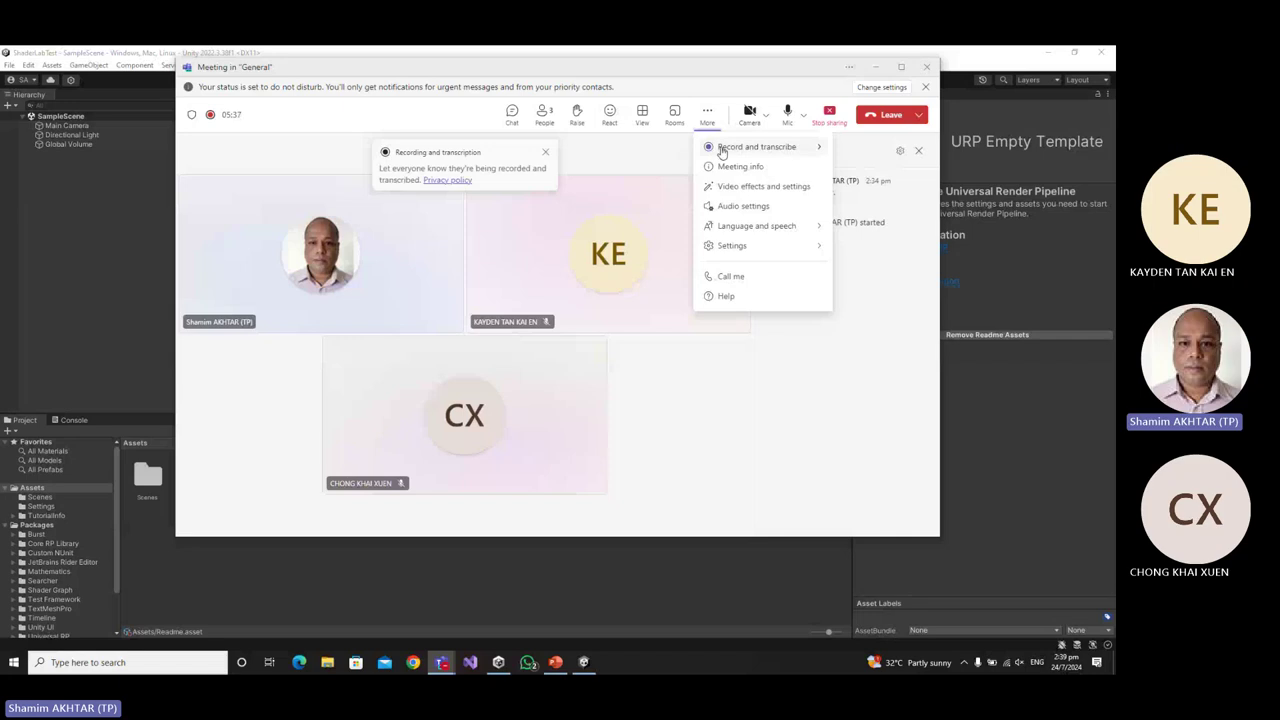
Stop the Teams meeting transcription and minimize the meeting window to reveal Unity.
{"action": "mouse_move", "coordinate": [722, 150]}
{"action": "left_click", "coordinate": [634, 171]}
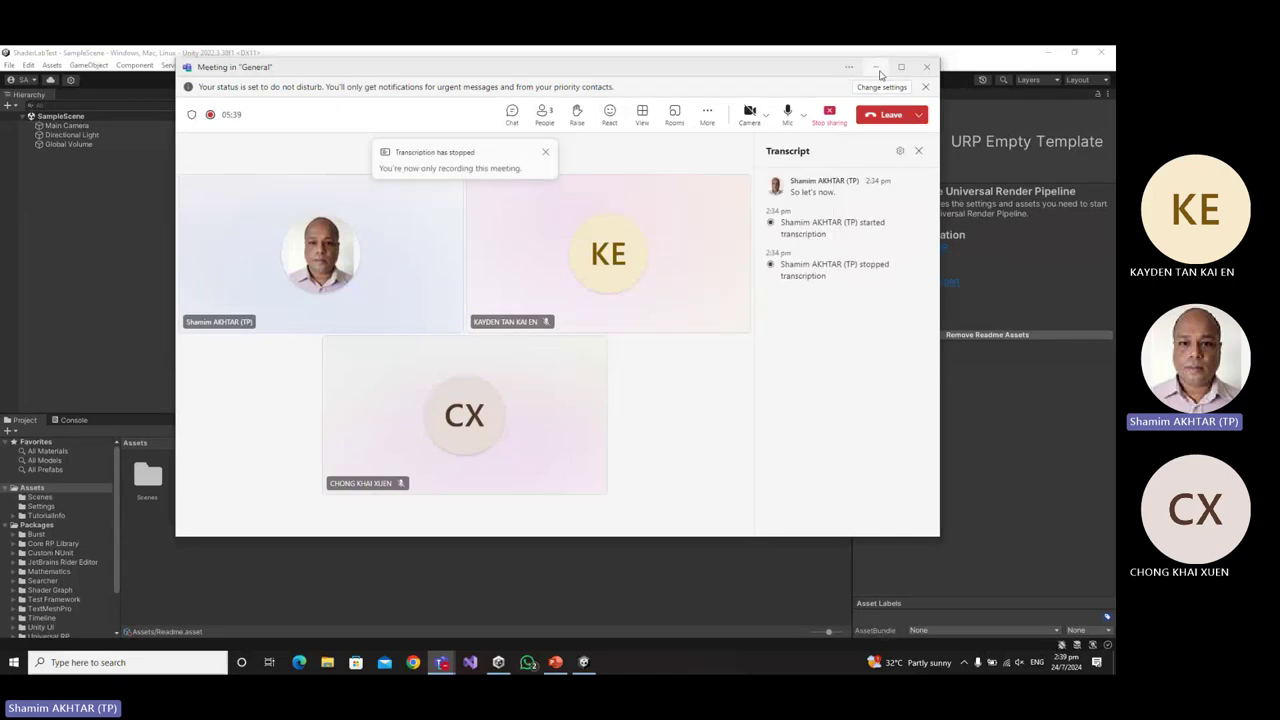
{"action": "left_click", "coordinate": [876, 68]}
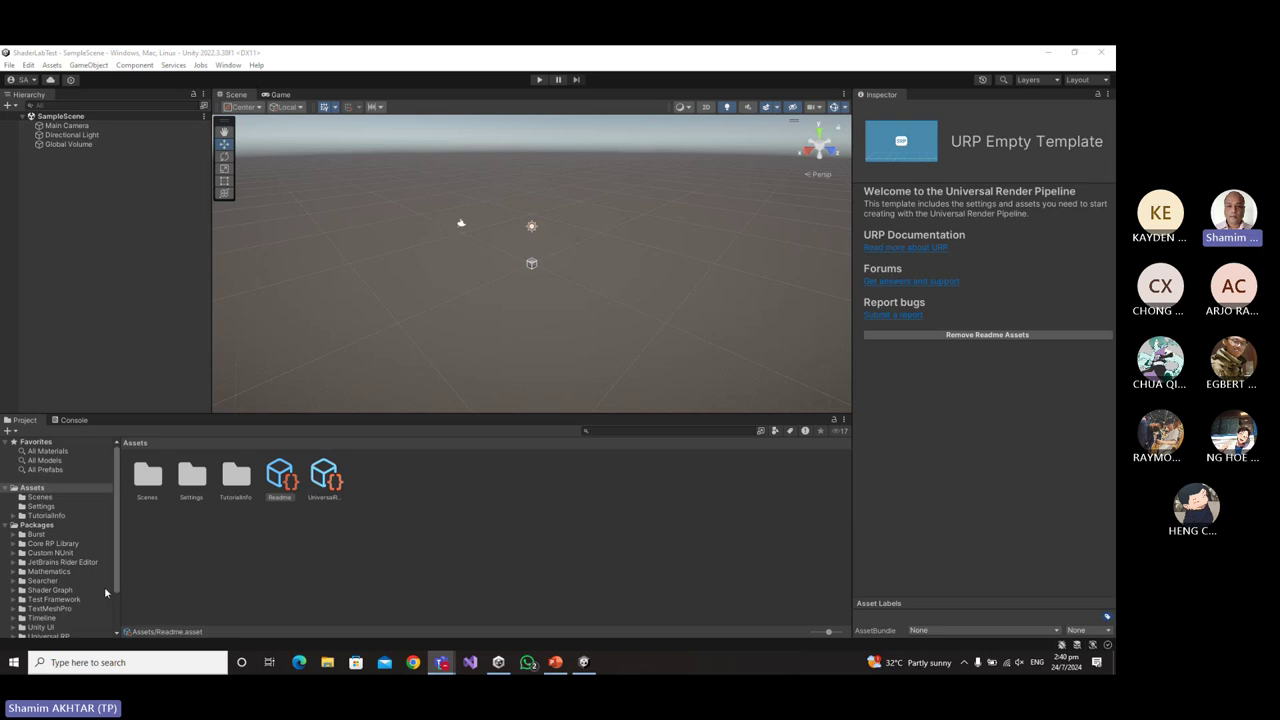
In Assets/Scenes, rename the SampleScene asset to 01_Color.
{"action": "left_click", "coordinate": [40, 497]}
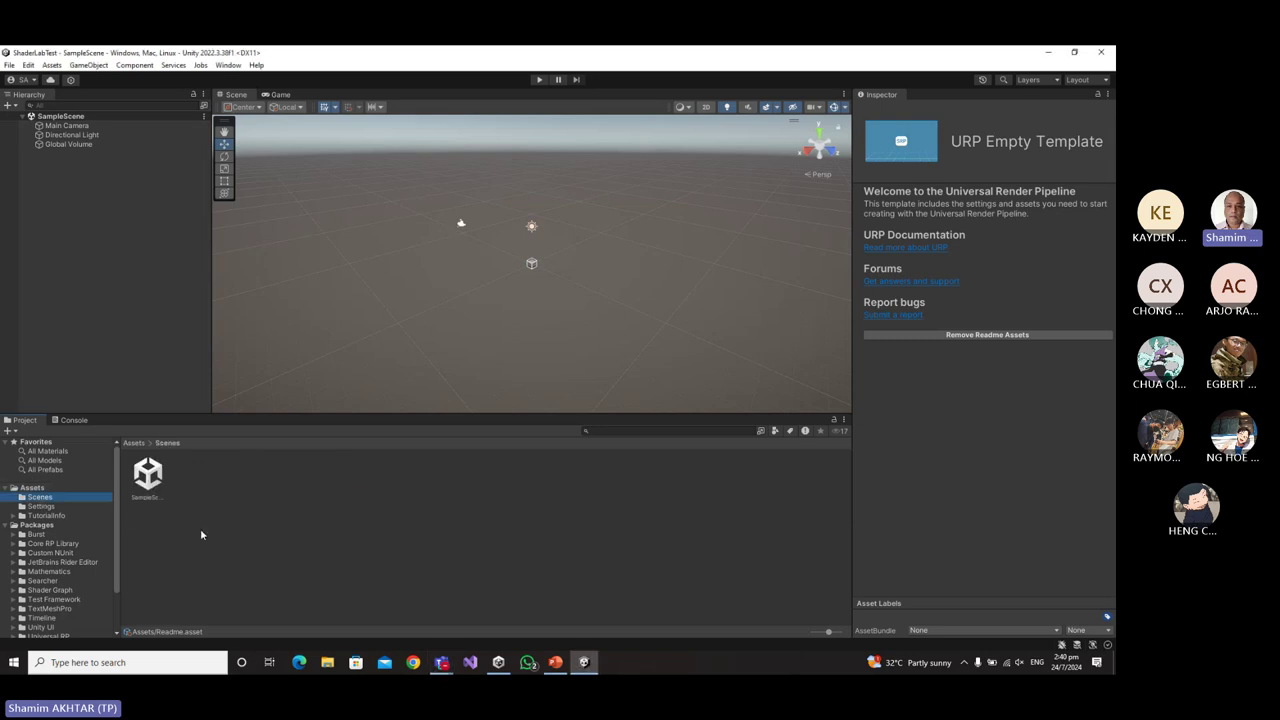
{"action": "left_click", "coordinate": [285, 525]}
{"action": "scroll", "coordinate": [285, 525], "scroll_direction": "down", "scroll_amount": 2, "text": "ctrl"}
{"action": "scroll", "coordinate": [285, 525], "scroll_direction": "down", "scroll_amount": 1, "text": "ctrl"}
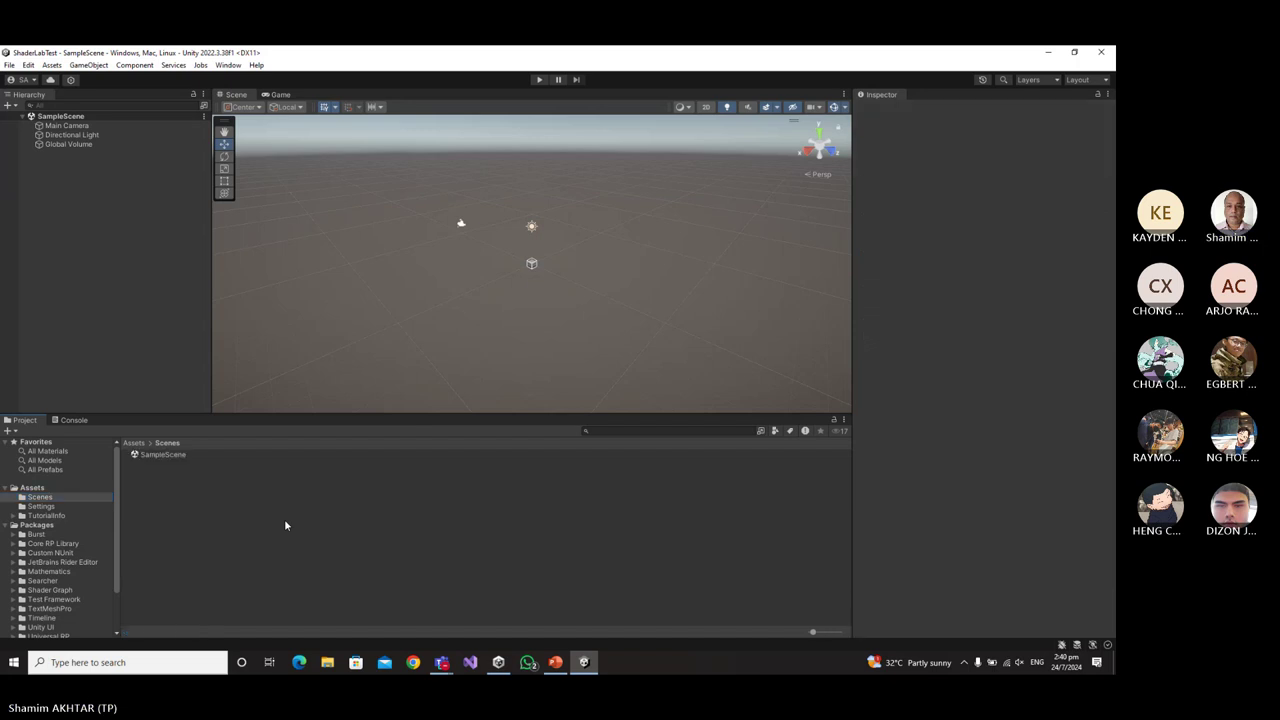
{"action": "right_click", "coordinate": [166, 458]}
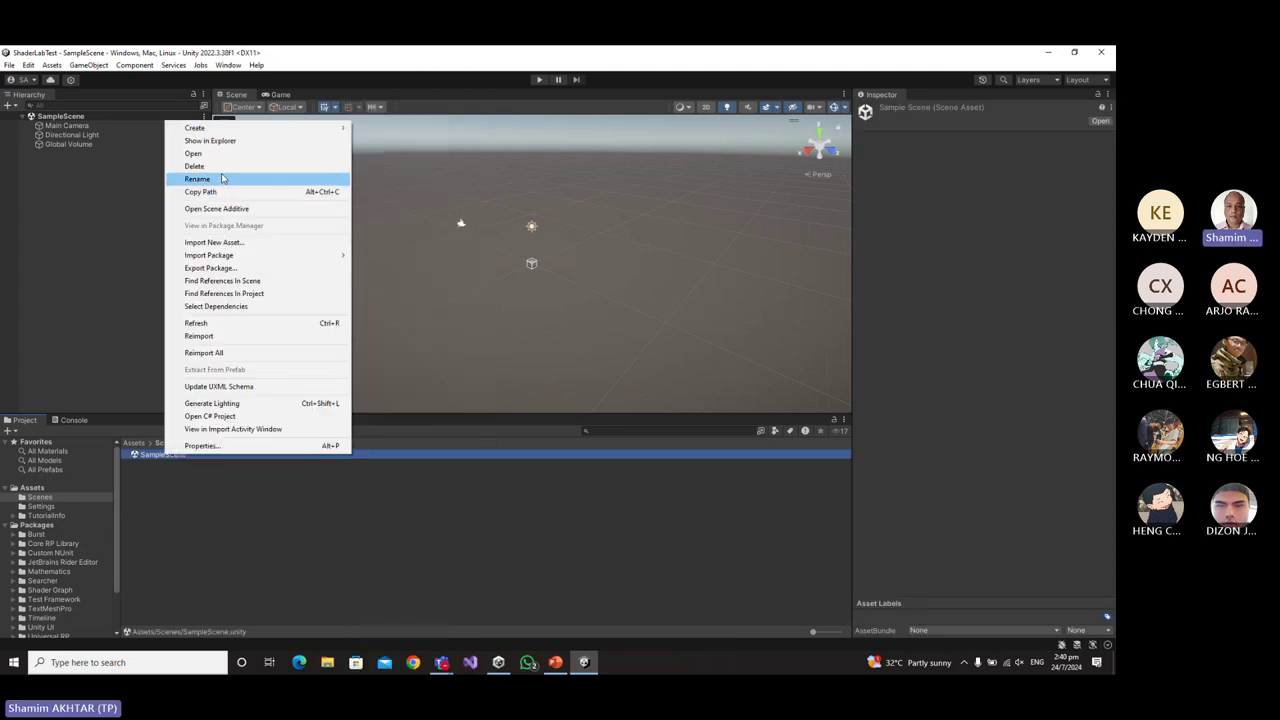
{"action": "left_click", "coordinate": [225, 179]}
{"action": "type", "text": "0"}
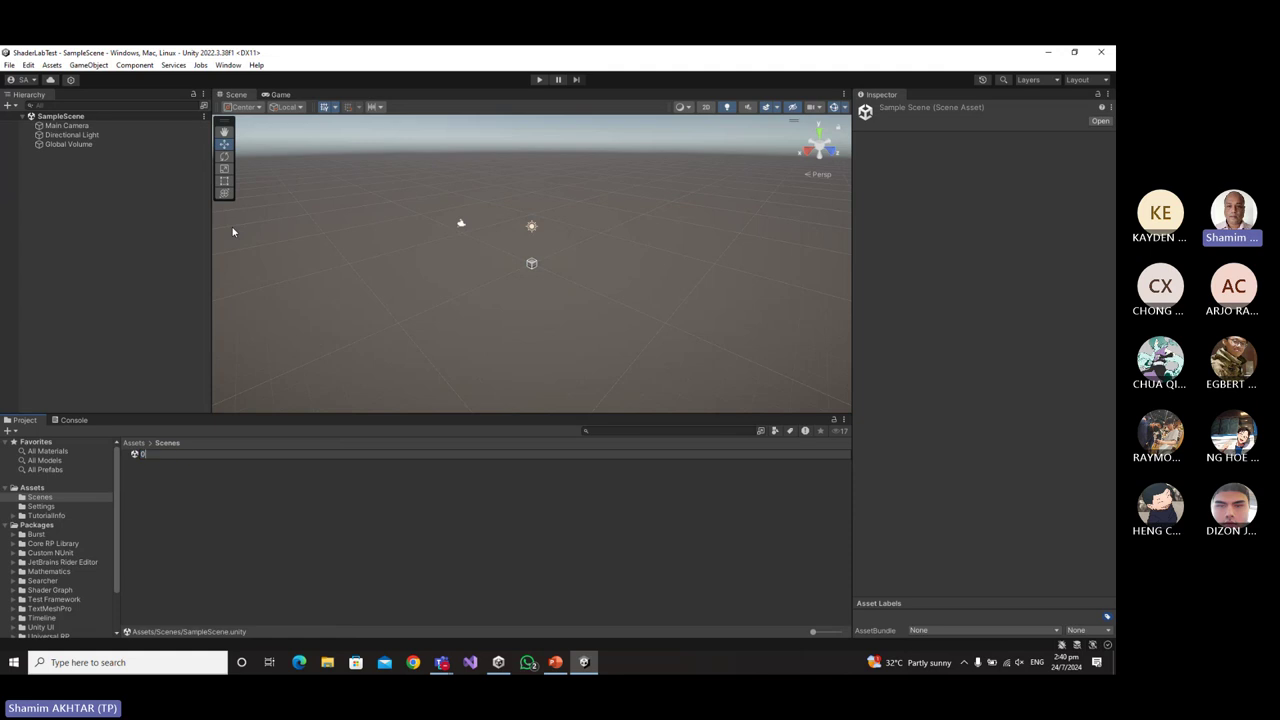
{"action": "type", "text": "1_Color"}
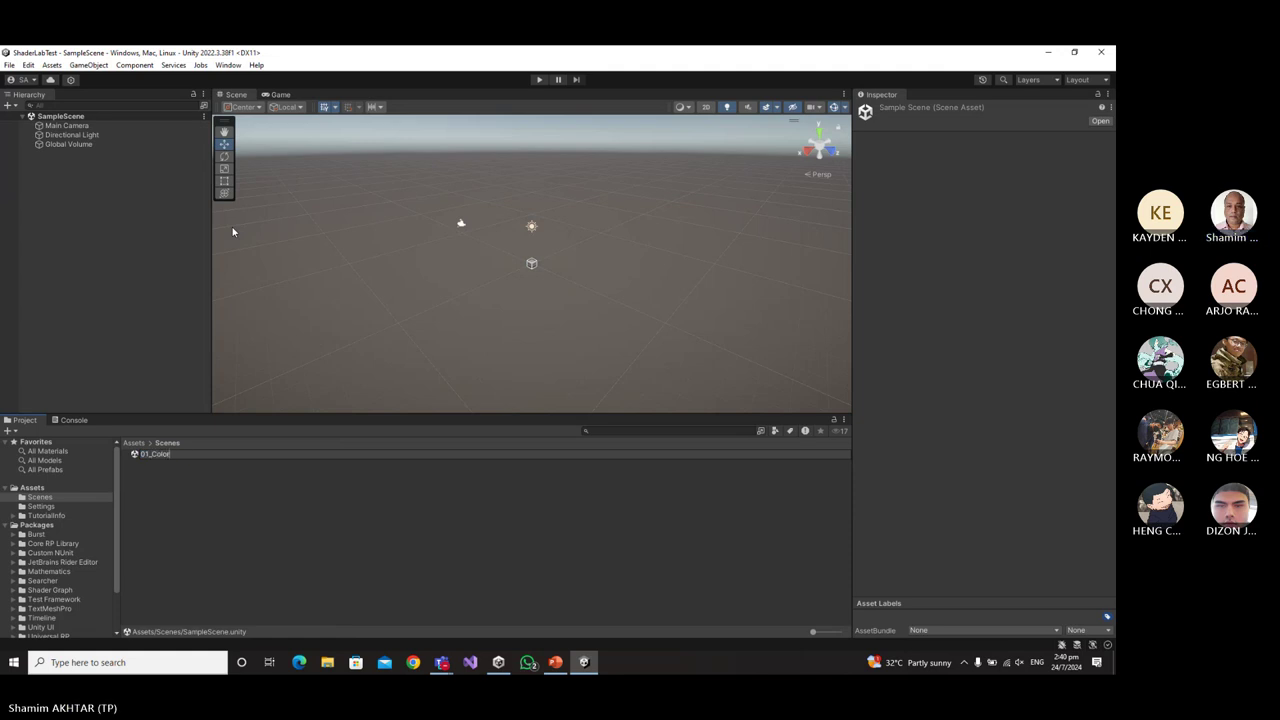
{"action": "key", "text": "Return"}
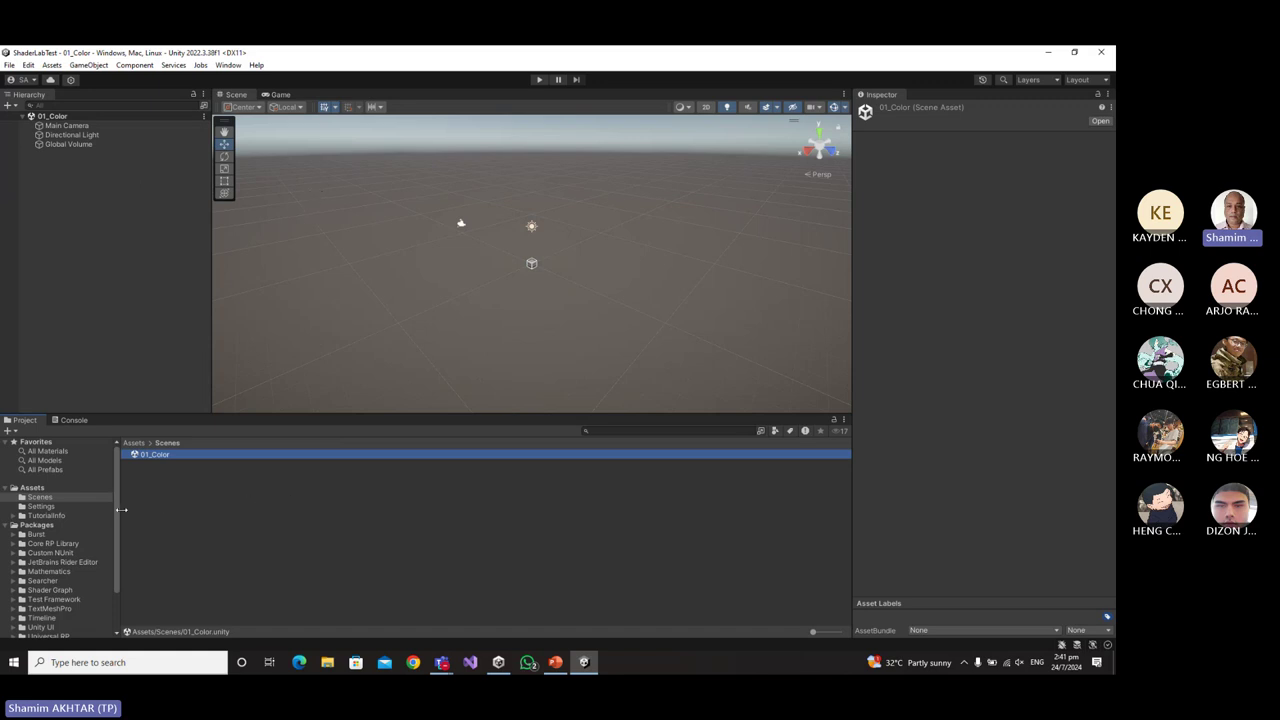
Widen the folder tree, dock the Console beside Project, and add a 3D Sphere.
{"action": "left_click_drag", "start_coordinate": [119, 514], "coordinate": [161, 514]}
{"action": "left_click_drag", "start_coordinate": [78, 421], "coordinate": [717, 547]}
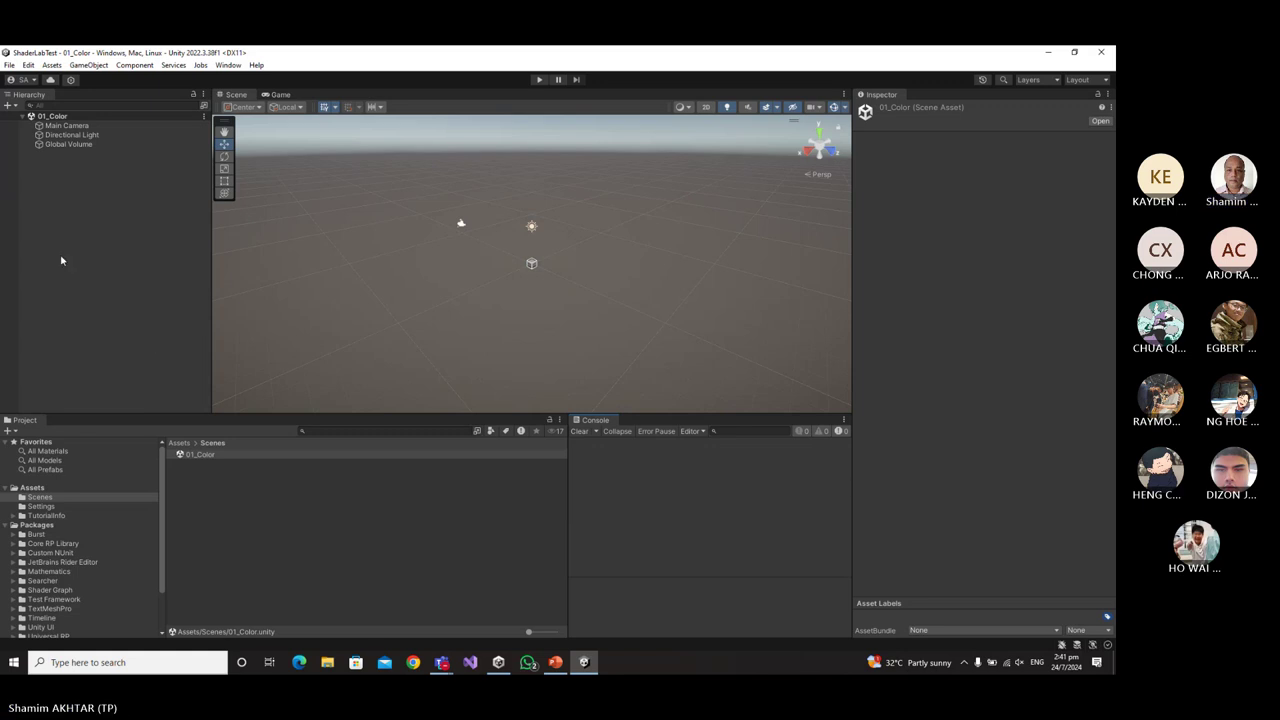
{"action": "right_click", "coordinate": [71, 208]}
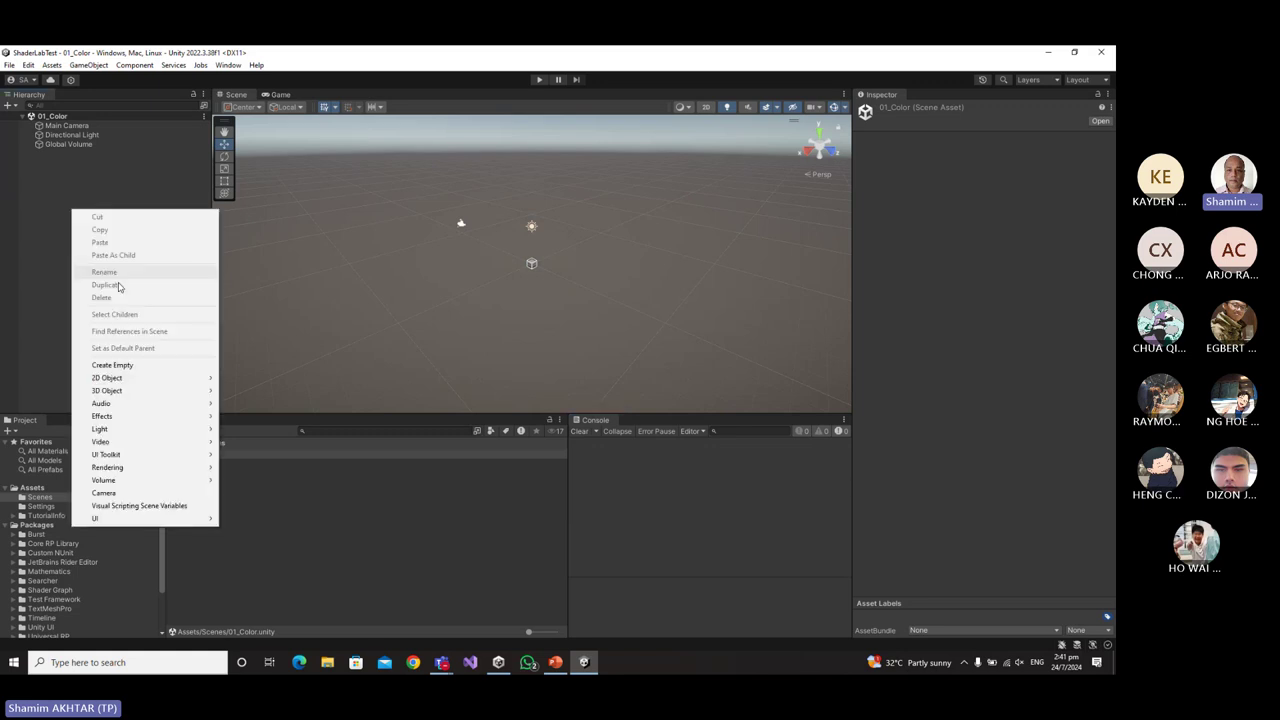
{"action": "mouse_move", "coordinate": [145, 391]}
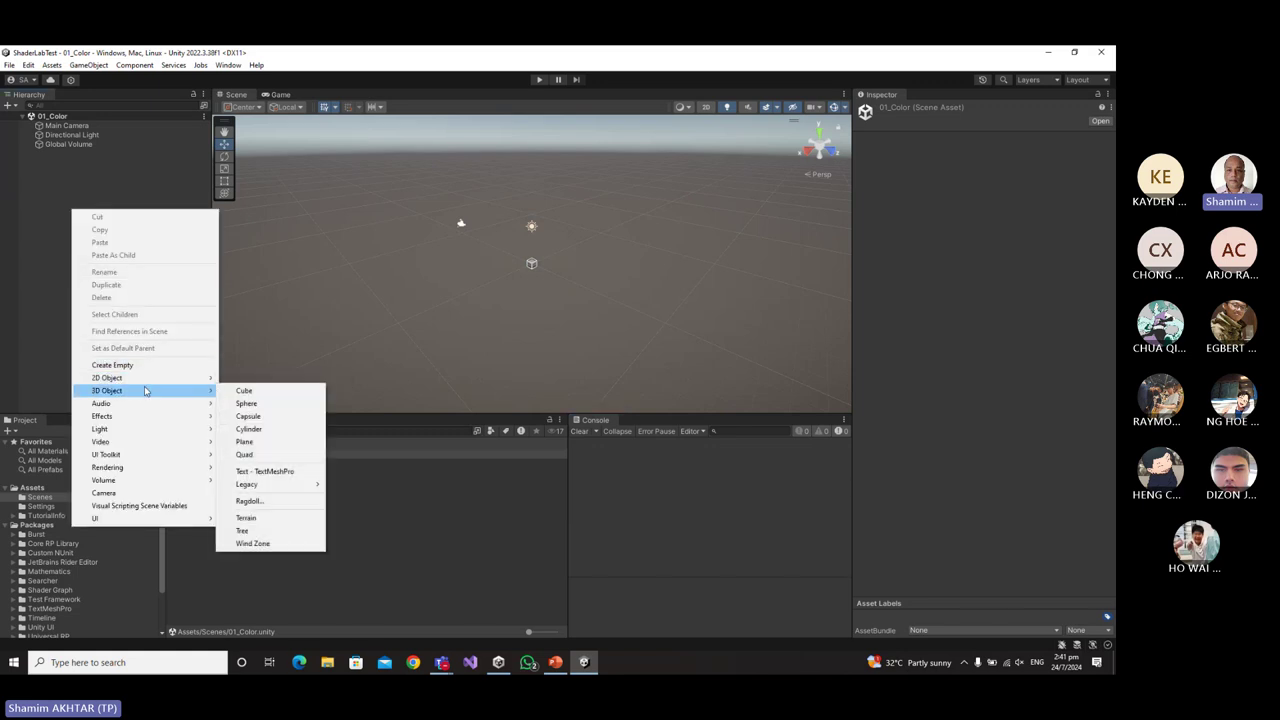
{"action": "left_click", "coordinate": [248, 403]}
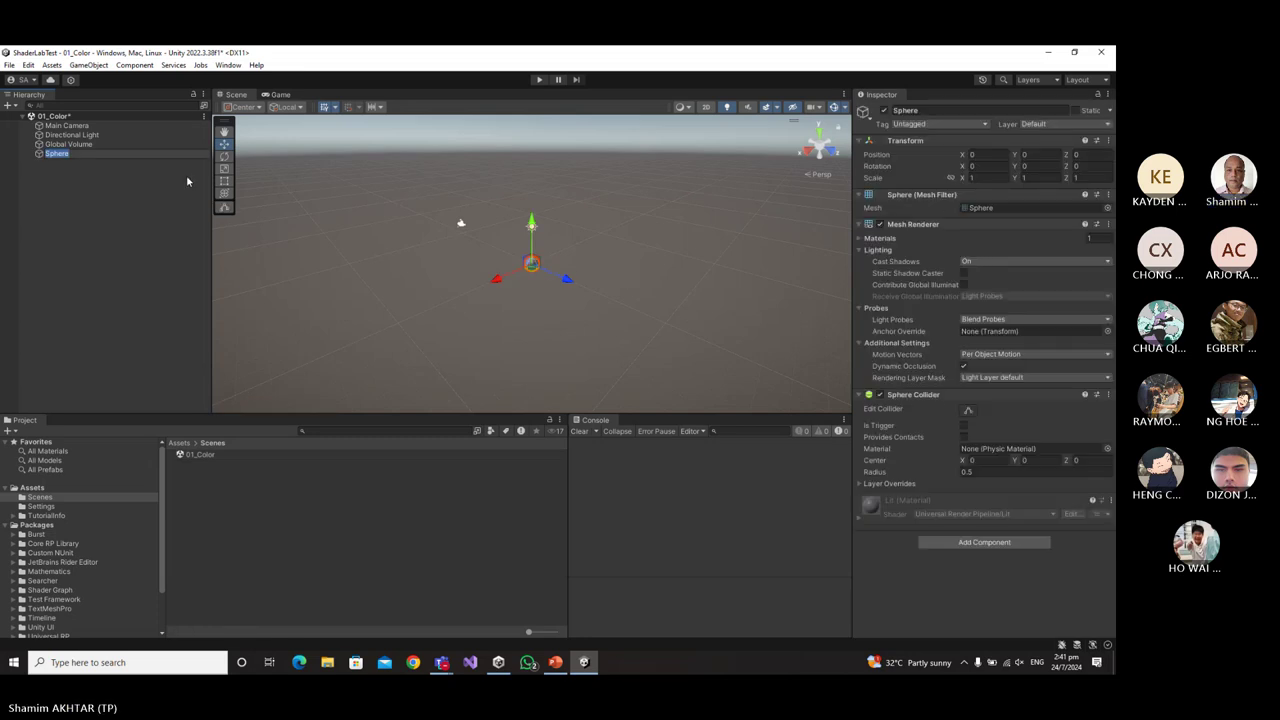
Zoom in on the Sphere, select Global Volume, and view the scene in Game view.
{"action": "left_click", "coordinate": [562, 316]}
{"action": "scroll", "coordinate": [556, 298], "scroll_direction": "up", "scroll_amount": 4}
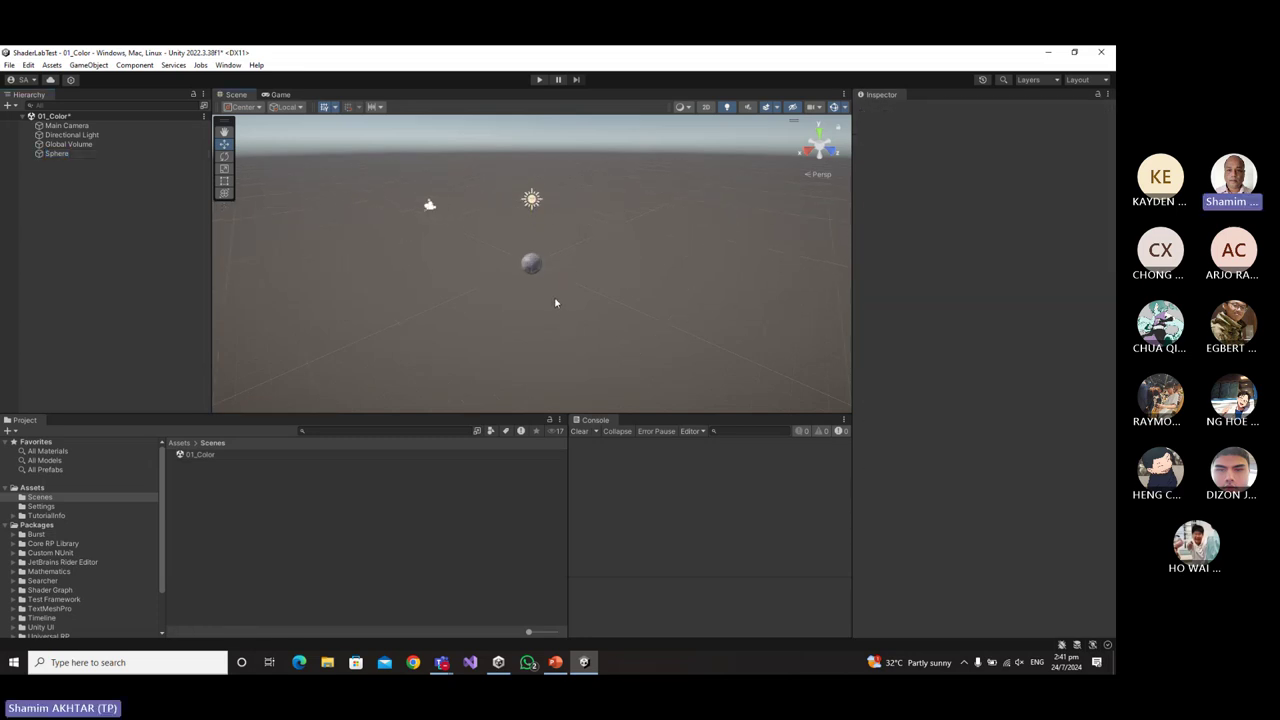
{"action": "scroll", "coordinate": [554, 303], "scroll_direction": "up", "scroll_amount": 2}
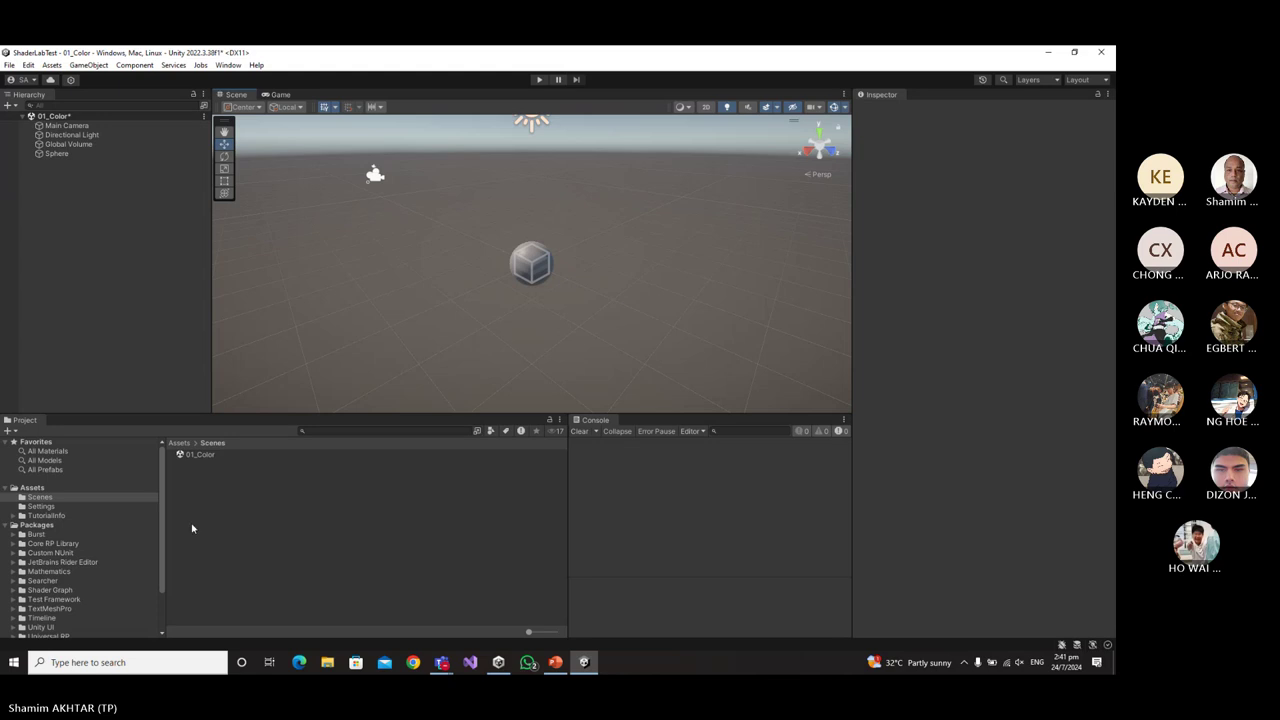
{"action": "left_click", "coordinate": [72, 145]}
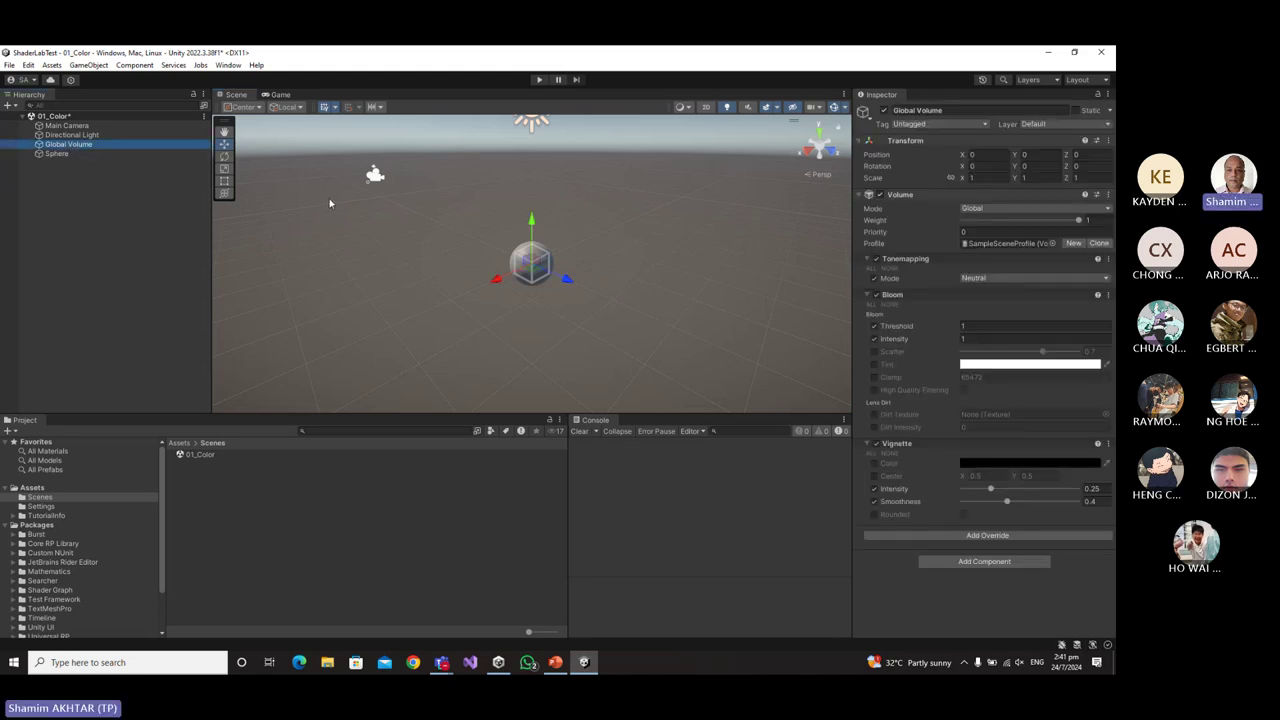
{"action": "left_click", "coordinate": [276, 95]}
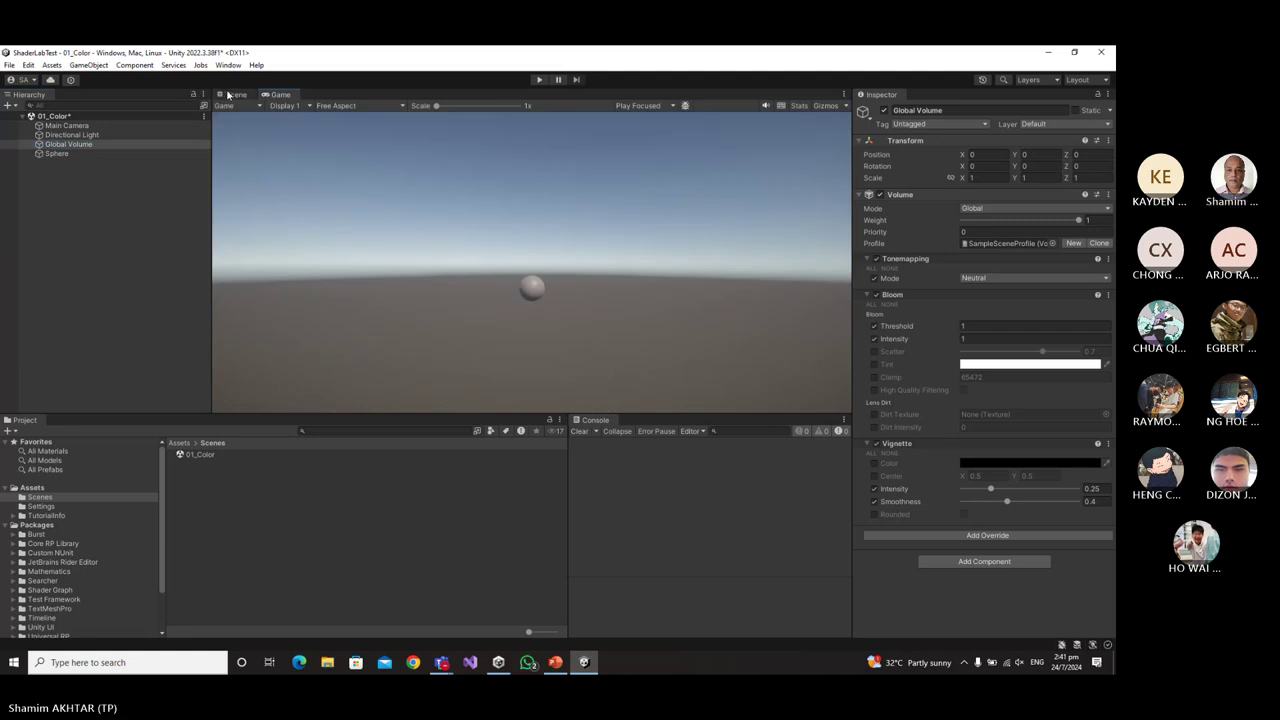
Switch the viewport from Game view back to the Scene view.
{"action": "left_click", "coordinate": [236, 94]}
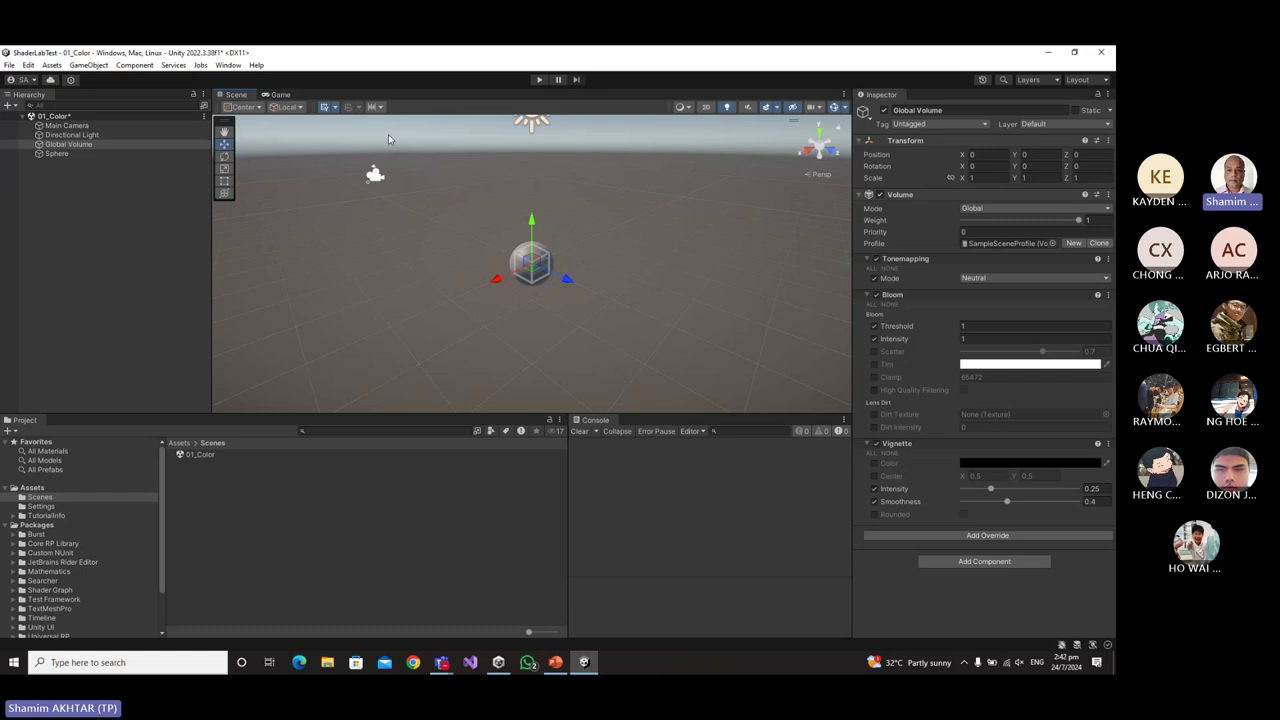
Create Shaders and Materials folders in the top-level Assets folder.
{"action": "left_click", "coordinate": [33, 488]}
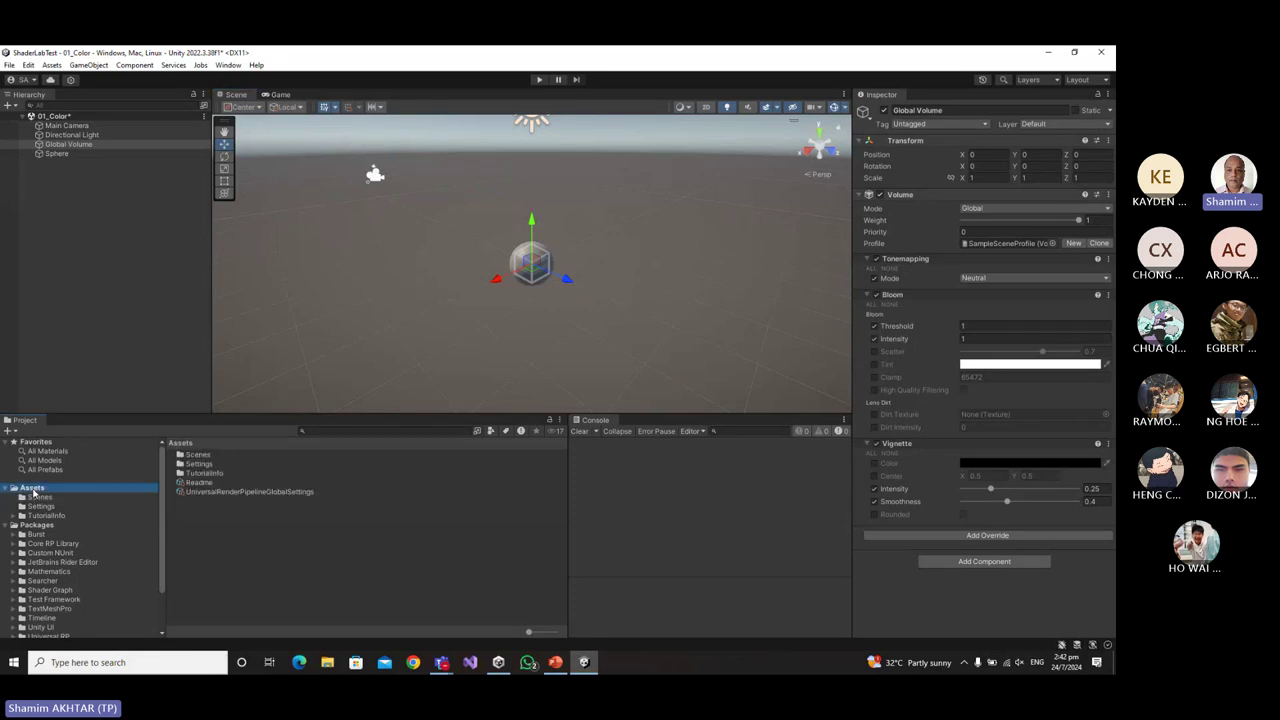
{"action": "right_click", "coordinate": [215, 539]}
{"action": "mouse_move", "coordinate": [298, 216]}
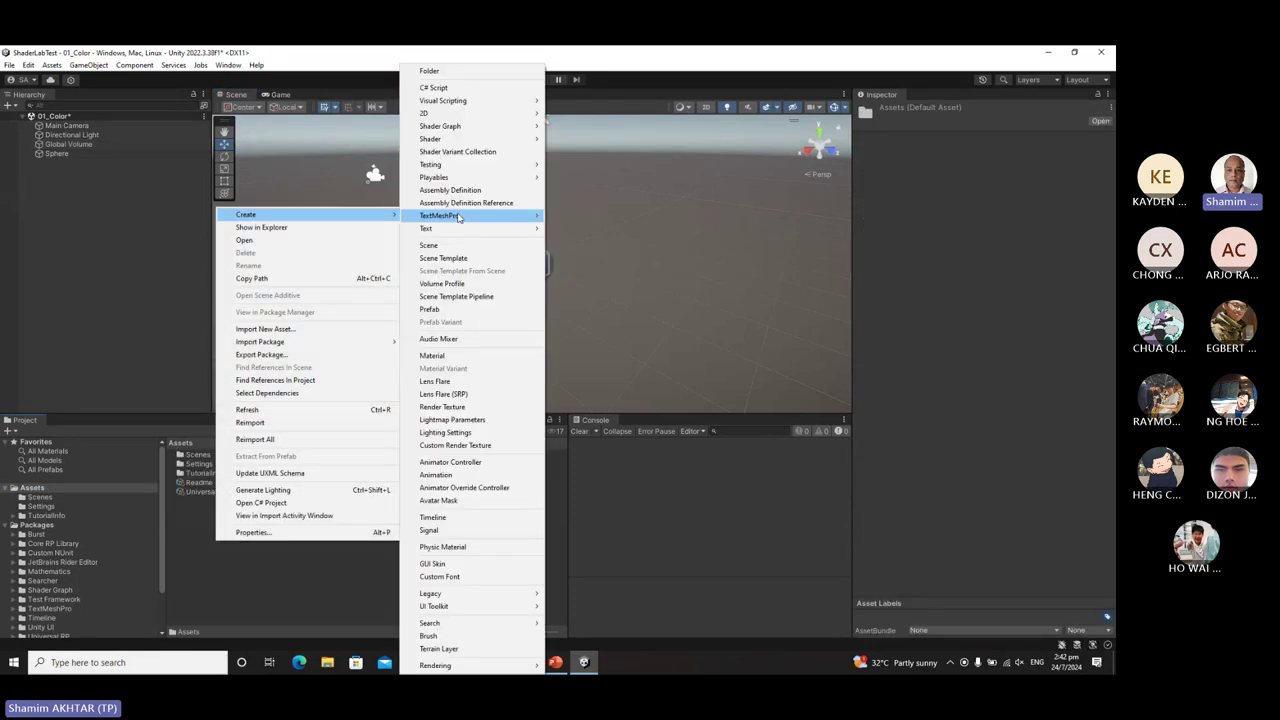
{"action": "left_click", "coordinate": [475, 71]}
{"action": "type", "text": "Shaders"}
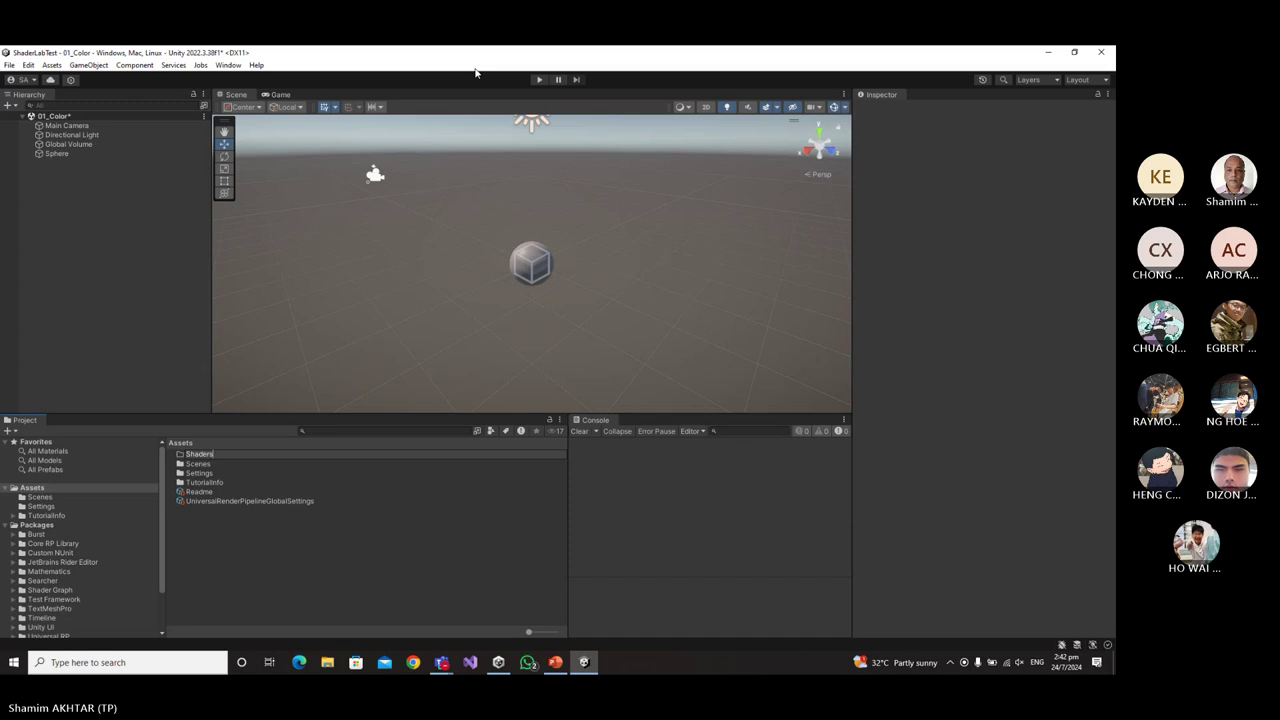
{"action": "key", "text": "Return"}
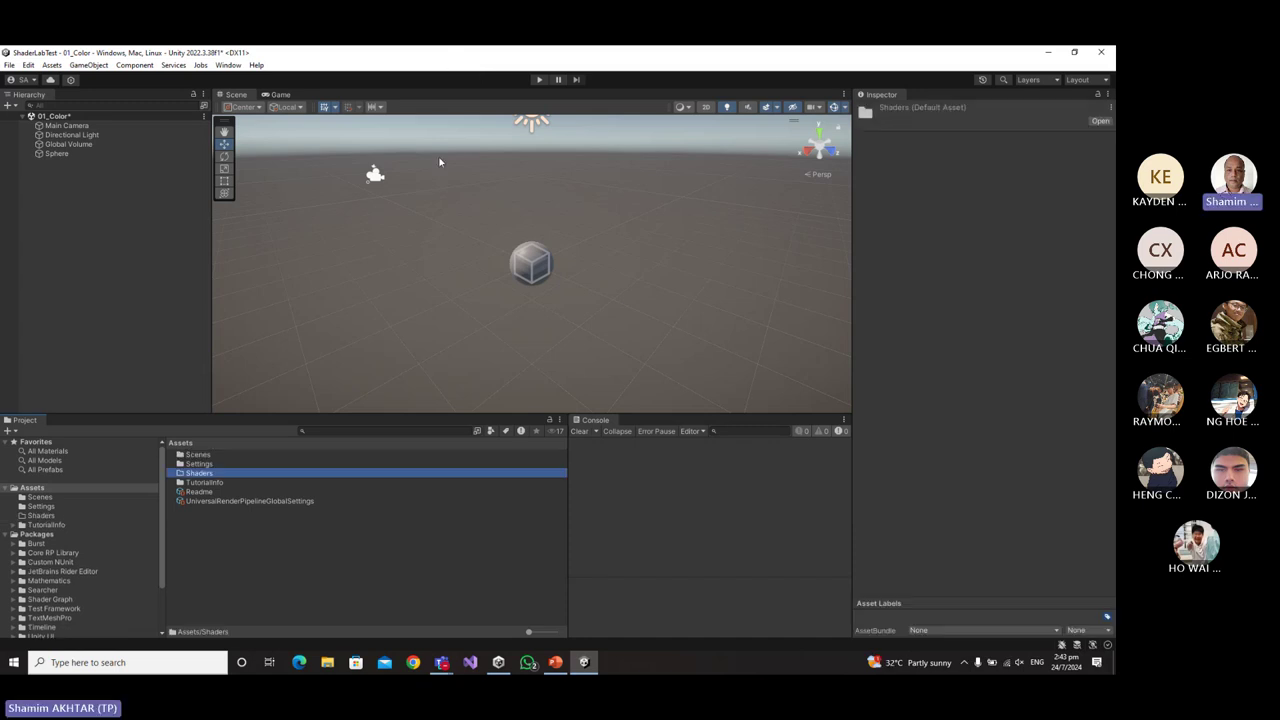
{"action": "right_click", "coordinate": [298, 575]}
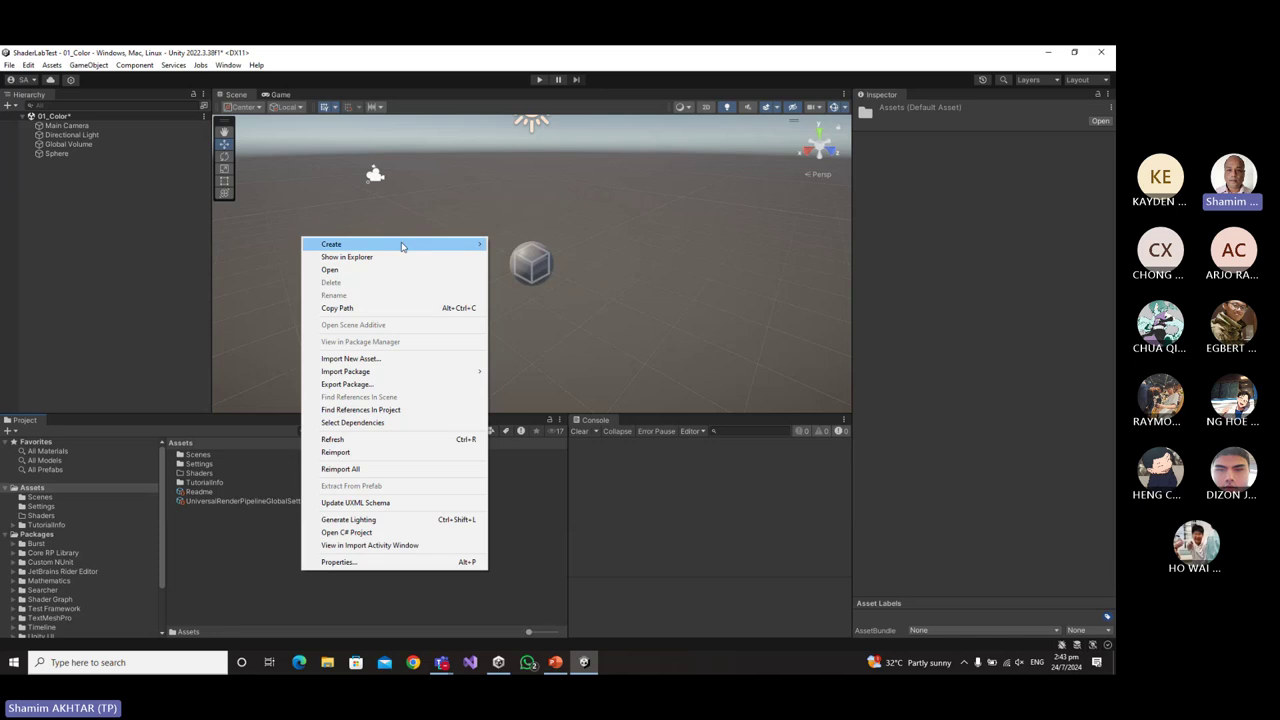
{"action": "mouse_move", "coordinate": [403, 244]}
{"action": "left_click", "coordinate": [525, 71]}
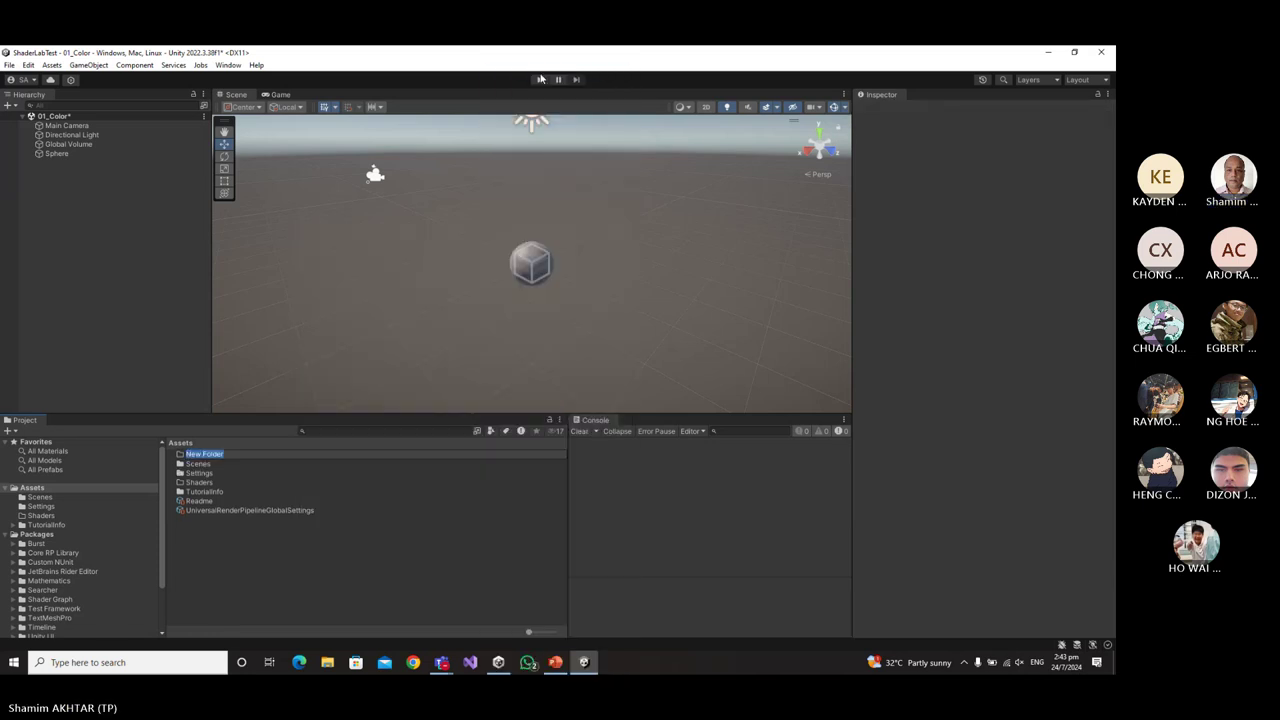
{"action": "type", "text": "Materials"}
{"action": "key", "text": "Return"}
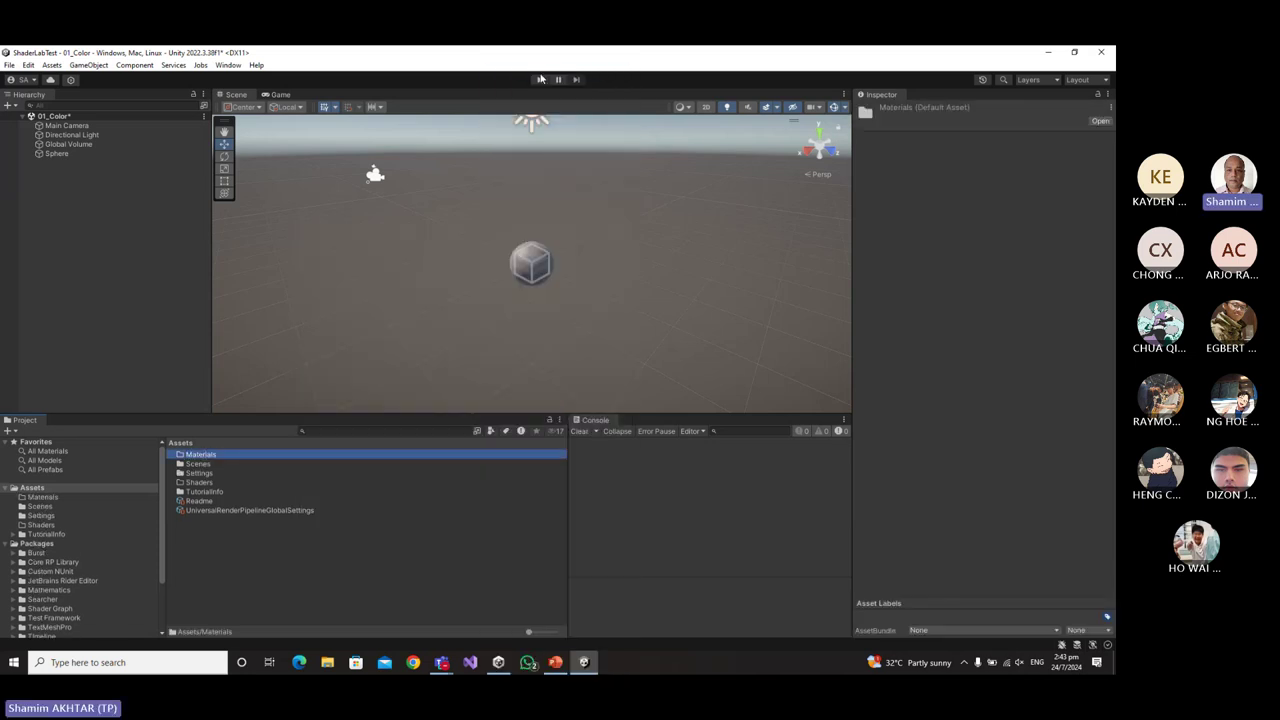
Create Textures and Scripts folders in Assets.
{"action": "right_click", "coordinate": [268, 578]}
{"action": "mouse_move", "coordinate": [295, 246]}
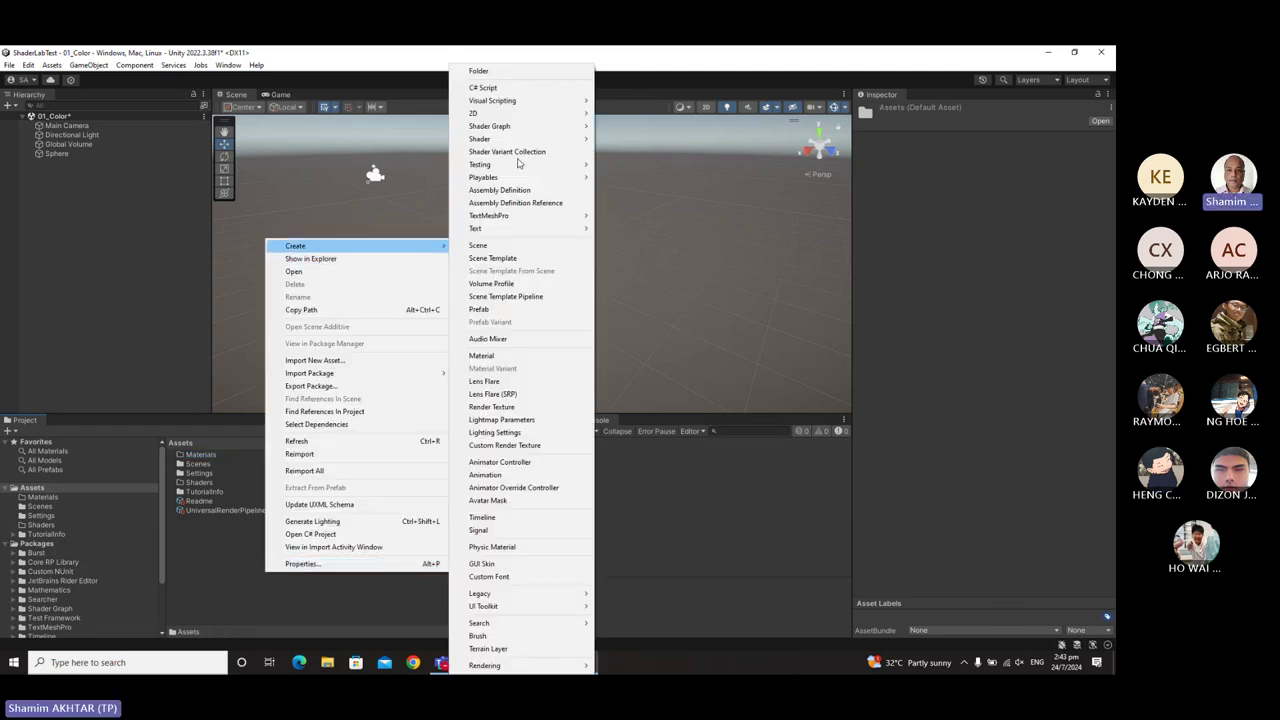
{"action": "left_click", "coordinate": [505, 71]}
{"action": "type", "text": "Tex"}
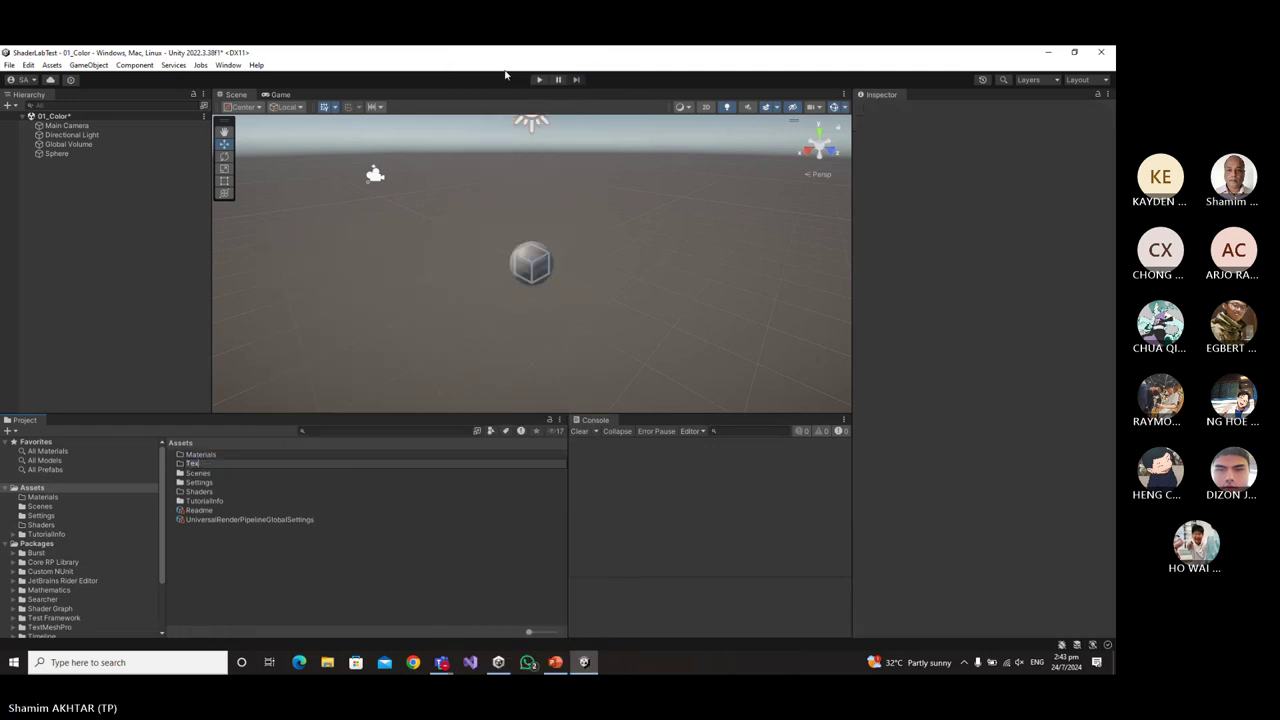
{"action": "type", "text": "tures"}
{"action": "key", "text": "Return"}
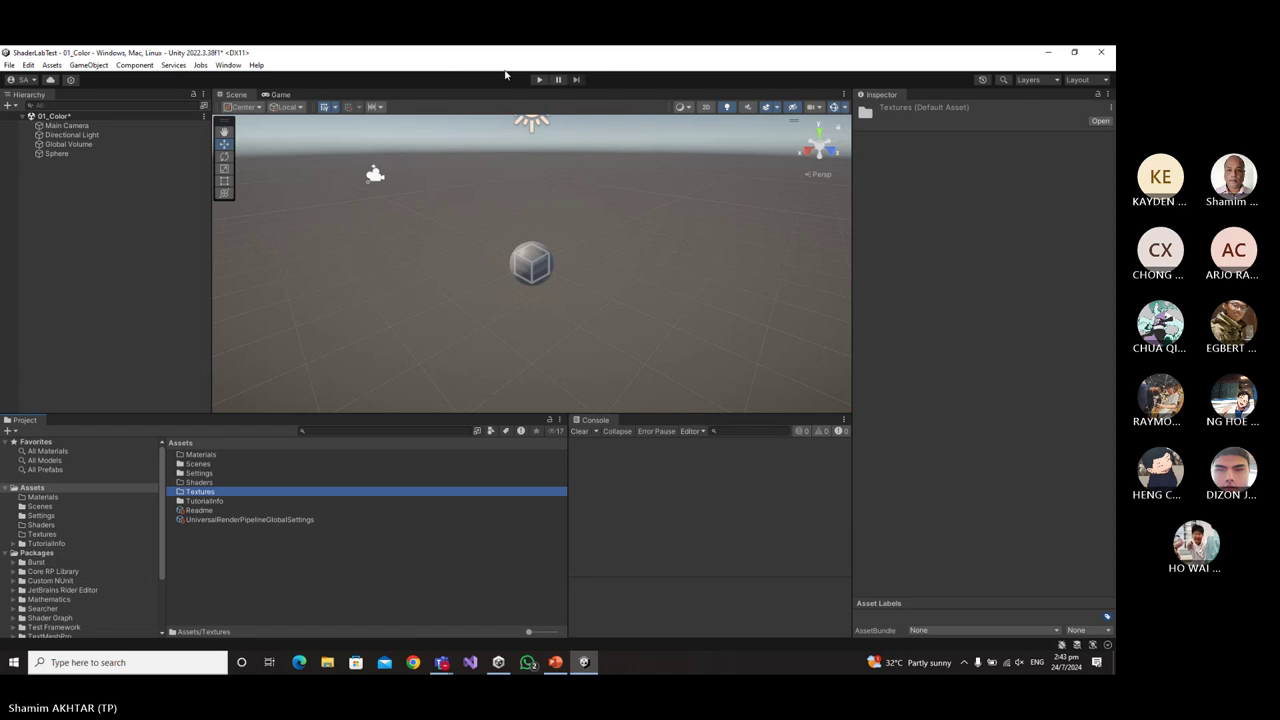
{"action": "right_click", "coordinate": [236, 578]}
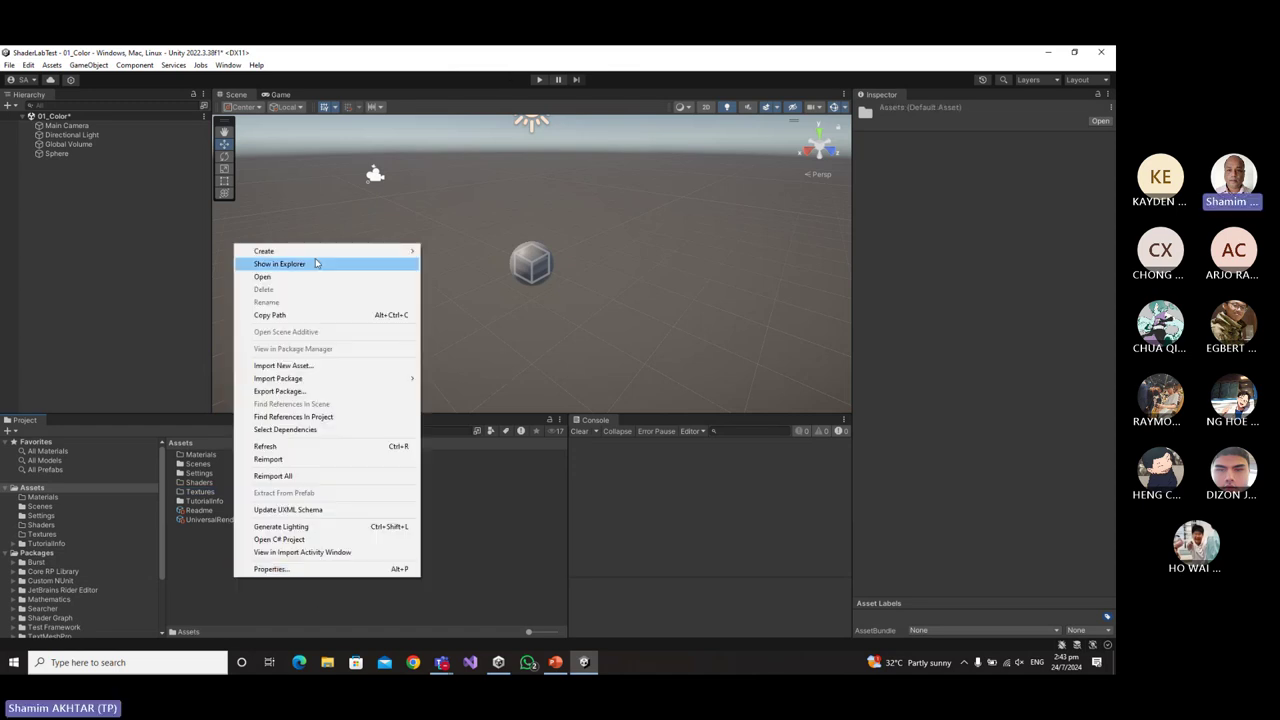
{"action": "mouse_move", "coordinate": [315, 252]}
{"action": "left_click", "coordinate": [446, 72]}
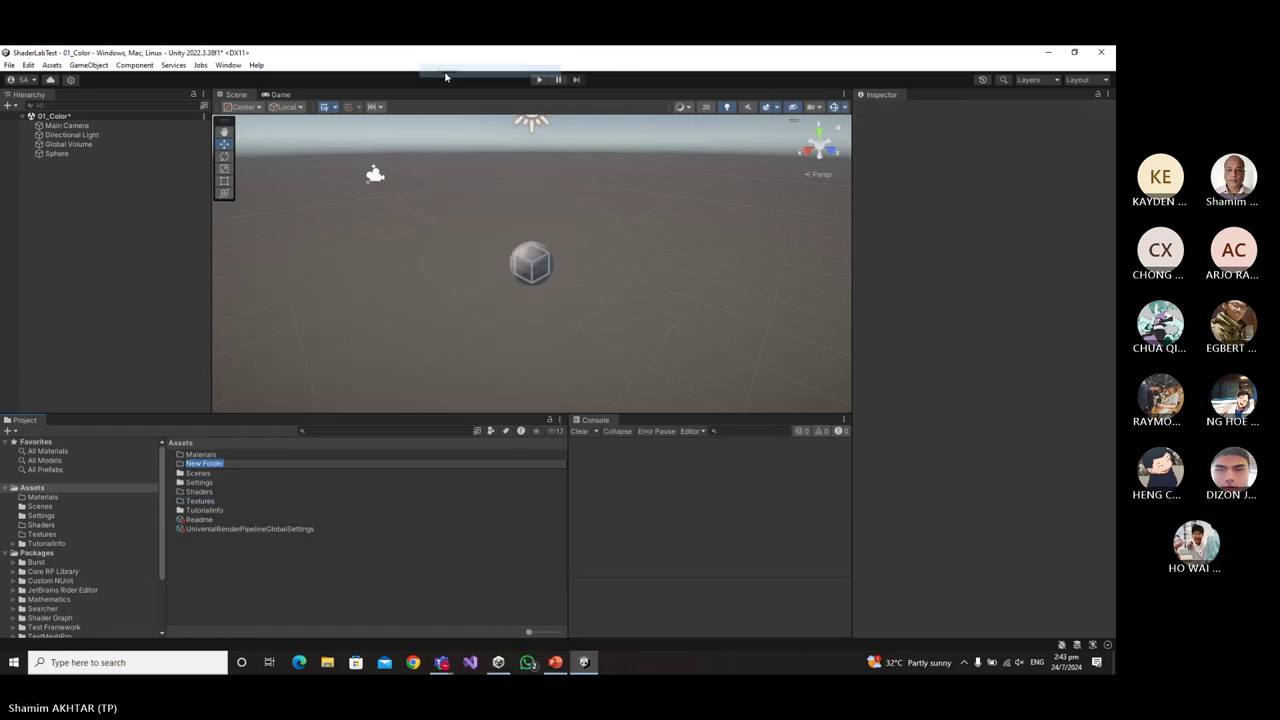
{"action": "type", "text": "Scr"}
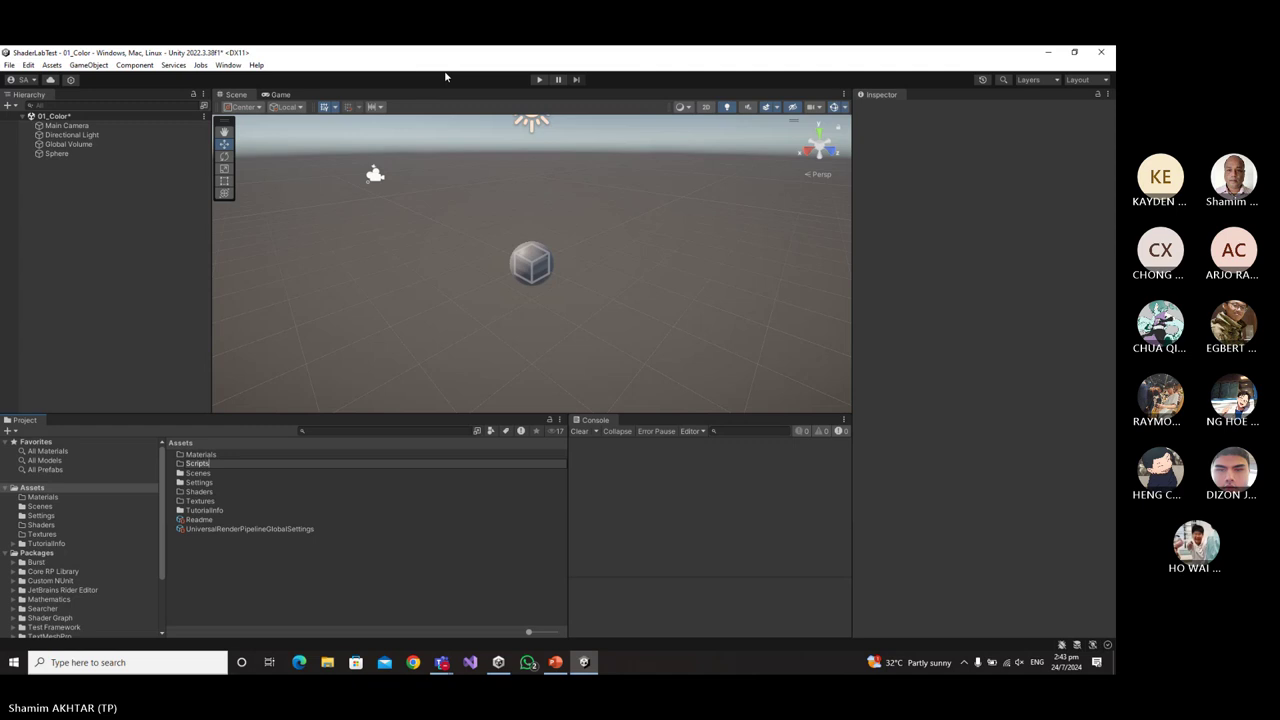
{"action": "type", "text": "ipts"}
{"action": "key", "text": "Return"}
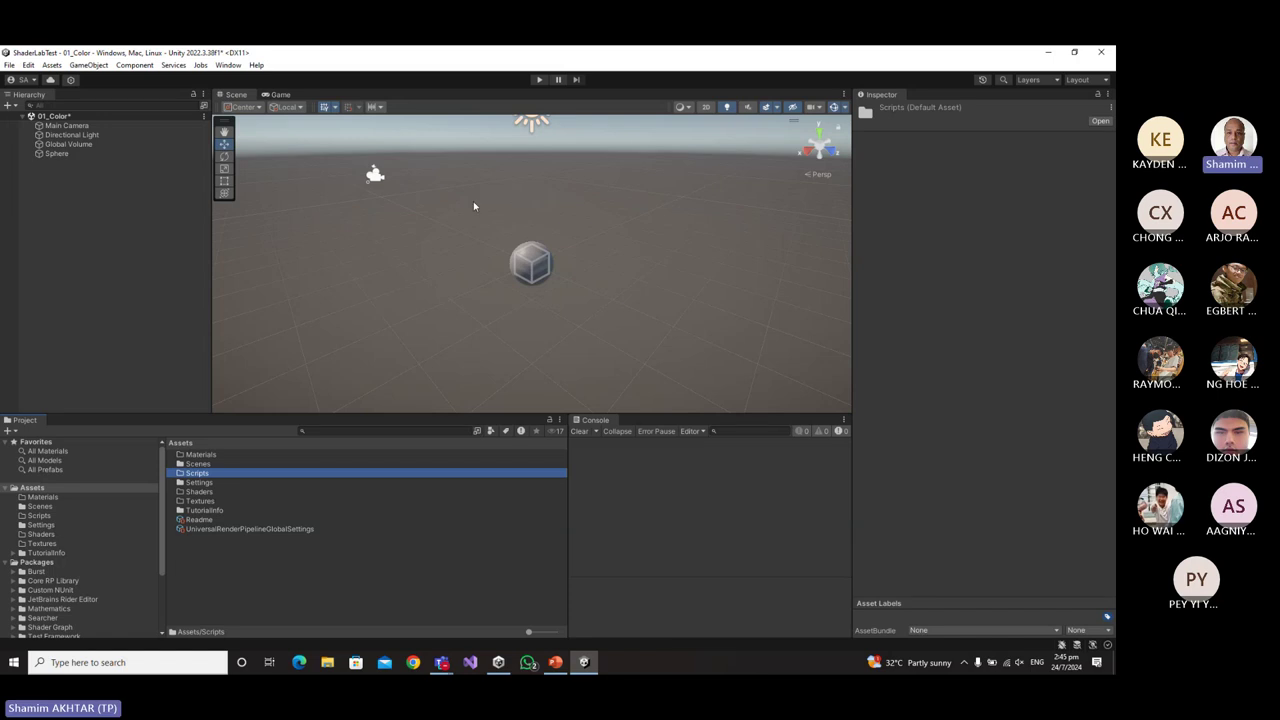
In the Shaders folder, create a URP Unlit Shader Graph named 01_ColorShader.
{"action": "double_click", "coordinate": [202, 494]}
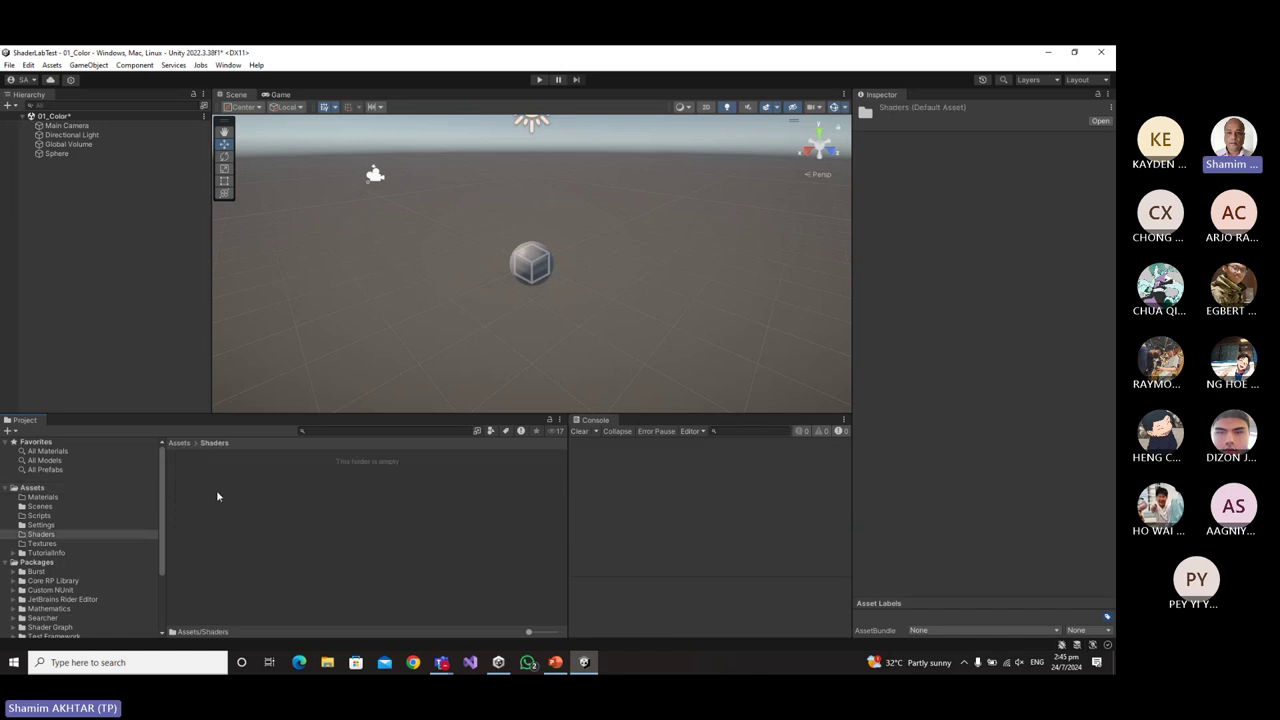
{"action": "right_click", "coordinate": [216, 490]}
{"action": "mouse_move", "coordinate": [284, 168]}
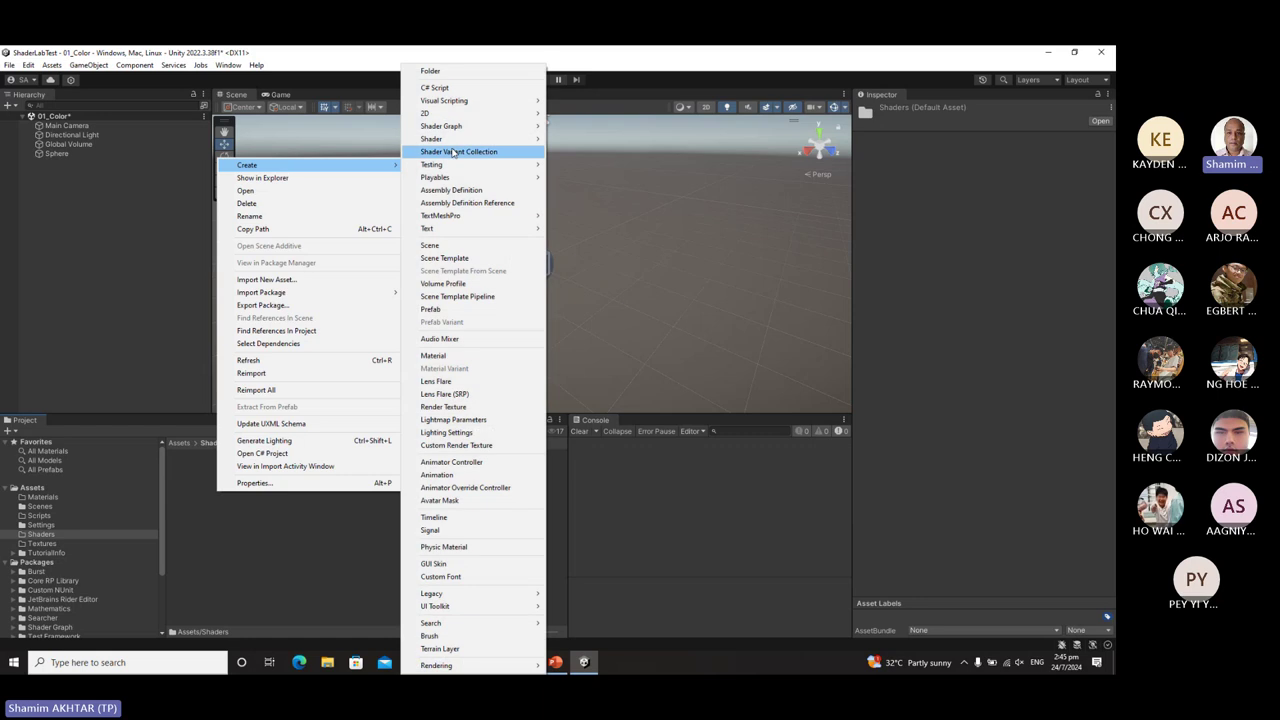
{"action": "mouse_move", "coordinate": [445, 141]}
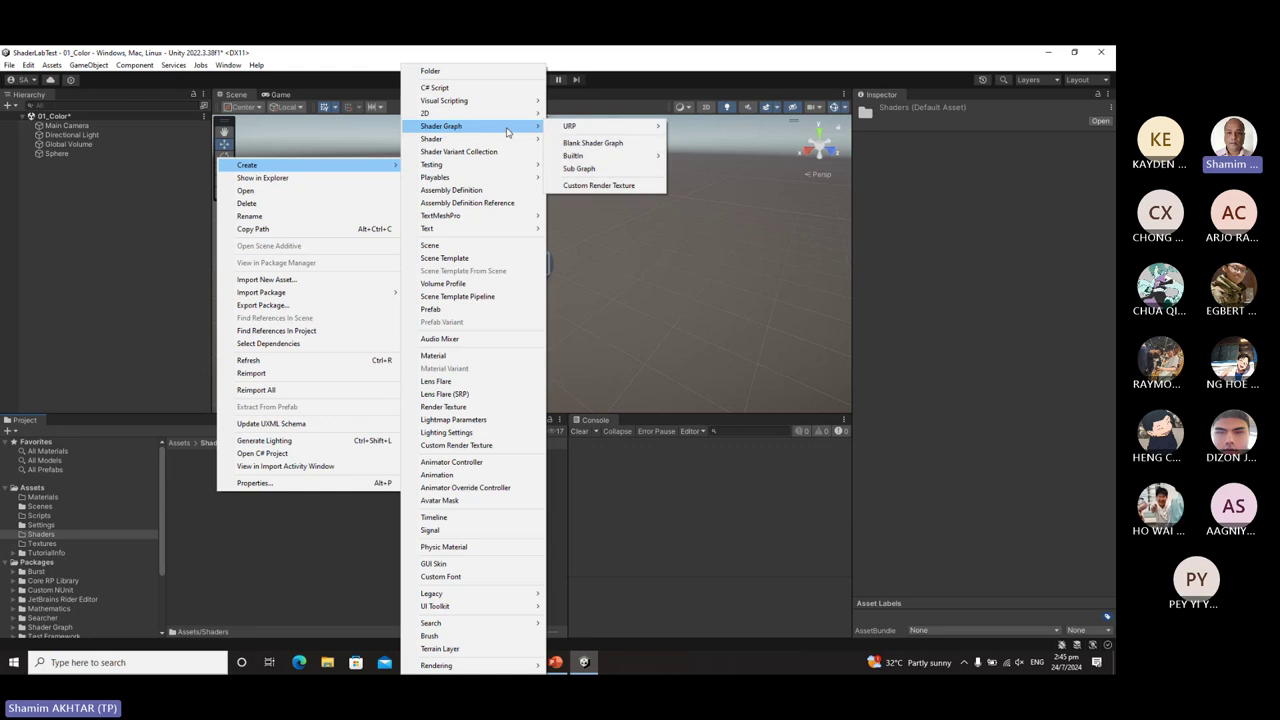
{"action": "mouse_move", "coordinate": [562, 128]}
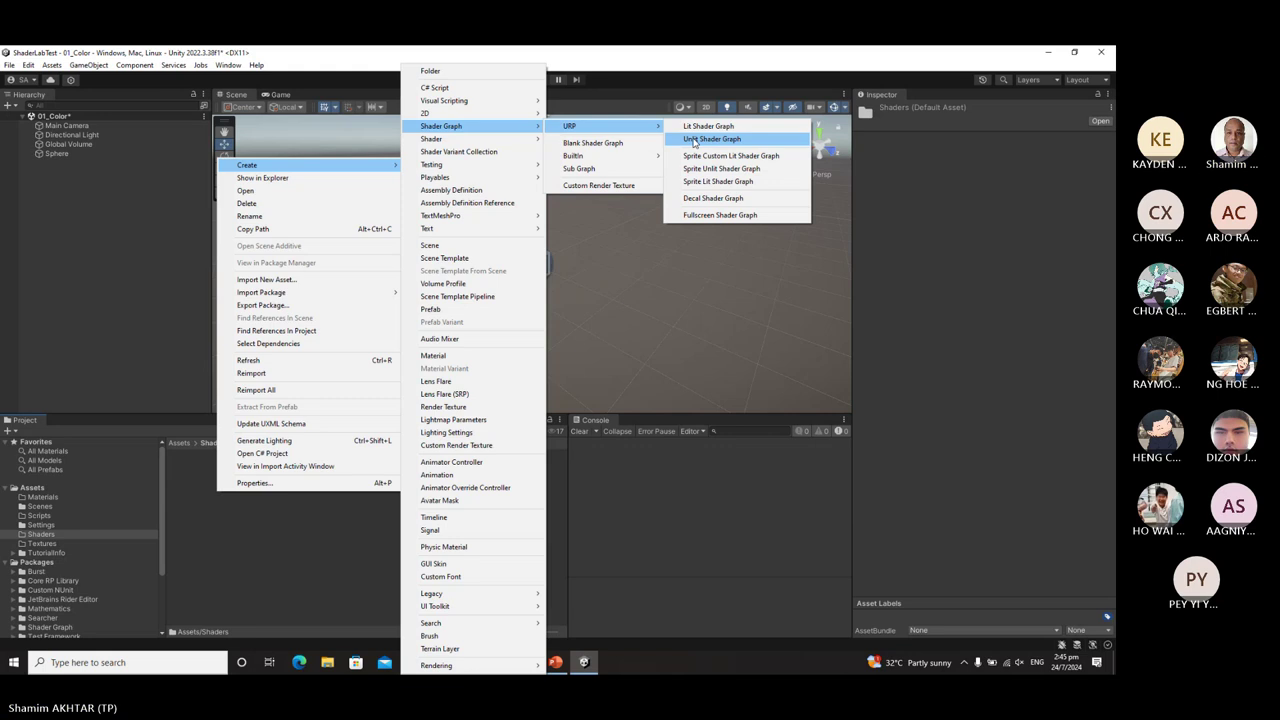
{"action": "left_click", "coordinate": [700, 139]}
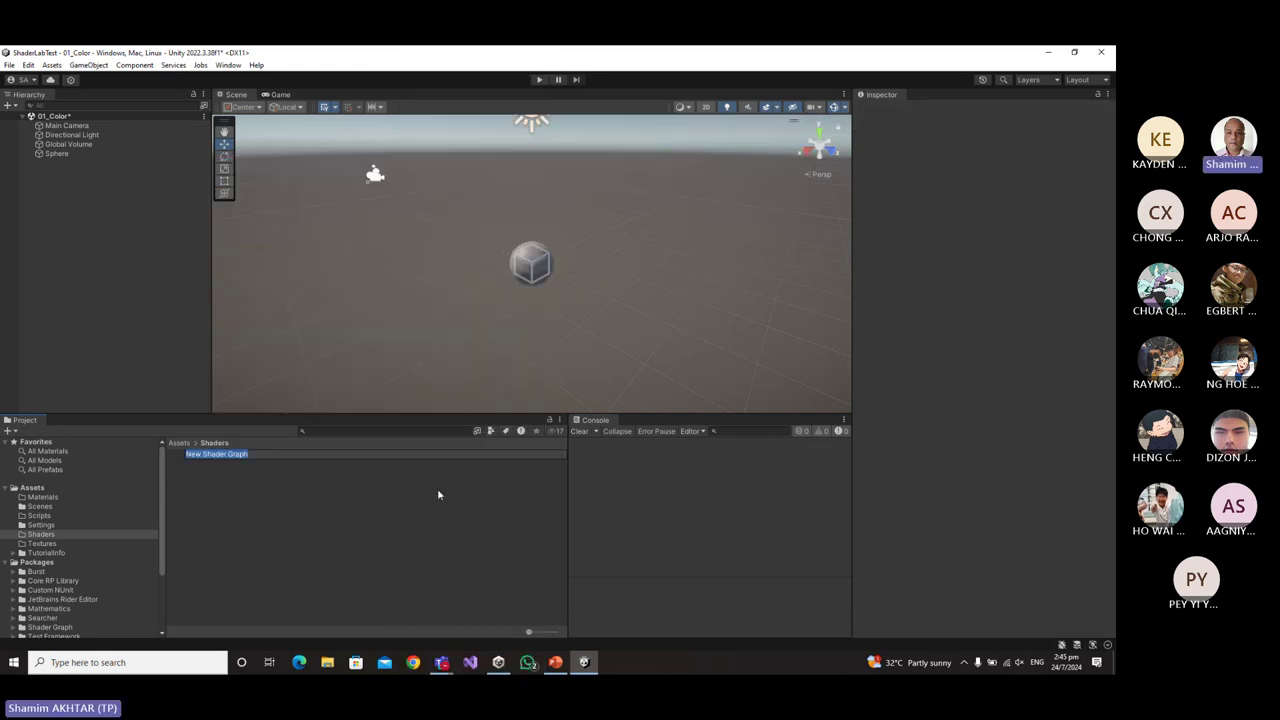
{"action": "type", "text": "01_Colo"}
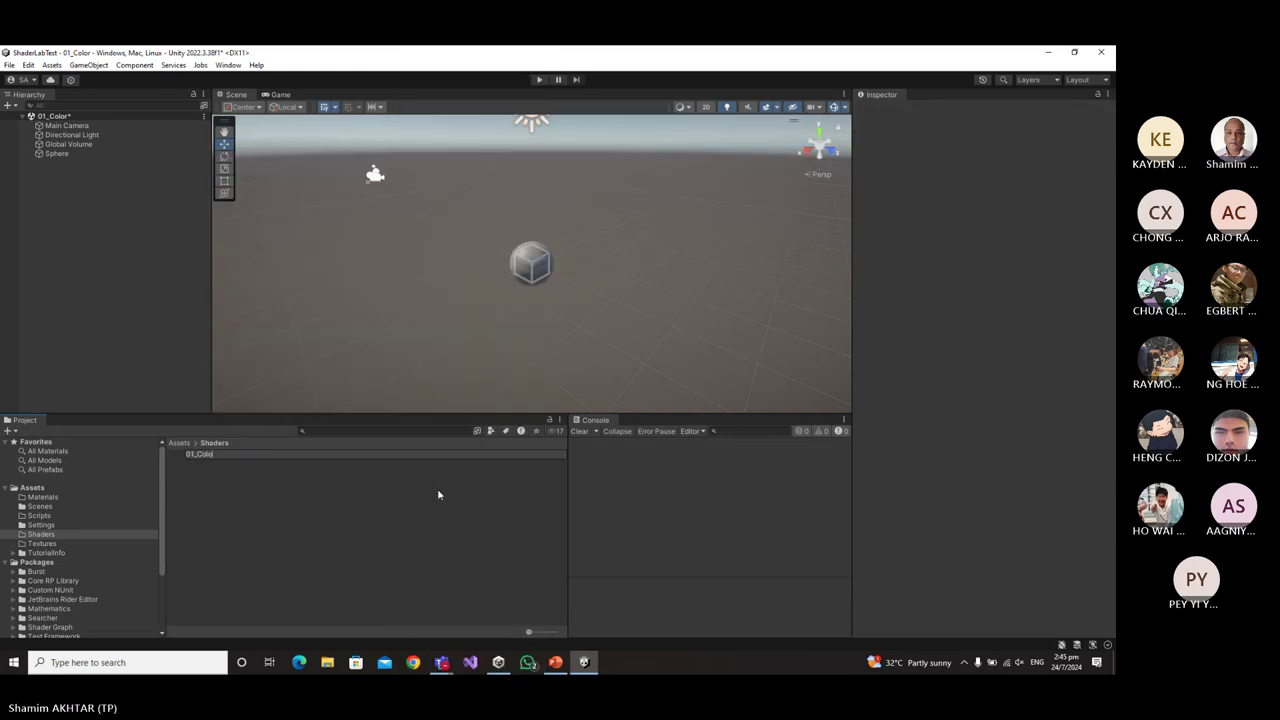
{"action": "type", "text": "rShader"}
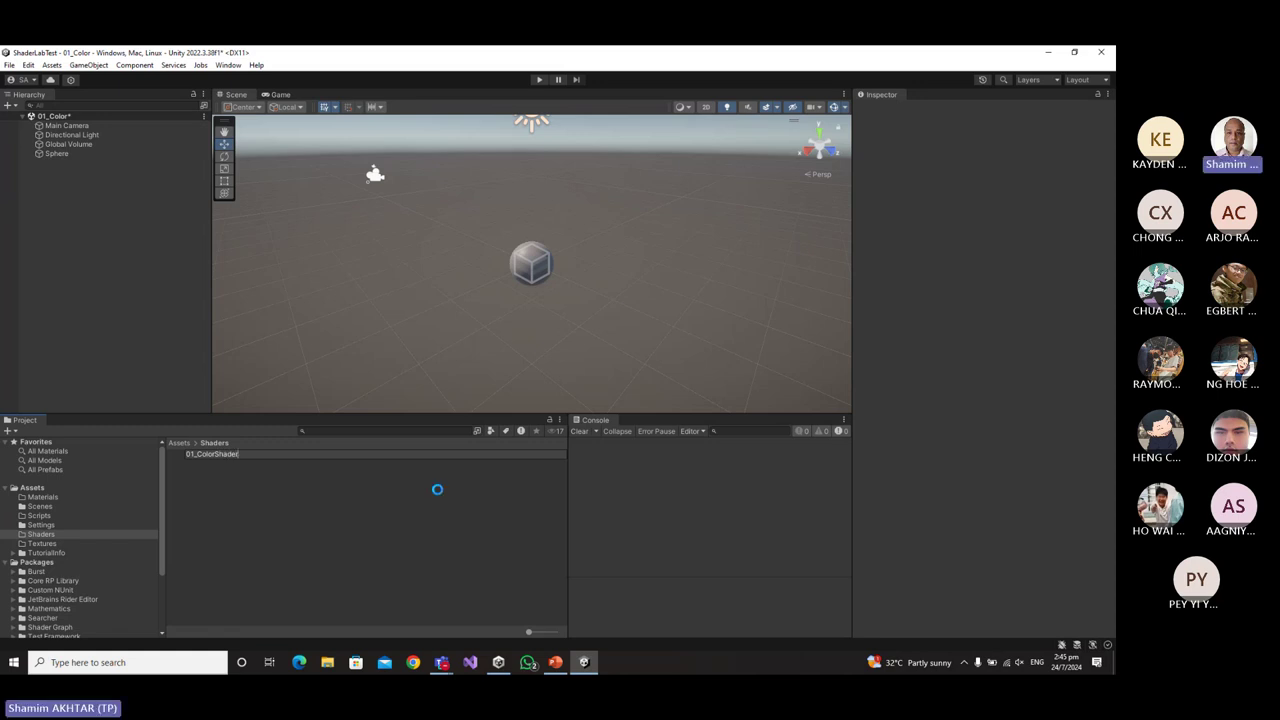
{"action": "key", "text": "Return"}
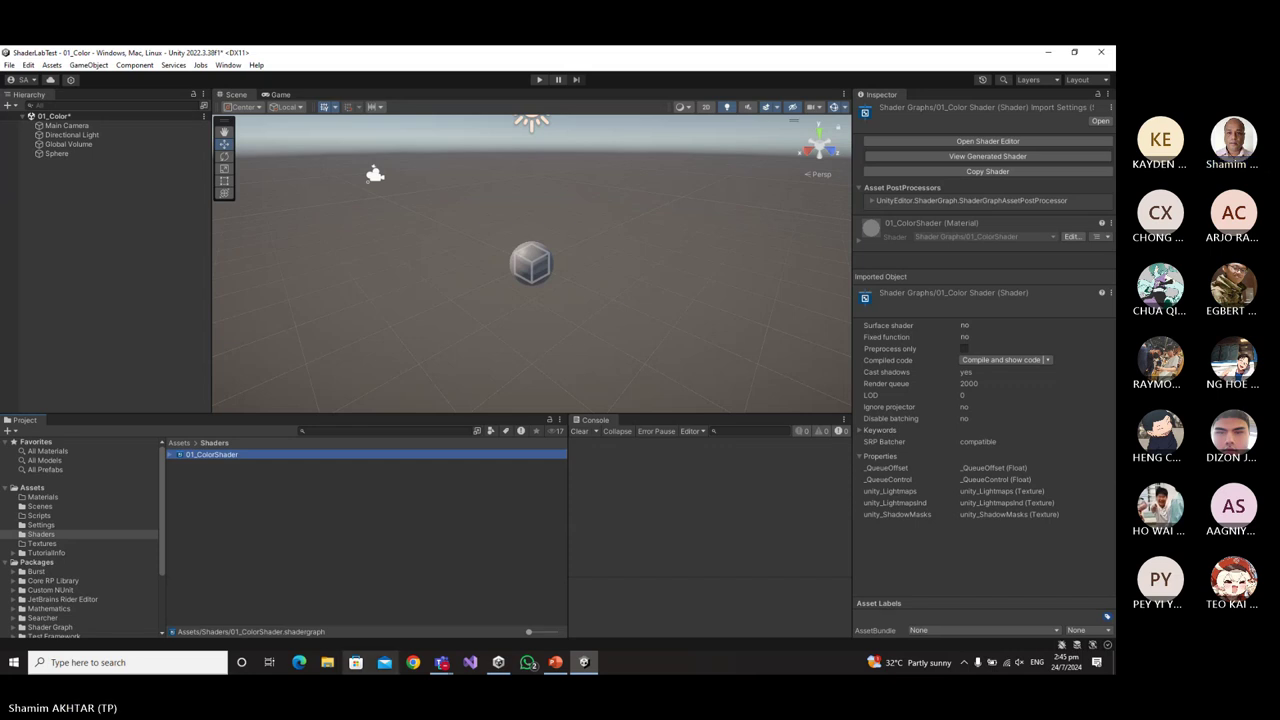
{"action": "left_click", "coordinate": [552, 664]}
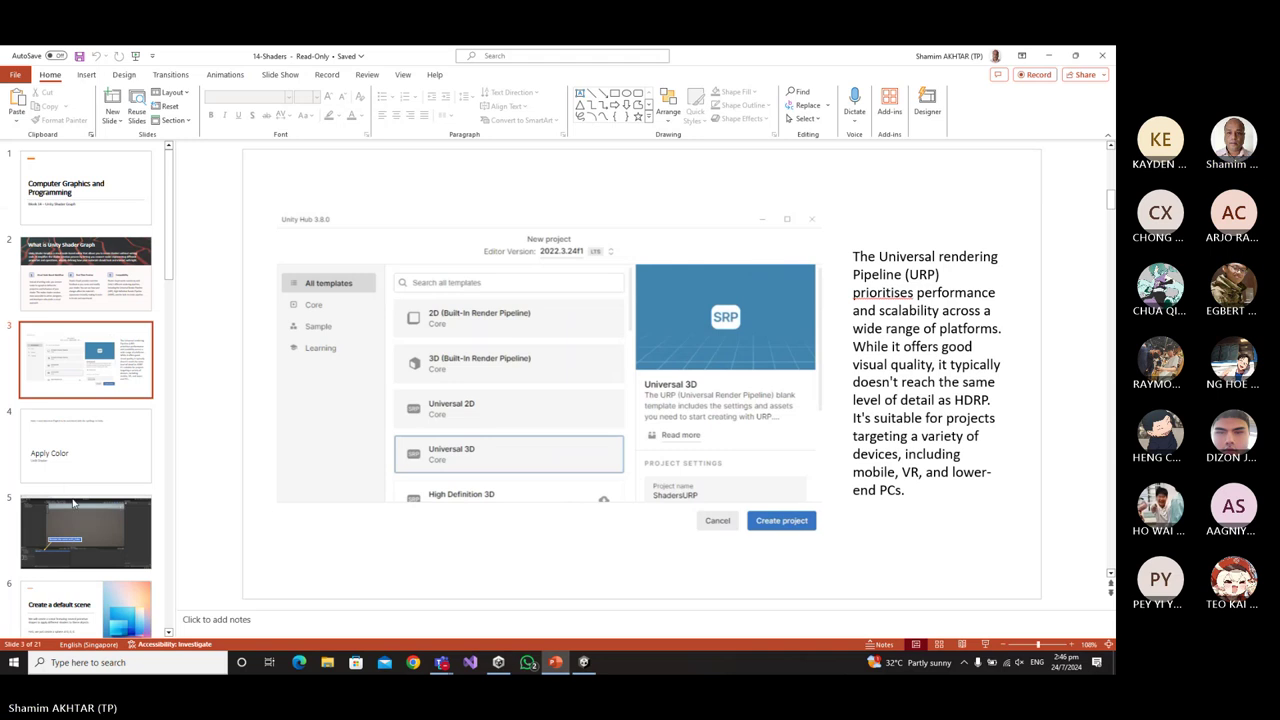
{"action": "scroll", "coordinate": [85, 512], "scroll_direction": "down", "scroll_amount": 5}
{"action": "left_click", "coordinate": [86, 510]}
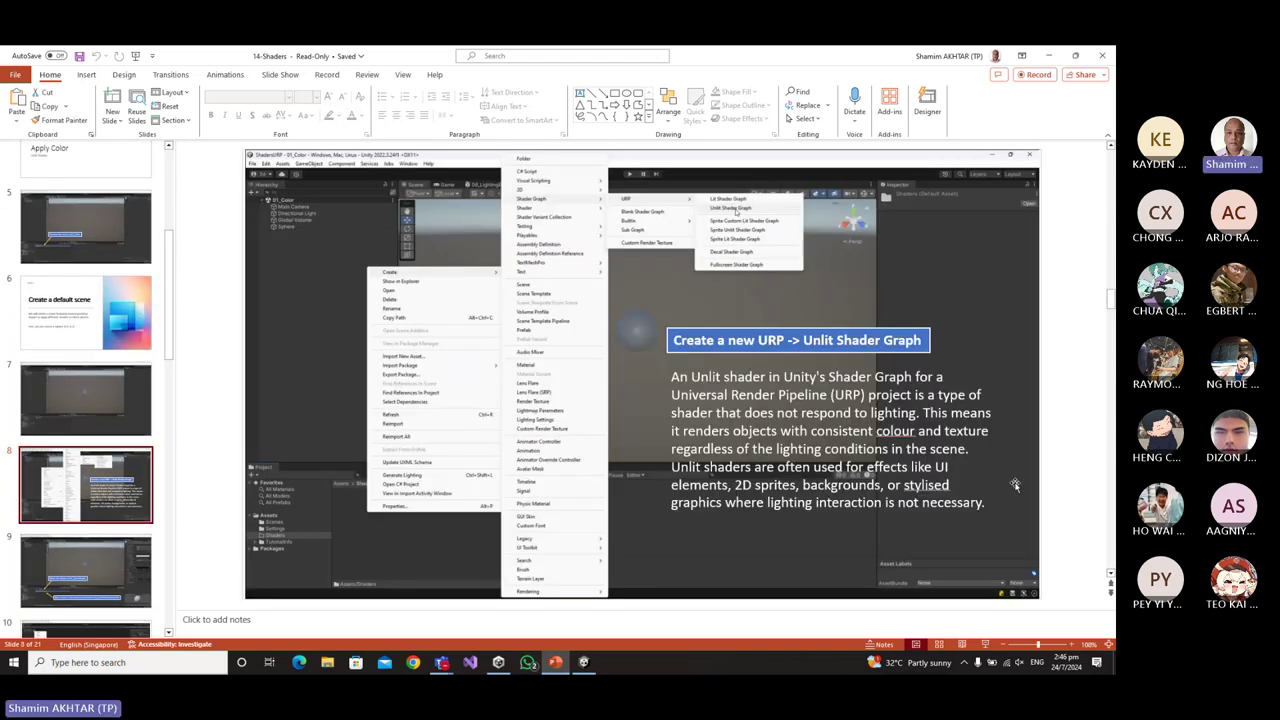
{"action": "left_click", "coordinate": [985, 644]}
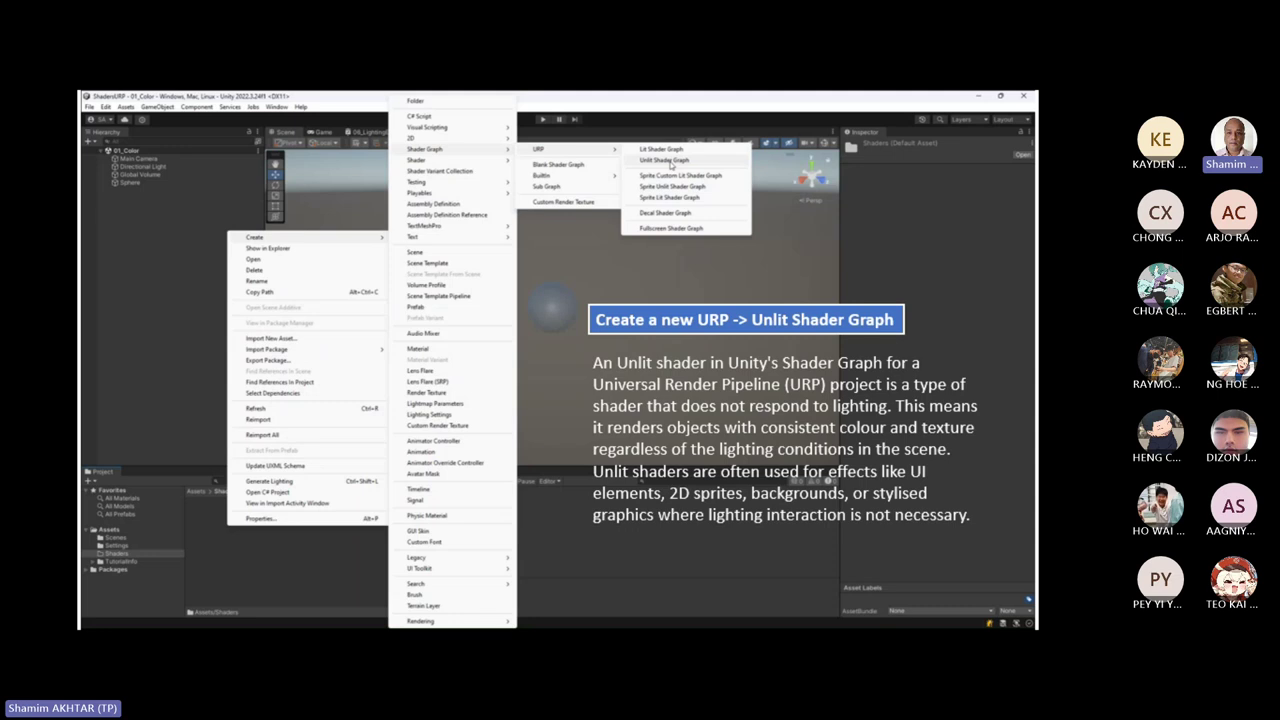
{"action": "key", "text": "Escape"}
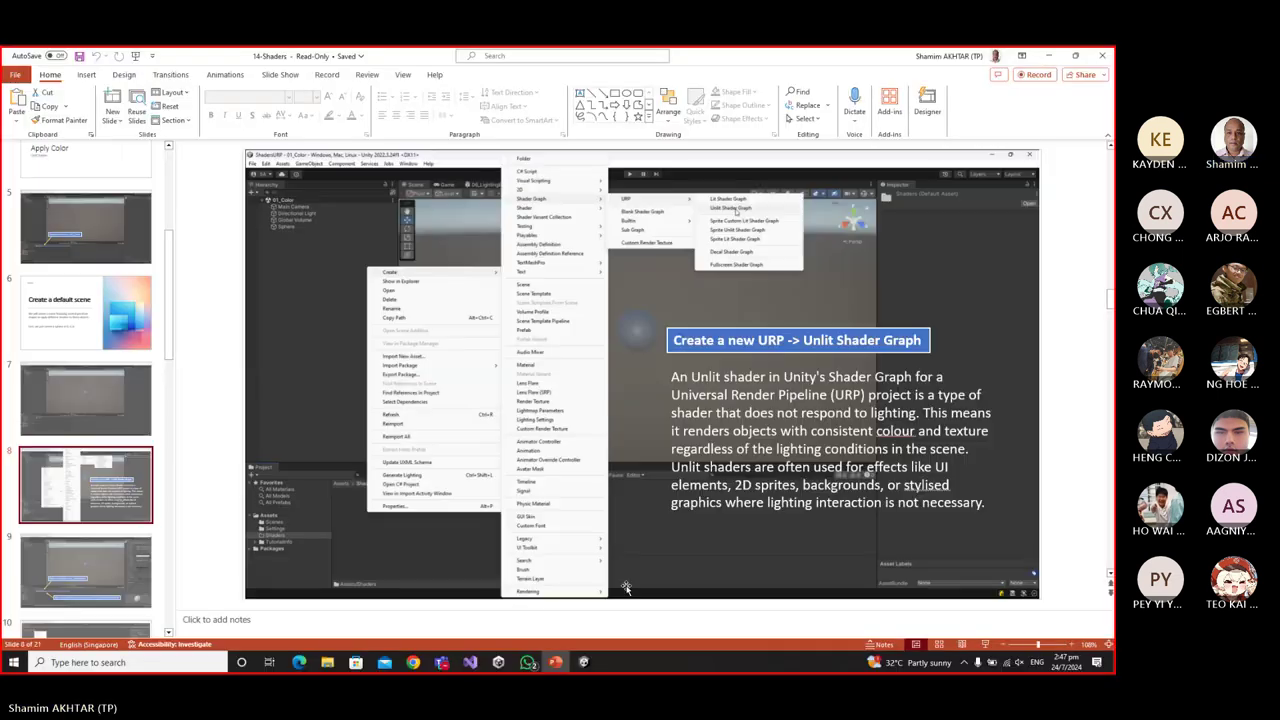
{"action": "key", "text": "alt+Tab"}
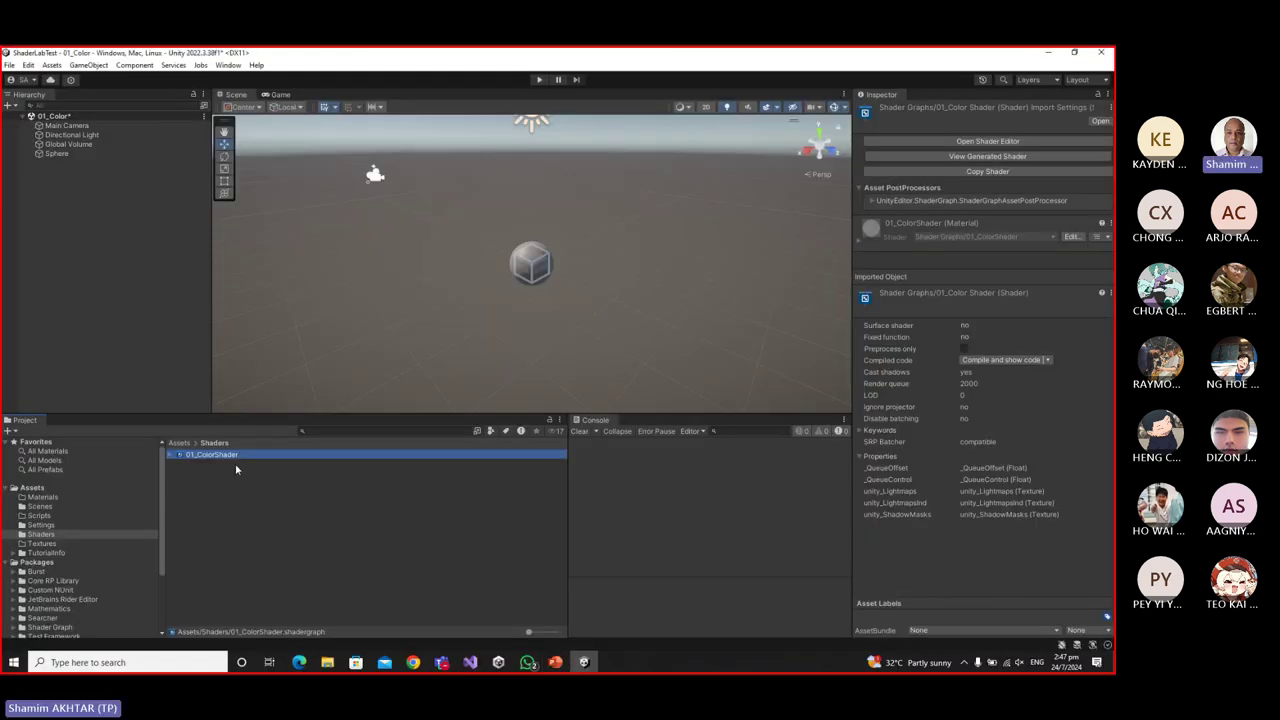
Open 01_ColorShader, maximize its Shader Graph window, and zoom in on the Vertex and Fragment blocks.
{"action": "double_click", "coordinate": [228, 456]}
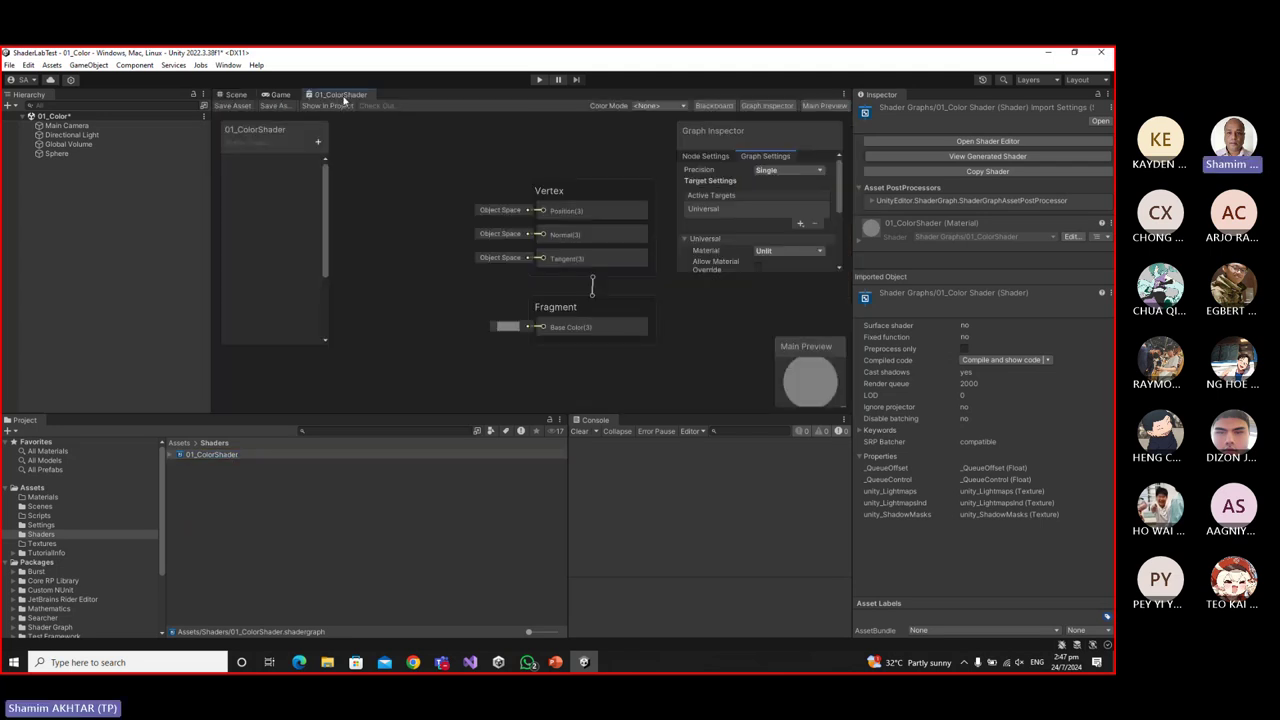
{"action": "right_click", "coordinate": [345, 97]}
{"action": "left_click", "coordinate": [358, 101]}
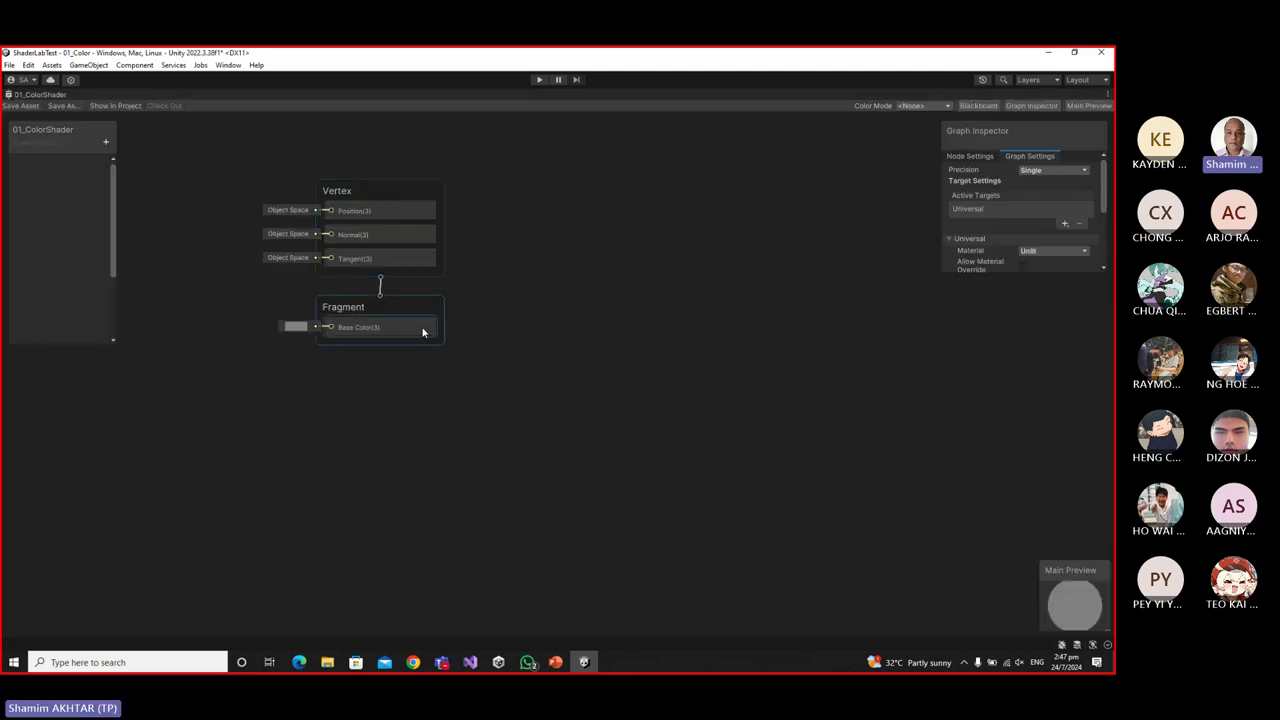
{"action": "scroll", "coordinate": [220, 354], "scroll_direction": "up", "scroll_amount": 5}
{"action": "scroll", "coordinate": [303, 391], "scroll_direction": "up", "scroll_amount": 2}
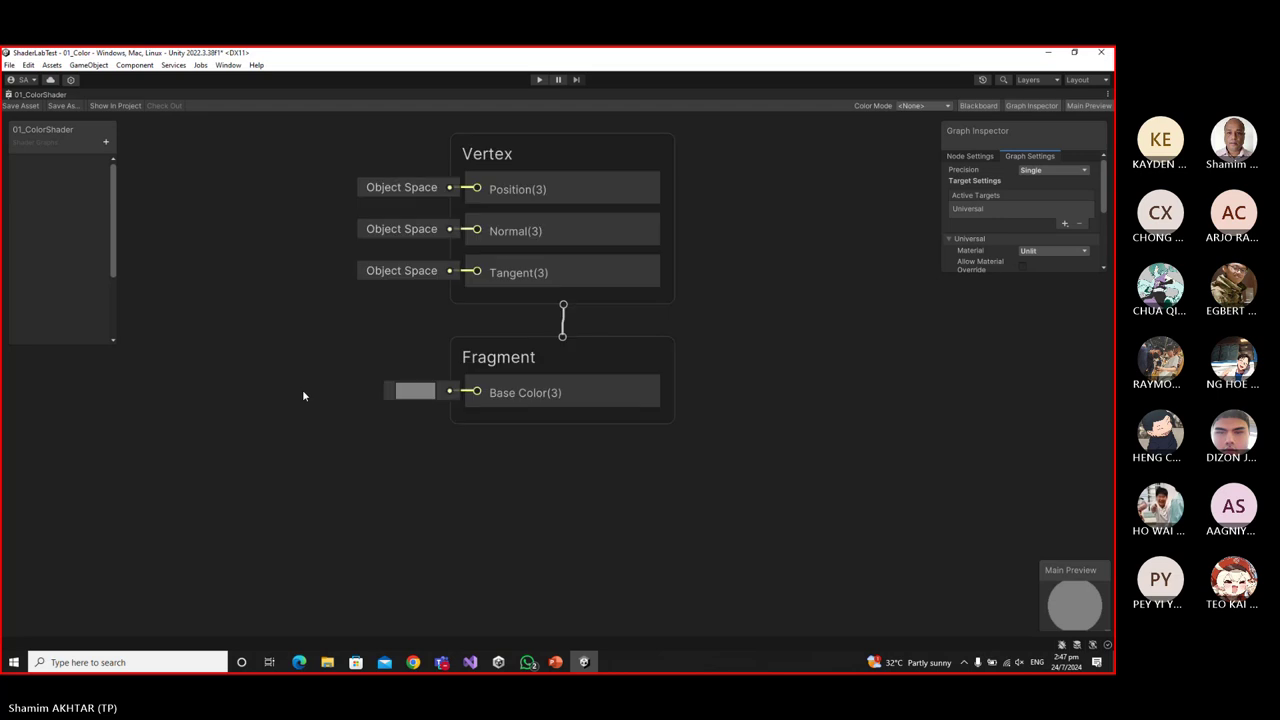
{"action": "middle_click_drag", "start_coordinate": [302, 389], "coordinate": [303, 444]}
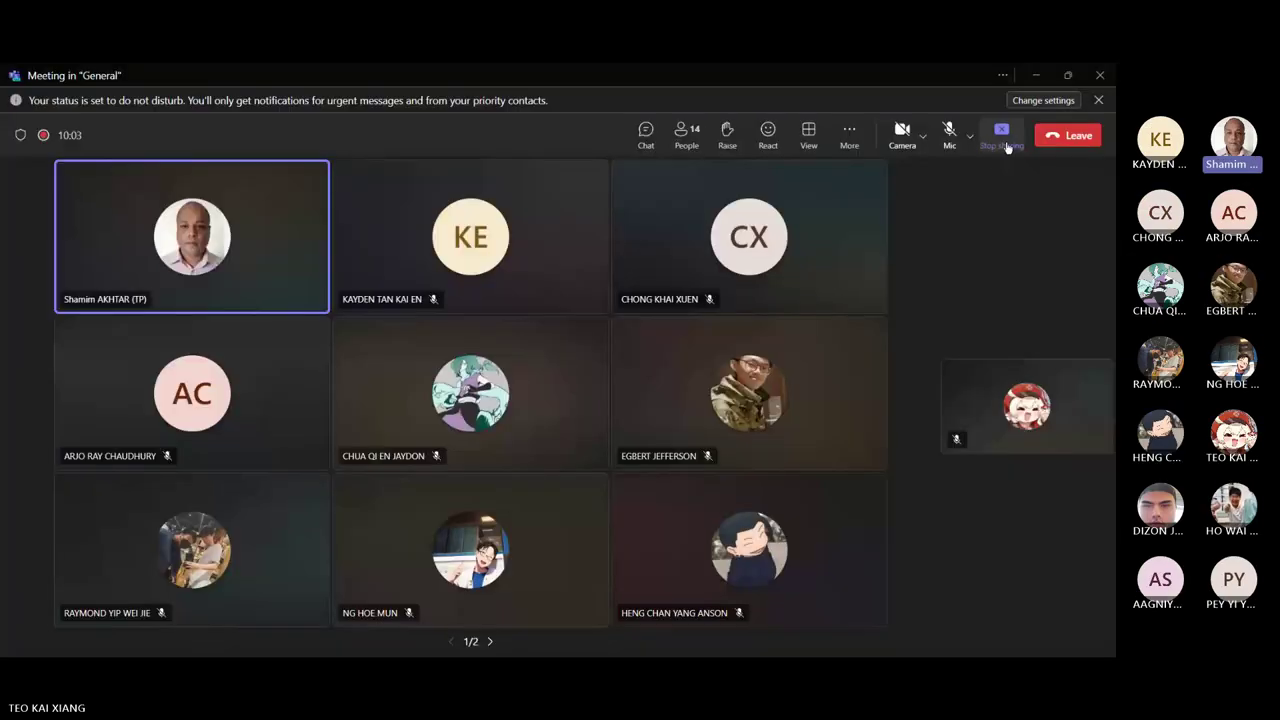
{"action": "left_click", "coordinate": [1003, 140]}
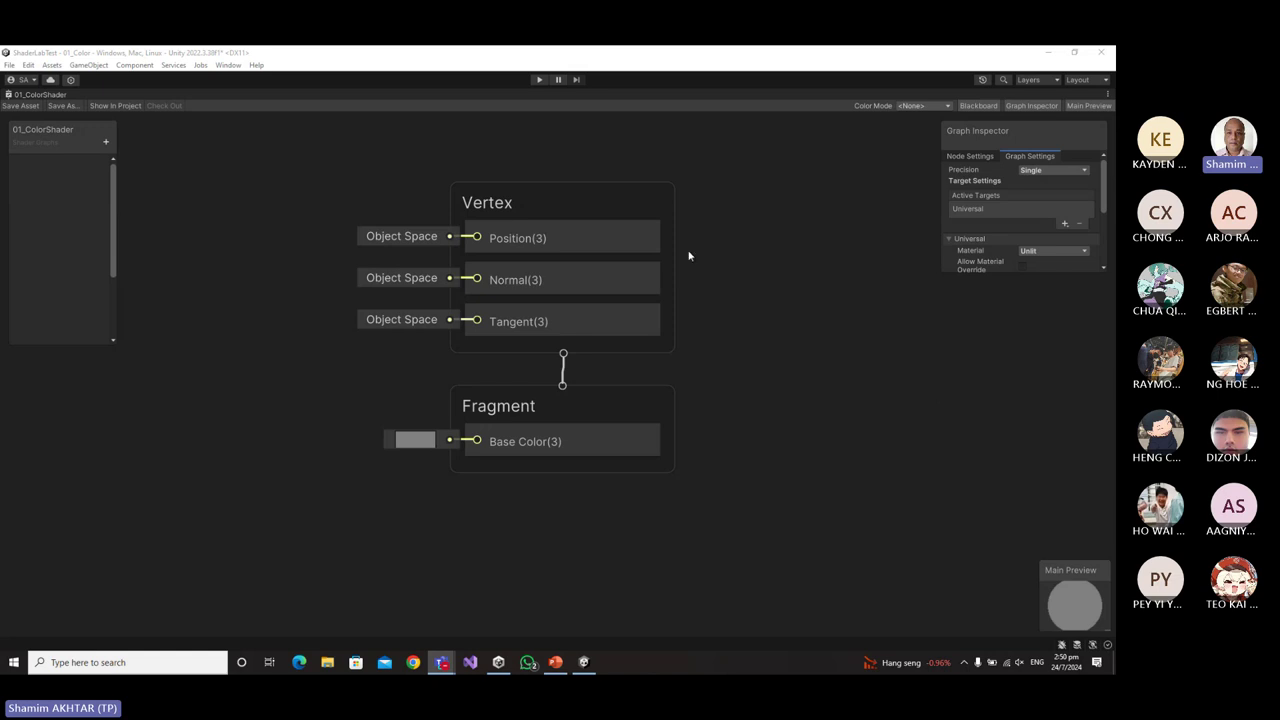
Add a Color property named My Color to the Blackboard.
{"action": "left_click", "coordinate": [130, 257]}
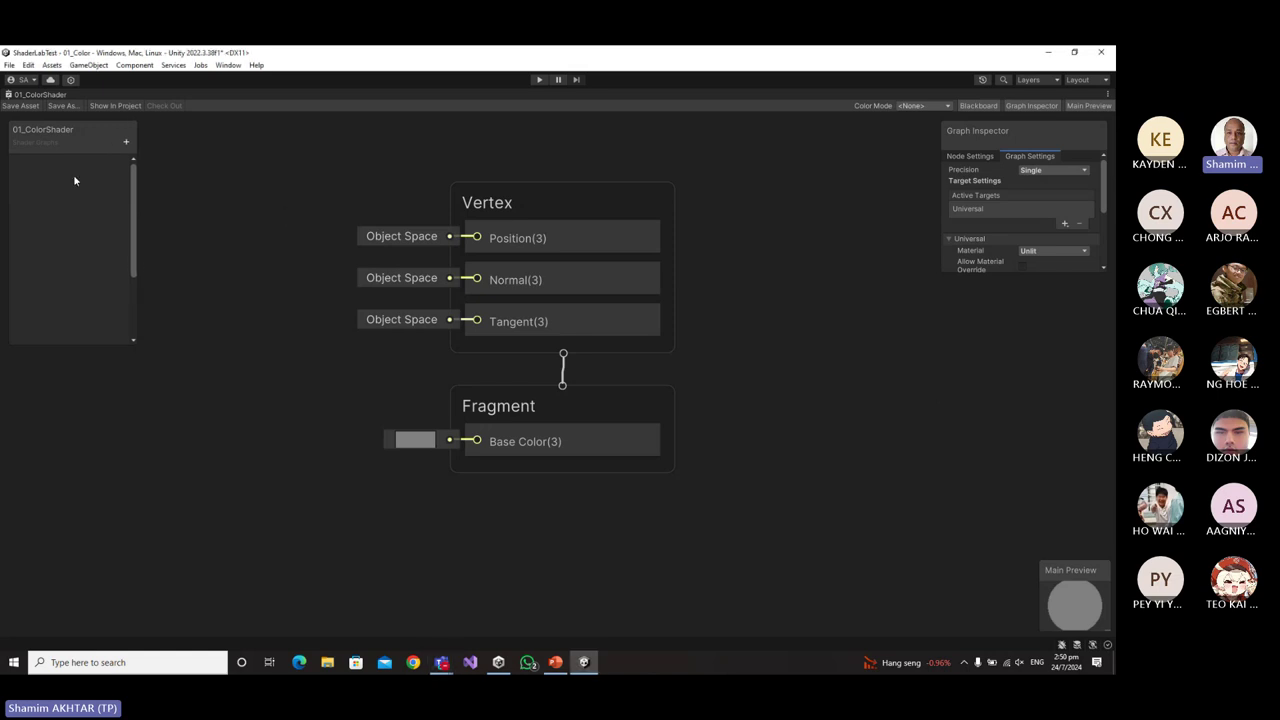
{"action": "left_click", "coordinate": [126, 143]}
{"action": "left_click", "coordinate": [160, 221]}
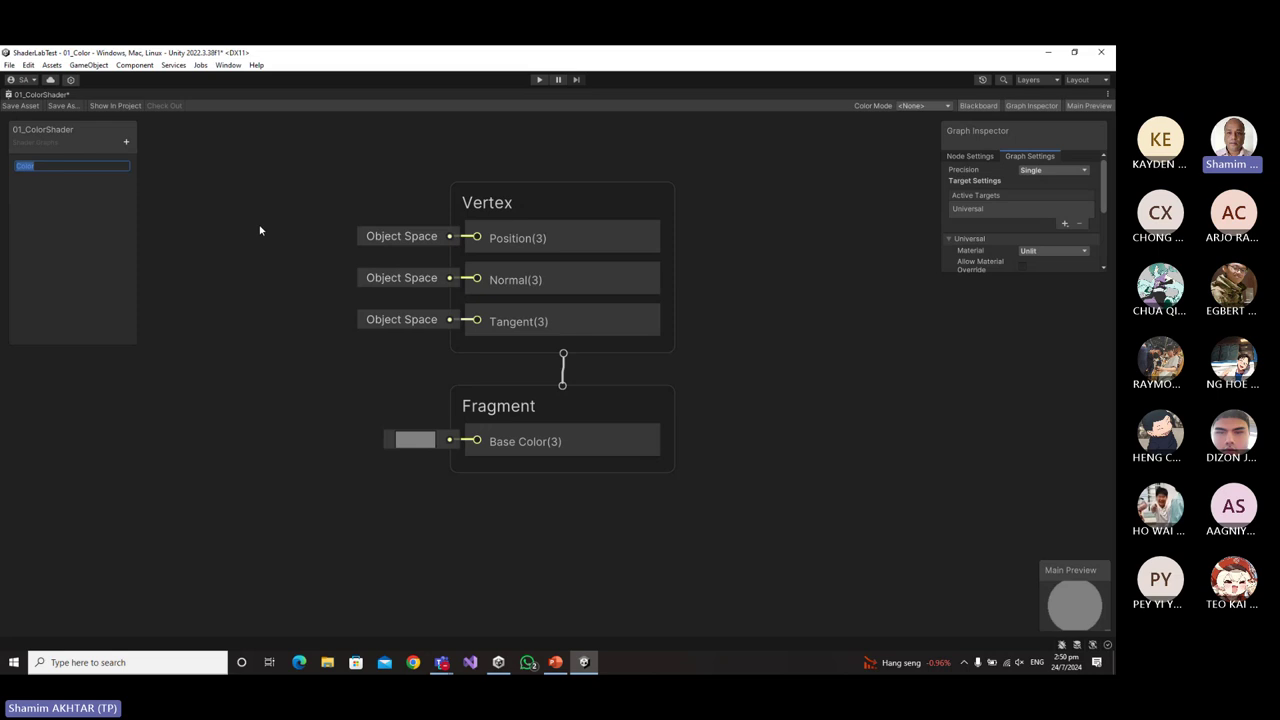
{"action": "type", "text": "Base"}
{"action": "key", "text": "BackSpace"}
{"action": "key", "text": "BackSpace"}
{"action": "key", "text": "BackSpace"}
{"action": "type", "text": "My Color"}
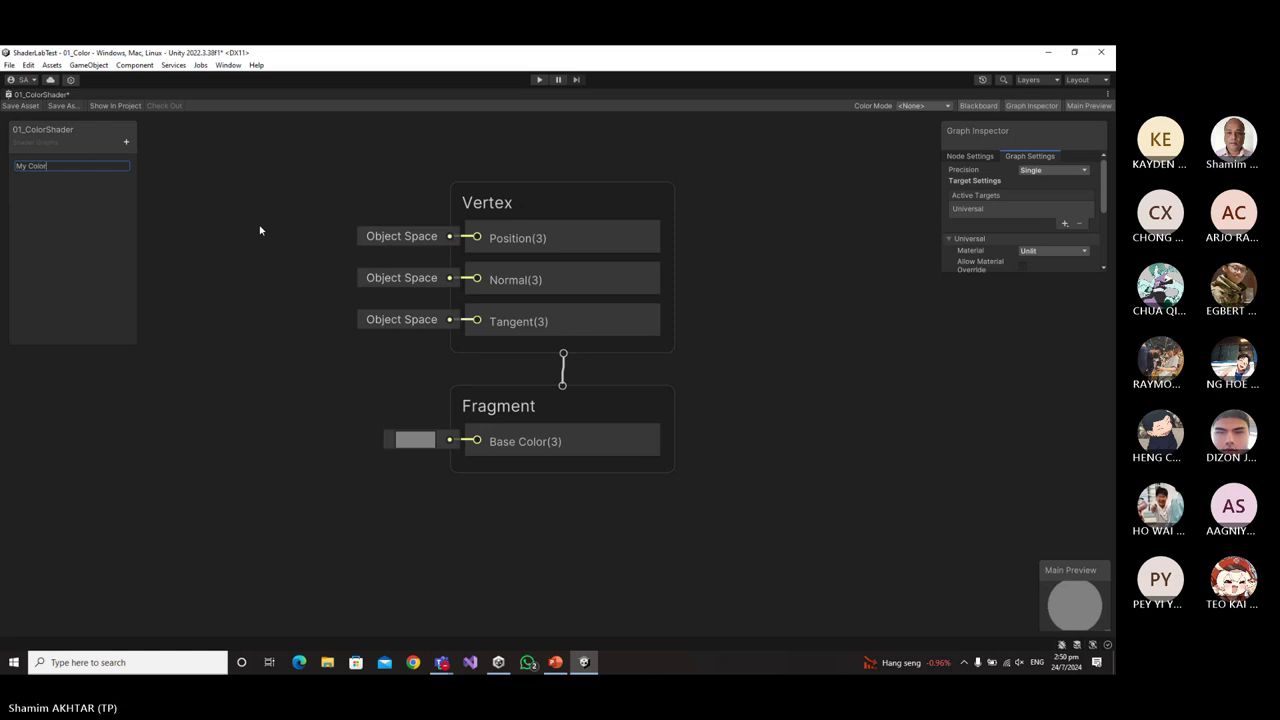
{"action": "key", "text": "Return"}
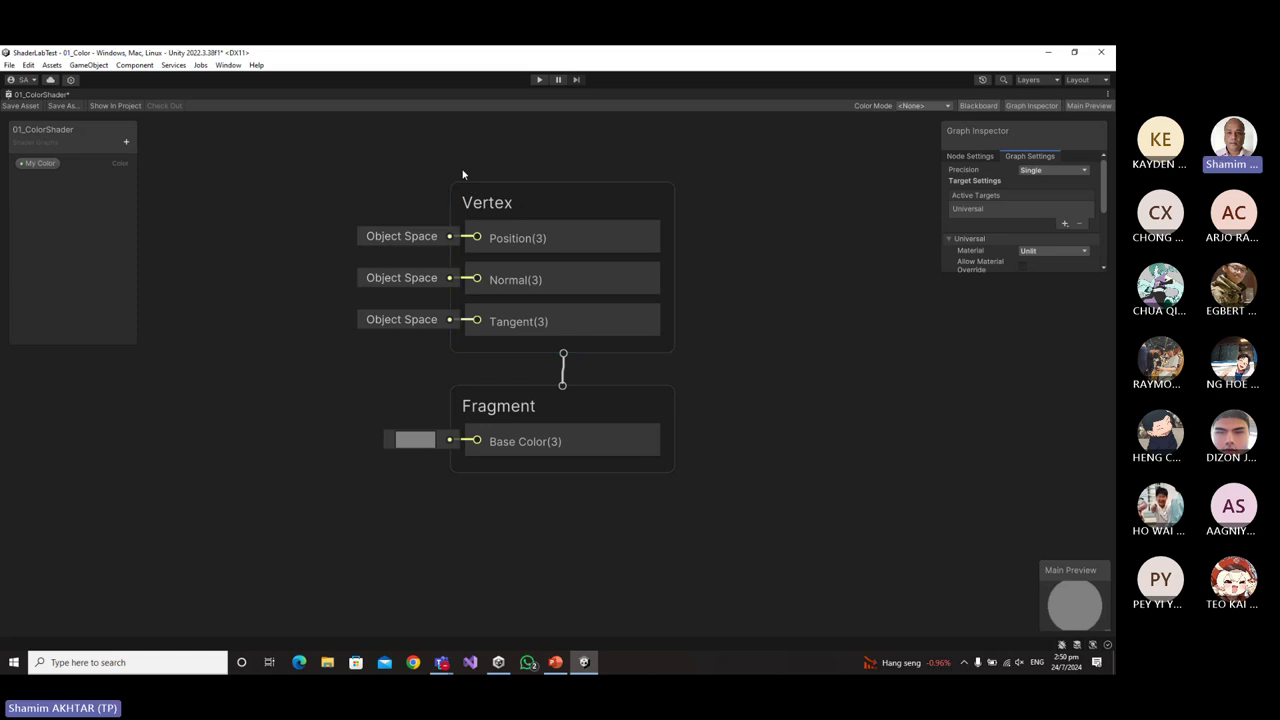
Box-select the Vertex and Fragment blocks and move them to the right.
{"action": "left_click_drag", "start_coordinate": [309, 136], "coordinate": [600, 450]}
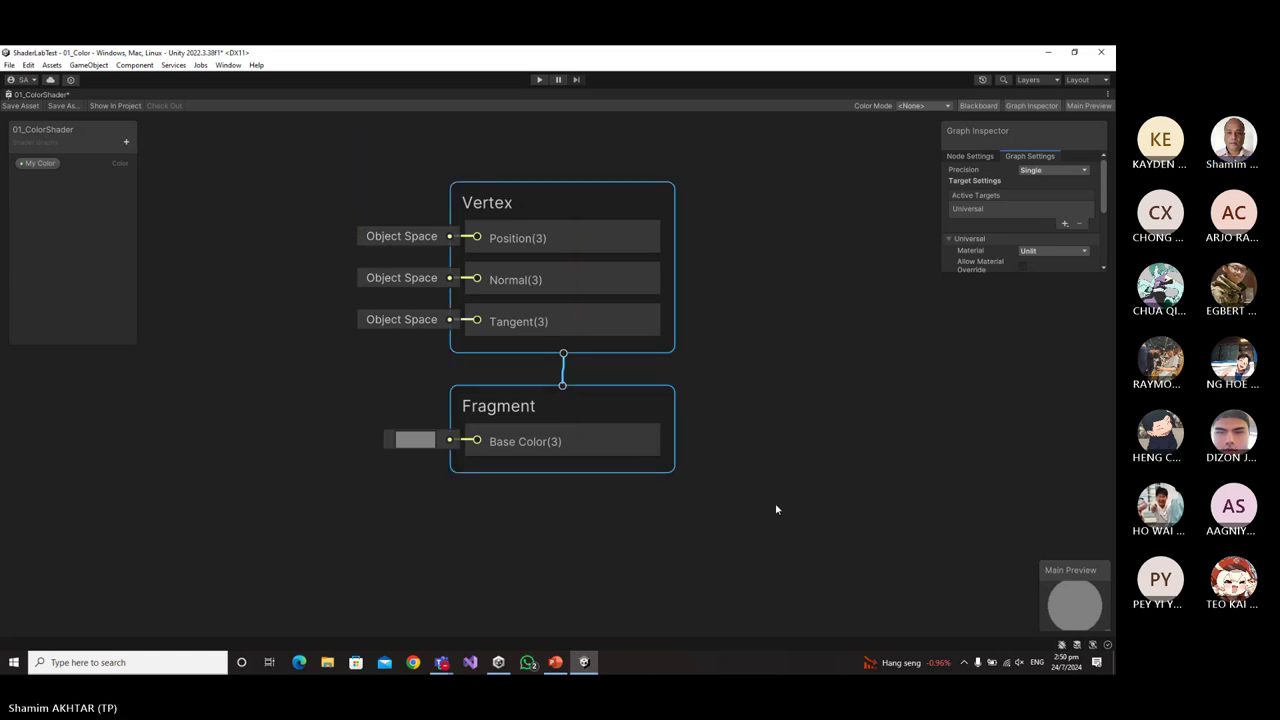
{"action": "middle_click_drag", "start_coordinate": [666, 360], "coordinate": [780, 361]}
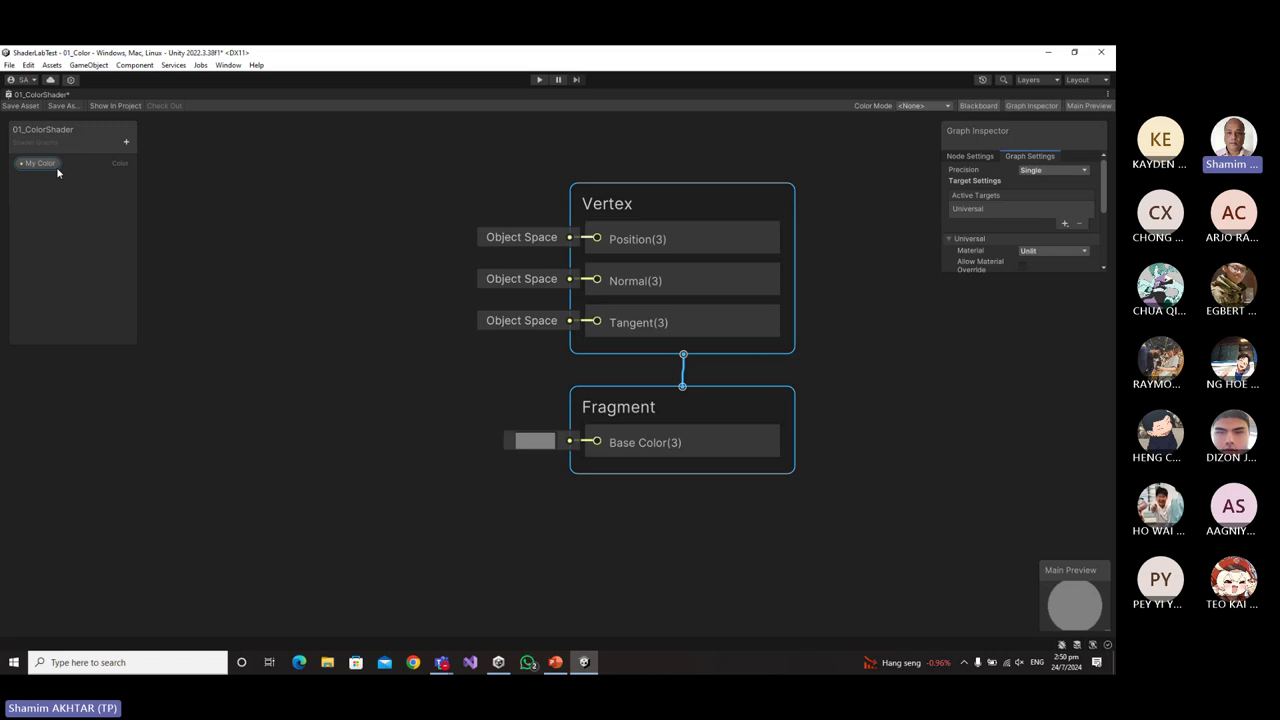
{"action": "left_click", "coordinate": [230, 196]}
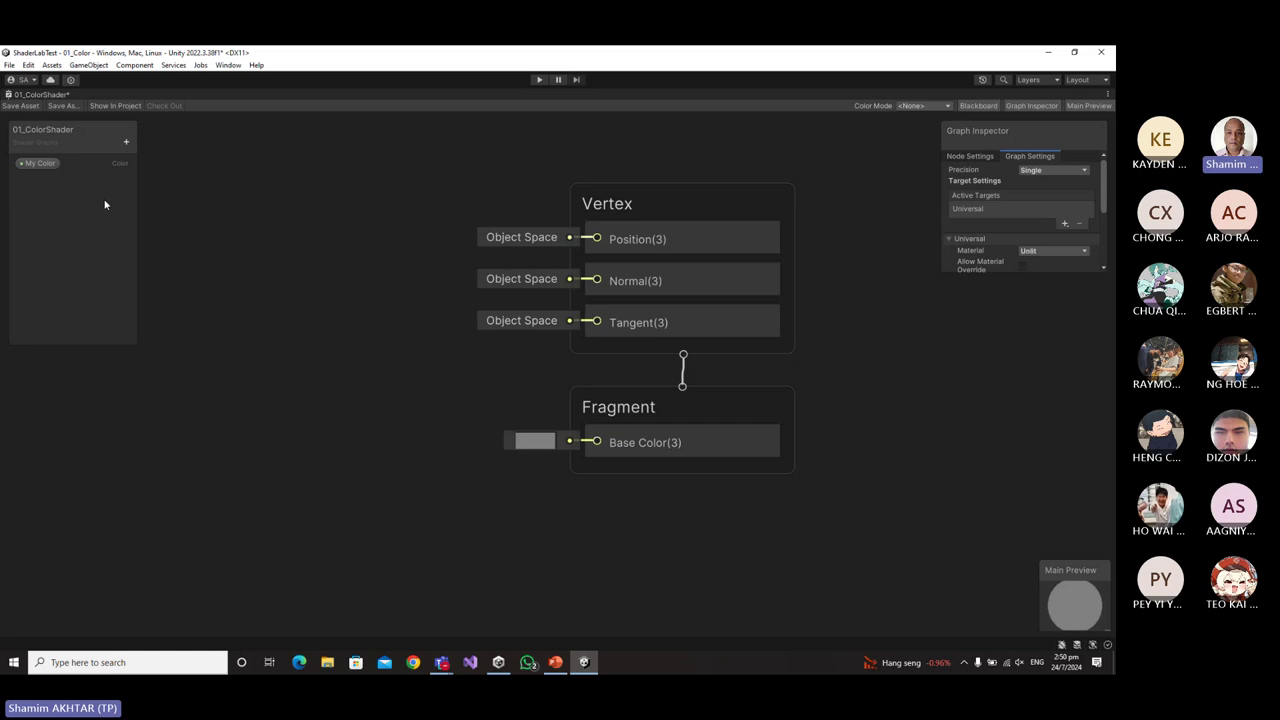
Drag My Color from the Blackboard onto the graph, wiring it into Fragment's Base Color.
{"action": "left_click", "coordinate": [40, 165]}
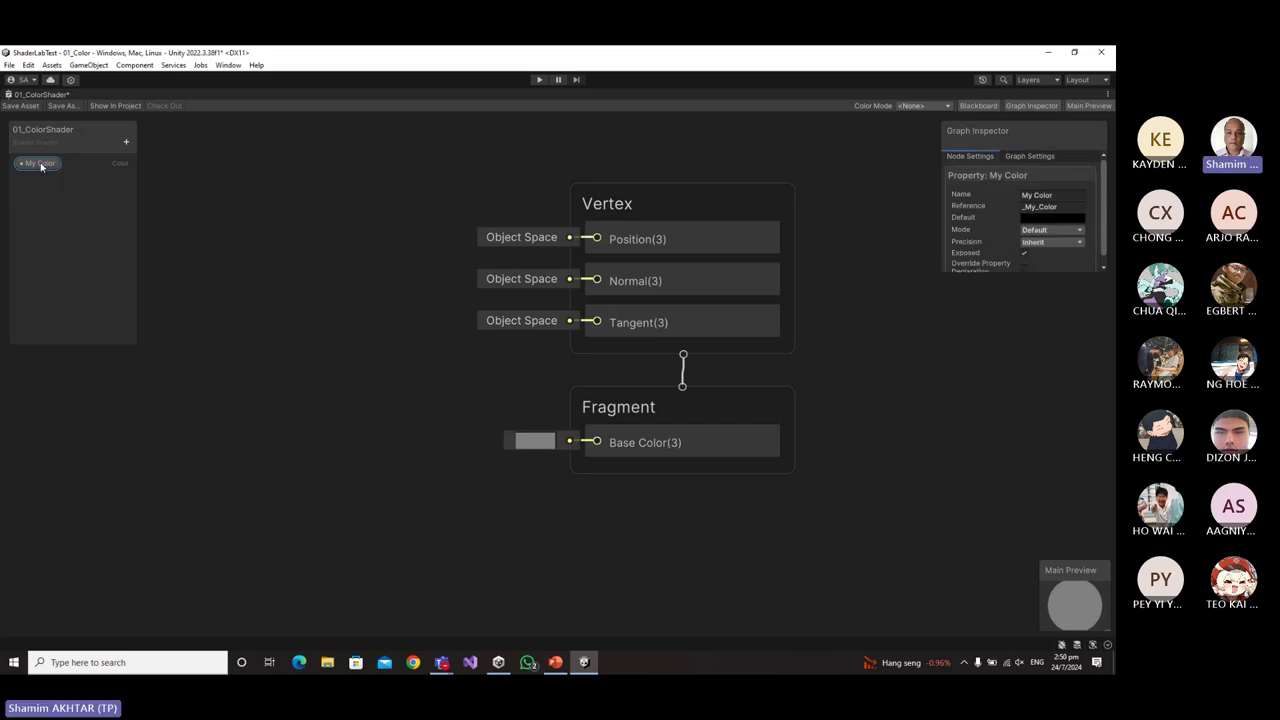
{"action": "left_click_drag", "start_coordinate": [41, 167], "coordinate": [578, 443]}
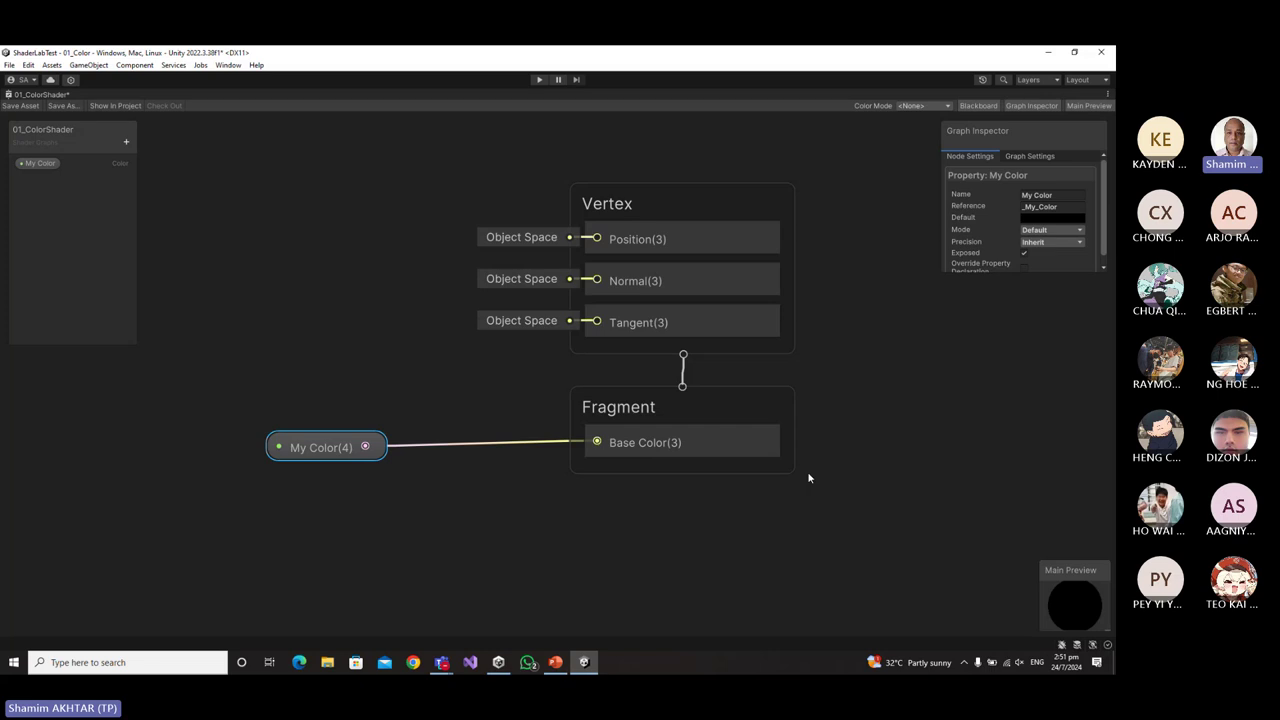
Save 01_ColorShader, un-maximize the graph window, and select the Materials folder.
{"action": "left_click", "coordinate": [10, 106]}
{"action": "right_click", "coordinate": [26, 92]}
{"action": "left_click", "coordinate": [48, 102]}
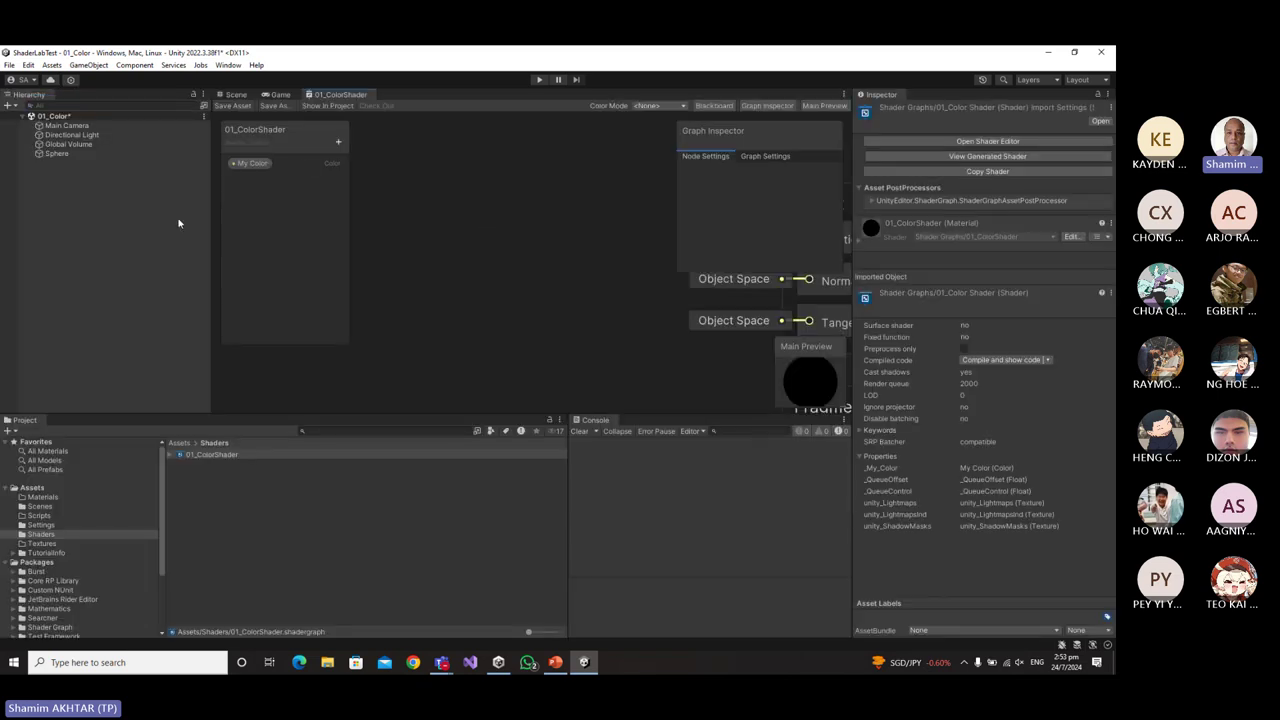
{"action": "left_click", "coordinate": [45, 498]}
Add a material via Create > Material in the Materials folder and name it 01_ColorMaterial.
{"action": "right_click", "coordinate": [229, 489]}
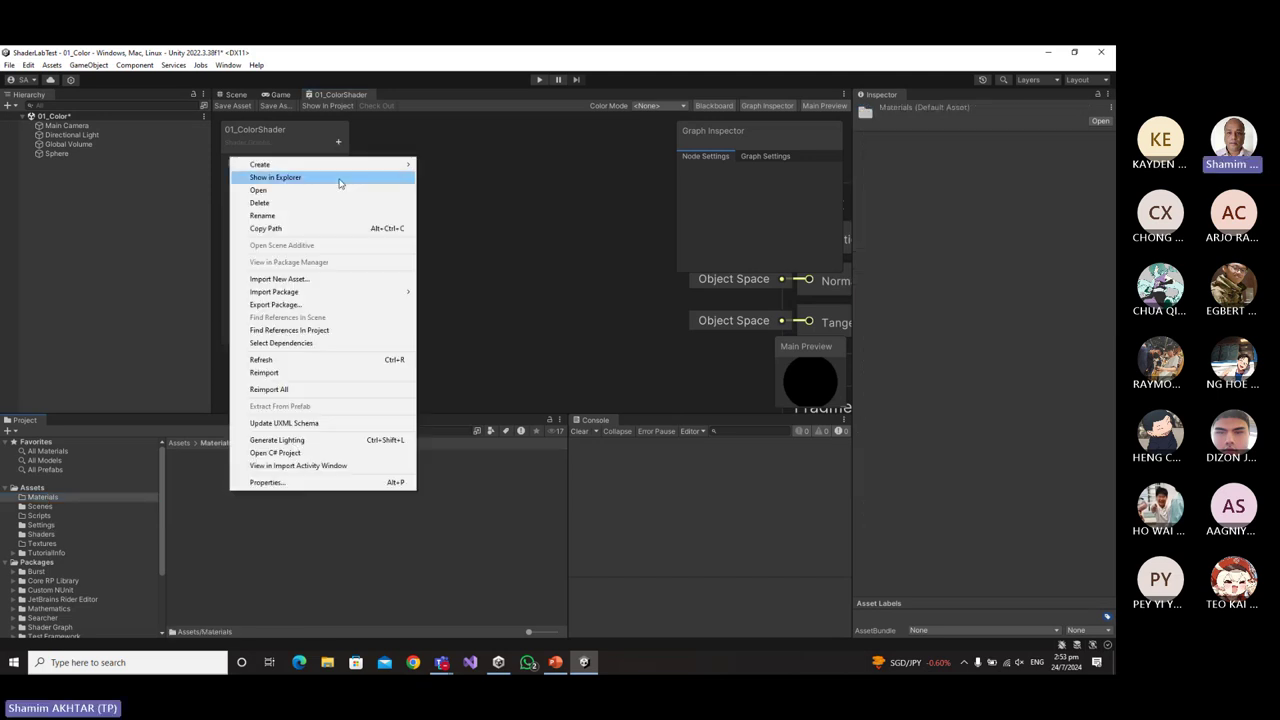
{"action": "mouse_move", "coordinate": [337, 169]}
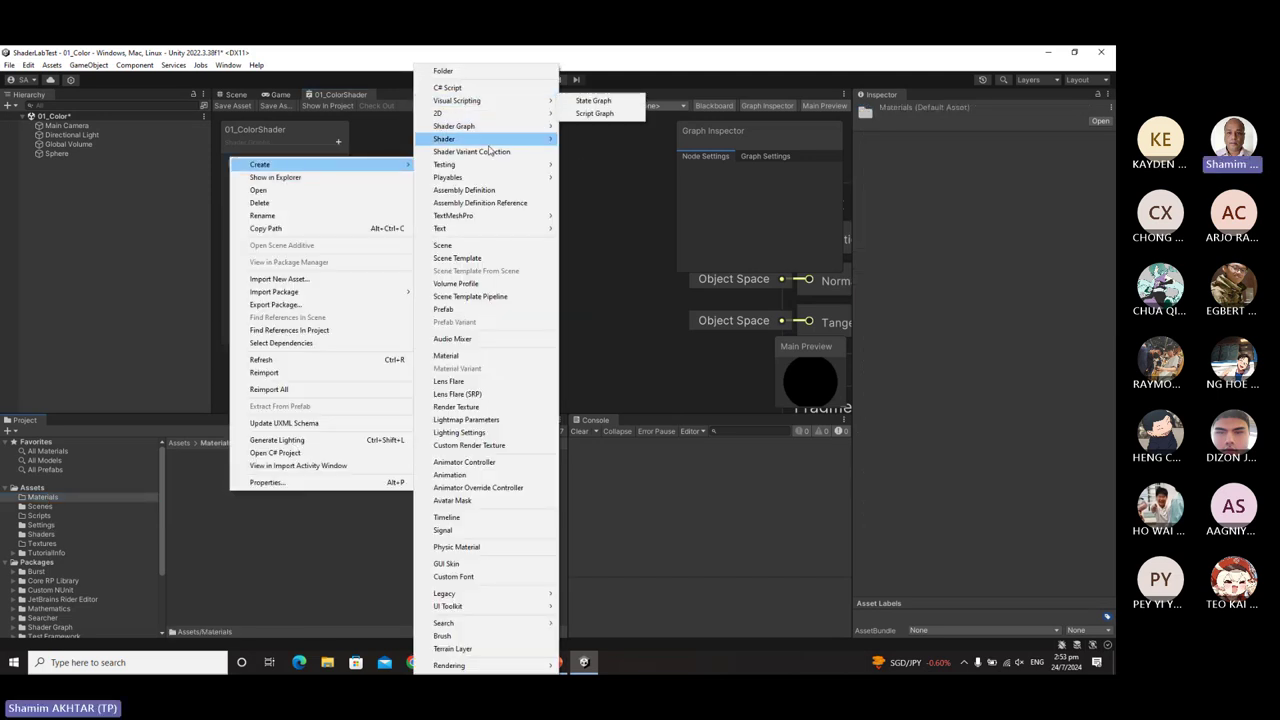
{"action": "left_click", "coordinate": [465, 356]}
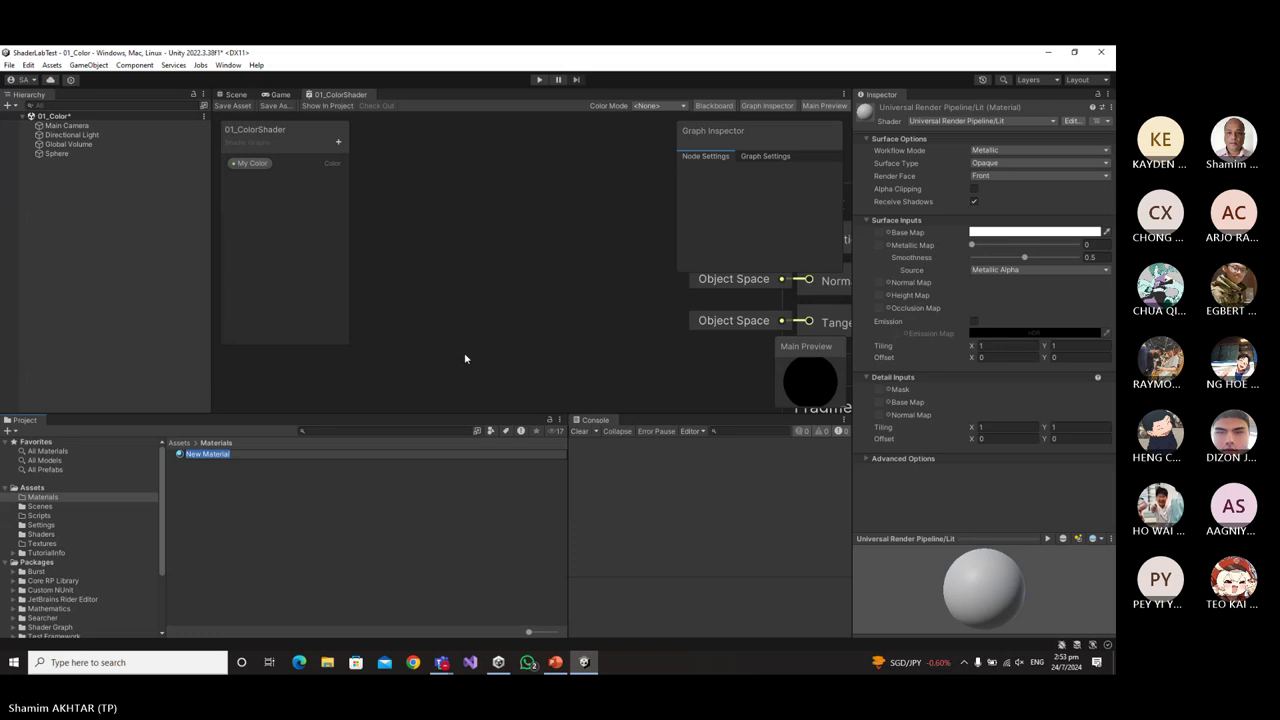
{"action": "key", "text": "BackSpace"}
{"action": "type", "text": "01_"}
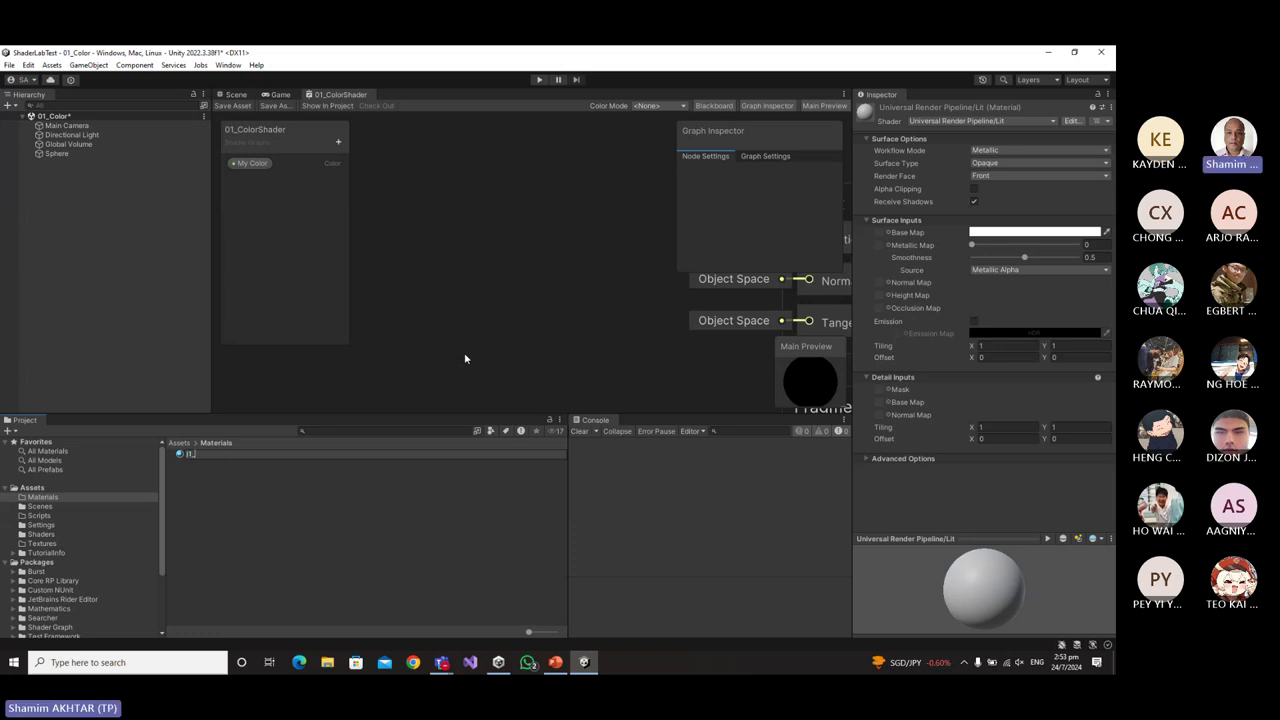
{"action": "type", "text": "Color"}
{"action": "key", "text": "BackSpace"}
{"action": "key", "text": "BackSpace"}
{"action": "key", "text": "BackSpace"}
{"action": "key", "text": "BackSpace"}
{"action": "key", "text": "BackSpace"}
{"action": "key", "text": "BackSpace"}
{"action": "key", "text": "BackSpace"}
{"action": "key", "text": "BackSpace"}
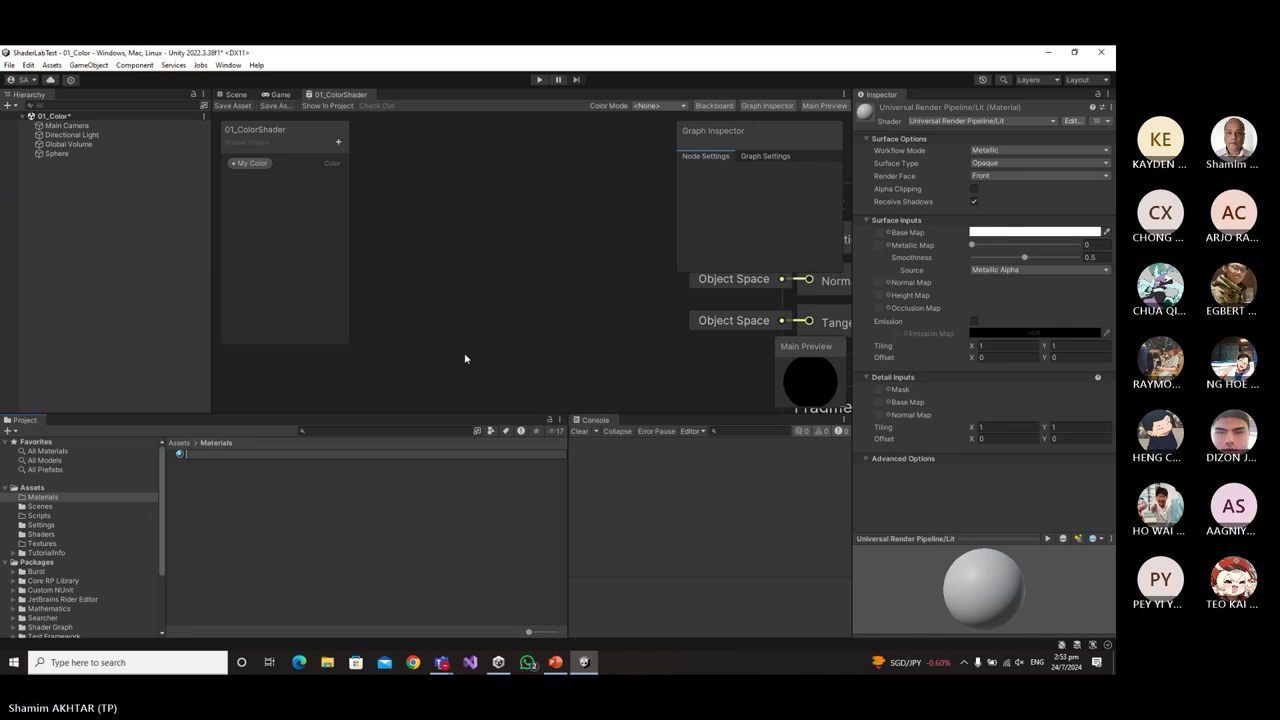
{"action": "type", "text": "01_Color"}
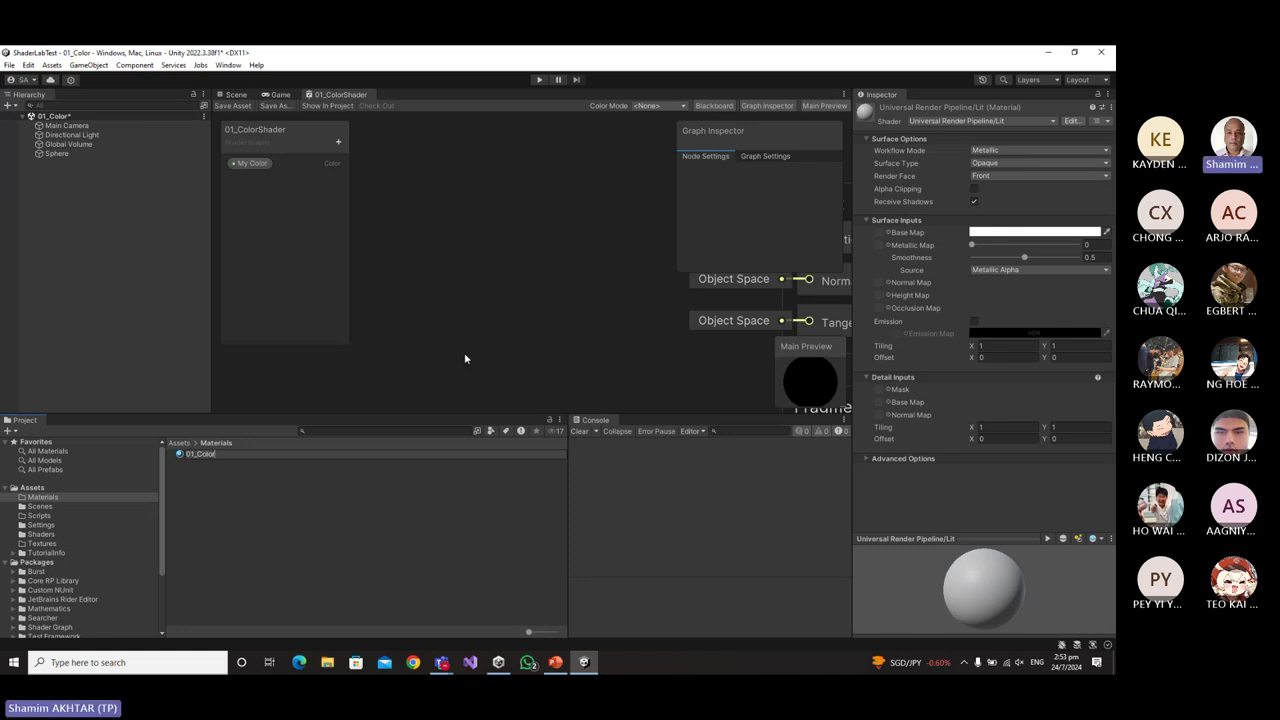
{"action": "type", "text": "Material"}
{"action": "key", "text": "Return"}
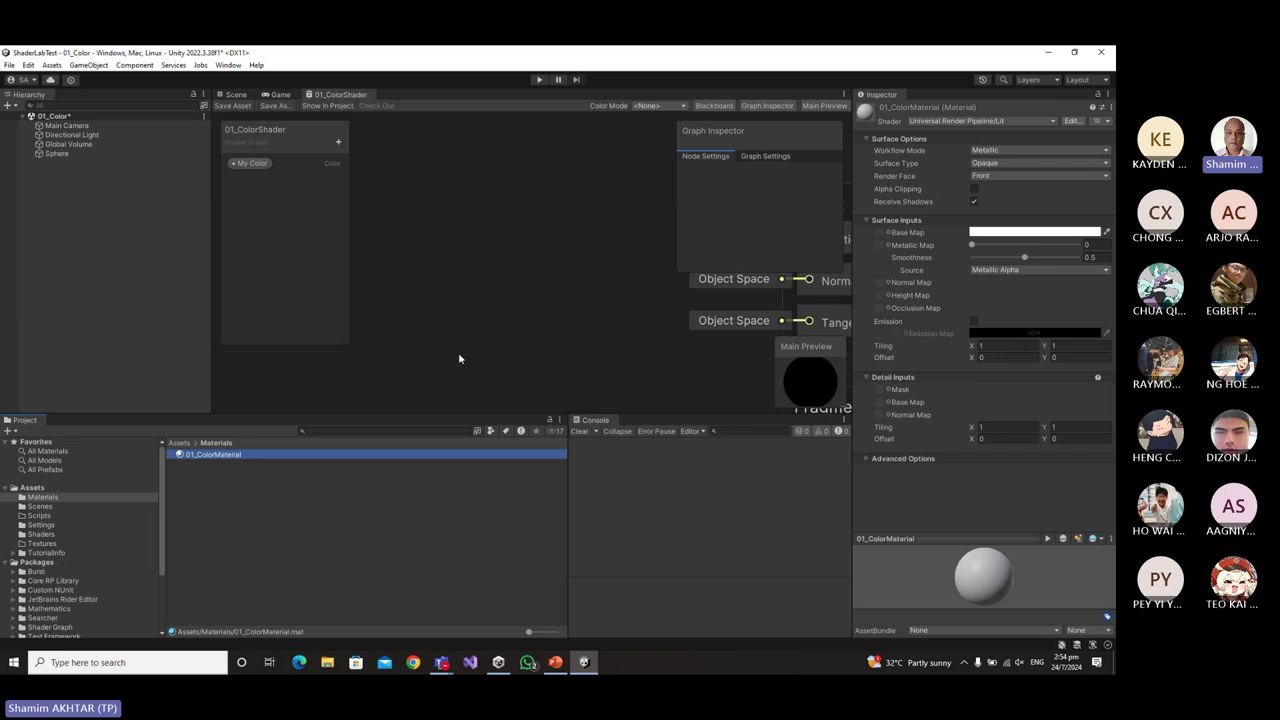
Search the shader list for '01' and assign Shader Graphs/01_ColorShader to the material.
{"action": "left_click", "coordinate": [937, 121]}
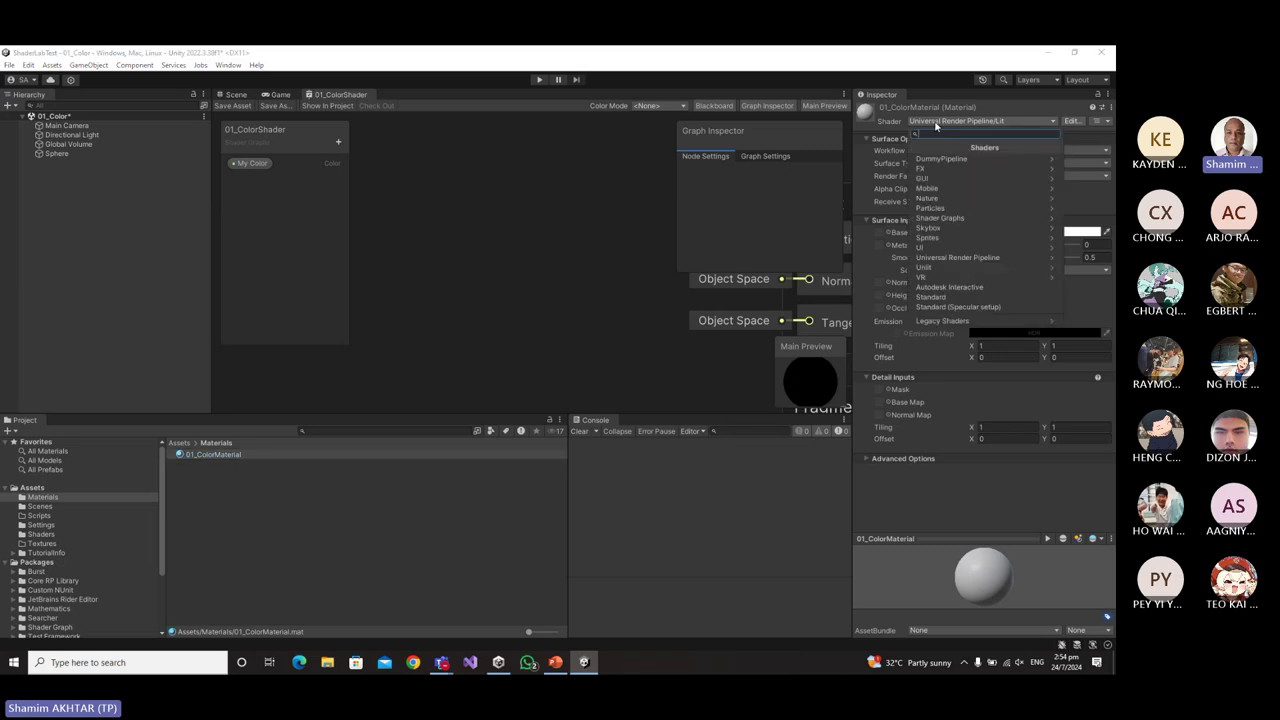
{"action": "type", "text": "01"}
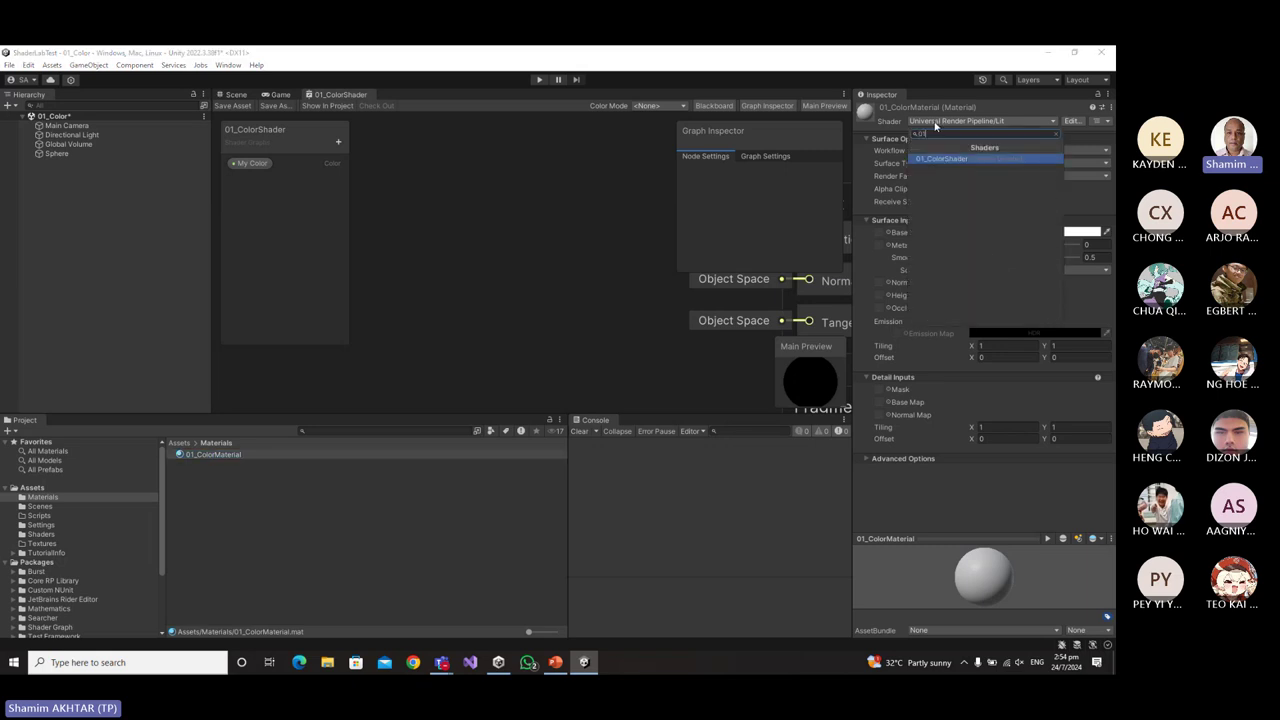
{"action": "left_click", "coordinate": [941, 158]}
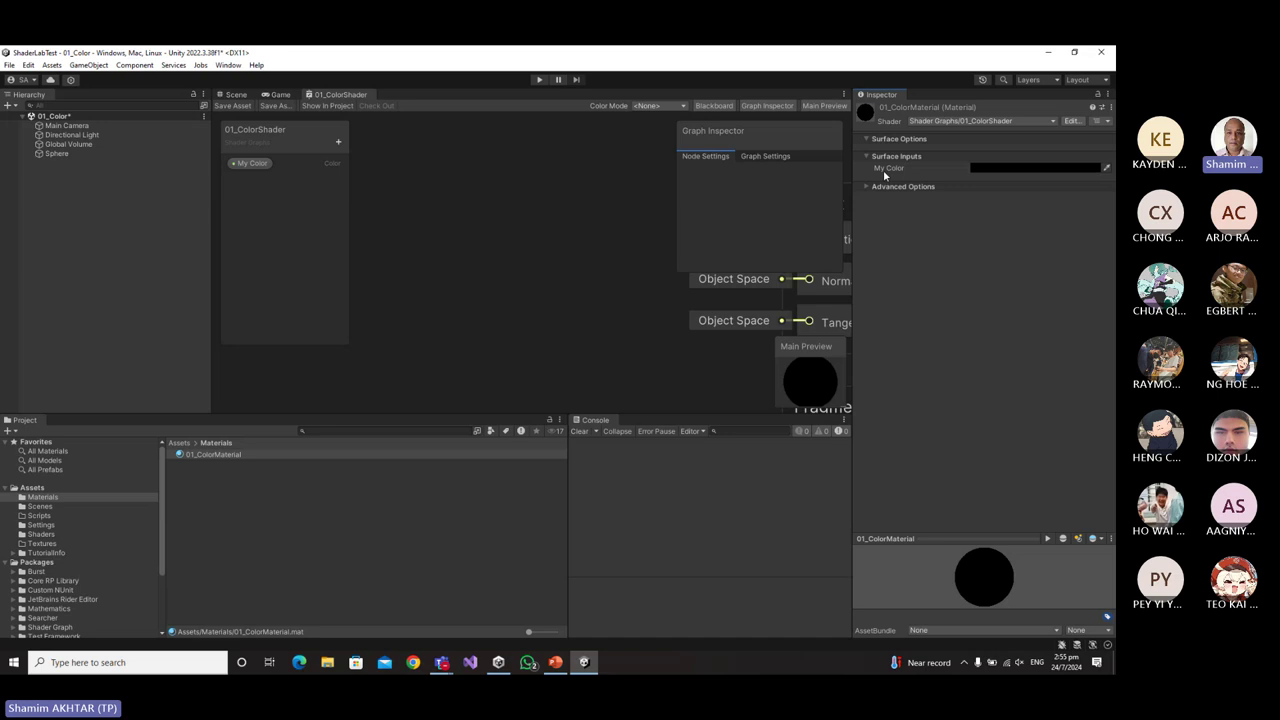
Set the material's My Color to pure red with R 255.
{"action": "left_click", "coordinate": [1026, 168]}
{"action": "left_click", "coordinate": [1035, 349]}
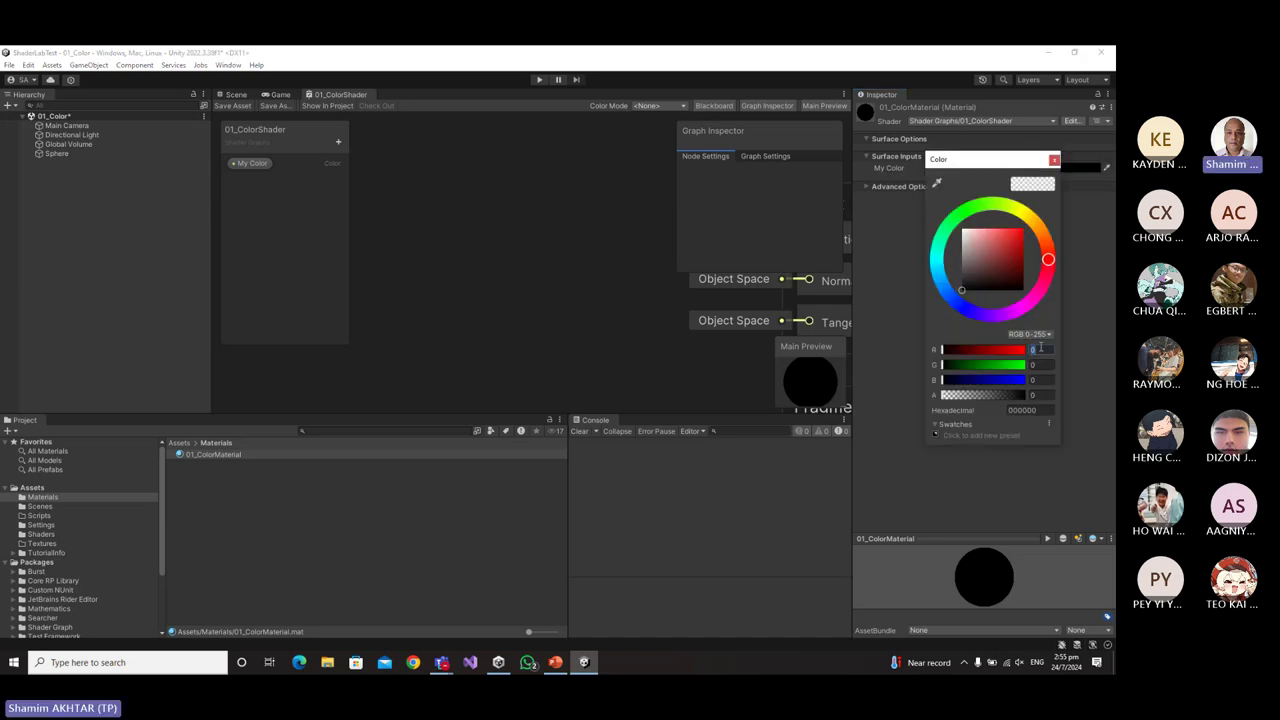
{"action": "type", "text": "255"}
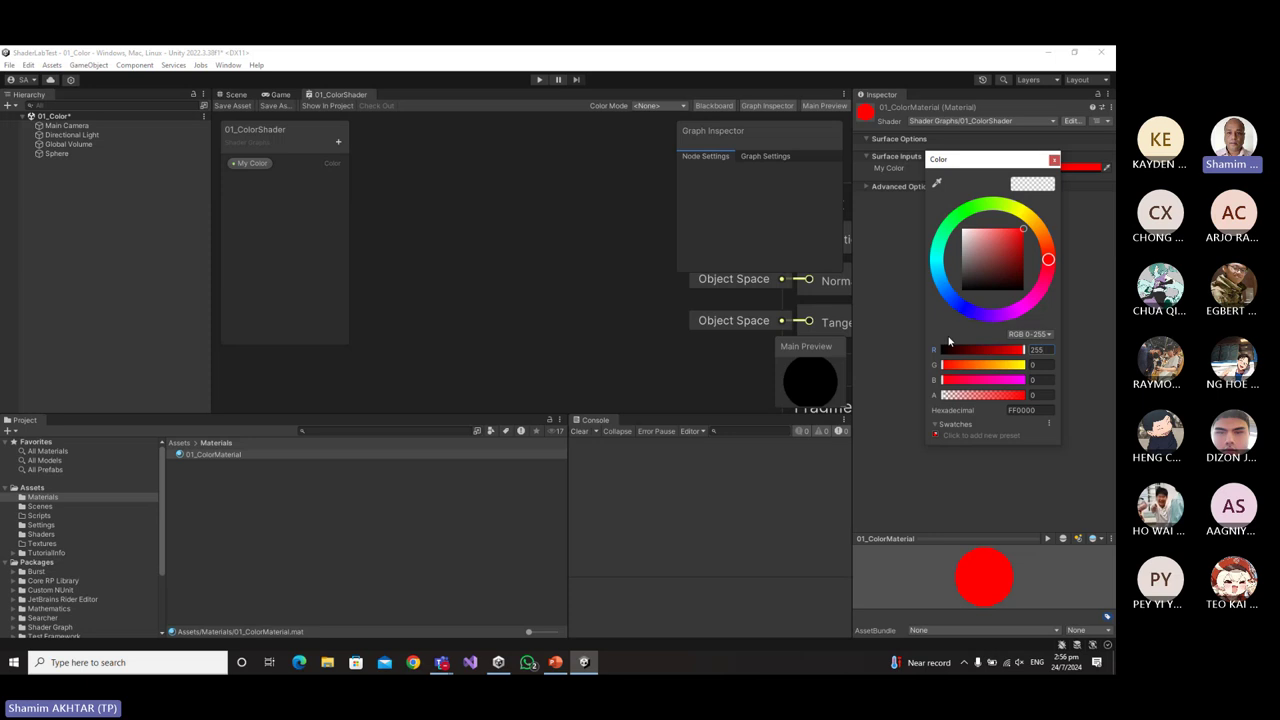
{"action": "left_click", "coordinate": [1054, 160]}
Drag 01_ColorMaterial onto the sphere in the Scene view and play the scene in Game view.
{"action": "left_click", "coordinate": [239, 96]}
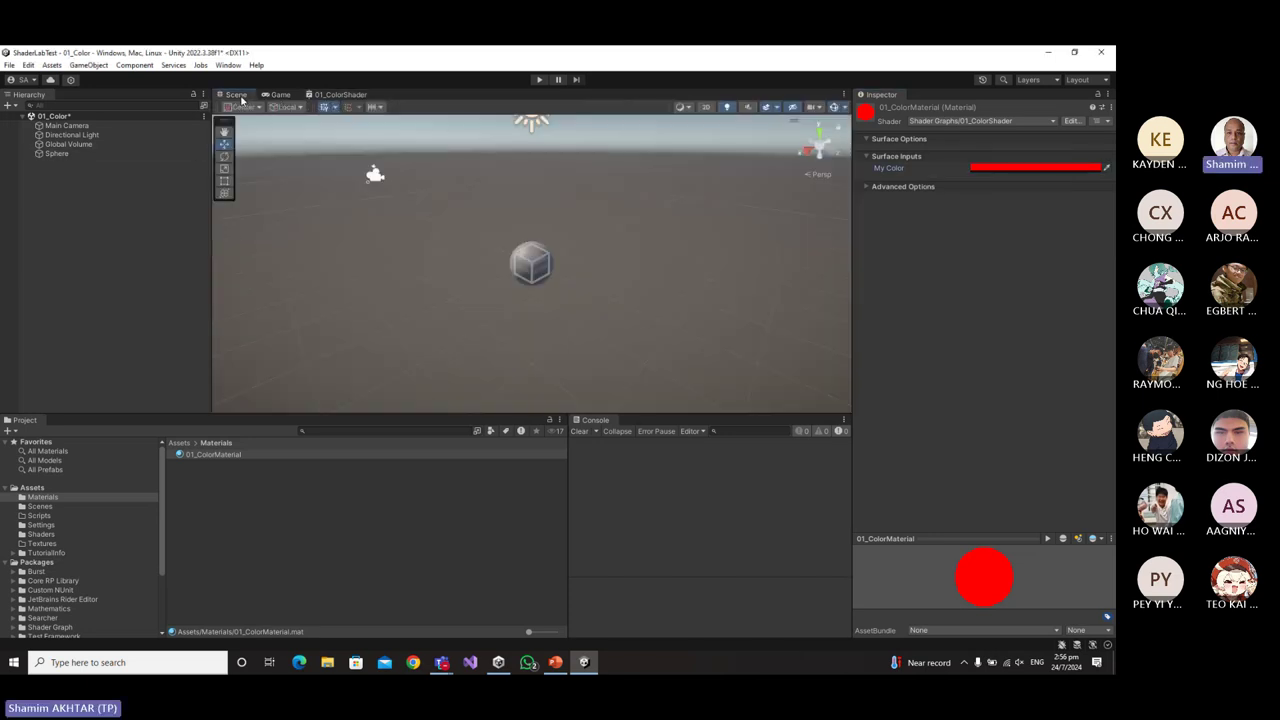
{"action": "left_click_drag", "start_coordinate": [207, 457], "coordinate": [531, 284]}
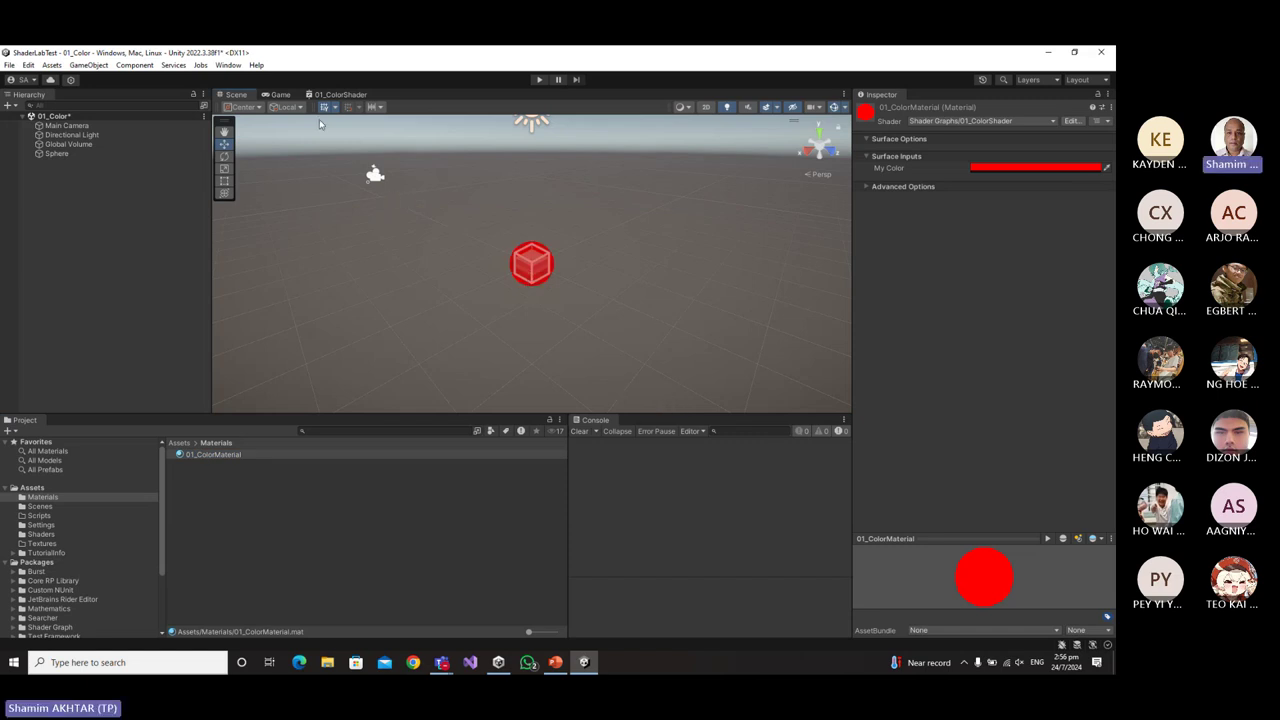
{"action": "left_click", "coordinate": [278, 94]}
{"action": "left_click", "coordinate": [540, 79]}
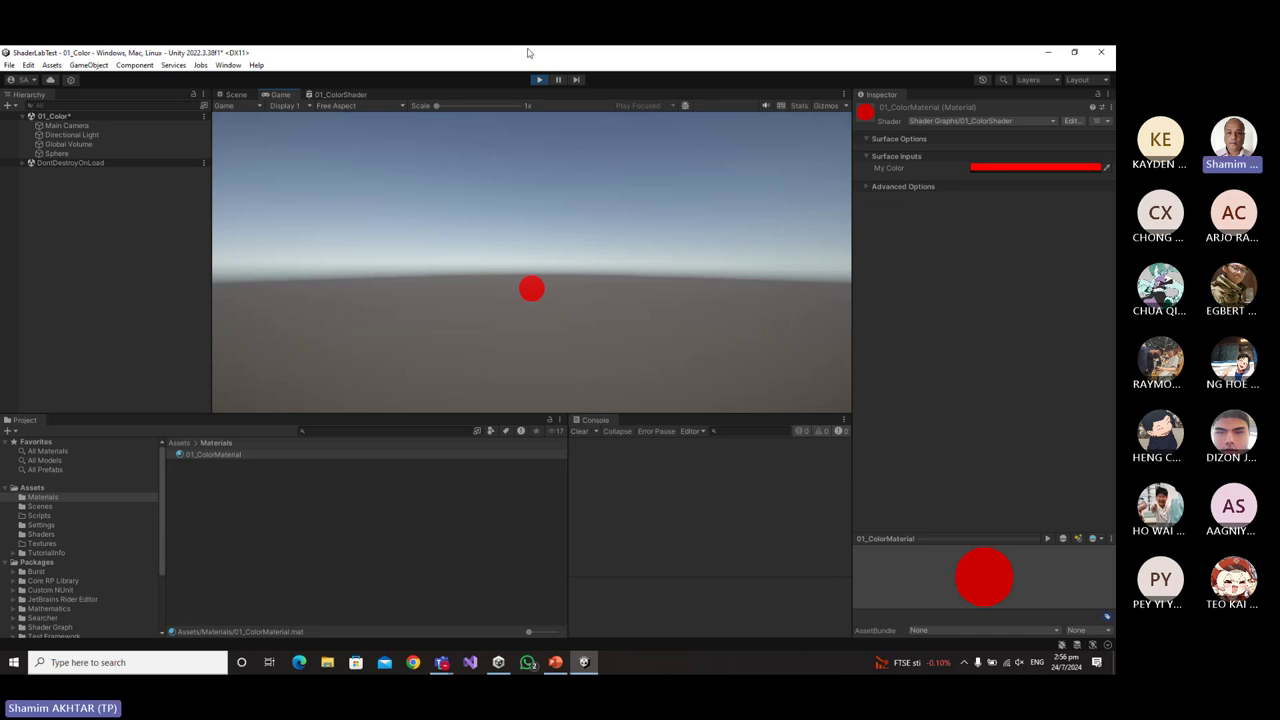
Stop play and make two copies of the sphere, offset along X to 1.29 and 2.472.
{"action": "left_click", "coordinate": [539, 81]}
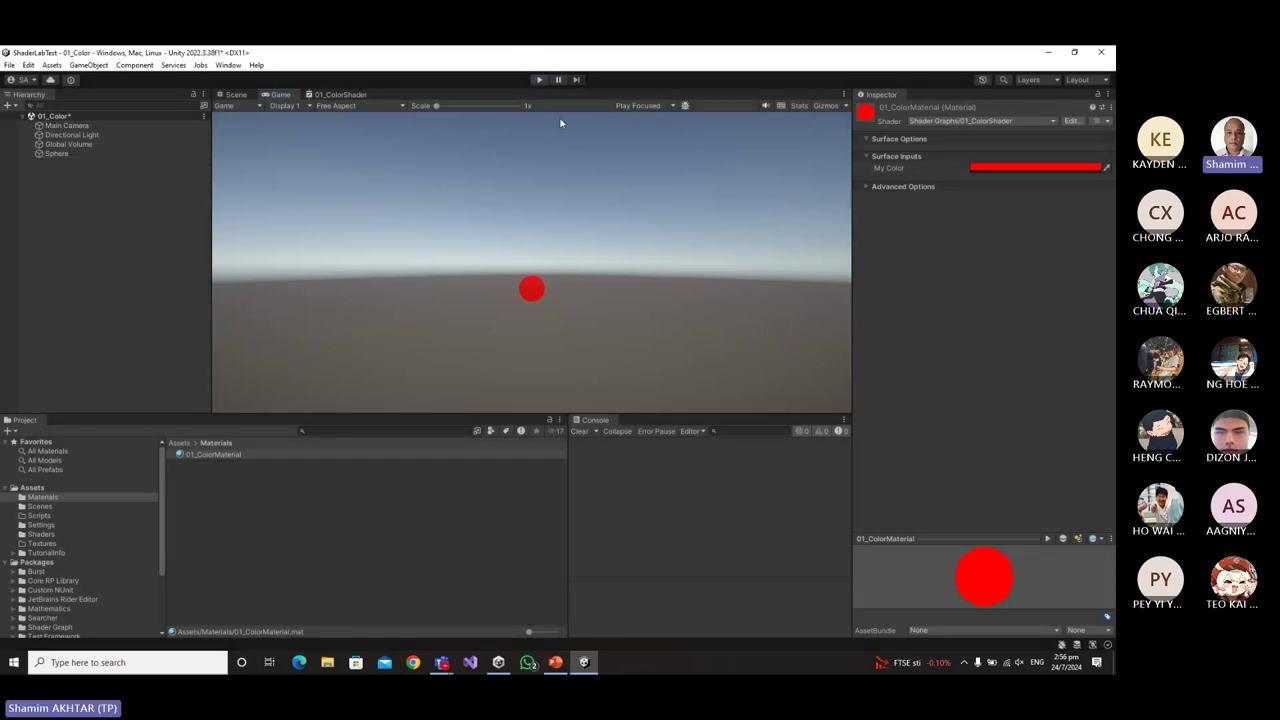
{"action": "left_click", "coordinate": [57, 154]}
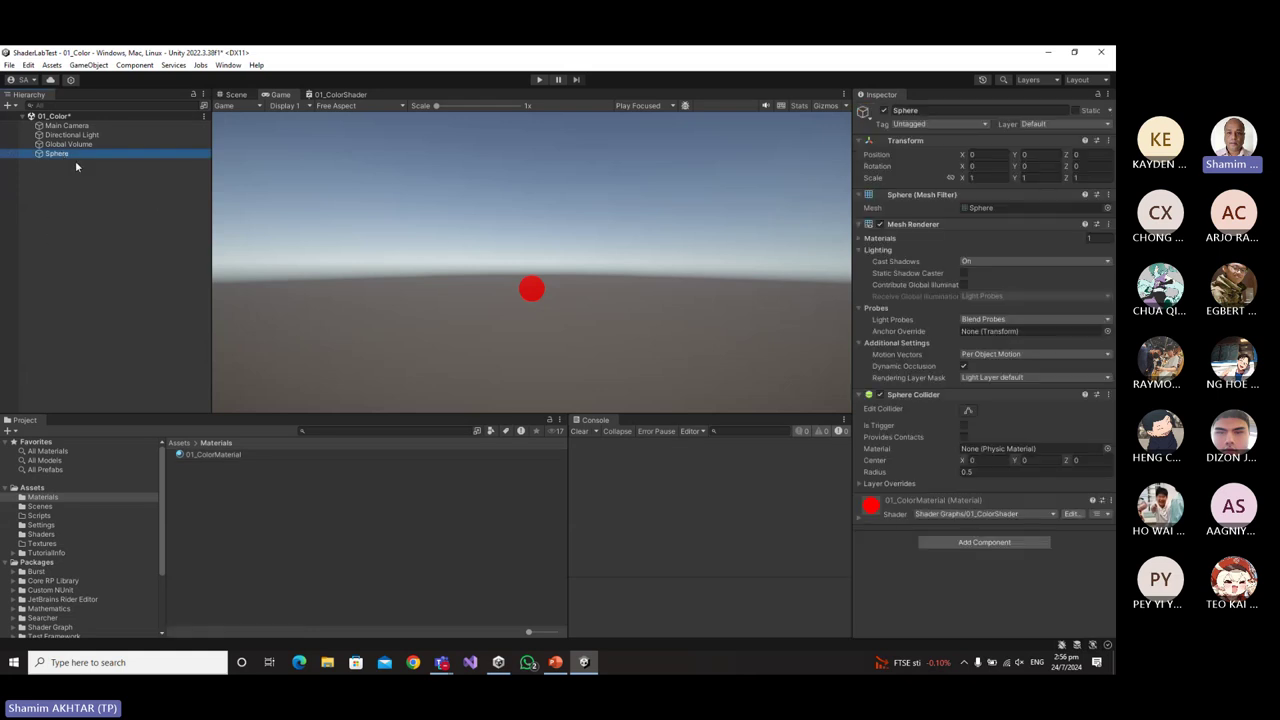
{"action": "key", "text": "Up"}
{"action": "key", "text": "Down"}
{"action": "left_click", "coordinate": [238, 95]}
{"action": "left_click_drag", "start_coordinate": [495, 279], "coordinate": [446, 305]}
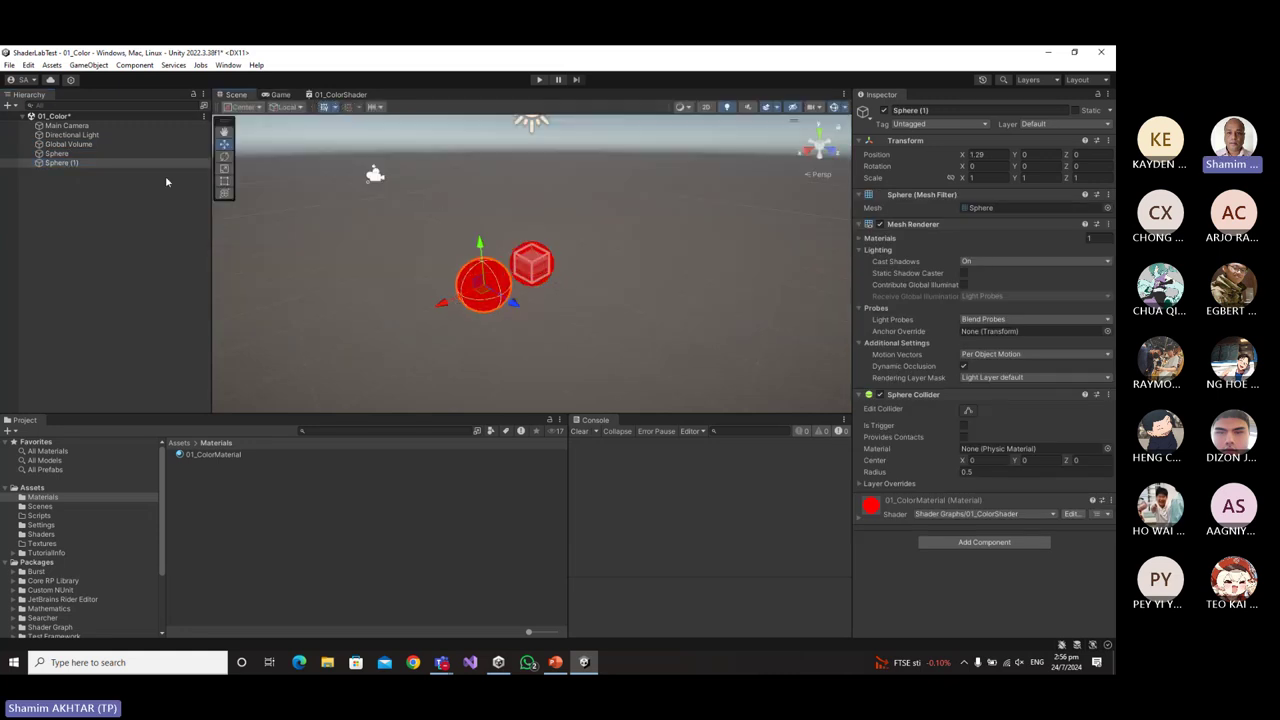
{"action": "key", "text": "ctrl+d"}
{"action": "left_click_drag", "start_coordinate": [446, 307], "coordinate": [373, 334]}
Rename the original sphere Sphere_R and the first copy Sphere_G.
{"action": "left_click", "coordinate": [60, 156]}
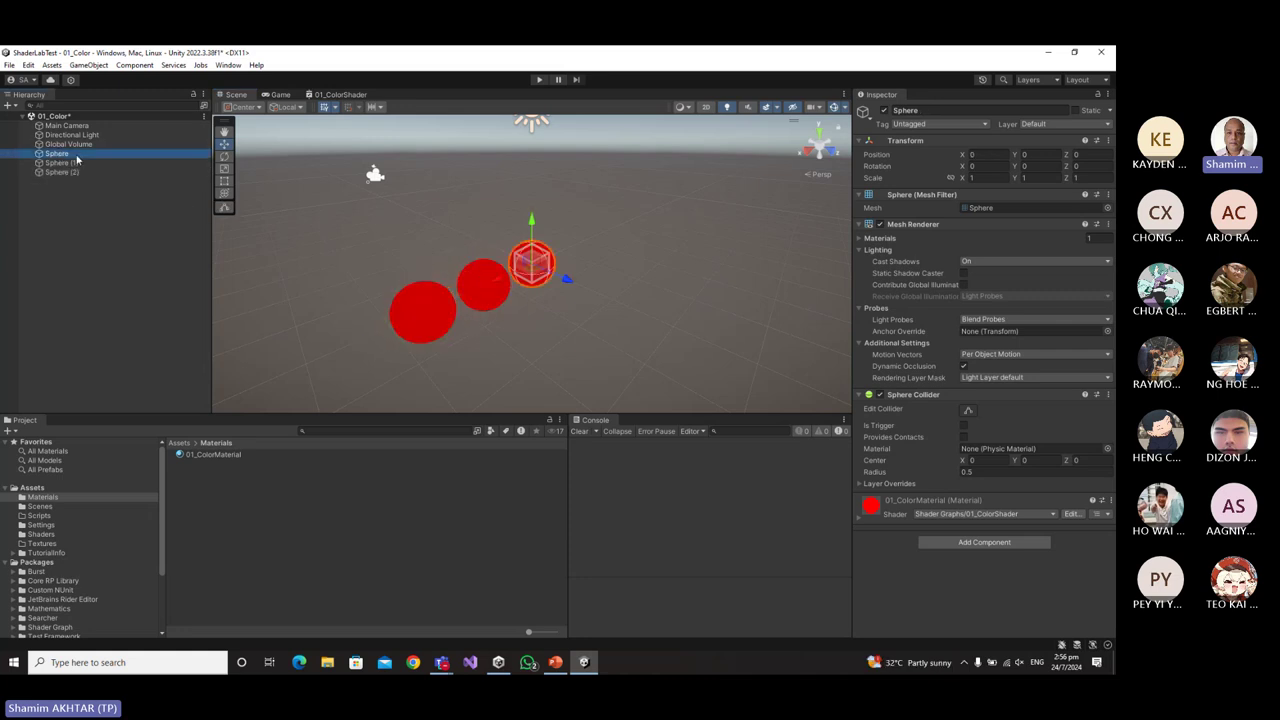
{"action": "left_click", "coordinate": [60, 154]}
{"action": "type", "text": "_R"}
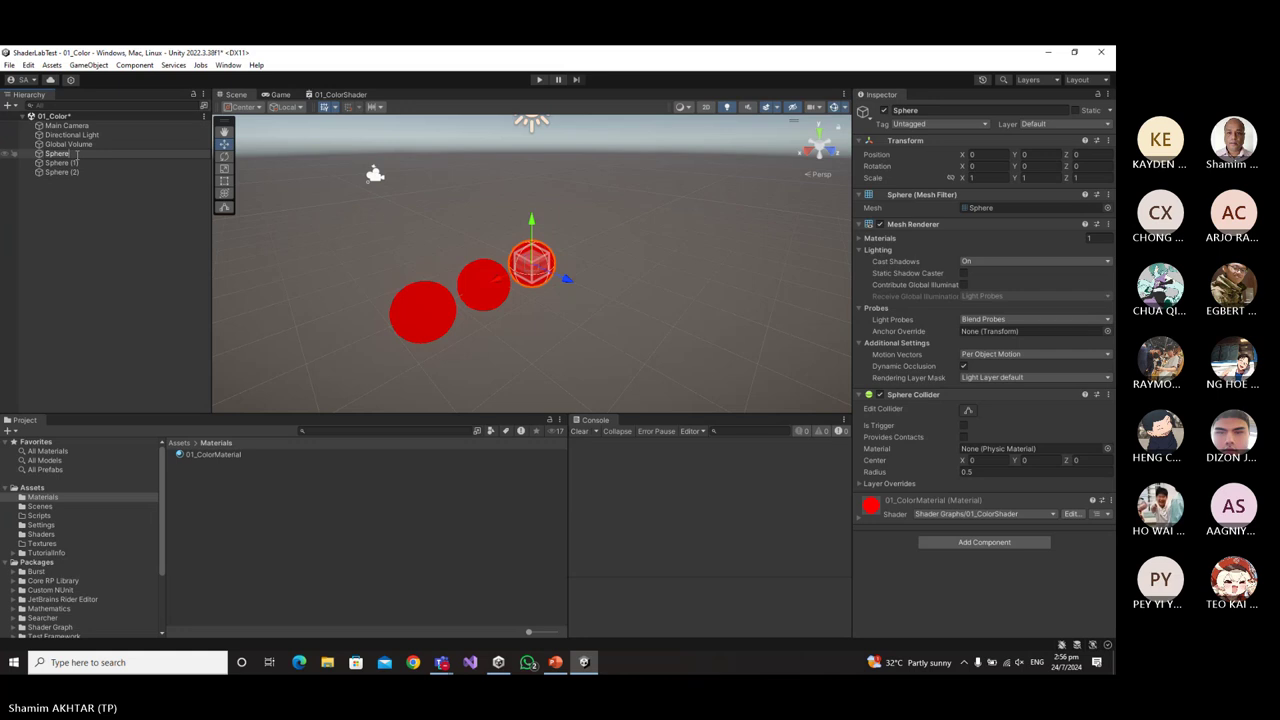
{"action": "left_click", "coordinate": [80, 166]}
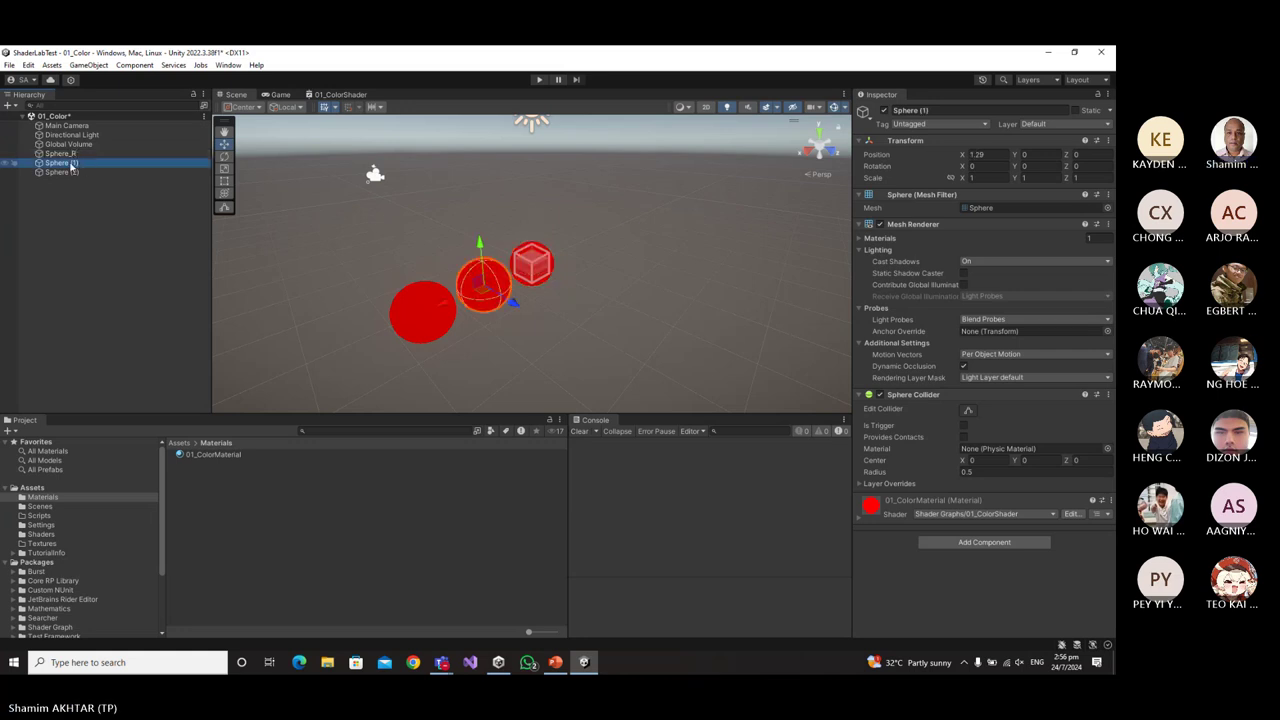
{"action": "left_click", "coordinate": [80, 166]}
{"action": "key", "text": "BackSpace"}
{"action": "key", "text": "BackSpace"}
{"action": "key", "text": "BackSpace"}
{"action": "key", "text": "BackSpace"}
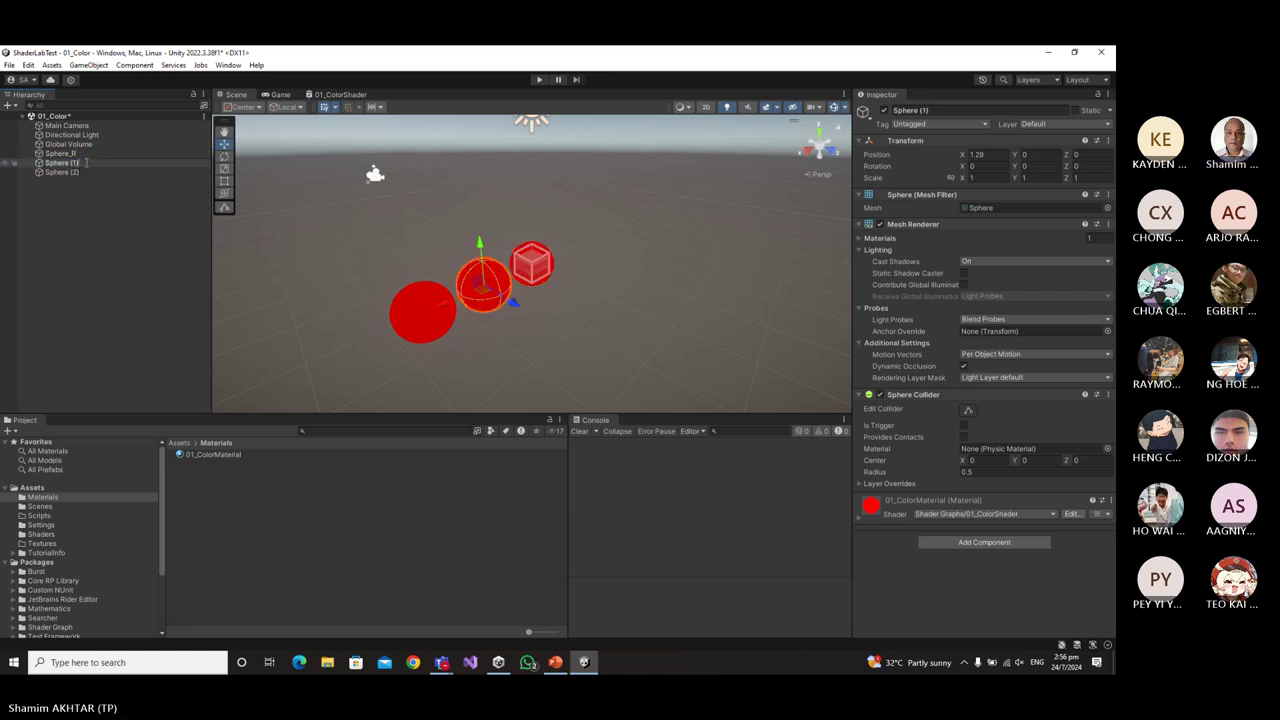
{"action": "type", "text": "_G"}
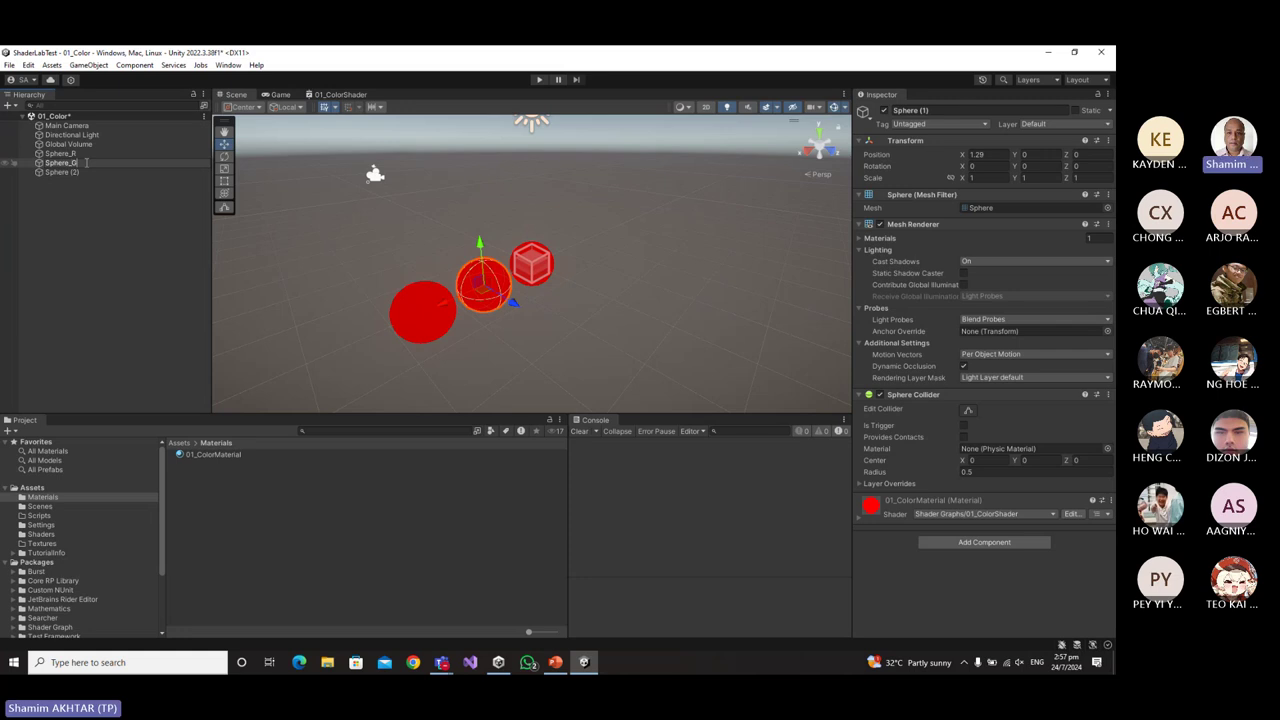
{"action": "key", "text": "Return"}
Rename the second copy Sphere_B and show Sphere_G's assigned materials.
{"action": "left_click", "coordinate": [85, 170]}
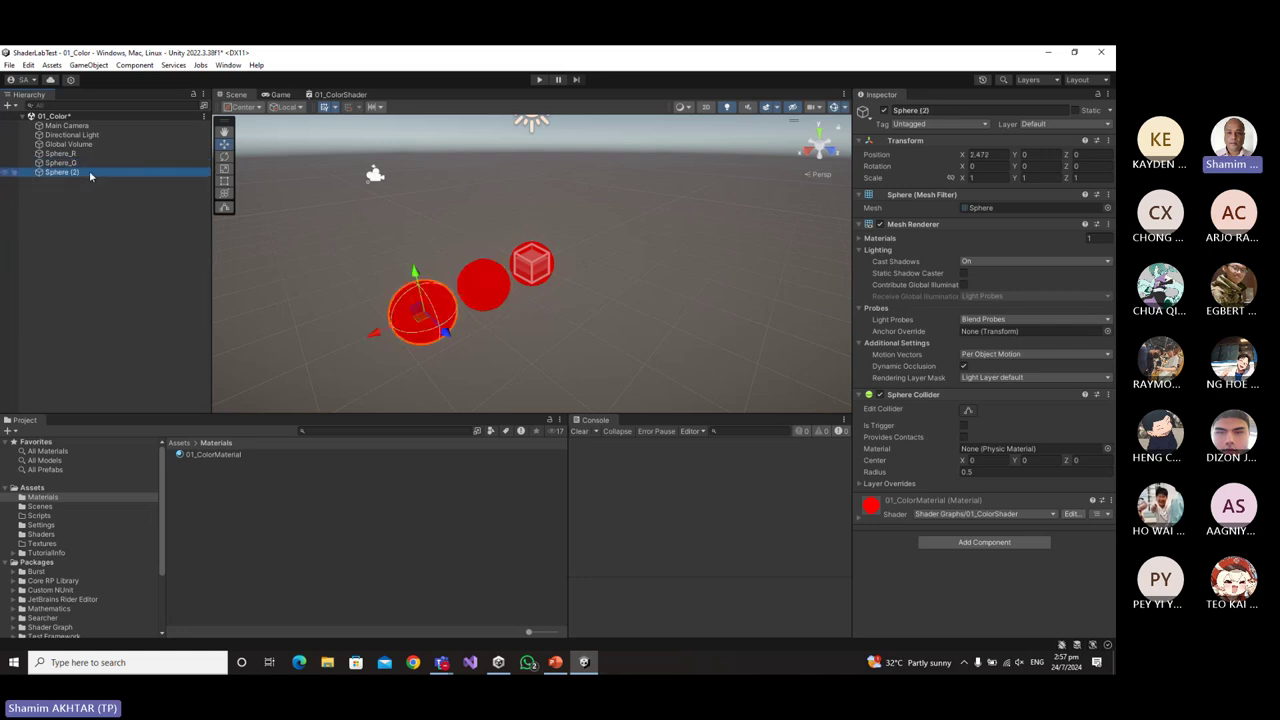
{"action": "left_click", "coordinate": [85, 171]}
{"action": "key", "text": "BackSpace"}
{"action": "key", "text": "BackSpace"}
{"action": "key", "text": "BackSpace"}
{"action": "key", "text": "BackSpace"}
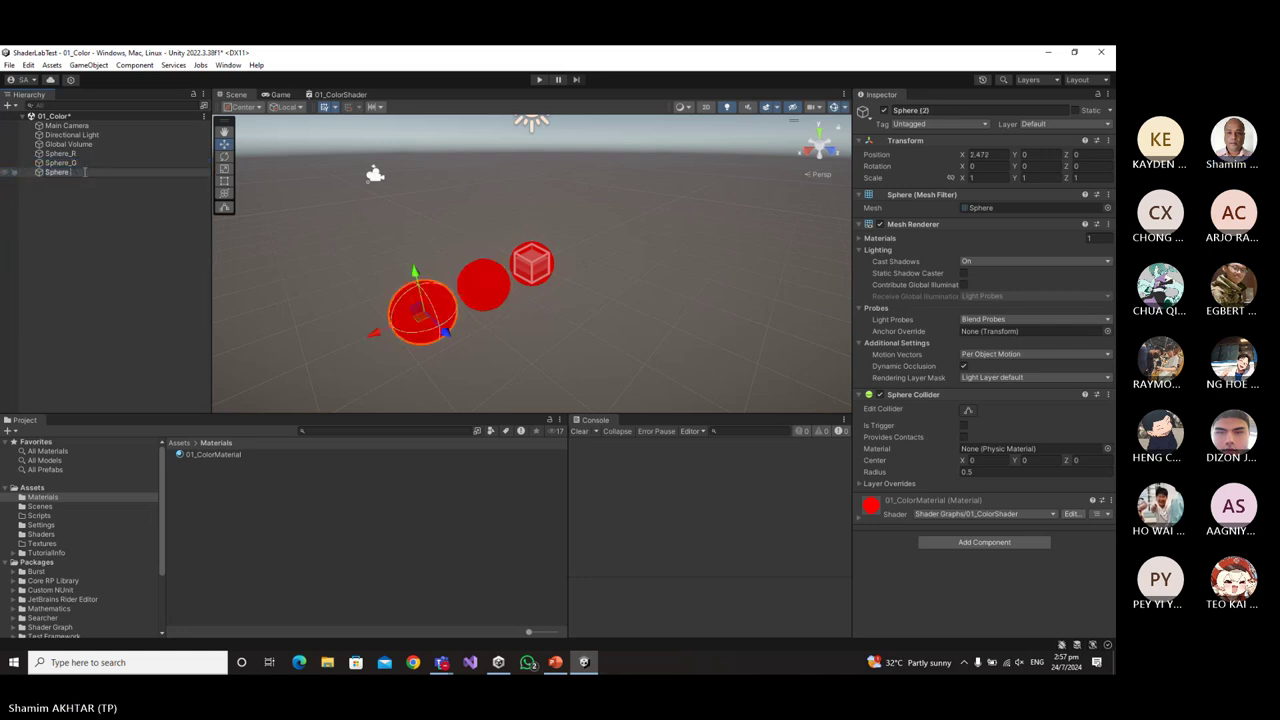
{"action": "type", "text": "_B"}
{"action": "key", "text": "Return"}
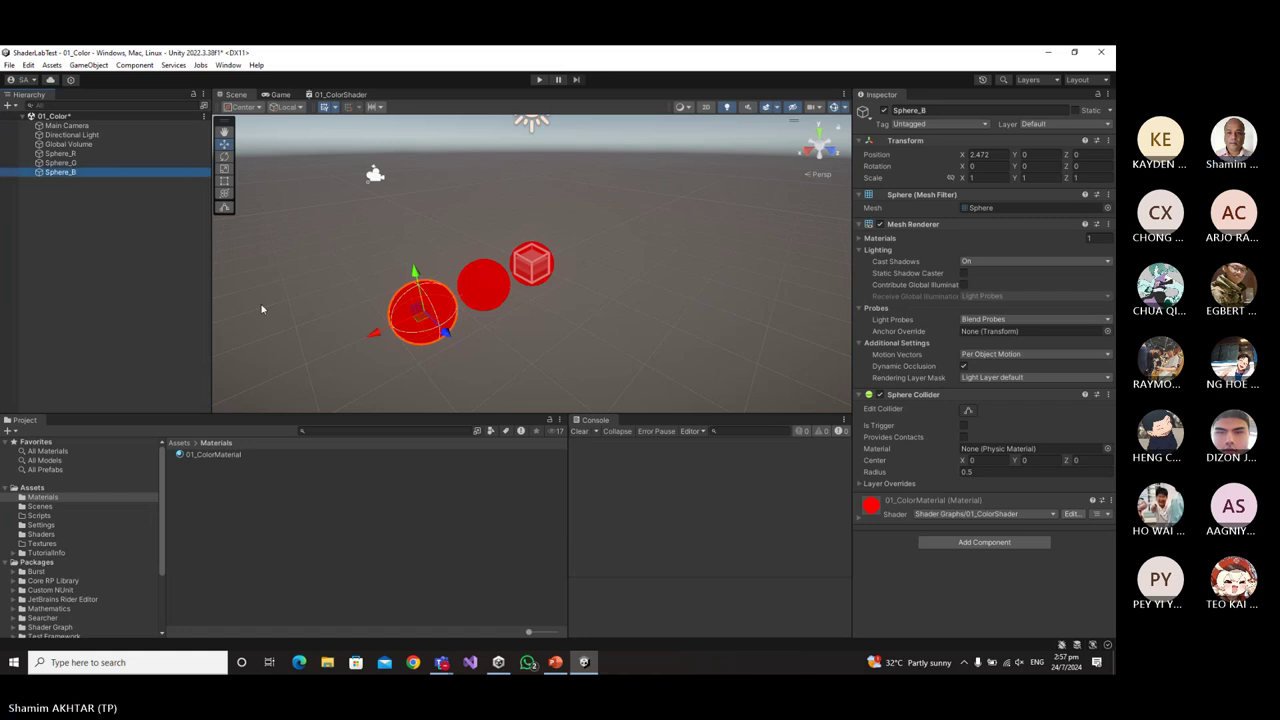
{"action": "left_click", "coordinate": [490, 300]}
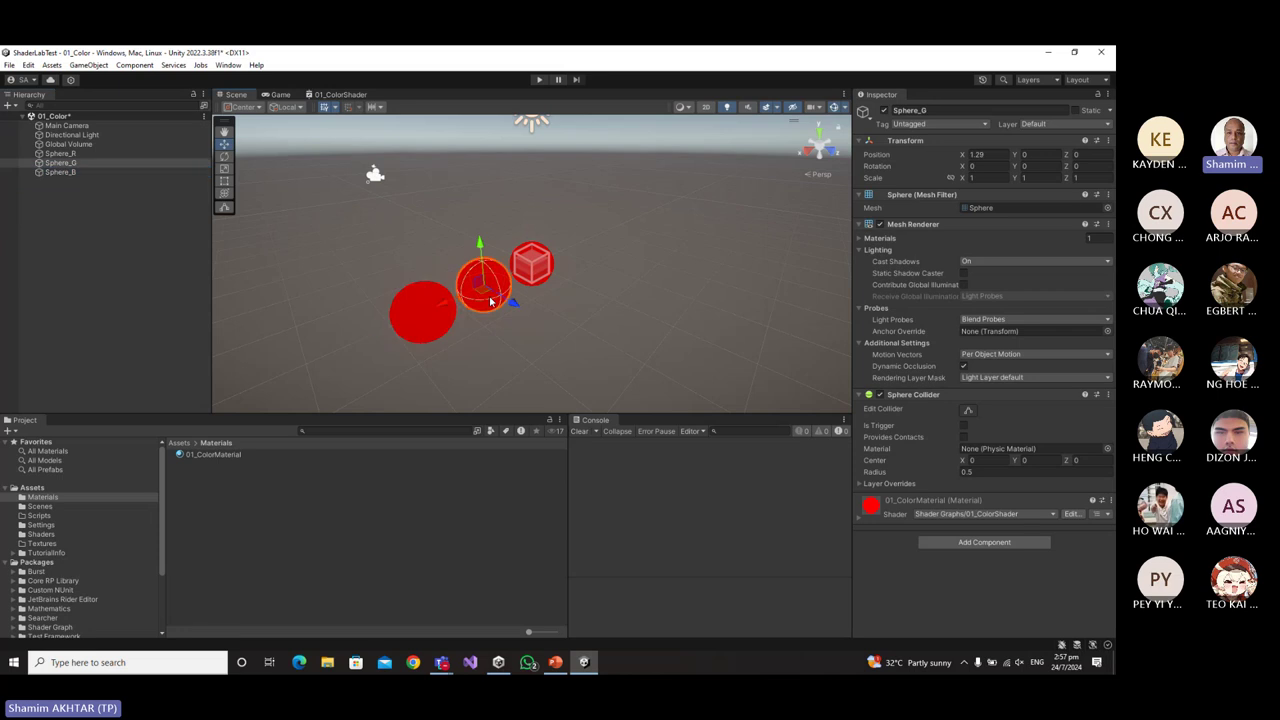
{"action": "left_click", "coordinate": [862, 239]}
Open 01_ColorMaterial from Sphere_G's Mesh Renderer and set My Color to R 0, G 255.
{"action": "double_click", "coordinate": [1000, 253]}
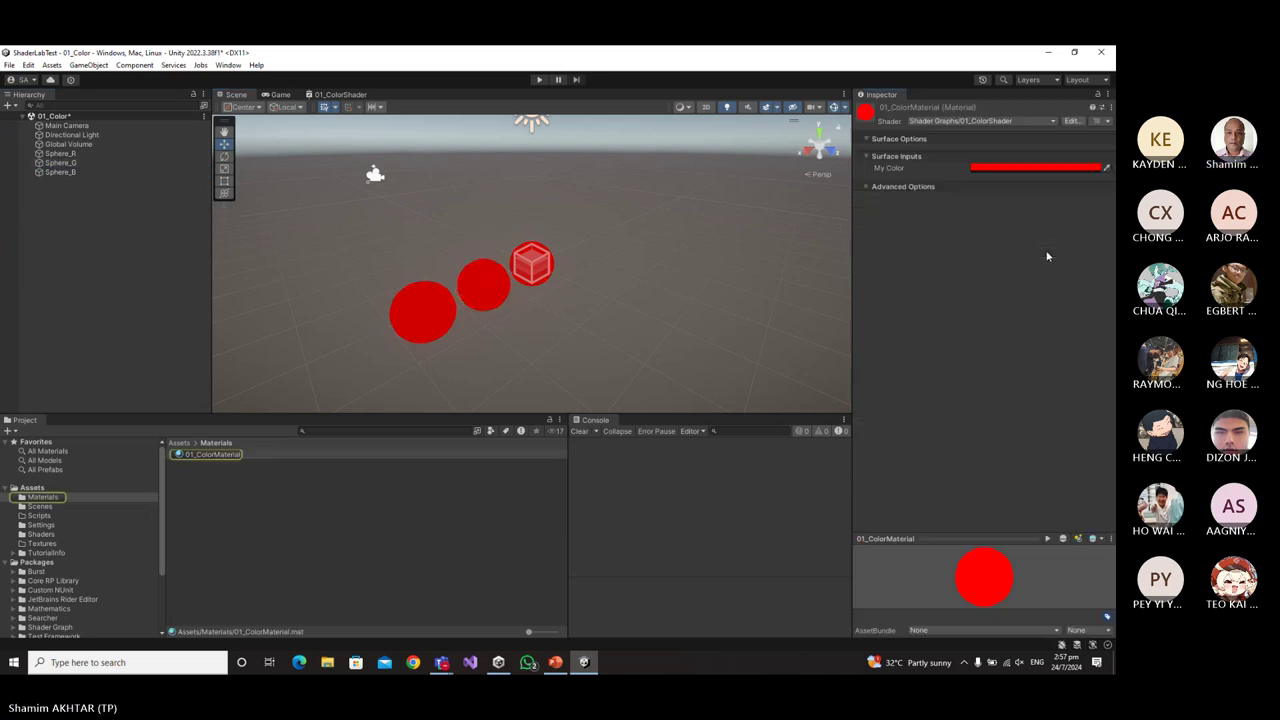
{"action": "left_click", "coordinate": [1074, 170]}
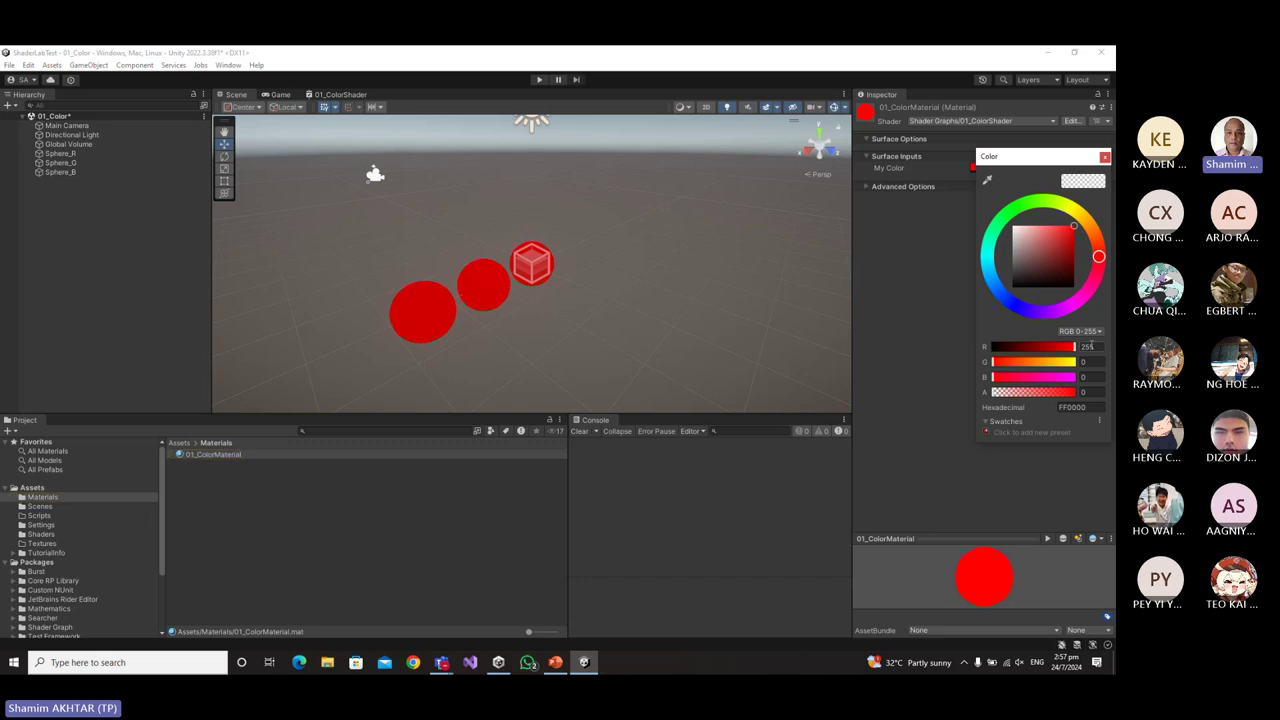
{"action": "double_click", "coordinate": [1087, 347]}
{"action": "type", "text": "0"}
{"action": "key", "text": "Return"}
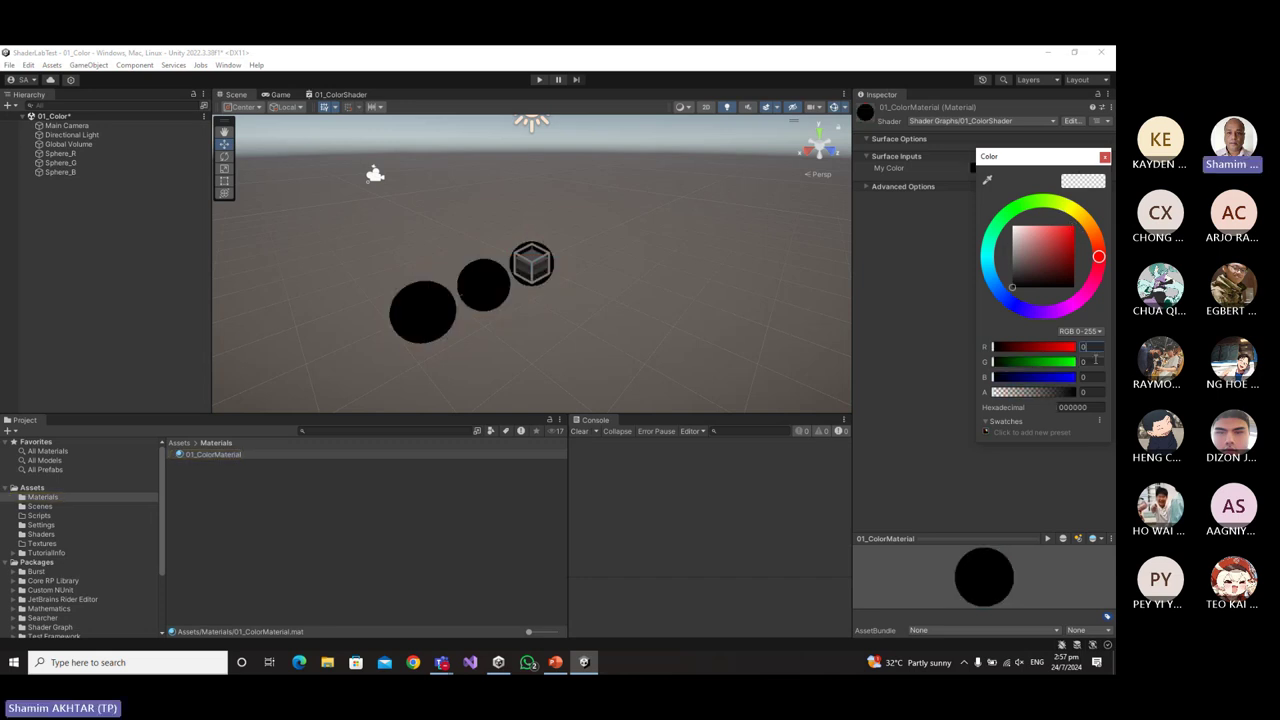
{"action": "double_click", "coordinate": [1090, 362]}
{"action": "type", "text": "255"}
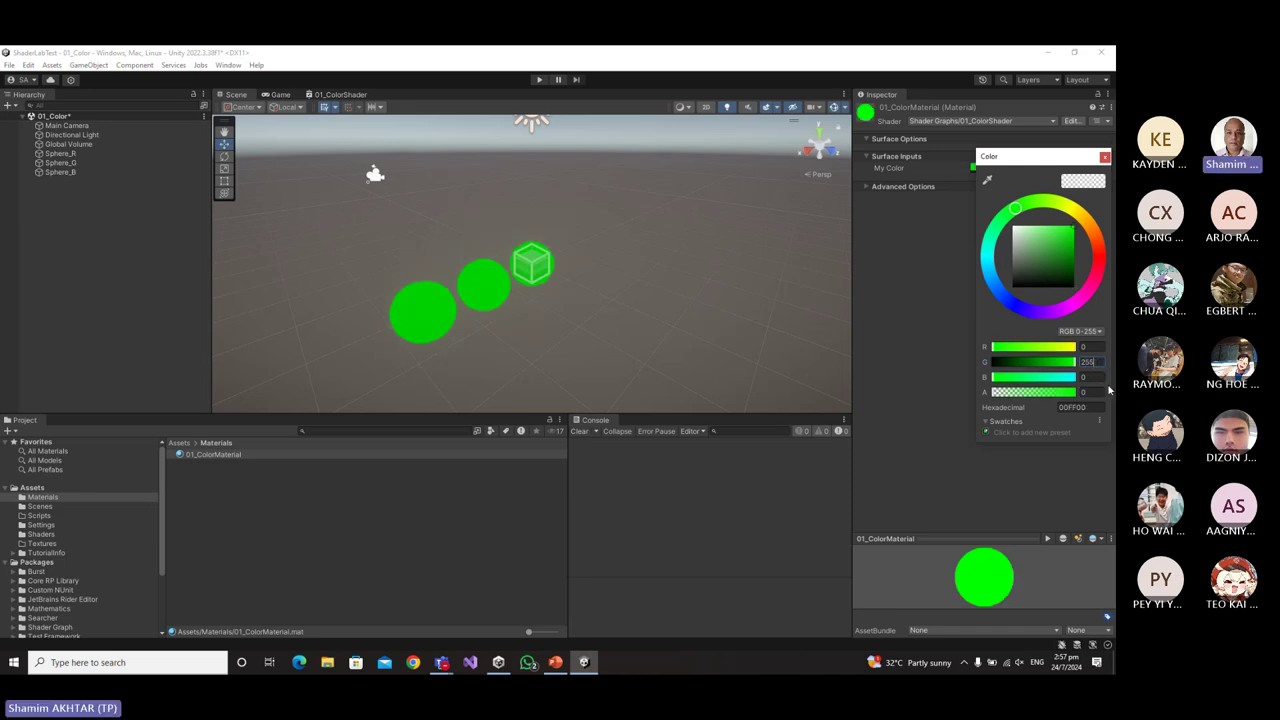
{"action": "left_click", "coordinate": [217, 525]}
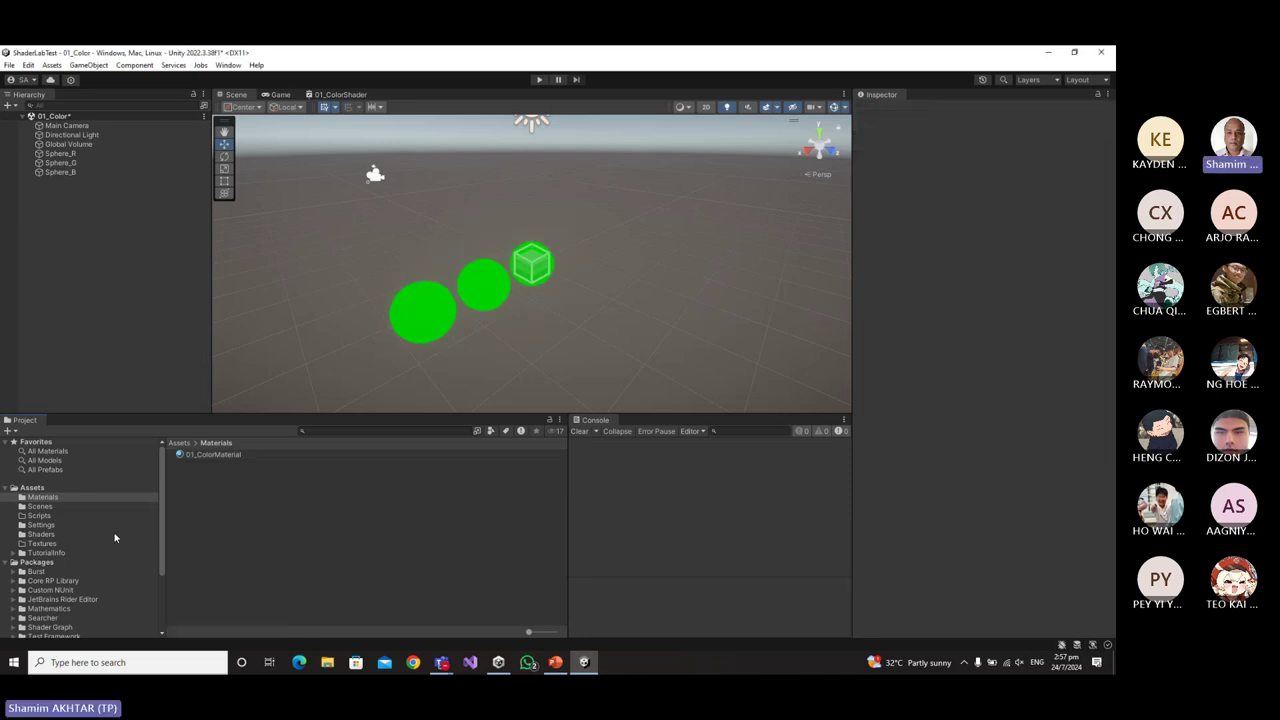
Rename 01_ColorMaterial to 01_ColorMaterial_R.
{"action": "left_click", "coordinate": [235, 458]}
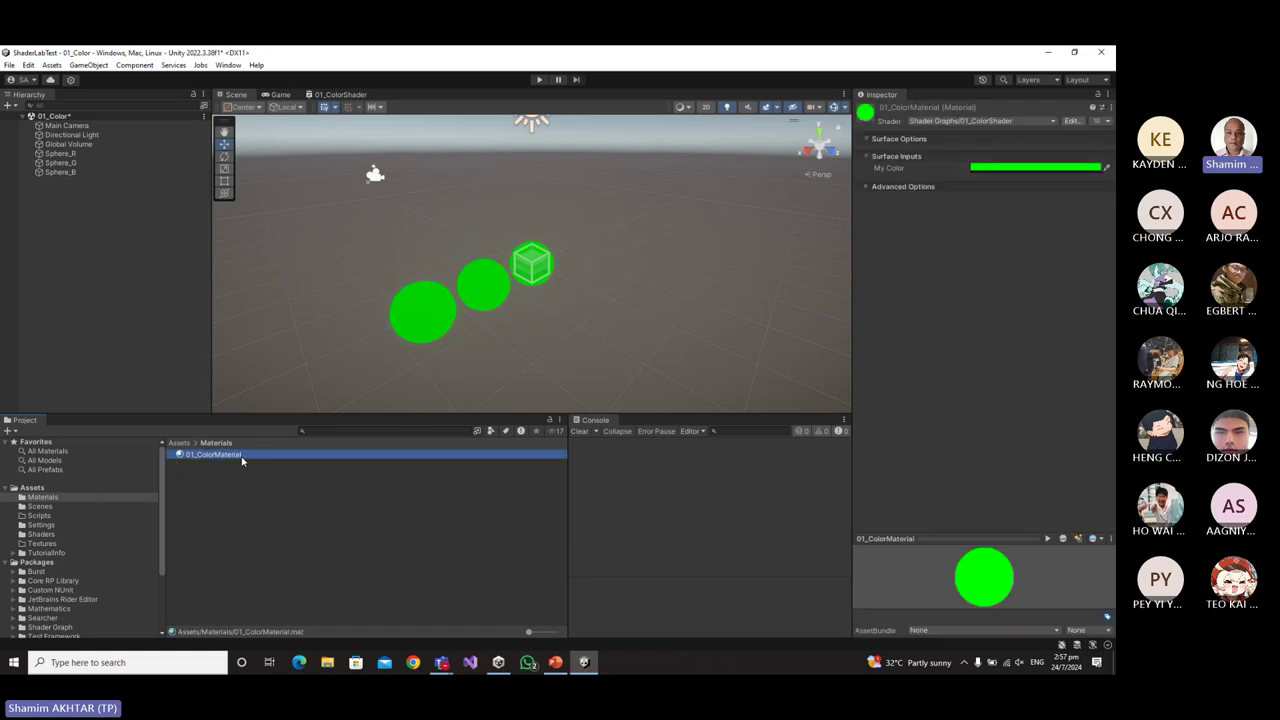
{"action": "left_click", "coordinate": [244, 453]}
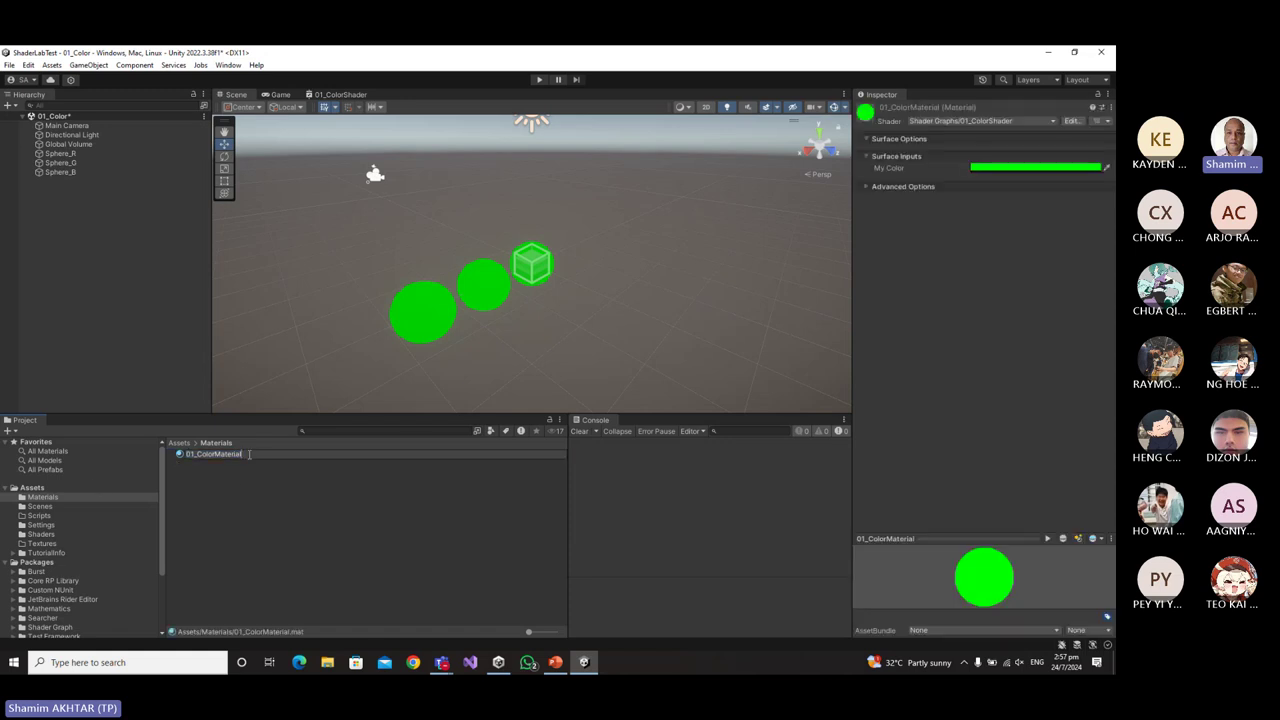
{"action": "type", "text": "_R"}
{"action": "key", "text": "Return"}
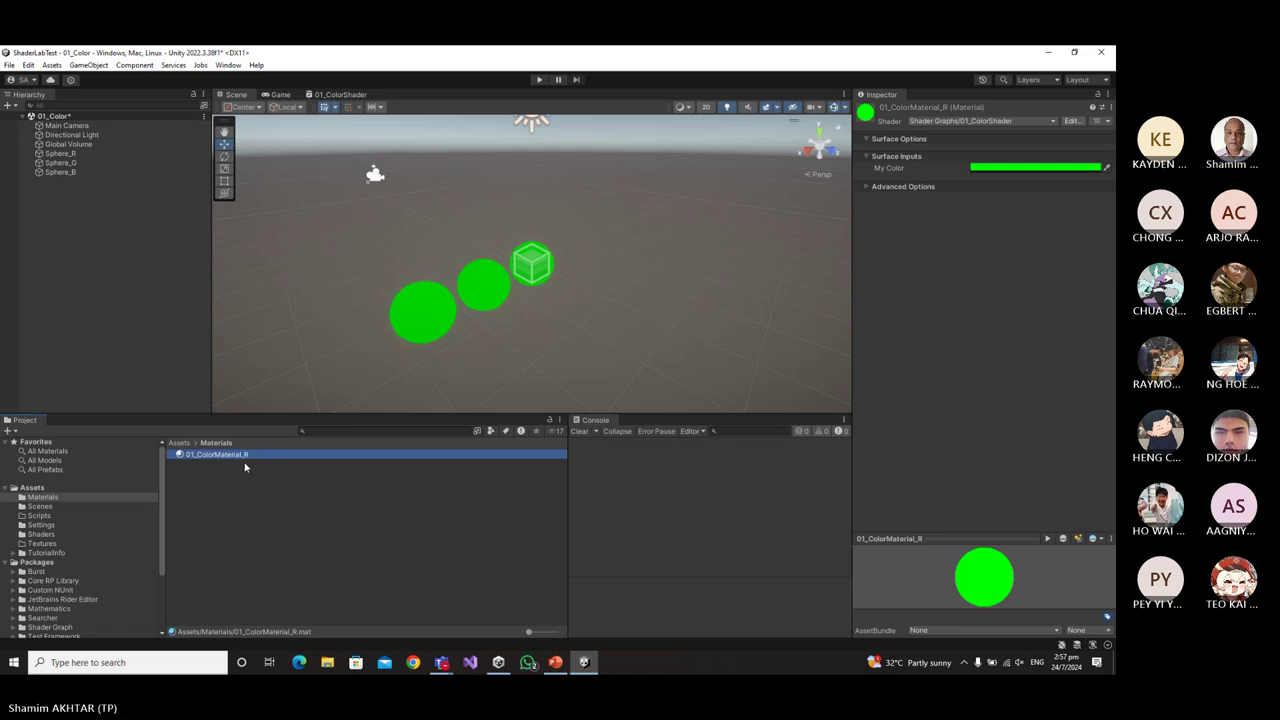
Duplicate 01_ColorMaterial_R and name the copy 01_ColorMaterial_G.
{"action": "left_click", "coordinate": [237, 477]}
{"action": "left_click", "coordinate": [242, 456]}
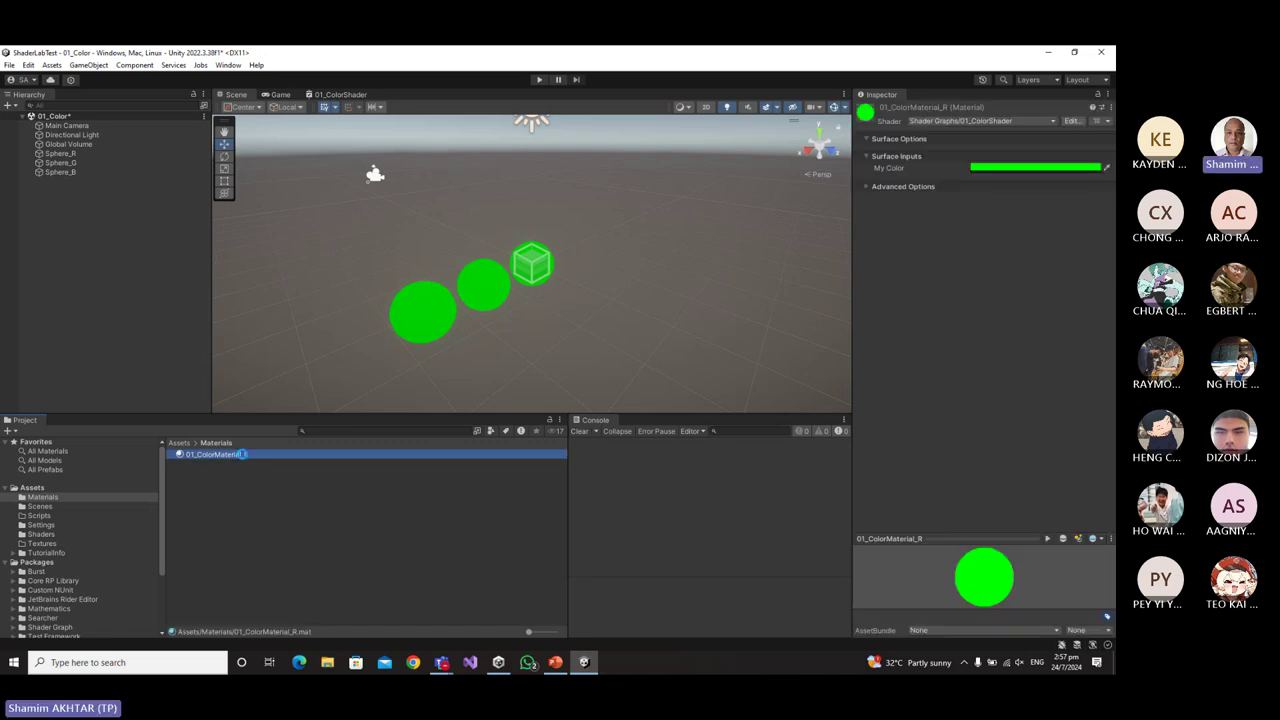
{"action": "key", "text": "ctrl+d"}
{"action": "left_click", "coordinate": [245, 465]}
{"action": "key", "text": "BackSpace"}
{"action": "key", "text": "BackSpace"}
{"action": "key", "text": "BackSpace"}
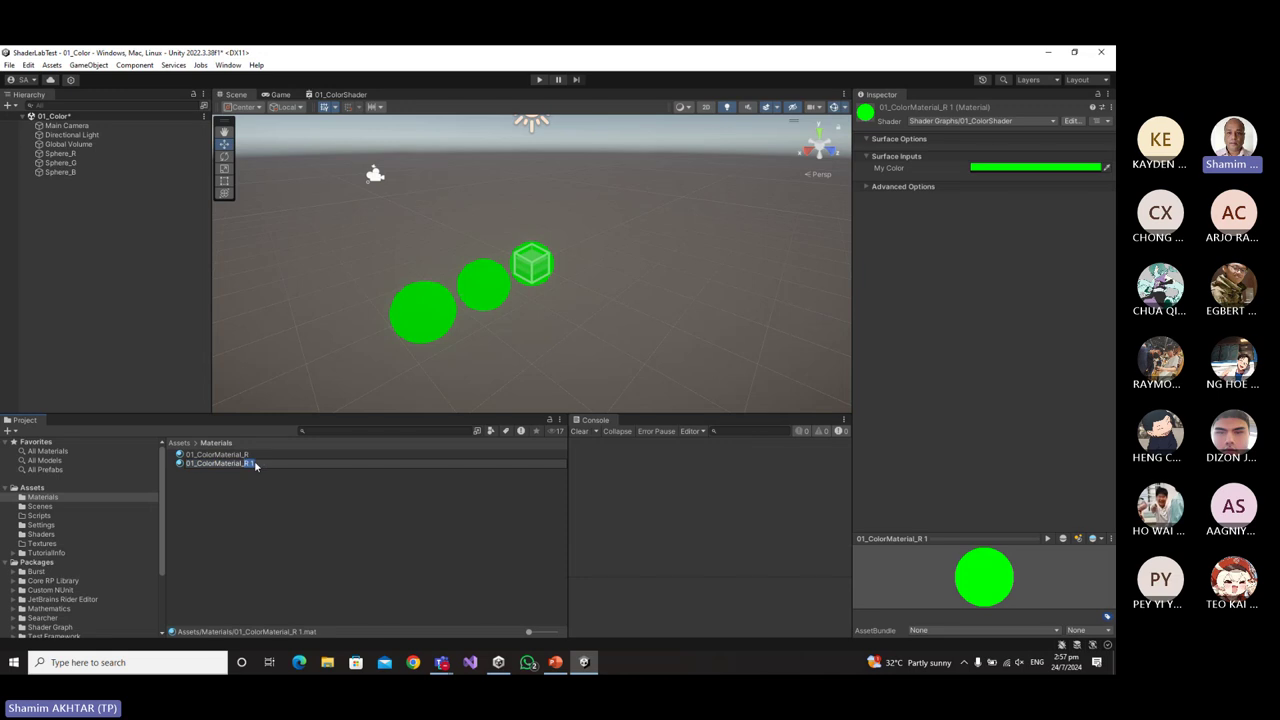
{"action": "type", "text": "G"}
{"action": "key", "text": "Return"}
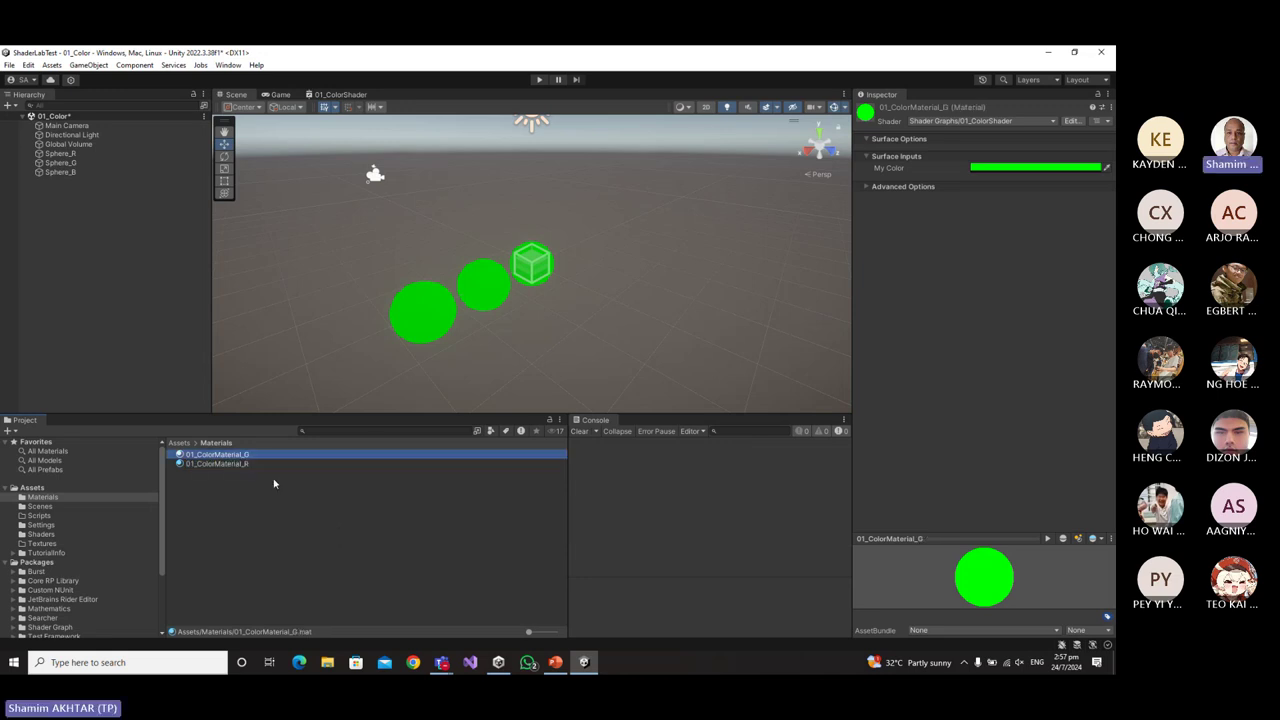
Duplicate 01_ColorMaterial_R again and name the copy 01_ColorMaterial_B.
{"action": "left_click", "coordinate": [250, 463]}
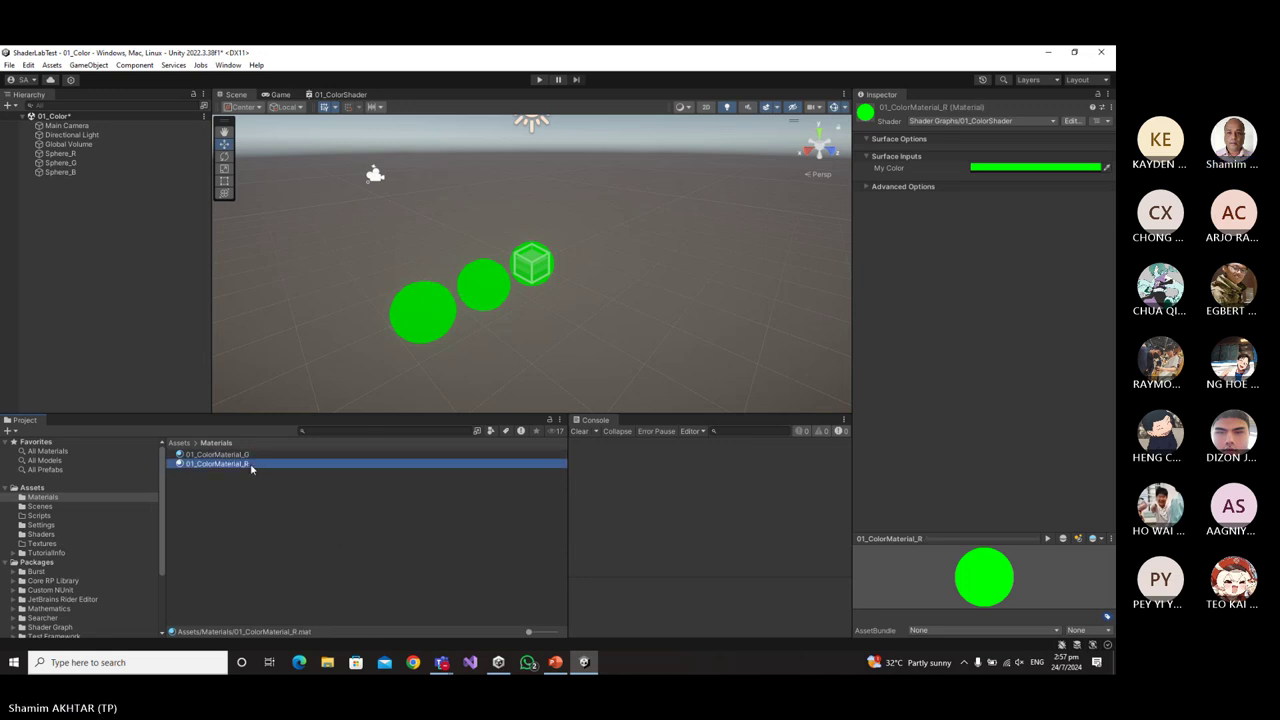
{"action": "key", "text": "ctrl+d"}
{"action": "left_click", "coordinate": [248, 473]}
{"action": "left_click_drag", "start_coordinate": [248, 473], "coordinate": [259, 470]}
{"action": "type", "text": "B"}
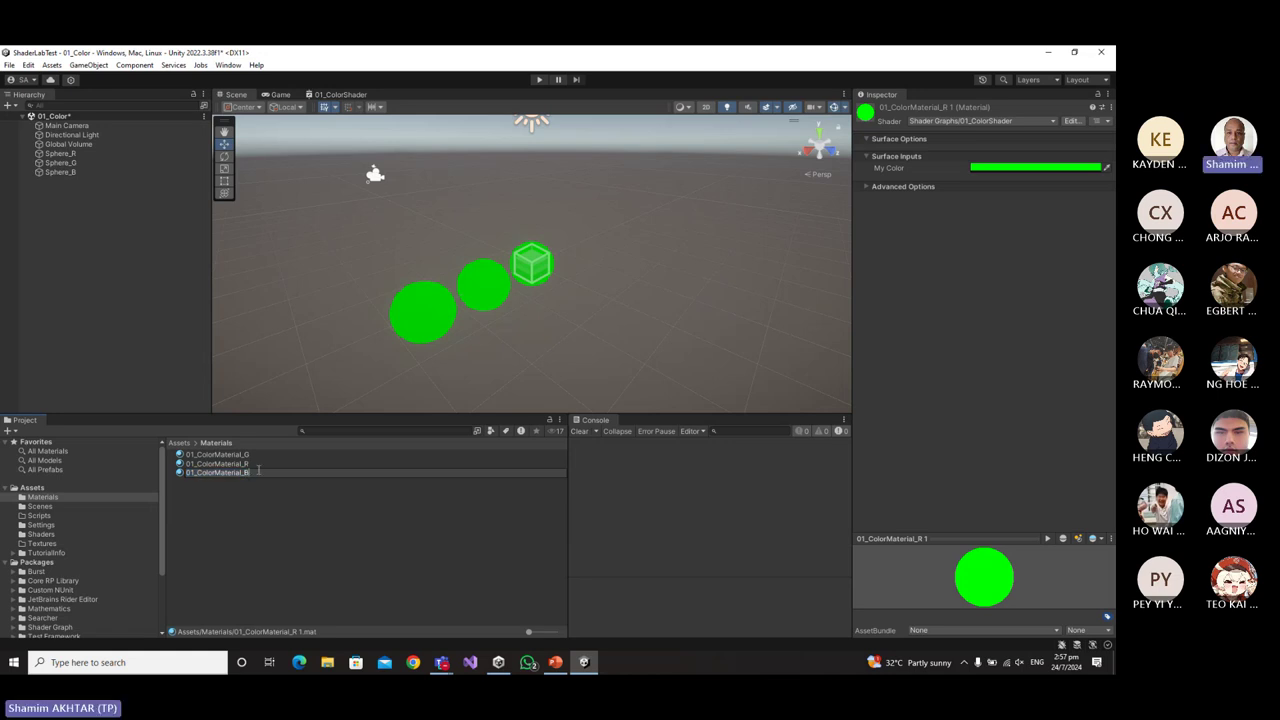
{"action": "key", "text": "Return"}
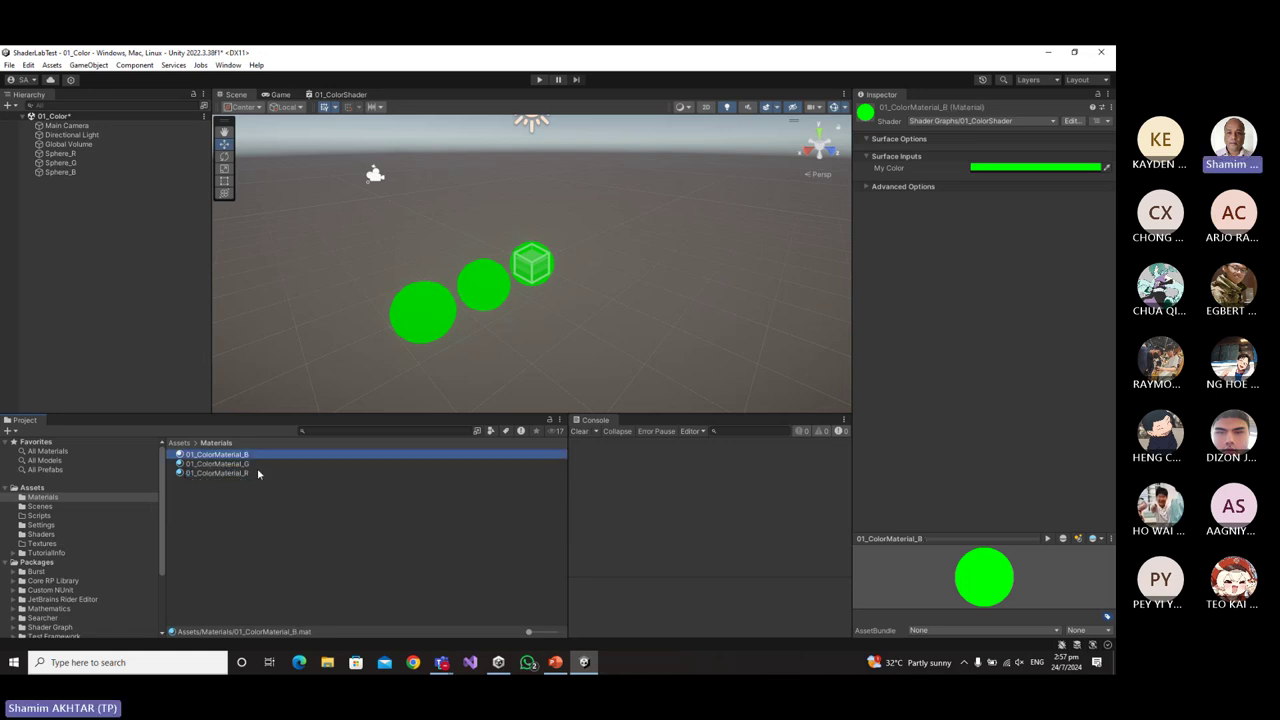
Set 01_ColorMaterial_B's My Color to pure blue (G 0, B 255).
{"action": "left_click", "coordinate": [1086, 167]}
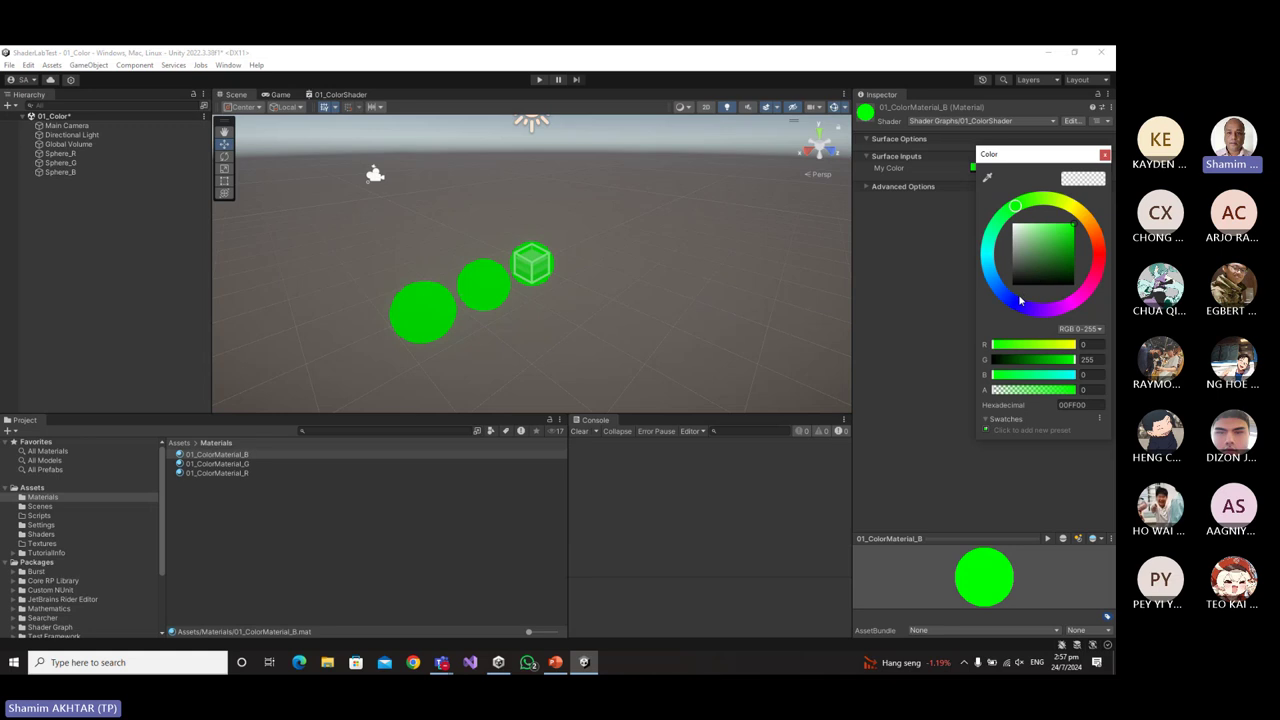
{"action": "left_click", "coordinate": [1098, 359]}
{"action": "type", "text": "0"}
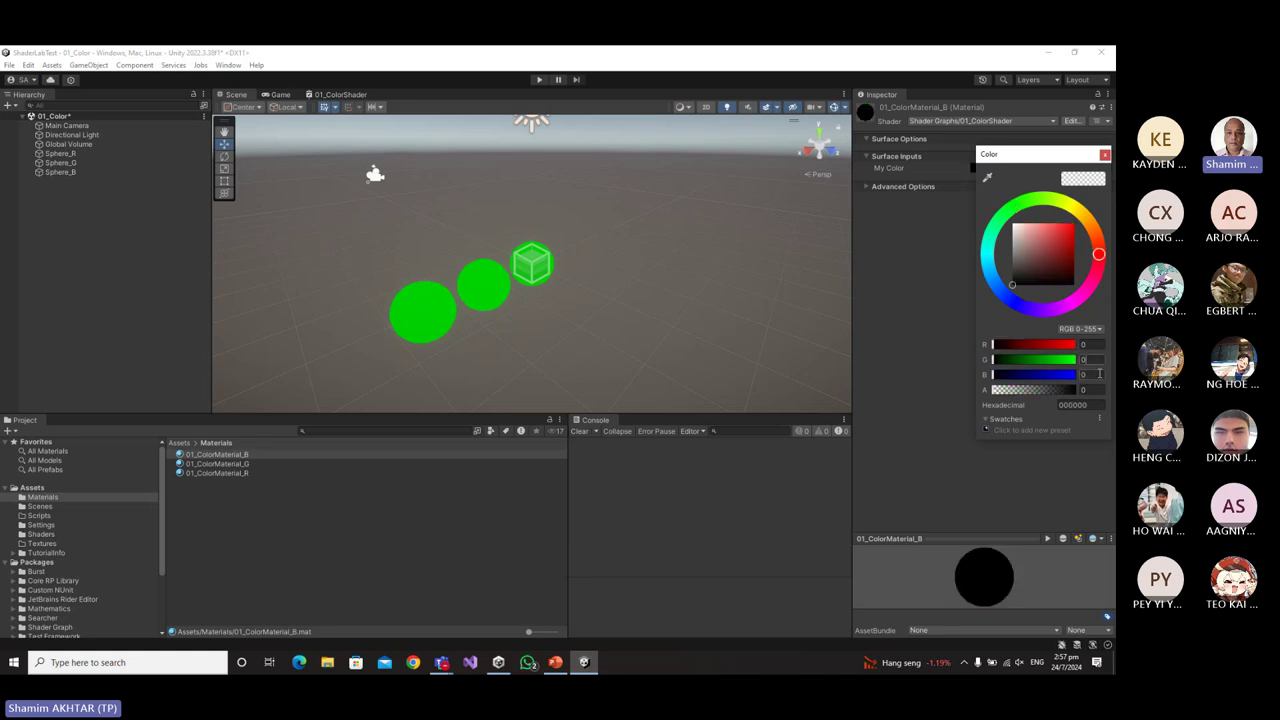
{"action": "left_click", "coordinate": [1097, 374]}
{"action": "type", "text": "255"}
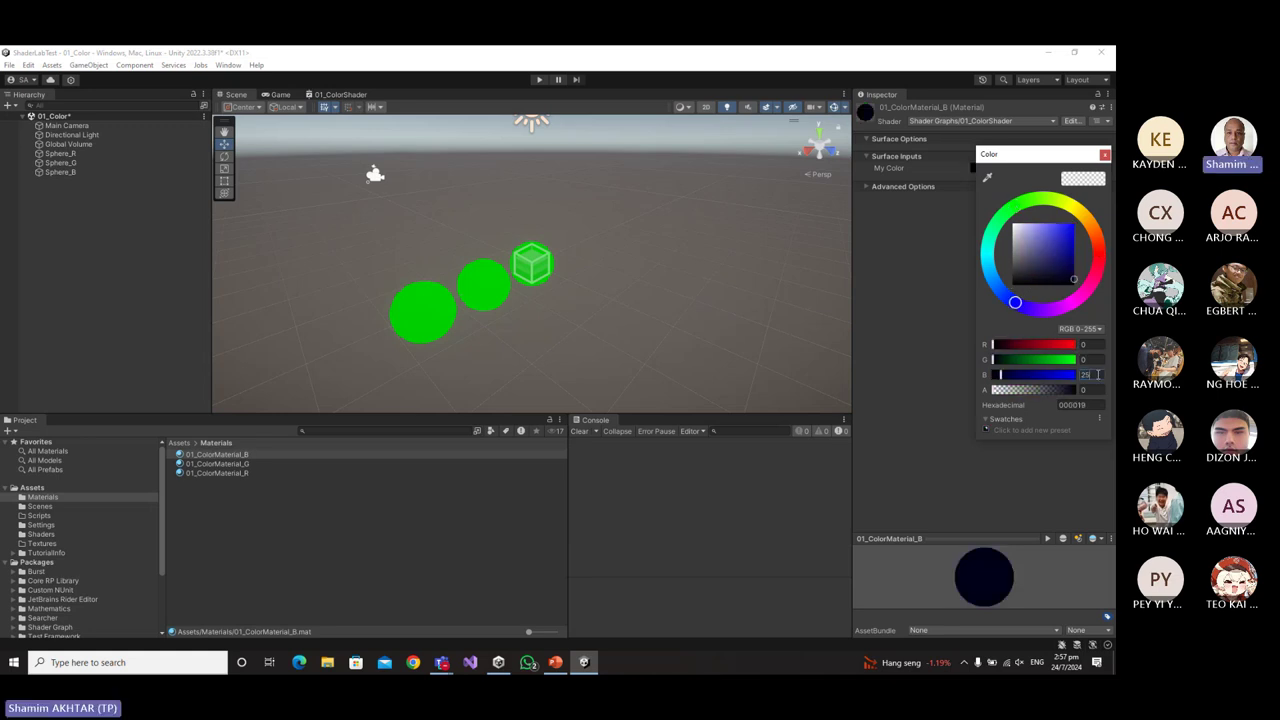
{"action": "left_click", "coordinate": [232, 466]}
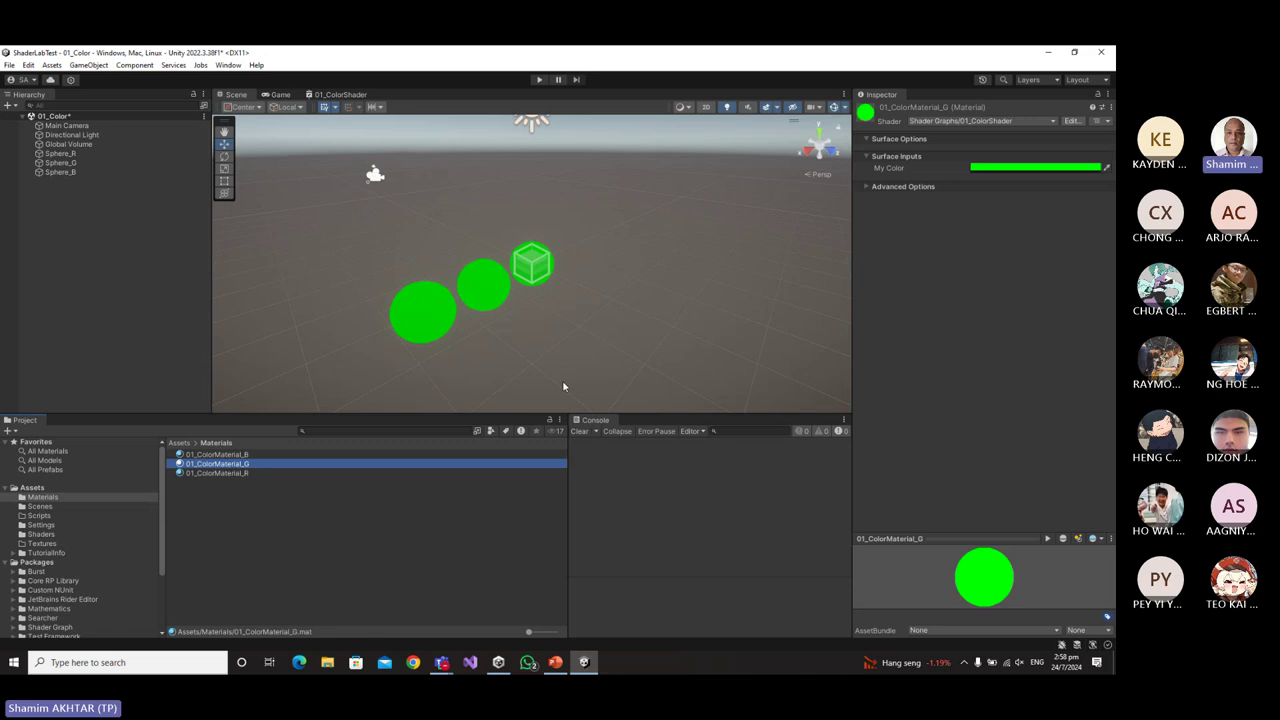
Set 01_ColorMaterial_R's My Color to pure red (R 255, G 0).
{"action": "left_click", "coordinate": [228, 476]}
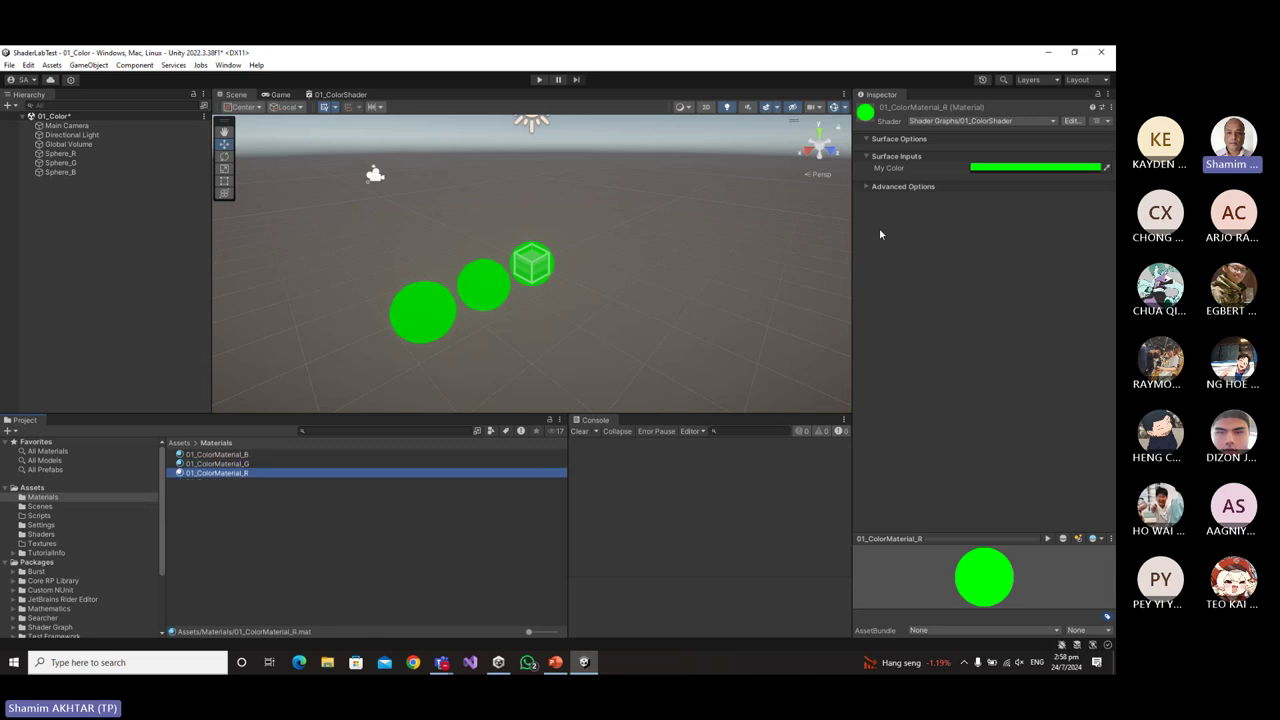
{"action": "left_click", "coordinate": [1040, 166]}
{"action": "left_click", "coordinate": [1088, 360]}
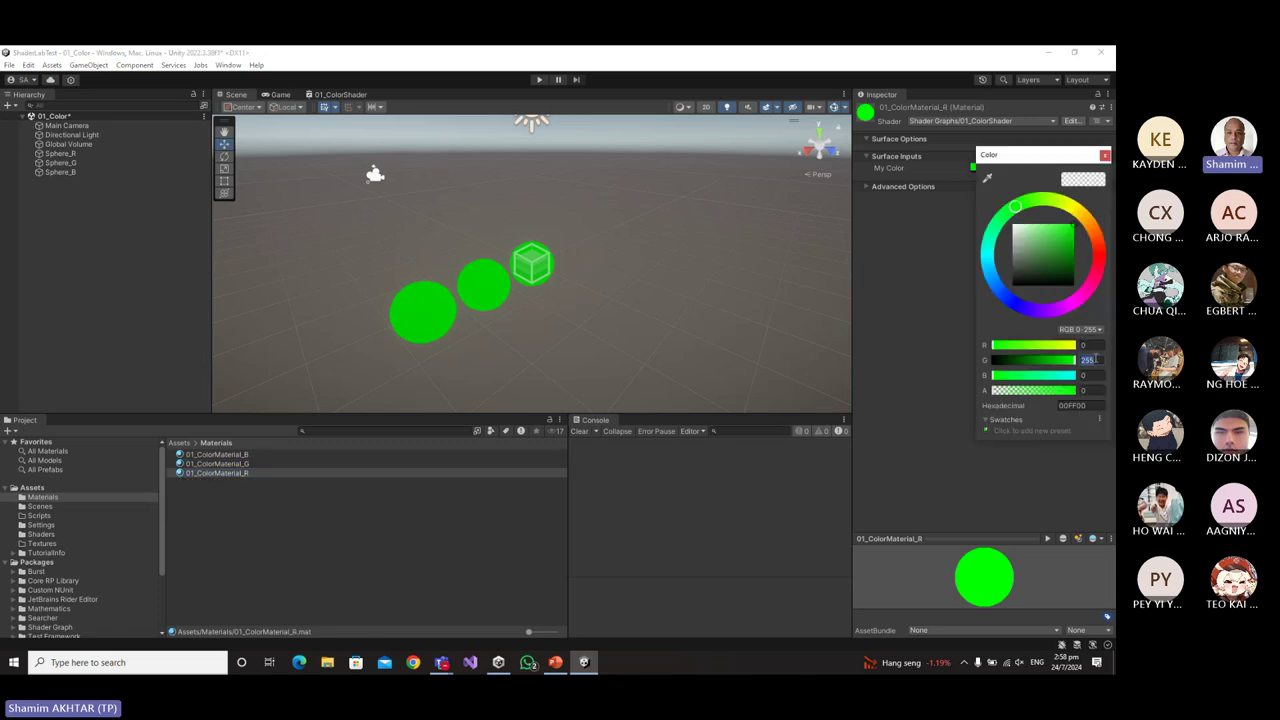
{"action": "type", "text": "0"}
{"action": "left_click", "coordinate": [1088, 344]}
{"action": "type", "text": "2"}
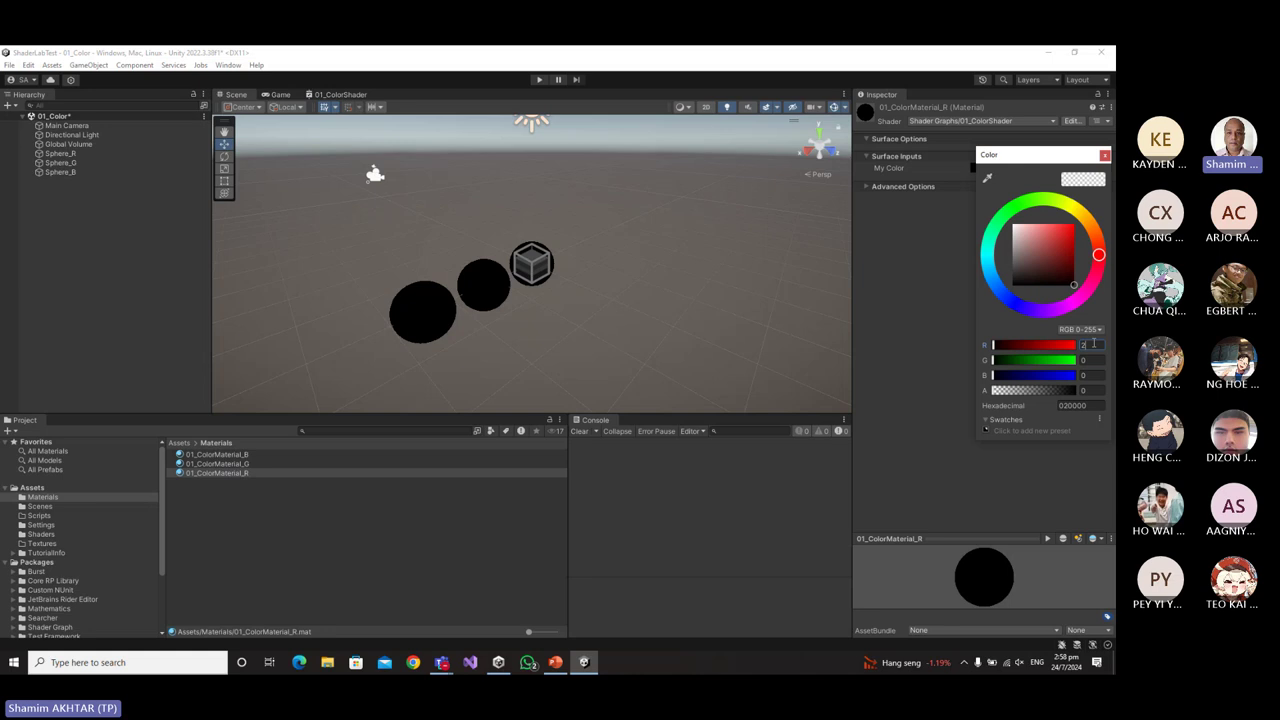
{"action": "type", "text": "55"}
{"action": "left_click", "coordinate": [60, 153]}
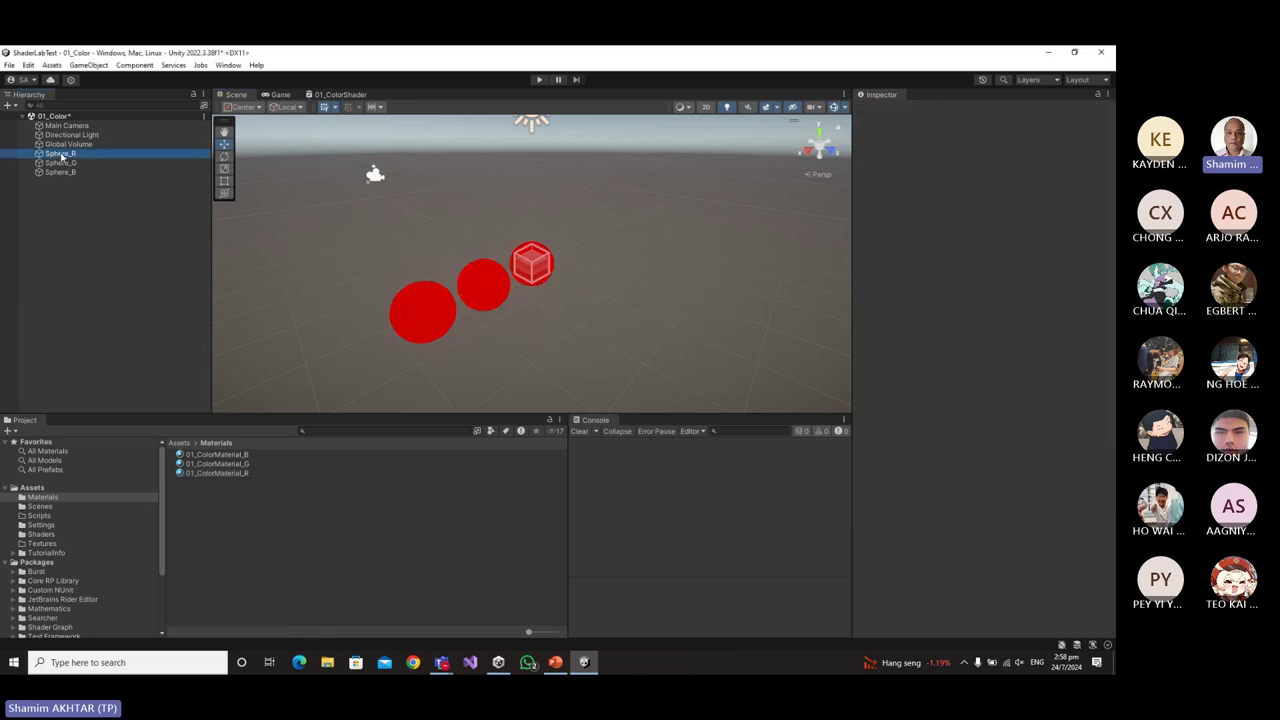
Drag 01_ColorMaterial_R, _G and _B onto Sphere_R, Sphere_G and Sphere_B respectively.
{"action": "left_click_drag", "start_coordinate": [234, 472], "coordinate": [552, 283]}
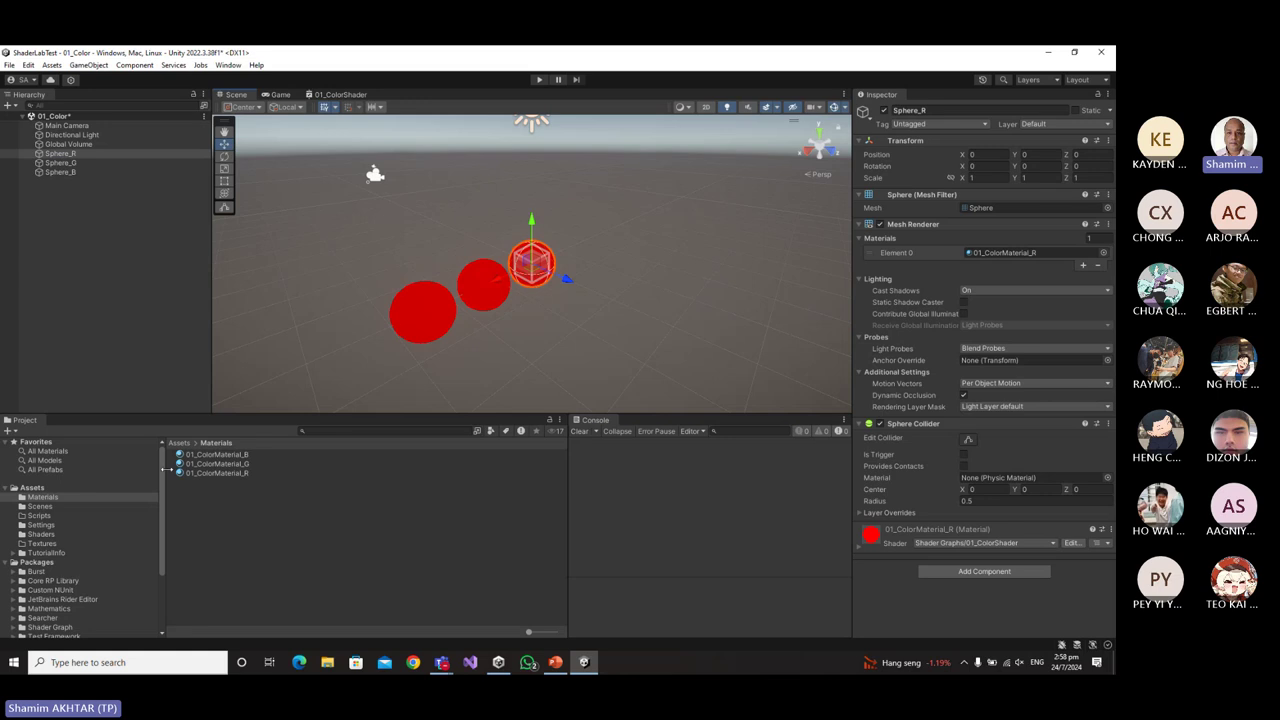
{"action": "left_click", "coordinate": [62, 162]}
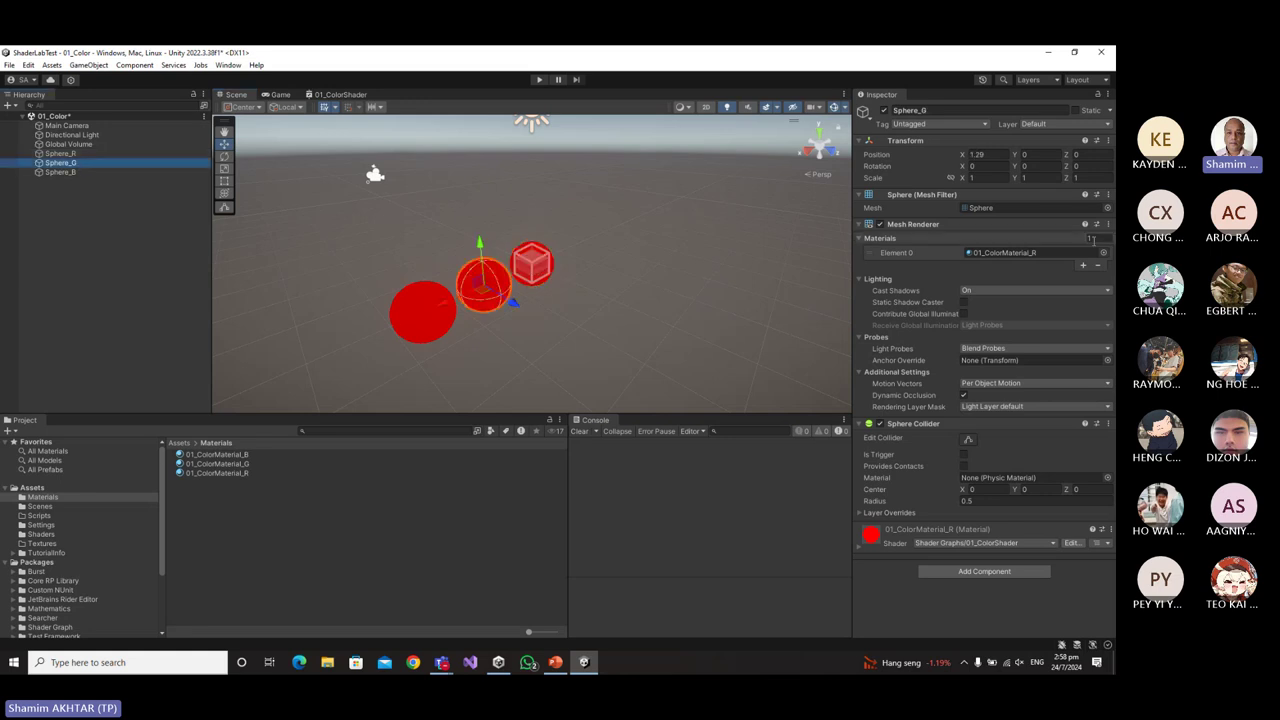
{"action": "left_click_drag", "start_coordinate": [243, 464], "coordinate": [1012, 253]}
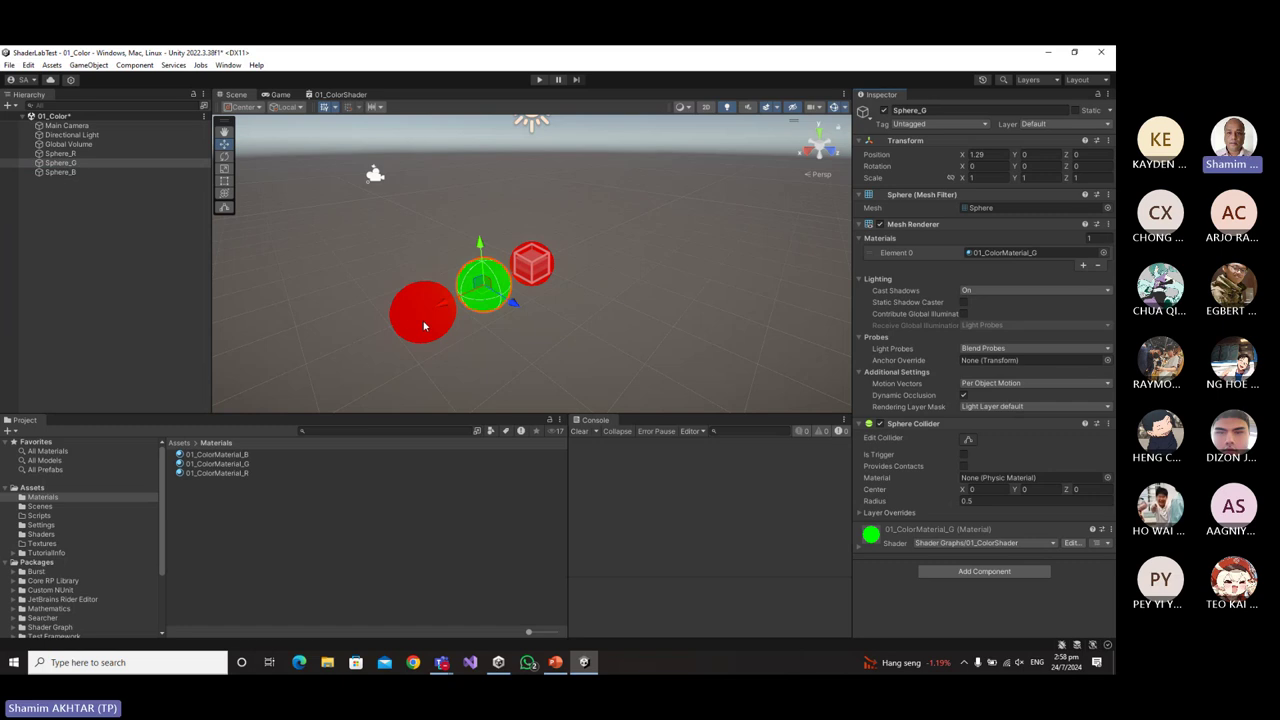
{"action": "left_click", "coordinate": [423, 320]}
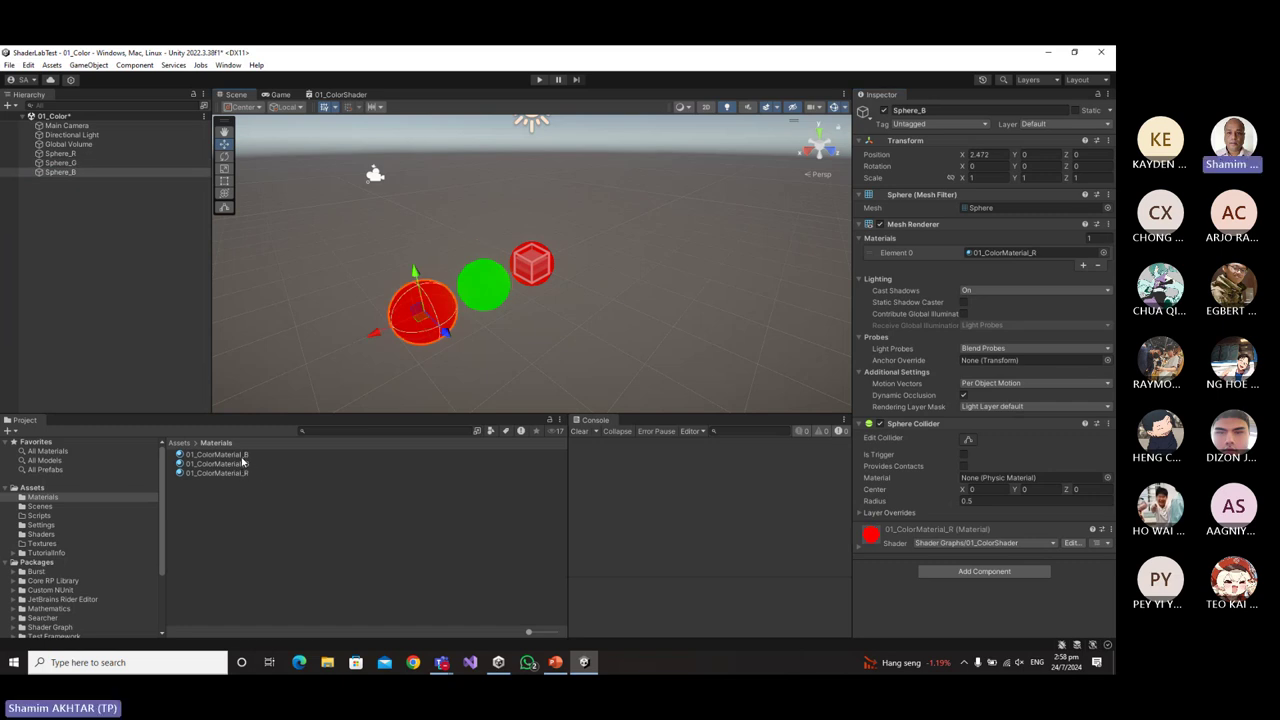
{"action": "left_click_drag", "start_coordinate": [244, 455], "coordinate": [1035, 256]}
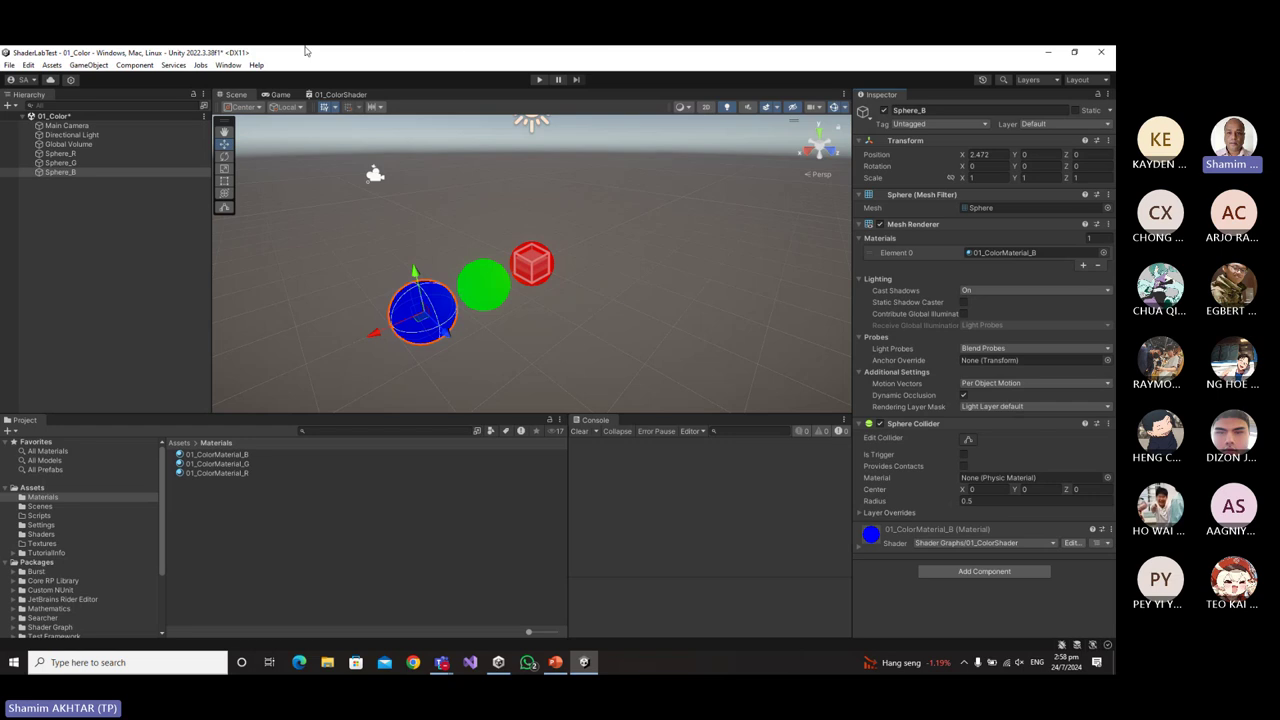
{"action": "left_click", "coordinate": [279, 94]}
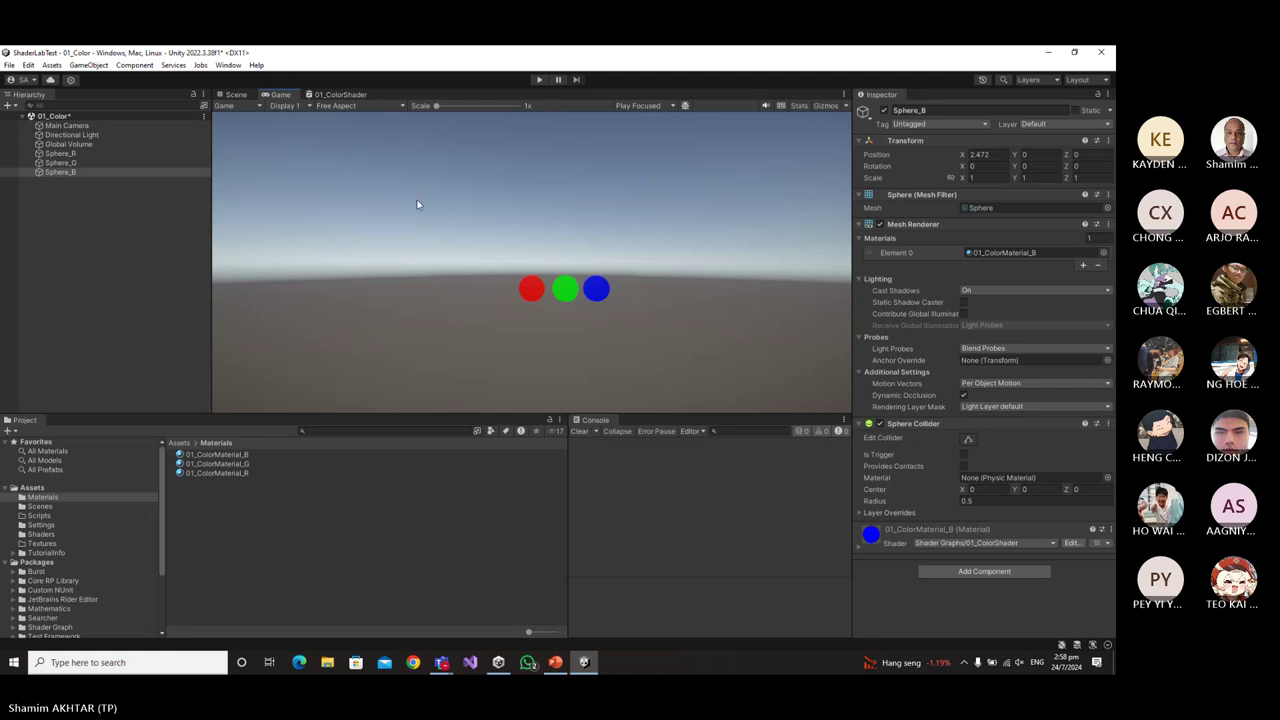
Run and stop the scene in Game view, then save 01_Color with Ctrl+S.
{"action": "left_click", "coordinate": [539, 79]}
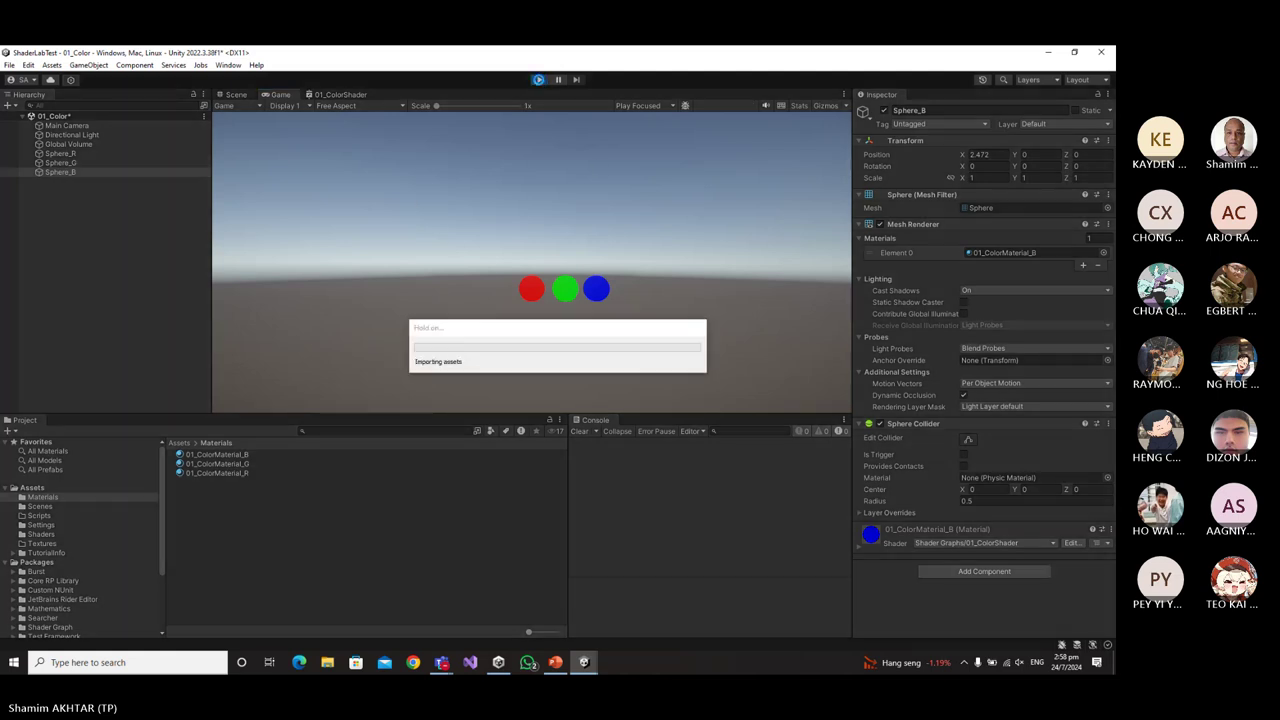
{"action": "left_click", "coordinate": [539, 79]}
{"action": "left_click", "coordinate": [140, 246]}
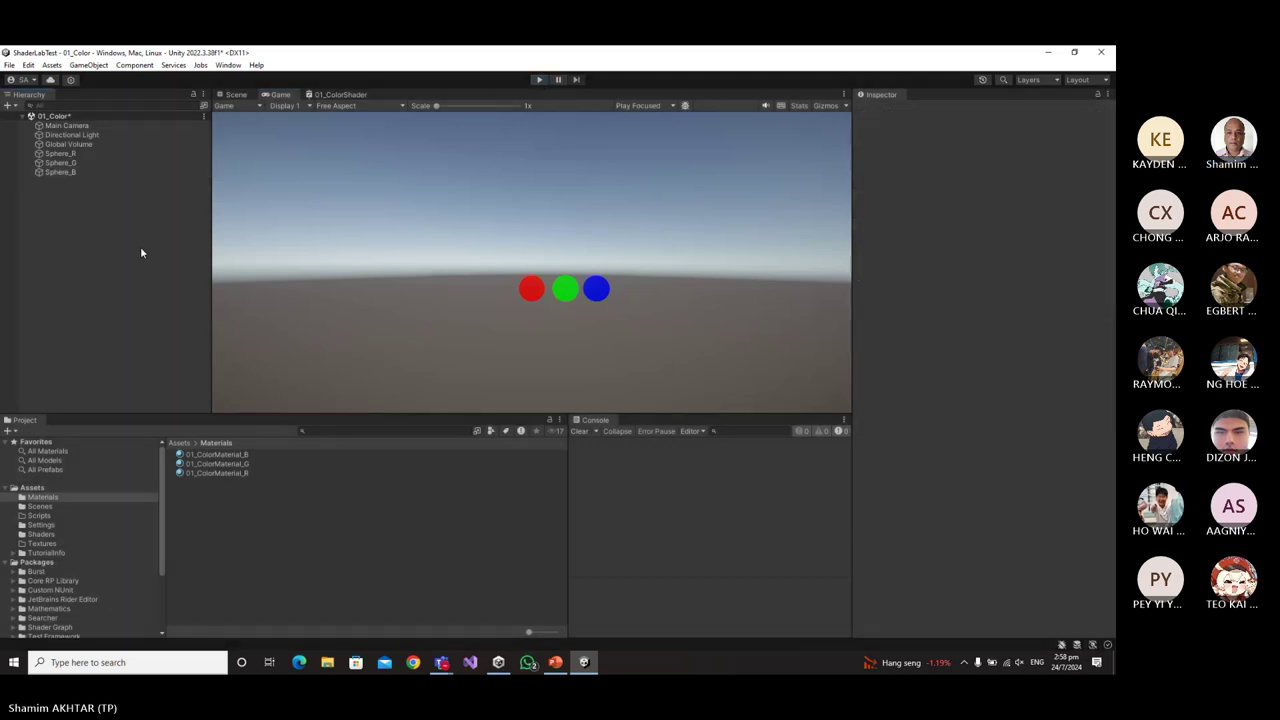
{"action": "key", "text": "ctrl+s"}
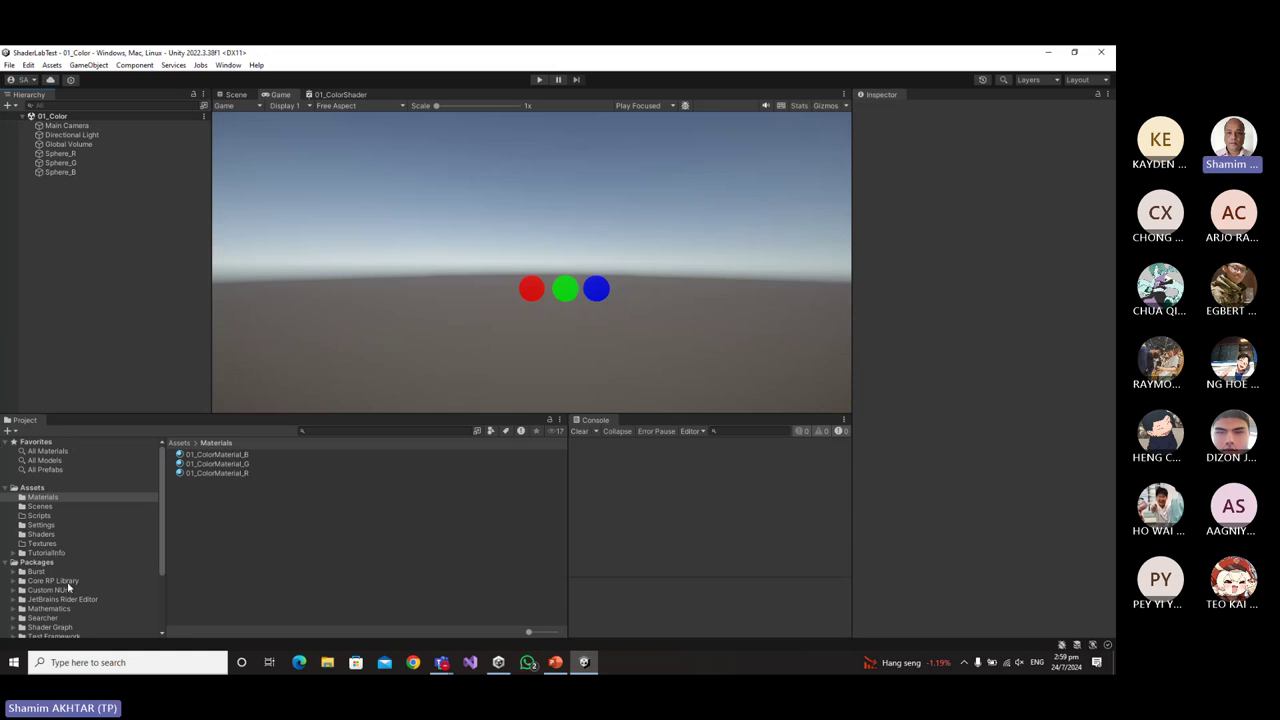
Duplicate 01_Color in the Scenes folder, rename the copy 02_Texture, and open it.
{"action": "left_click", "coordinate": [50, 508]}
{"action": "left_click", "coordinate": [196, 456]}
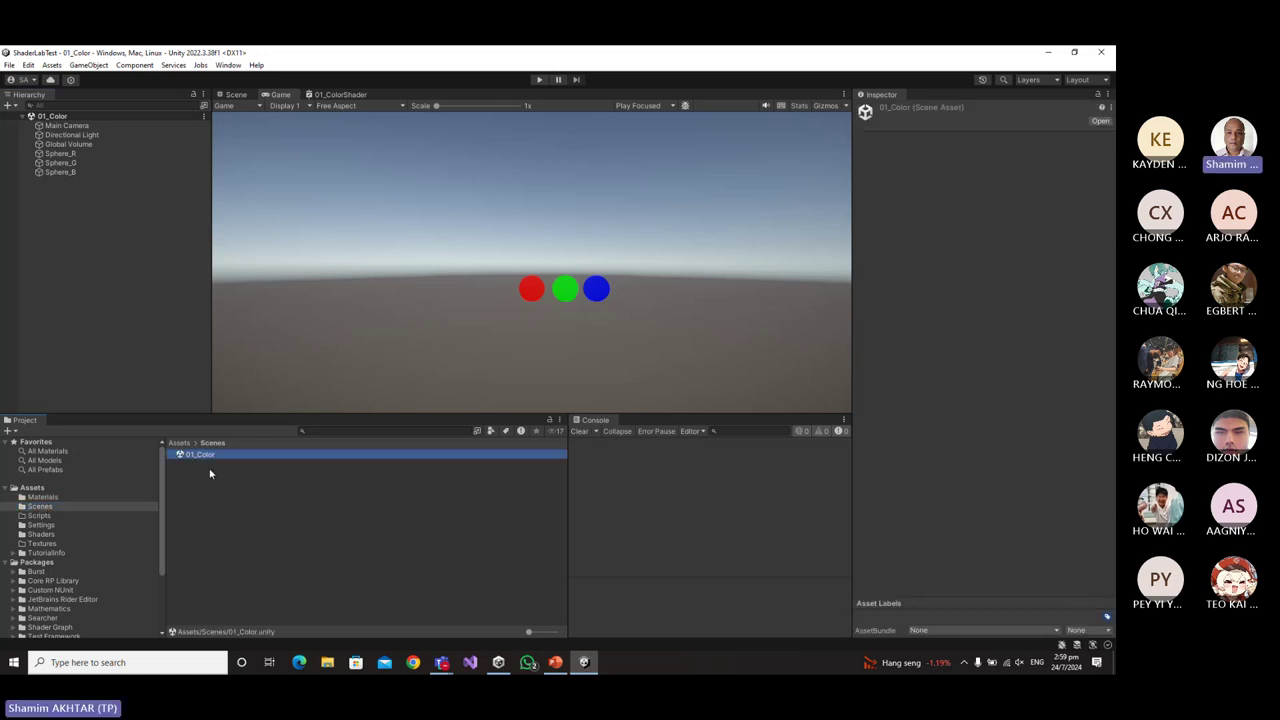
{"action": "key", "text": "ctrl+d"}
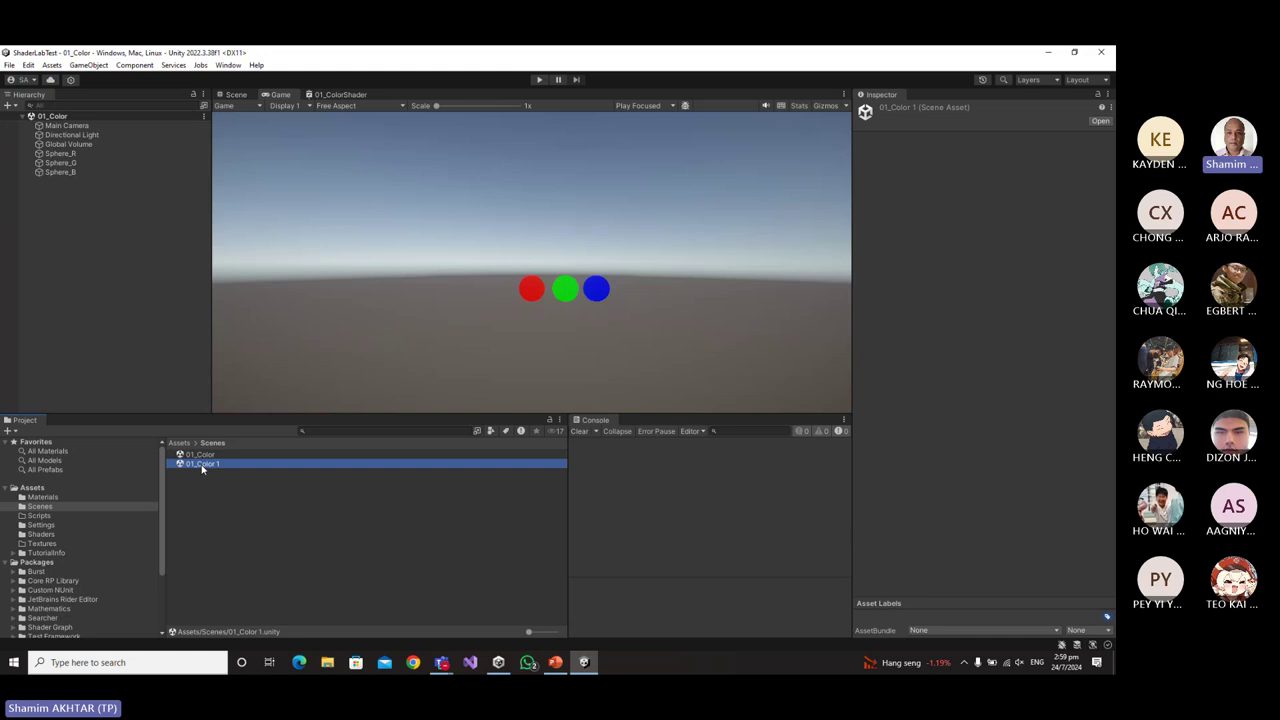
{"action": "left_click", "coordinate": [202, 466]}
{"action": "left_click_drag", "start_coordinate": [198, 465], "coordinate": [241, 465]}
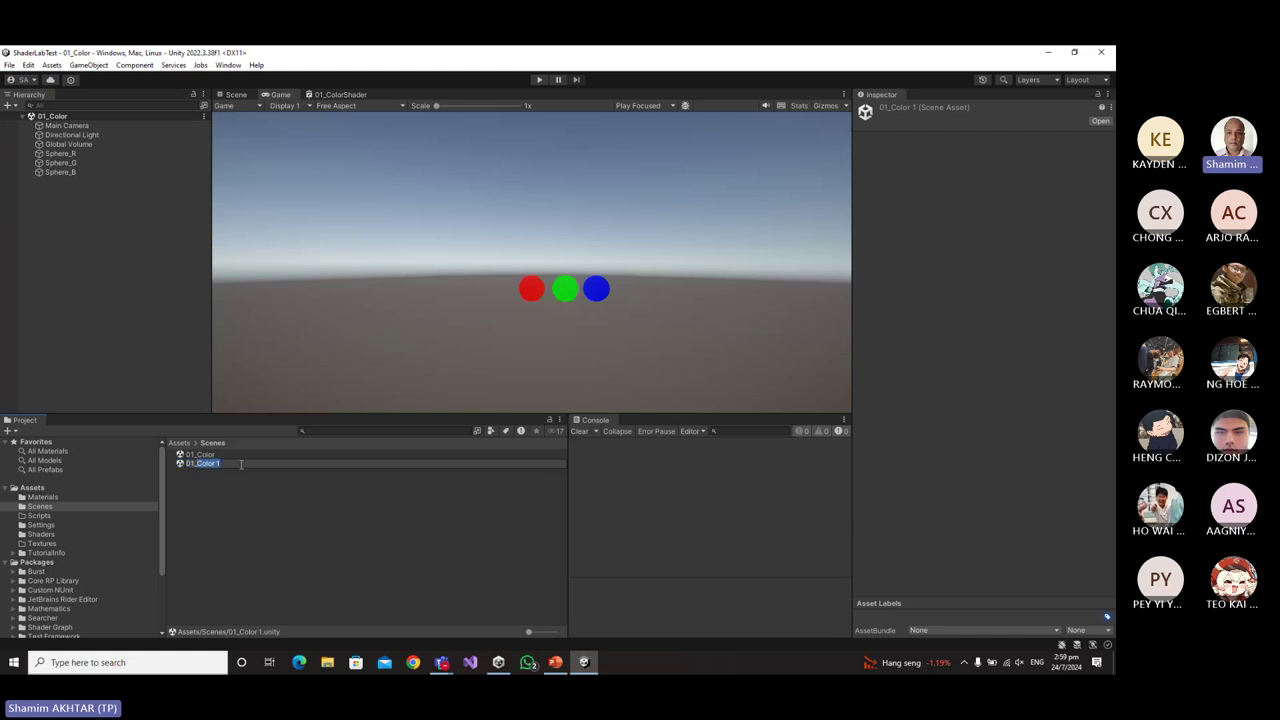
{"action": "key", "text": "BackSpace"}
{"action": "key", "text": "BackSpace"}
{"action": "key", "text": "BackSpace"}
{"action": "type", "text": "2_Texture"}
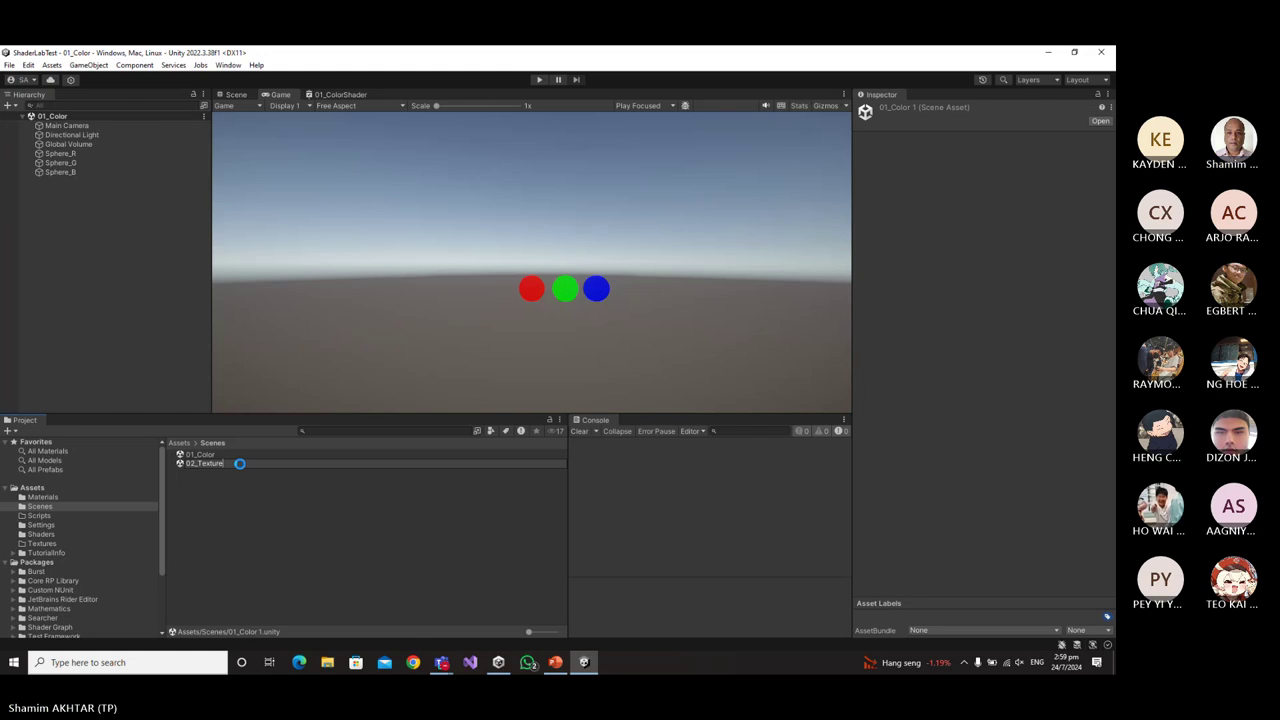
{"action": "key", "text": "Return"}
{"action": "double_click", "coordinate": [240, 466]}
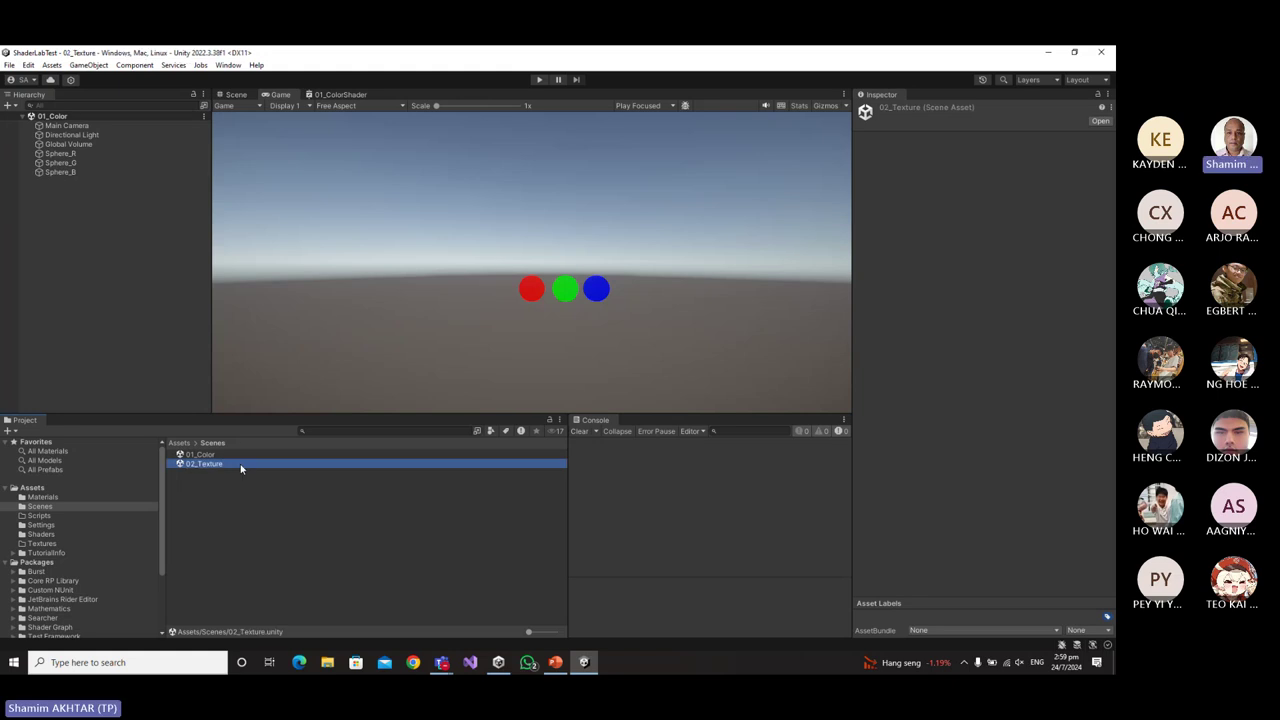
Select Sphere_R and the other two spheres, delete all three, and save 02_Texture.
{"action": "left_click", "coordinate": [62, 154]}
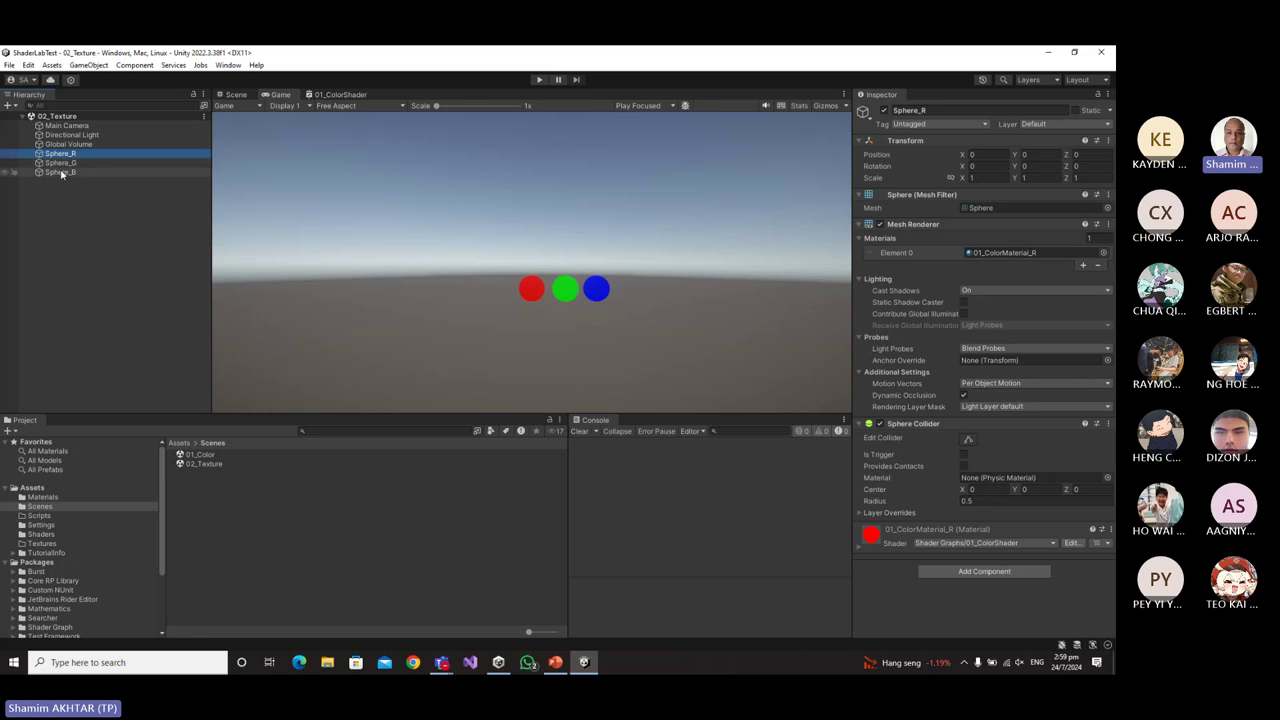
{"action": "left_click", "coordinate": [62, 172], "text": "shift"}
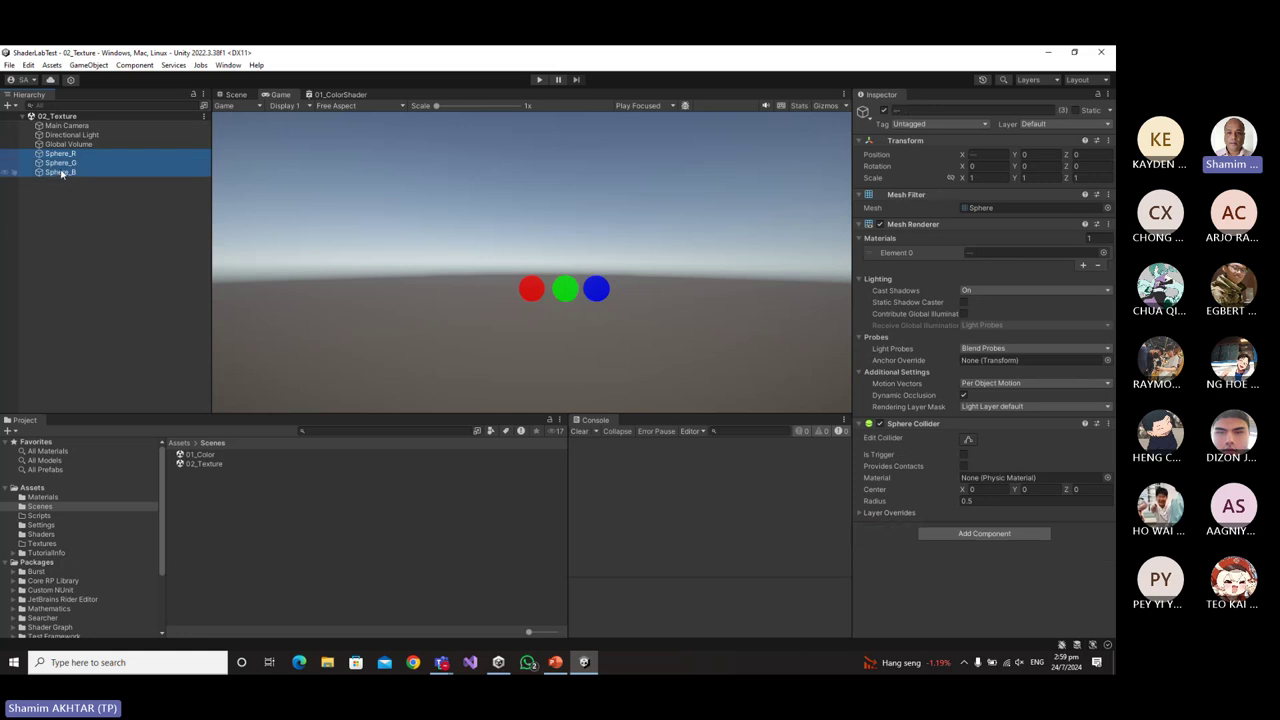
{"action": "key", "text": "Delete"}
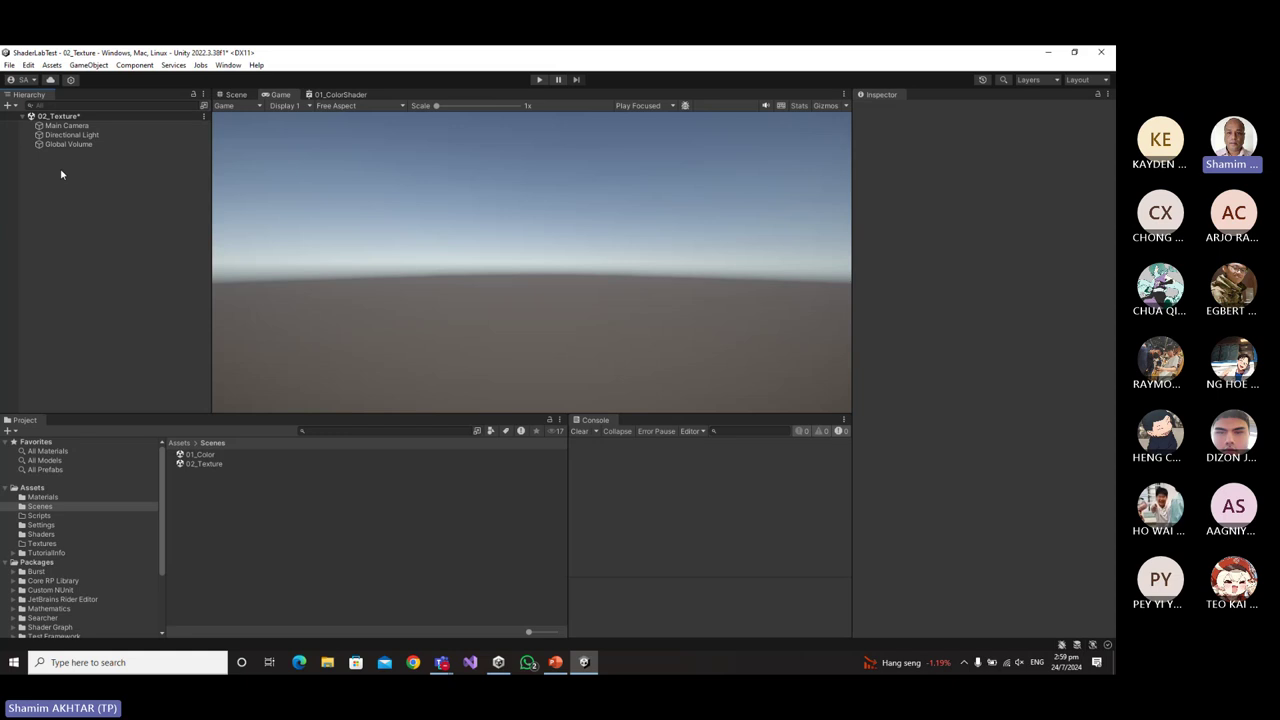
{"action": "key", "text": "ctrl+s"}
Add a 3D Plane and set its X and Z scale to 2.
{"action": "right_click", "coordinate": [69, 195]}
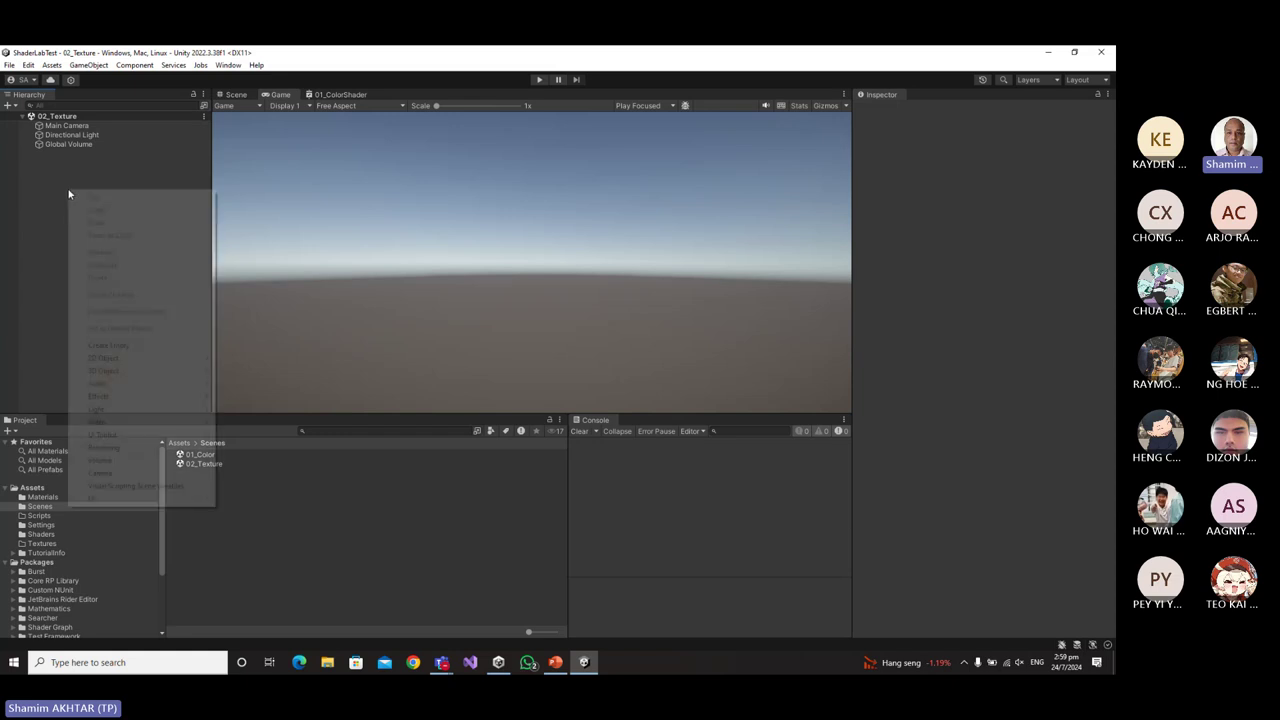
{"action": "mouse_move", "coordinate": [137, 371]}
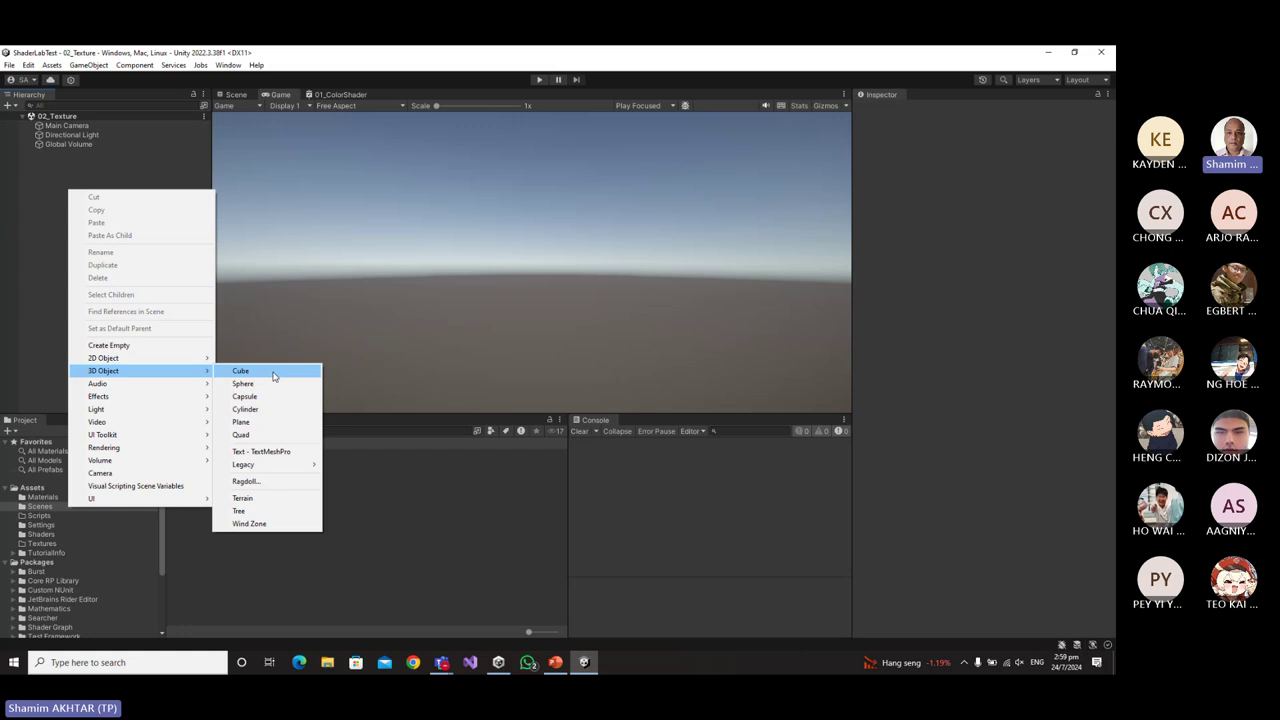
{"action": "left_click", "coordinate": [260, 422]}
{"action": "left_click", "coordinate": [979, 178]}
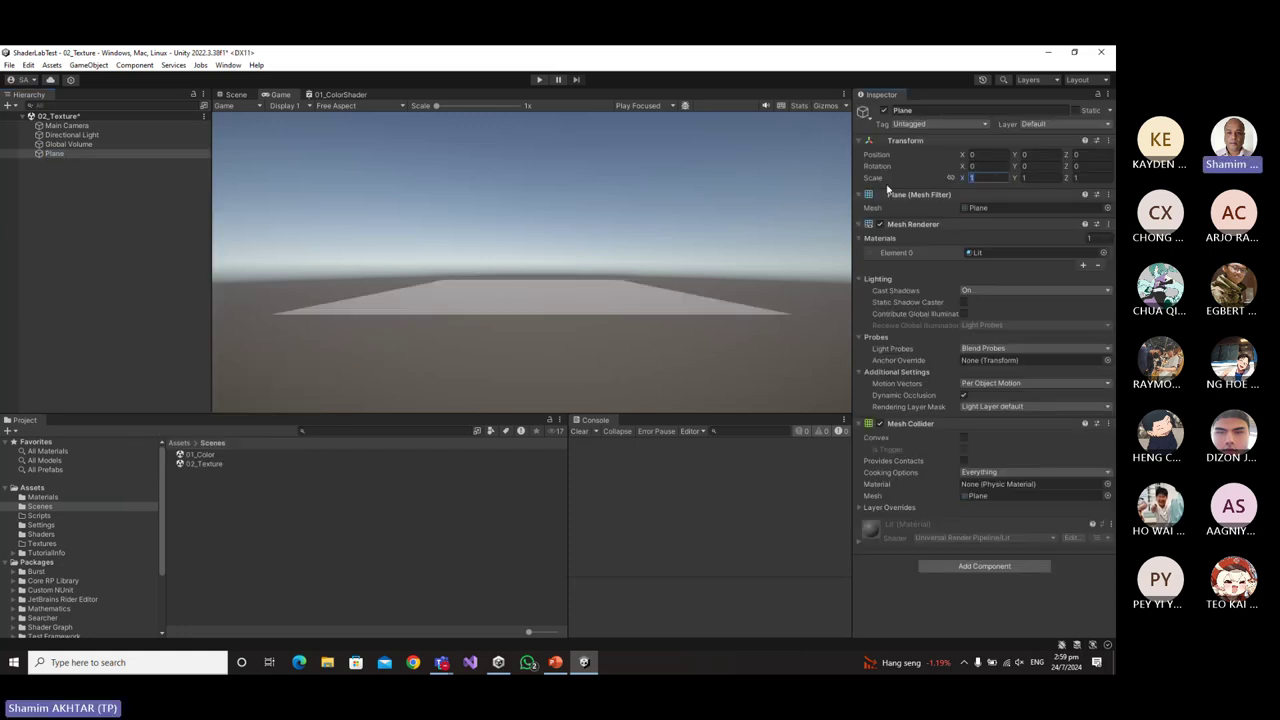
{"action": "type", "text": "5"}
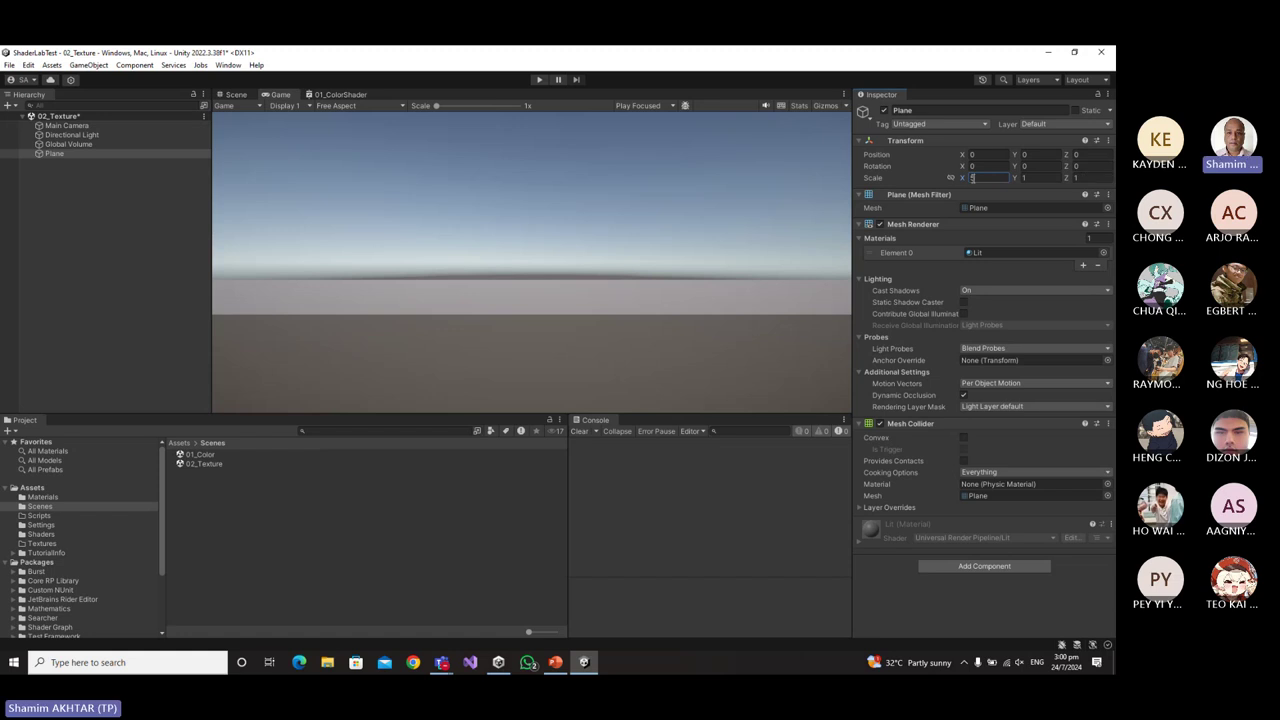
{"action": "double_click", "coordinate": [970, 178]}
{"action": "type", "text": "2"}
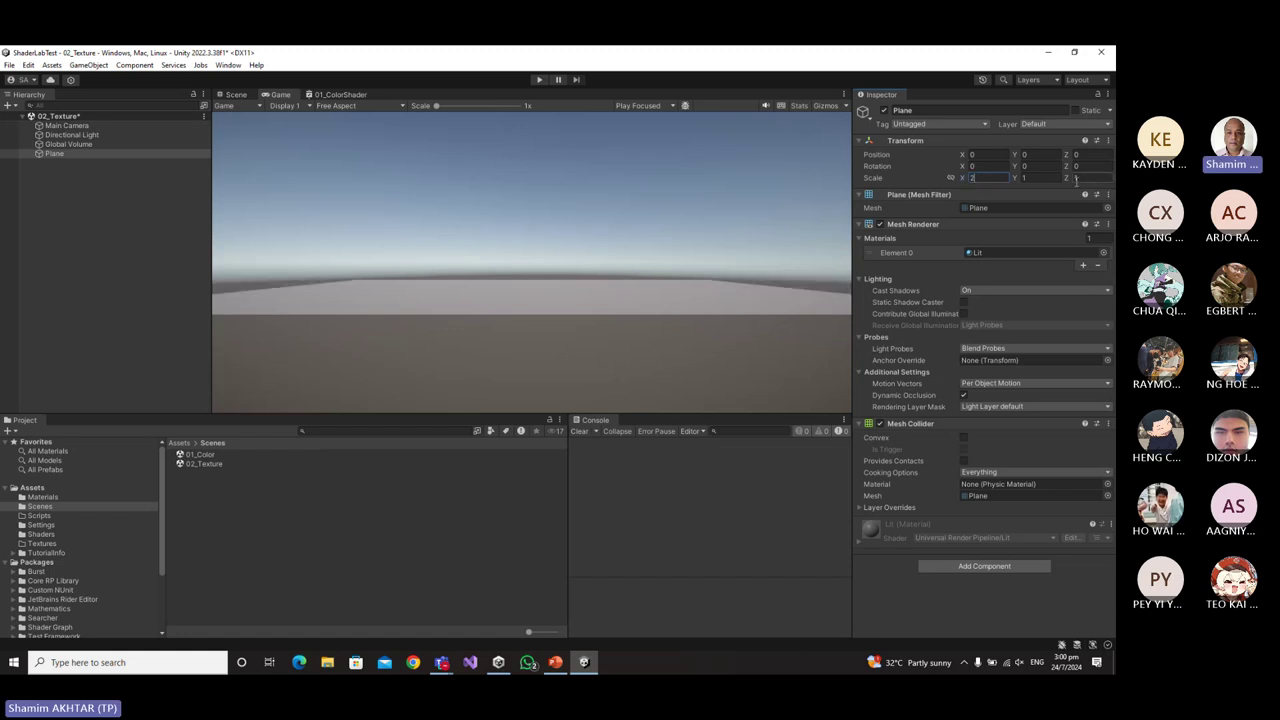
{"action": "left_click", "coordinate": [1086, 178]}
{"action": "type", "text": "2"}
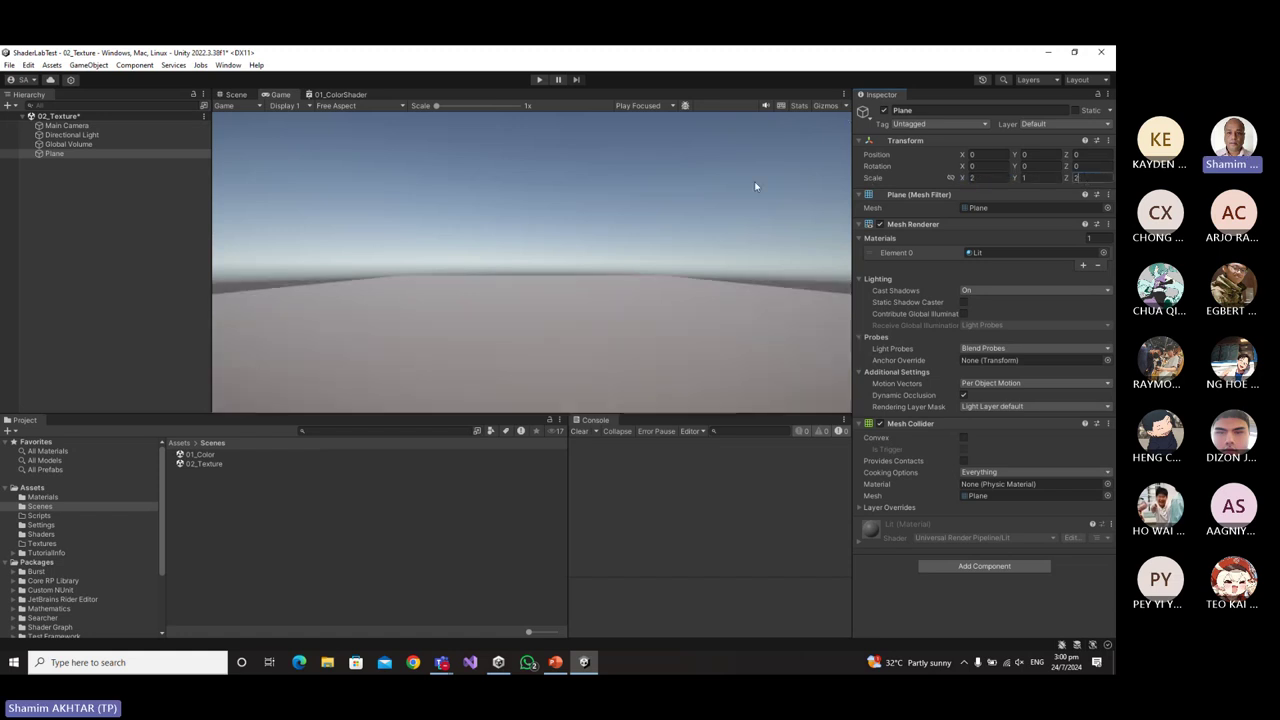
Rename the Plane to Floor in the Hierarchy.
{"action": "left_click", "coordinate": [233, 94]}
{"action": "scroll", "coordinate": [540, 262], "scroll_direction": "down", "scroll_amount": 6}
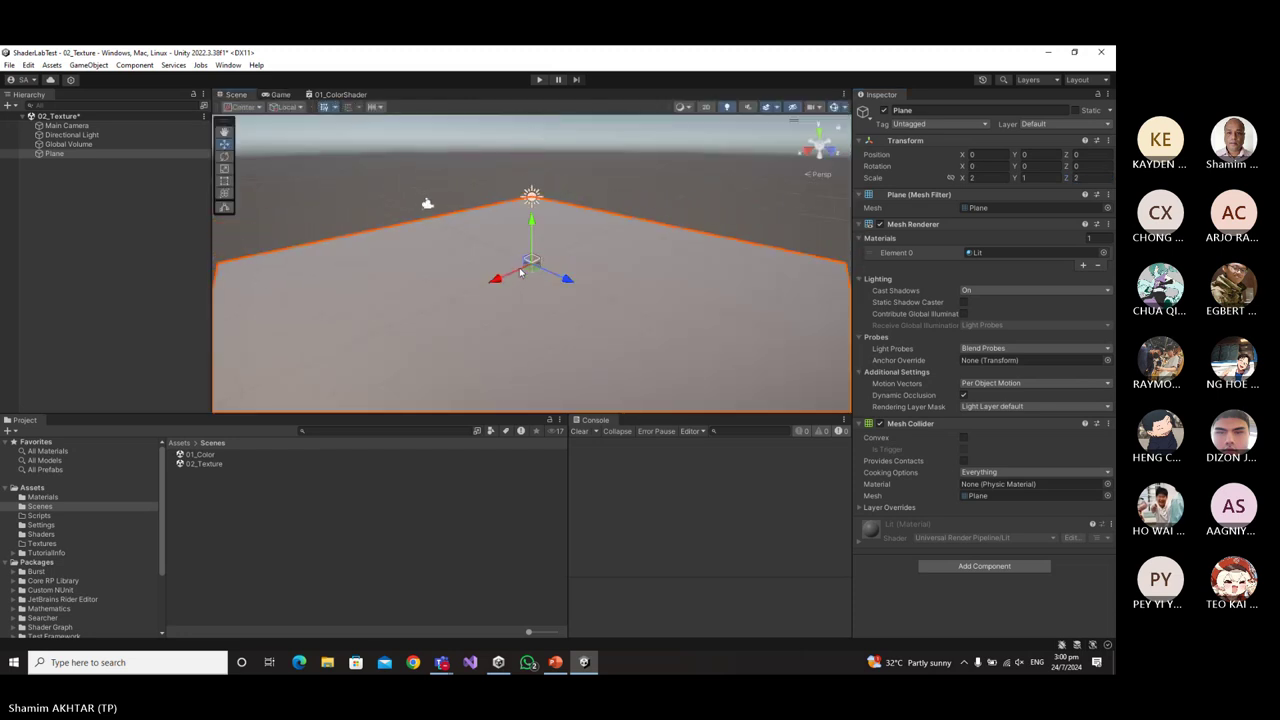
{"action": "scroll", "coordinate": [574, 290], "scroll_direction": "down", "scroll_amount": 1}
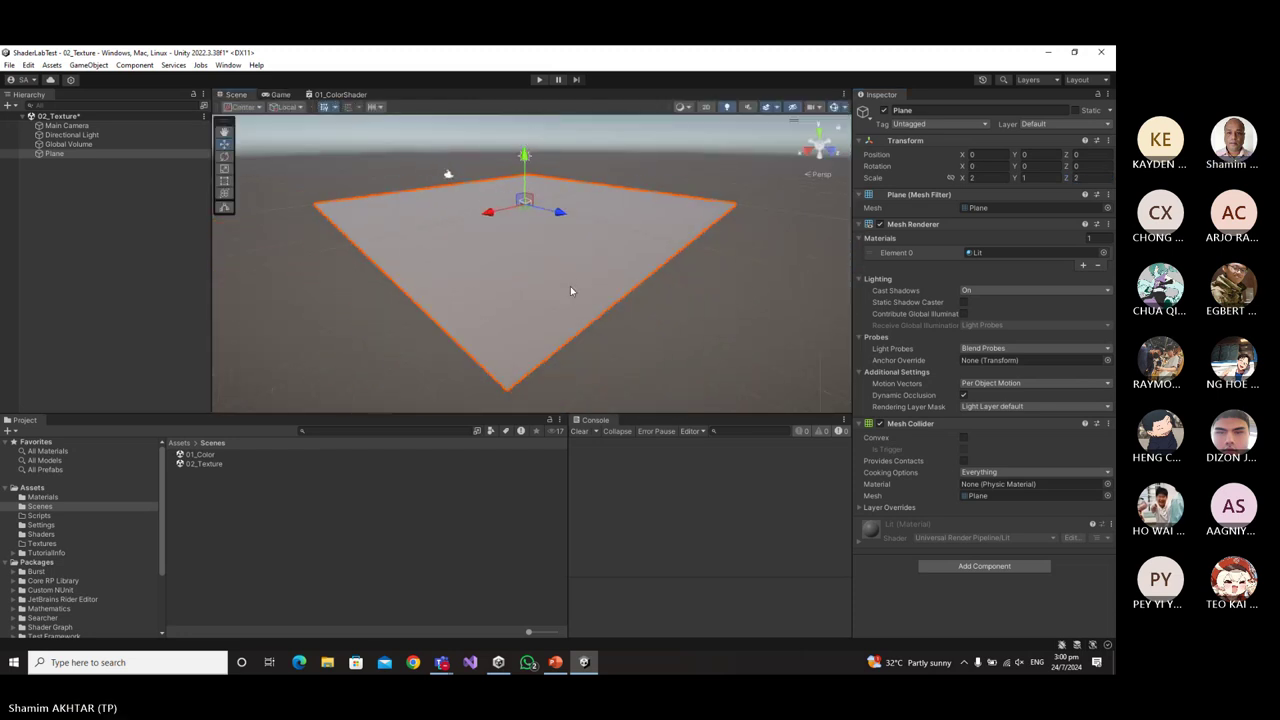
{"action": "scroll", "coordinate": [517, 274], "scroll_direction": "down", "scroll_amount": 2}
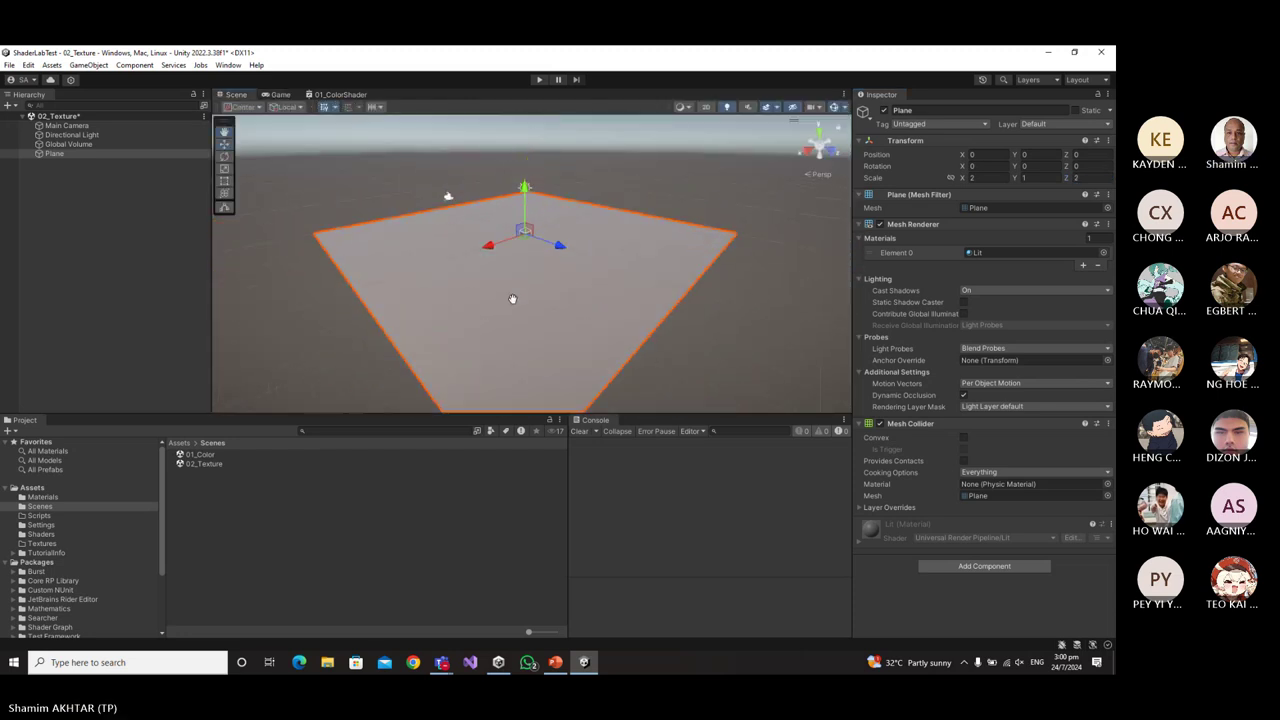
{"action": "left_click", "coordinate": [55, 153]}
{"action": "left_click", "coordinate": [66, 153]}
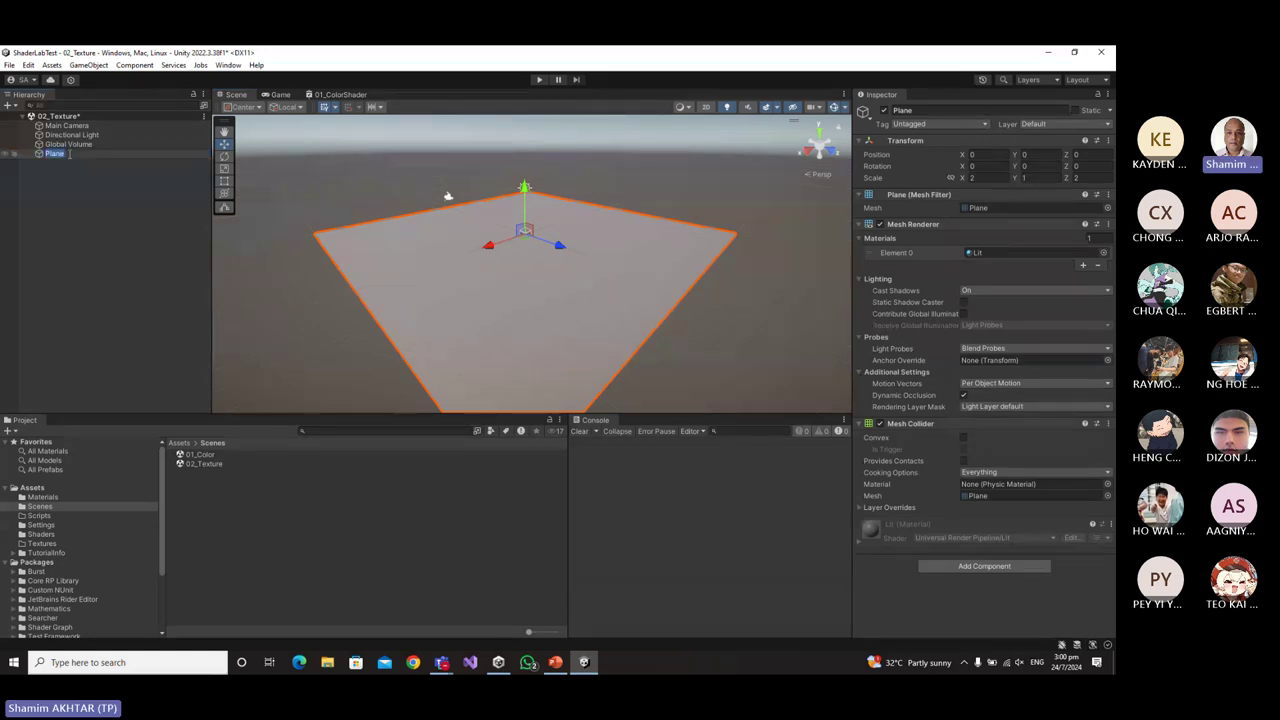
{"action": "type", "text": "Floor"}
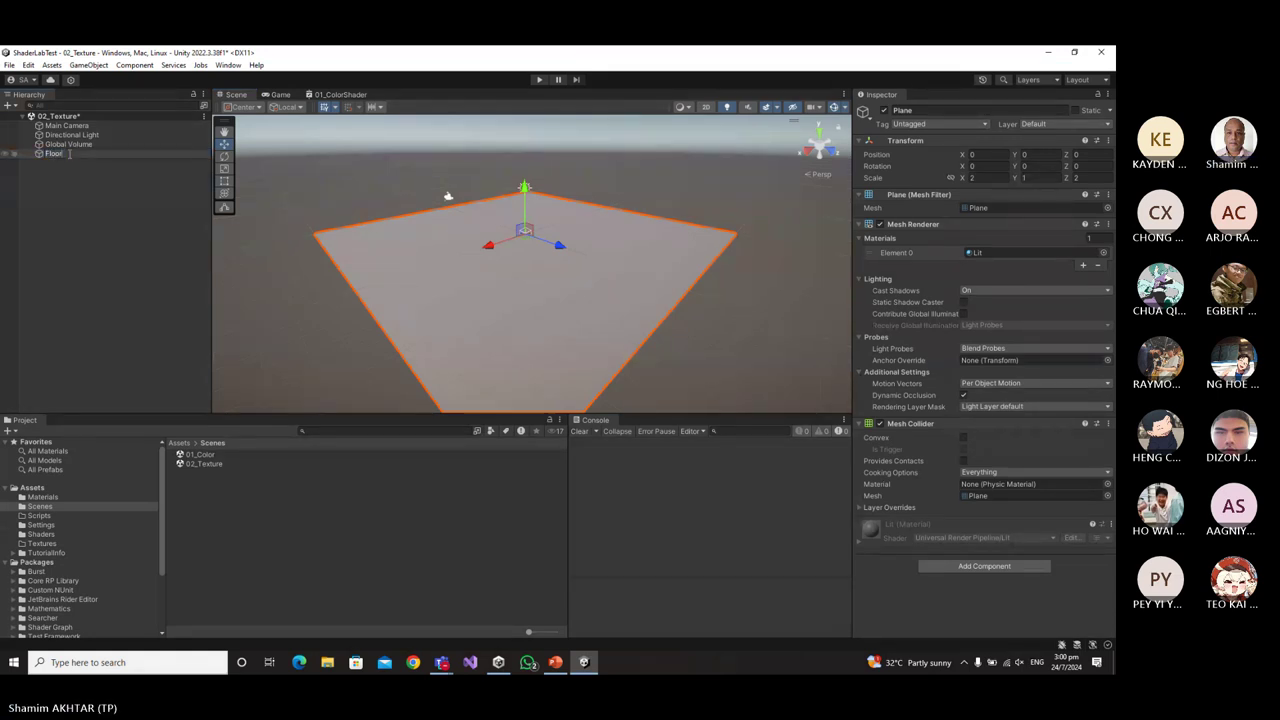
{"action": "key", "text": "Return"}
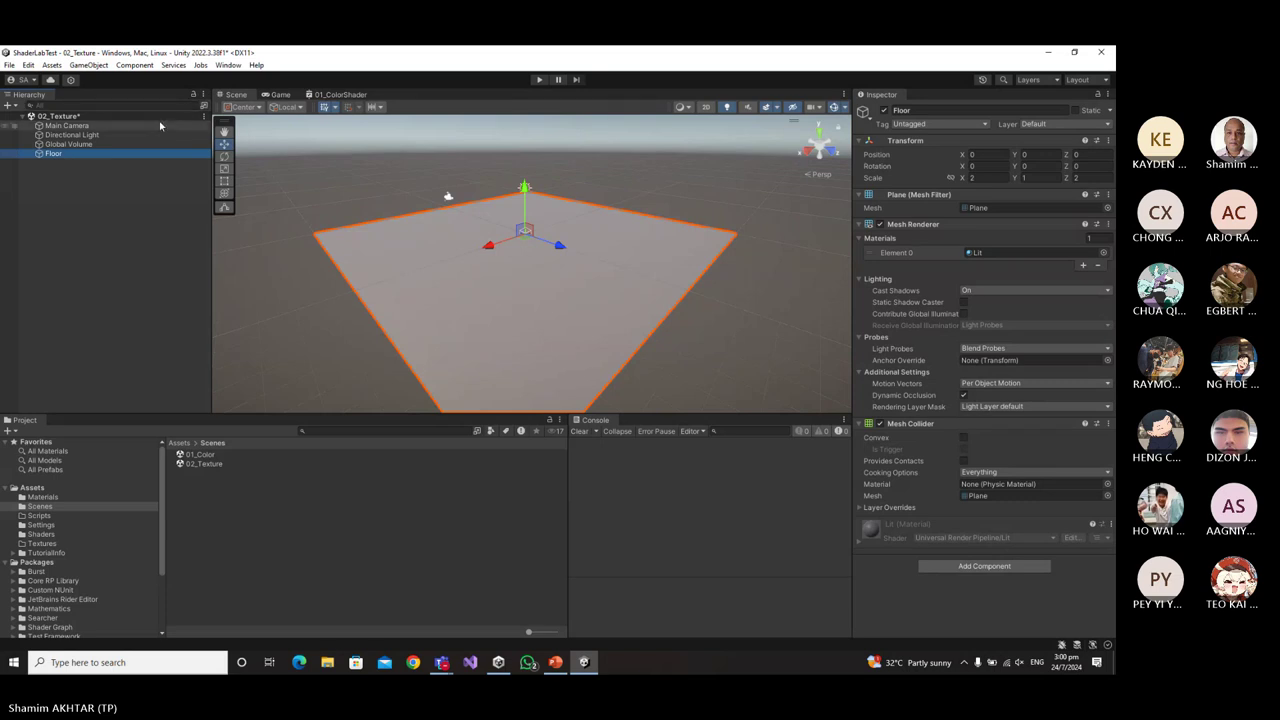
Add a new 3D Cube and reset its Transform to the origin.
{"action": "left_click", "coordinate": [58, 185]}
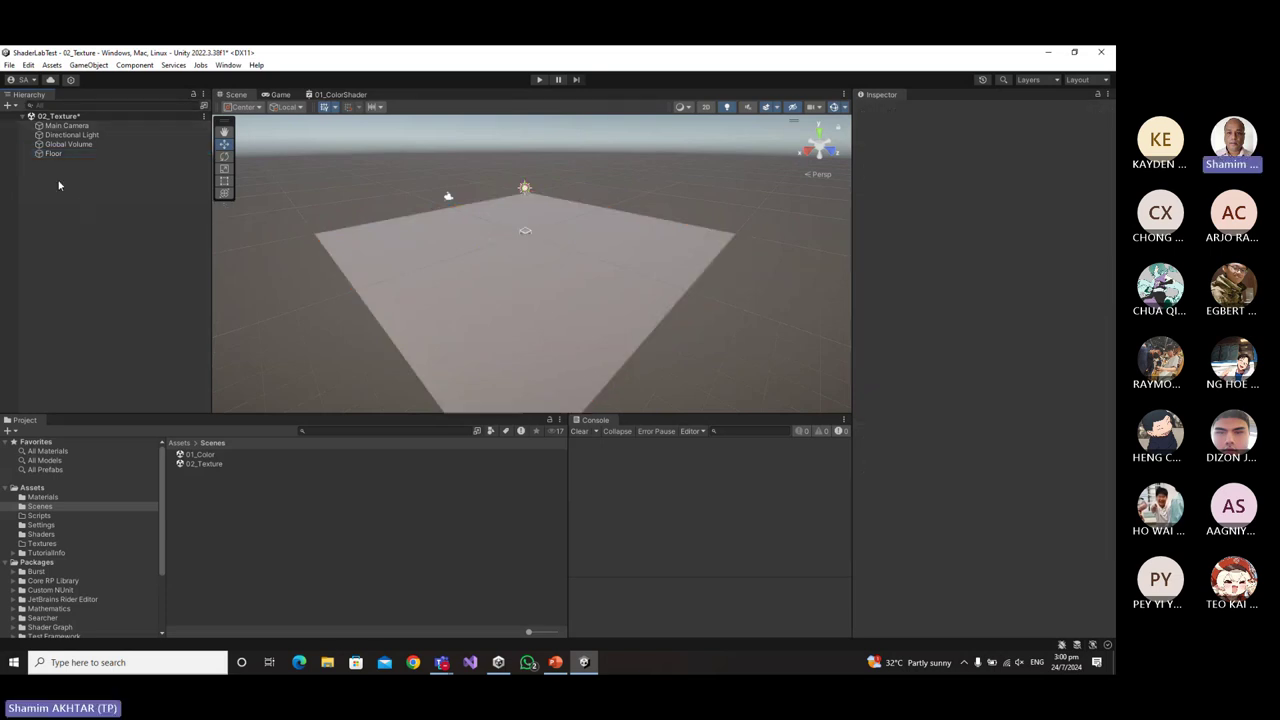
{"action": "right_click", "coordinate": [56, 168]}
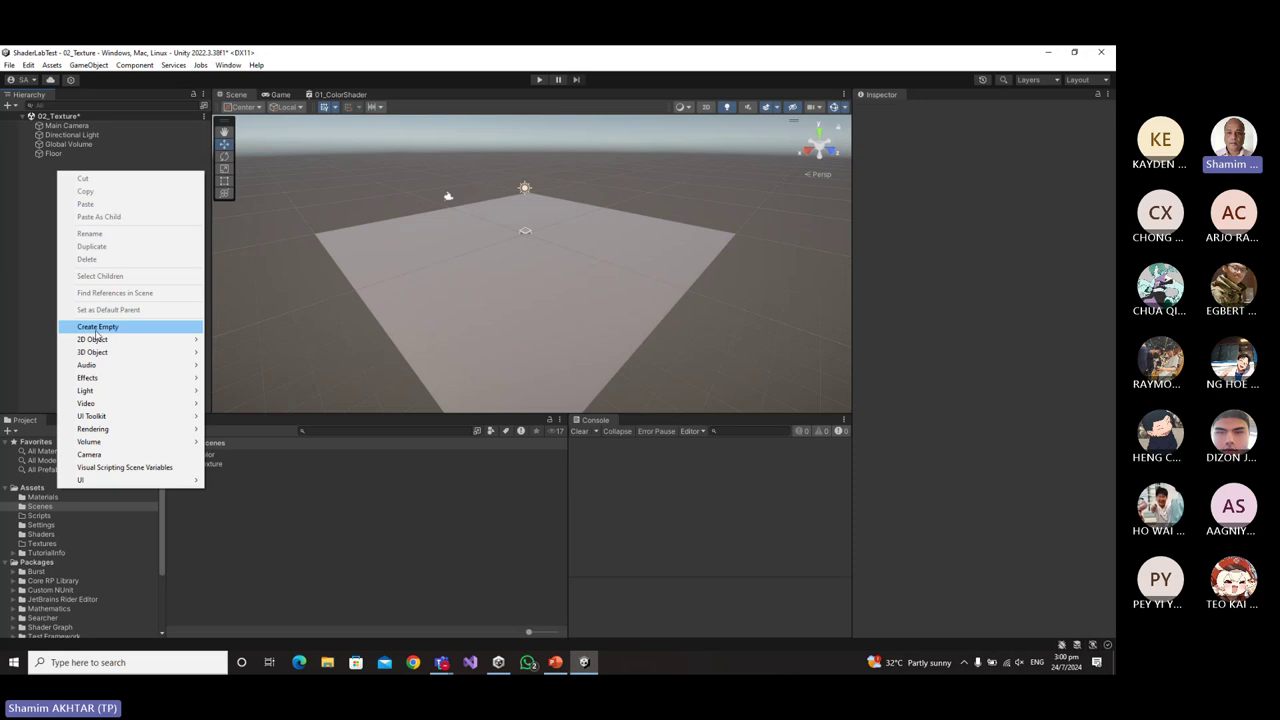
{"action": "mouse_move", "coordinate": [100, 352]}
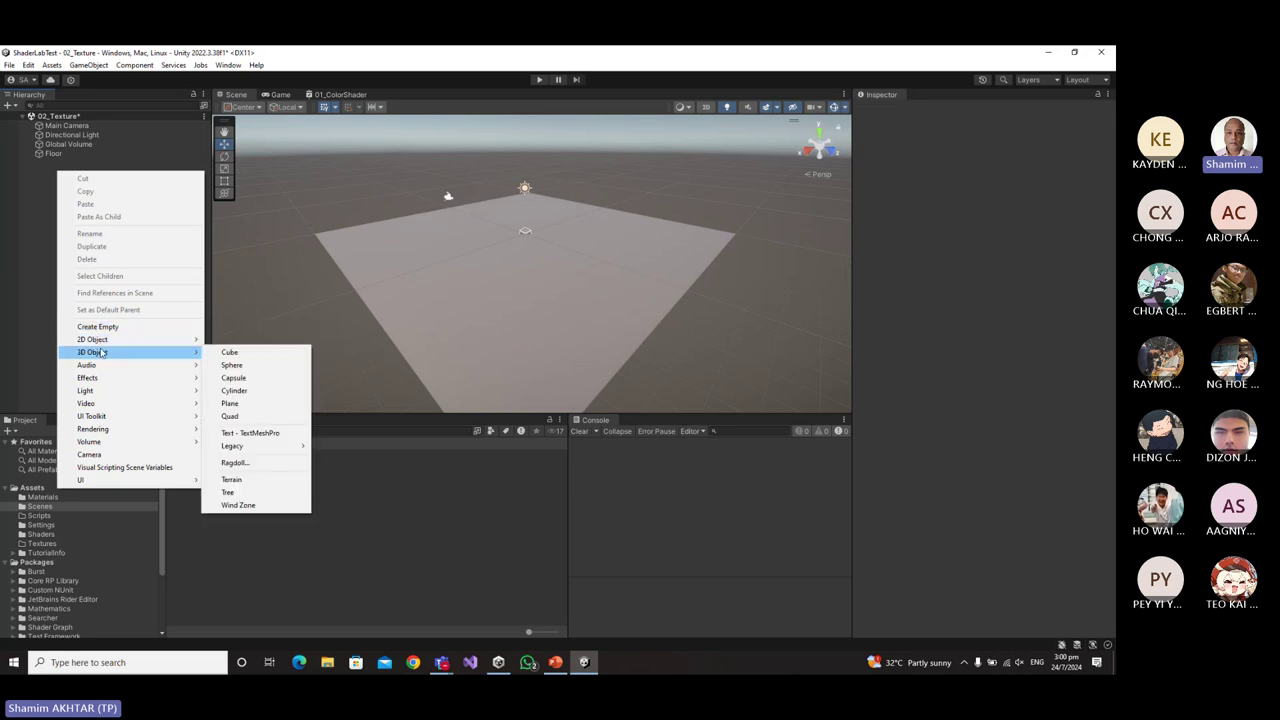
{"action": "left_click", "coordinate": [229, 352]}
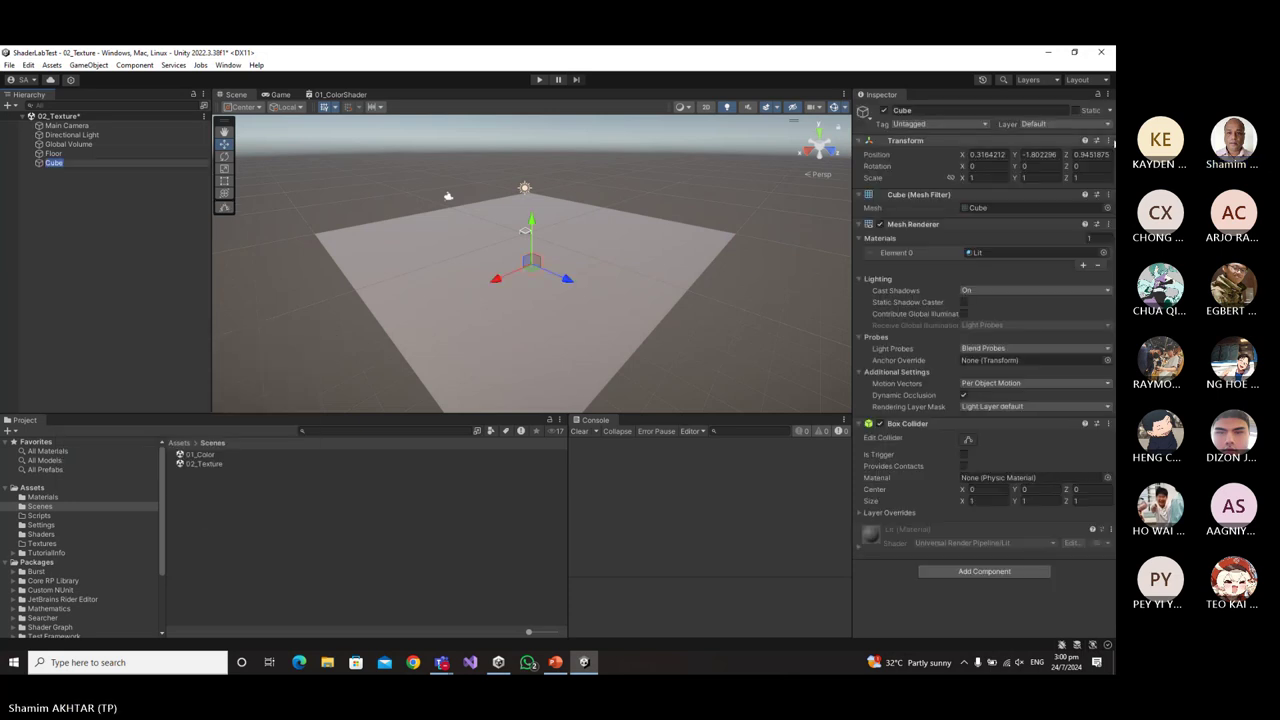
{"action": "left_click", "coordinate": [1107, 141]}
{"action": "left_click", "coordinate": [1010, 151]}
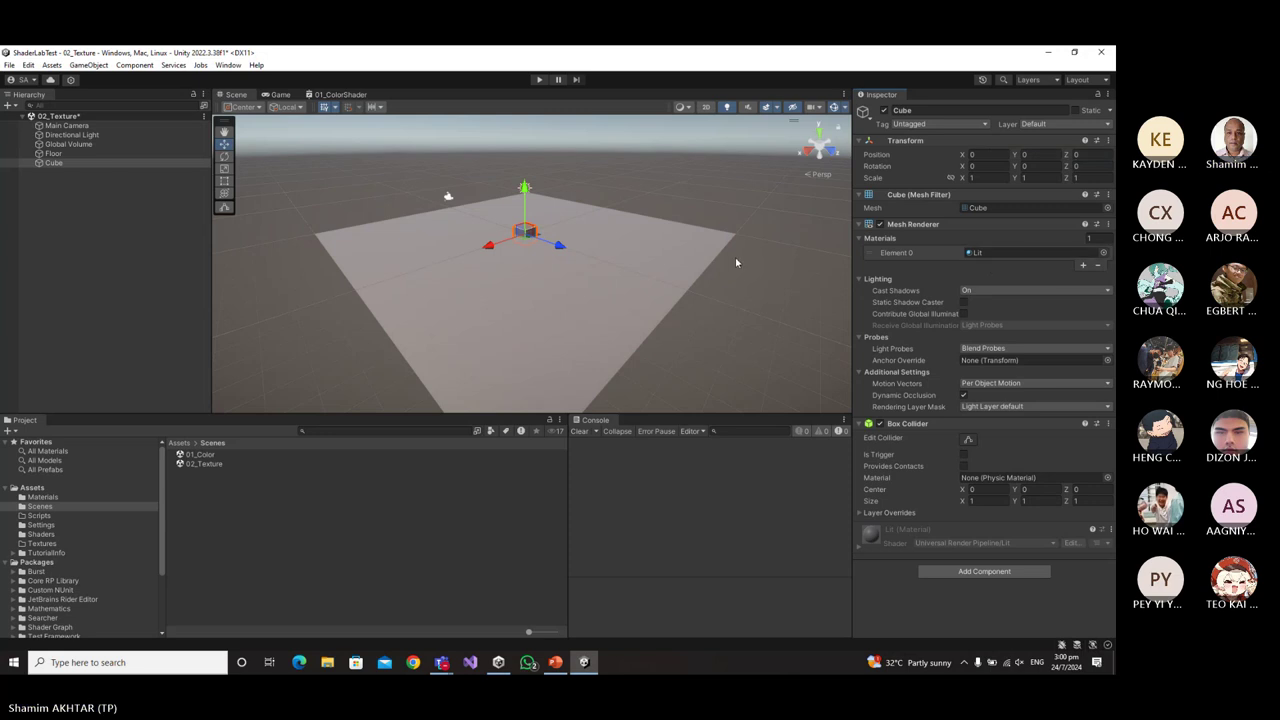
Scale the cube to 20, 3, 0.1 to form a thin wall.
{"action": "left_click", "coordinate": [993, 178]}
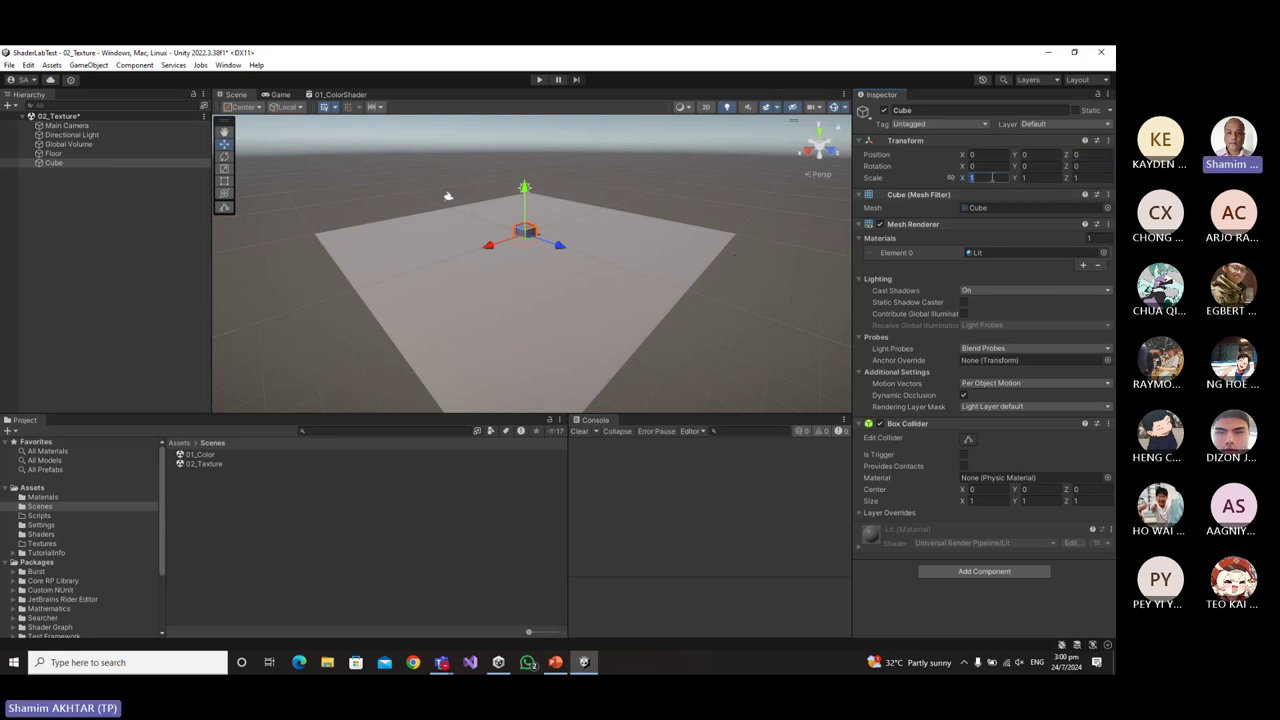
{"action": "type", "text": "10"}
{"action": "key", "text": "BackSpace"}
{"action": "key", "text": "BackSpace"}
{"action": "type", "text": "20"}
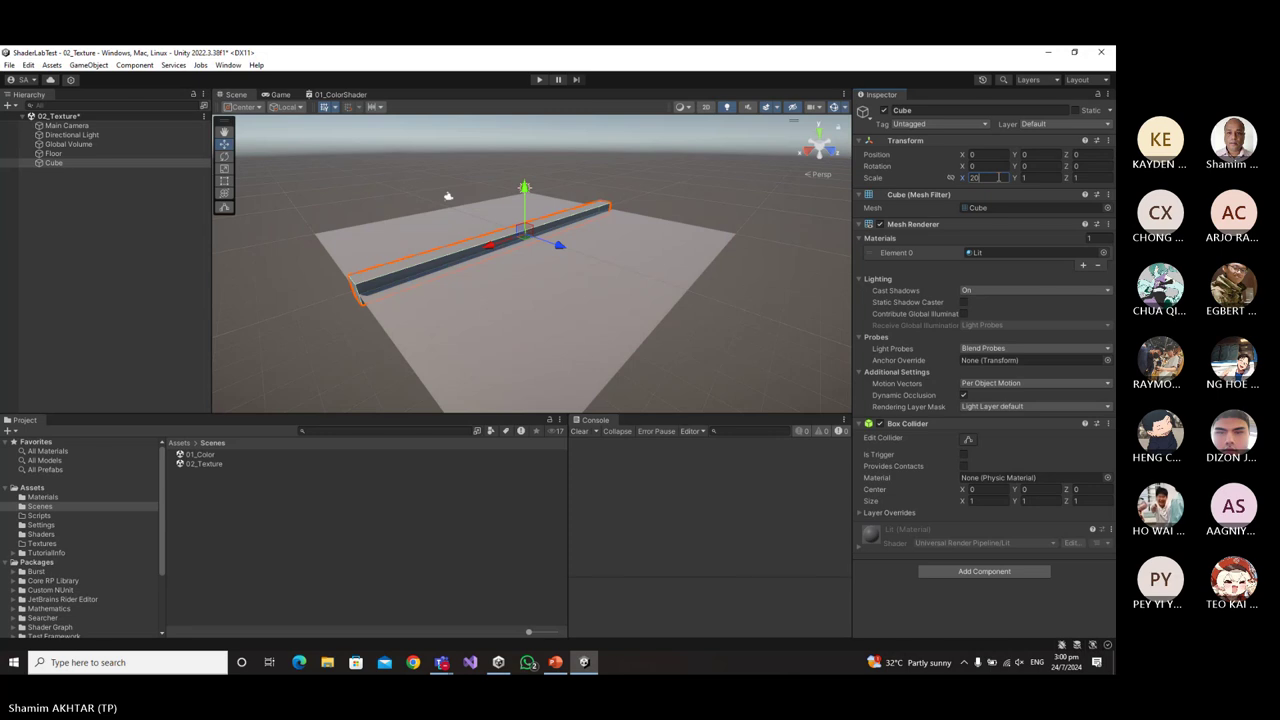
{"action": "left_click", "coordinate": [1090, 177]}
{"action": "type", "text": "0."}
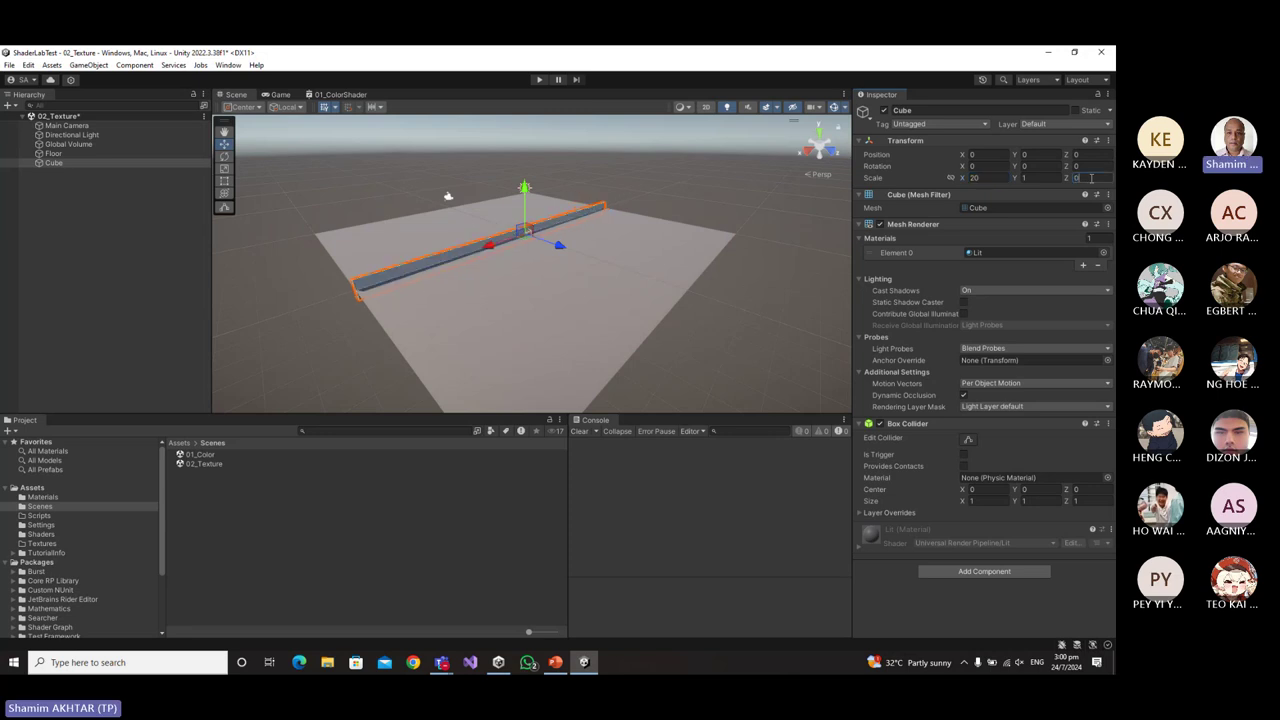
{"action": "type", "text": "1"}
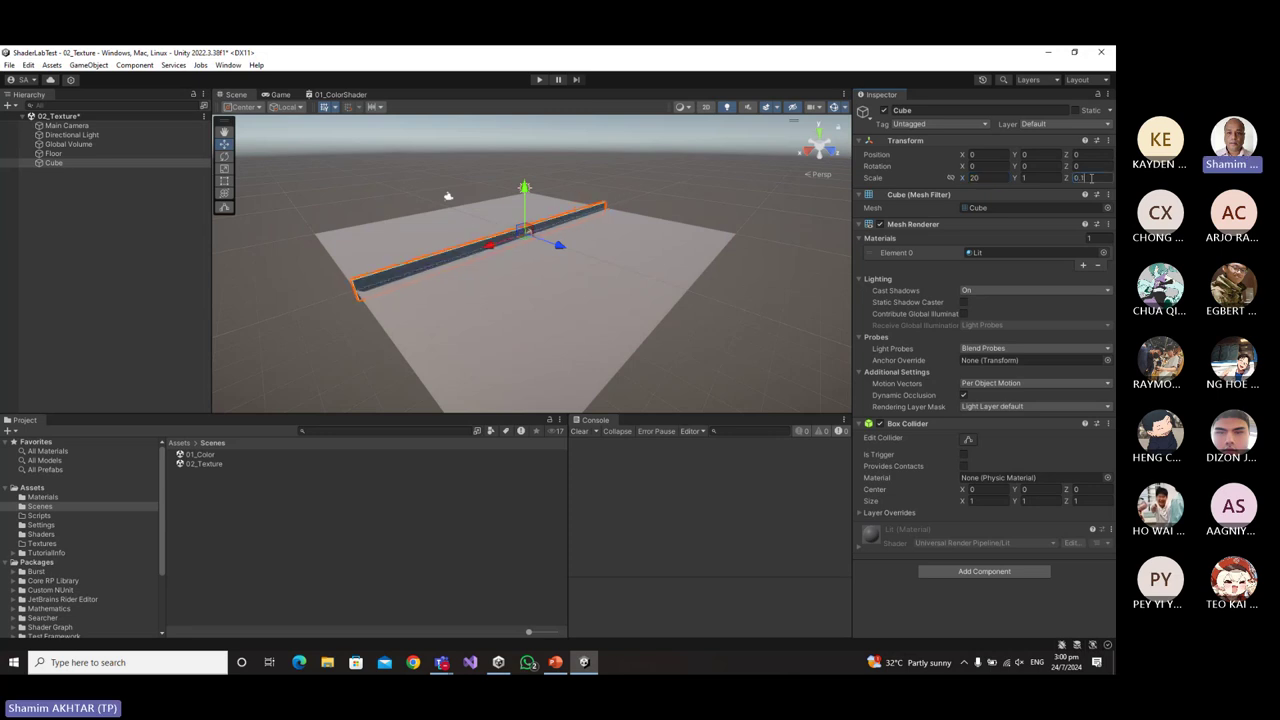
{"action": "left_click", "coordinate": [1036, 177]}
{"action": "type", "text": "3"}
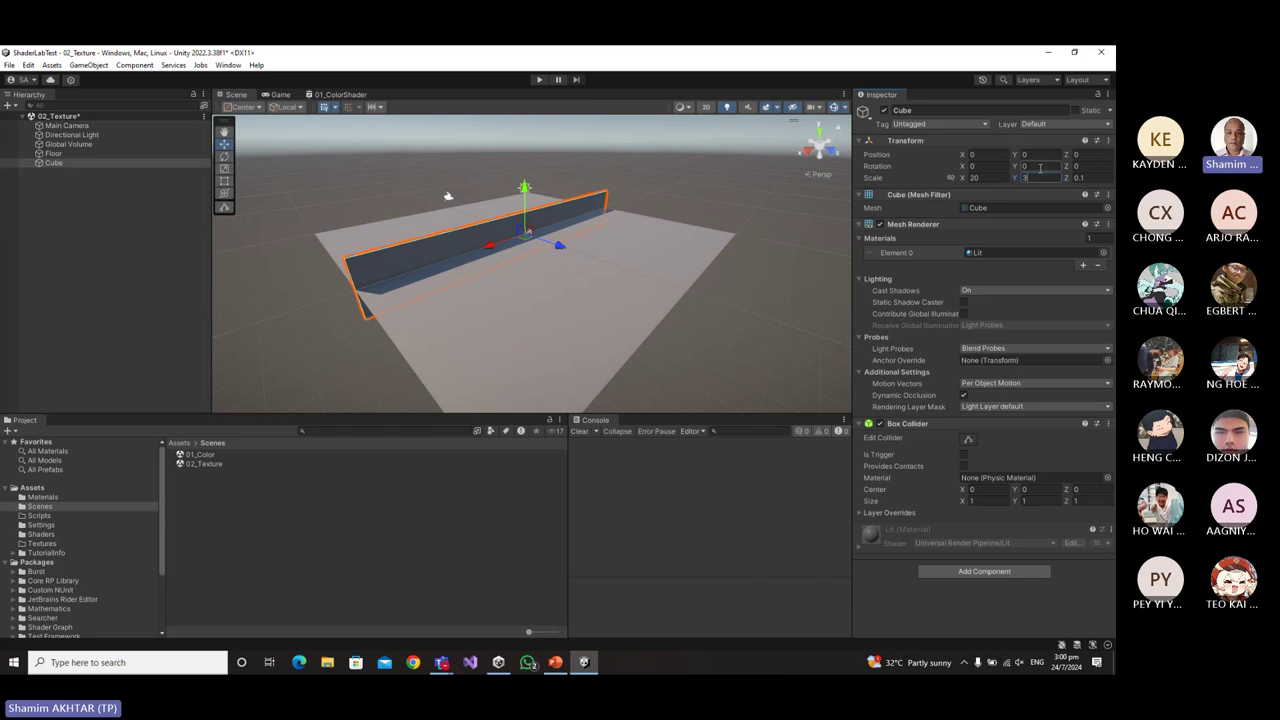
Position the wall at Y 1.5, Z -10 along the Floor's edge.
{"action": "left_click", "coordinate": [1040, 154]}
{"action": "type", "text": "1.5"}
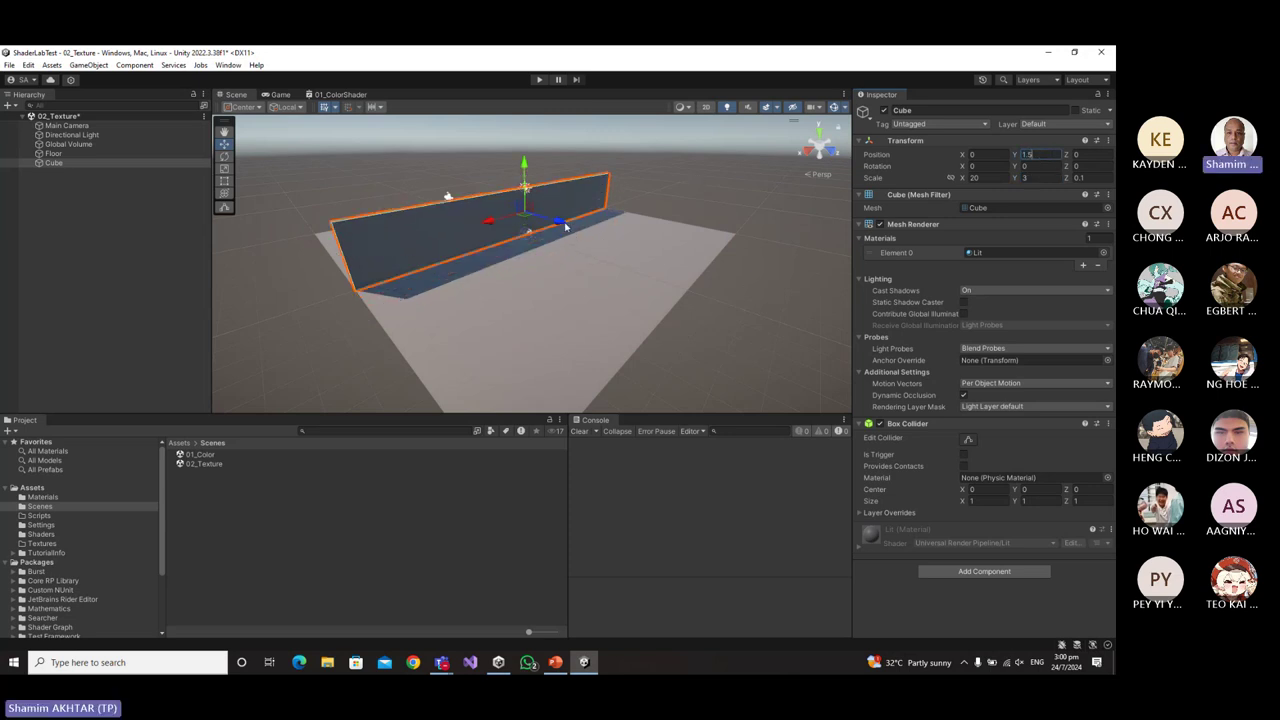
{"action": "left_click_drag", "start_coordinate": [558, 221], "coordinate": [480, 197]}
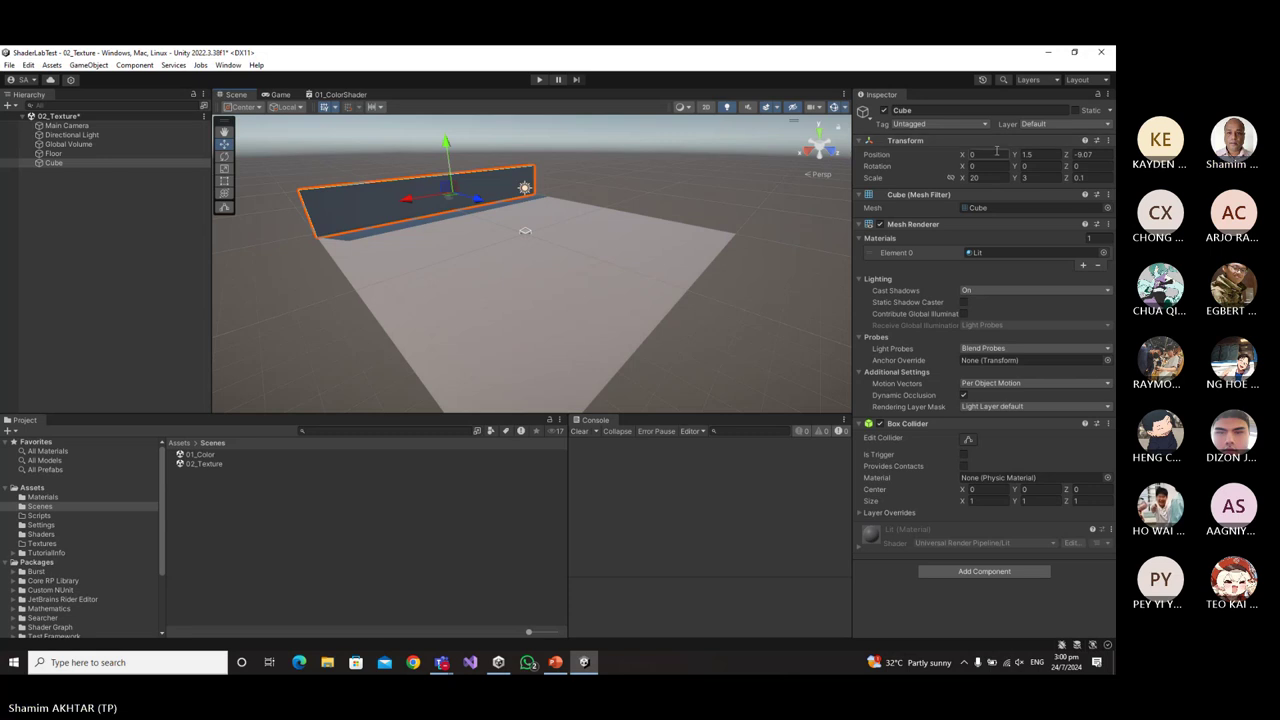
{"action": "left_click", "coordinate": [1105, 154]}
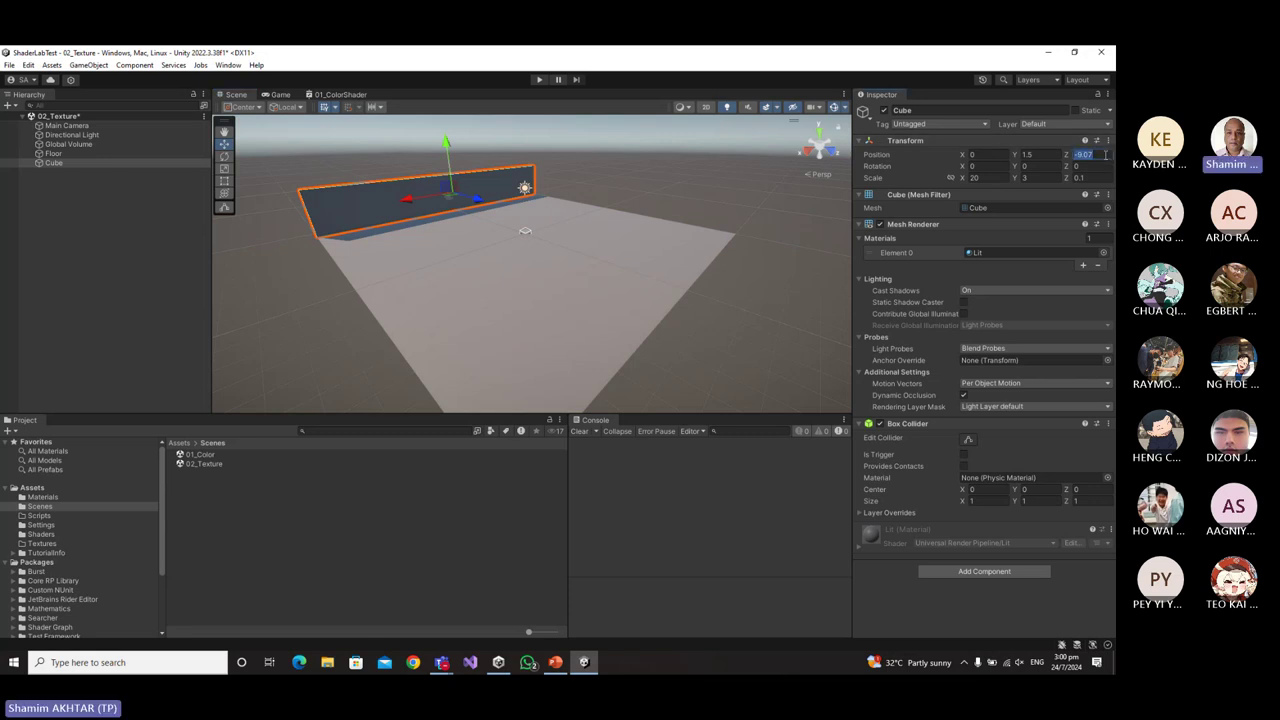
{"action": "type", "text": "-10"}
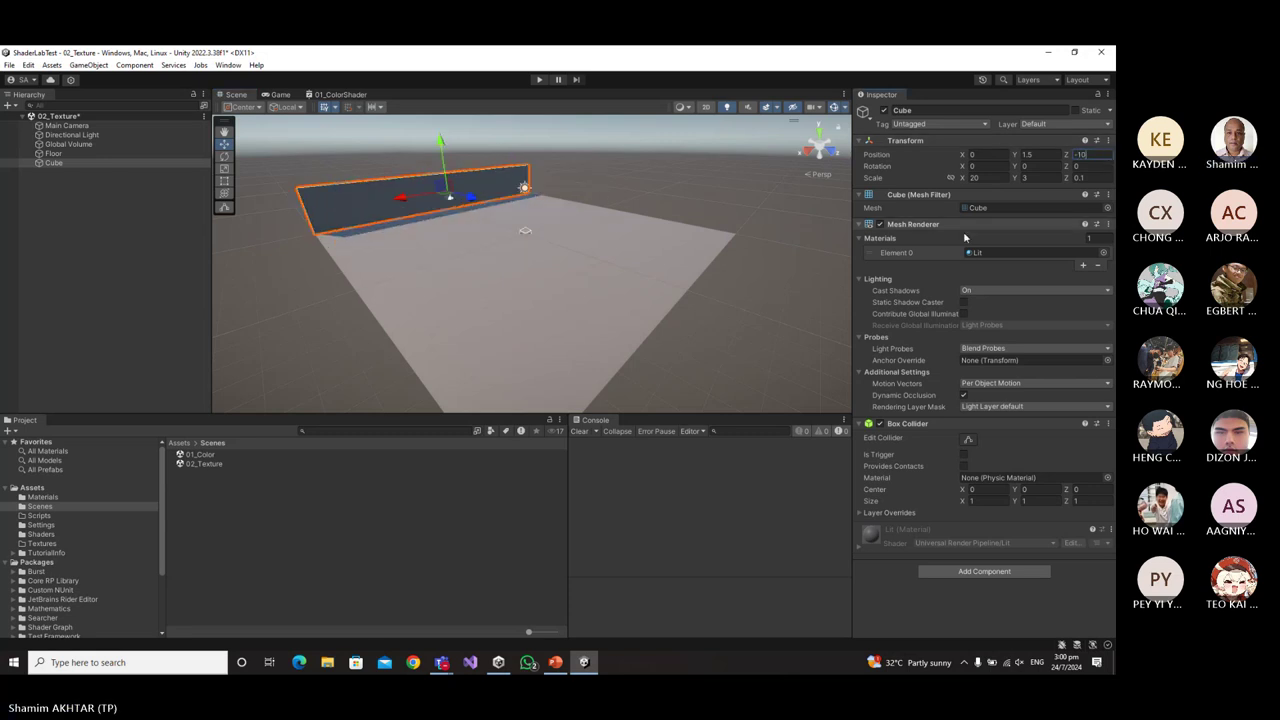
{"action": "middle_click_drag", "start_coordinate": [692, 334], "coordinate": [591, 337]}
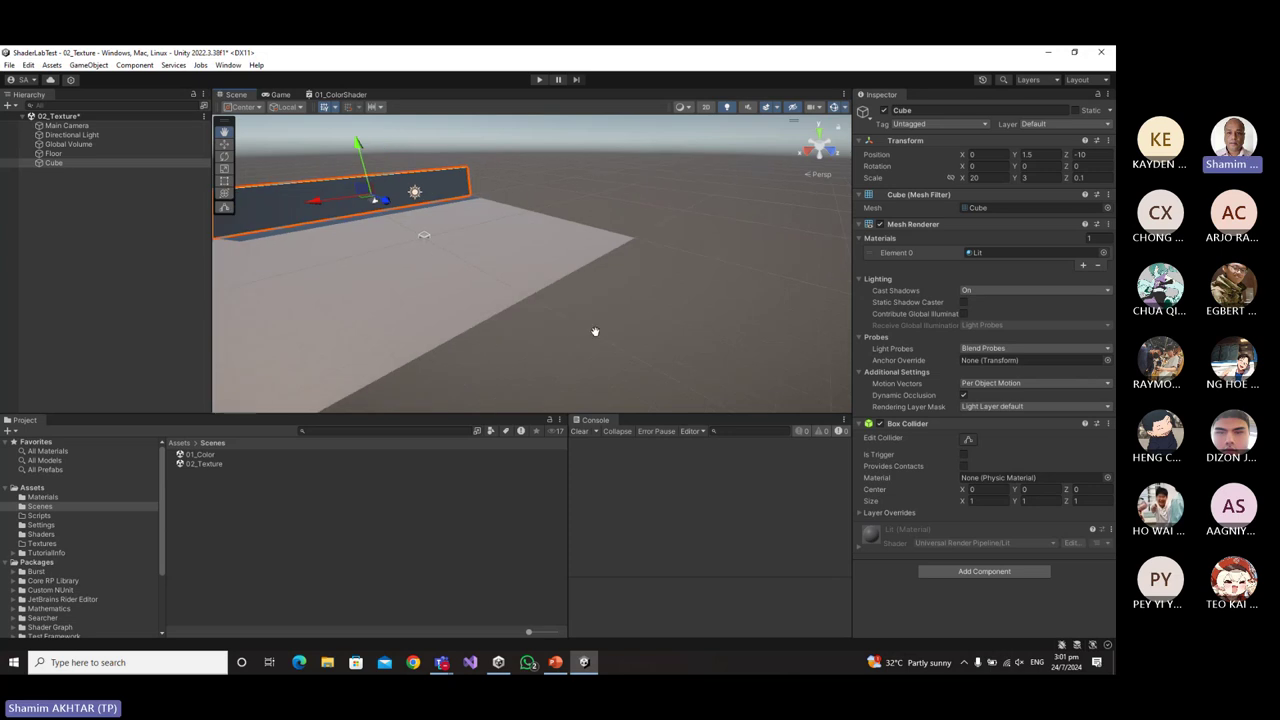
{"action": "middle_click_drag", "start_coordinate": [416, 287], "coordinate": [443, 304]}
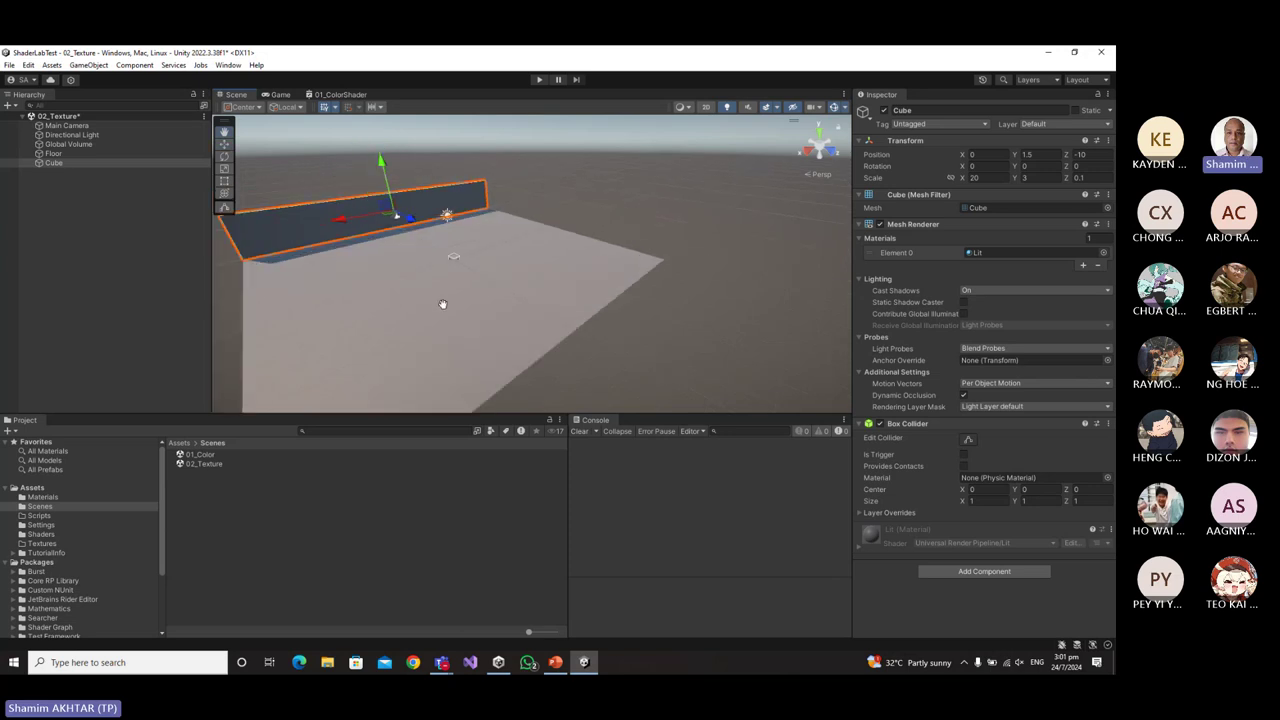
{"action": "left_click_drag", "start_coordinate": [443, 304], "coordinate": [650, 294], "text": "alt"}
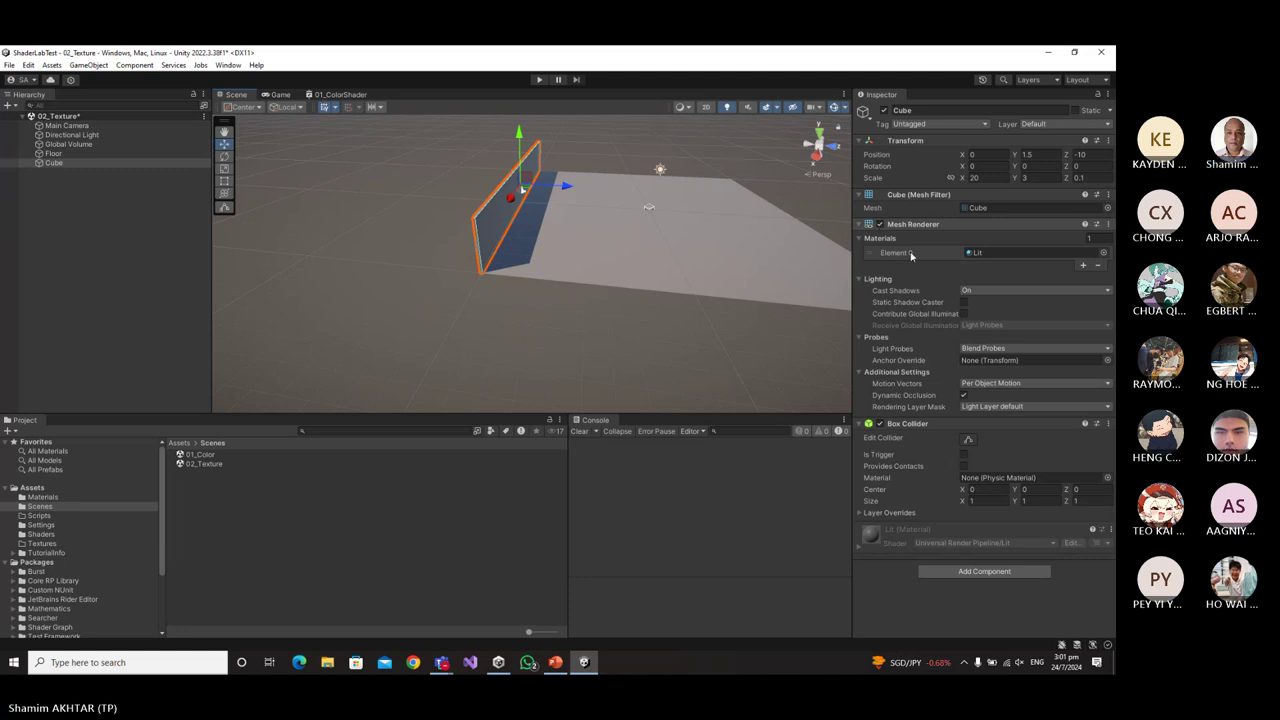
{"action": "middle_click_drag", "start_coordinate": [639, 355], "coordinate": [551, 369]}
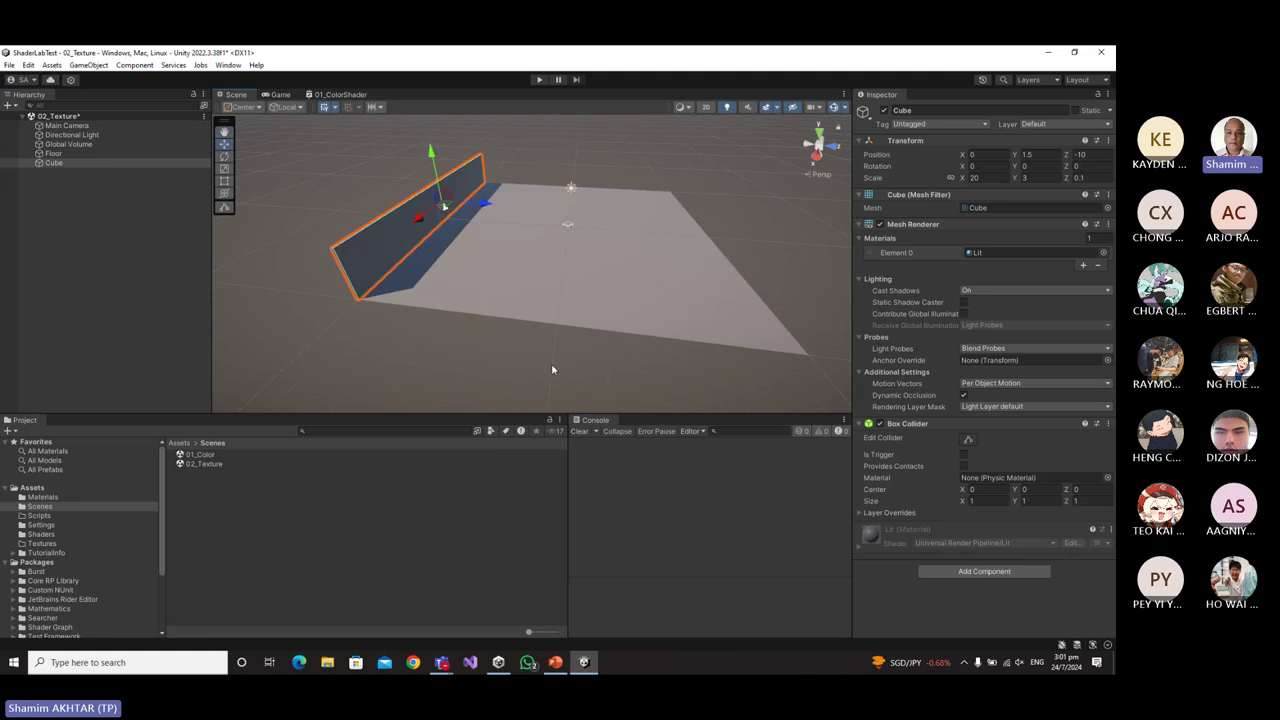
Rename the Cube to Wall1.
{"action": "left_click", "coordinate": [58, 165]}
{"action": "key", "text": "F2"}
{"action": "type", "text": "W"}
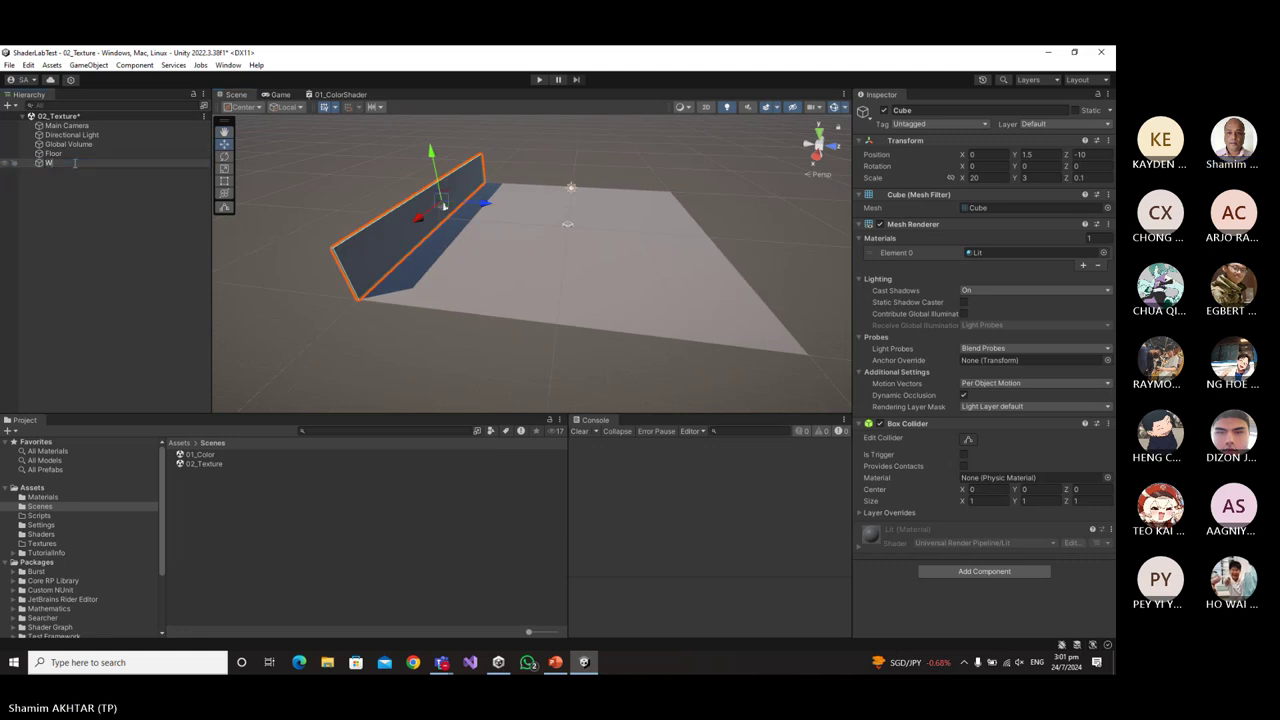
{"action": "type", "text": "all1"}
{"action": "key", "text": "Return"}
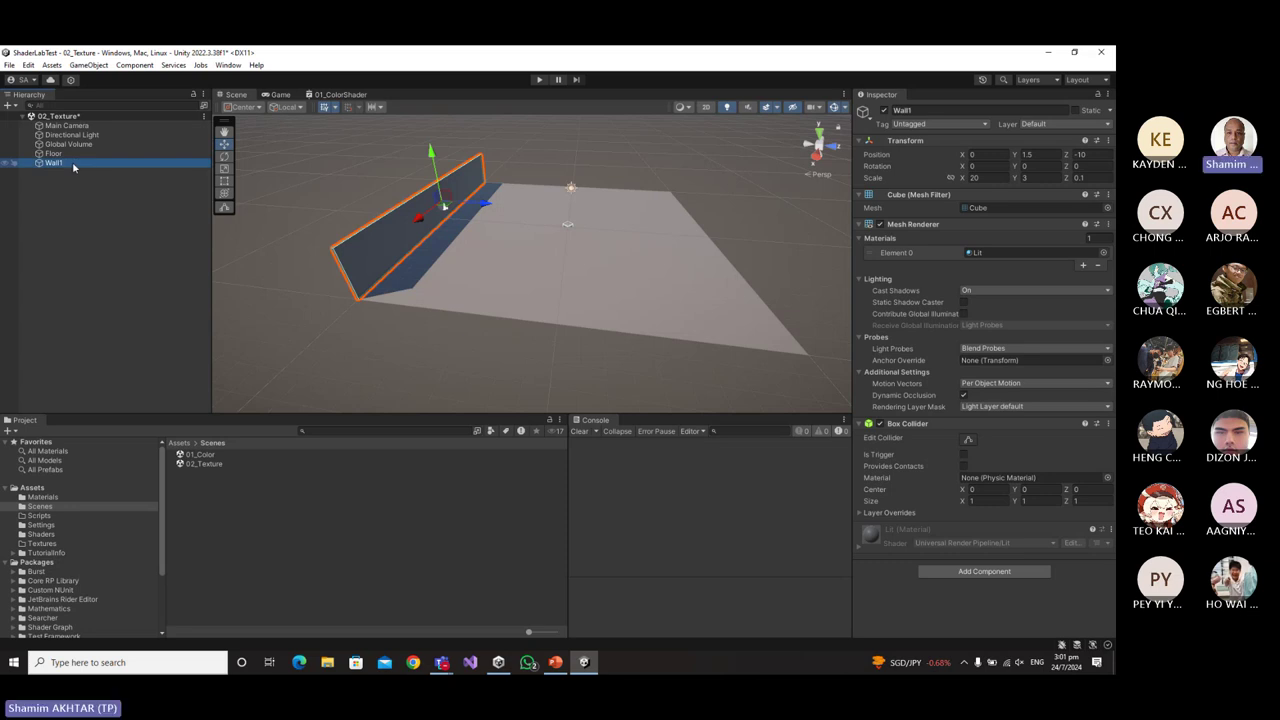
Duplicate Wall1 and name the copy Wall2.
{"action": "left_click", "coordinate": [72, 162]}
{"action": "key", "text": "ctrl+d"}
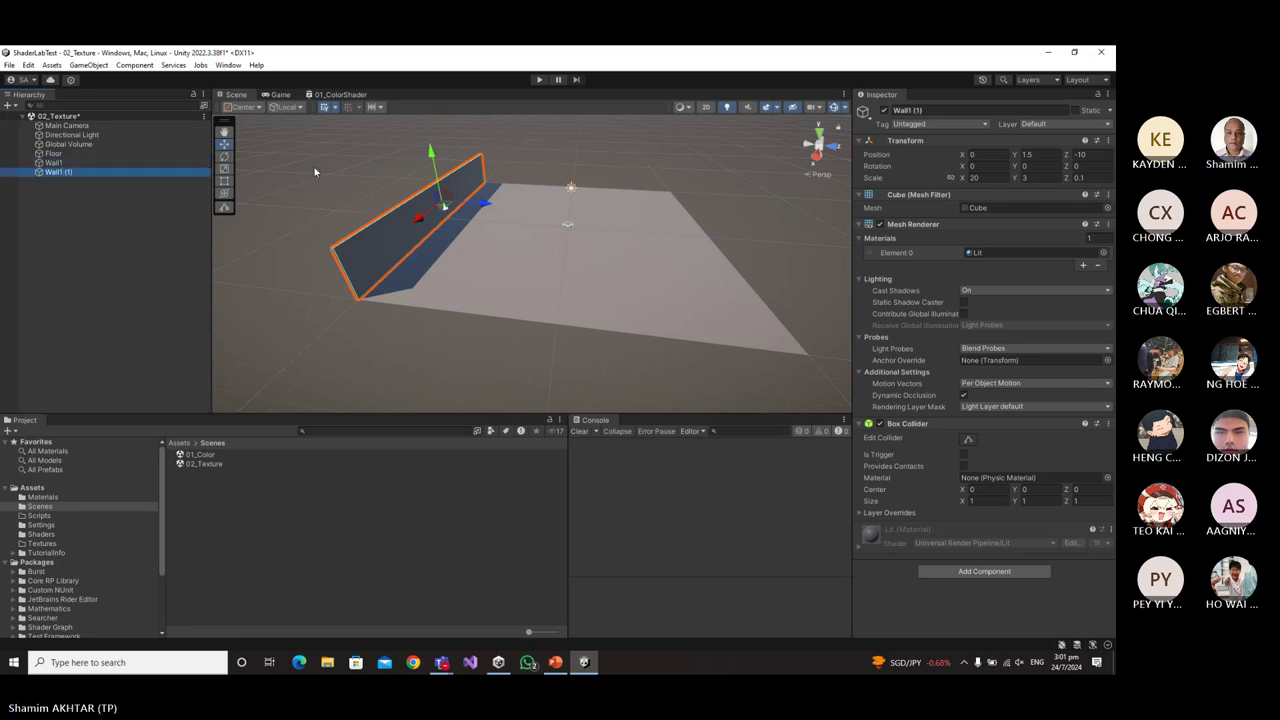
{"action": "left_click", "coordinate": [66, 175]}
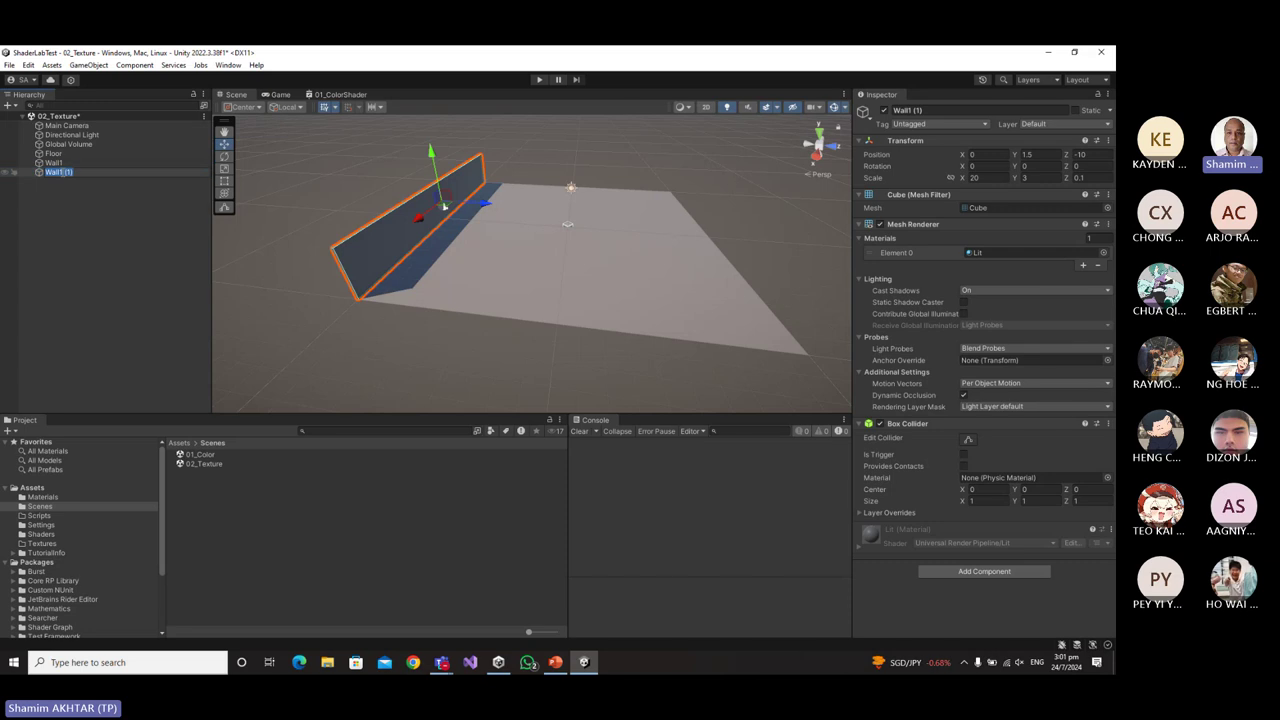
{"action": "type", "text": "Wall2"}
{"action": "key", "text": "Return"}
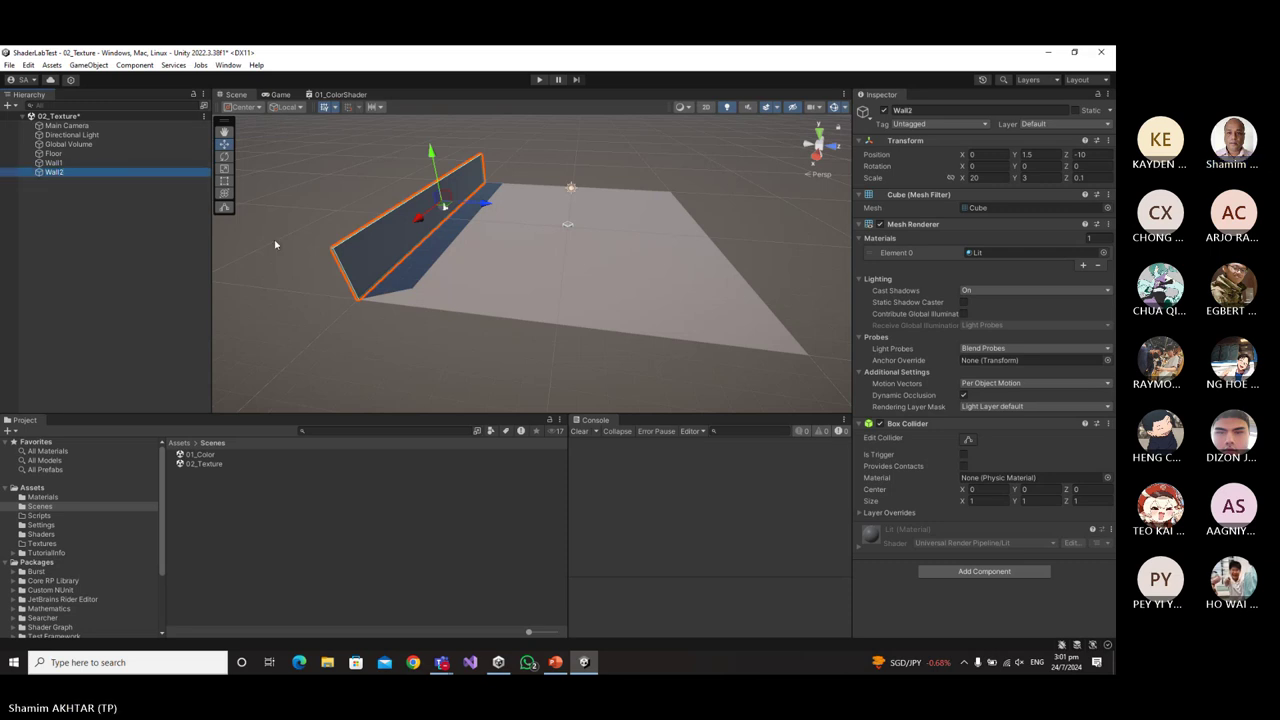
Move Wall2 into the middle of the floor and set its X scale to 10.
{"action": "left_click_drag", "start_coordinate": [482, 205], "coordinate": [654, 213]}
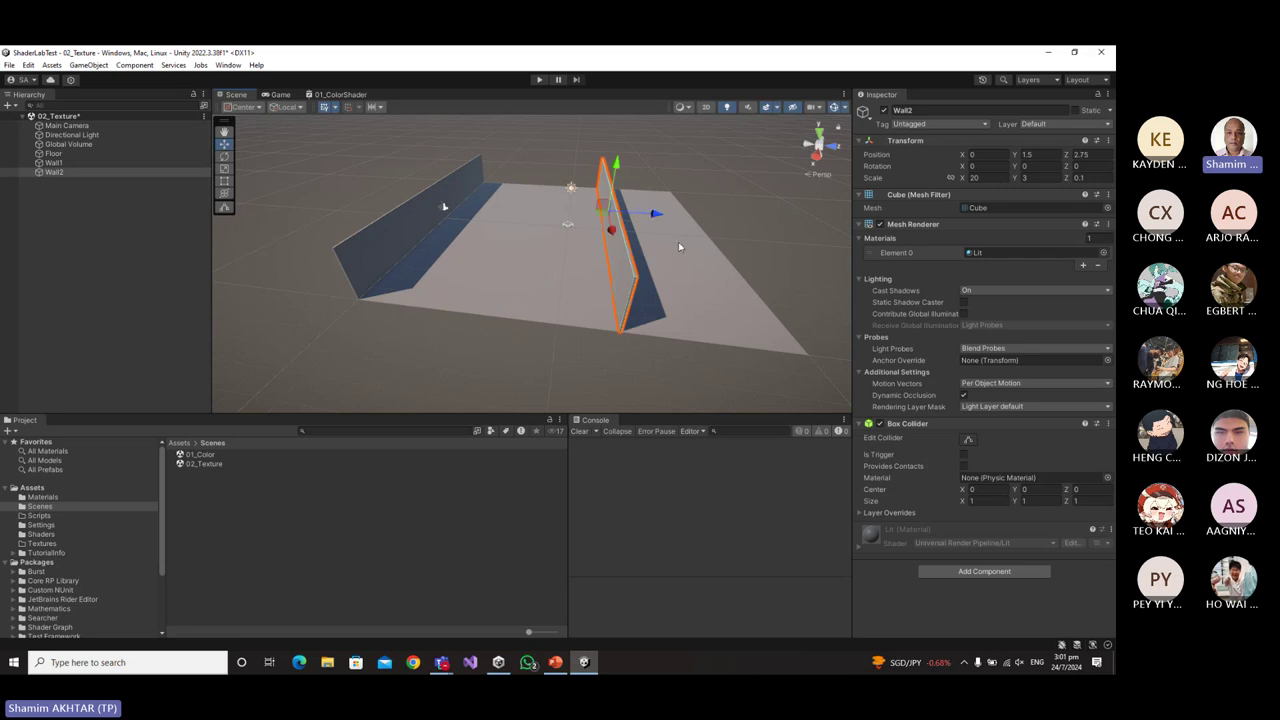
{"action": "left_click", "coordinate": [1005, 178]}
{"action": "type", "text": "10"}
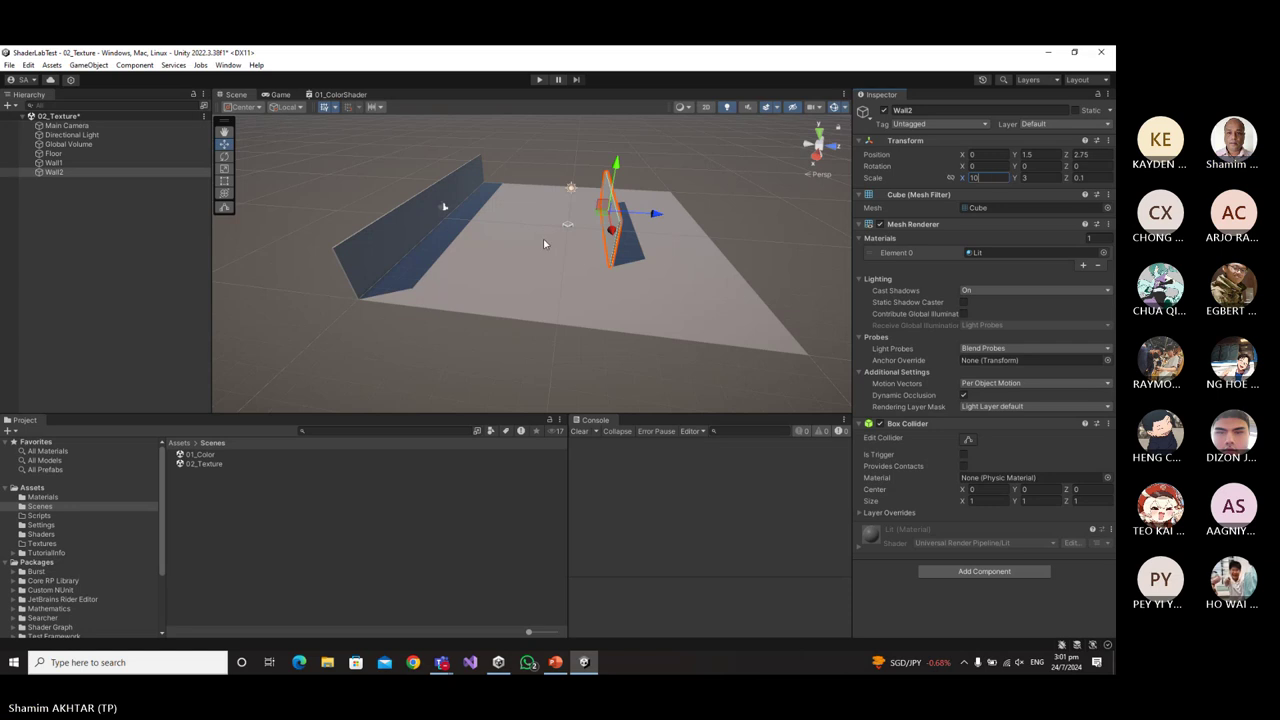
{"action": "left_click_drag", "start_coordinate": [611, 229], "coordinate": [464, 255]}
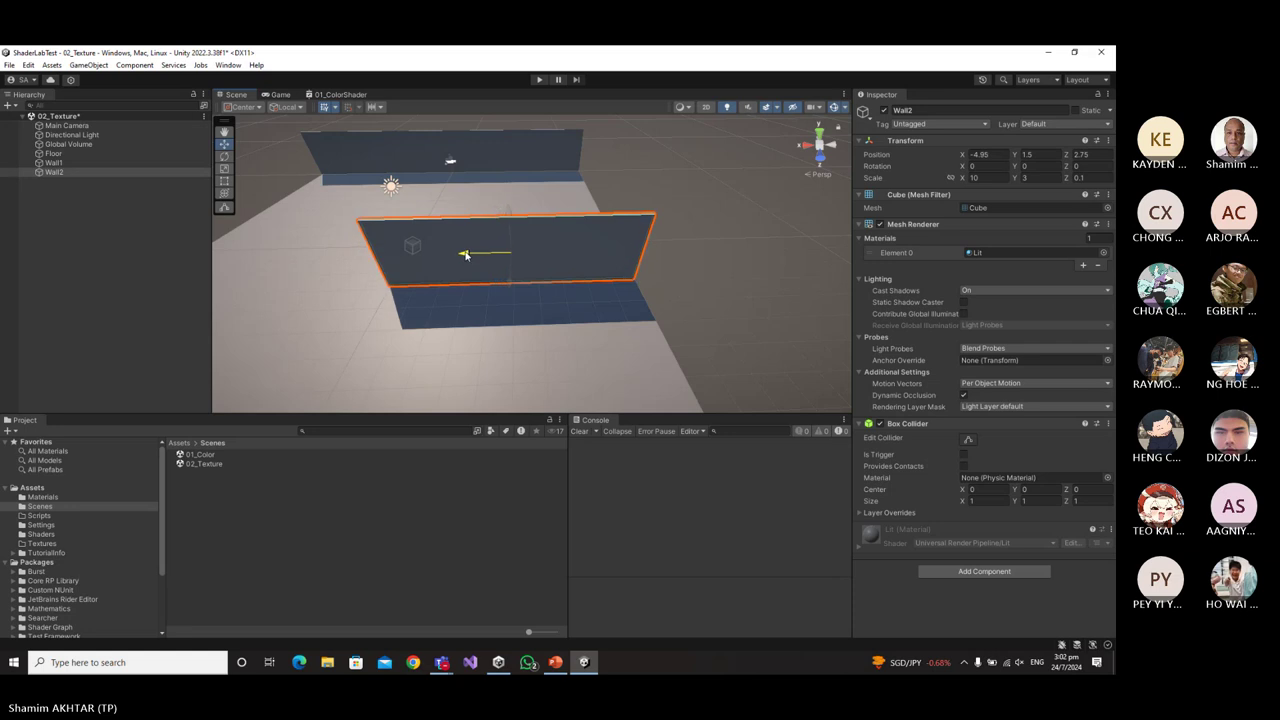
{"action": "left_click_drag", "start_coordinate": [443, 354], "coordinate": [471, 345], "text": "alt"}
{"action": "left_click", "coordinate": [413, 226]}
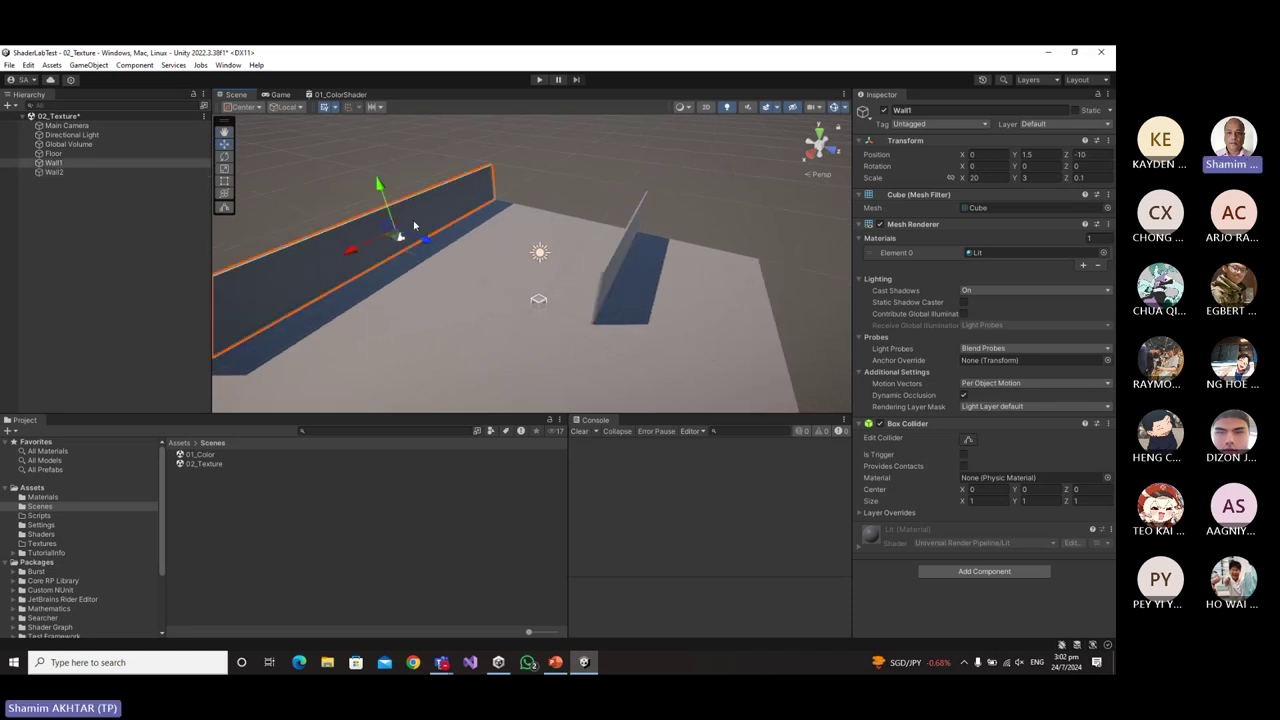
Duplicate Wall1 and name the copy Wall3.
{"action": "key", "text": "ctrl+d"}
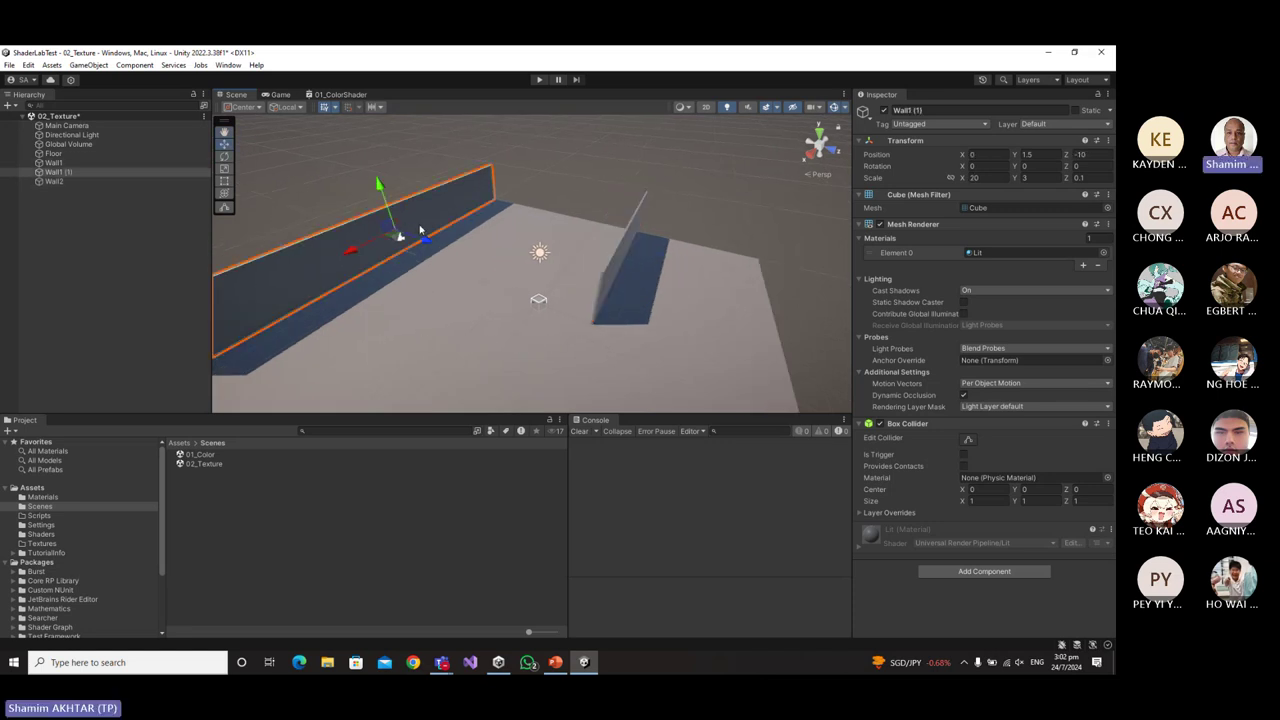
{"action": "left_click", "coordinate": [59, 174]}
{"action": "left_click", "coordinate": [60, 175]}
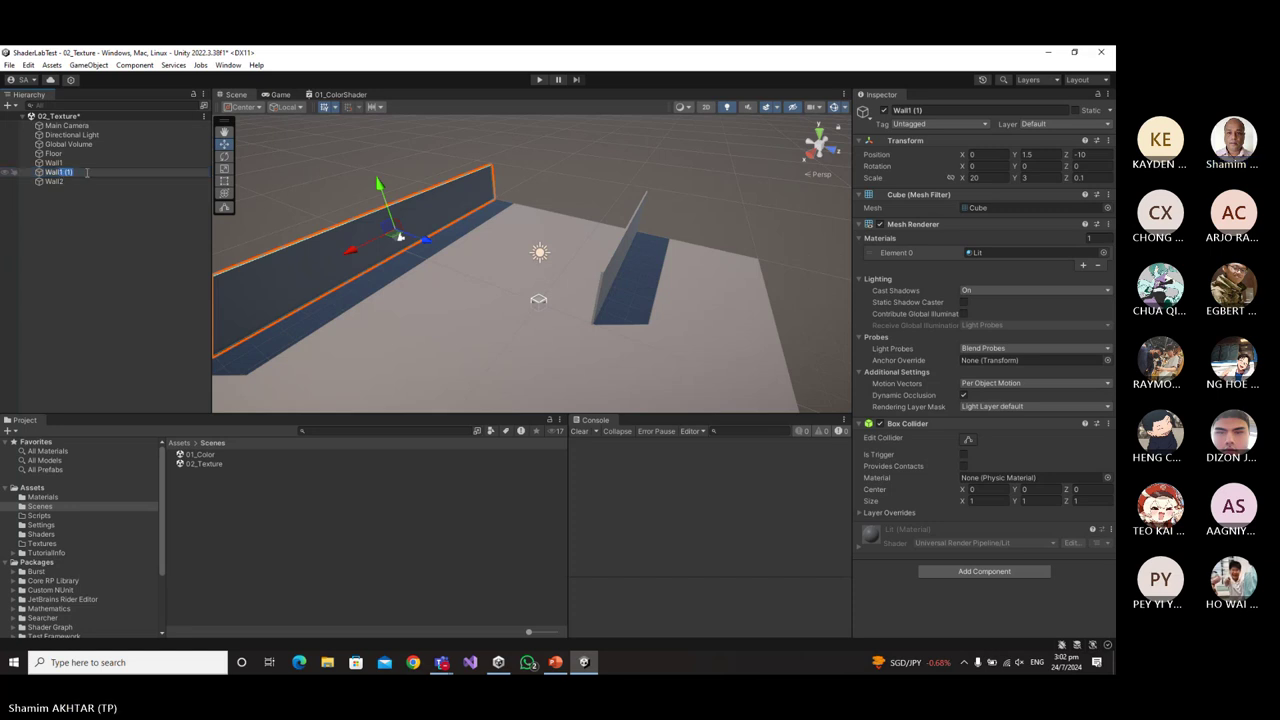
{"action": "type", "text": "Wall3"}
{"action": "key", "text": "Return"}
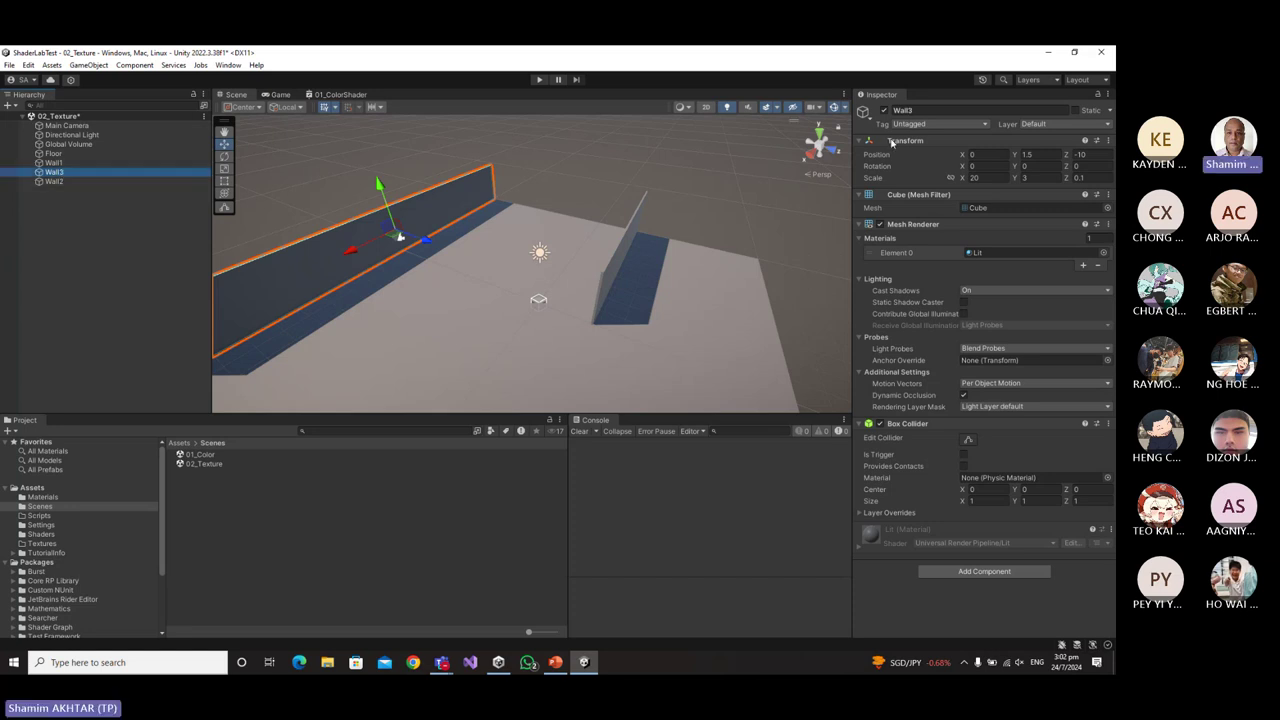
Rotate Wall3 90° on Y and set its X position to -10.
{"action": "left_click", "coordinate": [1040, 165]}
{"action": "type", "text": "90"}
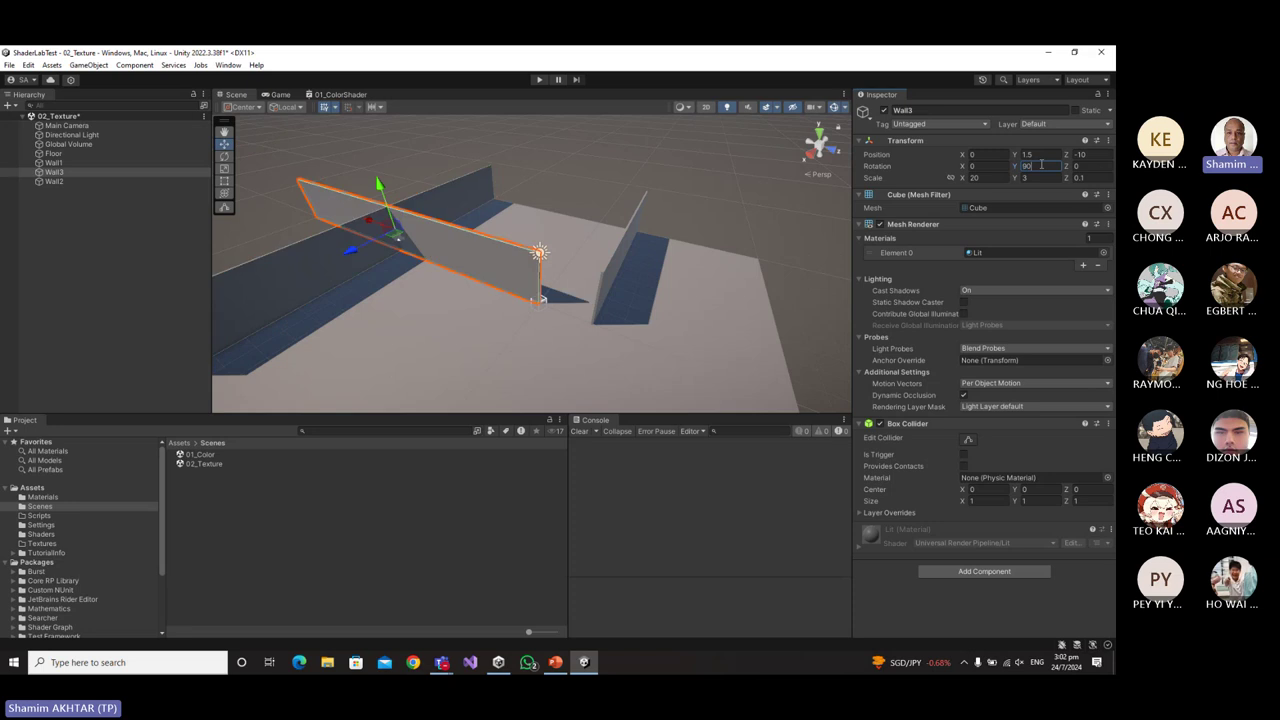
{"action": "left_click_drag", "start_coordinate": [351, 259], "coordinate": [481, 232]}
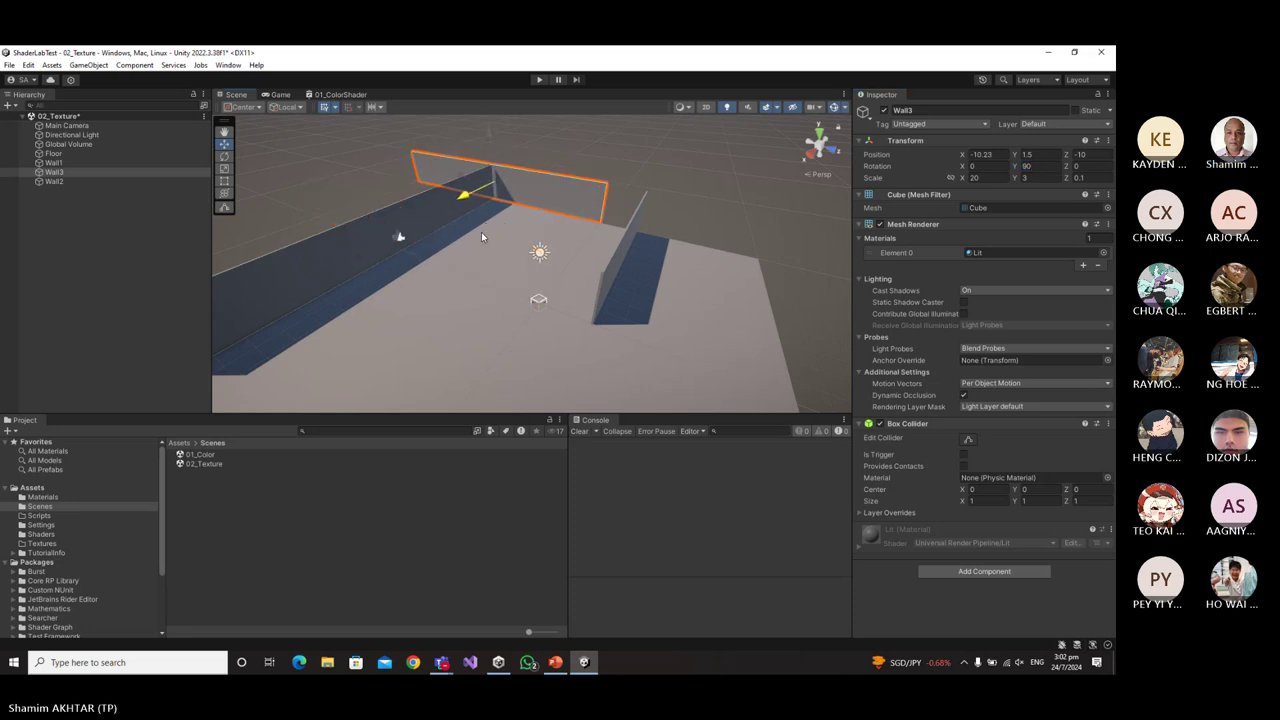
{"action": "left_click", "coordinate": [999, 154]}
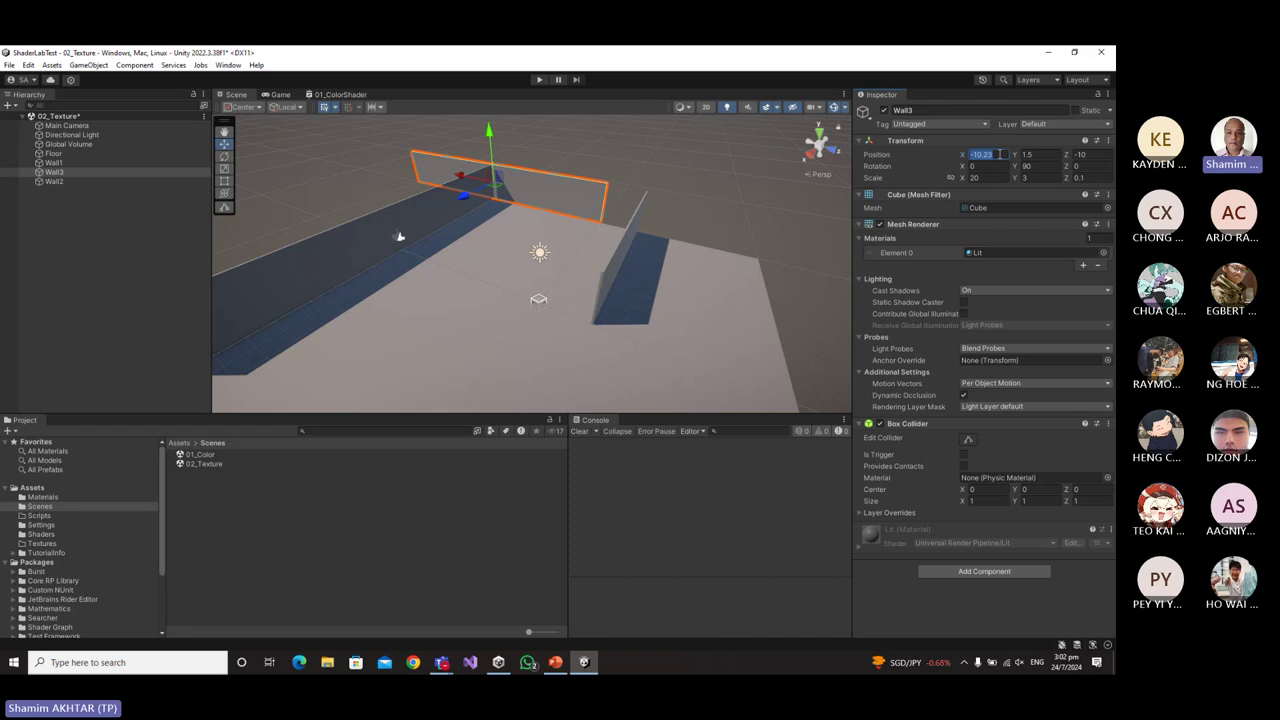
{"action": "type", "text": "-10"}
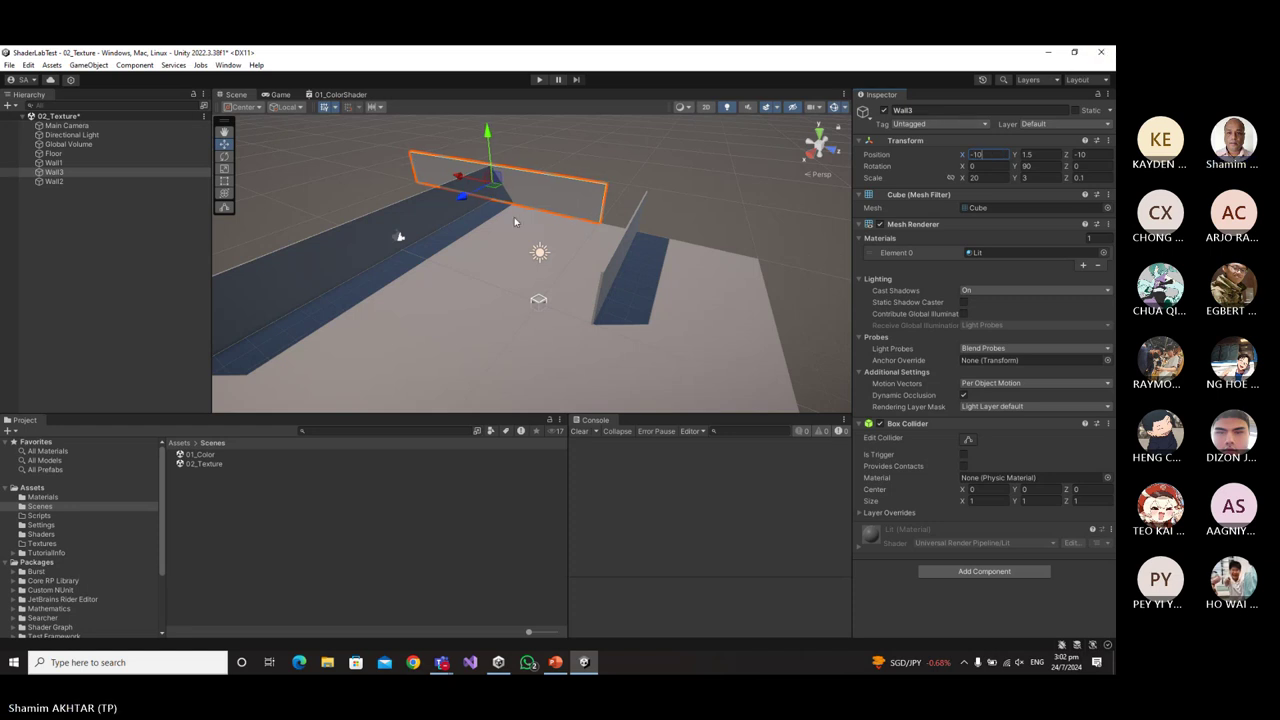
Set Wall3's Z position to 0 along the floor's side edge.
{"action": "left_click_drag", "start_coordinate": [463, 178], "coordinate": [562, 215]}
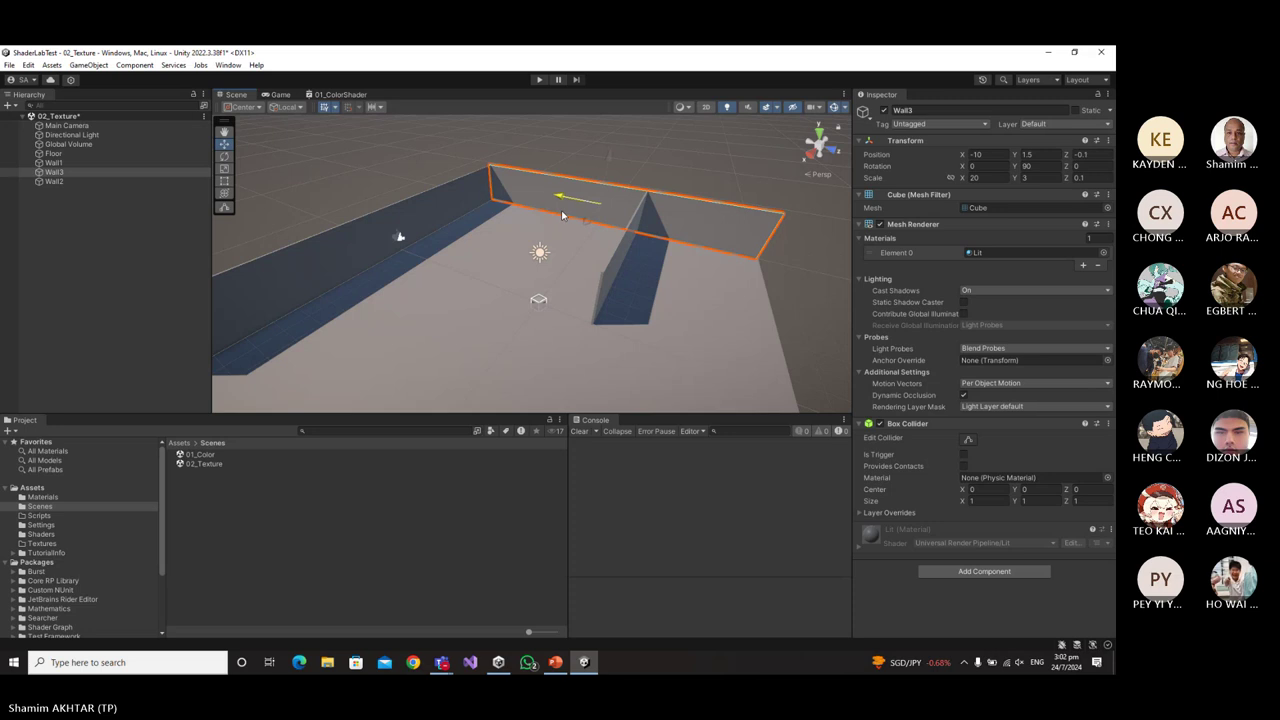
{"action": "left_click_drag", "start_coordinate": [561, 210], "coordinate": [563, 210]}
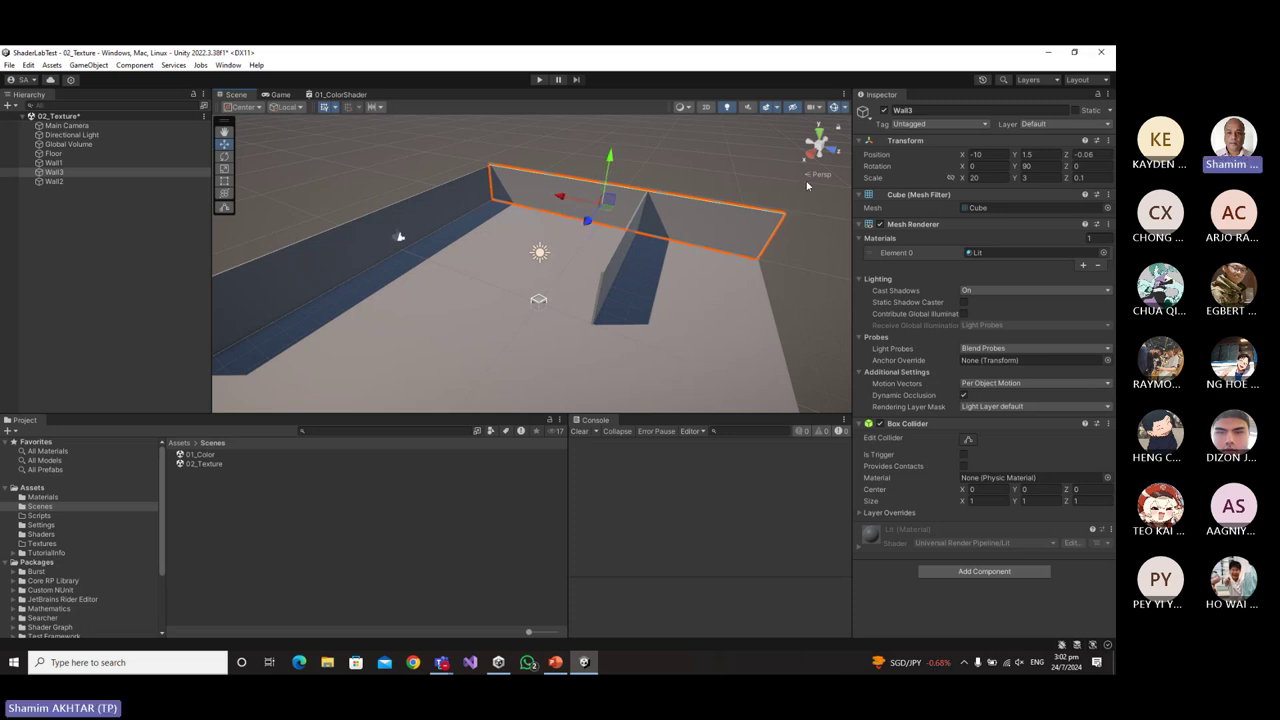
{"action": "left_click", "coordinate": [1104, 154]}
{"action": "type", "text": "0"}
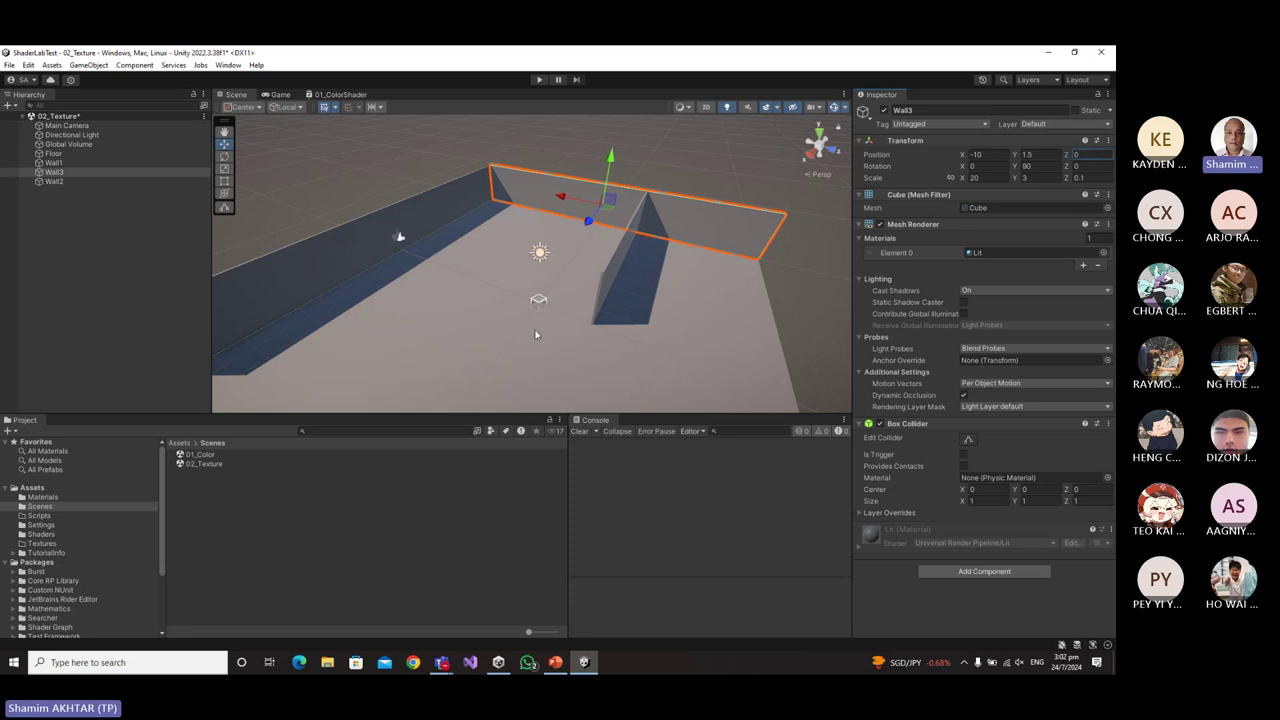
{"action": "right_click_drag", "start_coordinate": [540, 335], "coordinate": [618, 270]}
{"action": "right_click_drag", "start_coordinate": [640, 317], "coordinate": [592, 340]}
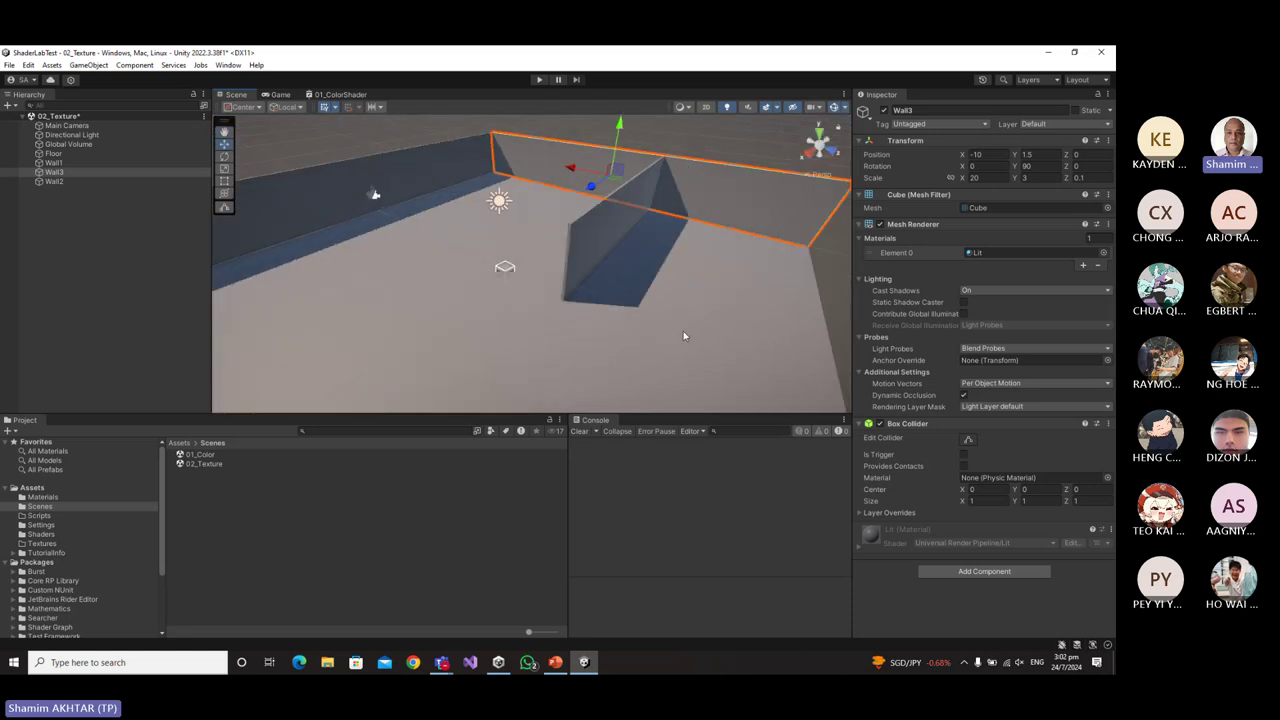
{"action": "middle_click_drag", "start_coordinate": [670, 316], "coordinate": [653, 341]}
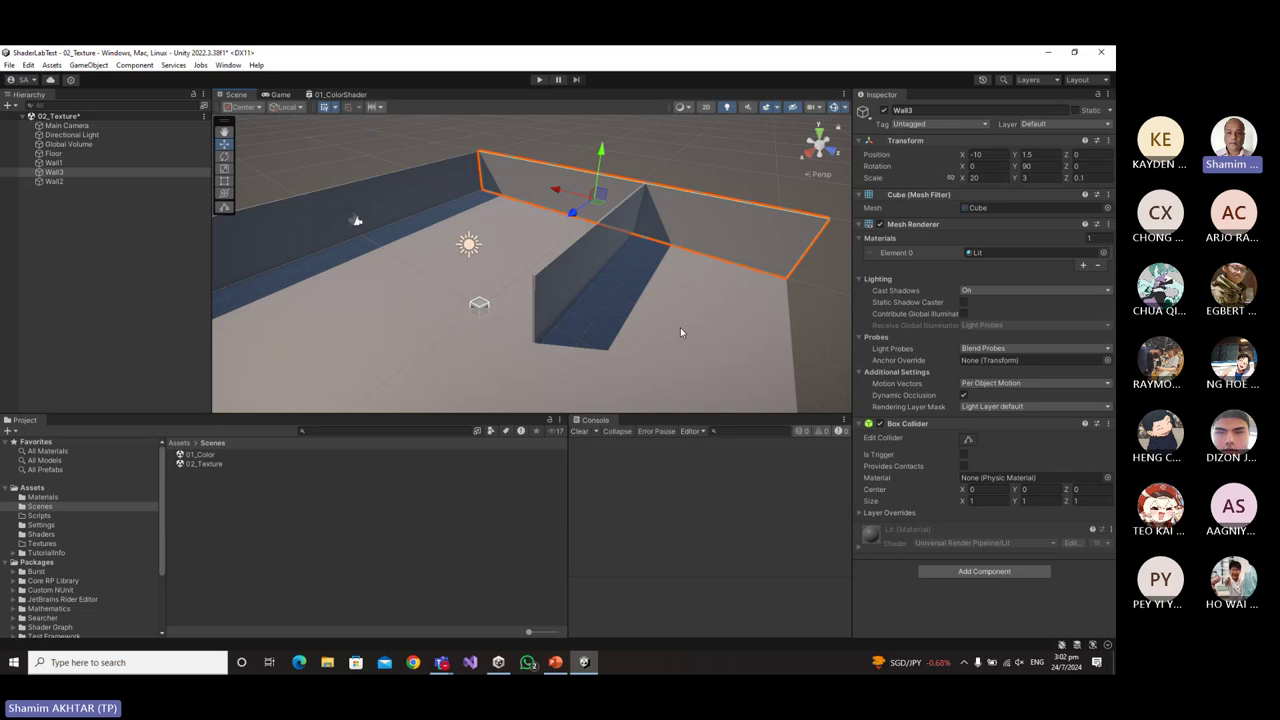
Set Wall2's position to Z 3 and X 0.
{"action": "left_click", "coordinate": [548, 304]}
{"action": "left_click_drag", "start_coordinate": [614, 271], "coordinate": [555, 321]}
{"action": "right_click_drag", "start_coordinate": [670, 321], "coordinate": [523, 286]}
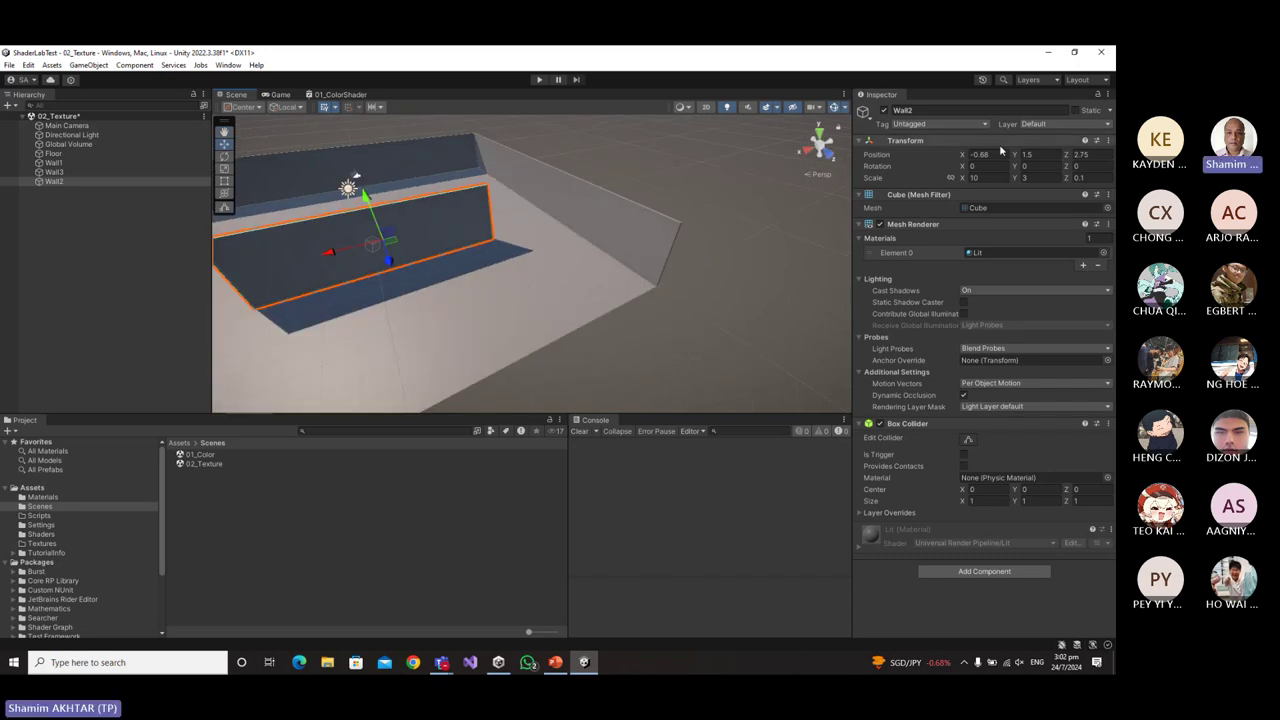
{"action": "left_click", "coordinate": [1100, 153]}
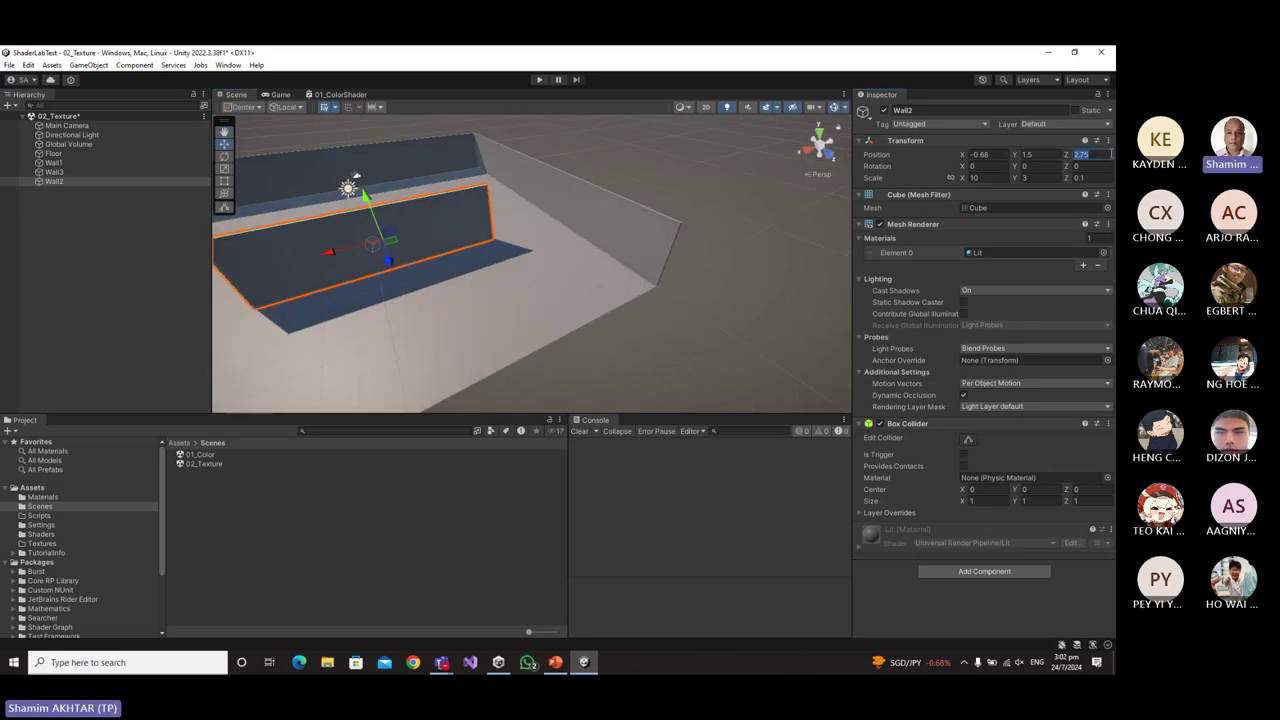
{"action": "type", "text": "3"}
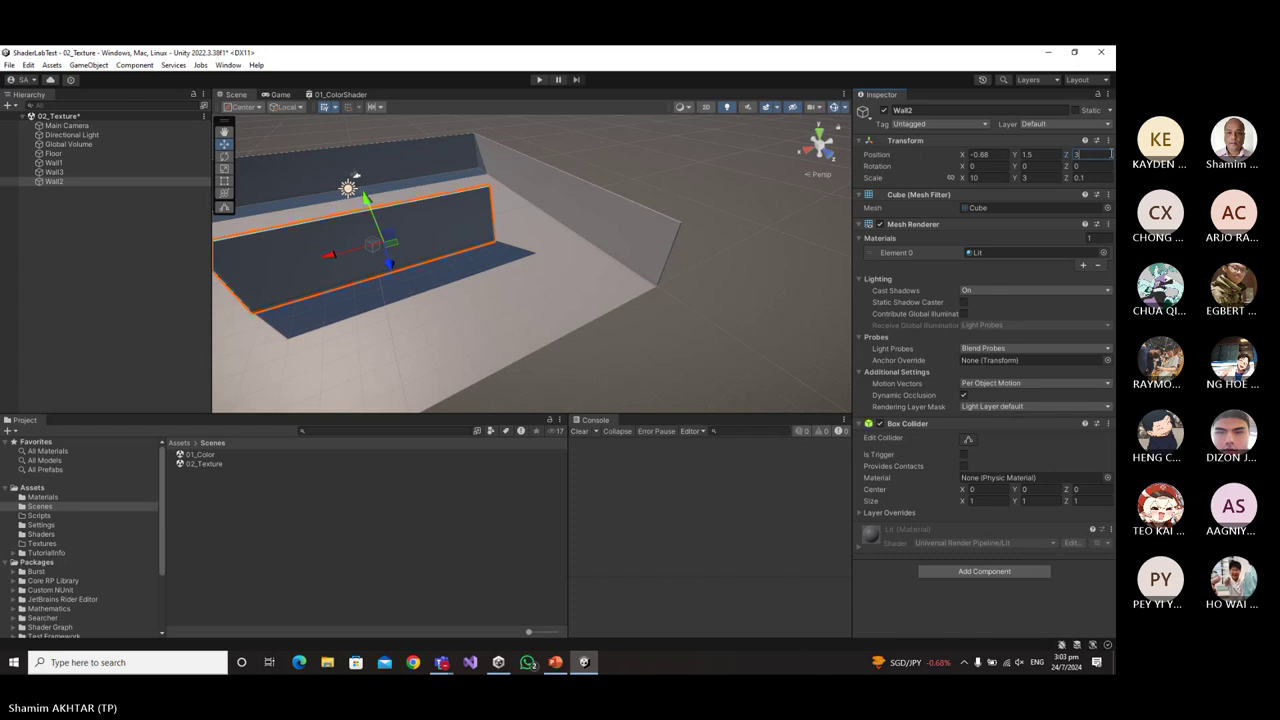
{"action": "left_click", "coordinate": [1003, 154]}
{"action": "type", "text": "0"}
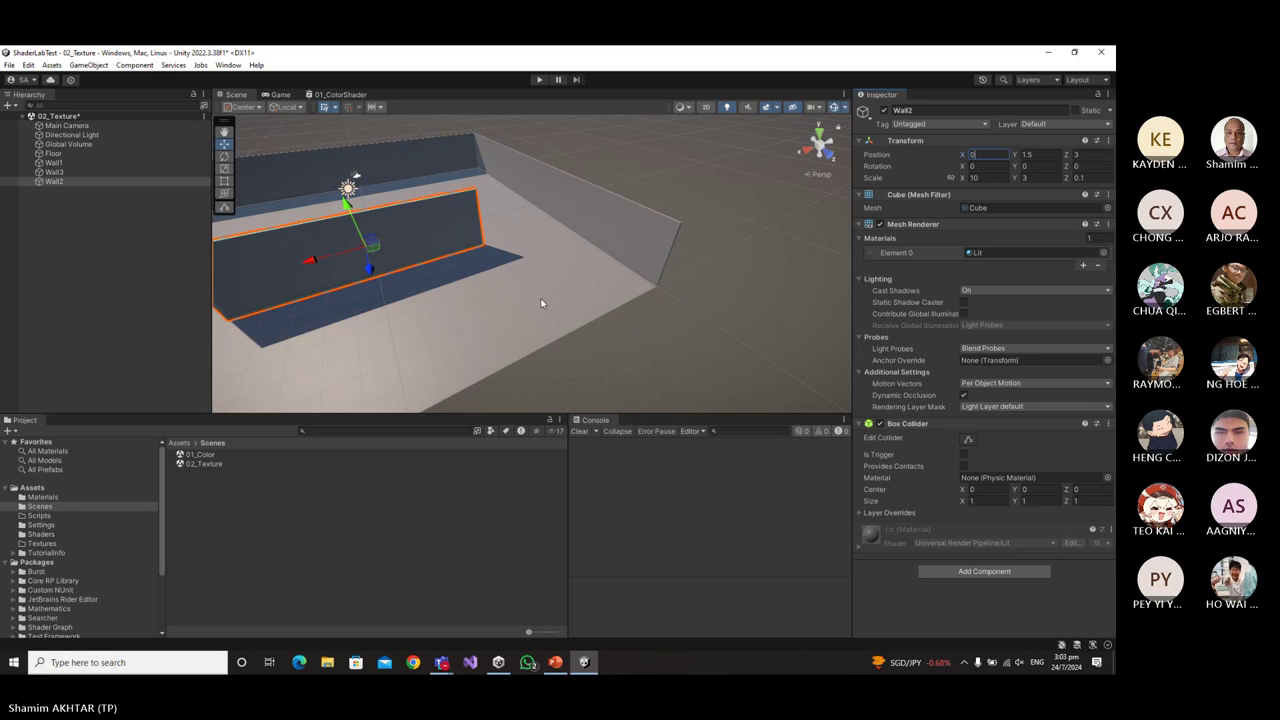
Frame Wall2 in the Scene view and orbit around it.
{"action": "left_click_drag", "start_coordinate": [541, 303], "coordinate": [388, 298], "text": "alt"}
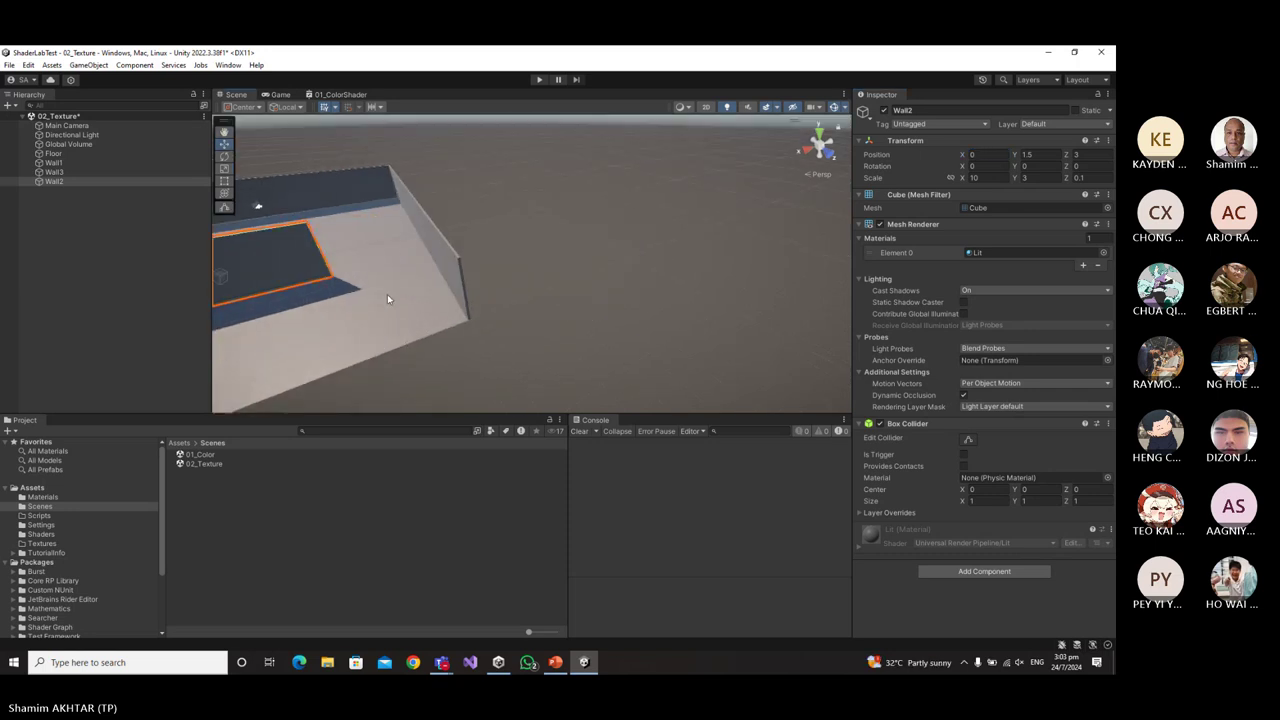
{"action": "key", "text": "f"}
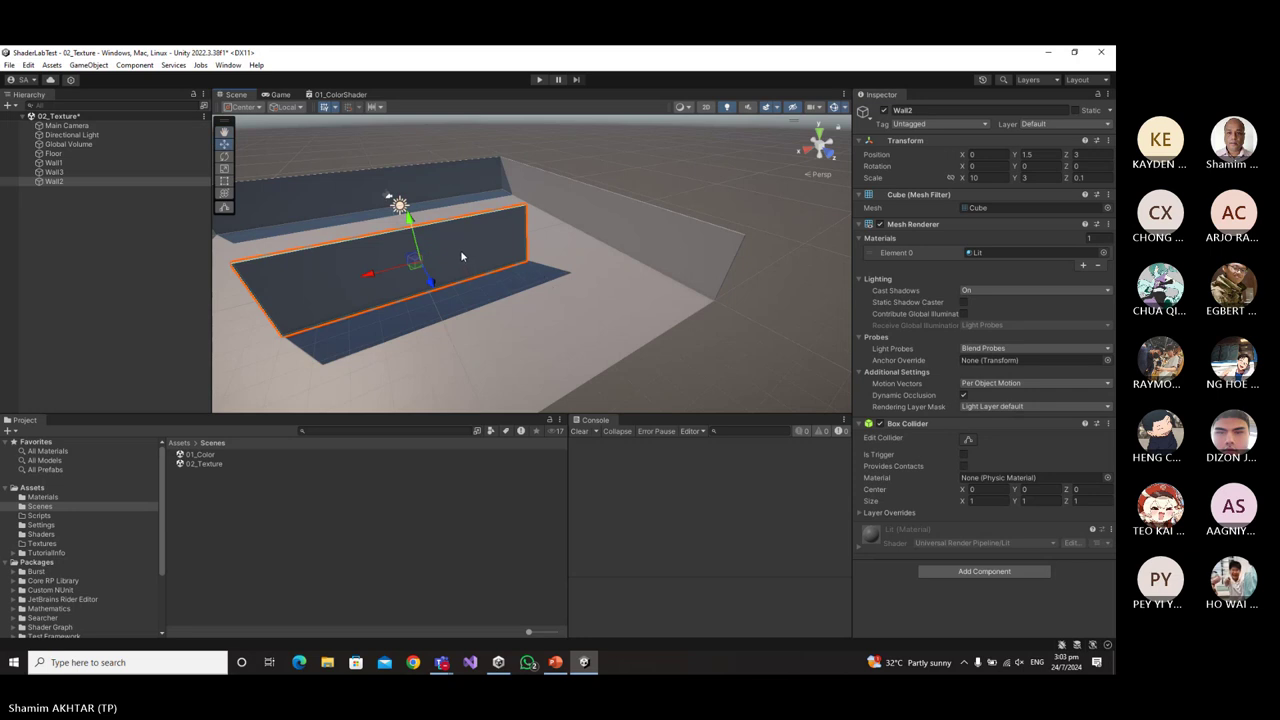
{"action": "left_click", "coordinate": [466, 250]}
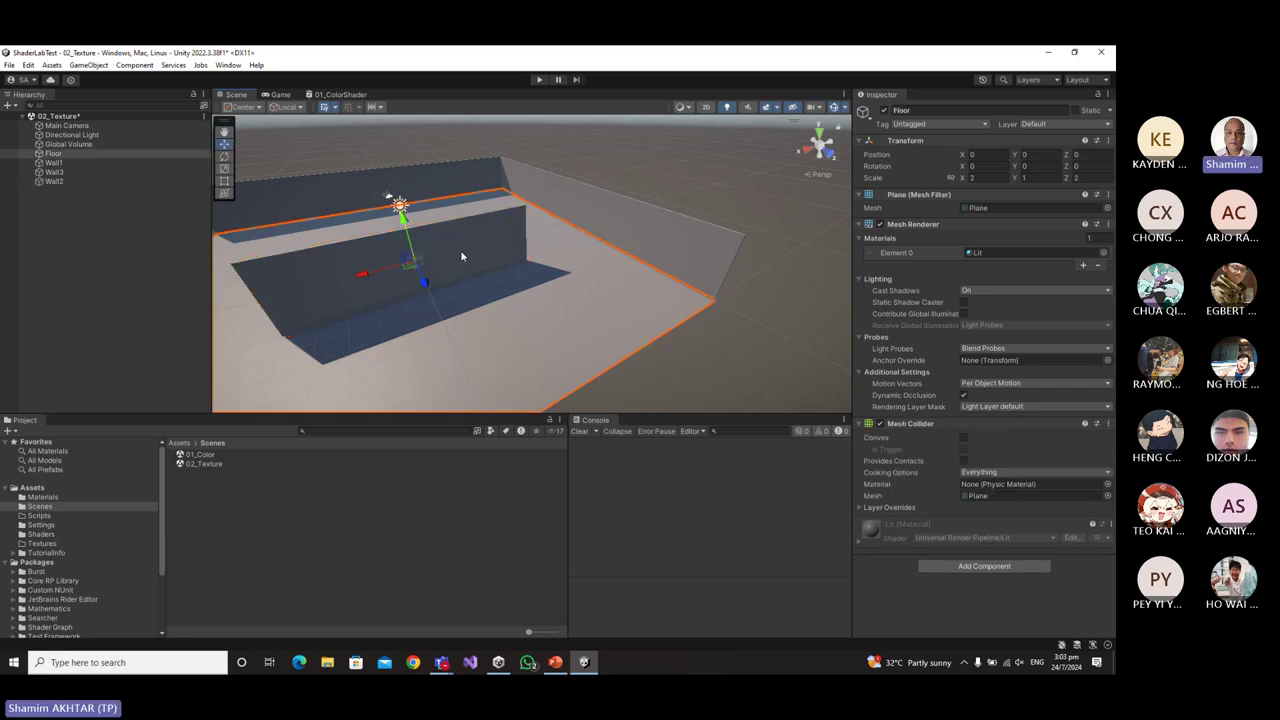
{"action": "left_click", "coordinate": [468, 245]}
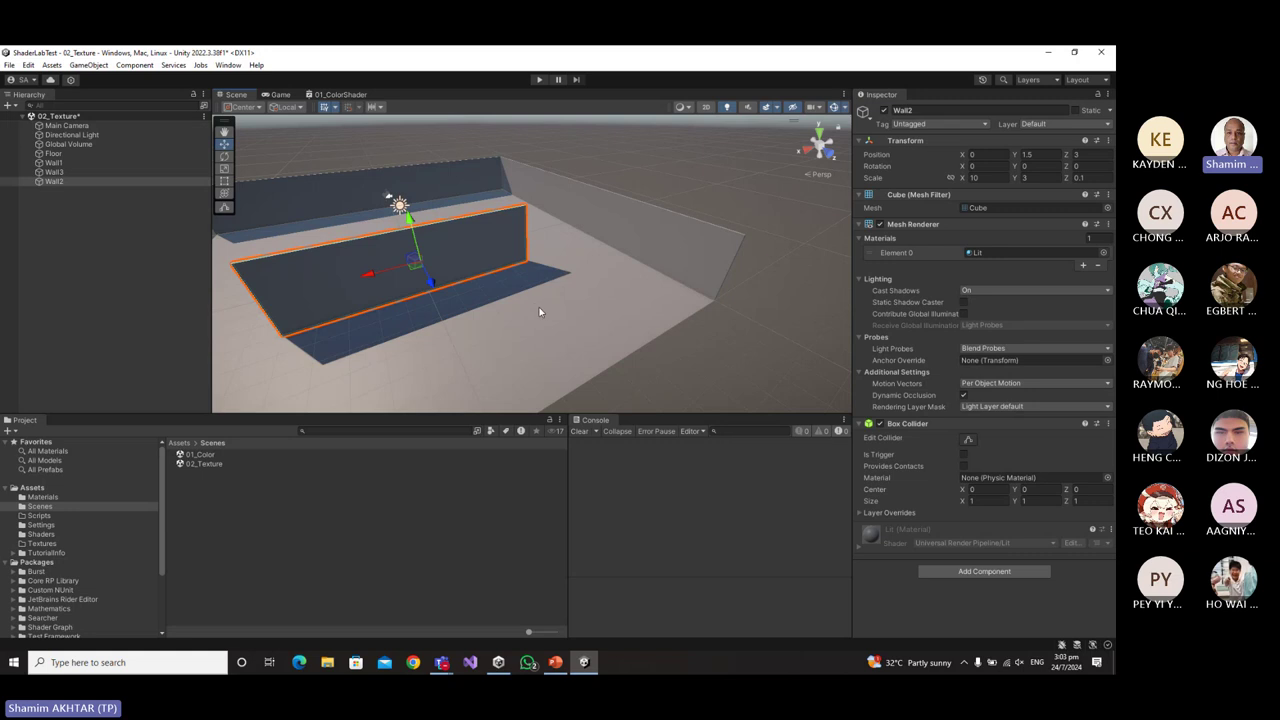
{"action": "middle_click_drag", "start_coordinate": [539, 307], "coordinate": [597, 357]}
{"action": "left_click_drag", "start_coordinate": [597, 357], "coordinate": [658, 338], "text": "alt"}
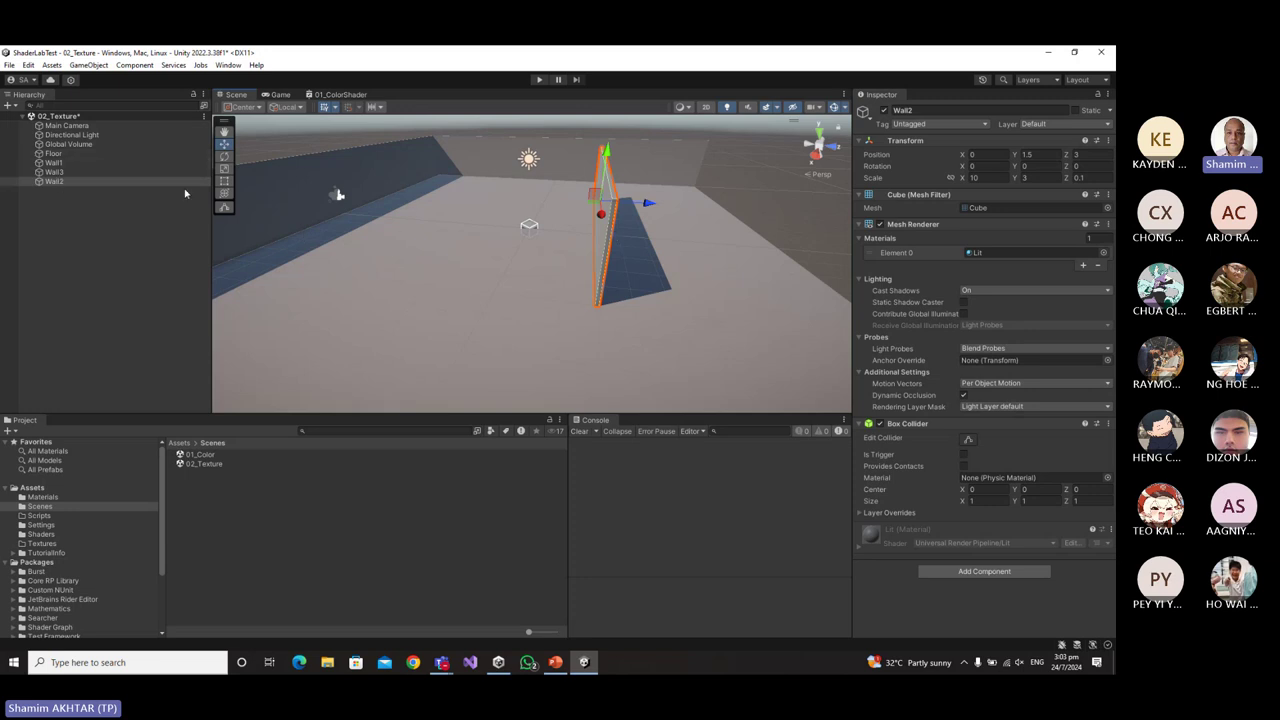
Duplicate Wall3, move the copy inside the room, and shrink its X scale to 3.
{"action": "left_click", "coordinate": [546, 156]}
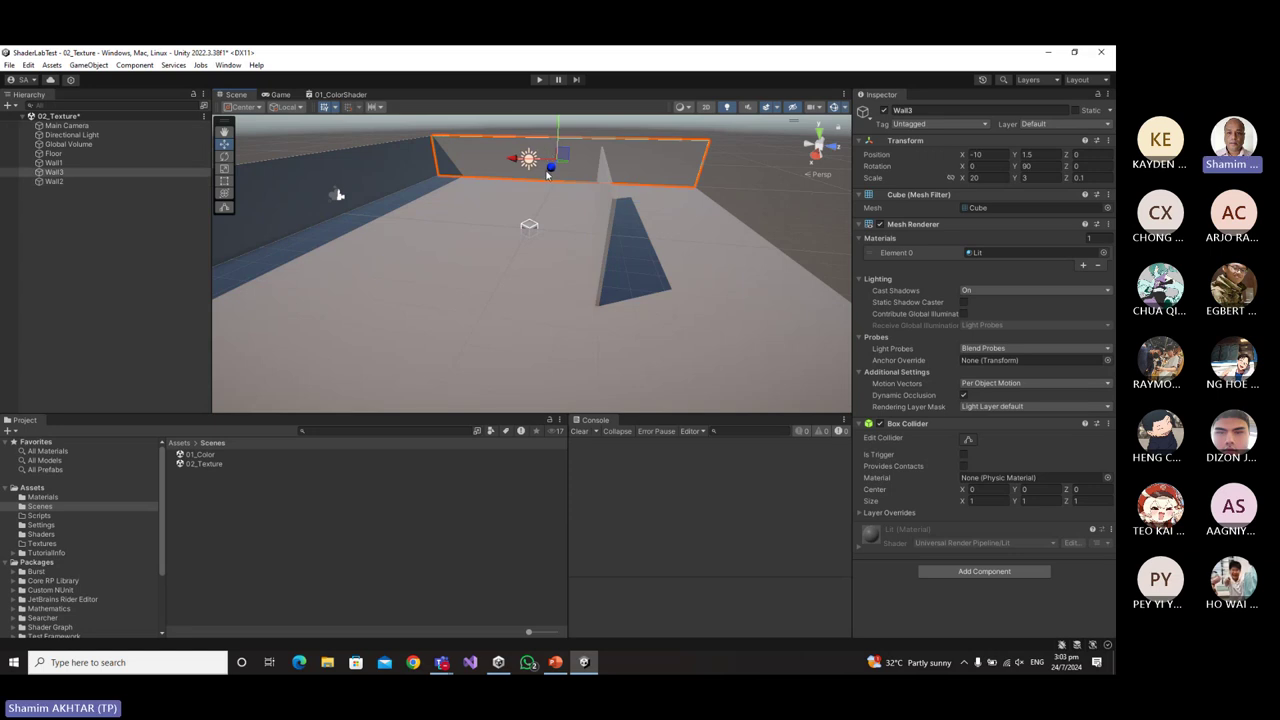
{"action": "left_click", "coordinate": [64, 174]}
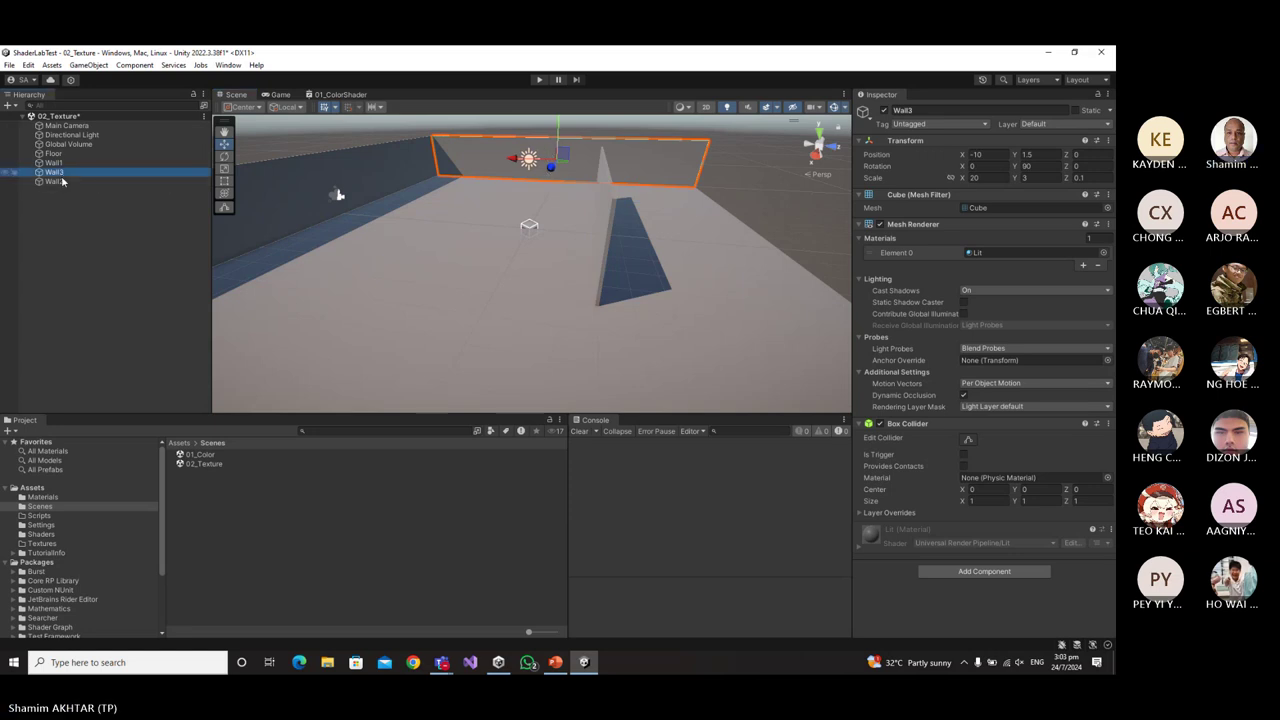
{"action": "key", "text": "ctrl+d"}
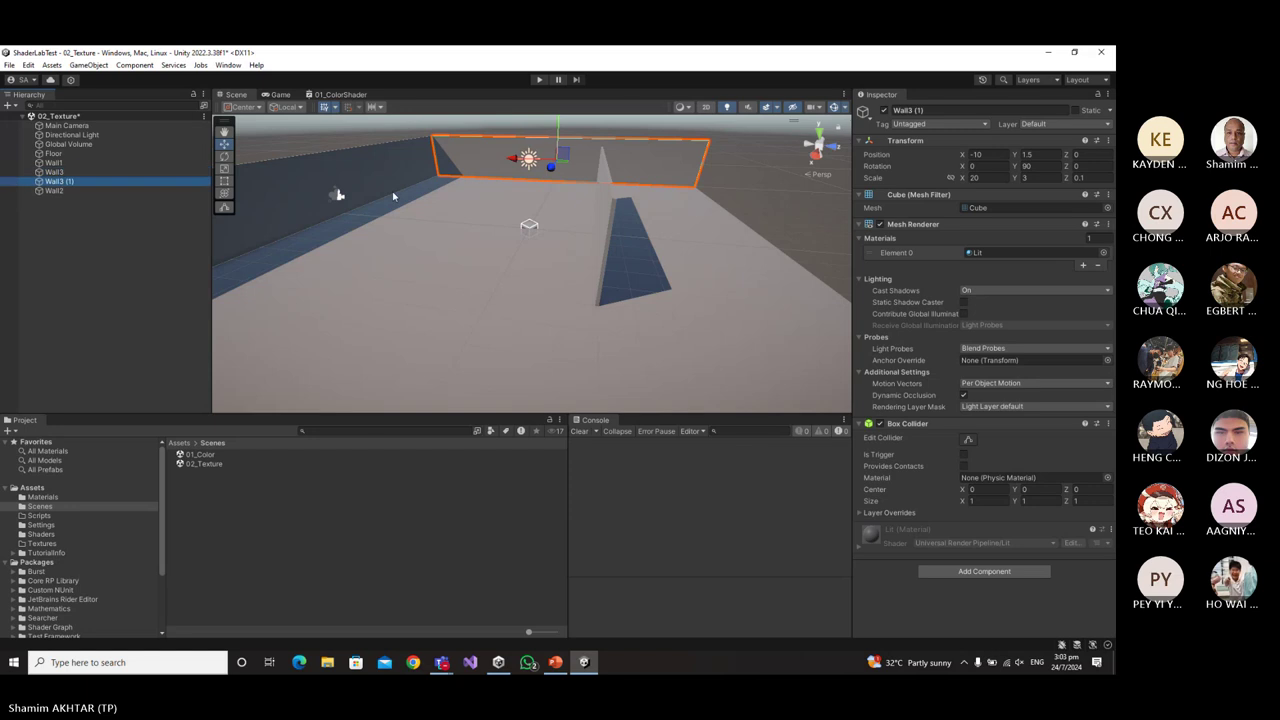
{"action": "left_click_drag", "start_coordinate": [552, 168], "coordinate": [503, 277]}
{"action": "left_click", "coordinate": [1004, 178]}
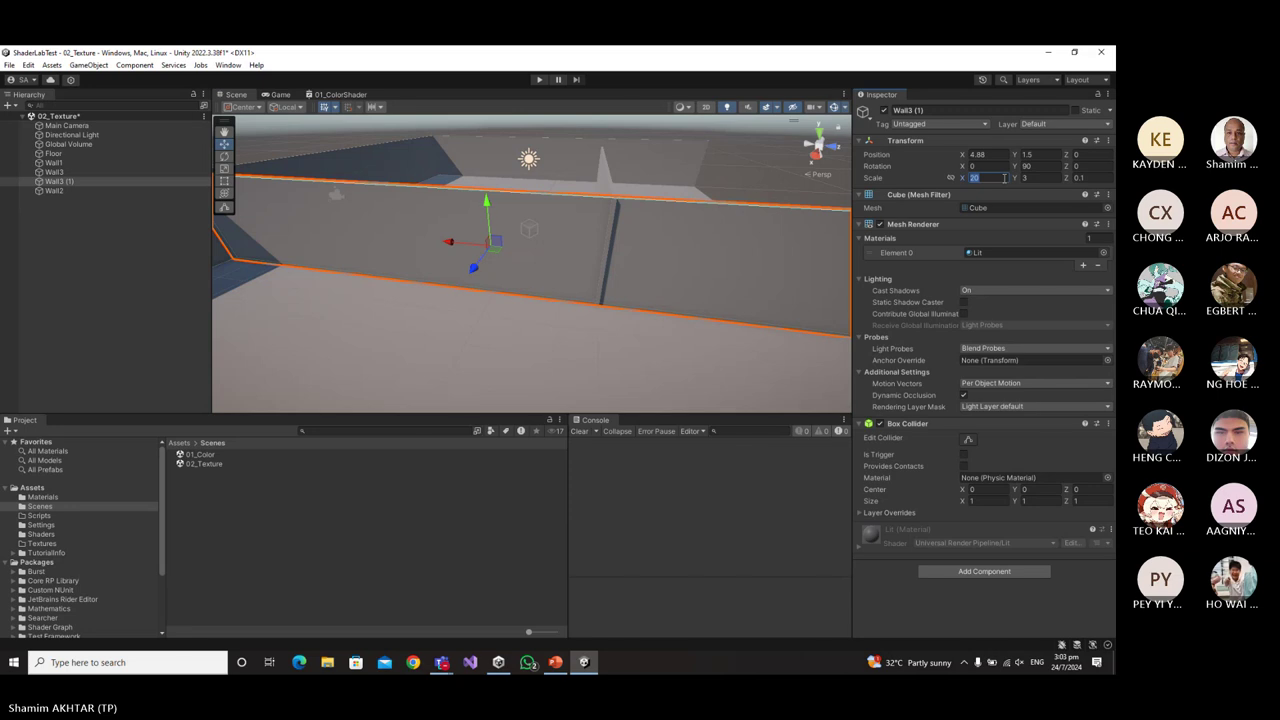
{"action": "type", "text": "4"}
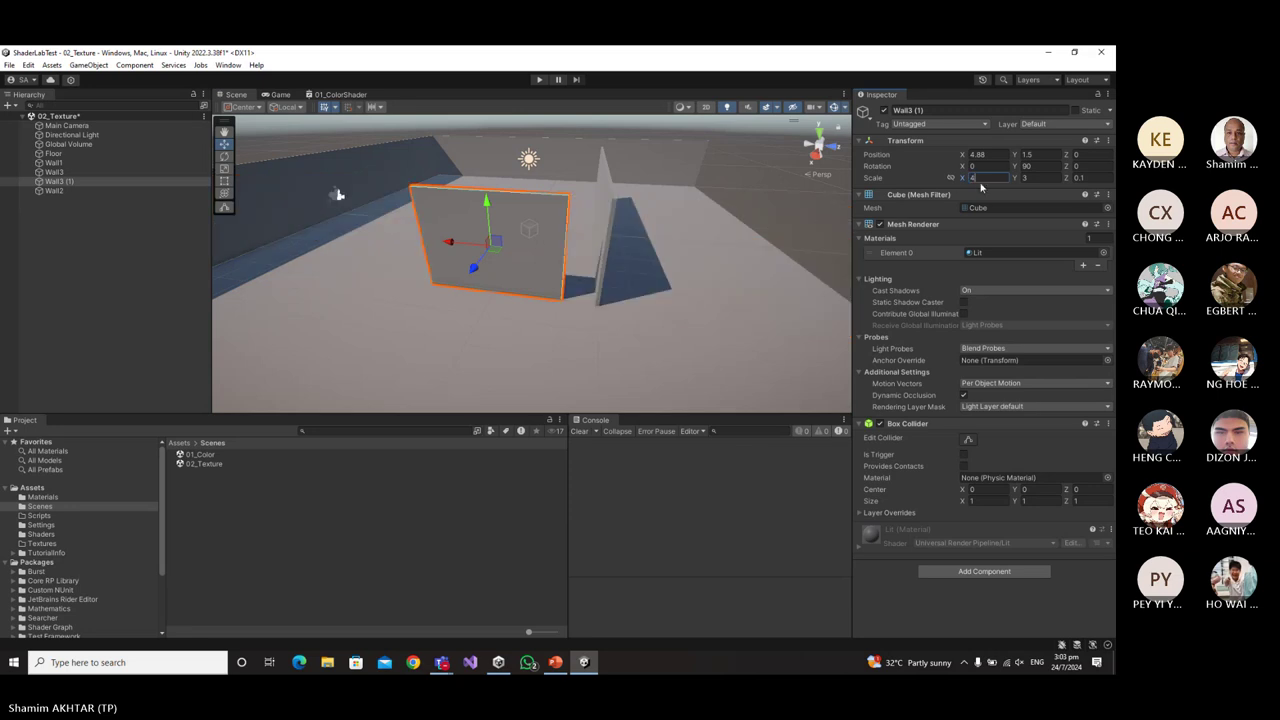
{"action": "key", "text": "BackSpace"}
{"action": "type", "text": "3"}
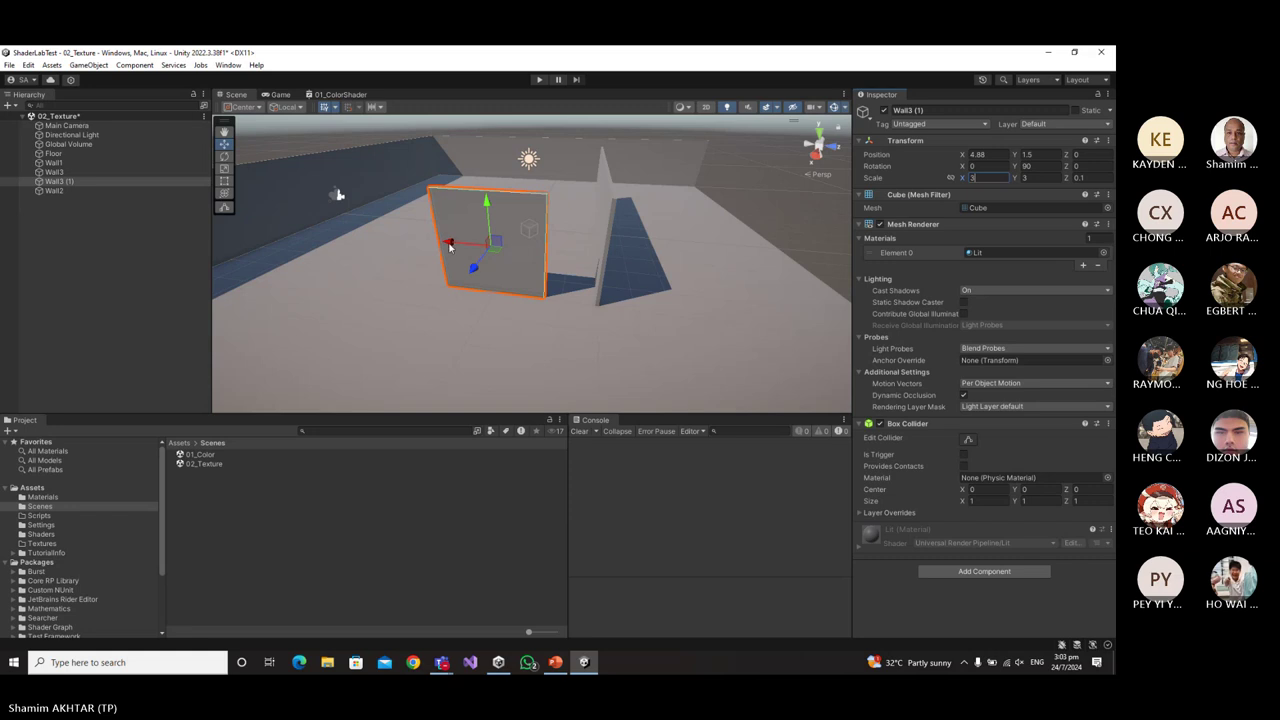
{"action": "left_click_drag", "start_coordinate": [452, 243], "coordinate": [365, 242]}
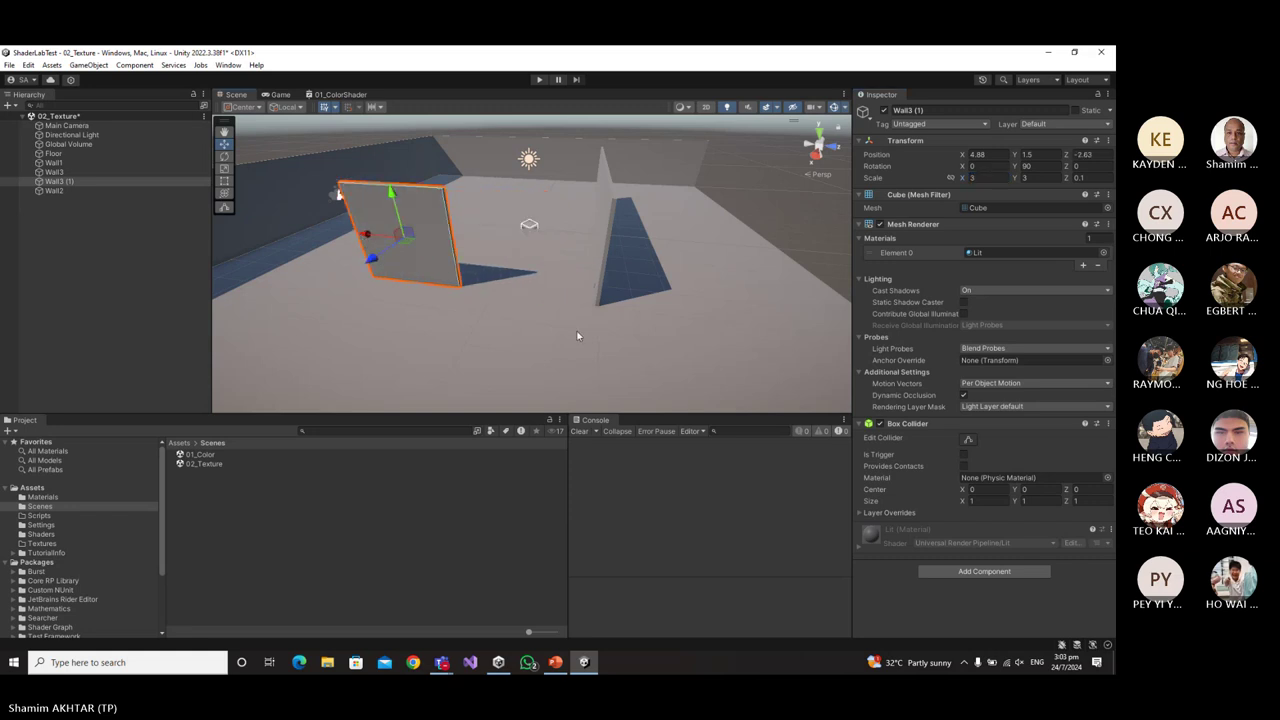
{"action": "left_click_drag", "start_coordinate": [580, 334], "coordinate": [668, 293], "text": "alt"}
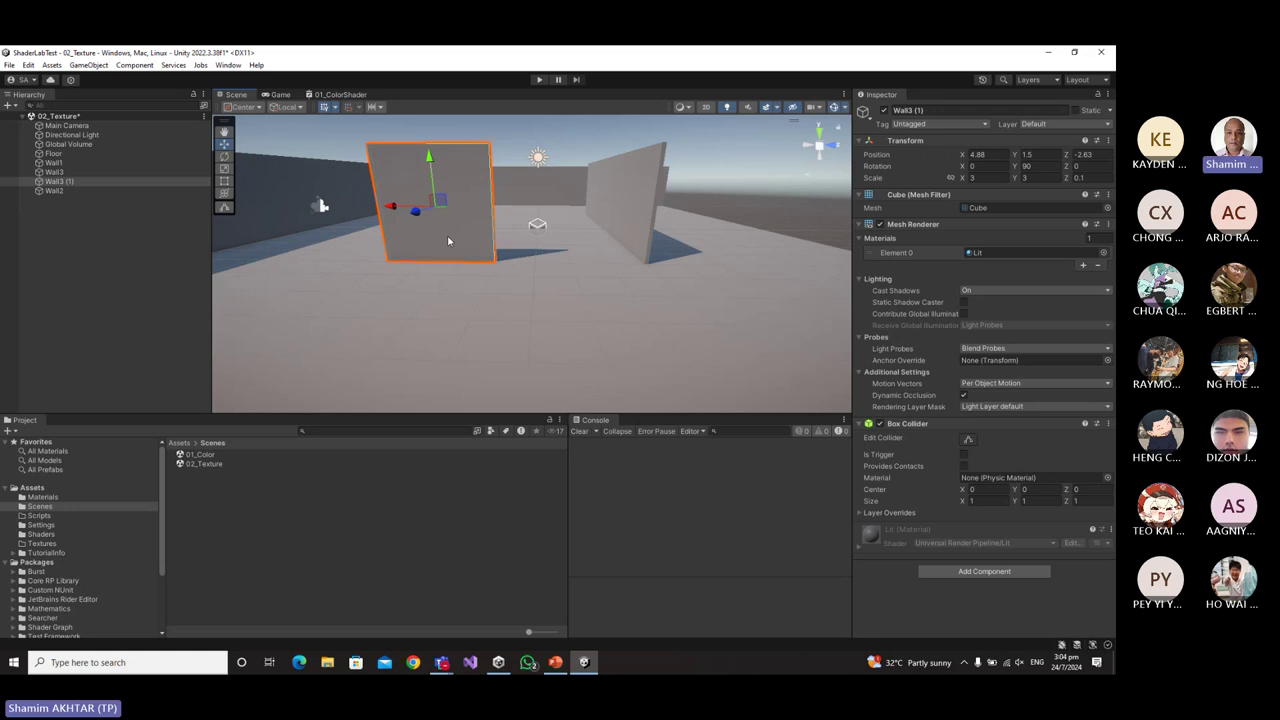
{"action": "left_click", "coordinate": [59, 182]}
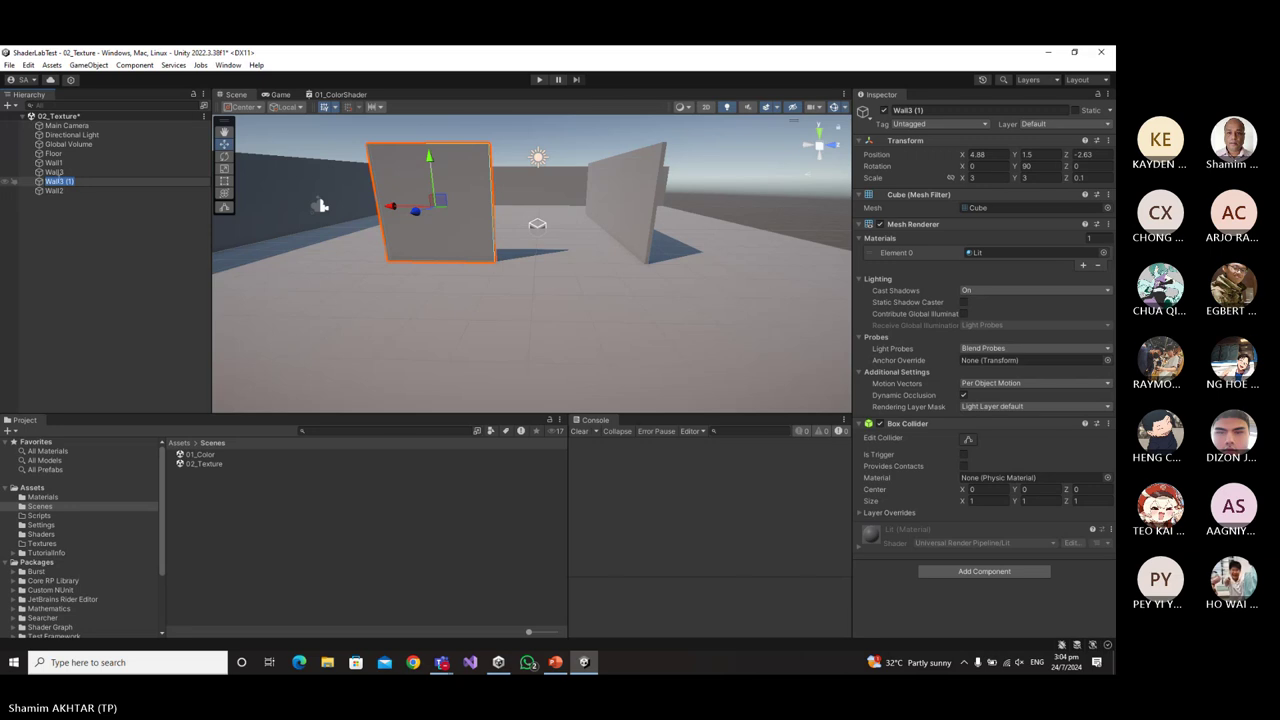
Rename the panel SmallWall1, duplicate it, and name the copy SmallWall2.
{"action": "type", "text": "Small"}
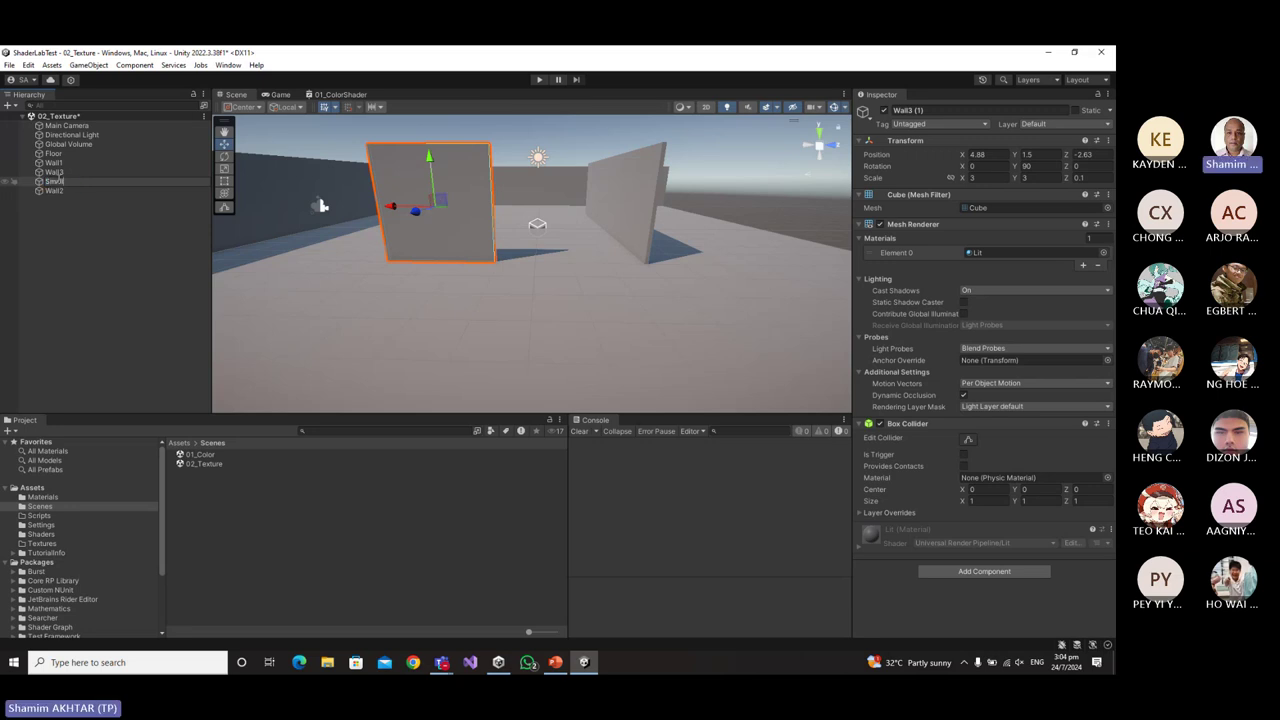
{"action": "type", "text": "Wall1"}
{"action": "key", "text": "Return"}
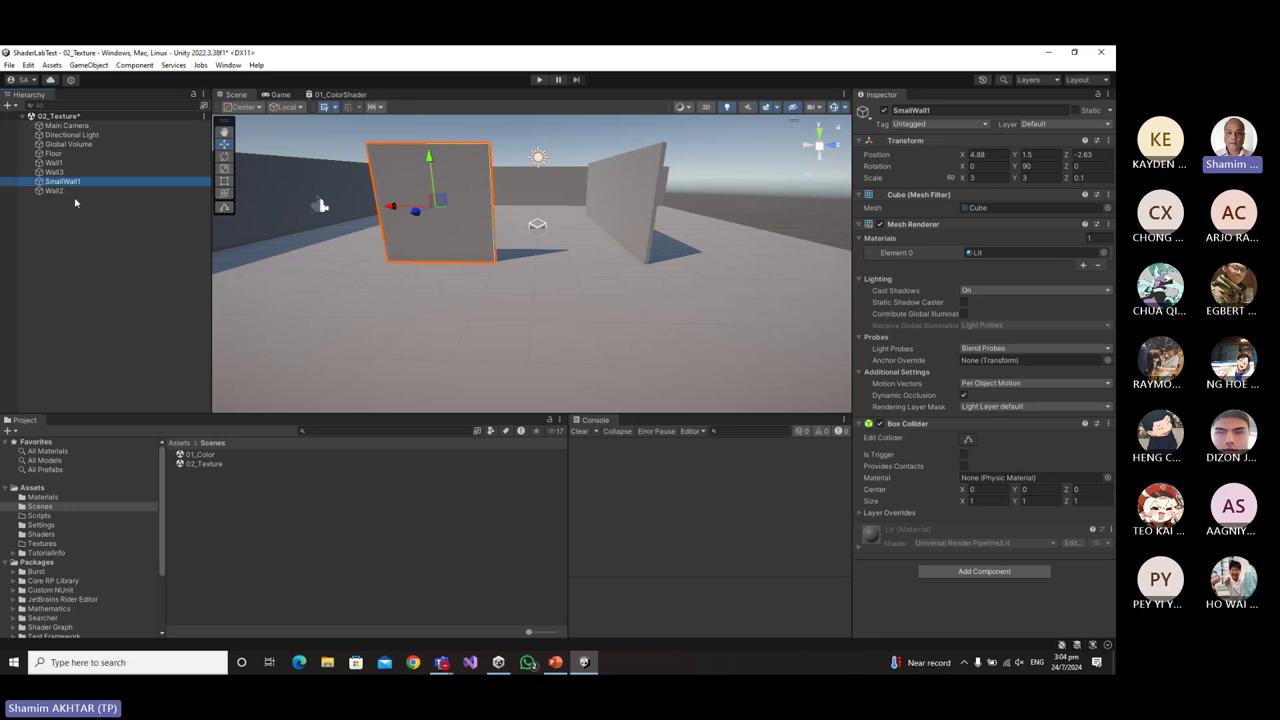
{"action": "left_click", "coordinate": [62, 182]}
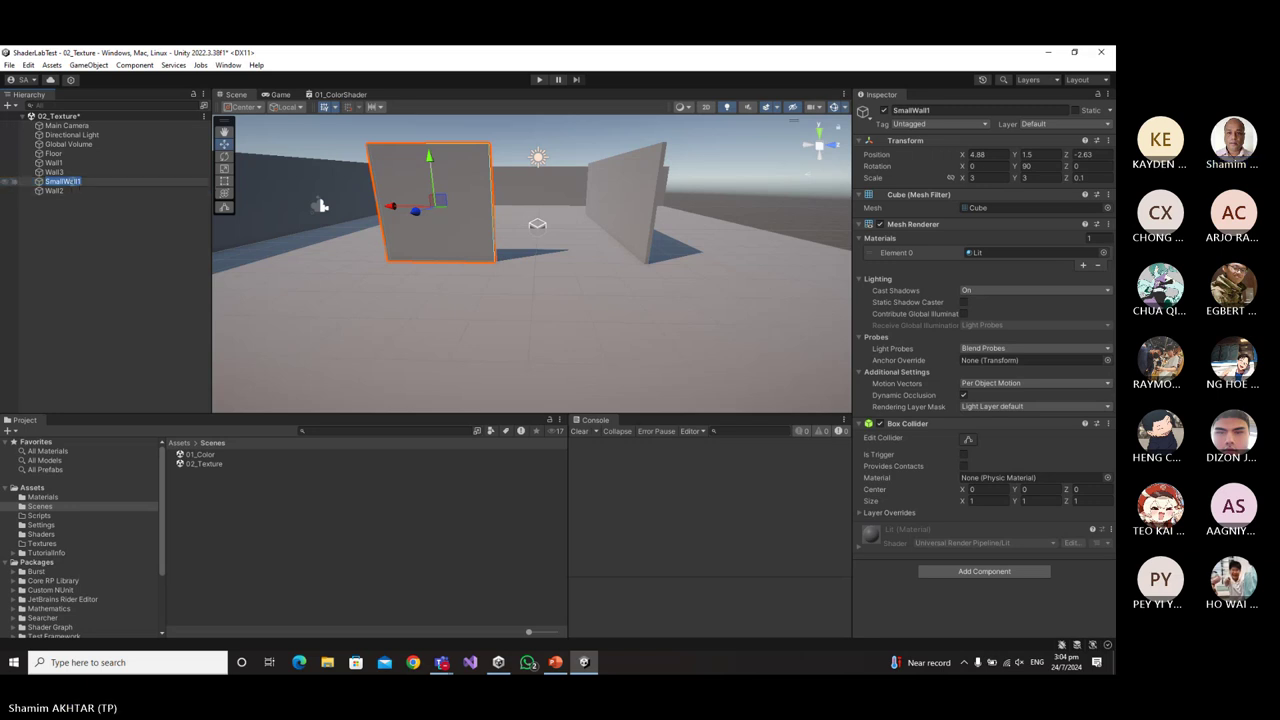
{"action": "key", "text": "ctrl+d"}
{"action": "left_click", "coordinate": [88, 194]}
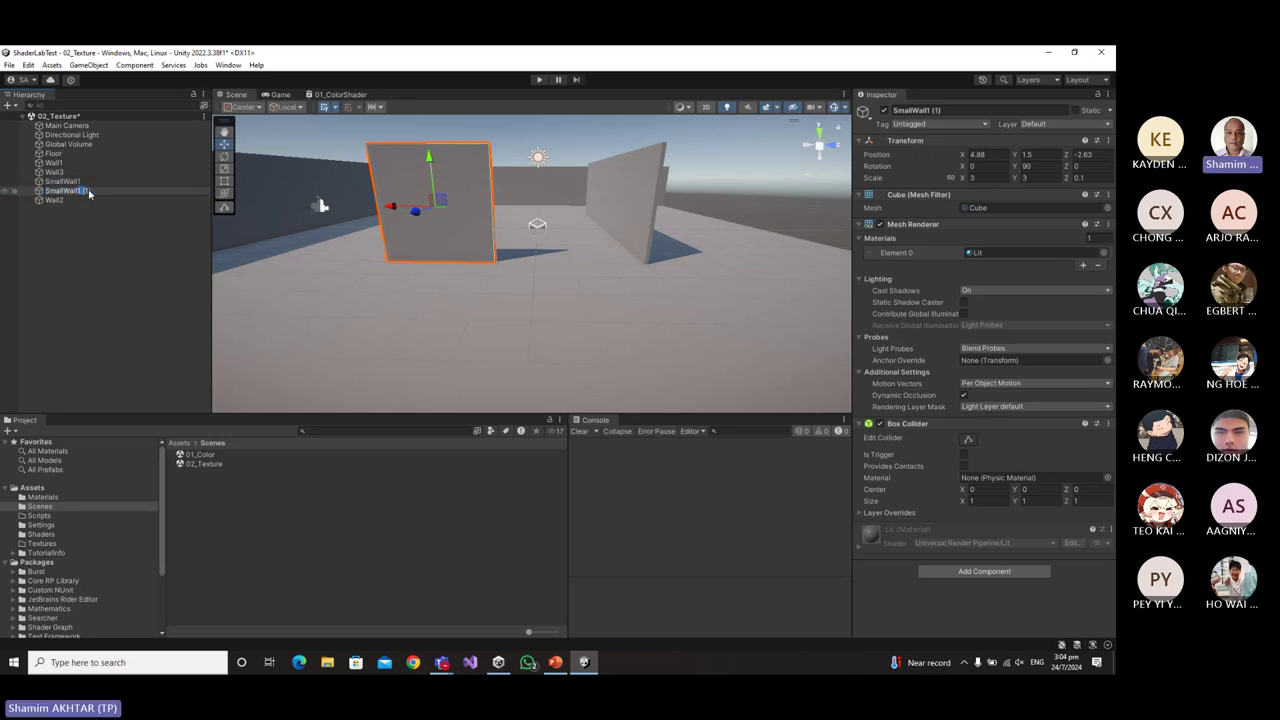
{"action": "type", "text": "SmallWall2"}
{"action": "key", "text": "Return"}
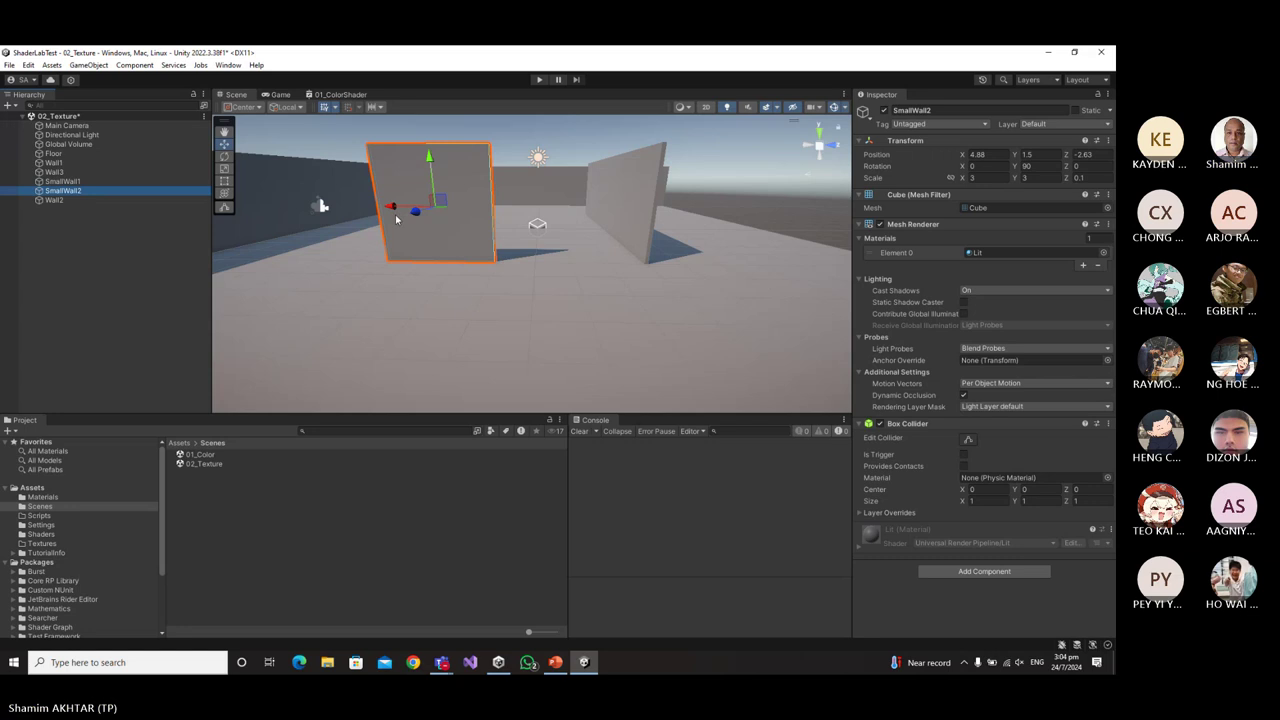
Slide SmallWall2 along Z to 0.92 beside the interior wall.
{"action": "left_click_drag", "start_coordinate": [403, 206], "coordinate": [529, 215]}
{"action": "left_click_drag", "start_coordinate": [586, 323], "coordinate": [711, 310], "text": "alt"}
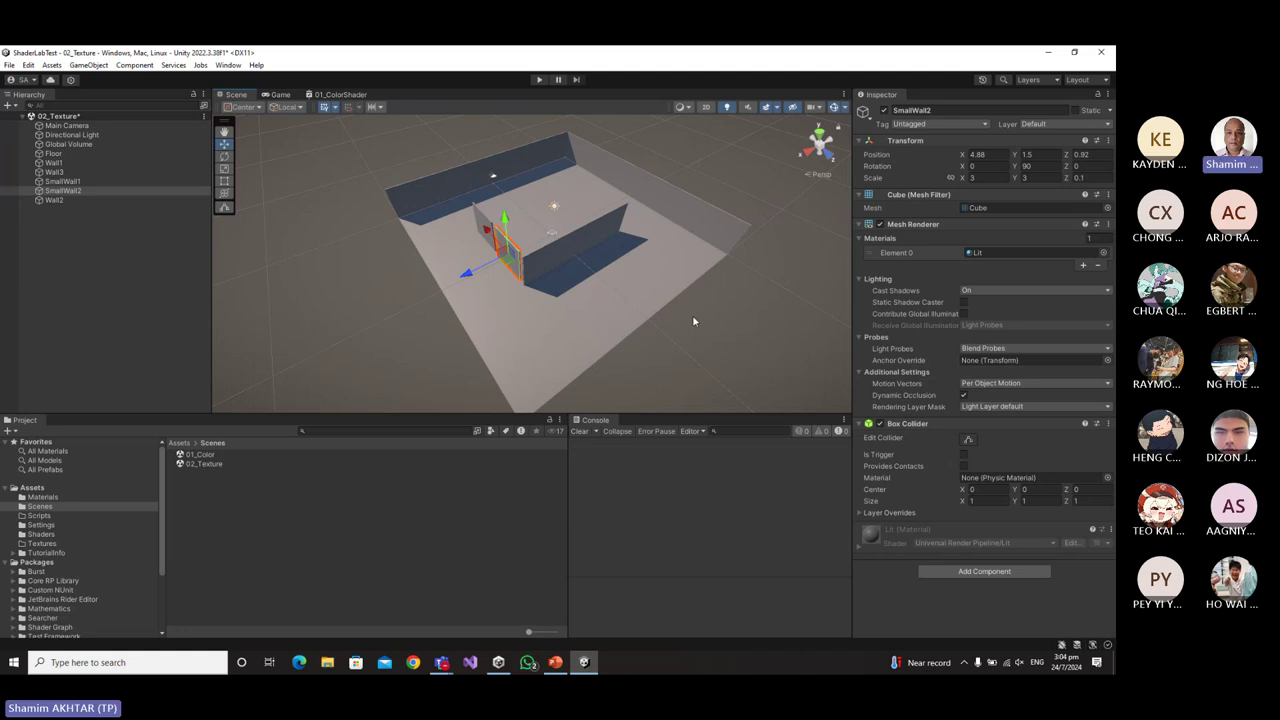
{"action": "right_click_drag", "start_coordinate": [694, 323], "coordinate": [643, 240]}
{"action": "right_click_drag", "start_coordinate": [686, 286], "coordinate": [649, 240]}
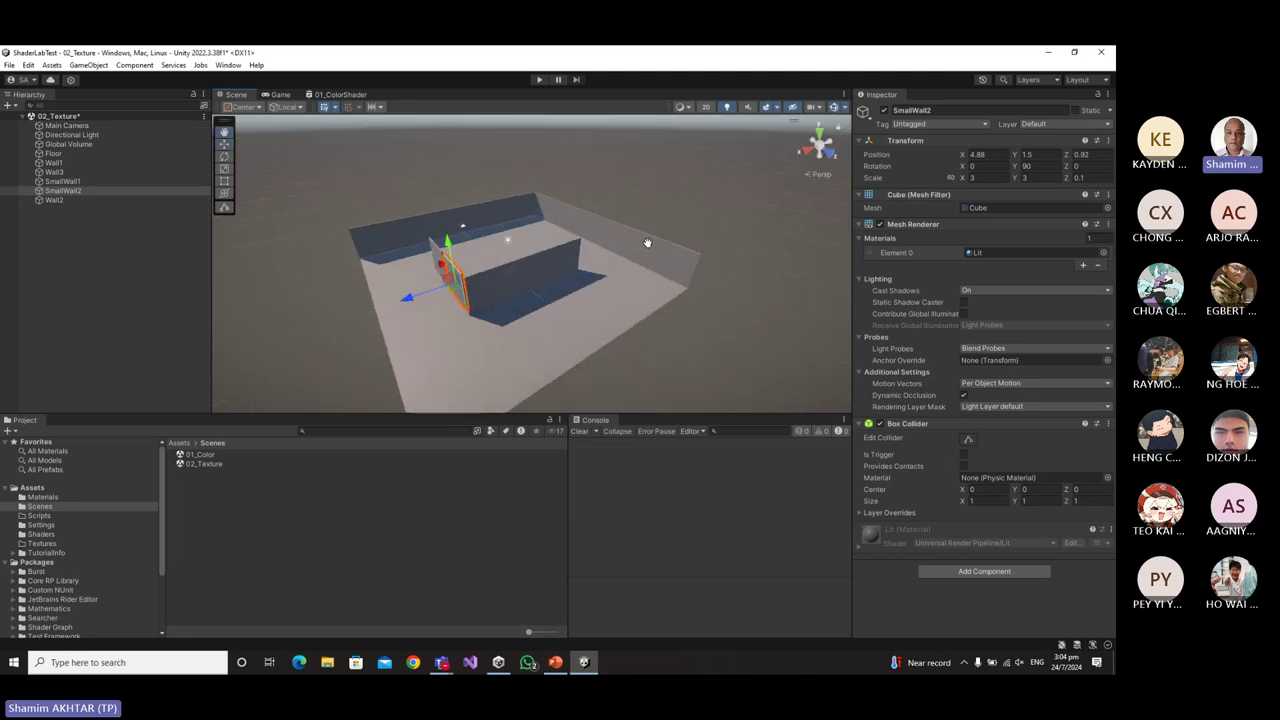
{"action": "left_click", "coordinate": [52, 227]}
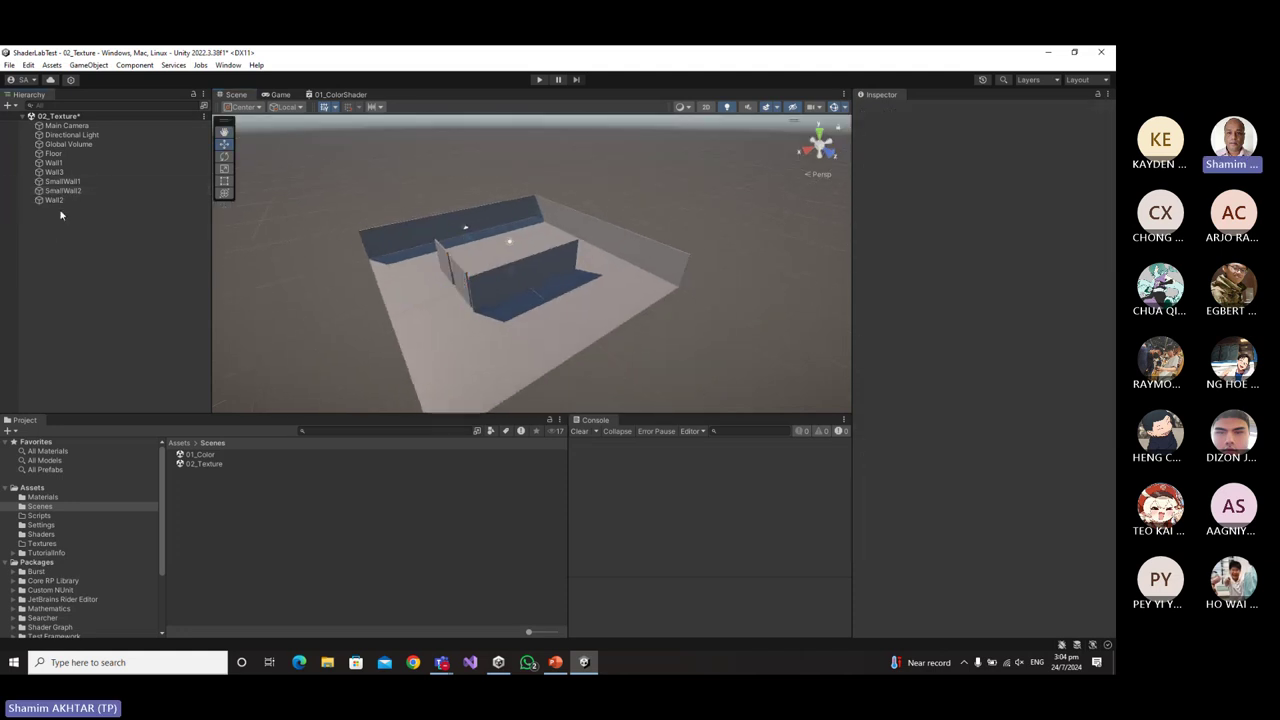
Add a new 3D Cube and reset its Transform to the origin.
{"action": "right_click", "coordinate": [84, 255]}
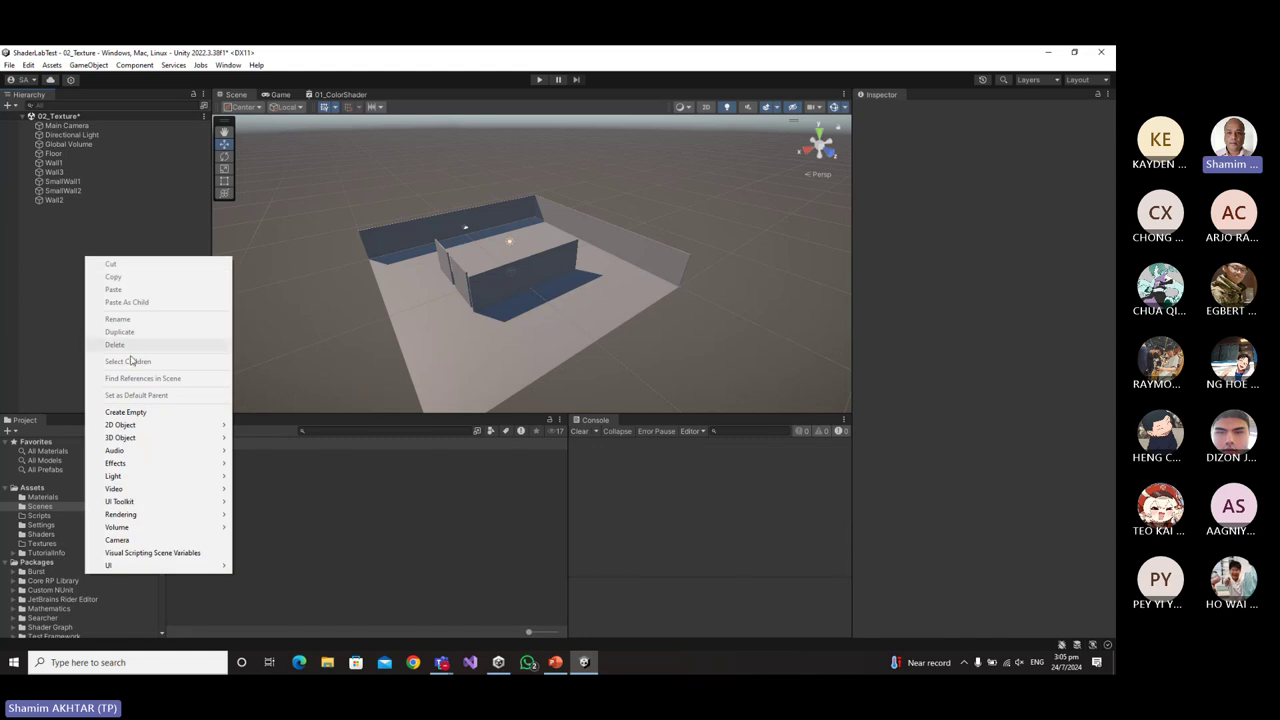
{"action": "mouse_move", "coordinate": [120, 425]}
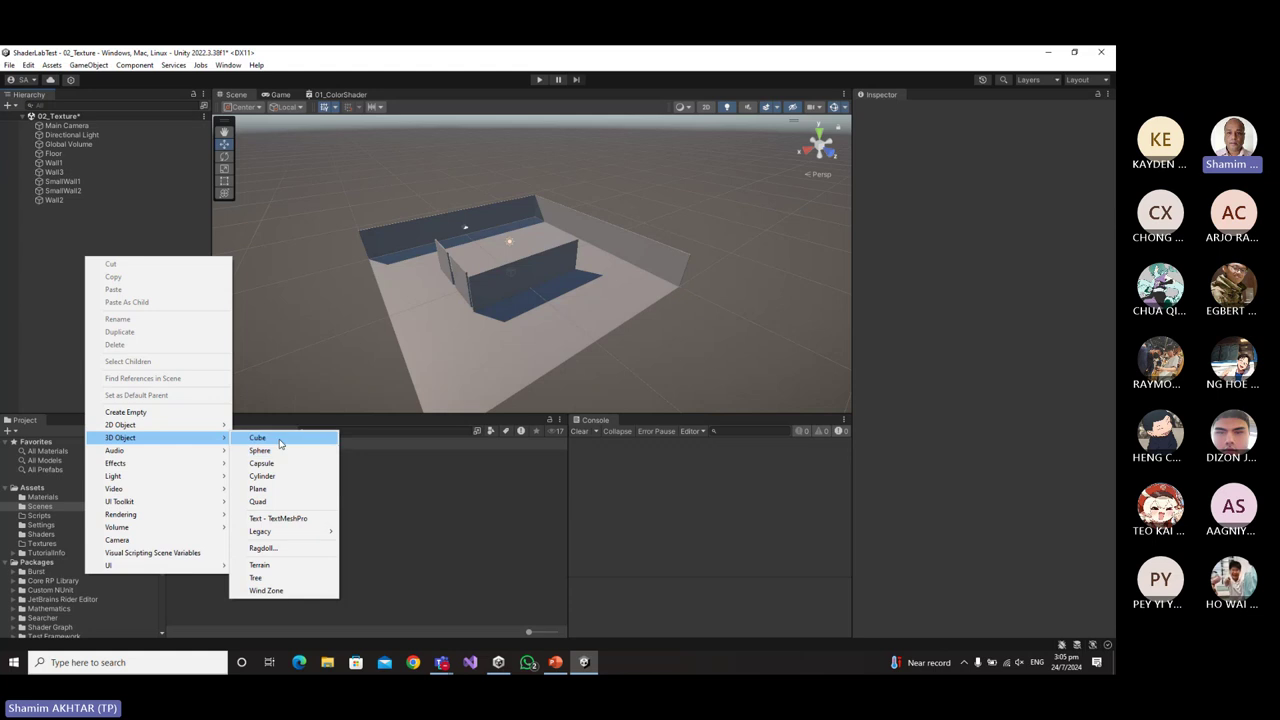
{"action": "left_click", "coordinate": [280, 442]}
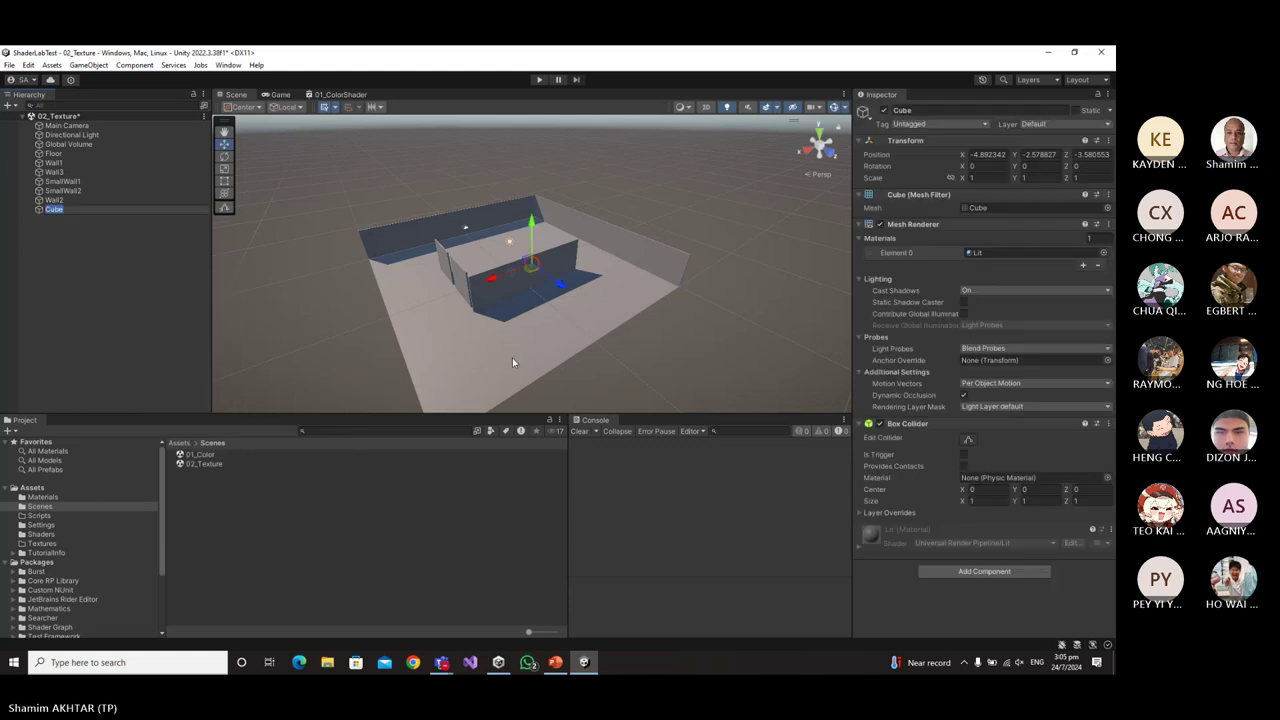
{"action": "left_click", "coordinate": [1107, 141]}
{"action": "left_click", "coordinate": [1016, 152]}
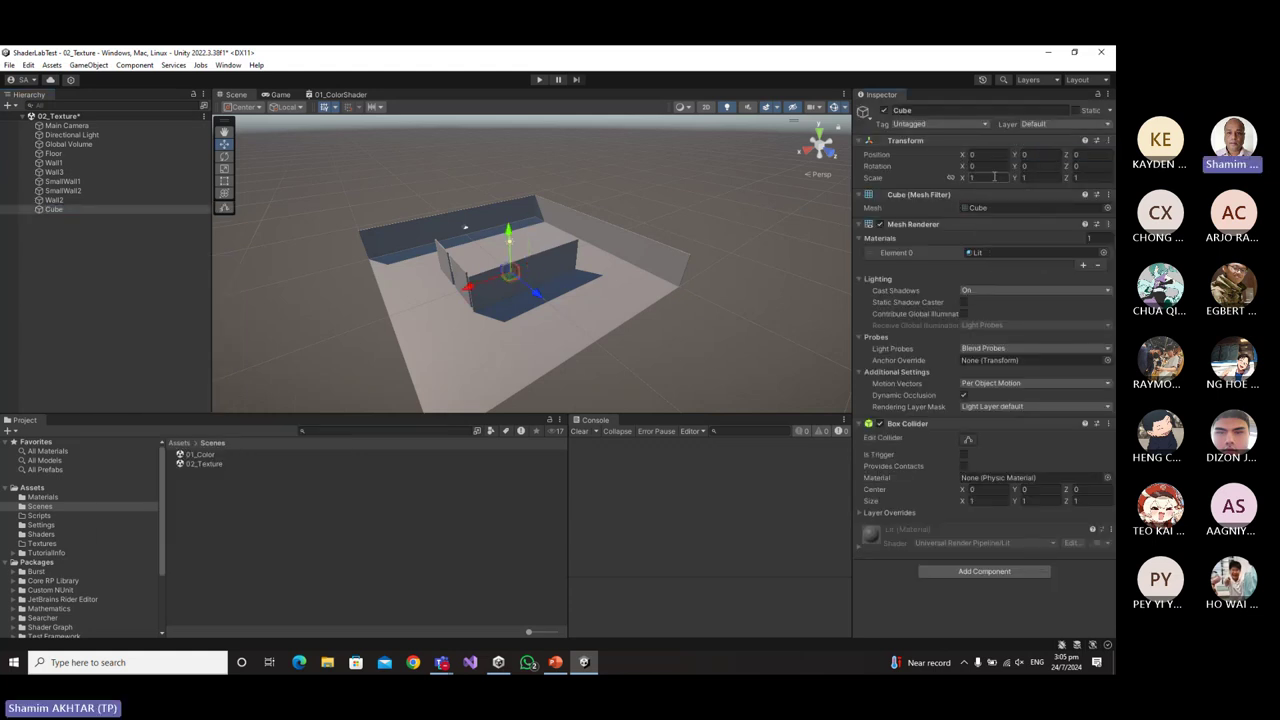
Flatten the cube to a 0.1-high slab at Y 3, scaled 5 on X and Z.
{"action": "left_click", "coordinate": [1046, 177]}
{"action": "type", "text": "0."}
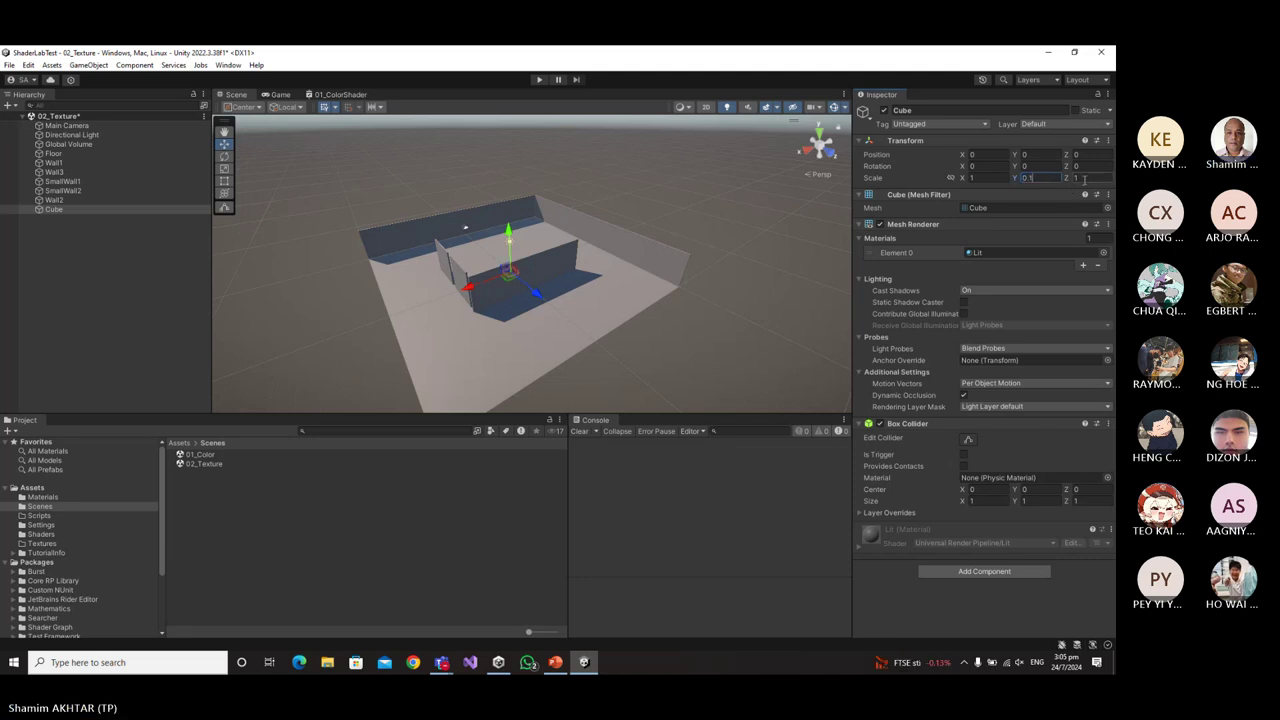
{"action": "left_click_drag", "start_coordinate": [513, 234], "coordinate": [513, 168]}
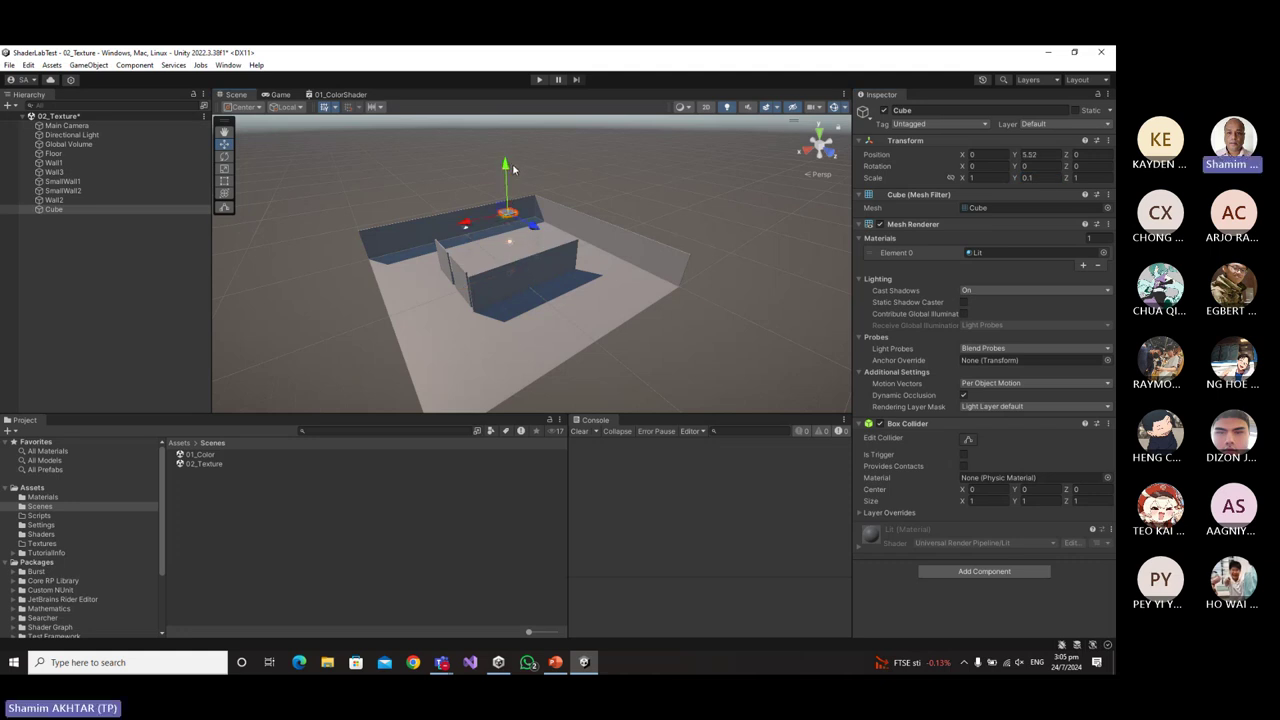
{"action": "left_click", "coordinate": [1056, 154]}
{"action": "type", "text": "3"}
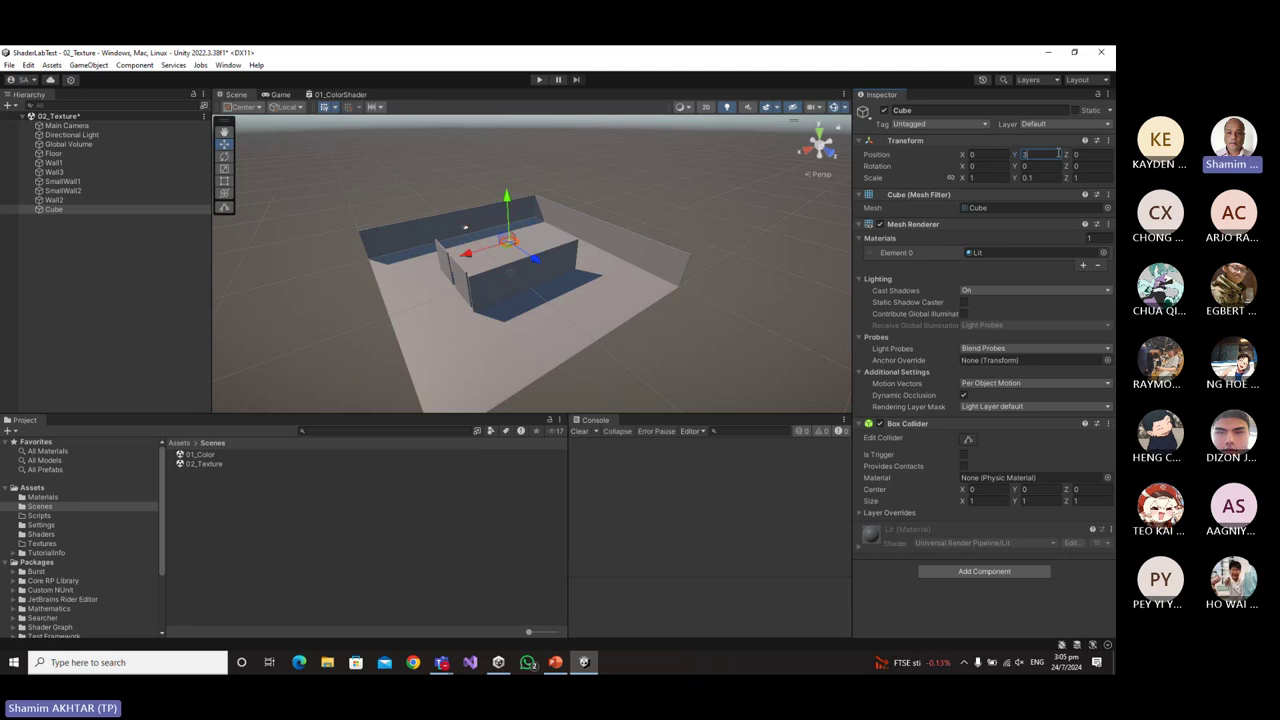
{"action": "left_click", "coordinate": [988, 177]}
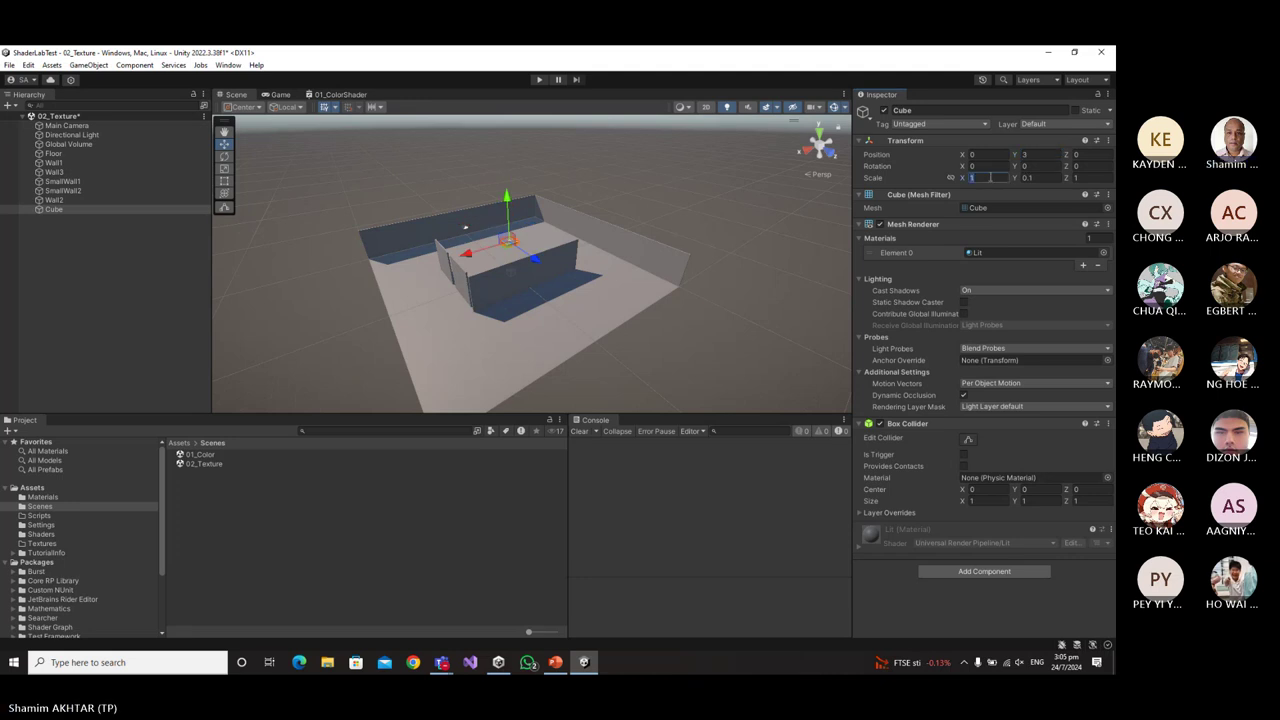
{"action": "type", "text": "5"}
{"action": "left_click", "coordinate": [1080, 177]}
{"action": "type", "text": "5"}
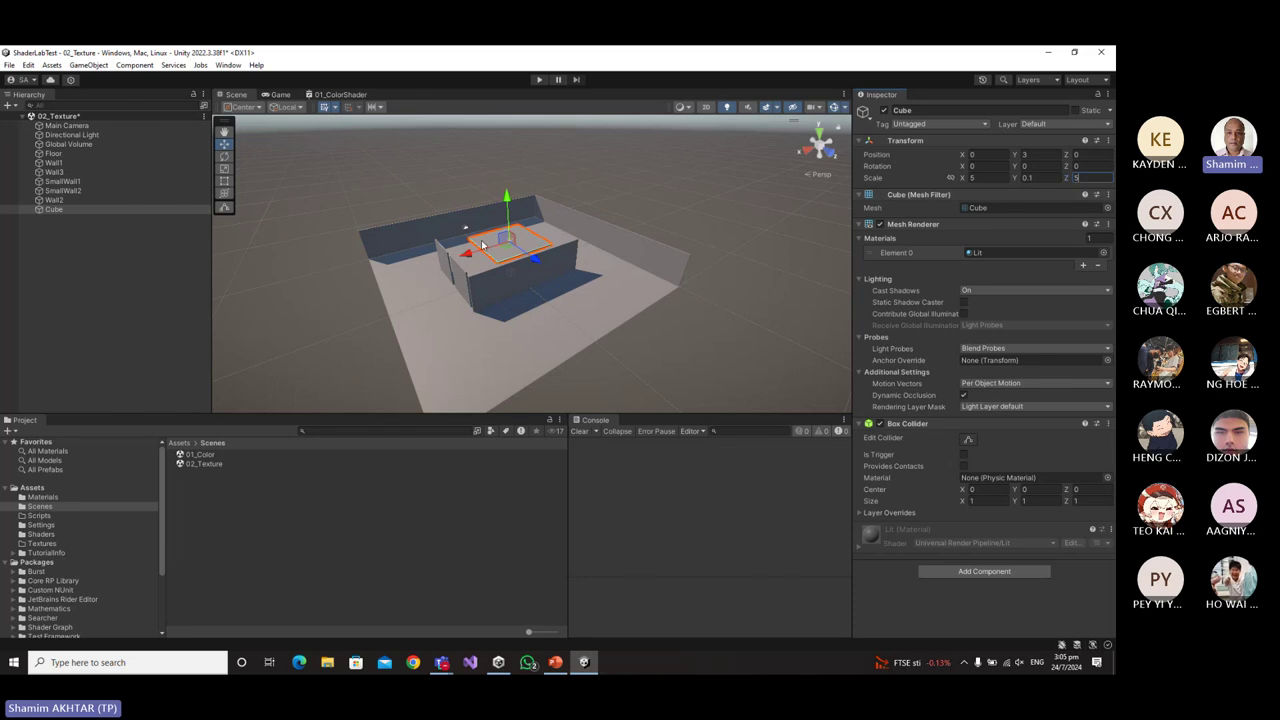
Enlarge the slab to 10 by 10 and slide it over the room.
{"action": "left_click_drag", "start_coordinate": [466, 254], "coordinate": [561, 216]}
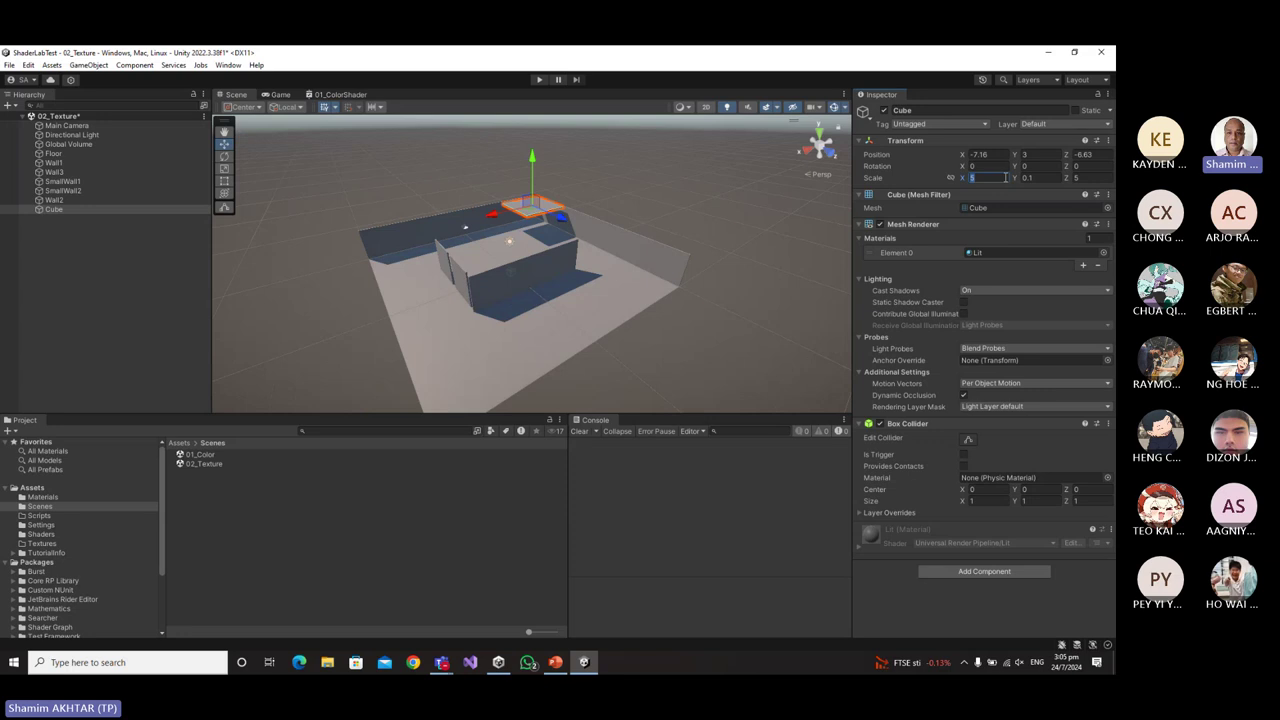
{"action": "type", "text": "10"}
{"action": "left_click", "coordinate": [1086, 177]}
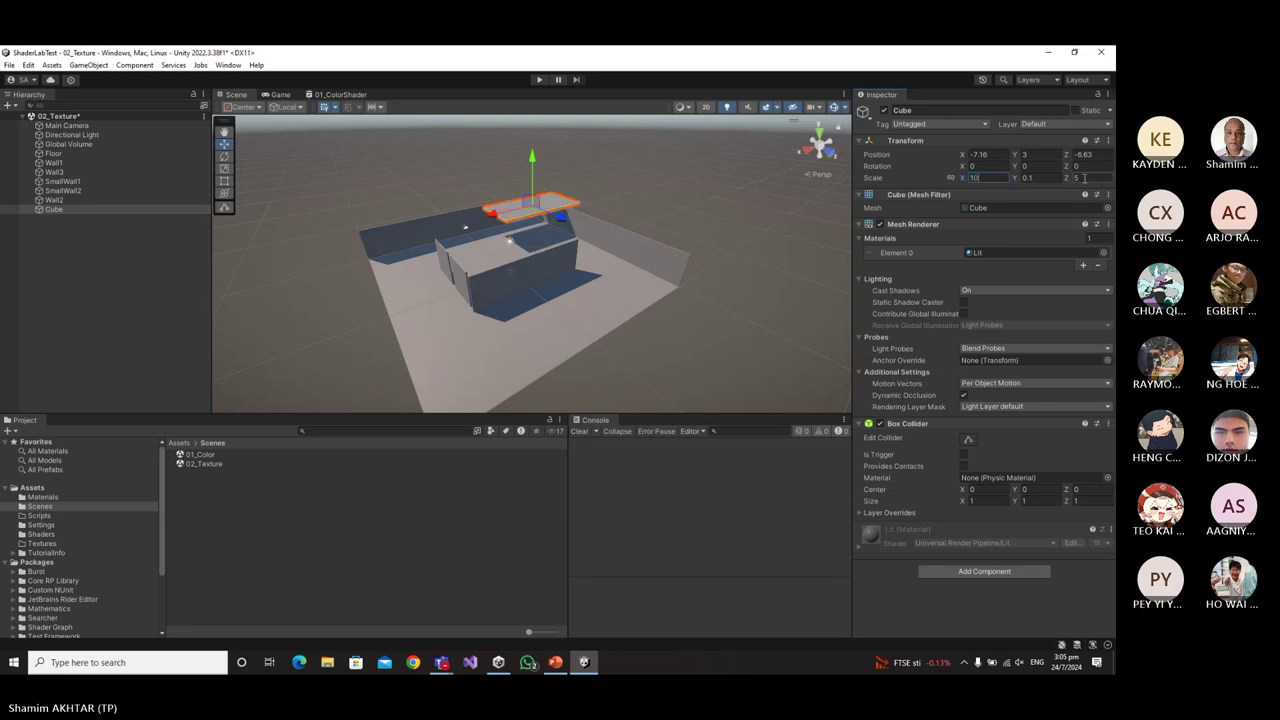
{"action": "type", "text": "10"}
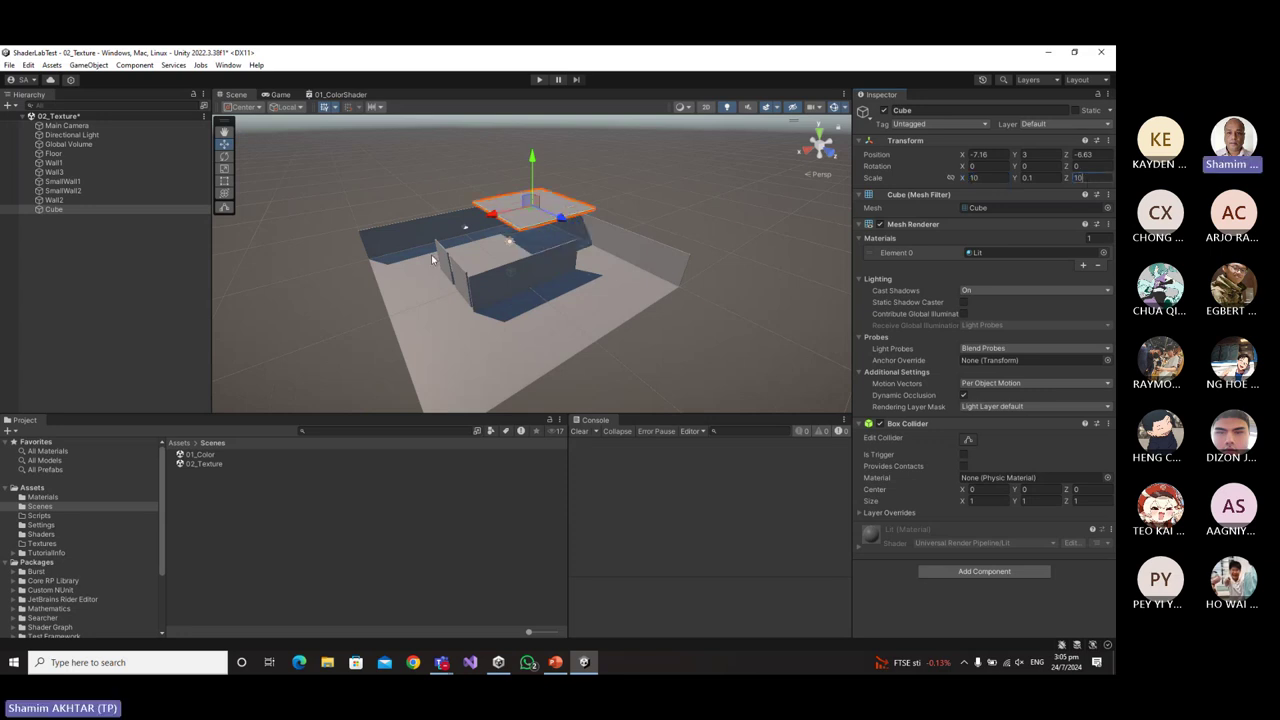
{"action": "left_click_drag", "start_coordinate": [476, 228], "coordinate": [518, 248]}
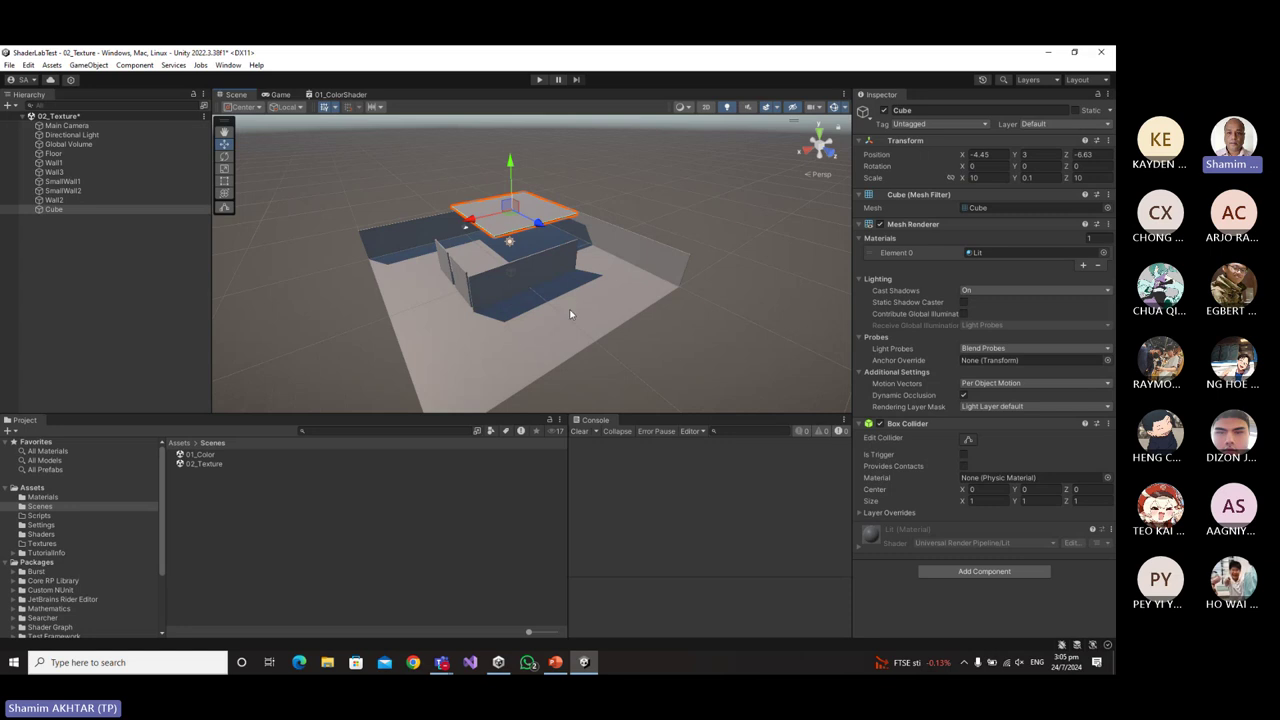
Set the slab's X and Z scale to 20.
{"action": "left_click_drag", "start_coordinate": [570, 314], "coordinate": [589, 345], "text": "alt"}
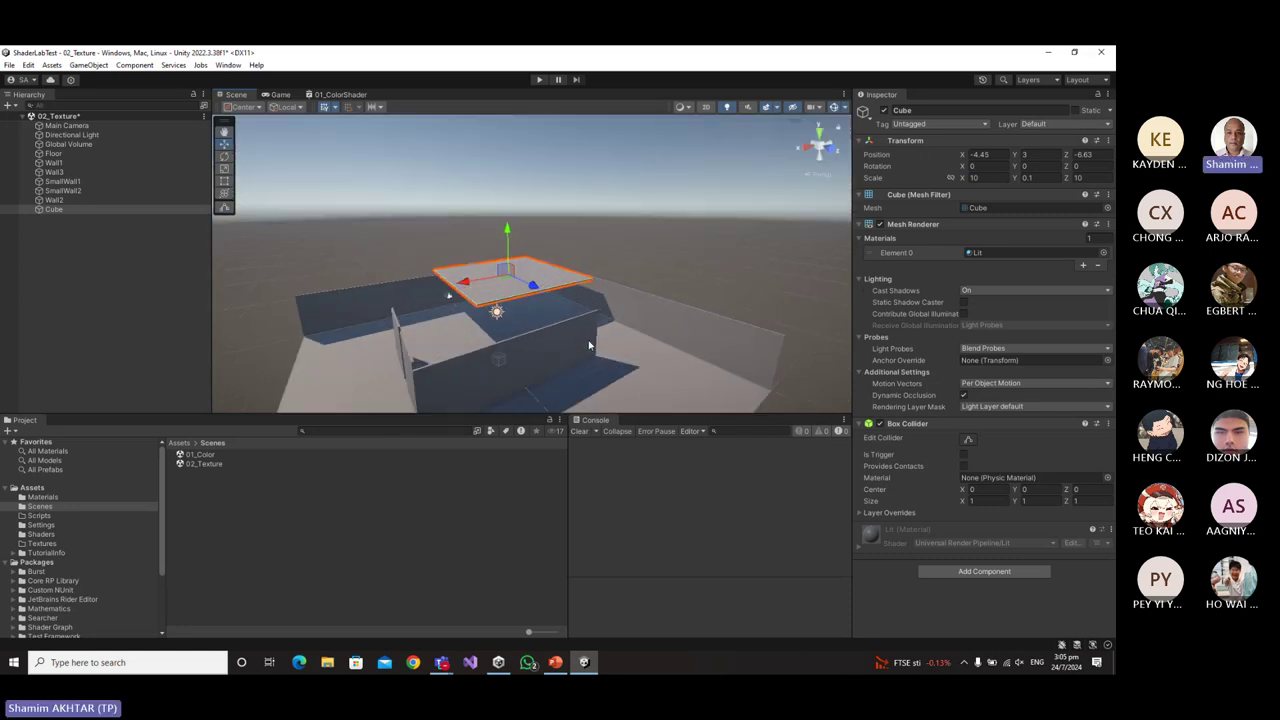
{"action": "scroll", "coordinate": [590, 346], "scroll_direction": "up", "scroll_amount": 2}
{"action": "left_click", "coordinate": [1003, 177]}
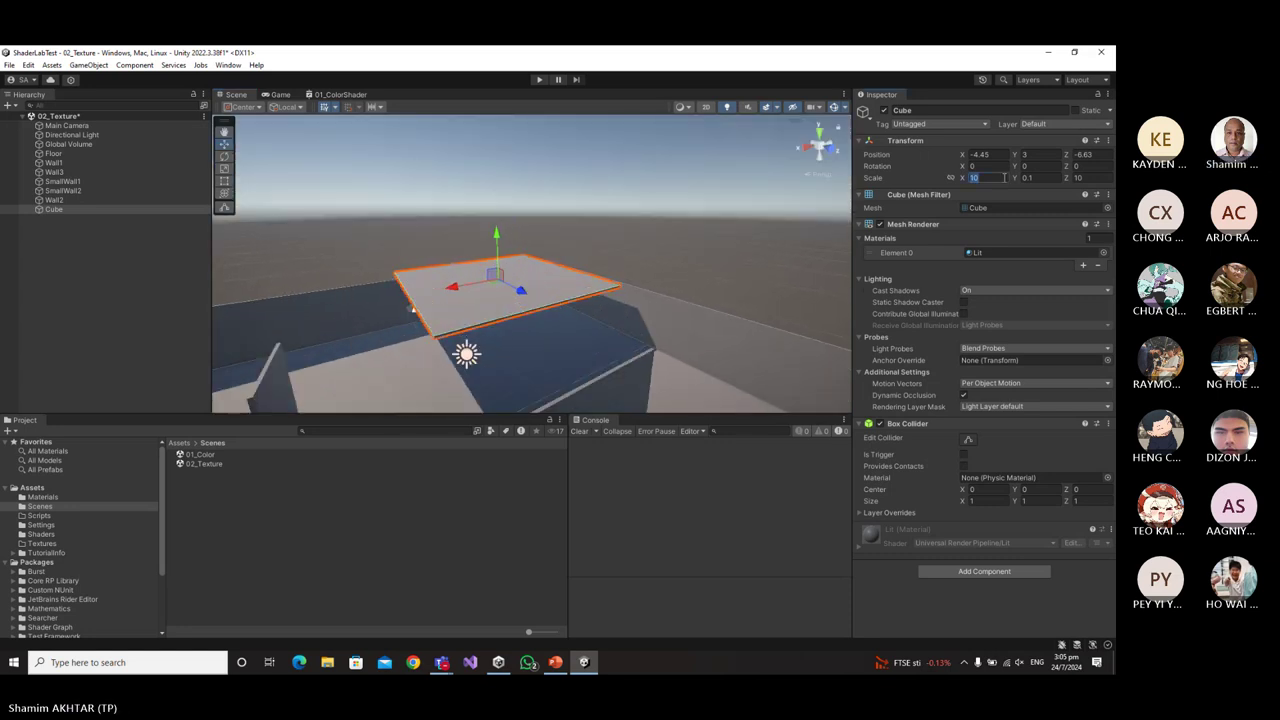
{"action": "type", "text": "20"}
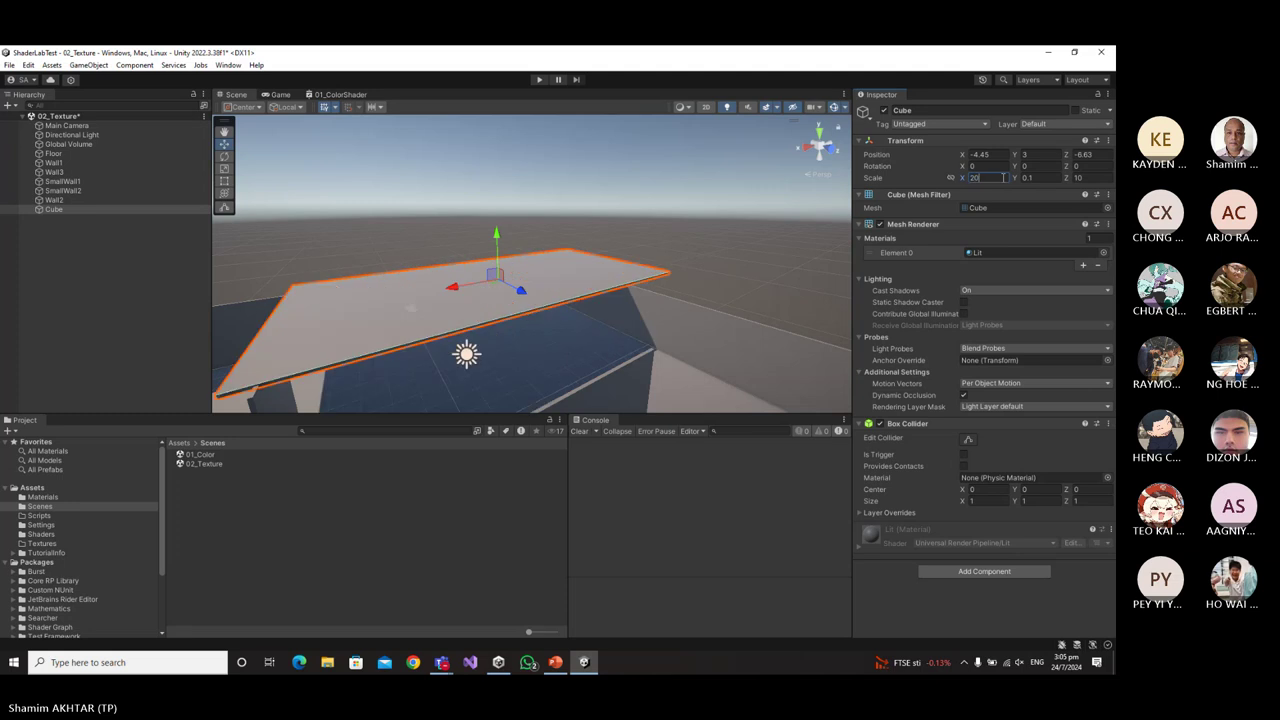
{"action": "left_click", "coordinate": [1085, 177]}
{"action": "type", "text": "20"}
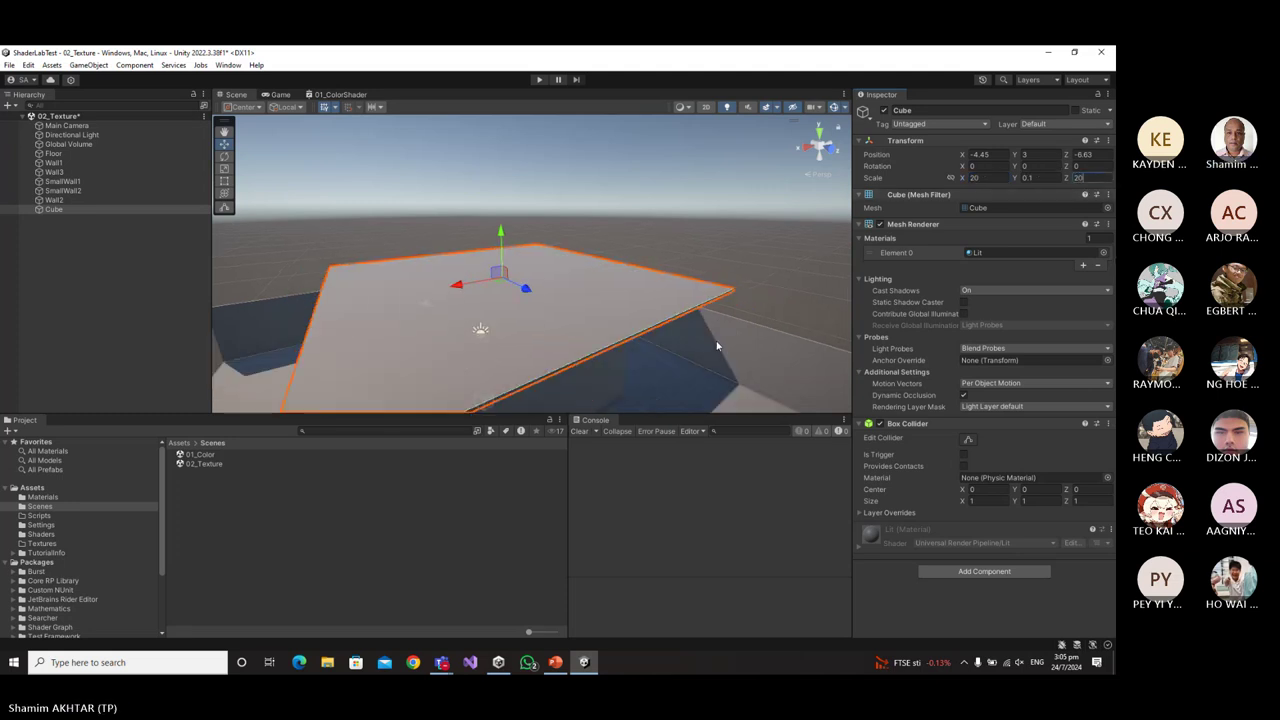
{"action": "scroll", "coordinate": [714, 355], "scroll_direction": "down", "scroll_amount": 3}
Frame the cube and reduce its X and Z scale to 15.
{"action": "left_click_drag", "start_coordinate": [714, 363], "coordinate": [585, 286], "text": "alt"}
{"action": "middle_click_drag", "start_coordinate": [585, 286], "coordinate": [330, 300]}
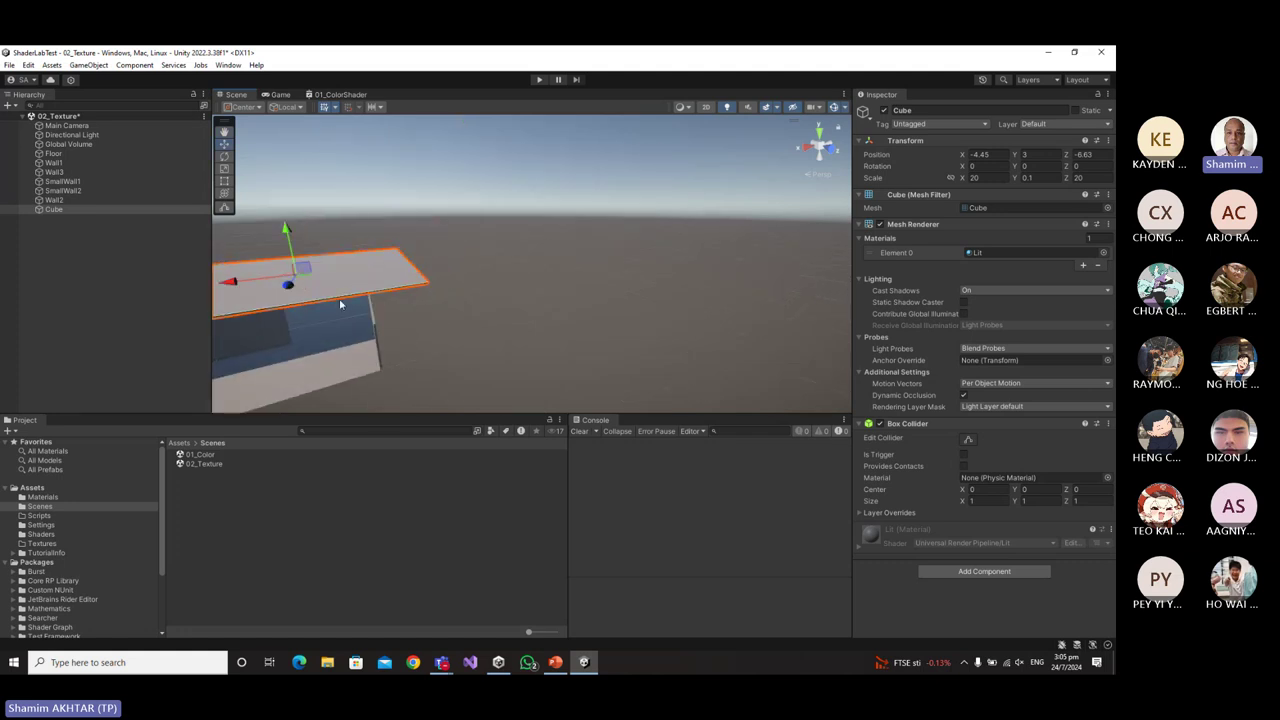
{"action": "key", "text": "f"}
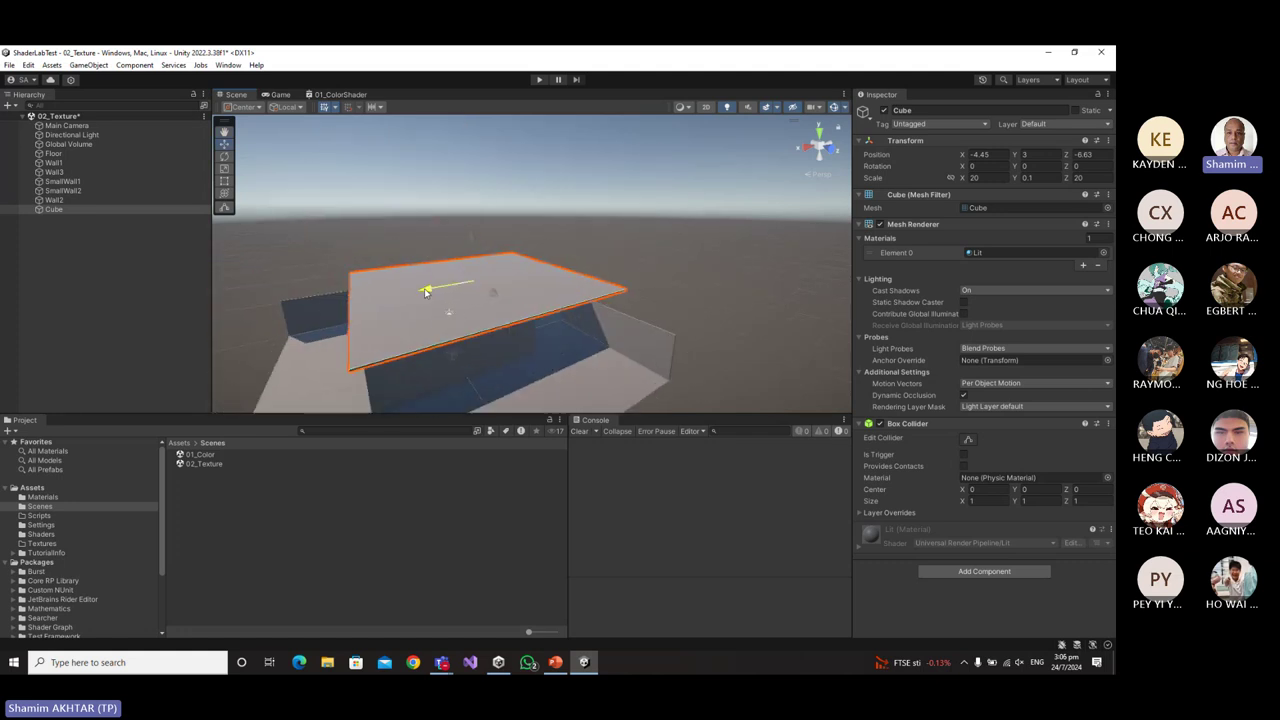
{"action": "left_click_drag", "start_coordinate": [428, 289], "coordinate": [400, 292]}
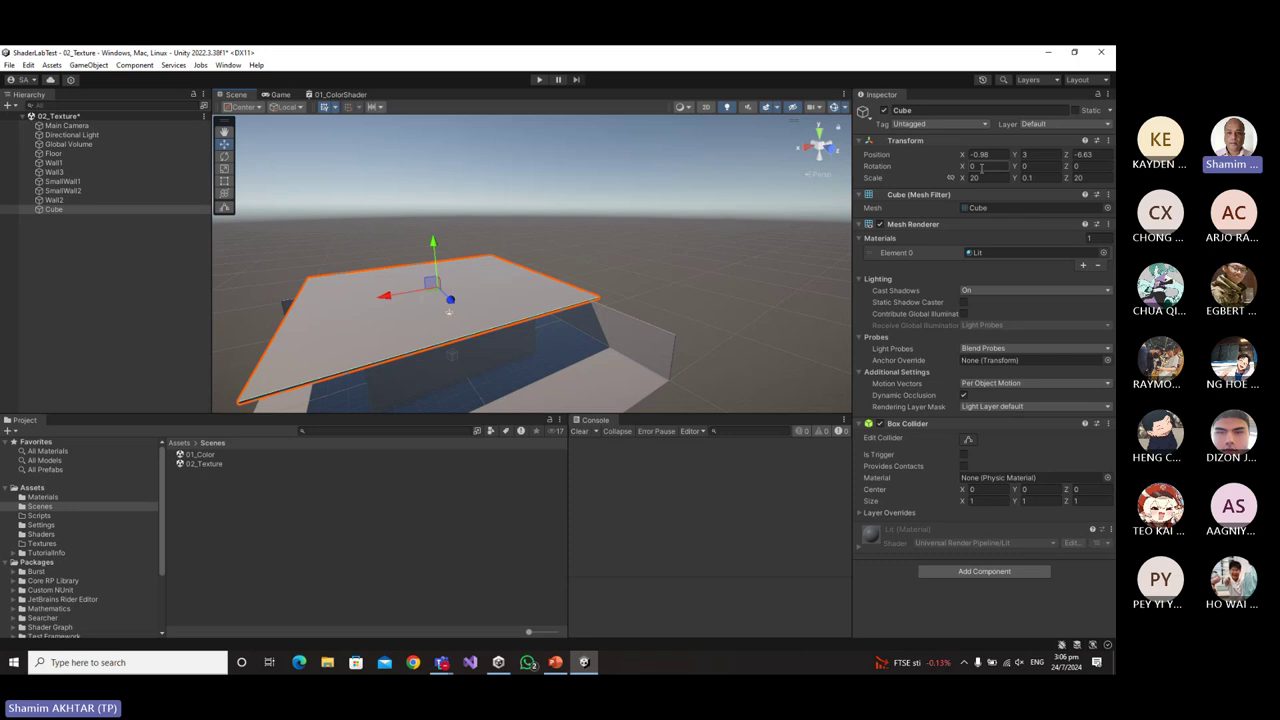
{"action": "double_click", "coordinate": [984, 178]}
{"action": "type", "text": "15"}
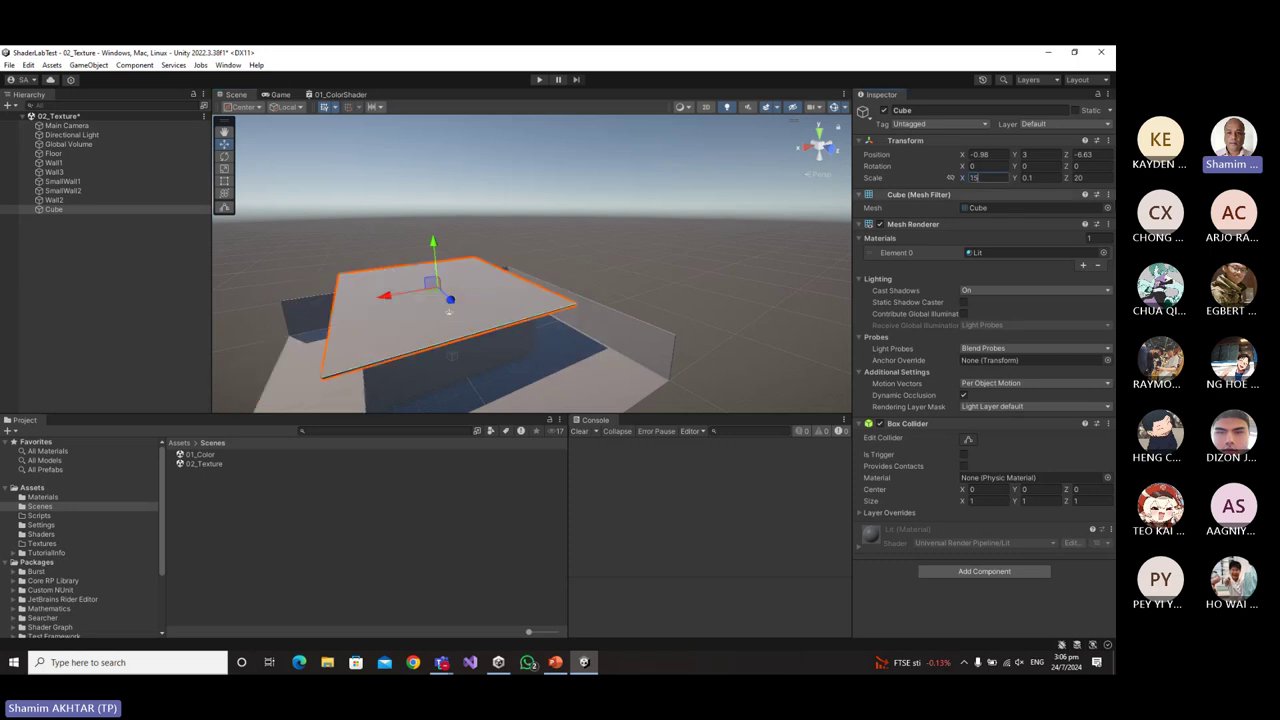
{"action": "double_click", "coordinate": [1078, 178]}
{"action": "type", "text": "15"}
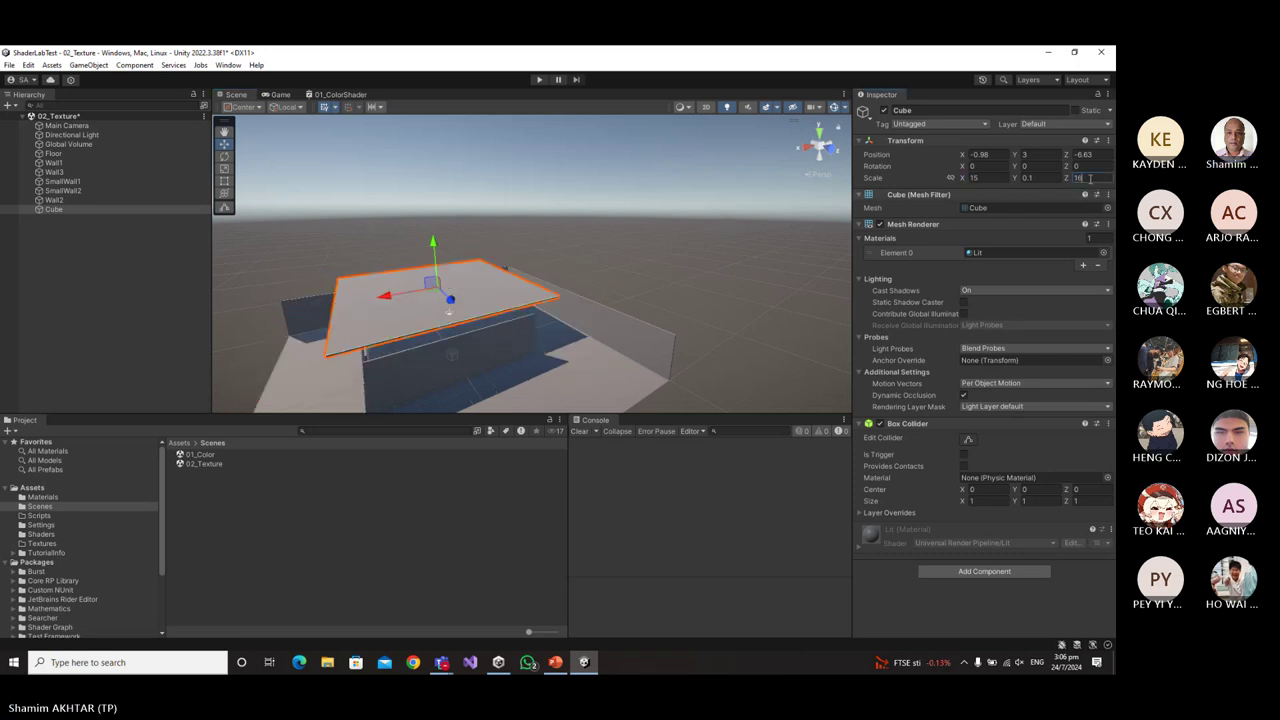
{"action": "key", "text": "BackSpace"}
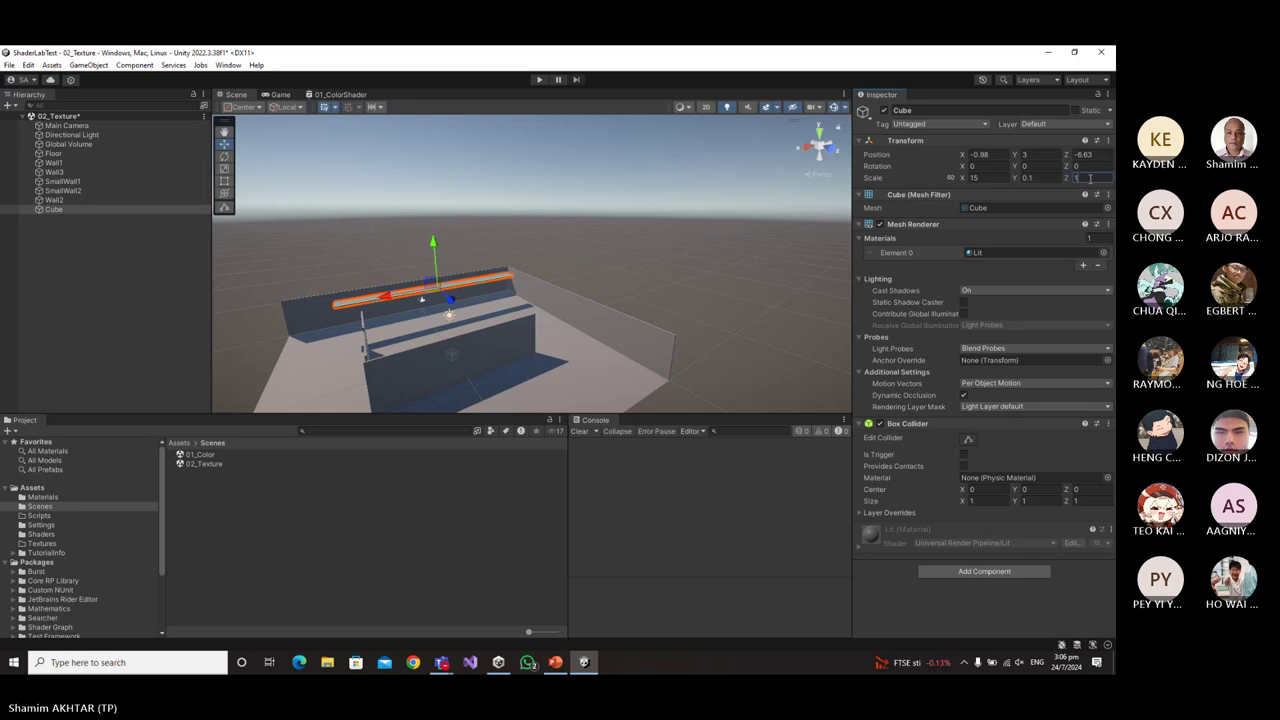
{"action": "type", "text": "5"}
Move the slab to -2.83, 2.94, -4.56 so it rests on the walls, then check it.
{"action": "left_click_drag", "start_coordinate": [394, 296], "coordinate": [605, 383]}
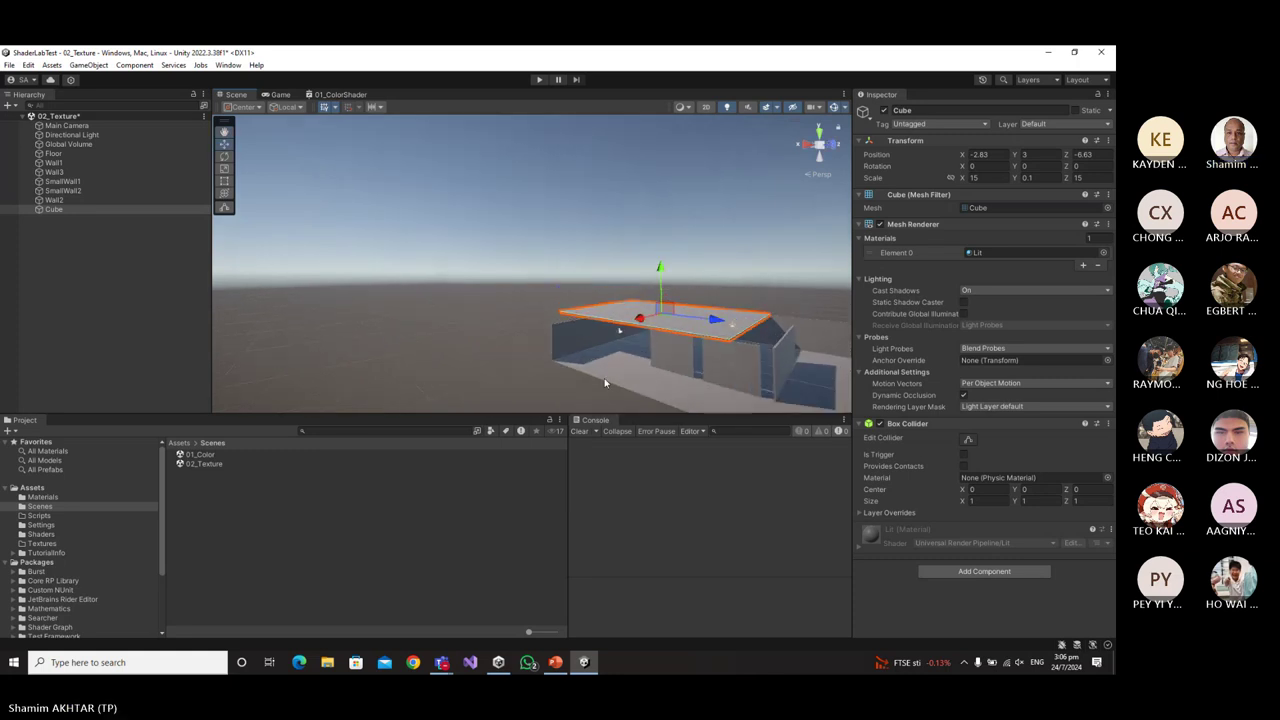
{"action": "left_click_drag", "start_coordinate": [660, 265], "coordinate": [660, 270]}
{"action": "left_click_drag", "start_coordinate": [722, 320], "coordinate": [740, 325]}
{"action": "left_click_drag", "start_coordinate": [684, 392], "coordinate": [707, 371], "text": "alt"}
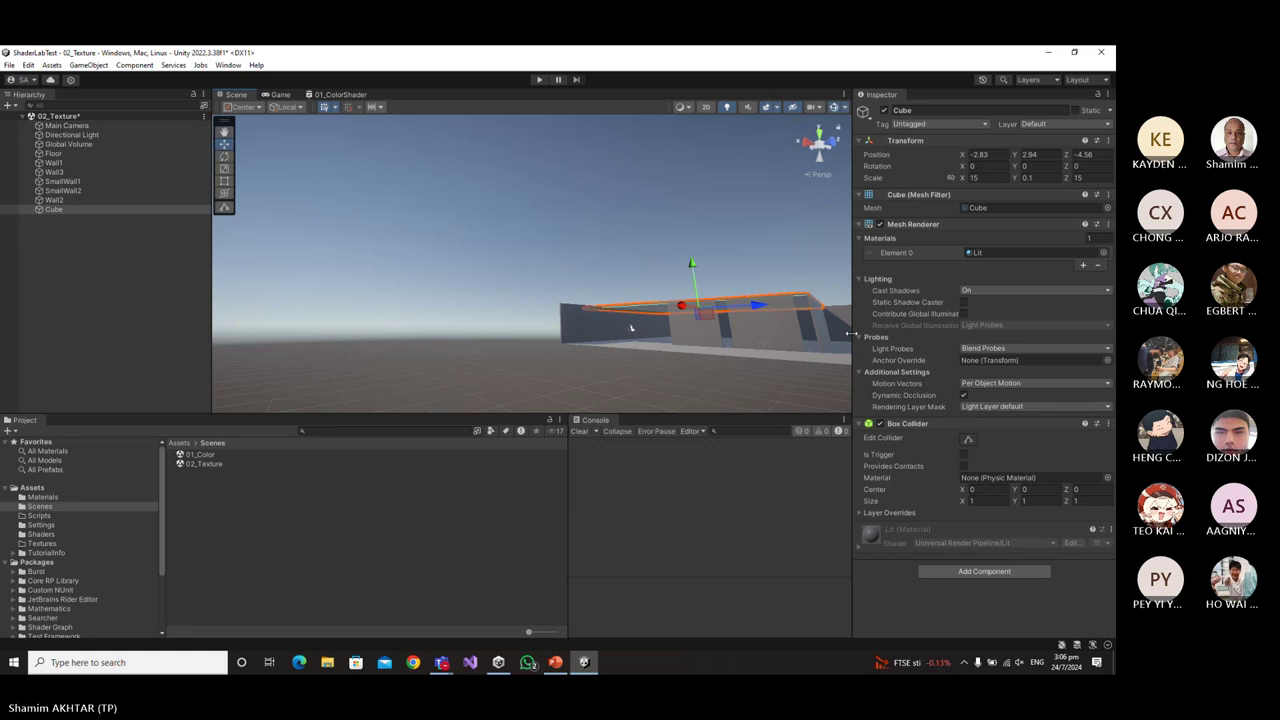
{"action": "left_click_drag", "start_coordinate": [631, 327], "coordinate": [612, 403], "text": "alt"}
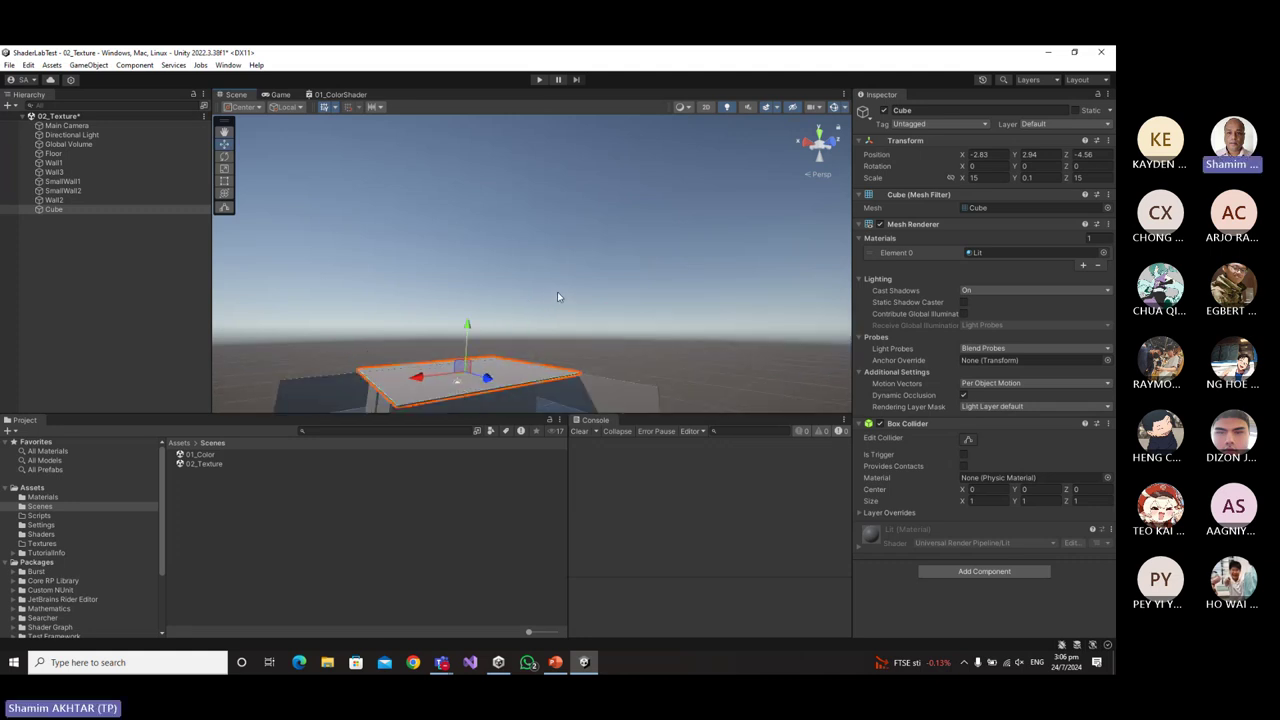
{"action": "mouse_move", "coordinate": [559, 297]}
{"action": "left_mouse_down", "text": "alt"}
{"action": "mouse_move", "coordinate": [572, 314]}
{"action": "mouse_move", "coordinate": [535, 292]}
{"action": "left_mouse_up", "text": "alt"}
Switch to the Game view to see the room from the Main Camera.
{"action": "left_click", "coordinate": [281, 94]}
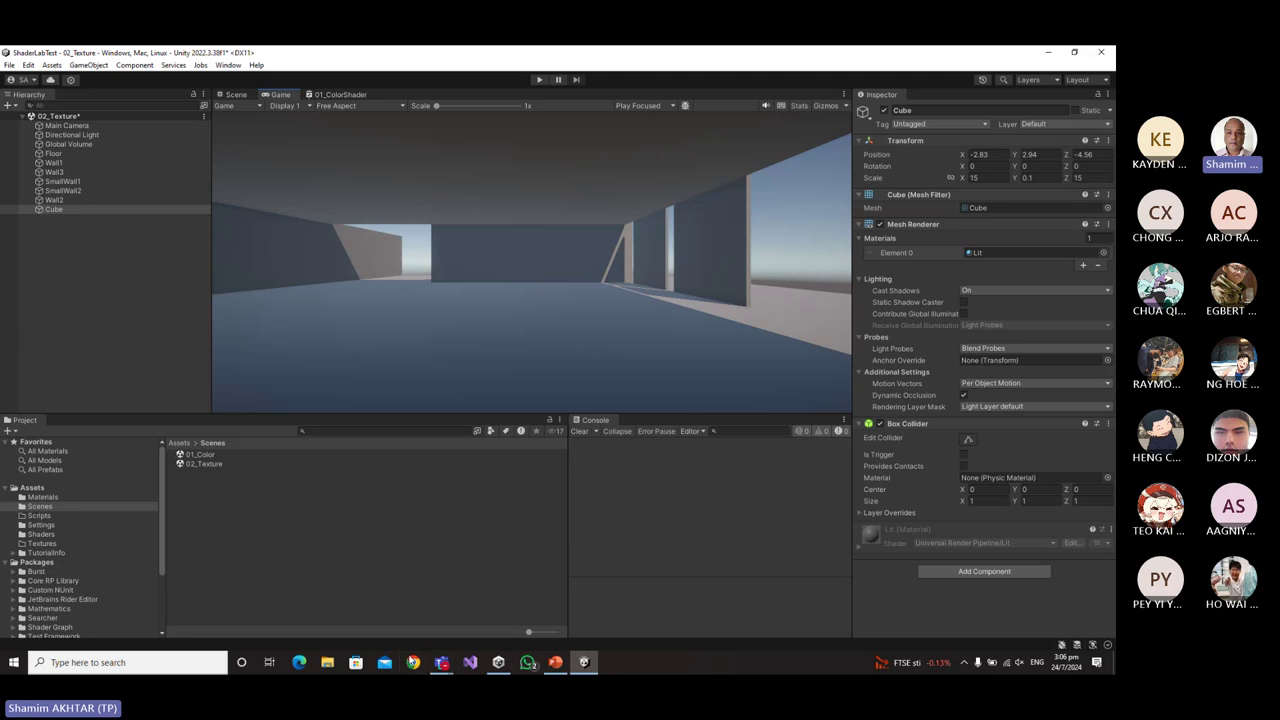
Launch Google Chrome with the Work profile.
{"action": "mouse_move", "coordinate": [414, 663]}
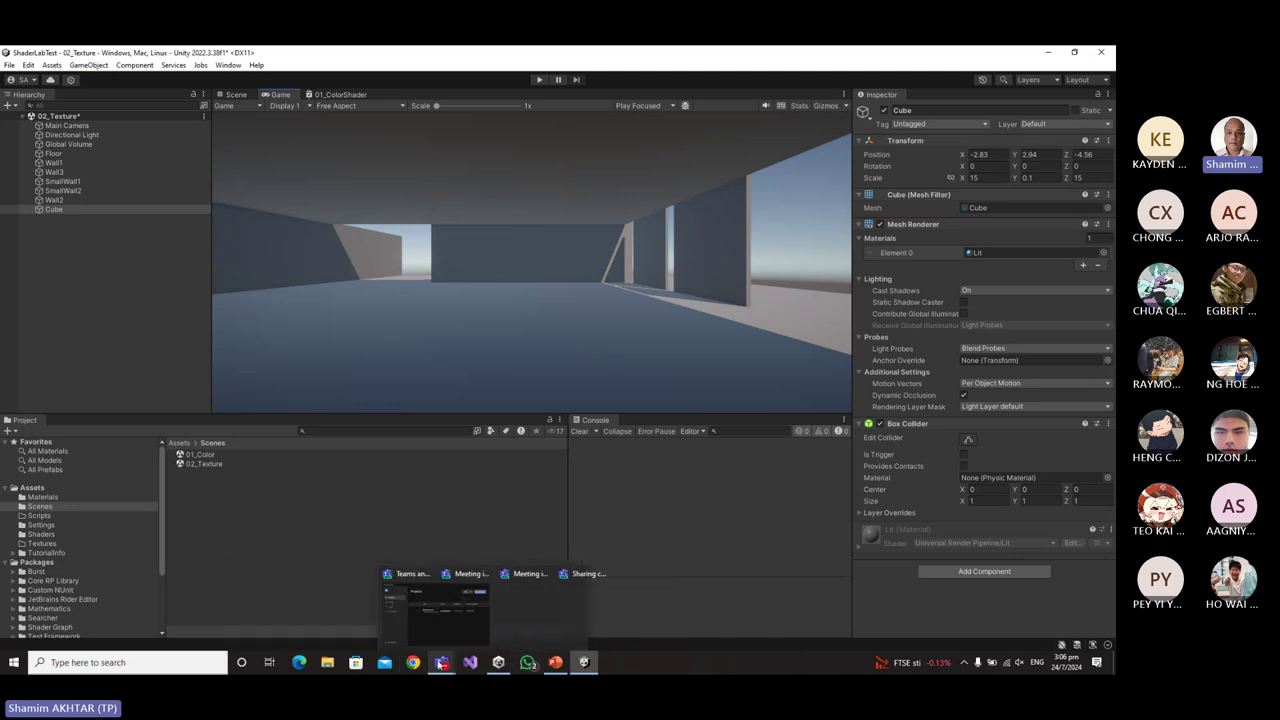
{"action": "left_click", "coordinate": [414, 663]}
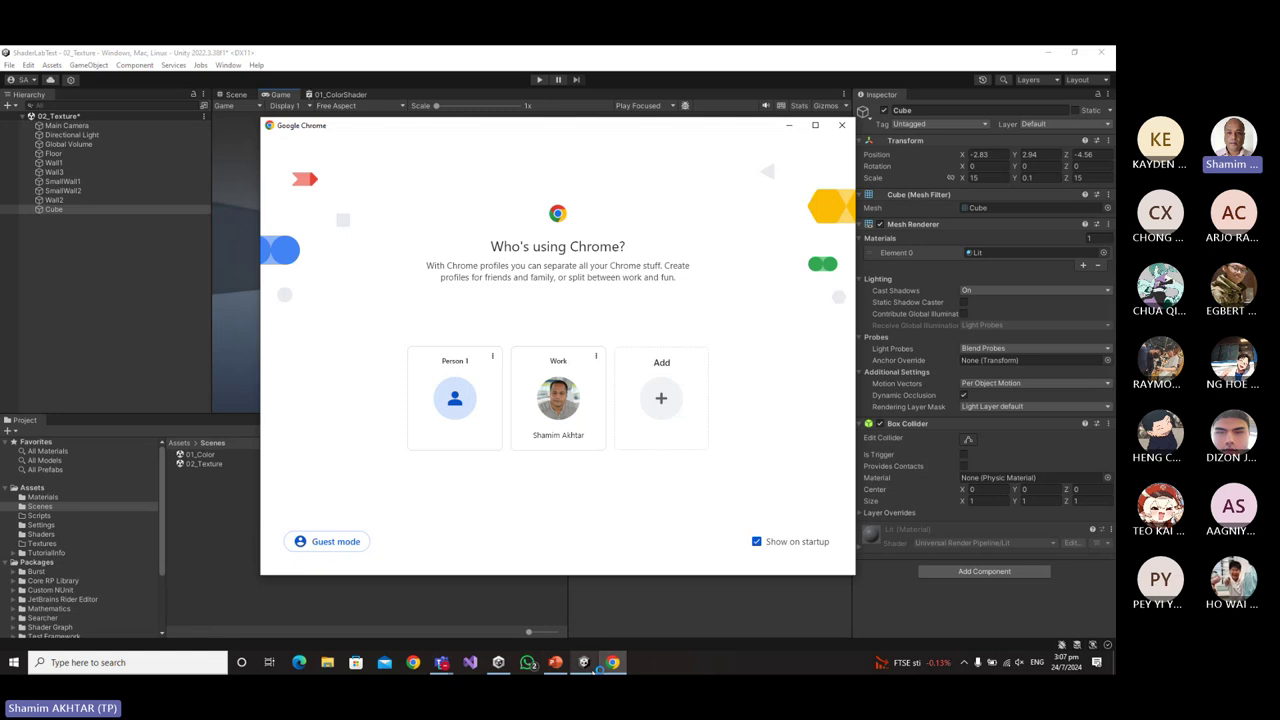
{"action": "mouse_move", "coordinate": [610, 666]}
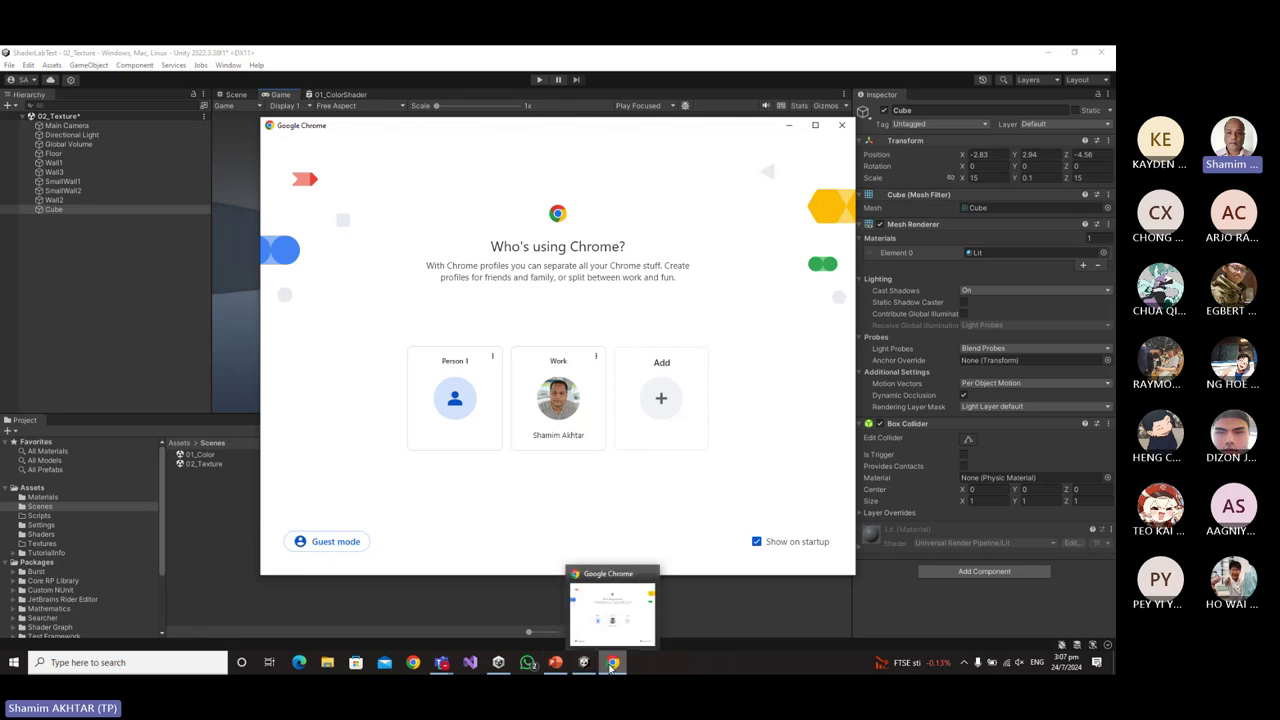
{"action": "left_click", "coordinate": [545, 395]}
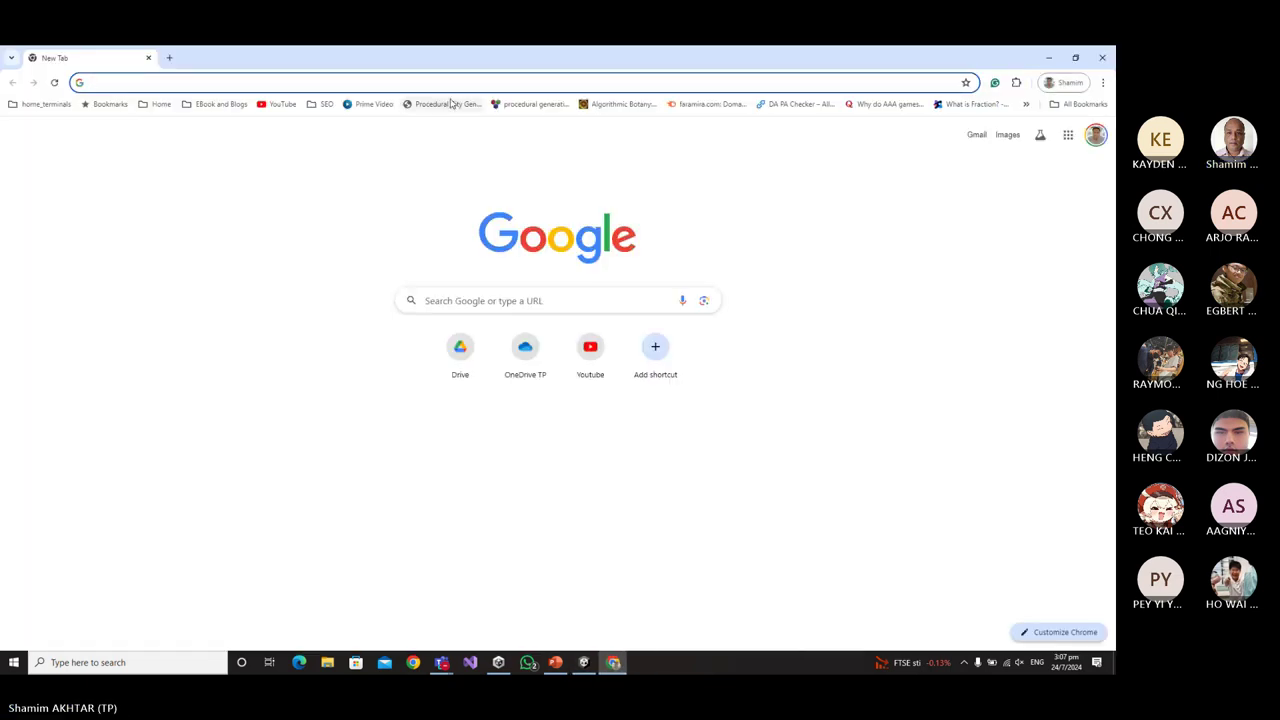
Go to POLITEMall and log in to the TP courses Brightspace homepage.
{"action": "type", "text": "poli"}
{"action": "key", "text": "Return"}
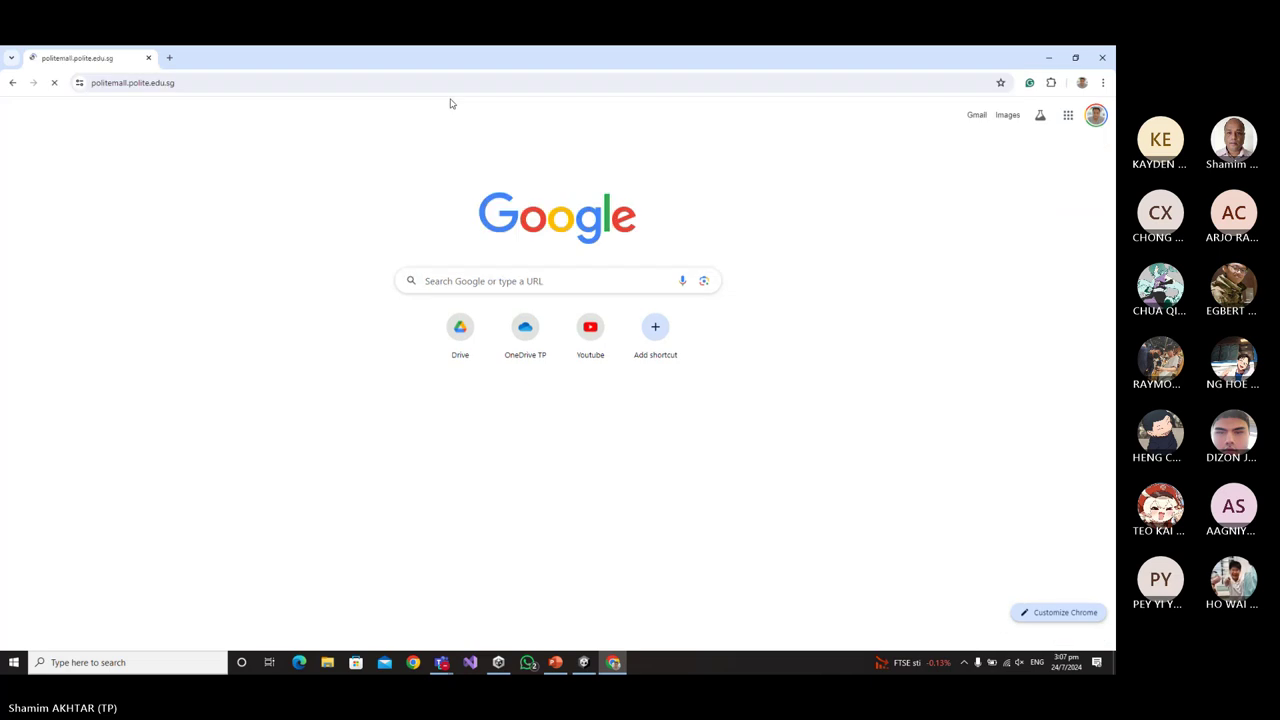
{"action": "left_click", "coordinate": [895, 131]}
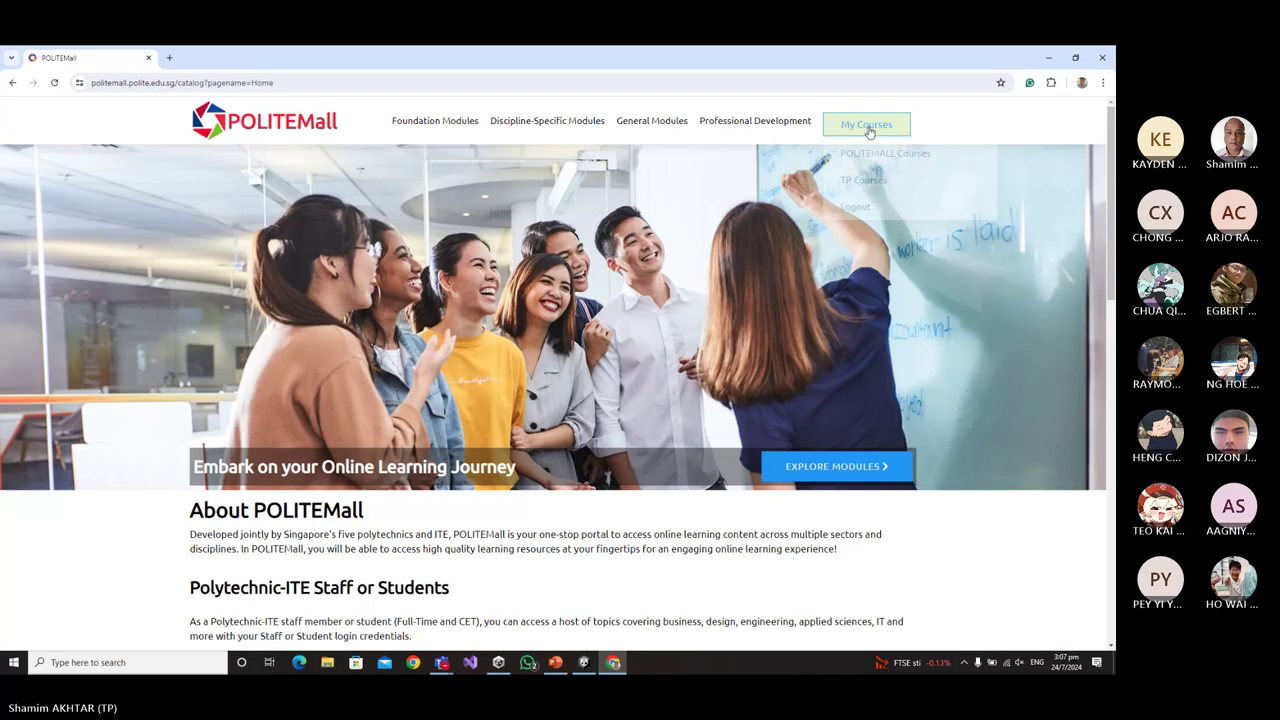
{"action": "mouse_move", "coordinate": [868, 128]}
{"action": "left_click", "coordinate": [866, 176]}
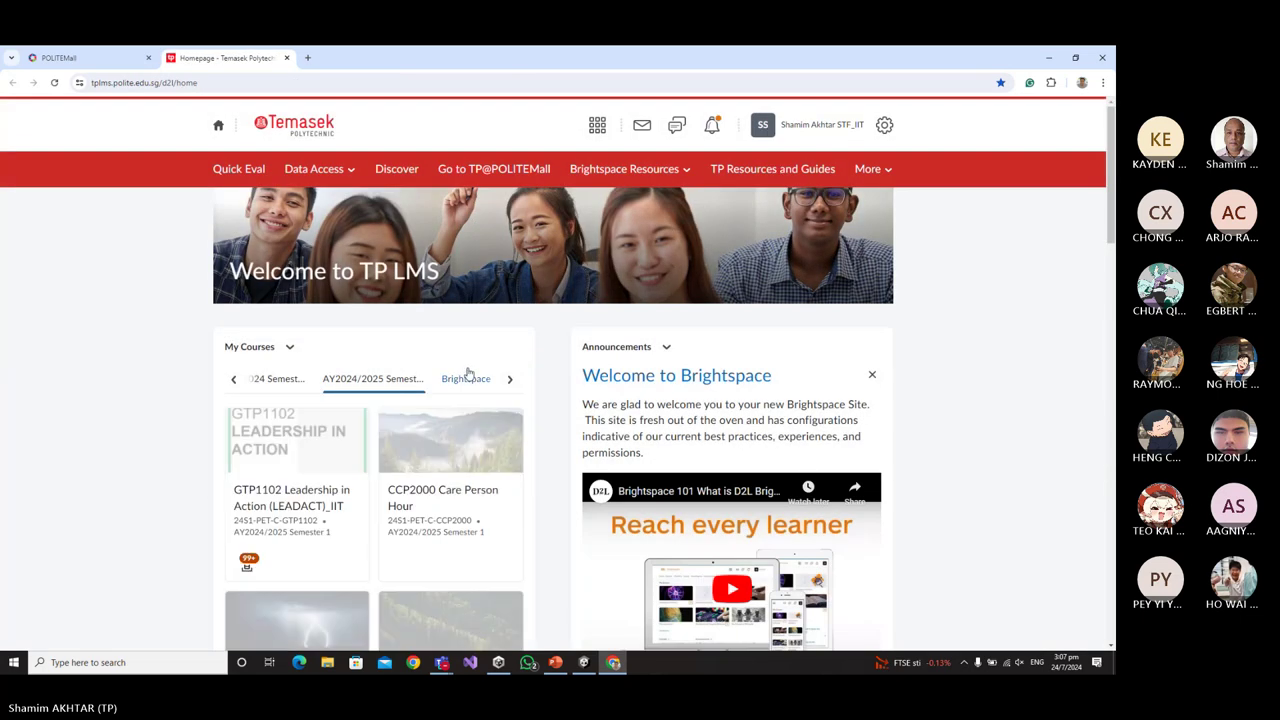
Open the CGE2C21 Computer Graphics and Programming course.
{"action": "scroll", "coordinate": [420, 350], "scroll_direction": "down", "scroll_amount": 7}
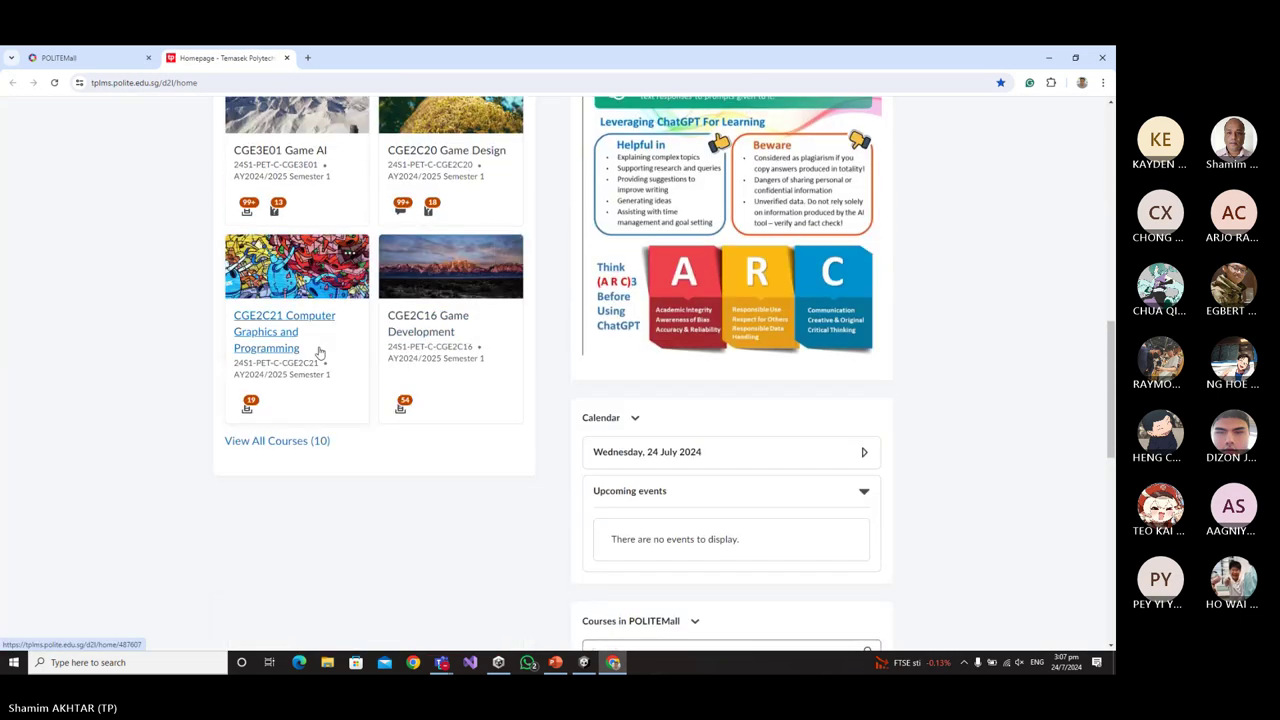
{"action": "left_click", "coordinate": [303, 318]}
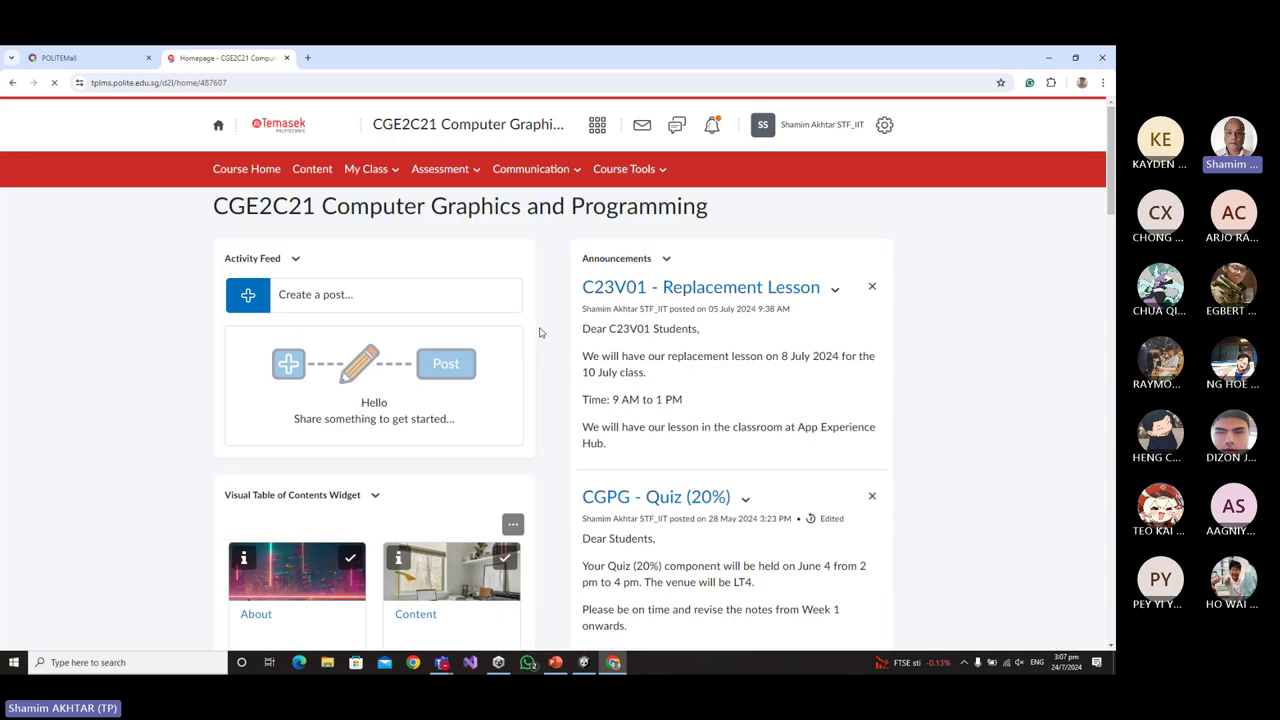
{"action": "scroll", "coordinate": [420, 380], "scroll_direction": "down", "scroll_amount": 8}
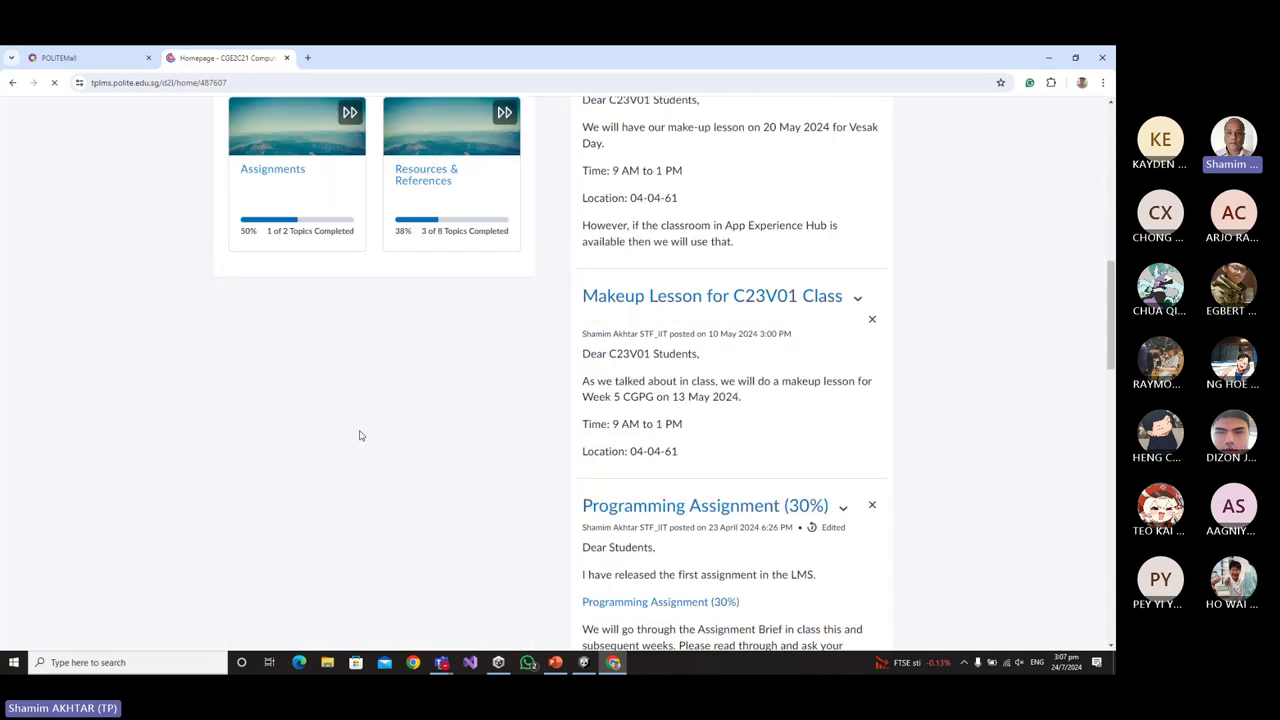
{"action": "scroll", "coordinate": [356, 427], "scroll_direction": "up", "scroll_amount": 8}
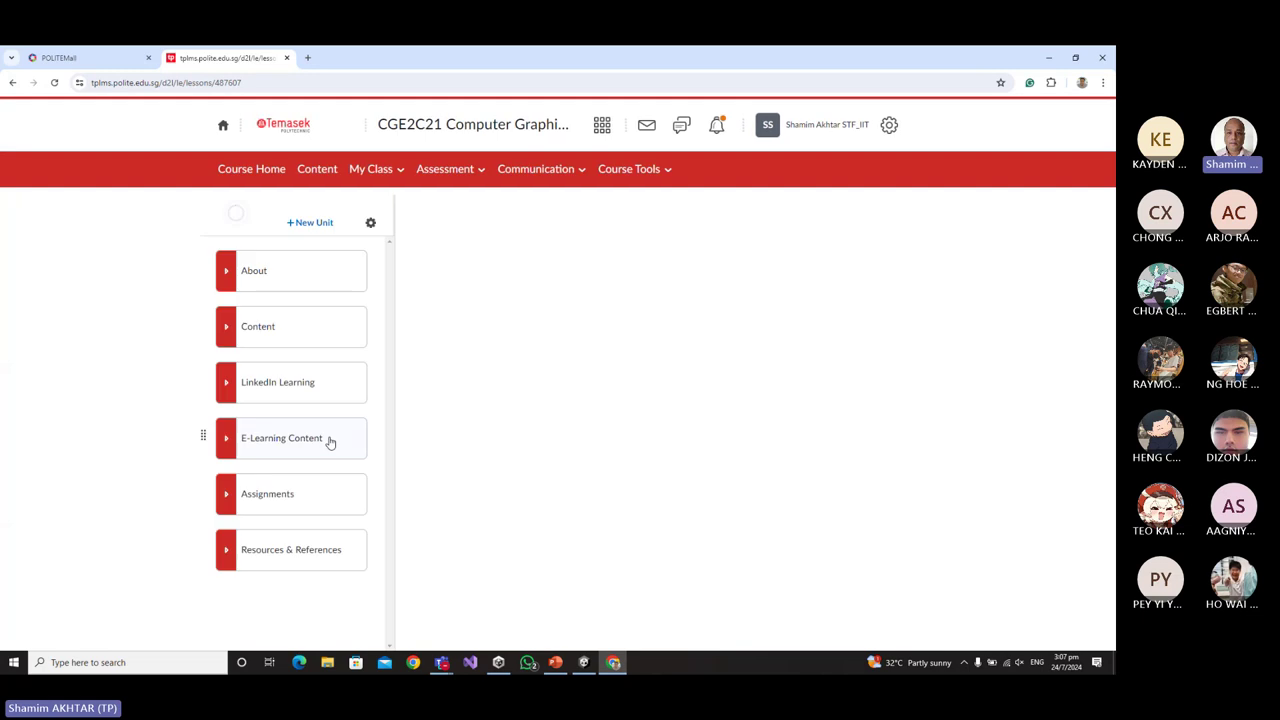
Download FPS.cs from Content > Week 15 and drag it out of the browser.
{"action": "left_click", "coordinate": [225, 333]}
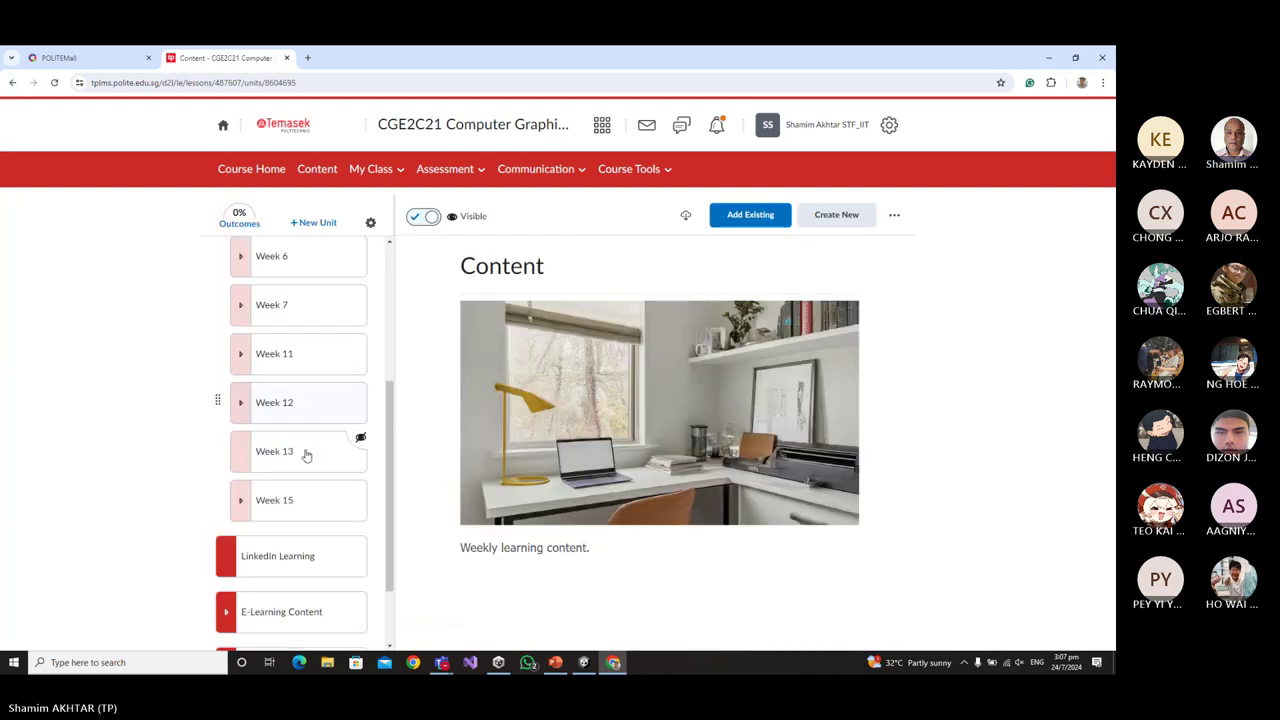
{"action": "left_click", "coordinate": [286, 485]}
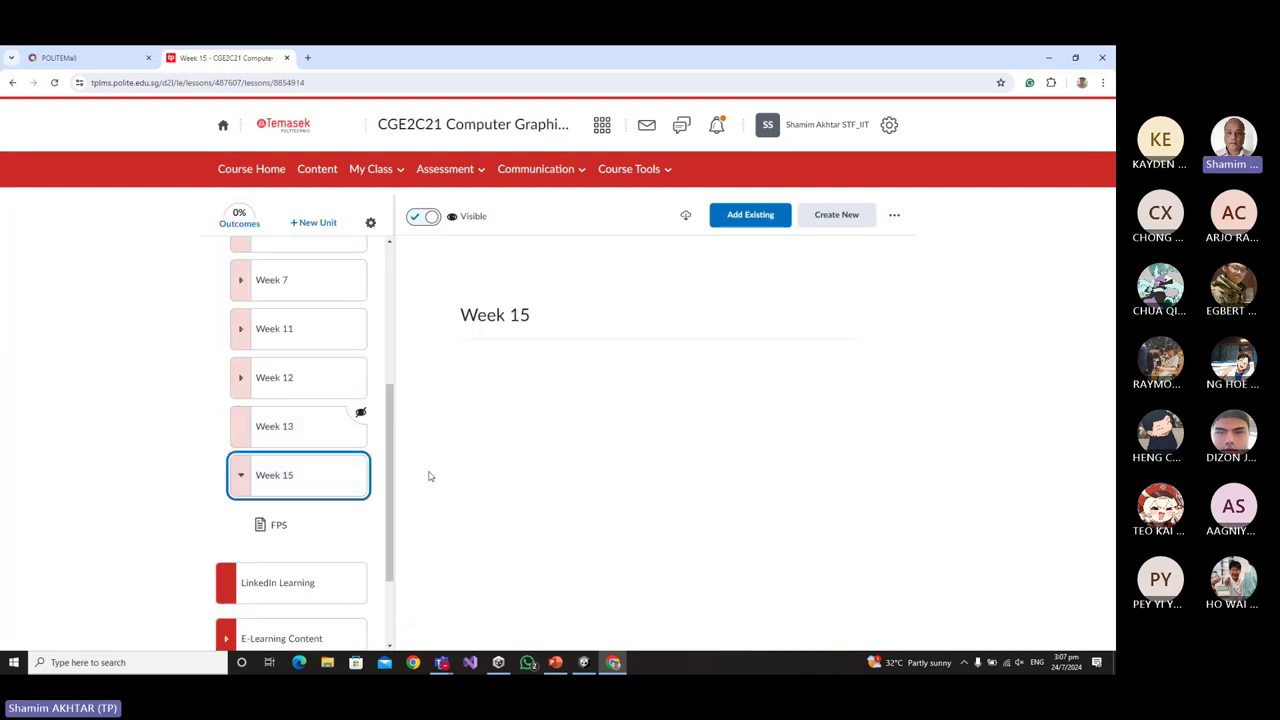
{"action": "left_click", "coordinate": [275, 526]}
{"action": "left_click", "coordinate": [679, 507]}
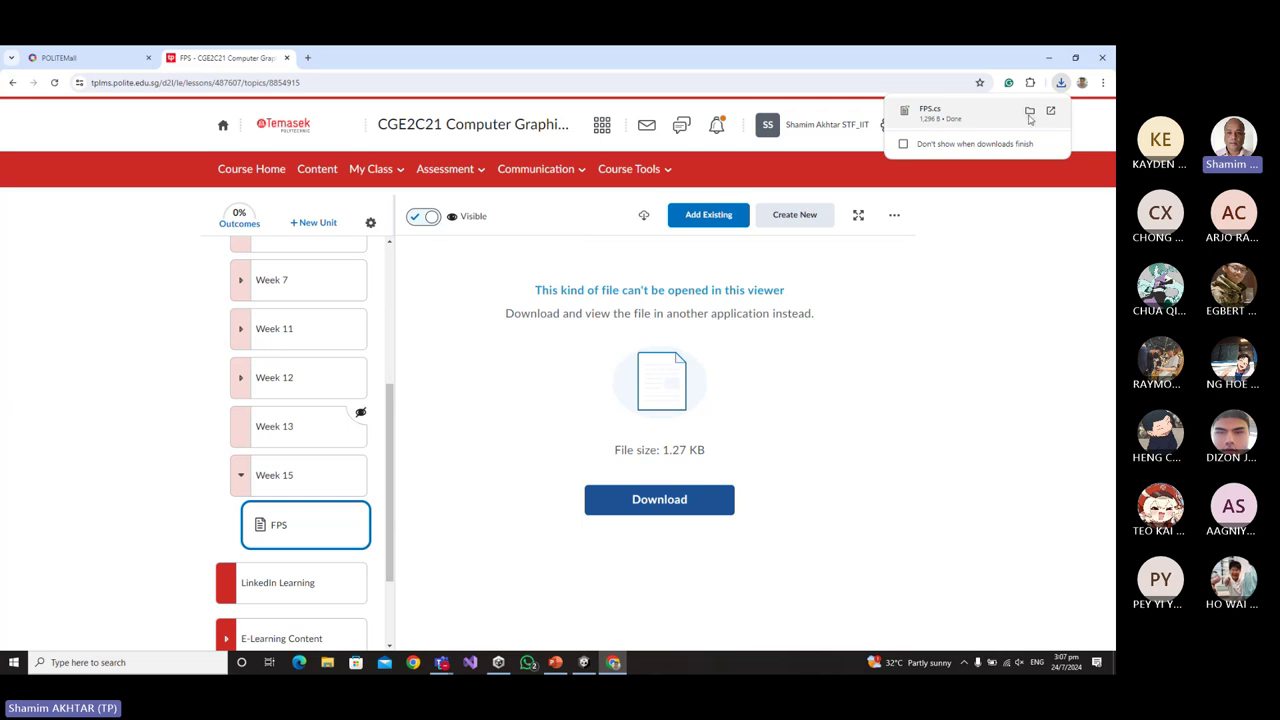
{"action": "left_click_drag", "start_coordinate": [941, 107], "coordinate": [369, 618]}
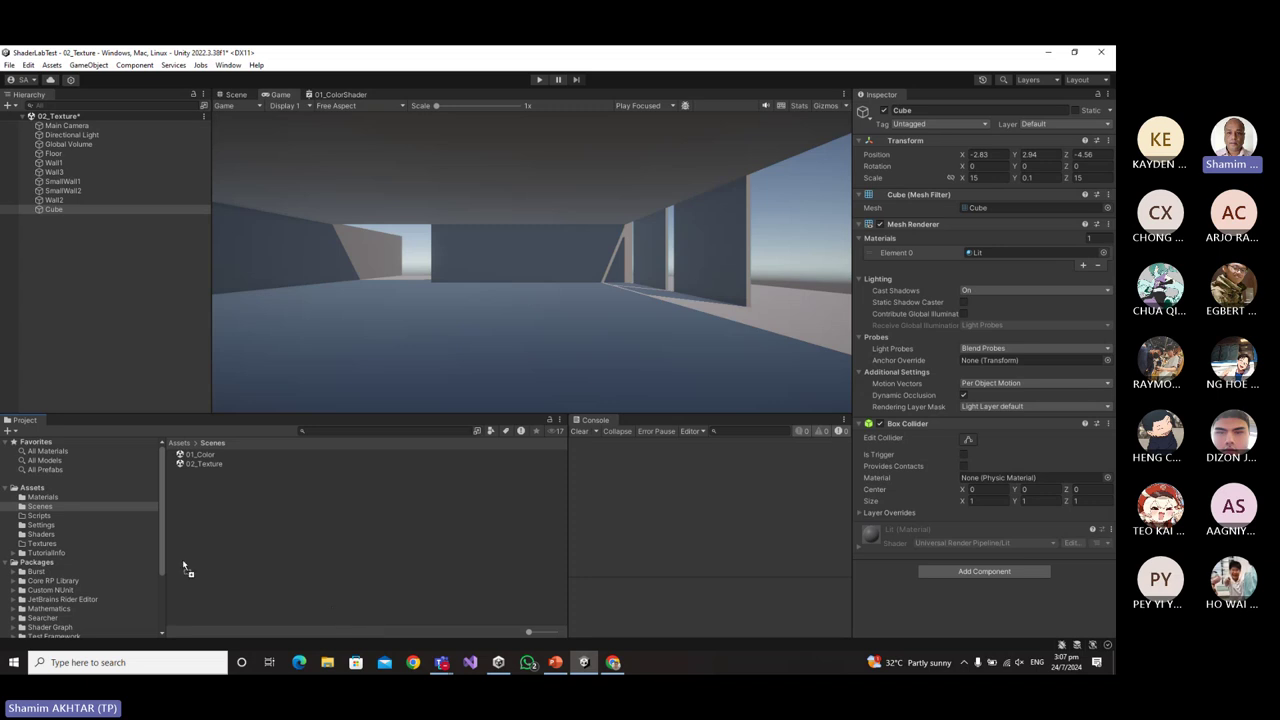
Drop FPS.cs into the Assets/Scripts folder of the Project window.
{"action": "left_click_drag", "start_coordinate": [183, 561], "coordinate": [64, 517]}
{"action": "left_click", "coordinate": [146, 518]}
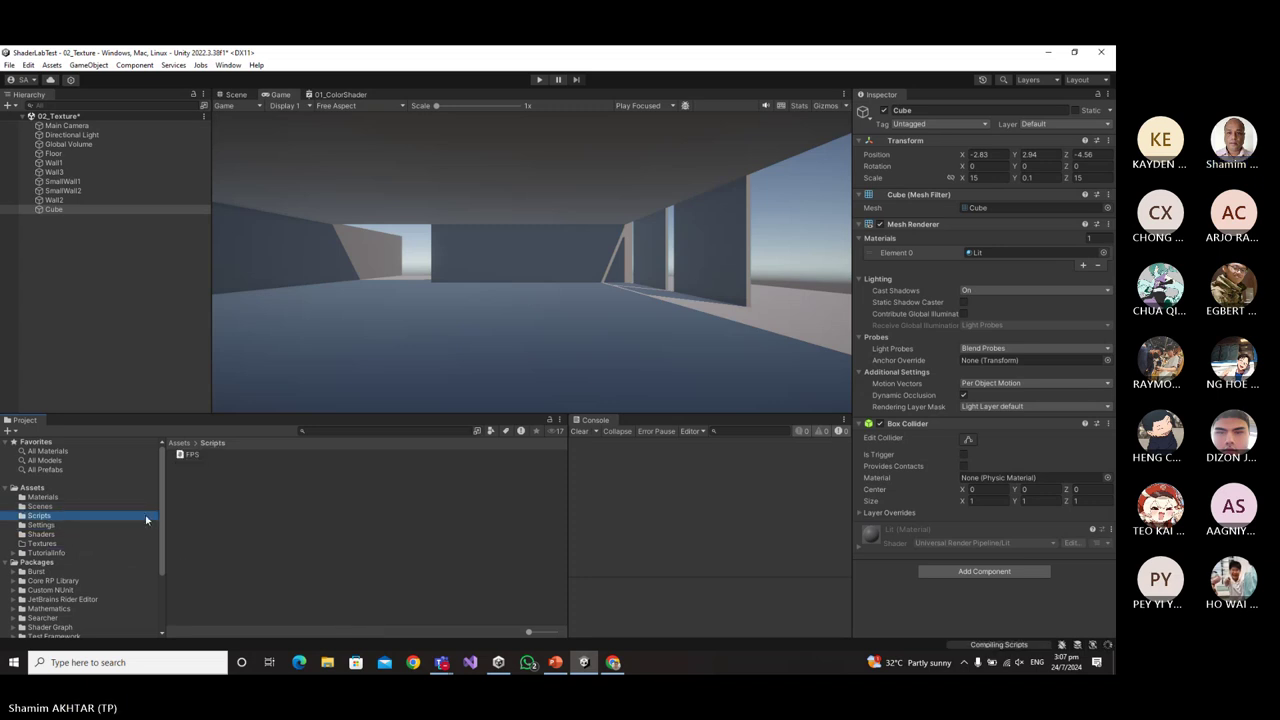
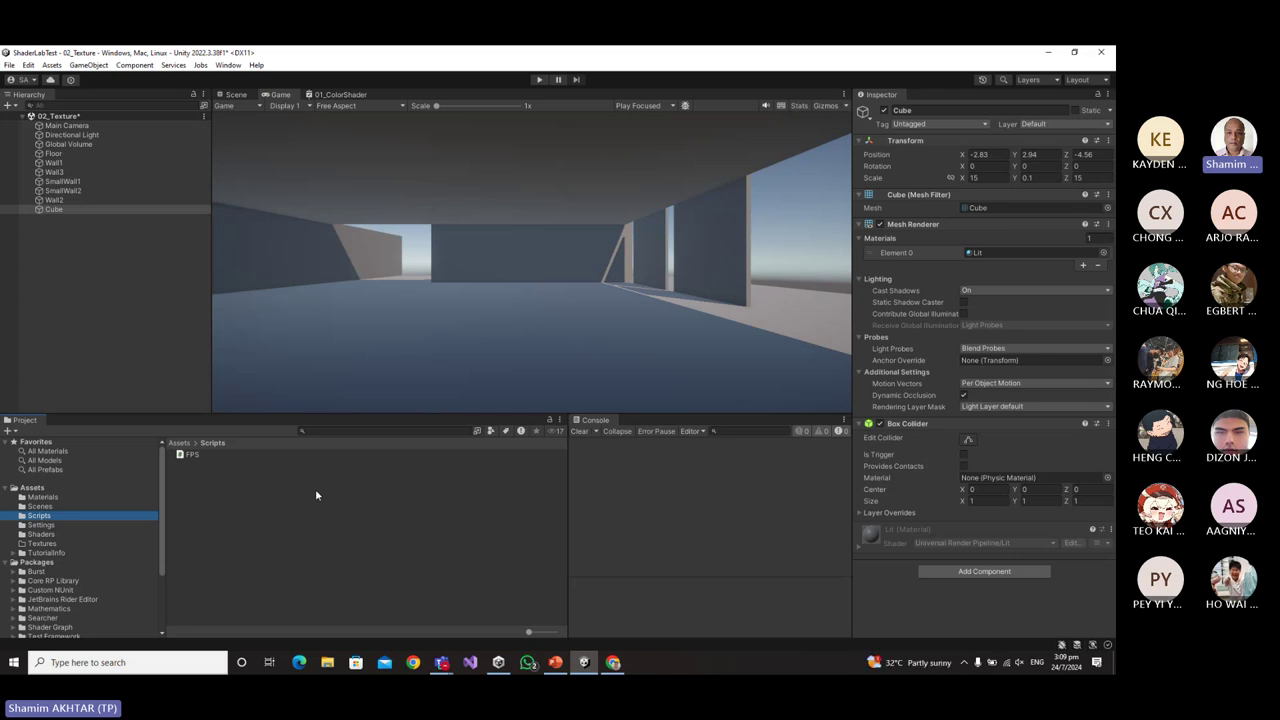
Switch to the Scene view and save the 02_Texture scene.
{"action": "left_click", "coordinate": [242, 94]}
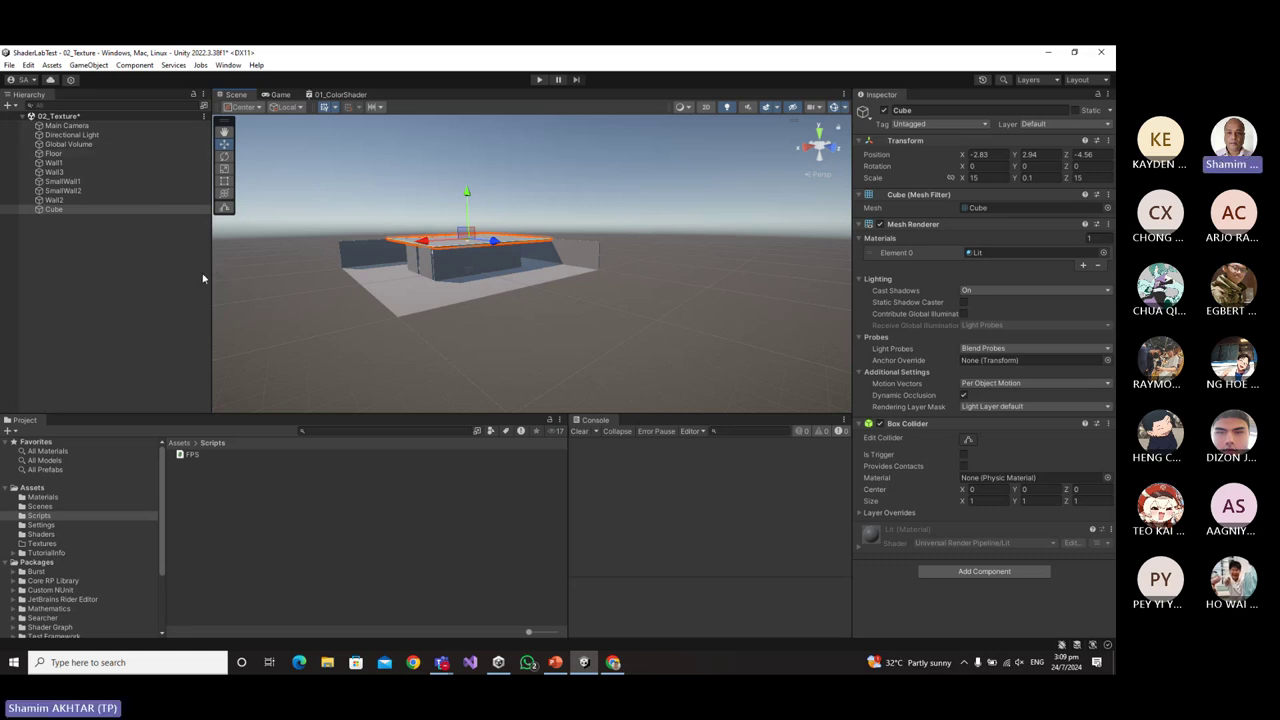
{"action": "key", "text": "ctrl+s"}
Add a Capsule from the Hierarchy's 3D Object menu and reset its Transform to the origin.
{"action": "right_click", "coordinate": [80, 258]}
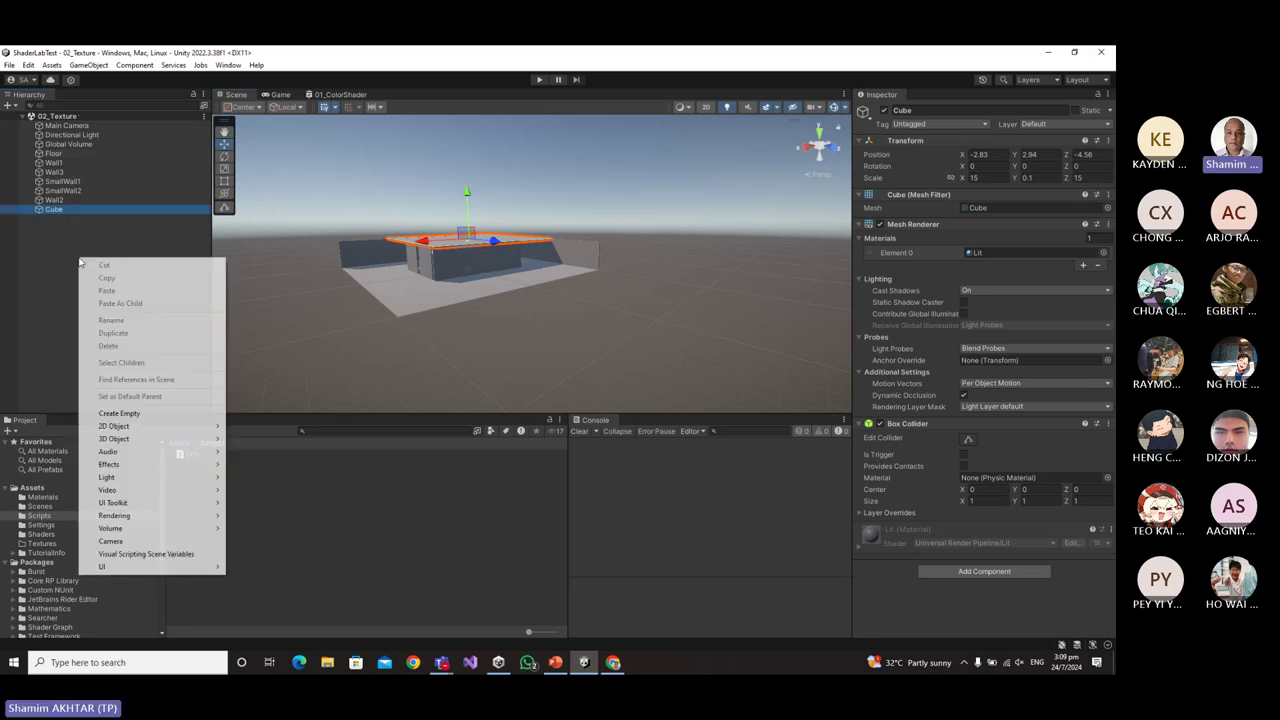
{"action": "mouse_move", "coordinate": [143, 440]}
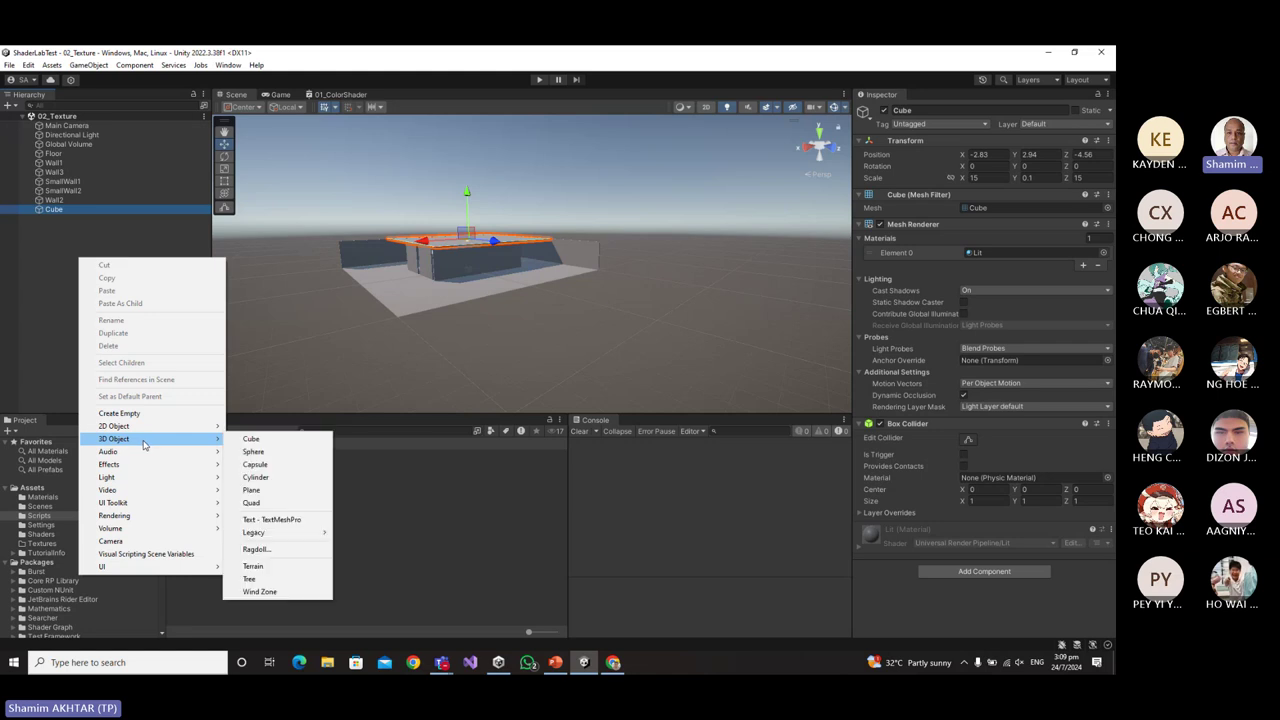
{"action": "left_click", "coordinate": [255, 465]}
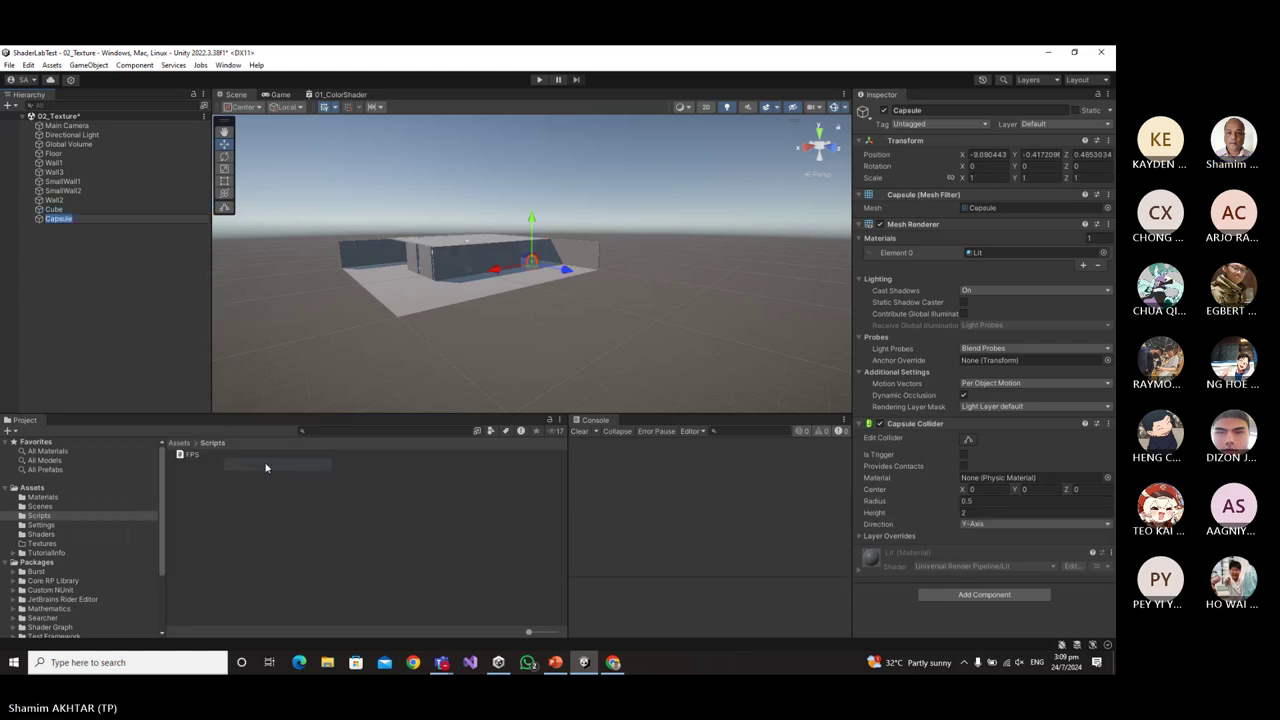
{"action": "left_click", "coordinate": [1105, 142]}
{"action": "left_click", "coordinate": [1050, 151]}
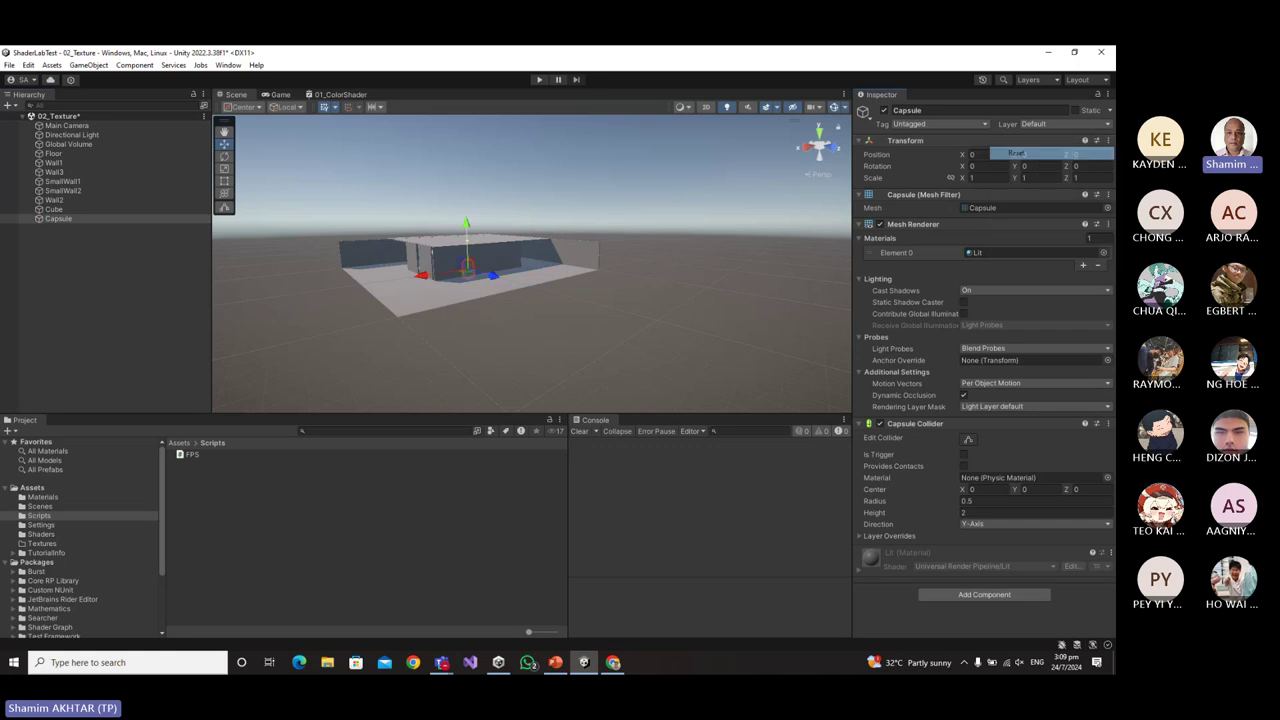
{"action": "scroll", "coordinate": [485, 293], "scroll_direction": "up", "scroll_amount": 5}
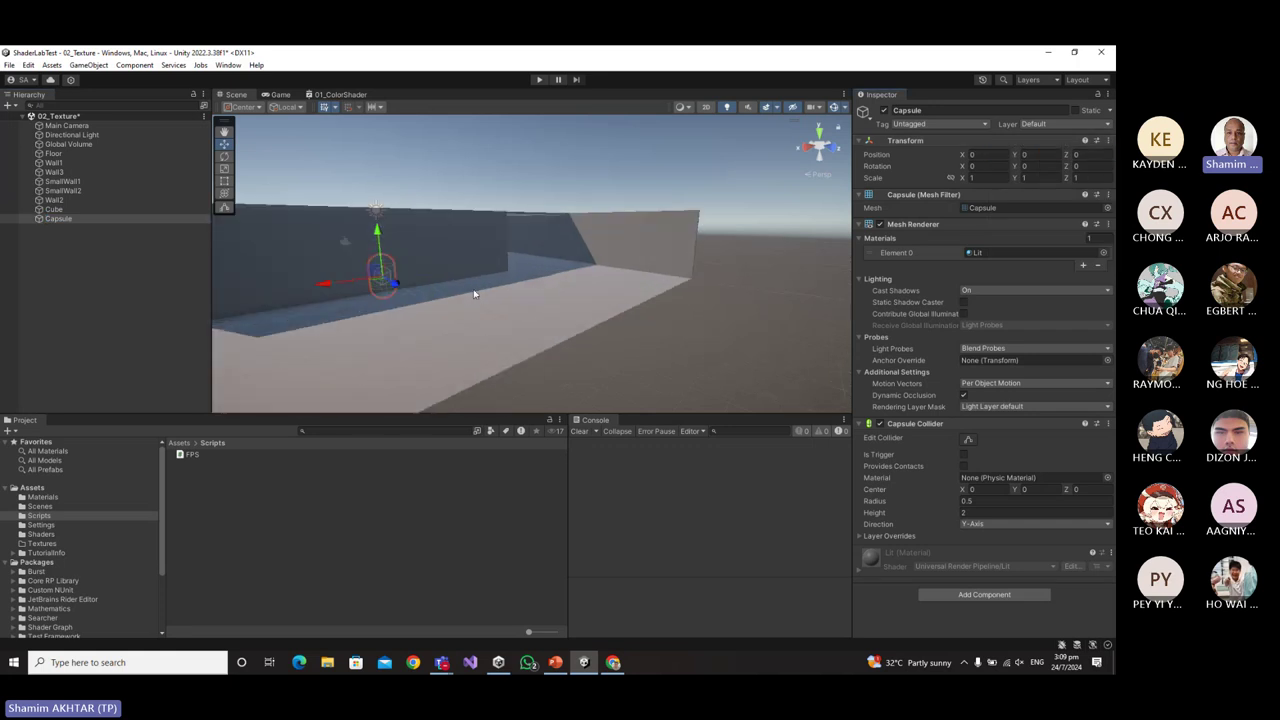
{"action": "middle_click_drag", "start_coordinate": [398, 284], "coordinate": [696, 296]}
{"action": "key", "text": "f"}
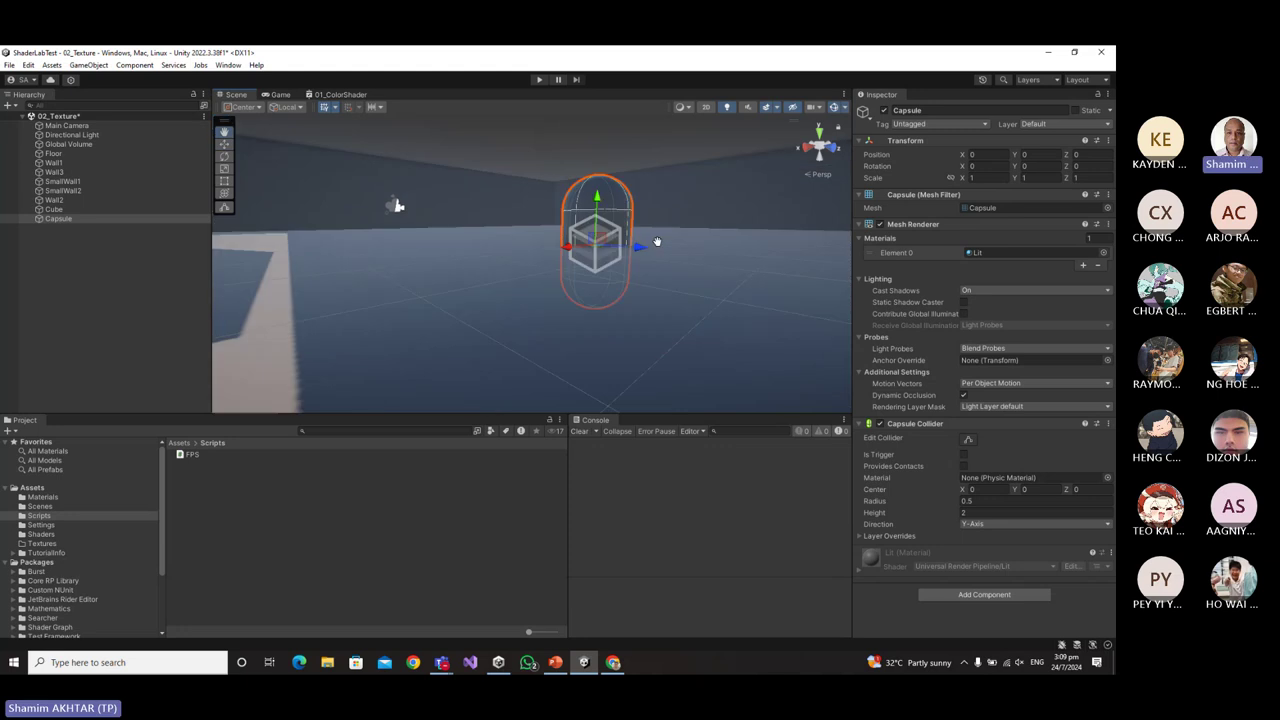
{"action": "middle_click_drag", "start_coordinate": [632, 238], "coordinate": [713, 264]}
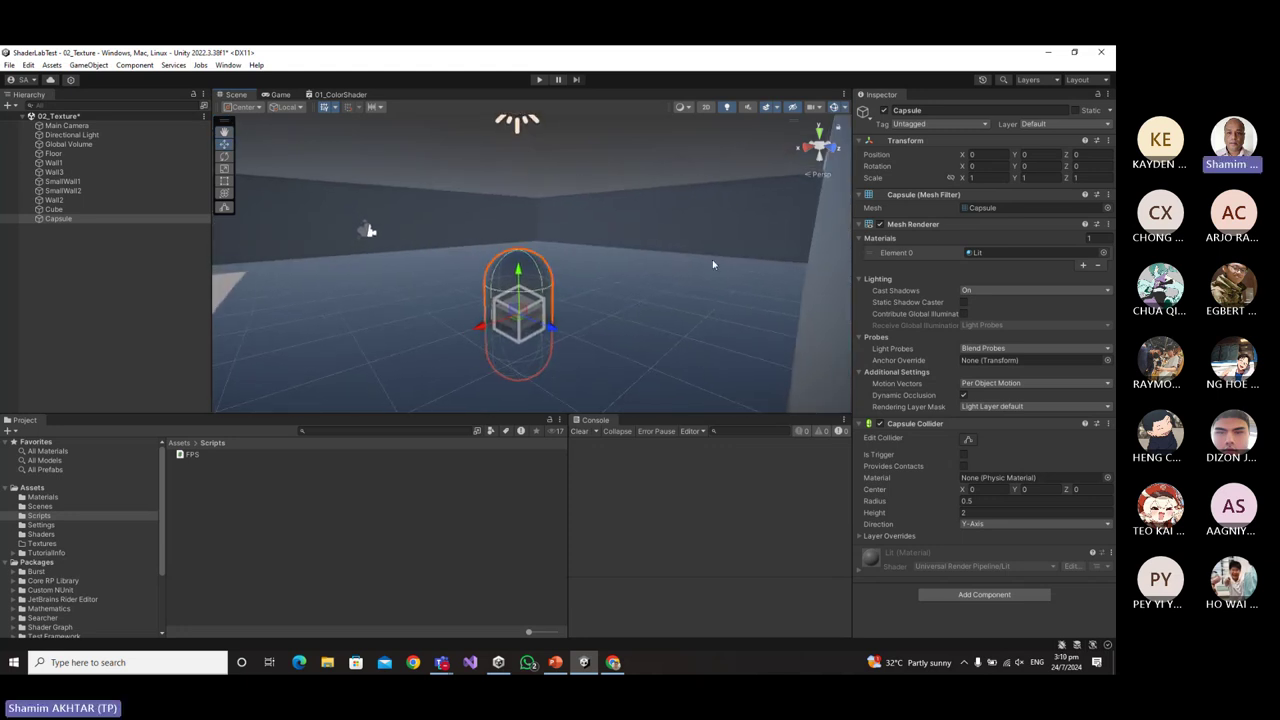
Set the capsule's Scale X and Z to 0.5 and its Position Y to 1.
{"action": "left_click", "coordinate": [986, 177]}
{"action": "type", "text": "0.5"}
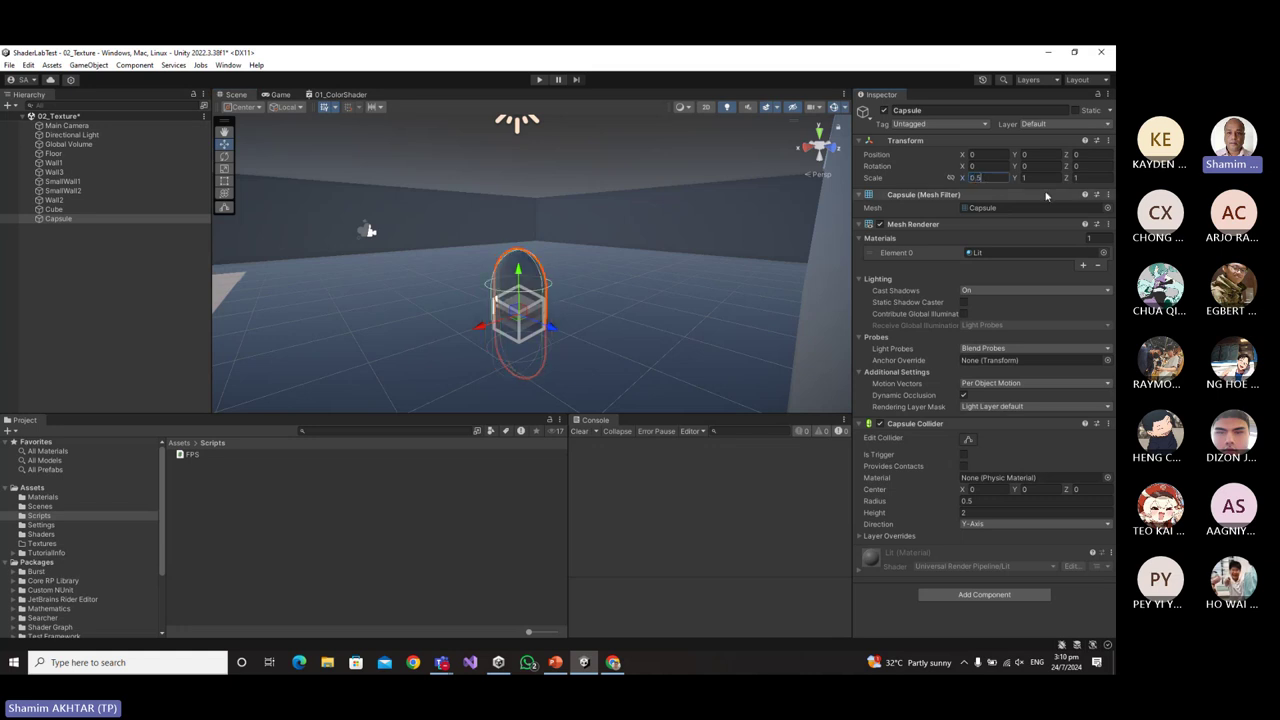
{"action": "left_click", "coordinate": [1089, 178]}
{"action": "type", "text": "0.5"}
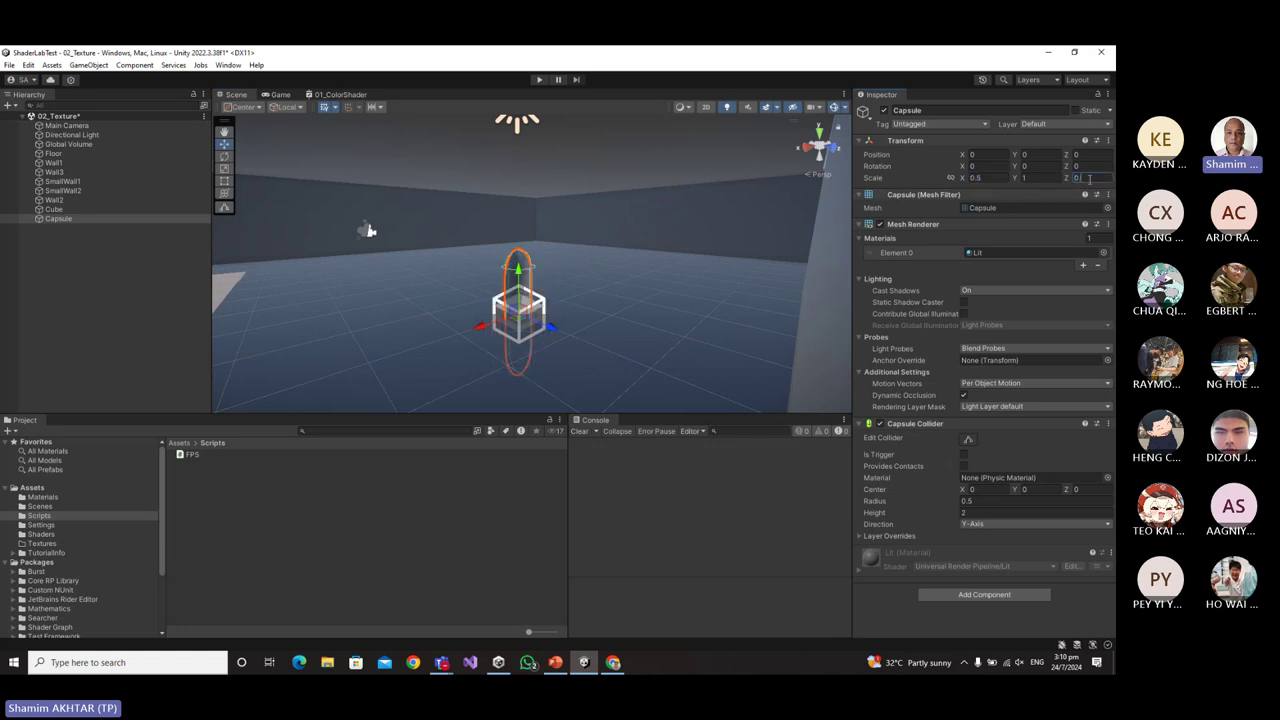
{"action": "left_click", "coordinate": [1041, 157]}
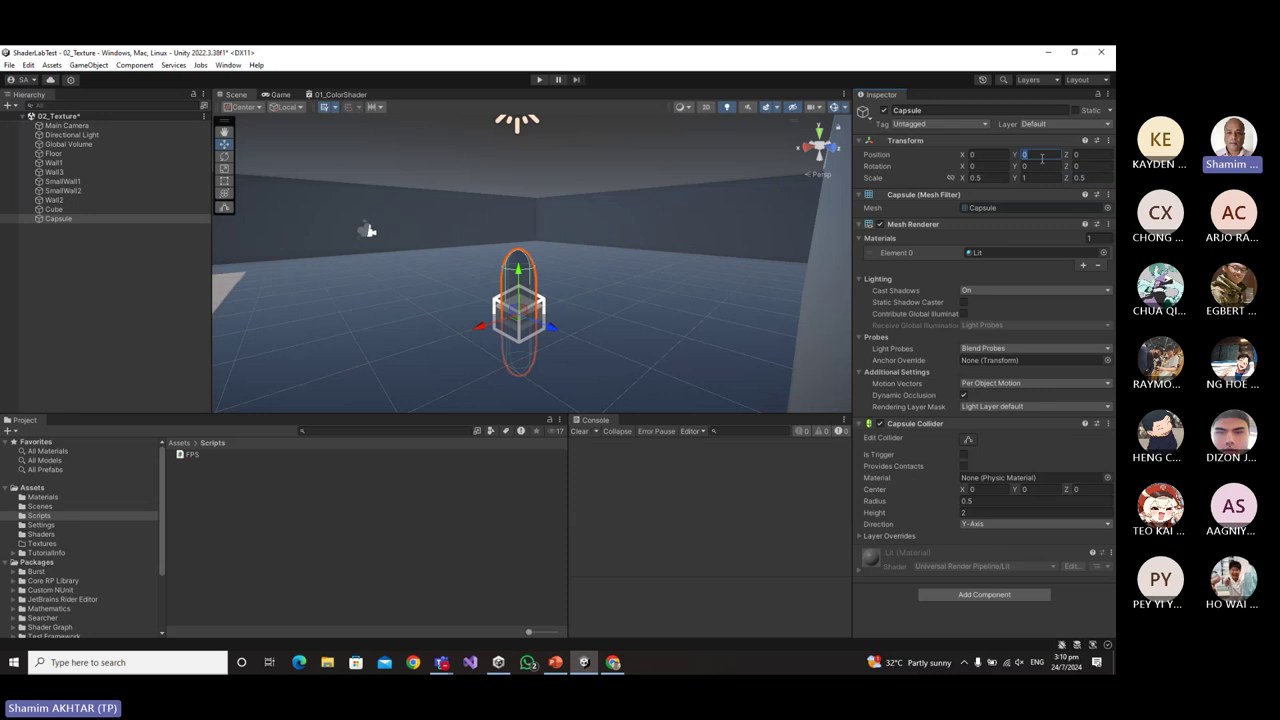
{"action": "type", "text": "1"}
{"action": "middle_click_drag", "start_coordinate": [664, 300], "coordinate": [649, 284]}
{"action": "left_click_drag", "start_coordinate": [649, 284], "coordinate": [675, 302], "text": "alt"}
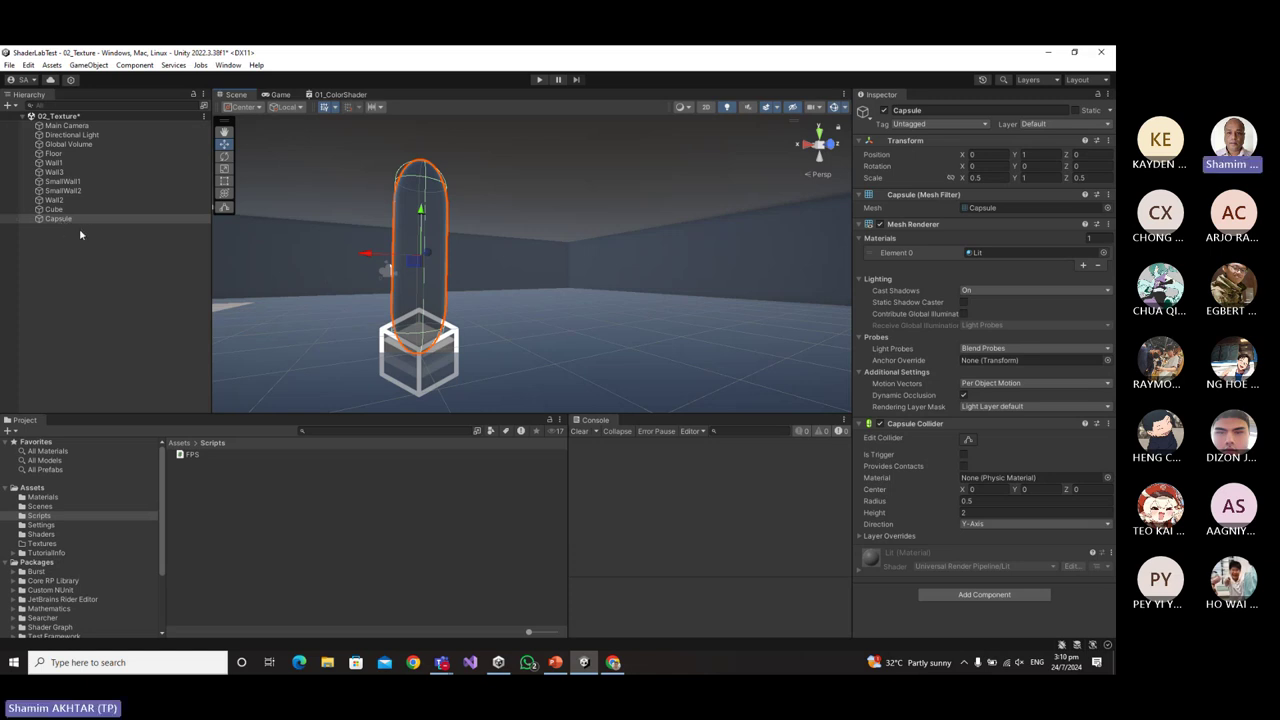
Create an empty object named FPS and reset its Transform to the origin.
{"action": "right_click", "coordinate": [59, 247]}
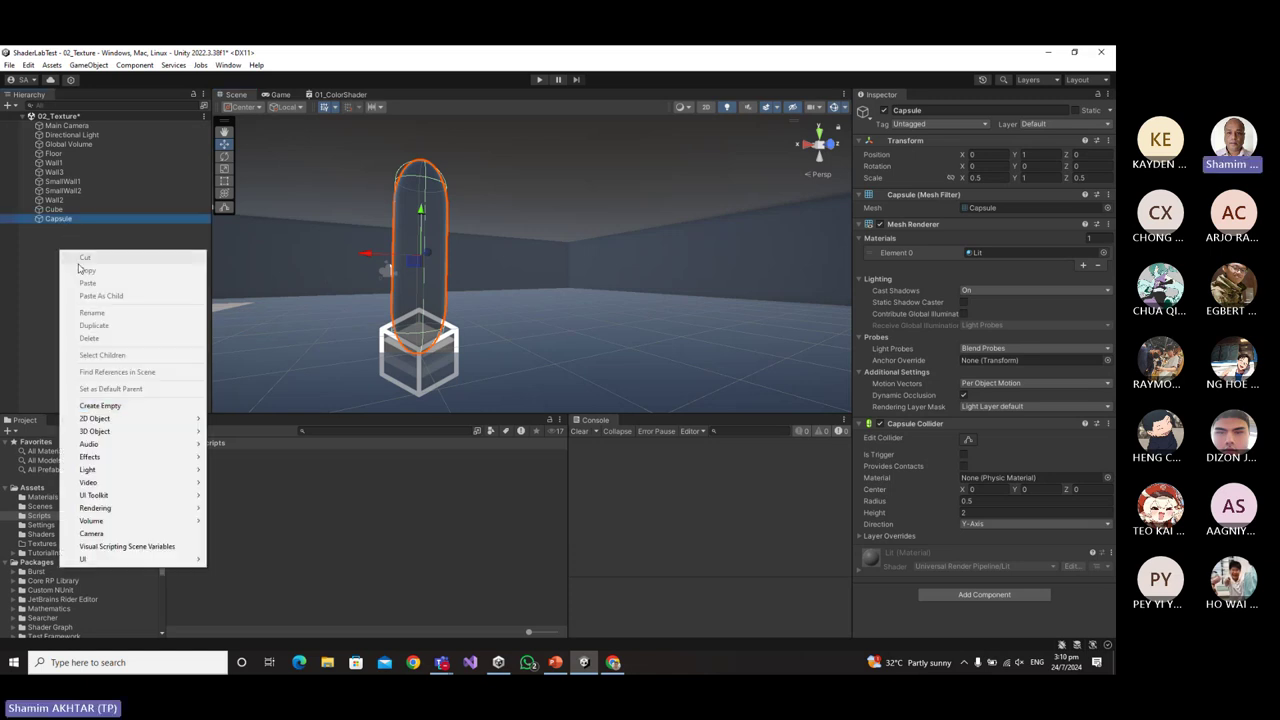
{"action": "left_click", "coordinate": [96, 406]}
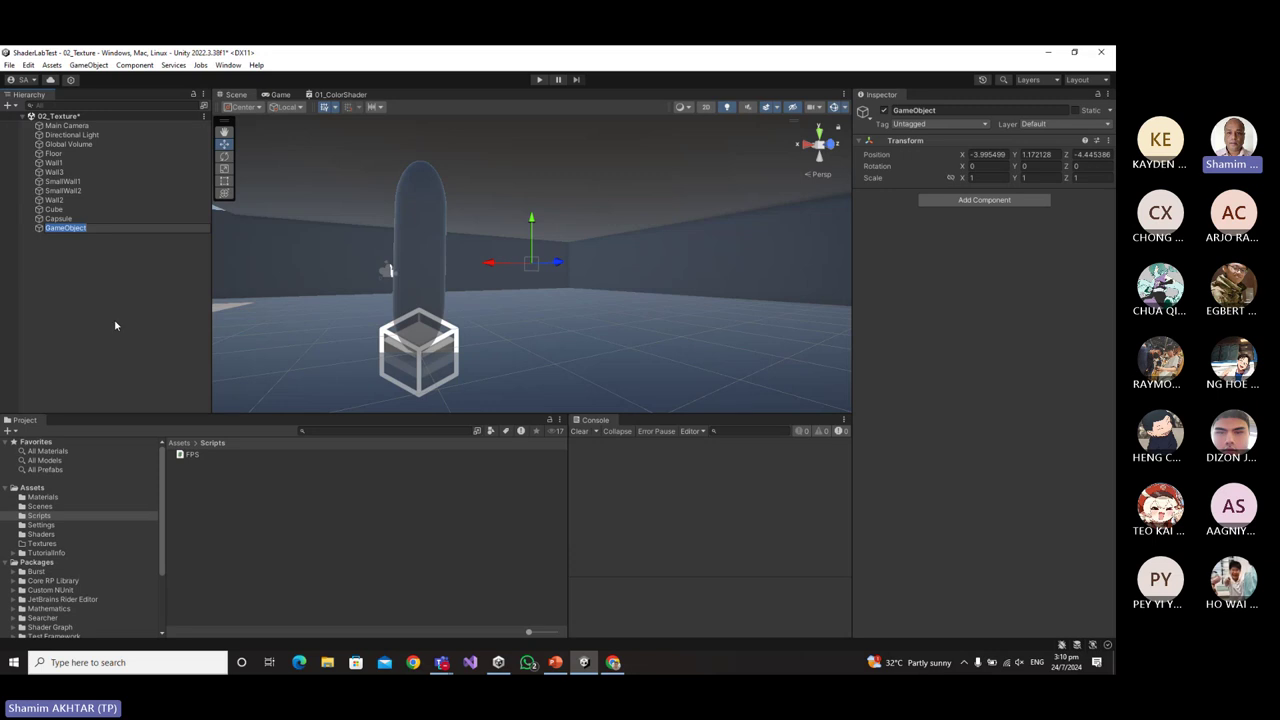
{"action": "type", "text": "FPS"}
{"action": "key", "text": "Return"}
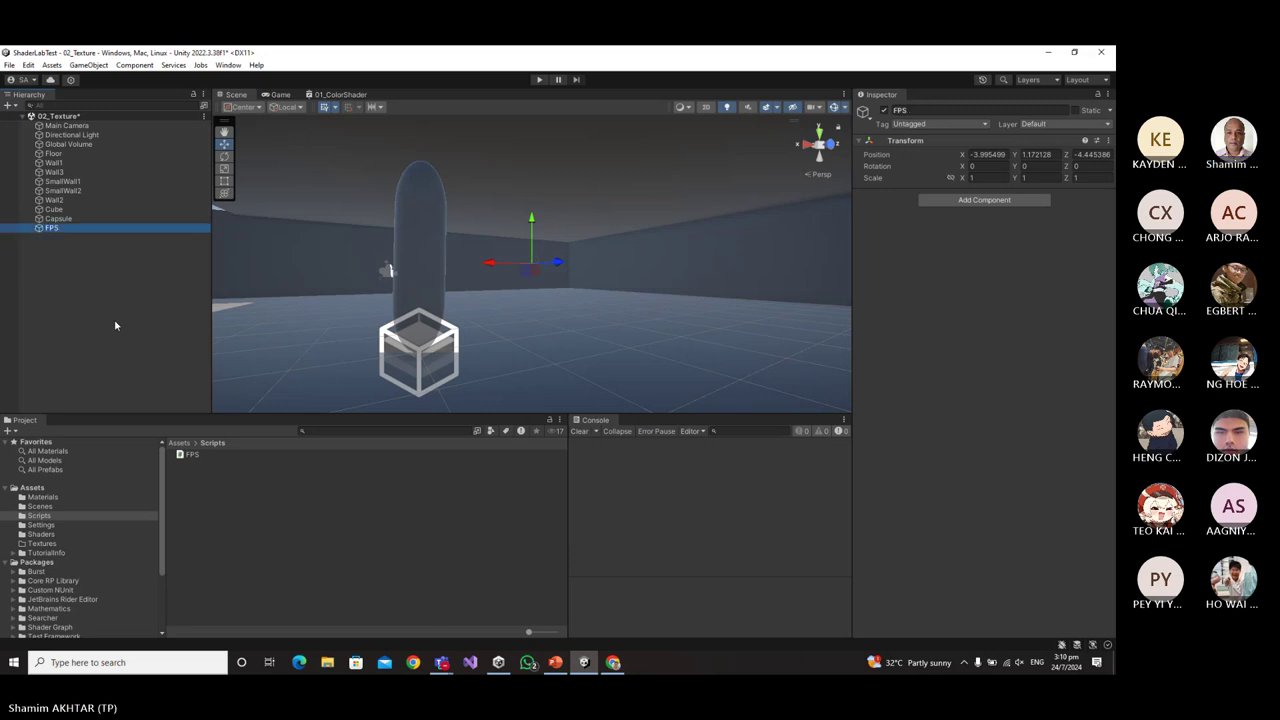
{"action": "left_click", "coordinate": [1107, 140]}
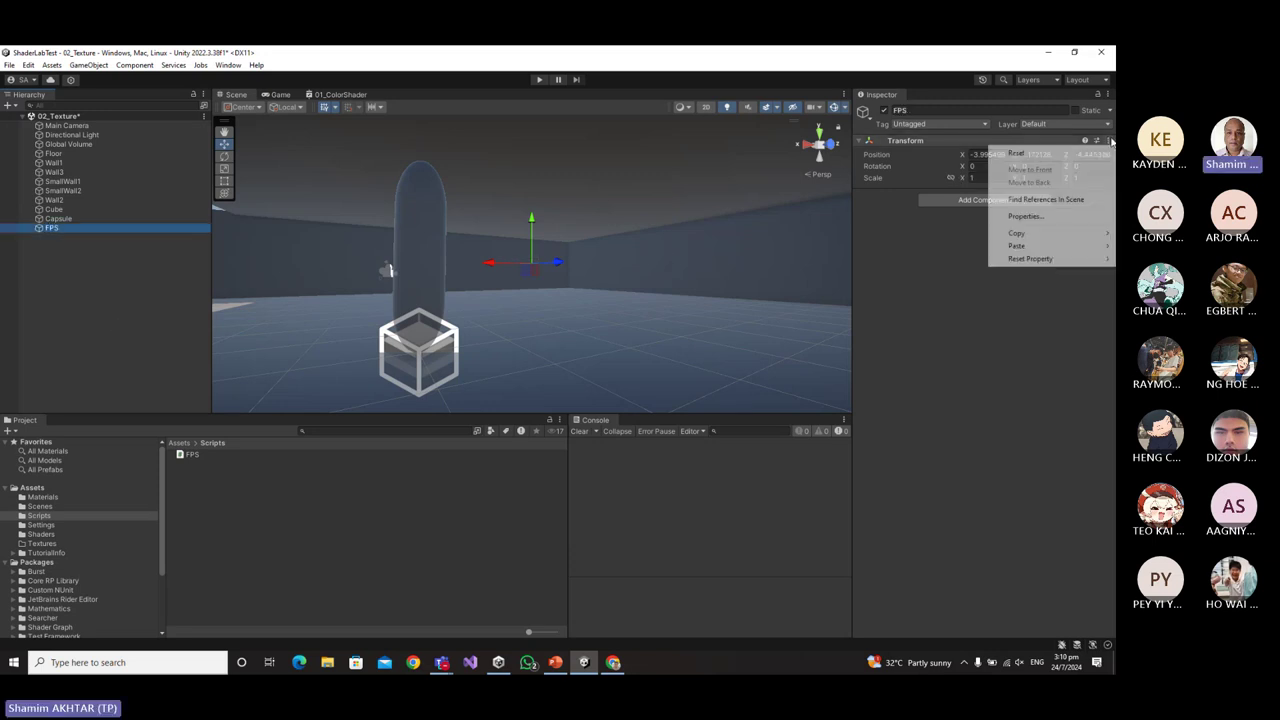
{"action": "left_click", "coordinate": [1018, 153]}
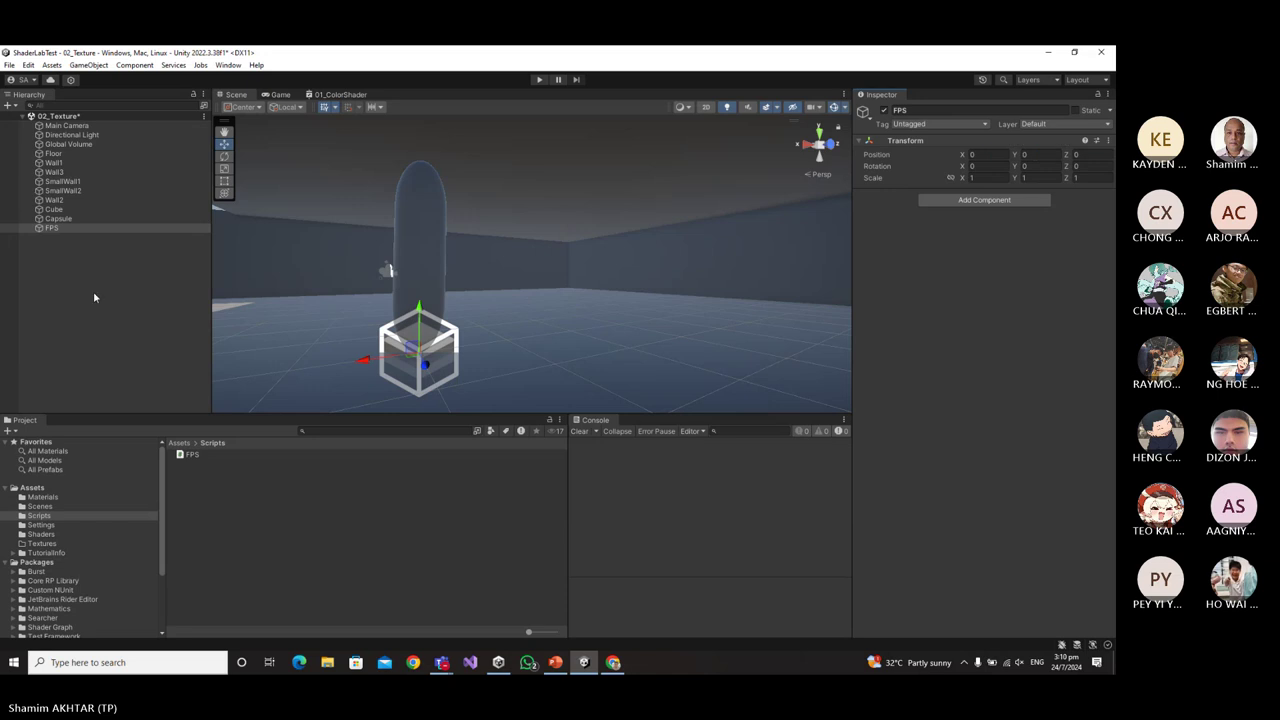
Rename the empty object to Player and parent the Capsule under it.
{"action": "left_click", "coordinate": [54, 229]}
{"action": "left_click", "coordinate": [54, 229]}
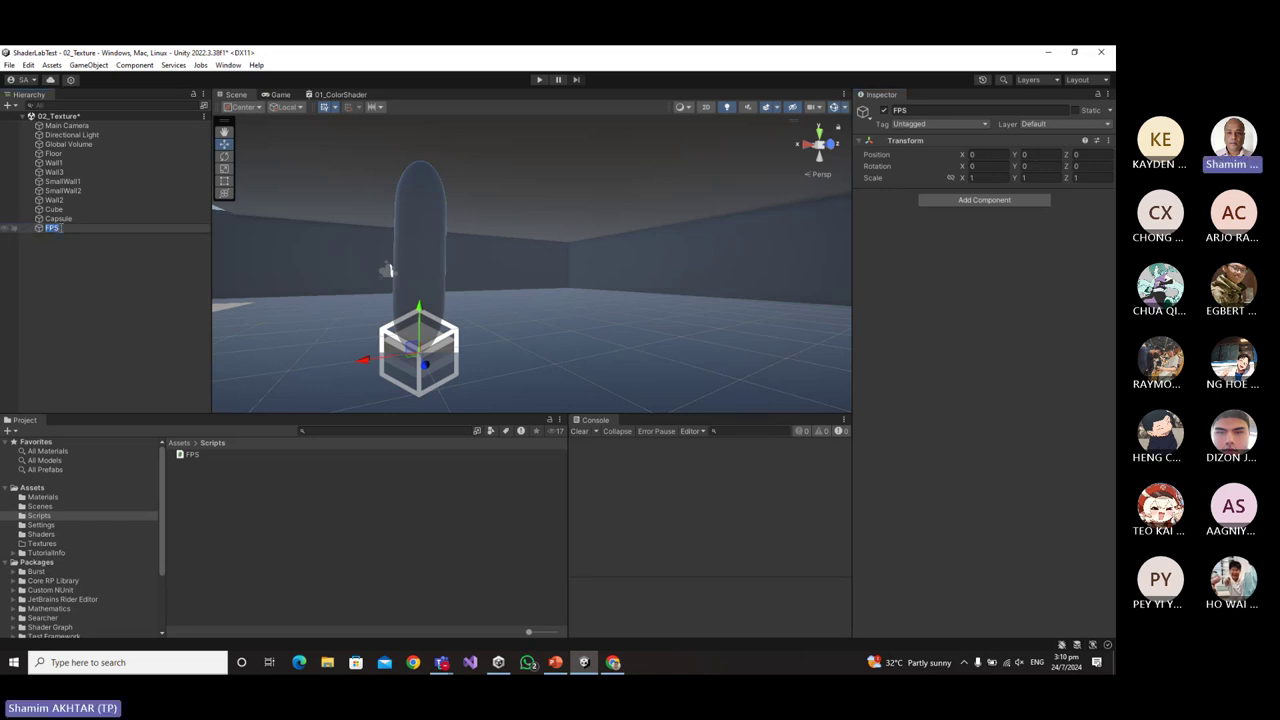
{"action": "type", "text": "Play"}
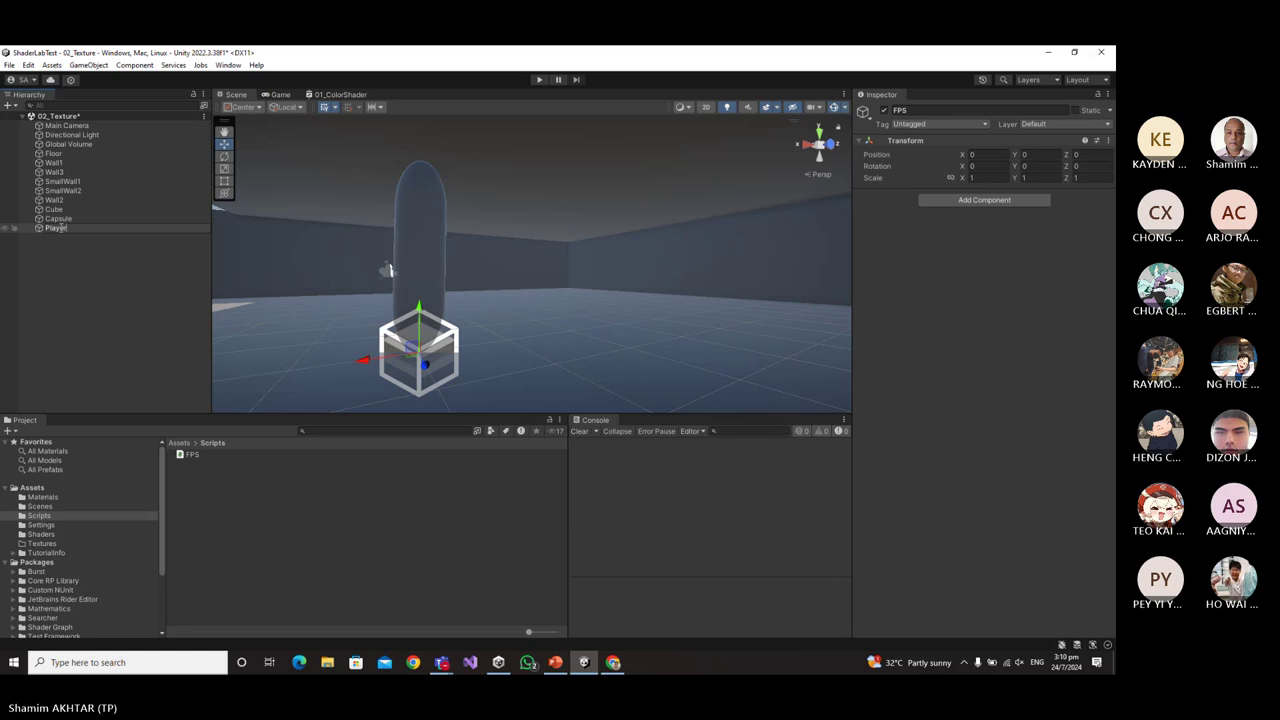
{"action": "type", "text": "er"}
{"action": "key", "text": "Return"}
{"action": "left_click", "coordinate": [62, 221]}
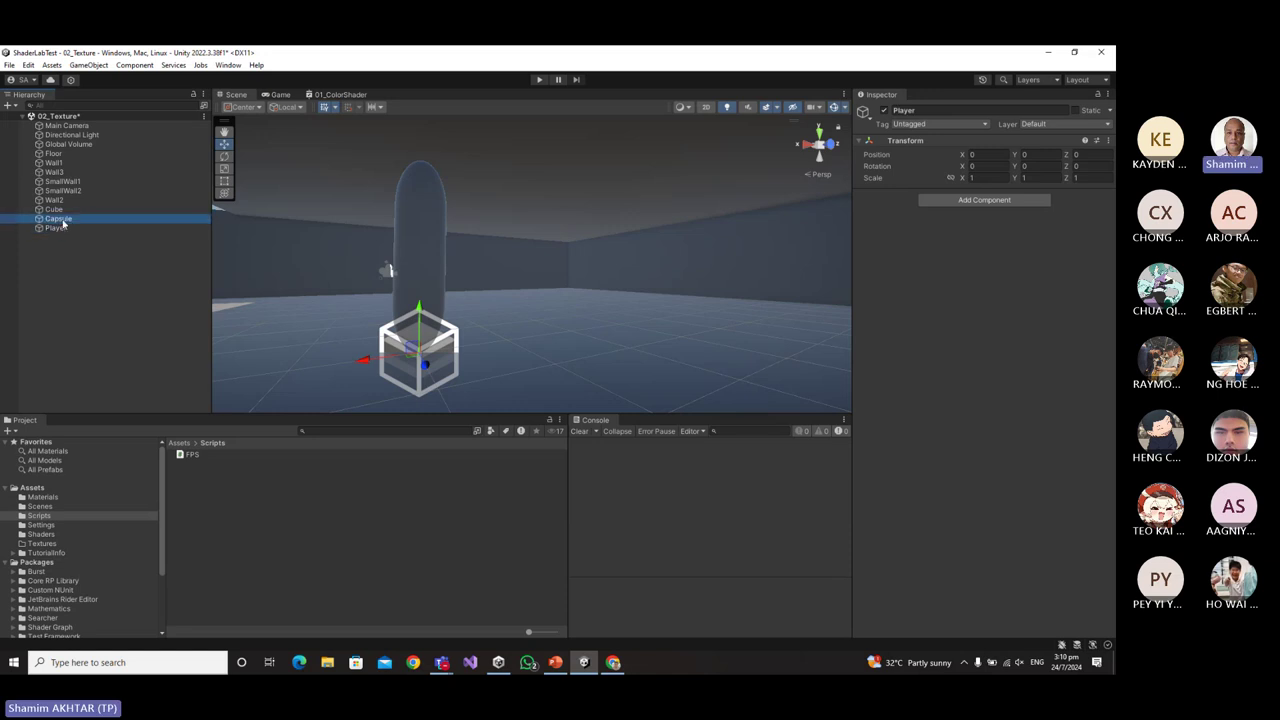
{"action": "left_click_drag", "start_coordinate": [62, 222], "coordinate": [64, 229]}
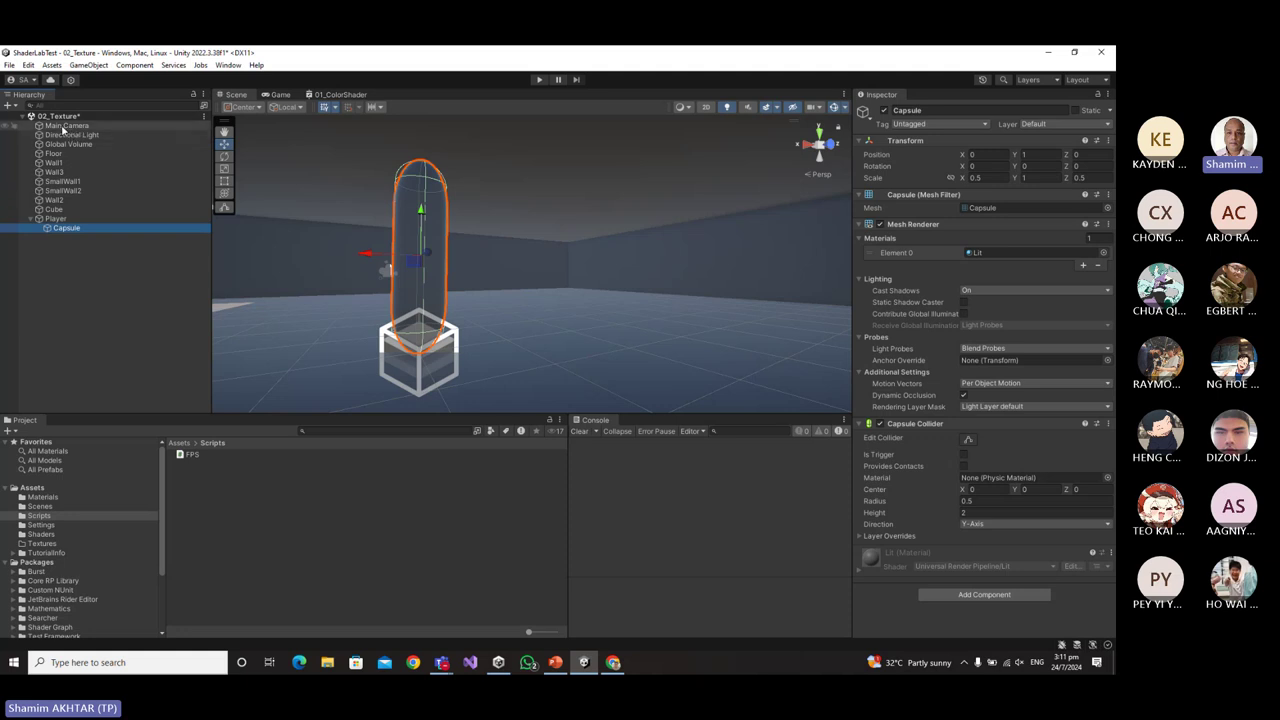
Parent Main Camera under Player, reset its Transform, and set its Position Y to 1.
{"action": "left_click_drag", "start_coordinate": [62, 128], "coordinate": [77, 219]}
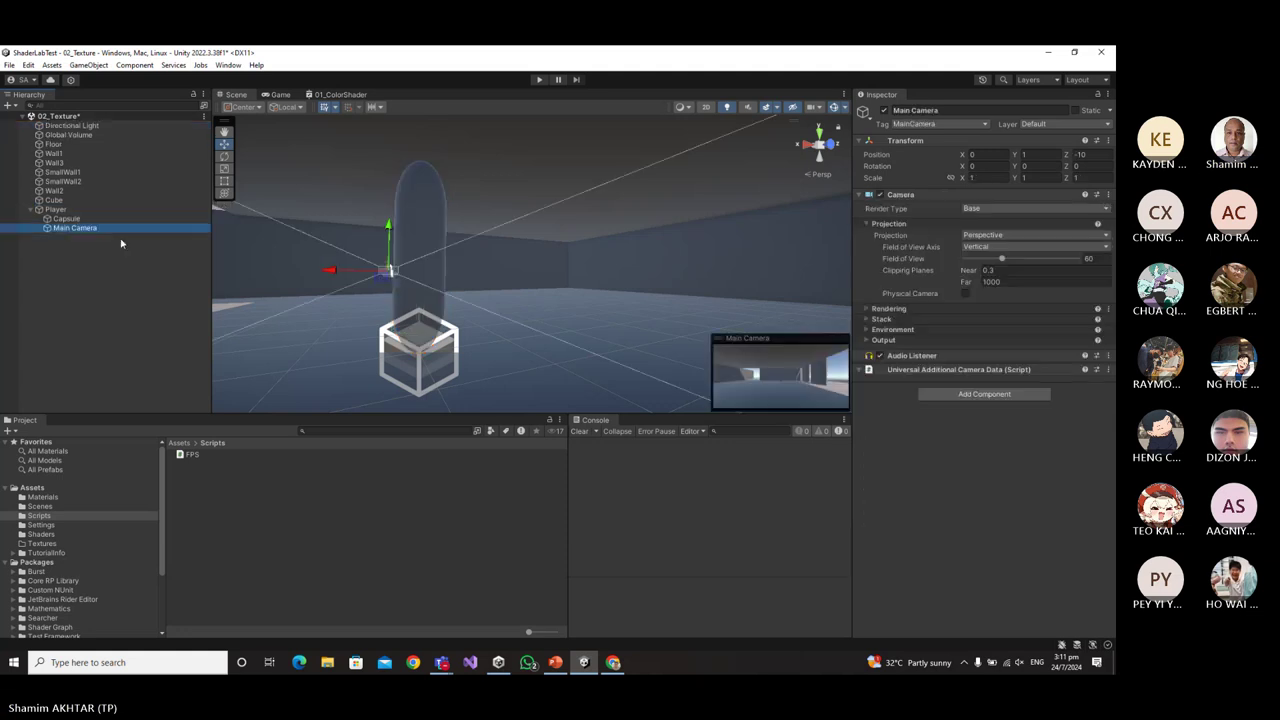
{"action": "left_click", "coordinate": [1108, 142]}
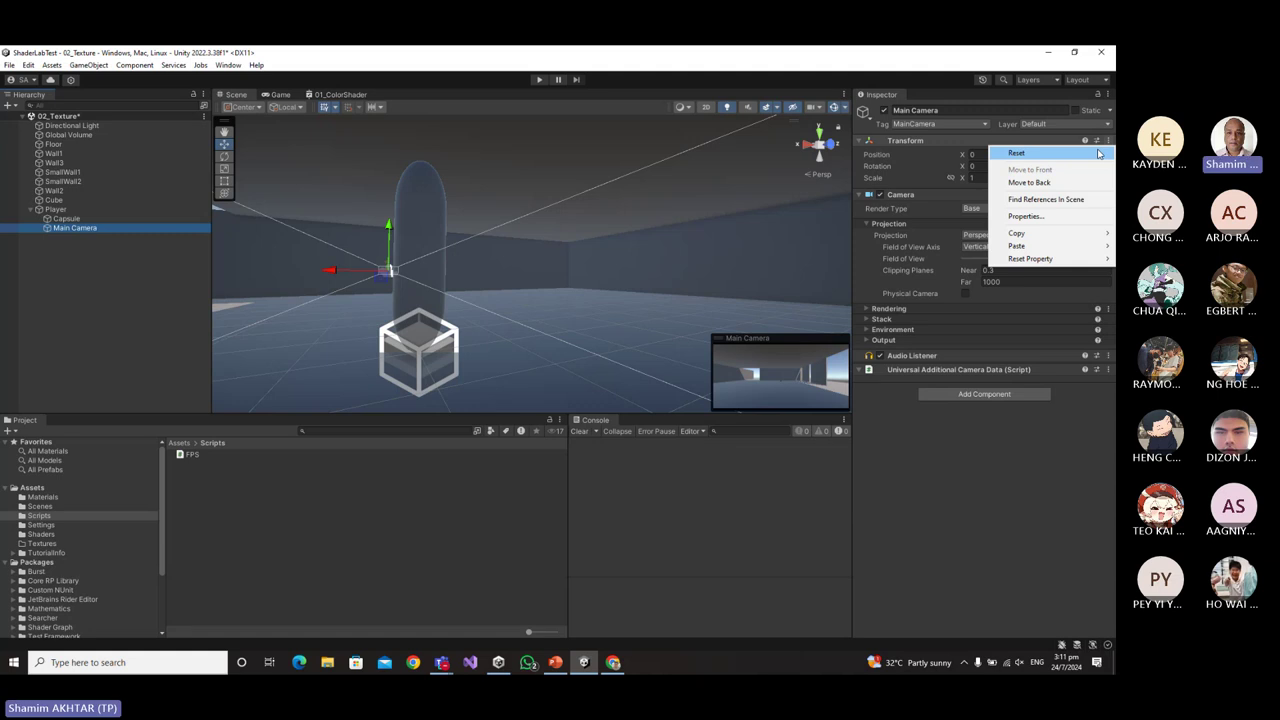
{"action": "left_click", "coordinate": [1016, 153]}
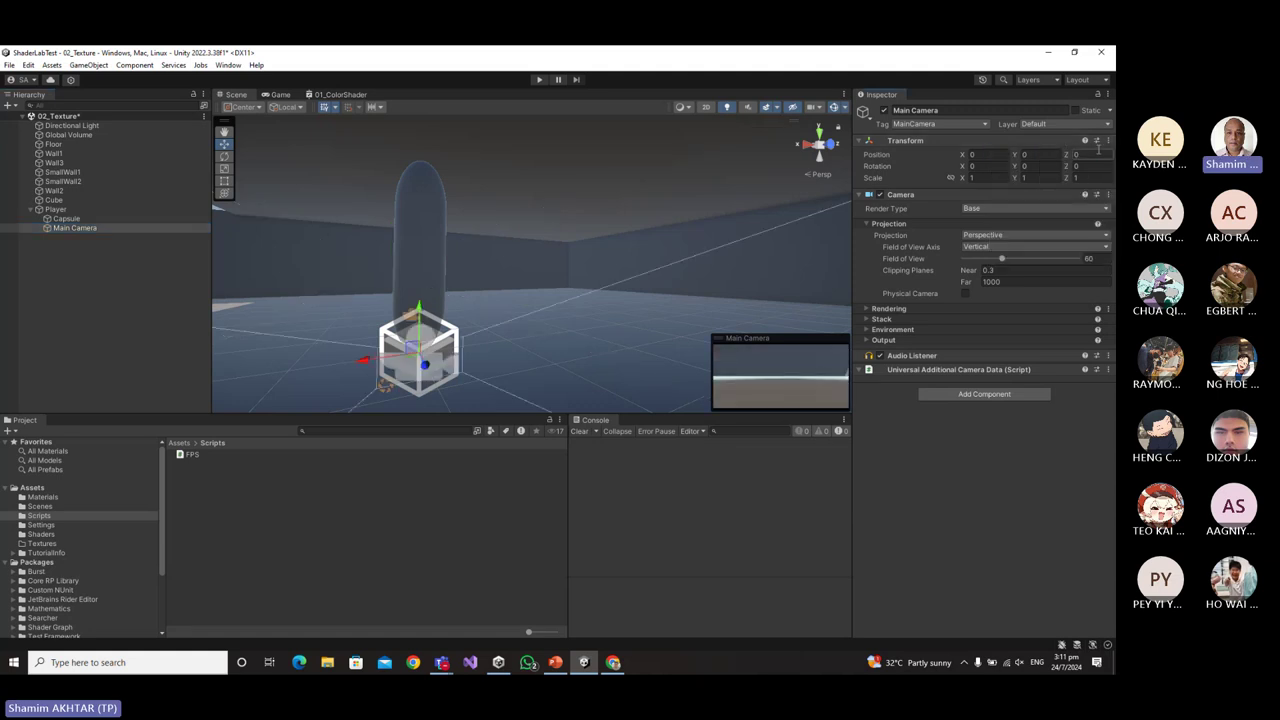
{"action": "left_click", "coordinate": [1048, 154]}
{"action": "type", "text": "1.5"}
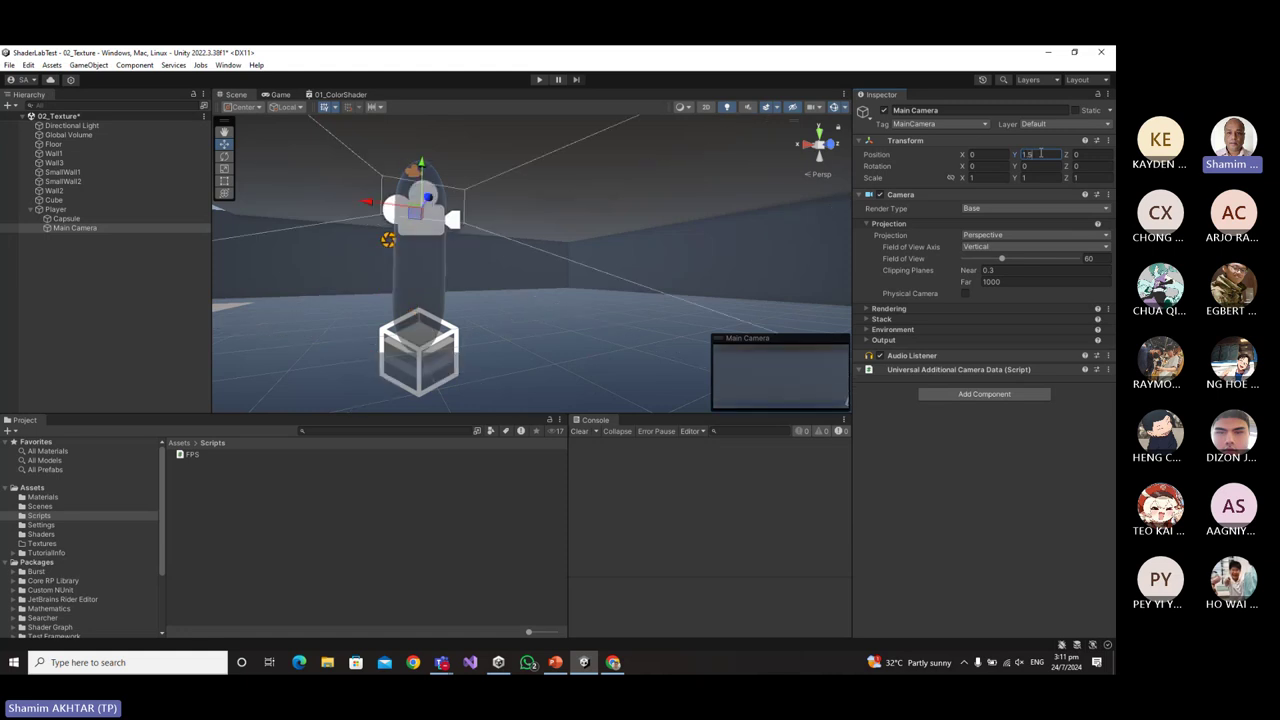
{"action": "key", "text": "BackSpace"}
{"action": "key", "text": "BackSpace"}
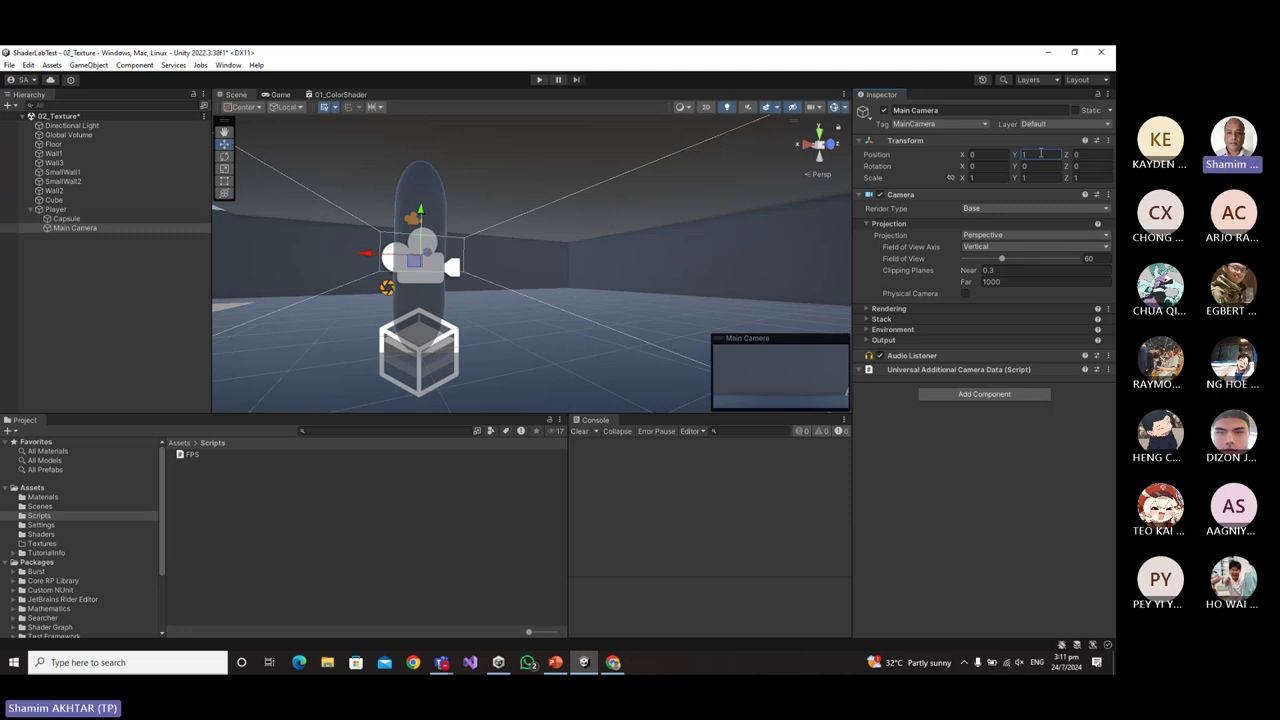
{"action": "left_click", "coordinate": [53, 210]}
Attach the FPS script to Player, assign Main Camera as its Cam, and enter Play mode.
{"action": "left_click", "coordinate": [186, 455]}
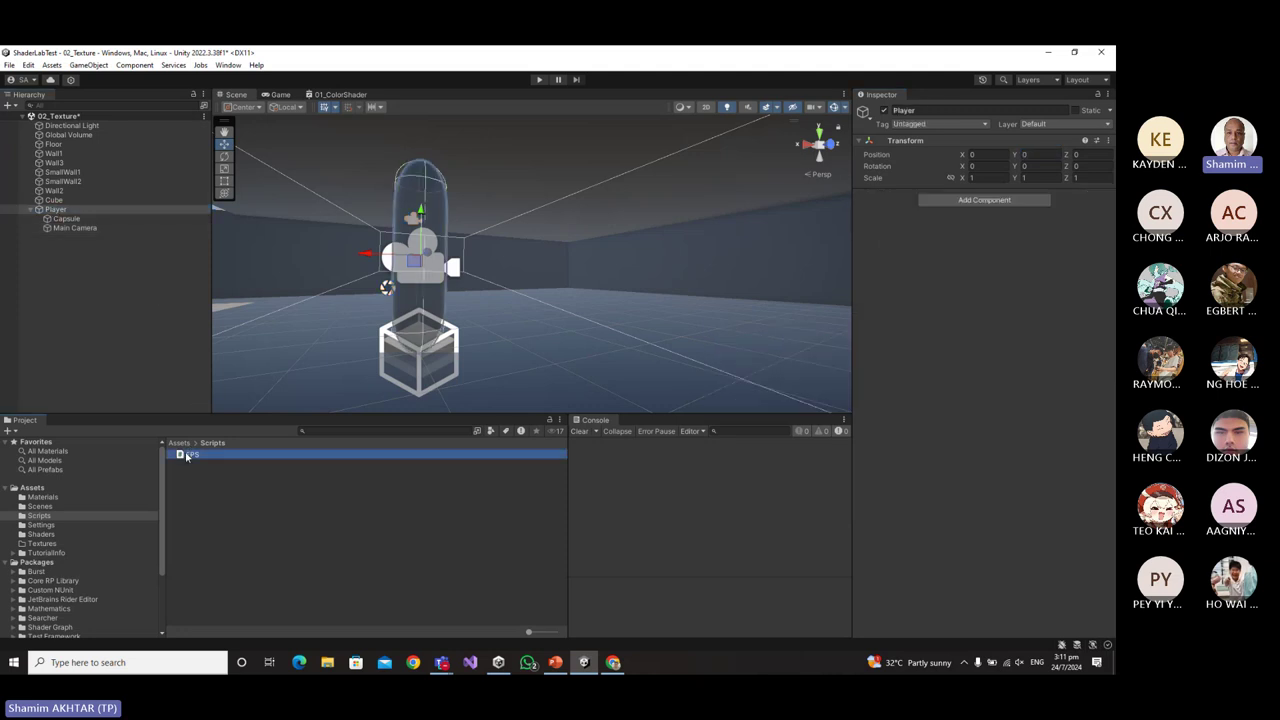
{"action": "left_click_drag", "start_coordinate": [186, 455], "coordinate": [1043, 377]}
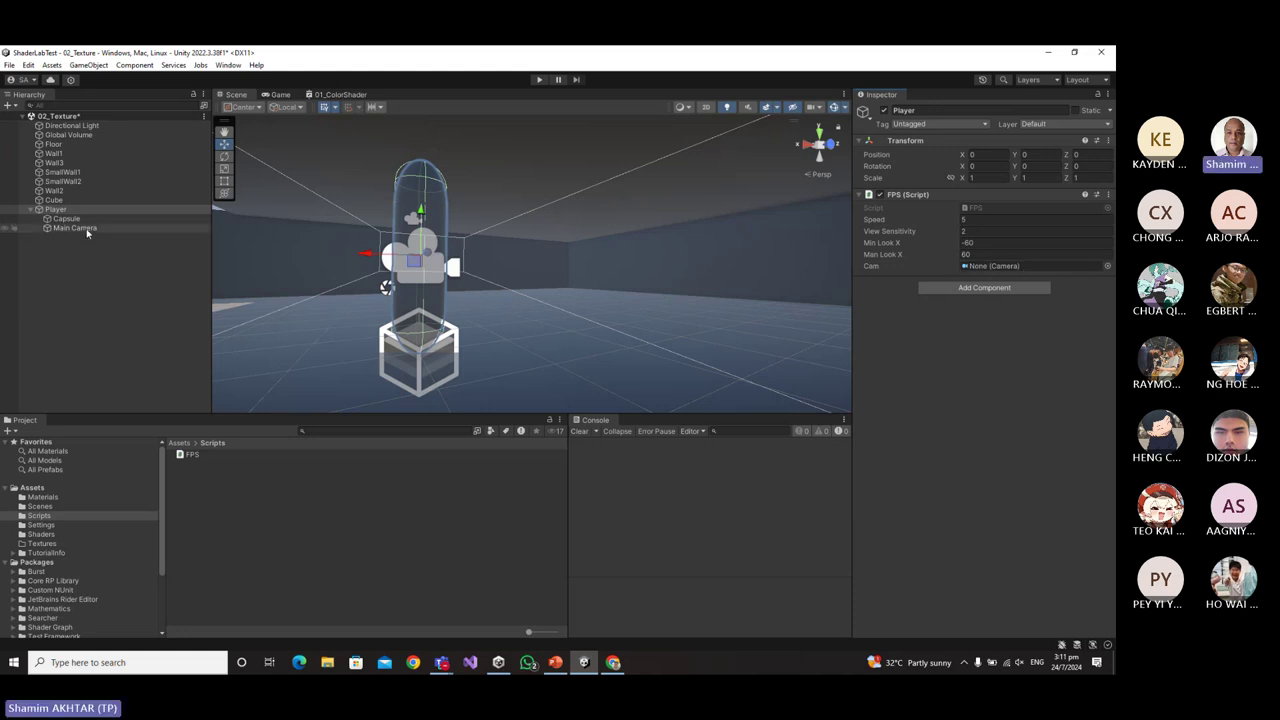
{"action": "left_click_drag", "start_coordinate": [74, 228], "coordinate": [1046, 266]}
{"action": "left_click", "coordinate": [539, 80]}
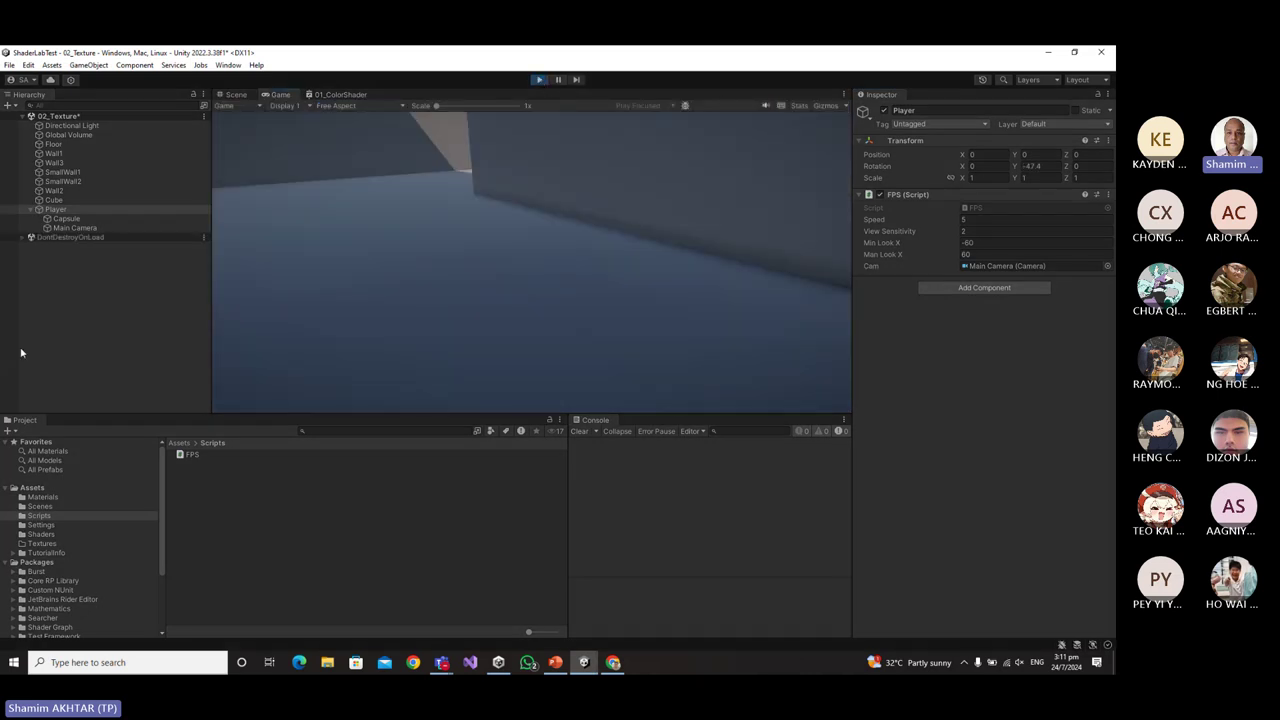
Walk the player forward through the walled level, then exit Play mode.
{"action": "key", "text": "w"}
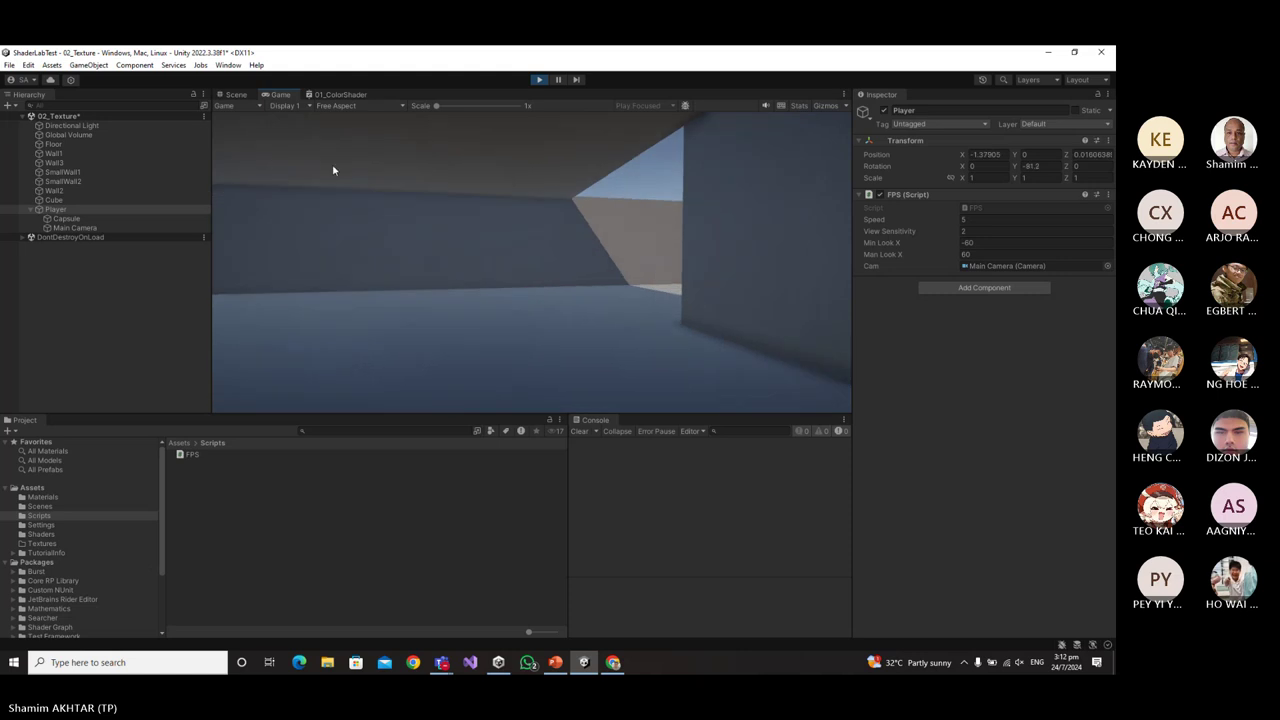
{"action": "key", "text": "w"}
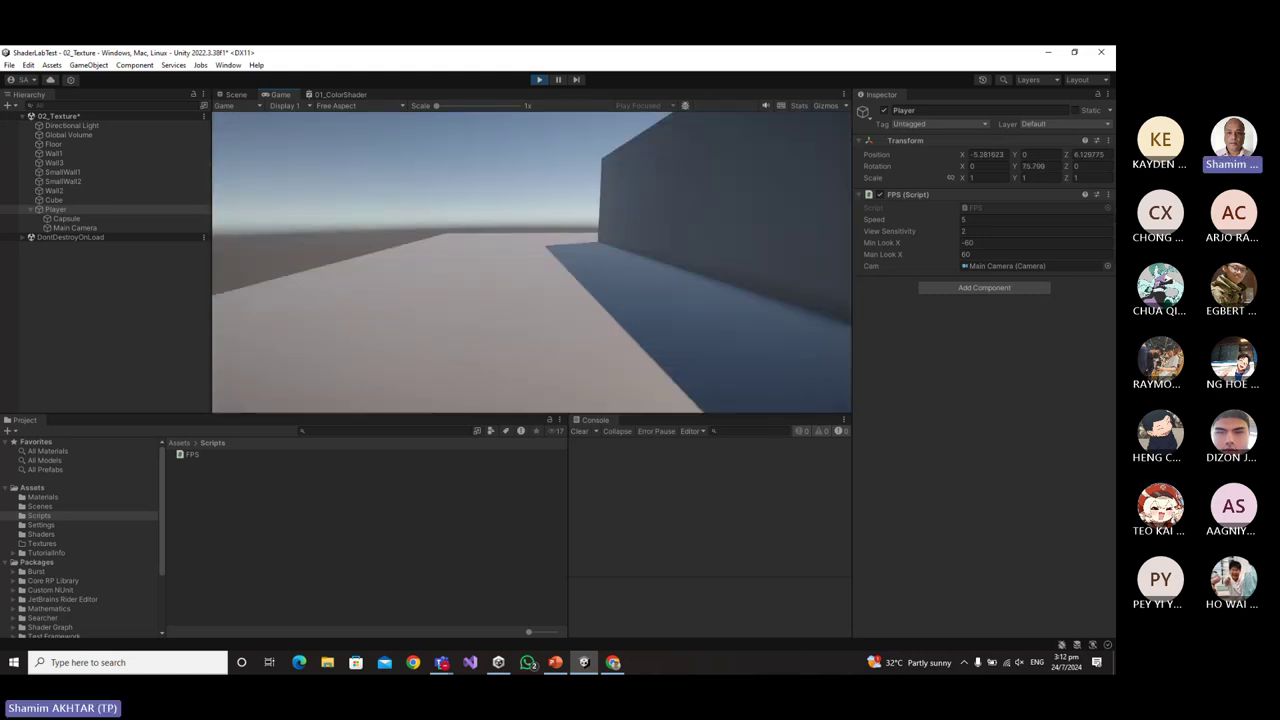
{"action": "key", "text": "w"}
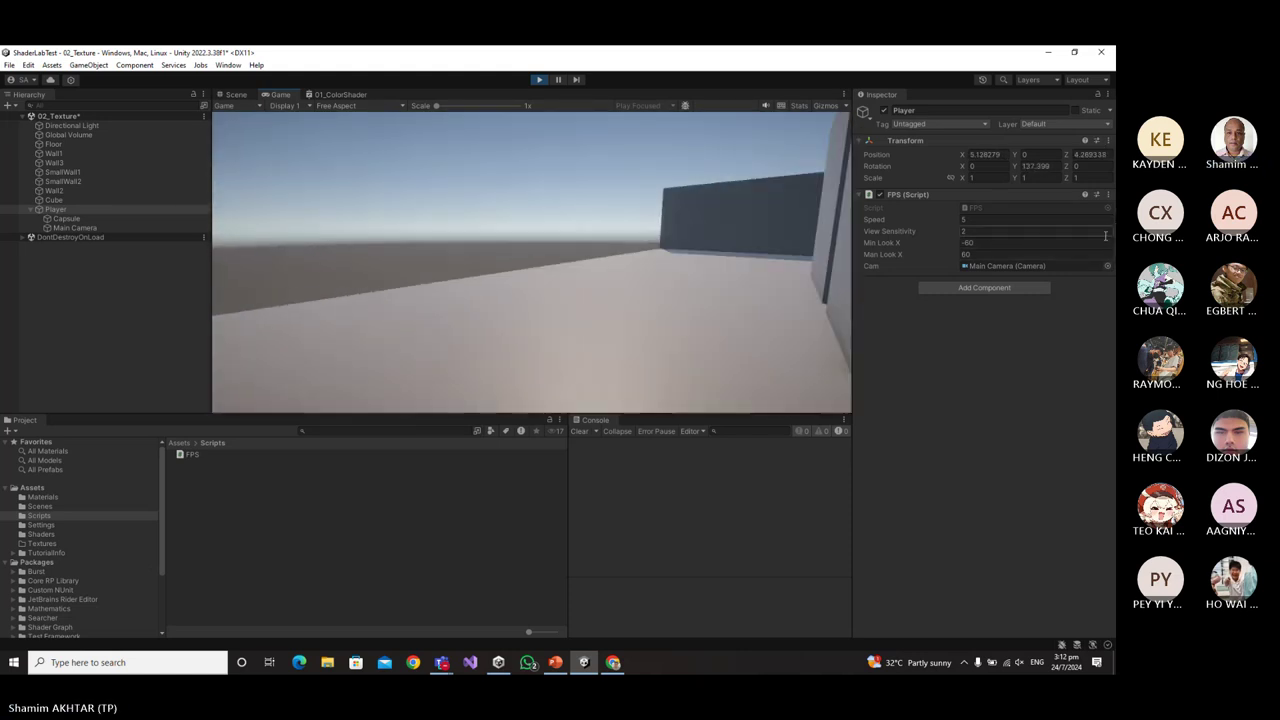
{"action": "key", "text": "w"}
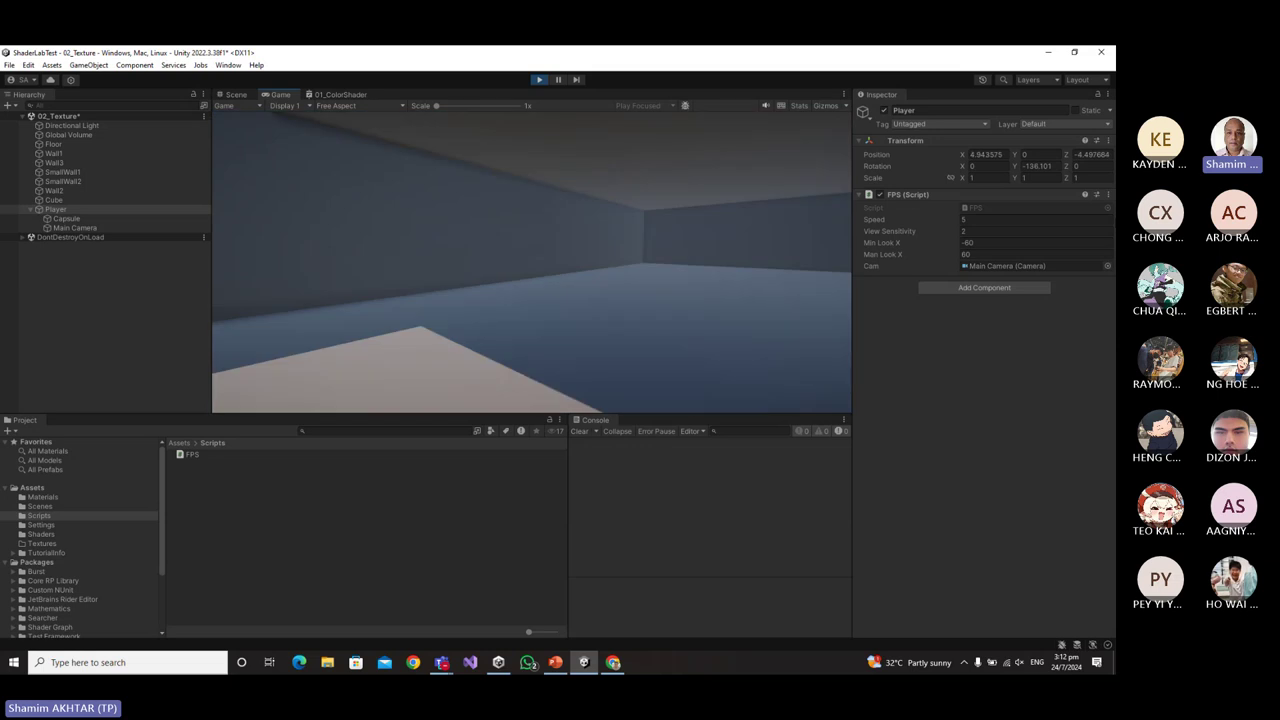
{"action": "key", "text": "w"}
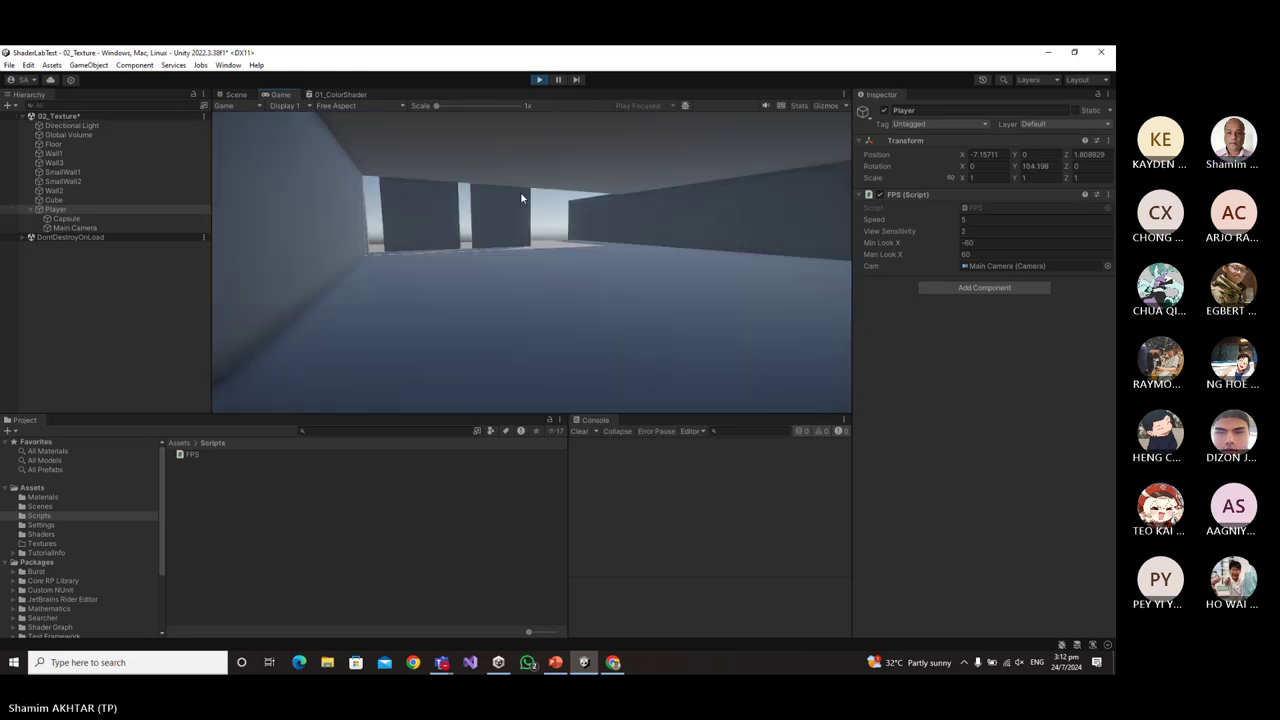
{"action": "left_click", "coordinate": [539, 80]}
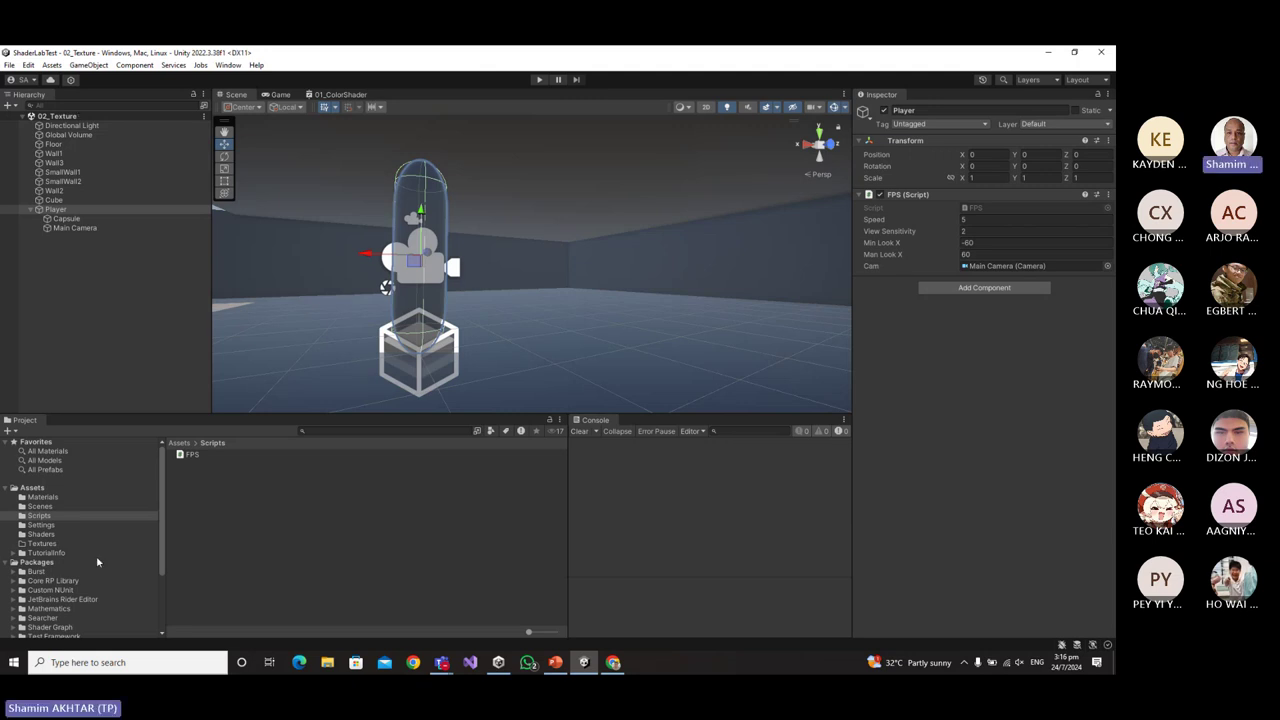
Duplicate 01_ColorShader in the Shaders folder and rename the copy 02_TextureShader.
{"action": "left_click", "coordinate": [44, 534]}
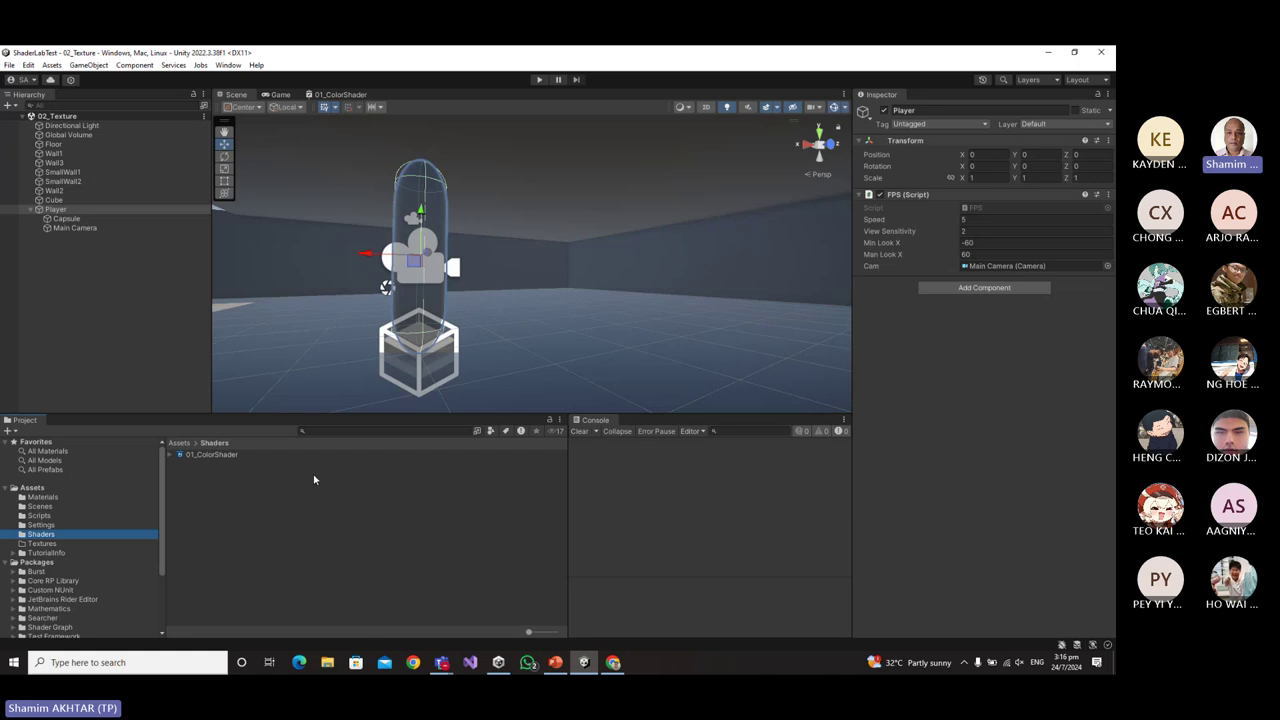
{"action": "left_click", "coordinate": [211, 455]}
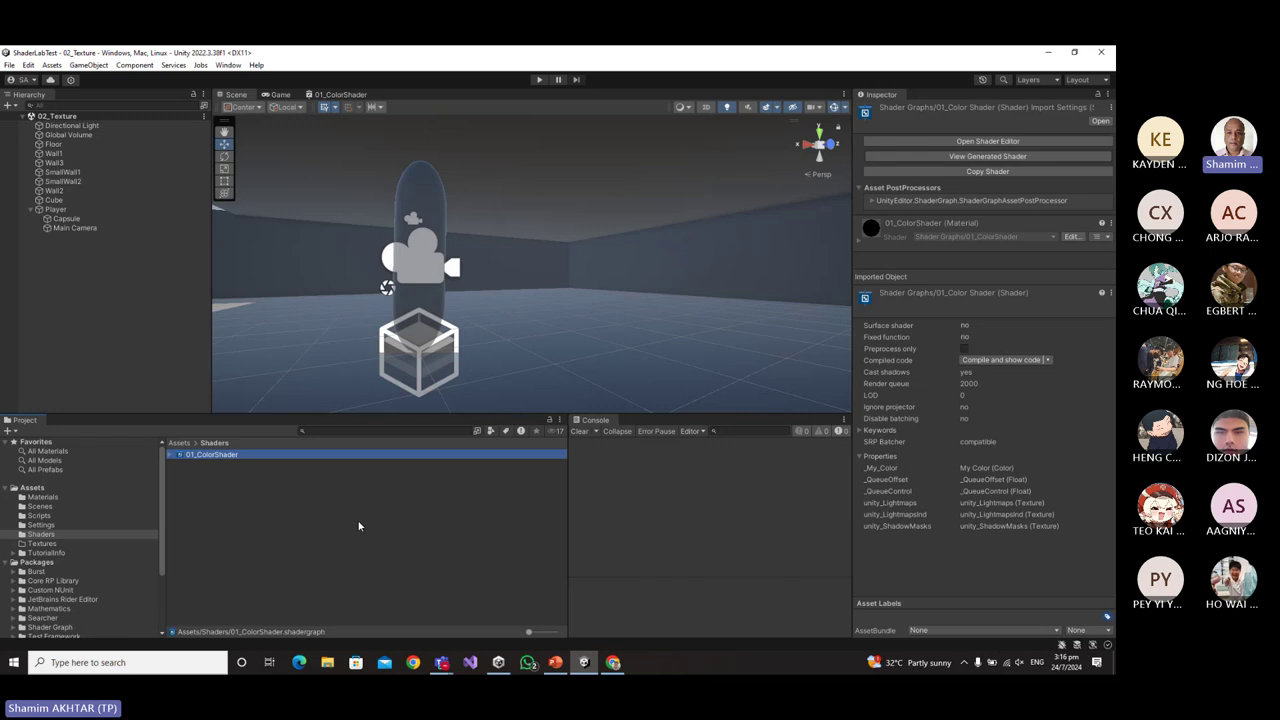
{"action": "key", "text": "ctrl+d"}
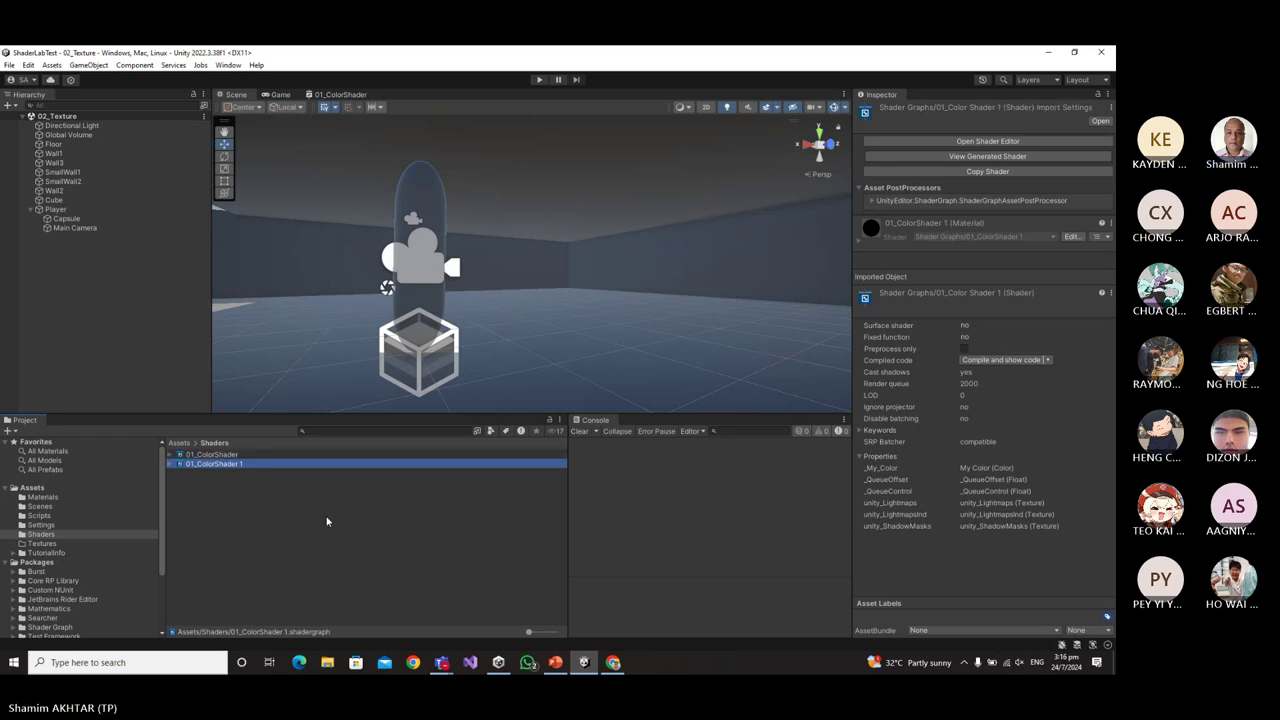
{"action": "left_click", "coordinate": [215, 464]}
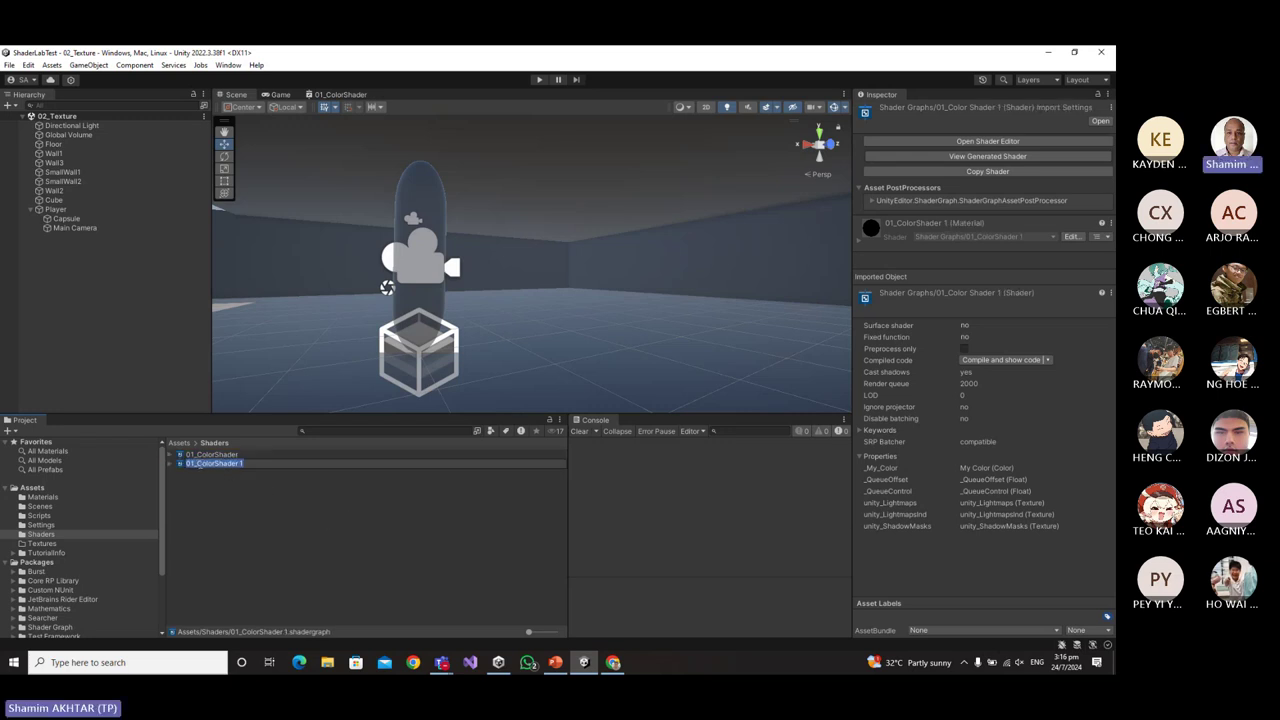
{"action": "type", "text": "02_Te"}
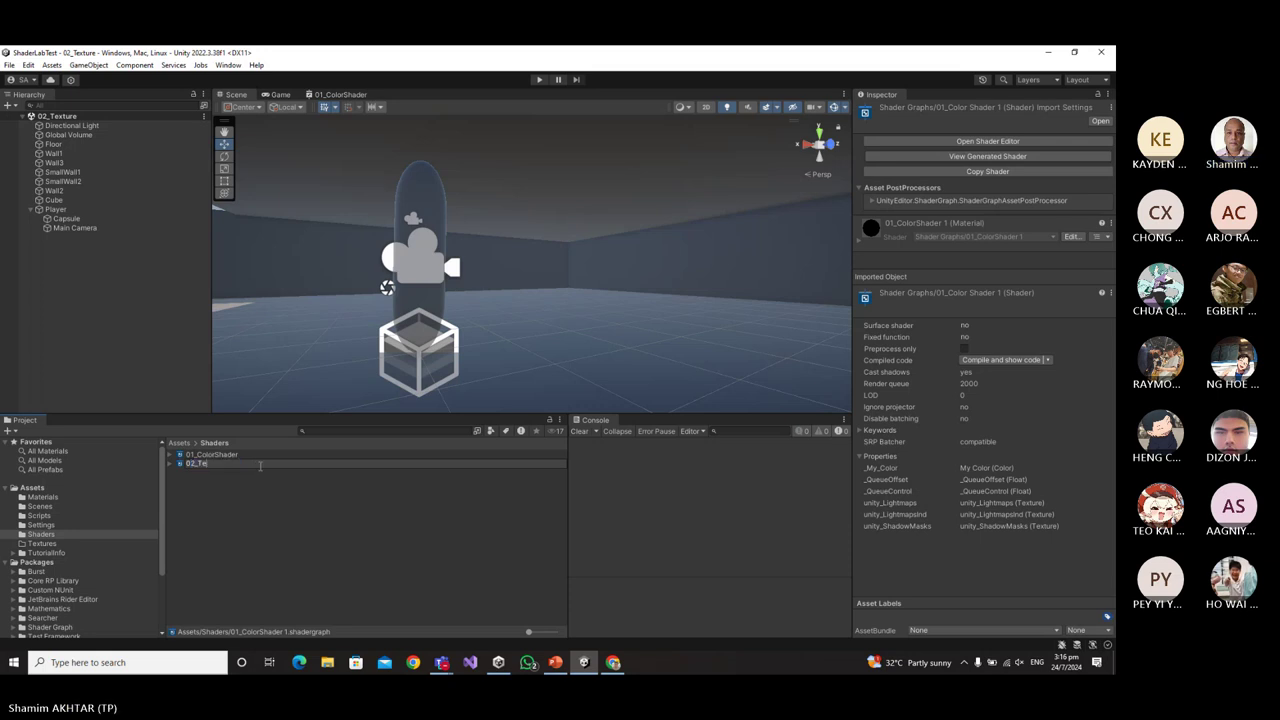
{"action": "type", "text": "xtureShader"}
{"action": "key", "text": "Return"}
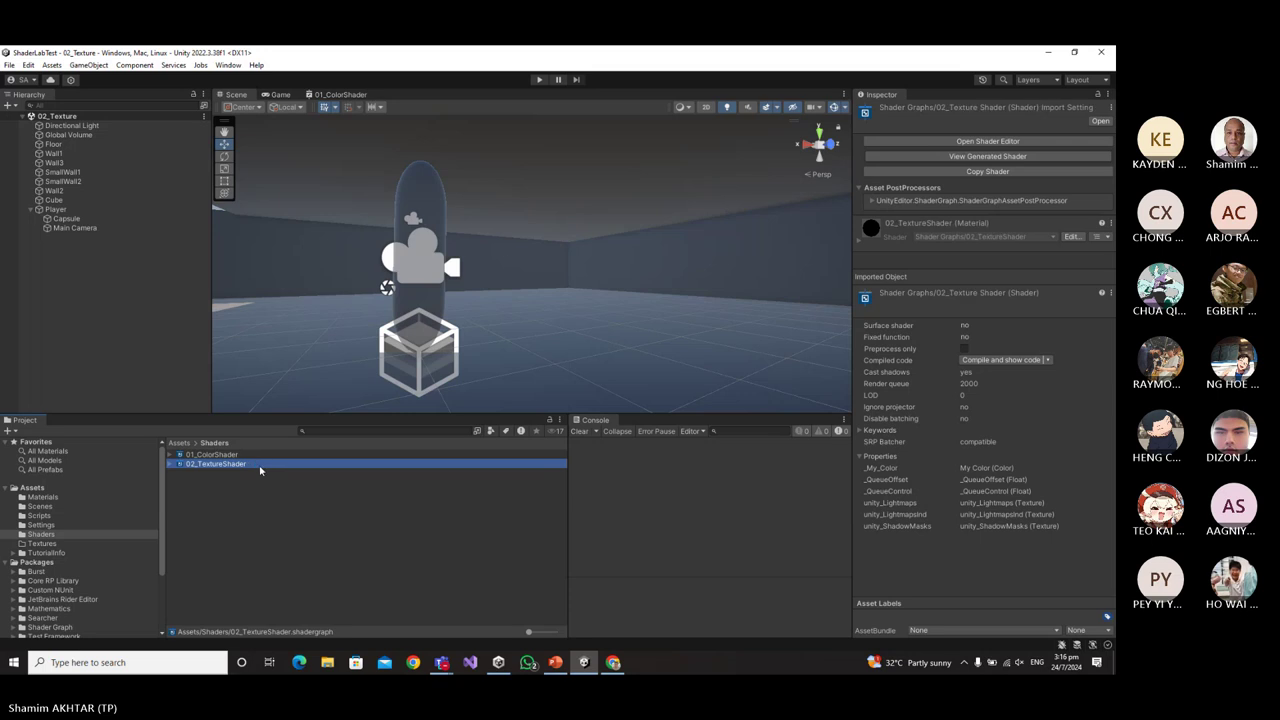
{"action": "scroll", "coordinate": [423, 358], "scroll_direction": "down", "scroll_amount": 3}
{"action": "right_click_drag", "start_coordinate": [423, 358], "coordinate": [582, 338]}
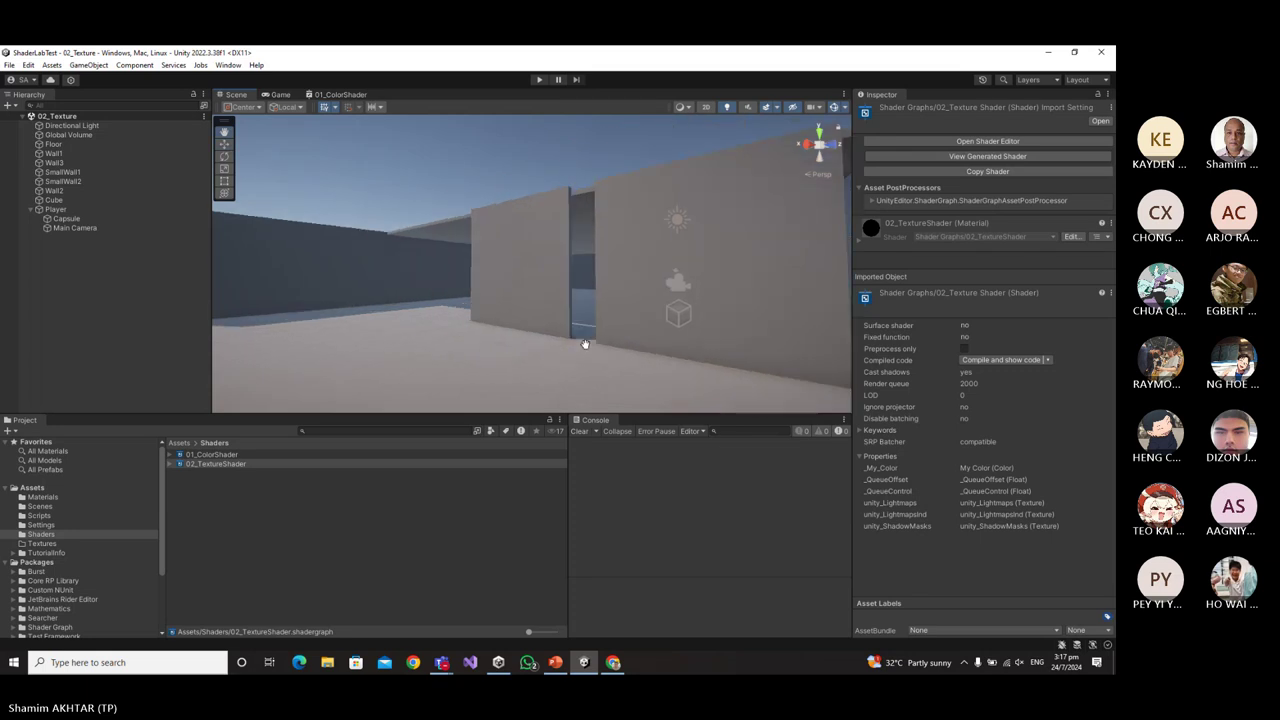
Open 02_TextureShader maximized, shift the Vertex and Fragment blocks, and wire My Color into Base Color.
{"action": "double_click", "coordinate": [222, 464]}
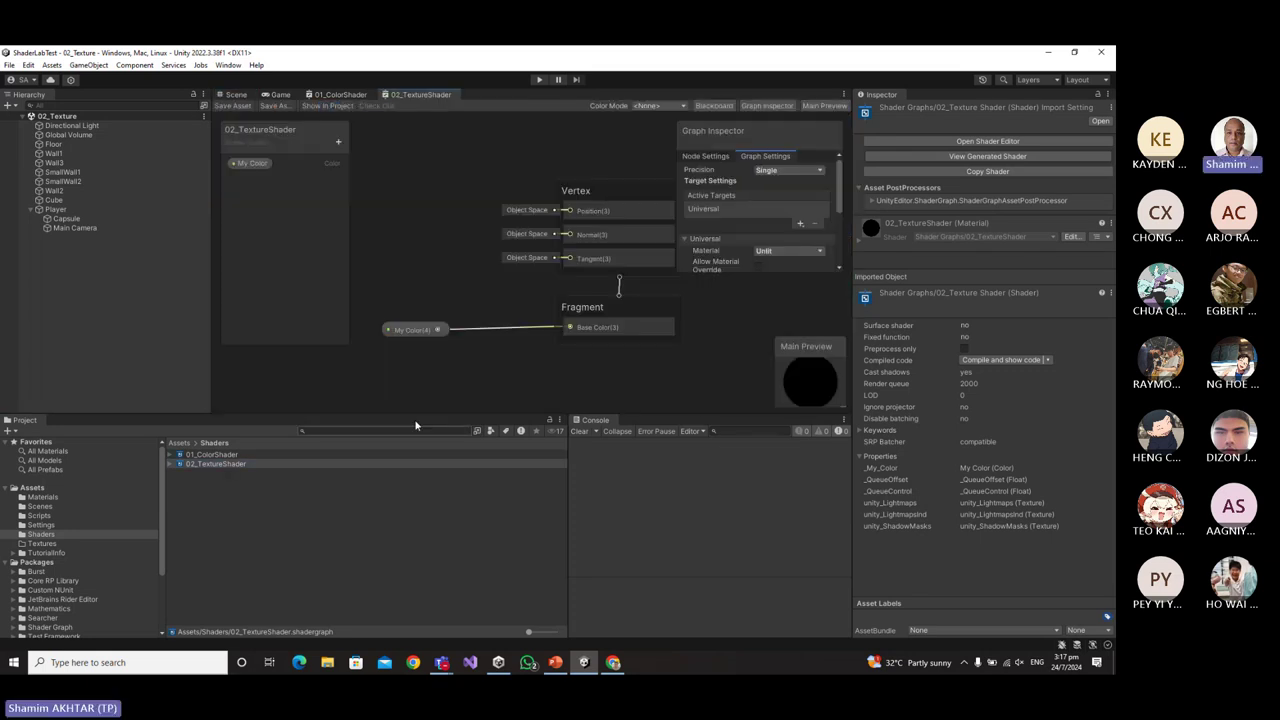
{"action": "right_click", "coordinate": [437, 96]}
{"action": "left_click", "coordinate": [470, 104]}
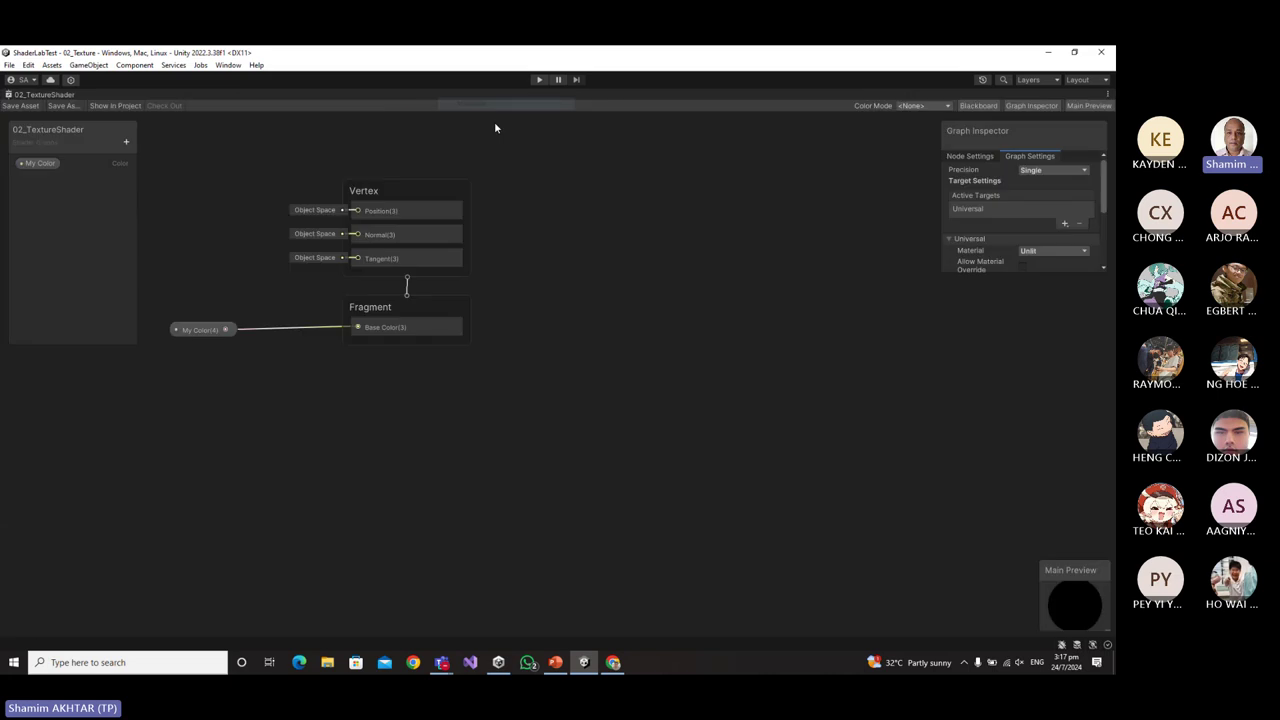
{"action": "left_click_drag", "start_coordinate": [423, 191], "coordinate": [665, 178]}
{"action": "left_click_drag", "start_coordinate": [446, 306], "coordinate": [688, 308]}
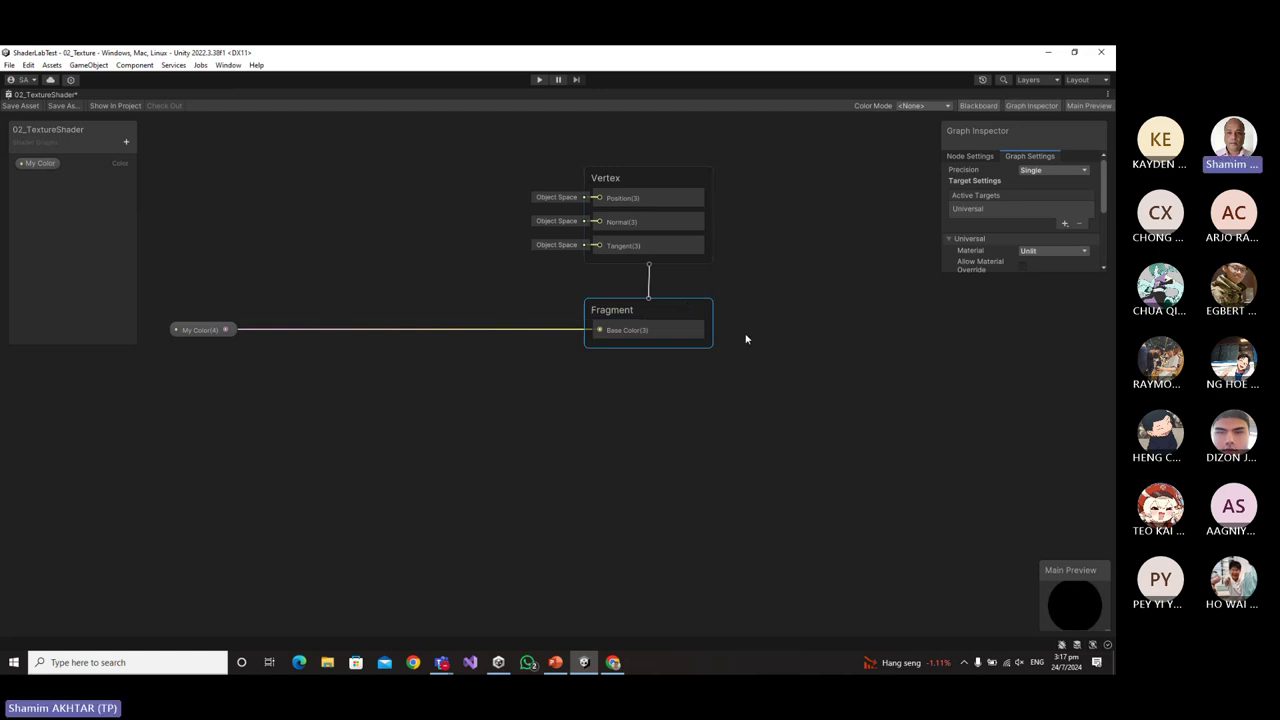
{"action": "scroll", "coordinate": [460, 426], "scroll_direction": "up", "scroll_amount": 3}
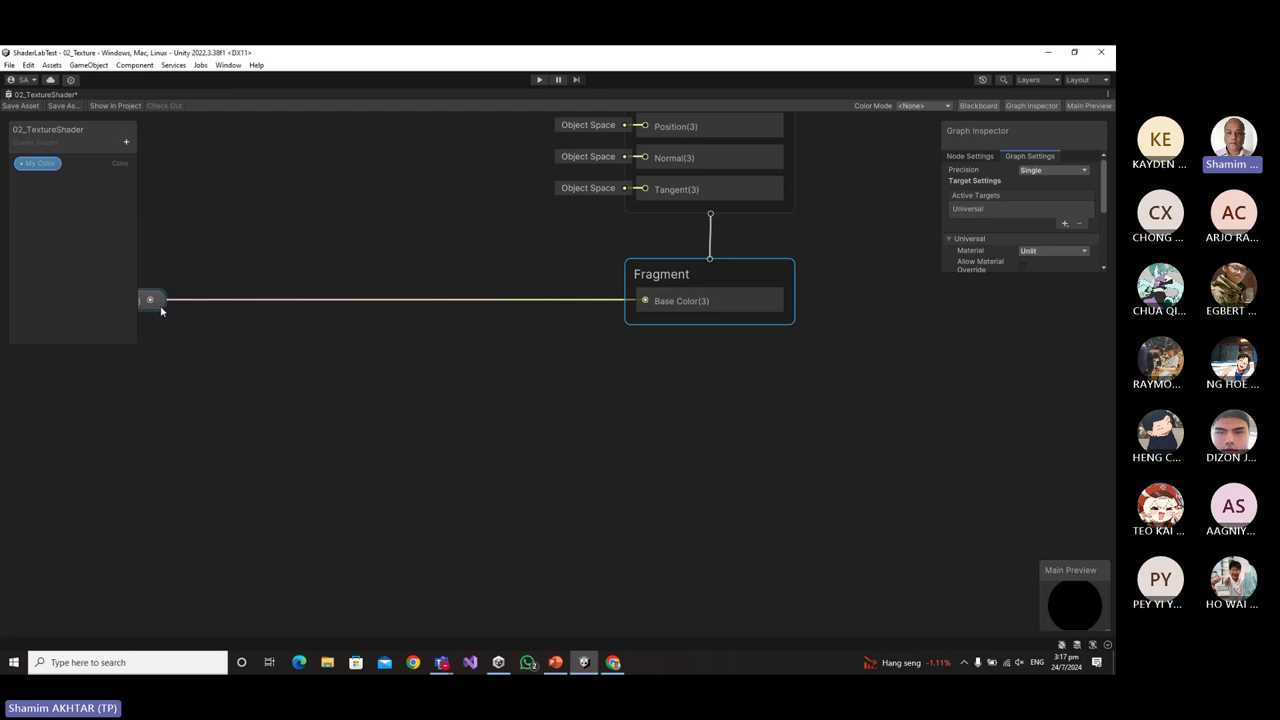
{"action": "left_click_drag", "start_coordinate": [160, 311], "coordinate": [427, 315]}
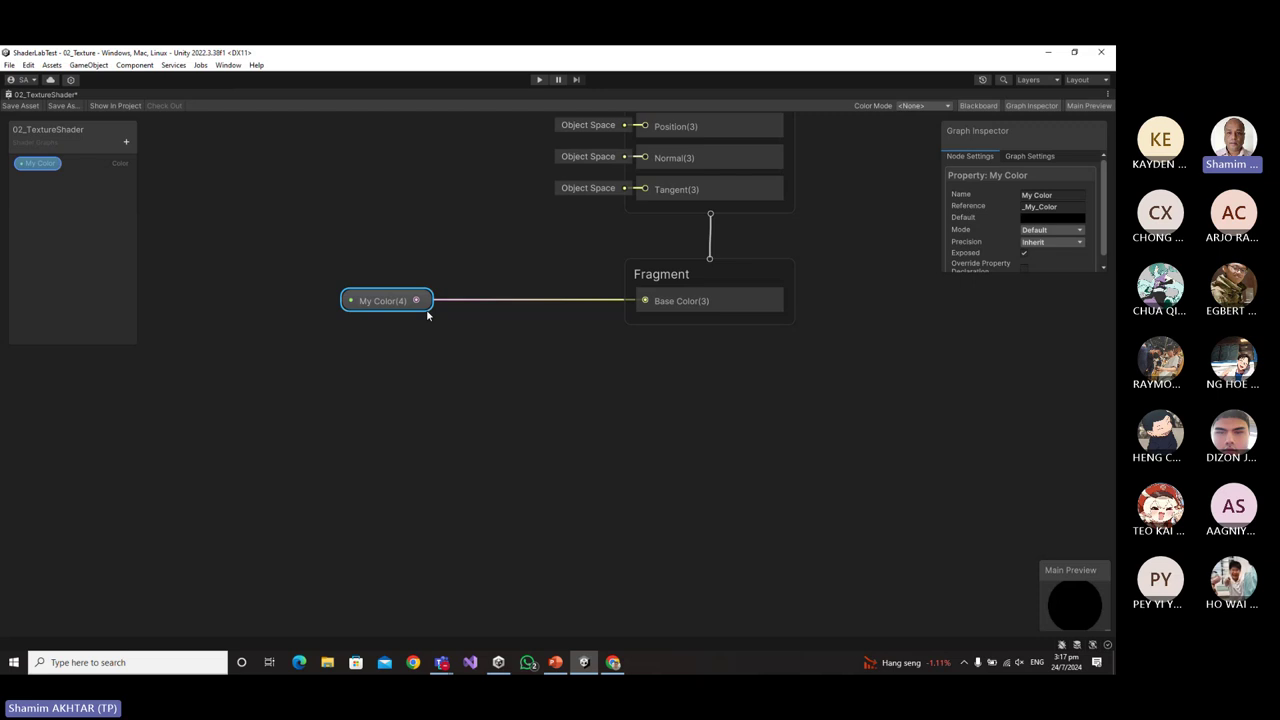
{"action": "left_click", "coordinate": [194, 288]}
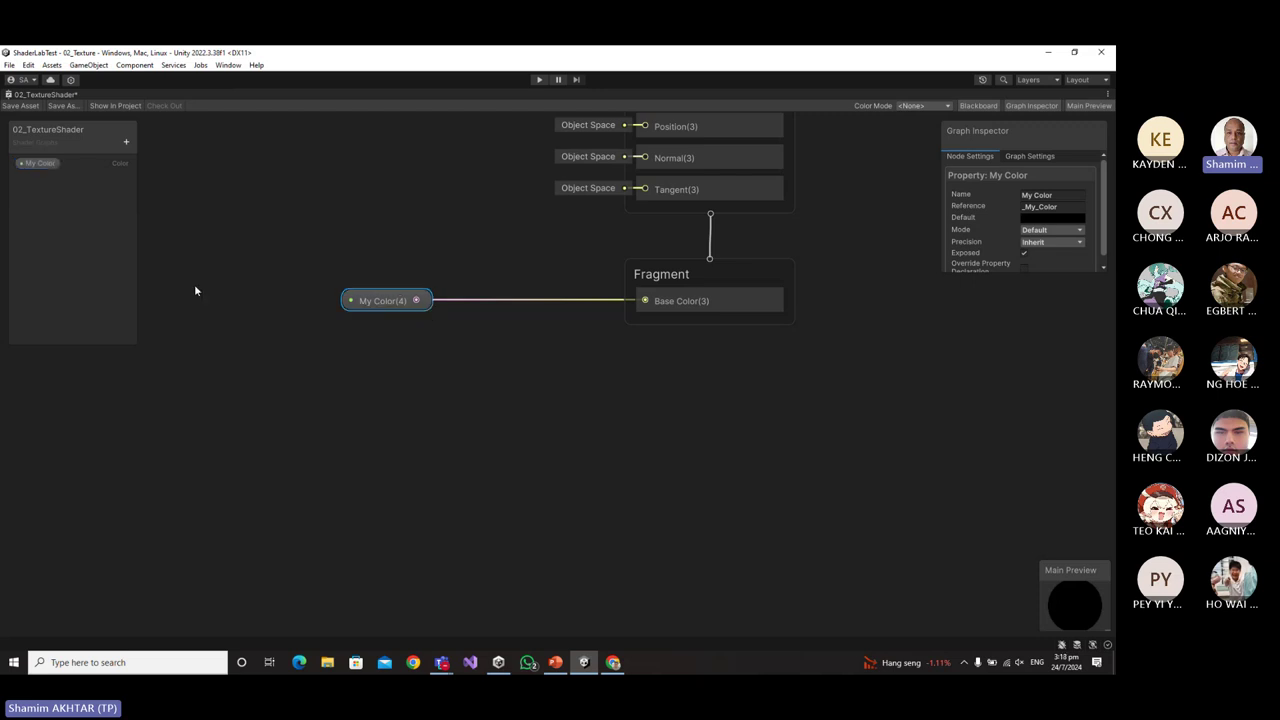
Add a Texture 2D property named Base Tuxture and place it as a node in the graph.
{"action": "left_click", "coordinate": [126, 142]}
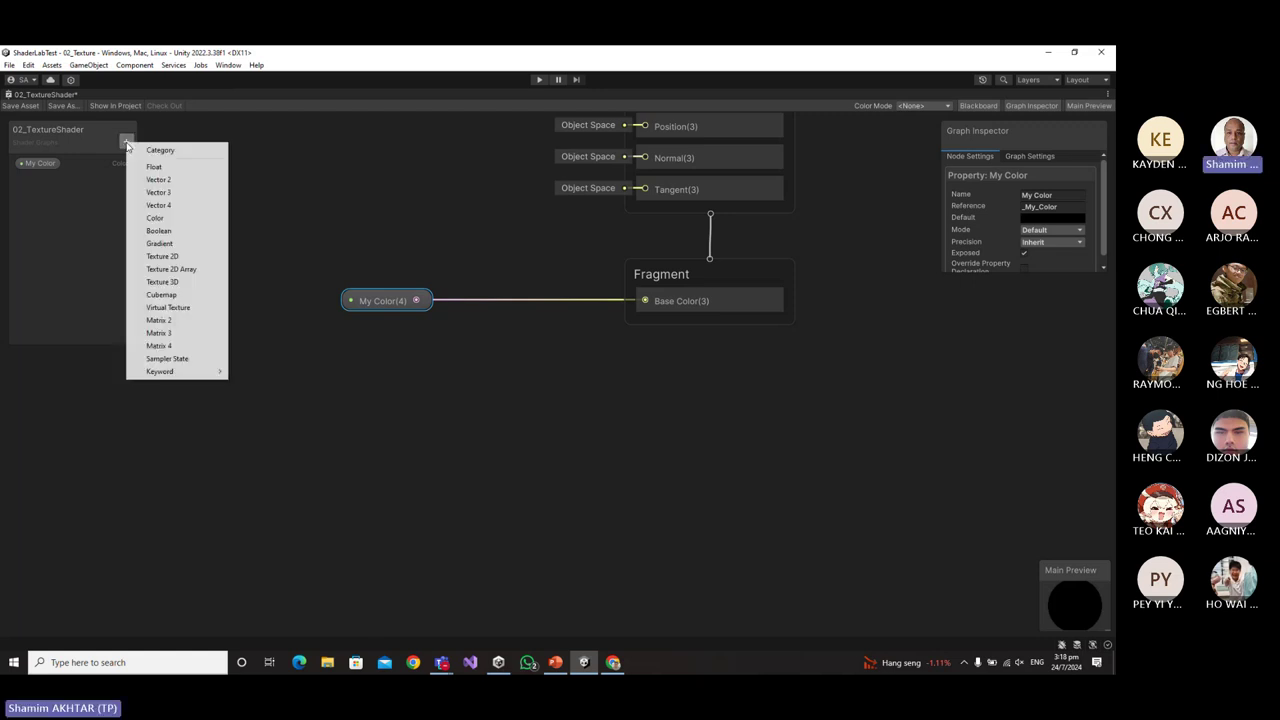
{"action": "left_click", "coordinate": [165, 256]}
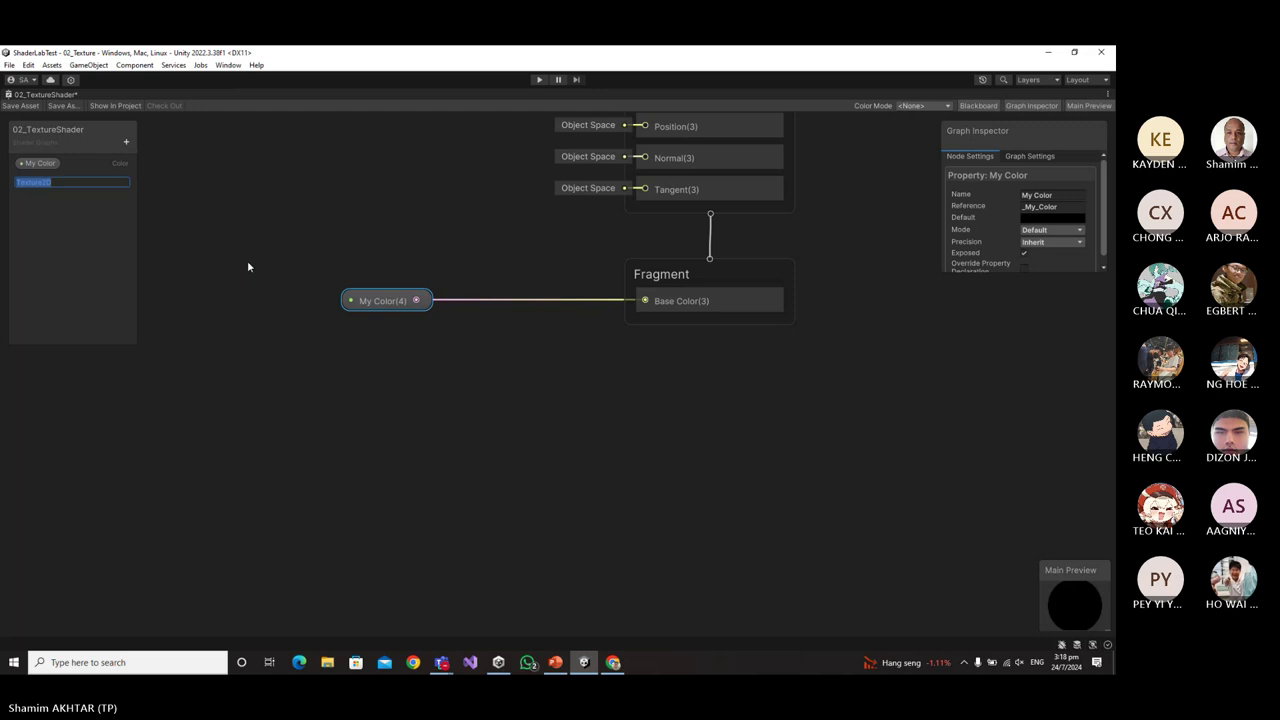
{"action": "type", "text": "Base te"}
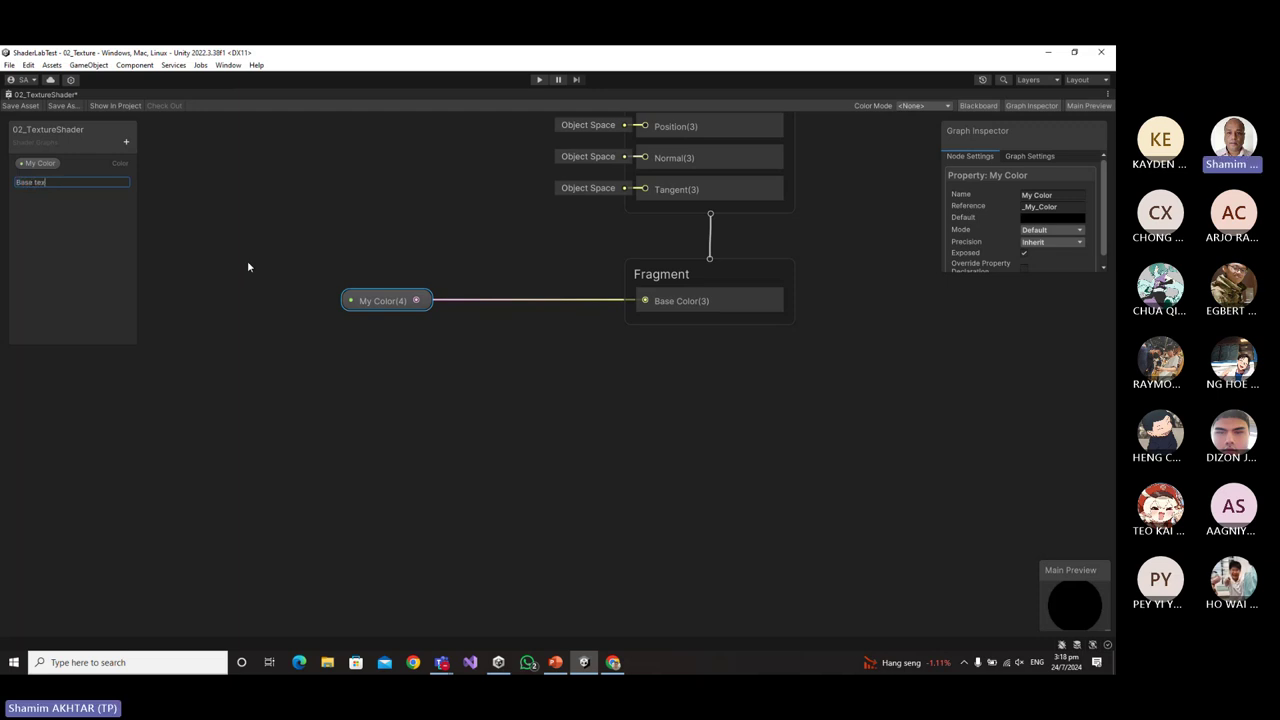
{"action": "type", "text": "x"}
{"action": "key", "text": "BackSpace"}
{"action": "key", "text": "BackSpace"}
{"action": "type", "text": "Tu"}
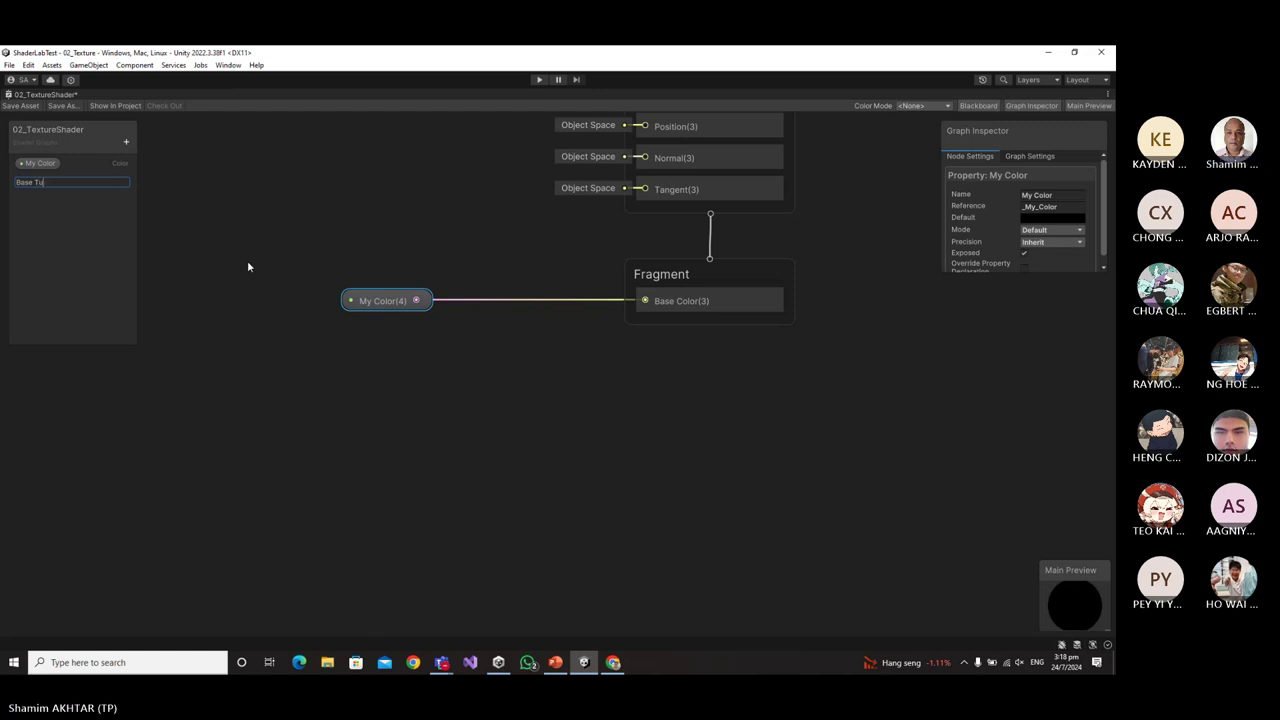
{"action": "type", "text": "rrture"}
{"action": "key", "text": "Return"}
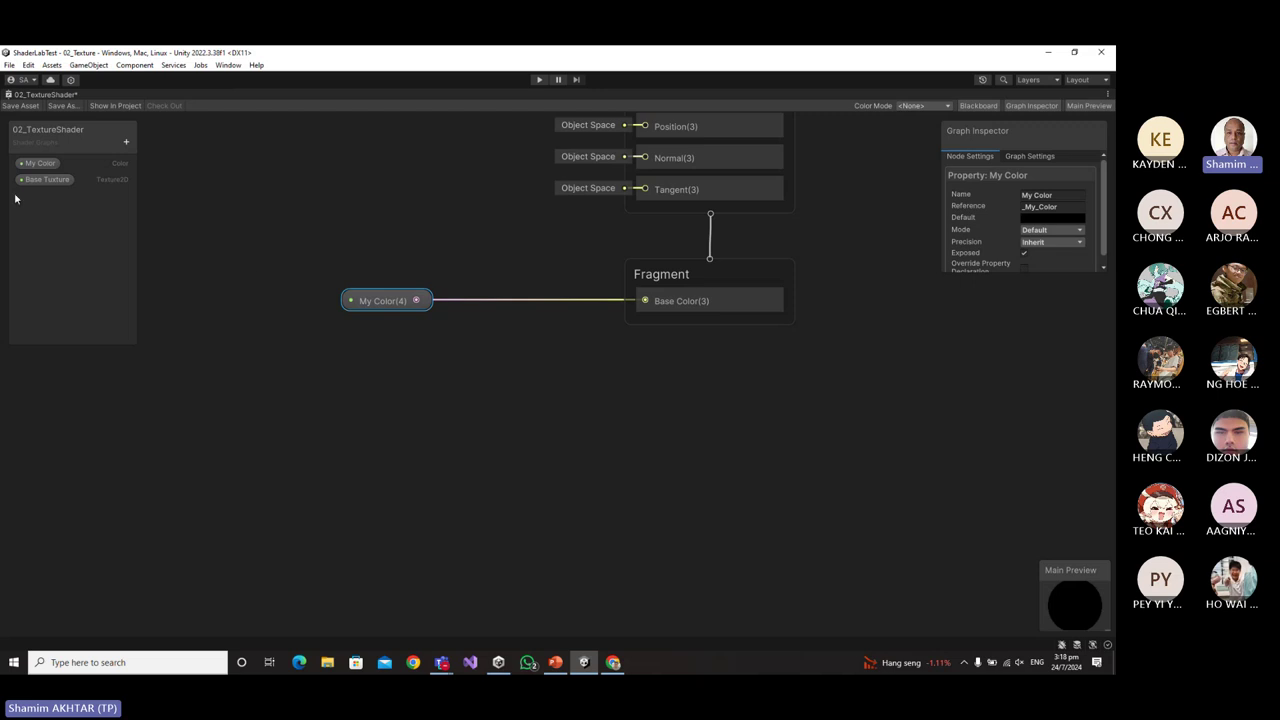
{"action": "left_click", "coordinate": [45, 179]}
{"action": "left_click_drag", "start_coordinate": [305, 338], "coordinate": [254, 390]}
Create a Sample Texture 2D node from Base Tuxture's output and tidy it beside My Color.
{"action": "left_click", "coordinate": [374, 389]}
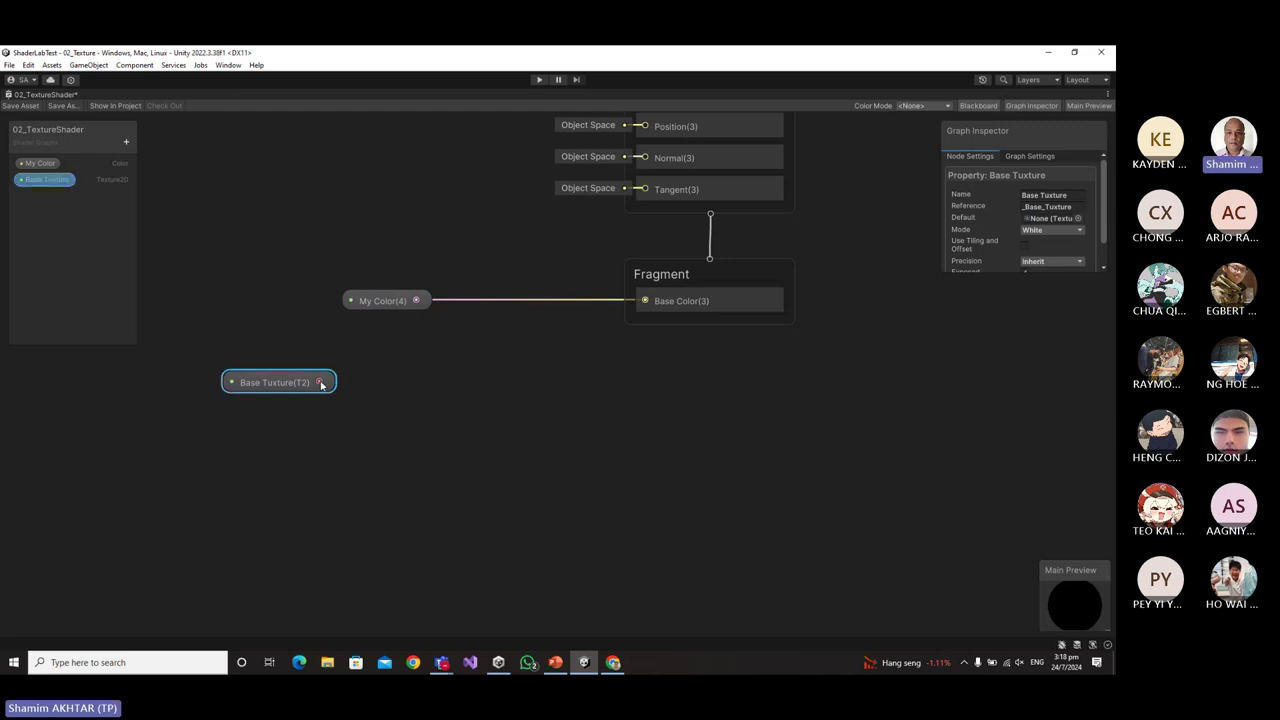
{"action": "left_click_drag", "start_coordinate": [320, 383], "coordinate": [396, 386]}
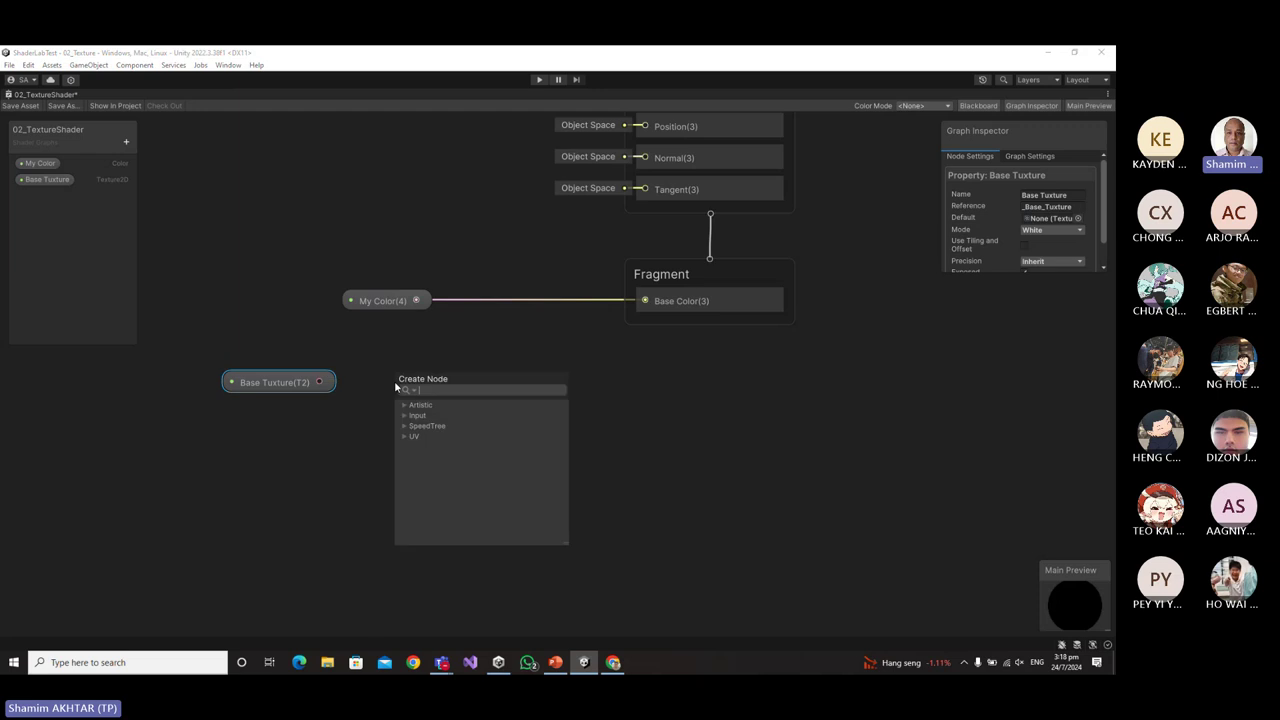
{"action": "type", "text": "sampl"}
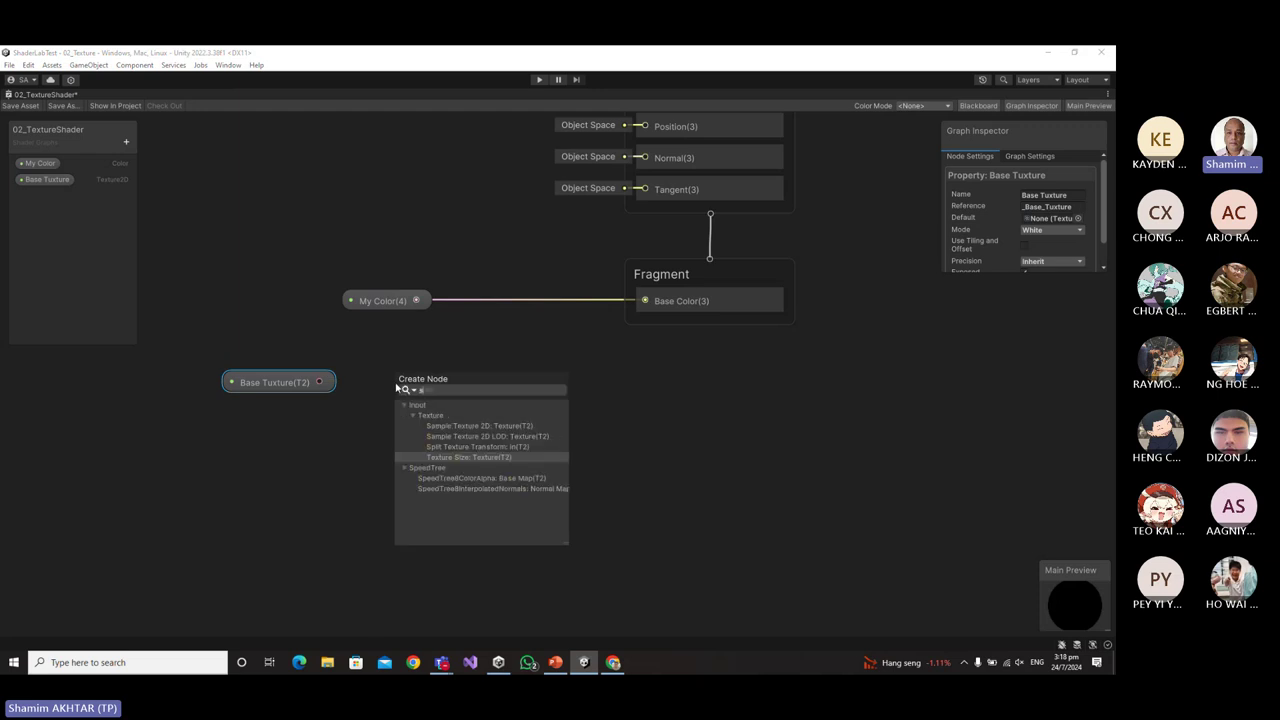
{"action": "left_click", "coordinate": [453, 426]}
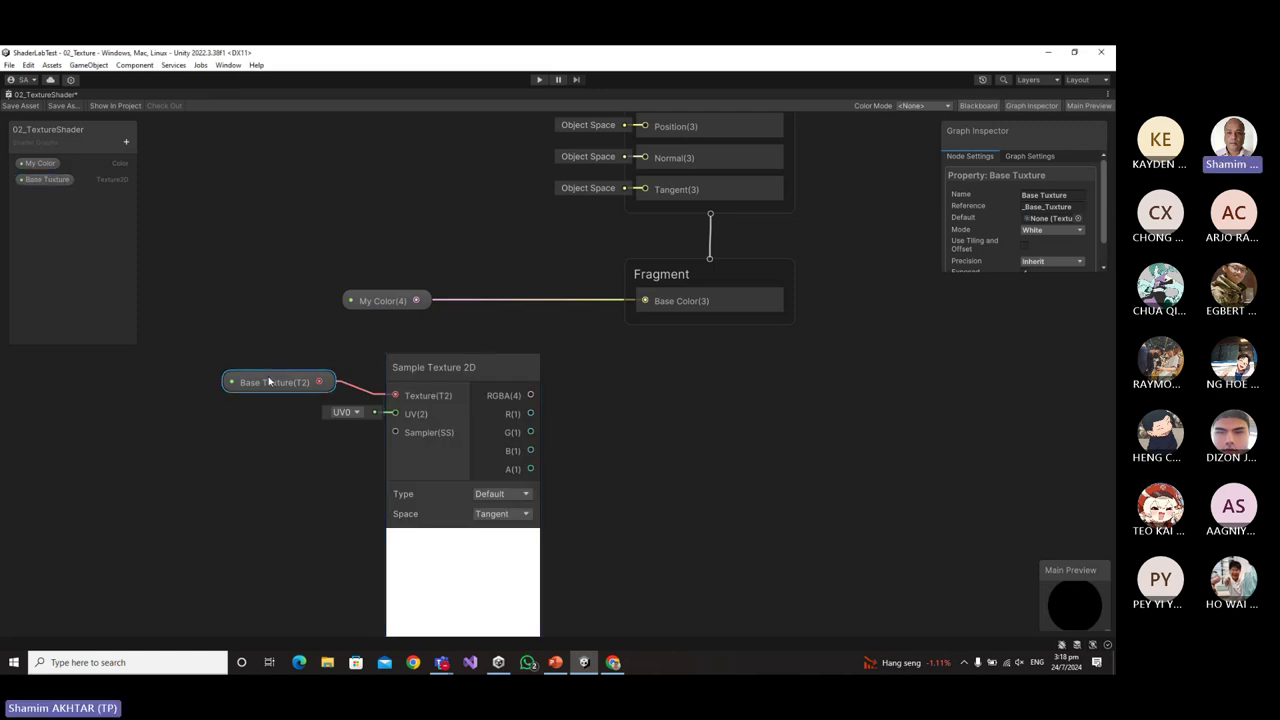
{"action": "left_click_drag", "start_coordinate": [268, 381], "coordinate": [242, 368]}
{"action": "left_click_drag", "start_coordinate": [468, 368], "coordinate": [466, 348]}
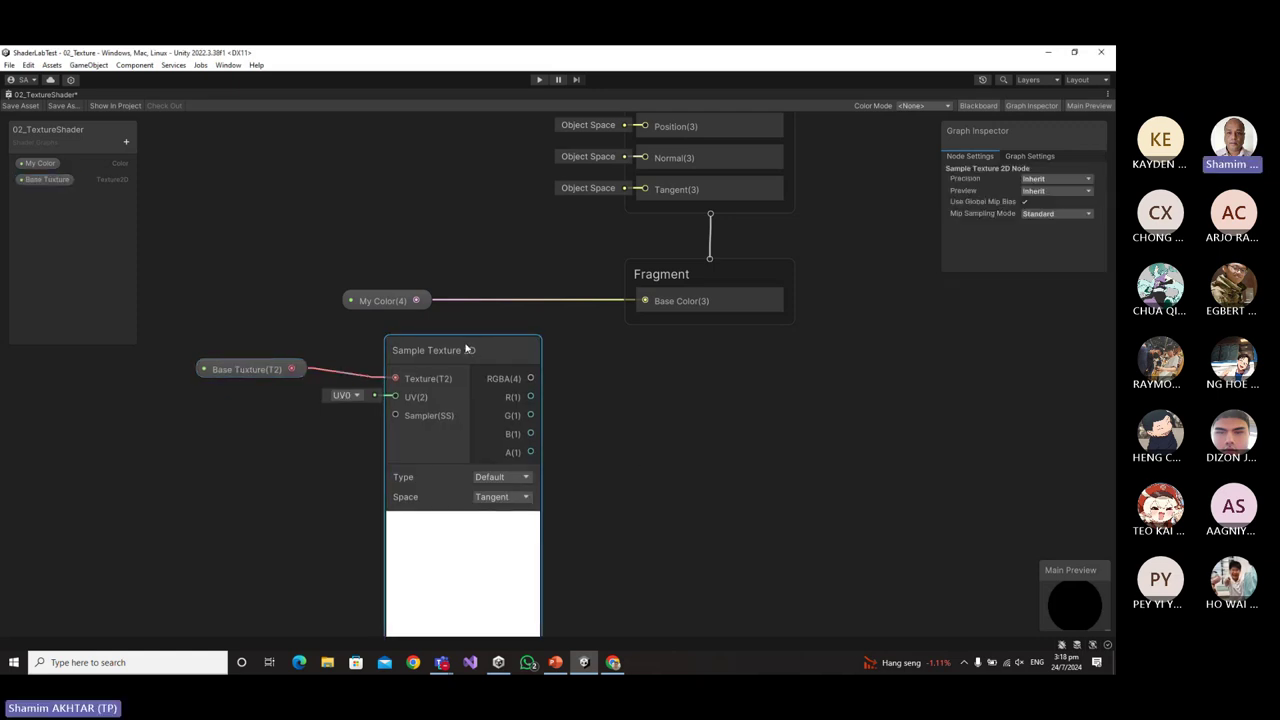
{"action": "left_click_drag", "start_coordinate": [272, 369], "coordinate": [254, 369]}
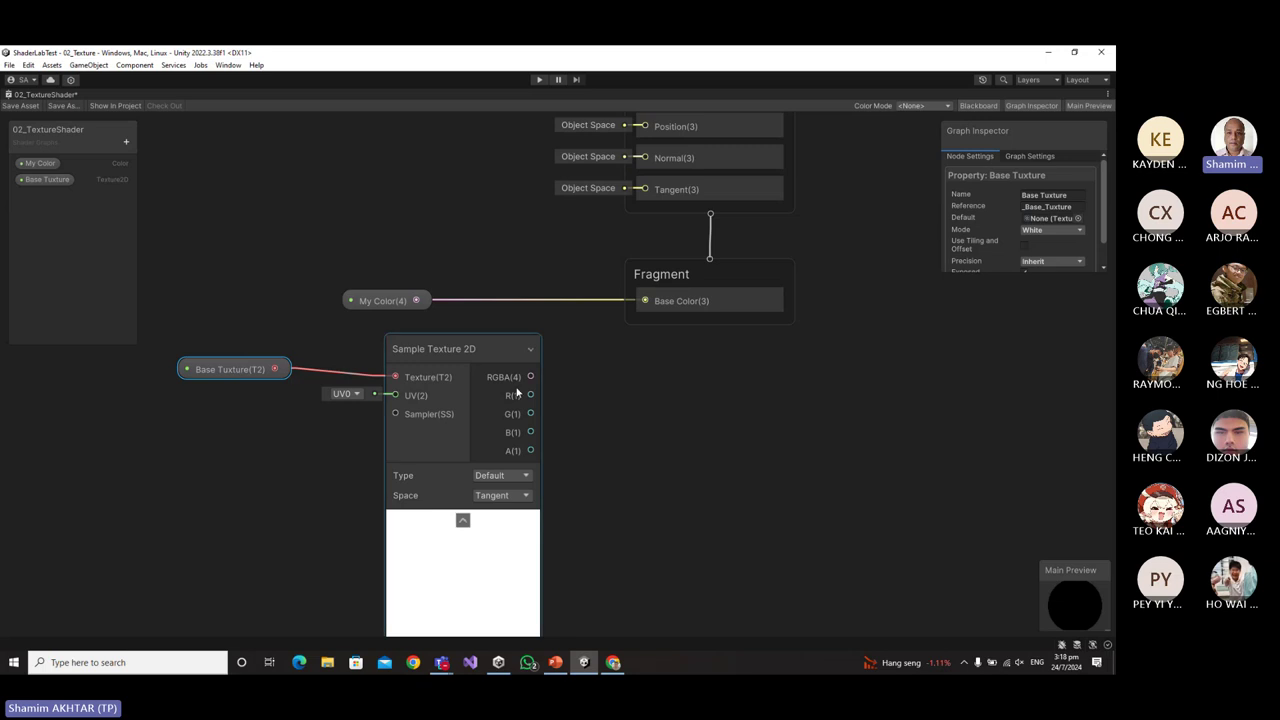
{"action": "left_click_drag", "start_coordinate": [489, 354], "coordinate": [483, 350]}
{"action": "left_click_drag", "start_coordinate": [390, 304], "coordinate": [391, 280]}
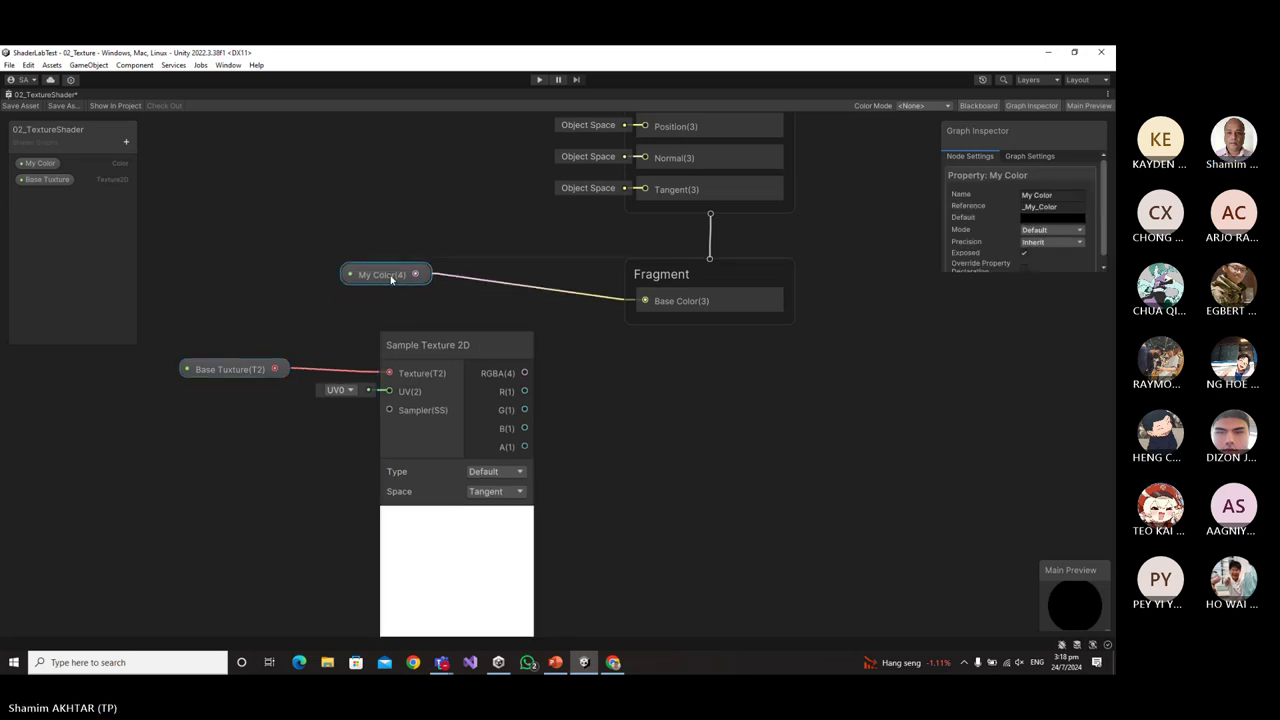
{"action": "left_click_drag", "start_coordinate": [450, 345], "coordinate": [418, 339]}
{"action": "left_click_drag", "start_coordinate": [246, 369], "coordinate": [240, 353]}
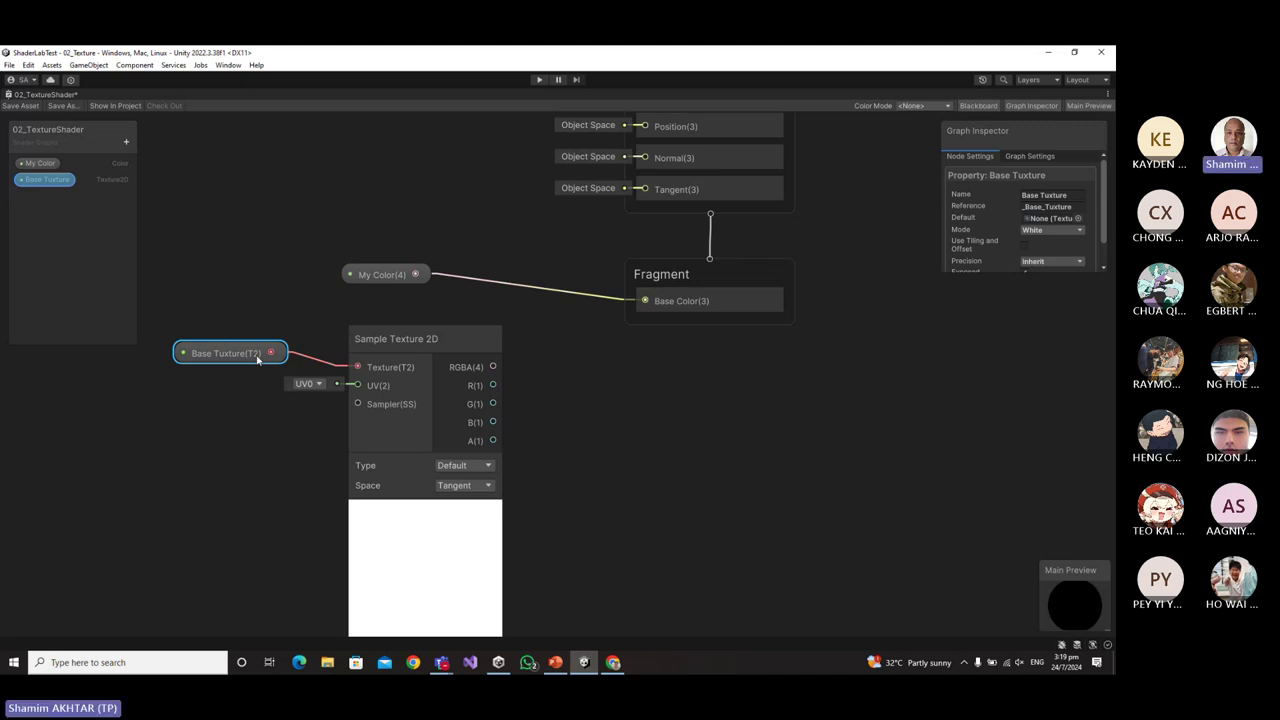
Delete the Sample Texture 2D node, the Base Tuxture node, and the misspelled Base Tuxture Blackboard property.
{"action": "left_click", "coordinate": [420, 340]}
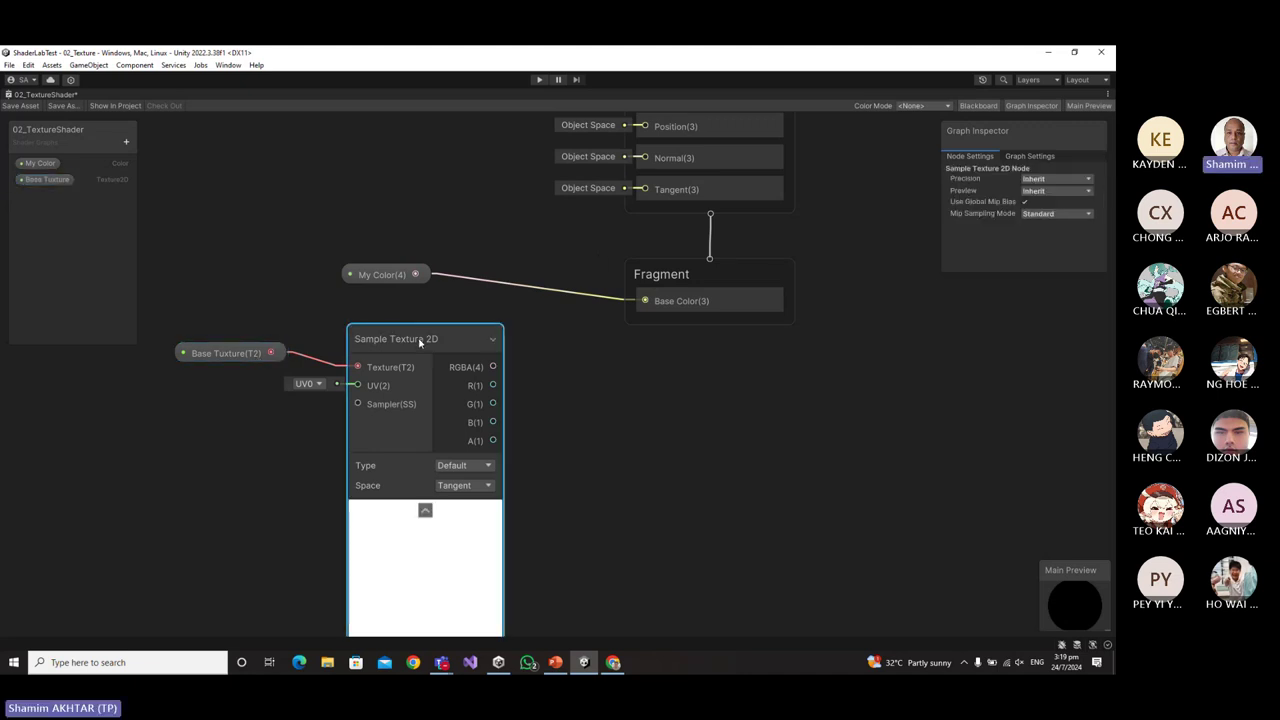
{"action": "key", "text": "Delete"}
{"action": "left_click", "coordinate": [225, 353]}
{"action": "key", "text": "Delete"}
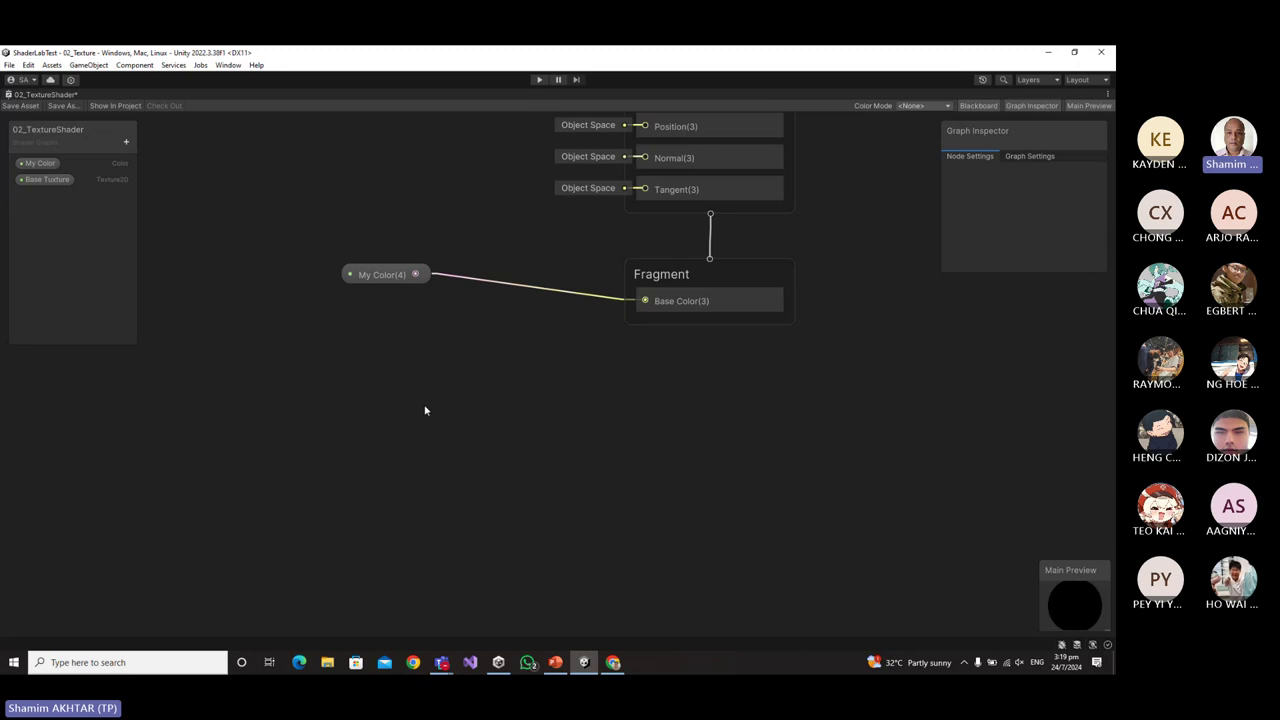
{"action": "left_click", "coordinate": [49, 182]}
{"action": "key", "text": "Delete"}
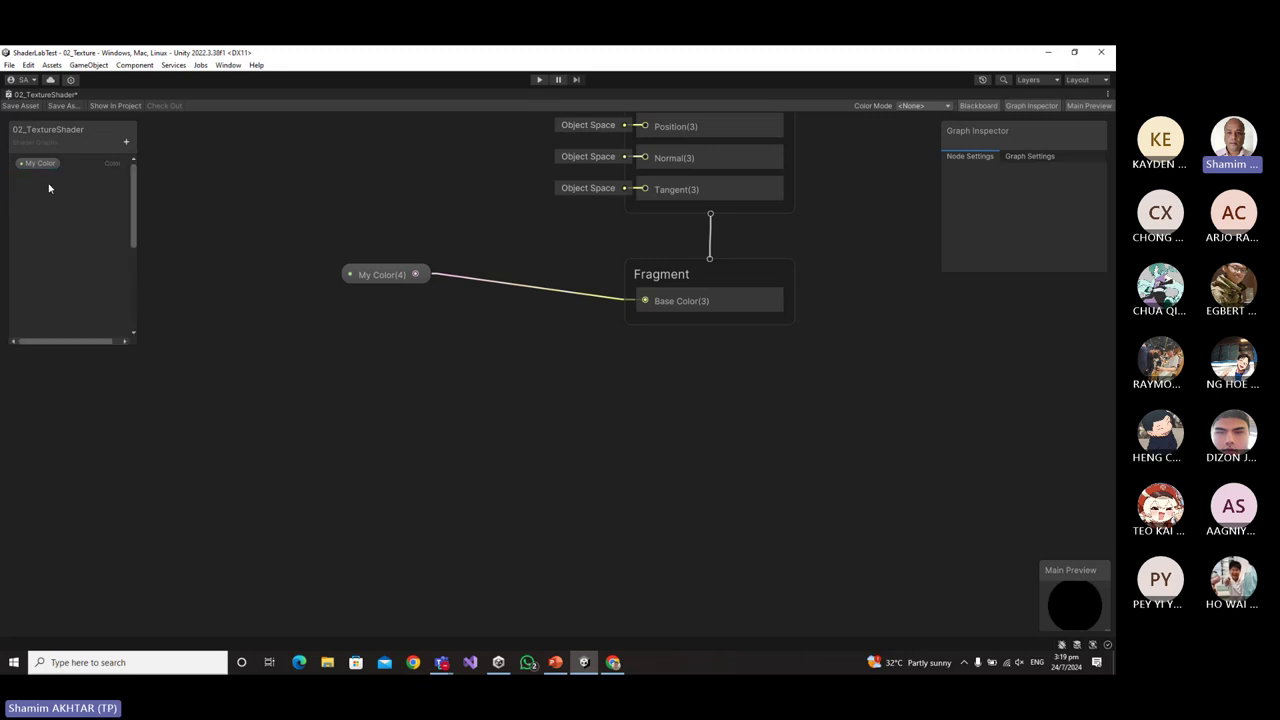
Add a new Texture 2D property to the Blackboard and name it 'Base Texture'.
{"action": "left_click", "coordinate": [126, 143]}
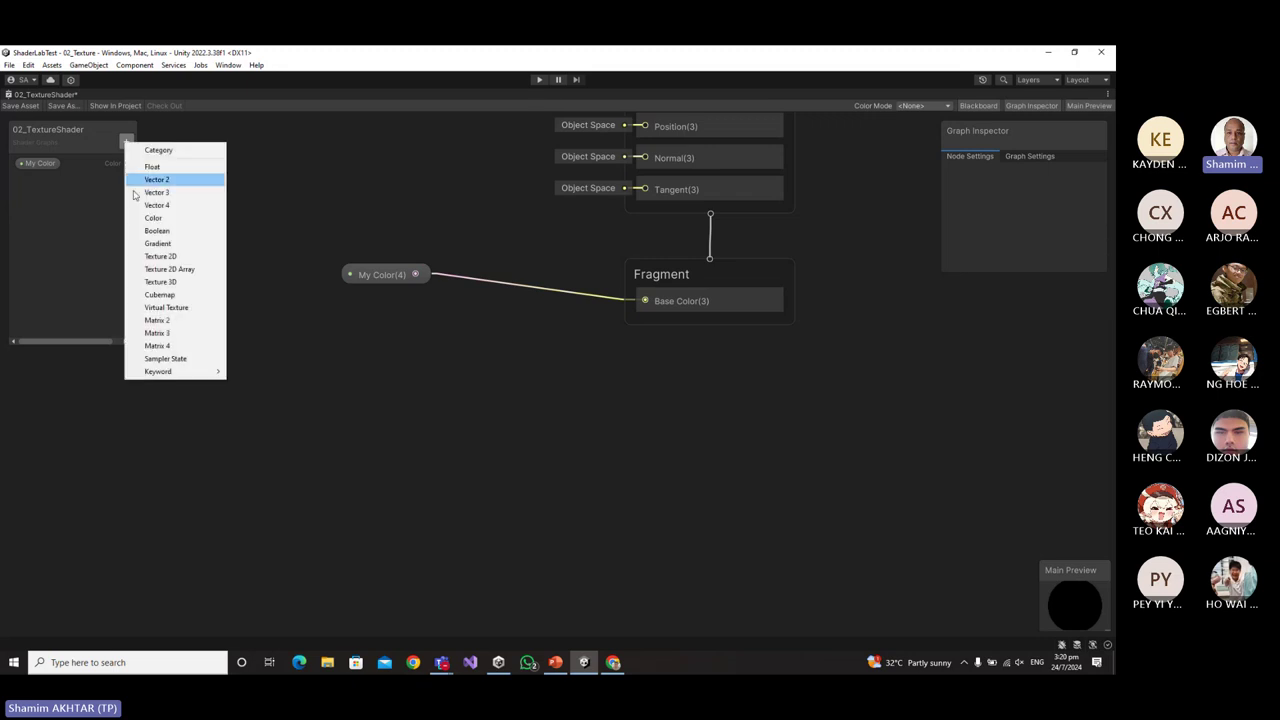
{"action": "left_click", "coordinate": [160, 257]}
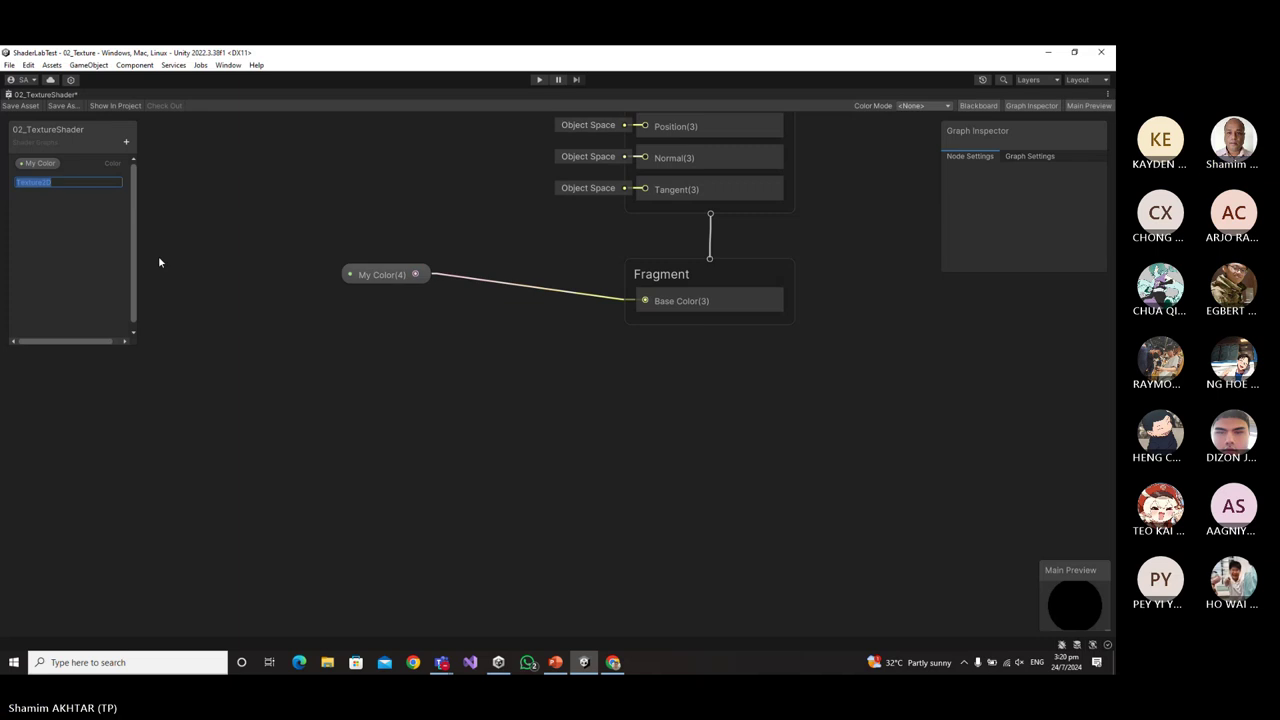
{"action": "type", "text": "Ba"}
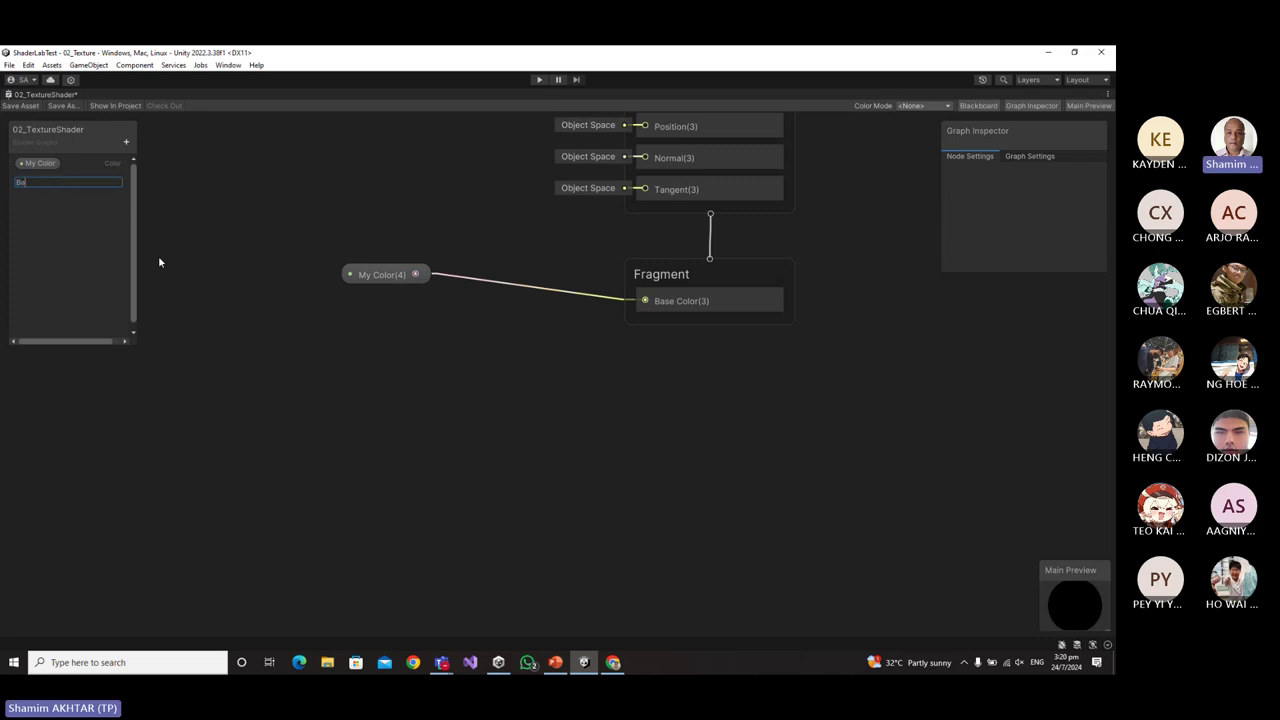
{"action": "type", "text": "se Texture"}
{"action": "key", "text": "Return"}
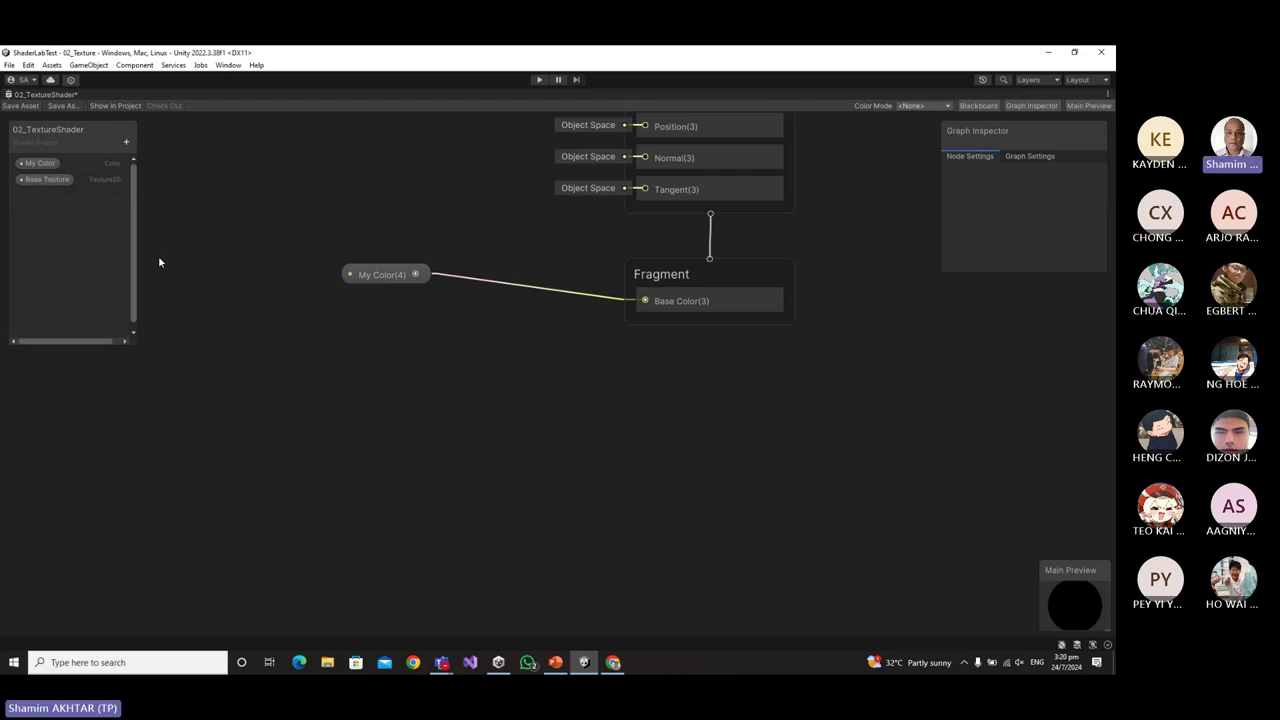
Drop the Base Texture property into the graph and wire its output into a new Sample Texture 2D node.
{"action": "left_click_drag", "start_coordinate": [46, 179], "coordinate": [187, 372]}
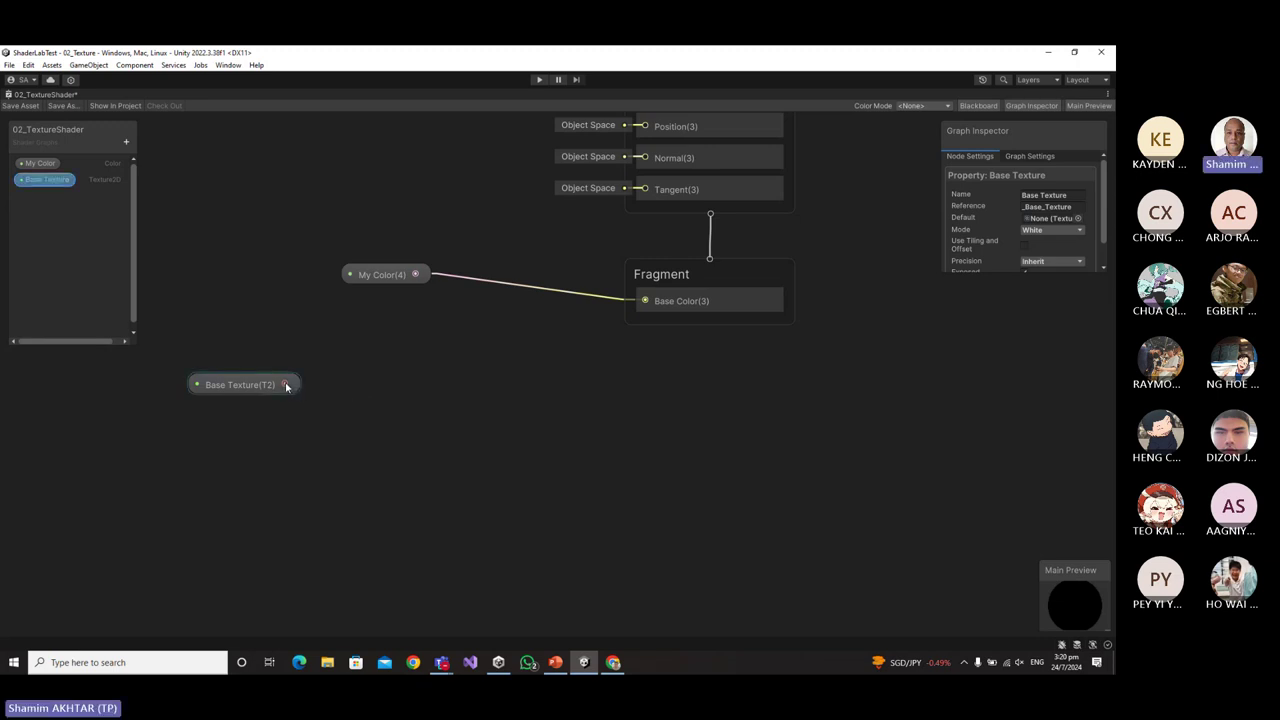
{"action": "left_click_drag", "start_coordinate": [286, 386], "coordinate": [364, 388]}
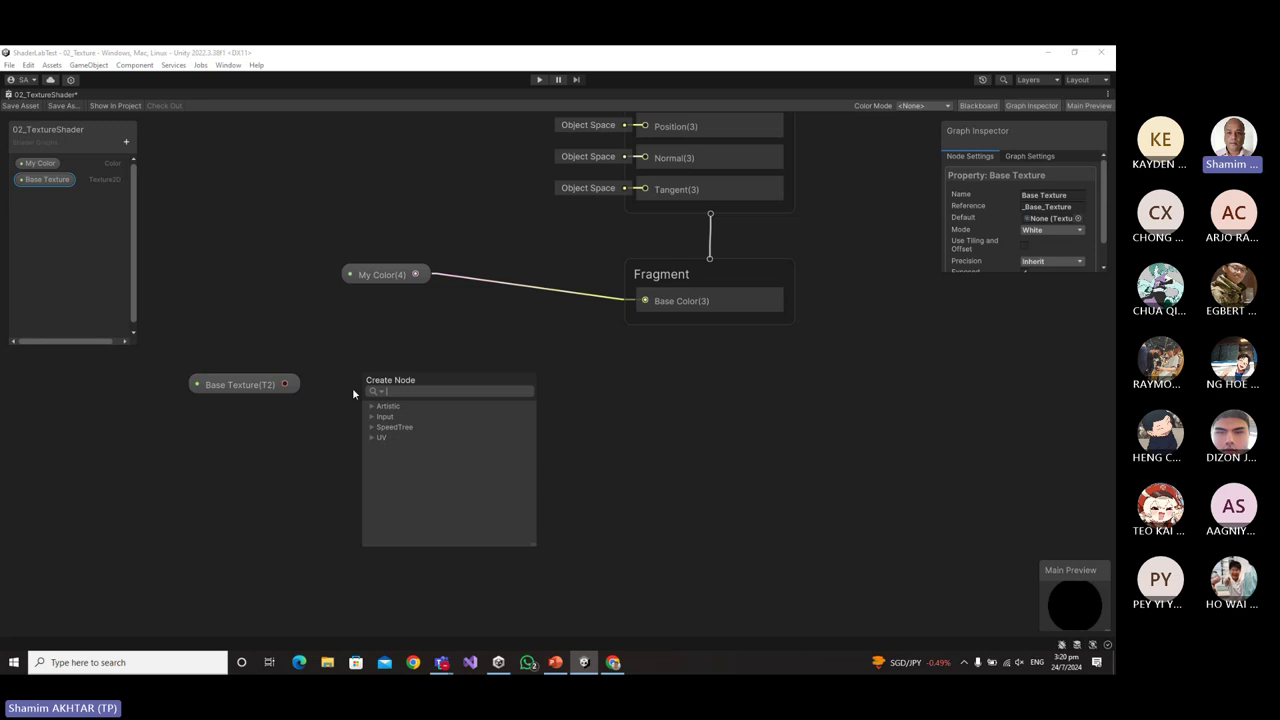
{"action": "type", "text": "sa"}
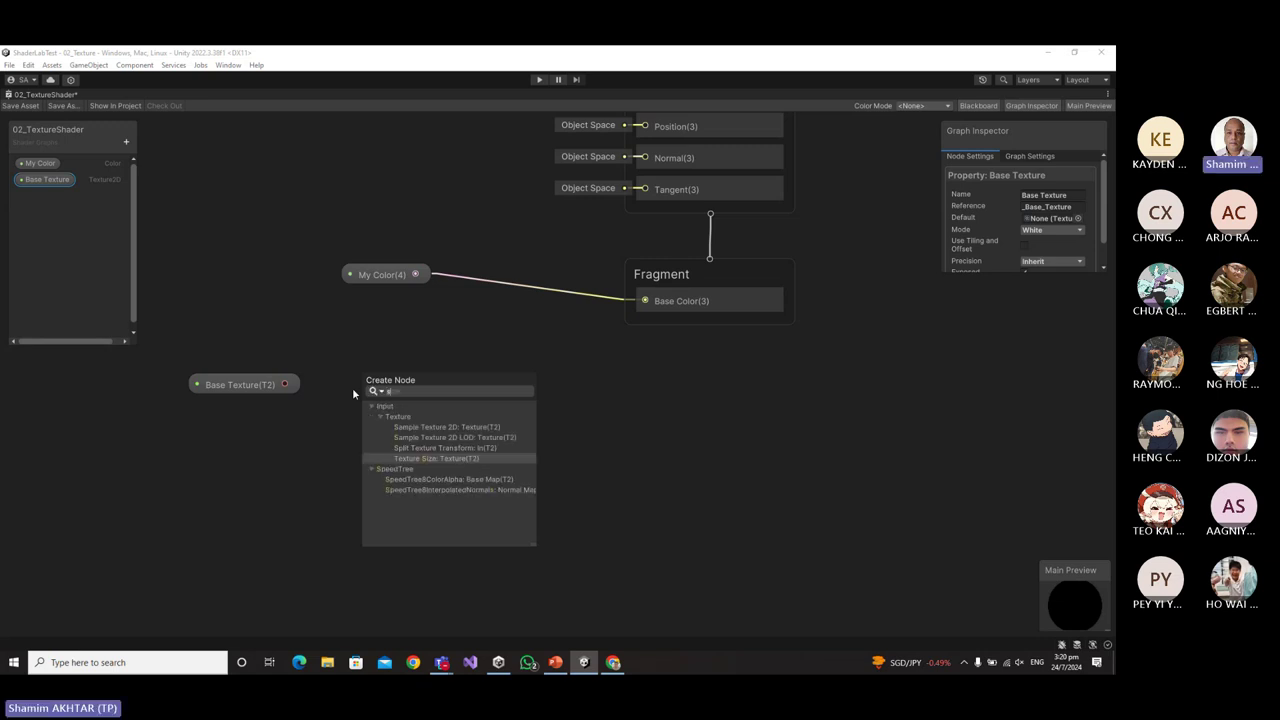
{"action": "type", "text": "mpl"}
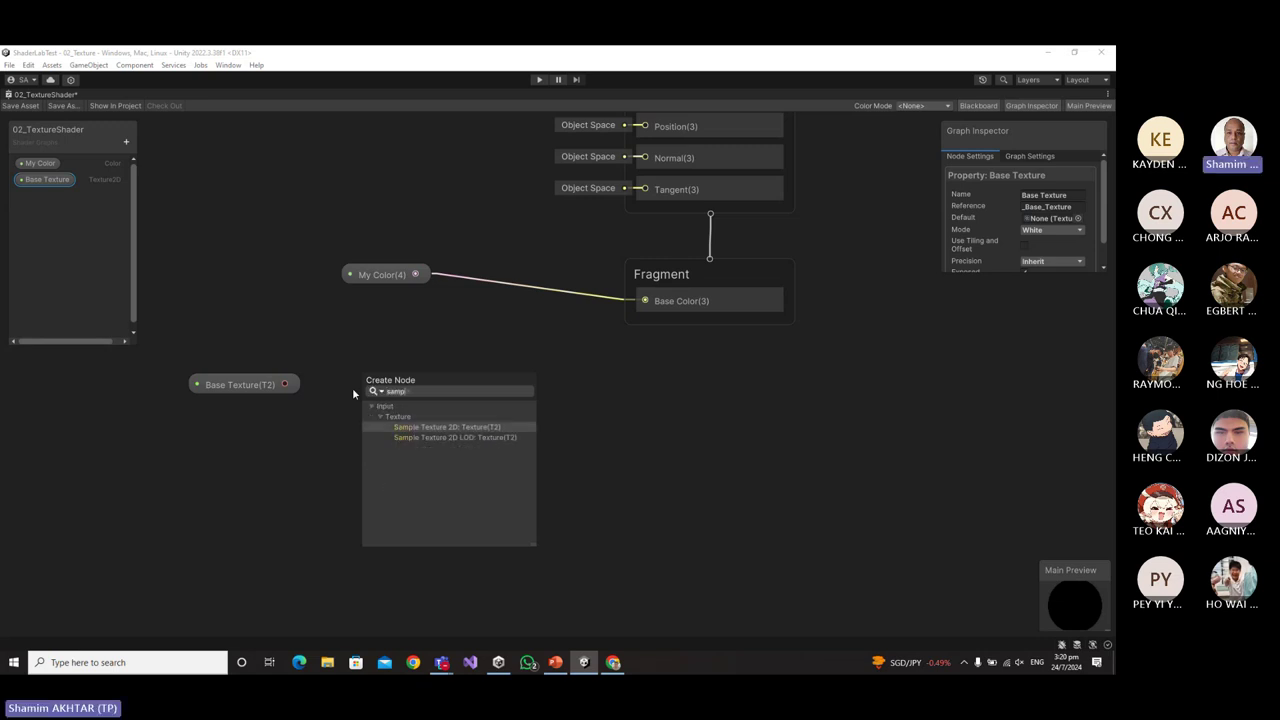
{"action": "left_click", "coordinate": [455, 430]}
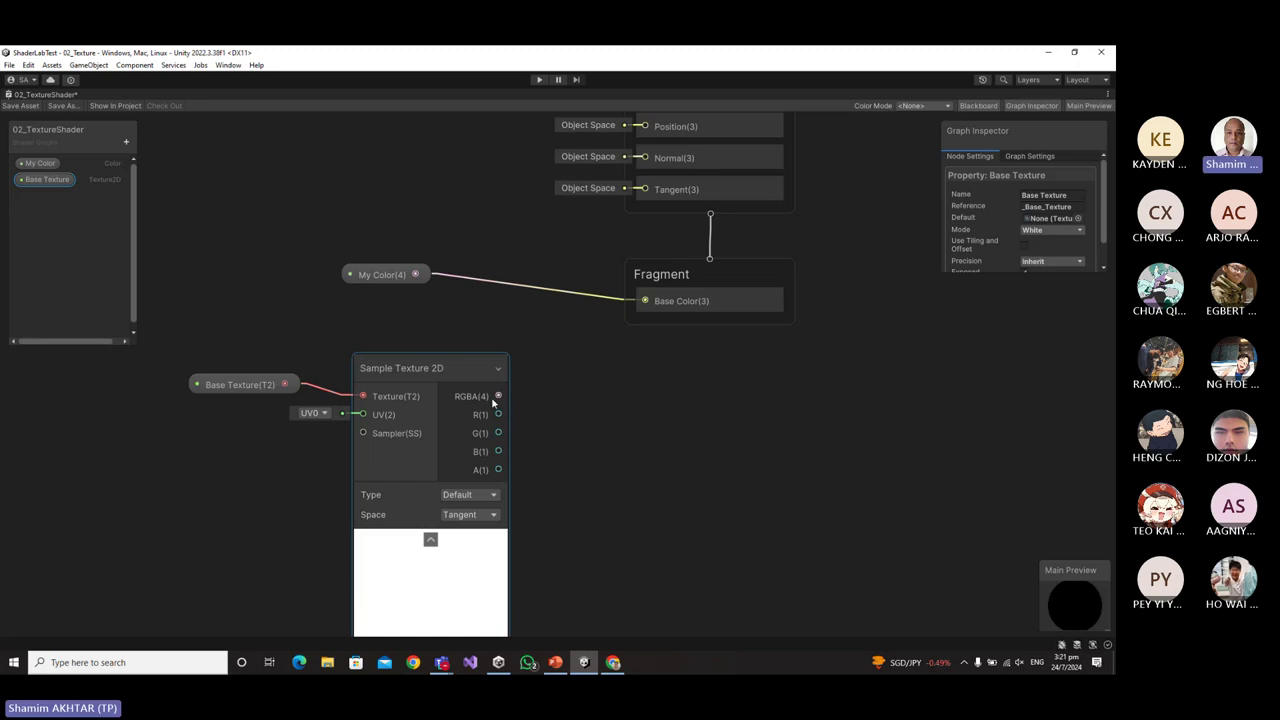
Wire Sample Texture 2D's RGBA(4) into Fragment Base Color, tidy the nodes, save, and go to Chrome.
{"action": "left_click_drag", "start_coordinate": [498, 396], "coordinate": [645, 301]}
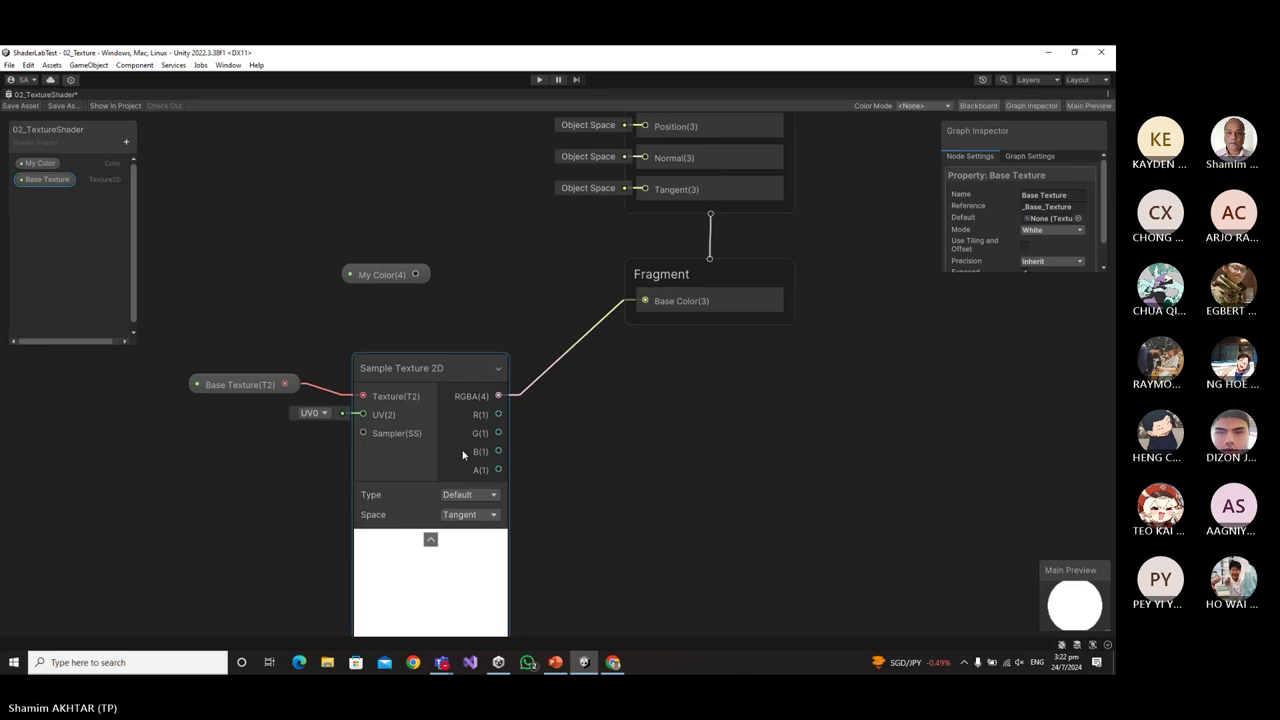
{"action": "left_click_drag", "start_coordinate": [402, 366], "coordinate": [387, 341]}
{"action": "left_click_drag", "start_coordinate": [244, 384], "coordinate": [237, 344]}
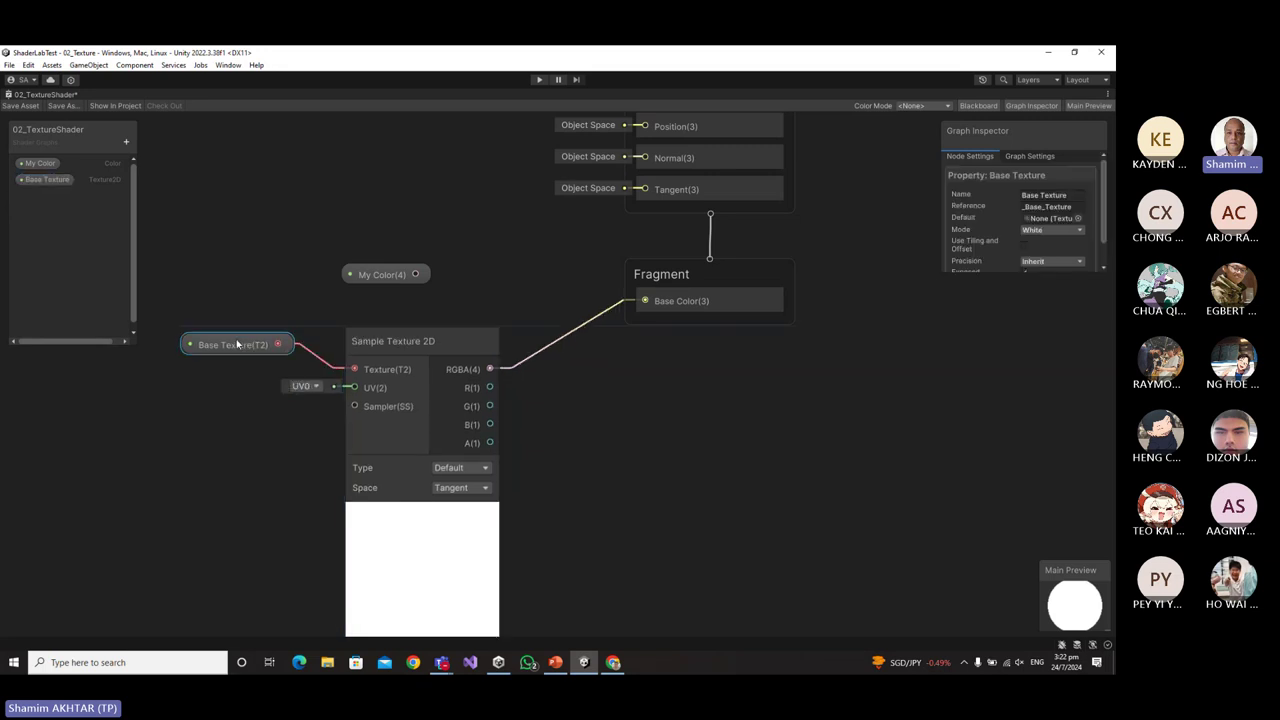
{"action": "left_click_drag", "start_coordinate": [418, 350], "coordinate": [420, 346]}
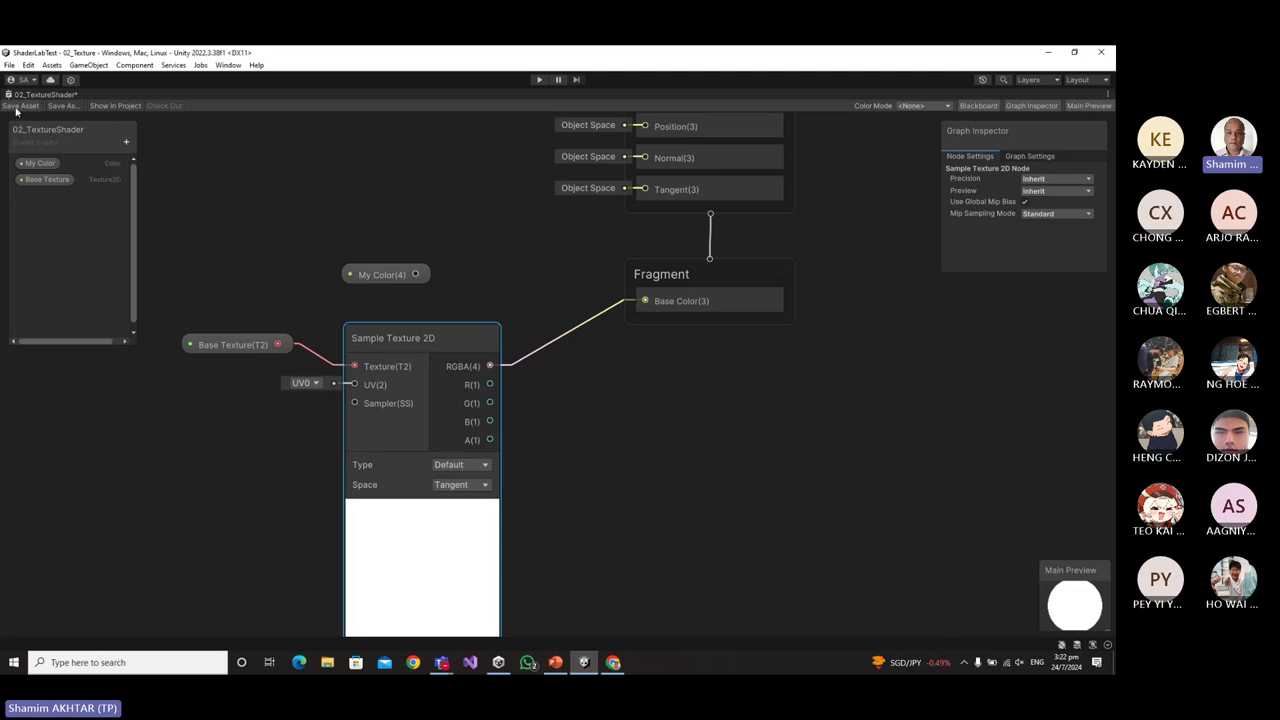
{"action": "left_click", "coordinate": [18, 107]}
{"action": "left_click", "coordinate": [613, 662]}
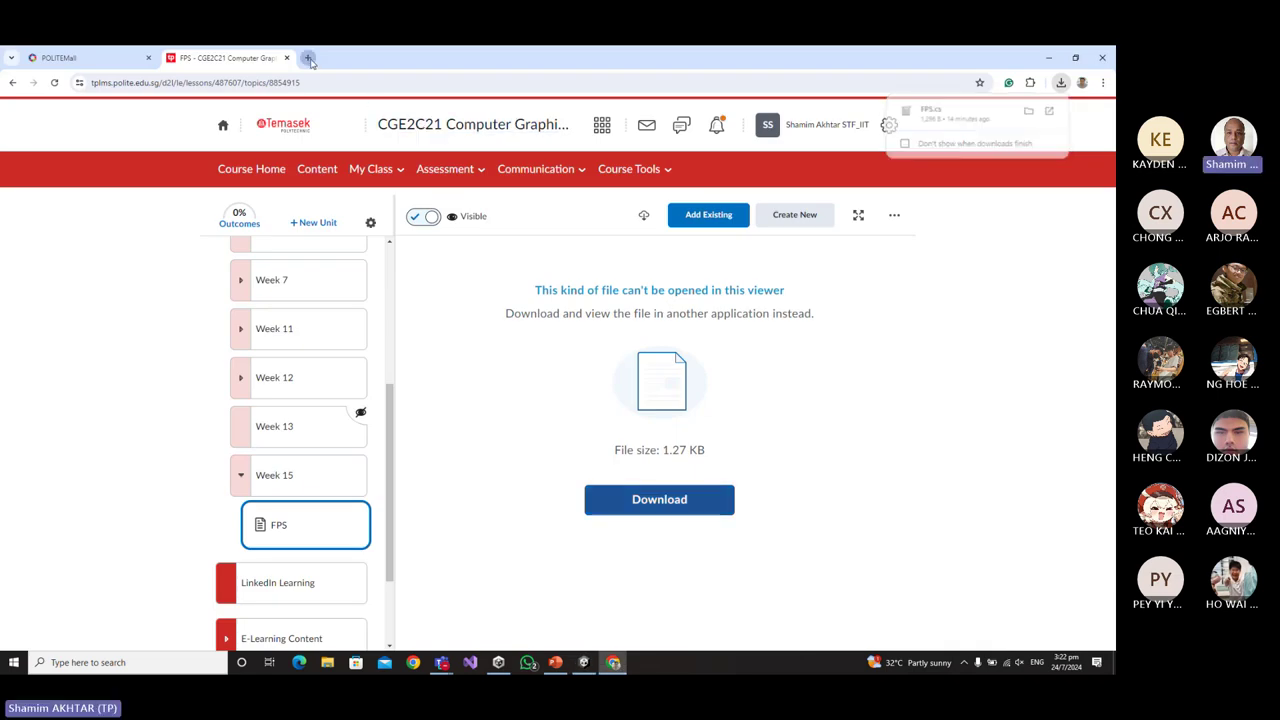
Google 'ambientcg' in a new tab and open the ambientCG - CC0 Textures, HDRIs and Models result.
{"action": "key", "text": "ctrl+t"}
{"action": "type", "text": "ambie"}
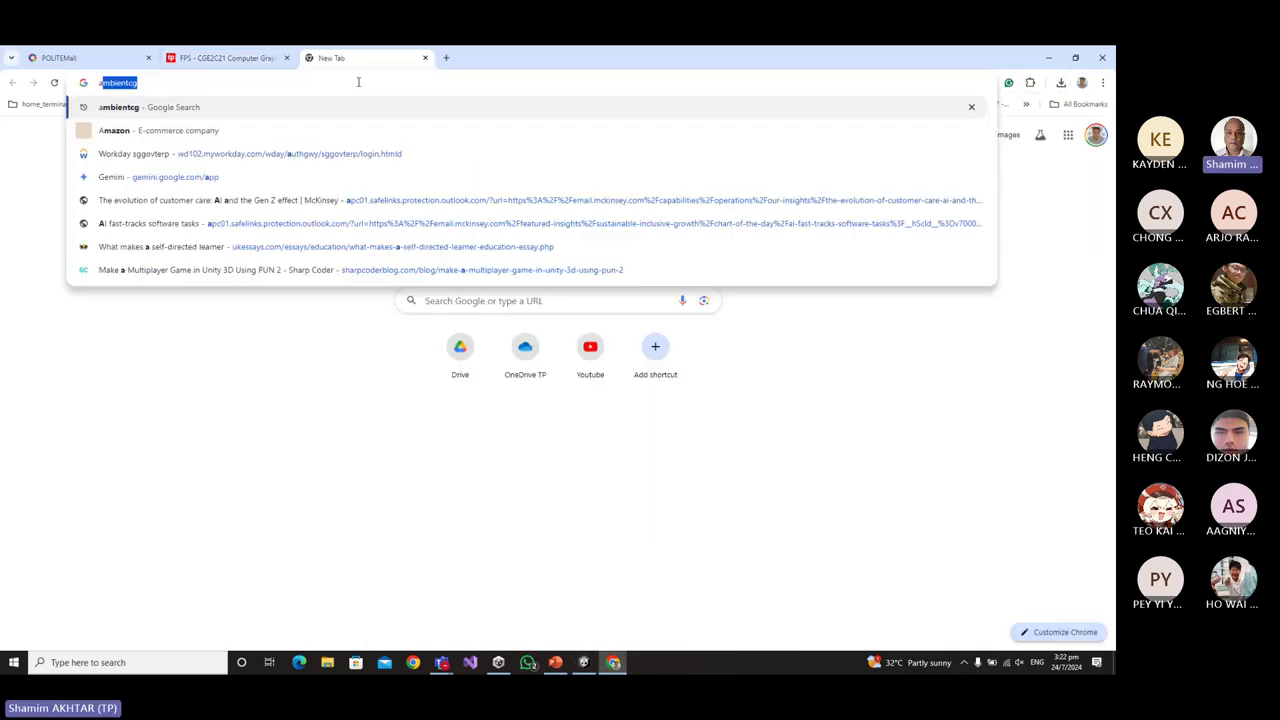
{"action": "type", "text": "ntc"}
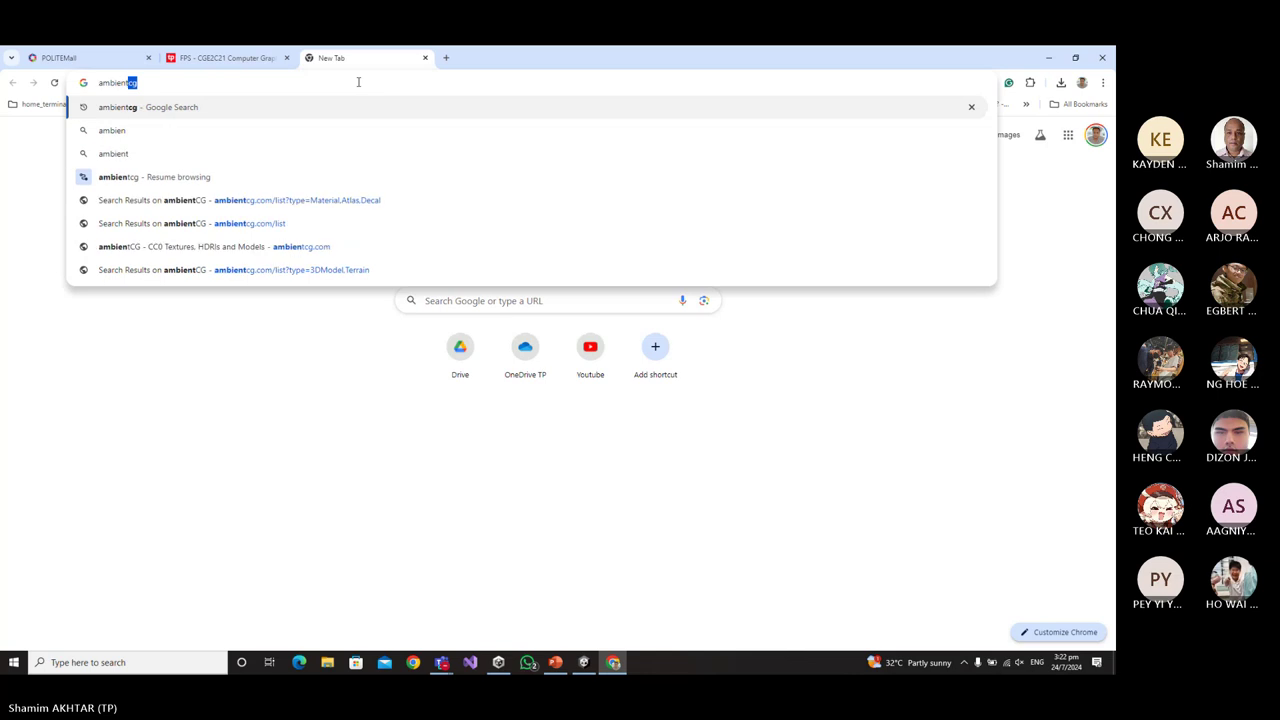
{"action": "type", "text": "g"}
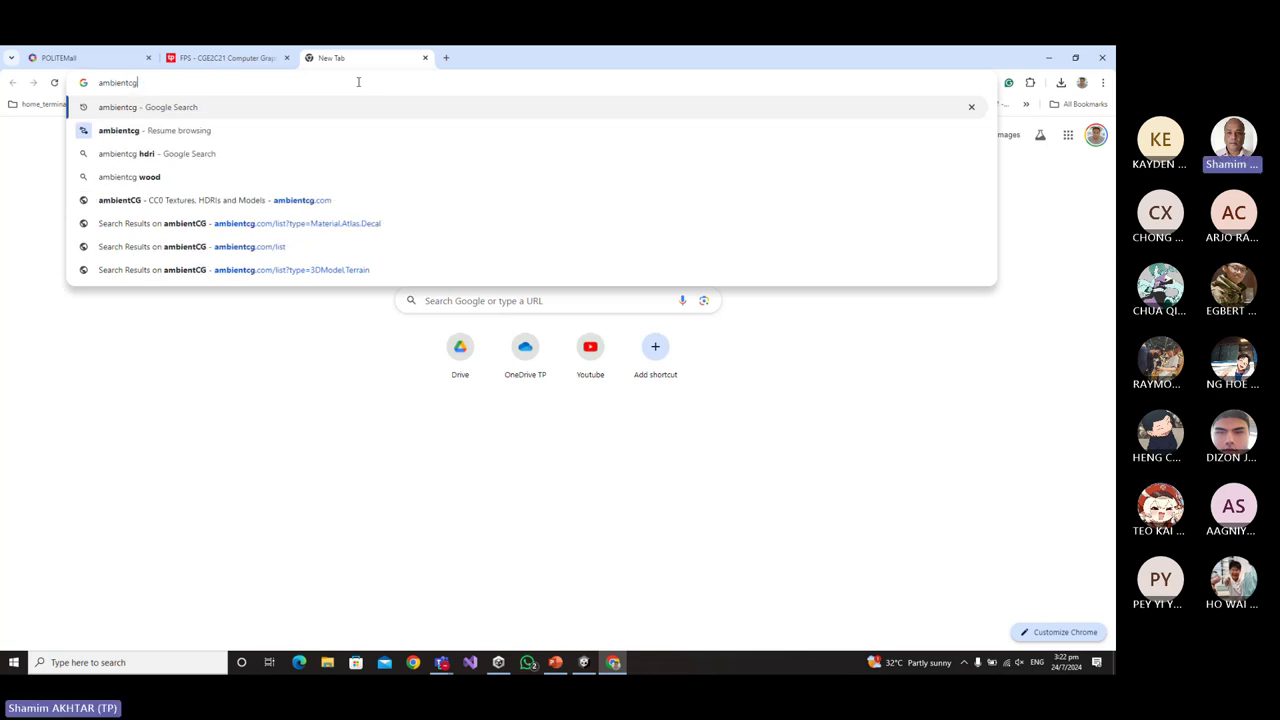
{"action": "key", "text": "Return"}
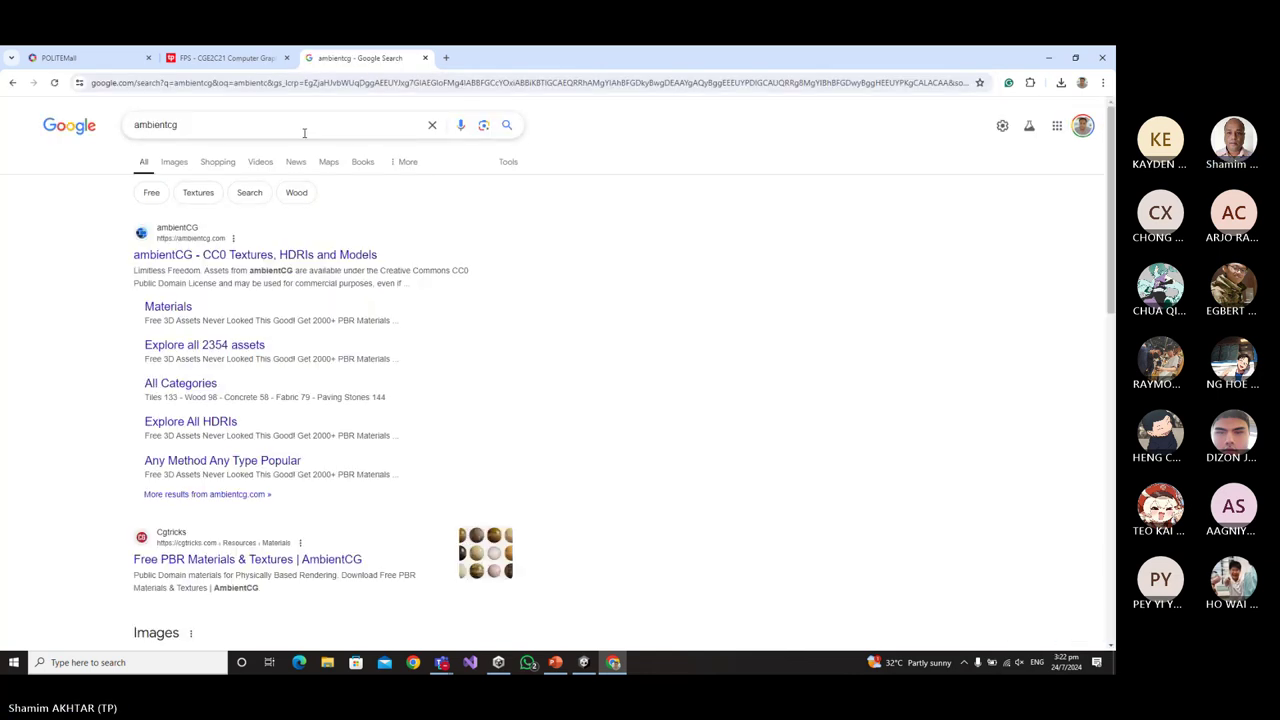
{"action": "left_click", "coordinate": [212, 254]}
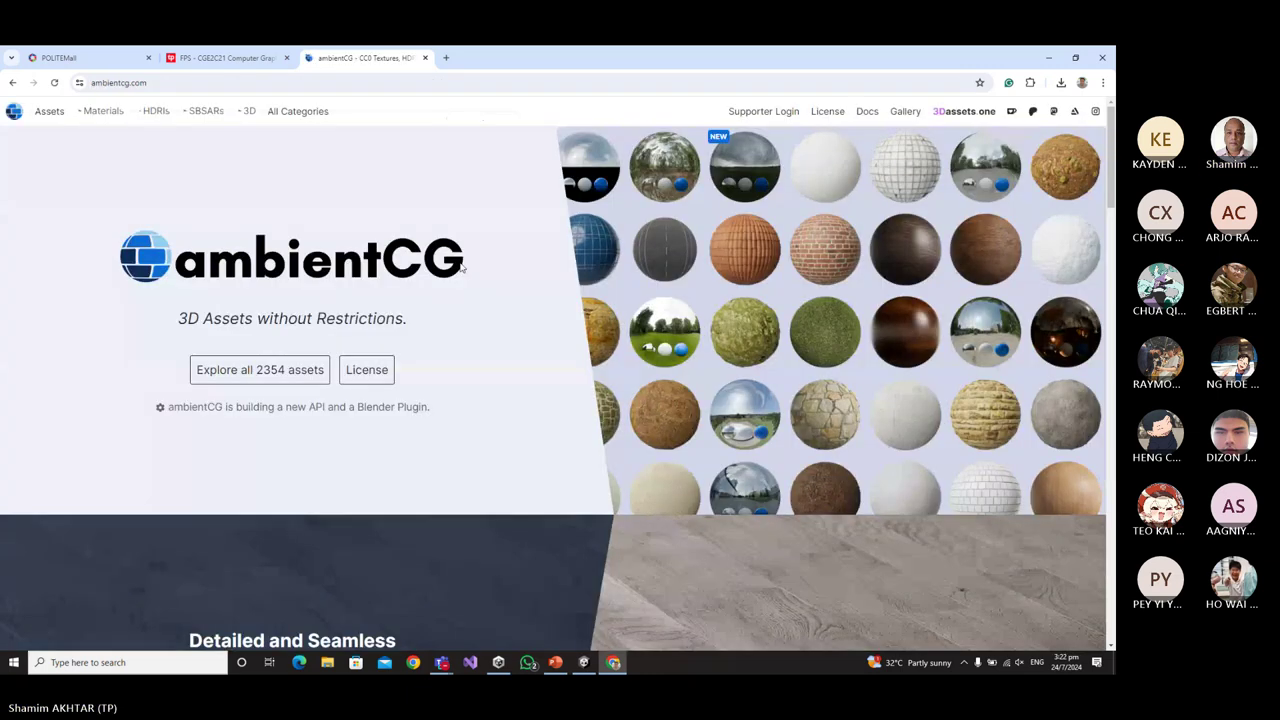
{"action": "left_click", "coordinate": [262, 370]}
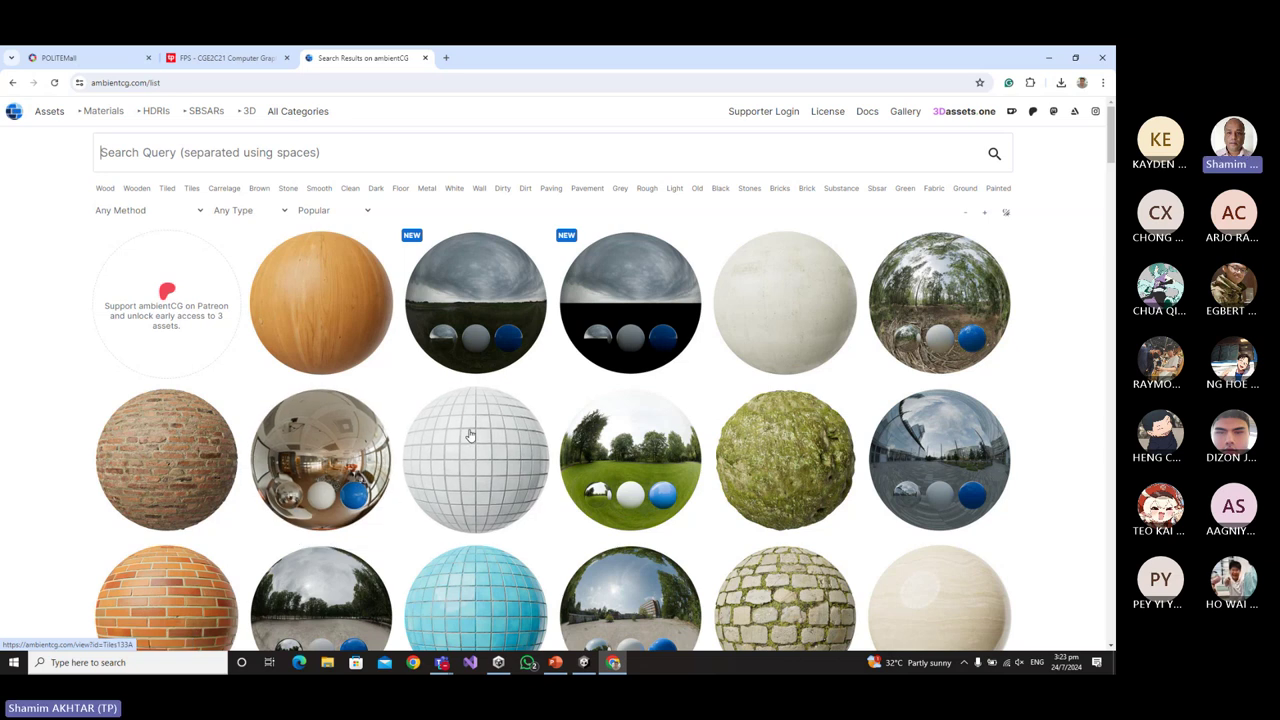
{"action": "scroll", "coordinate": [467, 445], "scroll_direction": "down", "scroll_amount": 2}
{"action": "scroll", "coordinate": [467, 445], "scroll_direction": "down", "scroll_amount": 4}
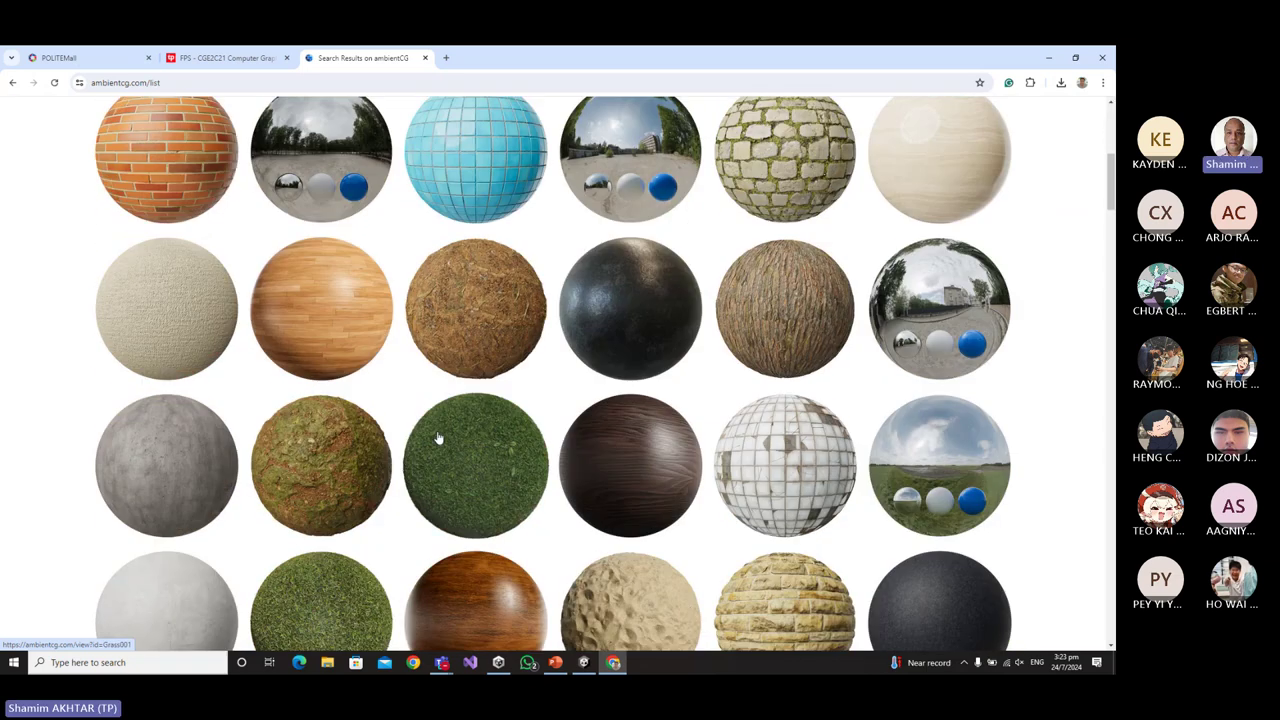
{"action": "scroll", "coordinate": [437, 435], "scroll_direction": "down", "scroll_amount": 2}
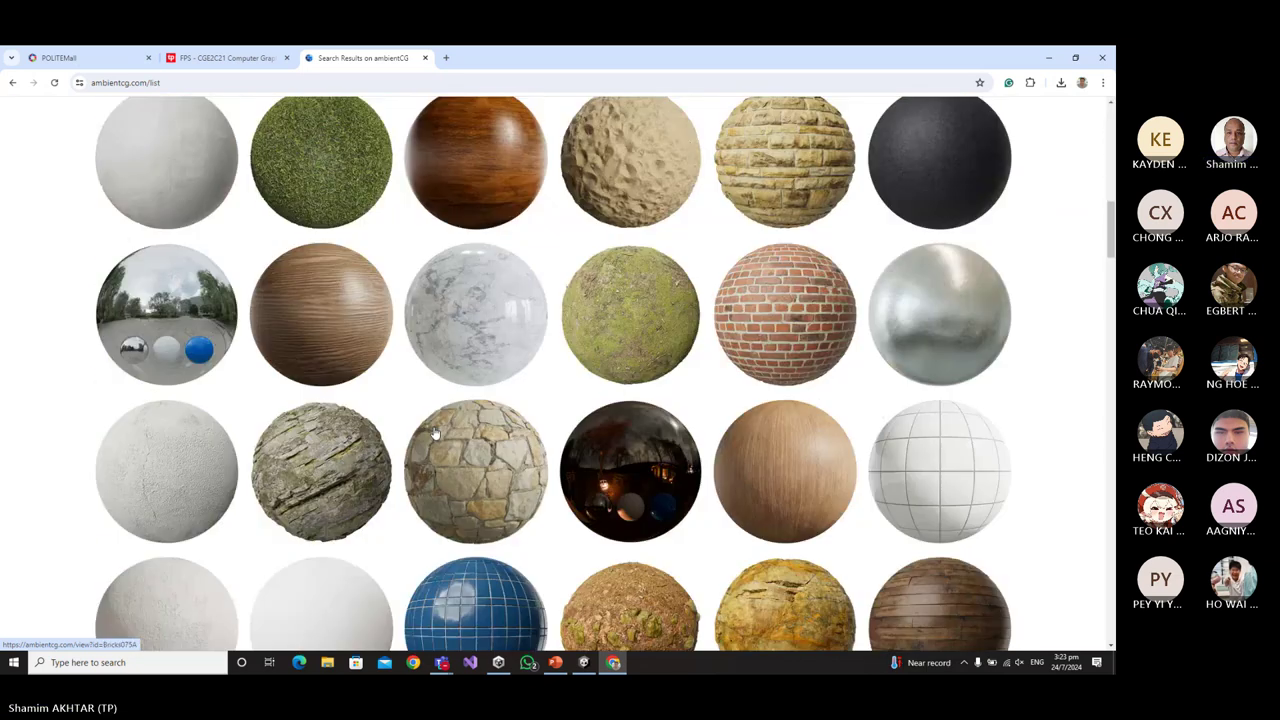
{"action": "scroll", "coordinate": [435, 435], "scroll_direction": "down", "scroll_amount": 2}
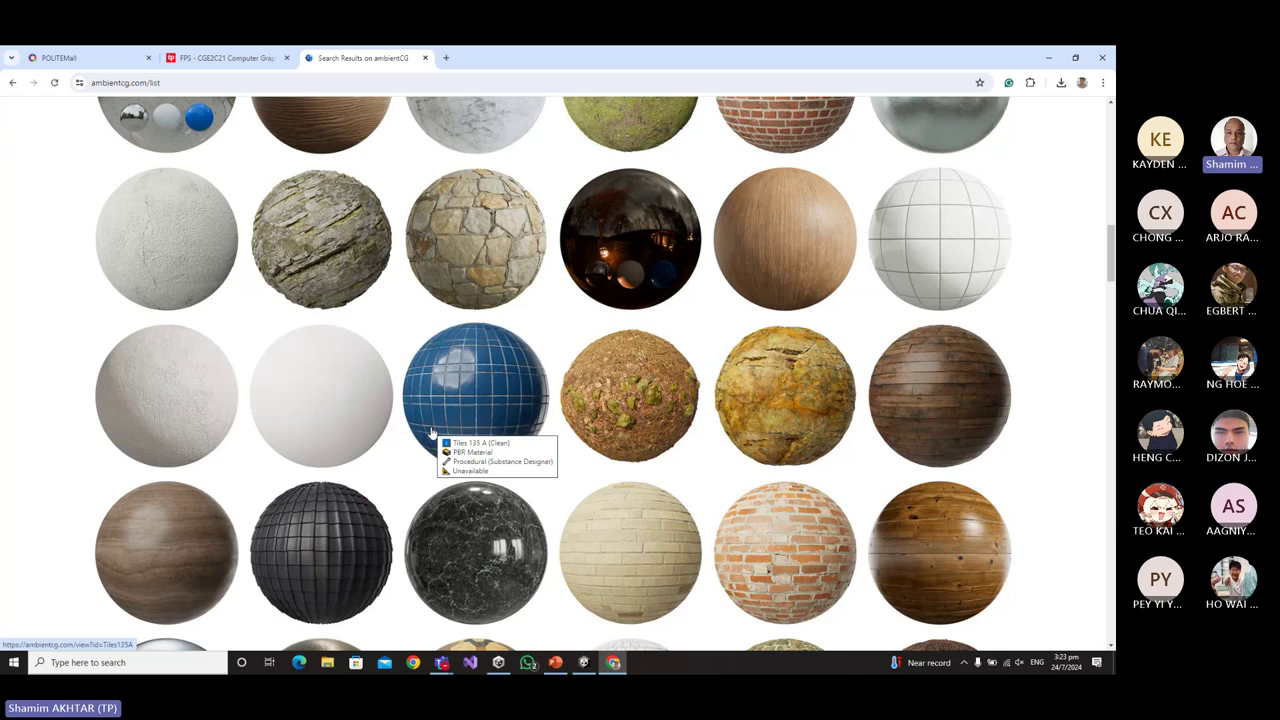
{"action": "scroll", "coordinate": [428, 433], "scroll_direction": "down", "scroll_amount": 2}
{"action": "scroll", "coordinate": [428, 433], "scroll_direction": "up", "scroll_amount": 4}
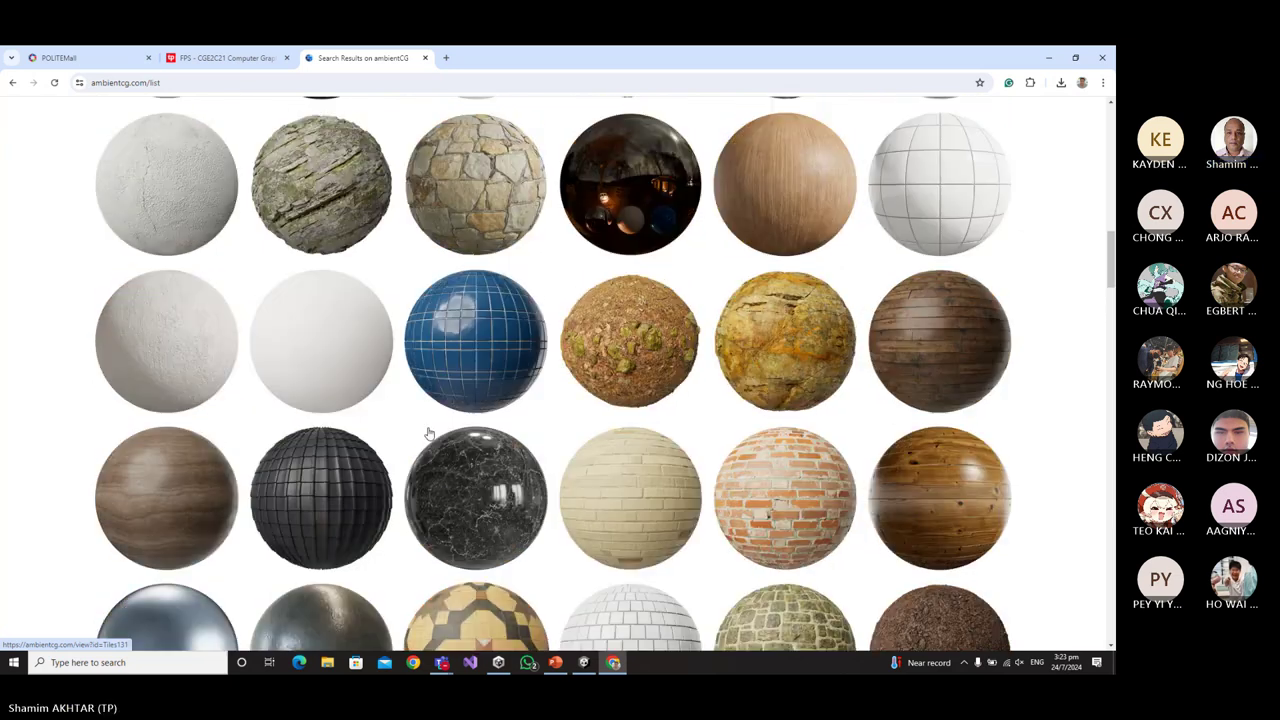
{"action": "scroll", "coordinate": [428, 433], "scroll_direction": "up", "scroll_amount": 7}
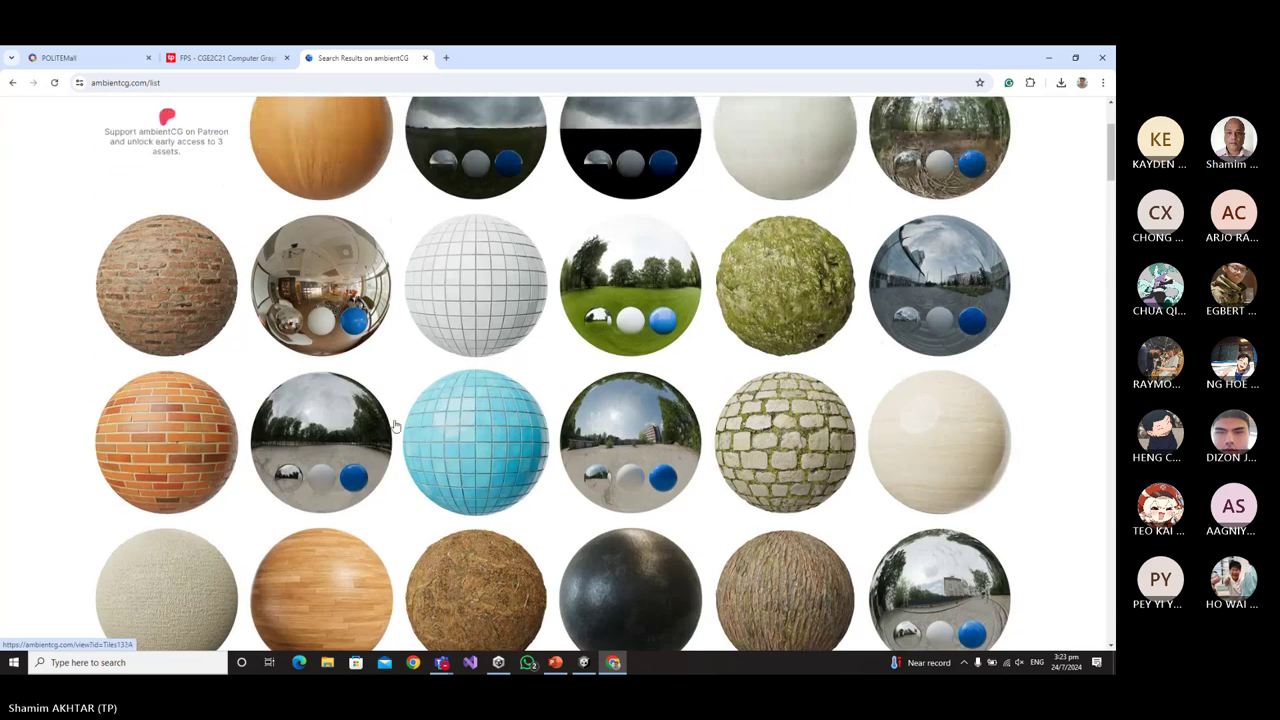
{"action": "left_click", "coordinate": [152, 274]}
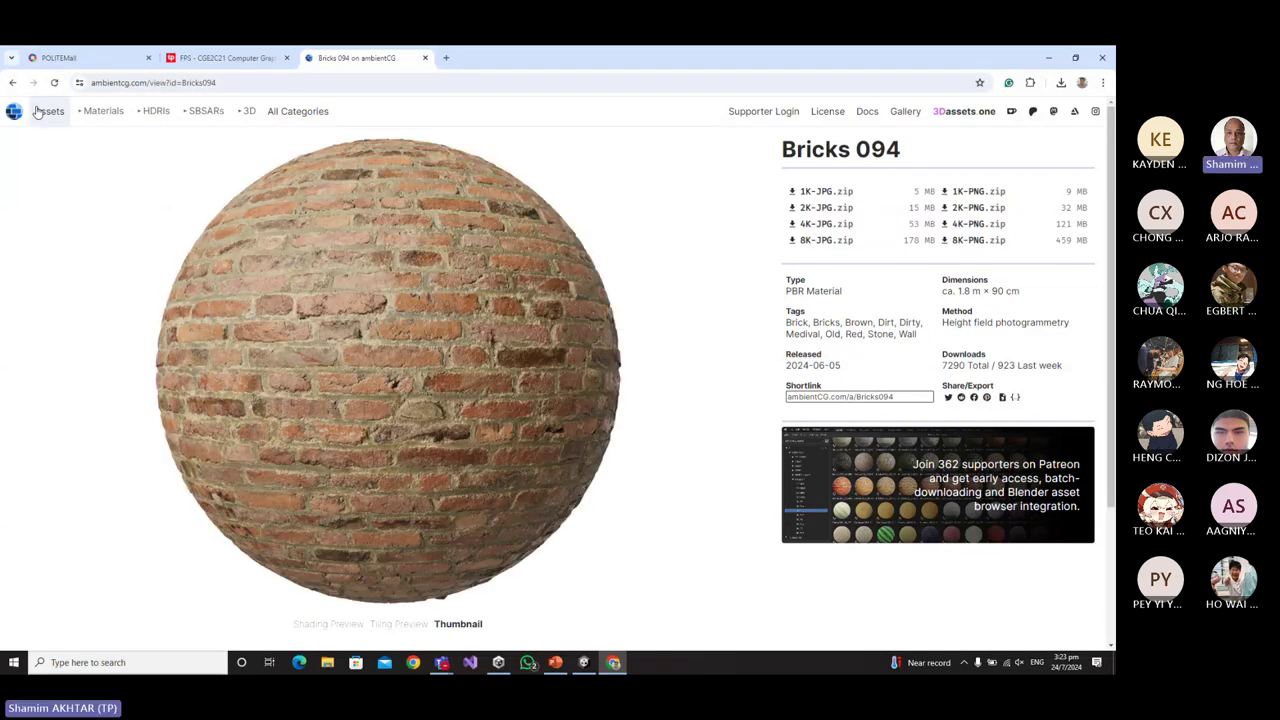
{"action": "left_click", "coordinate": [12, 82]}
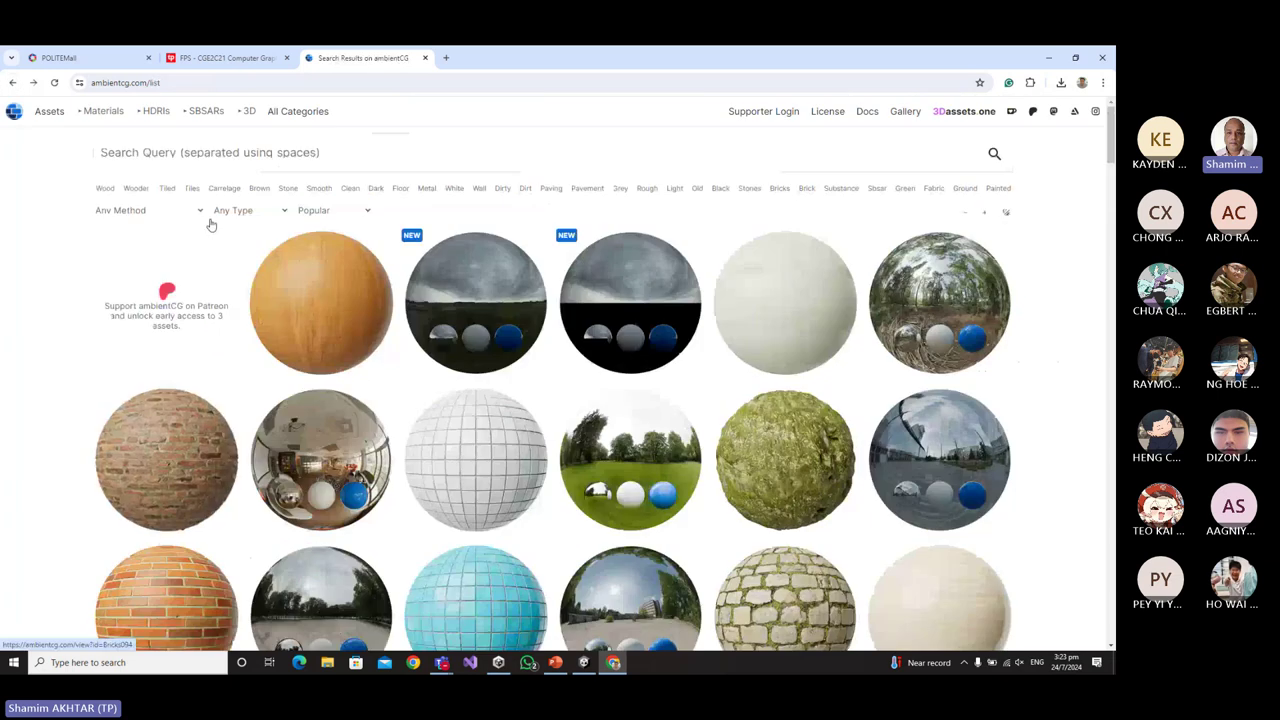
Search the ambientCG library for 'rock' and browse the resulting grid of rock materials.
{"action": "left_click", "coordinate": [165, 150]}
{"action": "type", "text": "rock"}
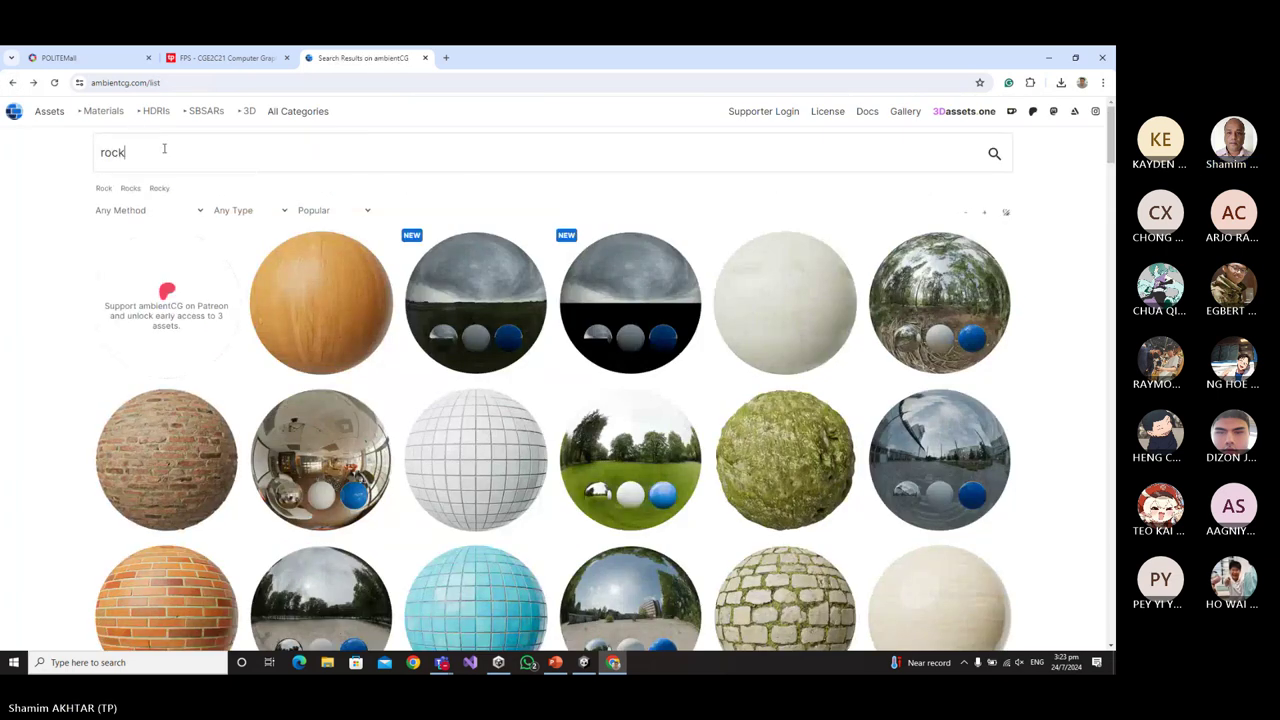
{"action": "key", "text": "Return"}
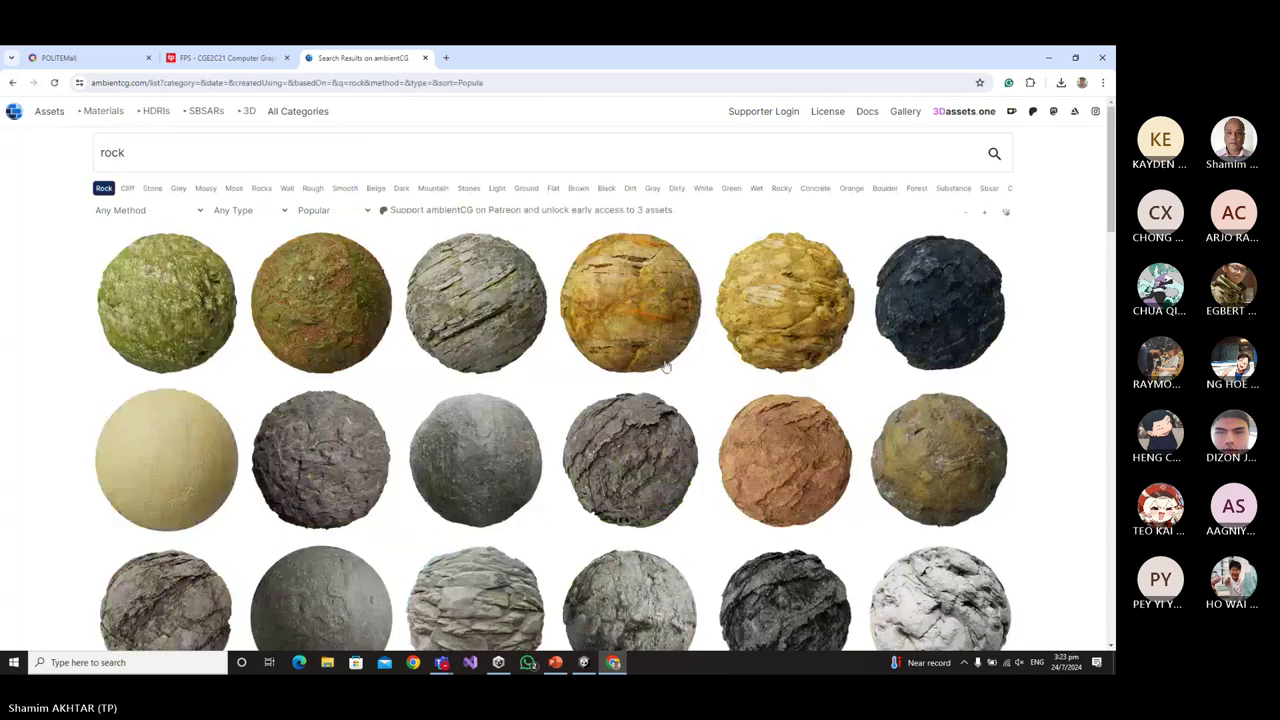
{"action": "scroll", "coordinate": [995, 374], "scroll_direction": "down", "scroll_amount": 3}
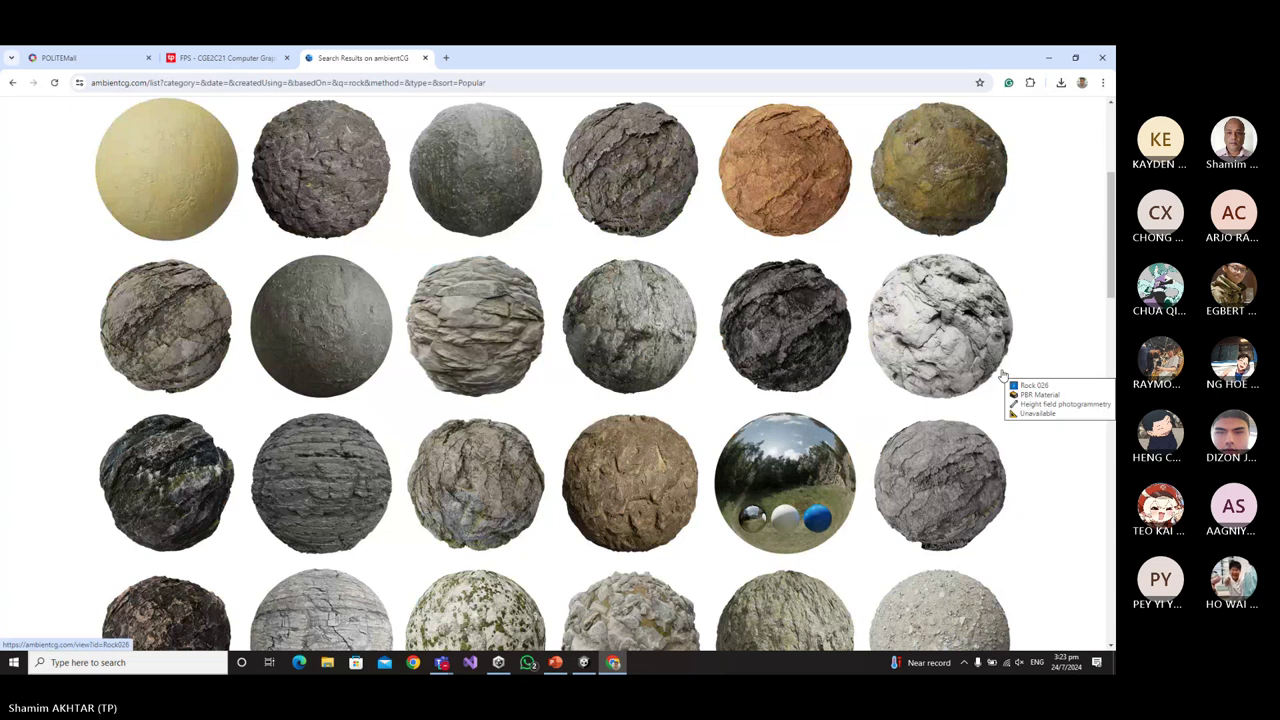
{"action": "scroll", "coordinate": [1003, 375], "scroll_direction": "down", "scroll_amount": 3}
{"action": "scroll", "coordinate": [1003, 375], "scroll_direction": "down", "scroll_amount": 3}
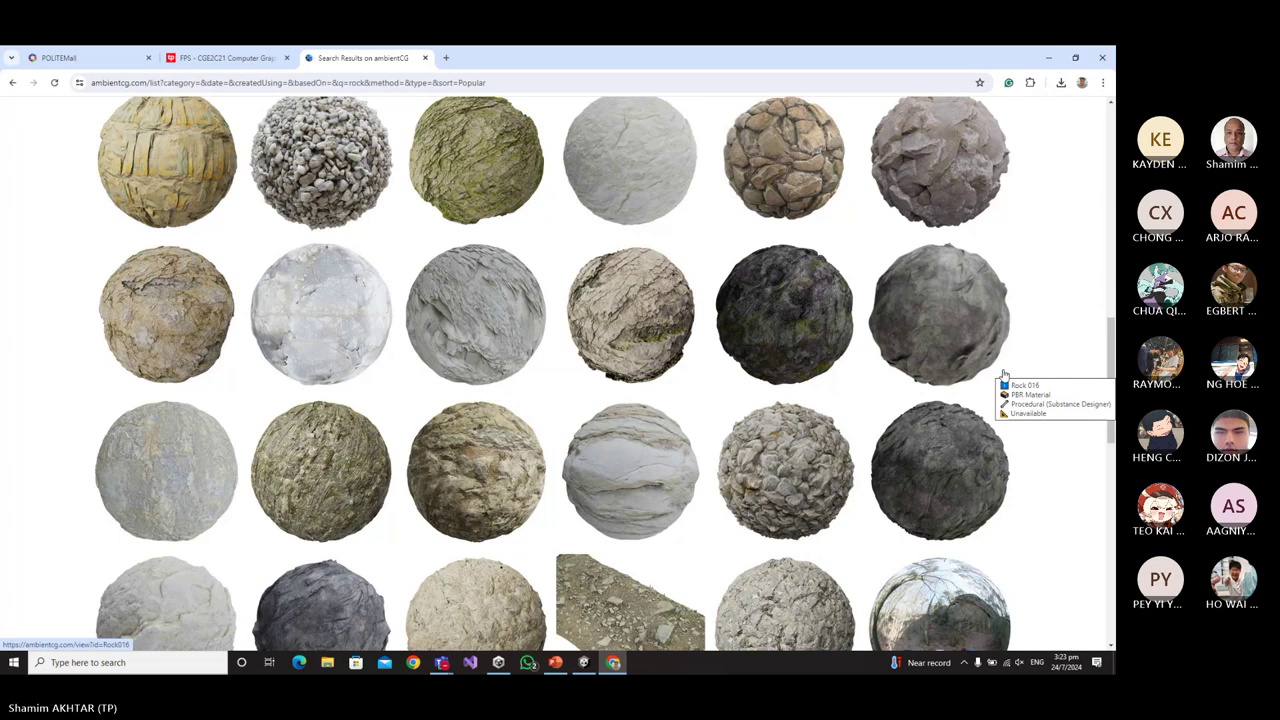
{"action": "scroll", "coordinate": [1003, 375], "scroll_direction": "down", "scroll_amount": 2}
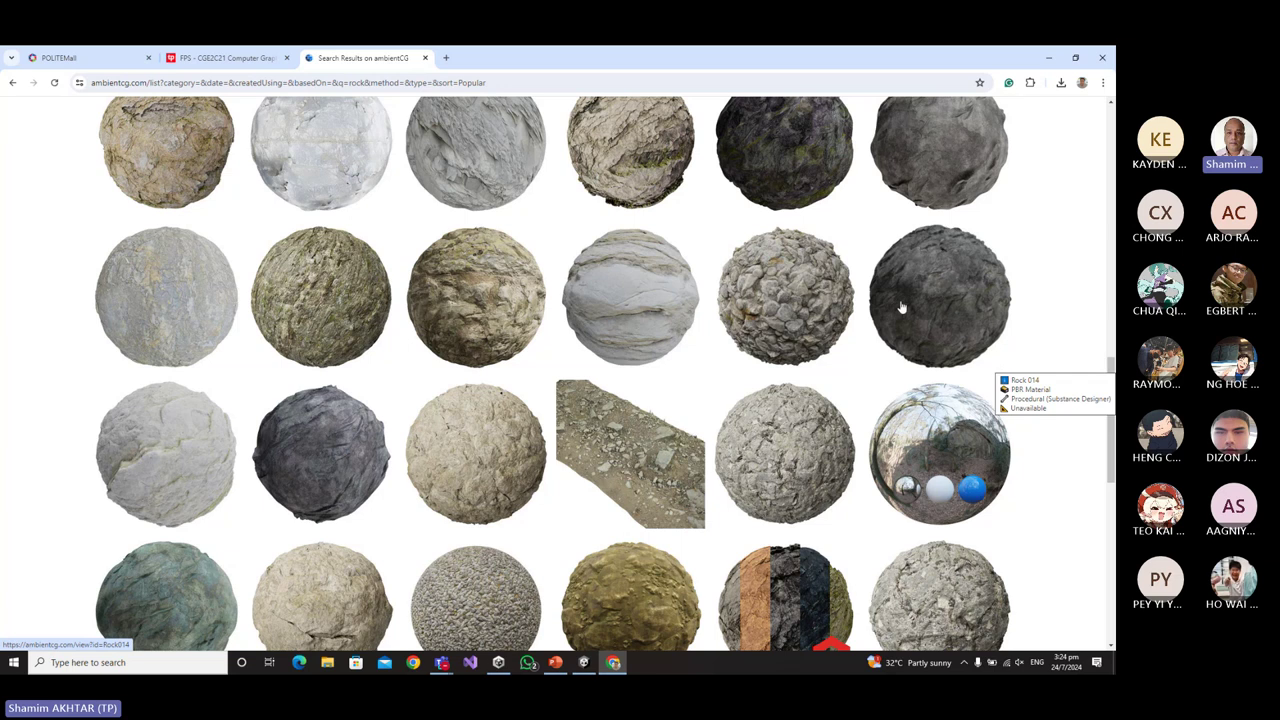
{"action": "scroll", "coordinate": [866, 334], "scroll_direction": "up", "scroll_amount": 8}
{"action": "scroll", "coordinate": [779, 395], "scroll_direction": "up", "scroll_amount": 4}
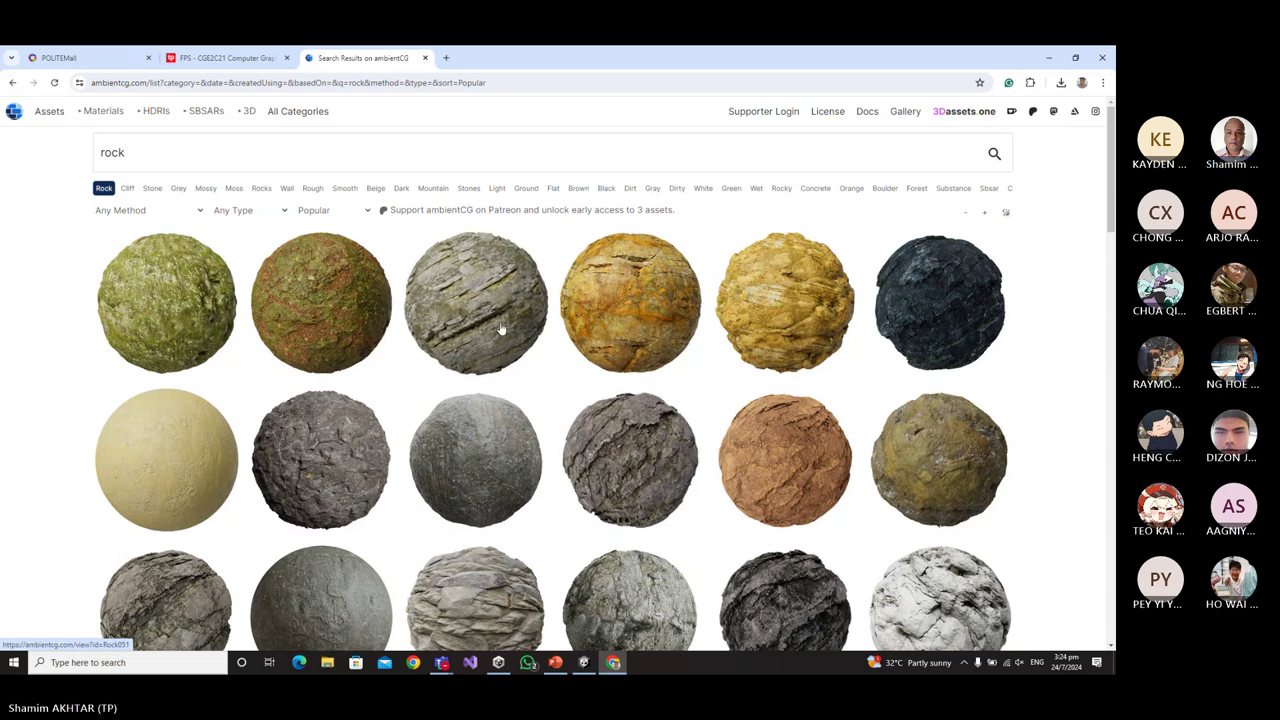
{"action": "mouse_move", "coordinate": [502, 328]}
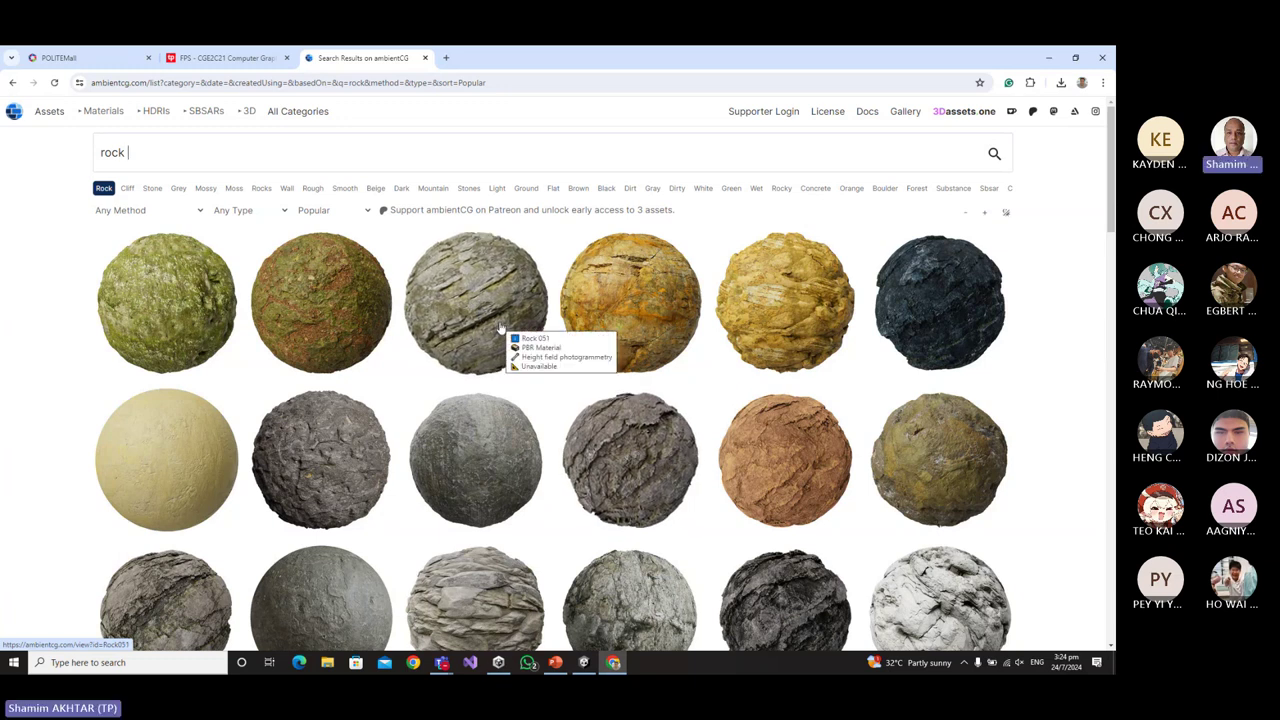
Open the Rock 056 material page and download its 2K-JPG zip, then check the downloads list.
{"action": "left_click", "coordinate": [617, 320]}
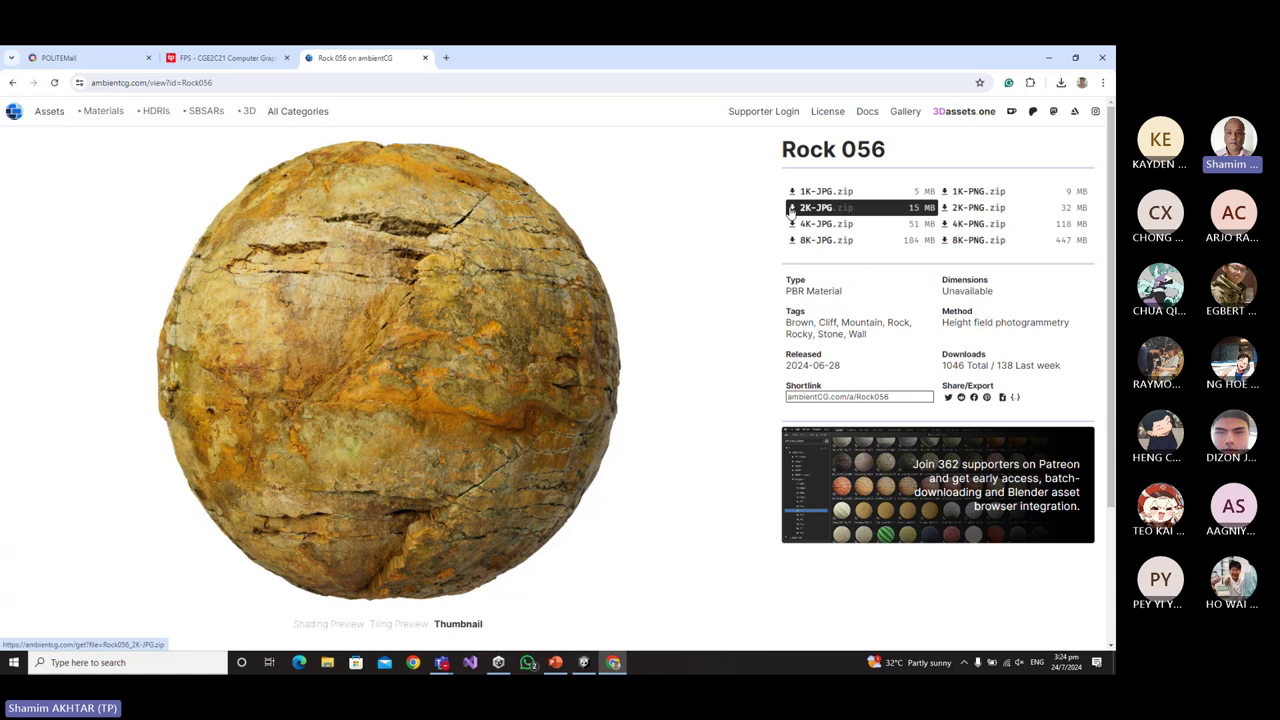
{"action": "mouse_move", "coordinate": [791, 209]}
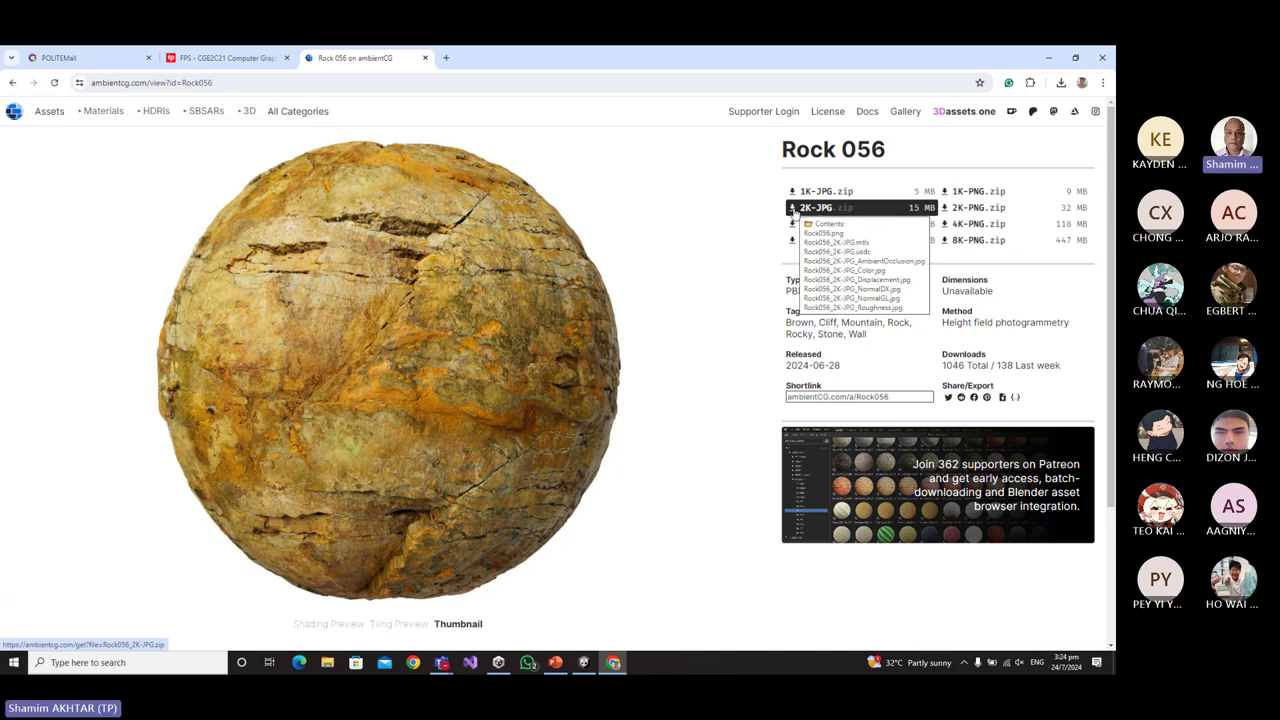
{"action": "left_click", "coordinate": [793, 209]}
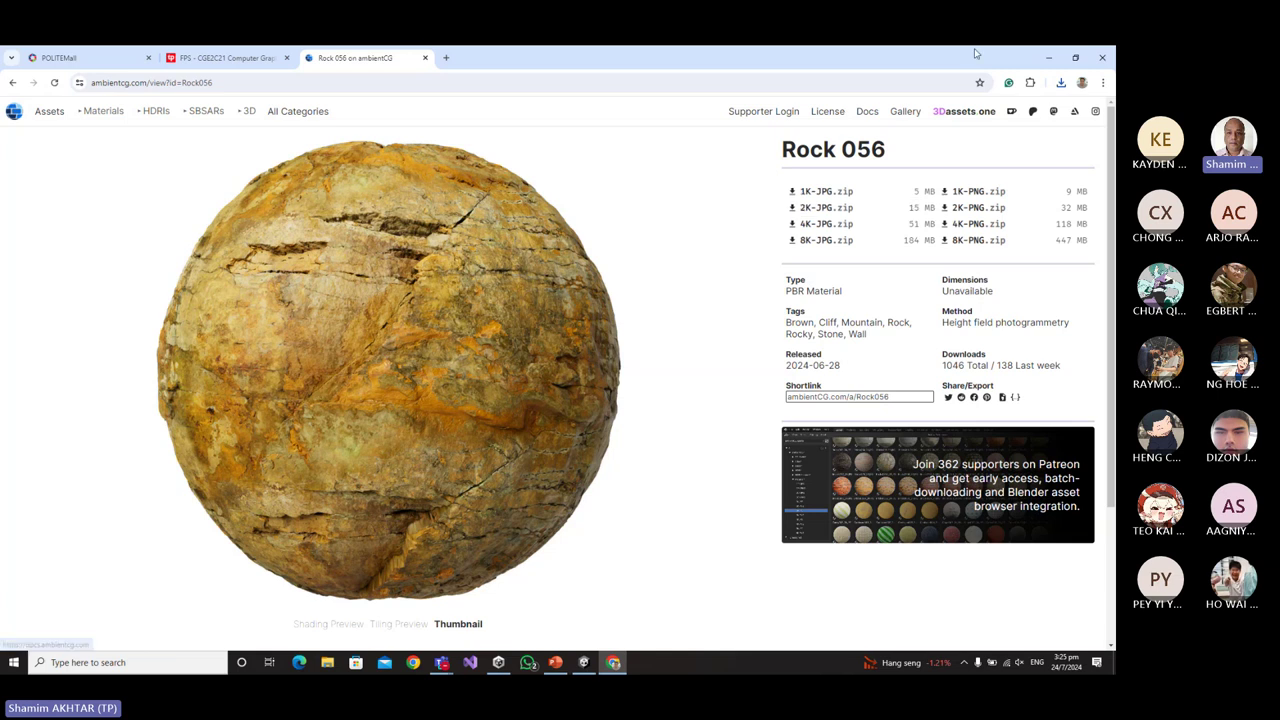
{"action": "left_click", "coordinate": [1061, 82]}
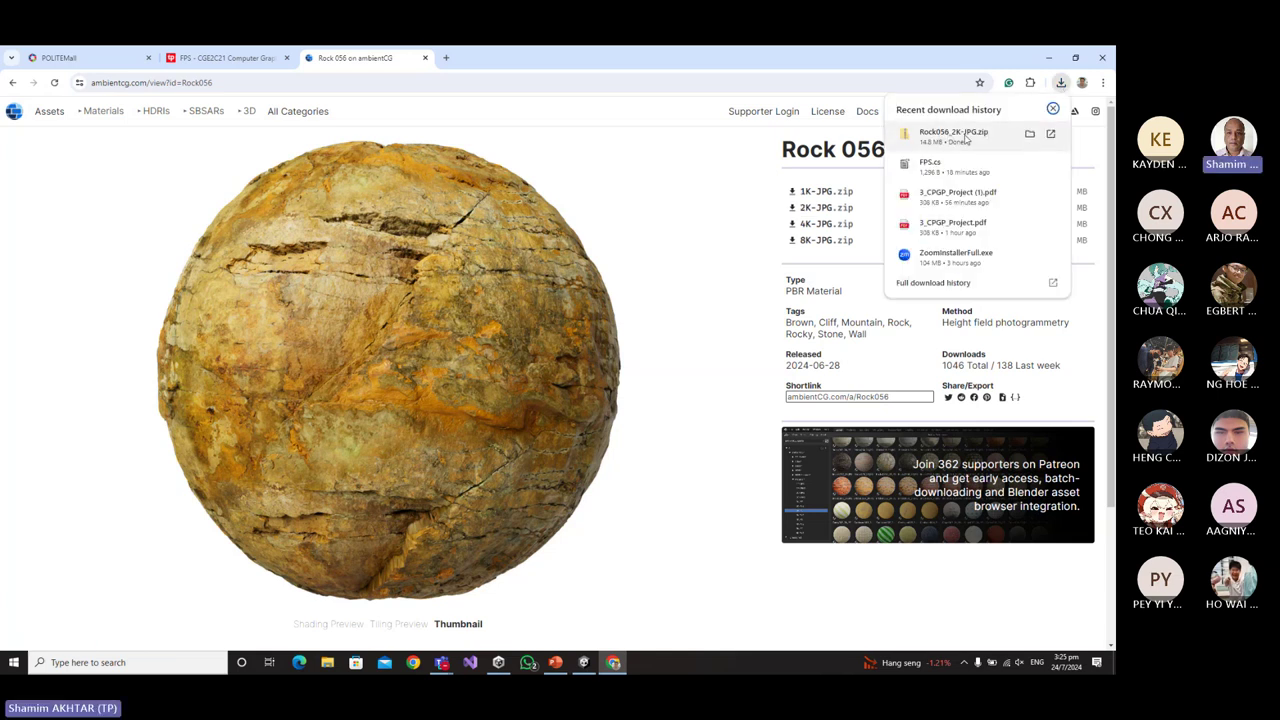
Extract the downloaded Rock056_2K-JPG zip in the Downloads folder.
{"action": "left_click", "coordinate": [1029, 133]}
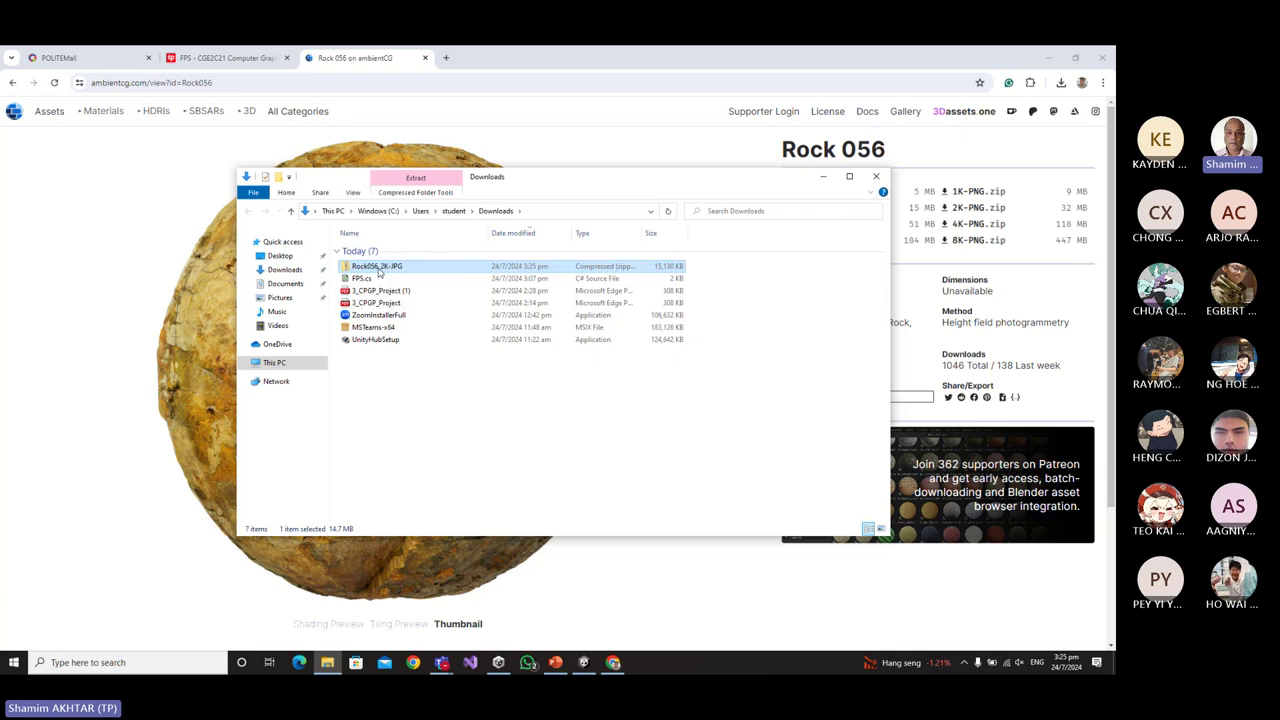
{"action": "right_click", "coordinate": [379, 268]}
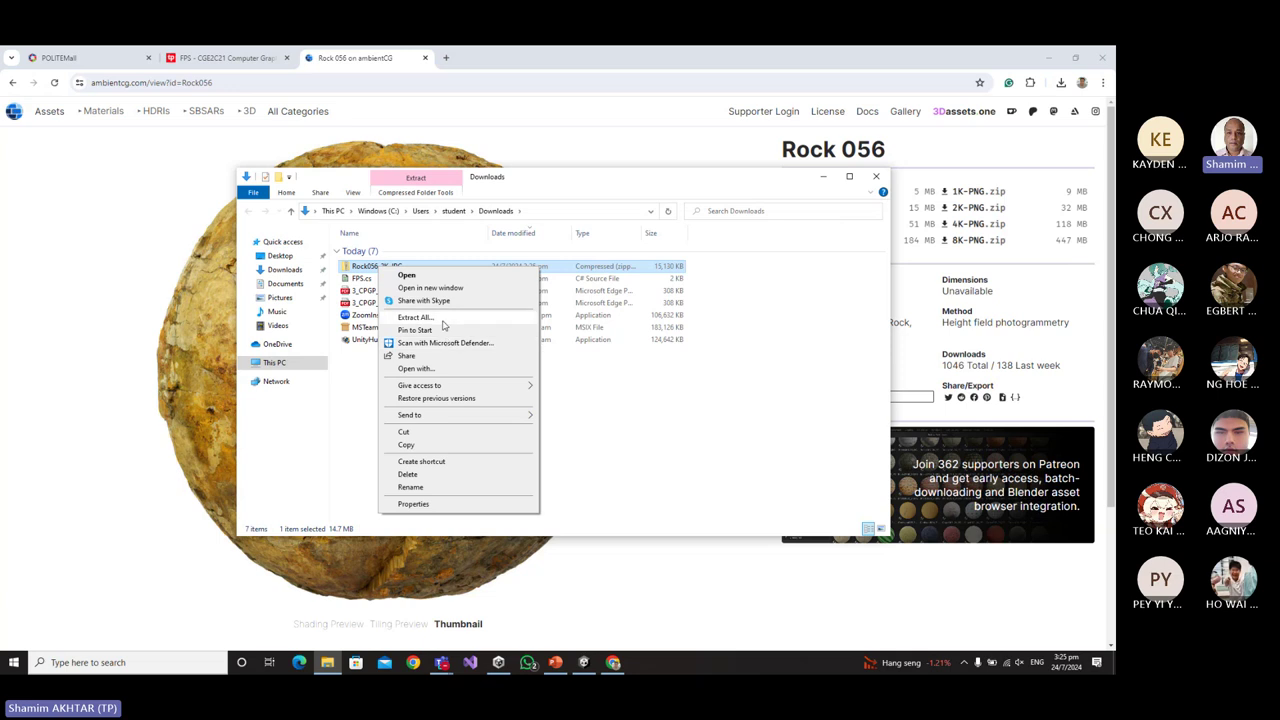
{"action": "left_click", "coordinate": [415, 317]}
{"action": "left_click", "coordinate": [675, 468]}
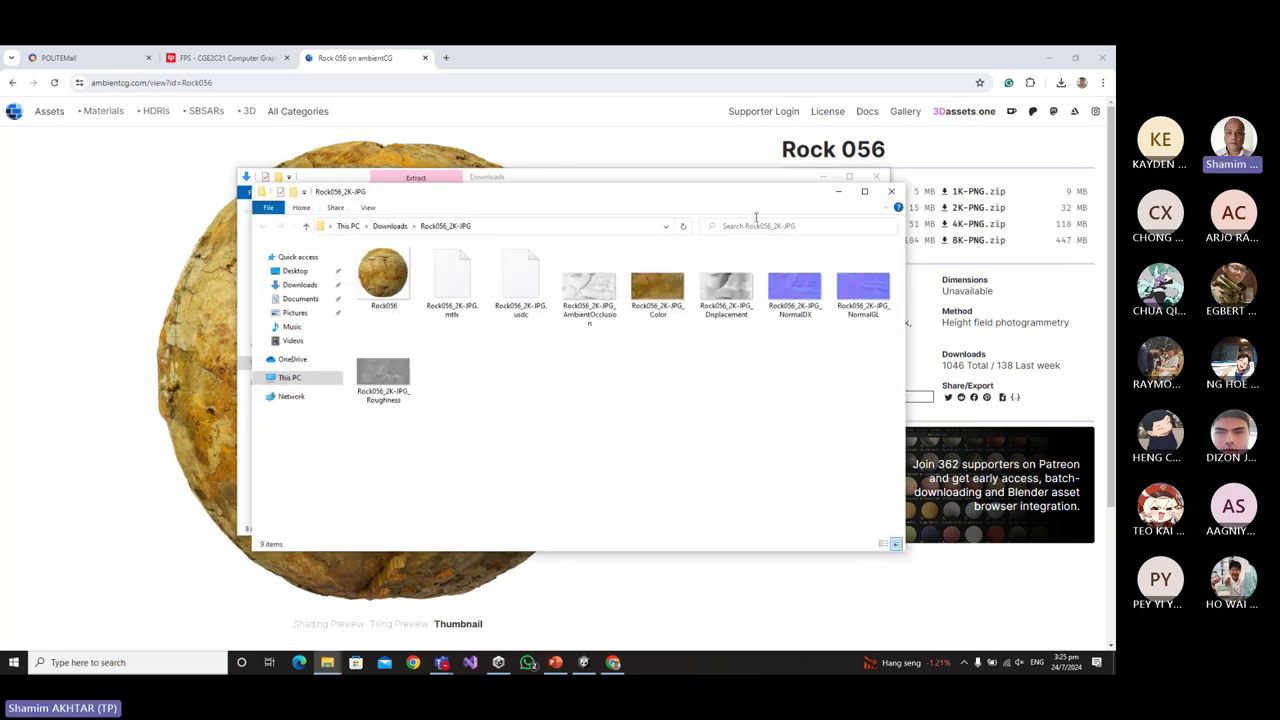
{"action": "left_click", "coordinate": [891, 191]}
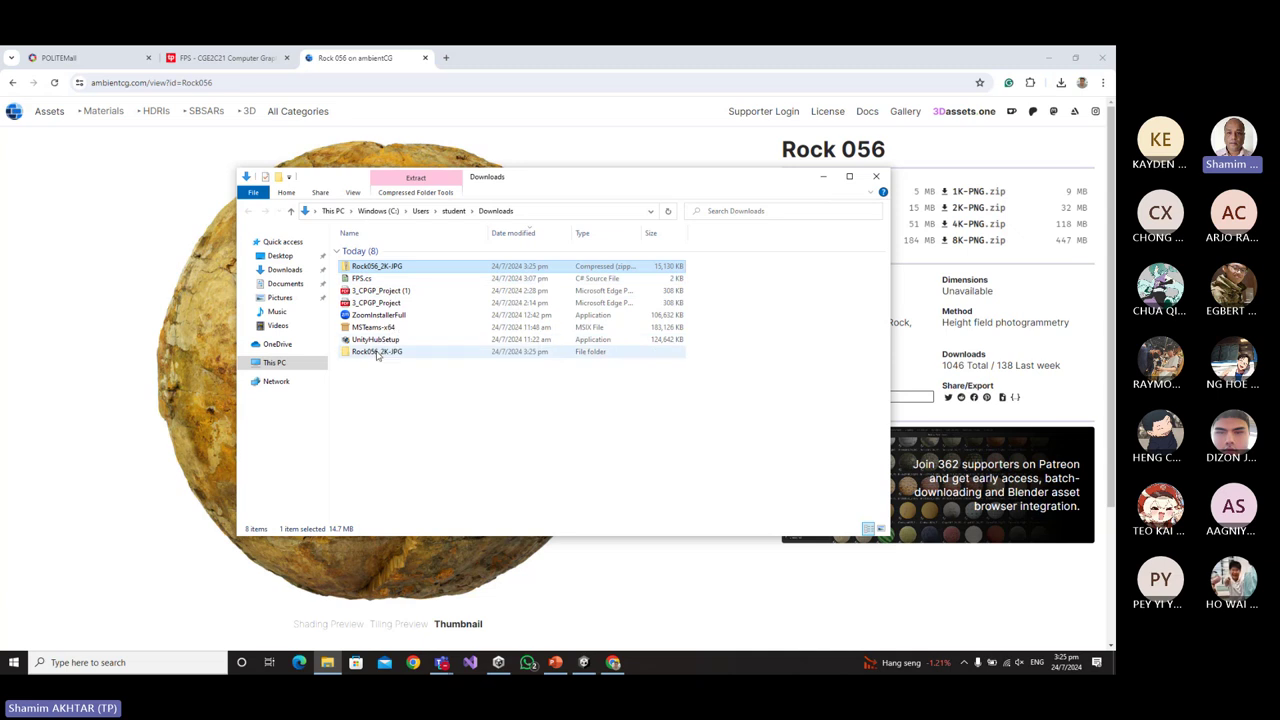
Check the nine texture files in the extracted Rock056_2K-JPG folder, then return to Unity.
{"action": "double_click", "coordinate": [377, 351]}
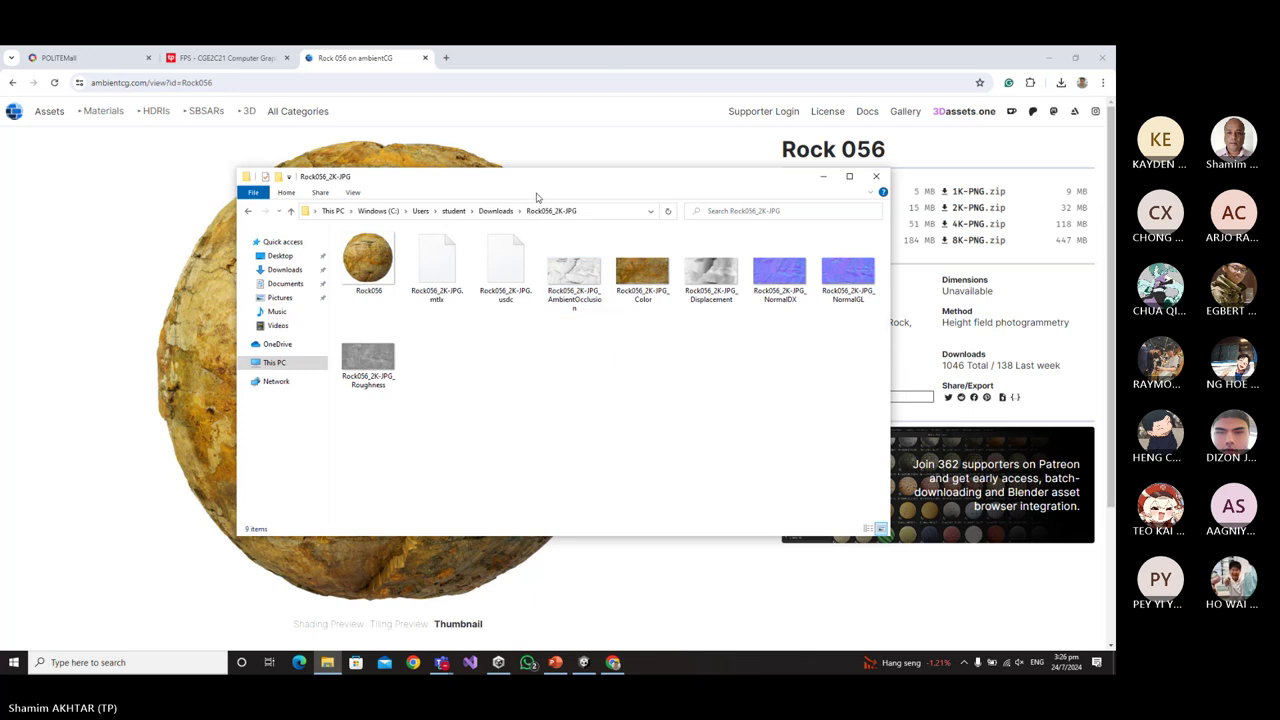
{"action": "left_click", "coordinate": [495, 211]}
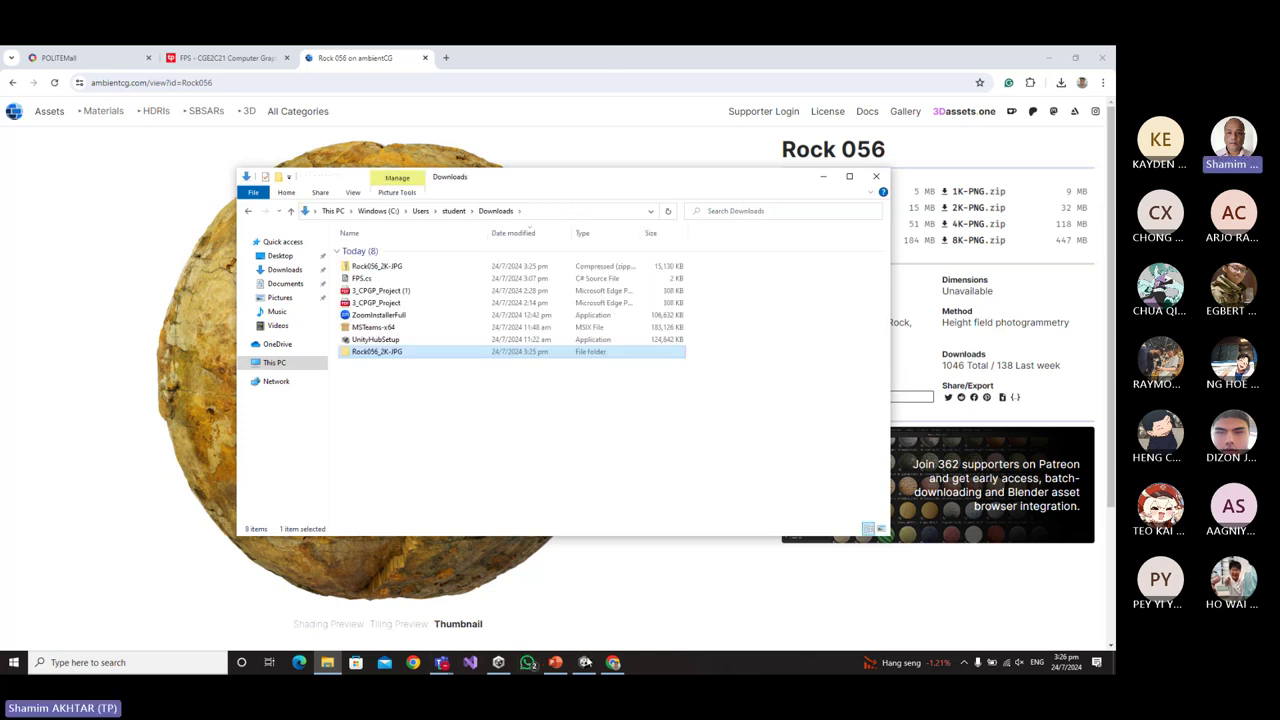
{"action": "left_click", "coordinate": [584, 662]}
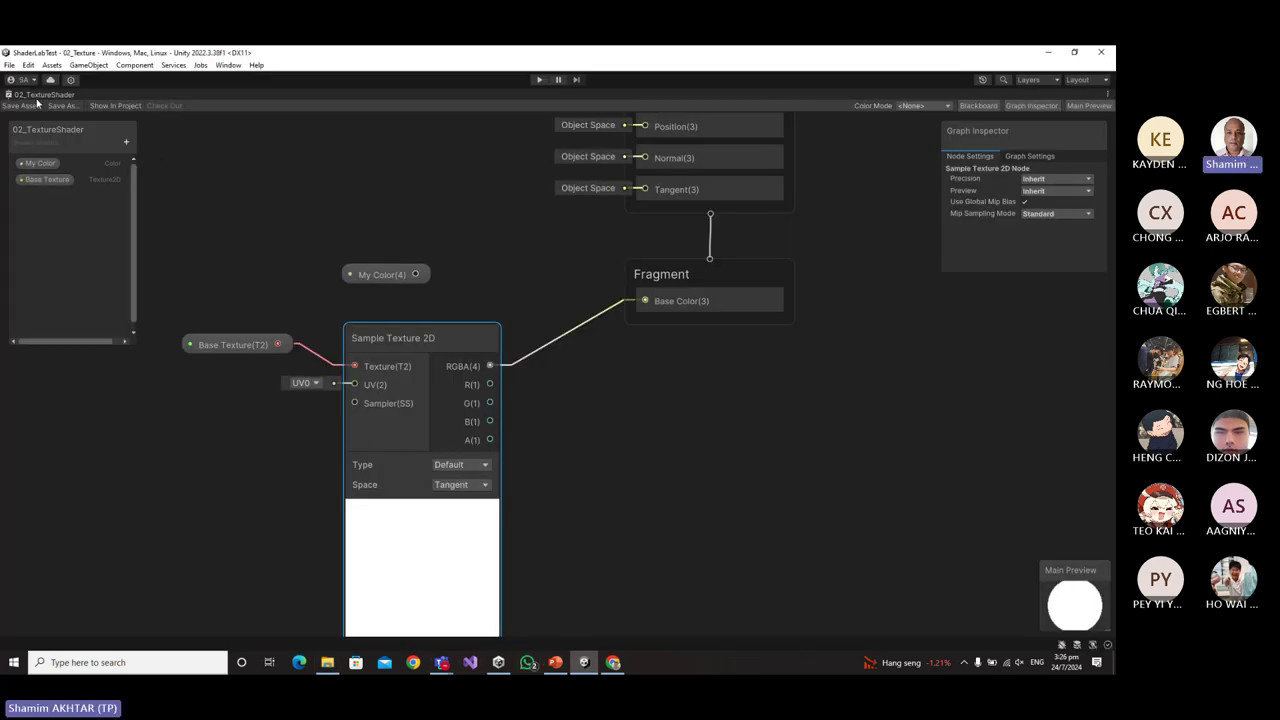
Restore Unity's full editor layout around the shader graph and open the Assets/Textures folder.
{"action": "right_click", "coordinate": [40, 98]}
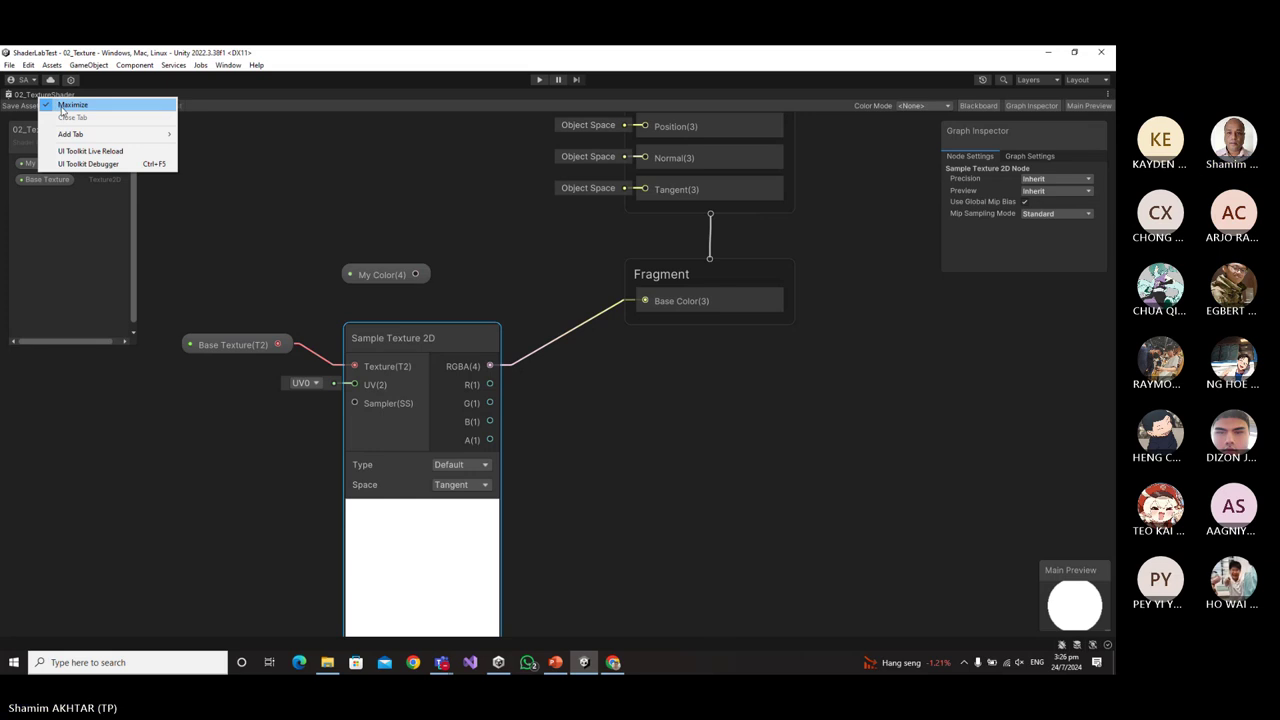
{"action": "left_click", "coordinate": [62, 105]}
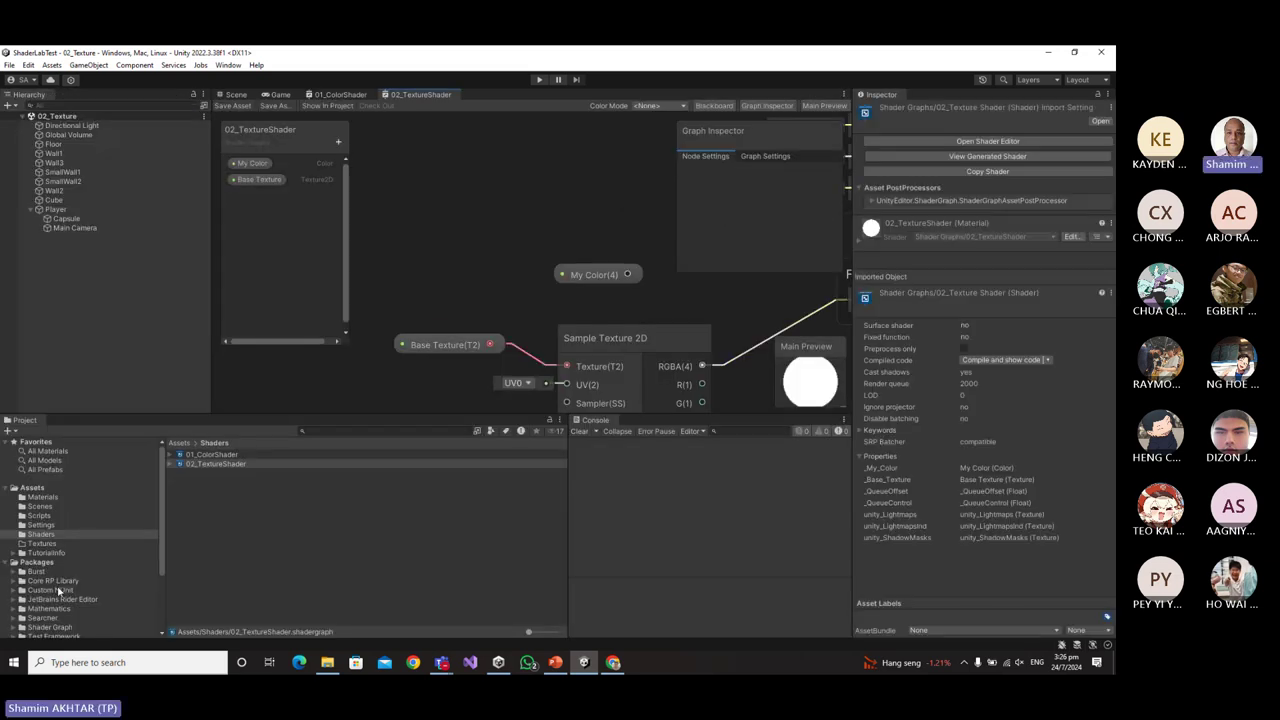
{"action": "left_click", "coordinate": [48, 546]}
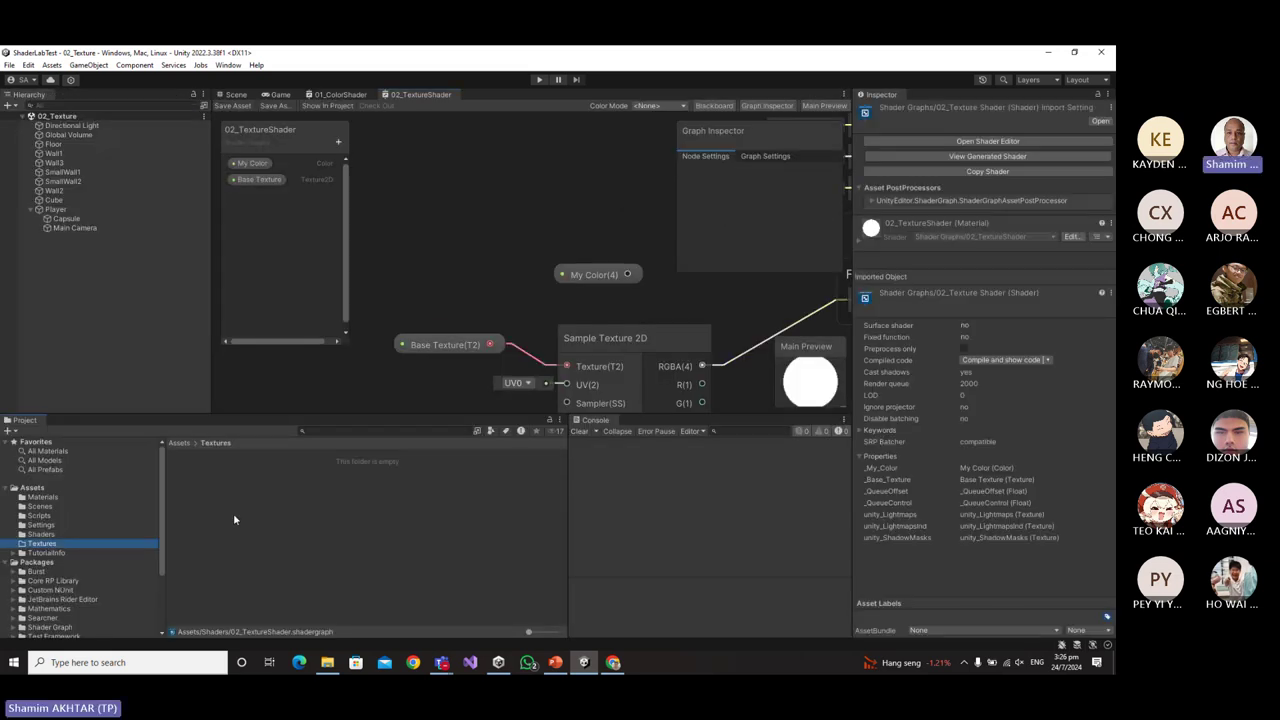
Drag the Rock056_2K-JPG folder from Downloads into Unity's Textures folder.
{"action": "key", "text": "alt+Tab"}
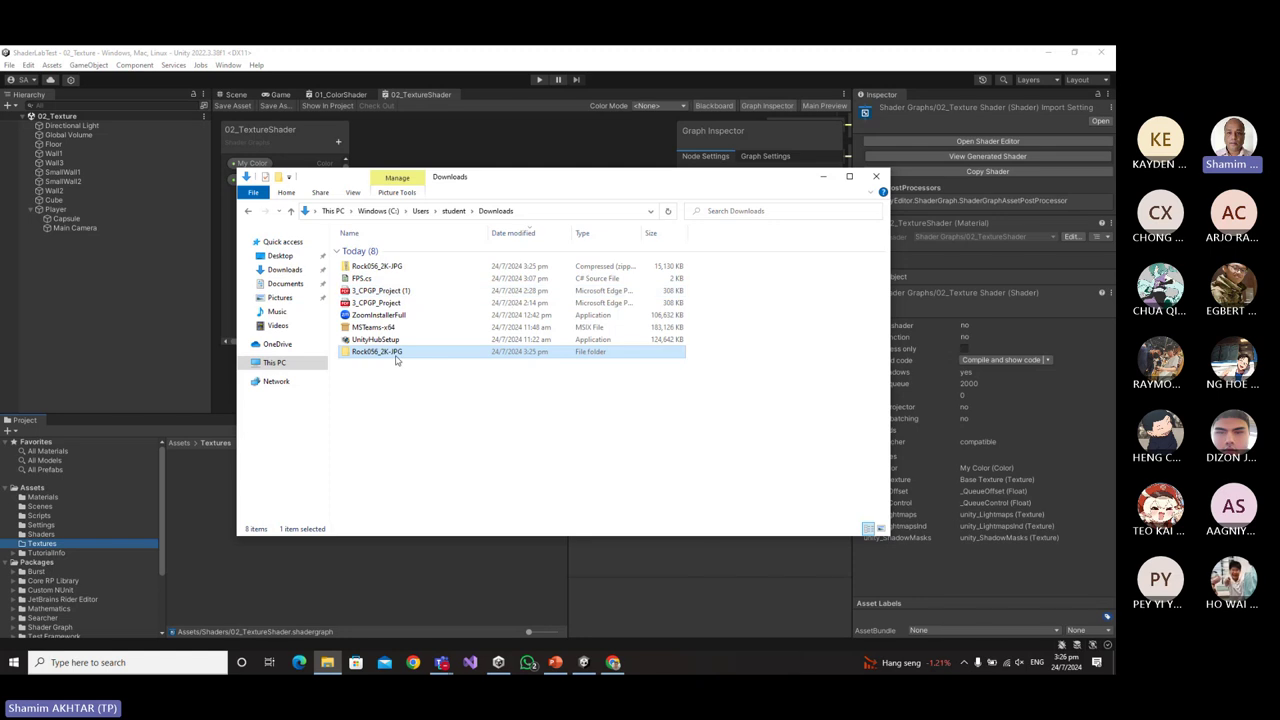
{"action": "left_click_drag", "start_coordinate": [395, 358], "coordinate": [214, 500]}
{"action": "left_click", "coordinate": [823, 177]}
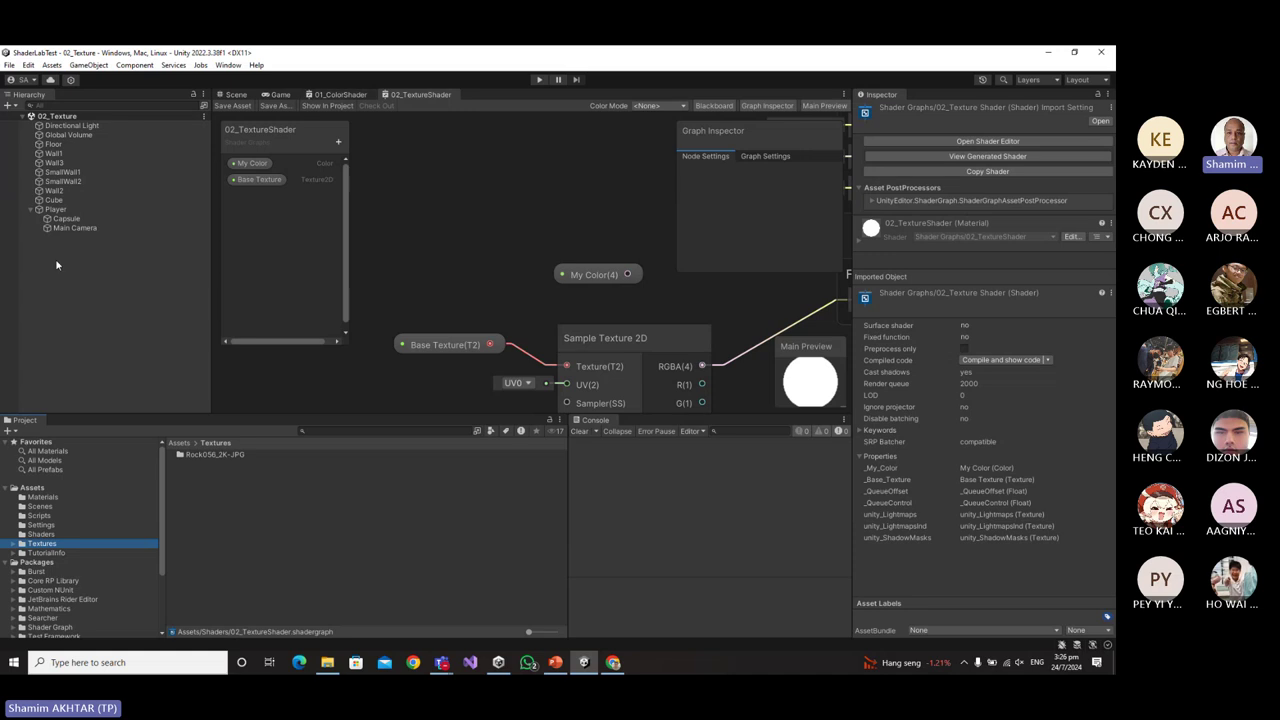
Return to the Scene view and select the SmallWall2 wall.
{"action": "left_click", "coordinate": [236, 94]}
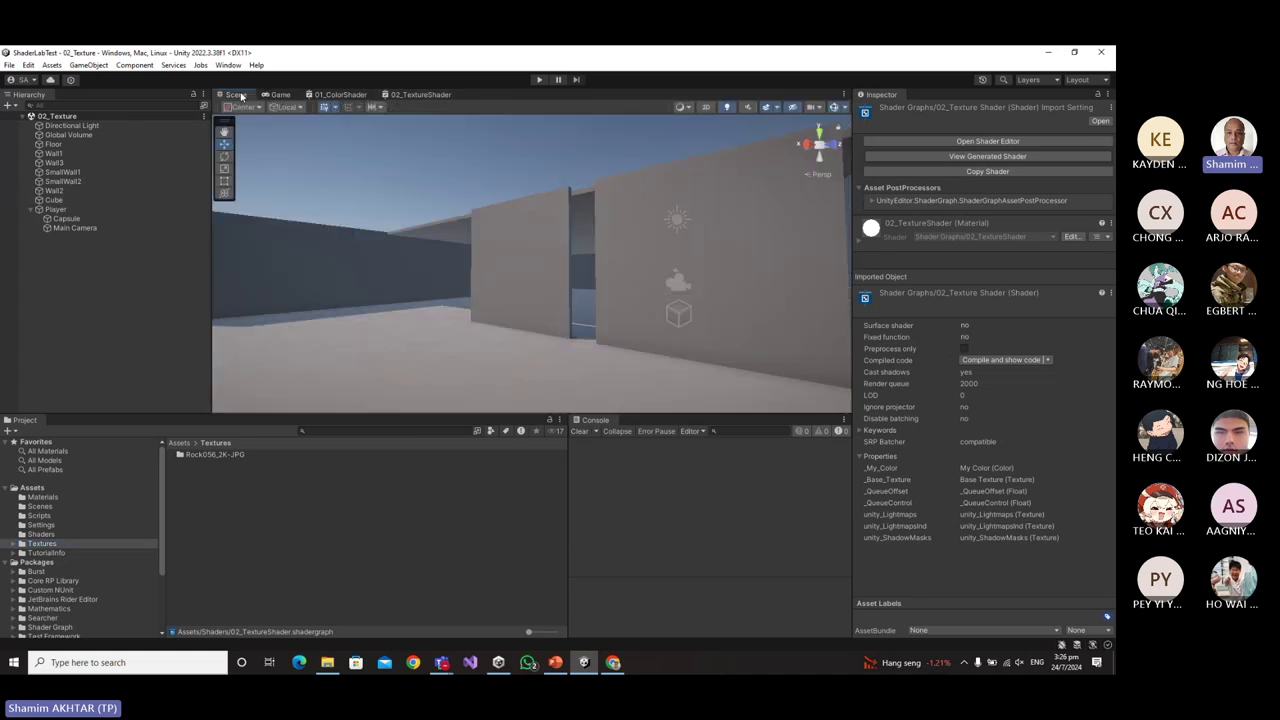
{"action": "mouse_move", "coordinate": [537, 343]}
{"action": "left_mouse_down", "text": "alt"}
{"action": "mouse_move", "coordinate": [714, 357]}
{"action": "mouse_move", "coordinate": [522, 361]}
{"action": "left_mouse_up", "text": "alt"}
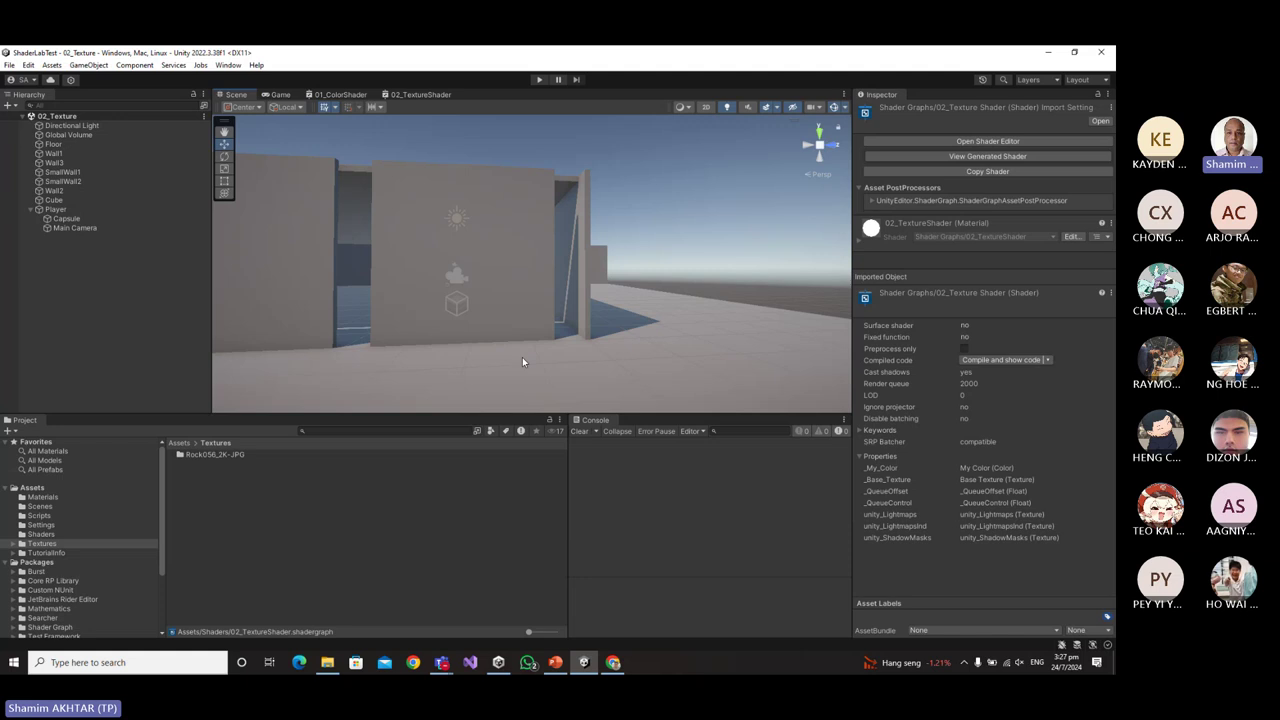
{"action": "left_click", "coordinate": [506, 265]}
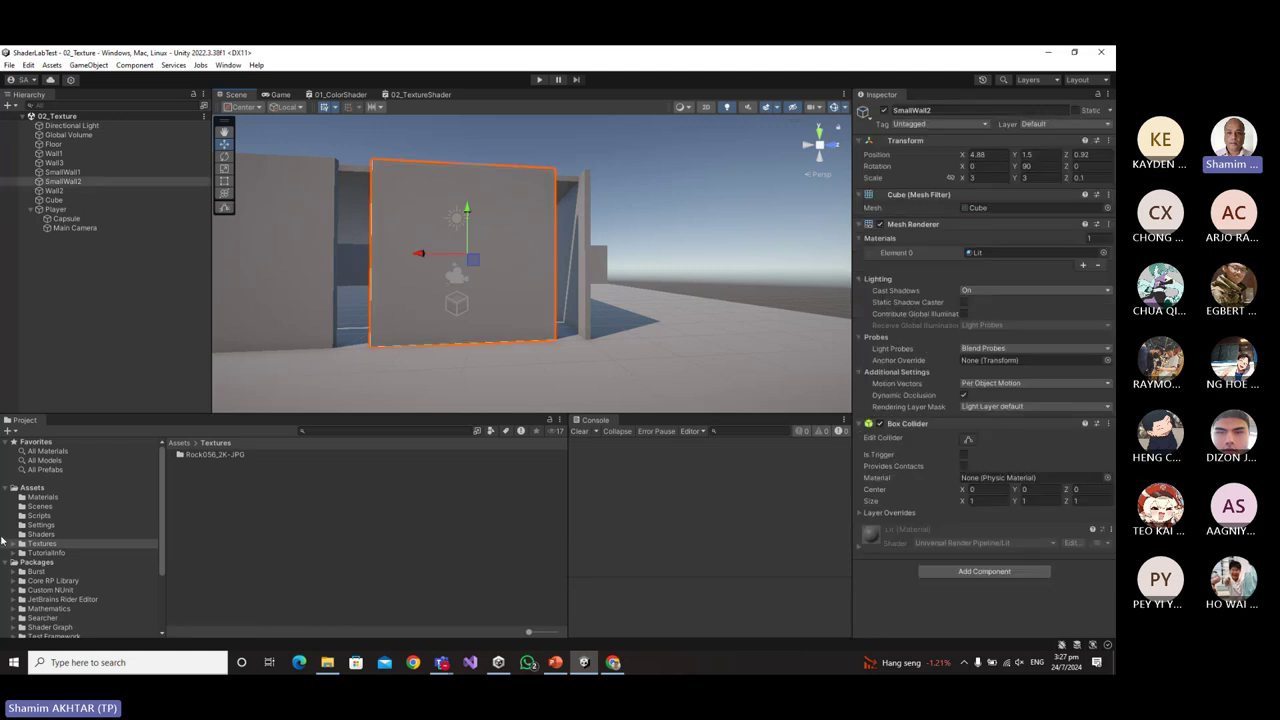
In the Materials folder, create a material named 02_TextureMaterial.
{"action": "left_click", "coordinate": [45, 497]}
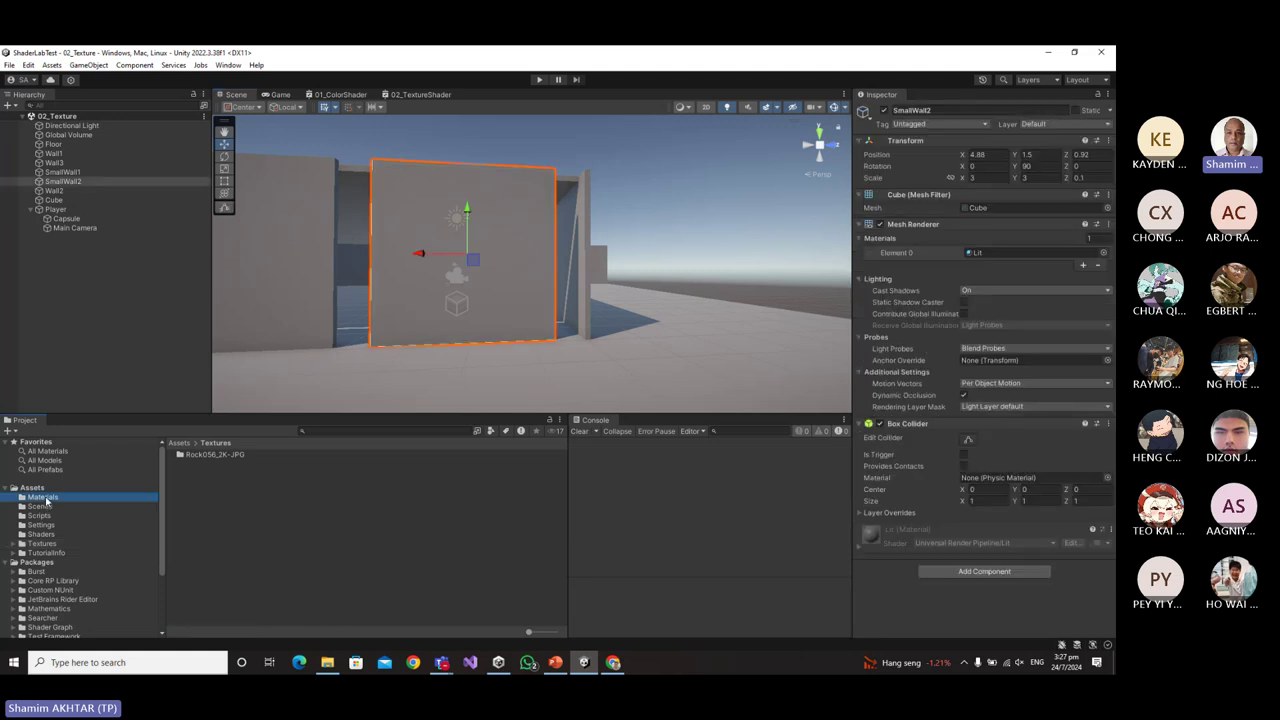
{"action": "right_click", "coordinate": [225, 522]}
{"action": "mouse_move", "coordinate": [286, 195]}
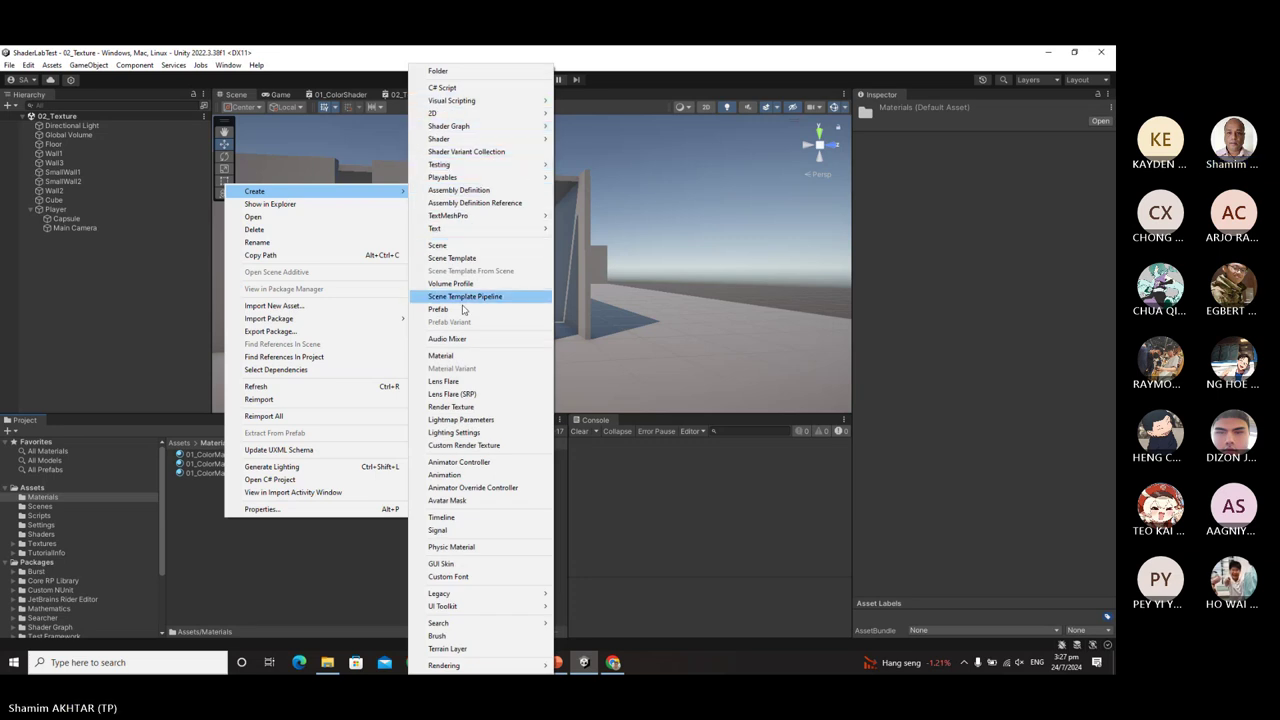
{"action": "left_click", "coordinate": [445, 355]}
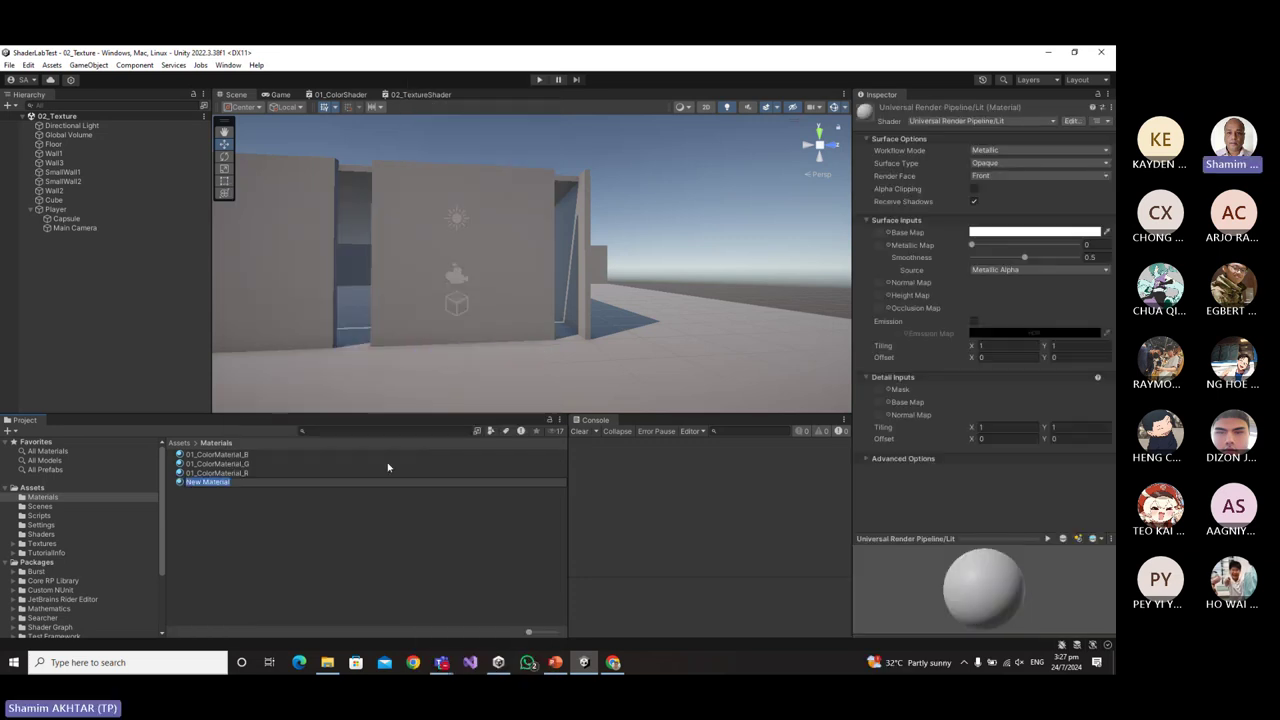
{"action": "type", "text": "02_"}
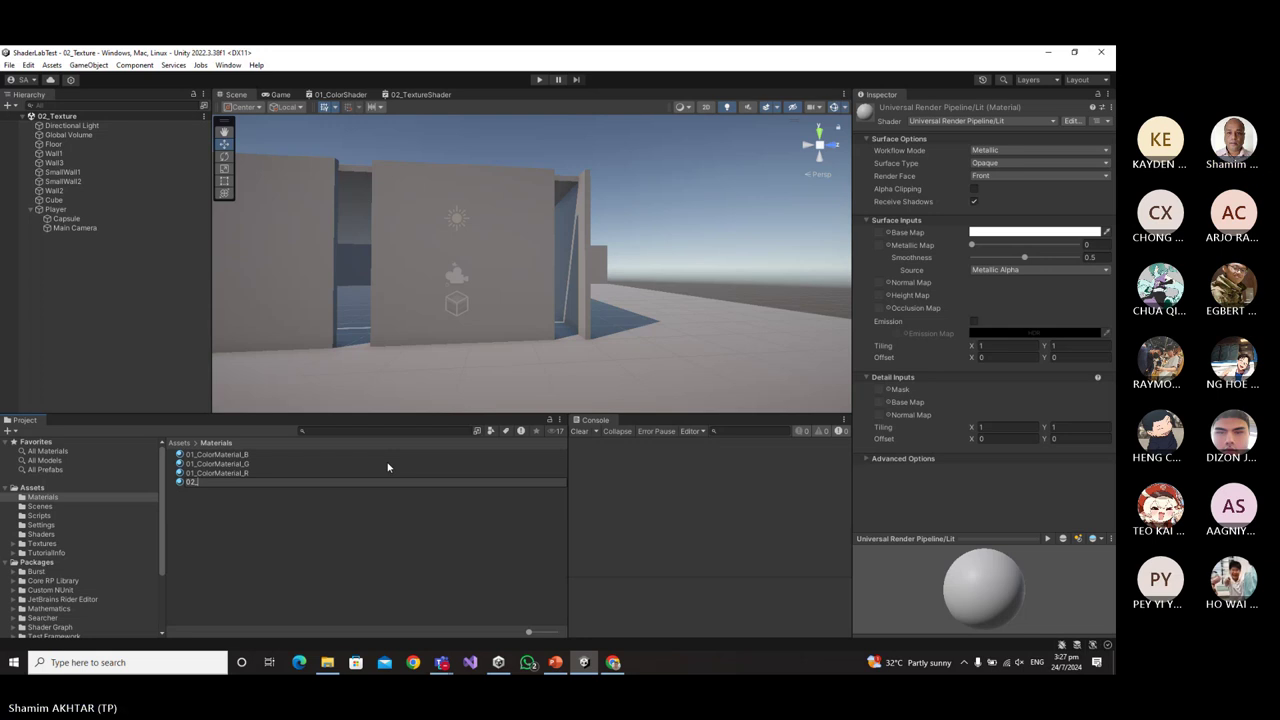
{"action": "type", "text": "Textu"}
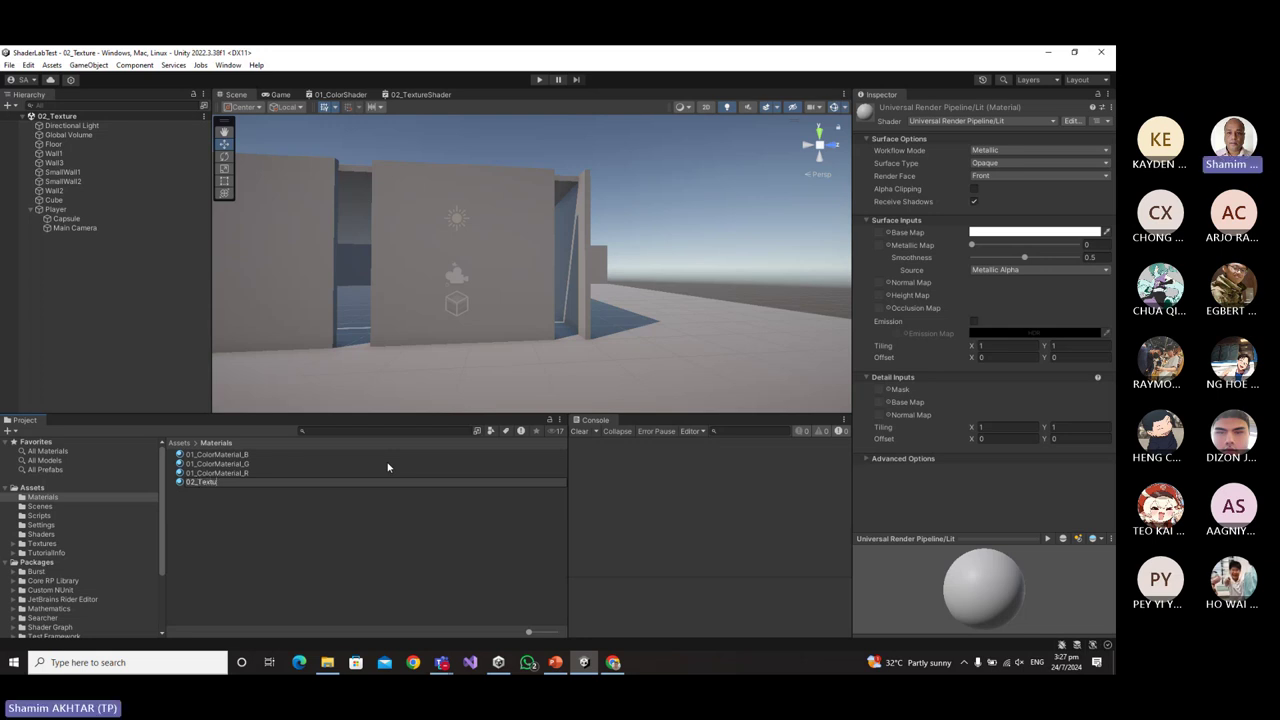
{"action": "type", "text": "reMaterial"}
{"action": "key", "text": "Return"}
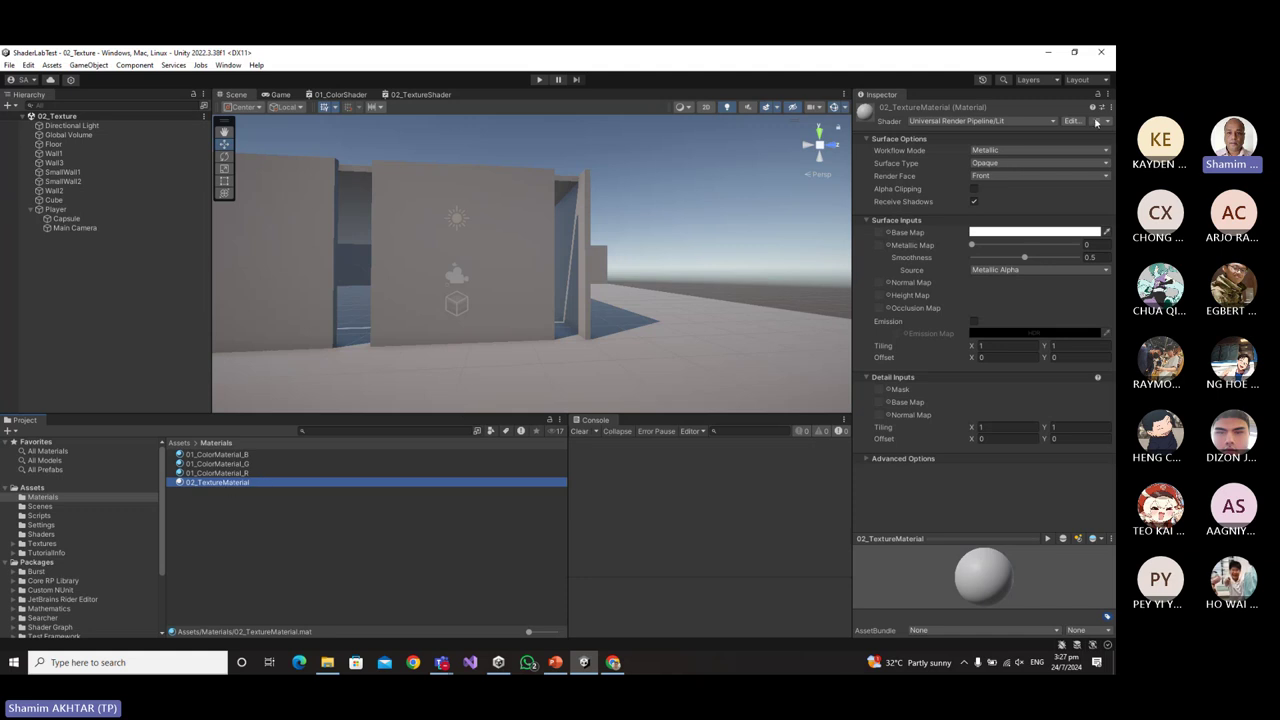
Switch 02_TextureMaterial's shader to Shader Graphs/02_TextureShader.
{"action": "left_click", "coordinate": [1020, 121]}
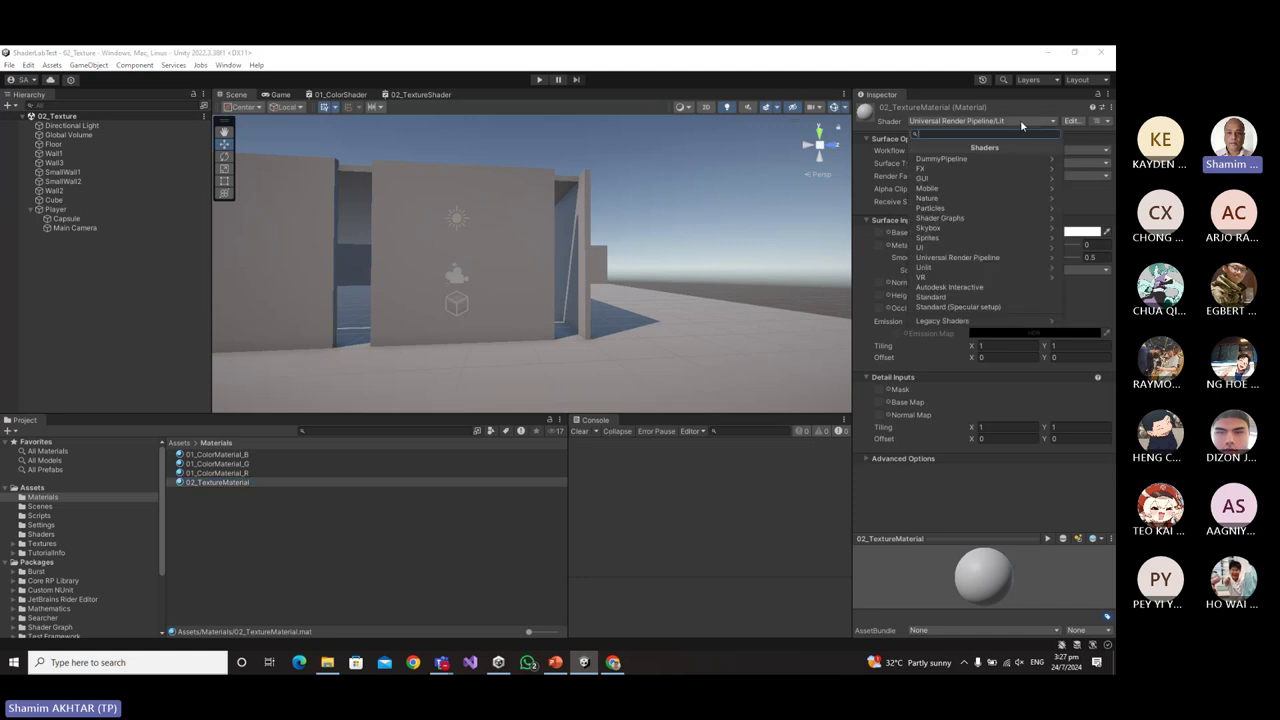
{"action": "type", "text": "02"}
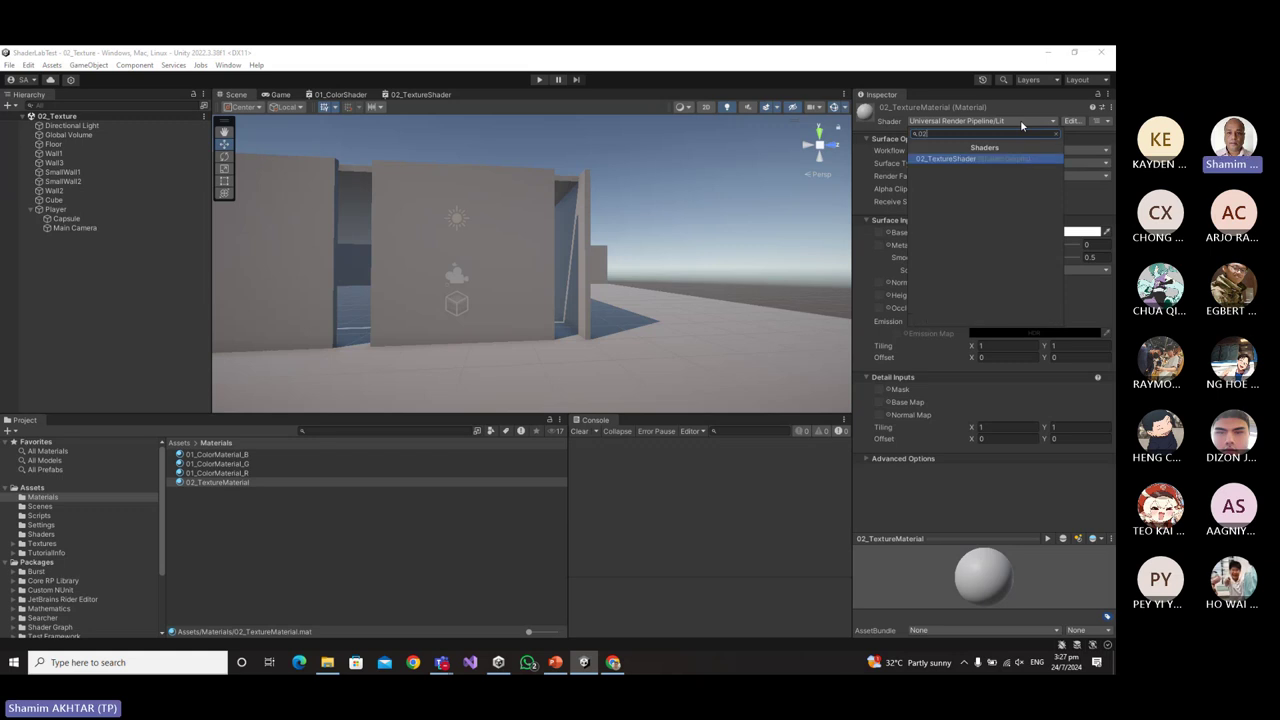
{"action": "left_click", "coordinate": [964, 159]}
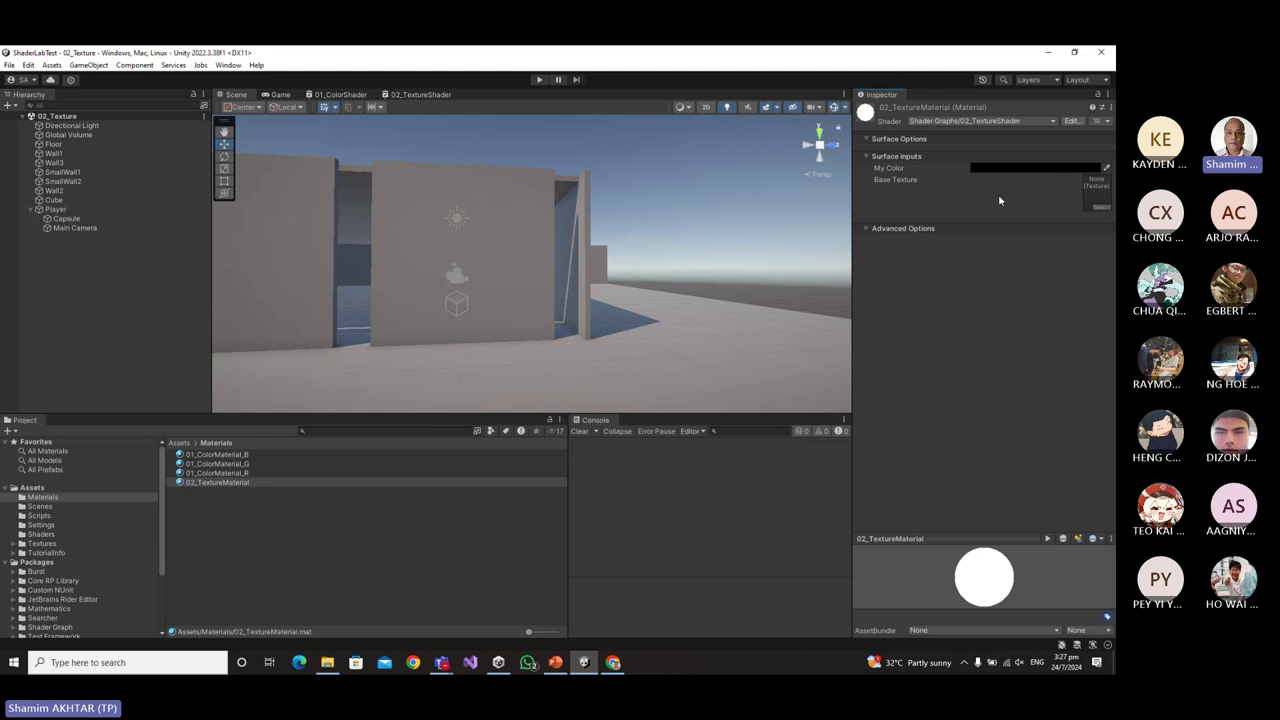
Set Base Texture to Rock056_2K-JPG_Color and drag 02_TextureMaterial onto the front wall.
{"action": "left_click", "coordinate": [1097, 209]}
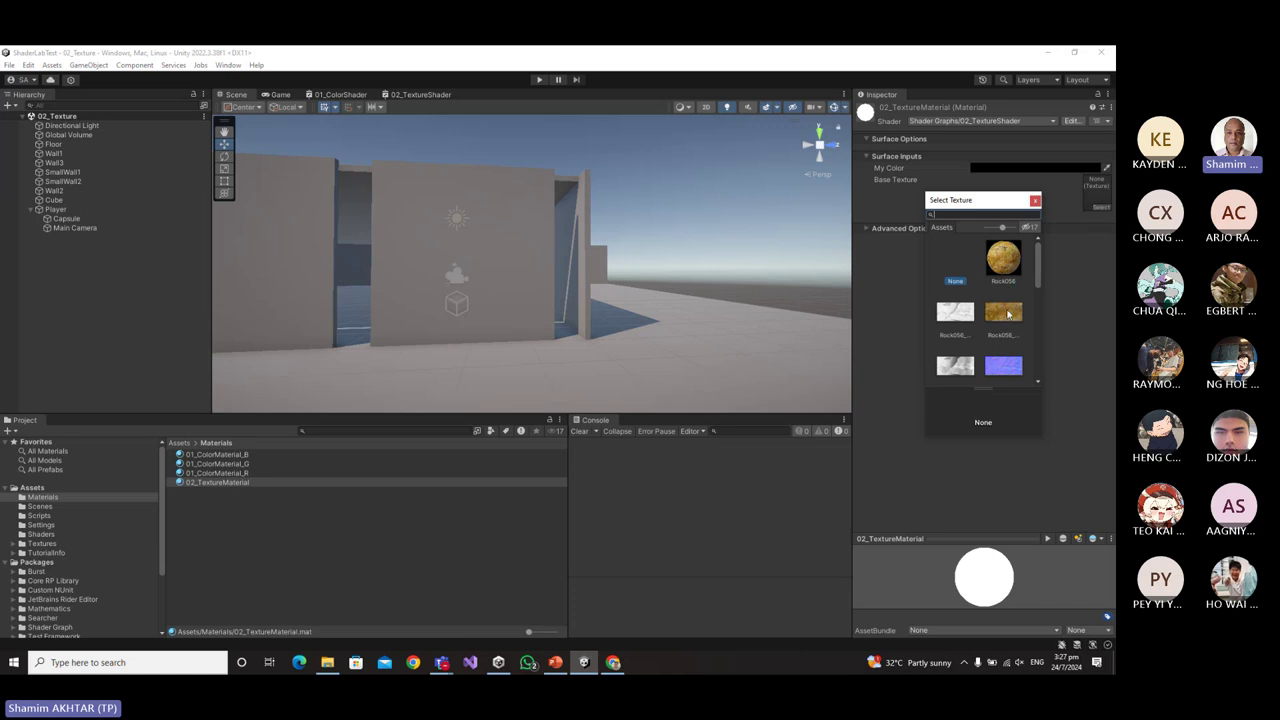
{"action": "scroll", "coordinate": [1005, 314], "scroll_direction": "down", "scroll_amount": 3}
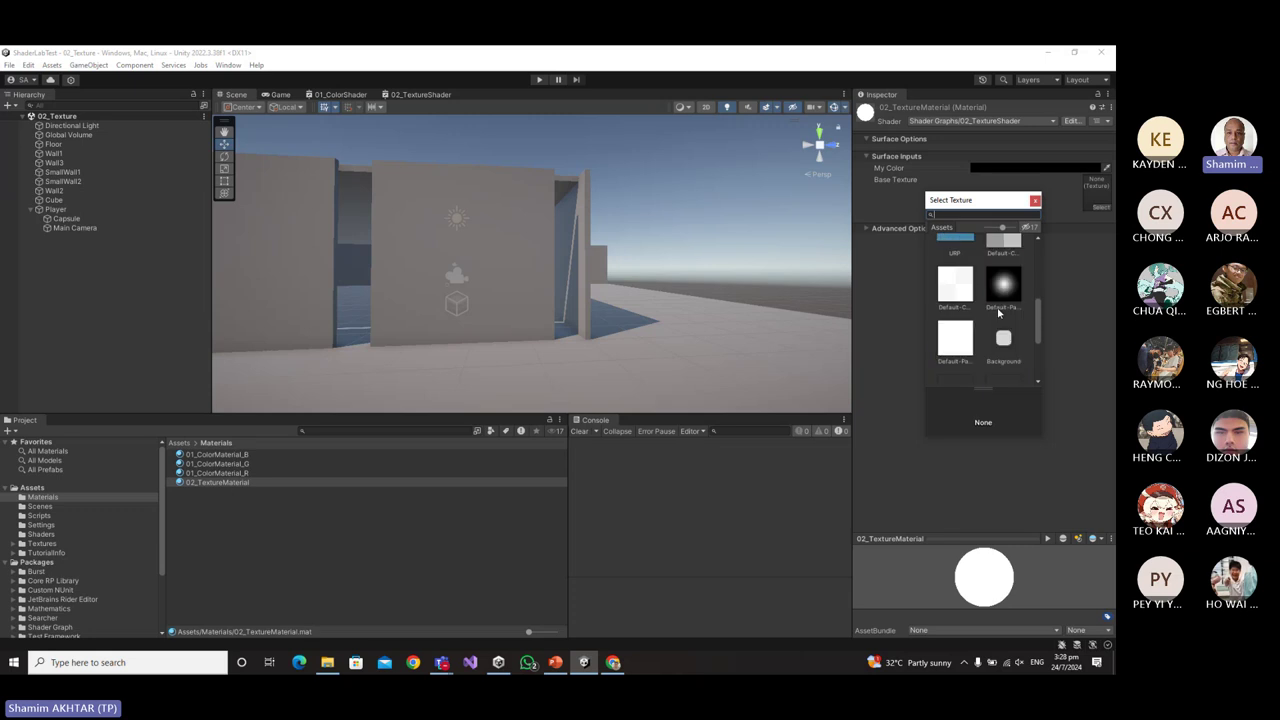
{"action": "scroll", "coordinate": [998, 314], "scroll_direction": "down", "scroll_amount": 3, "text": "ctrl"}
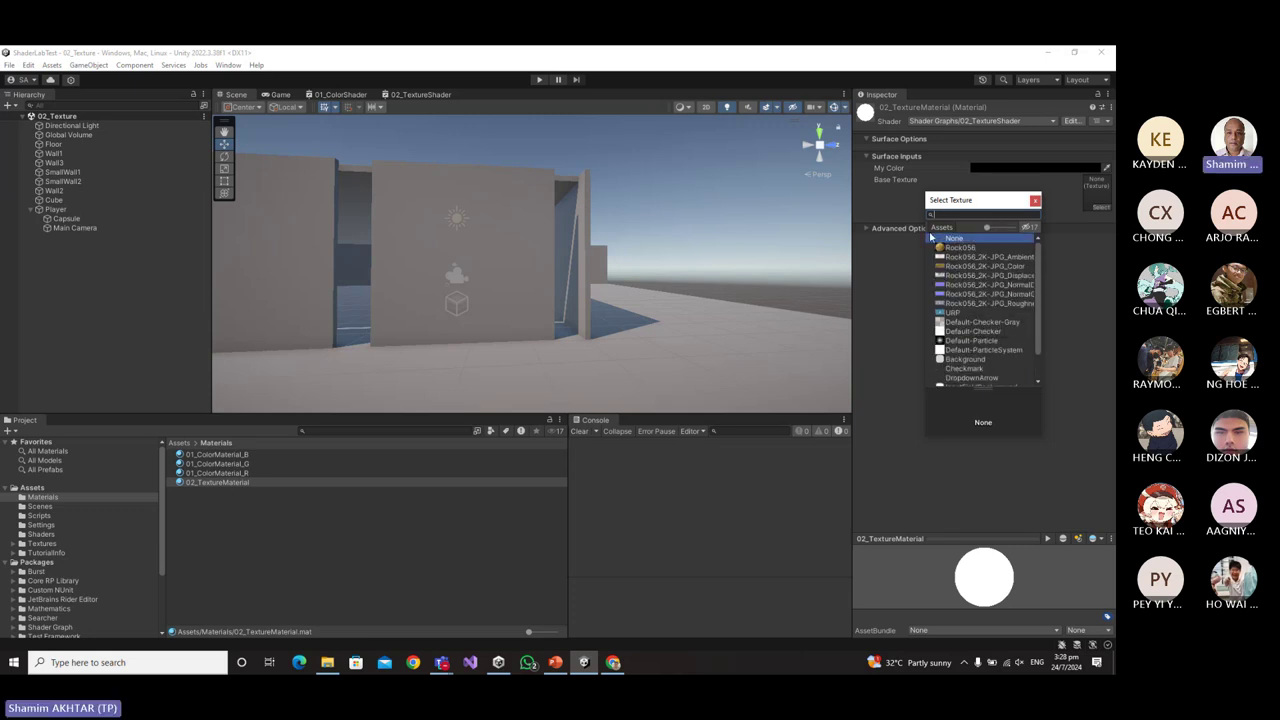
{"action": "left_click_drag", "start_coordinate": [926, 238], "coordinate": [822, 240]}
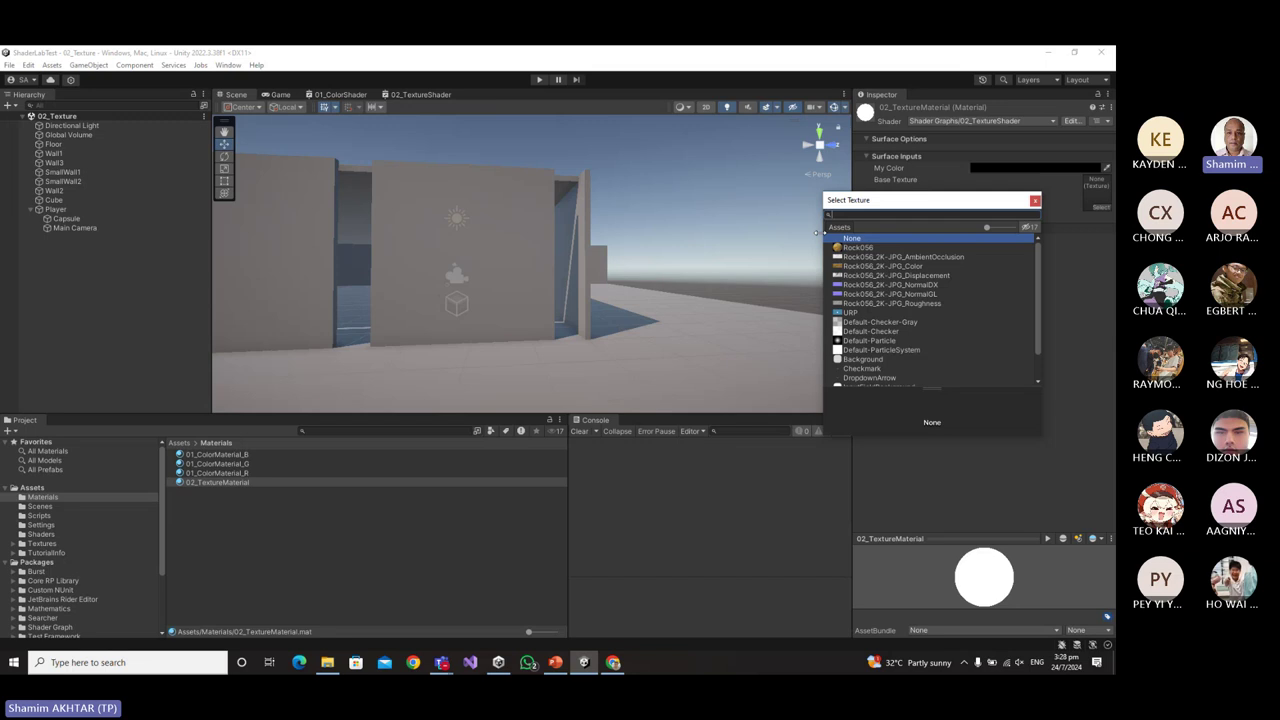
{"action": "left_click", "coordinate": [906, 266]}
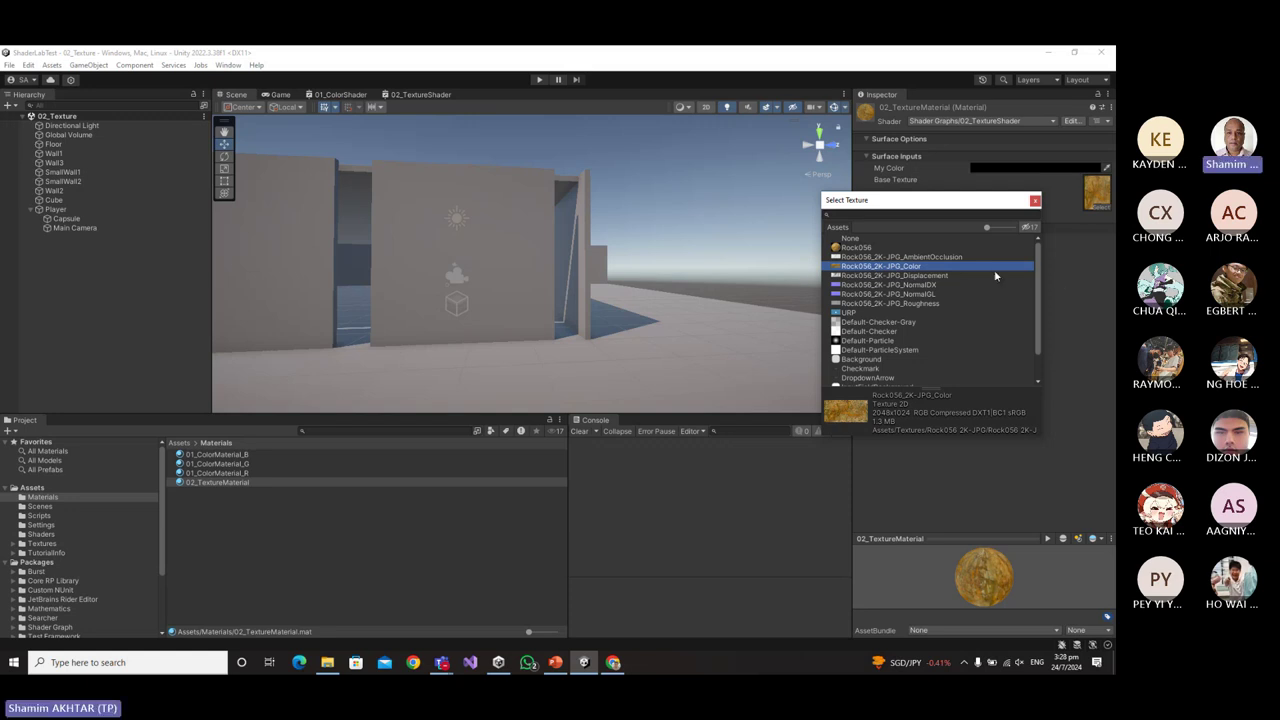
{"action": "left_click", "coordinate": [1035, 200]}
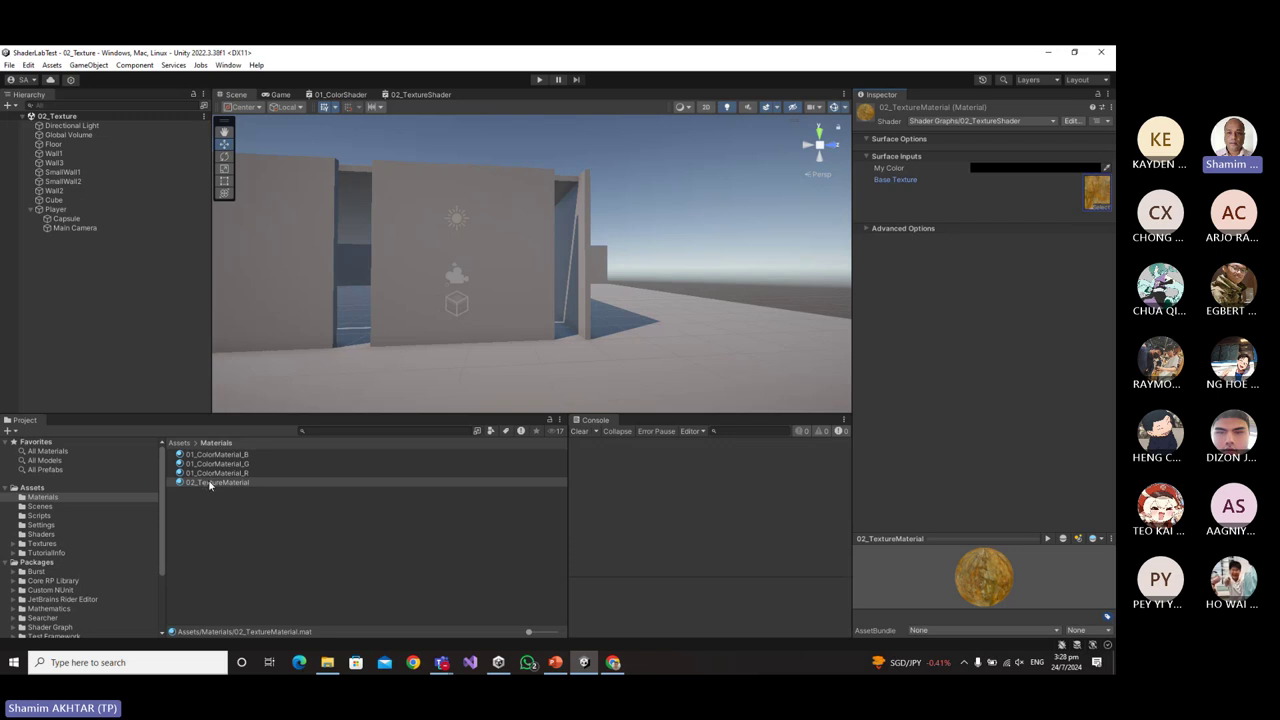
{"action": "left_click_drag", "start_coordinate": [208, 482], "coordinate": [508, 292]}
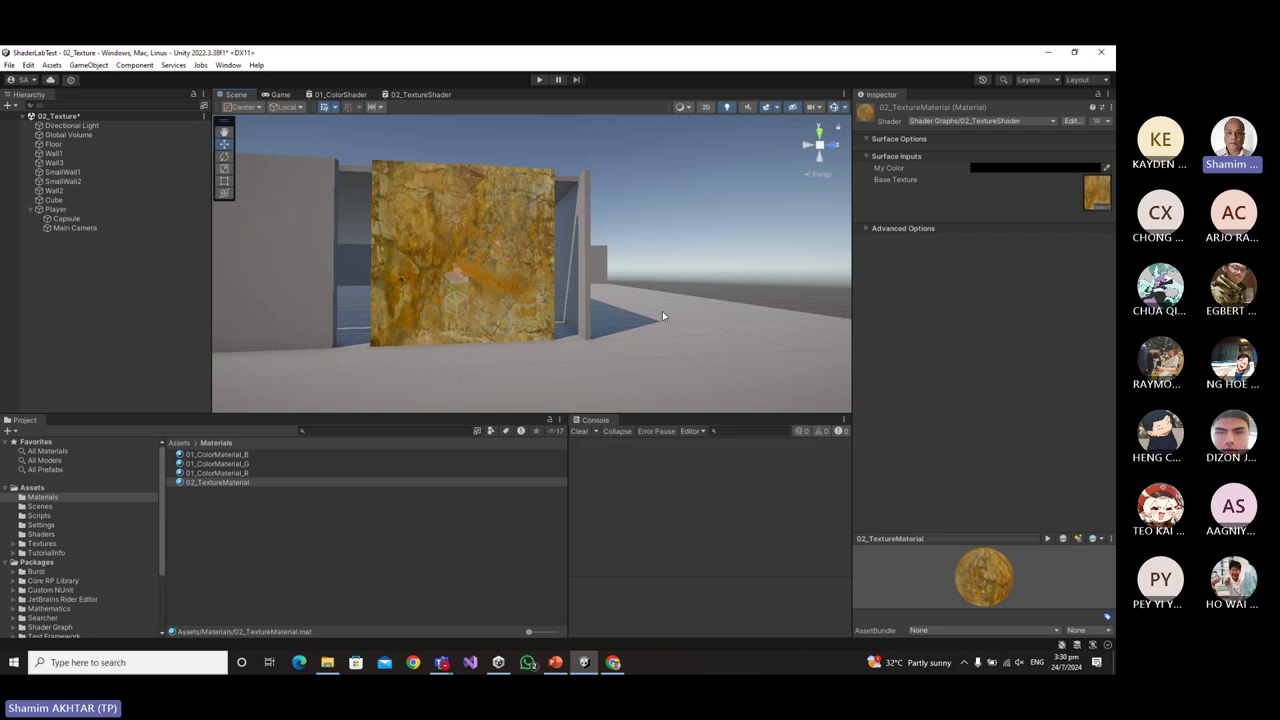
Enter Play mode and walk the player up to the rock-textured wall and back.
{"action": "left_click", "coordinate": [539, 79]}
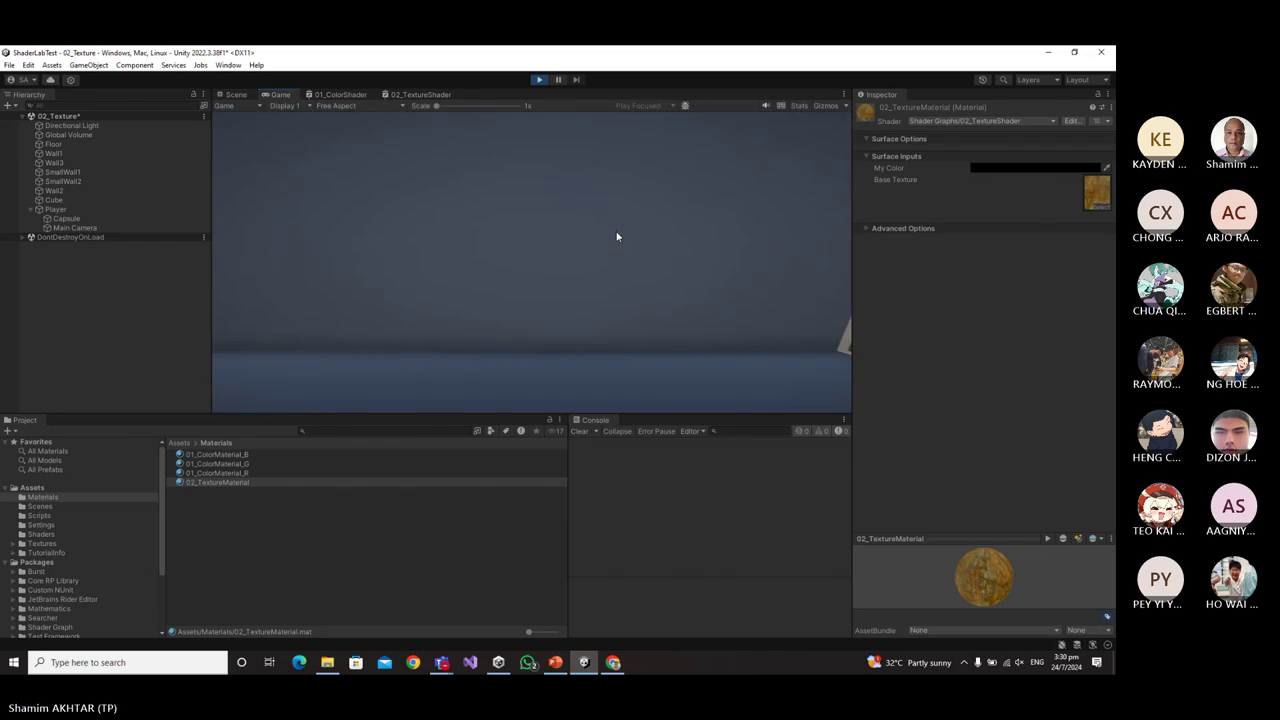
{"action": "key", "text": "w"}
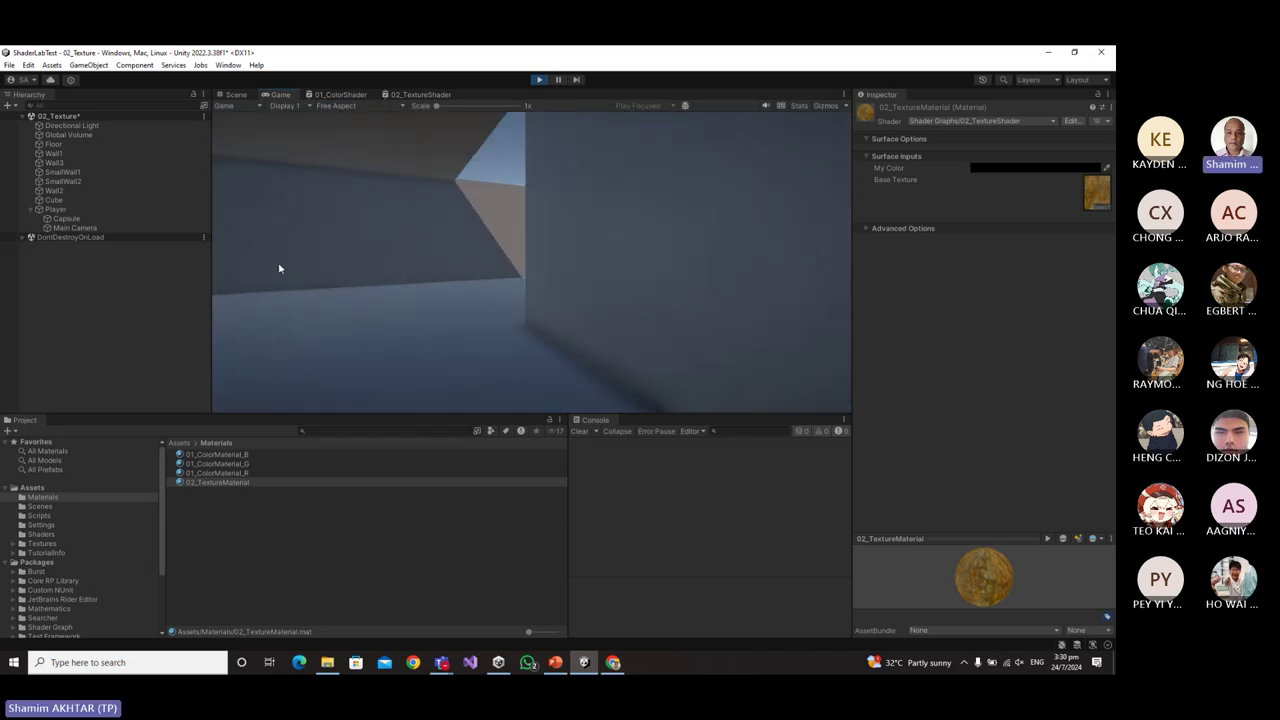
{"action": "key", "text": "w"}
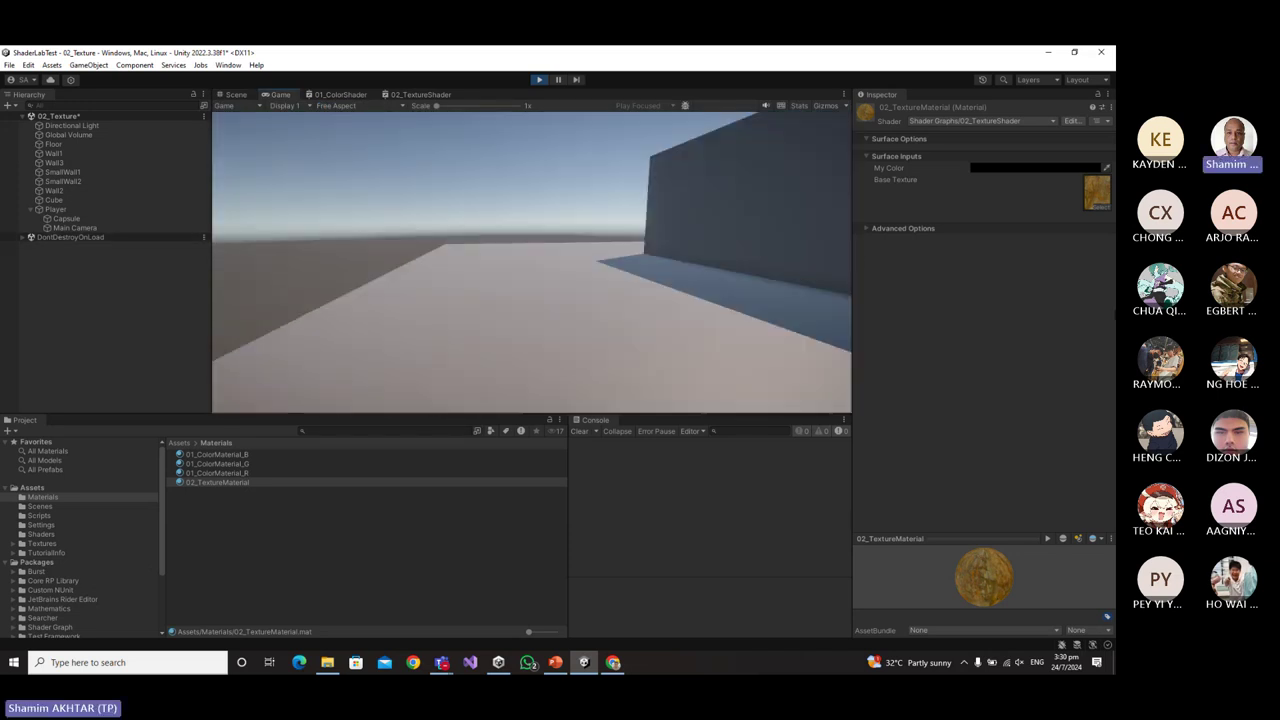
{"action": "key", "text": "w"}
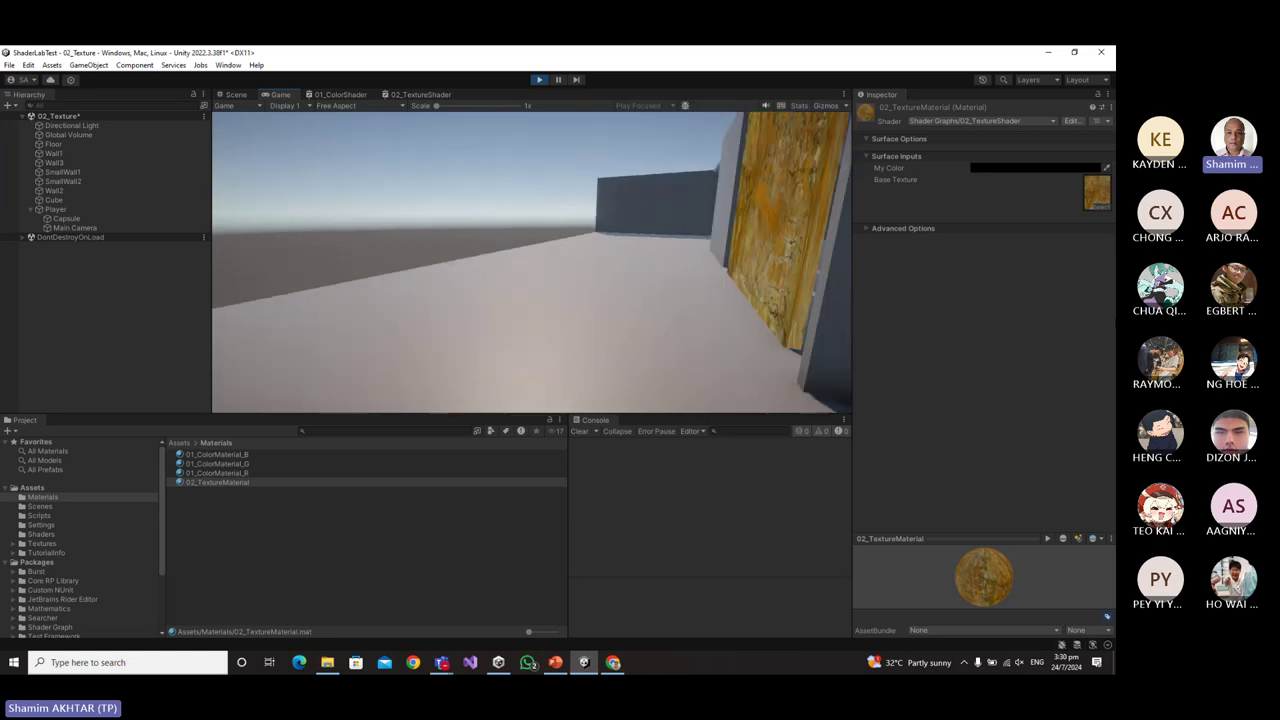
{"action": "key", "text": "w"}
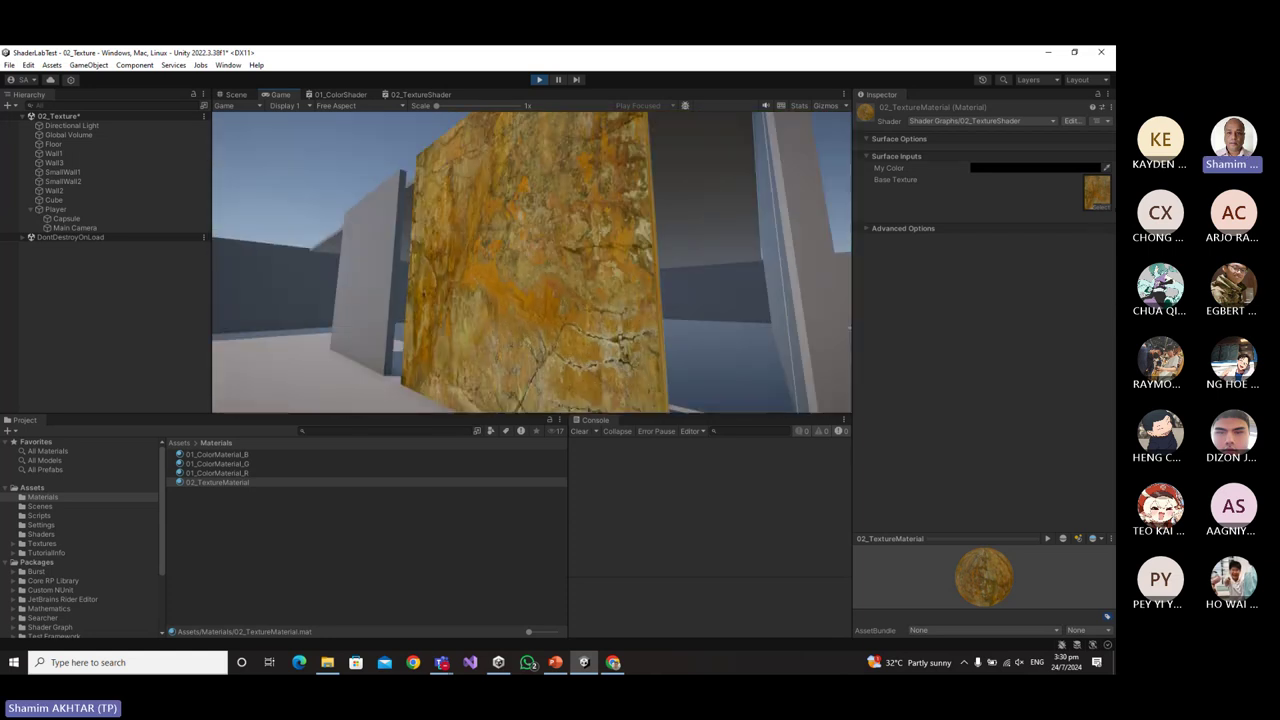
{"action": "key", "text": "w"}
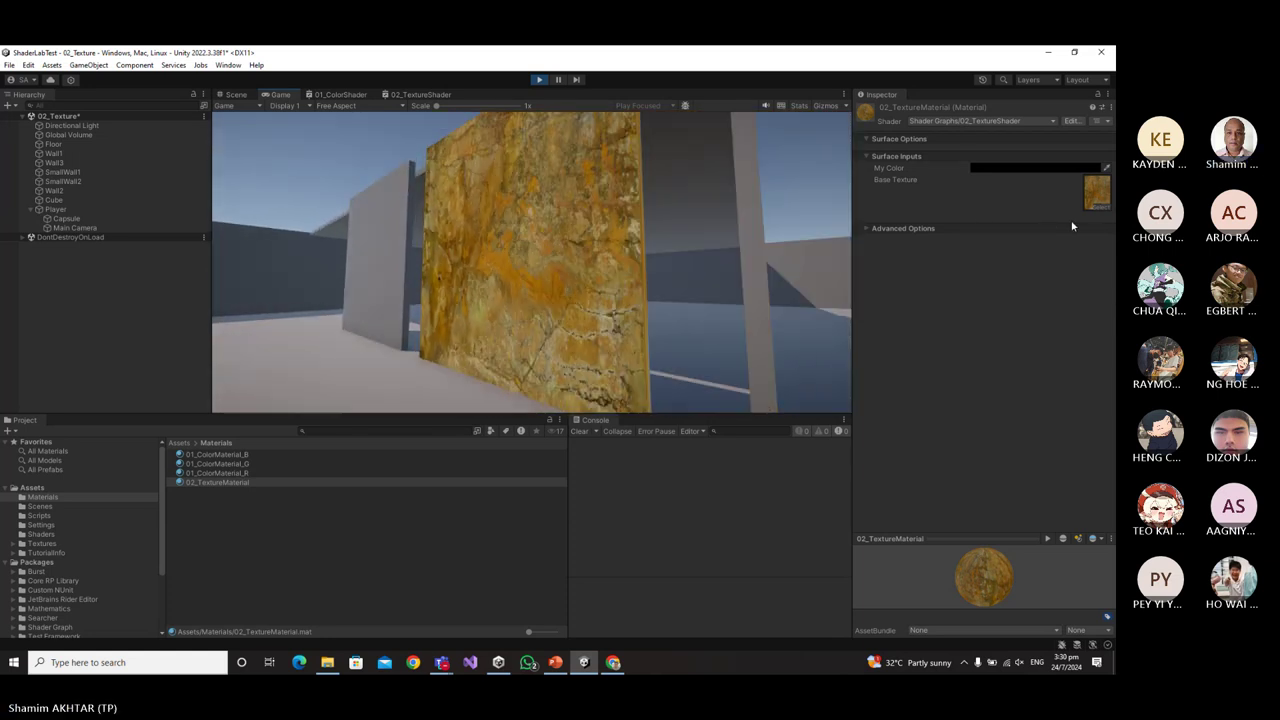
{"action": "key", "text": "w"}
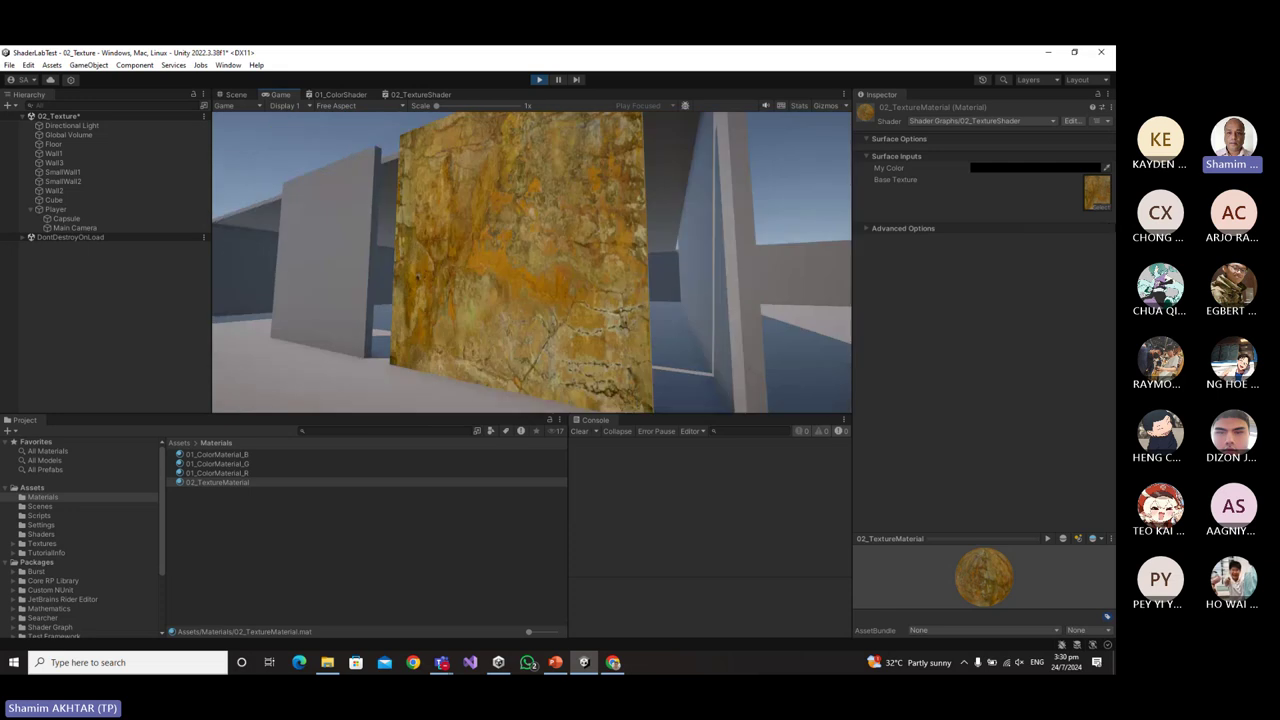
{"action": "key", "text": "s"}
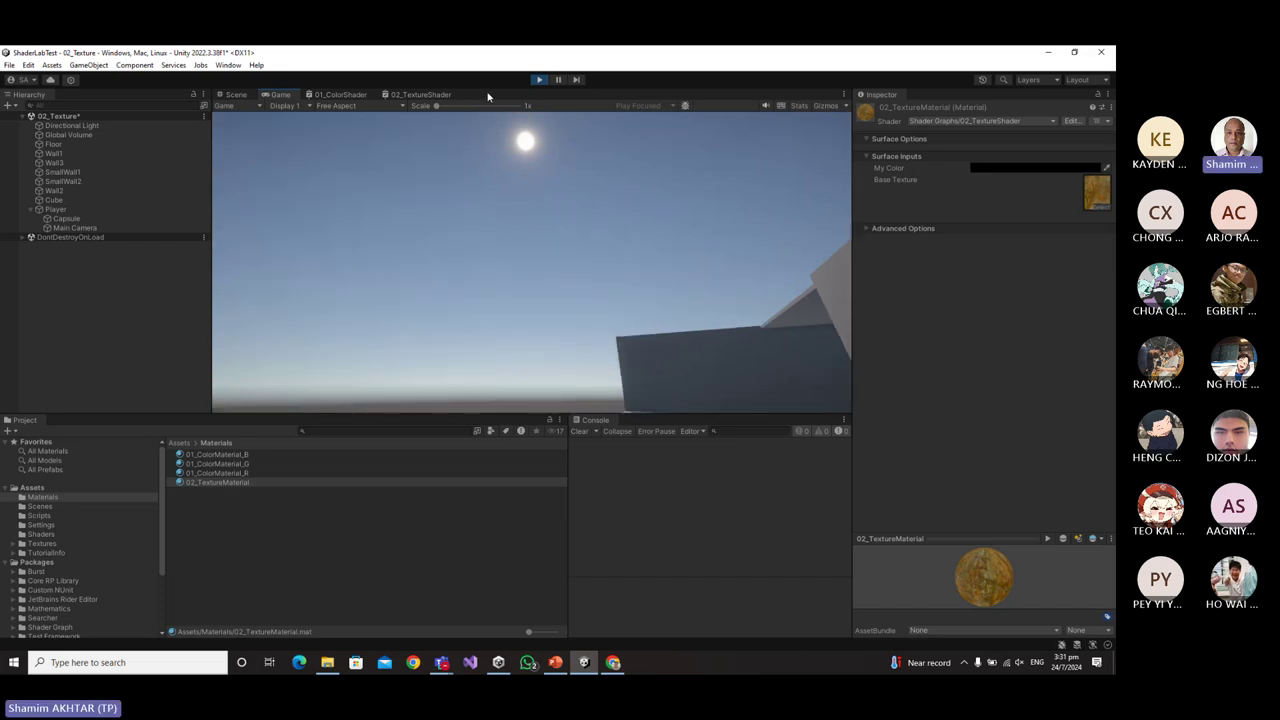
Exit Play mode to get back to the Scene view of the rock wall.
{"action": "left_click", "coordinate": [539, 80]}
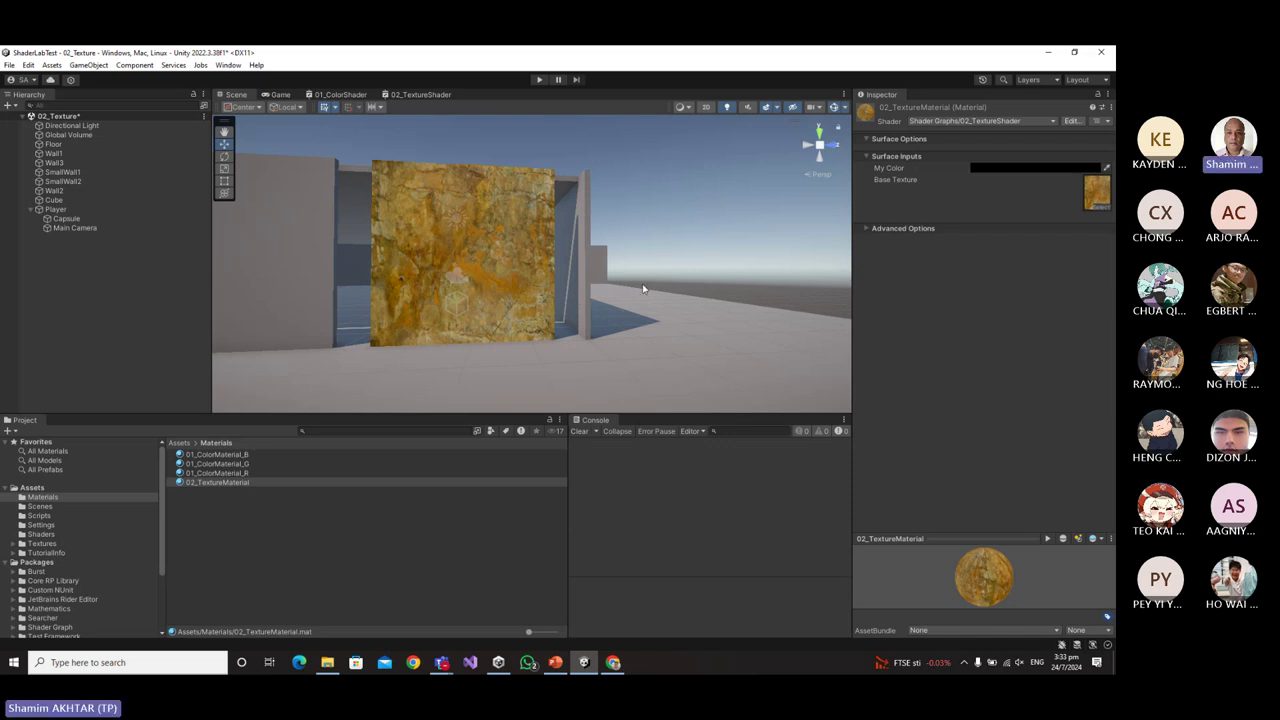
Maximize the 02_TextureShader graph tab and zoom in on the texture nodes.
{"action": "left_click", "coordinate": [430, 94]}
{"action": "right_click", "coordinate": [430, 94]}
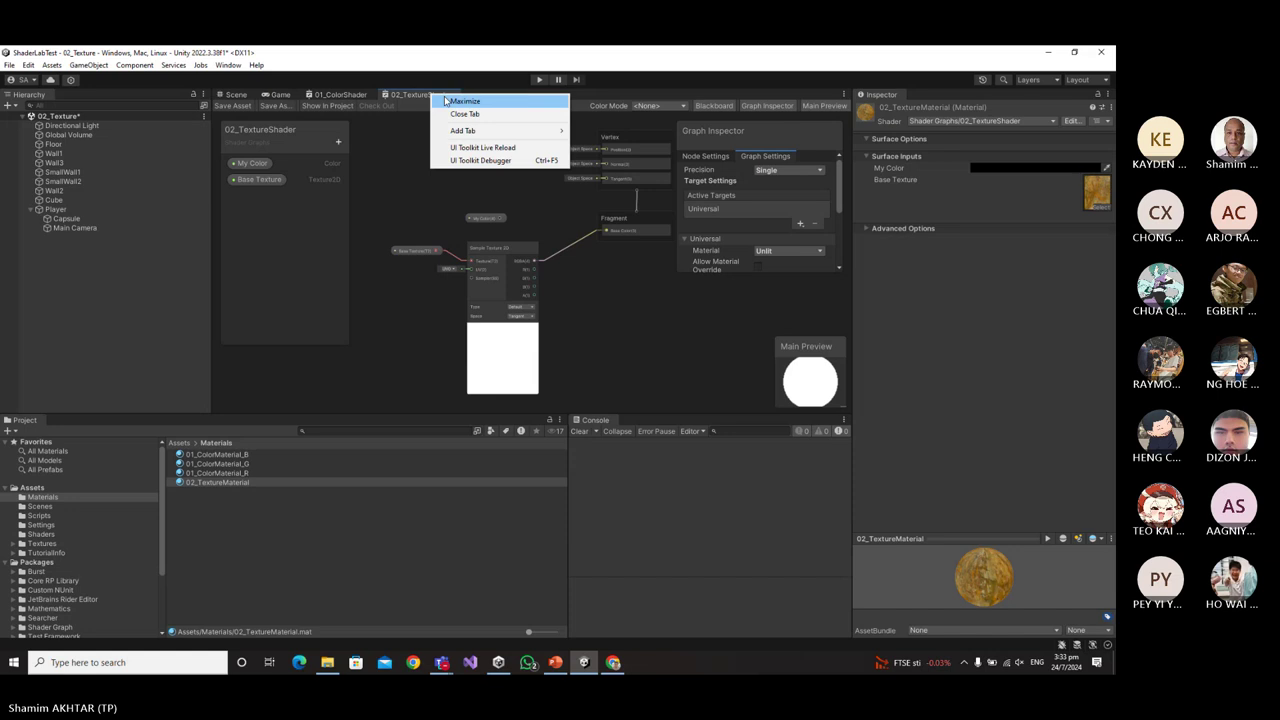
{"action": "left_click", "coordinate": [455, 100]}
{"action": "scroll", "coordinate": [371, 391], "scroll_direction": "up", "scroll_amount": 4}
{"action": "middle_click_drag", "start_coordinate": [371, 391], "coordinate": [618, 538]}
{"action": "scroll", "coordinate": [627, 534], "scroll_direction": "up", "scroll_amount": 3}
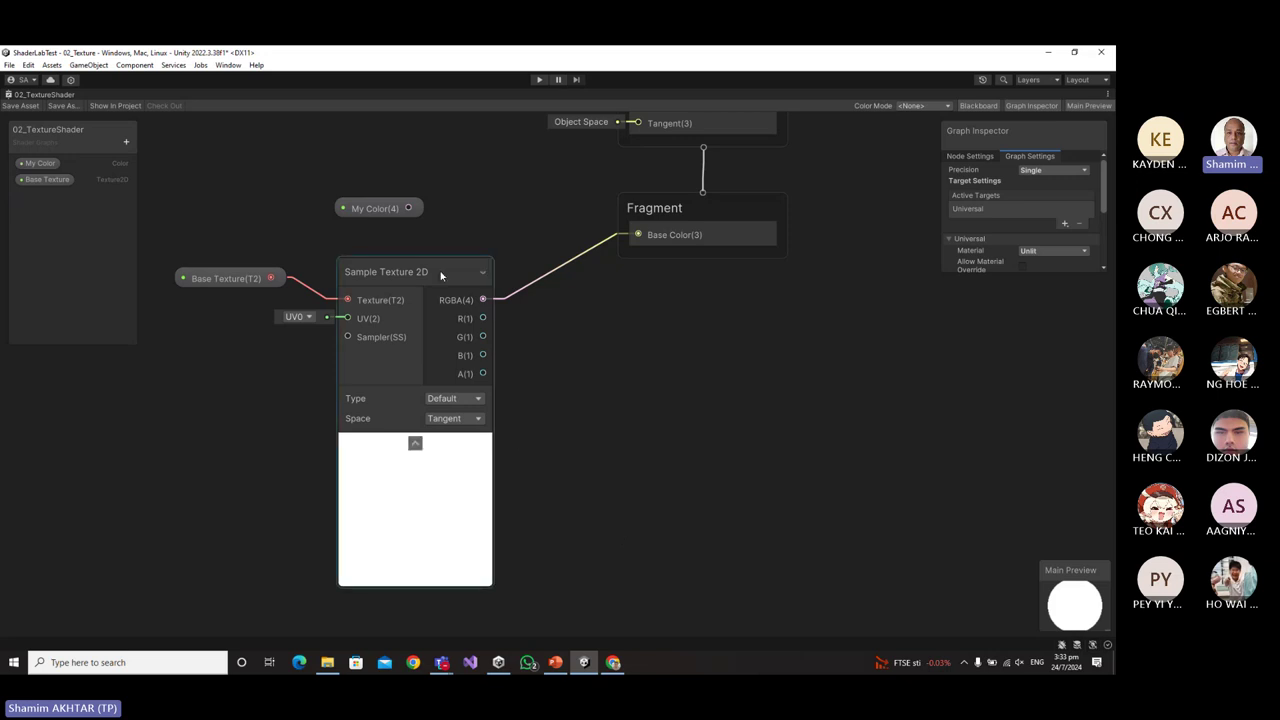
Shift the texture nodes left and add a Multiply node fed by the RGBA(4) output.
{"action": "left_click_drag", "start_coordinate": [440, 272], "coordinate": [382, 306]}
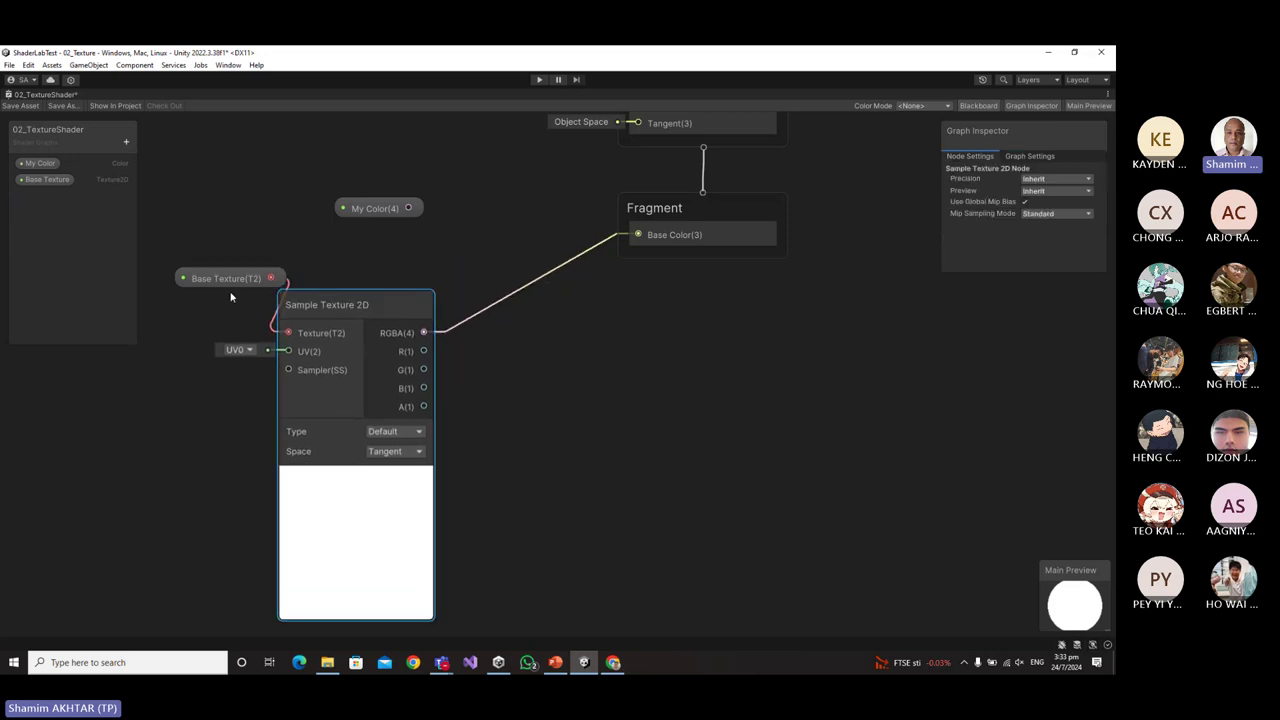
{"action": "left_click_drag", "start_coordinate": [209, 284], "coordinate": [165, 297]}
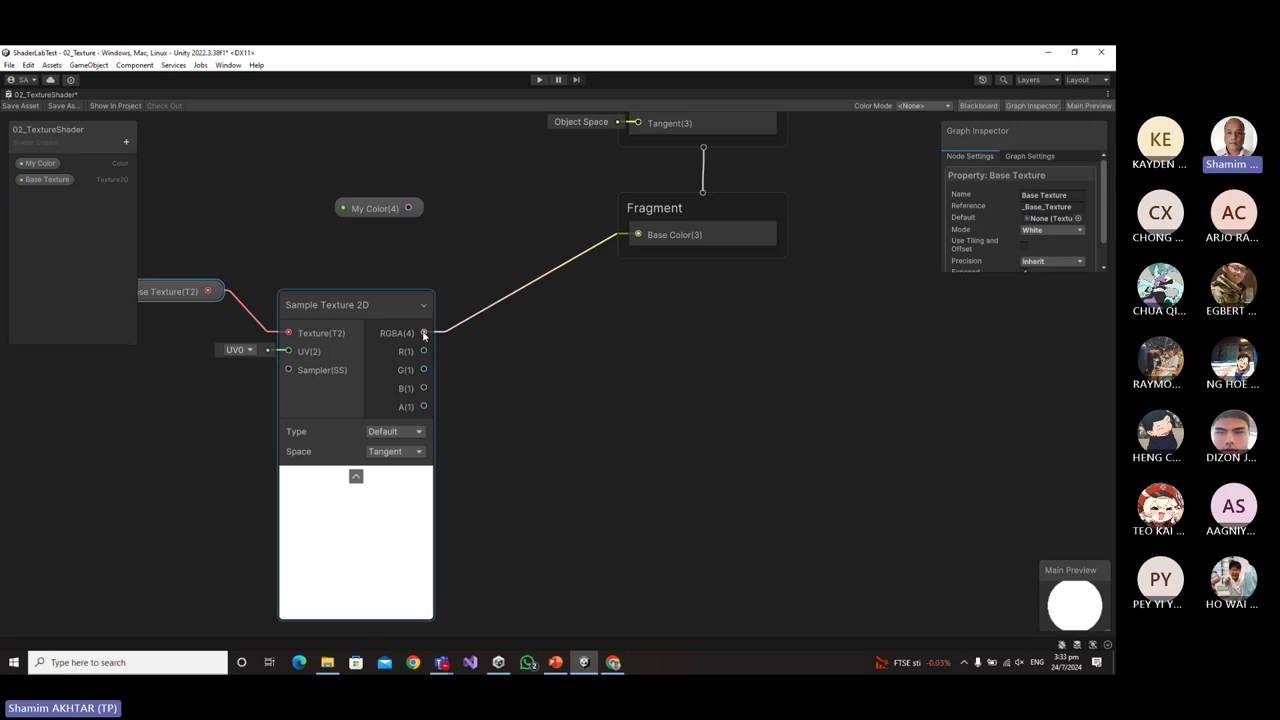
{"action": "left_click_drag", "start_coordinate": [423, 332], "coordinate": [526, 334]}
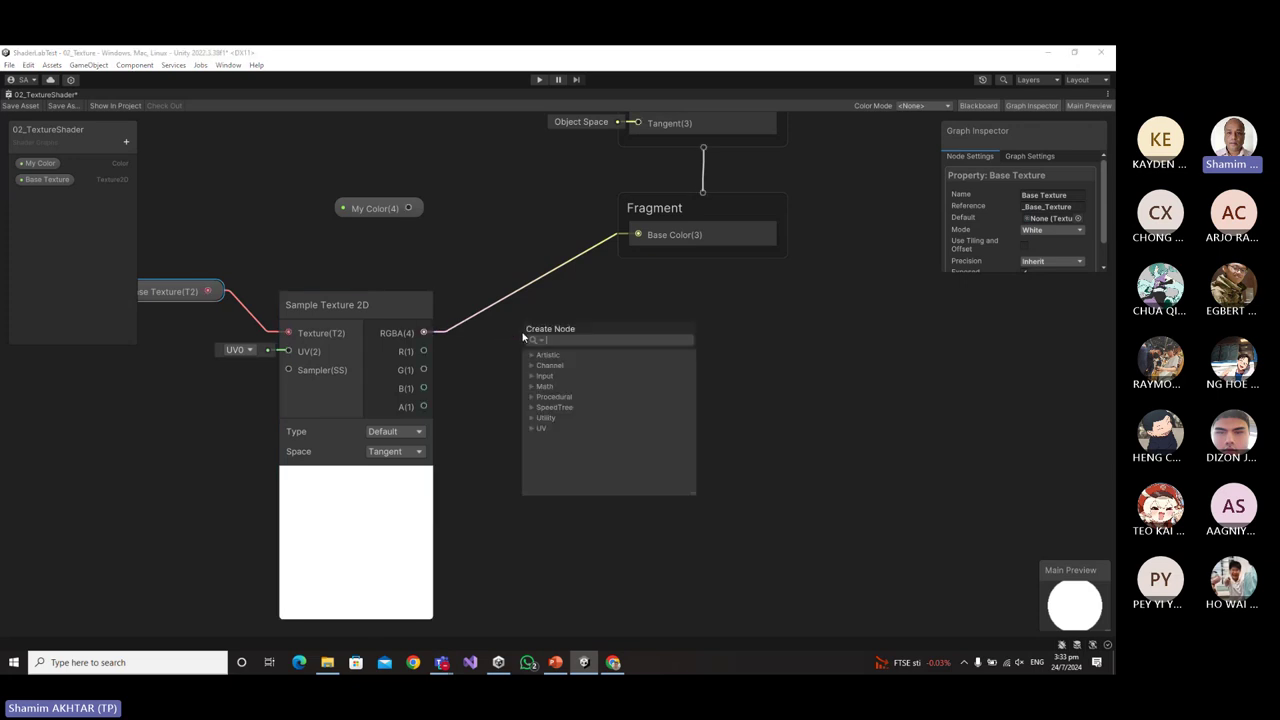
{"action": "type", "text": "mult"}
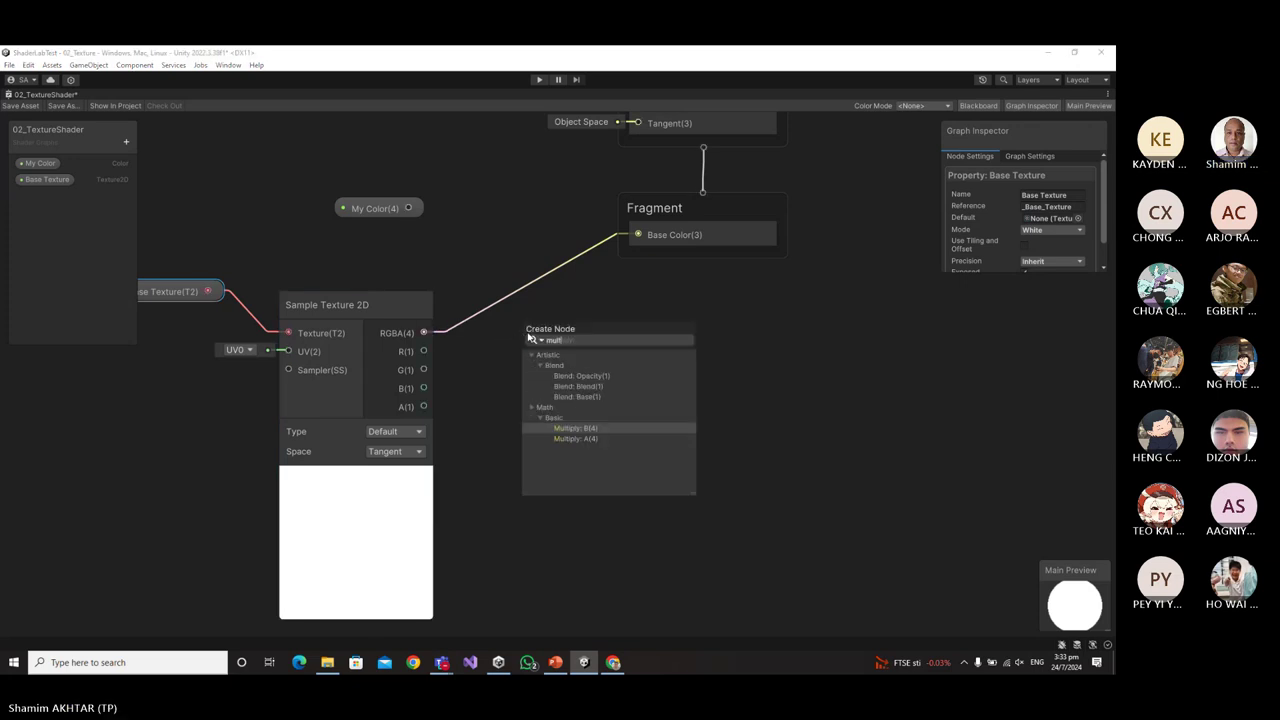
{"action": "left_click", "coordinate": [605, 432]}
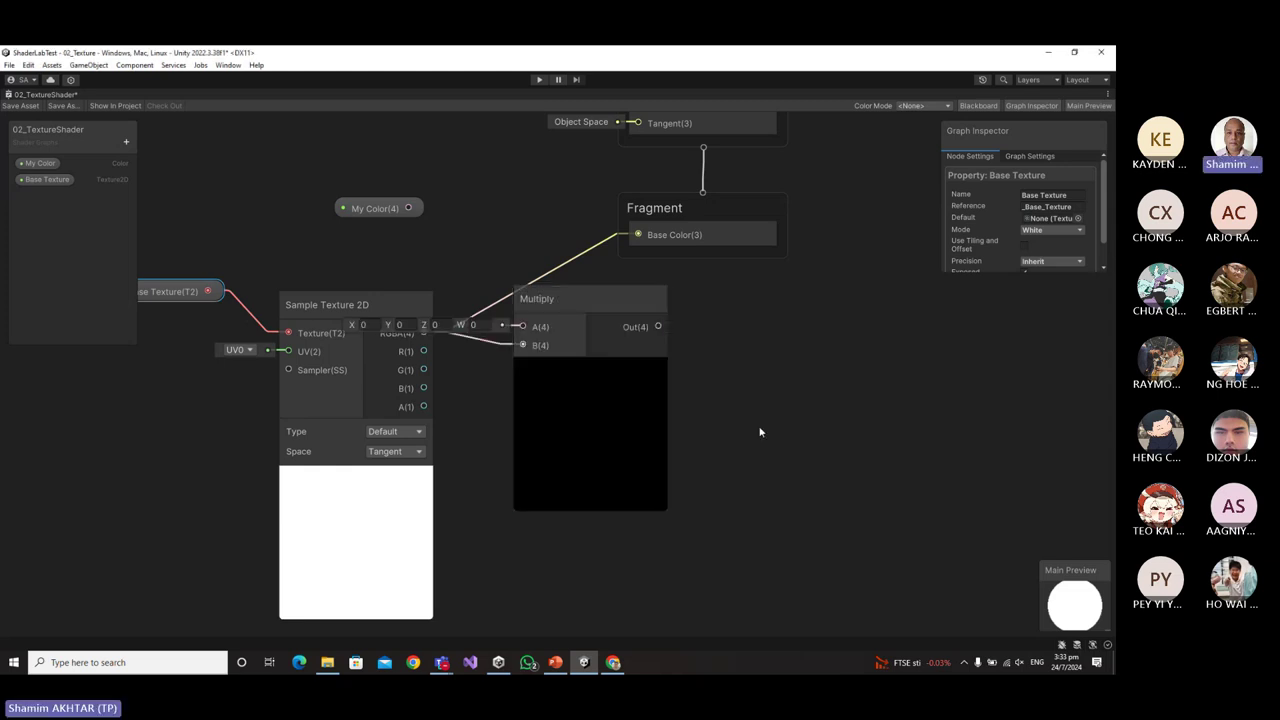
Replace the Base Color link with Multiply Out, wiring My Color into input A.
{"action": "left_click", "coordinate": [589, 256]}
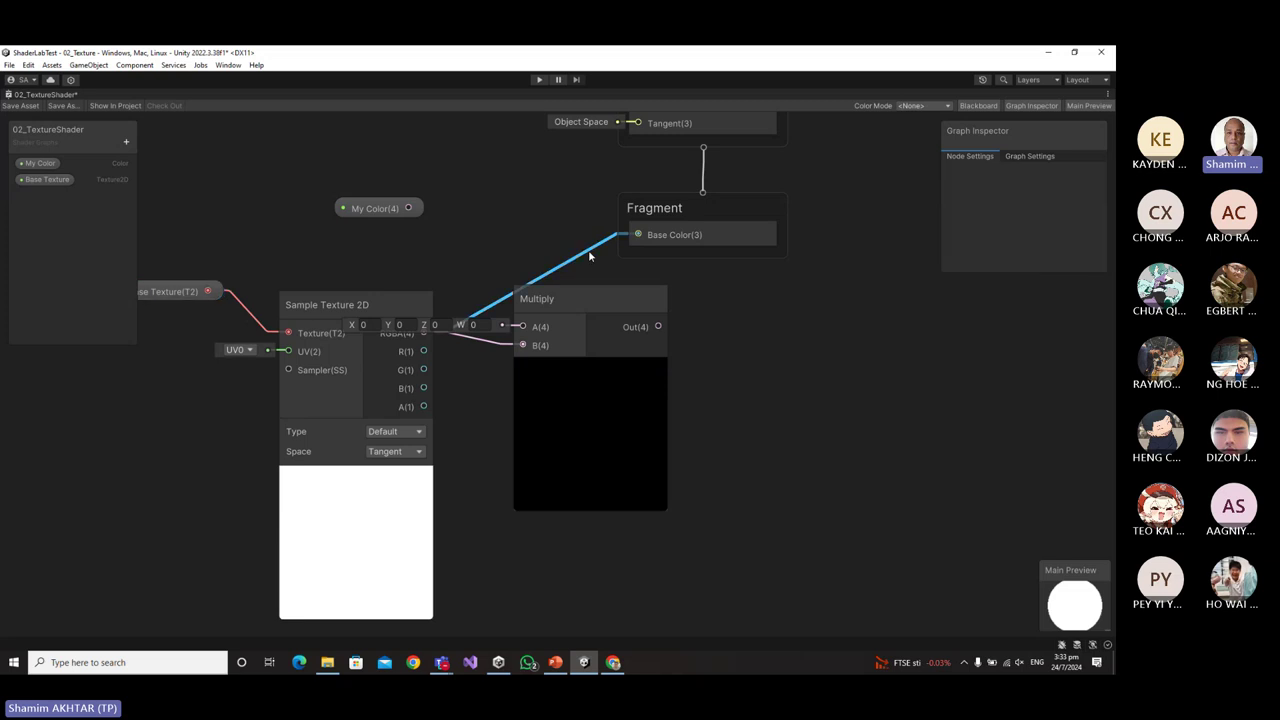
{"action": "key", "text": "Delete"}
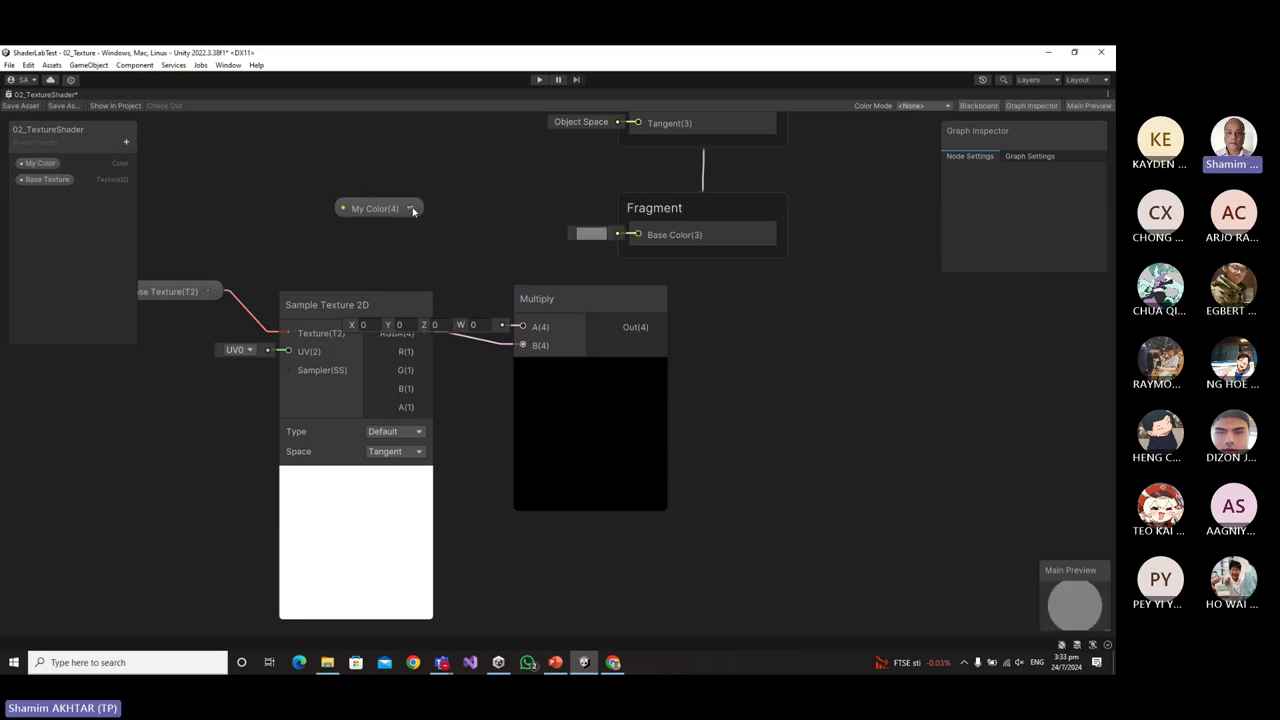
{"action": "left_click_drag", "start_coordinate": [410, 208], "coordinate": [507, 254]}
{"action": "left_click", "coordinate": [547, 299]}
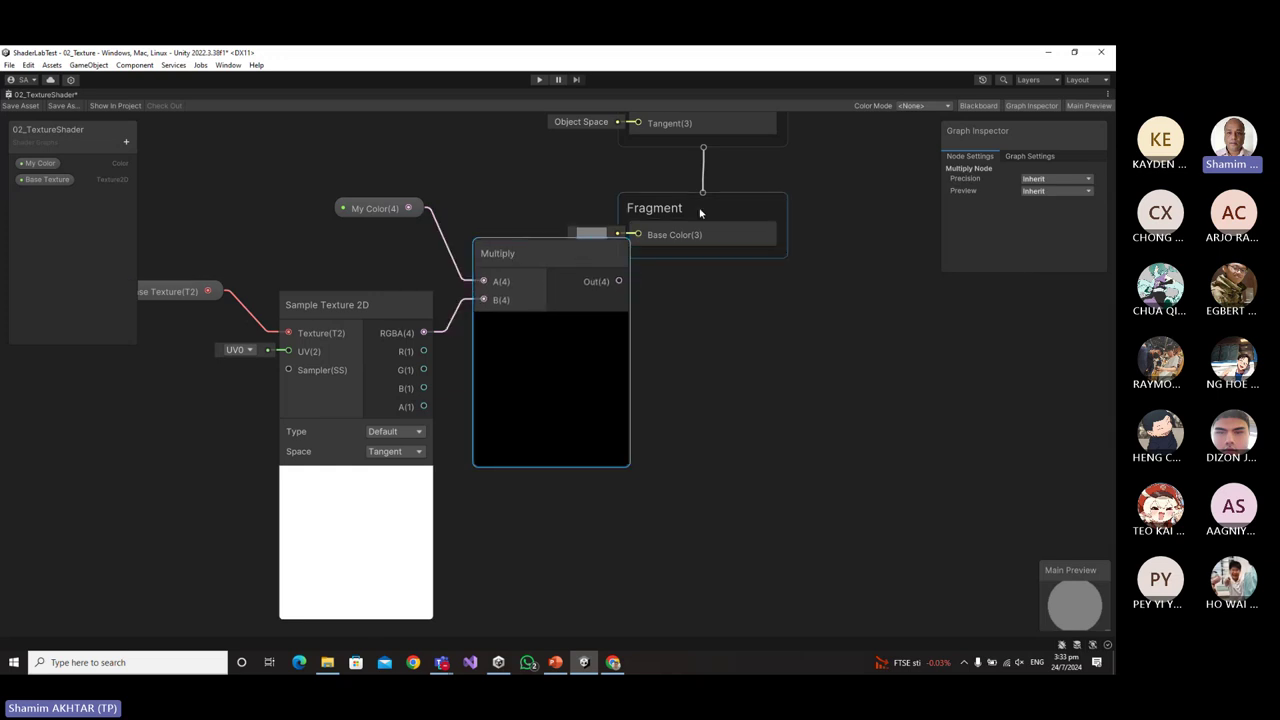
{"action": "left_click_drag", "start_coordinate": [700, 213], "coordinate": [796, 210]}
{"action": "left_click_drag", "start_coordinate": [619, 281], "coordinate": [752, 230]}
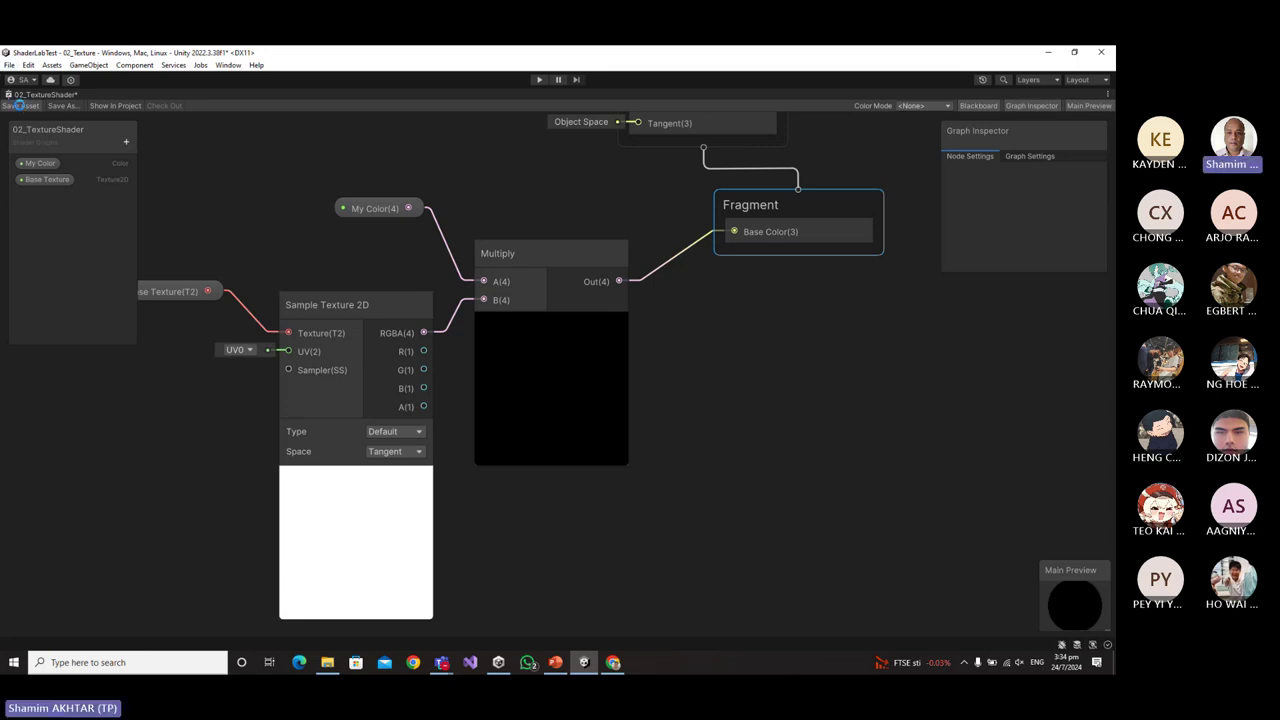
Save the shader graph, restore the normal layout, and enter Play mode showing the black wall.
{"action": "left_click", "coordinate": [21, 105]}
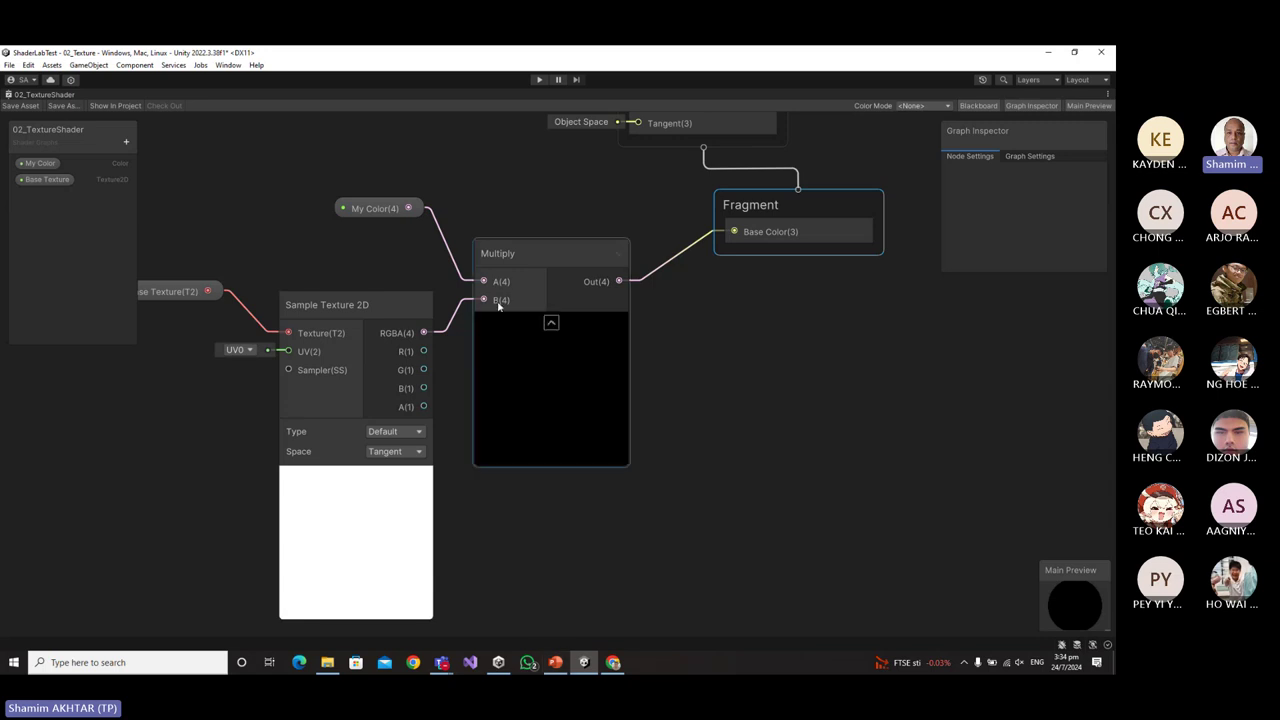
{"action": "right_click", "coordinate": [36, 95]}
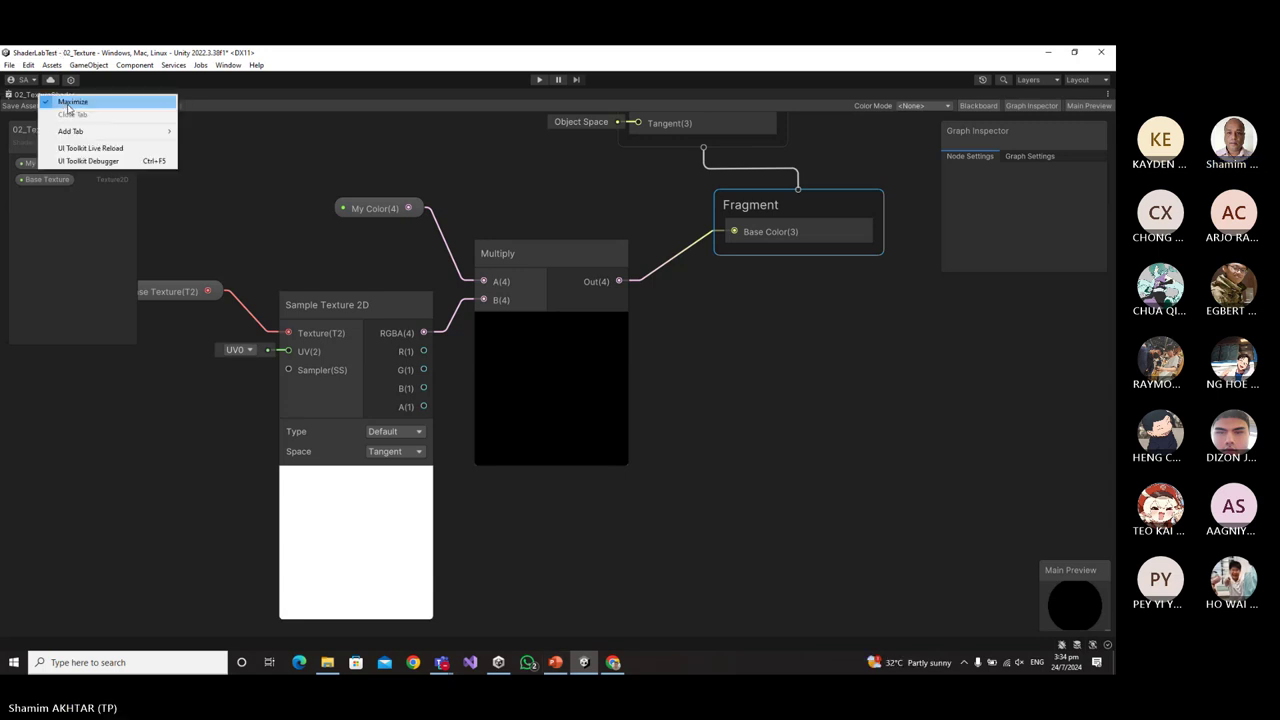
{"action": "left_click", "coordinate": [64, 101]}
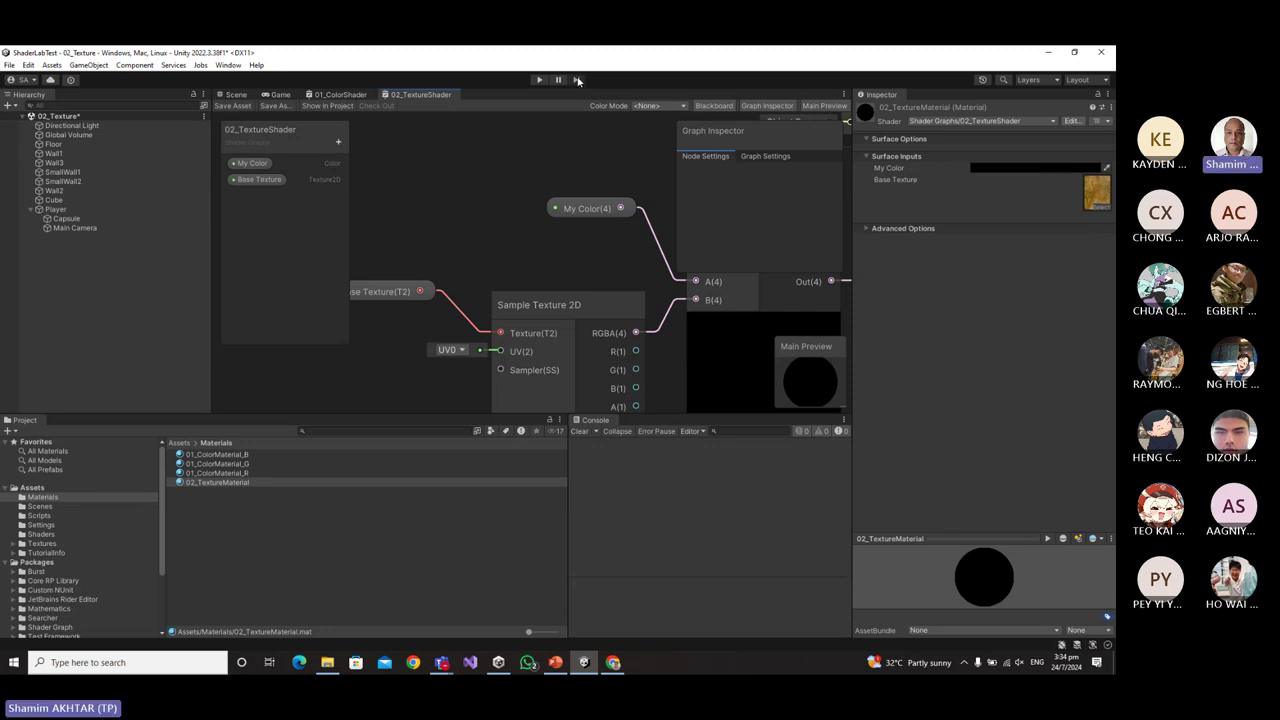
{"action": "left_click", "coordinate": [540, 80]}
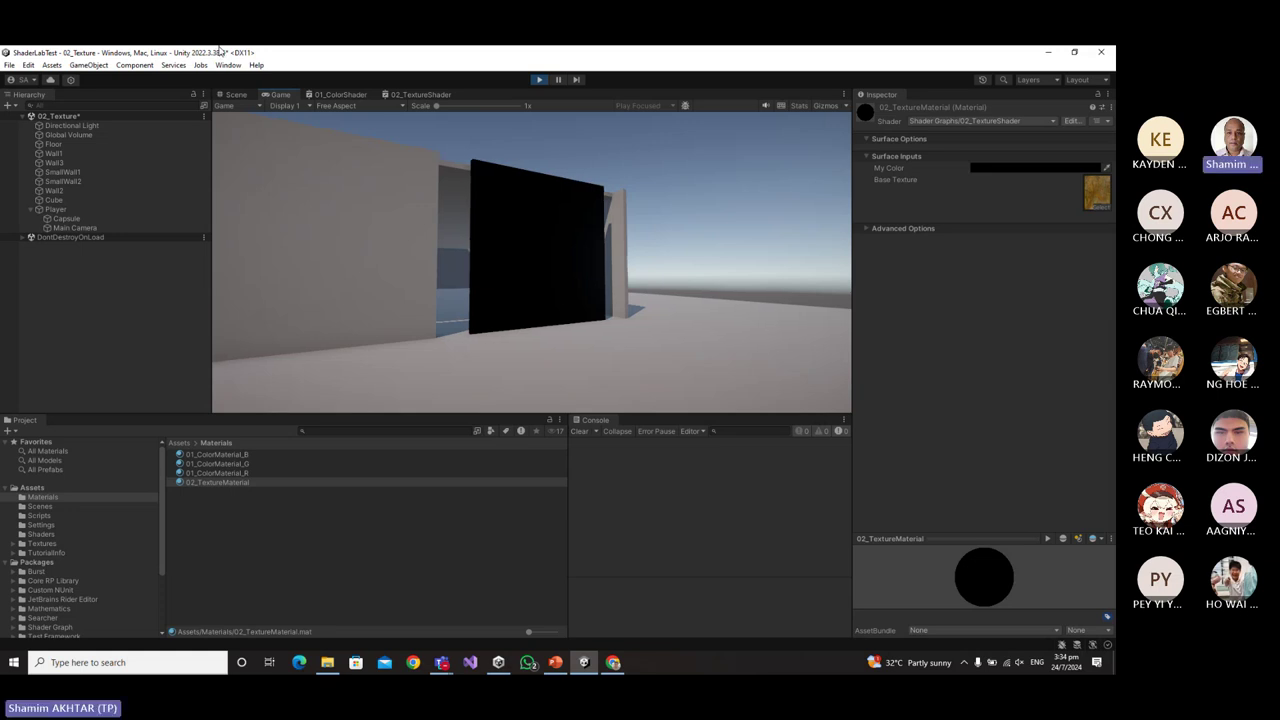
Stop Play mode and try a dull red A46464 My Color tint in the Scene view.
{"action": "left_click", "coordinate": [540, 80]}
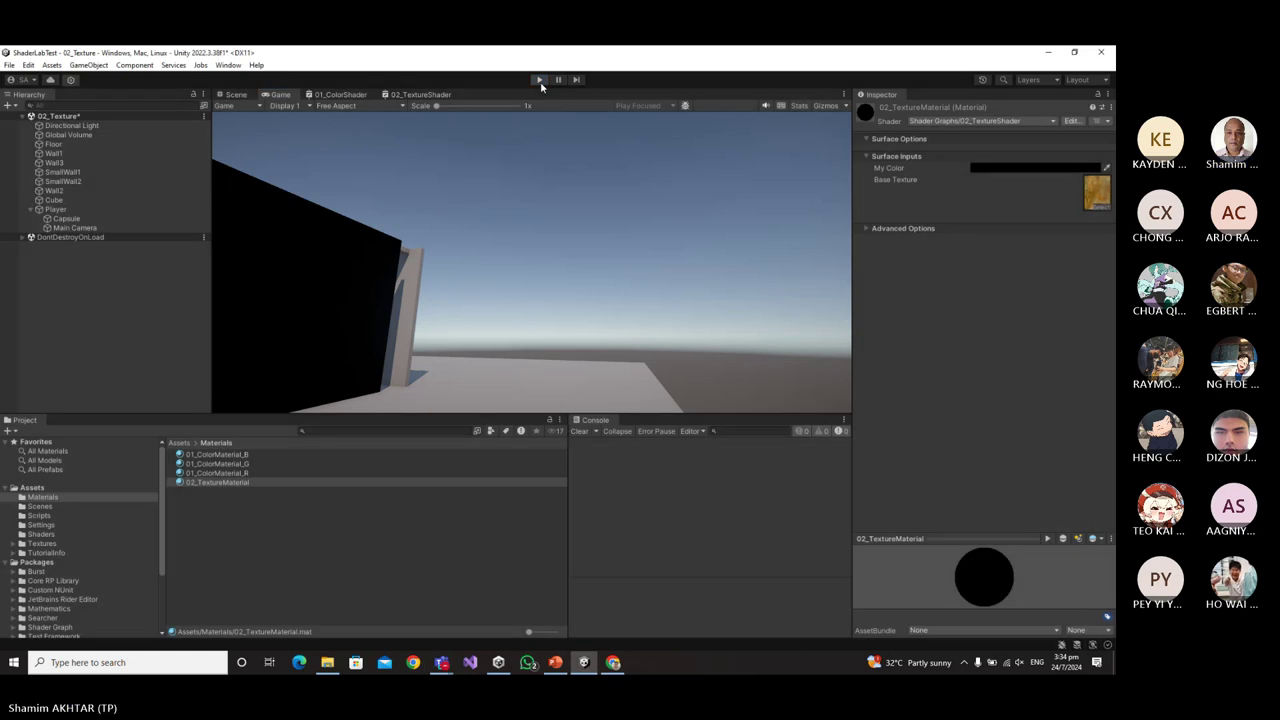
{"action": "left_click", "coordinate": [1063, 170]}
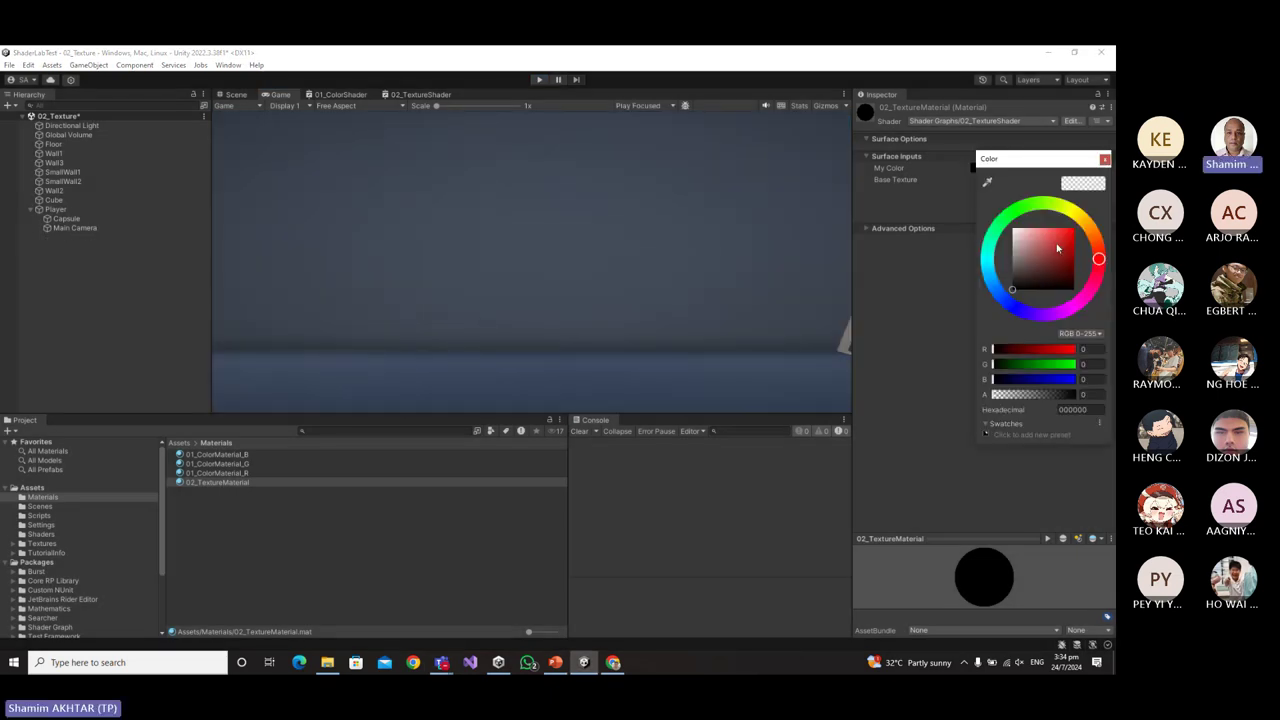
{"action": "left_click_drag", "start_coordinate": [1036, 258], "coordinate": [1038, 254]}
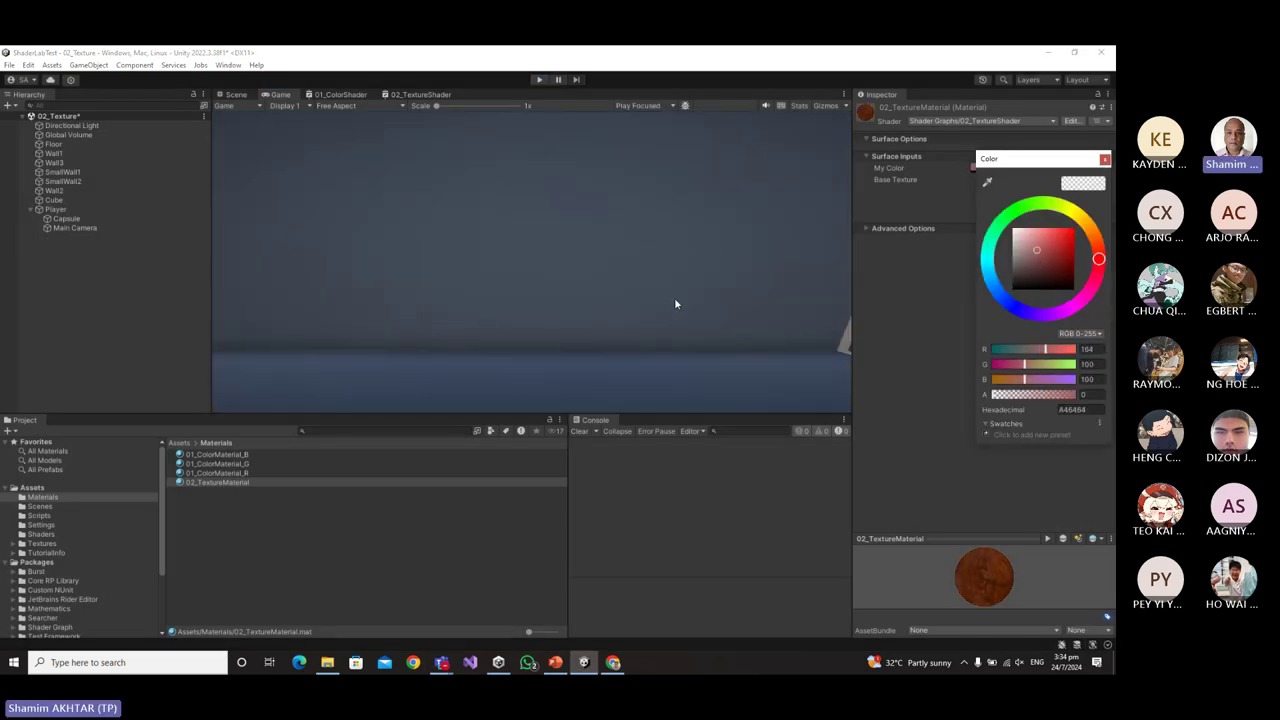
{"action": "left_click", "coordinate": [235, 95]}
{"action": "left_click", "coordinate": [235, 95]}
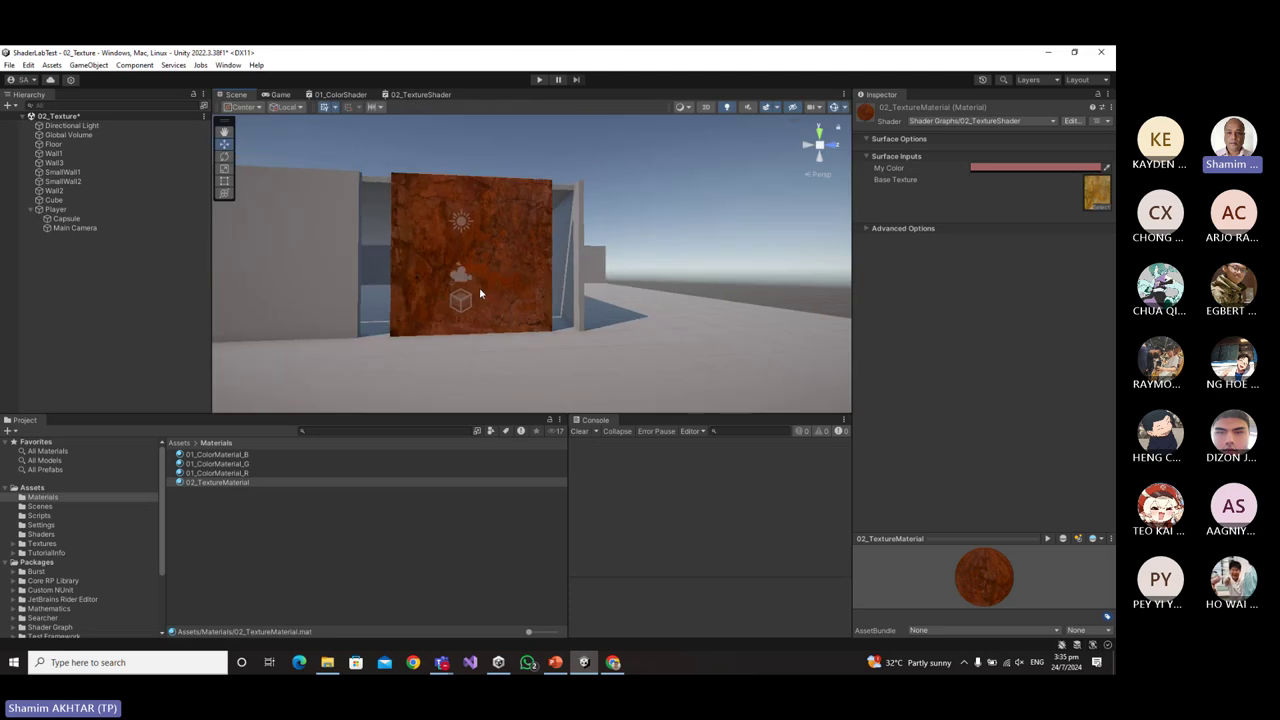
Change My Color to light yellow F0FBB7 and save the scene.
{"action": "left_click", "coordinate": [1032, 170]}
{"action": "mouse_move", "coordinate": [1037, 246]}
{"action": "left_mouse_down"}
{"action": "mouse_move", "coordinate": [1048, 232]}
{"action": "mouse_move", "coordinate": [1020, 234]}
{"action": "mouse_move", "coordinate": [1026, 248]}
{"action": "mouse_move", "coordinate": [1042, 238]}
{"action": "mouse_move", "coordinate": [1028, 229]}
{"action": "left_mouse_up"}
{"action": "left_click", "coordinate": [1065, 207]}
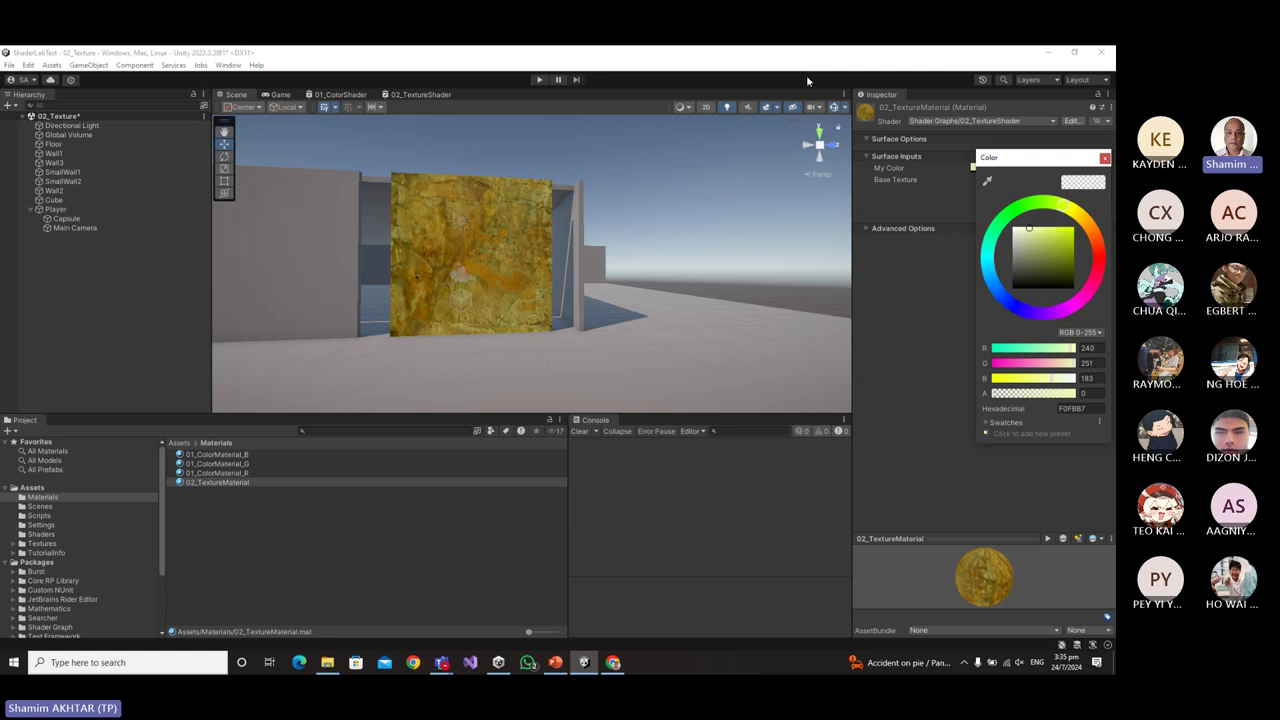
{"action": "left_click", "coordinate": [742, 305]}
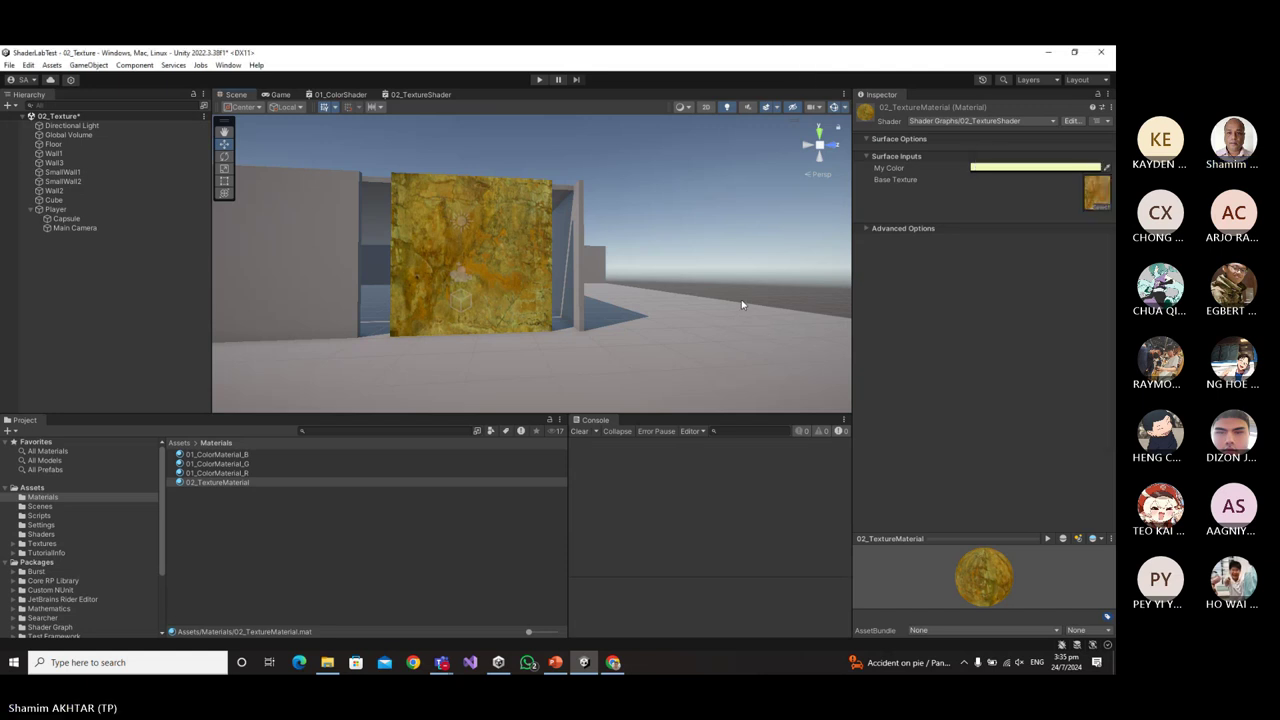
{"action": "left_click", "coordinate": [742, 305]}
{"action": "key", "text": "ctrl+s"}
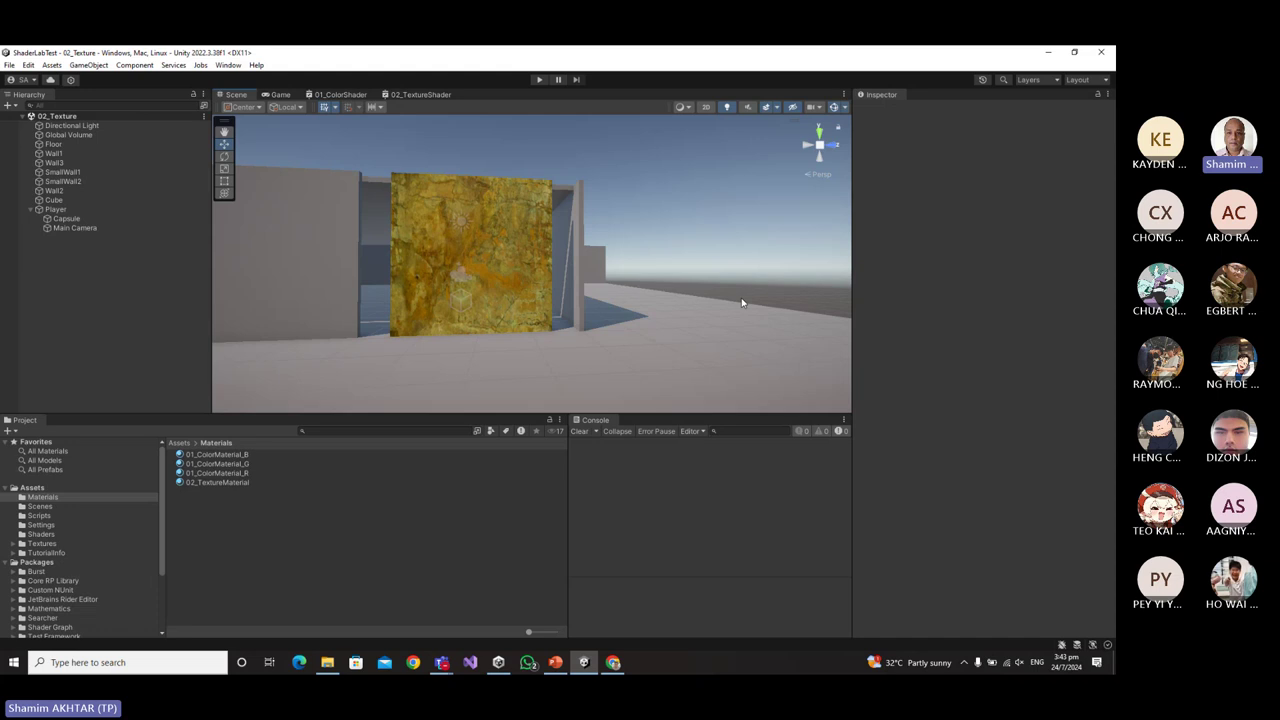
Set 02_TextureMaterial's My Color to pure white (FFFFFF) so the Rock056 wall is untinted.
{"action": "left_click", "coordinate": [240, 483]}
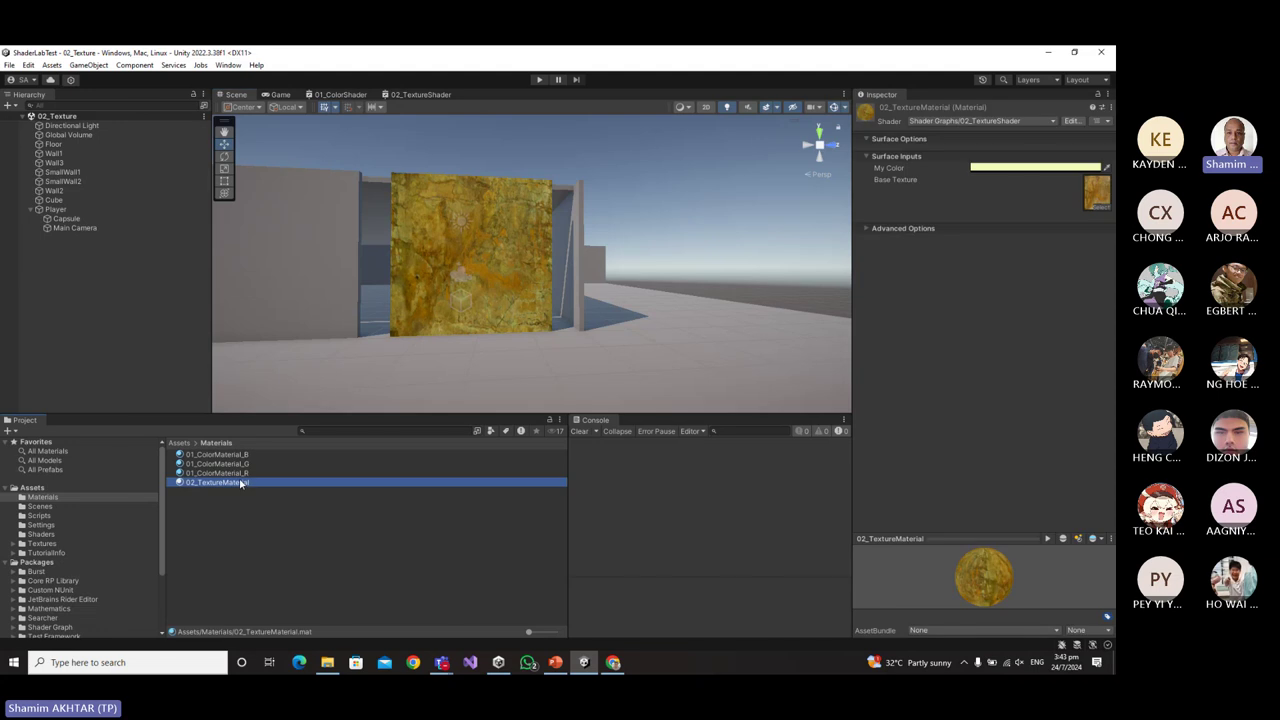
{"action": "left_click", "coordinate": [1097, 193]}
{"action": "left_click", "coordinate": [1054, 168]}
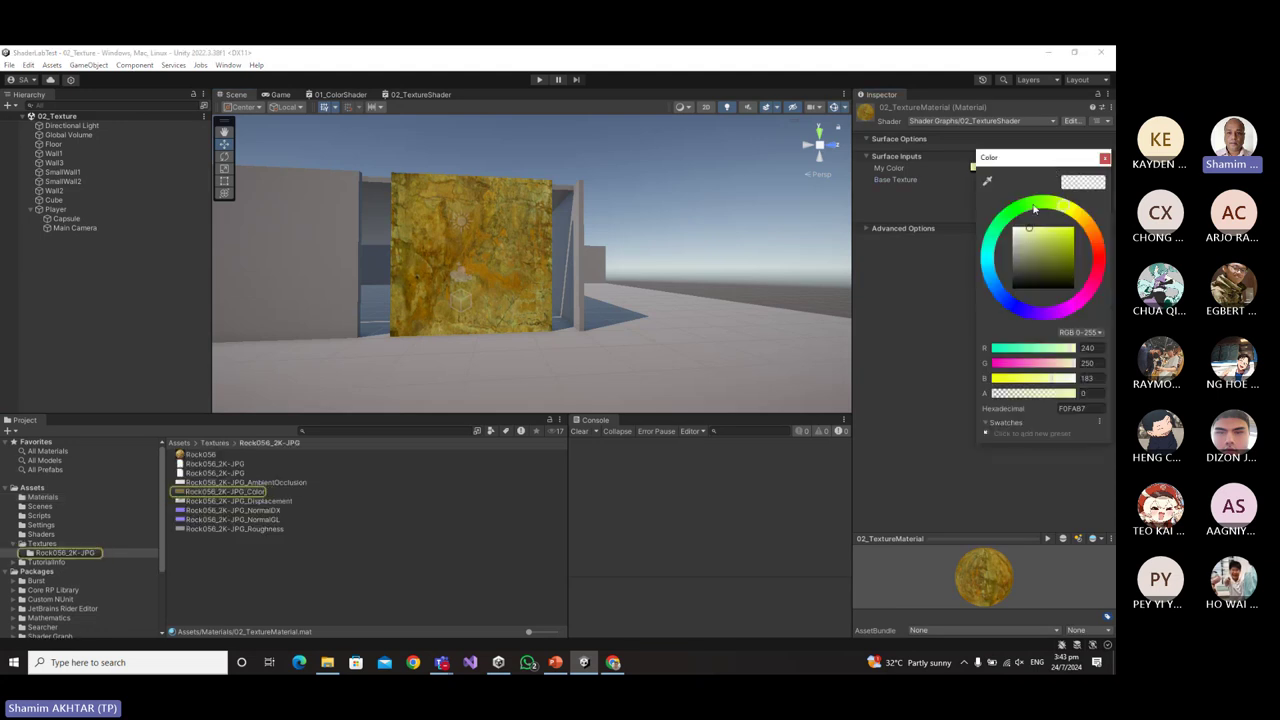
{"action": "left_click_drag", "start_coordinate": [1028, 229], "coordinate": [1006, 230]}
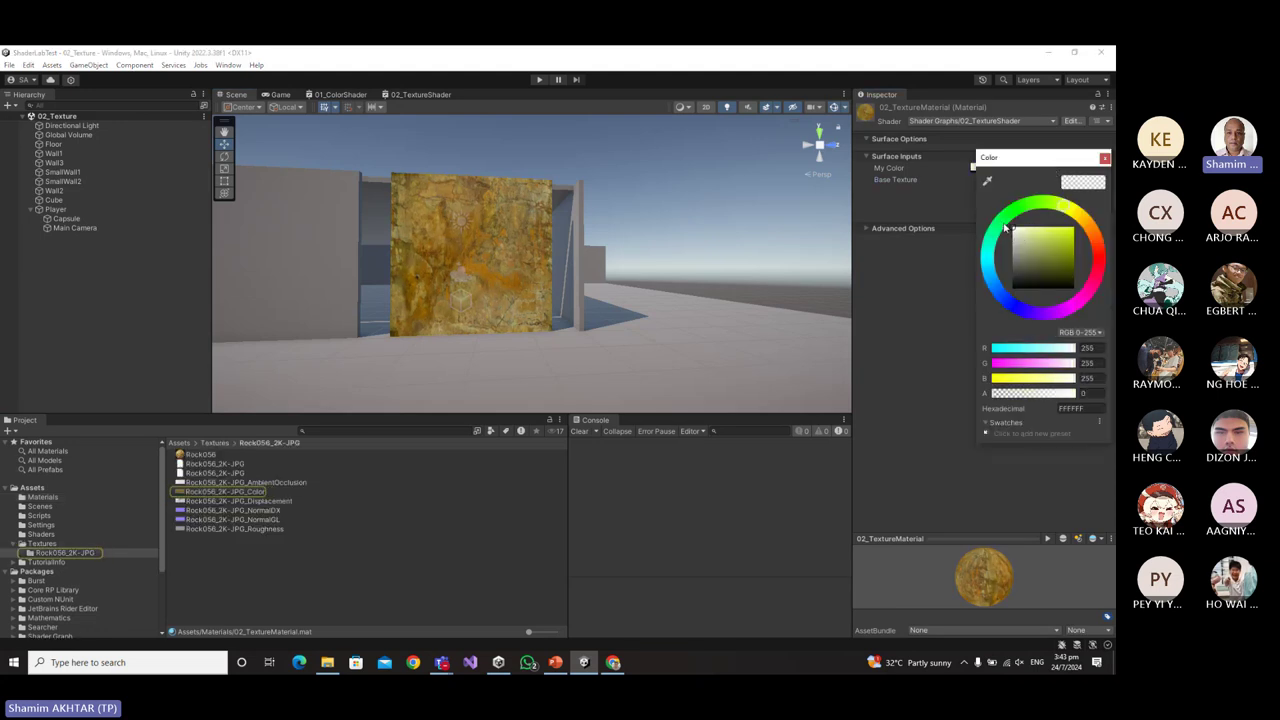
{"action": "left_click", "coordinate": [680, 235]}
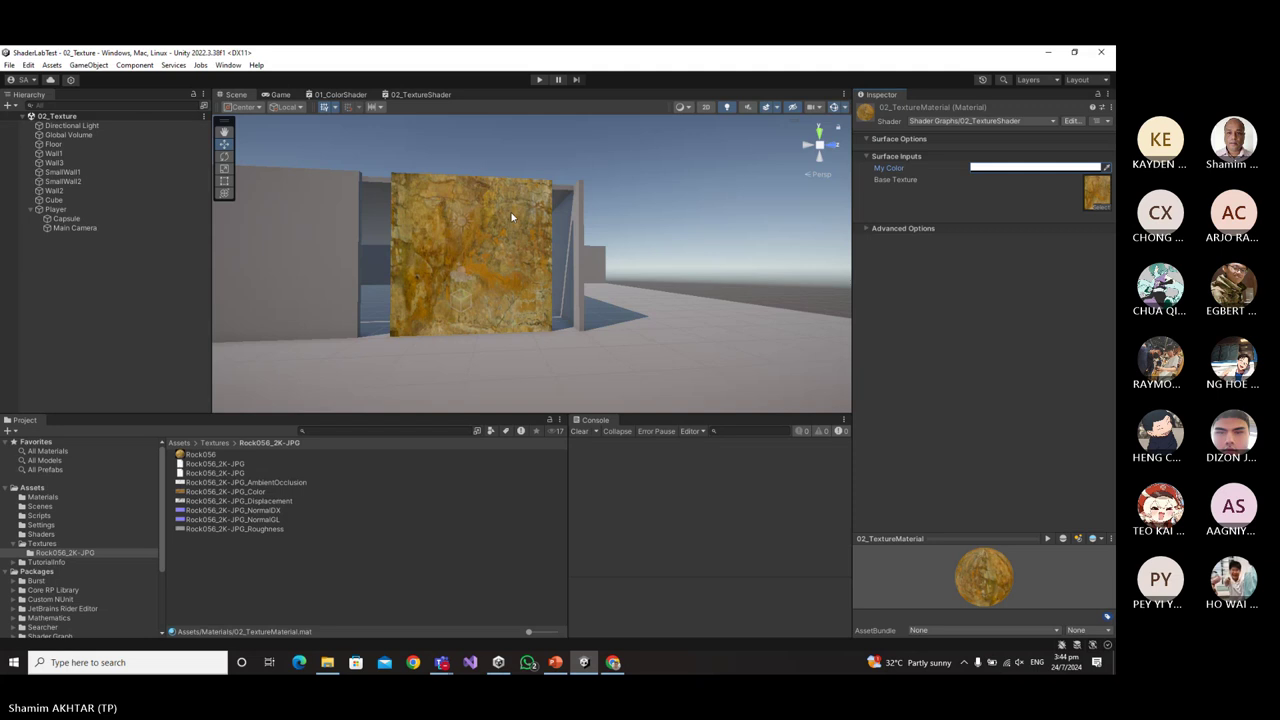
Pan the Scene view toward the other walls and open the Assets Shaders folder.
{"action": "middle_click_drag", "start_coordinate": [566, 278], "coordinate": [643, 287]}
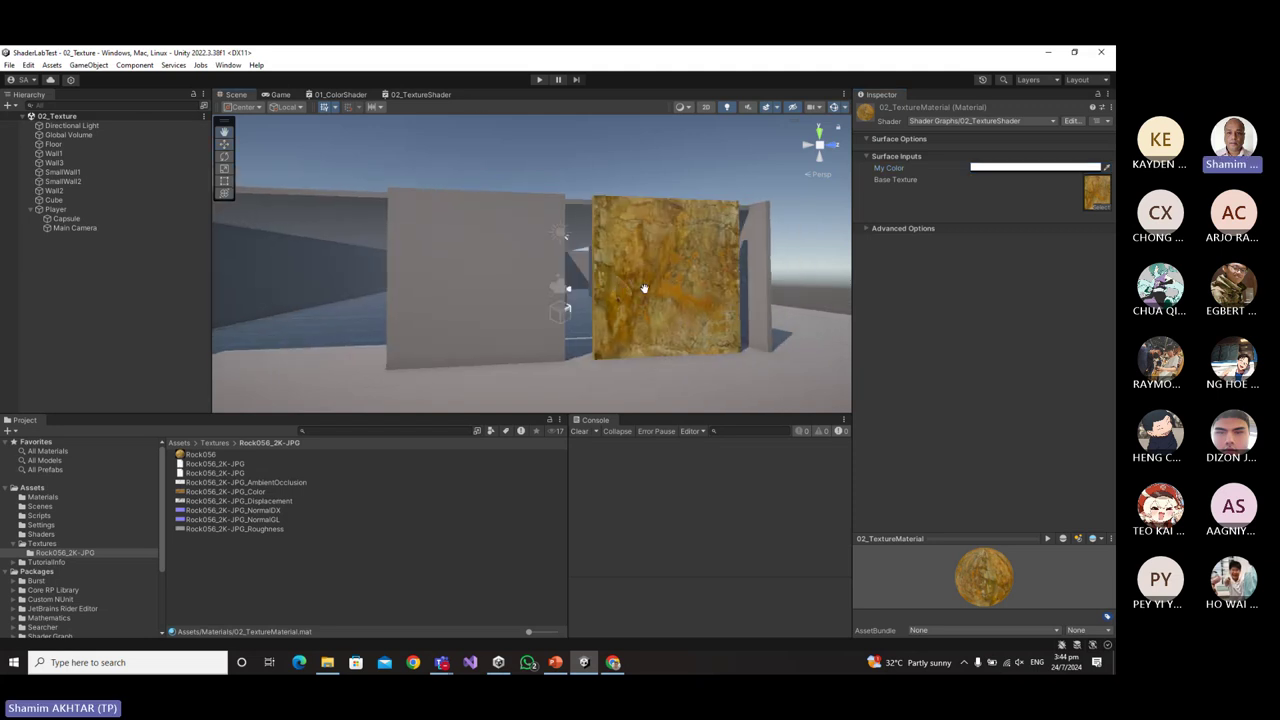
{"action": "left_click", "coordinate": [62, 535]}
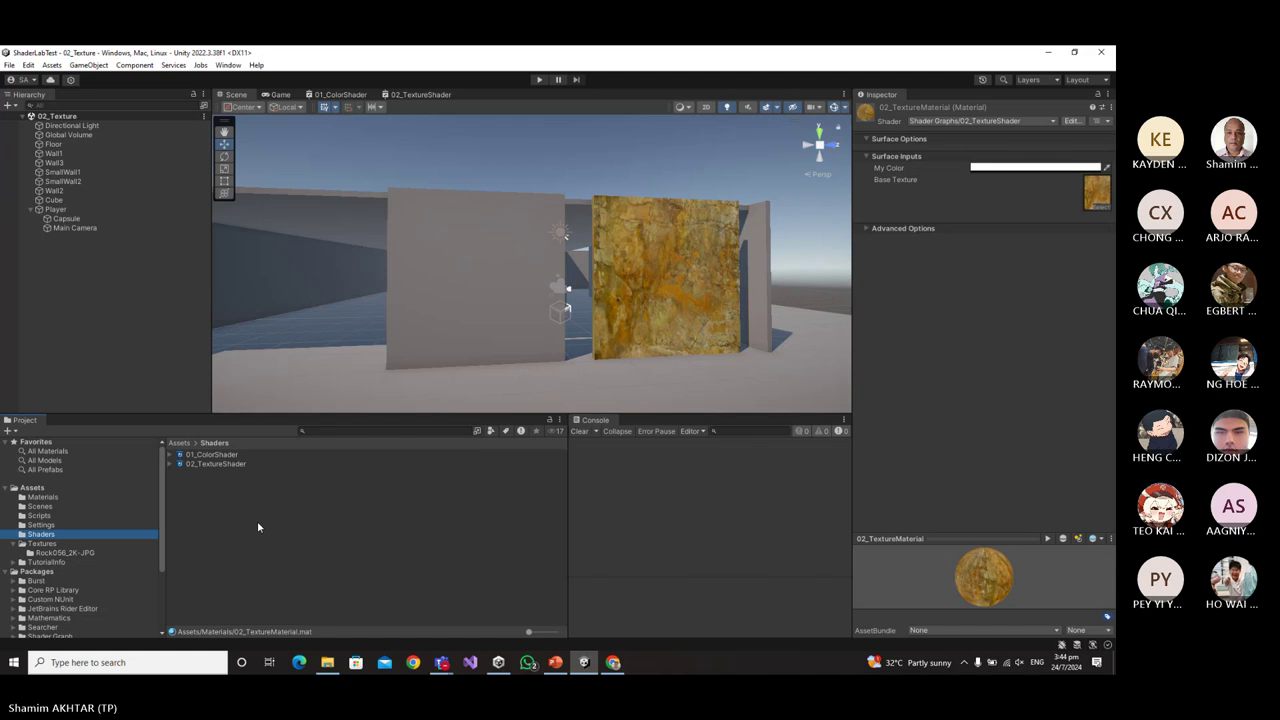
Create a Shader Graph > URP > Lit Shader Graph asset named 03_LightingShader.
{"action": "right_click", "coordinate": [216, 497]}
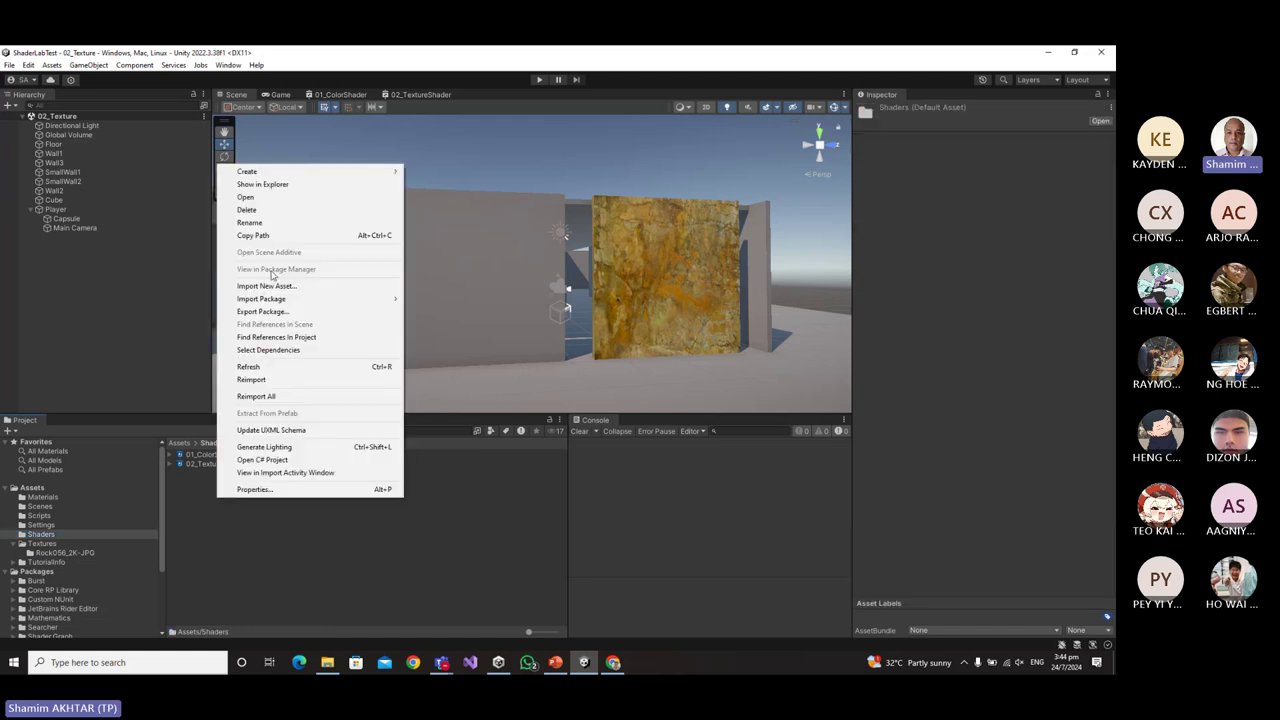
{"action": "mouse_move", "coordinate": [300, 171]}
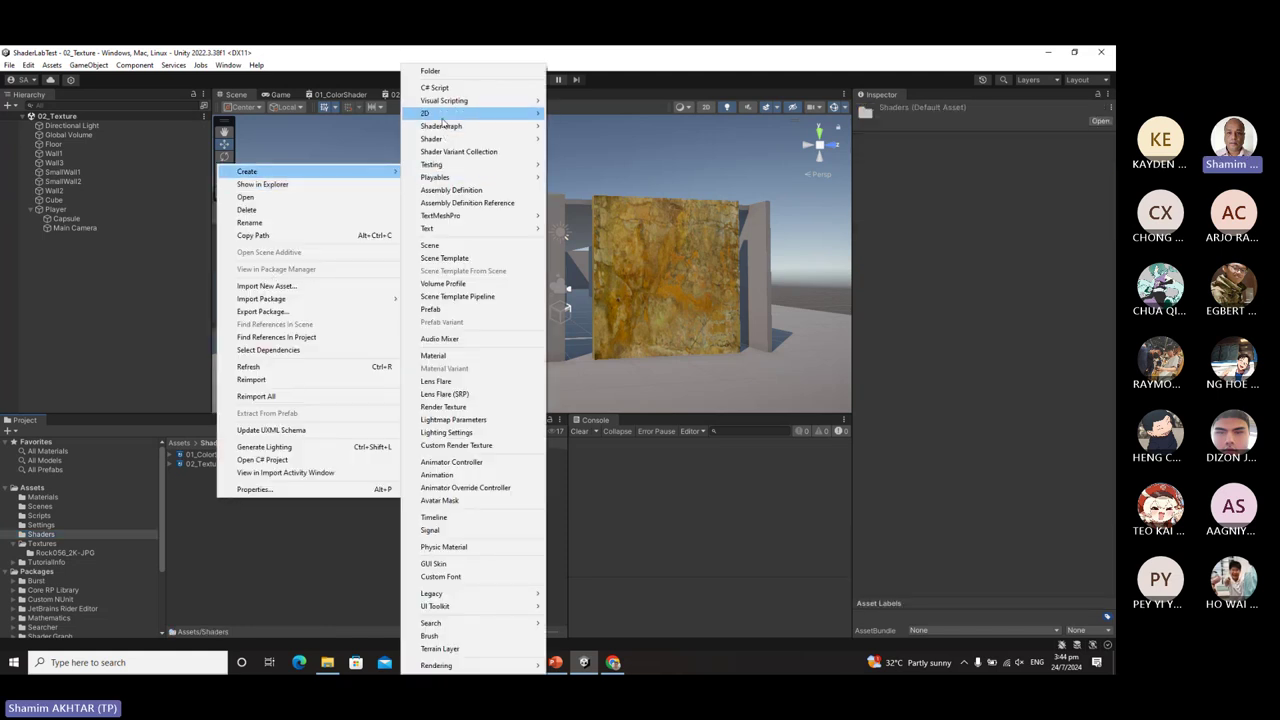
{"action": "mouse_move", "coordinate": [450, 127]}
{"action": "mouse_move", "coordinate": [575, 131]}
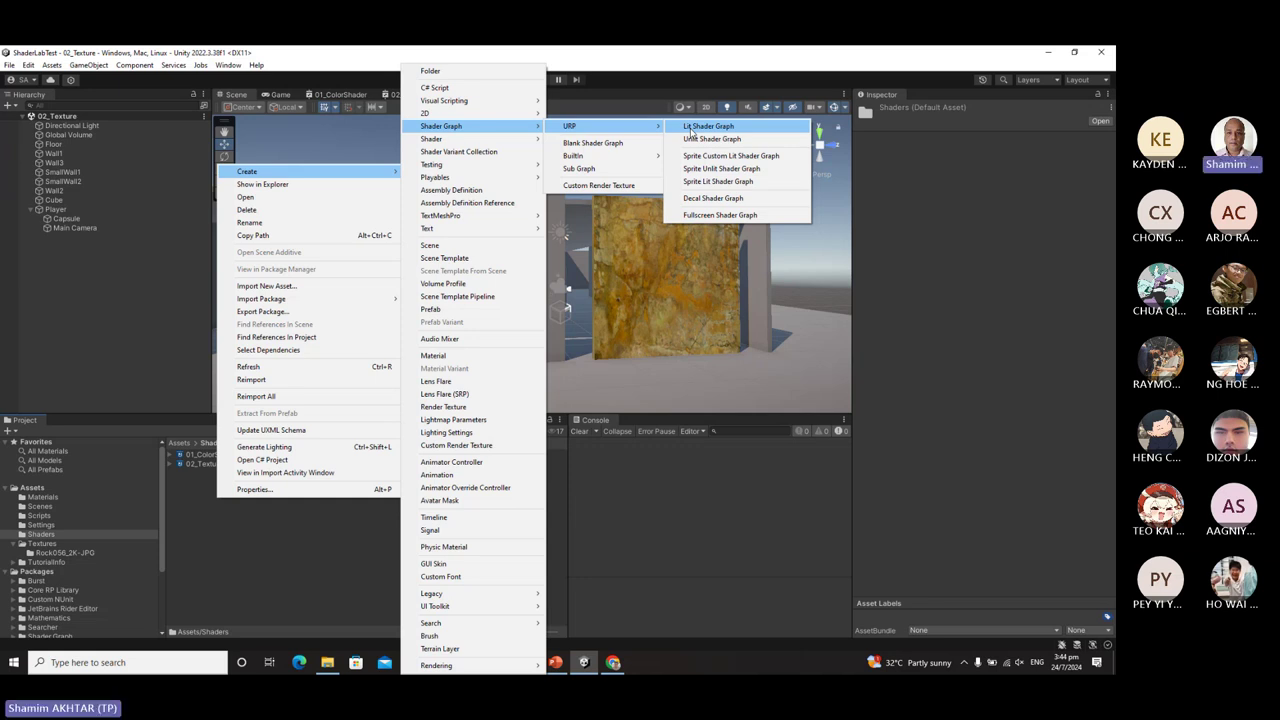
{"action": "left_click", "coordinate": [690, 130]}
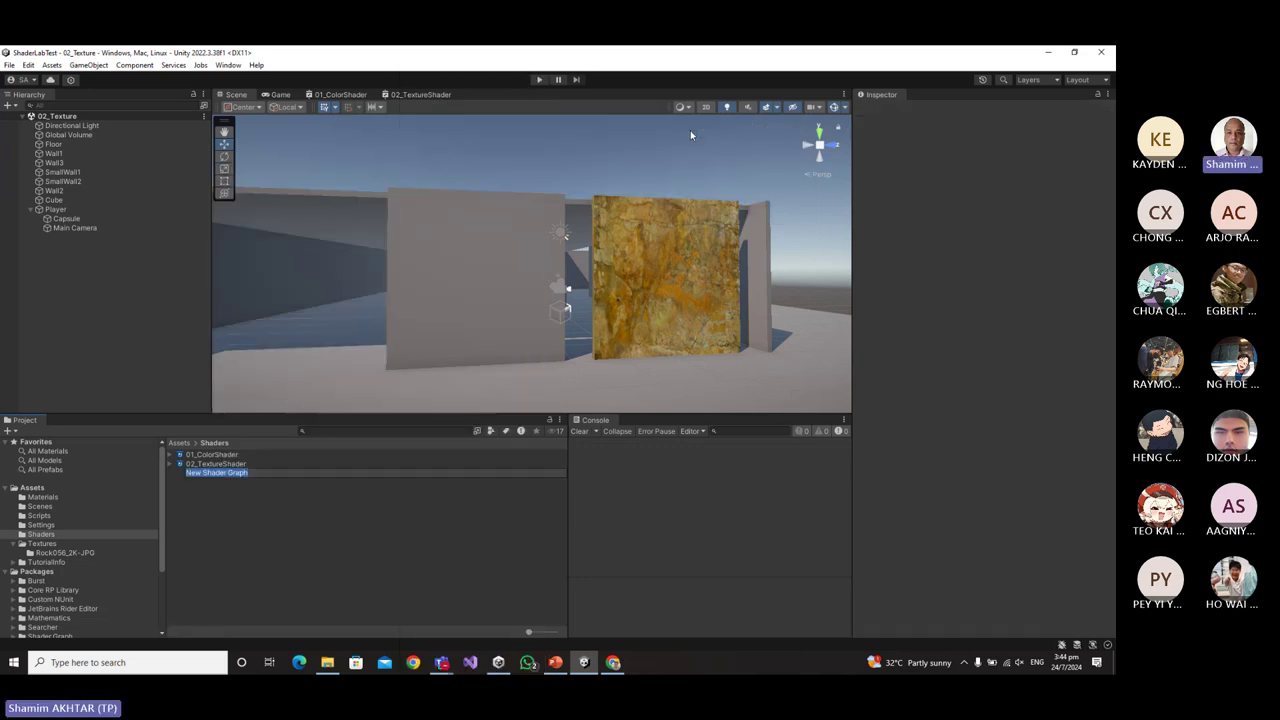
{"action": "type", "text": "03_"}
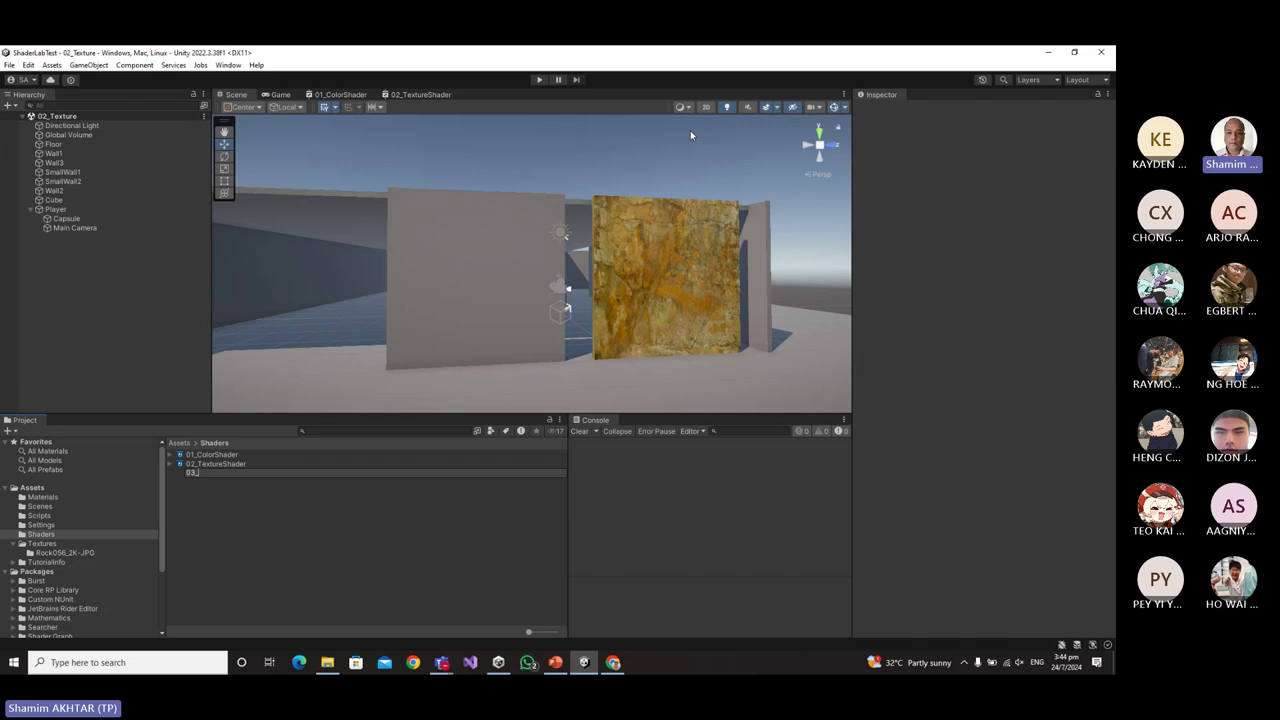
{"action": "type", "text": "LightingShader"}
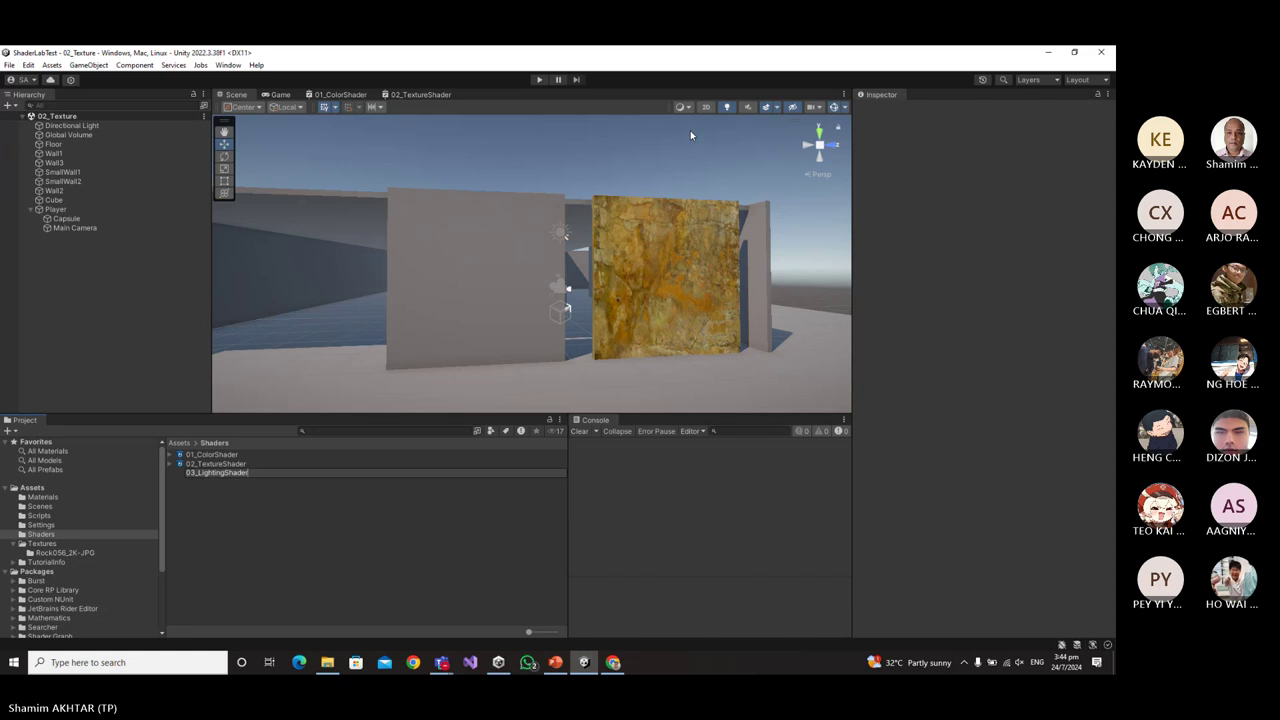
{"action": "key", "text": "Return"}
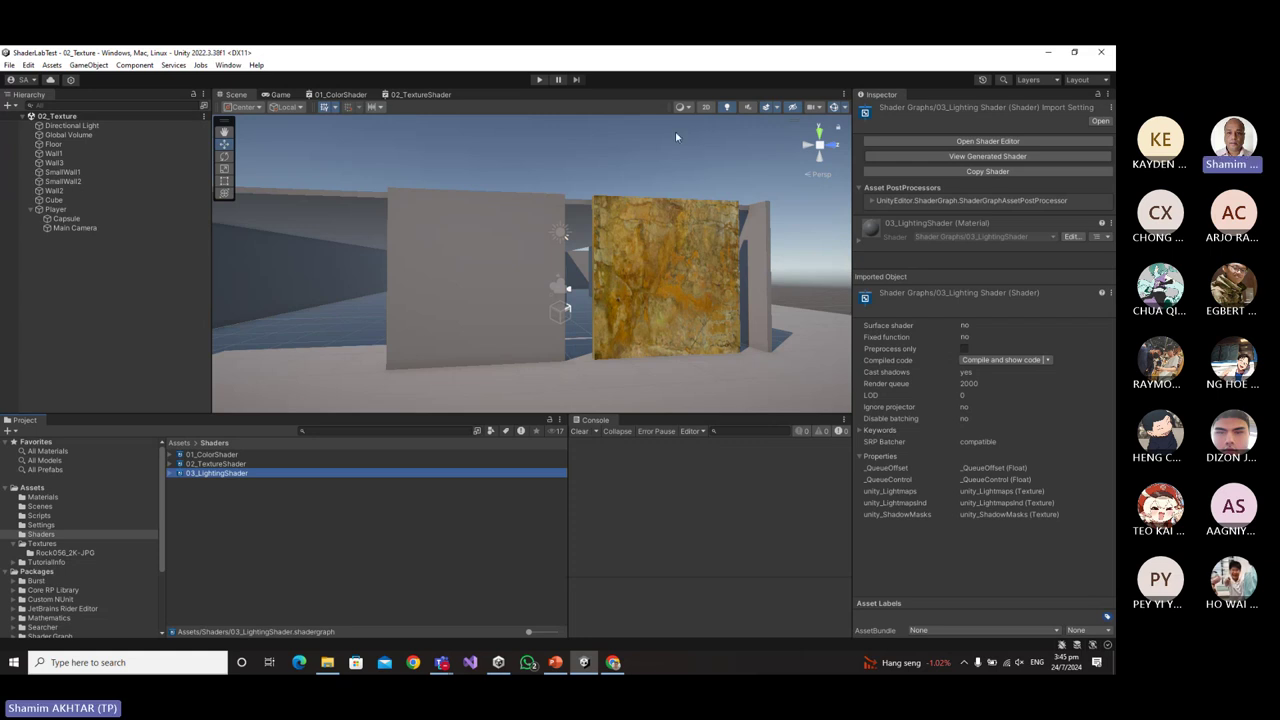
Open 03_LightingShader in the Shader Graph window to see its Vertex and Fragment stacks.
{"action": "double_click", "coordinate": [237, 479]}
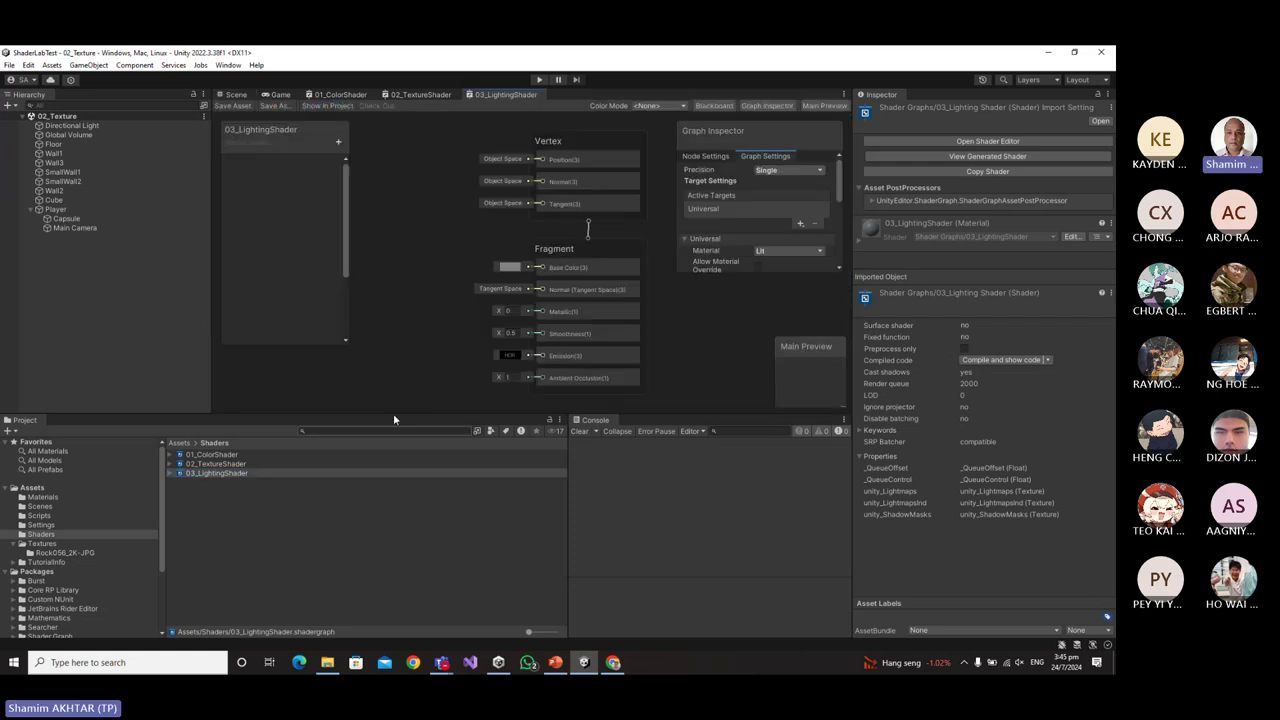
Maximize the 03_LightingShader graph window and zoom in on the Vertex and Fragment nodes.
{"action": "right_click", "coordinate": [498, 100]}
{"action": "left_click", "coordinate": [530, 106]}
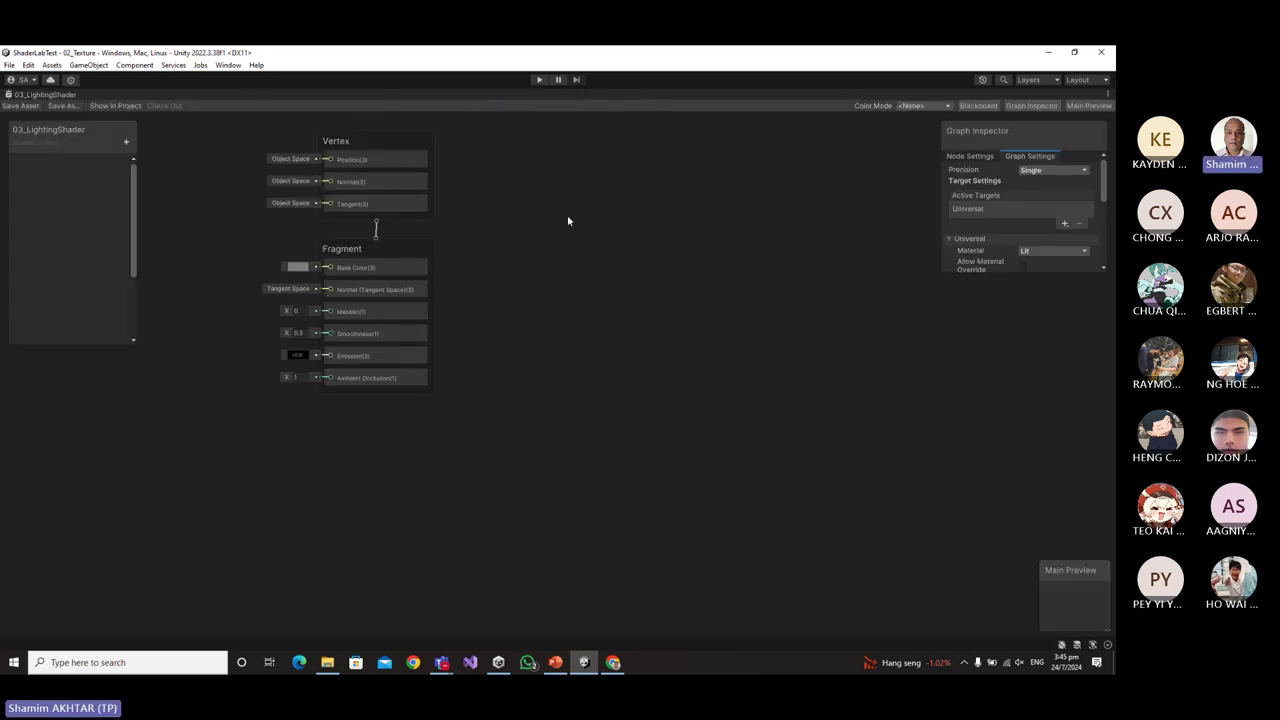
{"action": "scroll", "coordinate": [440, 463], "scroll_direction": "up", "scroll_amount": 3}
{"action": "middle_click_drag", "start_coordinate": [449, 446], "coordinate": [666, 591]}
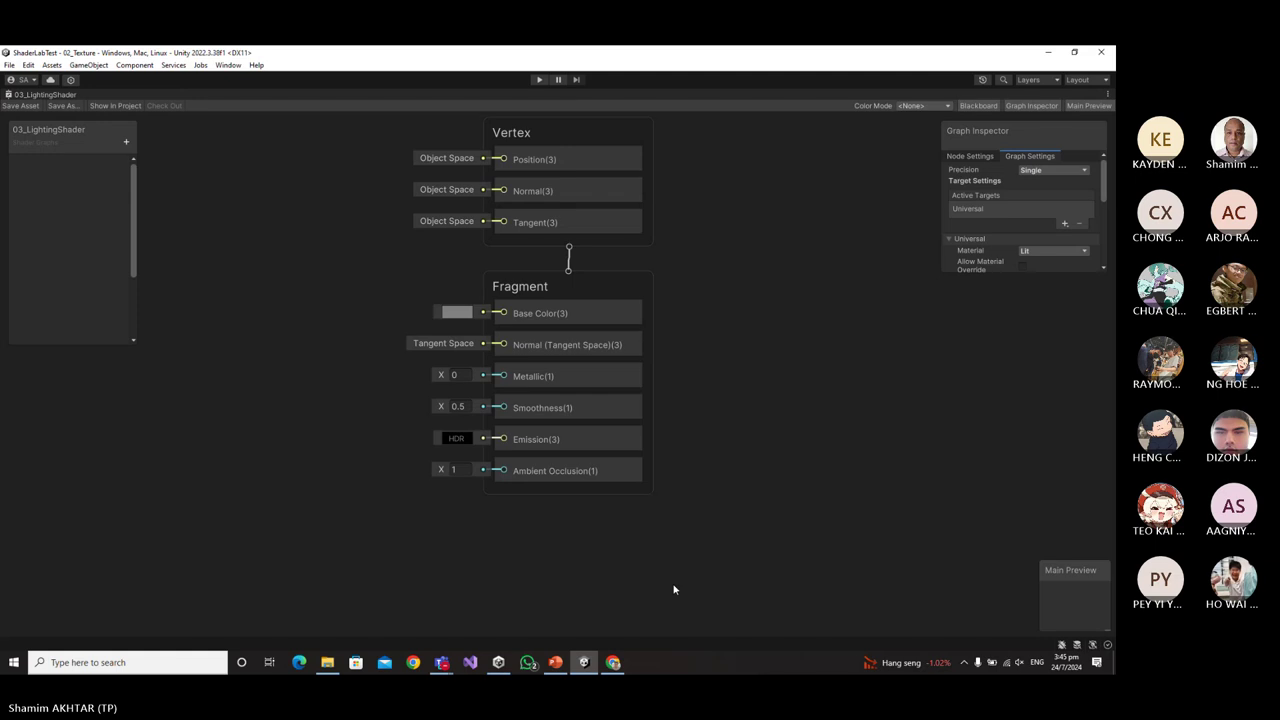
{"action": "scroll", "coordinate": [680, 426], "scroll_direction": "up", "scroll_amount": 3}
{"action": "middle_click_drag", "start_coordinate": [694, 397], "coordinate": [829, 391]}
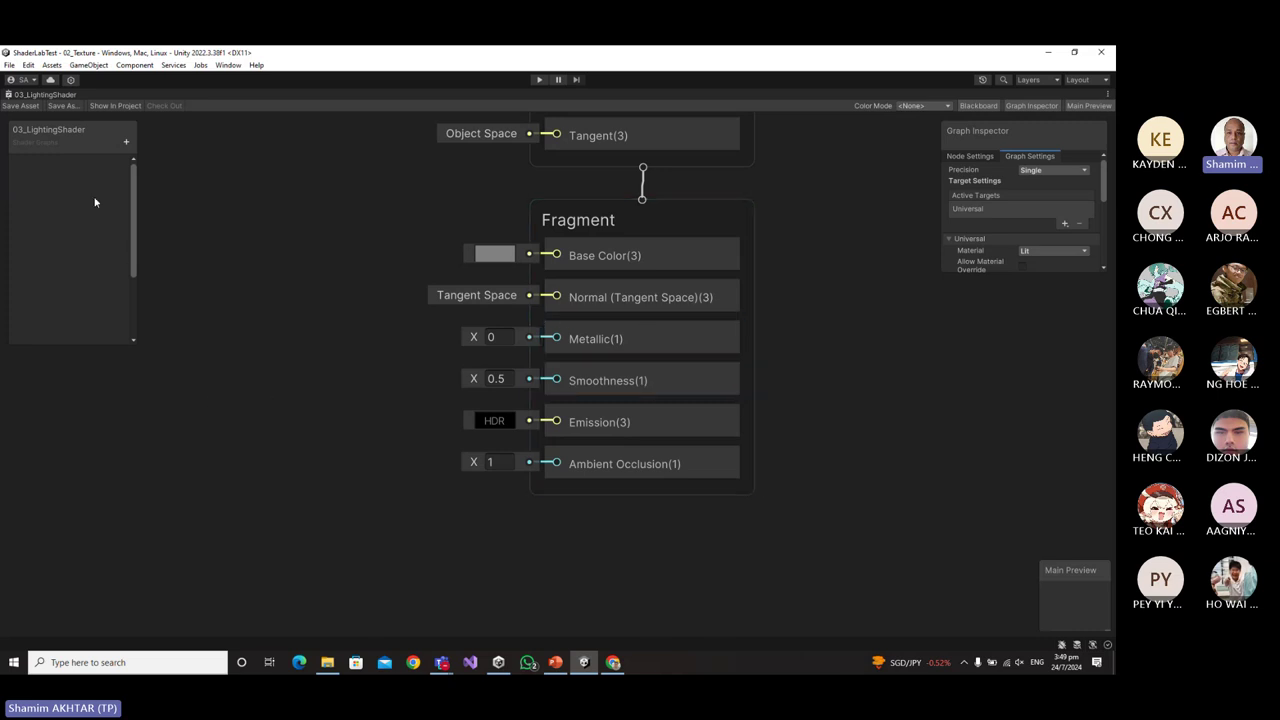
Add a Texture 2D Blackboard property named 'Base Texture' and select it to view its settings.
{"action": "left_click", "coordinate": [126, 143]}
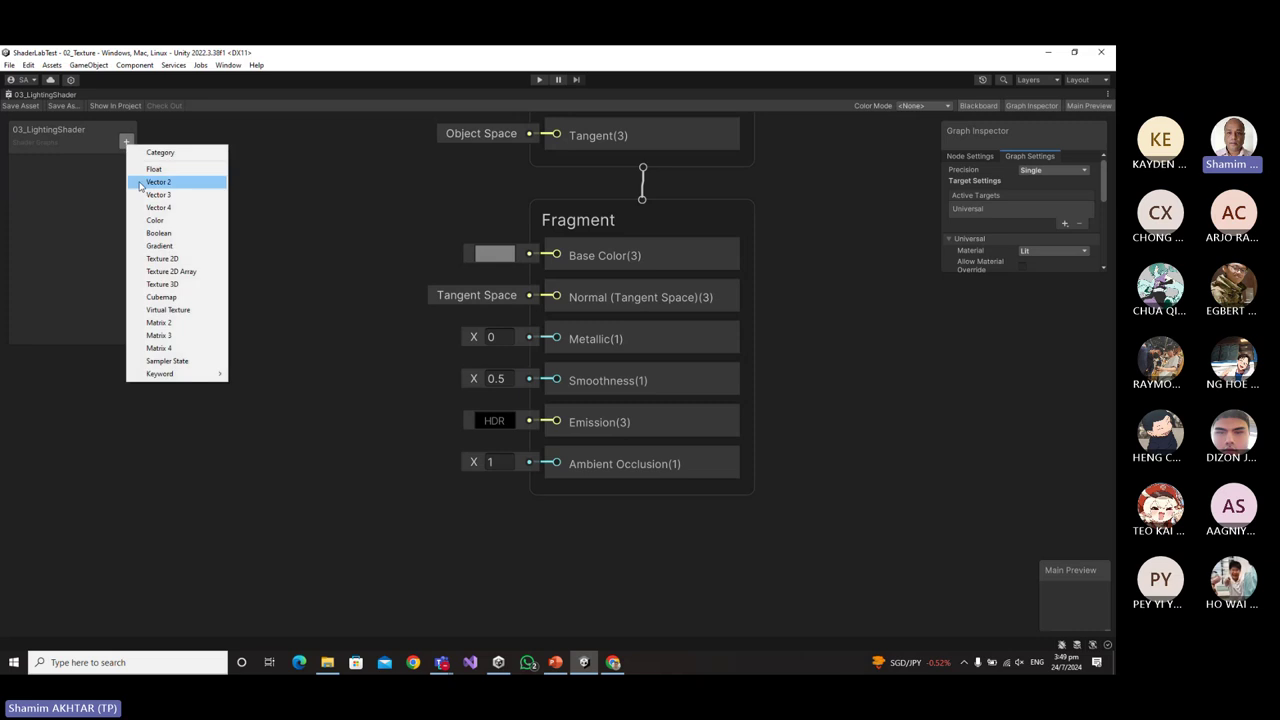
{"action": "left_click", "coordinate": [163, 258]}
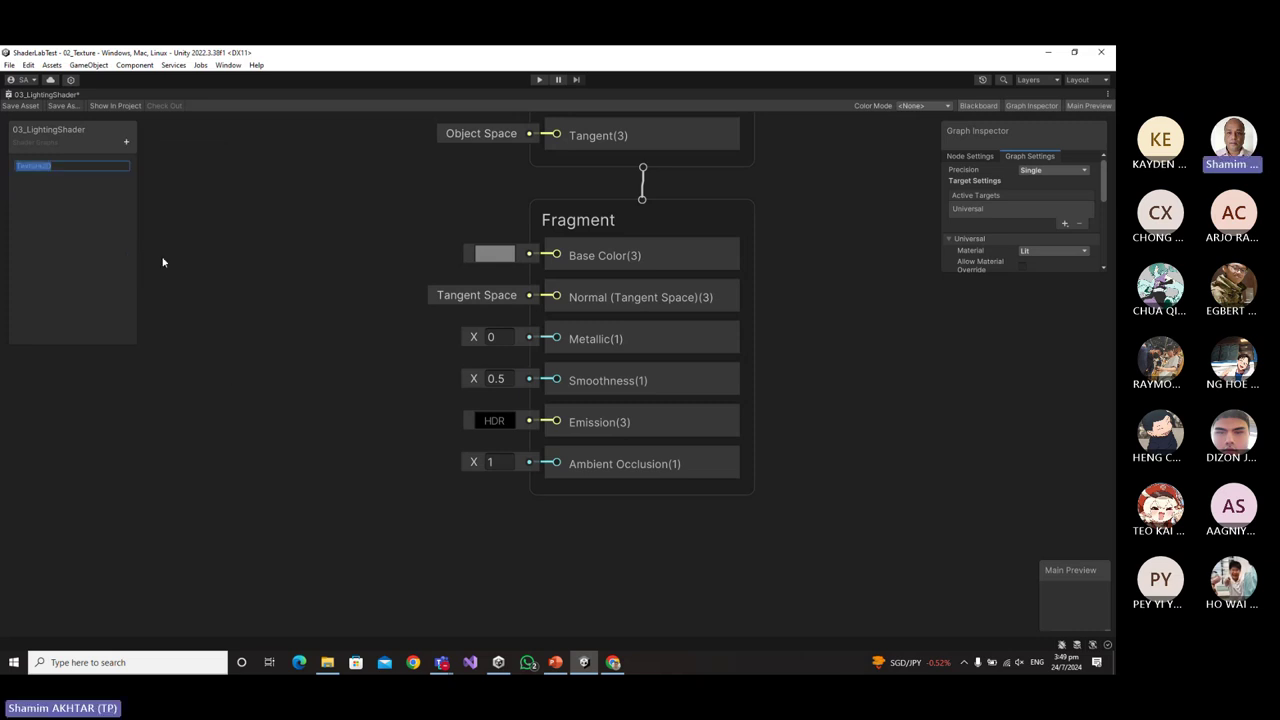
{"action": "type", "text": "Base Tex"}
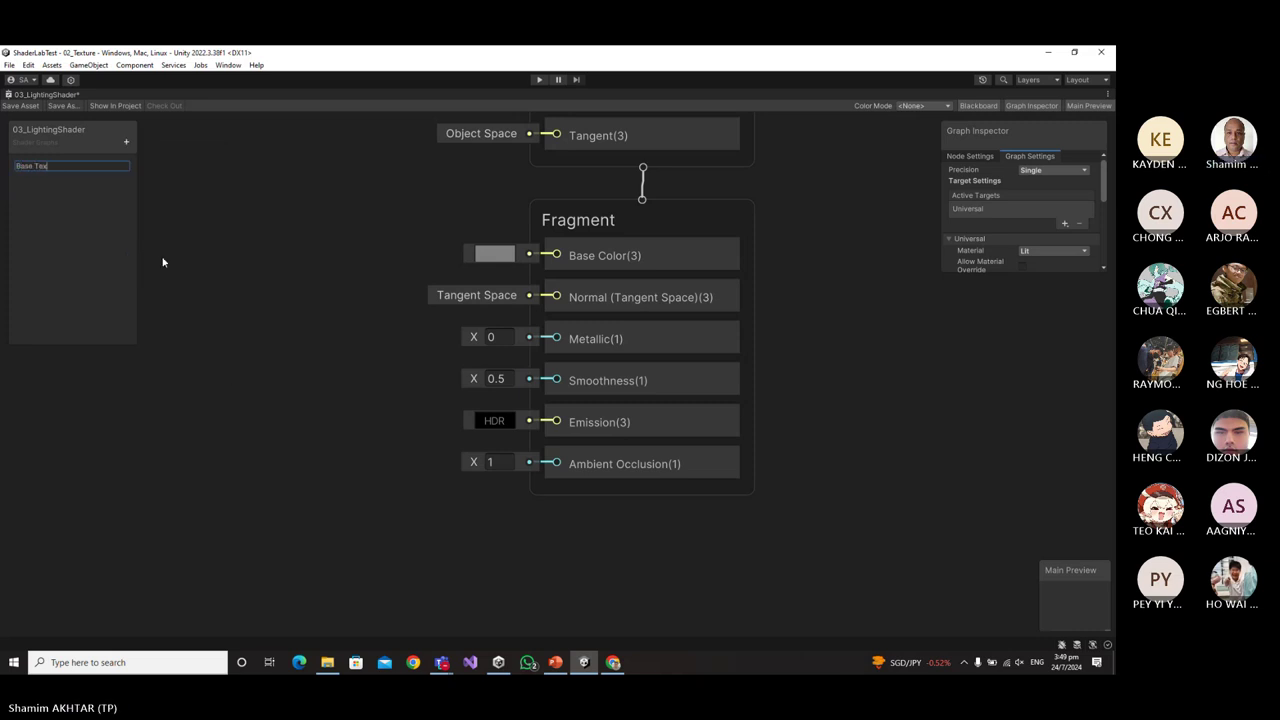
{"action": "type", "text": "ture"}
{"action": "key", "text": "Return"}
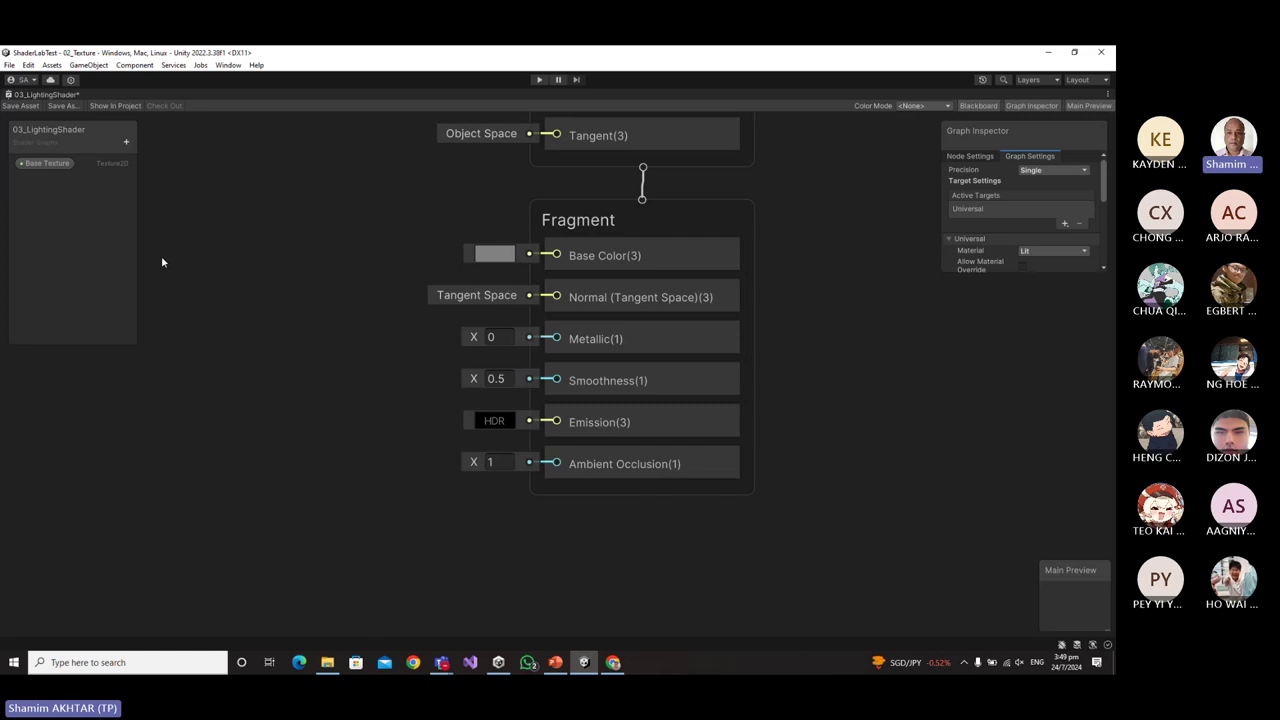
{"action": "left_click", "coordinate": [64, 165]}
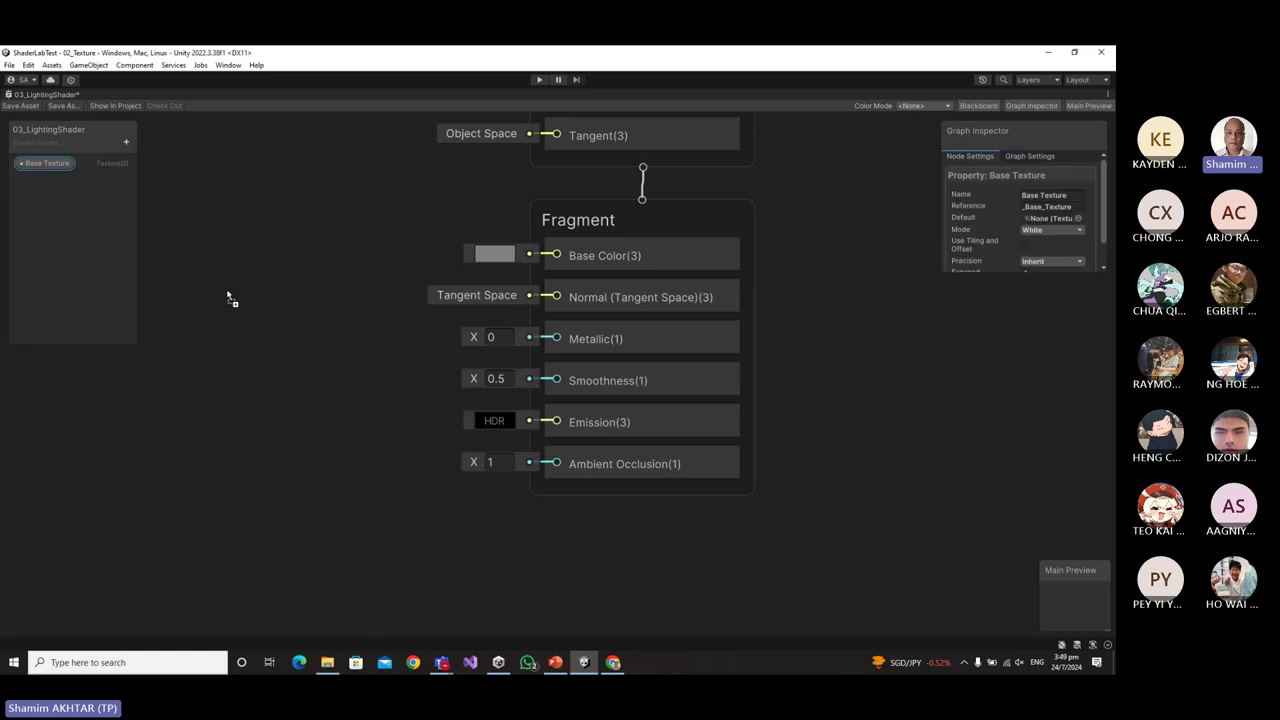
Place the Base Texture node on the canvas, stack Vertex above Fragment on the right, and shift Base Texture left.
{"action": "left_click_drag", "start_coordinate": [228, 298], "coordinate": [230, 300]}
{"action": "left_click_drag", "start_coordinate": [677, 217], "coordinate": [842, 228]}
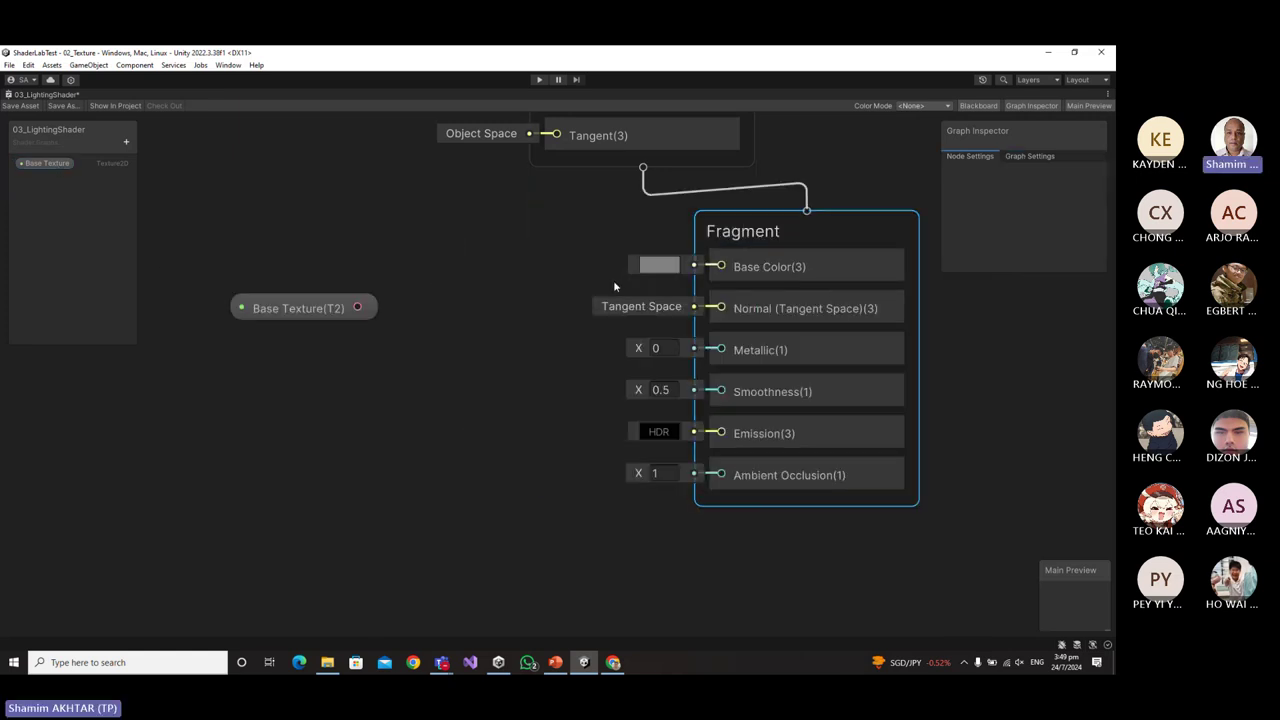
{"action": "scroll", "coordinate": [577, 290], "scroll_direction": "down", "scroll_amount": 3}
{"action": "scroll", "coordinate": [577, 290], "scroll_direction": "down", "scroll_amount": 2}
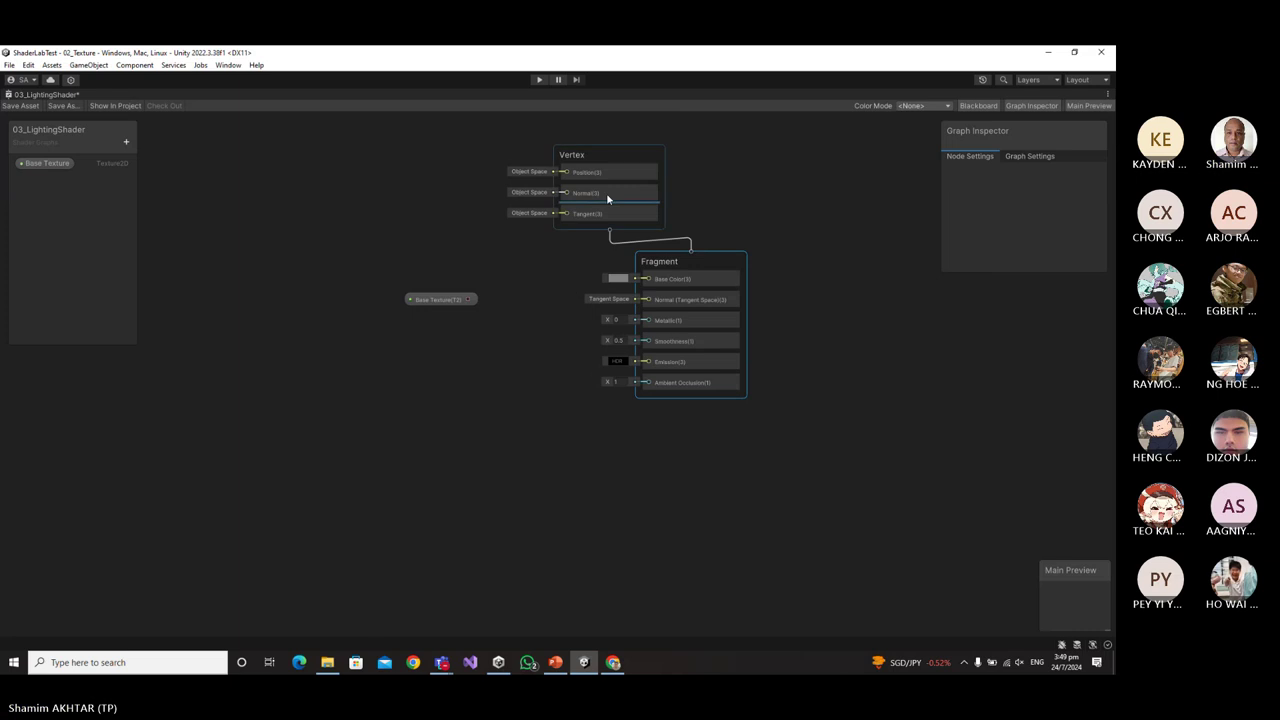
{"action": "left_click_drag", "start_coordinate": [637, 151], "coordinate": [770, 146]}
{"action": "left_click_drag", "start_coordinate": [707, 317], "coordinate": [770, 301]}
{"action": "left_click_drag", "start_coordinate": [757, 157], "coordinate": [831, 157]}
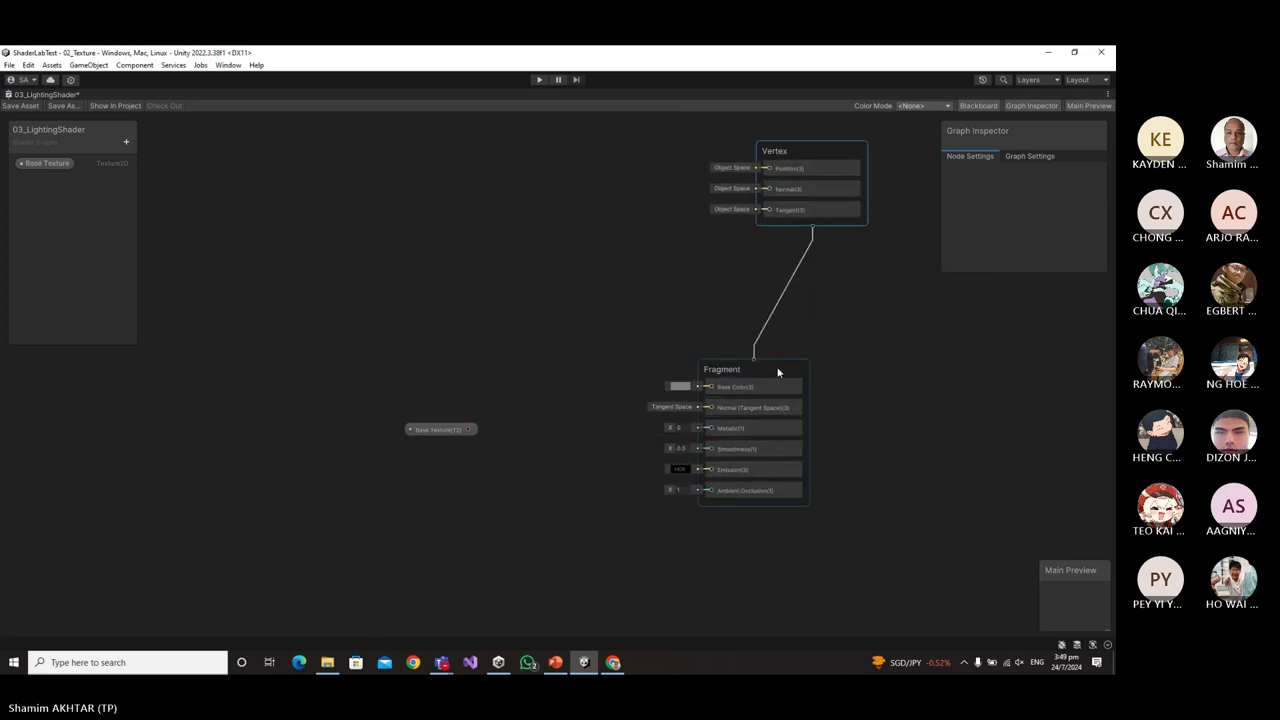
{"action": "left_click_drag", "start_coordinate": [778, 372], "coordinate": [835, 324]}
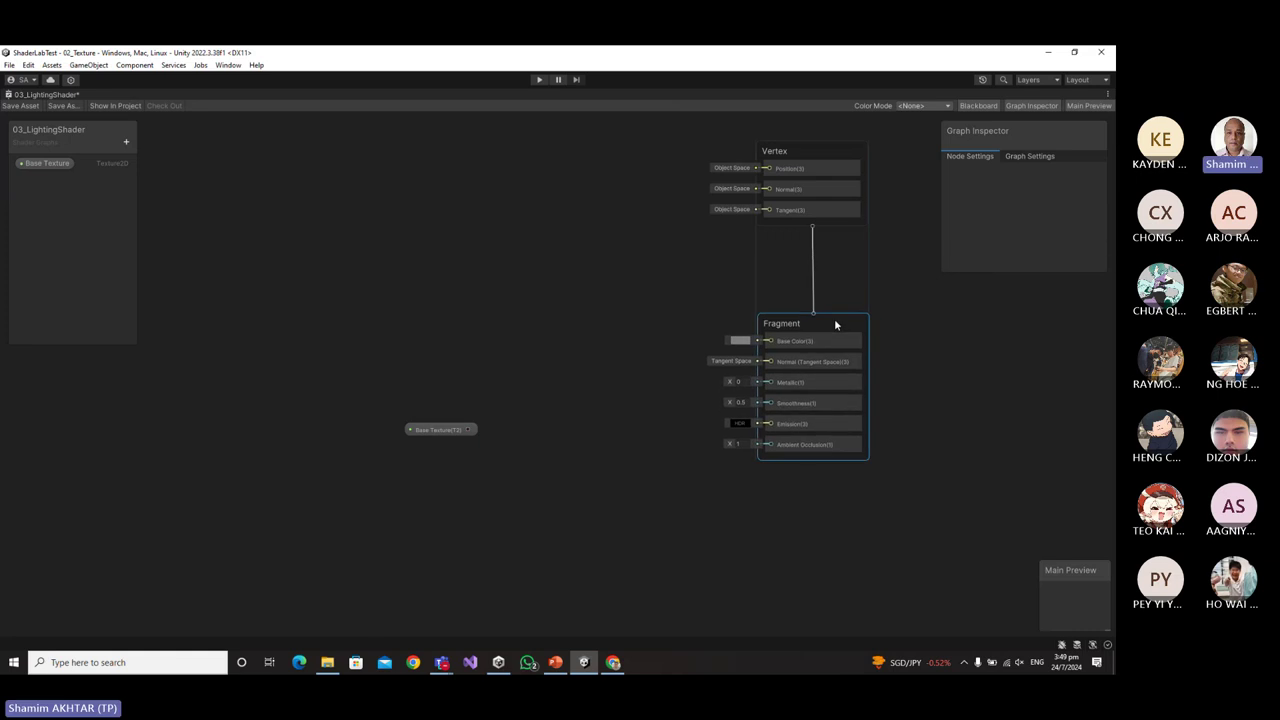
{"action": "left_click_drag", "start_coordinate": [434, 430], "coordinate": [439, 360]}
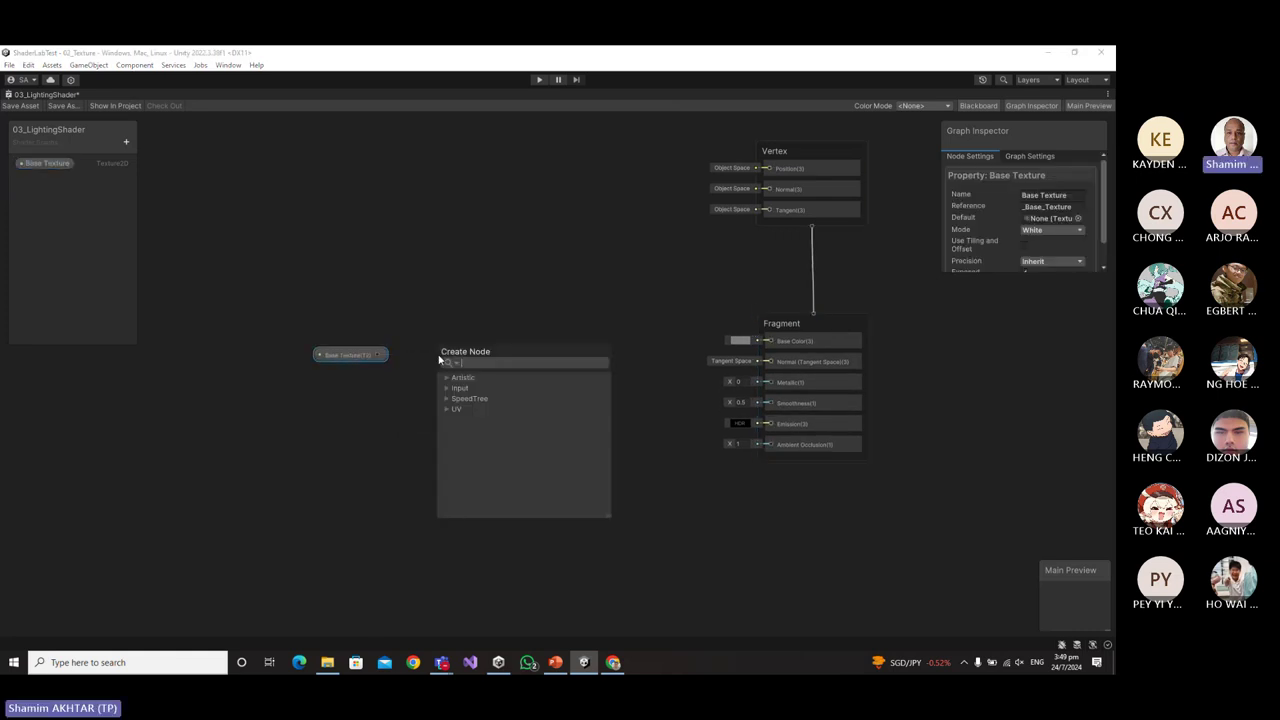
Add a Sample Texture 2D node for Base Texture and wire its RGBA into Base Color.
{"action": "type", "text": "sample"}
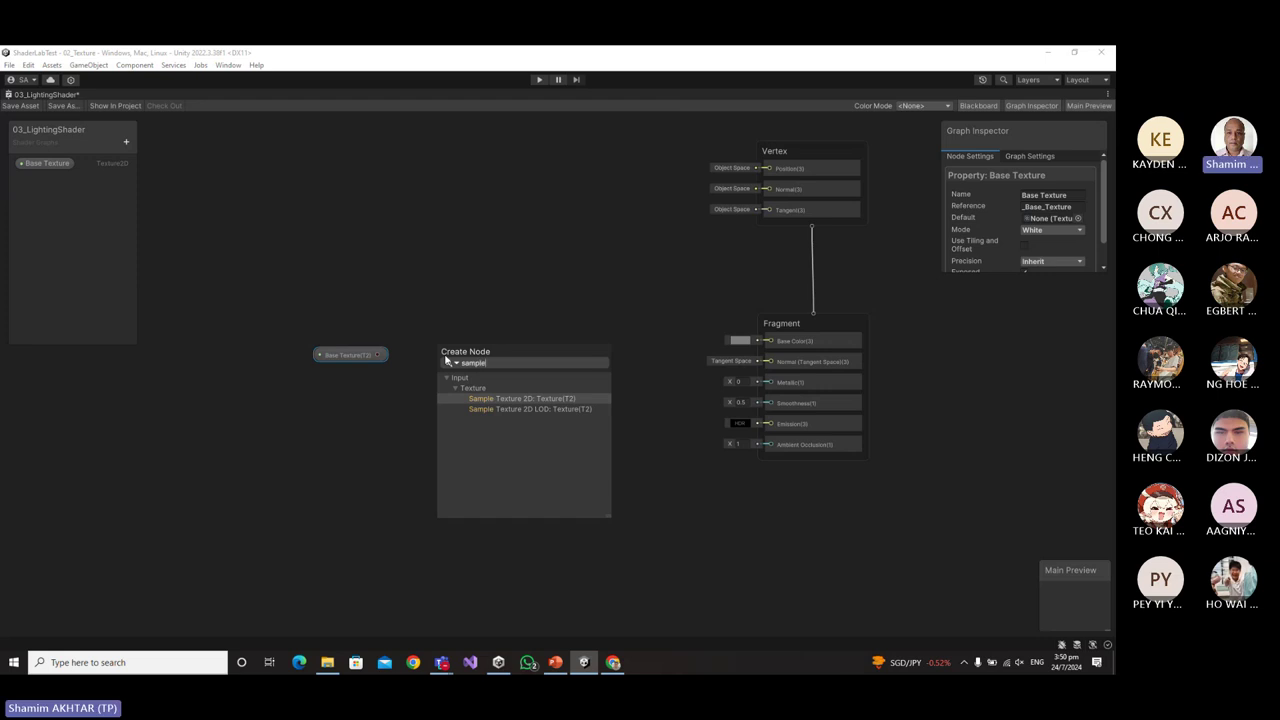
{"action": "left_click", "coordinate": [490, 399]}
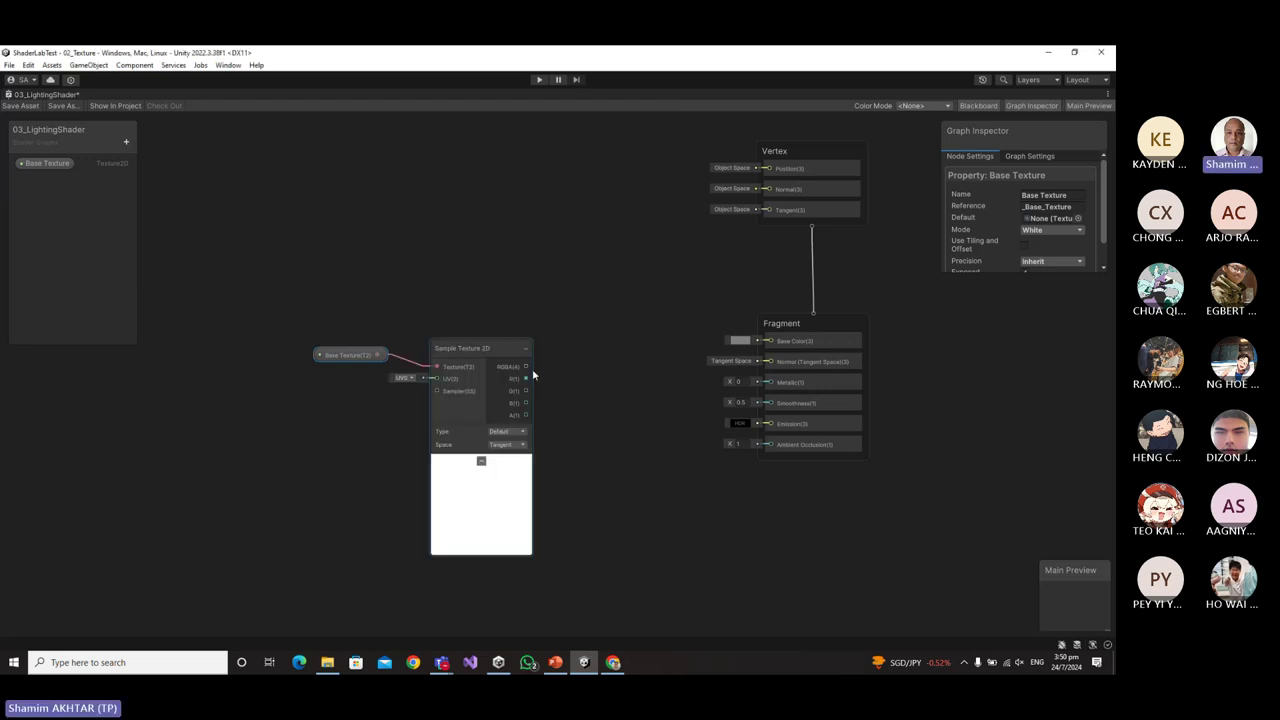
{"action": "left_click_drag", "start_coordinate": [527, 366], "coordinate": [770, 344]}
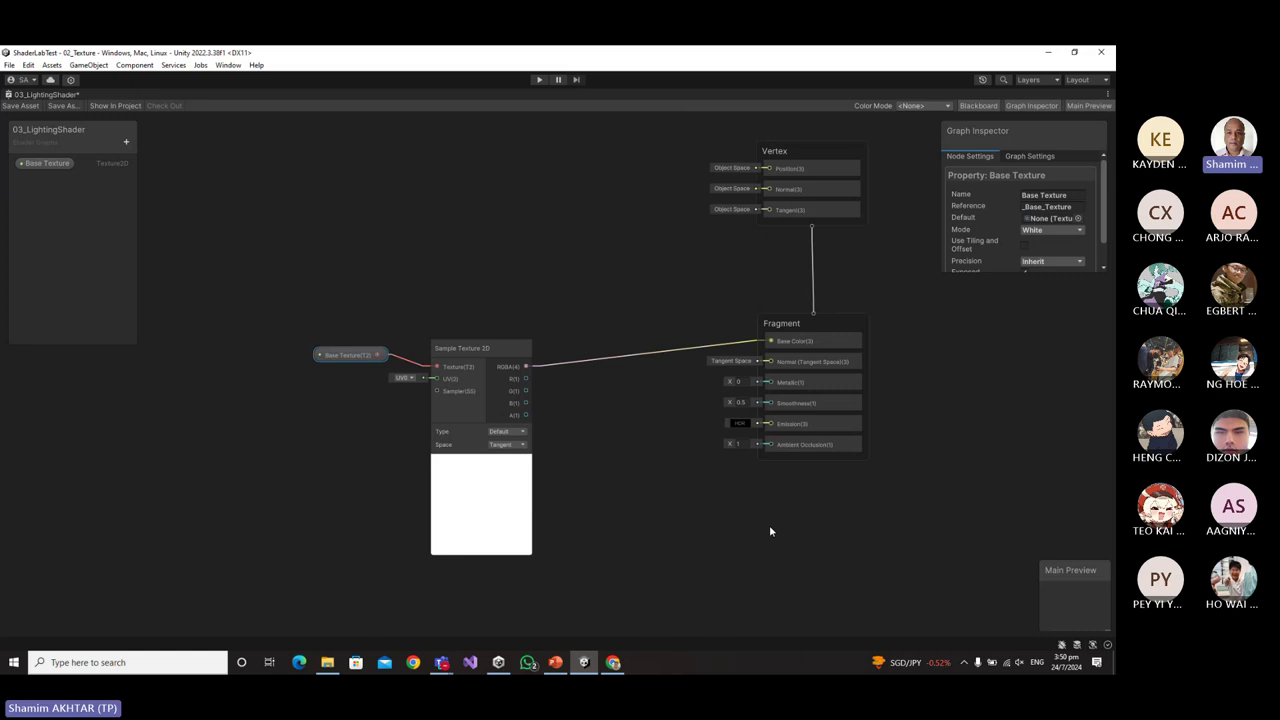
Set Base Texture's default to Rock056_2K-JPG_Color and save the shader graph asset.
{"action": "left_click_drag", "start_coordinate": [1032, 271], "coordinate": [997, 460]}
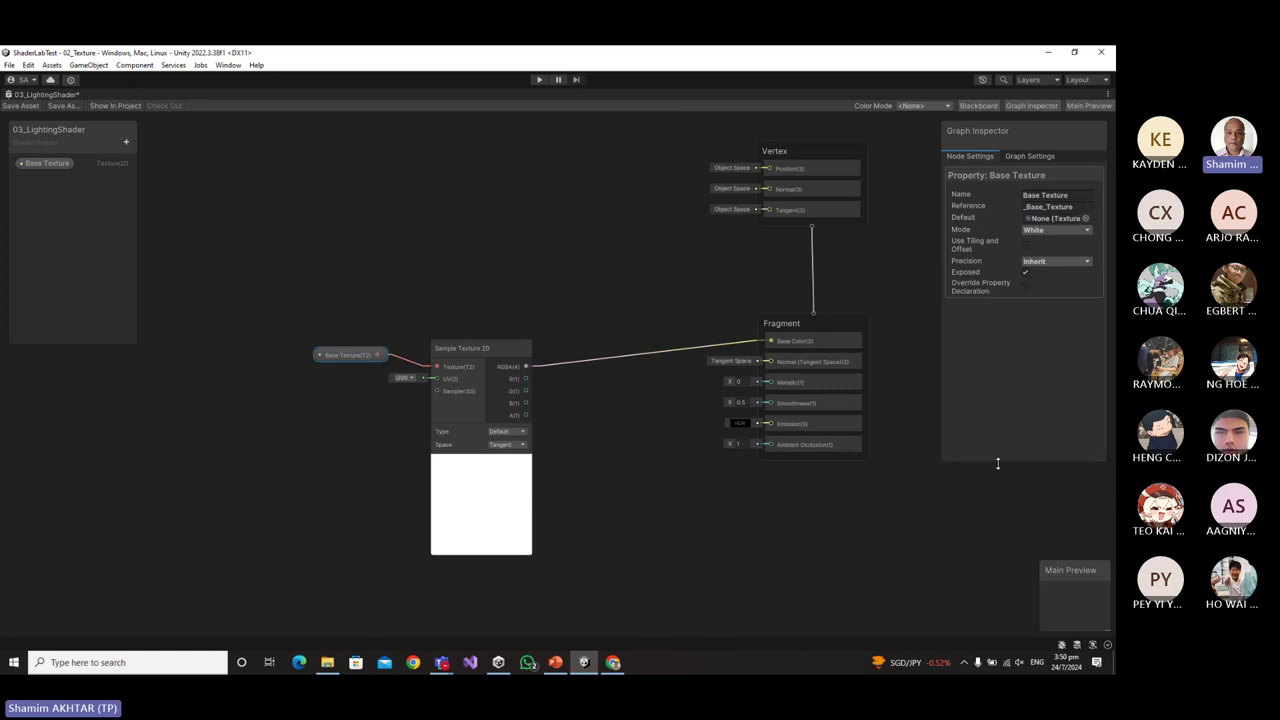
{"action": "left_click", "coordinate": [50, 163]}
{"action": "left_click", "coordinate": [1085, 219]}
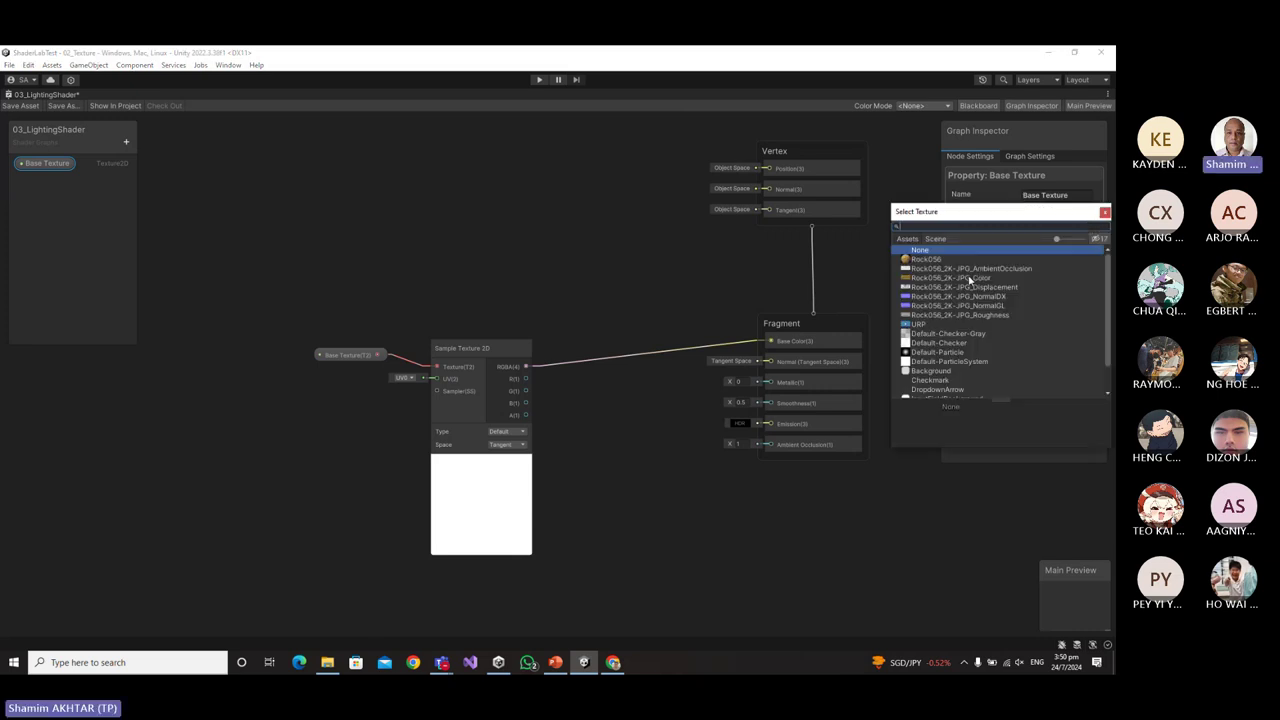
{"action": "left_click", "coordinate": [935, 278]}
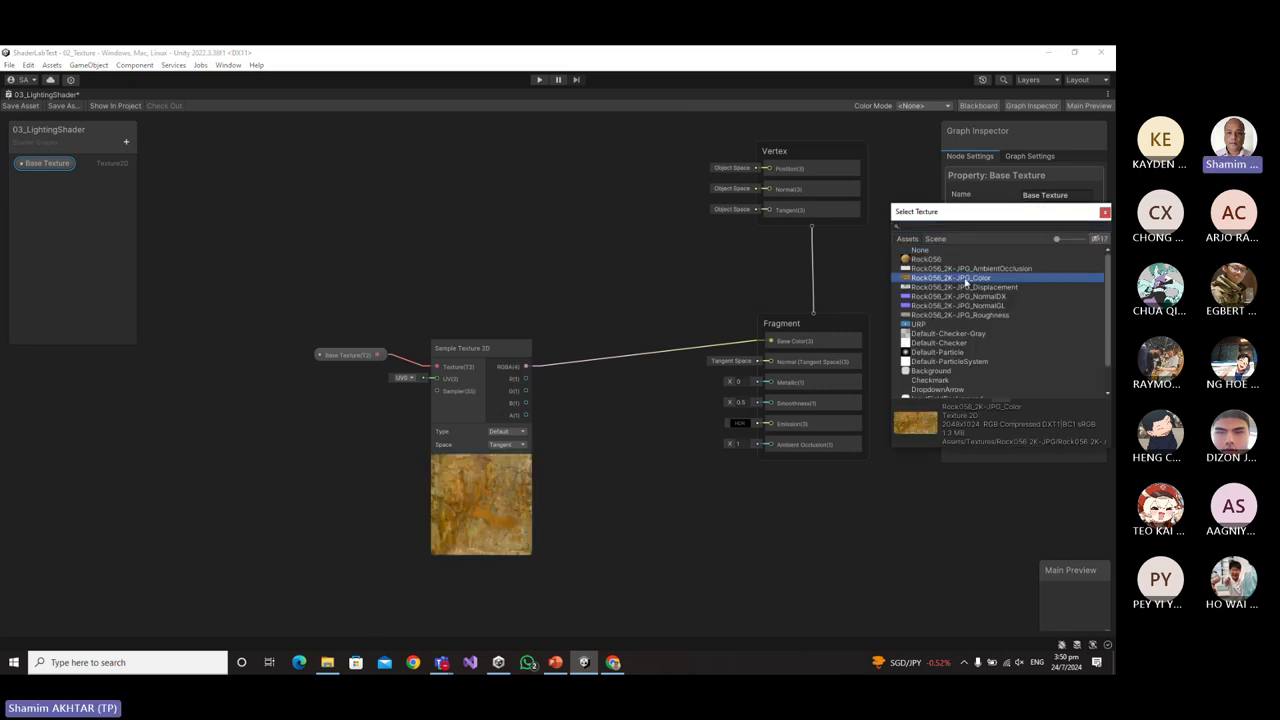
{"action": "double_click", "coordinate": [963, 280]}
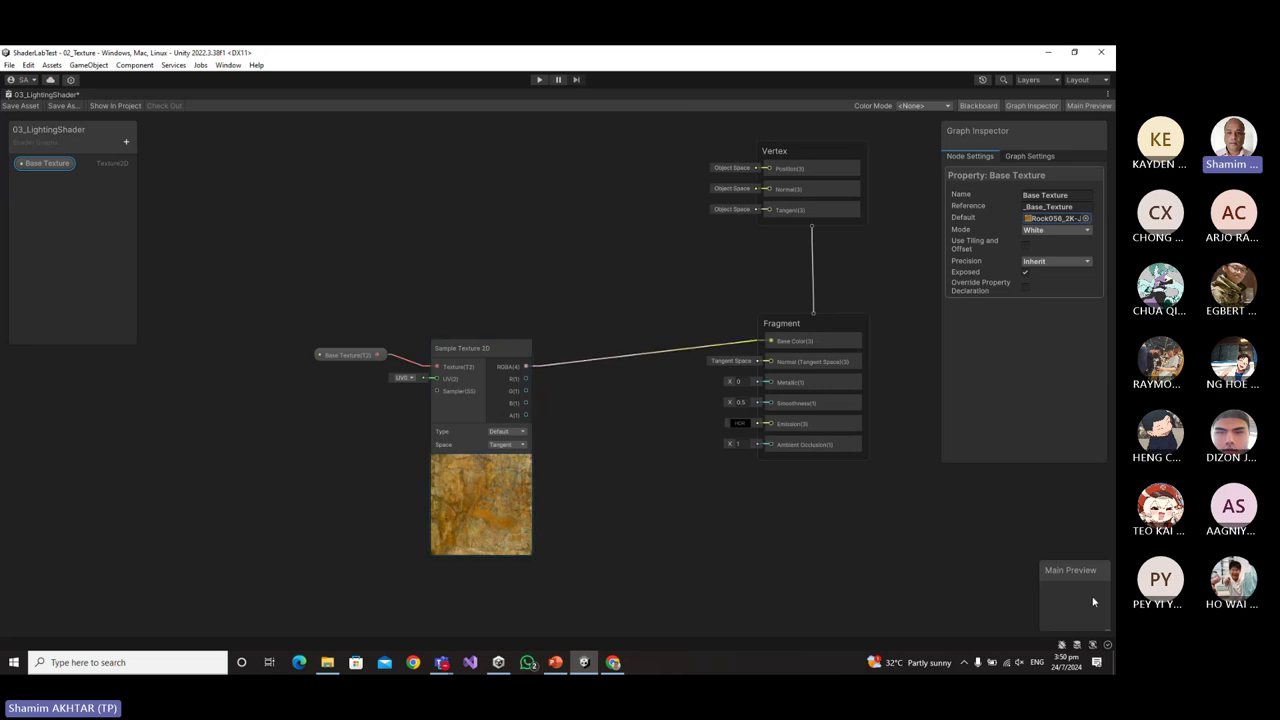
{"action": "left_click", "coordinate": [28, 105]}
Un-maximize the 03_LightingShader window, check the Scene tab, then return and select Base Texture.
{"action": "right_click", "coordinate": [52, 94]}
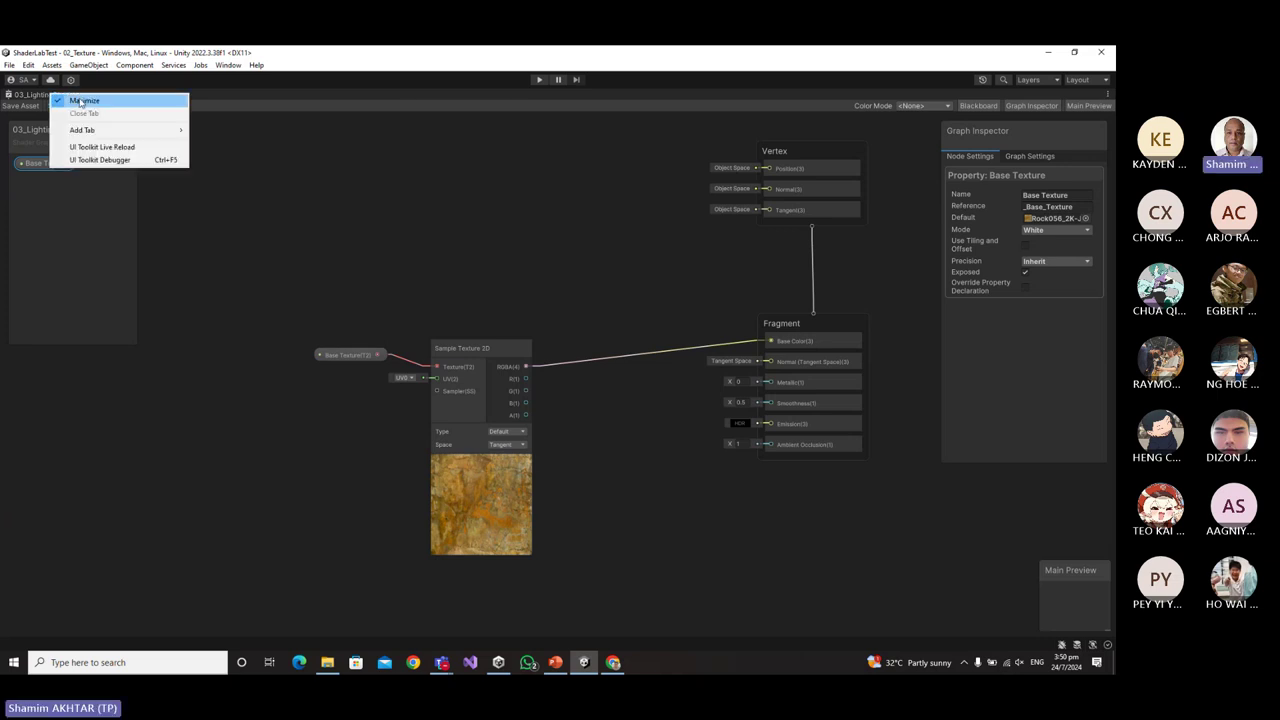
{"action": "left_click", "coordinate": [82, 101]}
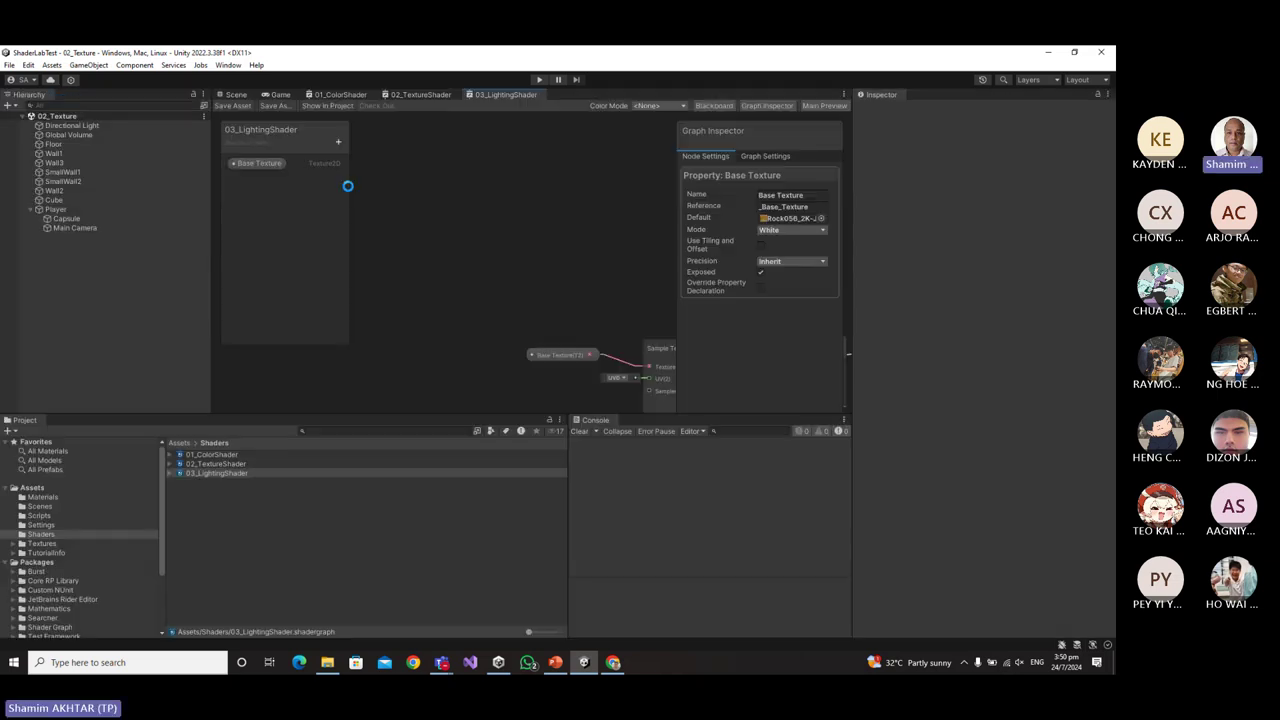
{"action": "left_click", "coordinate": [235, 94]}
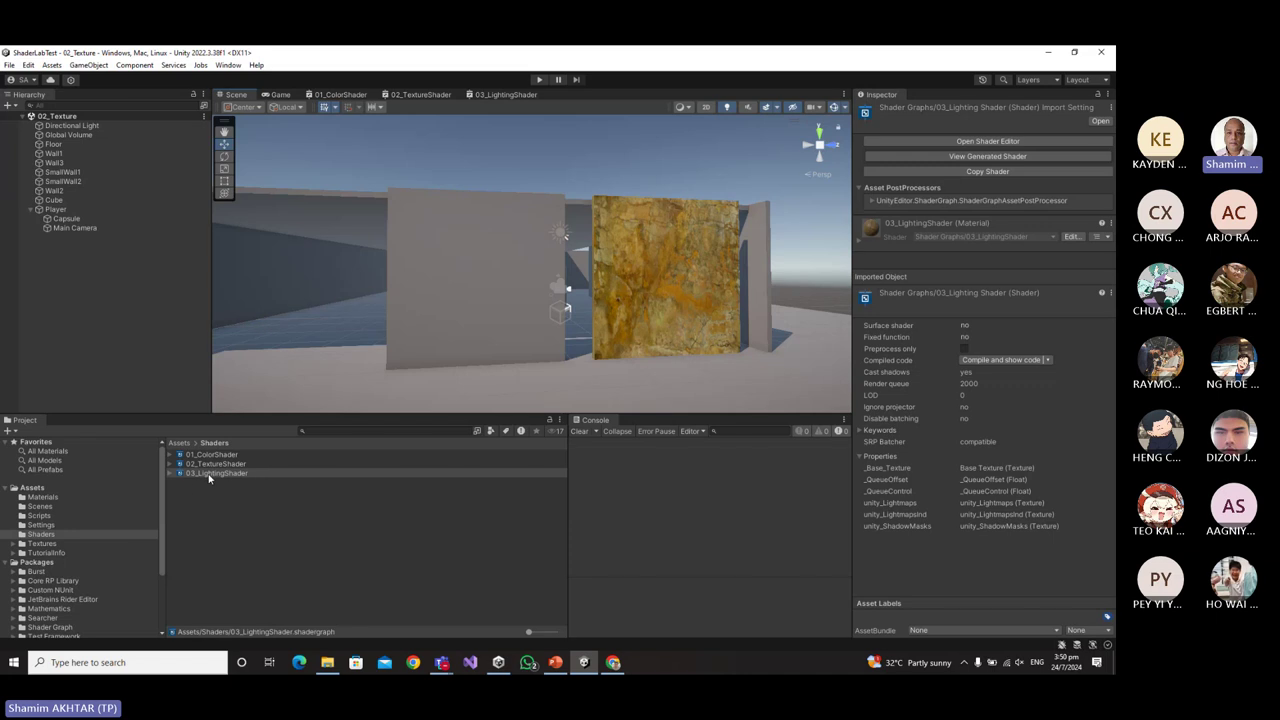
{"action": "left_click", "coordinate": [495, 95]}
{"action": "right_click", "coordinate": [495, 97]}
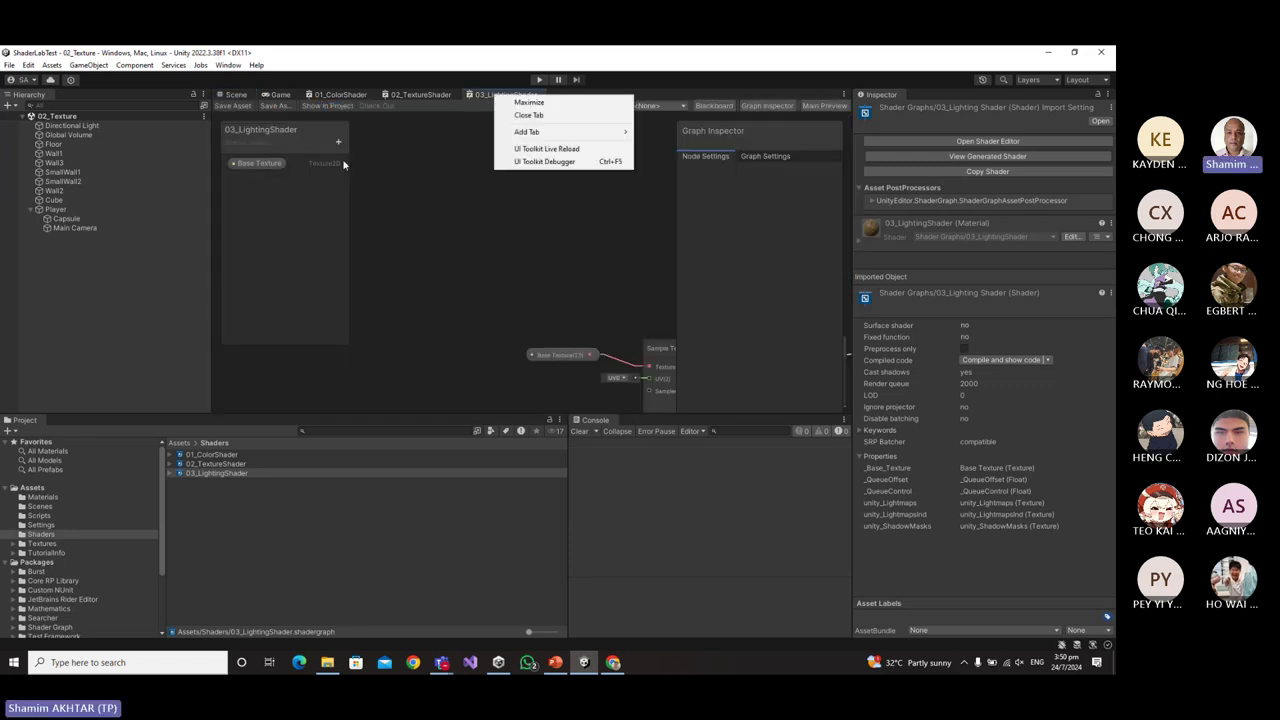
{"action": "left_click", "coordinate": [260, 163]}
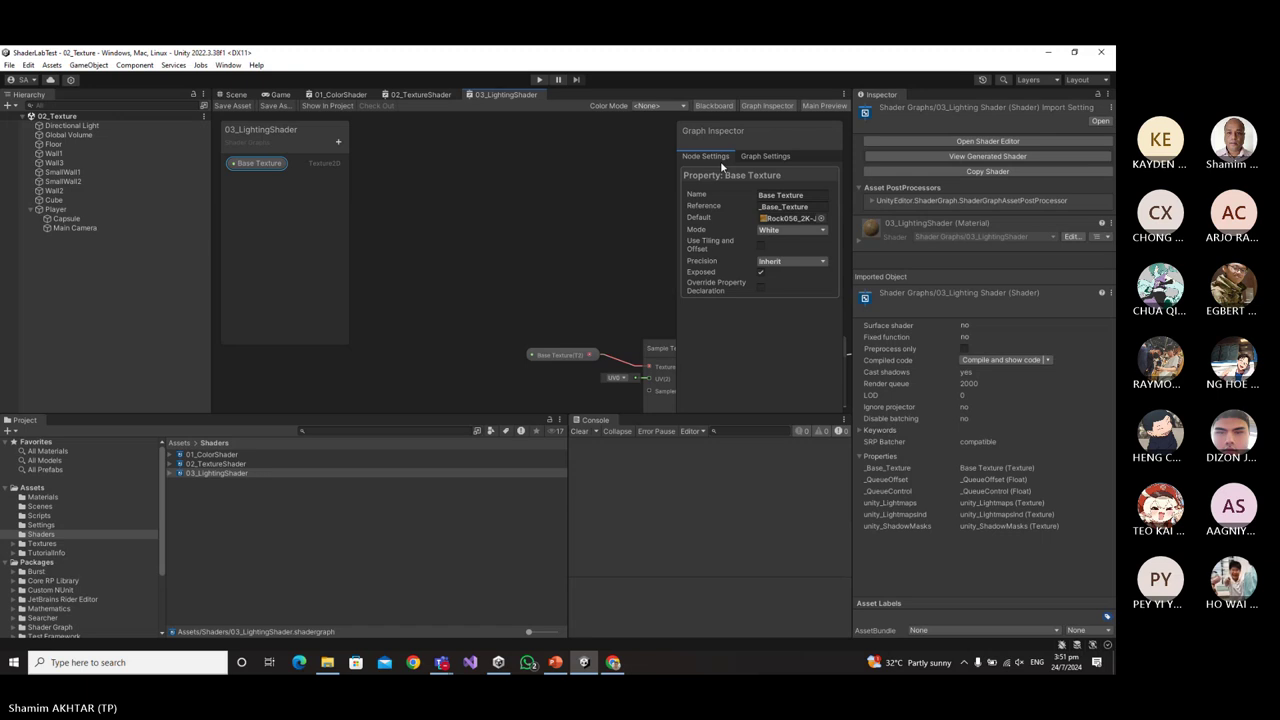
Create a new material named 03_LightingMaterial in the Materials folder.
{"action": "left_click", "coordinate": [60, 496]}
{"action": "right_click", "coordinate": [274, 512]}
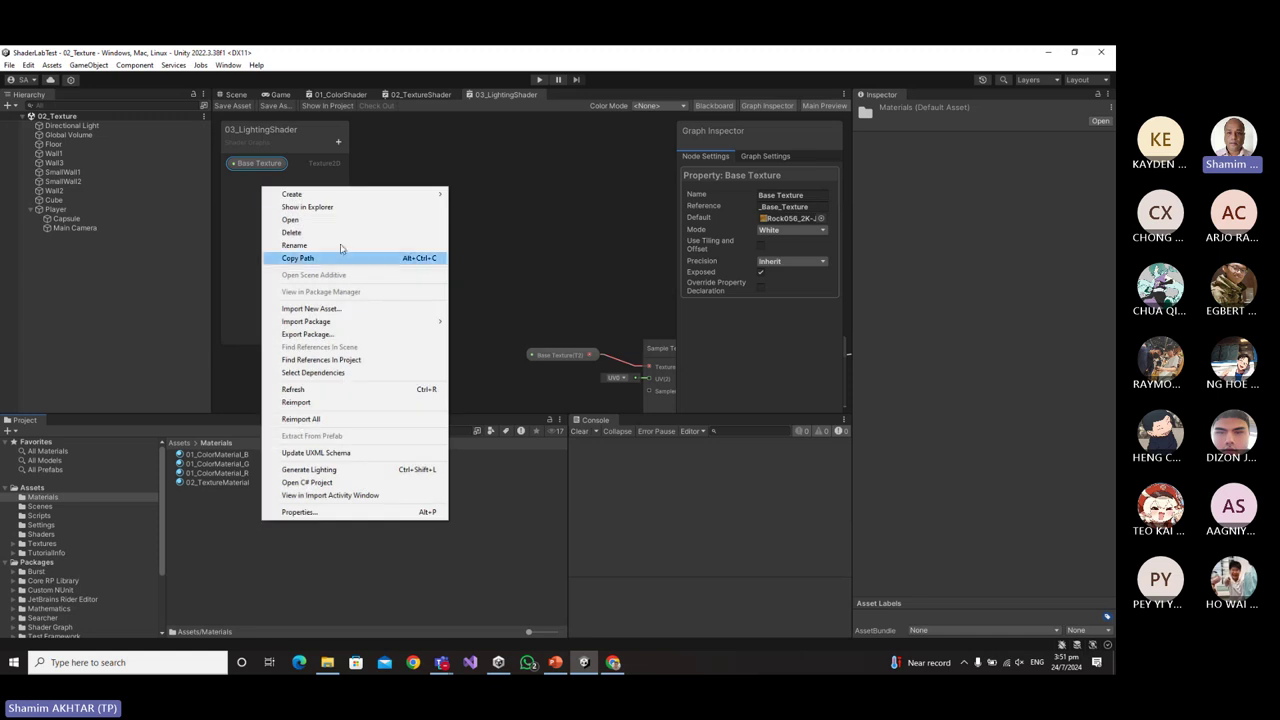
{"action": "mouse_move", "coordinate": [340, 194]}
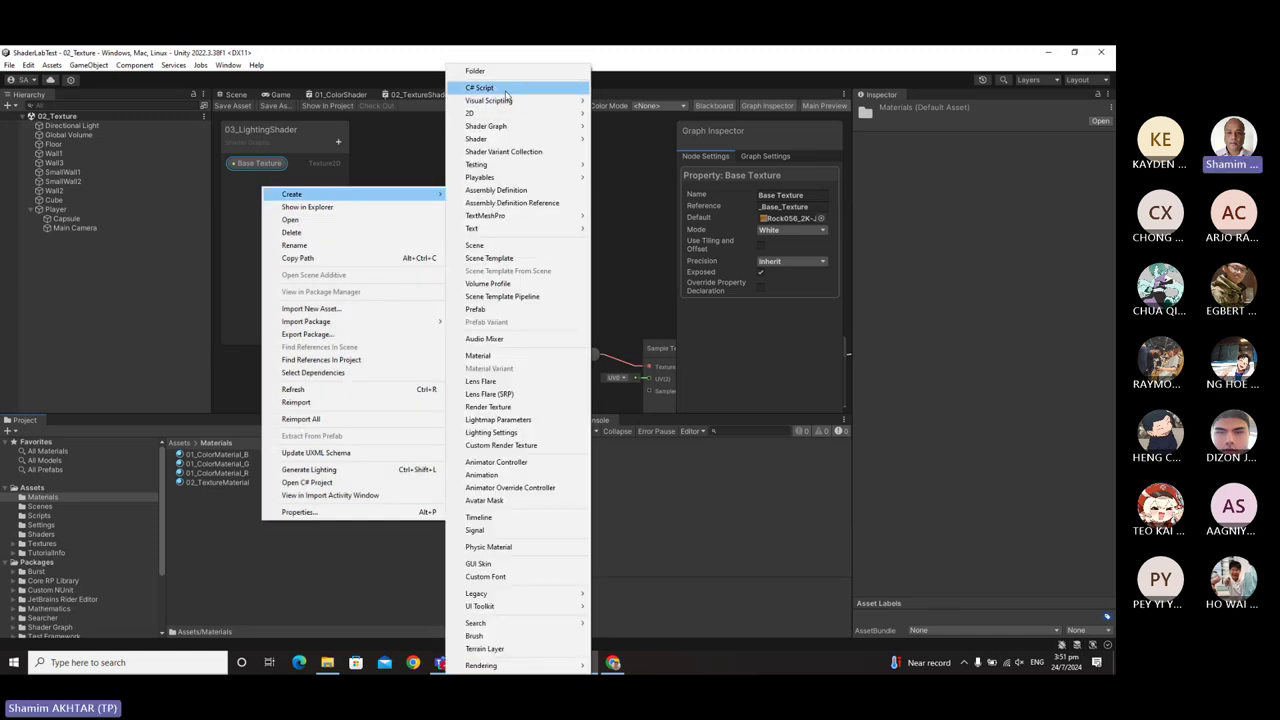
{"action": "left_click", "coordinate": [492, 356]}
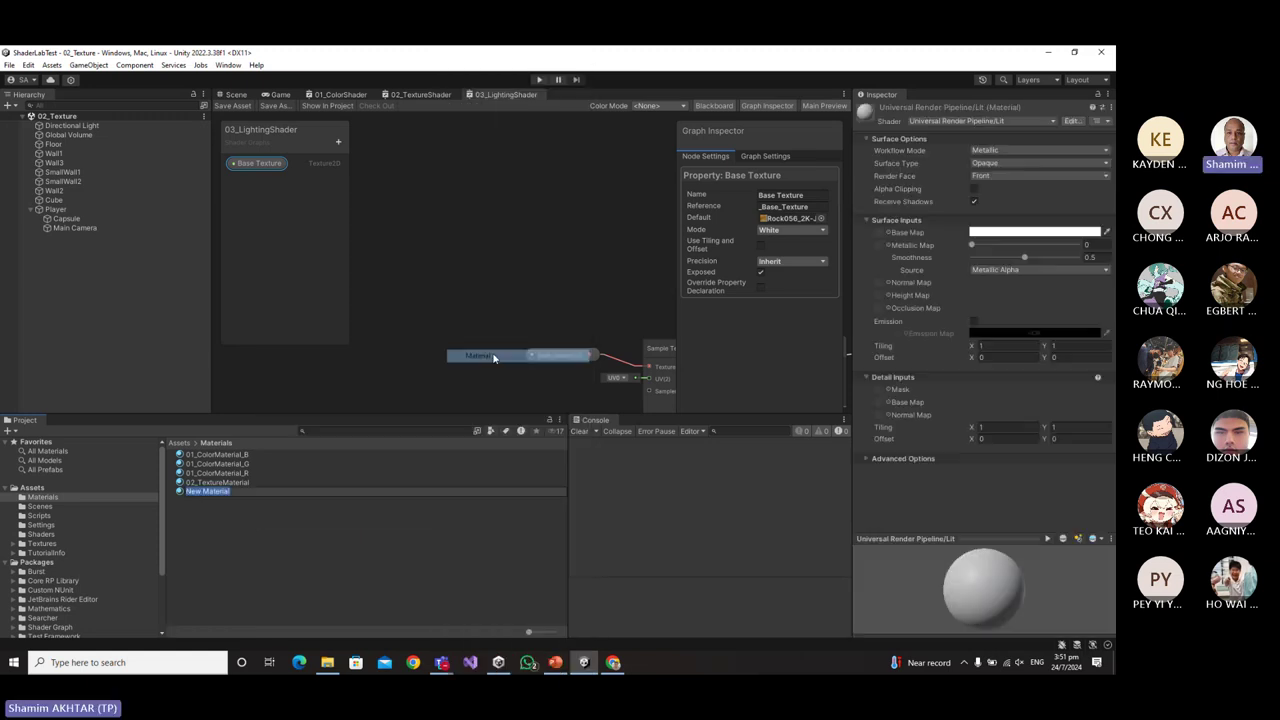
{"action": "type", "text": "03"}
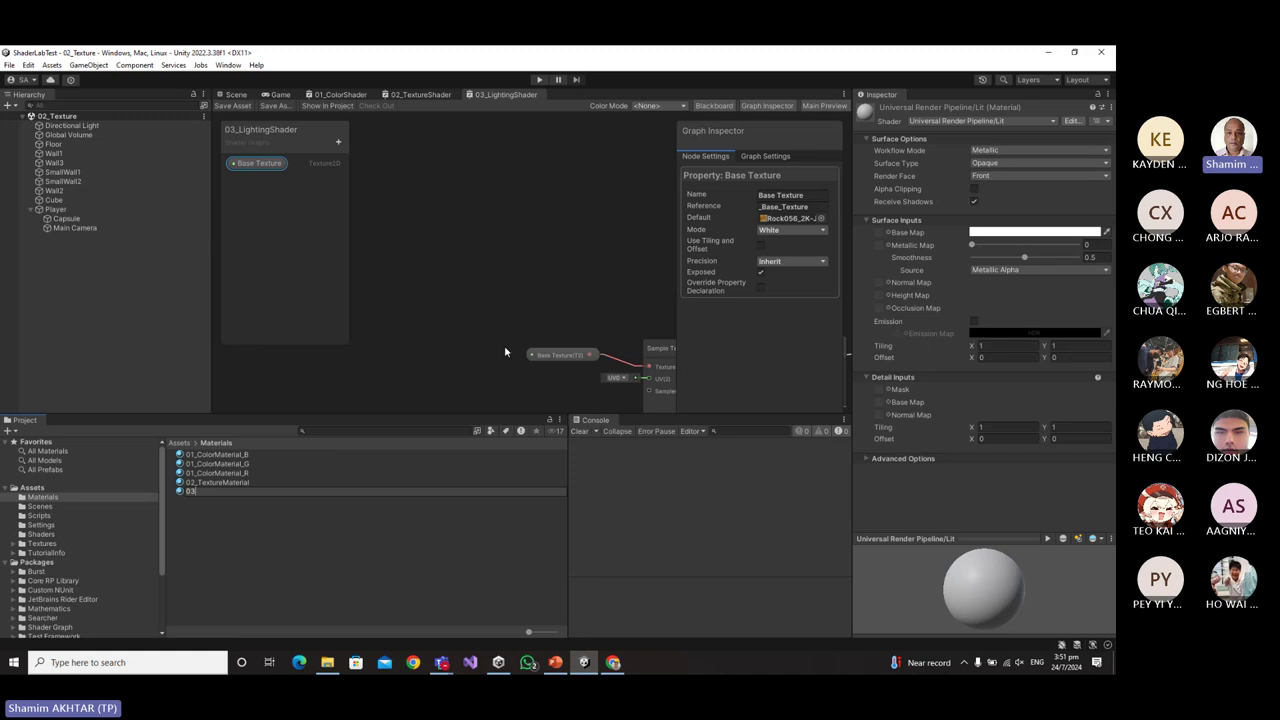
{"action": "type", "text": "_Light"}
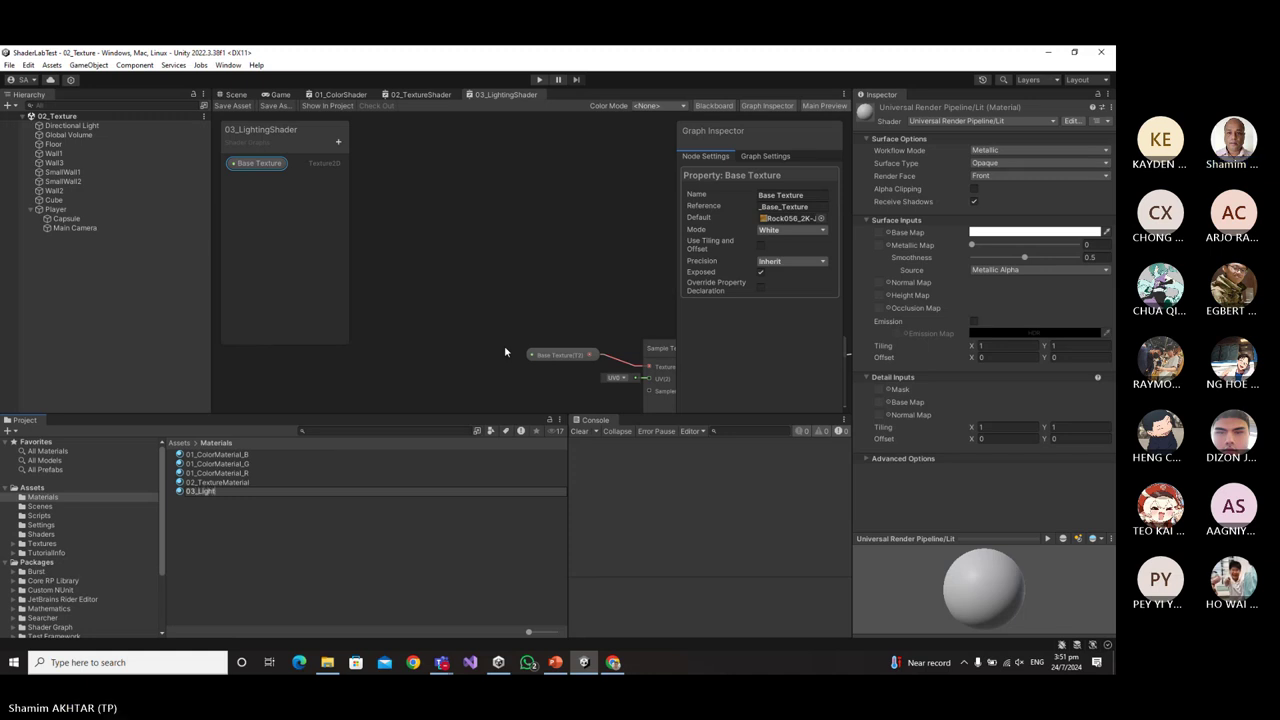
{"action": "type", "text": "ingMaterial"}
{"action": "key", "text": "Return"}
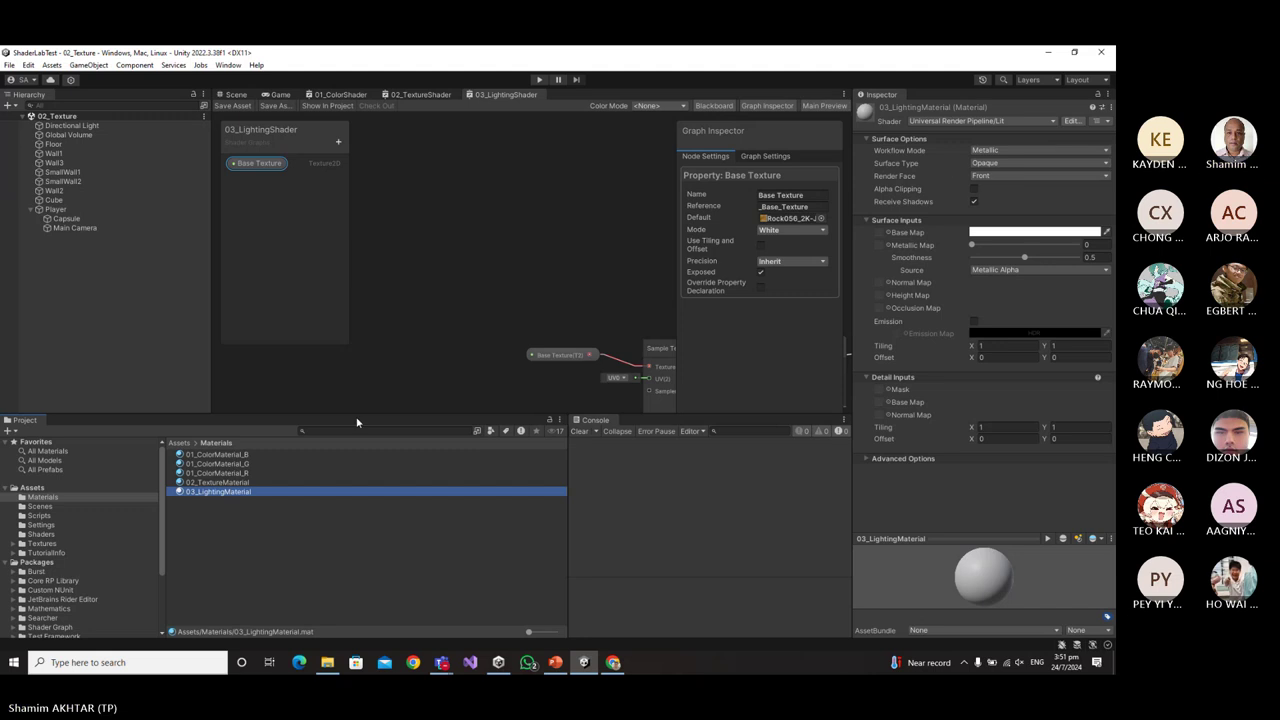
Set the material's shader to Shader Graphs/03_LightingShader and return to the Scene view.
{"action": "left_click", "coordinate": [1042, 122]}
{"action": "type", "text": "03"}
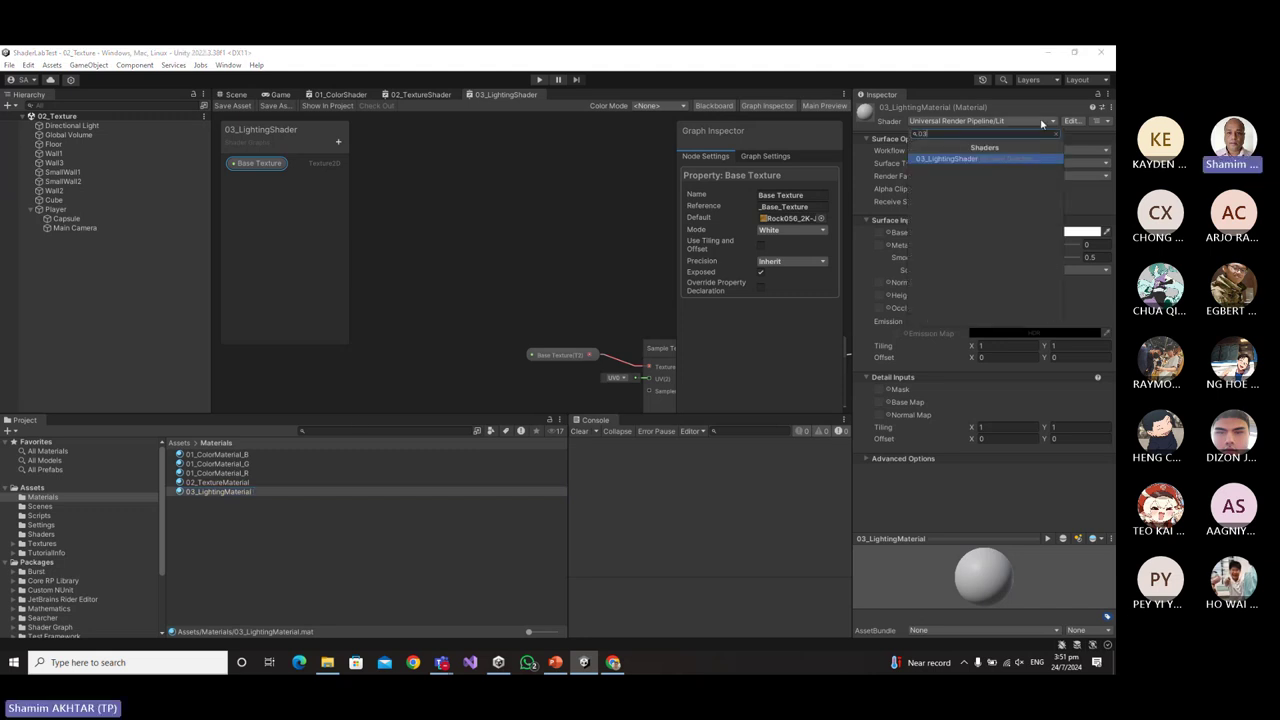
{"action": "left_click", "coordinate": [947, 160]}
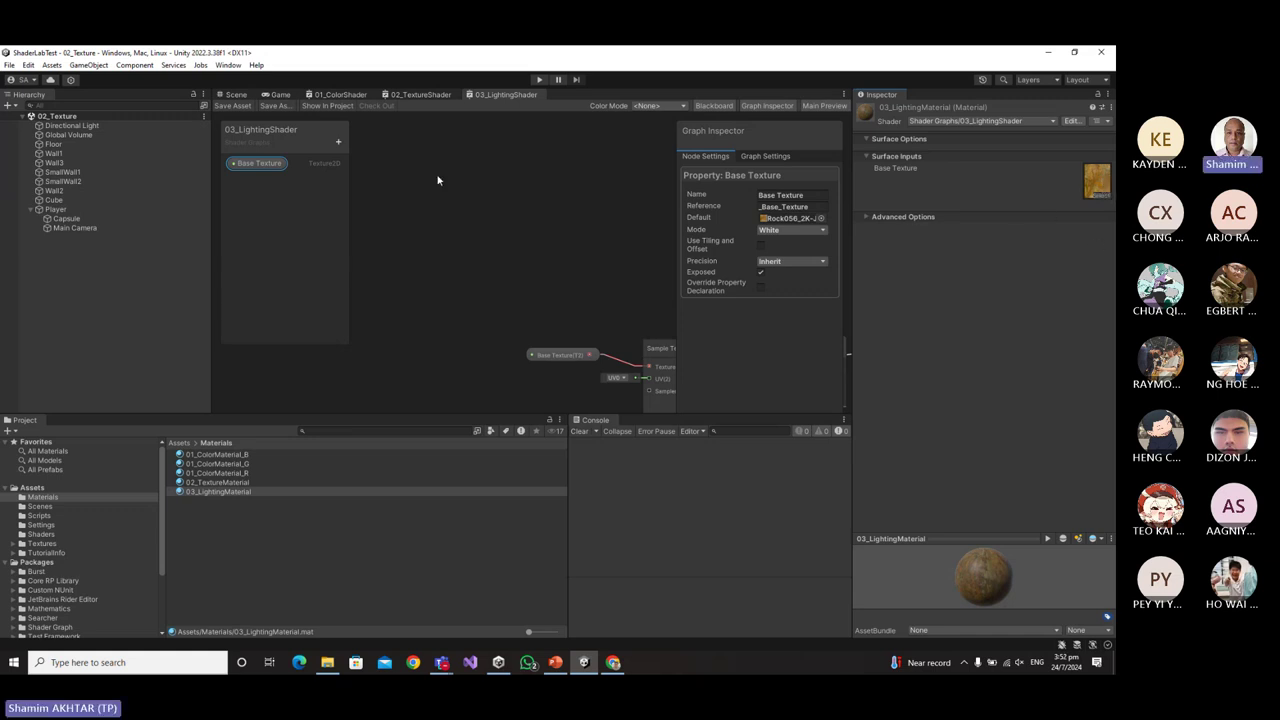
{"action": "left_click", "coordinate": [240, 96]}
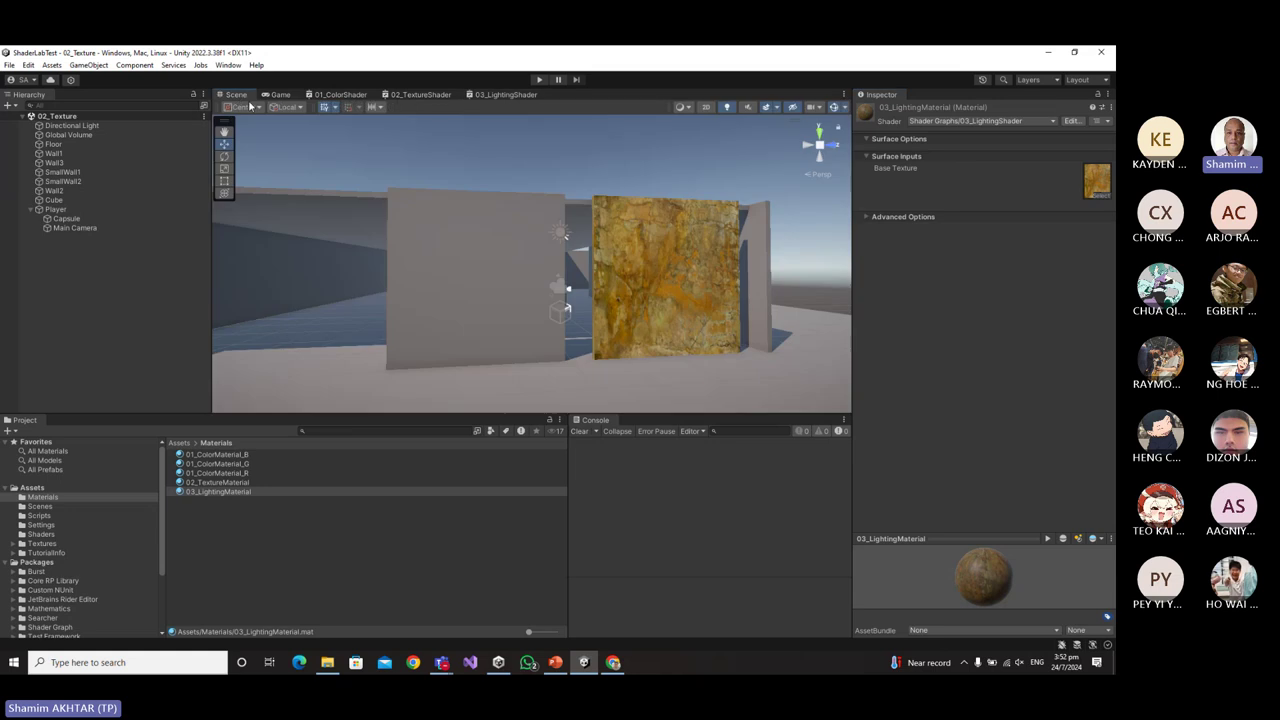
Drag 03_LightingMaterial onto the left wall, then start Play mode with Ctrl+P.
{"action": "left_click_drag", "start_coordinate": [211, 490], "coordinate": [470, 323]}
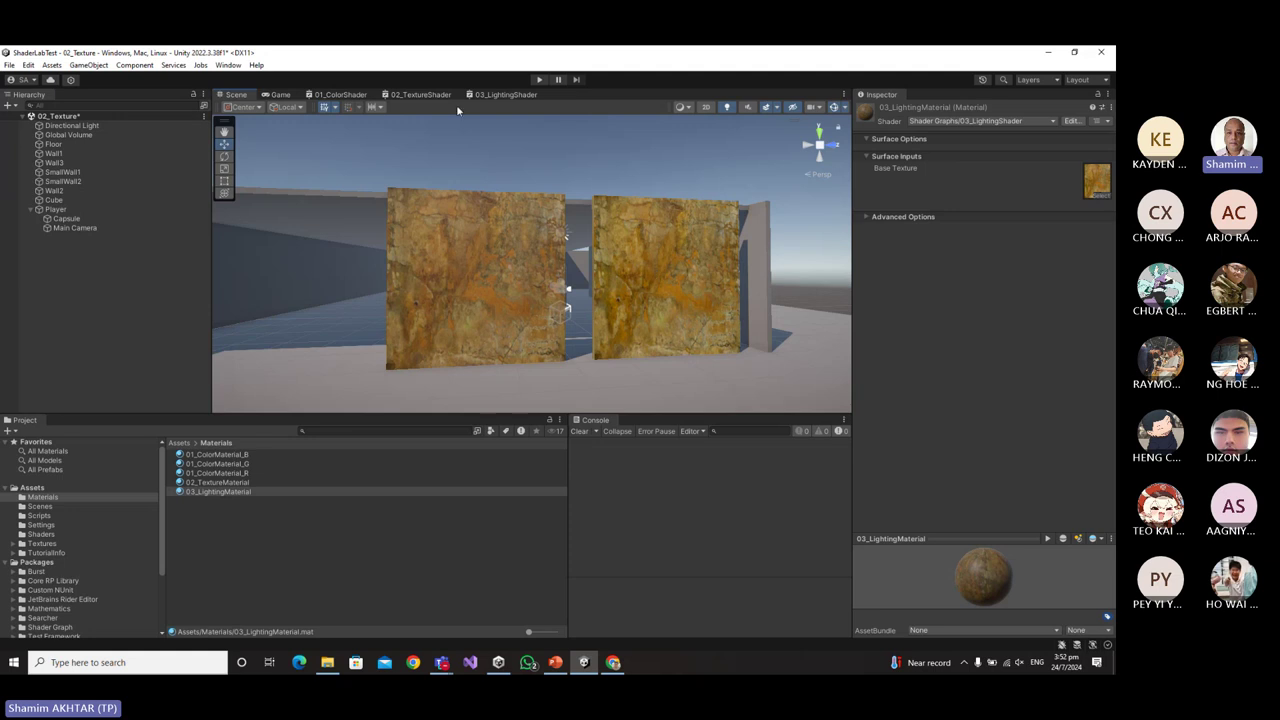
{"action": "key", "text": "ctrl+p"}
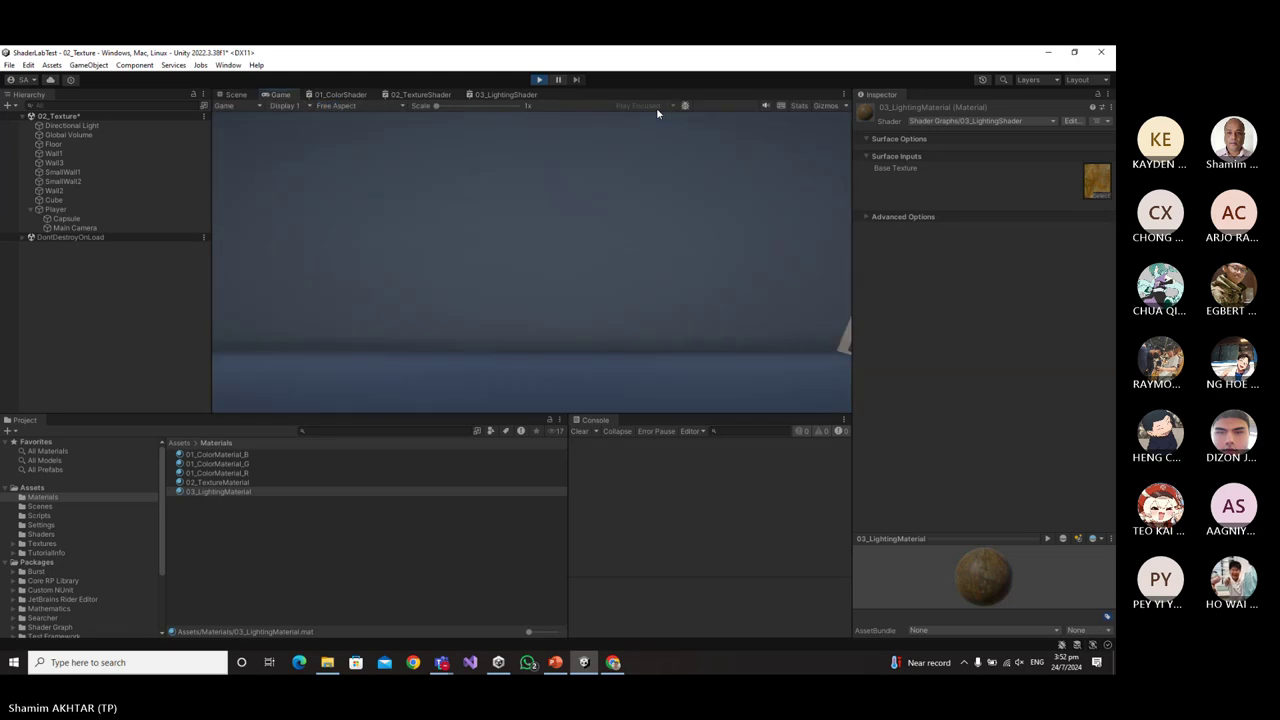
Walk the player with WASD up to and around both rock-textured walls.
{"action": "key", "text": "a"}
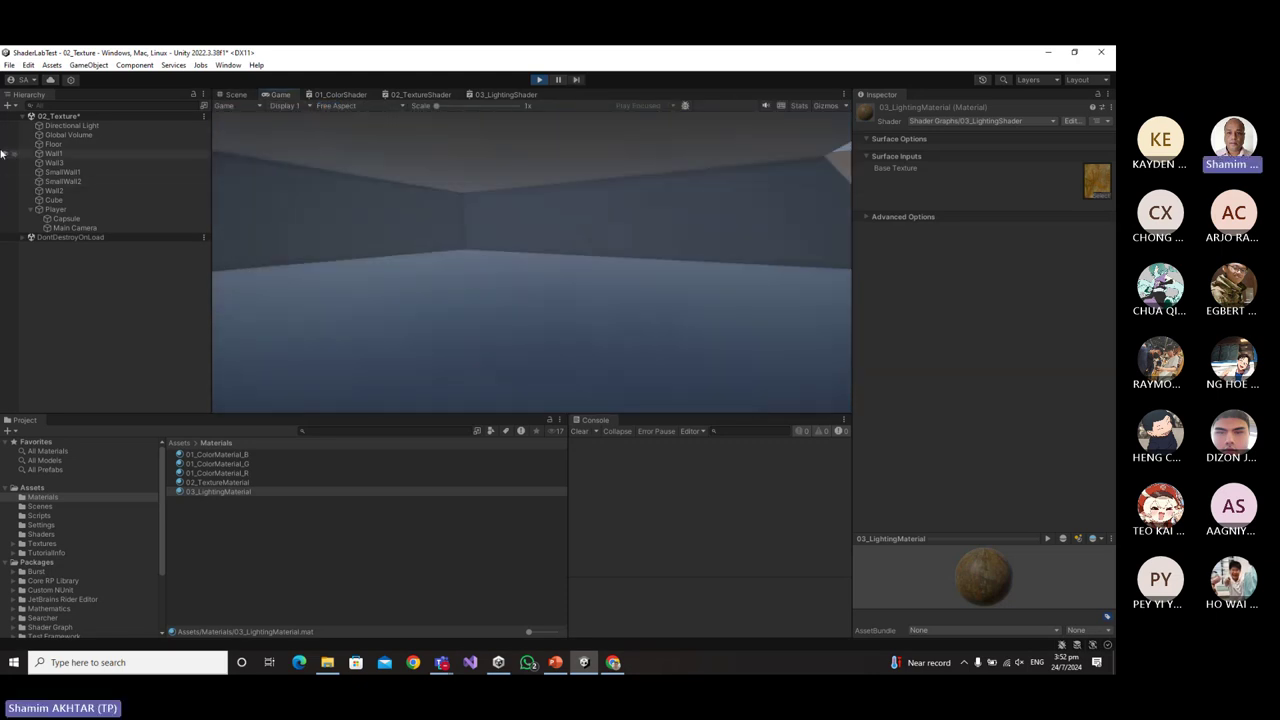
{"action": "key", "text": "w"}
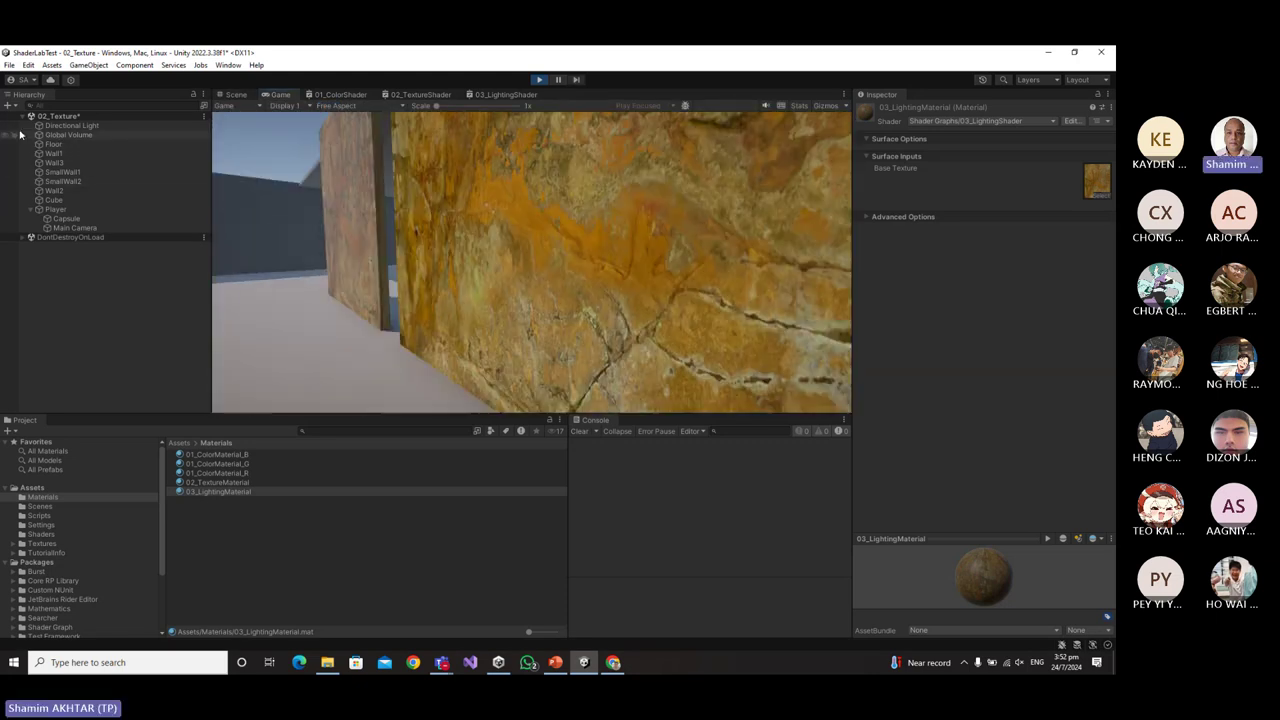
{"action": "key", "text": "s"}
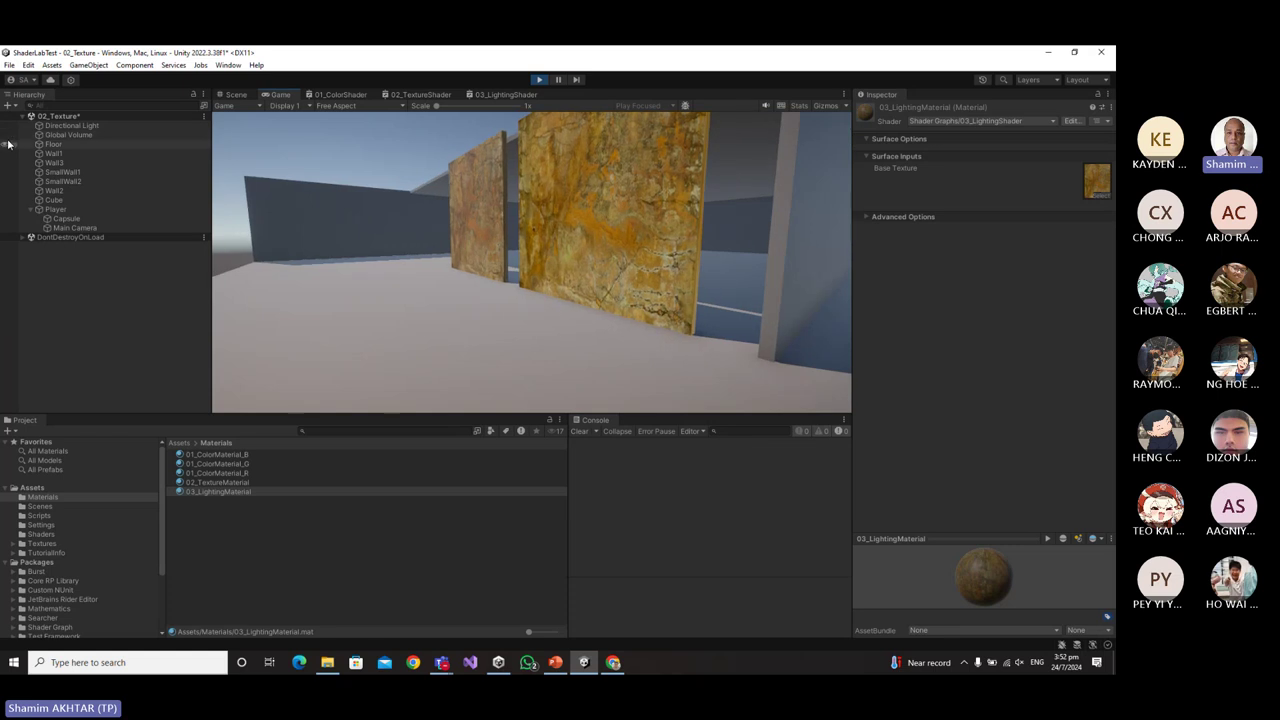
{"action": "key", "text": "w"}
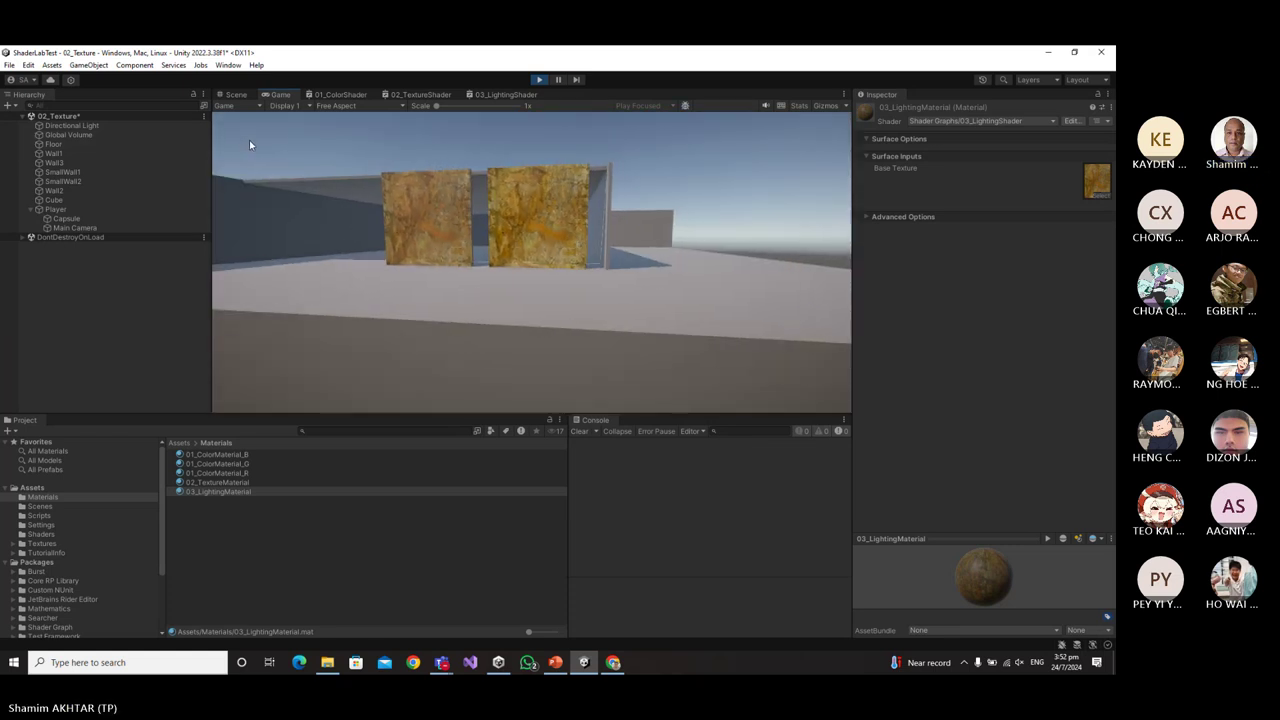
{"action": "key", "text": "w"}
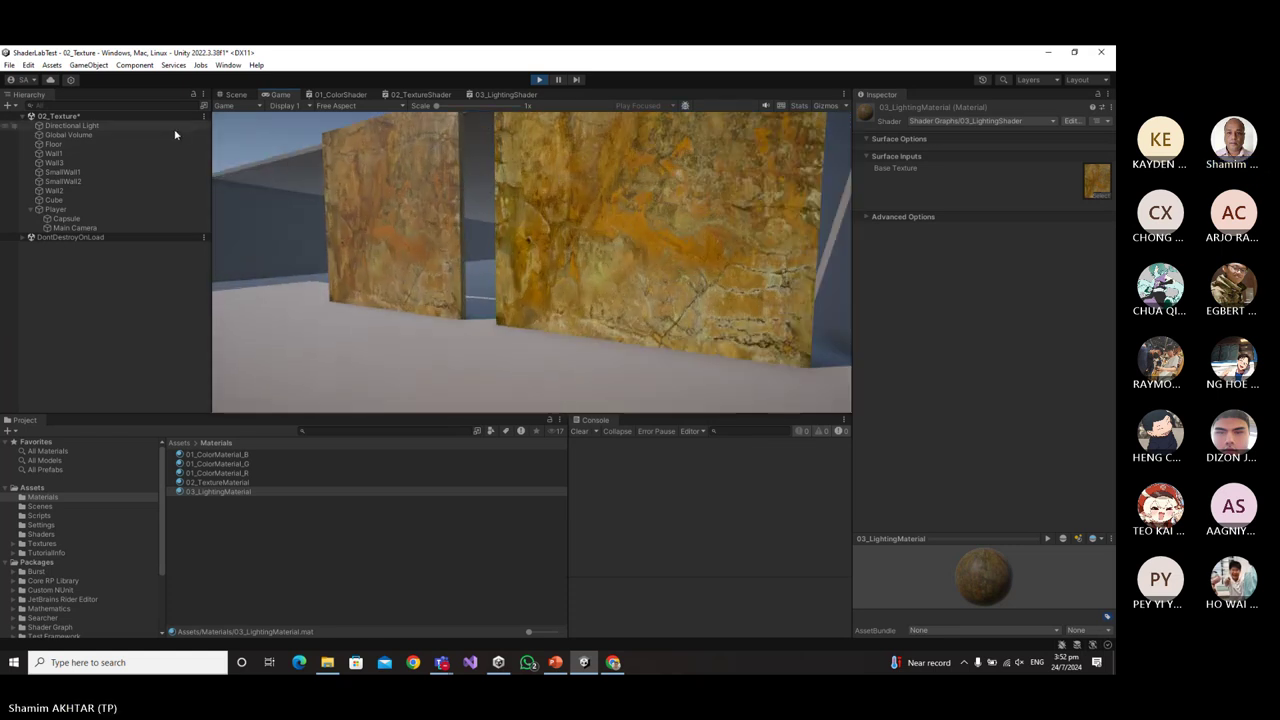
{"action": "key", "text": "d"}
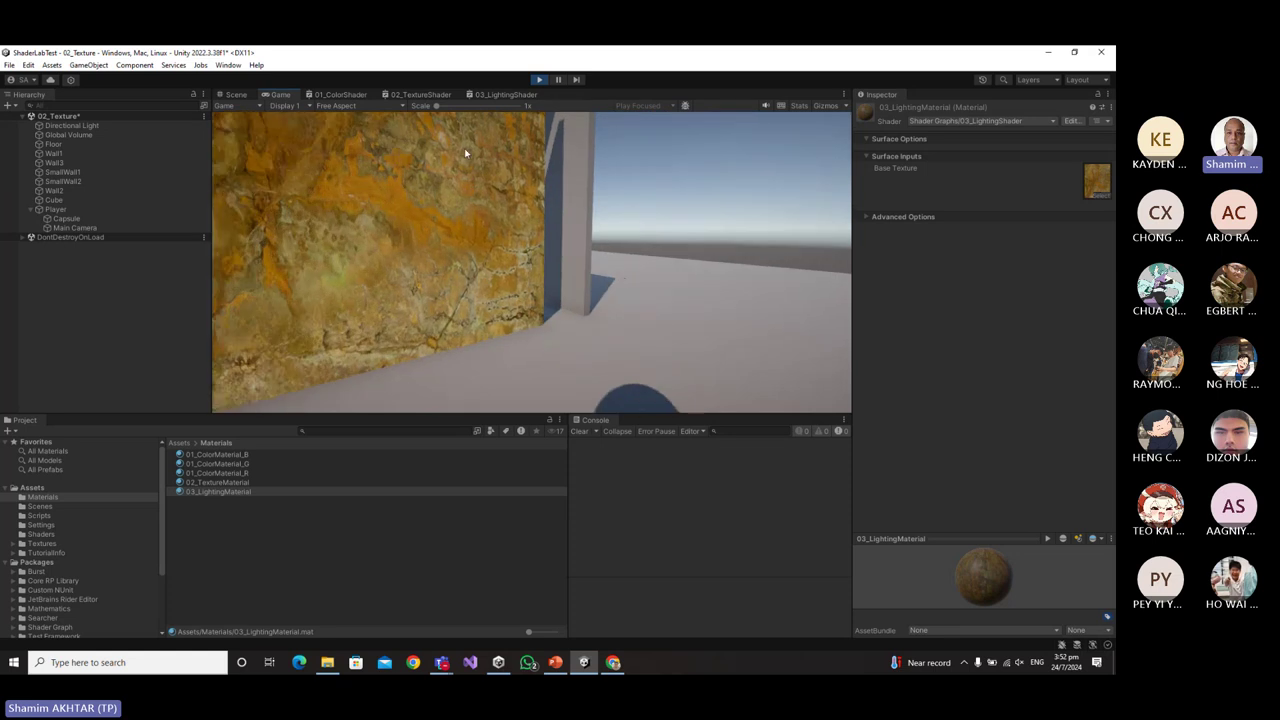
{"action": "key", "text": "a"}
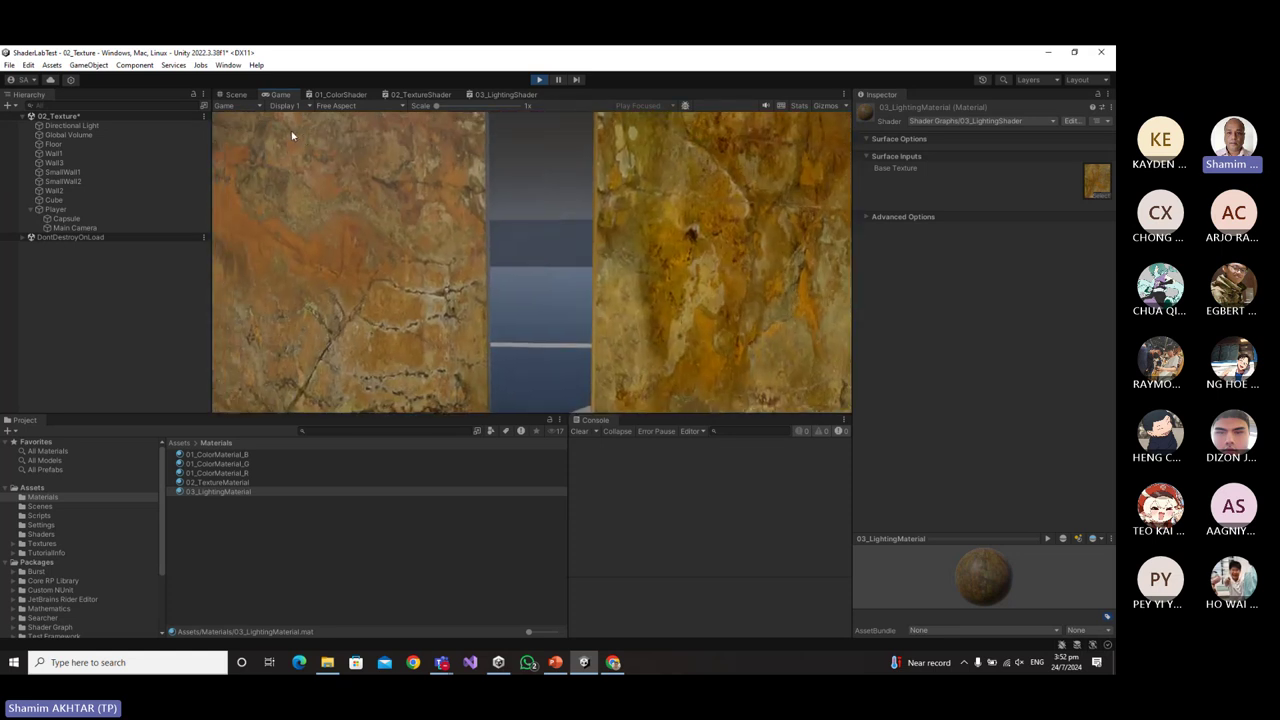
{"action": "key", "text": "s"}
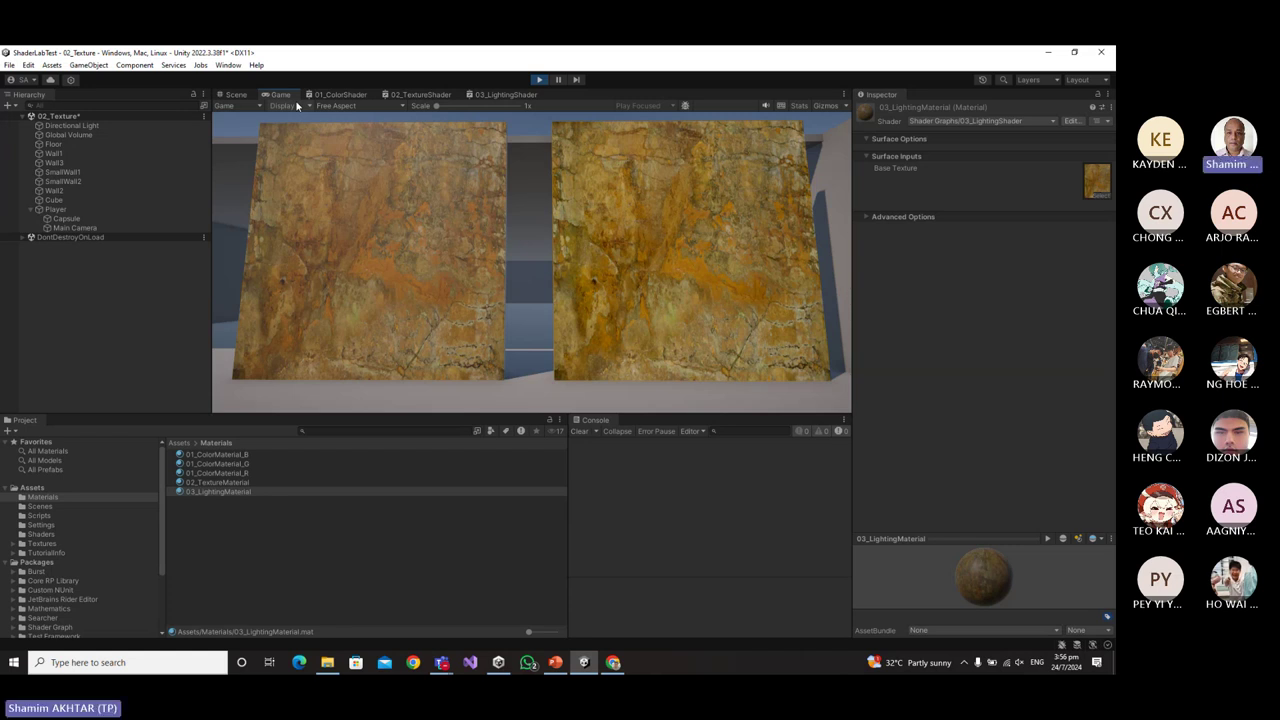
Walk up close to the left wall, then exit Play mode with Ctrl+P.
{"action": "key", "text": "w"}
{"action": "key", "text": "w"}
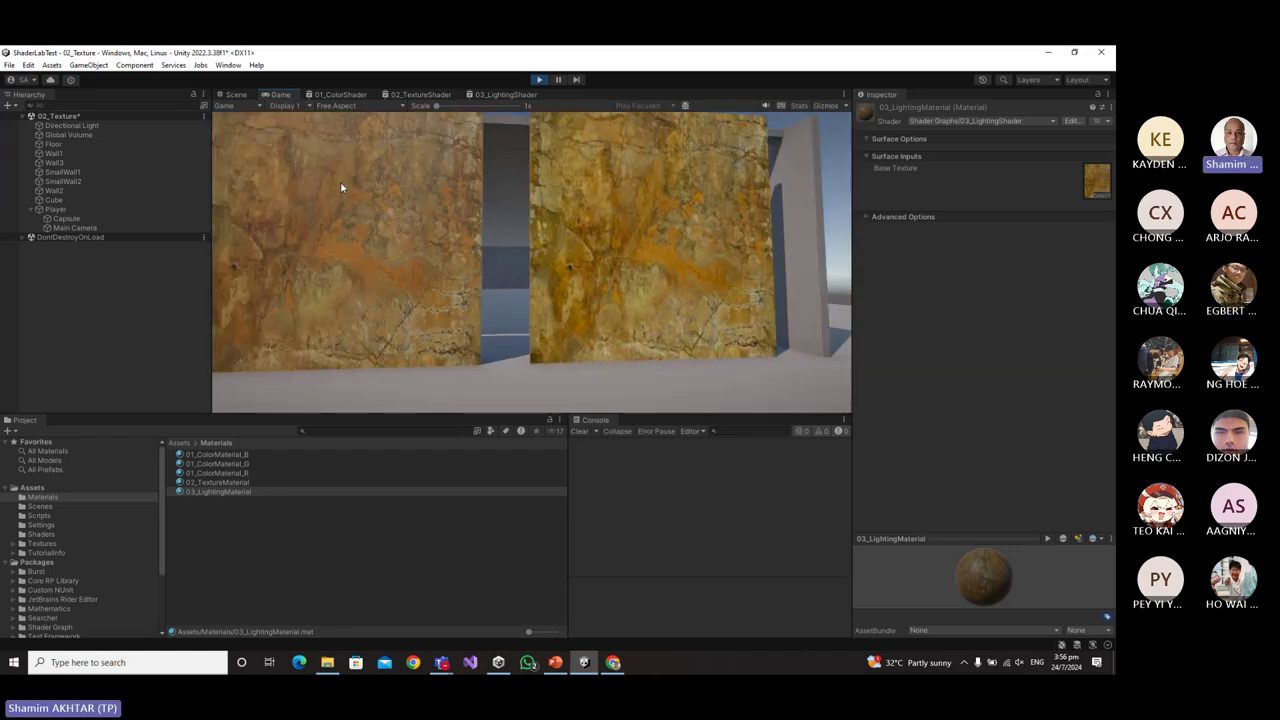
{"action": "key", "text": "w"}
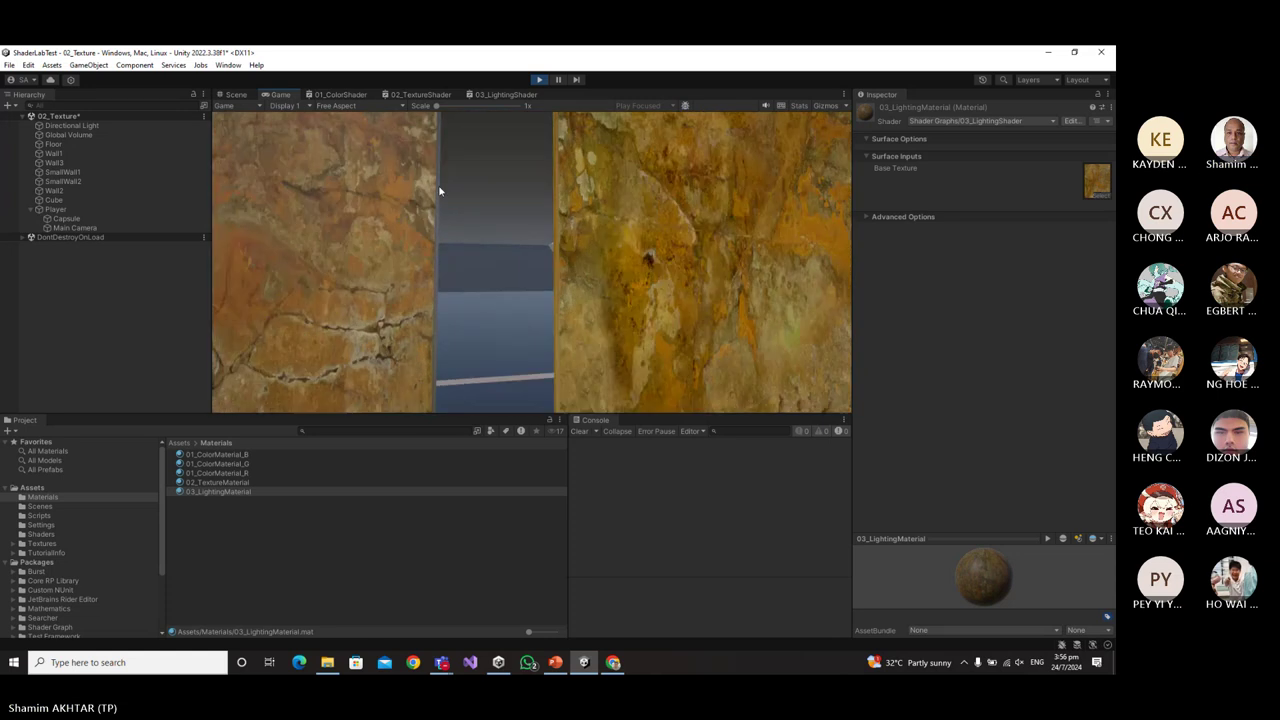
{"action": "key", "text": "ctrl+p"}
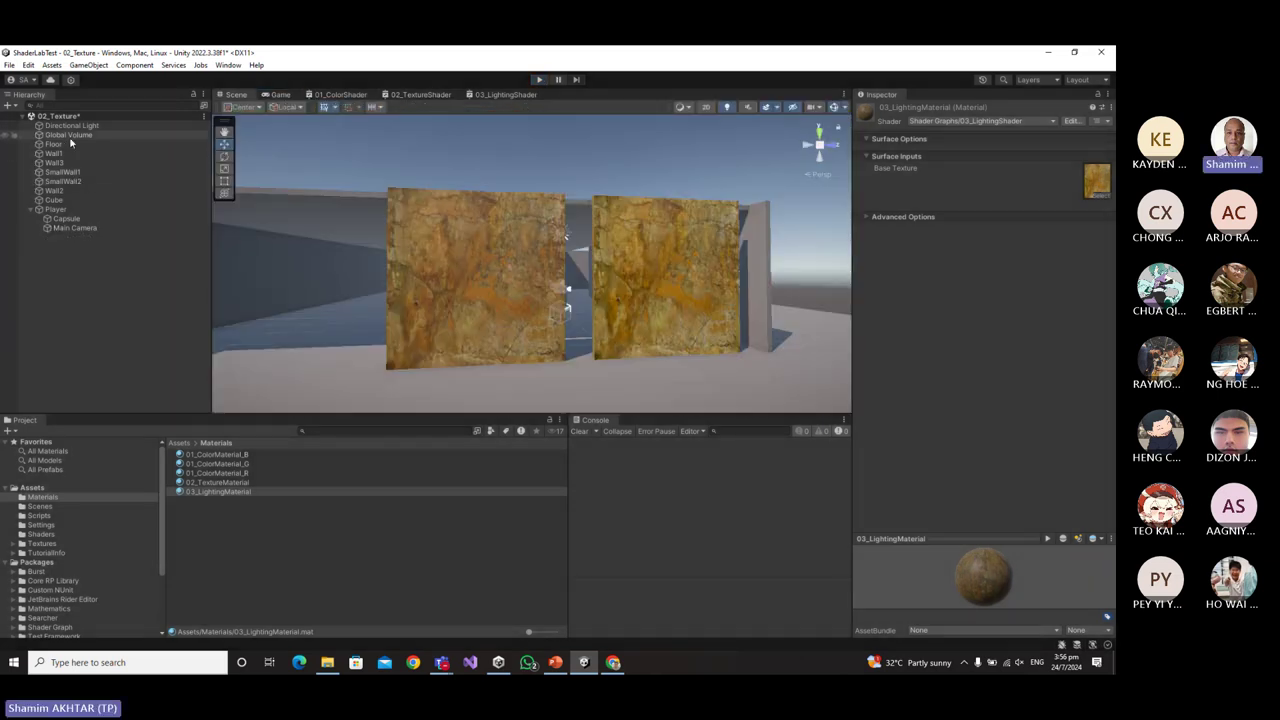
Set the Main Camera's Position Y to 1.5 and start Play mode.
{"action": "left_click", "coordinate": [75, 228]}
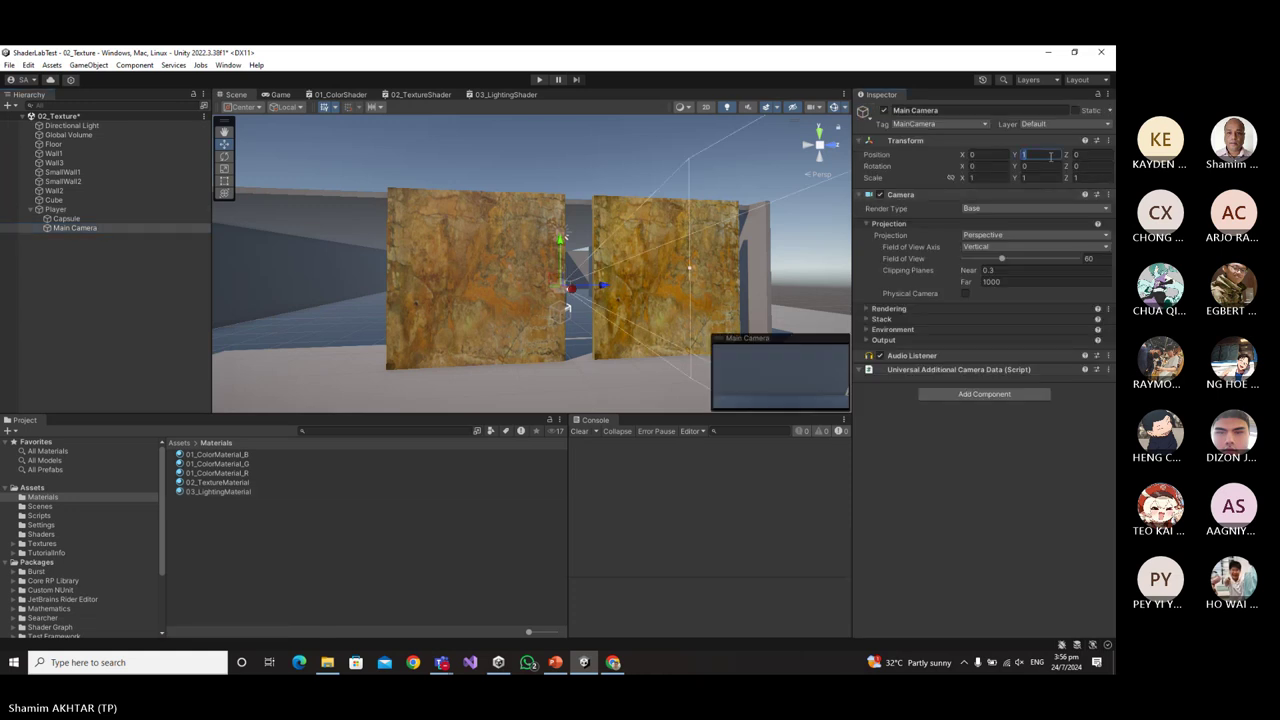
{"action": "type", "text": ".5"}
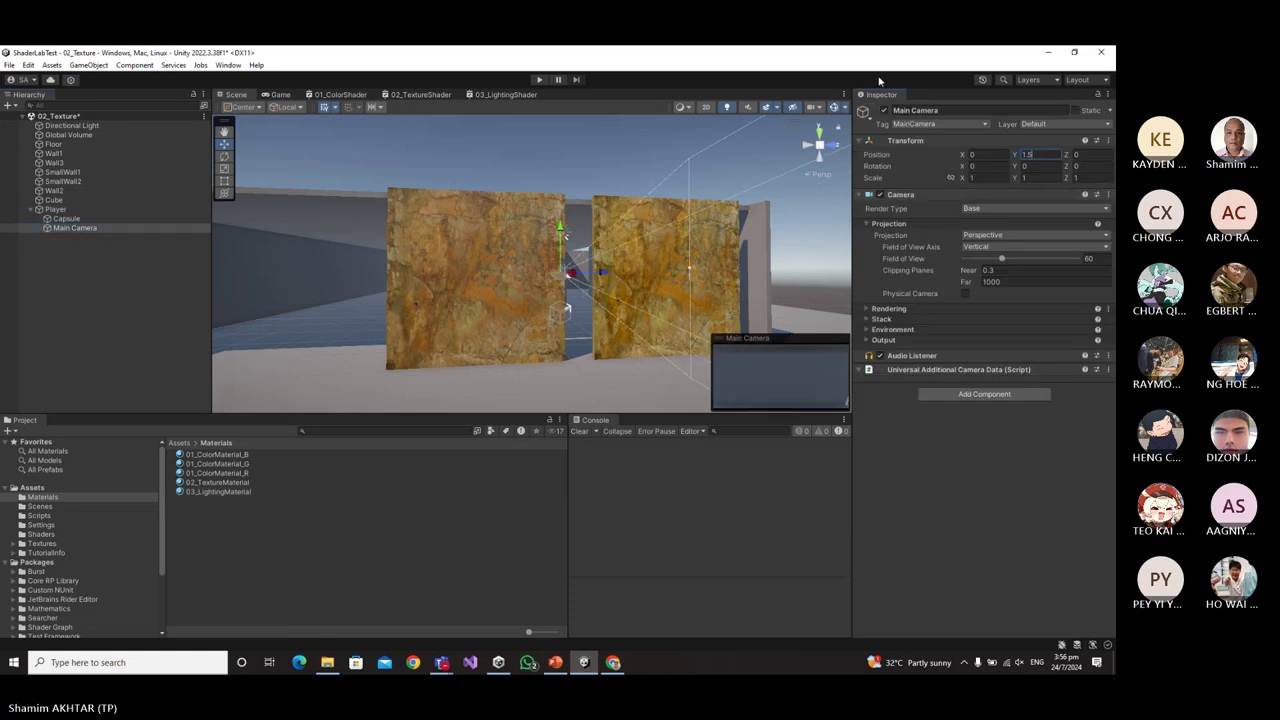
{"action": "left_click", "coordinate": [539, 80]}
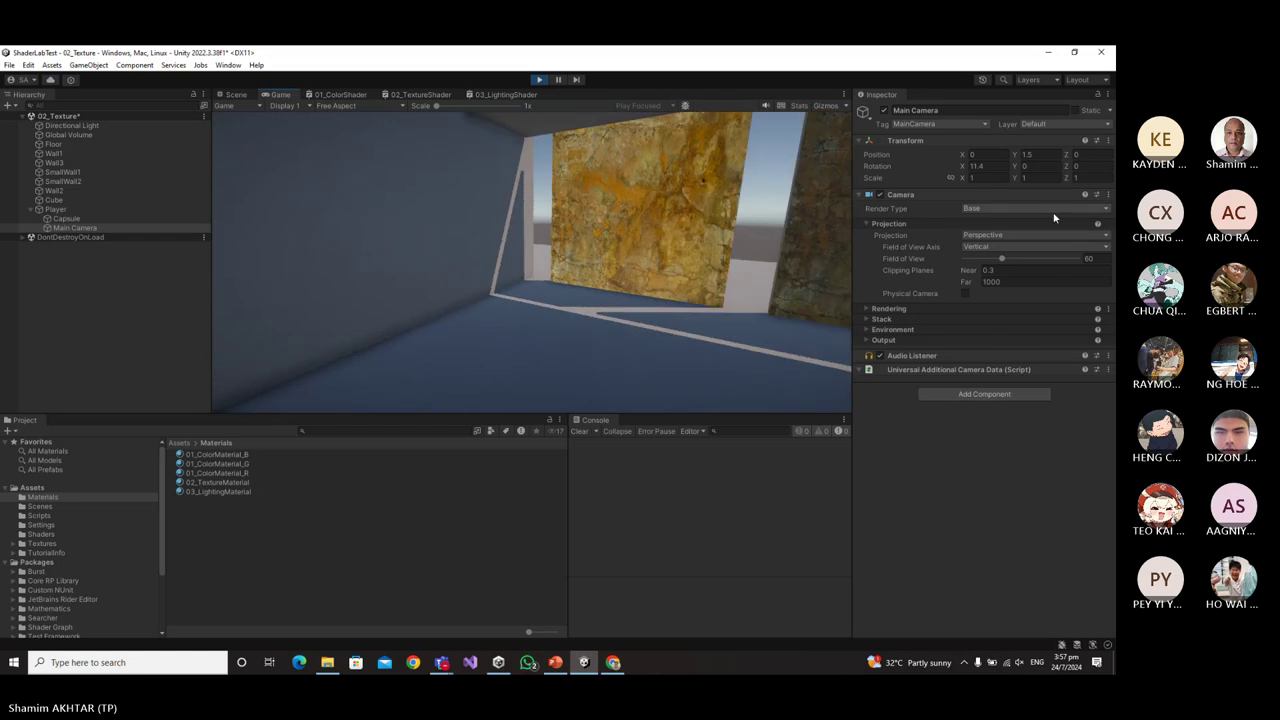
Walk forward and back to view the rock walls from the raised camera.
{"action": "key", "text": "w"}
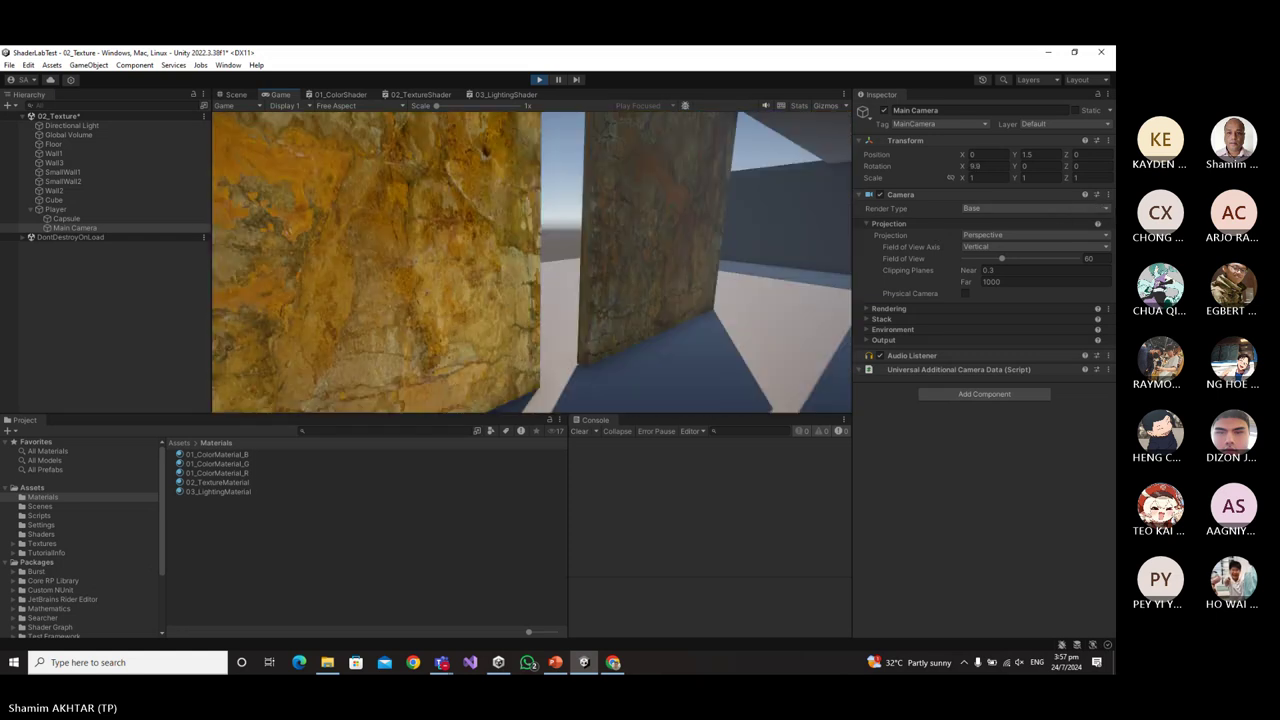
{"action": "key", "text": "s"}
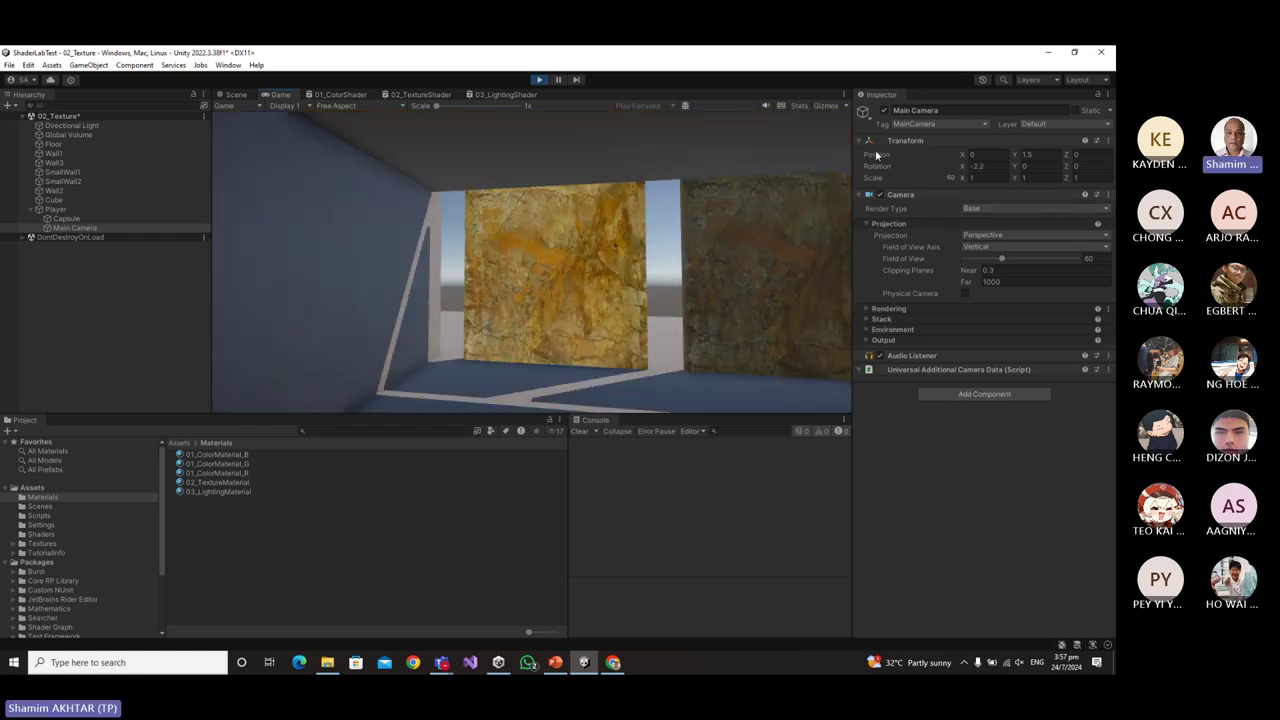
{"action": "key", "text": "w"}
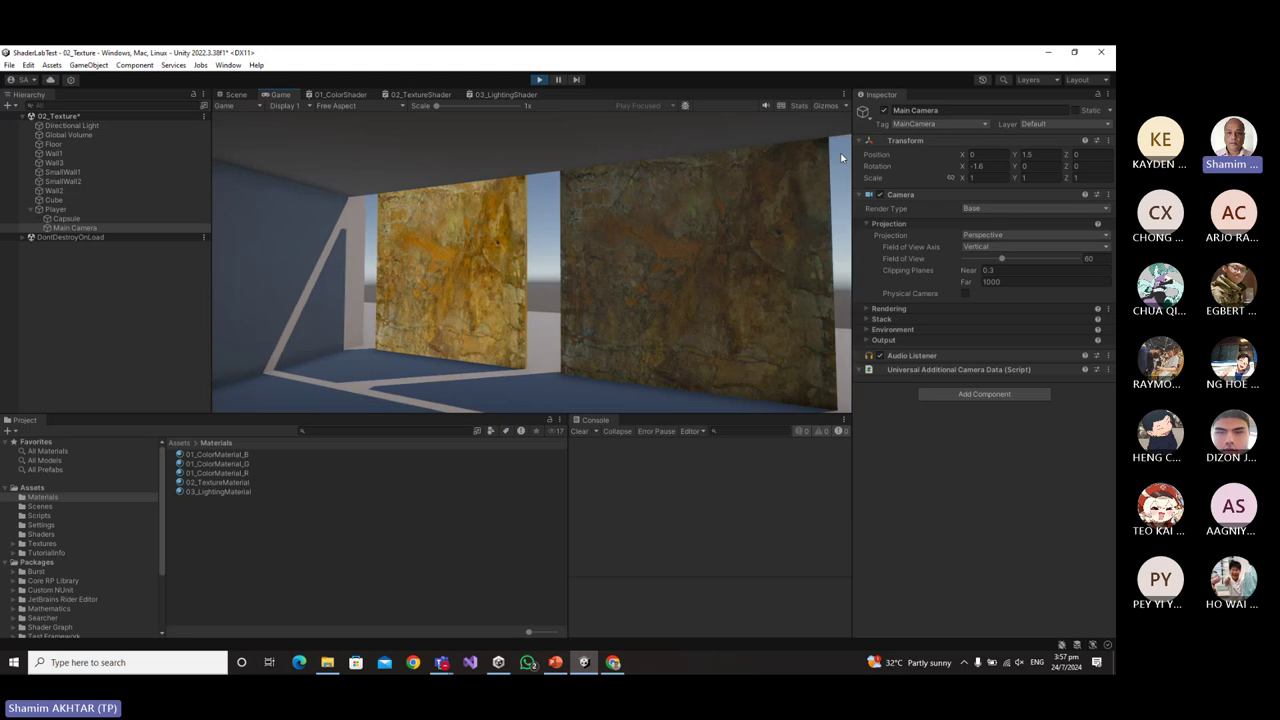
{"action": "key", "text": "w"}
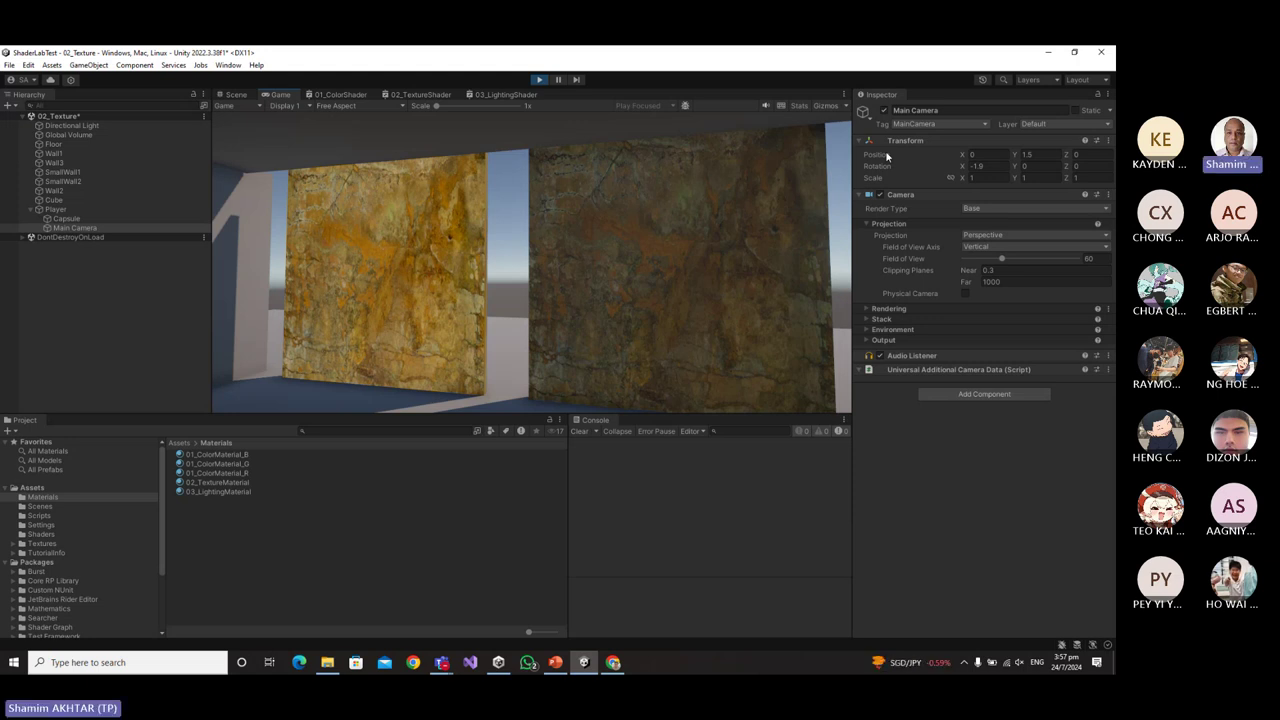
Stop Play mode, maximize the 03_LightingShader graph, and tidy the existing Sample Texture 2D node.
{"action": "left_click", "coordinate": [538, 81]}
{"action": "left_click", "coordinate": [512, 95]}
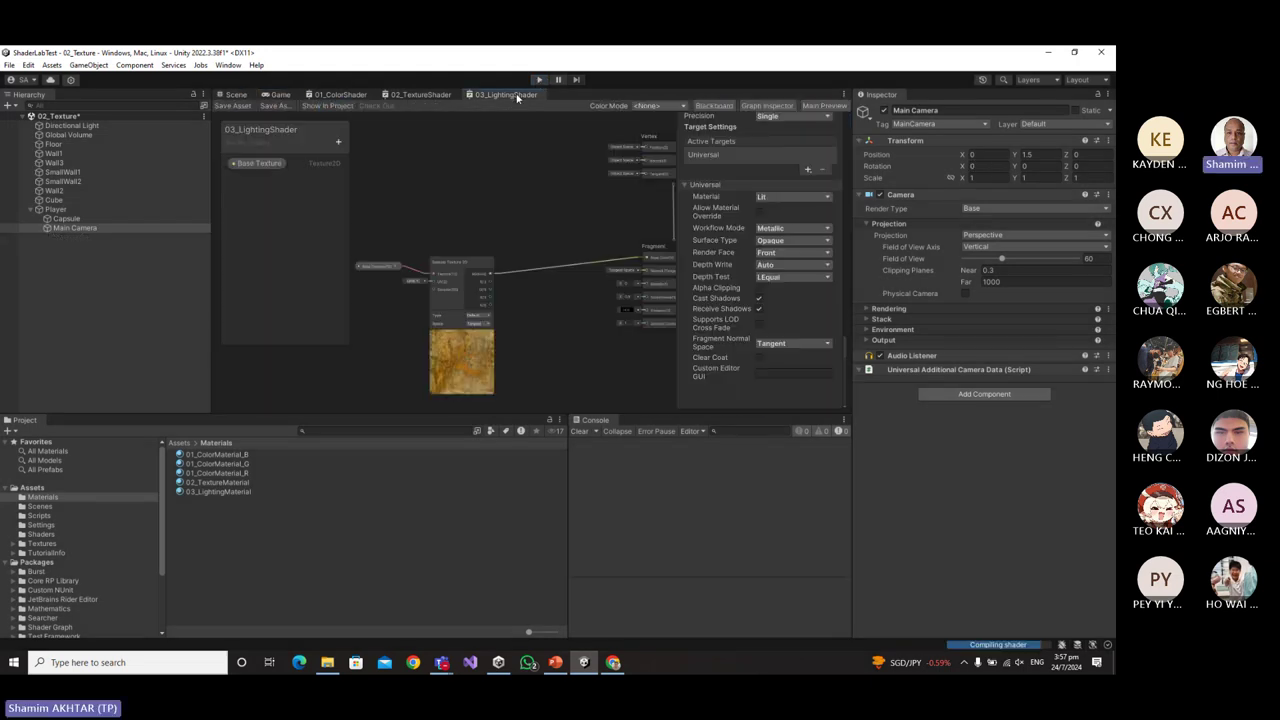
{"action": "right_click", "coordinate": [517, 97]}
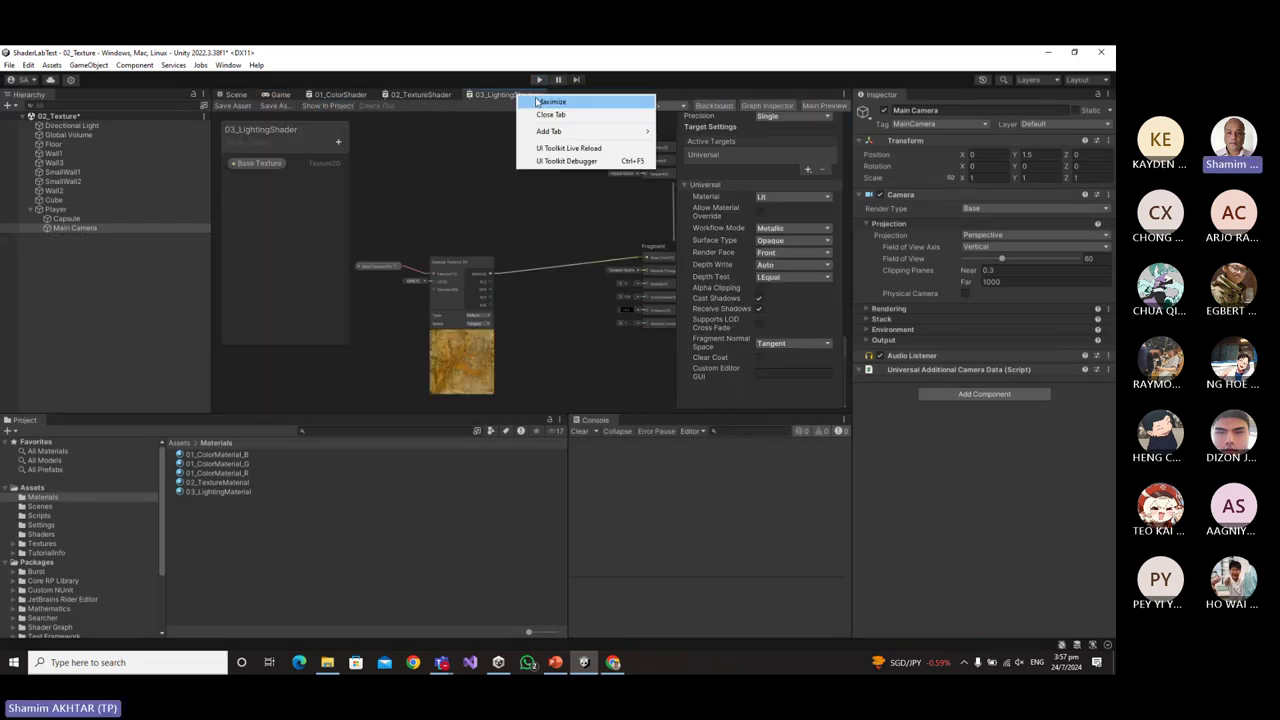
{"action": "left_click", "coordinate": [537, 101]}
{"action": "scroll", "coordinate": [389, 431], "scroll_direction": "up", "scroll_amount": 4}
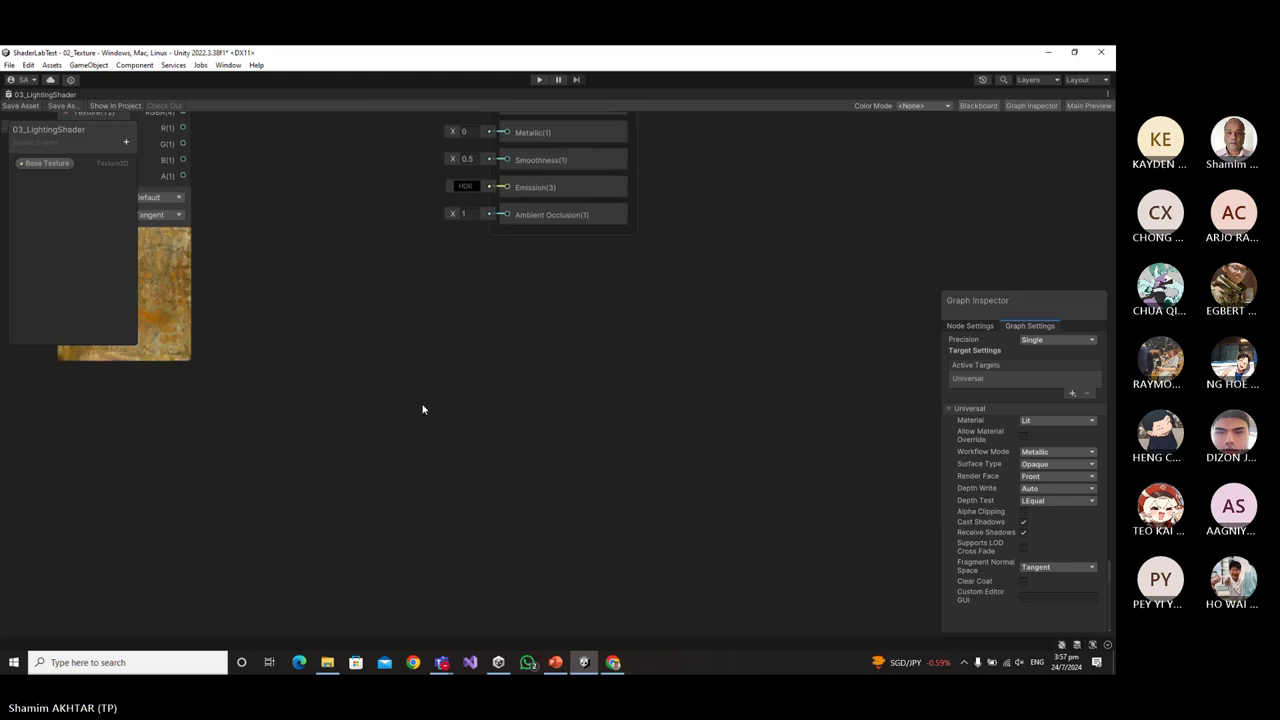
{"action": "middle_click_drag", "start_coordinate": [422, 409], "coordinate": [593, 502]}
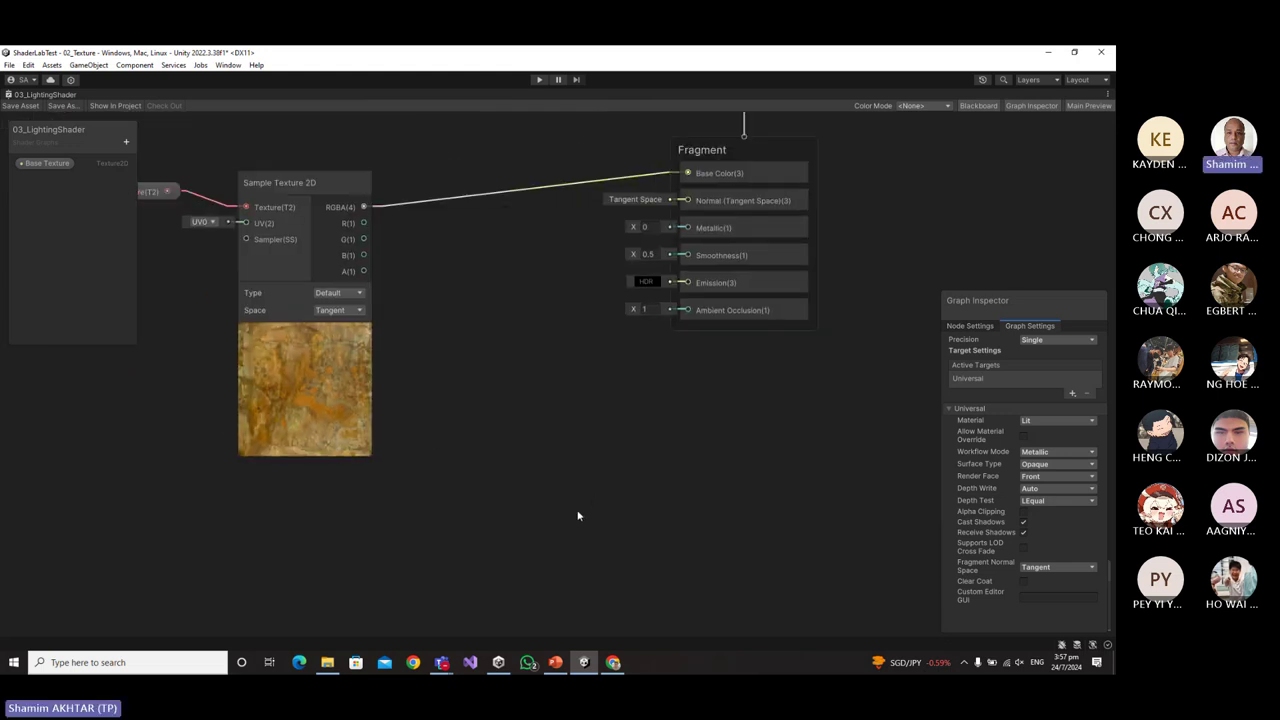
{"action": "left_click", "coordinate": [304, 331]}
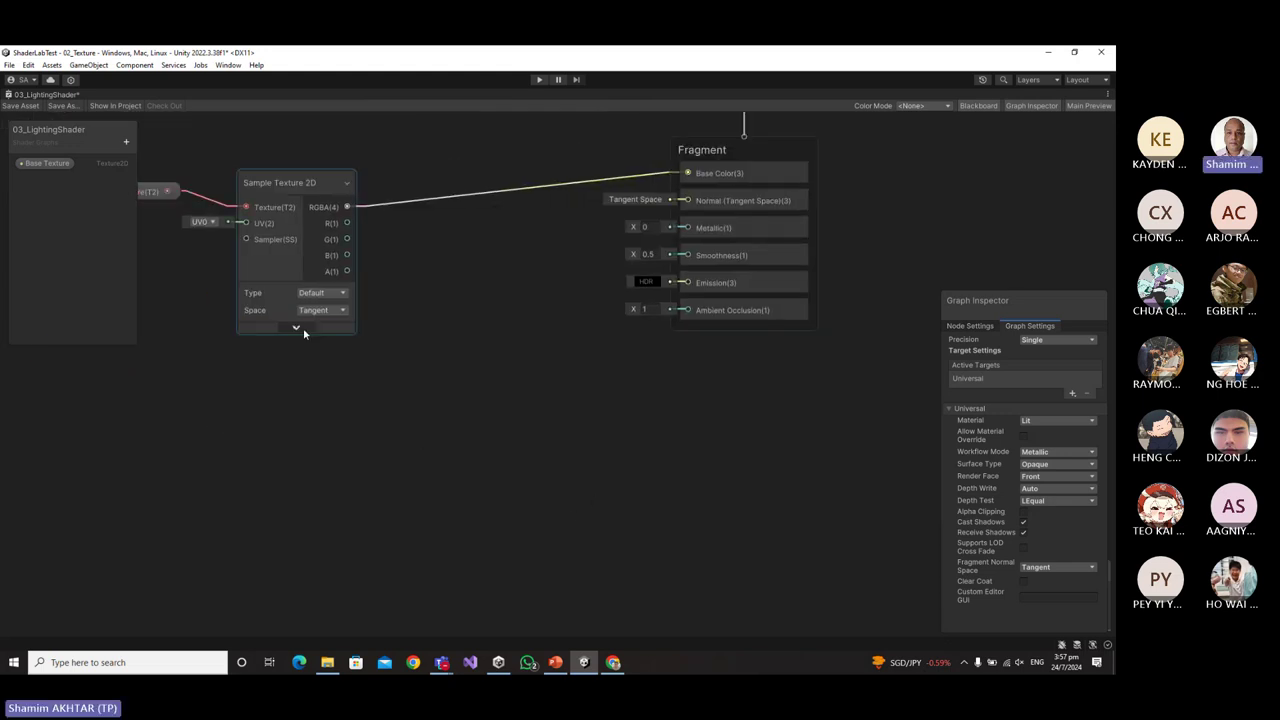
{"action": "left_click_drag", "start_coordinate": [307, 183], "coordinate": [378, 181]}
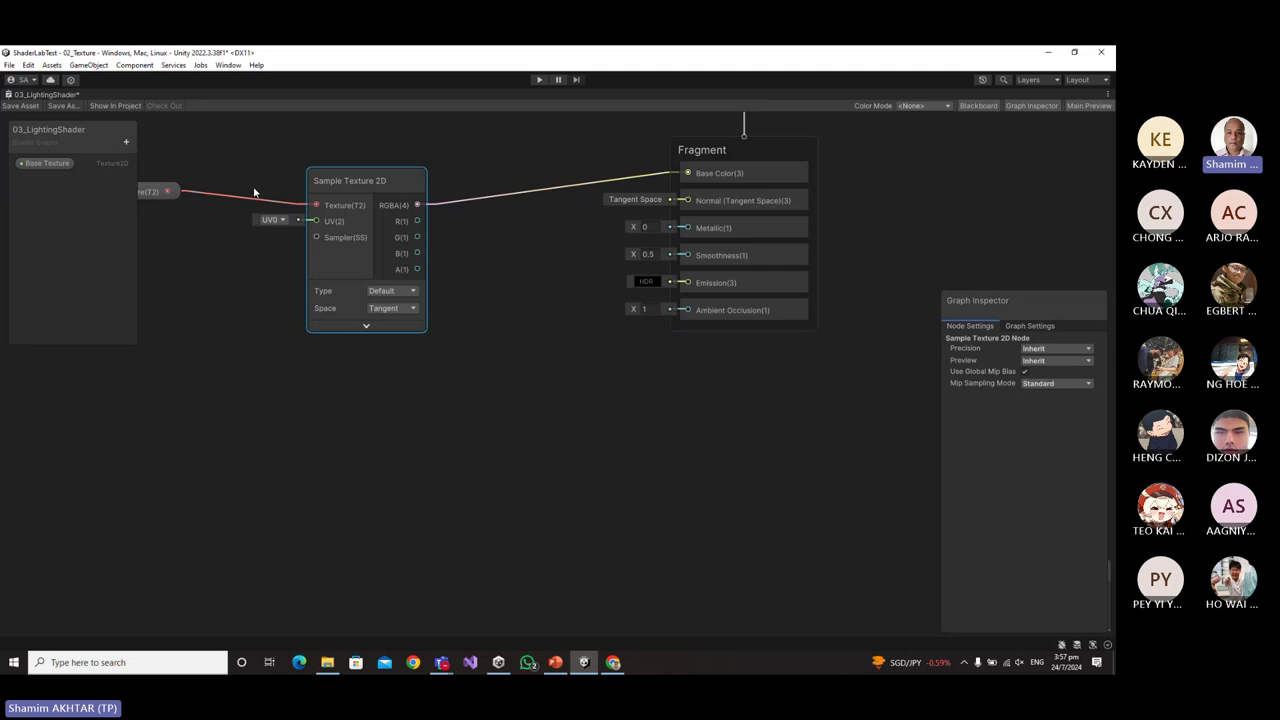
{"action": "left_click_drag", "start_coordinate": [149, 193], "coordinate": [200, 215]}
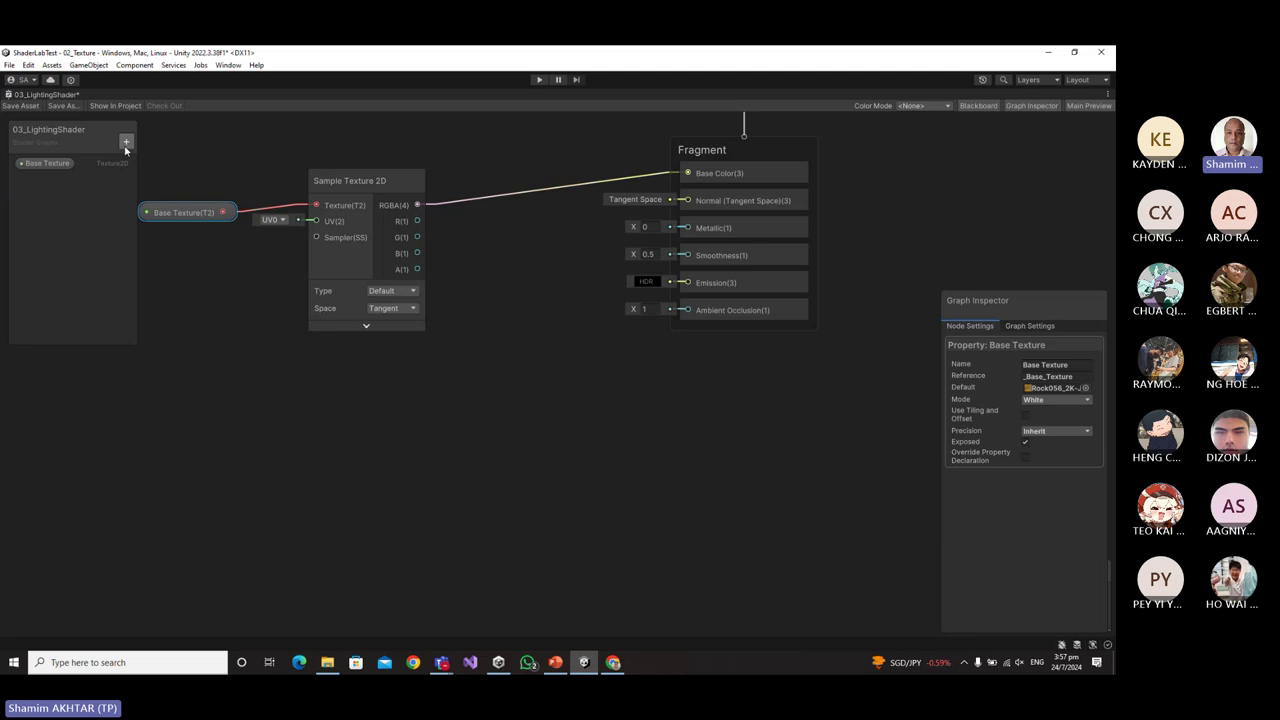
Add a Texture 2D property named Normal Map and place it in the graph.
{"action": "left_click", "coordinate": [126, 143]}
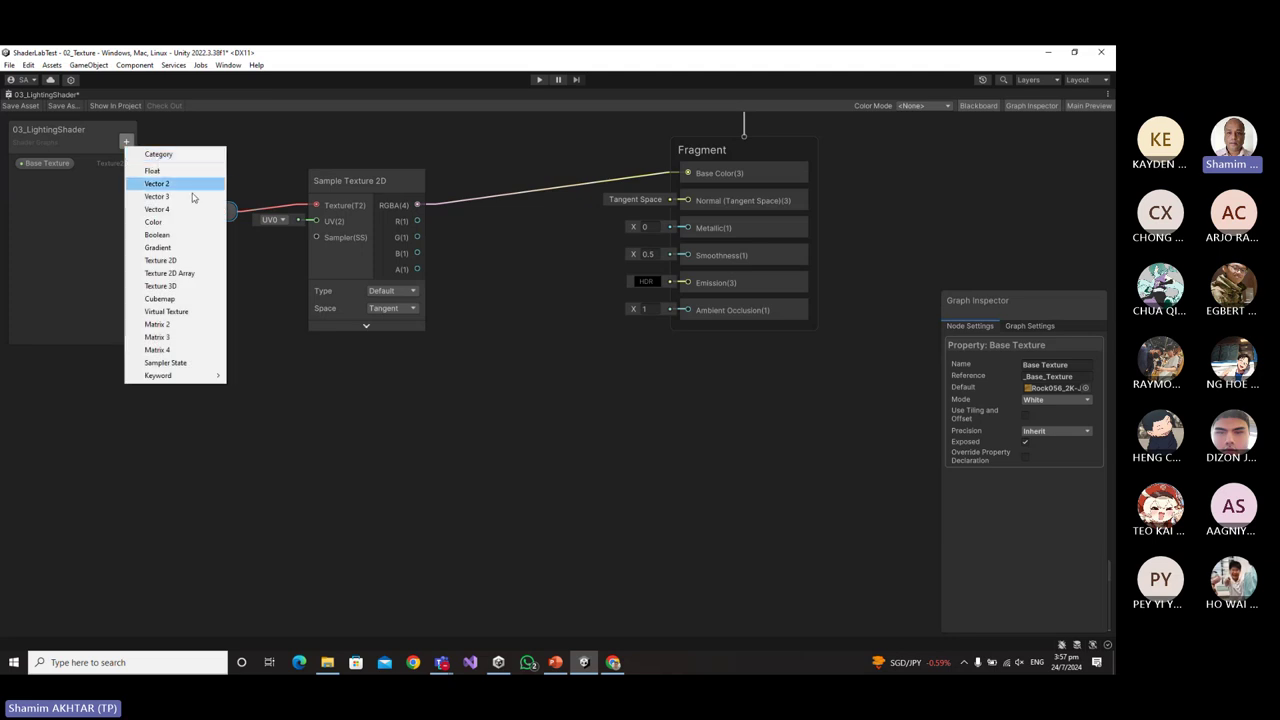
{"action": "left_click", "coordinate": [160, 260]}
{"action": "type", "text": "N"}
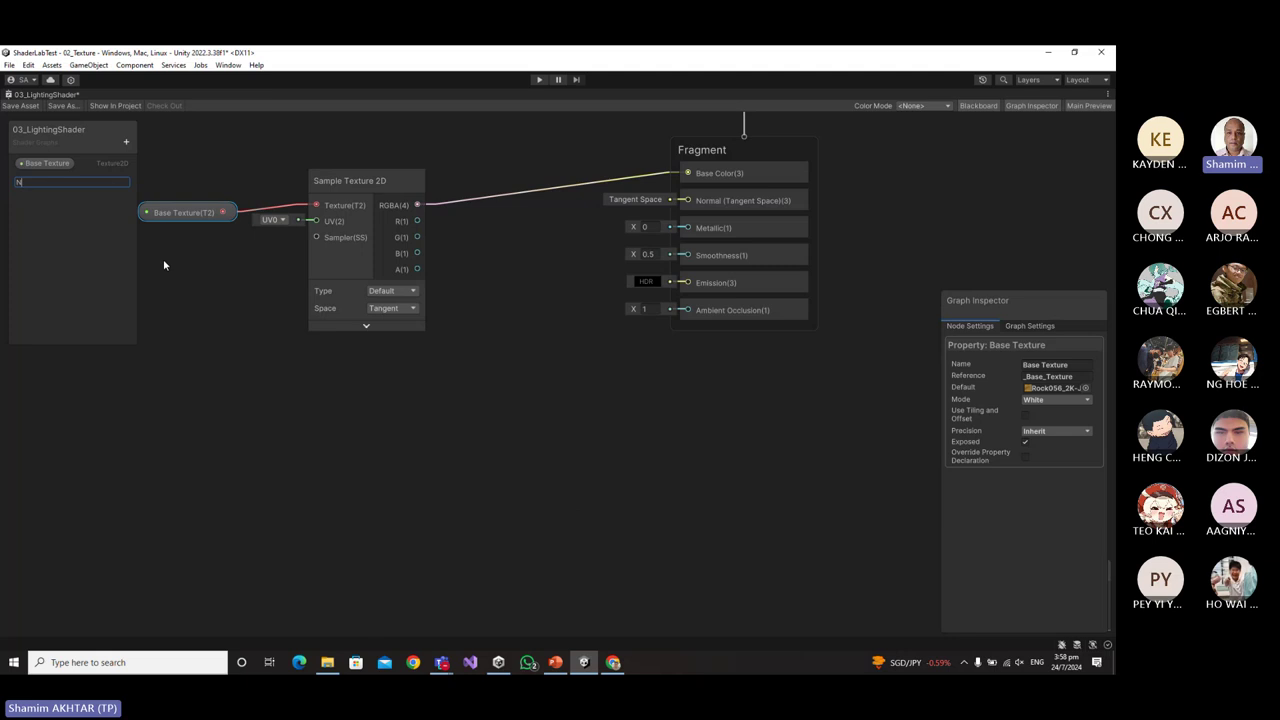
{"action": "type", "text": "ormal Ma"}
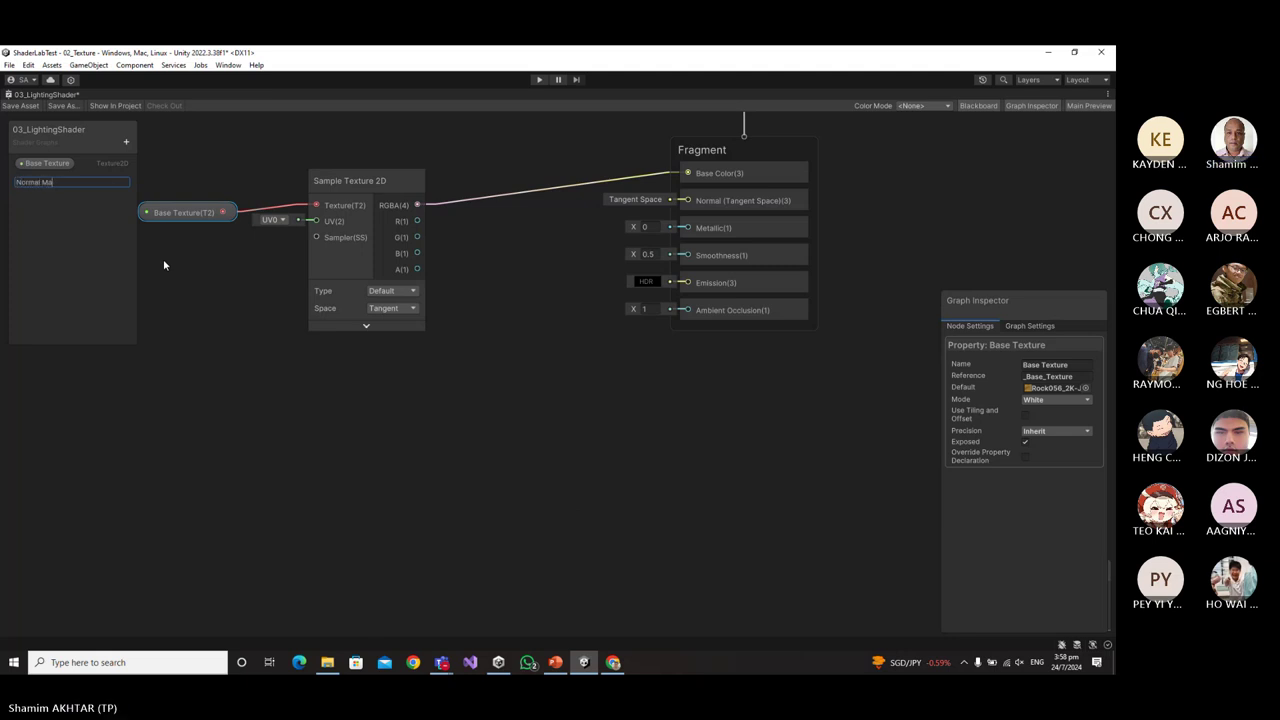
{"action": "type", "text": "p"}
{"action": "key", "text": "Return"}
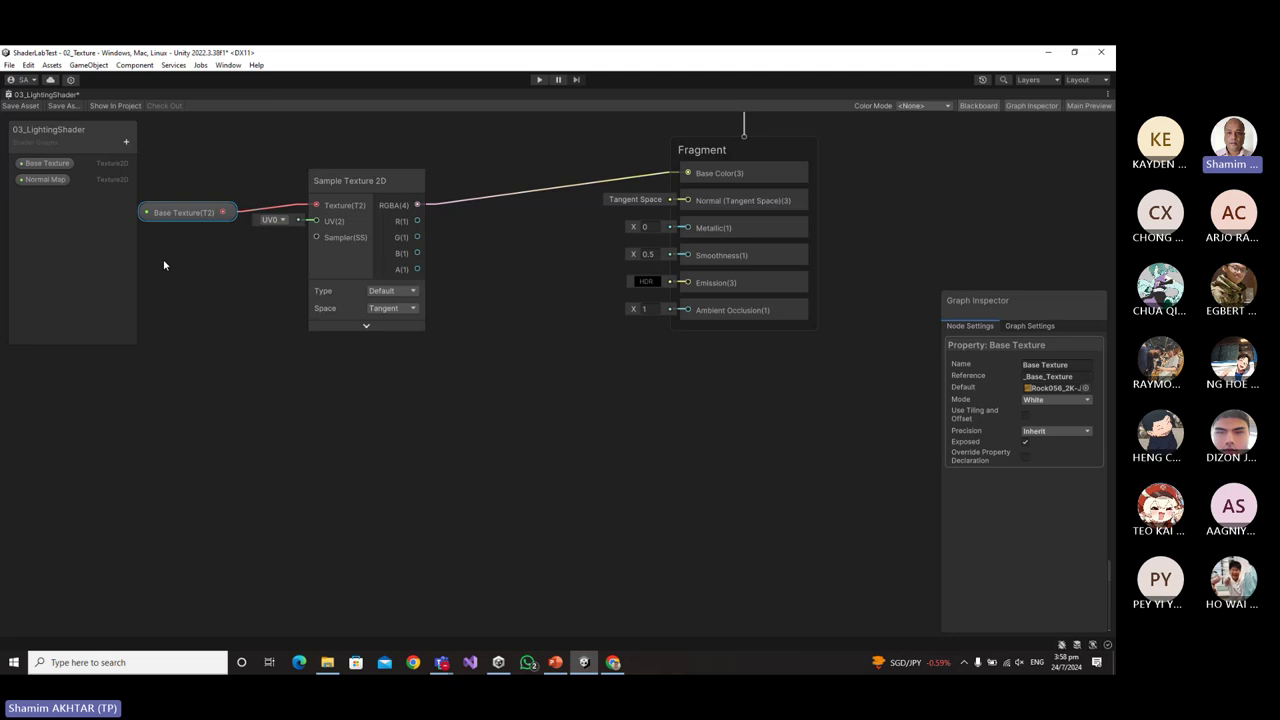
{"action": "left_click_drag", "start_coordinate": [45, 179], "coordinate": [305, 424]}
Add a Sample Texture 2D node for the normal map with Type set to Normal.
{"action": "type", "text": "sample"}
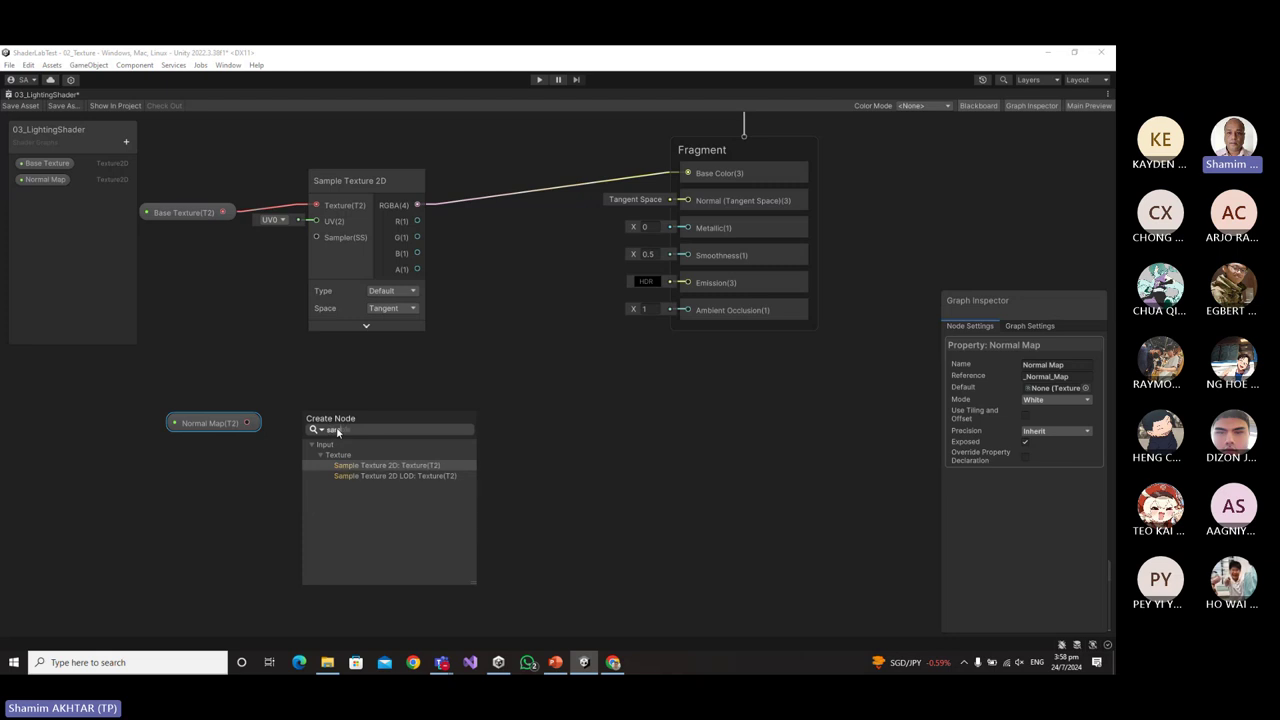
{"action": "left_click", "coordinate": [402, 466]}
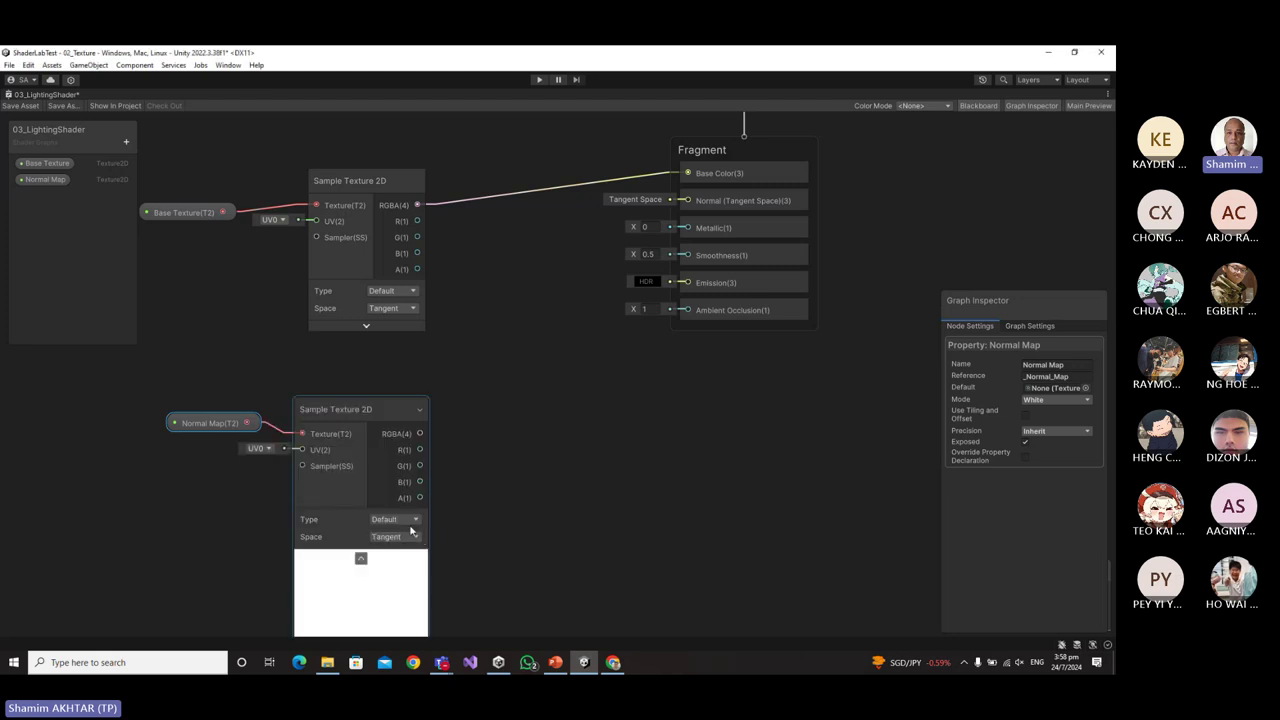
{"action": "left_click", "coordinate": [394, 520]}
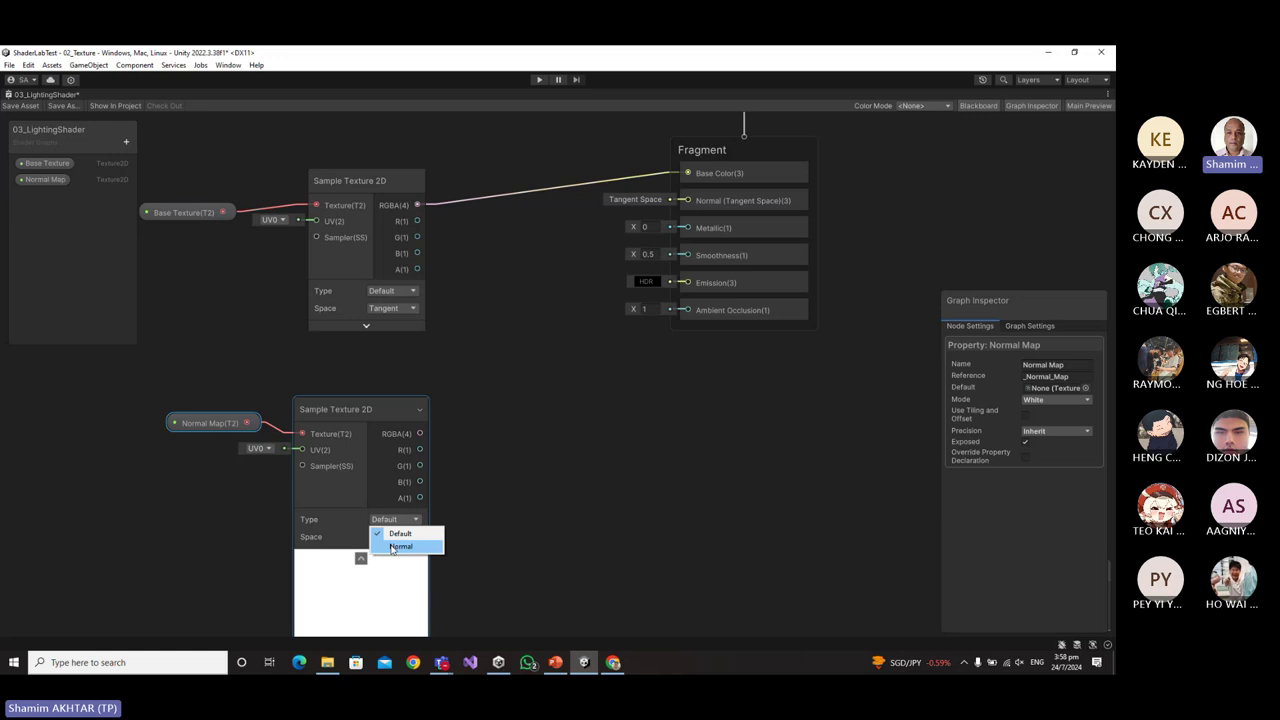
{"action": "left_click", "coordinate": [392, 548]}
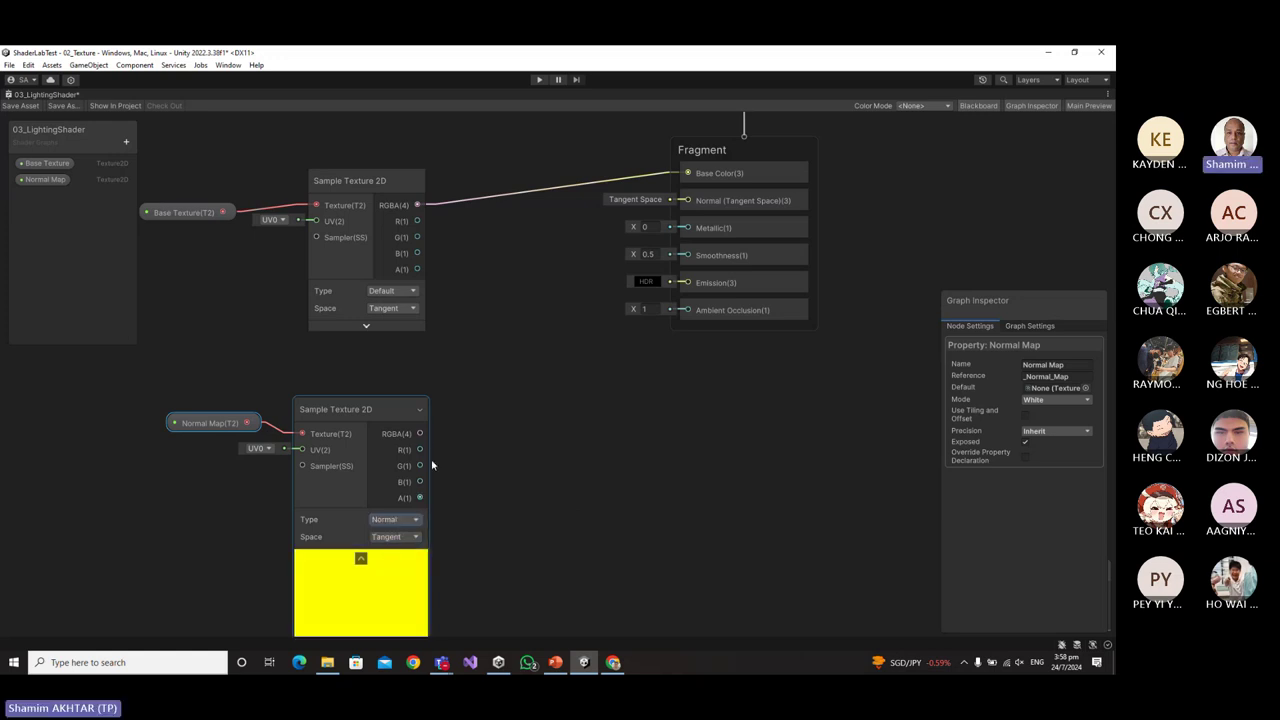
Wire the normal sample's RGBA into Normal (Tangent Space), save, and default Normal Map to the Rock056 texture.
{"action": "left_click_drag", "start_coordinate": [421, 435], "coordinate": [686, 200]}
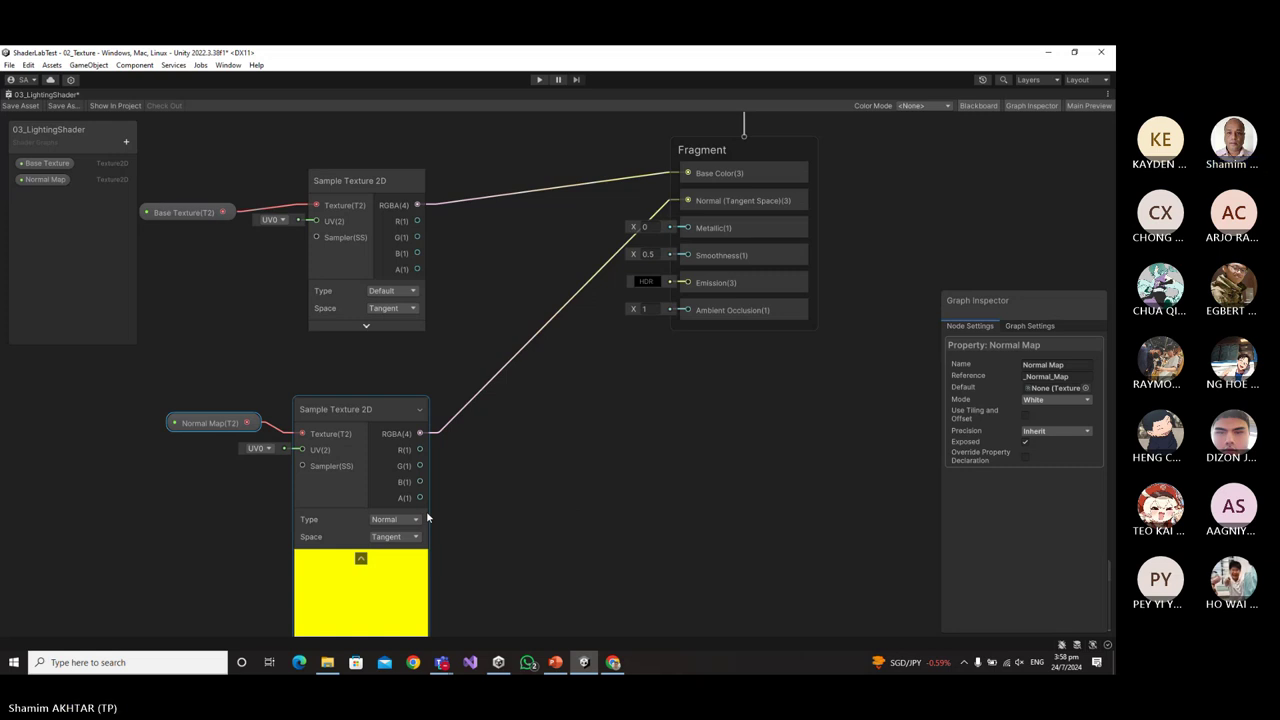
{"action": "left_click", "coordinate": [20, 105]}
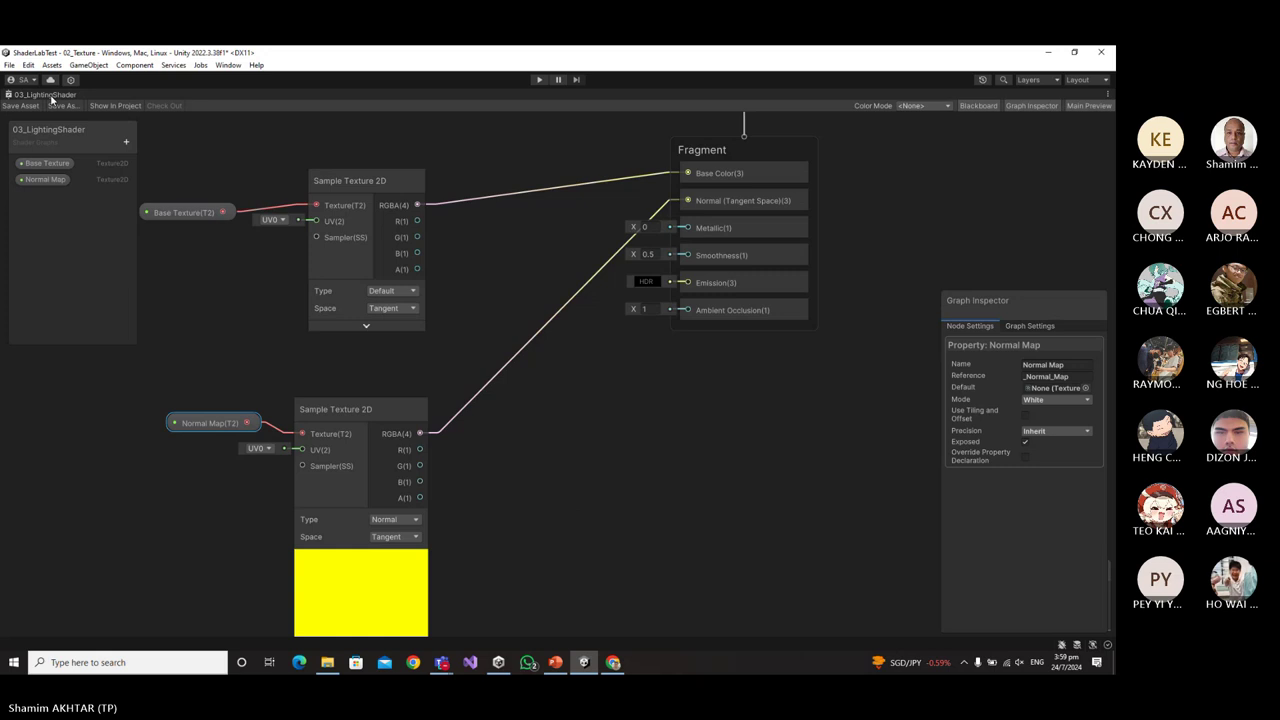
{"action": "left_click", "coordinate": [1086, 388]}
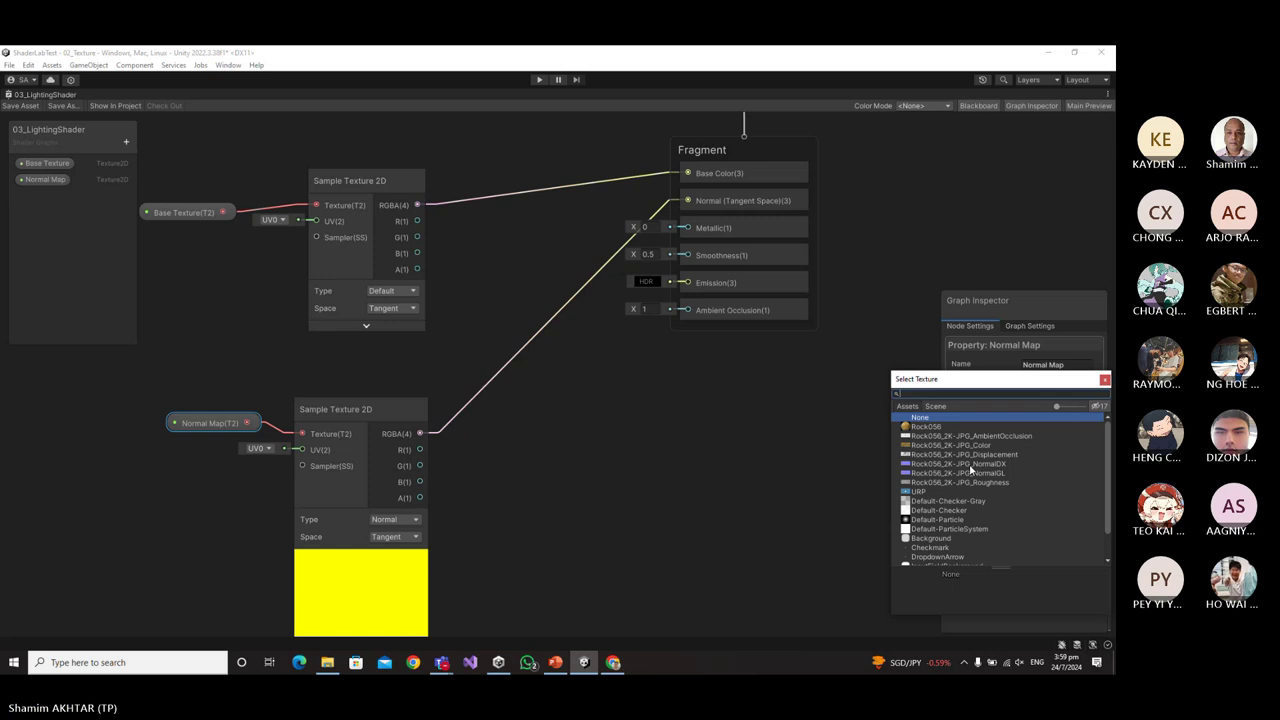
{"action": "double_click", "coordinate": [970, 465]}
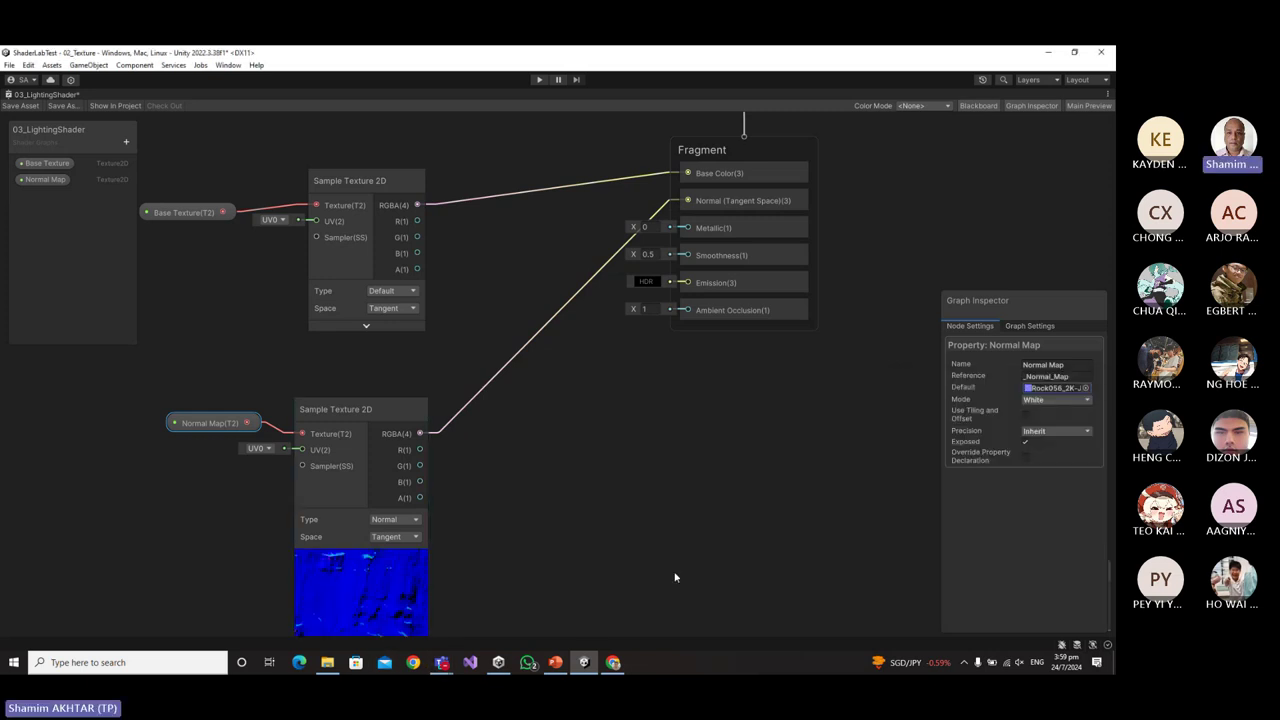
View Rock056_2K-JPG_NormalDX from the Rock056_2K-JPG folder in Photos, then close it.
{"action": "left_click", "coordinate": [327, 662]}
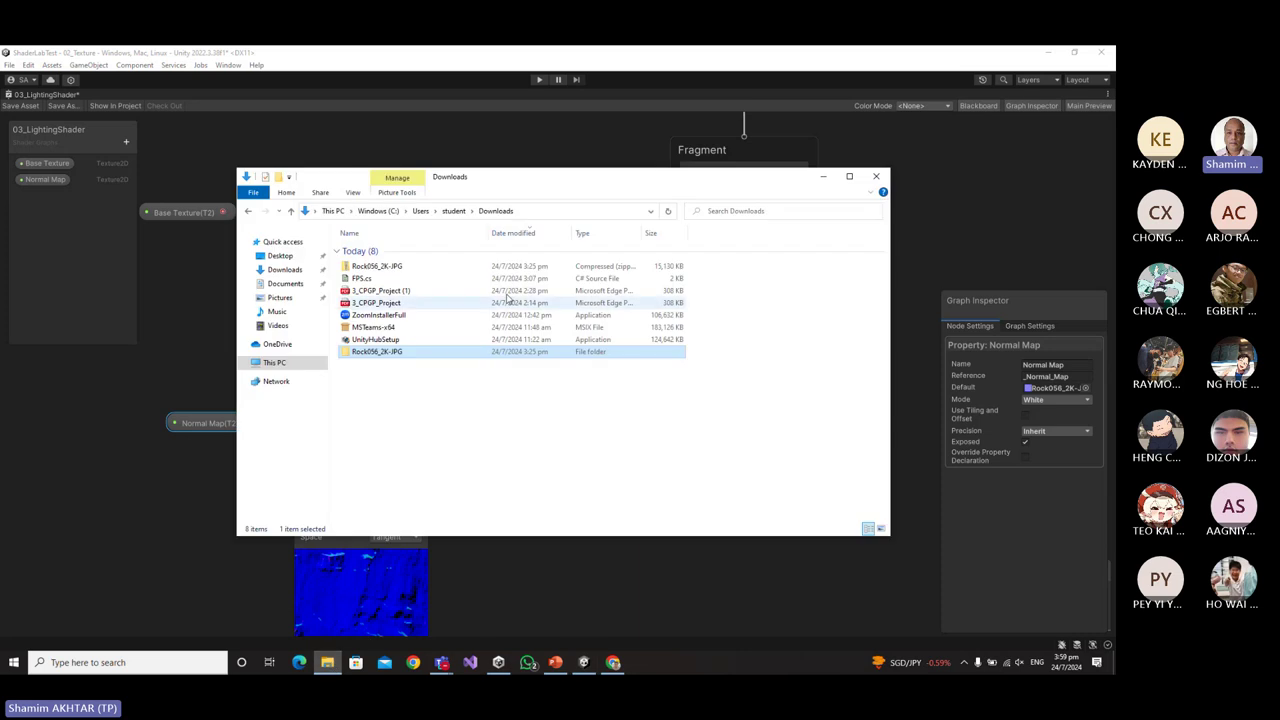
{"action": "double_click", "coordinate": [381, 357]}
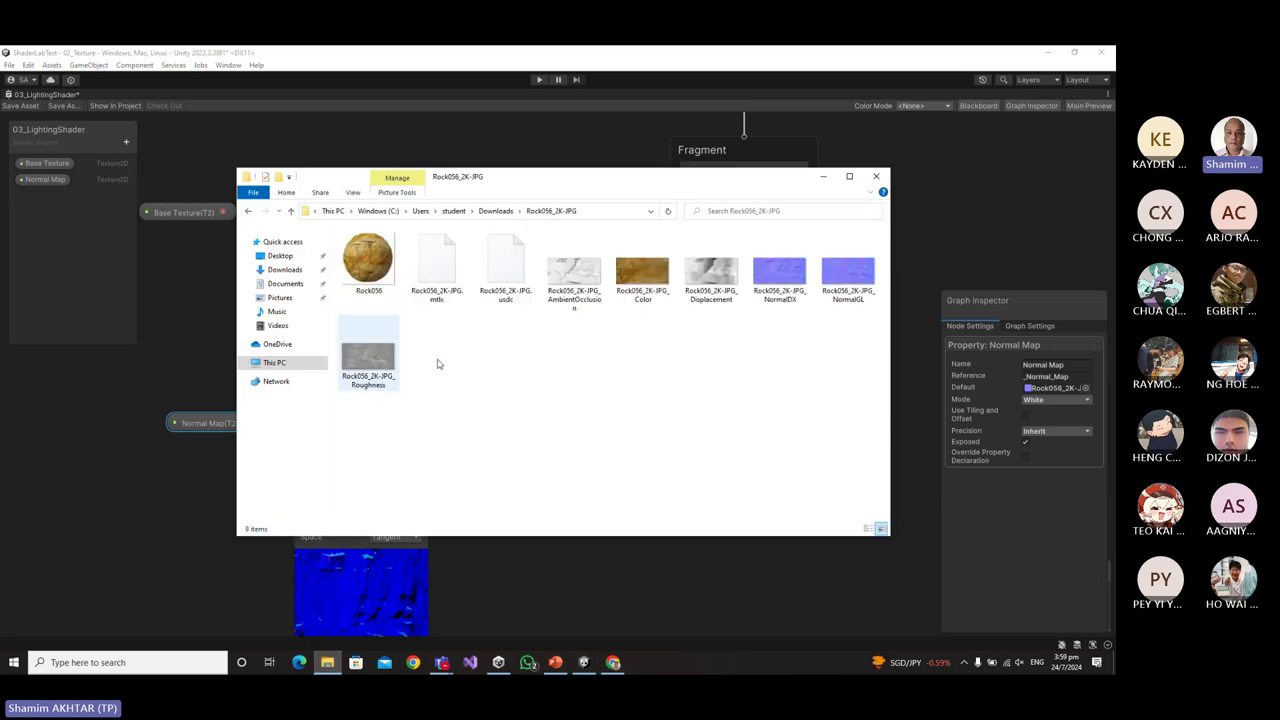
{"action": "left_click", "coordinate": [785, 275]}
{"action": "double_click", "coordinate": [792, 283]}
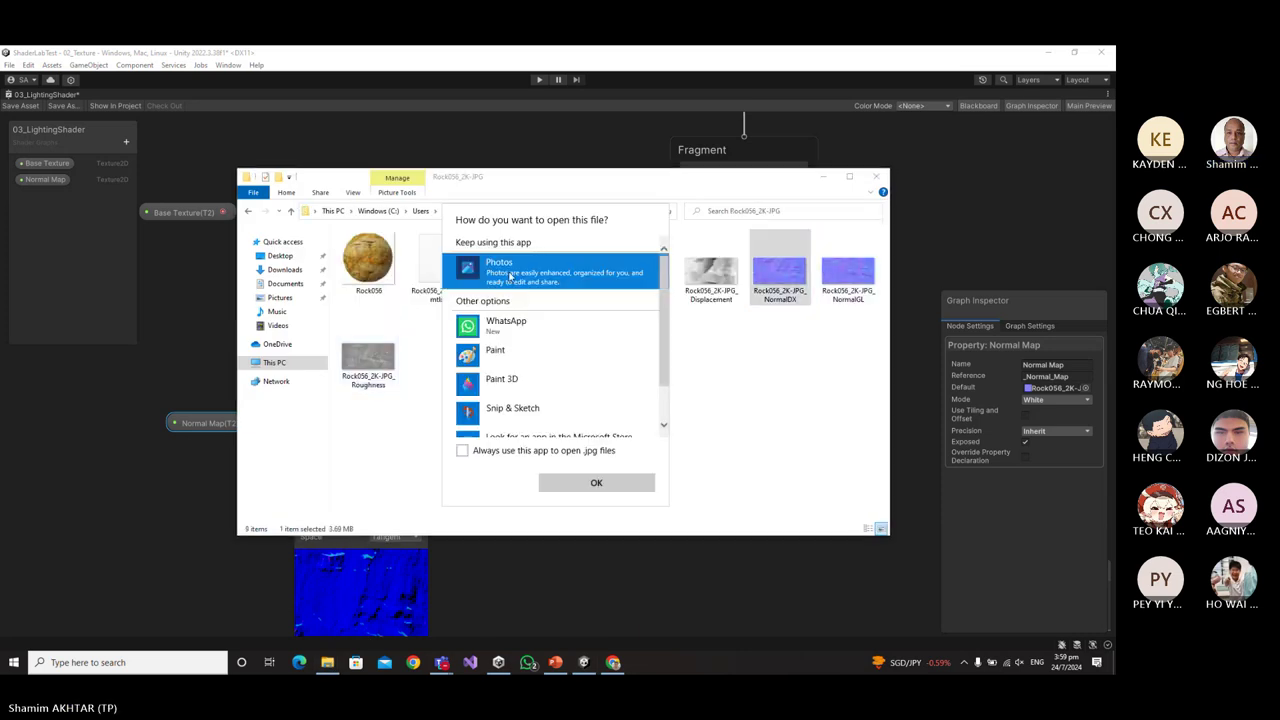
{"action": "left_click", "coordinate": [596, 481]}
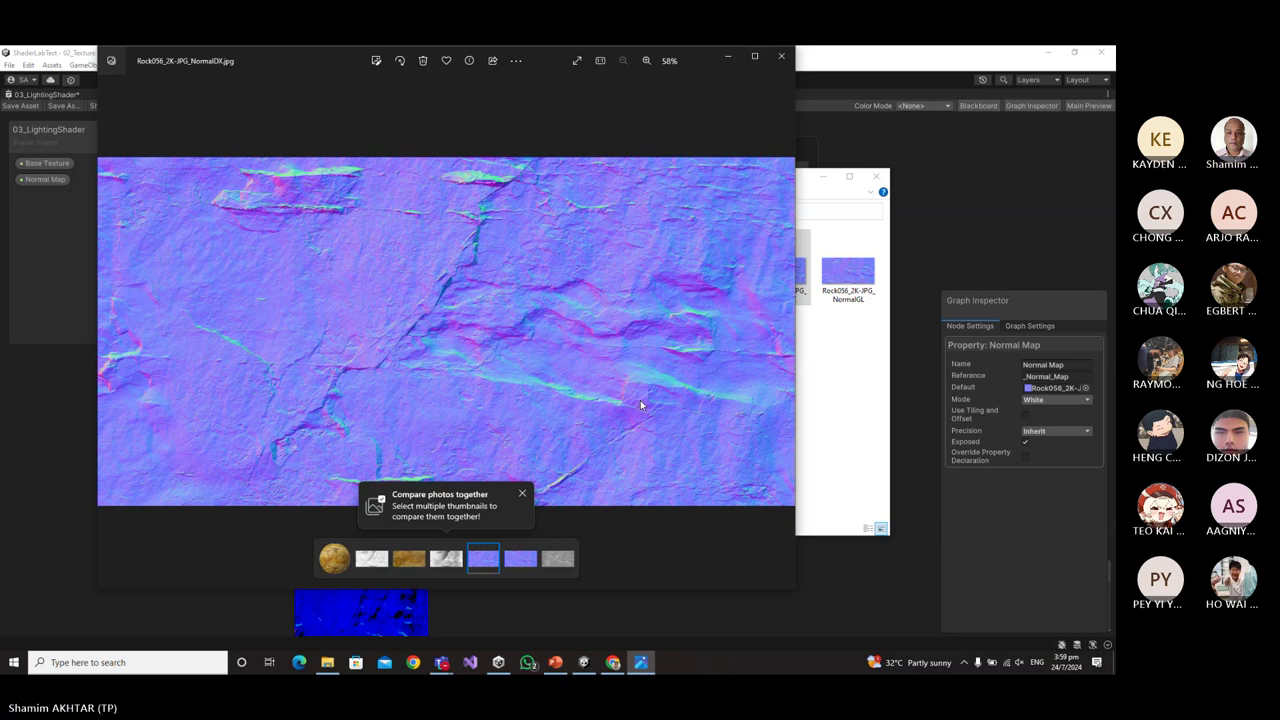
{"action": "left_click", "coordinate": [781, 56]}
Save the shader graph and restore the normal editor layout.
{"action": "left_click", "coordinate": [38, 113]}
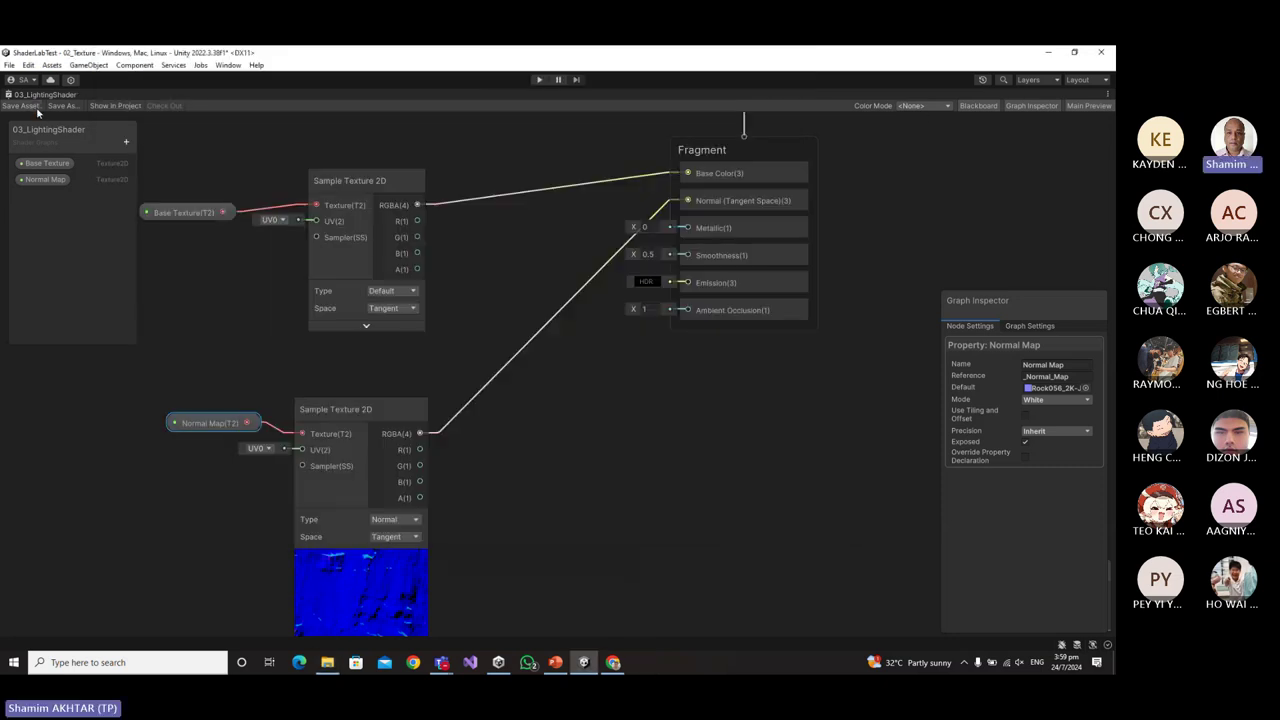
{"action": "left_click", "coordinate": [26, 106]}
{"action": "right_click", "coordinate": [46, 100]}
{"action": "left_click", "coordinate": [62, 99]}
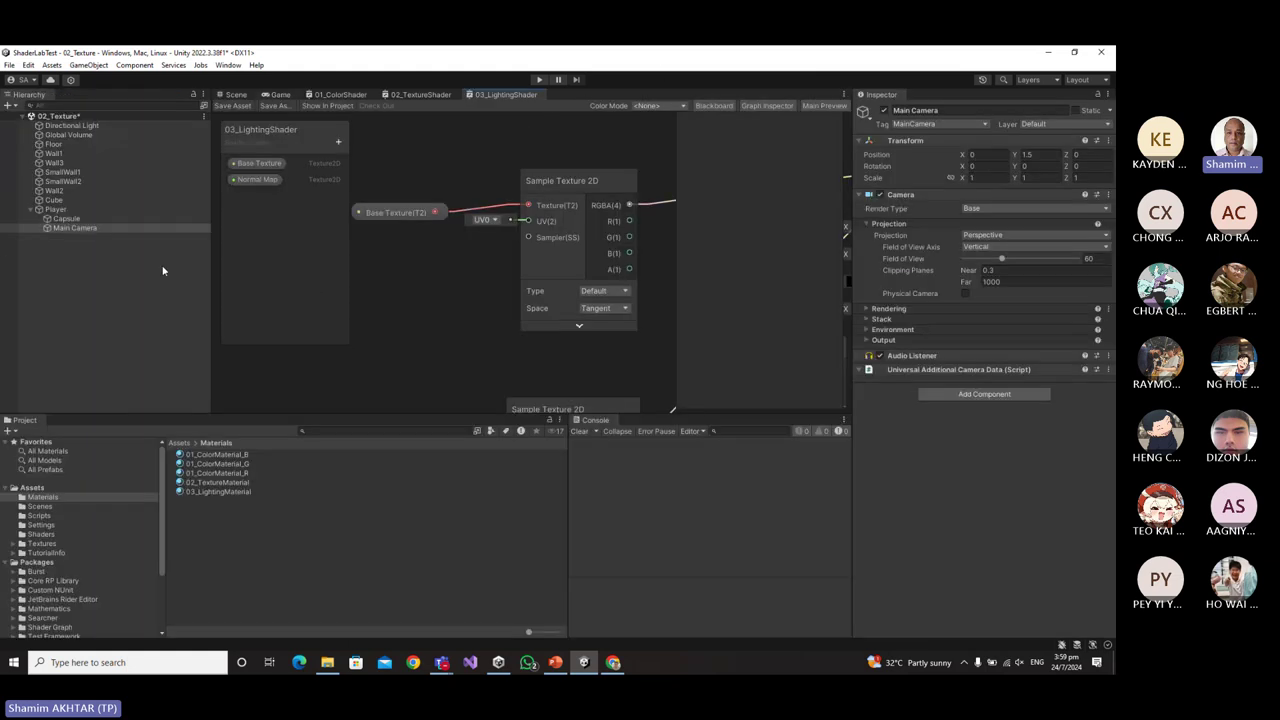
Assign Rock056_2K-JPG_NormalDX to 03_LightingMaterial's Normal Map slot.
{"action": "left_click", "coordinate": [230, 491]}
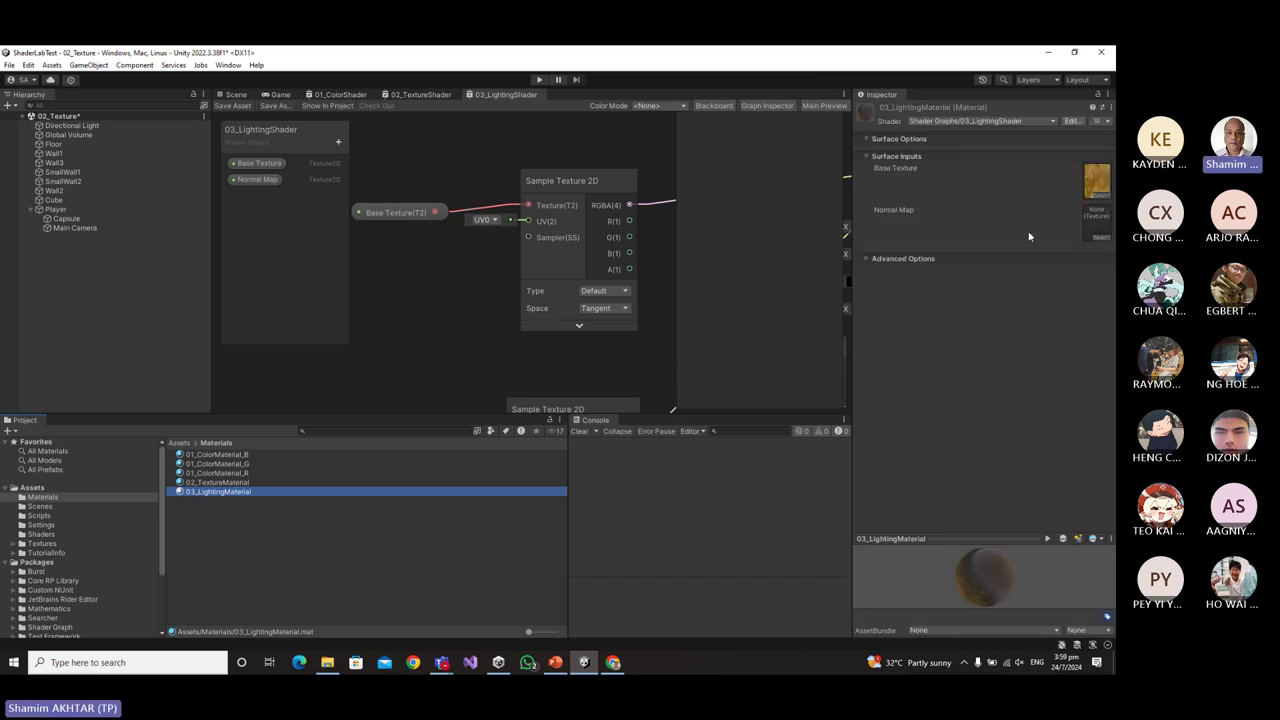
{"action": "left_click", "coordinate": [1101, 237]}
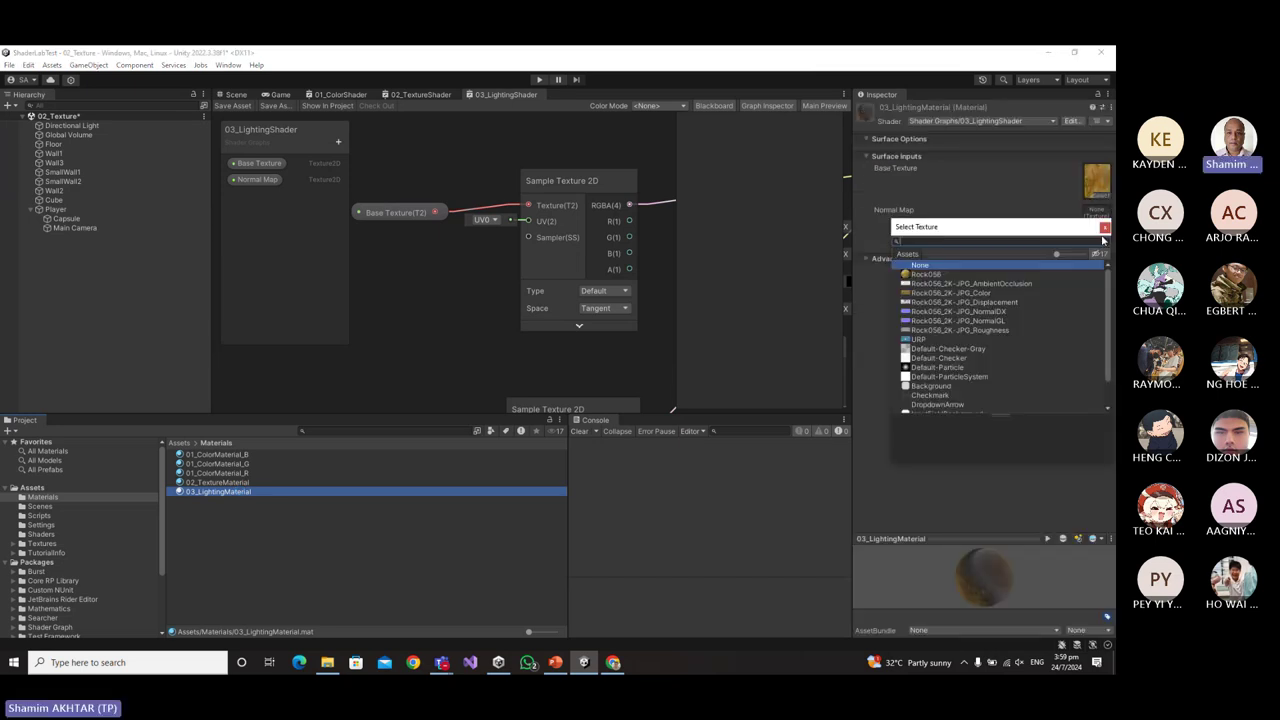
{"action": "left_click", "coordinate": [1007, 312]}
{"action": "double_click", "coordinate": [1007, 312]}
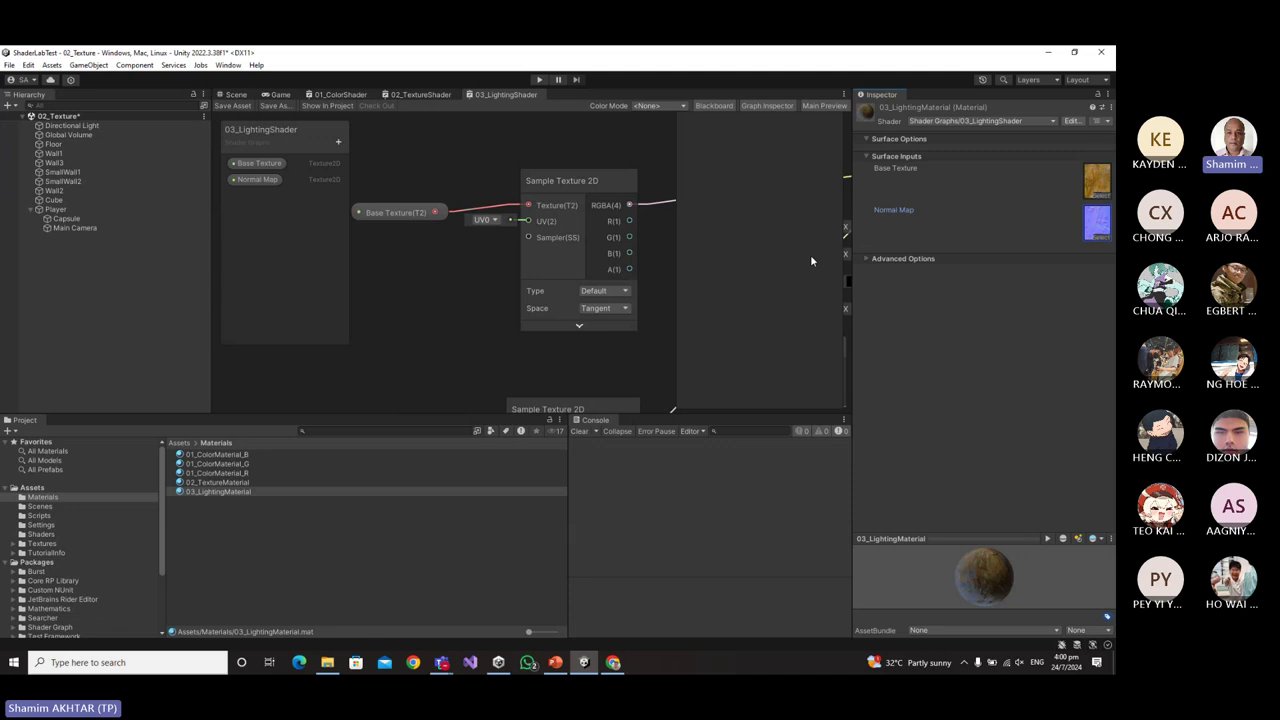
Start Play mode and maximize the Game view to inspect the normal-mapped wall.
{"action": "left_click", "coordinate": [539, 80]}
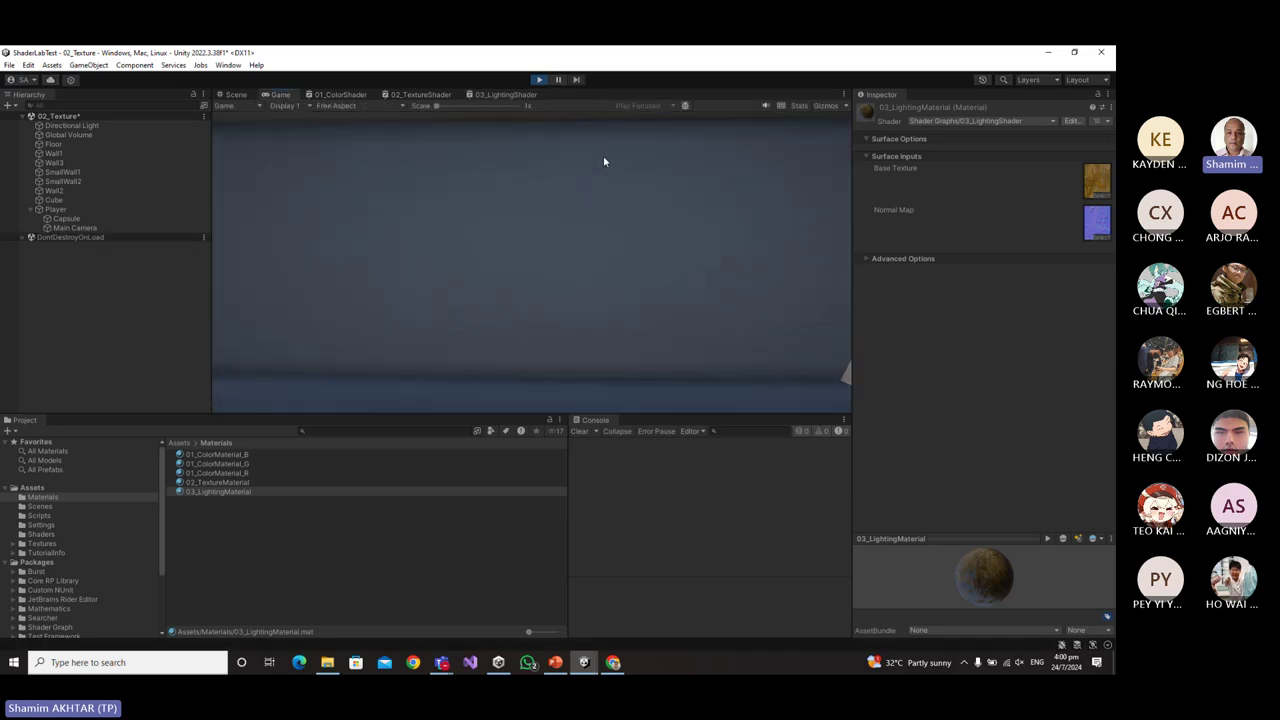
{"action": "right_click", "coordinate": [276, 94]}
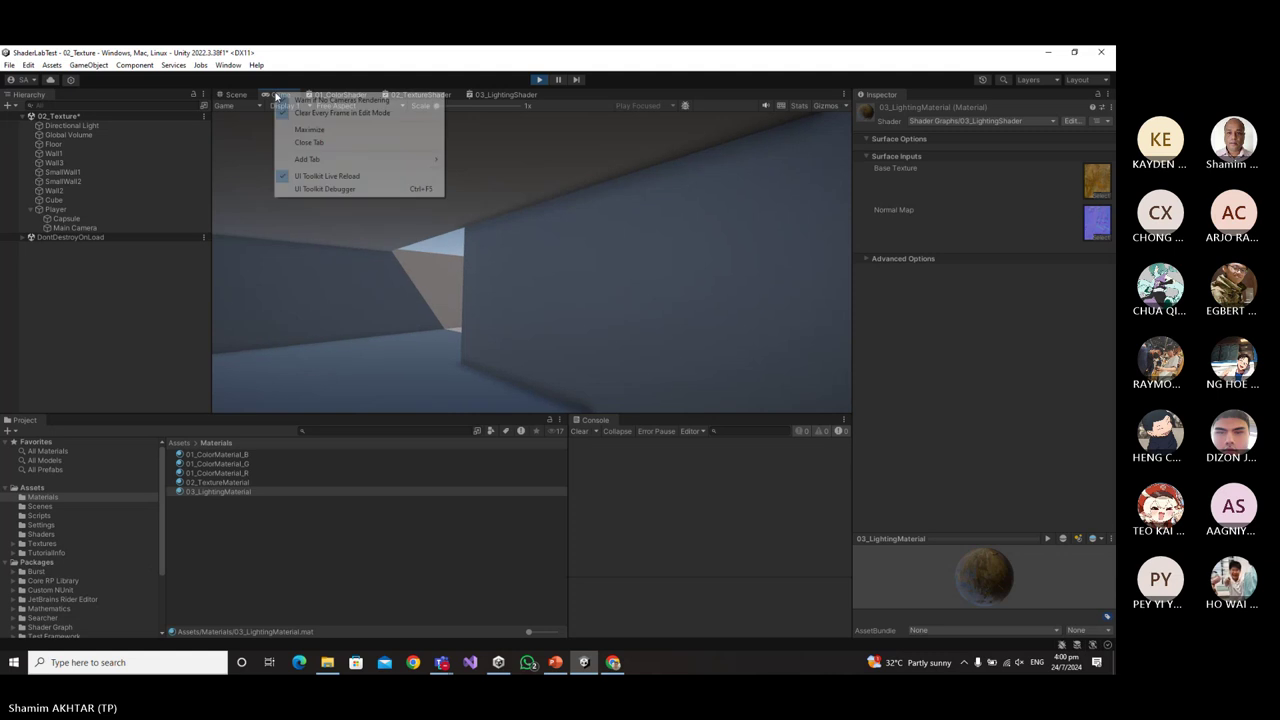
{"action": "left_click", "coordinate": [303, 130]}
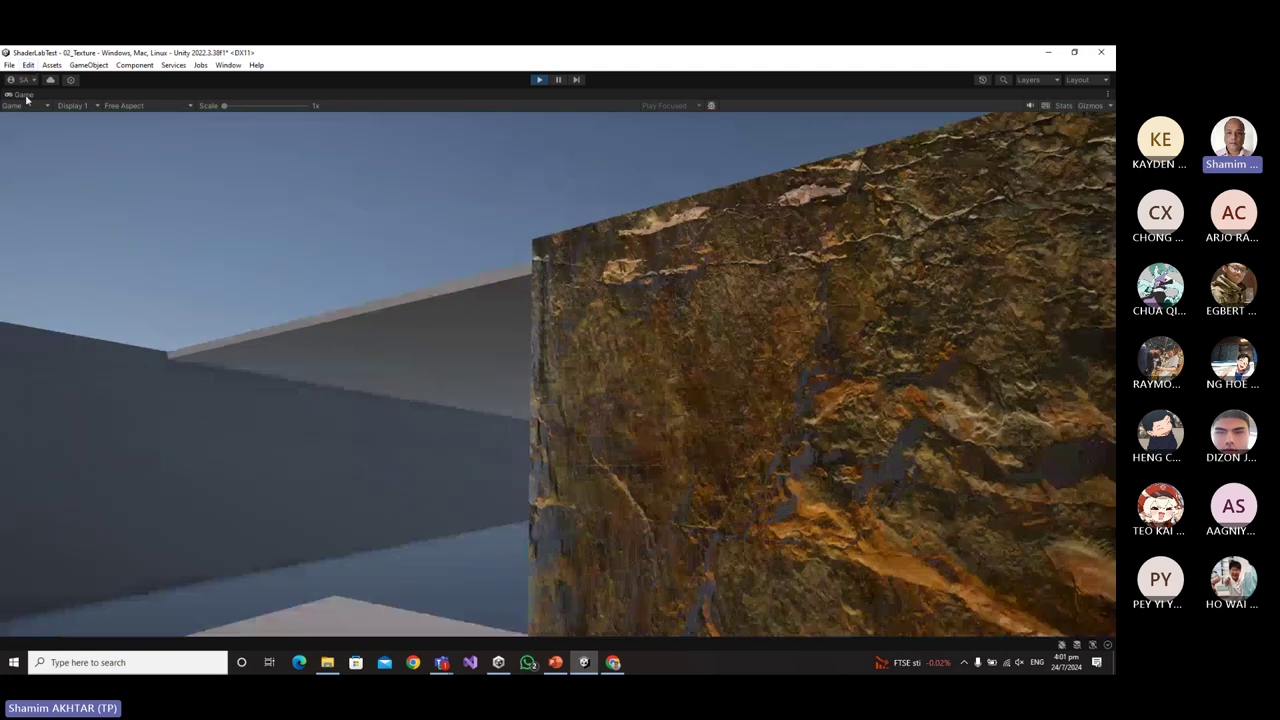
Restore the full editor layout, stop Play mode, and assign Rock056 NormalDX as the normal map.
{"action": "right_click", "coordinate": [26, 97]}
{"action": "left_click", "coordinate": [60, 131]}
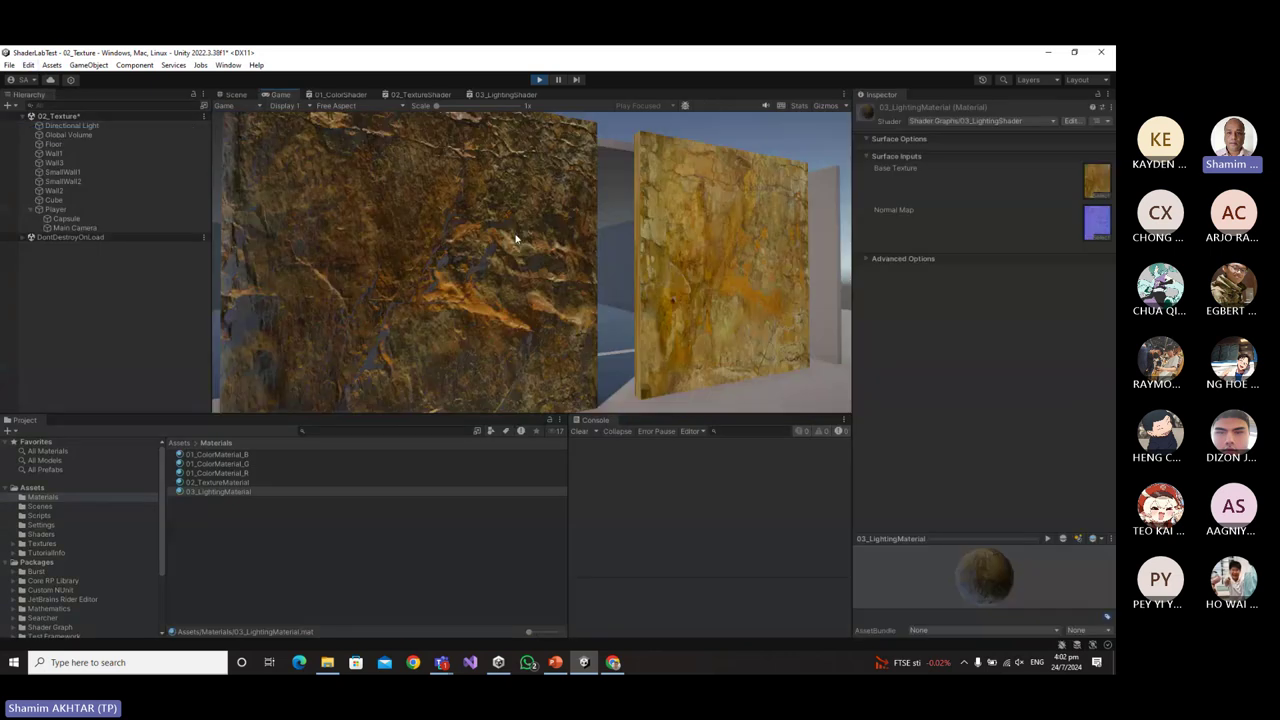
{"action": "key", "text": "ctrl+p"}
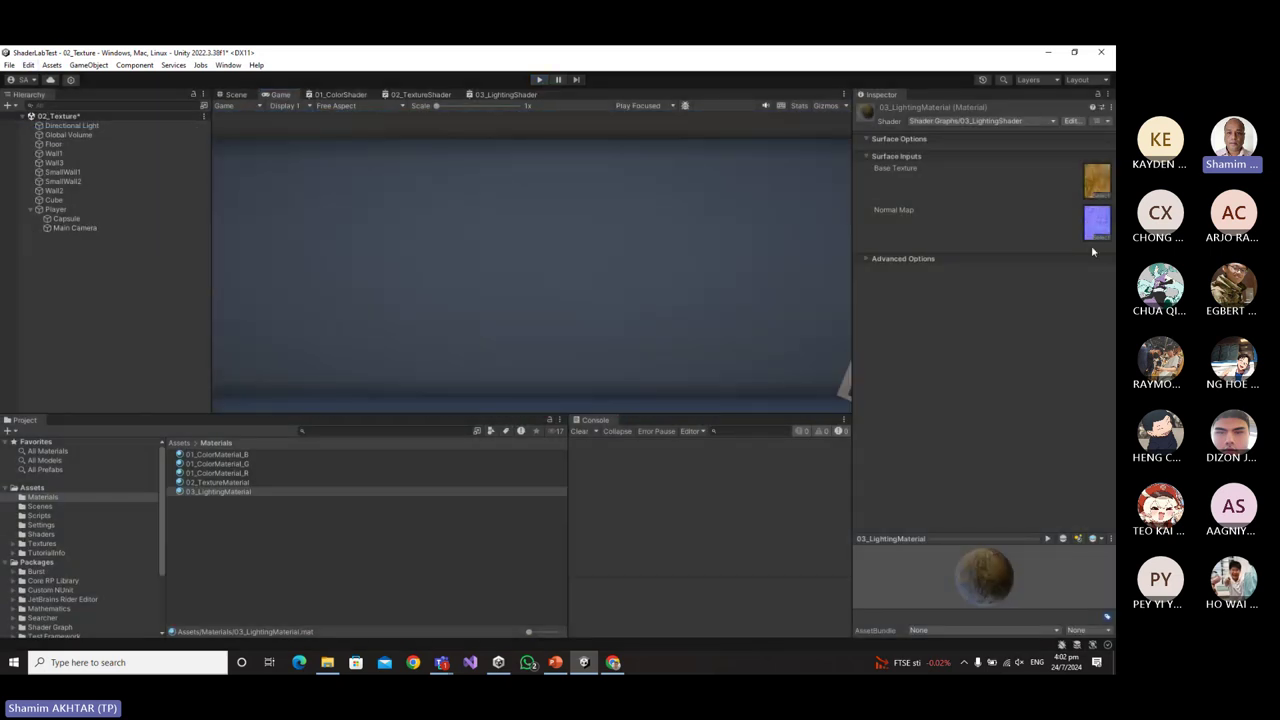
{"action": "left_click", "coordinate": [1100, 238]}
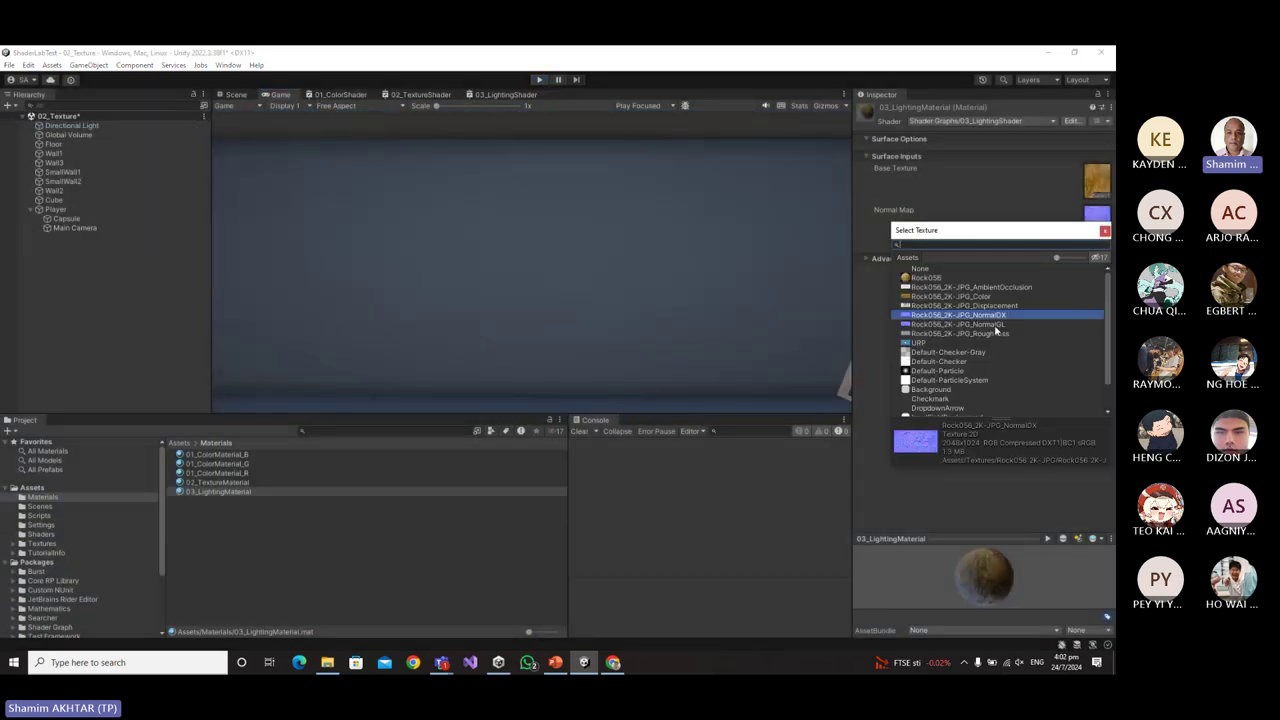
{"action": "double_click", "coordinate": [995, 325]}
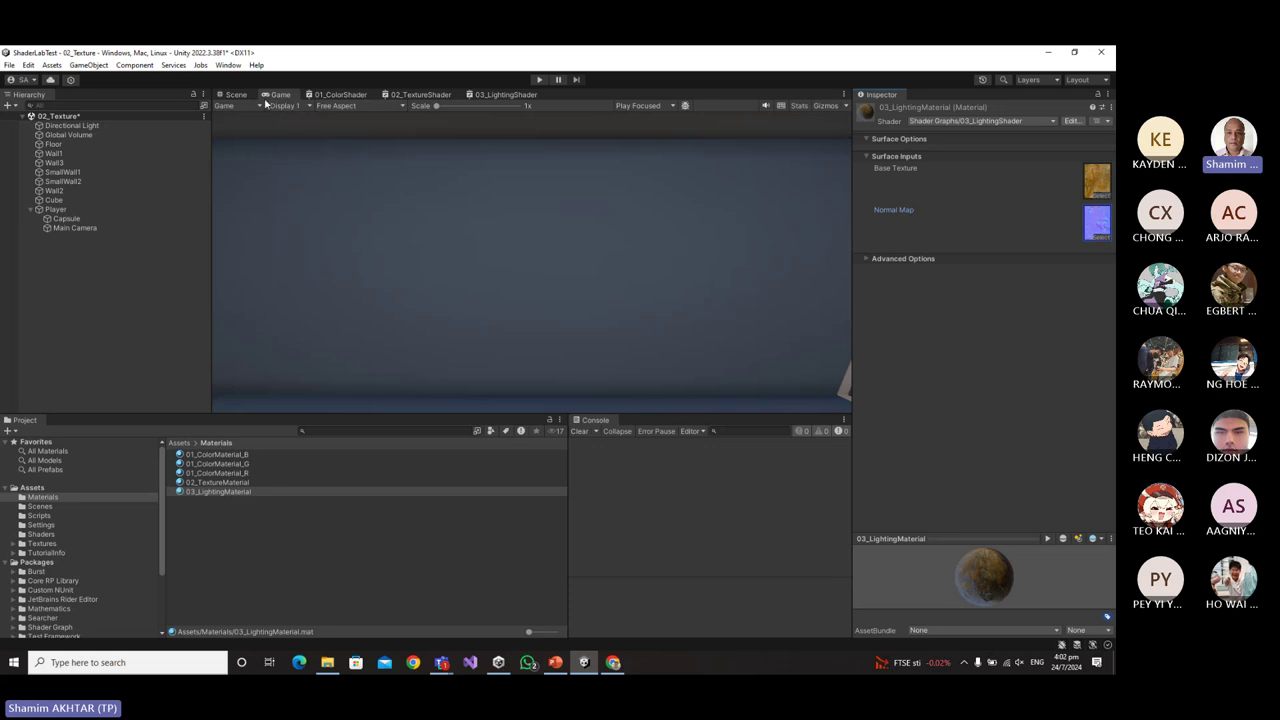
Test the NormalDX wall in Play mode, then switch the normal map to Rock056 NormalGL.
{"action": "left_click", "coordinate": [541, 79]}
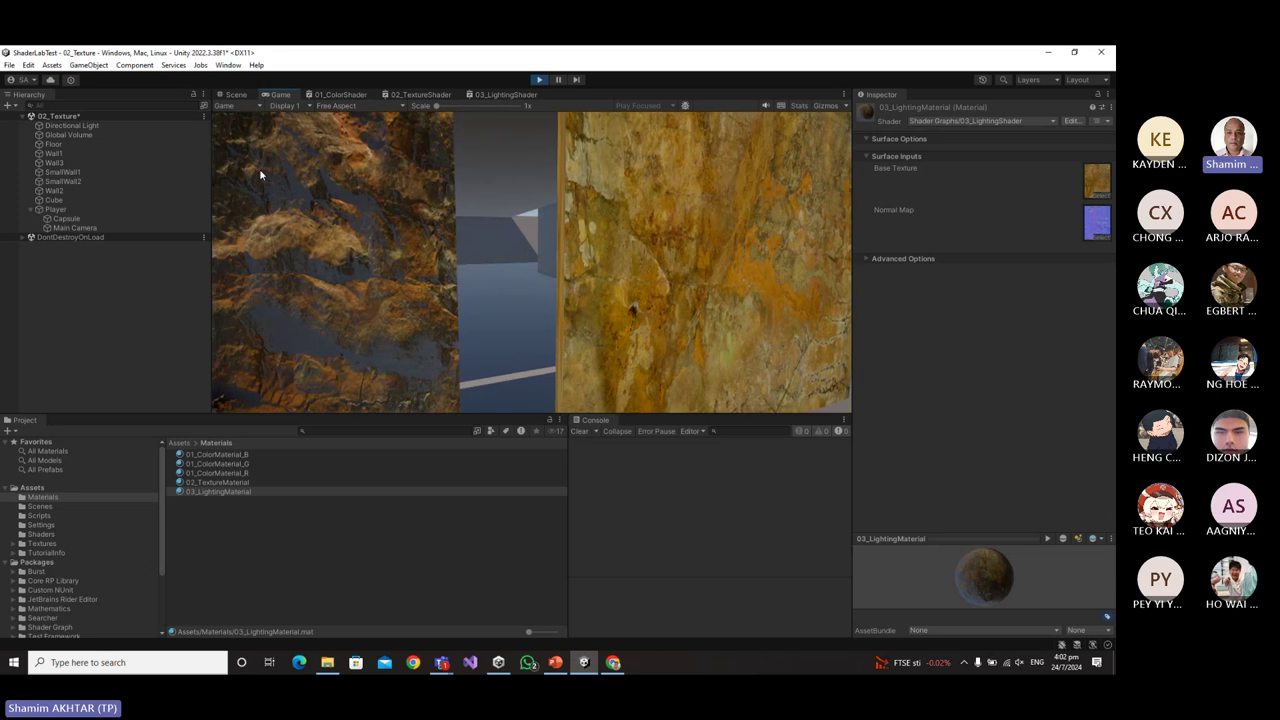
{"action": "left_click", "coordinate": [541, 81]}
{"action": "left_click", "coordinate": [1097, 236]}
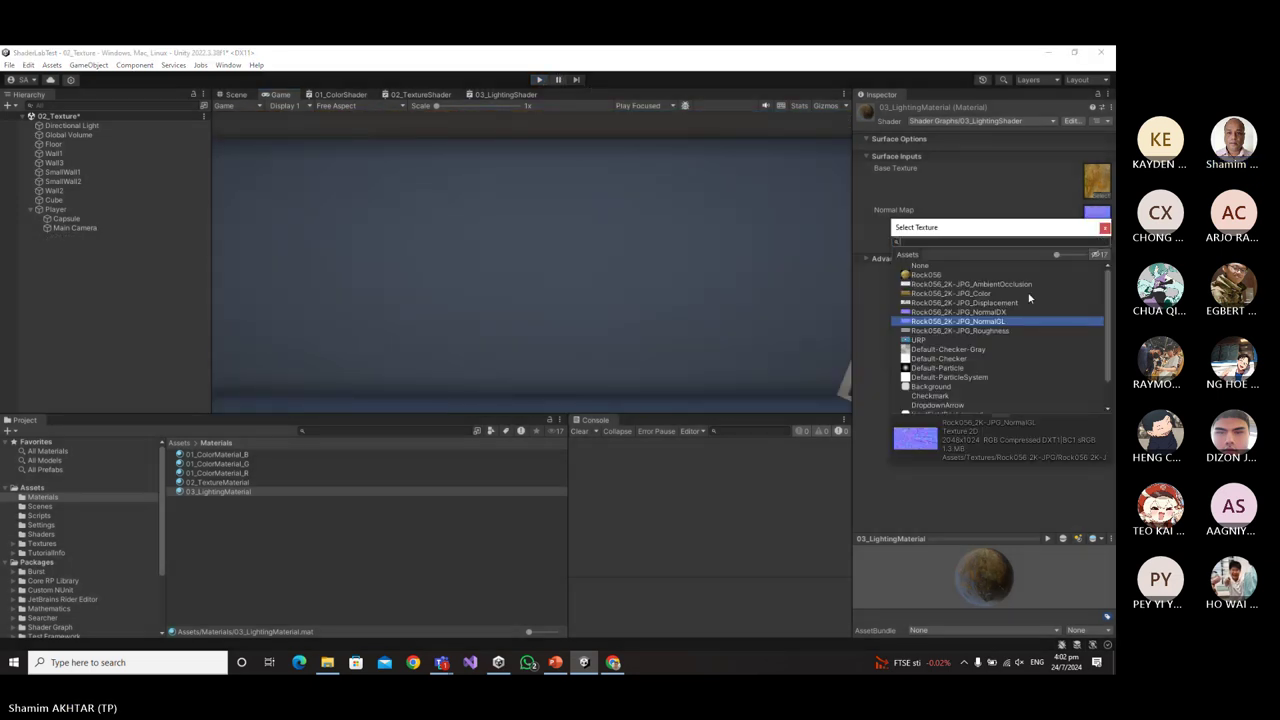
{"action": "double_click", "coordinate": [1005, 318]}
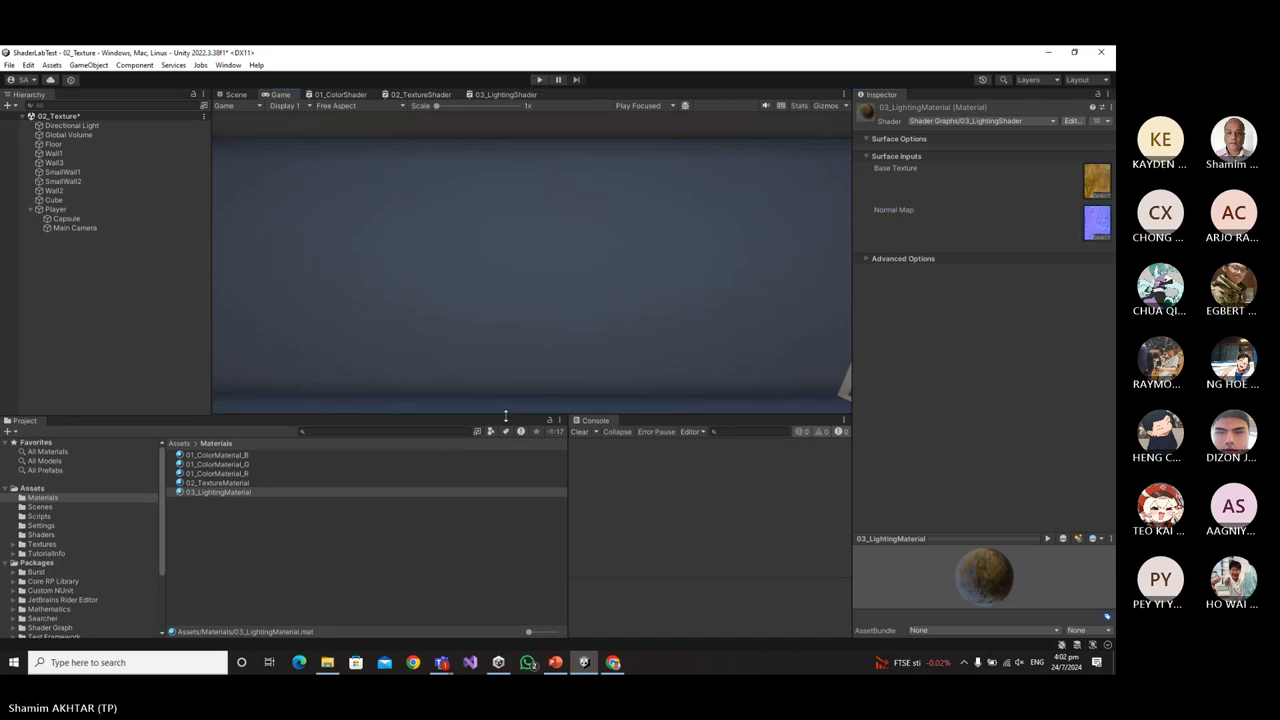
{"action": "left_click_drag", "start_coordinate": [505, 412], "coordinate": [505, 495]}
{"action": "left_click", "coordinate": [540, 80]}
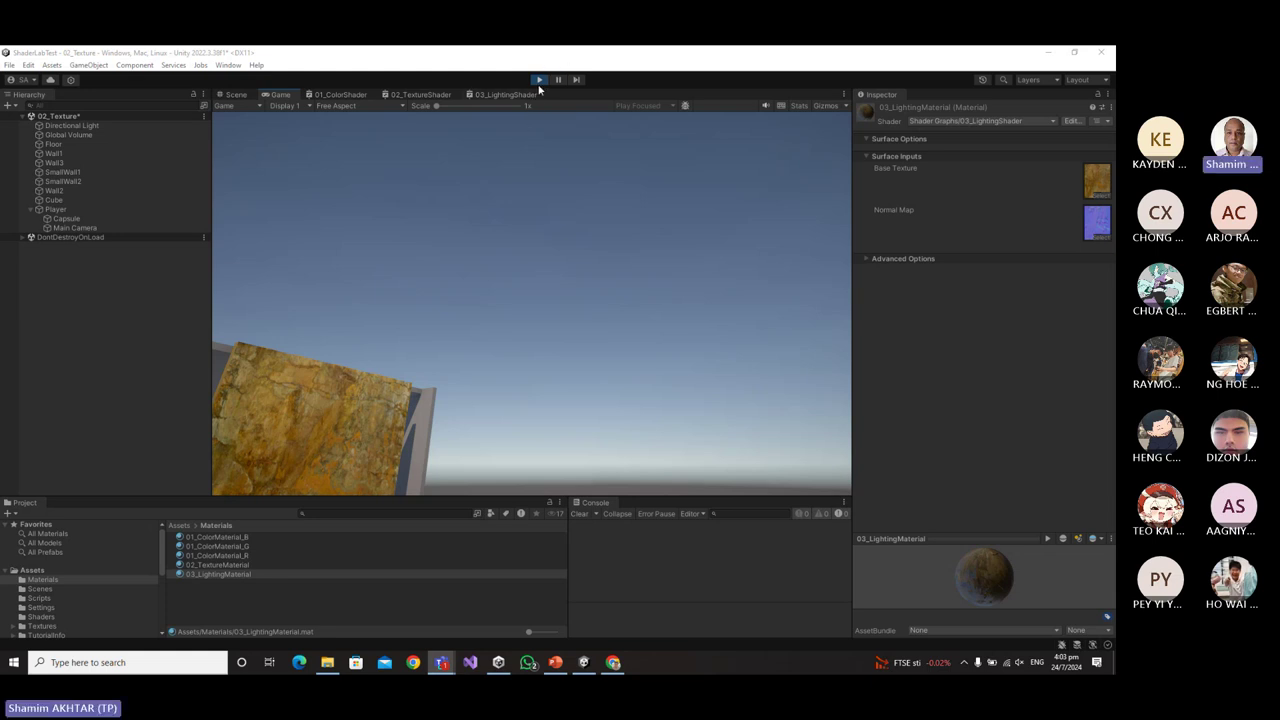
{"action": "left_click", "coordinate": [539, 80]}
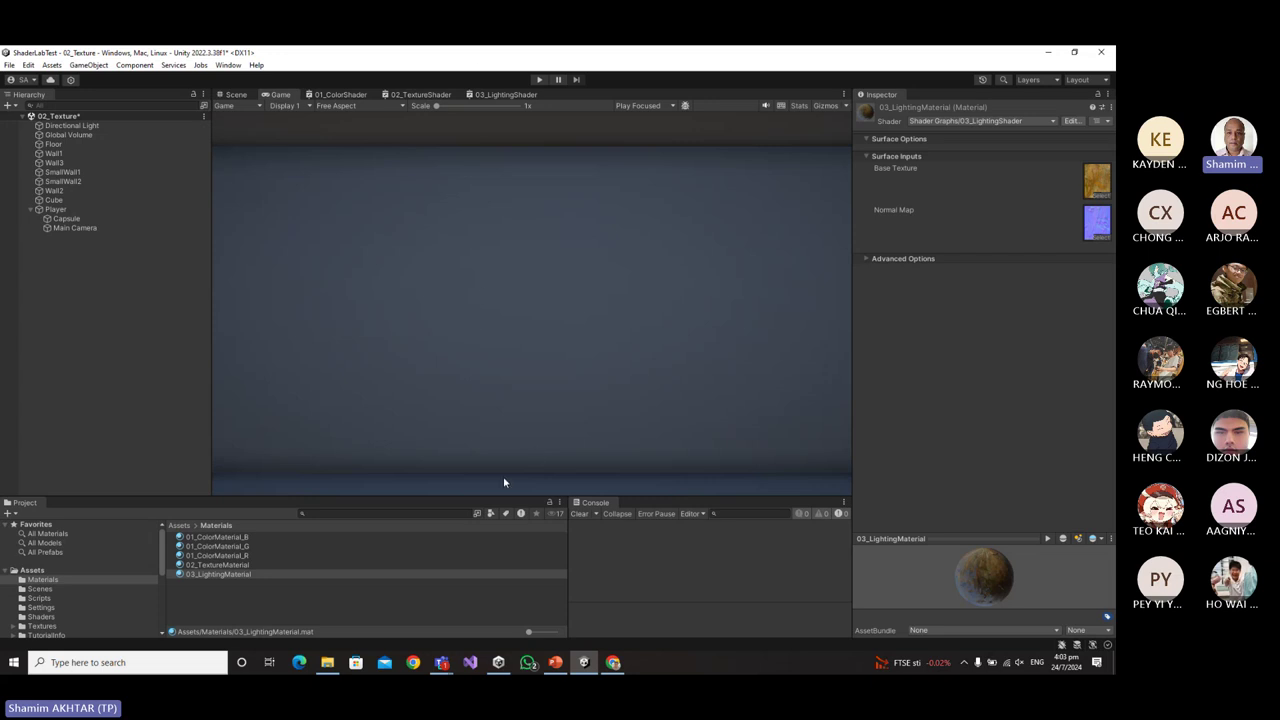
Save the 02_Texture scene and select 03_LightingMaterial.
{"action": "left_click", "coordinate": [98, 360]}
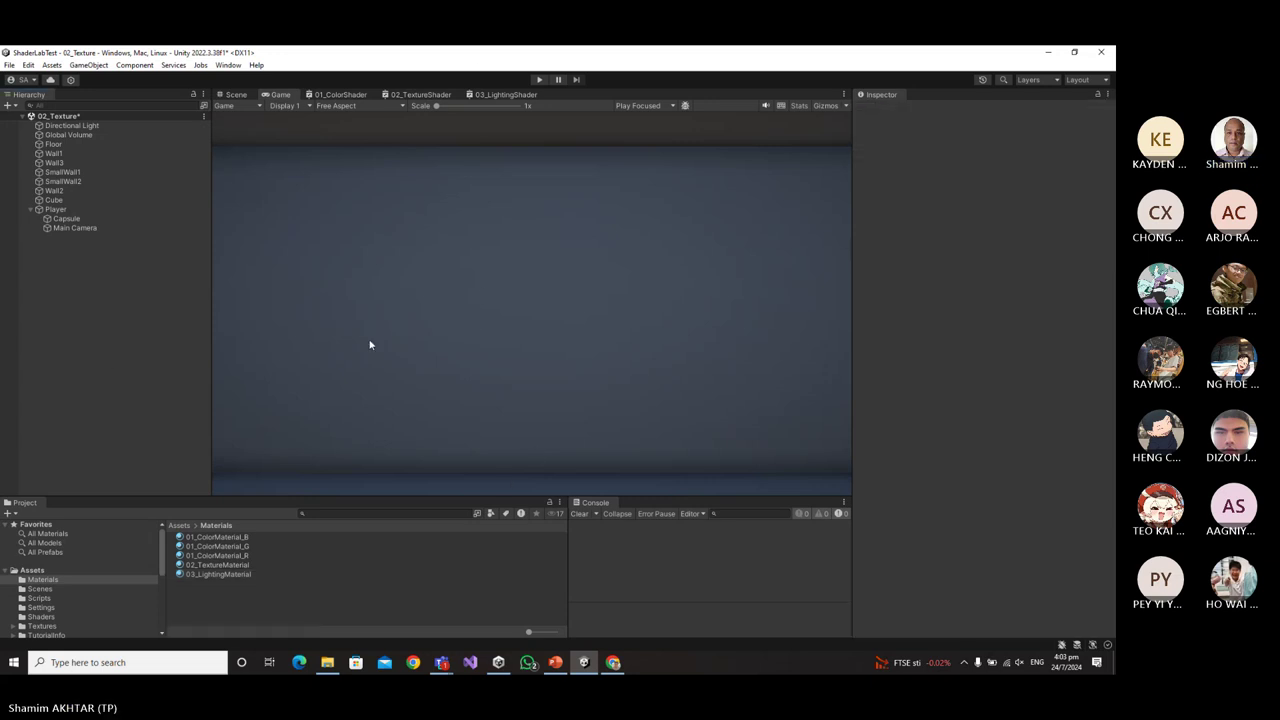
{"action": "key", "text": "ctrl+s"}
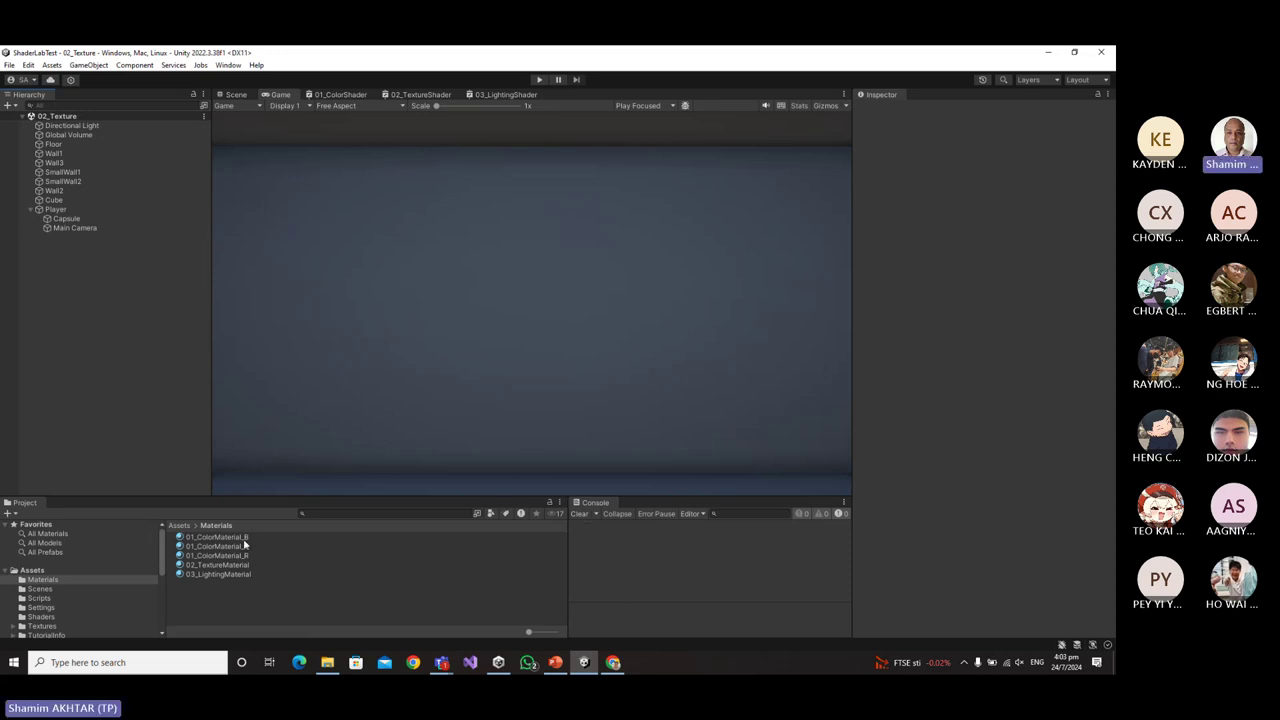
{"action": "left_click", "coordinate": [233, 577]}
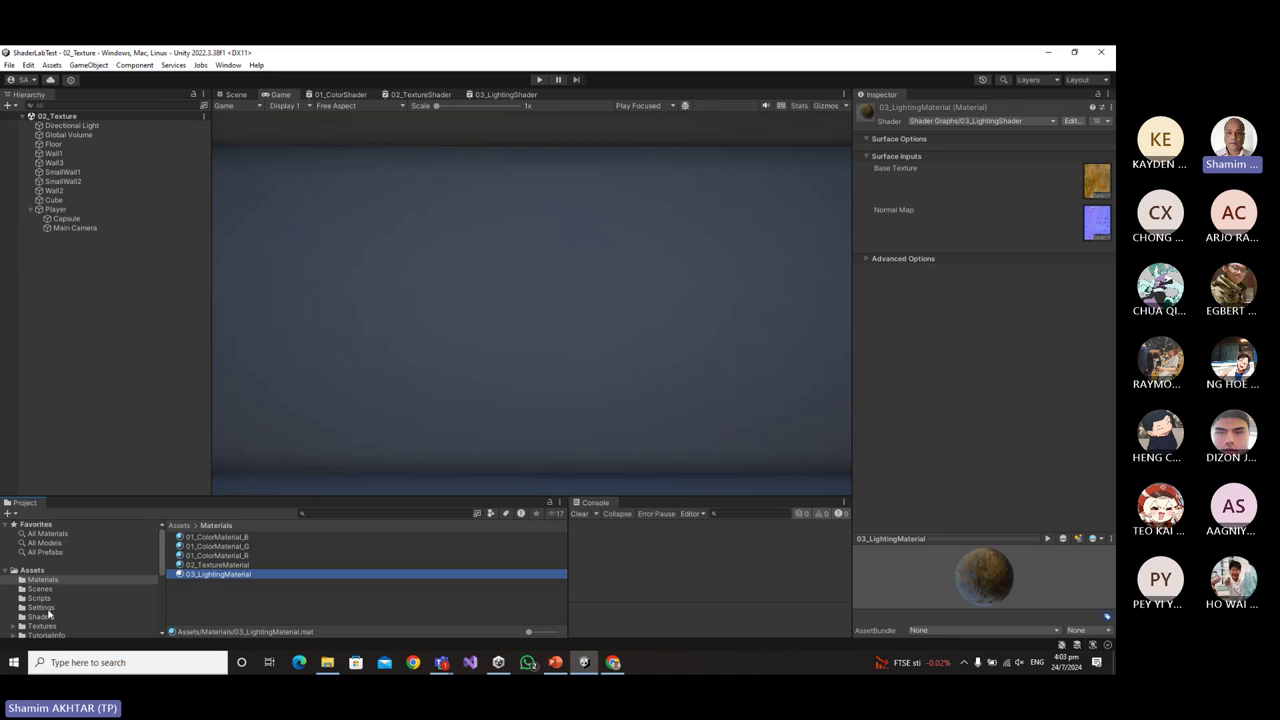
Open the 03_LightingShader graph from the Shaders folder, maximized, with its nodes centred.
{"action": "left_click", "coordinate": [46, 617]}
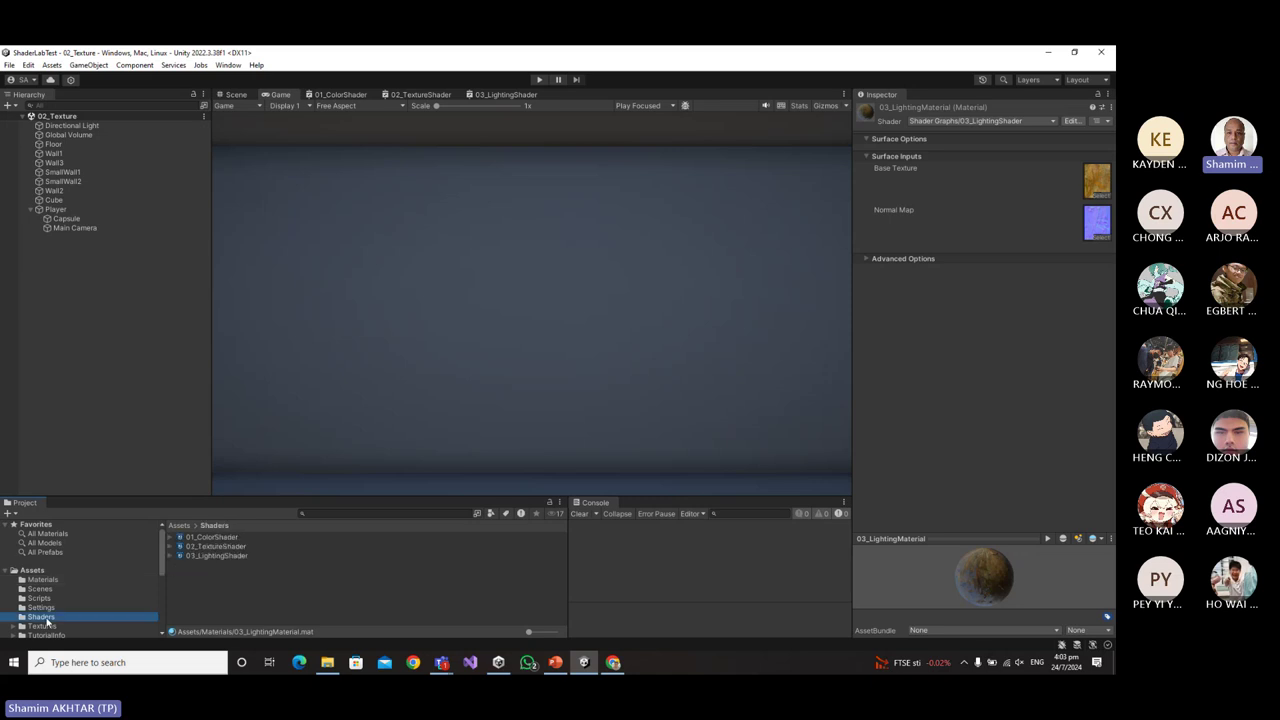
{"action": "left_click", "coordinate": [506, 96]}
{"action": "right_click", "coordinate": [507, 96]}
{"action": "left_click", "coordinate": [521, 102]}
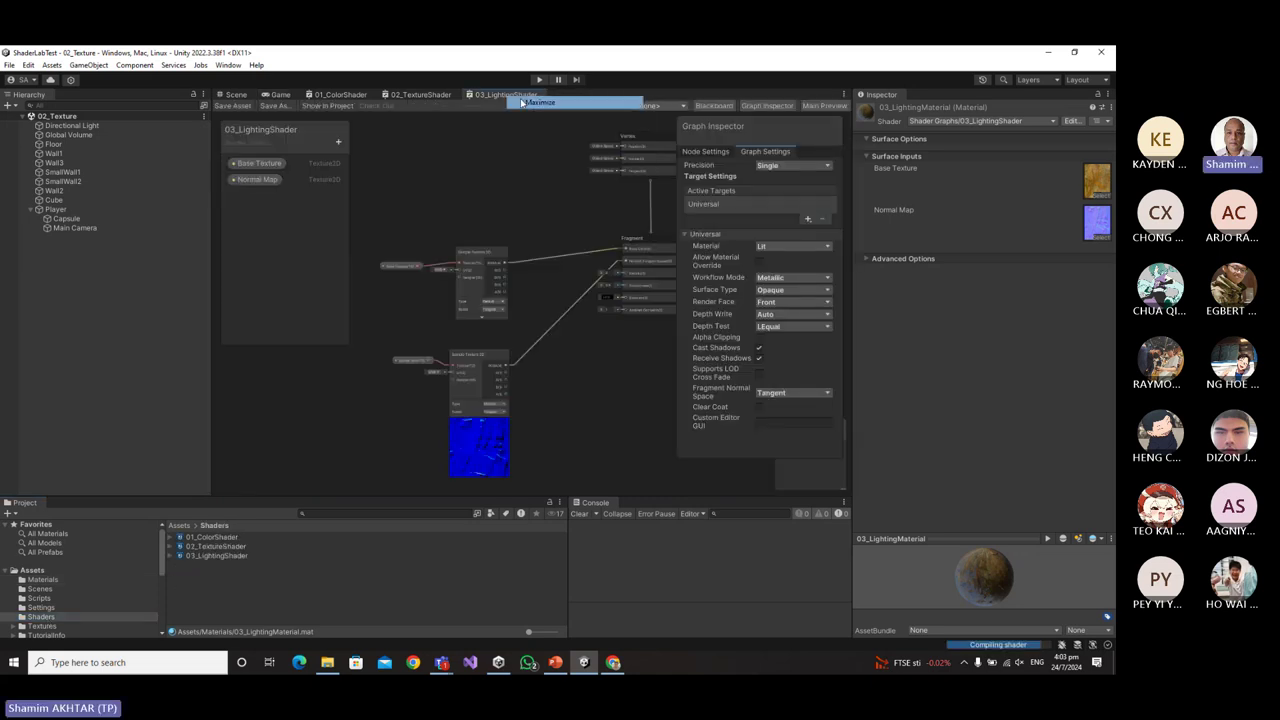
{"action": "scroll", "coordinate": [394, 446], "scroll_direction": "up", "scroll_amount": 3}
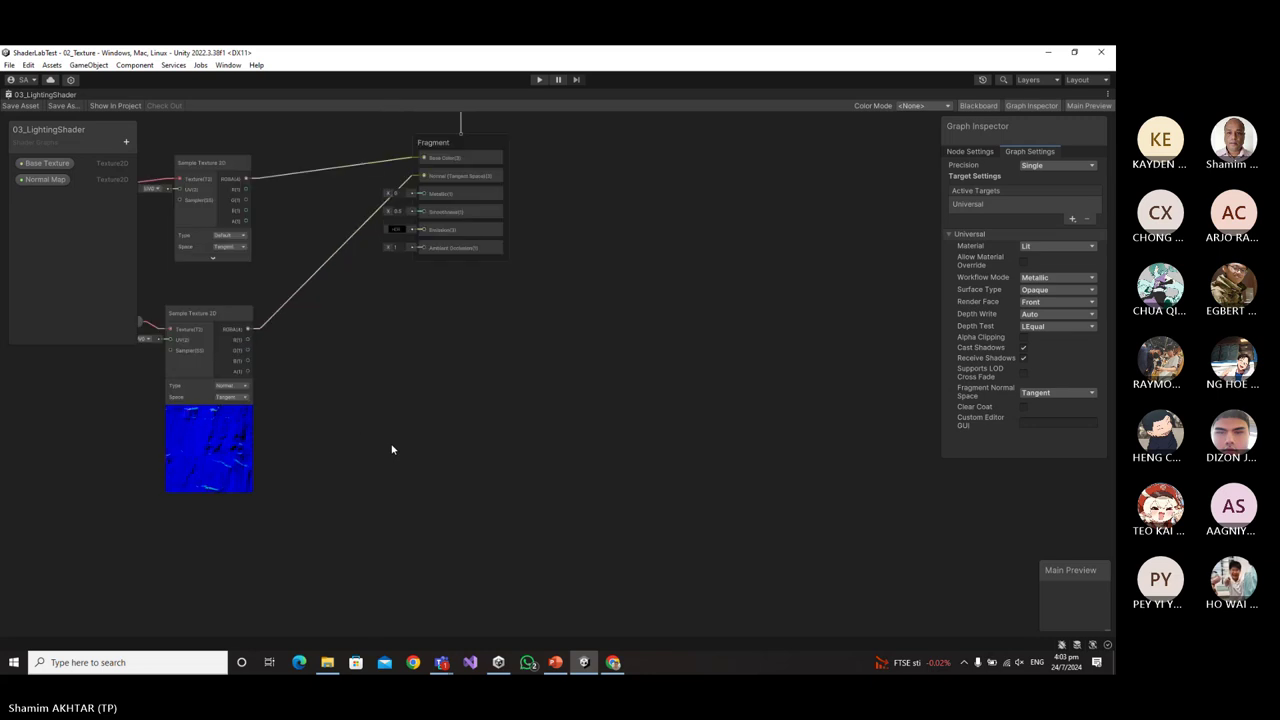
{"action": "middle_click_drag", "start_coordinate": [392, 450], "coordinate": [570, 491]}
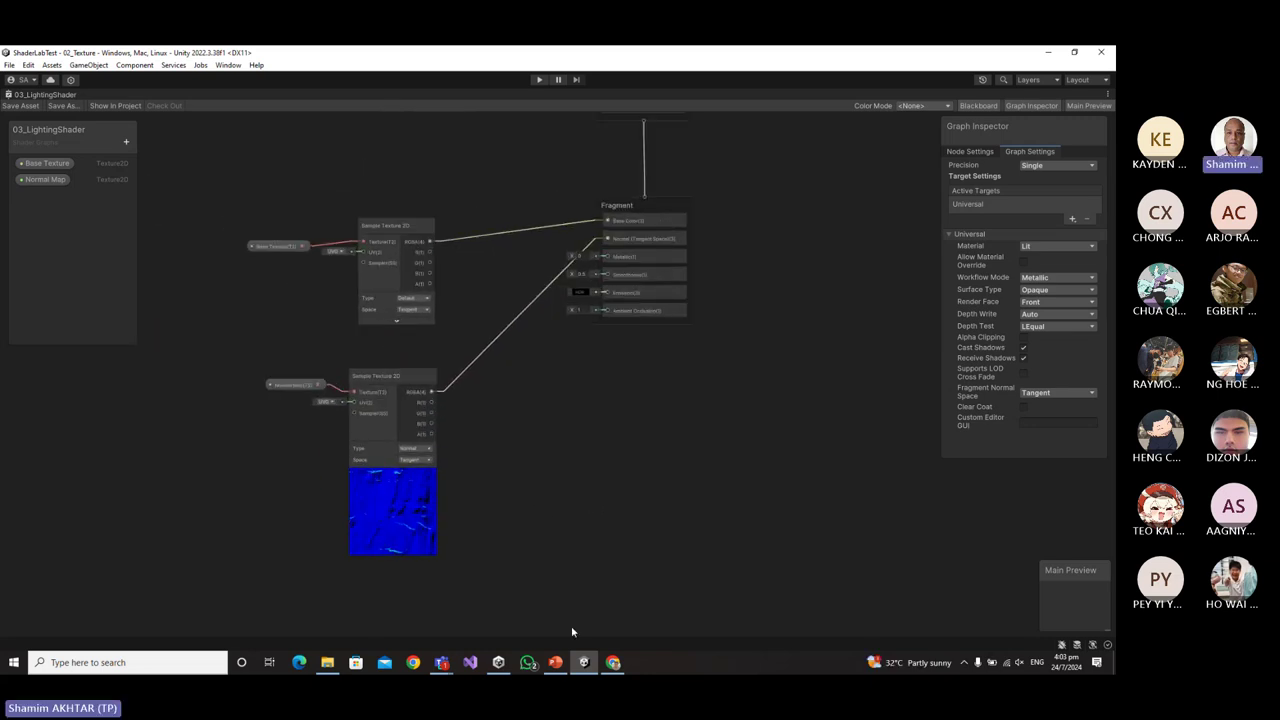
{"action": "left_click", "coordinate": [555, 662]}
View the PBR – Physically Based Rendering slide, then return to the 03_LightingShader graph.
{"action": "scroll", "coordinate": [87, 485], "scroll_direction": "down", "scroll_amount": 3}
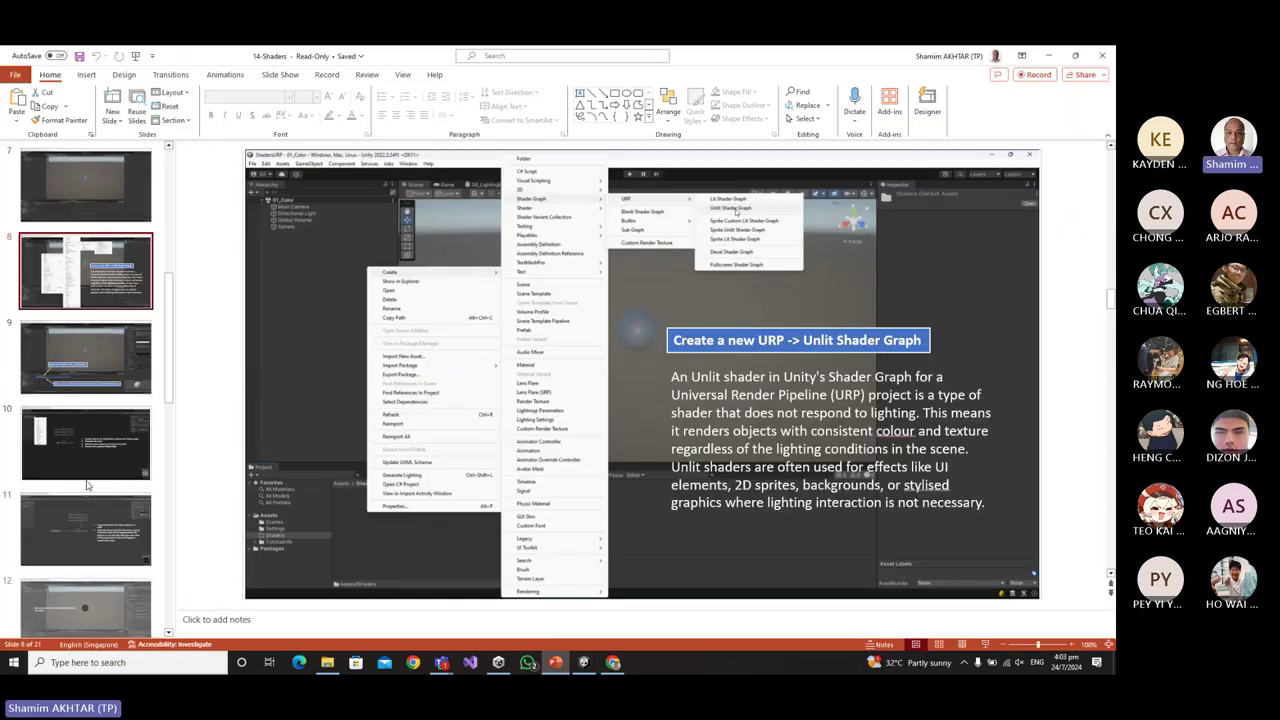
{"action": "scroll", "coordinate": [88, 480], "scroll_direction": "down", "scroll_amount": 10}
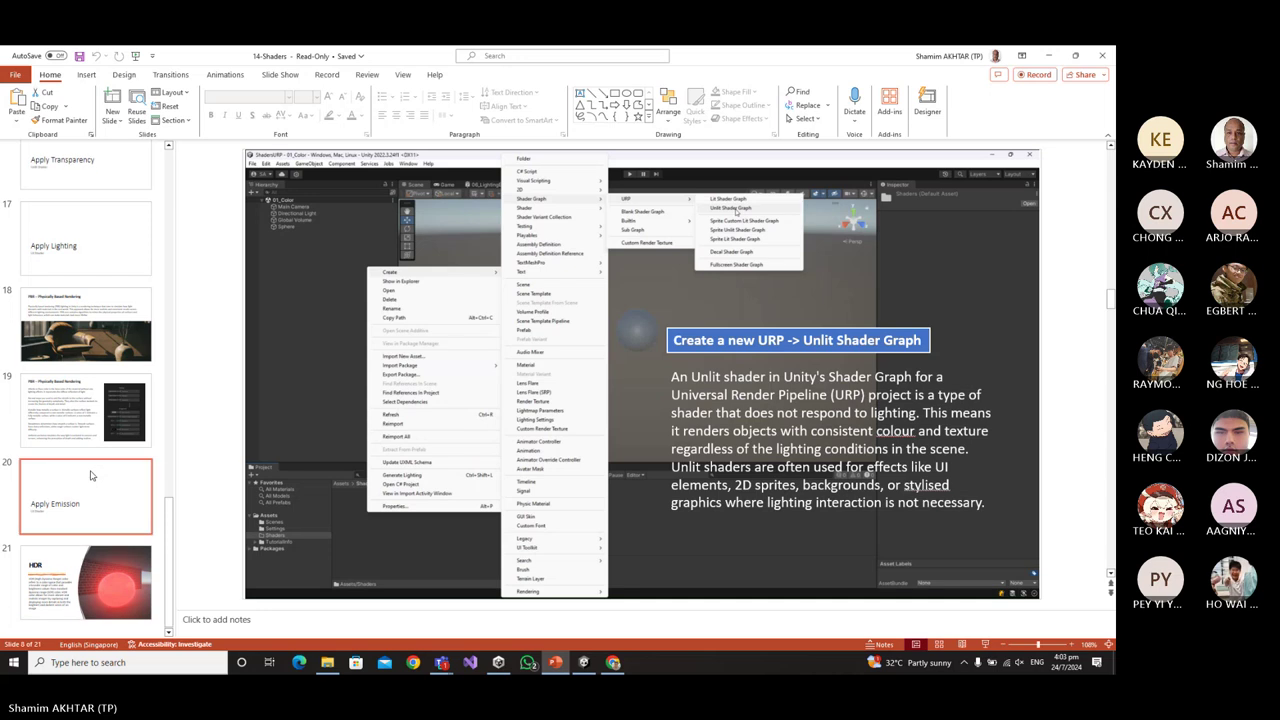
{"action": "scroll", "coordinate": [94, 430], "scroll_direction": "up", "scroll_amount": 2}
{"action": "left_click", "coordinate": [86, 528]}
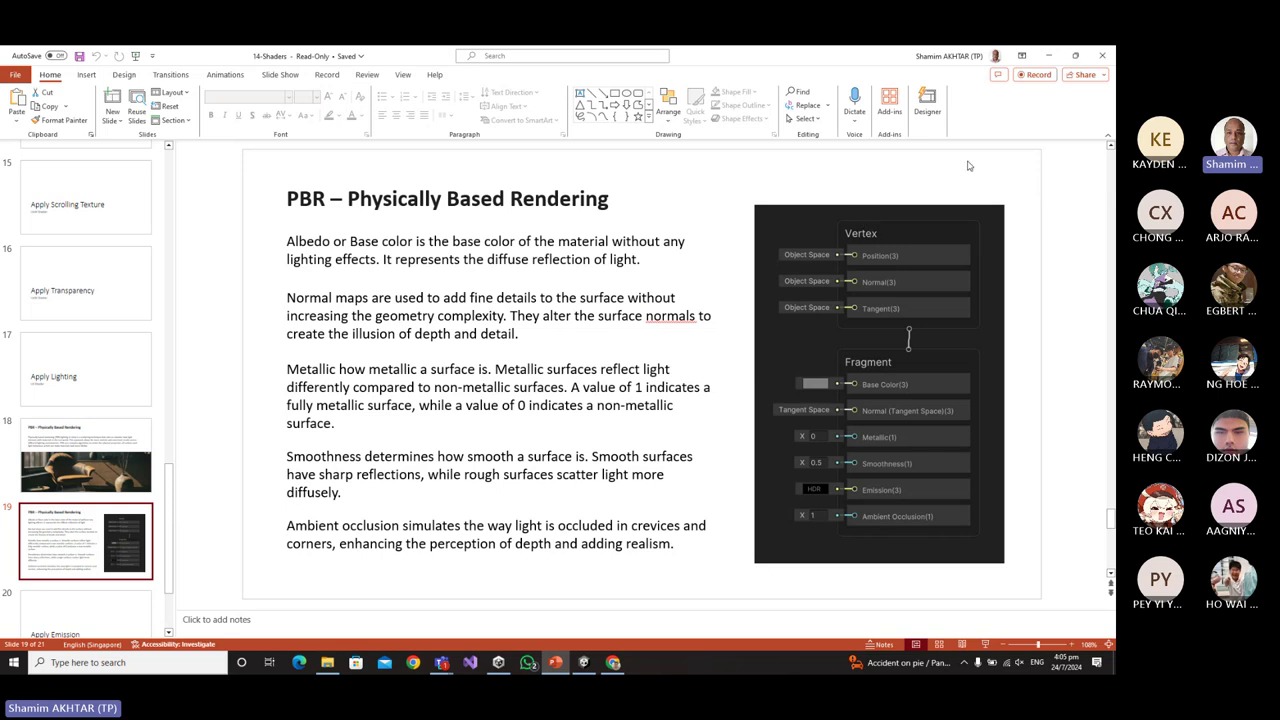
{"action": "left_click", "coordinate": [1047, 55]}
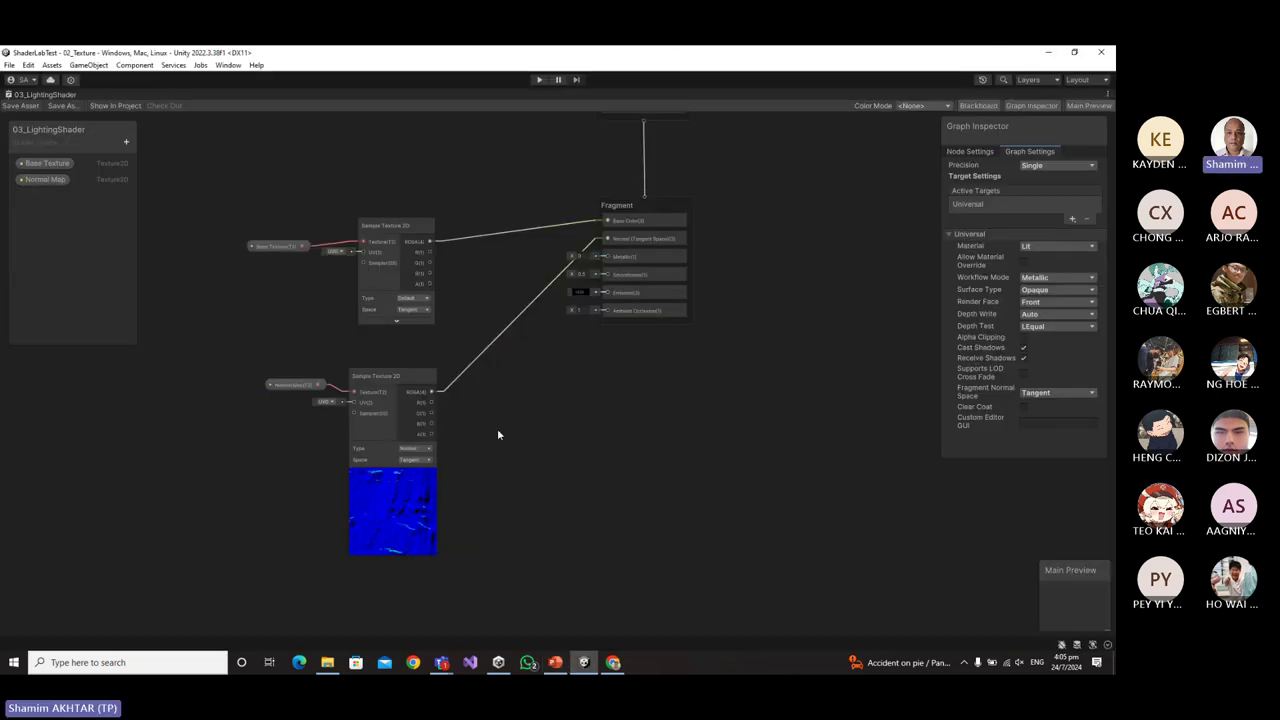
{"action": "middle_click_drag", "start_coordinate": [497, 428], "coordinate": [723, 451]}
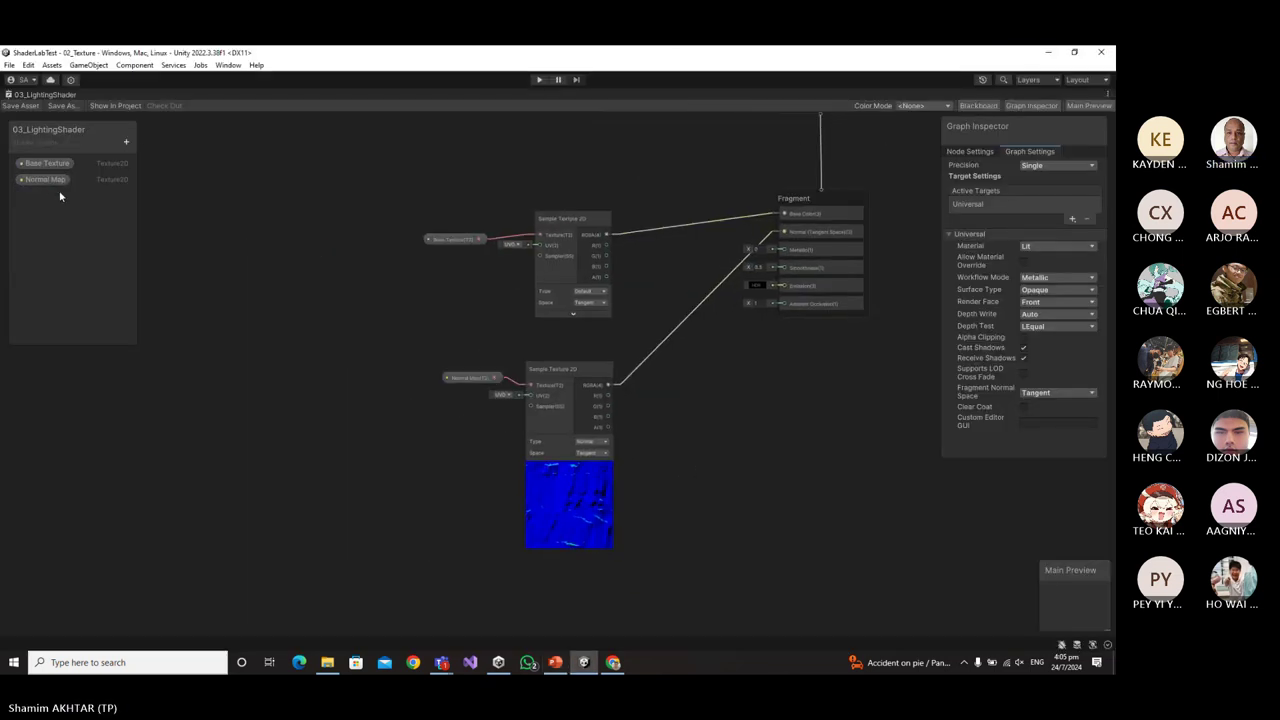
Add a Texture 2D property named 'Displacement Map' to the blackboard.
{"action": "left_click", "coordinate": [126, 141]}
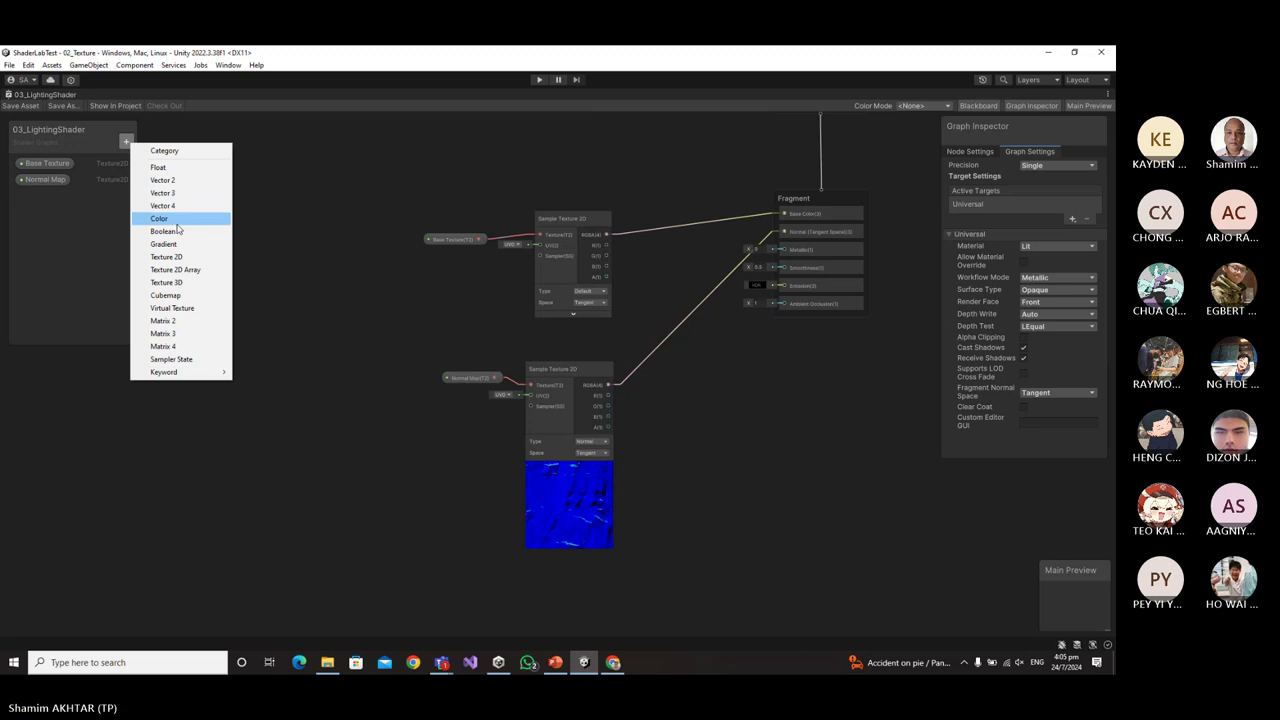
{"action": "left_click", "coordinate": [166, 256]}
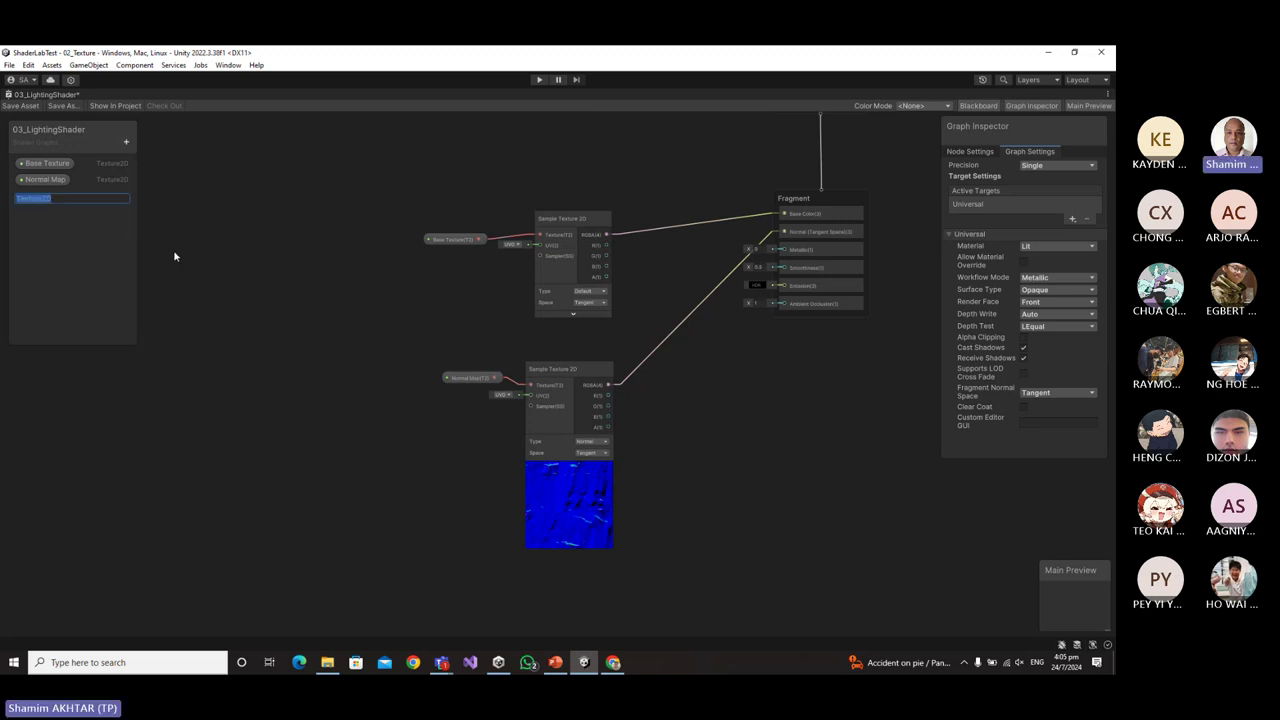
{"action": "type", "text": "Displa"}
{"action": "type", "text": "cen"}
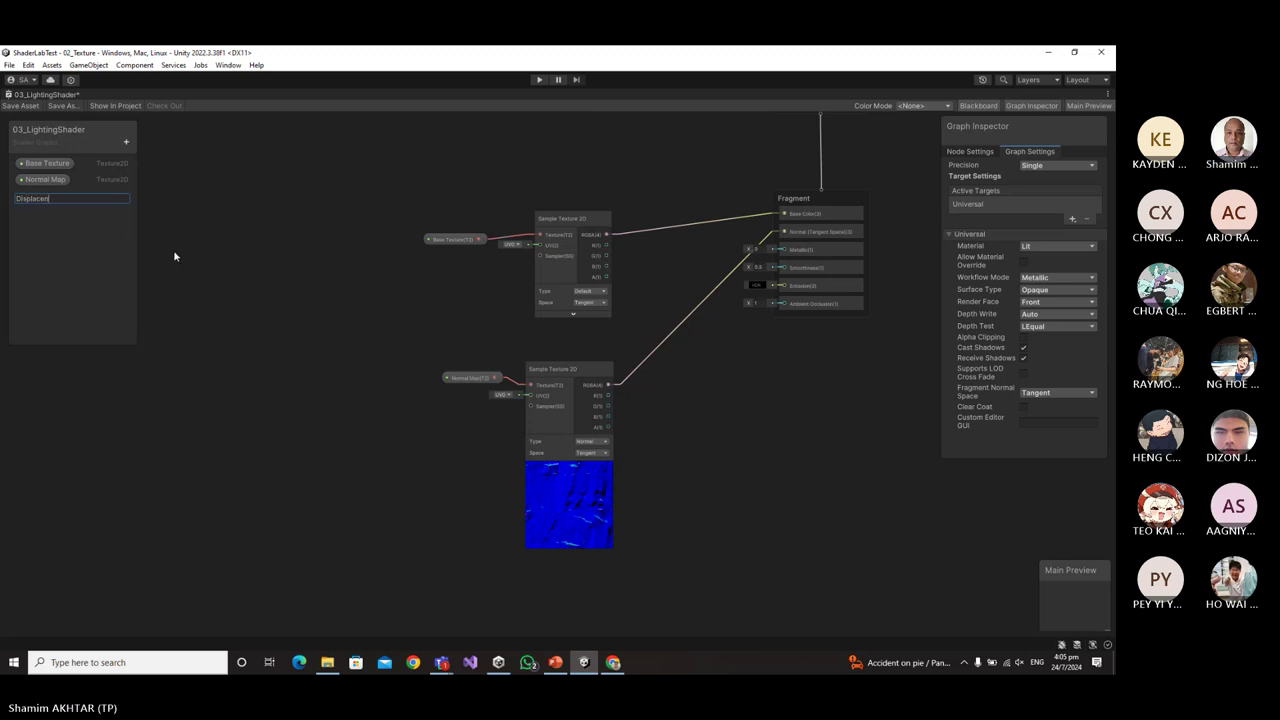
{"action": "key", "text": "BackSpace"}
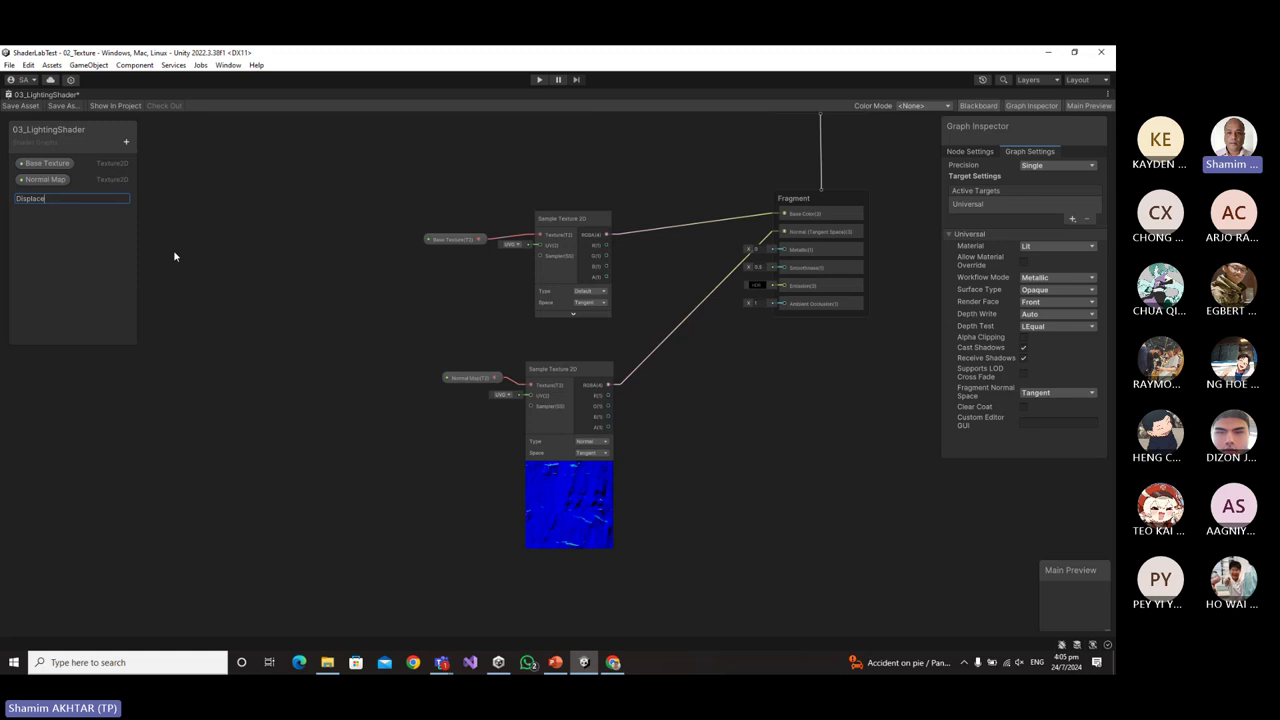
{"action": "type", "text": "ment Map"}
{"action": "key", "text": "Return"}
Place the Displacement Map node on the canvas beside the texture samplers.
{"action": "left_click_drag", "start_coordinate": [71, 198], "coordinate": [245, 318]}
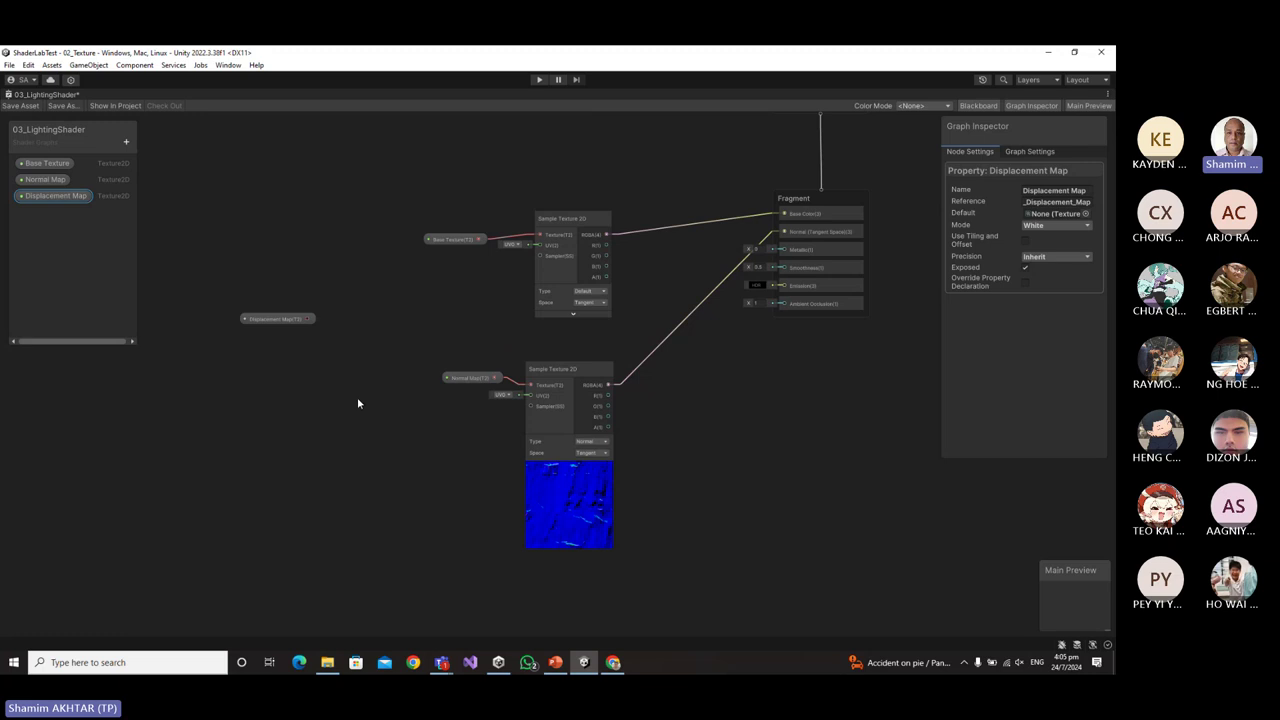
{"action": "scroll", "coordinate": [357, 397], "scroll_direction": "up", "scroll_amount": 2}
{"action": "middle_click_drag", "start_coordinate": [317, 366], "coordinate": [391, 369]}
{"action": "left_click_drag", "start_coordinate": [325, 299], "coordinate": [280, 297]}
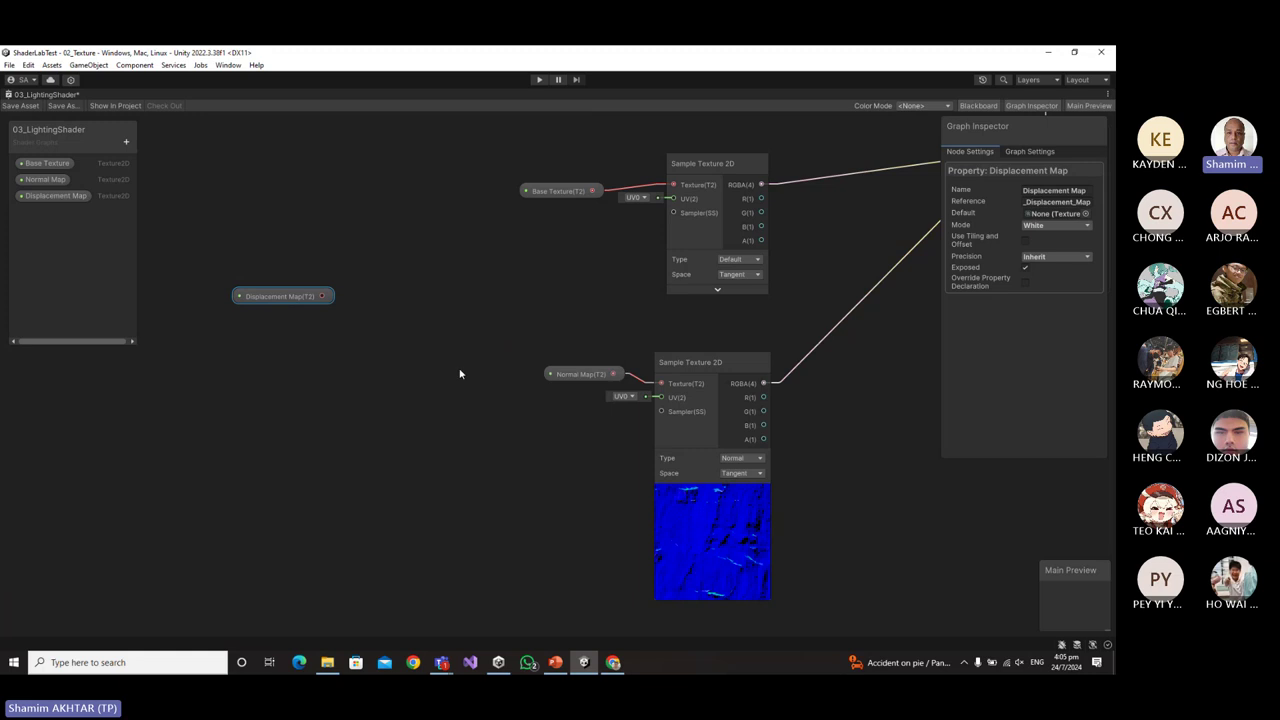
{"action": "left_click", "coordinate": [316, 297]}
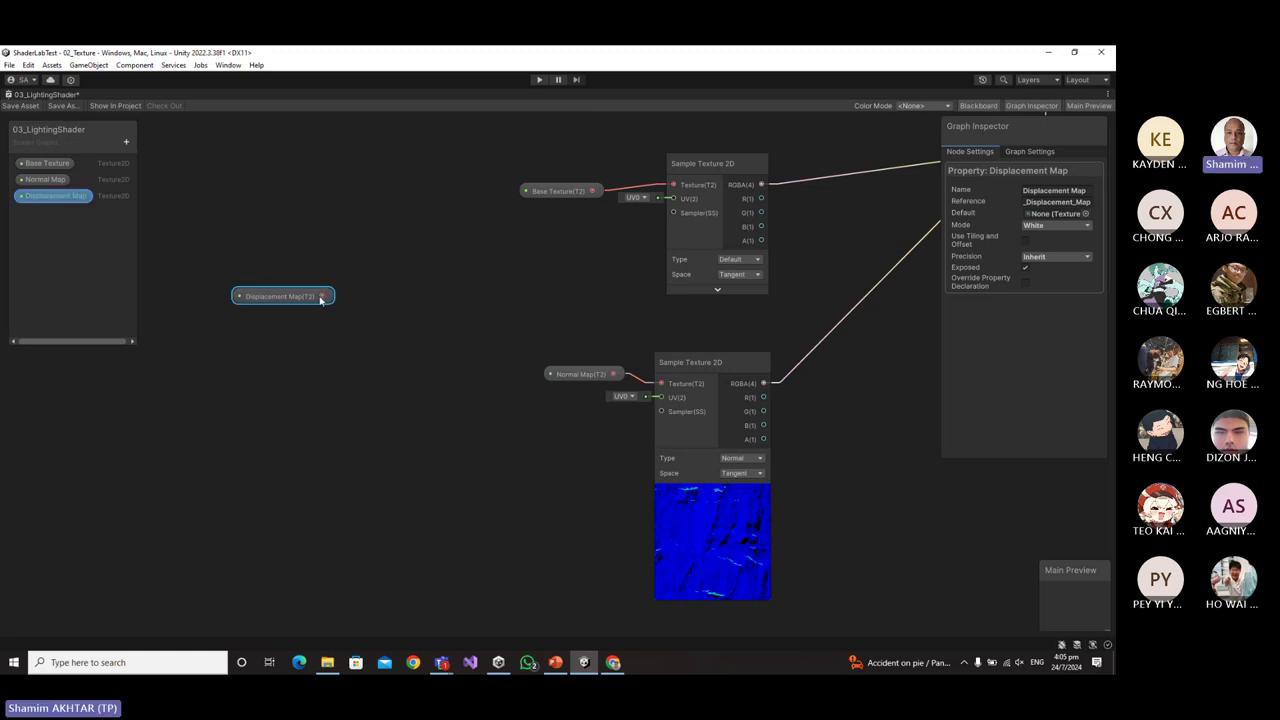
{"action": "left_click_drag", "start_coordinate": [355, 328], "coordinate": [357, 324]}
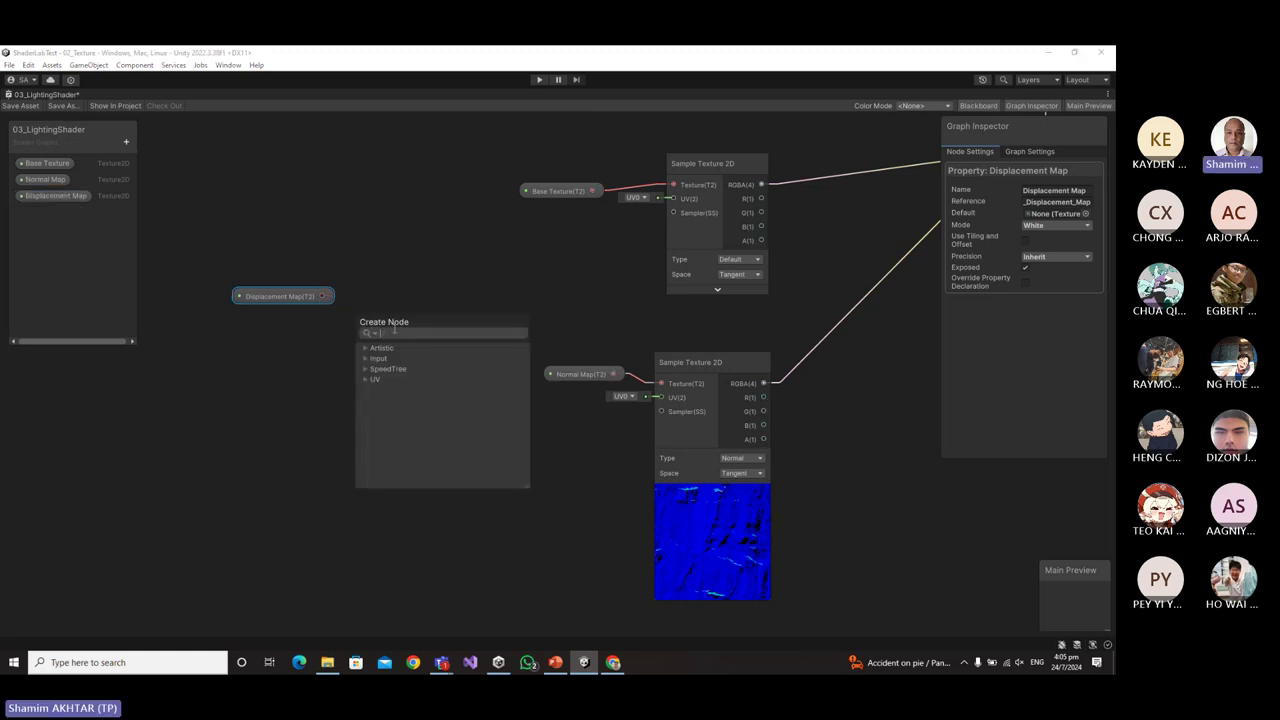
{"action": "type", "text": "sample"}
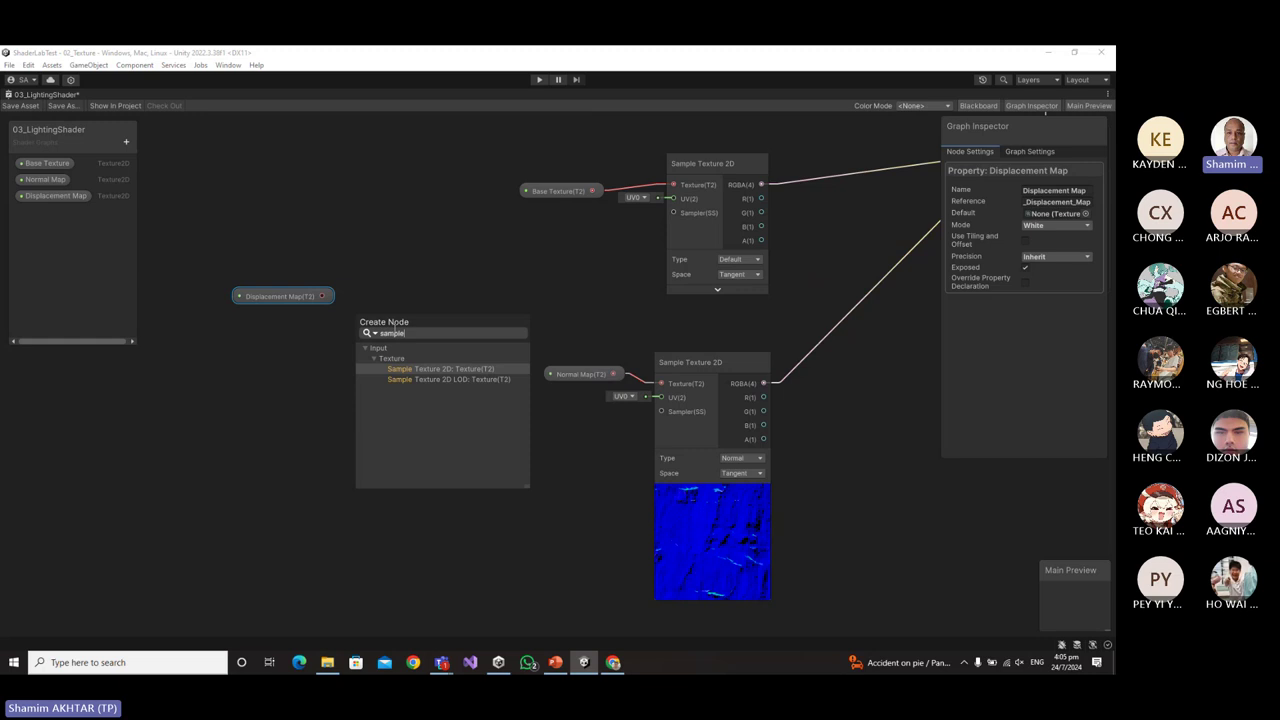
{"action": "left_click", "coordinate": [449, 370]}
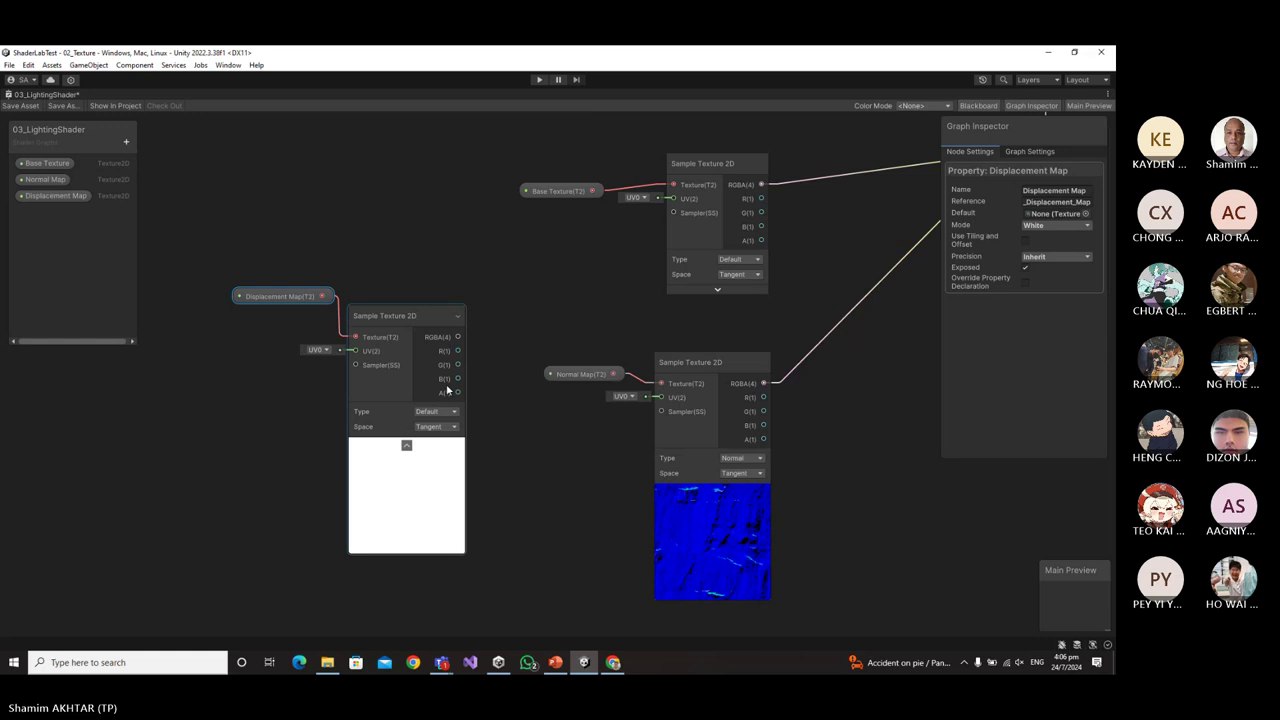
{"action": "left_click", "coordinate": [391, 319]}
{"action": "key", "text": "Delete"}
Create a Parallax Mapping node fed by the Displacement Map property.
{"action": "left_click", "coordinate": [300, 296]}
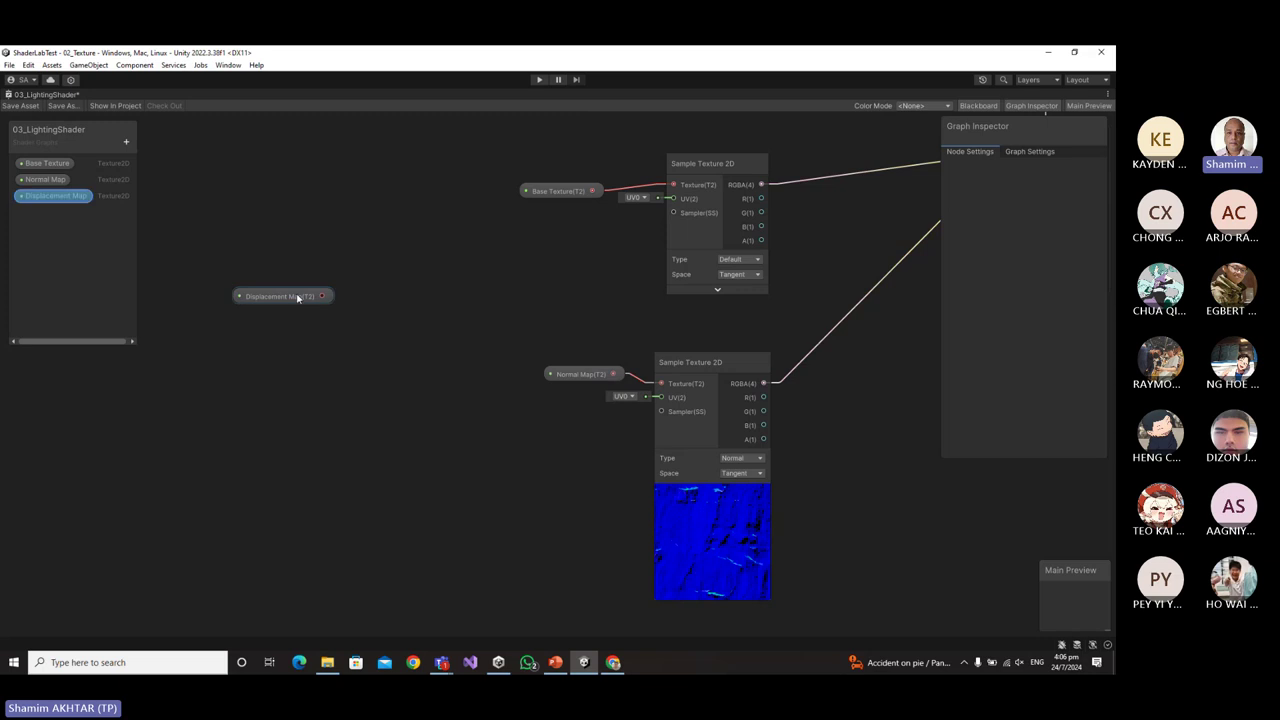
{"action": "left_click_drag", "start_coordinate": [323, 298], "coordinate": [370, 299]}
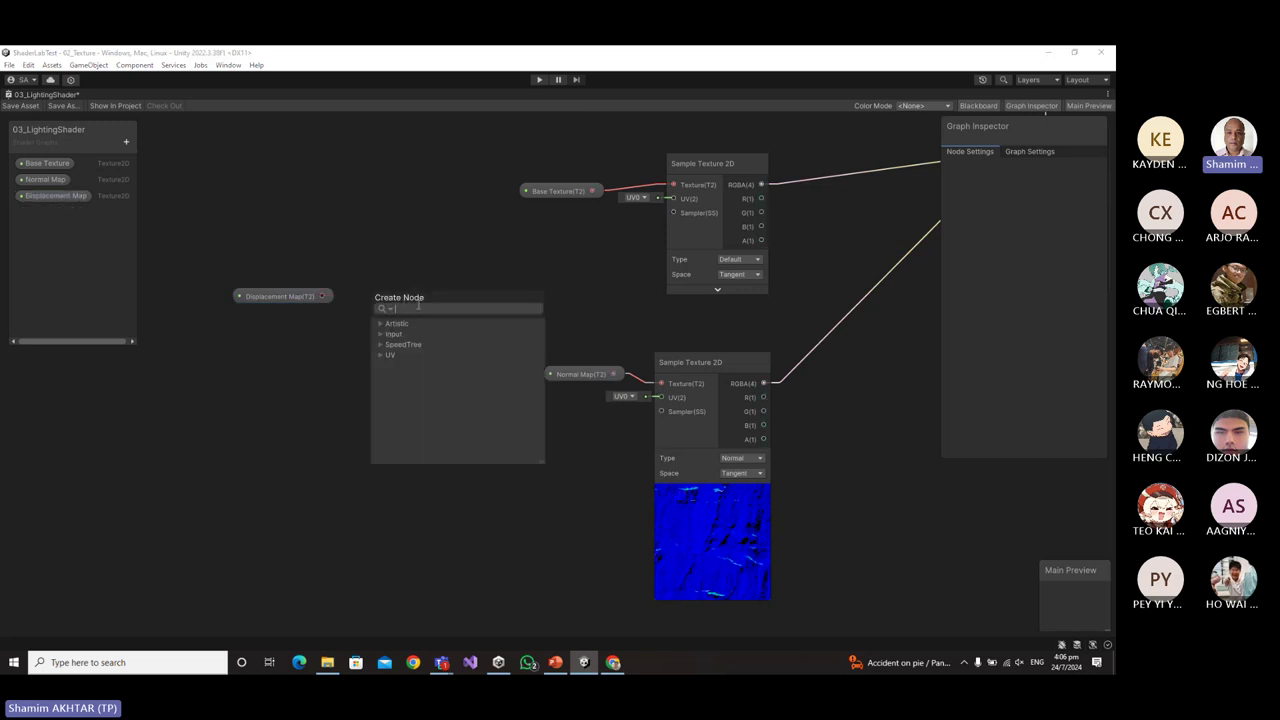
{"action": "type", "text": "para"}
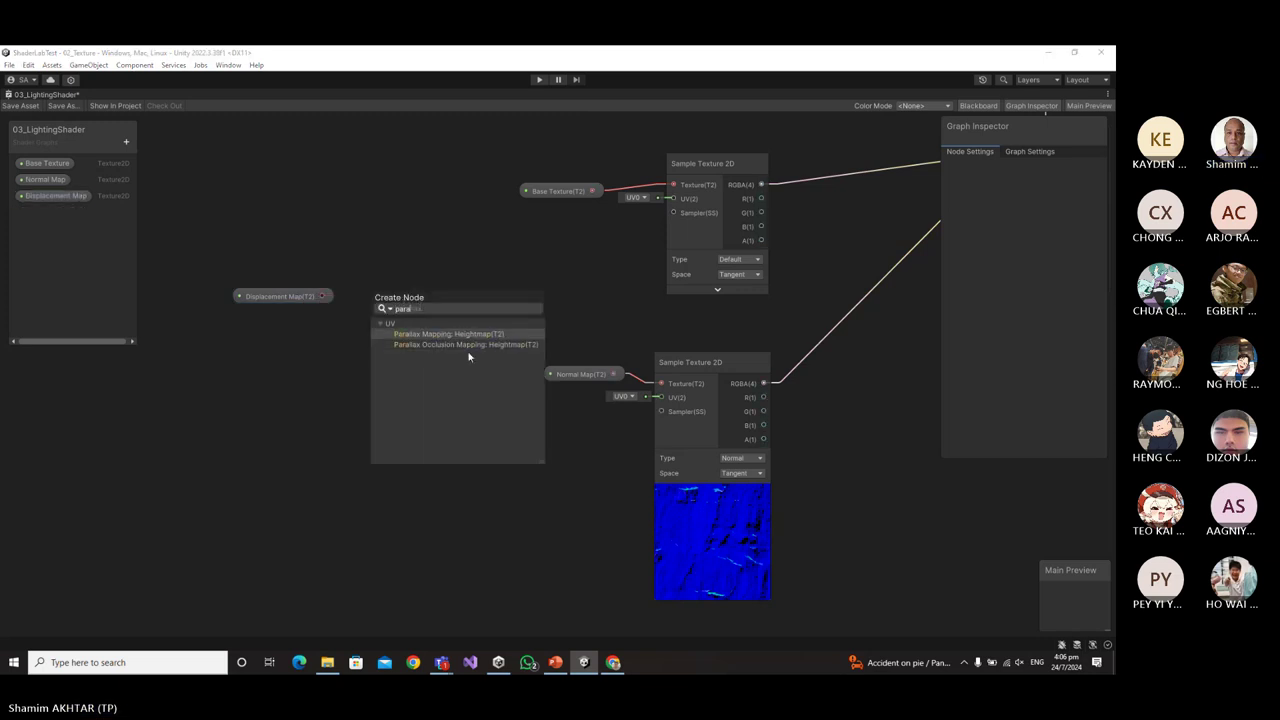
{"action": "left_click", "coordinate": [465, 339]}
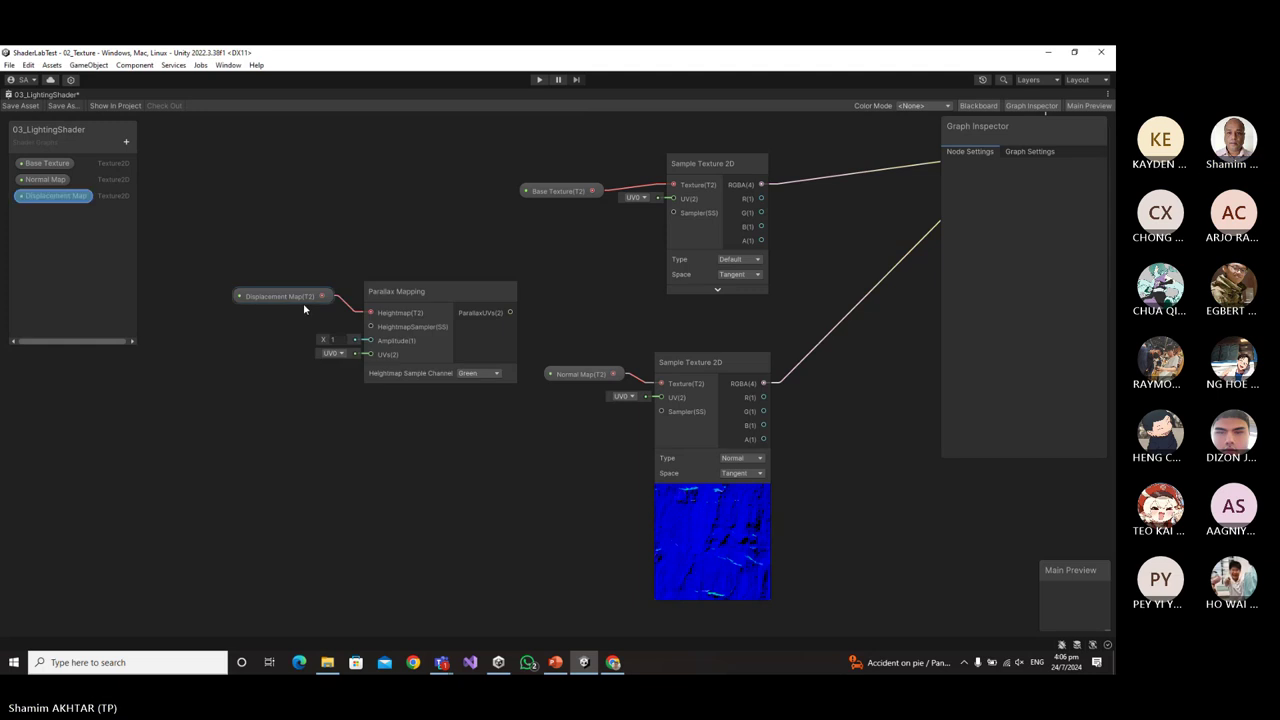
Arrange the Displacement Map and Parallax Mapping nodes side by side, up and left.
{"action": "left_click_drag", "start_coordinate": [303, 303], "coordinate": [278, 293]}
{"action": "left_click_drag", "start_coordinate": [413, 290], "coordinate": [392, 273]}
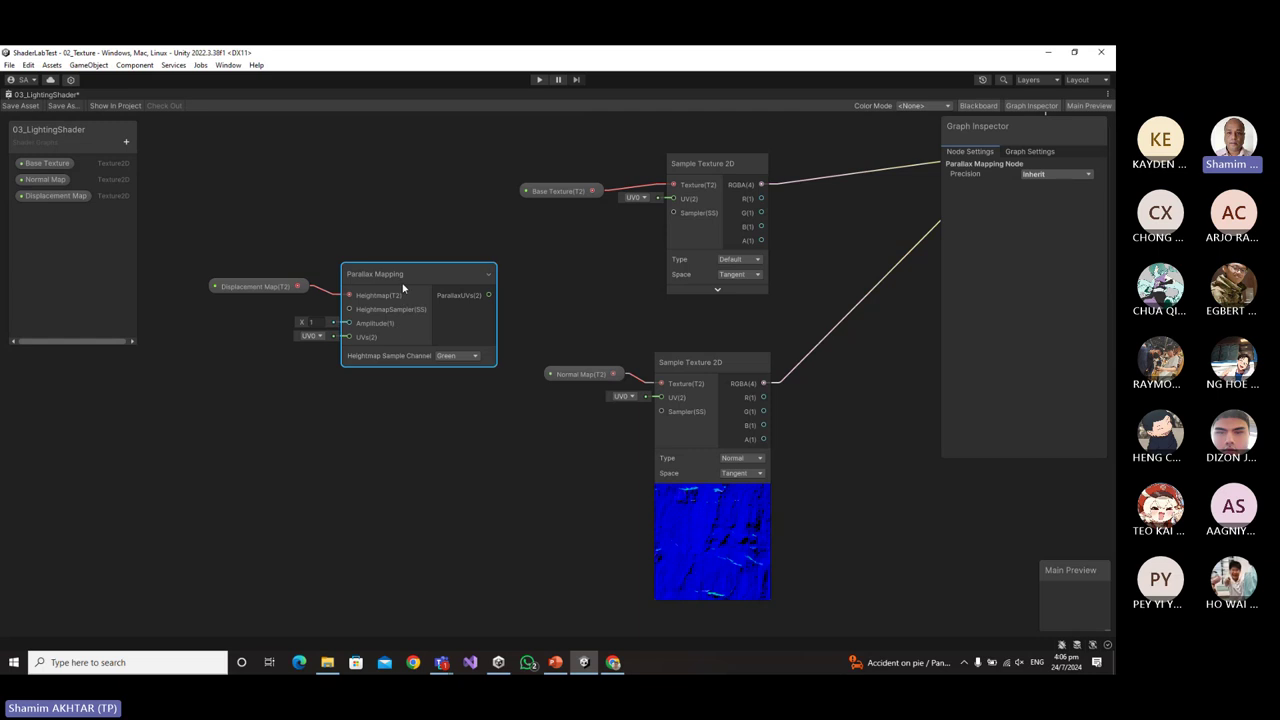
{"action": "mouse_move", "coordinate": [405, 277]}
{"action": "left_mouse_down"}
{"action": "mouse_move", "coordinate": [384, 253]}
{"action": "mouse_move", "coordinate": [396, 266]}
{"action": "left_mouse_up"}
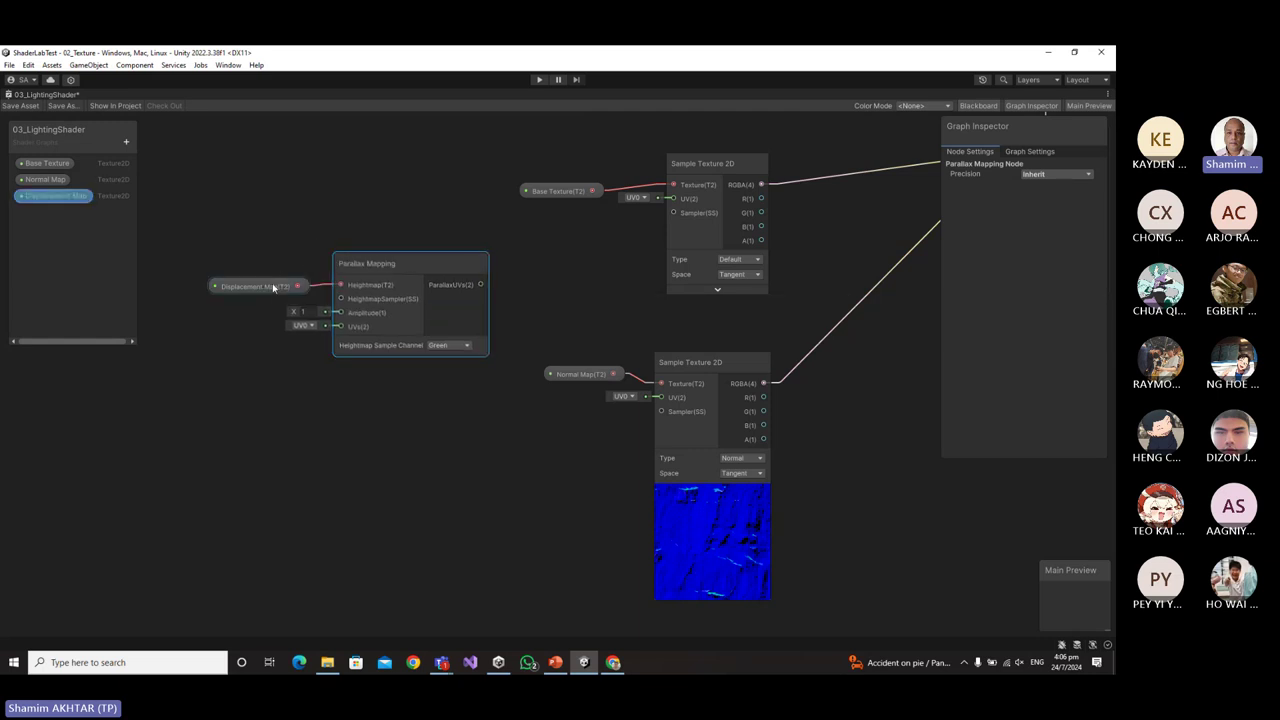
{"action": "left_click_drag", "start_coordinate": [255, 286], "coordinate": [217, 253]}
{"action": "left_click_drag", "start_coordinate": [379, 267], "coordinate": [365, 233]}
{"action": "left_click_drag", "start_coordinate": [257, 253], "coordinate": [245, 231]}
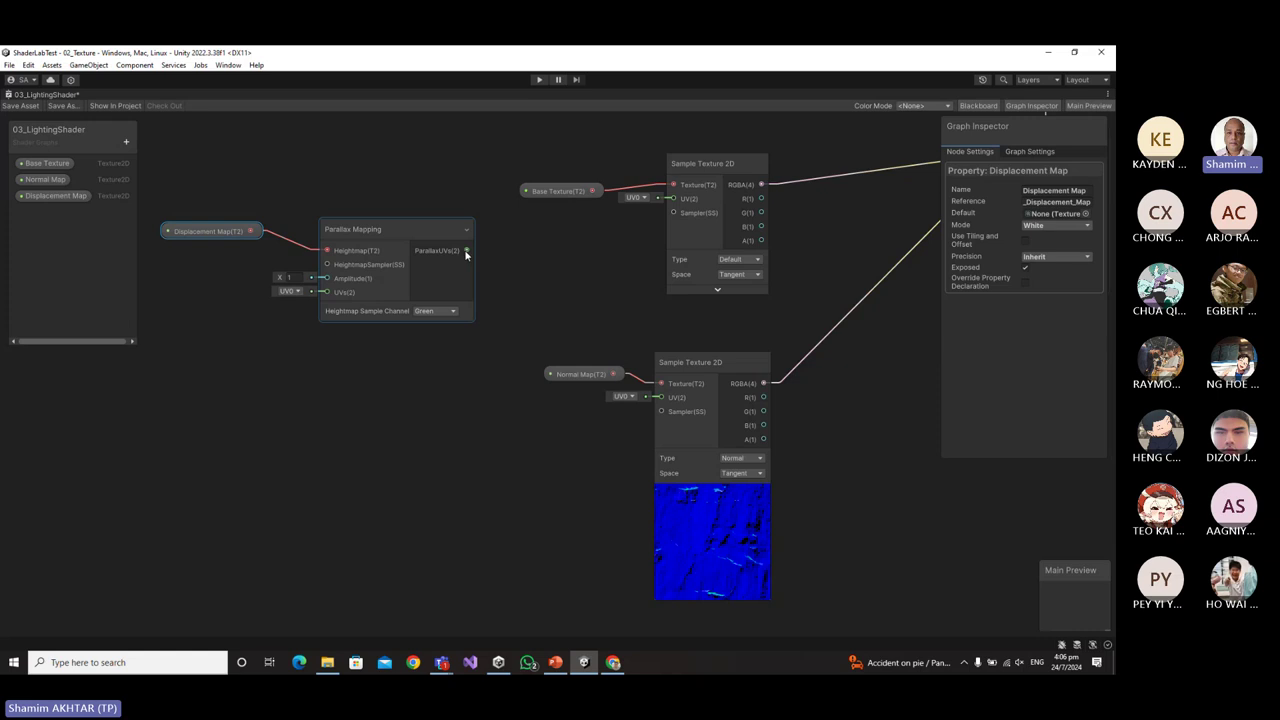
Wire ParallaxUVs into the UV inputs of both the Base Texture and Normal Map samplers.
{"action": "left_click_drag", "start_coordinate": [465, 252], "coordinate": [465, 254]}
{"action": "left_click_drag", "start_coordinate": [569, 237], "coordinate": [674, 198]}
{"action": "left_click_drag", "start_coordinate": [468, 252], "coordinate": [661, 397]}
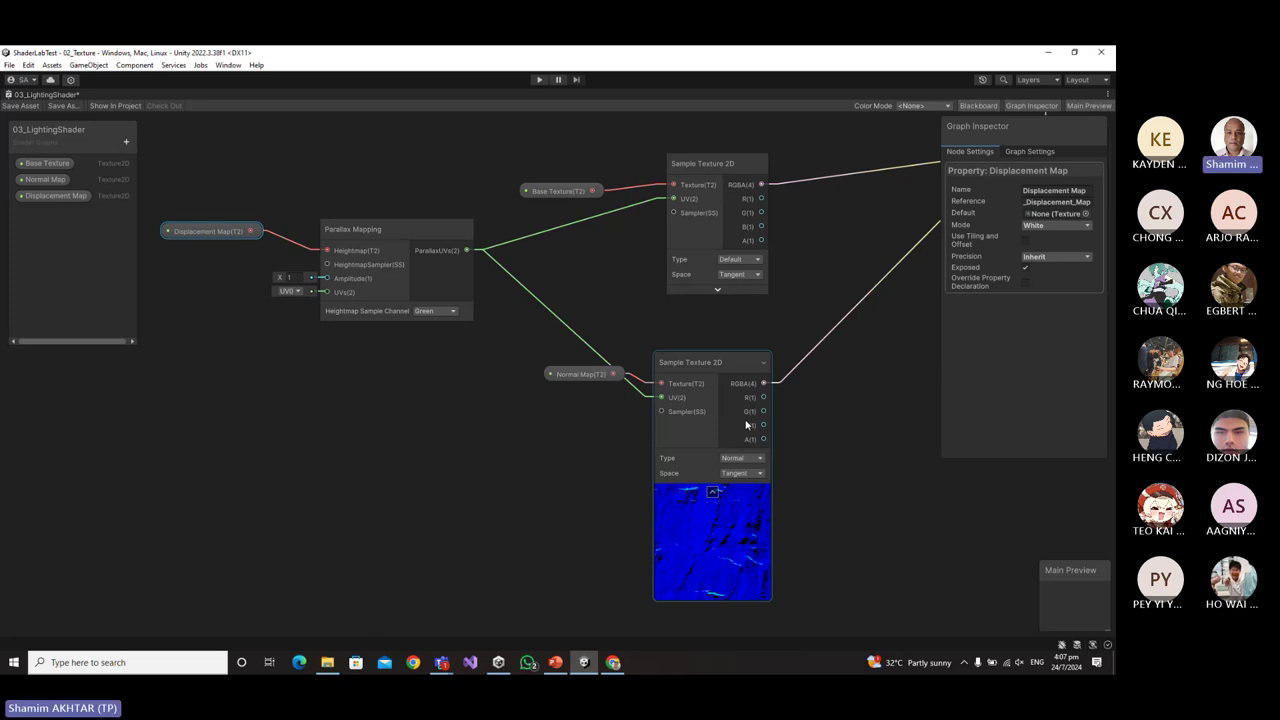
Save the shader graph asset and restore the full editor layout.
{"action": "left_click", "coordinate": [24, 105]}
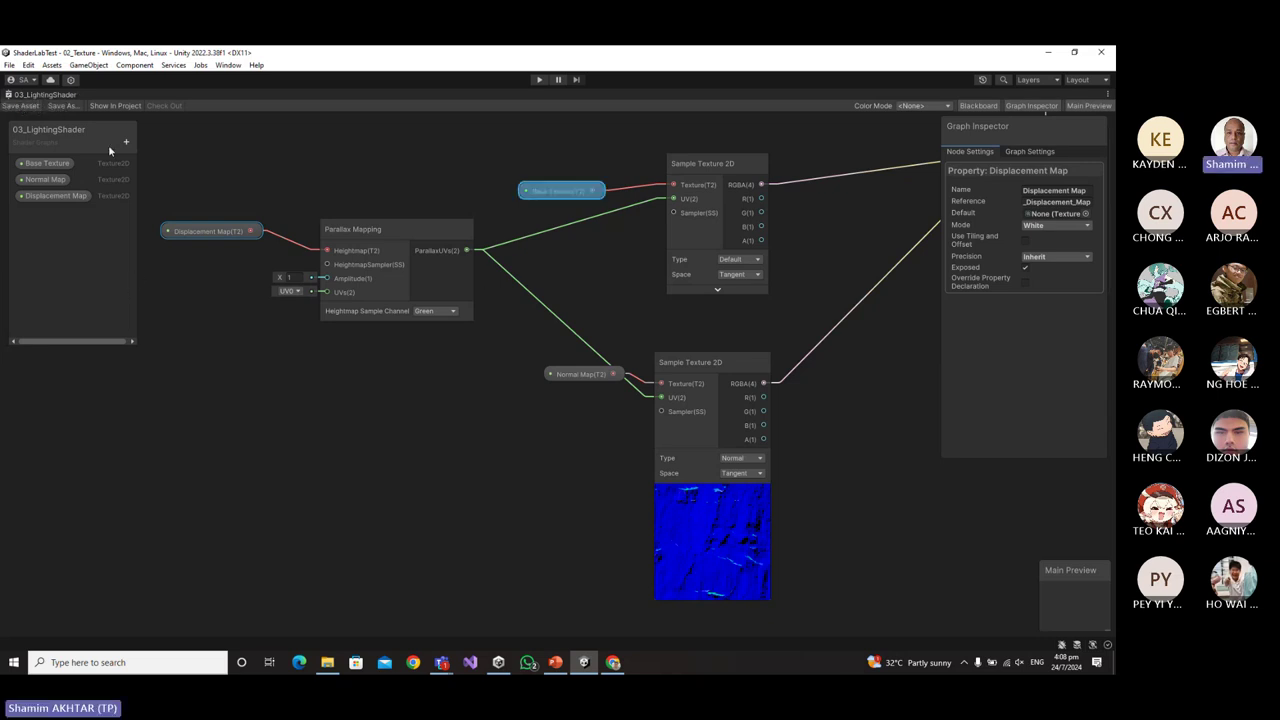
{"action": "right_click", "coordinate": [57, 95]}
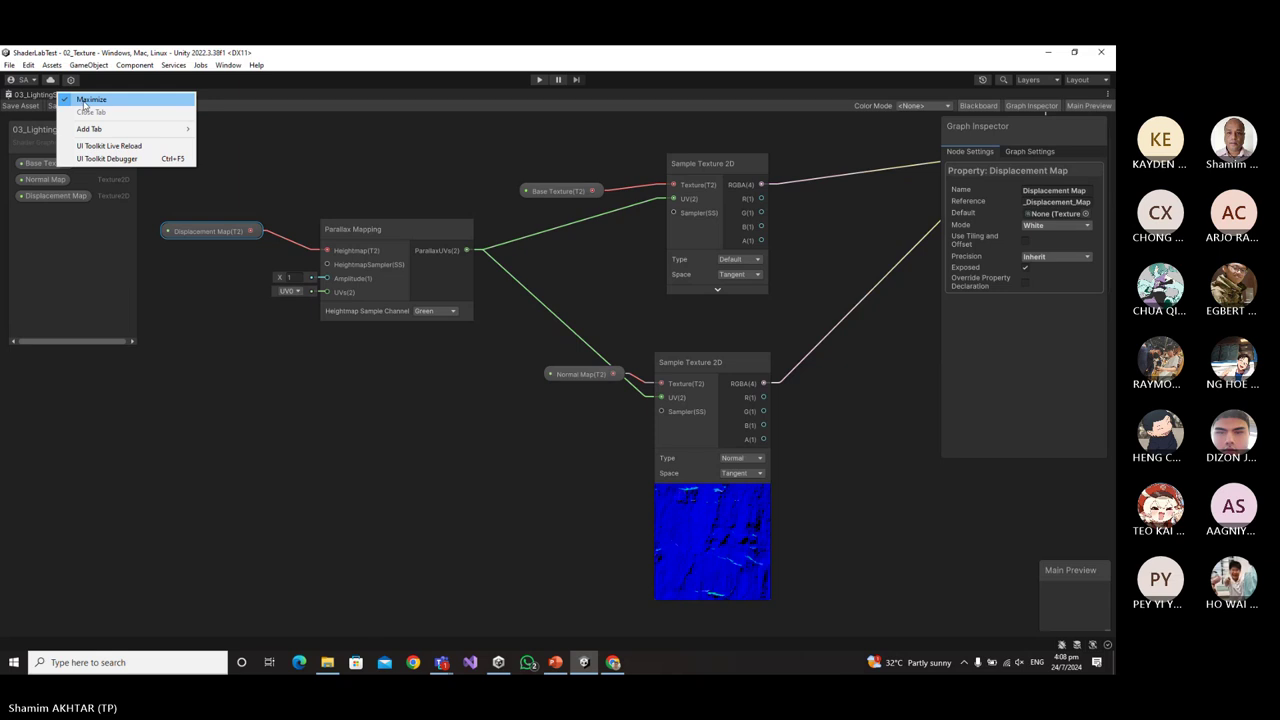
{"action": "left_click", "coordinate": [82, 98]}
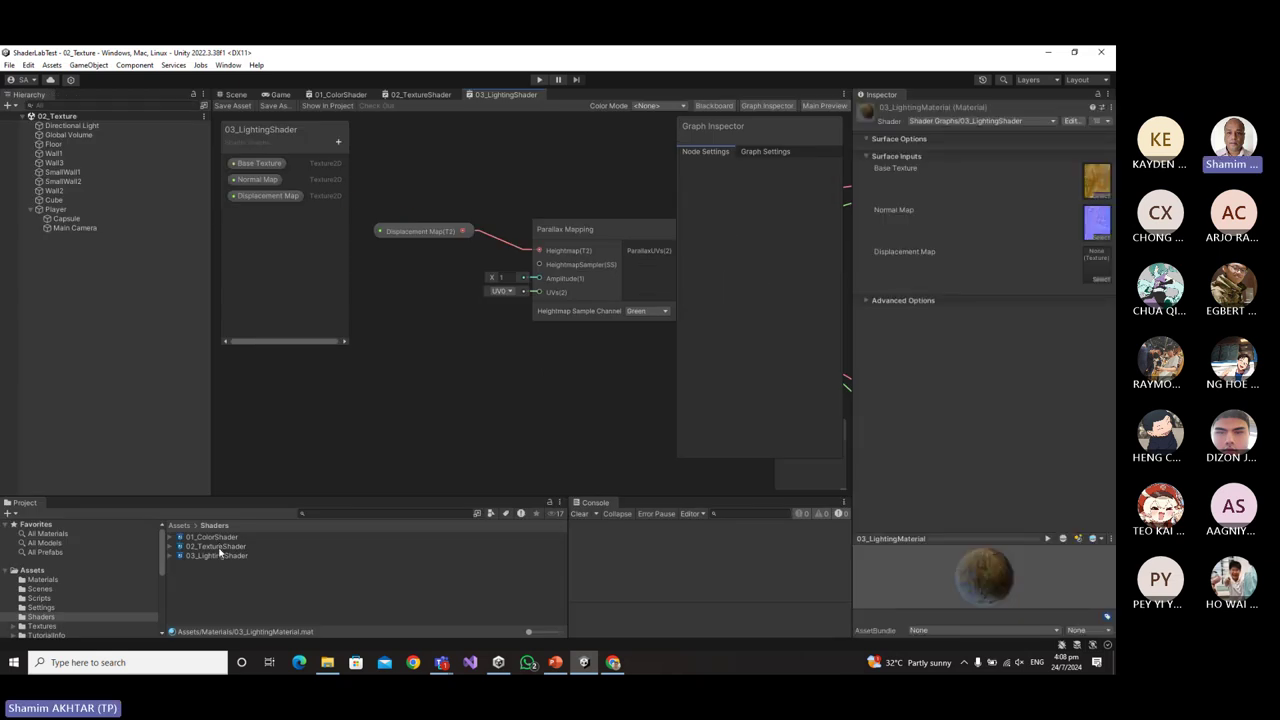
Assign Rock056_2K-JPG_Displacement to 03_LightingMaterial's Displacement Map slot.
{"action": "left_click", "coordinate": [43, 579]}
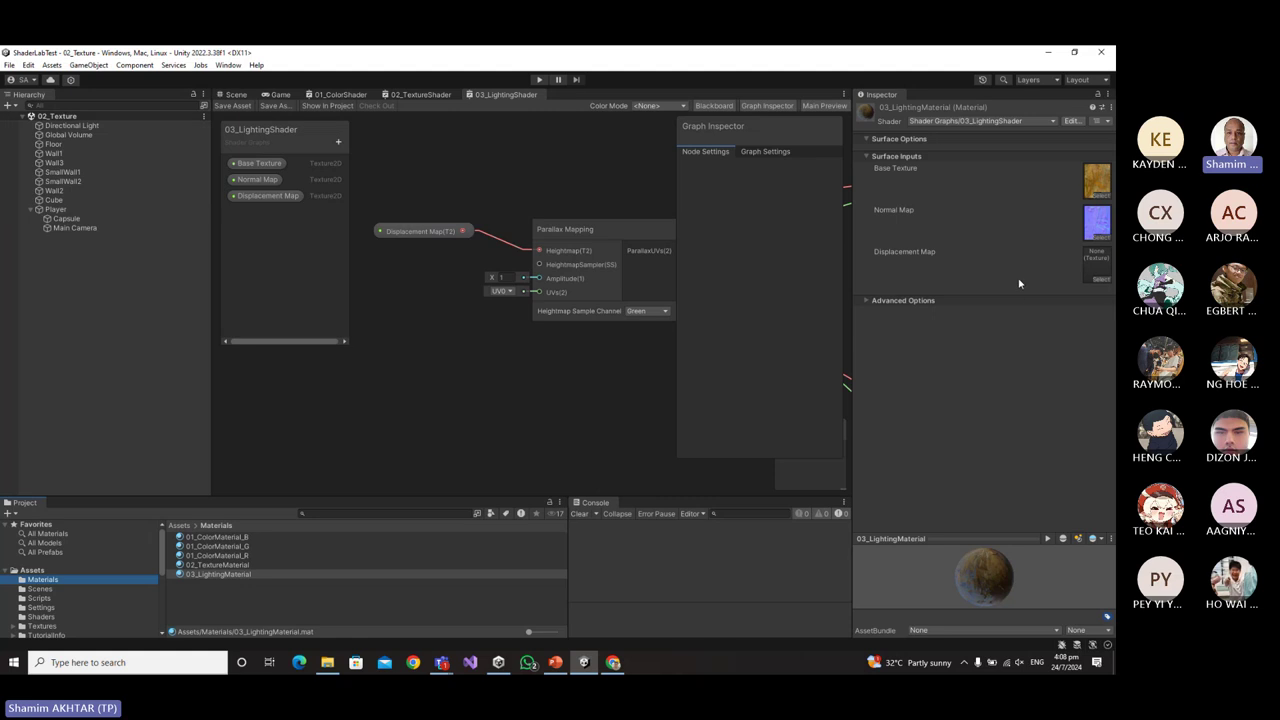
{"action": "left_click", "coordinate": [1100, 279]}
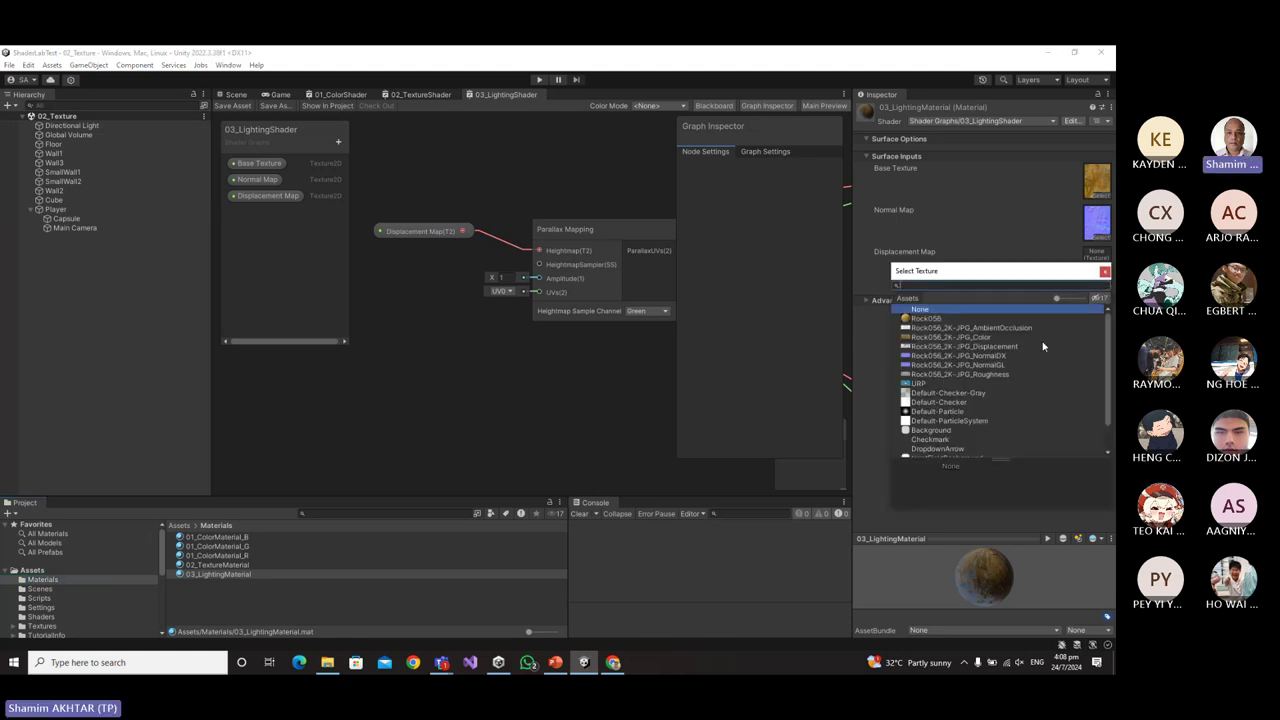
{"action": "double_click", "coordinate": [987, 350]}
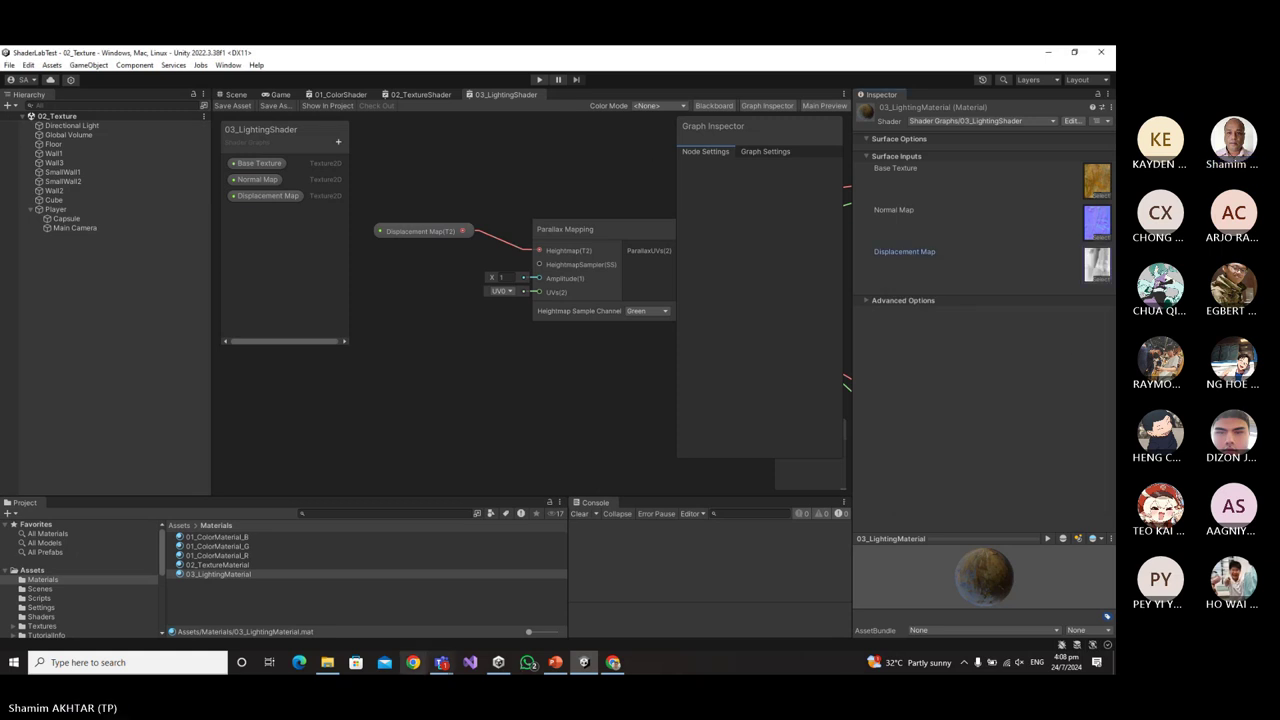
{"action": "left_click", "coordinate": [327, 662]}
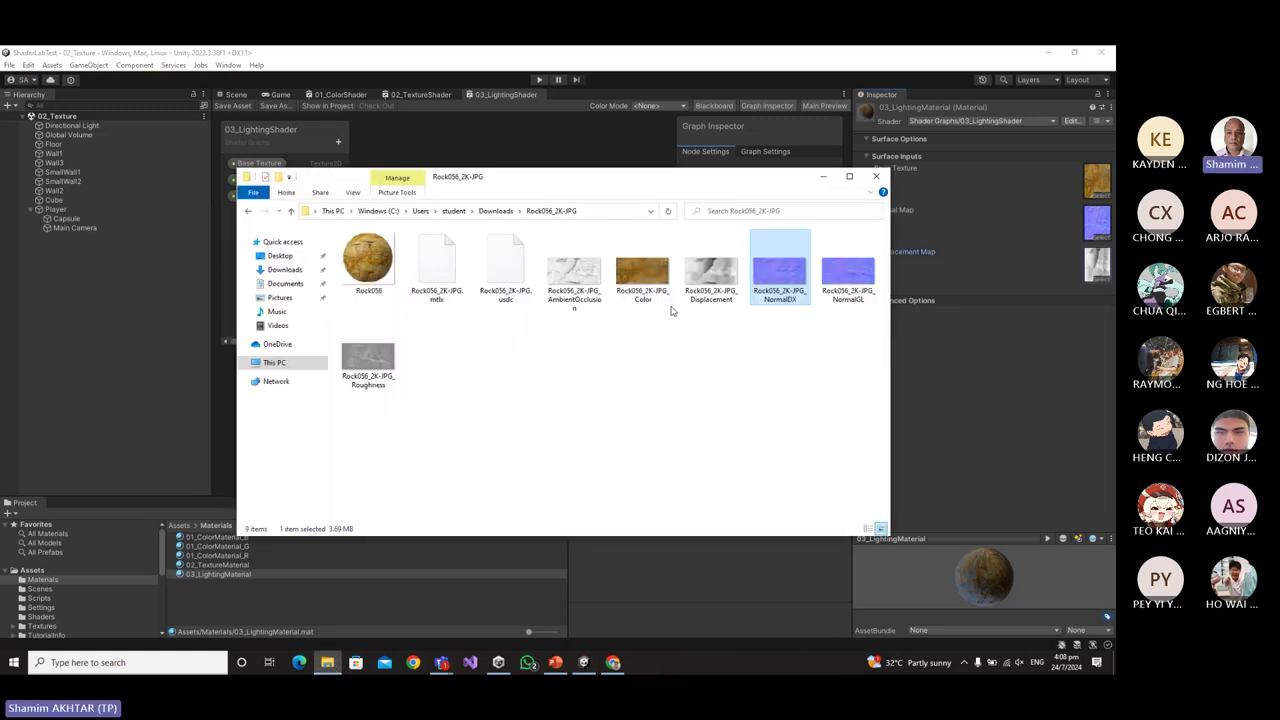
{"action": "double_click", "coordinate": [714, 280]}
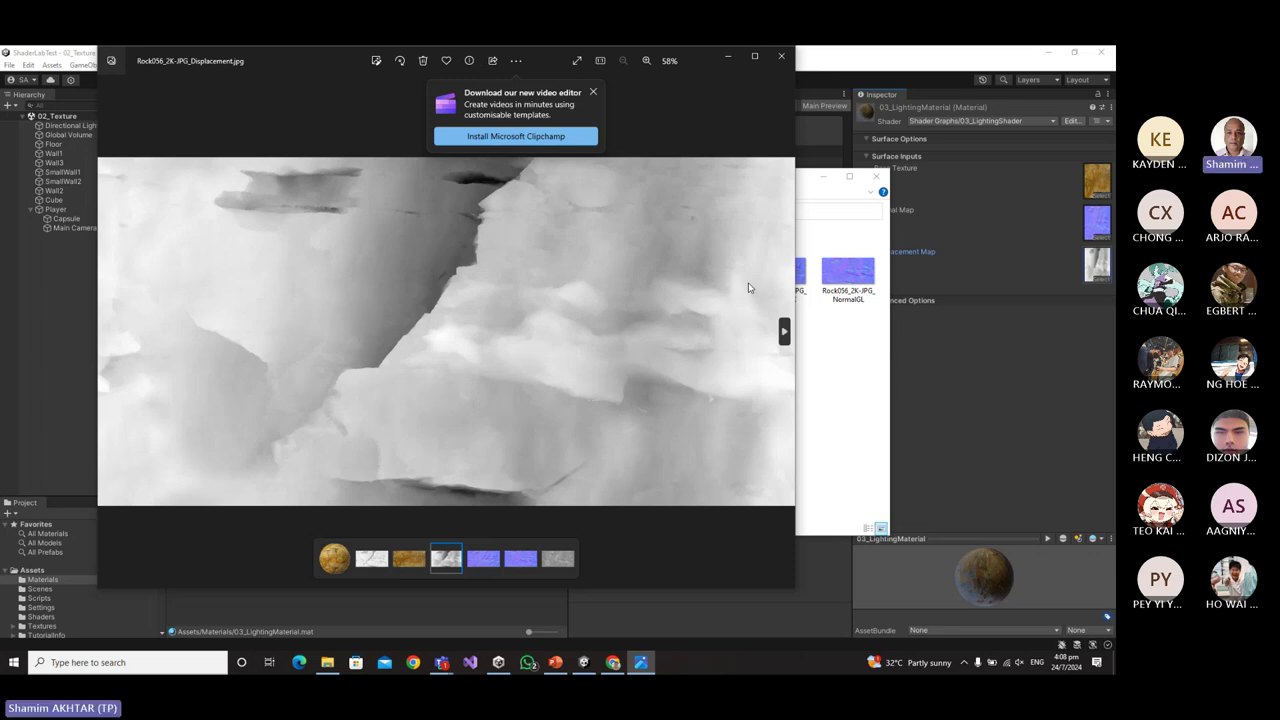
{"action": "left_click", "coordinate": [781, 55]}
{"action": "left_click", "coordinate": [732, 65]}
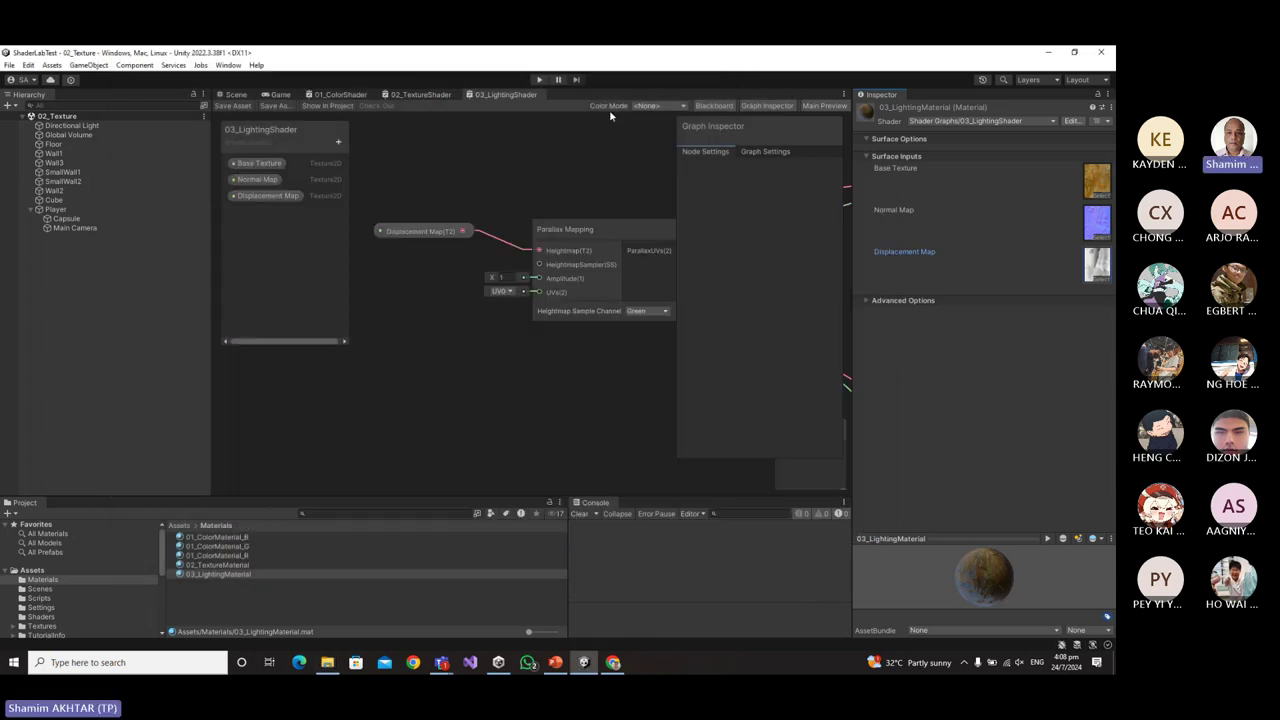
Start Play mode and maximize the Game view to inspect the rock walls.
{"action": "left_click", "coordinate": [539, 79]}
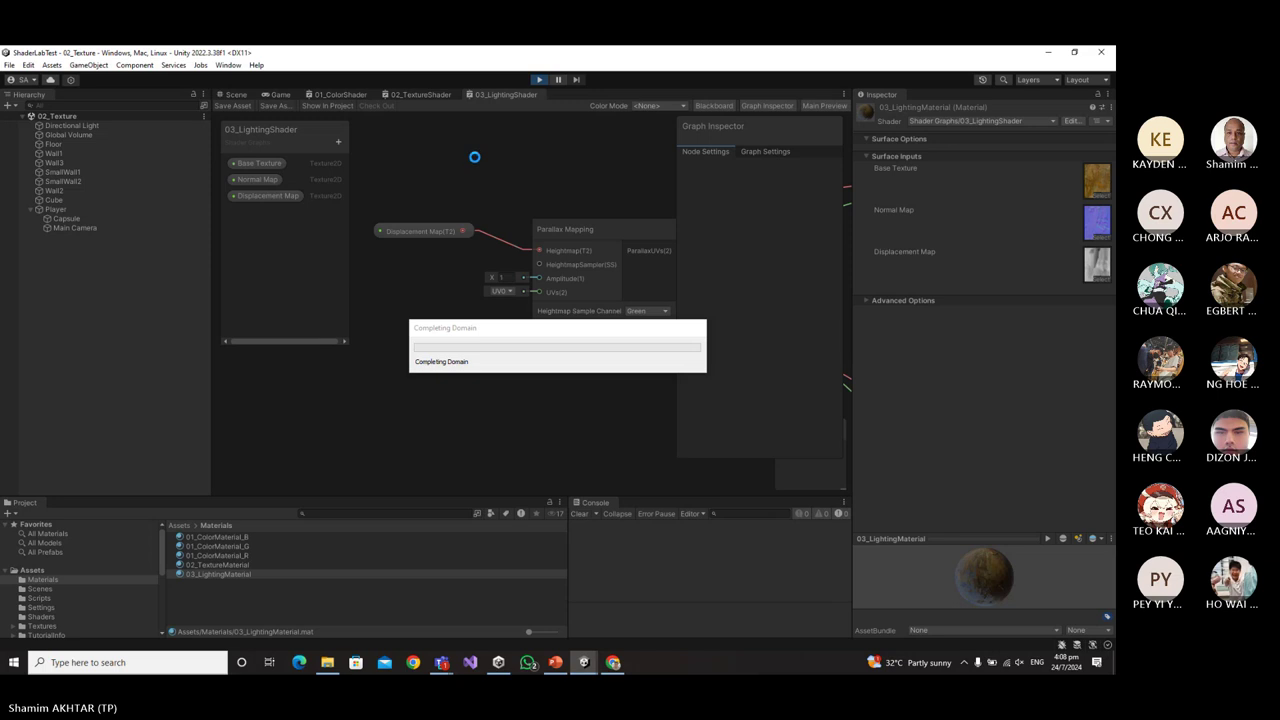
{"action": "right_click", "coordinate": [293, 97]}
{"action": "left_click", "coordinate": [326, 131]}
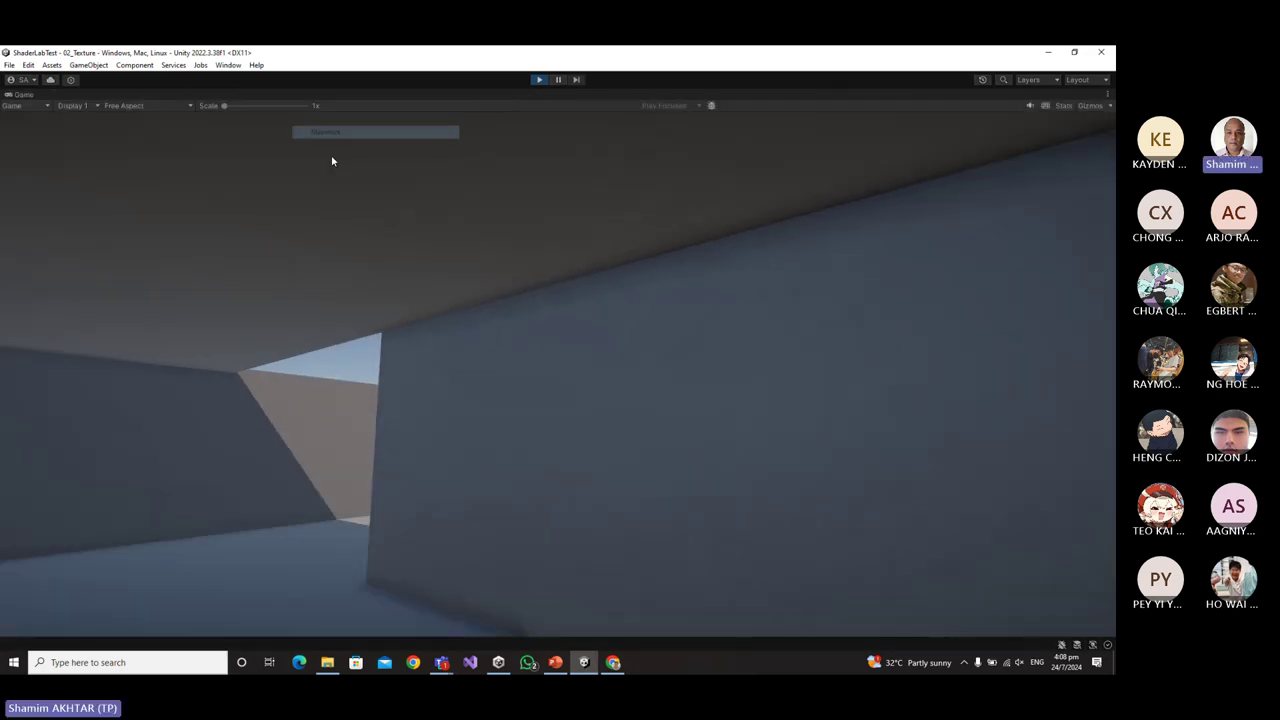
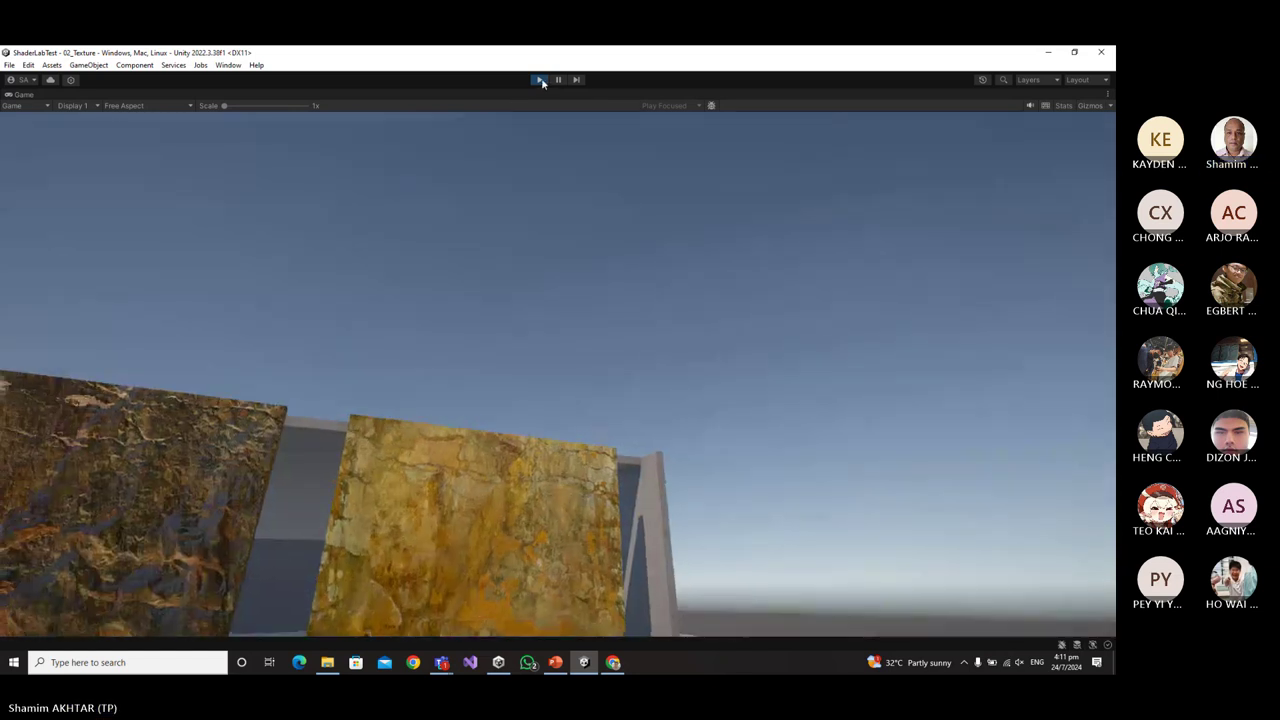
Exit play mode, switch to the 03_LightingShader tab and bring up its tab menu to maximize it.
{"action": "key", "text": "ctrl+p"}
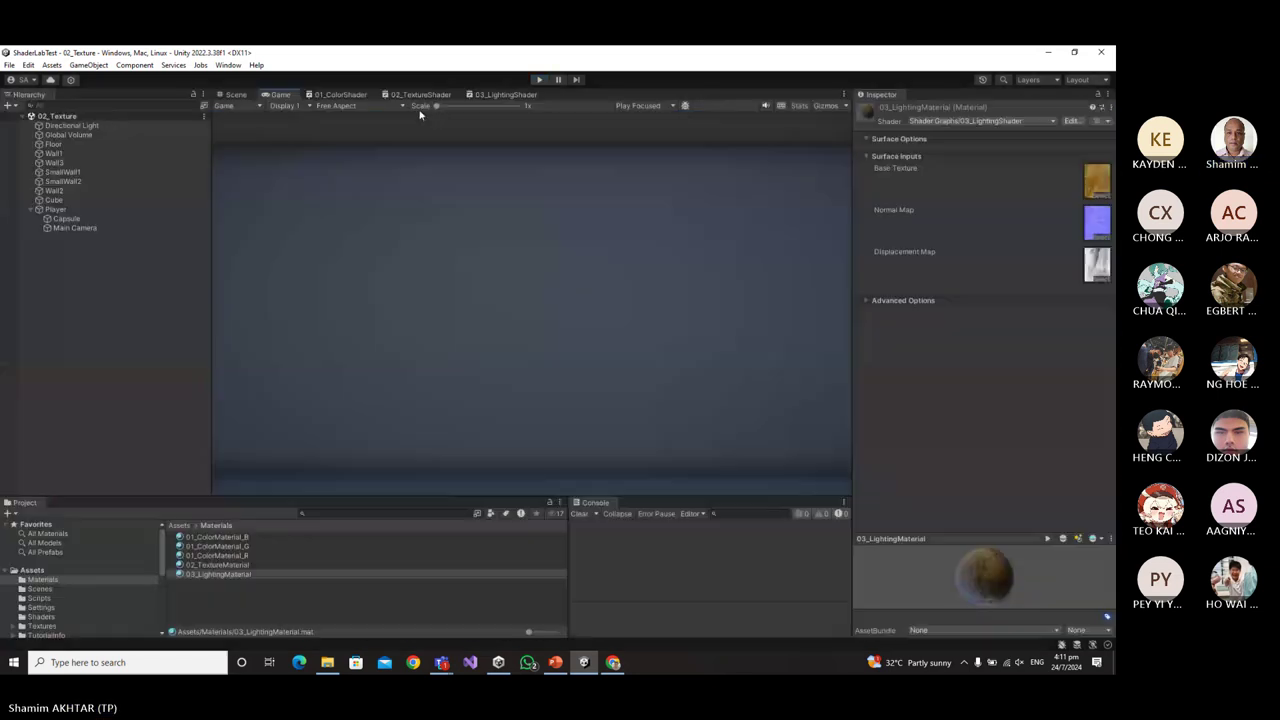
{"action": "left_click", "coordinate": [505, 95]}
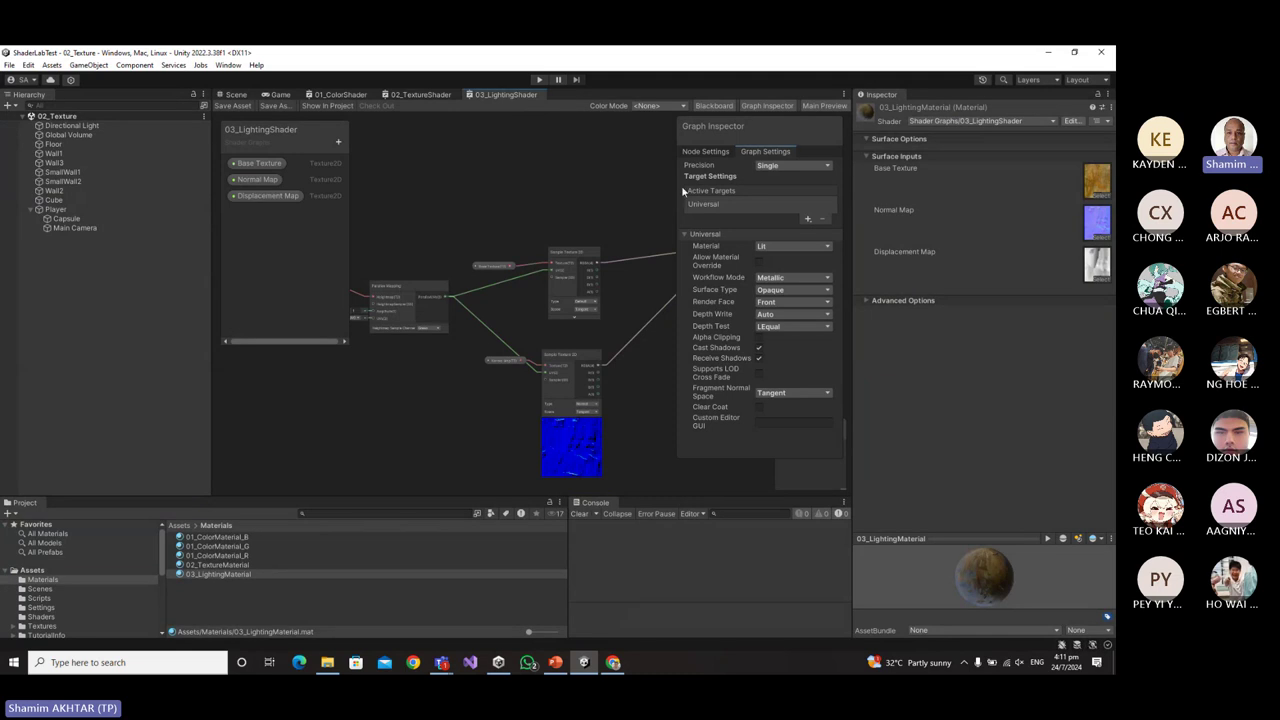
{"action": "right_click", "coordinate": [487, 97]}
Maximize the shader graph, zoom to the Parallax Mapping node, then bring up the Rock056_2K-JPG folder.
{"action": "left_click", "coordinate": [514, 101]}
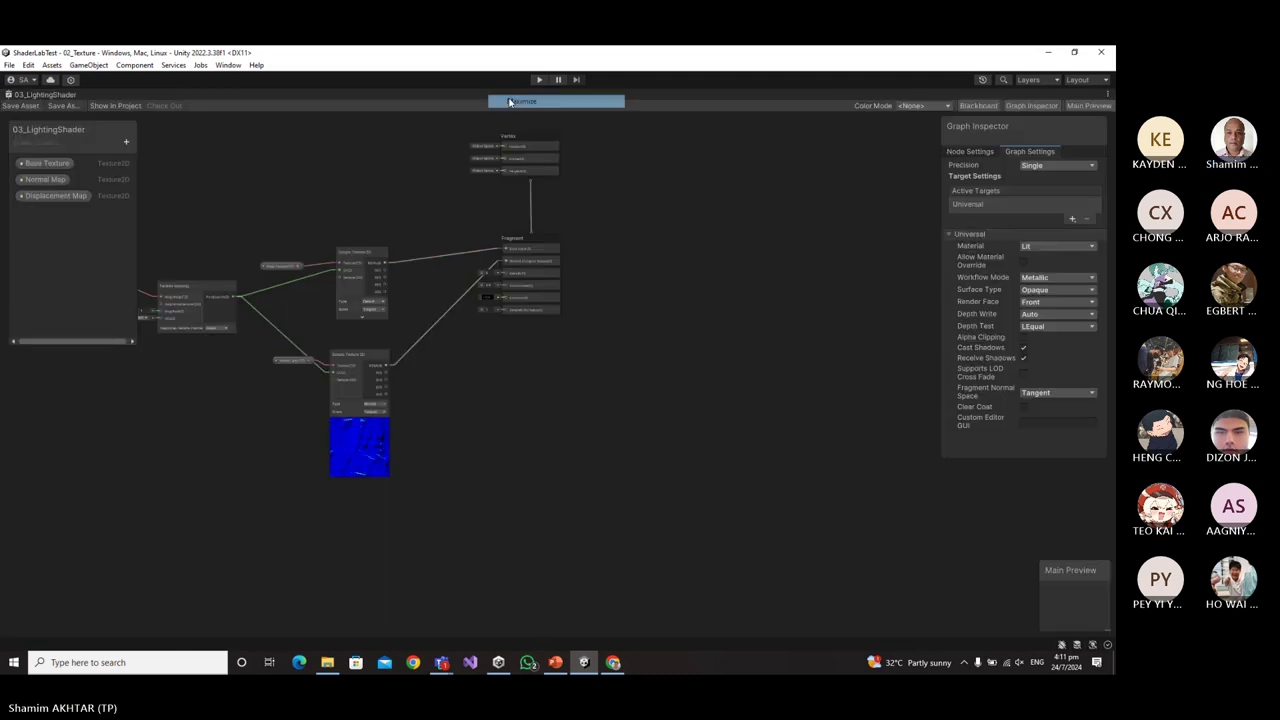
{"action": "scroll", "coordinate": [638, 354], "scroll_direction": "up", "scroll_amount": 3}
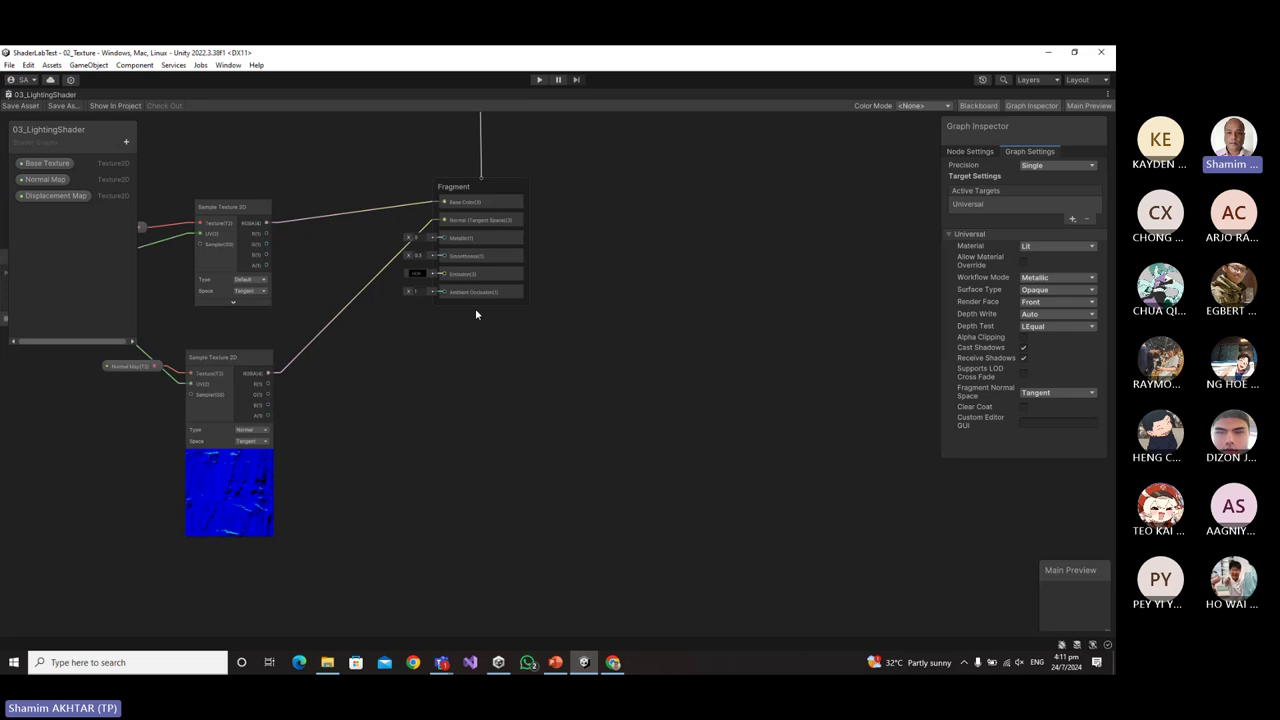
{"action": "middle_click_drag", "start_coordinate": [432, 372], "coordinate": [651, 327]}
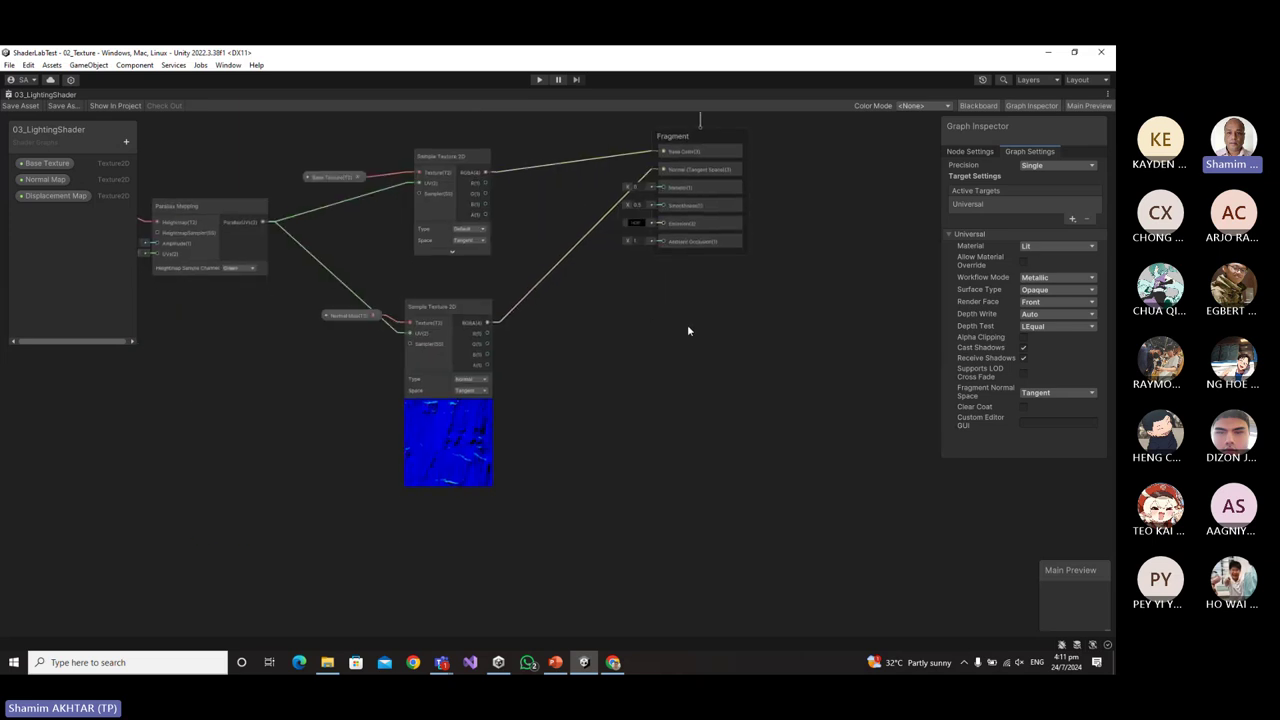
{"action": "scroll", "coordinate": [668, 332], "scroll_direction": "up", "scroll_amount": 1}
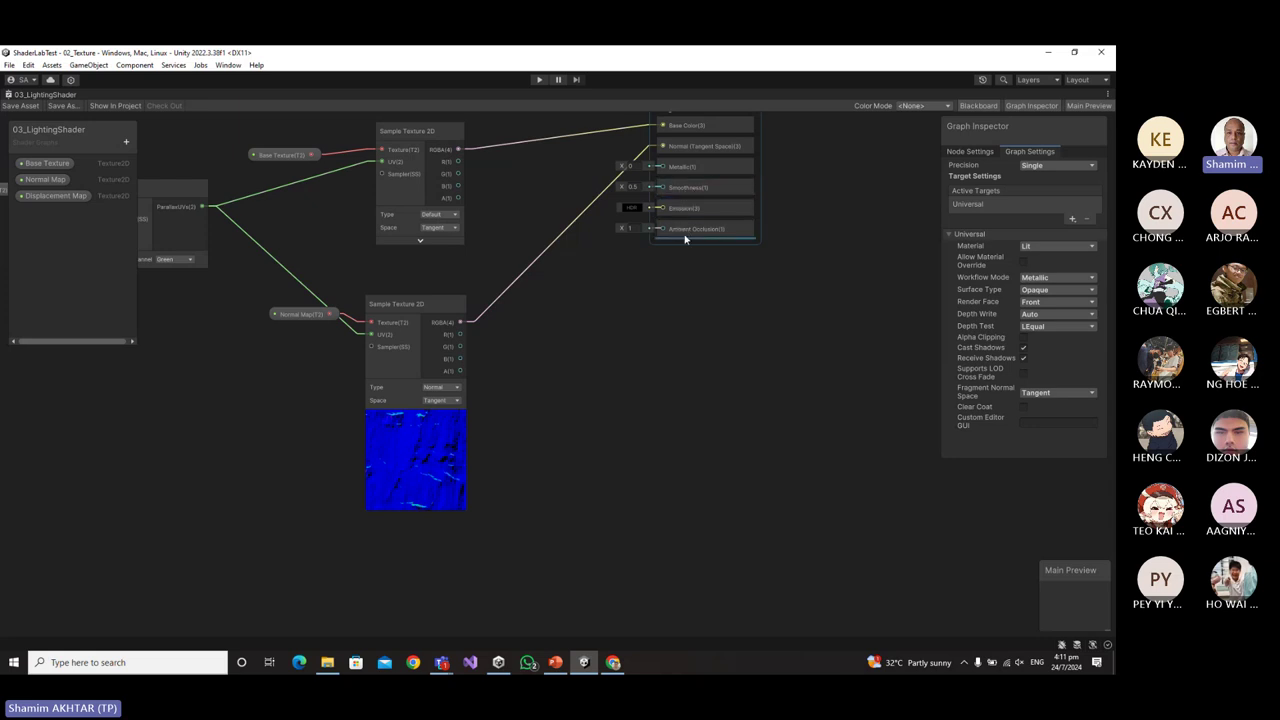
{"action": "middle_click_drag", "start_coordinate": [588, 392], "coordinate": [660, 393]}
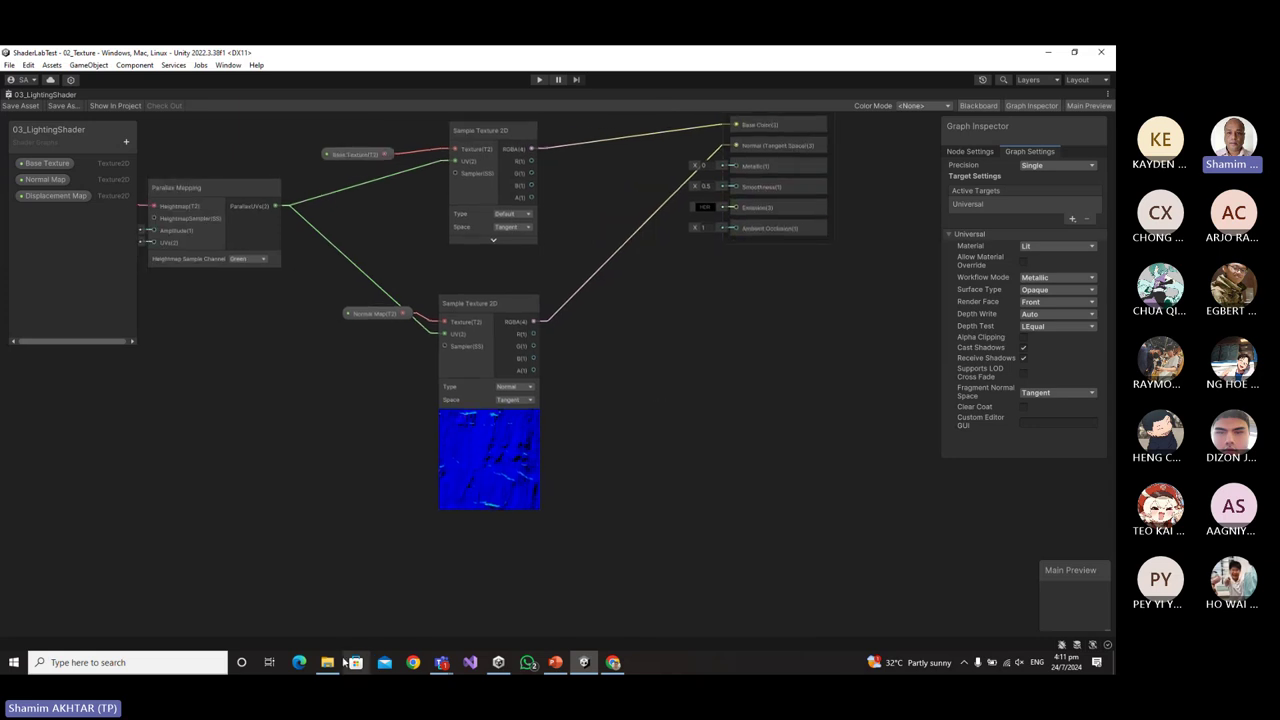
{"action": "mouse_move", "coordinate": [328, 663]}
{"action": "left_click", "coordinate": [327, 608]}
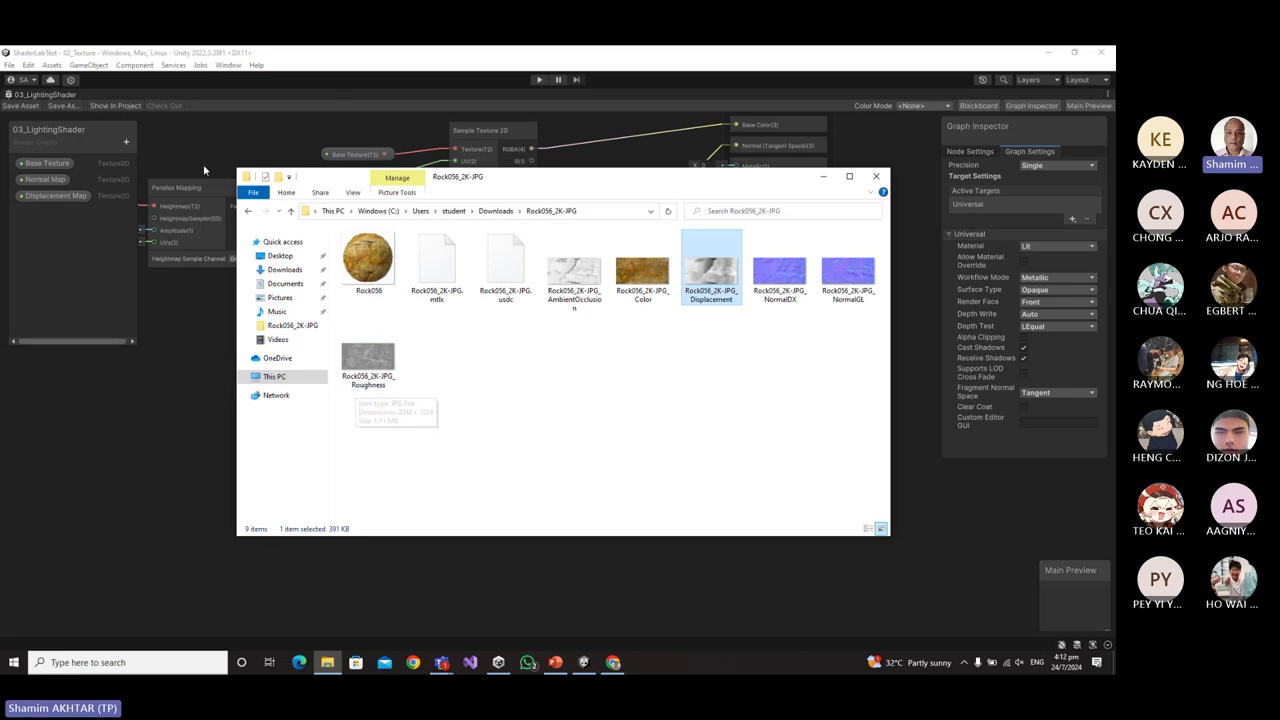
Minimize the Rock056_2K-JPG File Explorer window to reveal the 03_LightingShader graph again.
{"action": "left_click", "coordinate": [352, 65]}
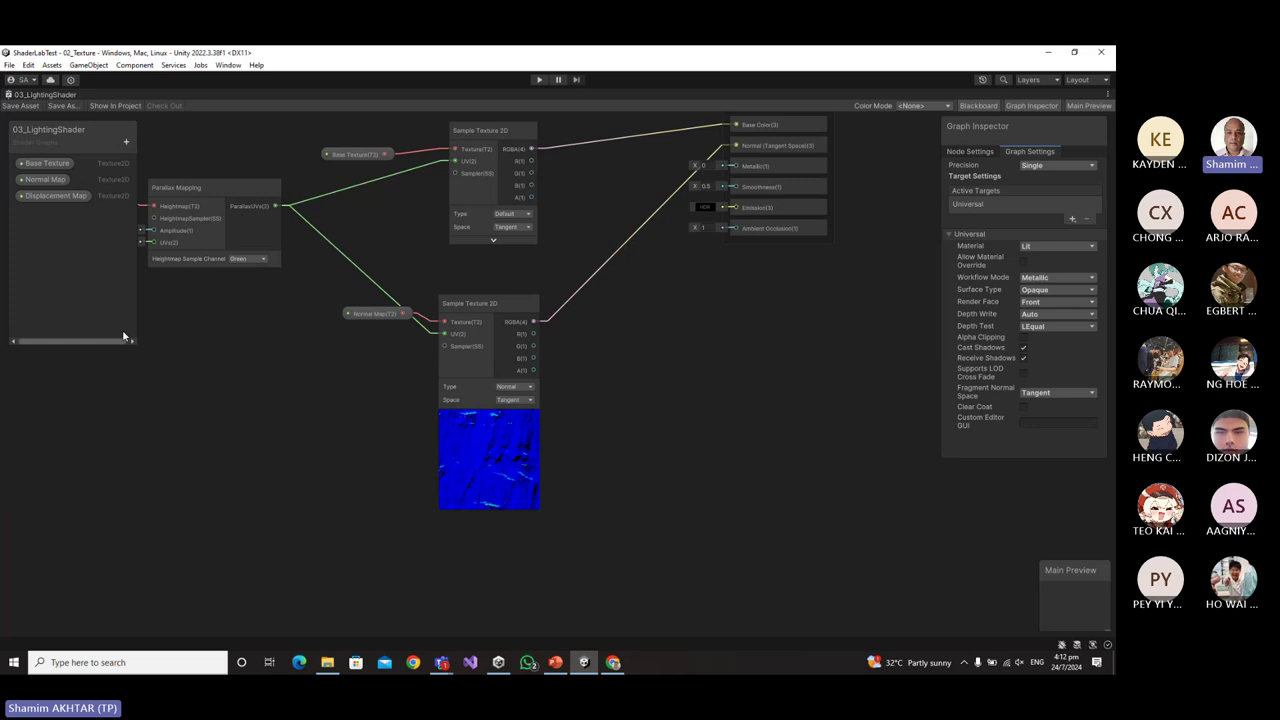
Create a Texture2D property named Roughness and place it on the graph.
{"action": "left_click", "coordinate": [128, 145]}
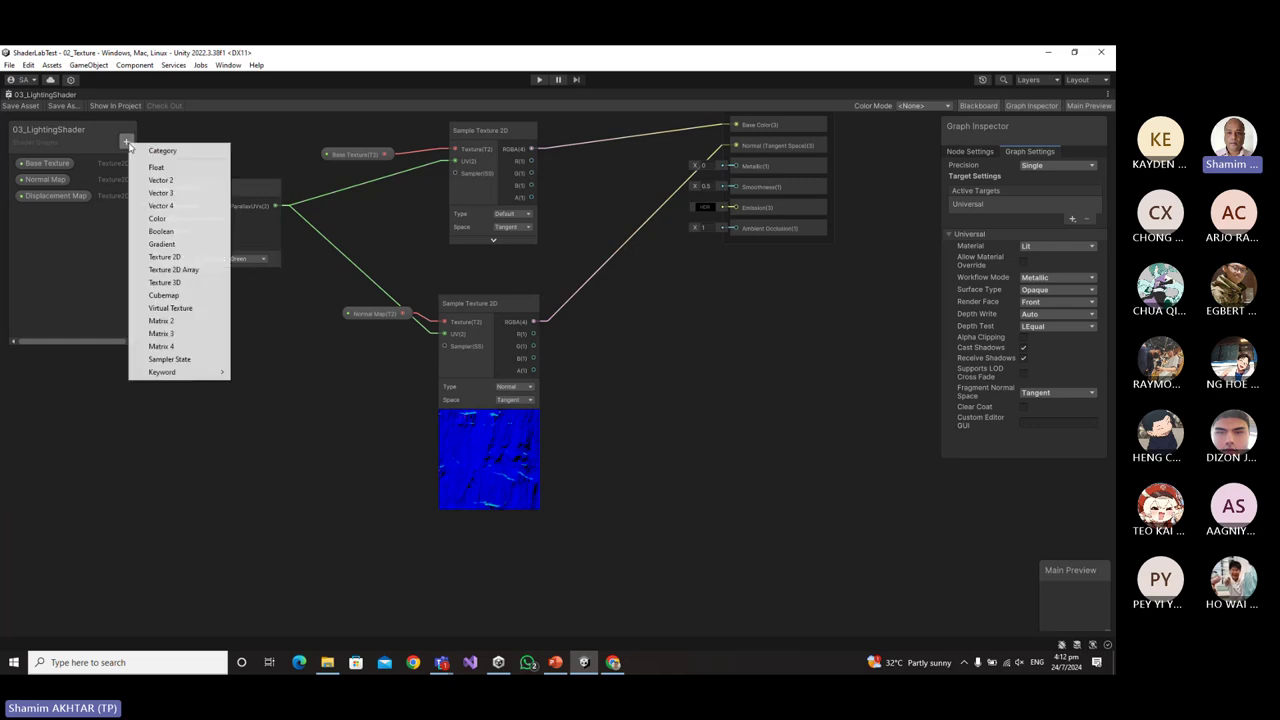
{"action": "left_click", "coordinate": [190, 260]}
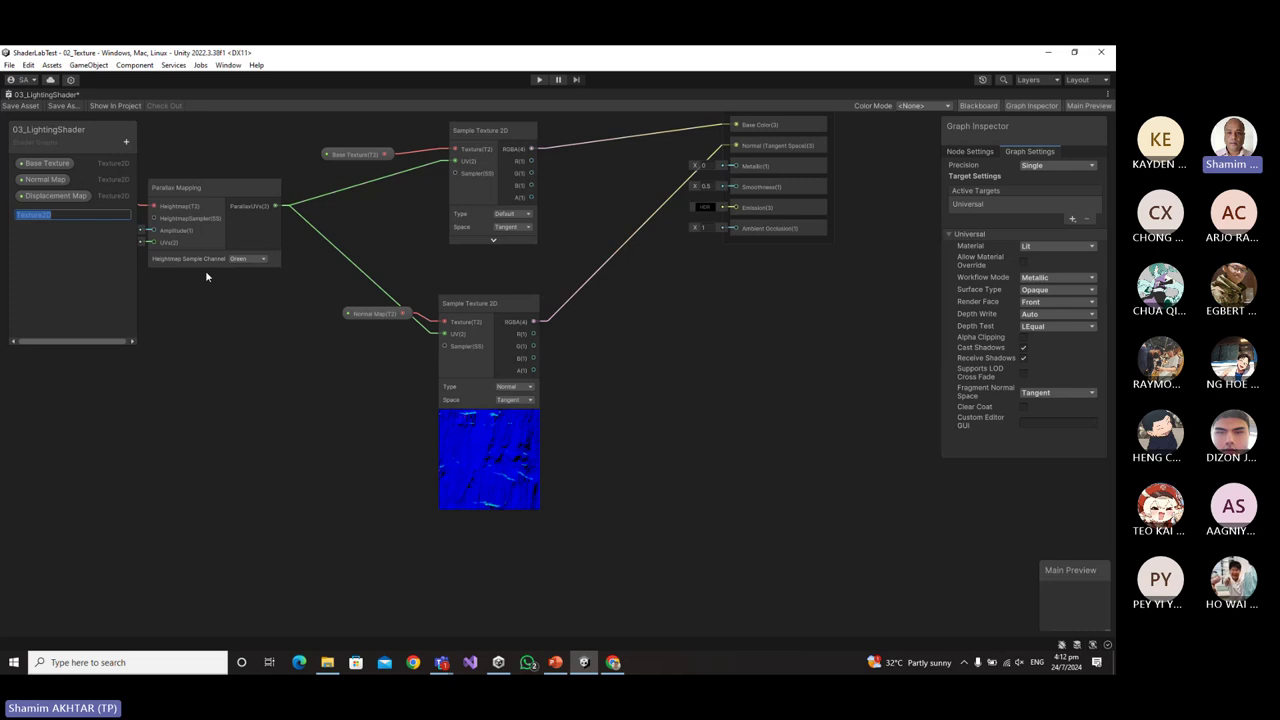
{"action": "type", "text": "Roughness"}
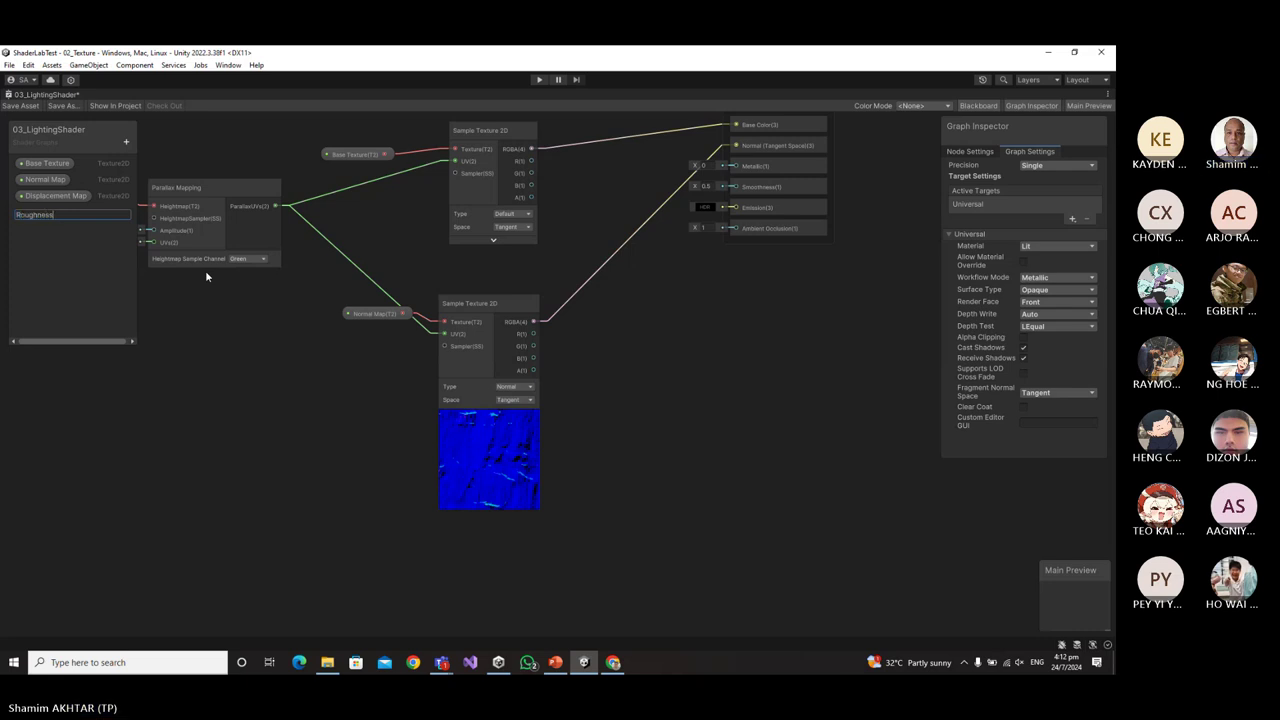
{"action": "key", "text": "Return"}
{"action": "left_click_drag", "start_coordinate": [56, 213], "coordinate": [264, 530]}
{"action": "middle_click_drag", "start_coordinate": [362, 488], "coordinate": [314, 375]}
{"action": "left_click_drag", "start_coordinate": [314, 375], "coordinate": [345, 421]}
Sample the Roughness texture, invert it with a One Minus node, and wire it to Smoothness.
{"action": "scroll", "coordinate": [264, 410], "scroll_direction": "up", "scroll_amount": 3}
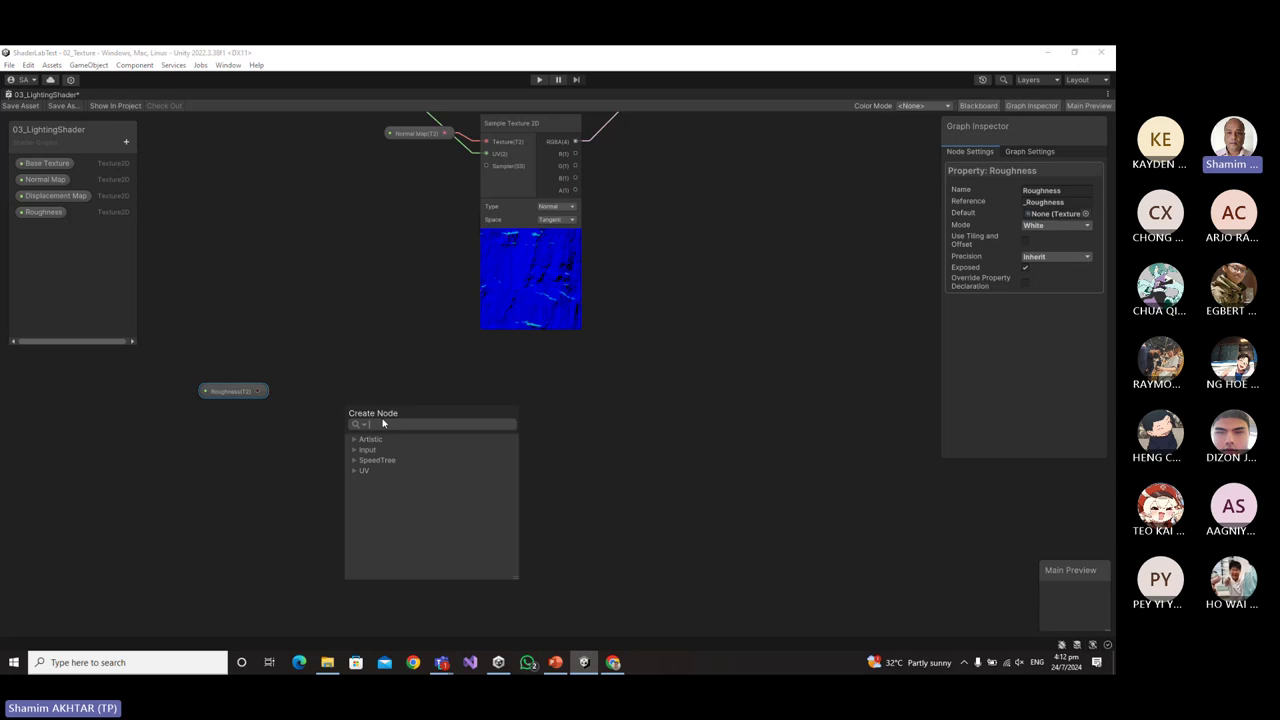
{"action": "type", "text": "Sample"}
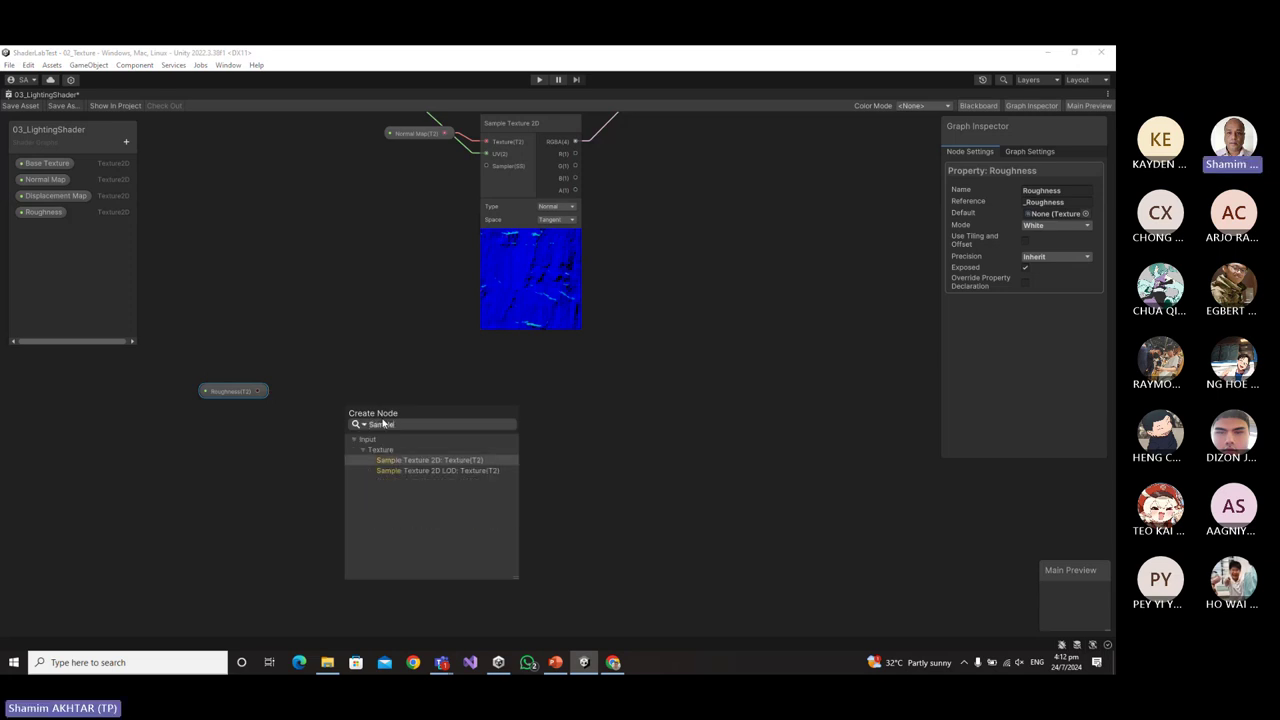
{"action": "left_click", "coordinate": [427, 461]}
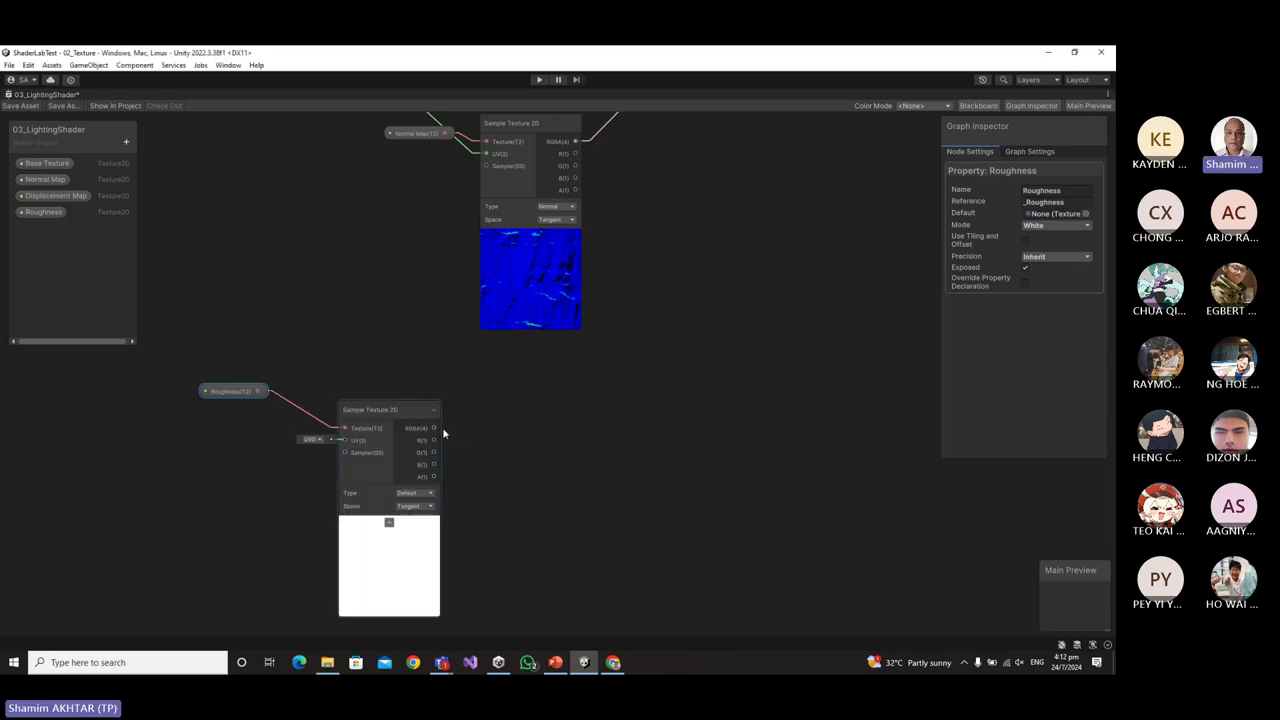
{"action": "left_click_drag", "start_coordinate": [433, 428], "coordinate": [509, 432]}
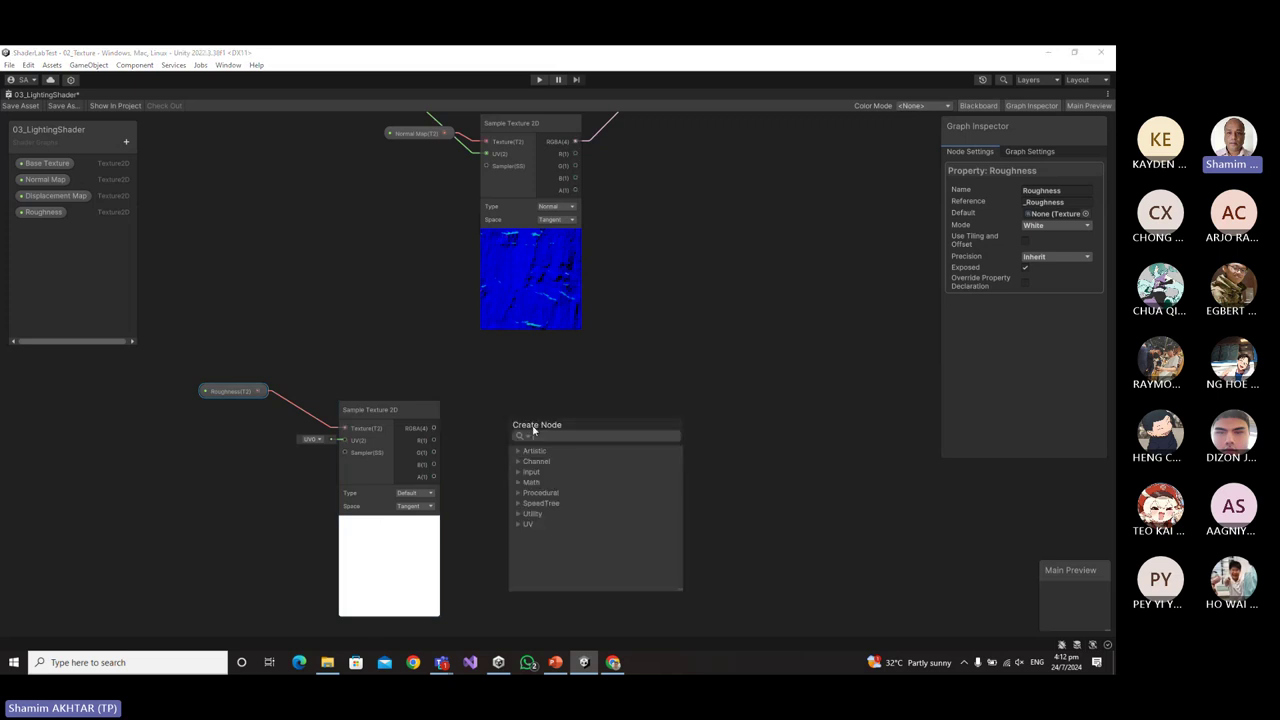
{"action": "type", "text": "one"}
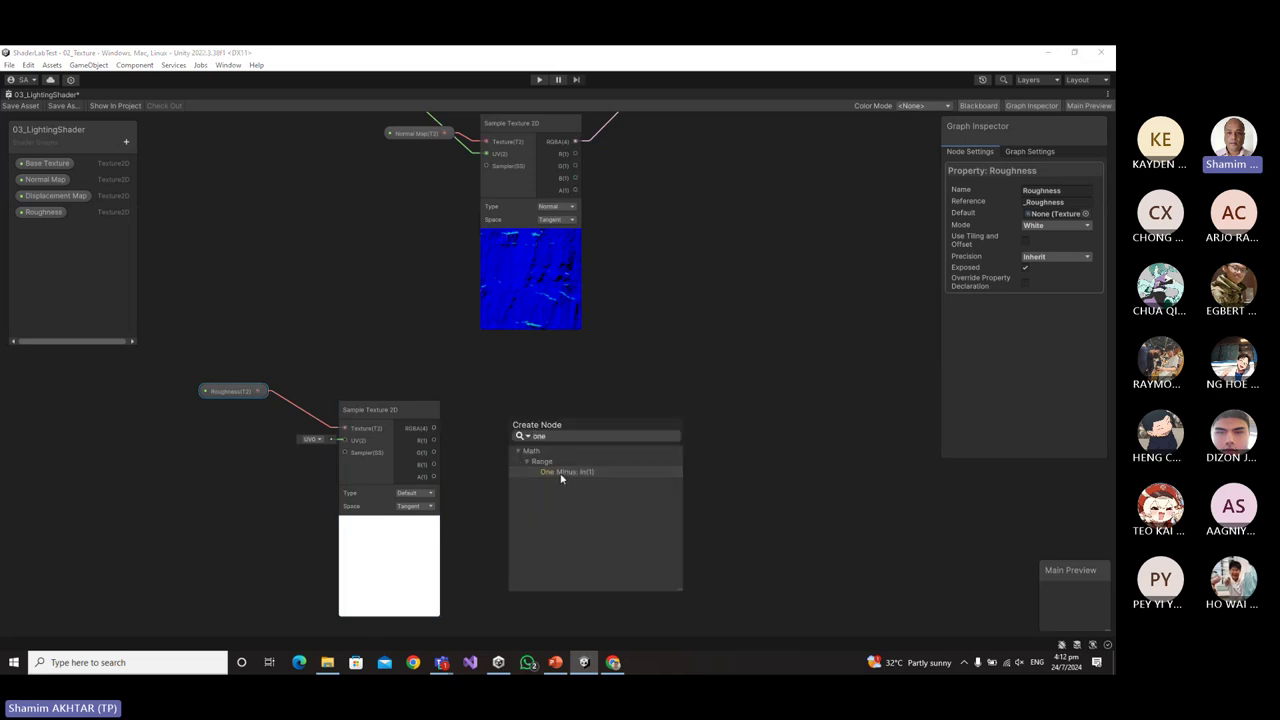
{"action": "left_click", "coordinate": [563, 477]}
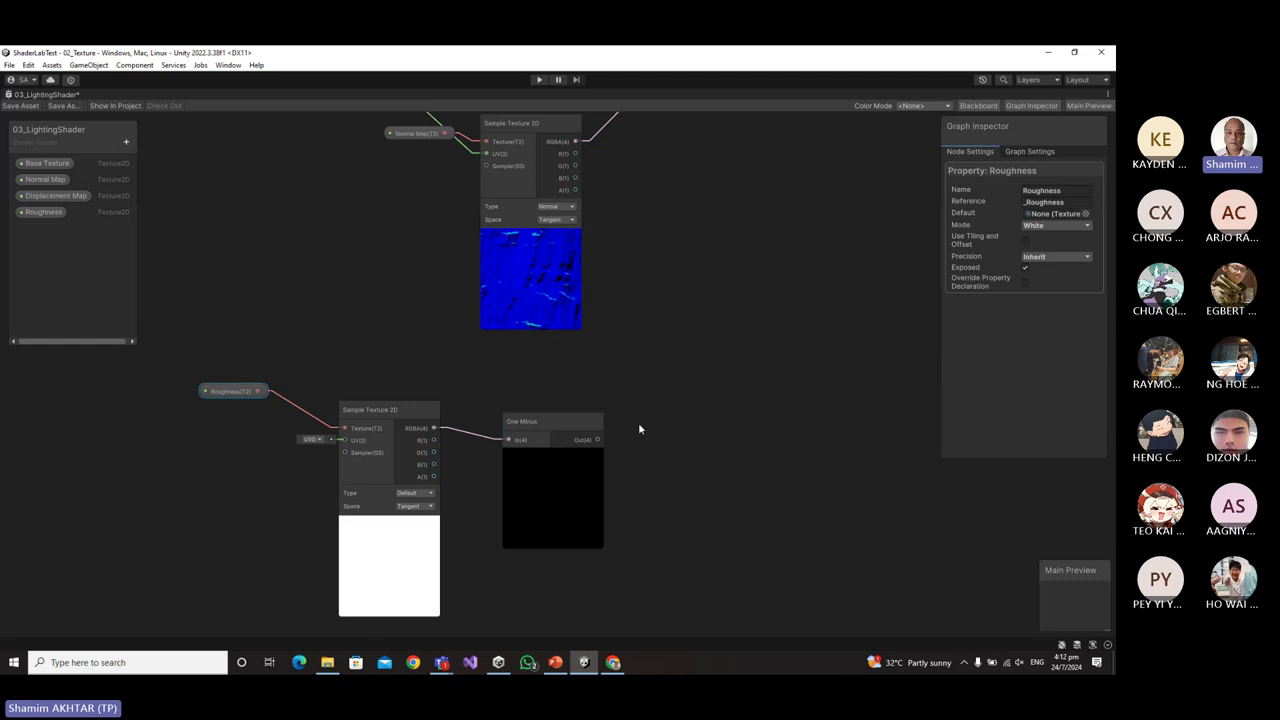
{"action": "middle_click_drag", "start_coordinate": [669, 421], "coordinate": [500, 531]}
{"action": "left_click_drag", "start_coordinate": [430, 549], "coordinate": [603, 230]}
Feed the Parallax Mapping UVs into the roughness sample and tidy the node layout.
{"action": "key", "text": "a"}
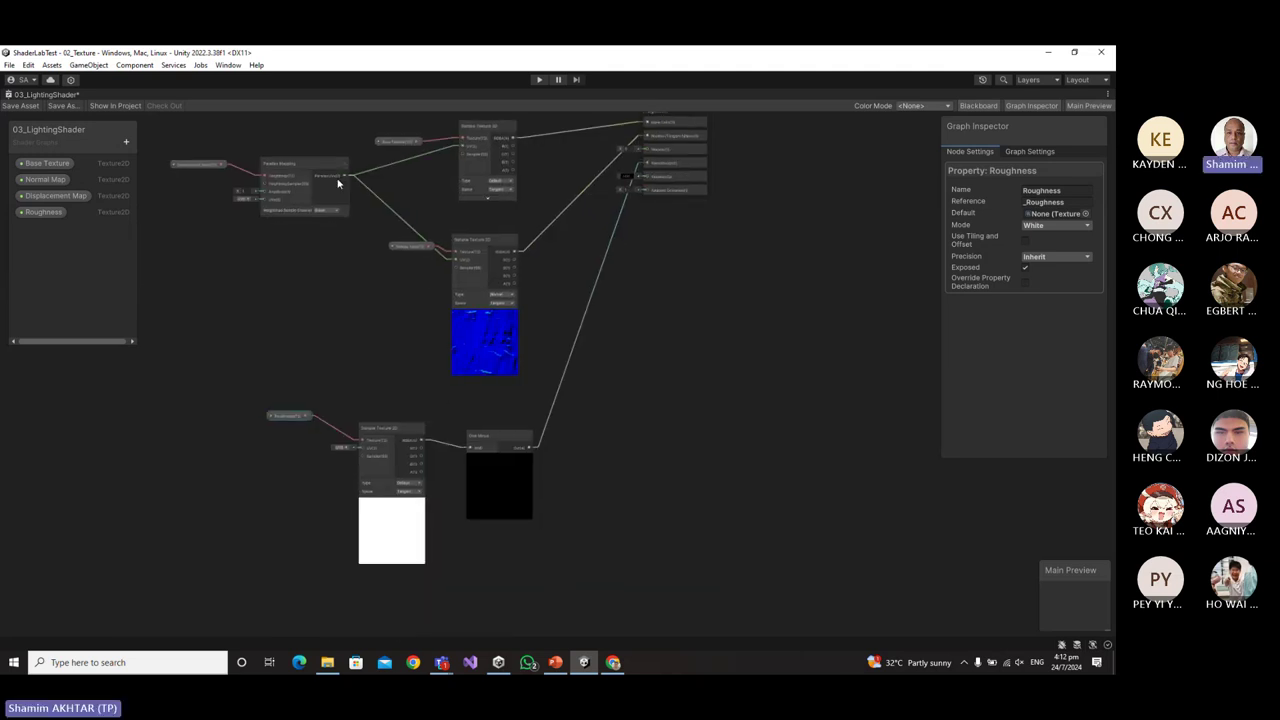
{"action": "left_click_drag", "start_coordinate": [351, 181], "coordinate": [358, 455]}
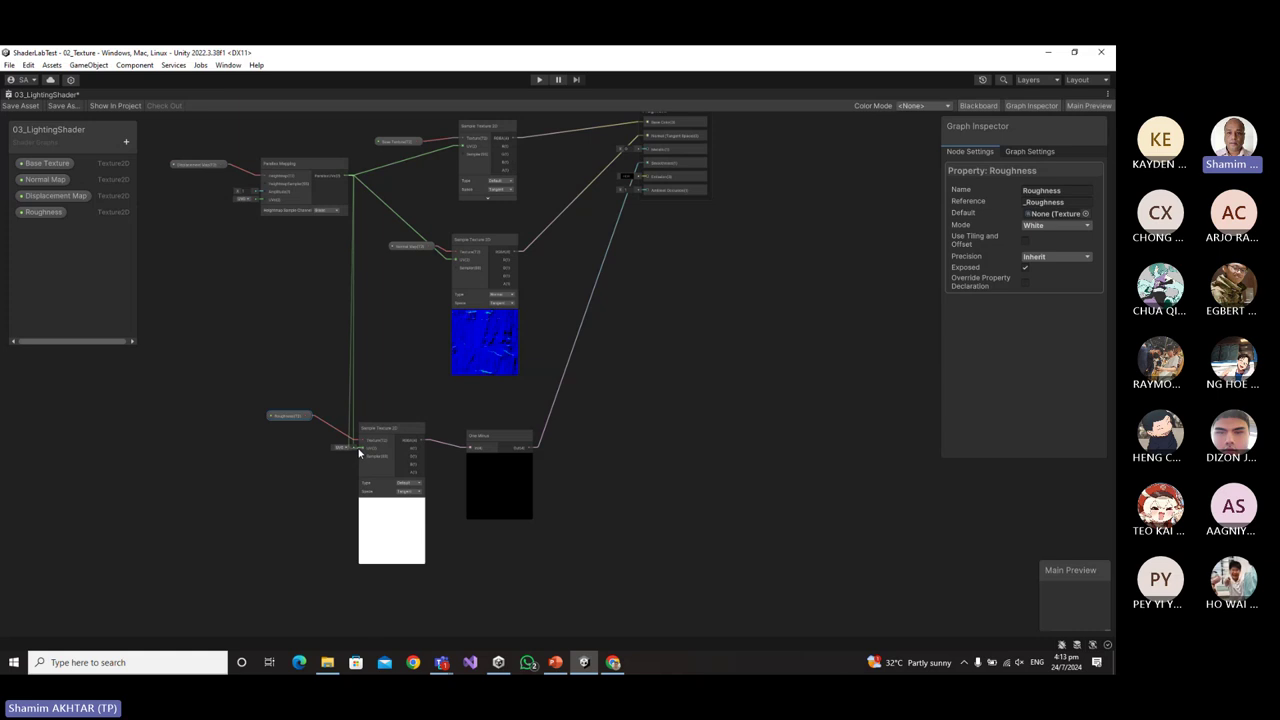
{"action": "left_click_drag", "start_coordinate": [314, 166], "coordinate": [135, 316]}
{"action": "left_click", "coordinate": [205, 244]}
{"action": "scroll", "coordinate": [657, 504], "scroll_direction": "down", "scroll_amount": 1}
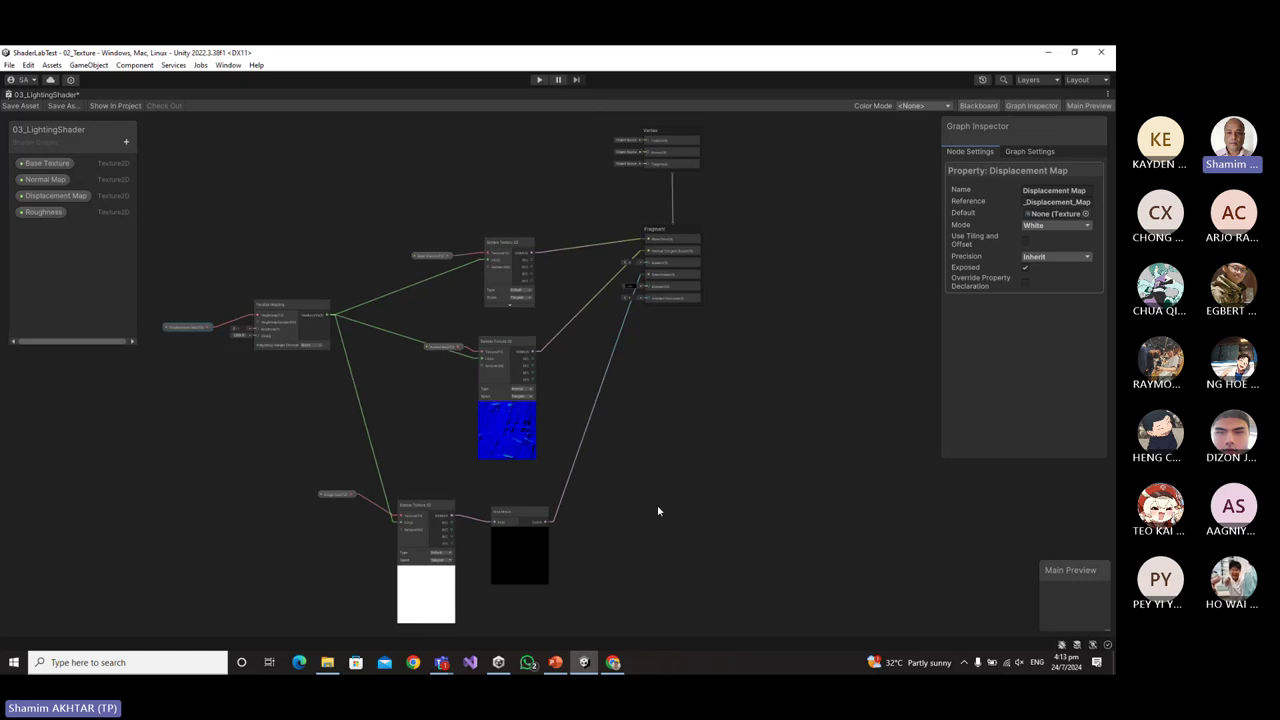
{"action": "middle_click_drag", "start_coordinate": [657, 504], "coordinate": [701, 424]}
{"action": "left_click_drag", "start_coordinate": [565, 430], "coordinate": [560, 424]}
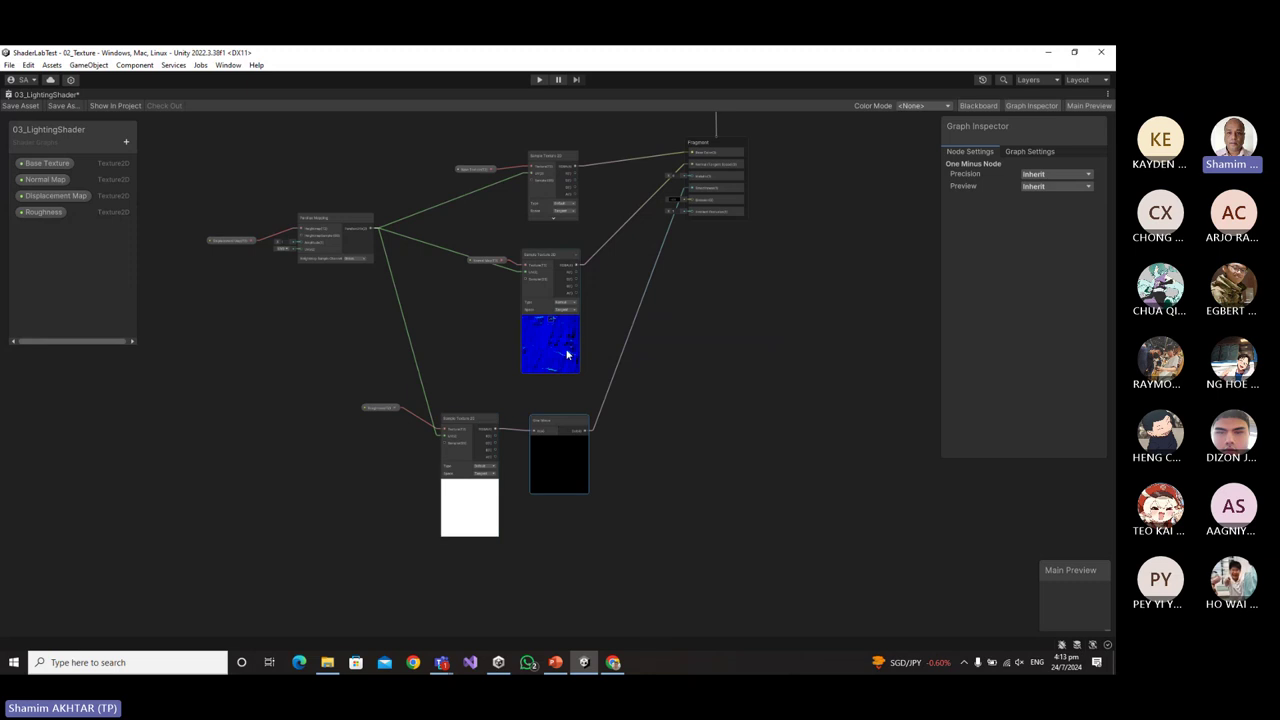
Save the shader, collapse the normal-map sample preview, and move the three roughness nodes up.
{"action": "left_click", "coordinate": [21, 106]}
{"action": "scroll", "coordinate": [716, 249], "scroll_direction": "up", "scroll_amount": 2}
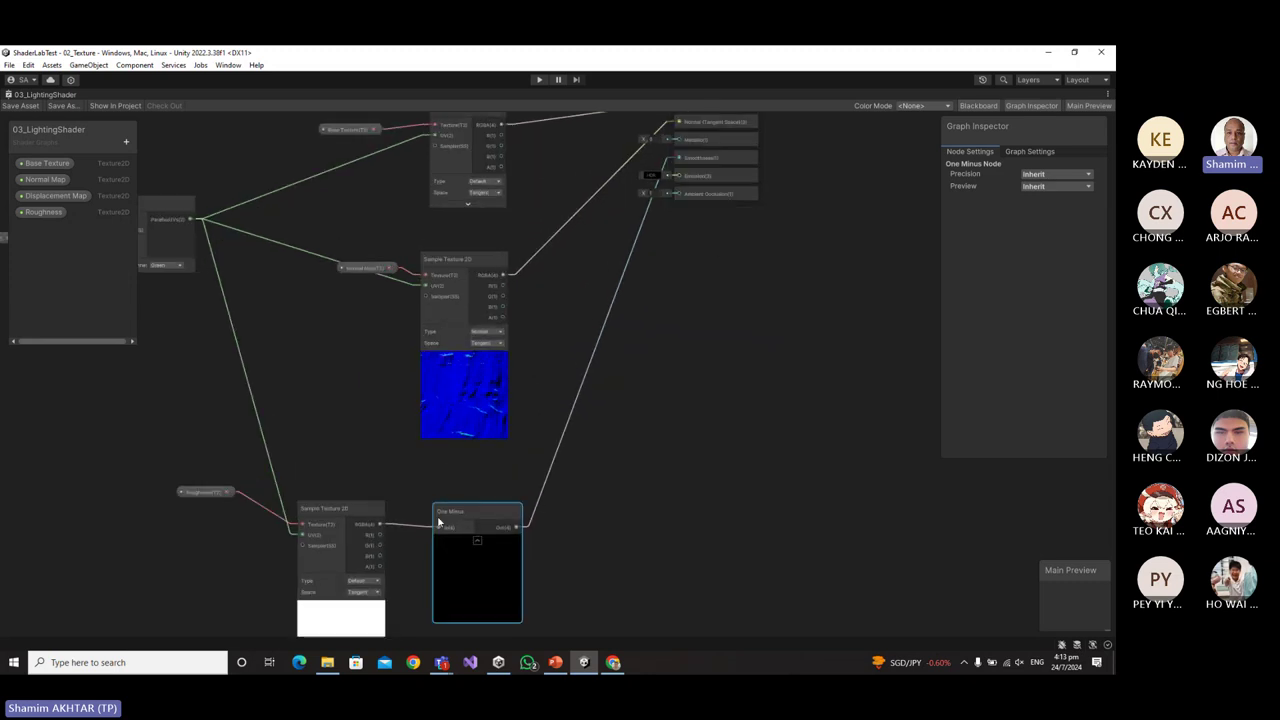
{"action": "left_click", "coordinate": [465, 365]}
{"action": "left_click_drag", "start_coordinate": [462, 526], "coordinate": [458, 422]}
{"action": "left_click_drag", "start_coordinate": [334, 513], "coordinate": [328, 395]}
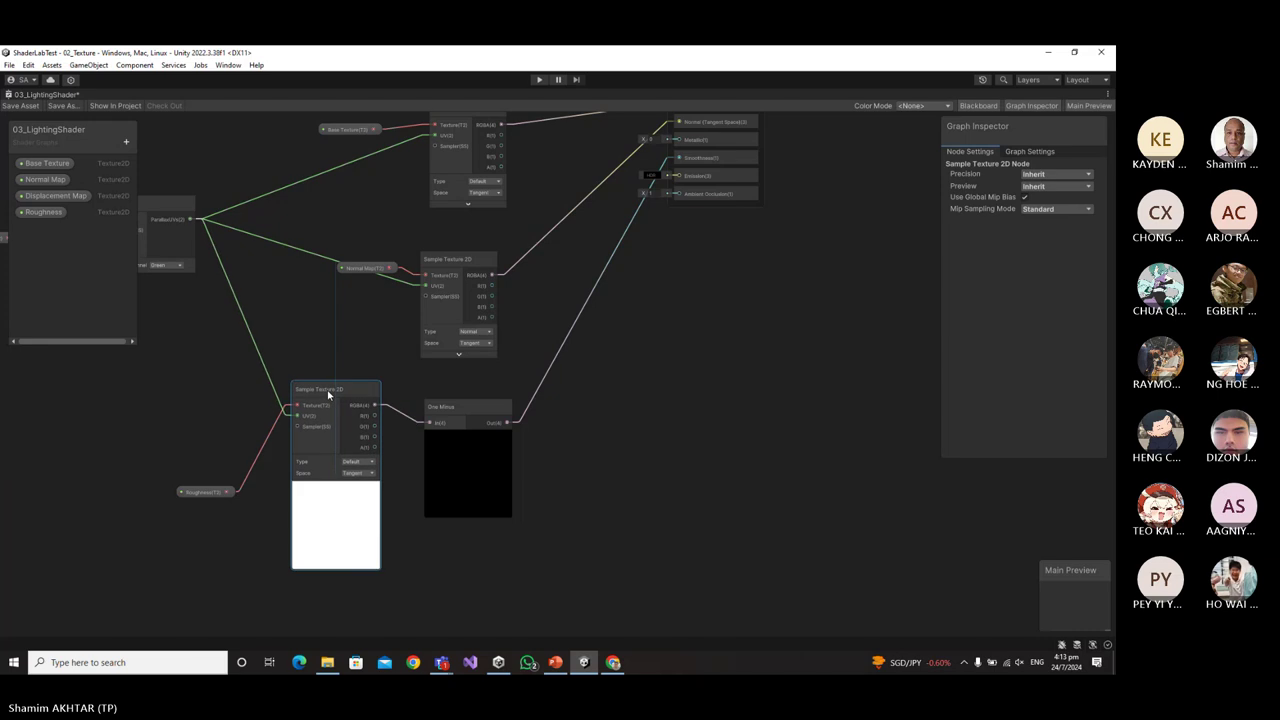
{"action": "left_click_drag", "start_coordinate": [183, 491], "coordinate": [186, 400]}
Create a Texture2D property named Ambient Occlusion and place it on the graph.
{"action": "left_click", "coordinate": [126, 141]}
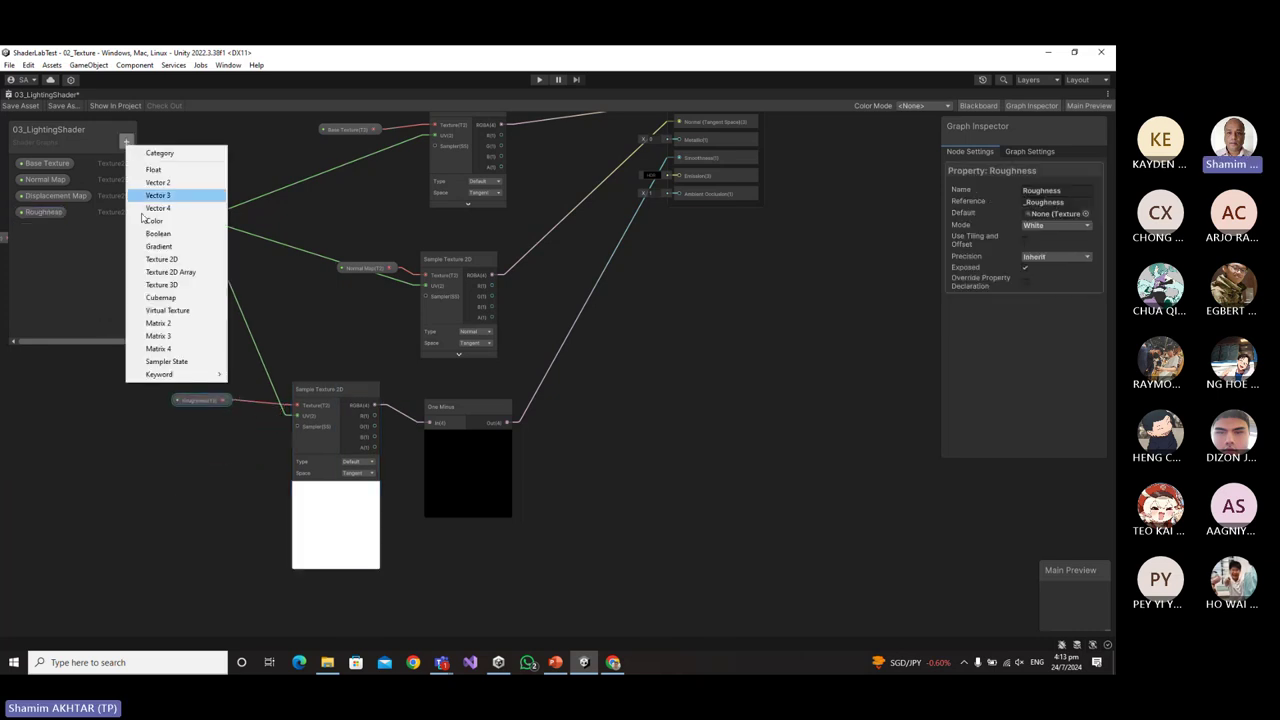
{"action": "left_click", "coordinate": [159, 260]}
{"action": "type", "text": "A"}
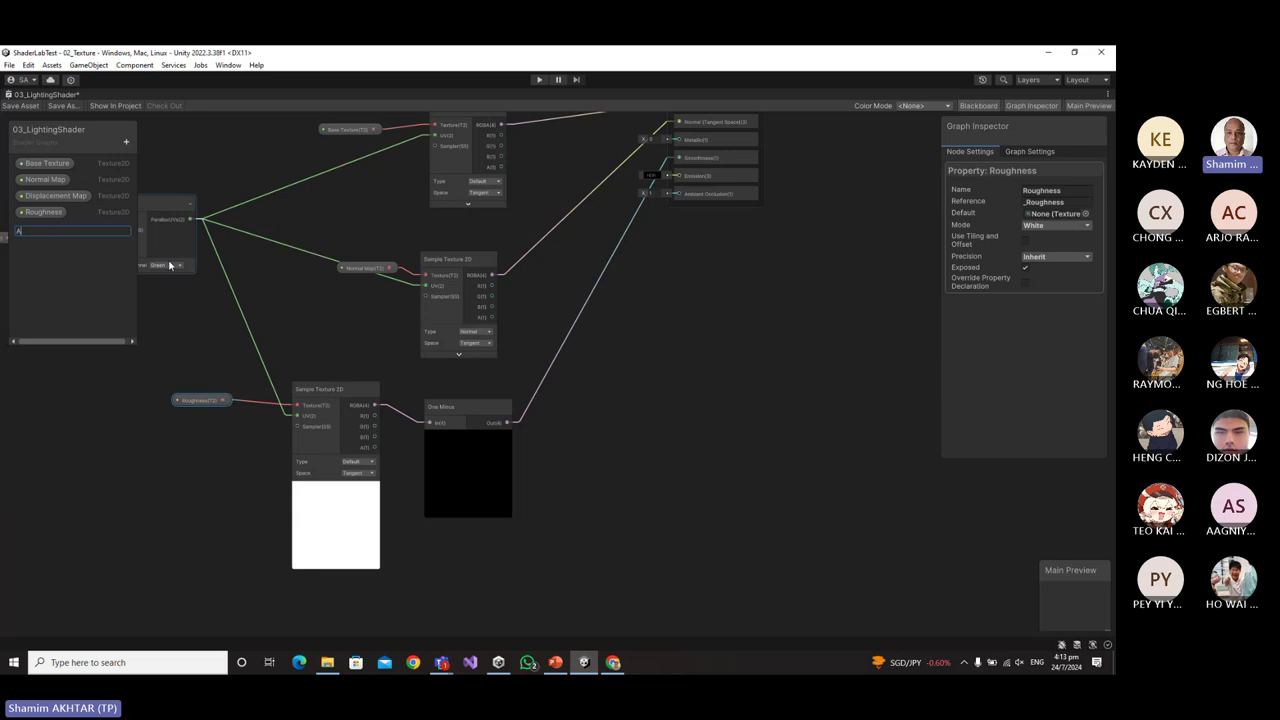
{"action": "type", "text": "mbient Oc"}
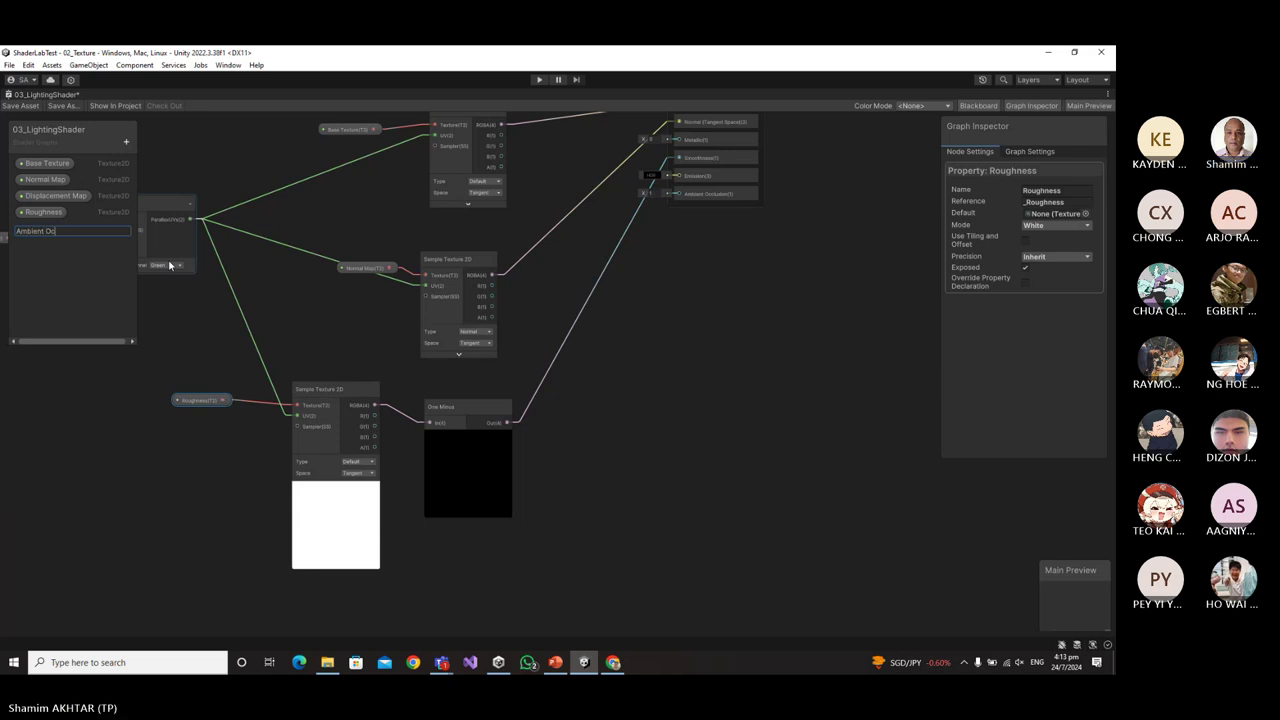
{"action": "type", "text": "clusio"}
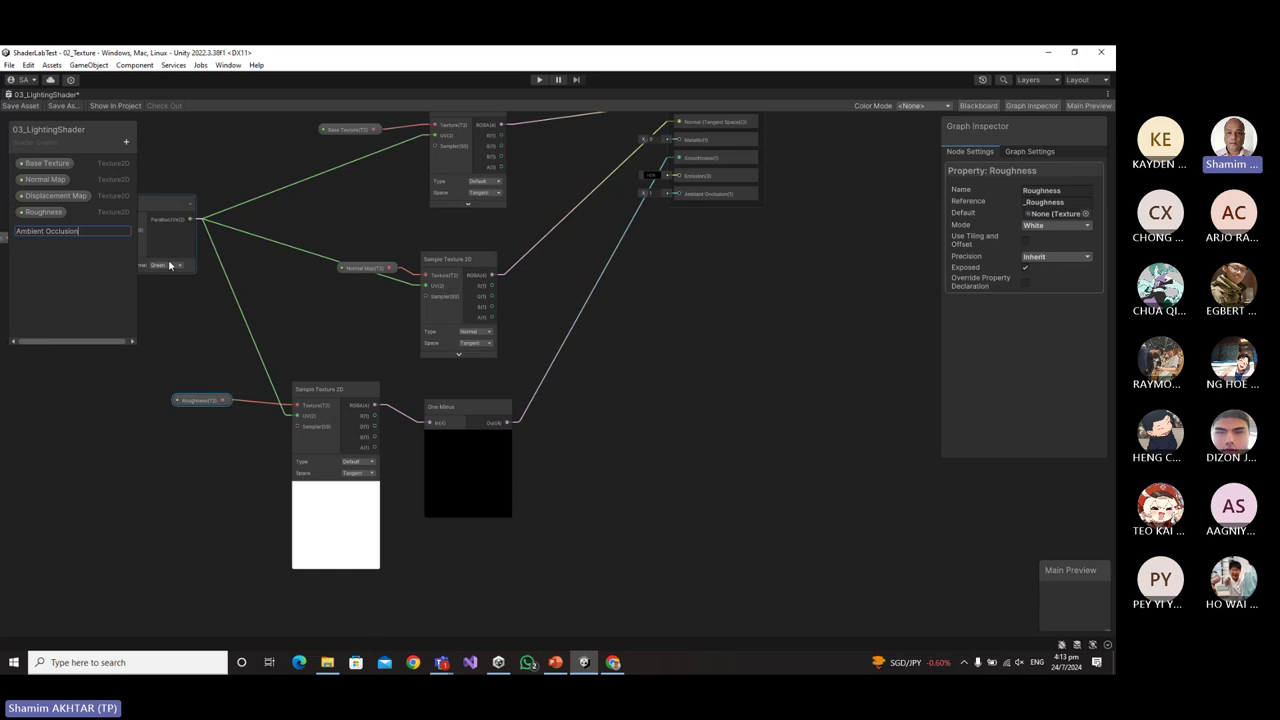
{"action": "type", "text": "n"}
{"action": "key", "text": "Return"}
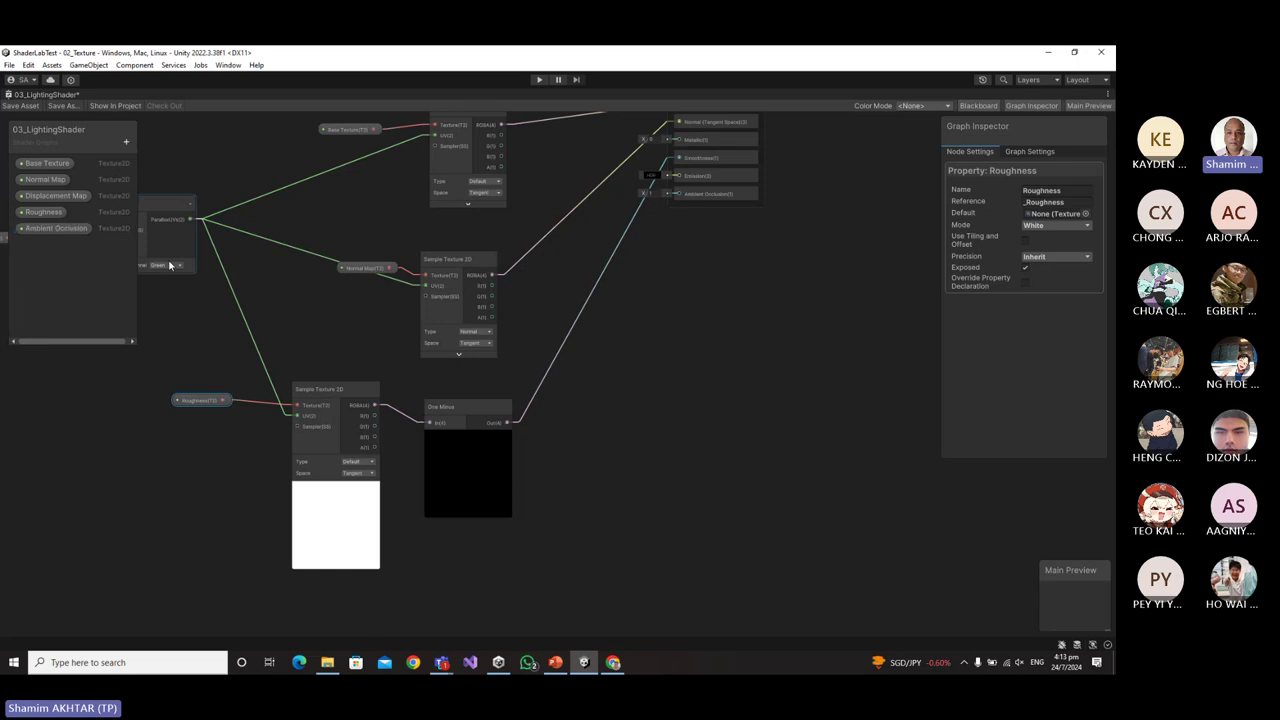
{"action": "scroll", "coordinate": [323, 320], "scroll_direction": "down", "scroll_amount": 3}
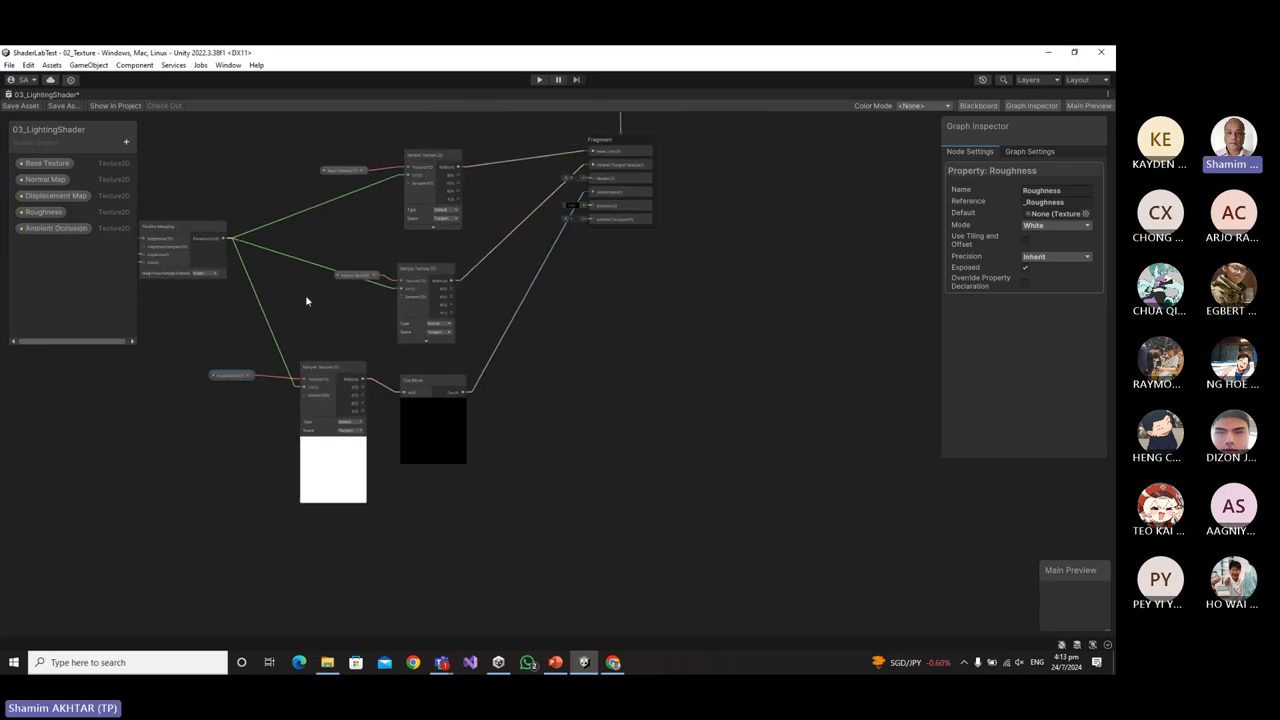
{"action": "left_click_drag", "start_coordinate": [69, 231], "coordinate": [215, 514]}
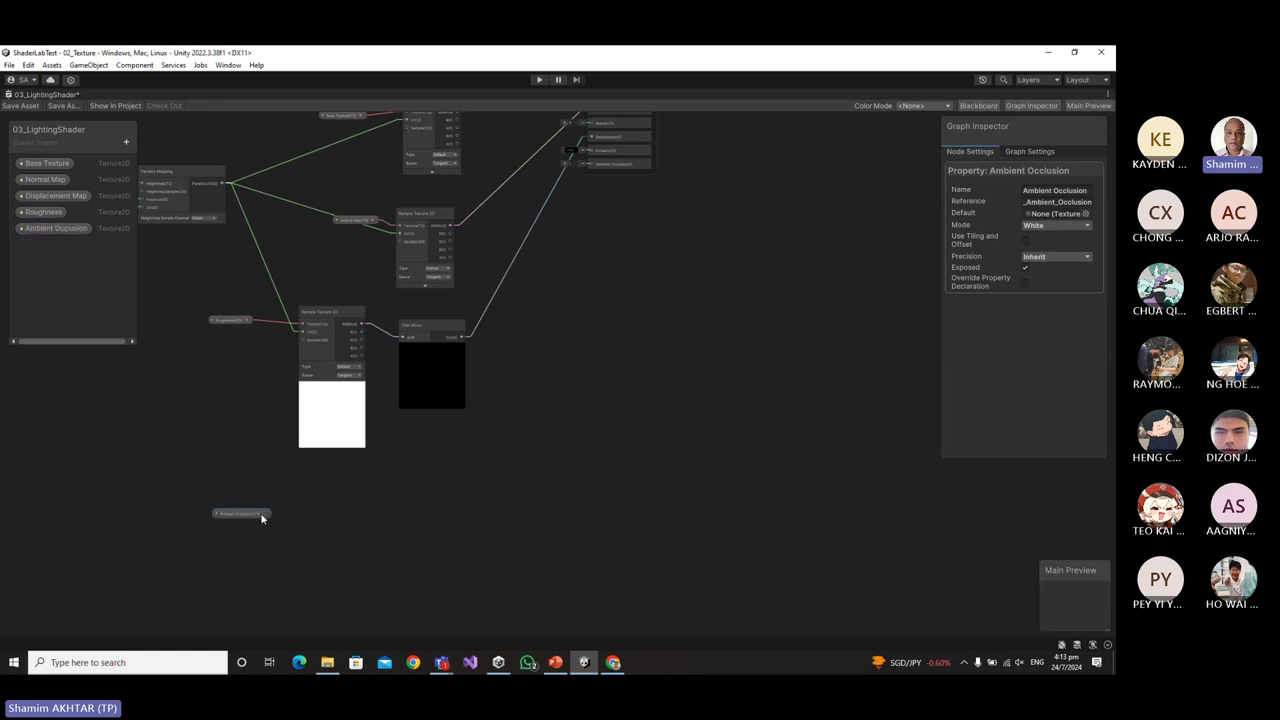
Sample Ambient Occlusion with parallax UVs and wire it into the Fragment's Ambient Occlusion input.
{"action": "left_click", "coordinate": [263, 516]}
{"action": "key", "text": "space"}
{"action": "type", "text": "sampl"}
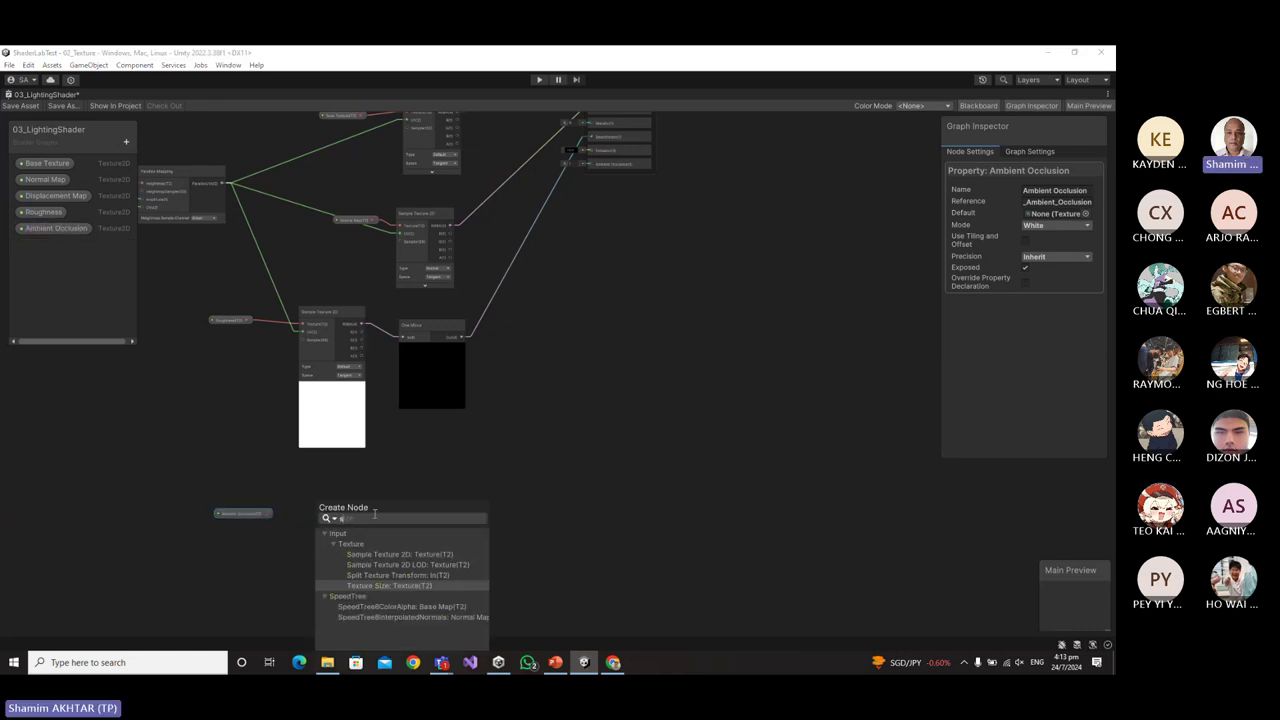
{"action": "left_click", "coordinate": [423, 554]}
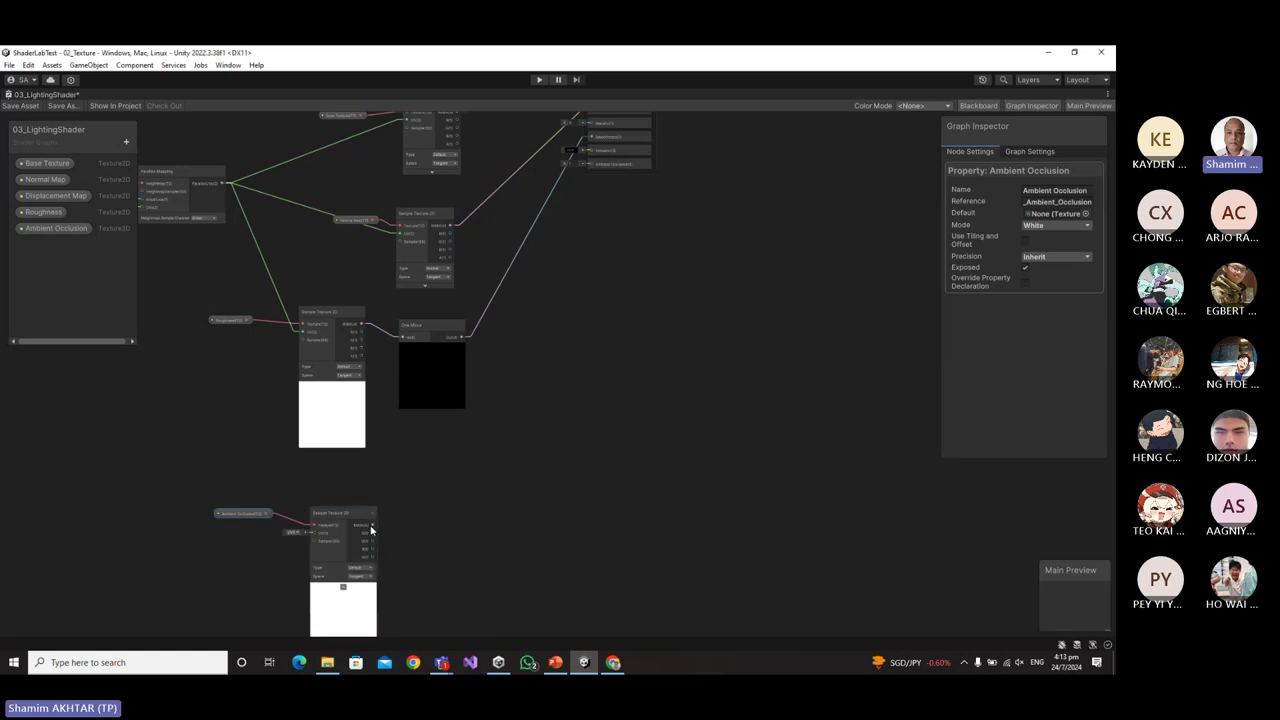
{"action": "left_click_drag", "start_coordinate": [371, 527], "coordinate": [592, 205]}
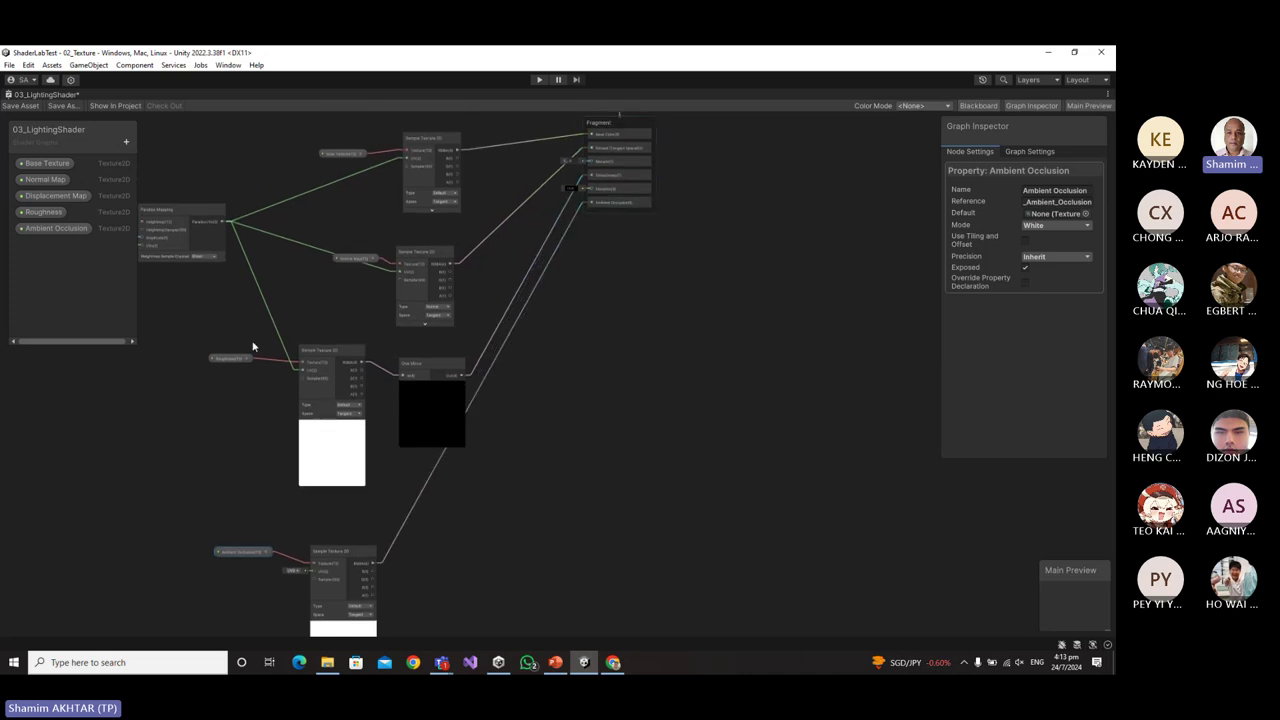
{"action": "left_click_drag", "start_coordinate": [221, 223], "coordinate": [308, 572]}
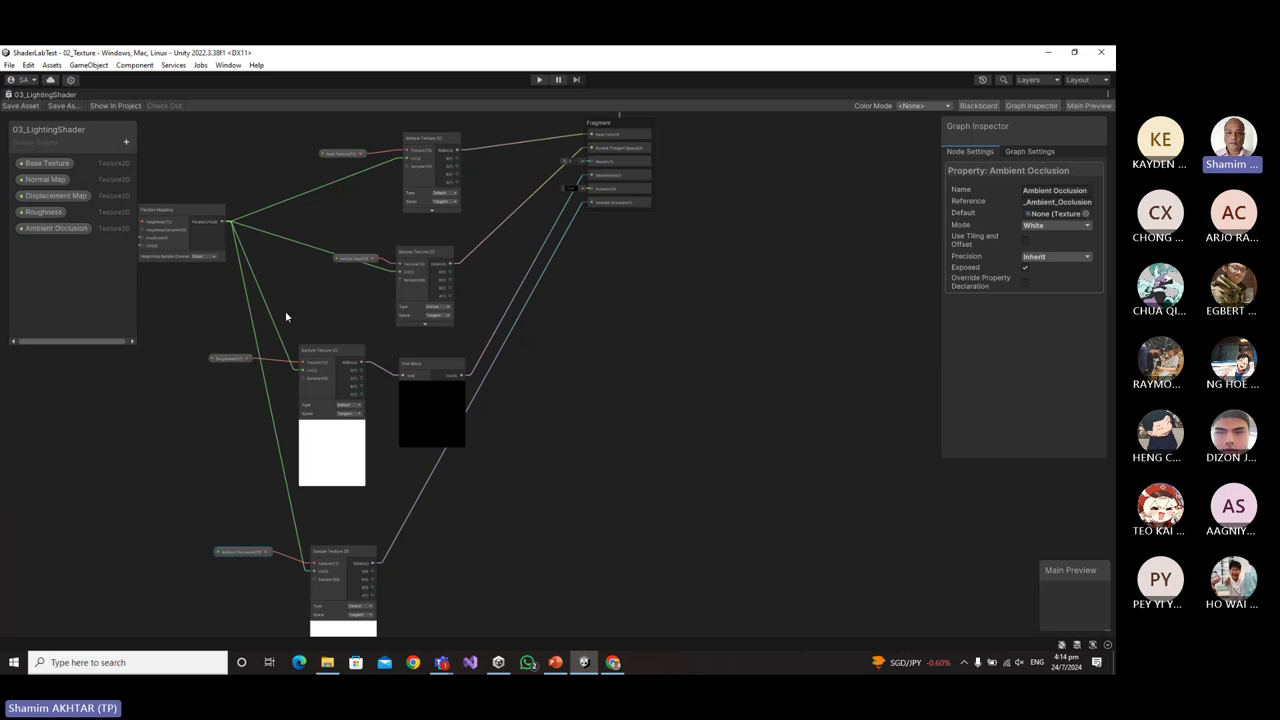
Restore the editor layout and assign Rock056_2K-JPG_Roughness to the material's Roughness slot.
{"action": "right_click", "coordinate": [45, 95]}
{"action": "left_click", "coordinate": [55, 103]}
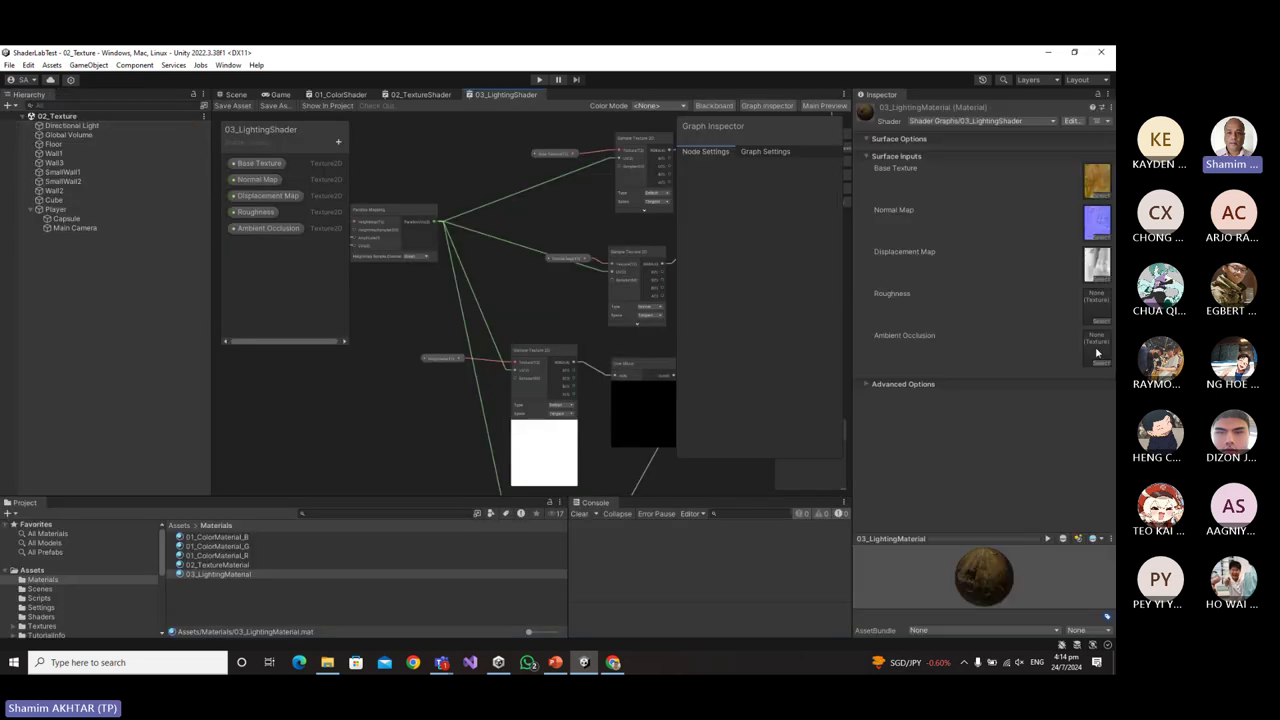
{"action": "left_click", "coordinate": [1101, 322]}
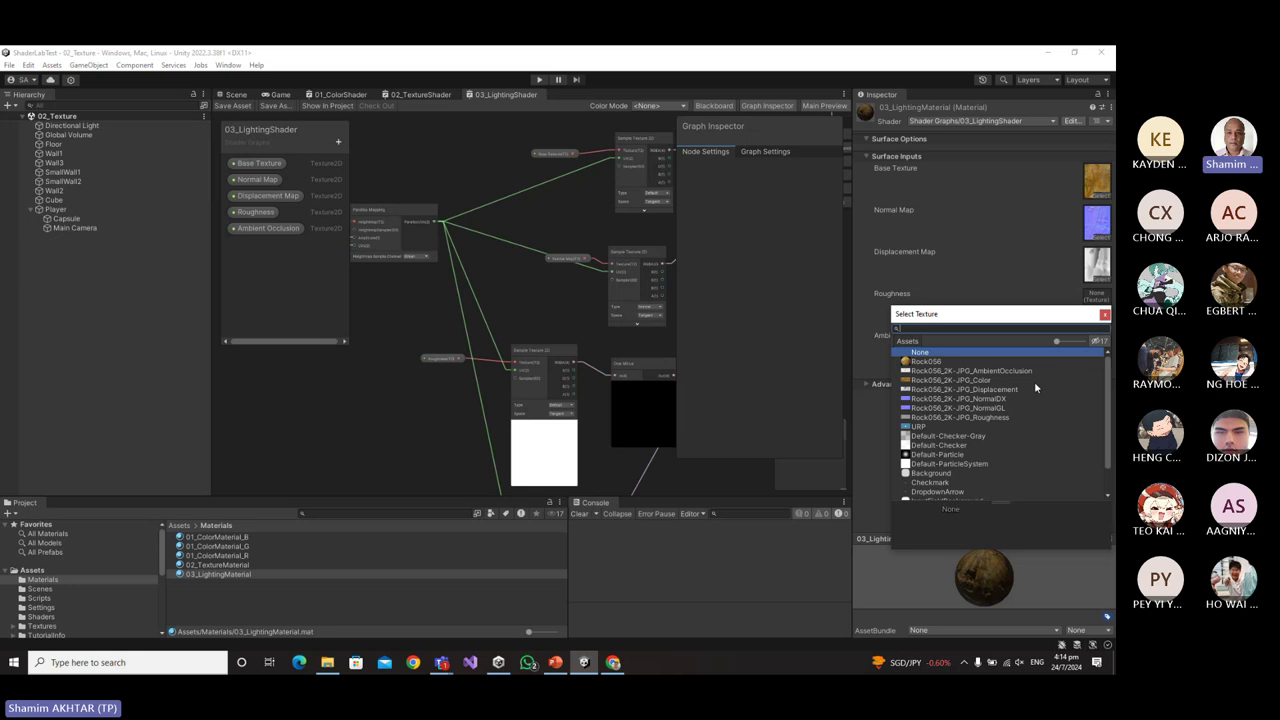
{"action": "double_click", "coordinate": [1004, 418]}
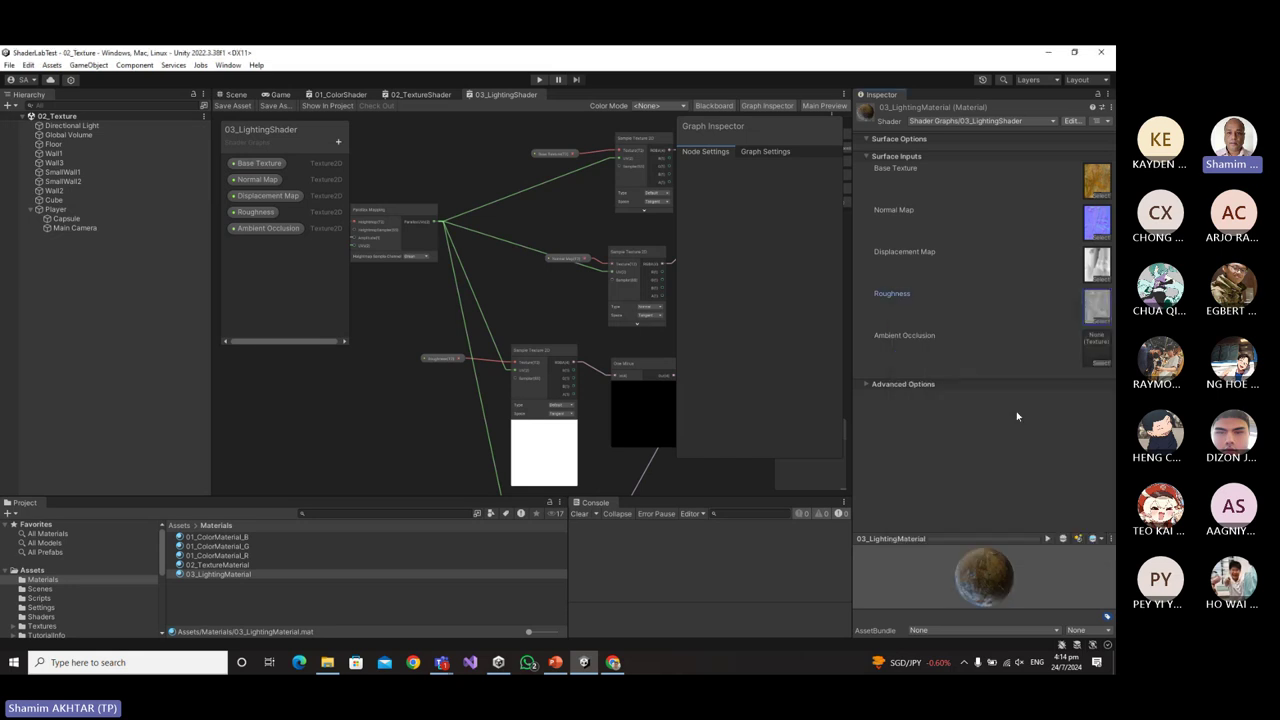
Assign the Rock056 ambient occlusion texture to the material and start play mode.
{"action": "left_click", "coordinate": [1097, 365]}
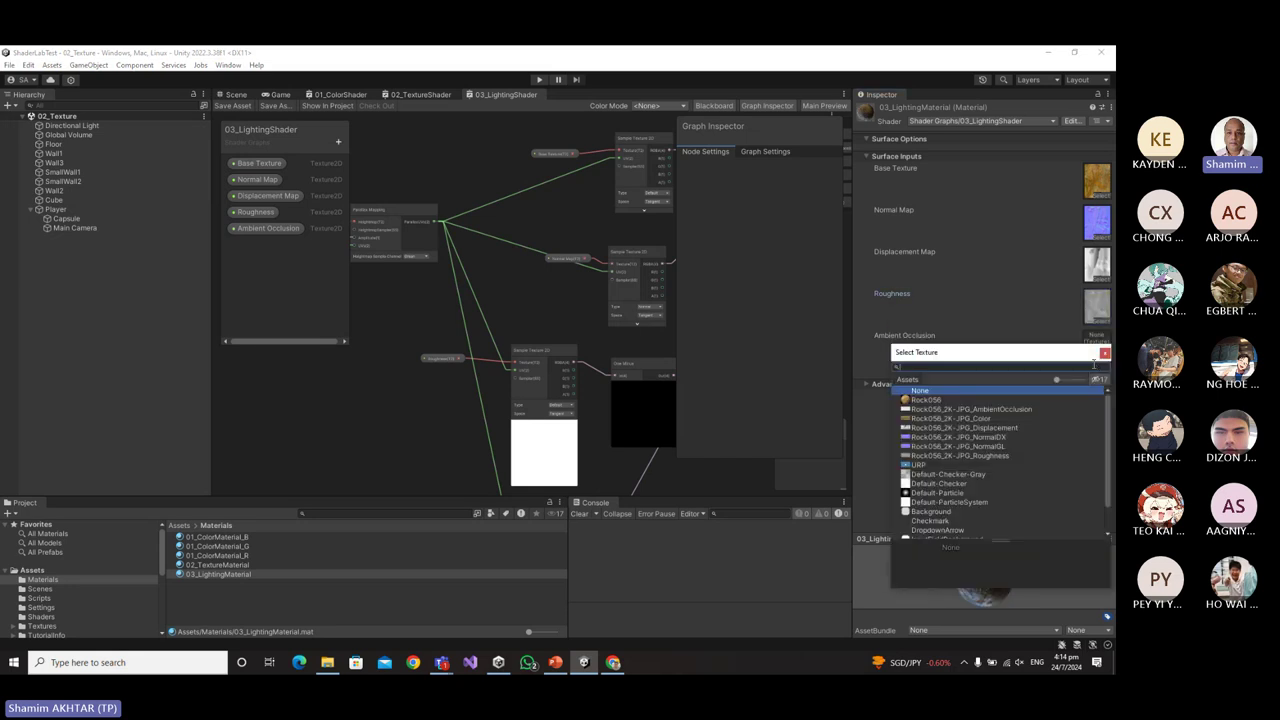
{"action": "left_click", "coordinate": [1004, 409]}
{"action": "double_click", "coordinate": [1004, 409]}
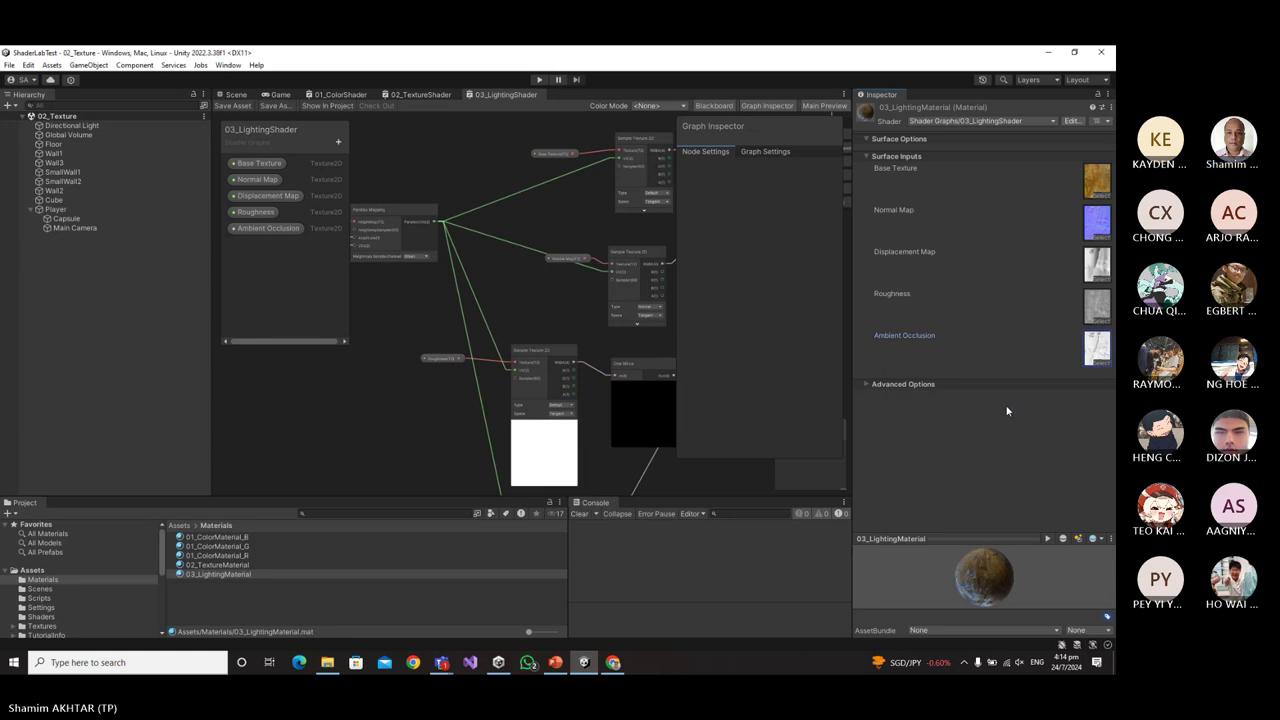
{"action": "key", "text": "ctrl+p"}
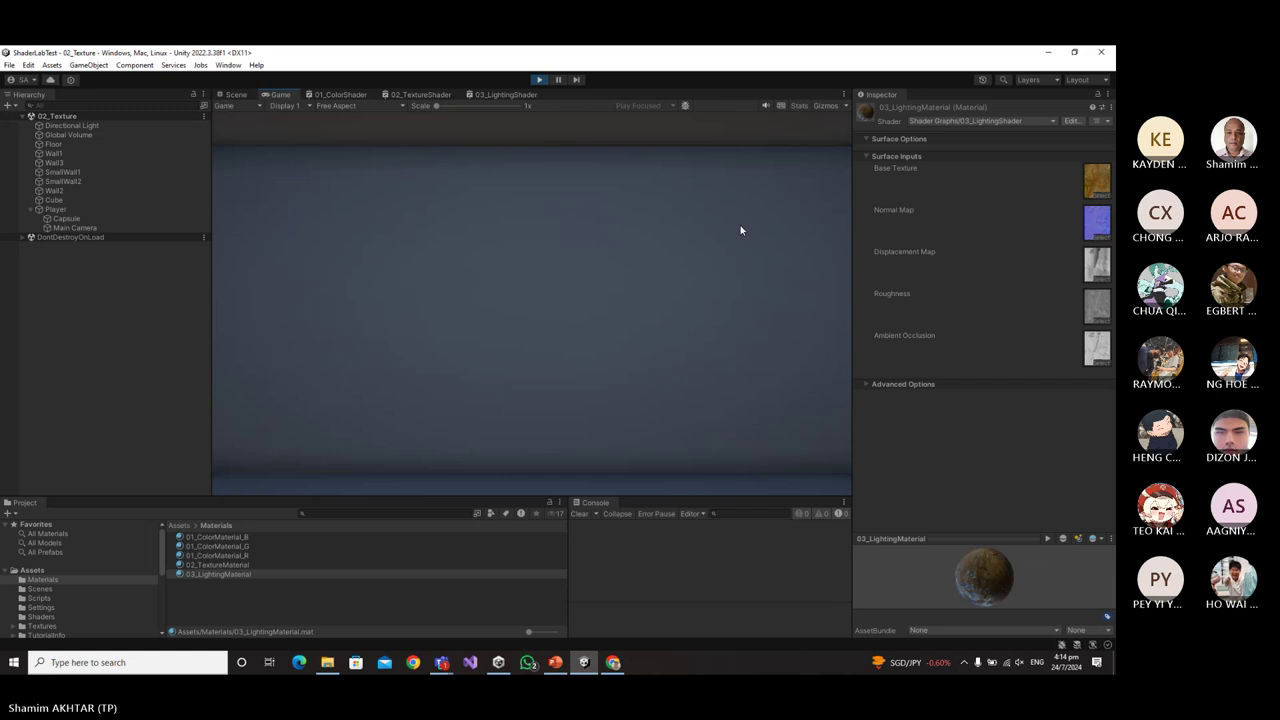
Walk around the Game view with WASD to inspect the rock-textured walls, then exit play mode.
{"action": "key", "text": "s"}
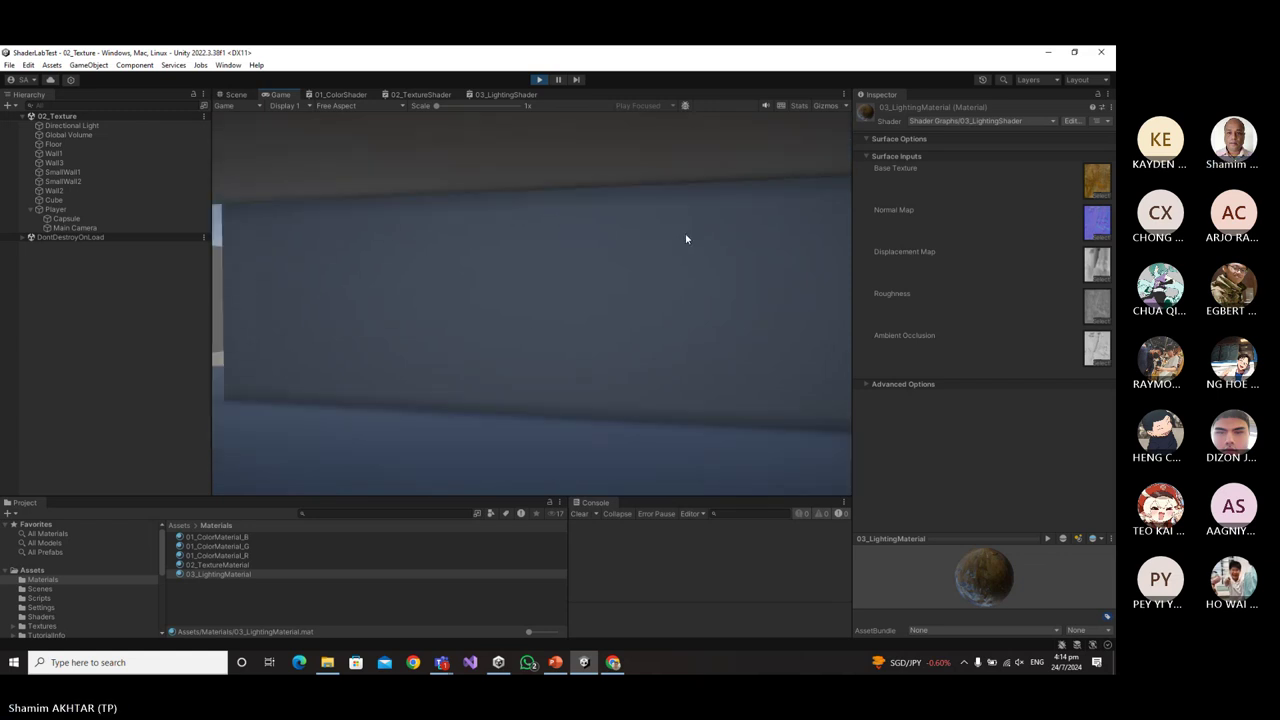
{"action": "key", "text": "d"}
{"action": "key", "text": "a"}
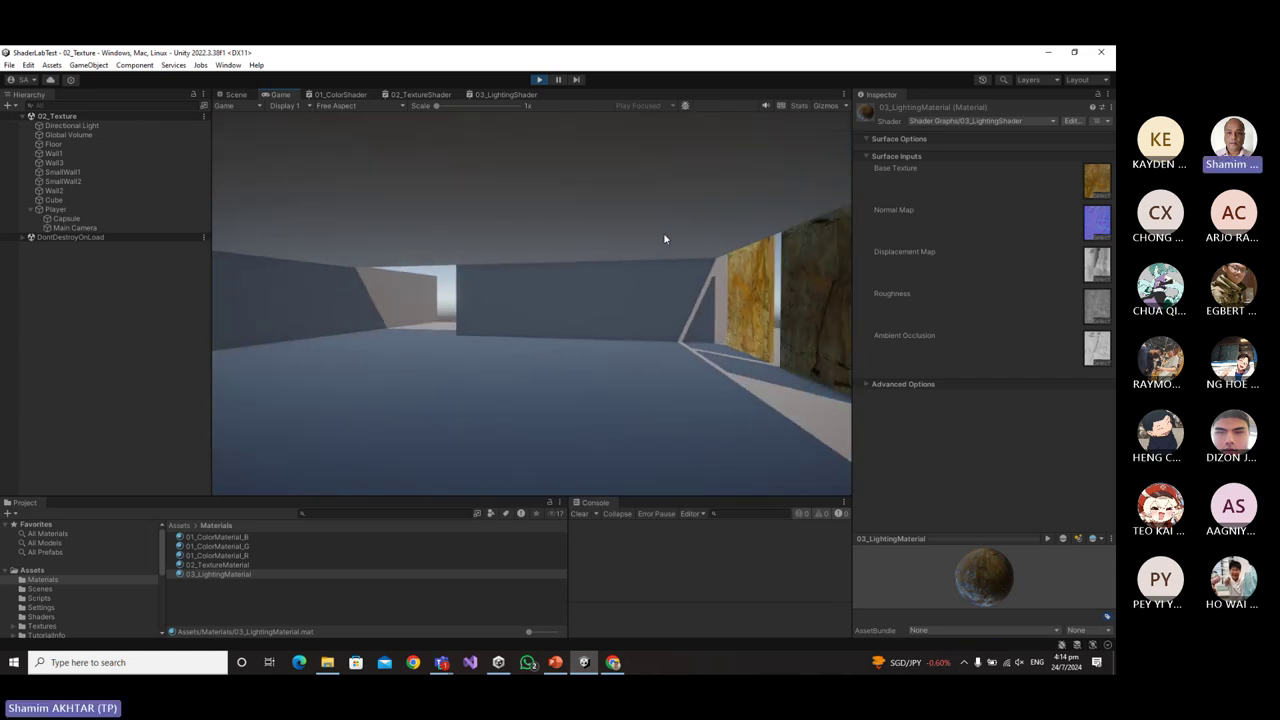
{"action": "key", "text": "a"}
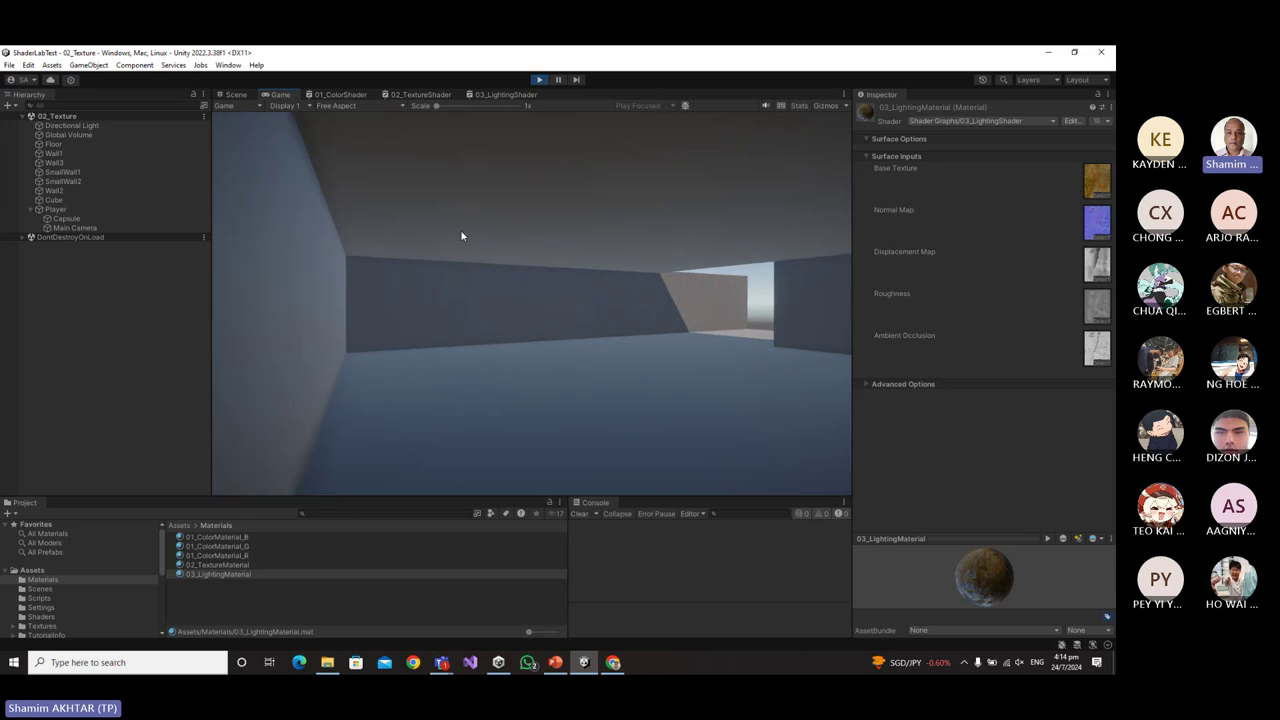
{"action": "key", "text": "w"}
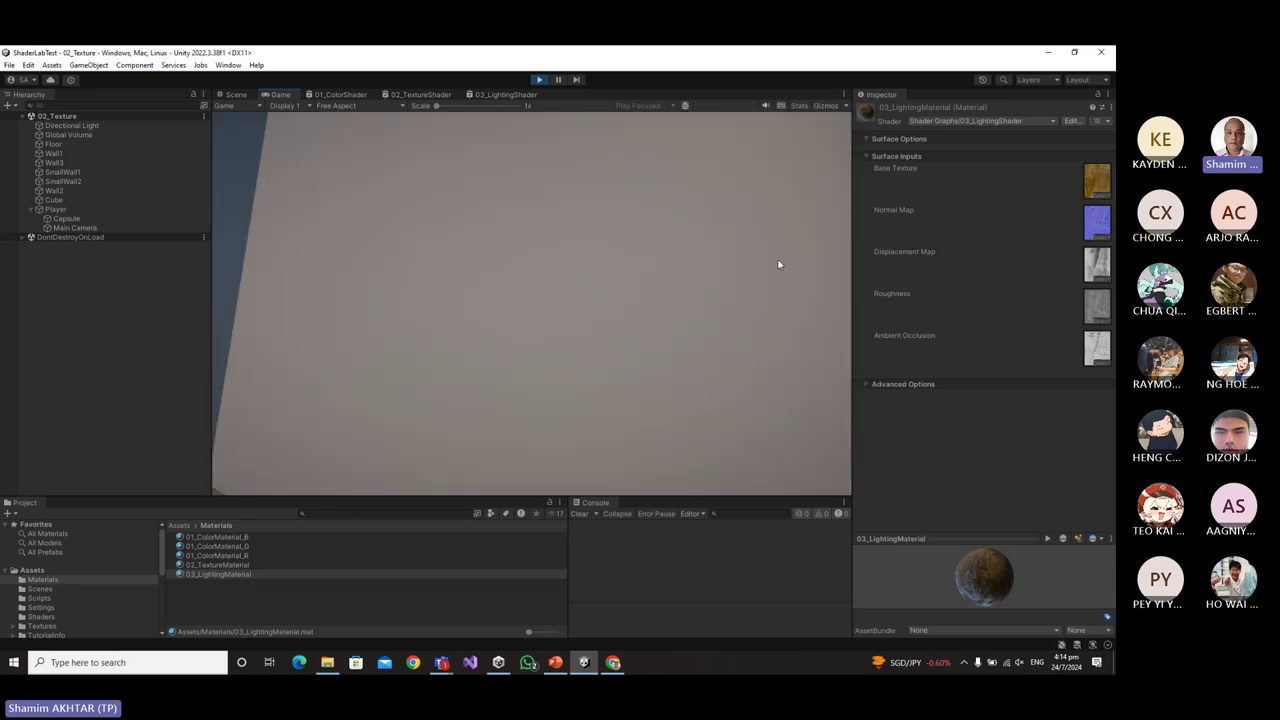
{"action": "key", "text": "s"}
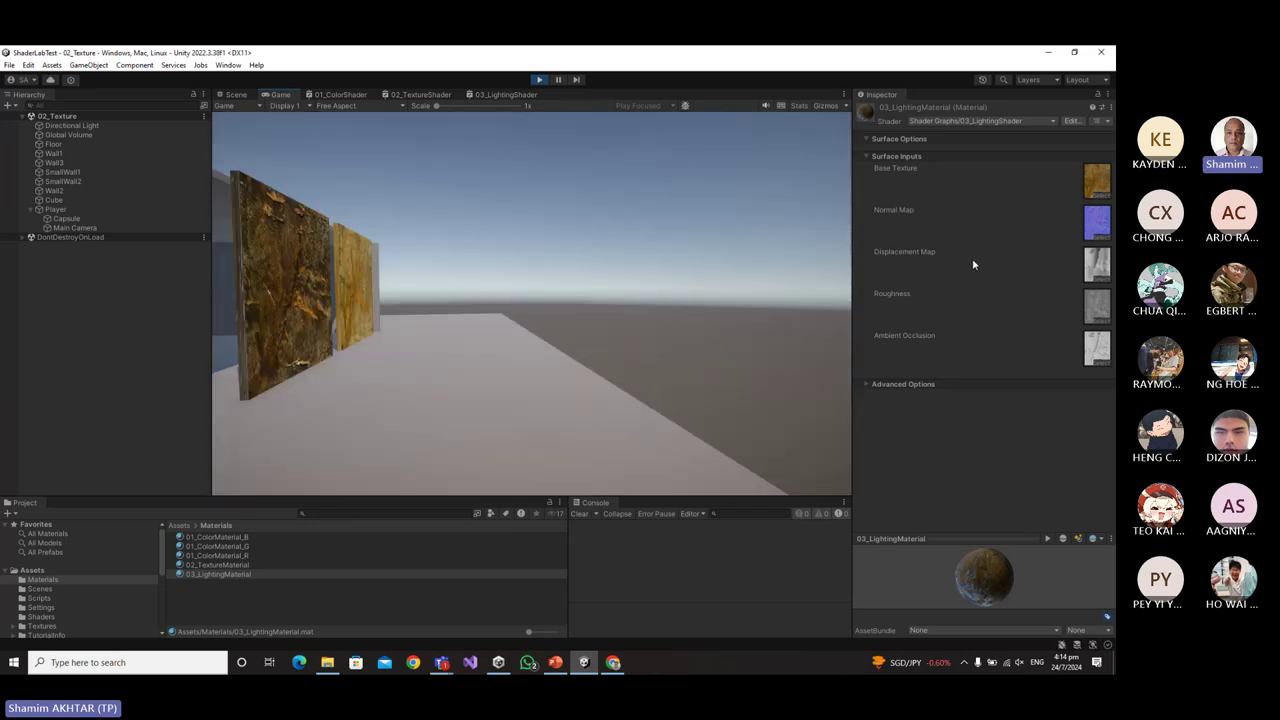
{"action": "key", "text": "a"}
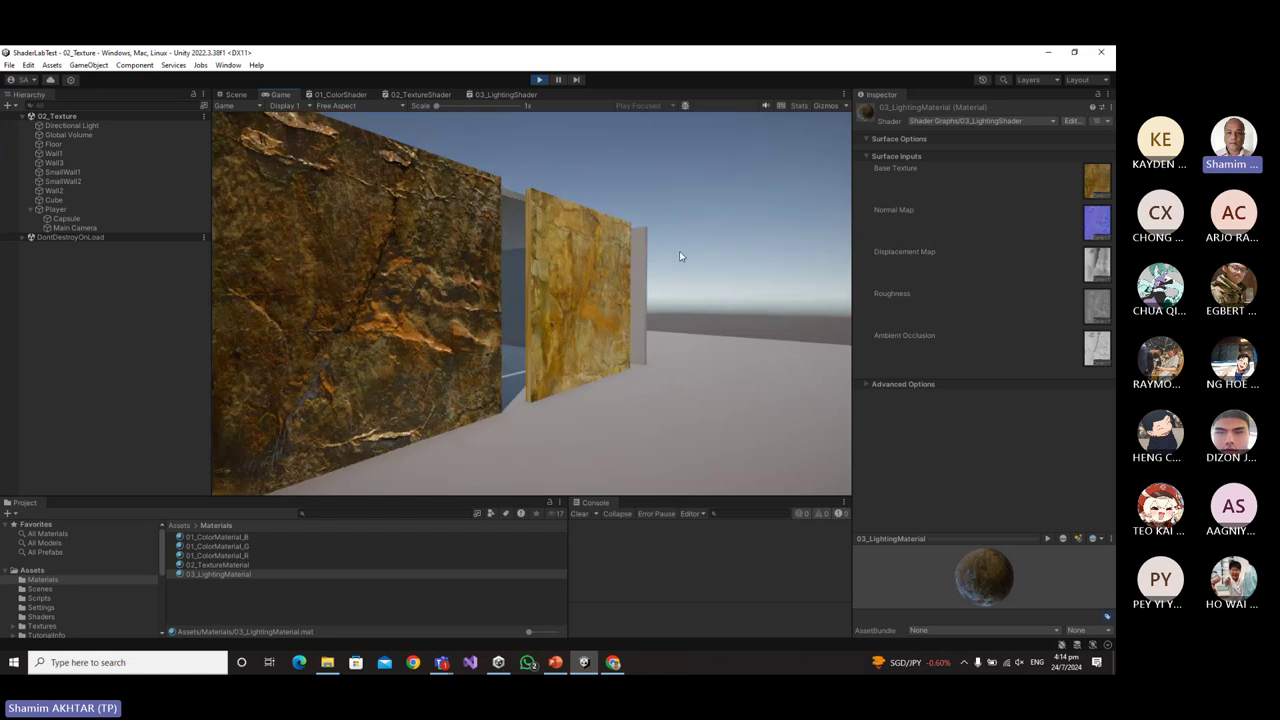
{"action": "key", "text": "a"}
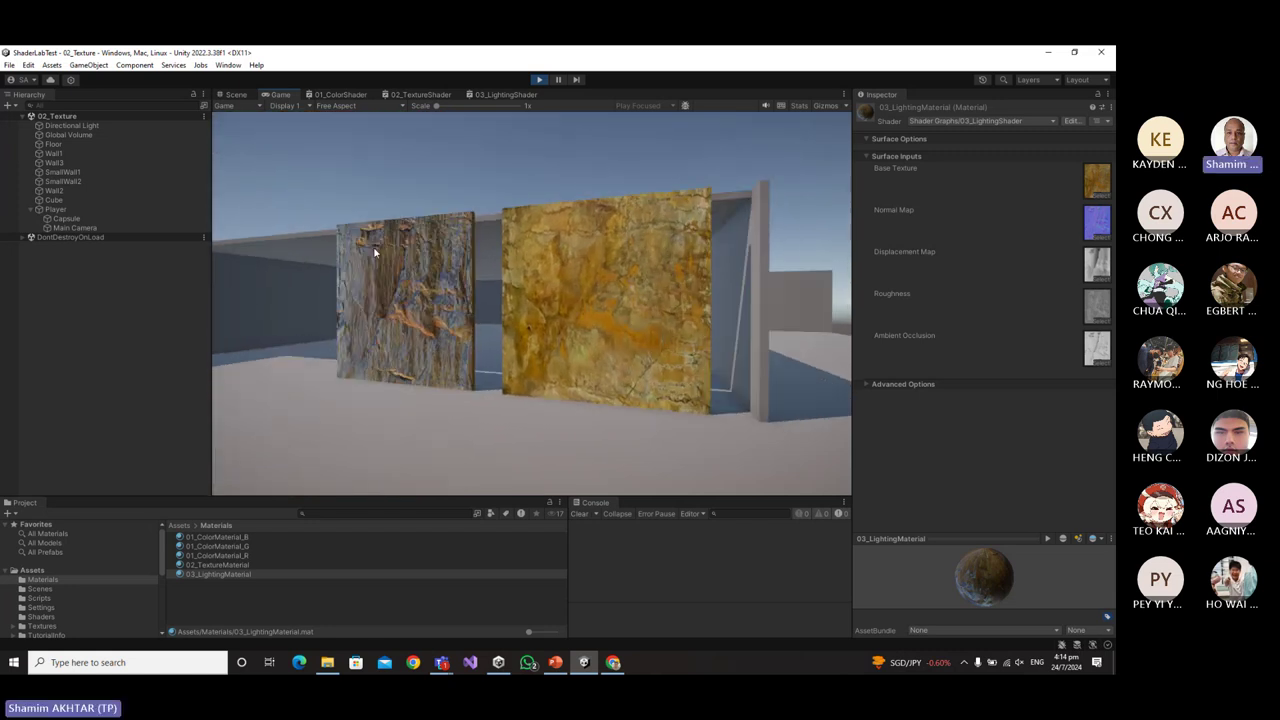
{"action": "key", "text": "w"}
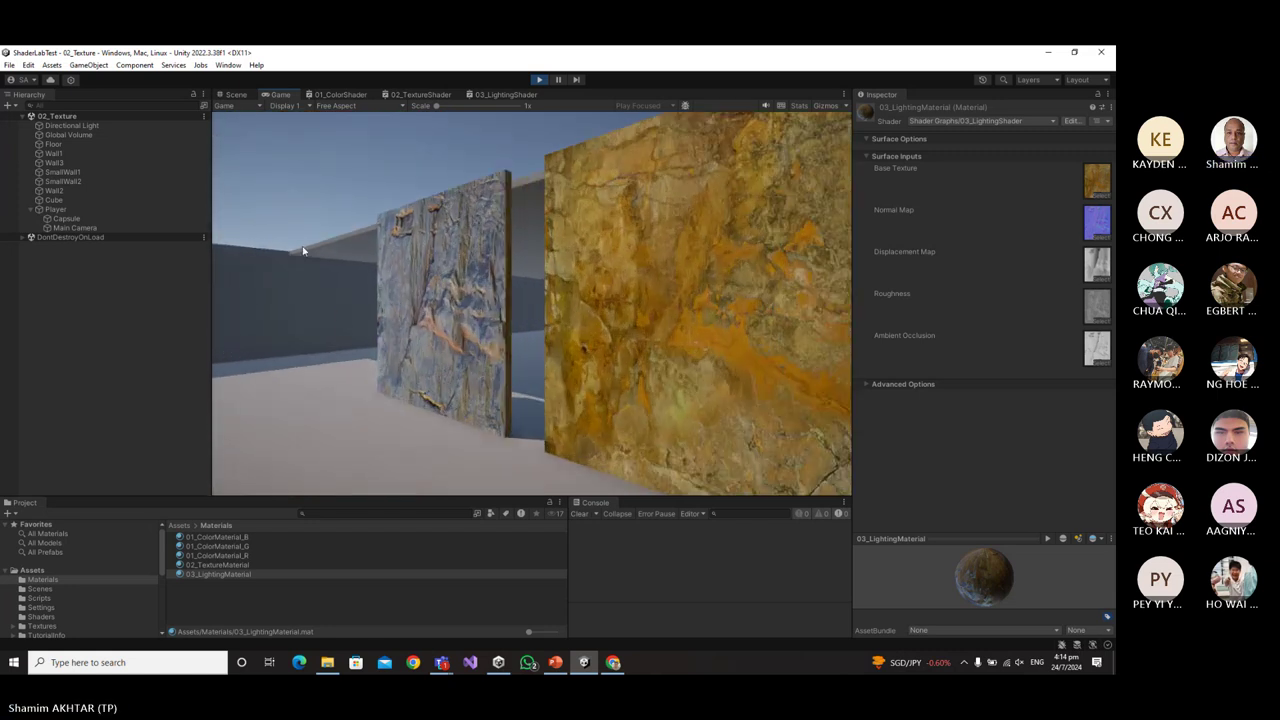
{"action": "key", "text": "d"}
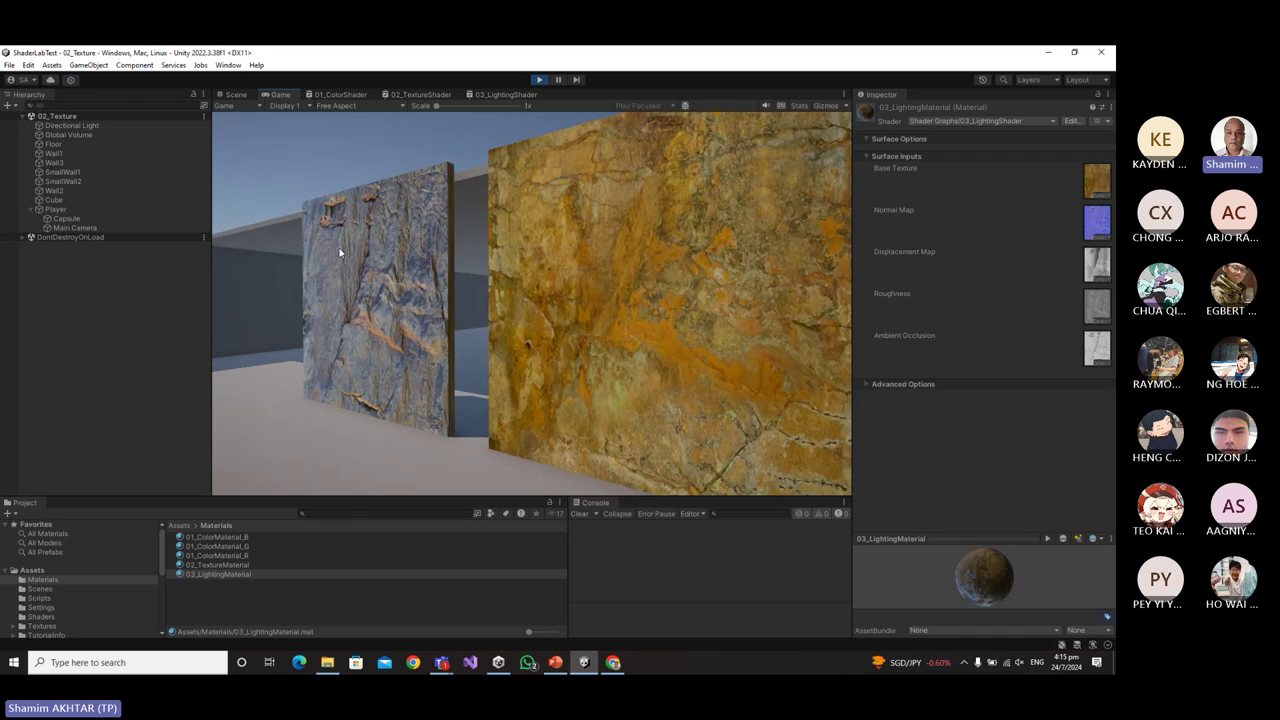
{"action": "key", "text": "s"}
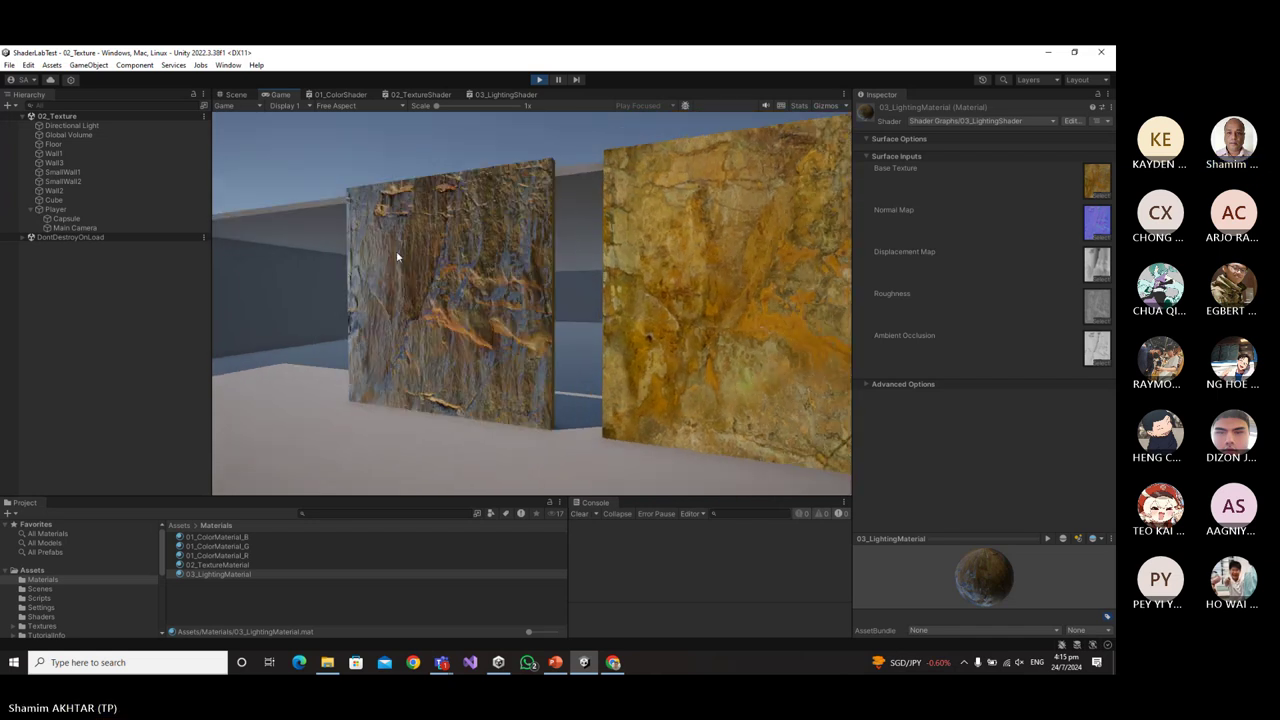
{"action": "key", "text": "d"}
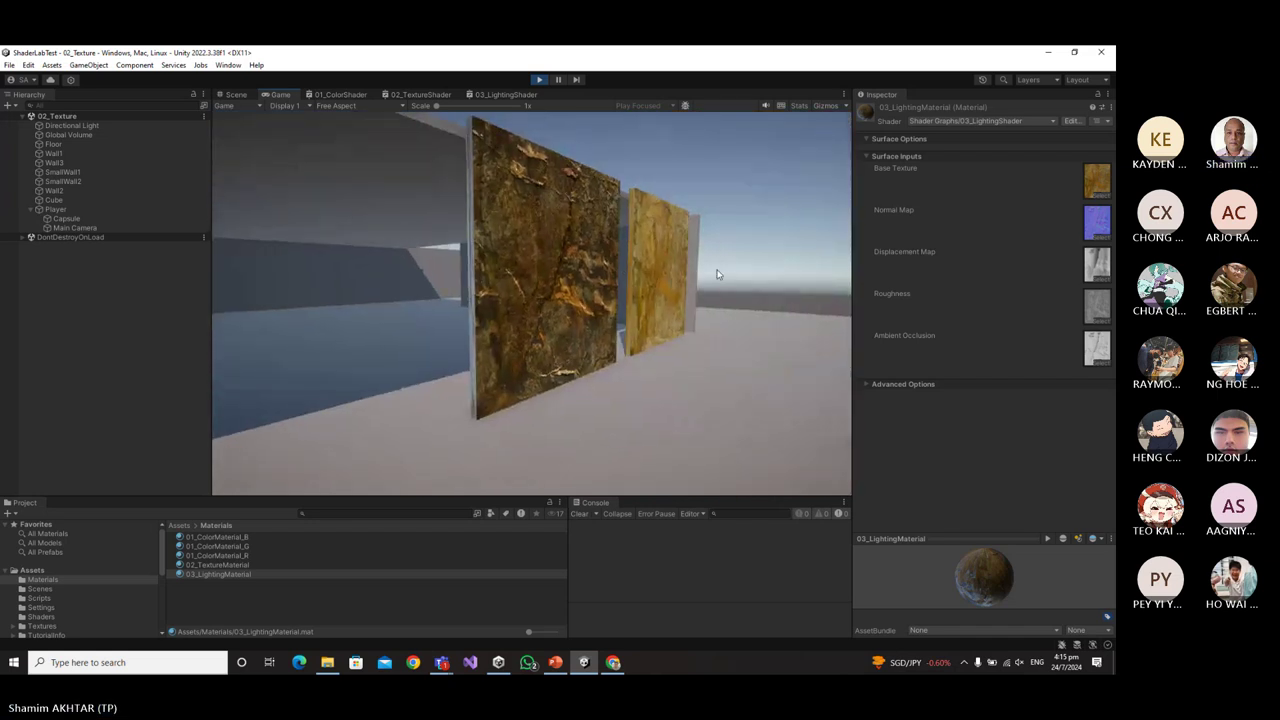
{"action": "key", "text": "w"}
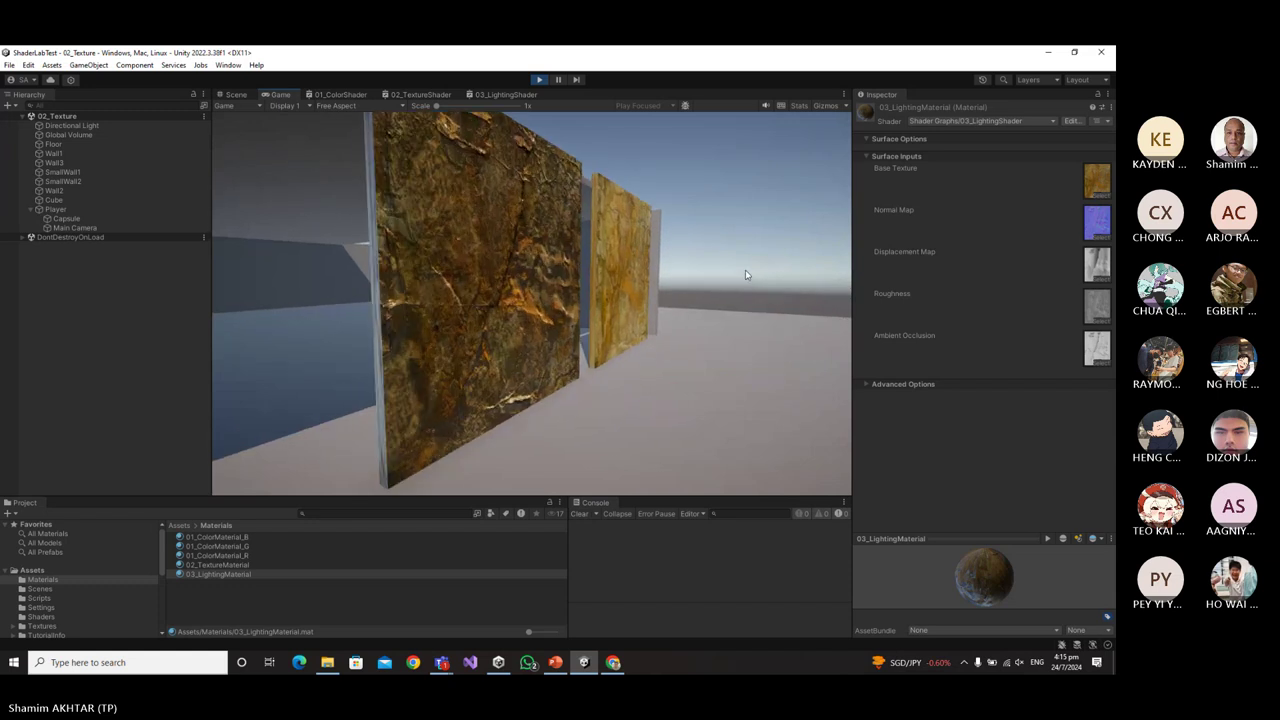
{"action": "key", "text": "w"}
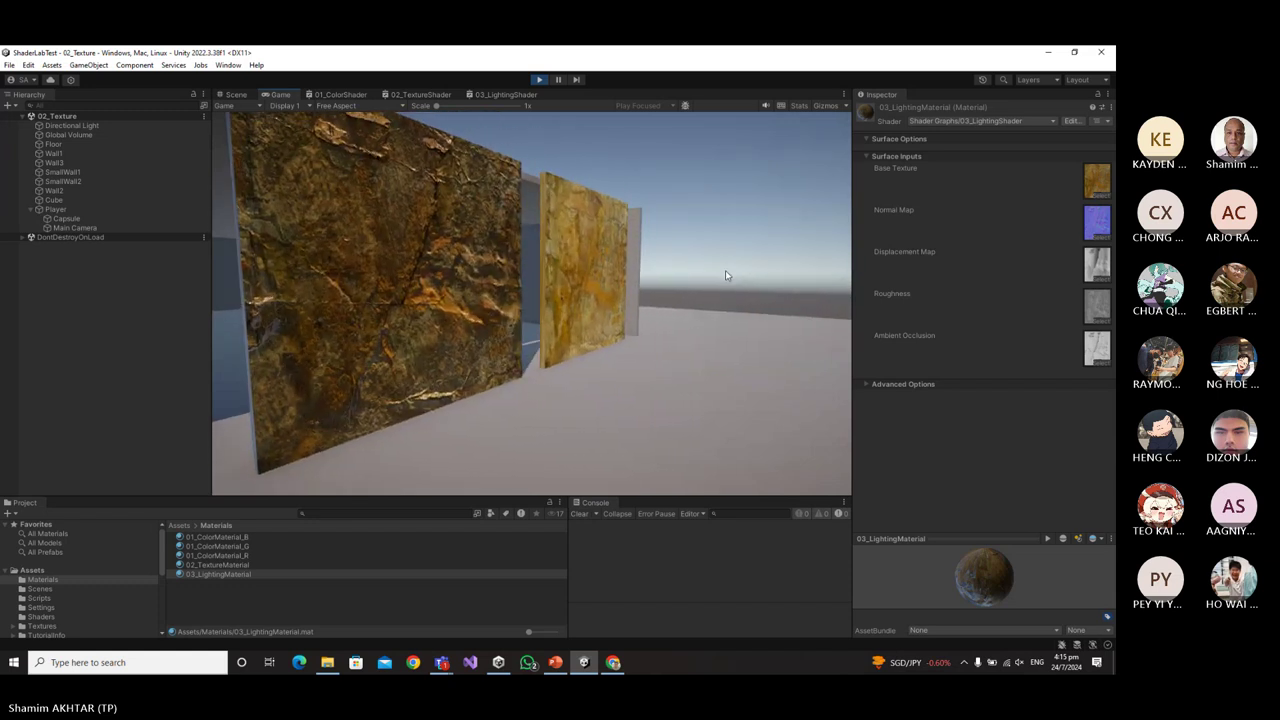
{"action": "key", "text": "a"}
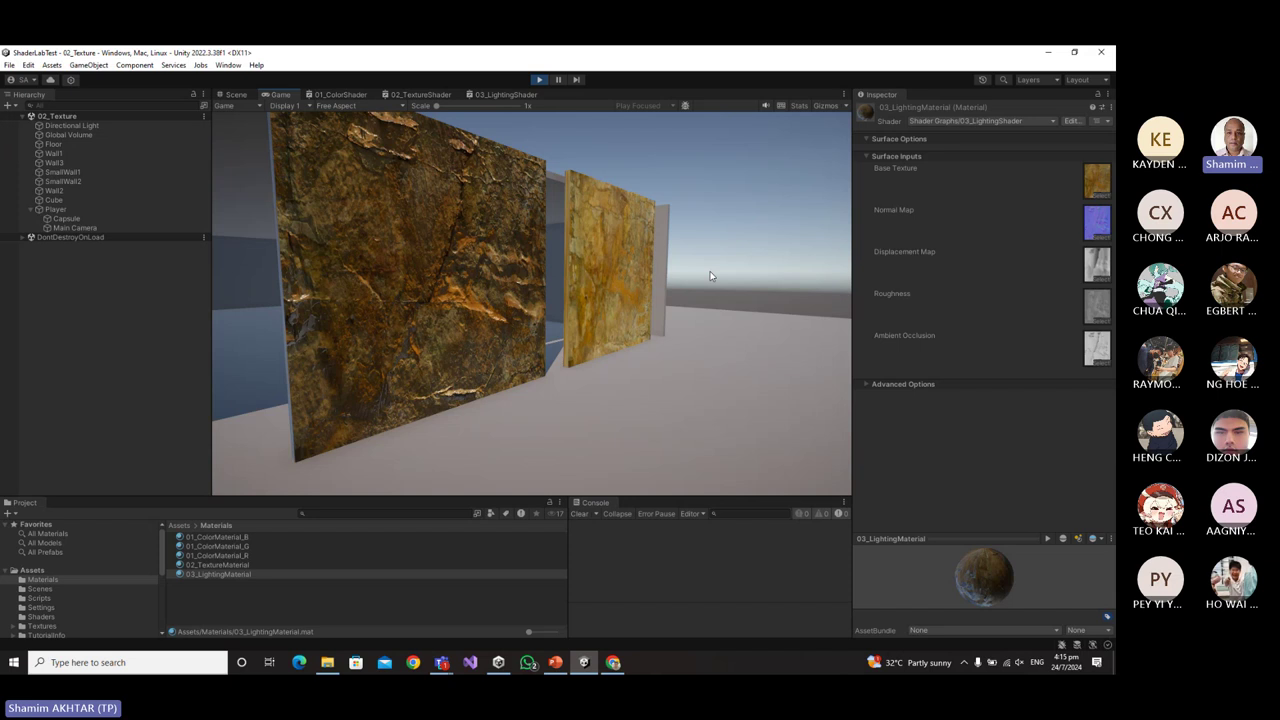
{"action": "key", "text": "w"}
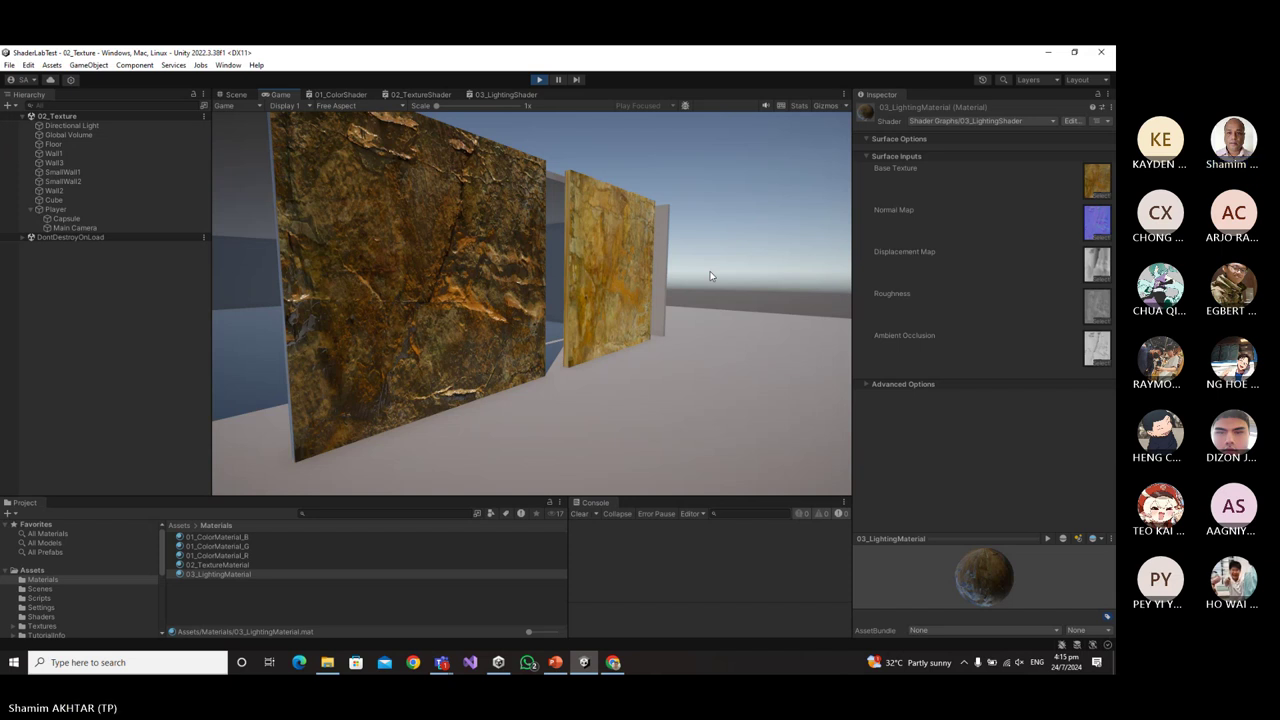
{"action": "key", "text": "s"}
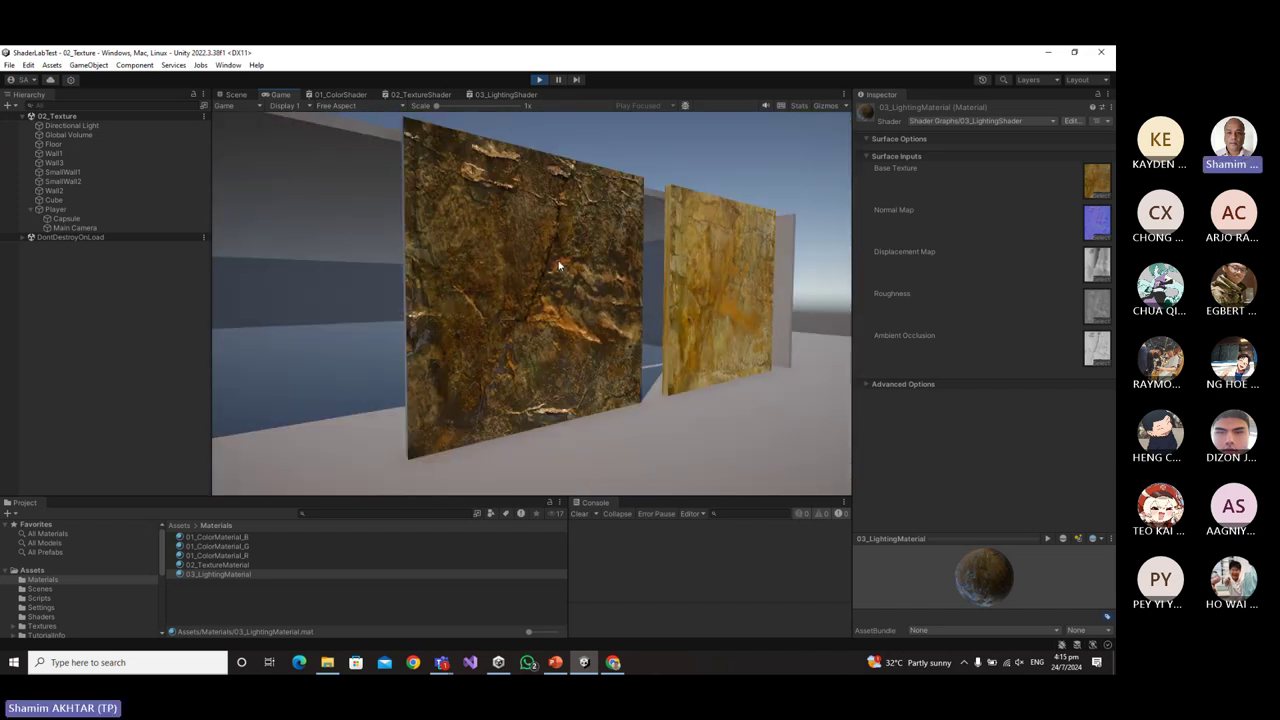
{"action": "key", "text": "ctrl+p"}
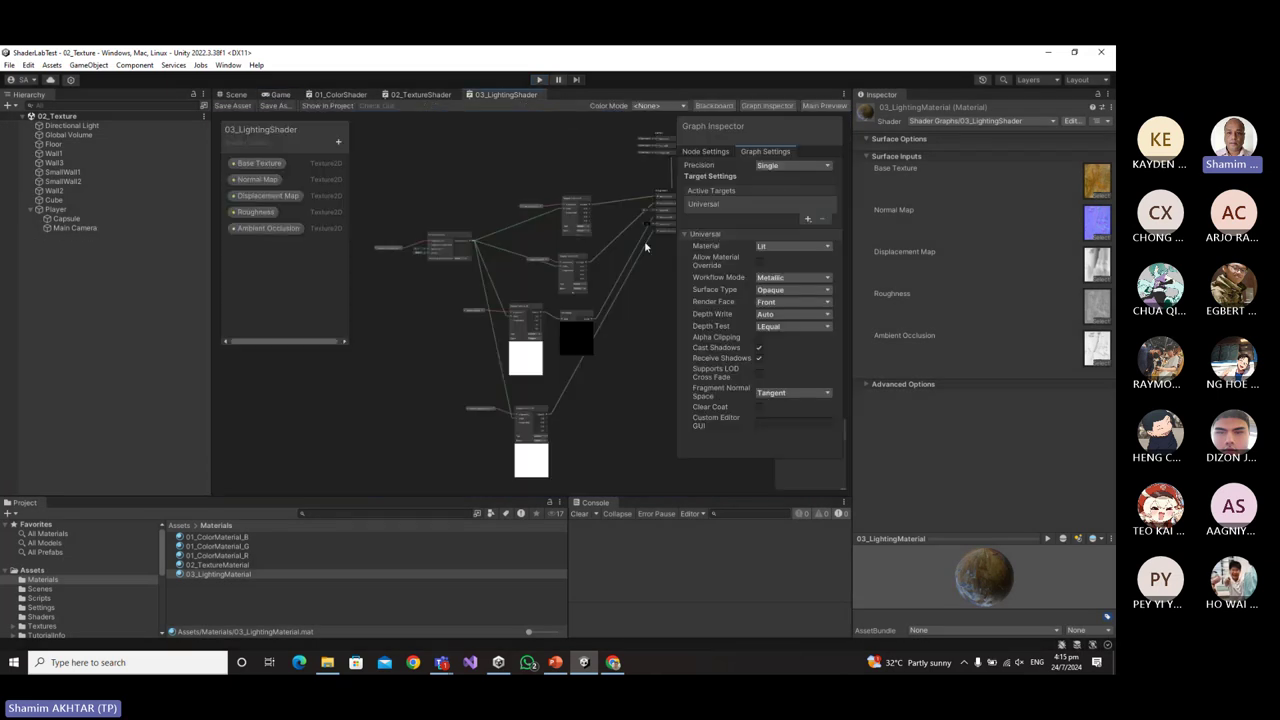
Select the Fragment stack's Metallic input and look over its precision options.
{"action": "scroll", "coordinate": [644, 291], "scroll_direction": "up", "scroll_amount": 5}
{"action": "middle_click_drag", "start_coordinate": [644, 283], "coordinate": [557, 400]}
{"action": "scroll", "coordinate": [558, 400], "scroll_direction": "up", "scroll_amount": 3}
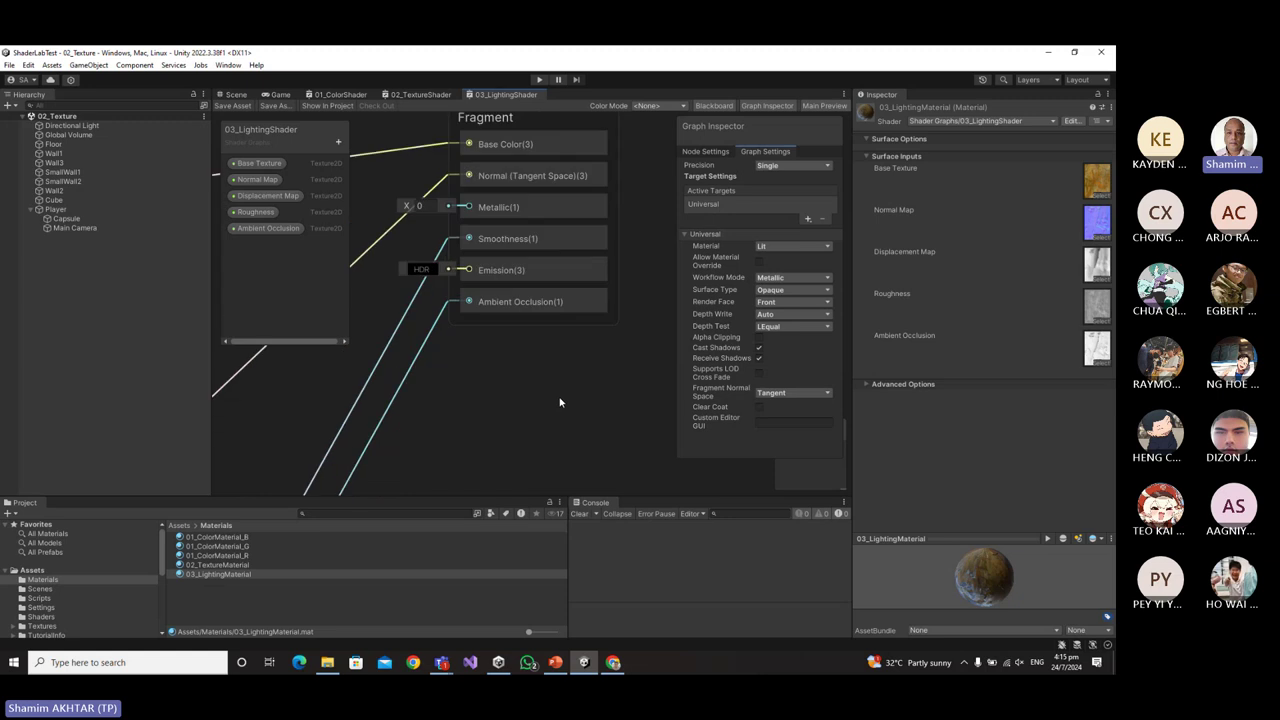
{"action": "left_click", "coordinate": [512, 211]}
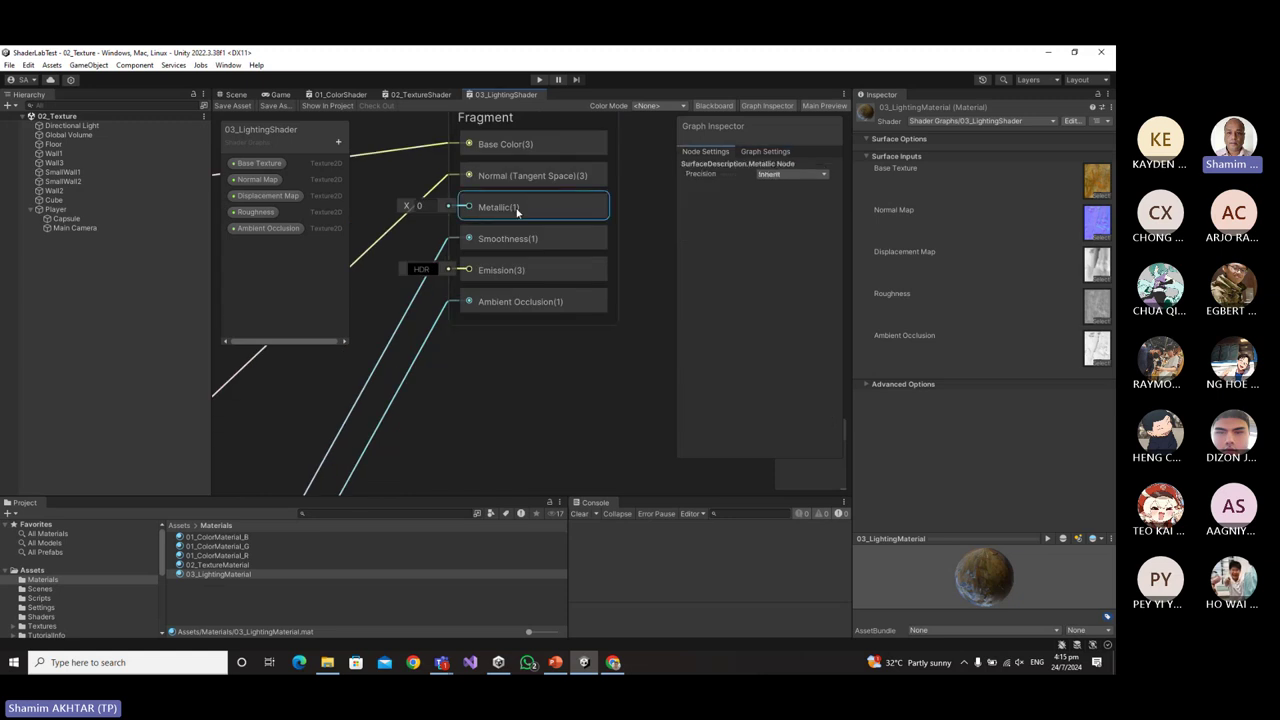
{"action": "left_click", "coordinate": [813, 176]}
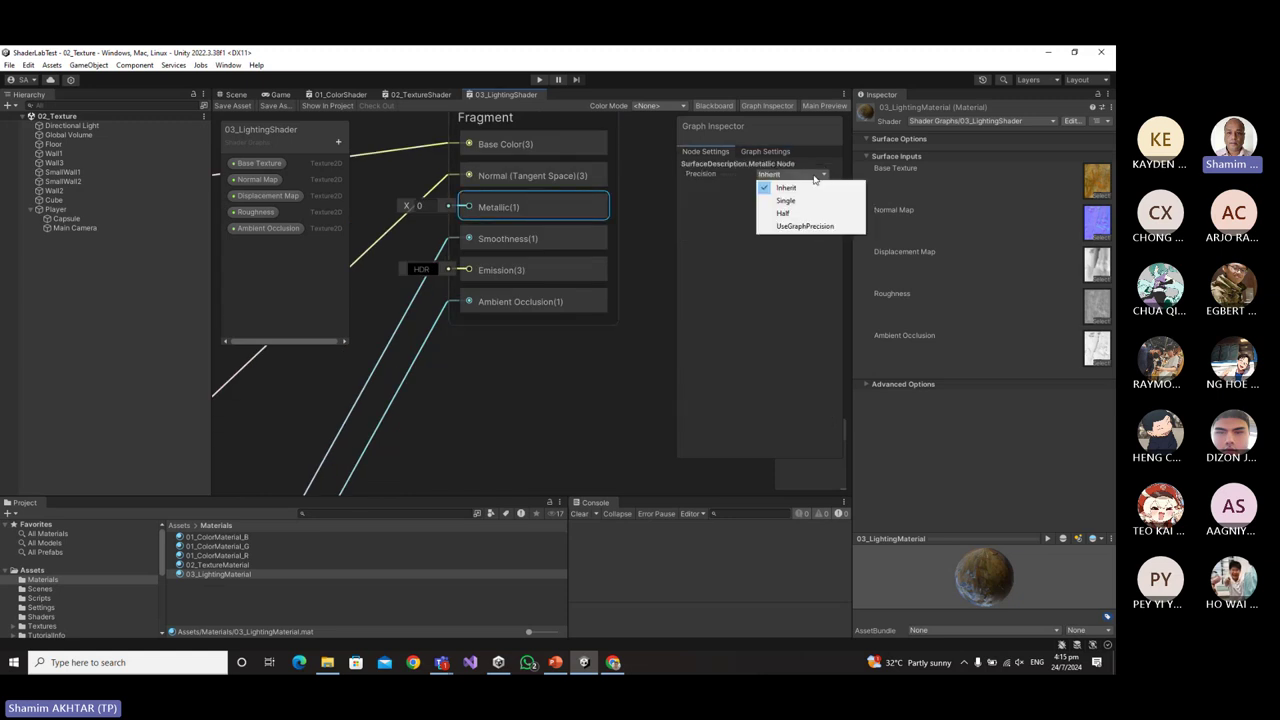
{"action": "left_click", "coordinate": [629, 371]}
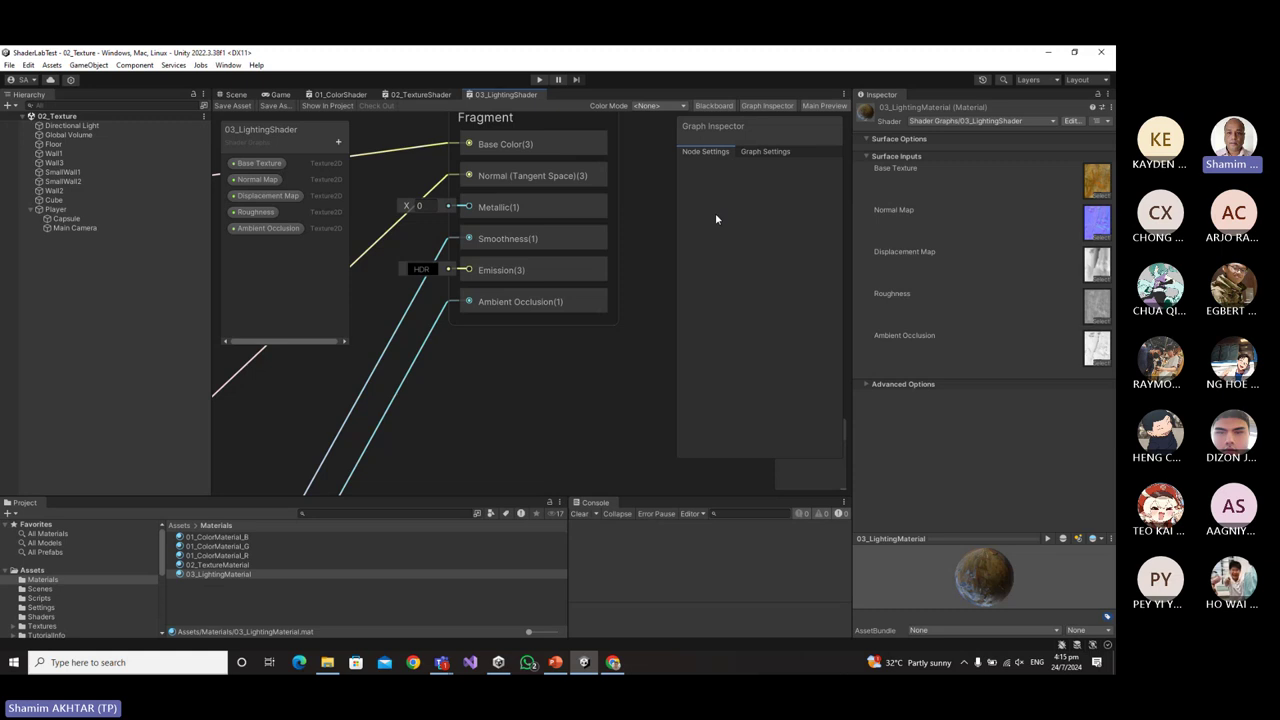
{"action": "left_click", "coordinate": [514, 207]}
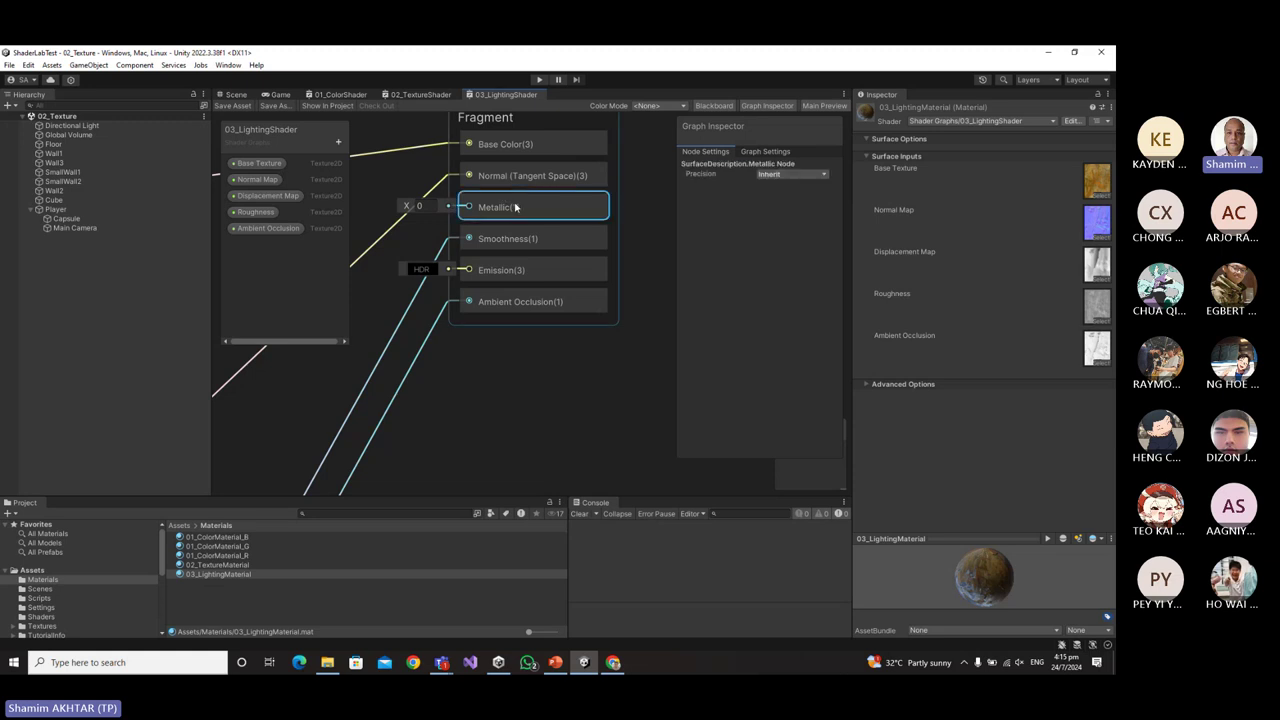
{"action": "left_click", "coordinate": [795, 175]}
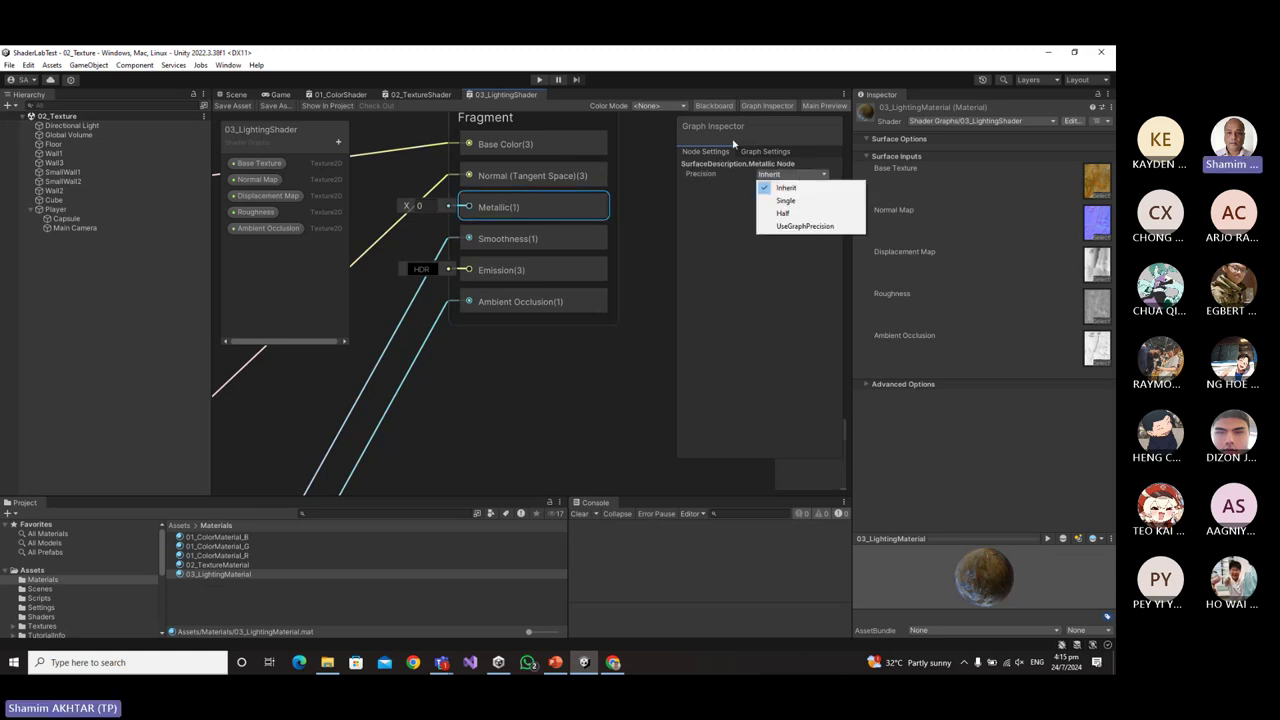
Set Graph Settings Workflow Mode to Specular and save the shader graph.
{"action": "left_click", "coordinate": [764, 153]}
{"action": "left_click", "coordinate": [791, 279]}
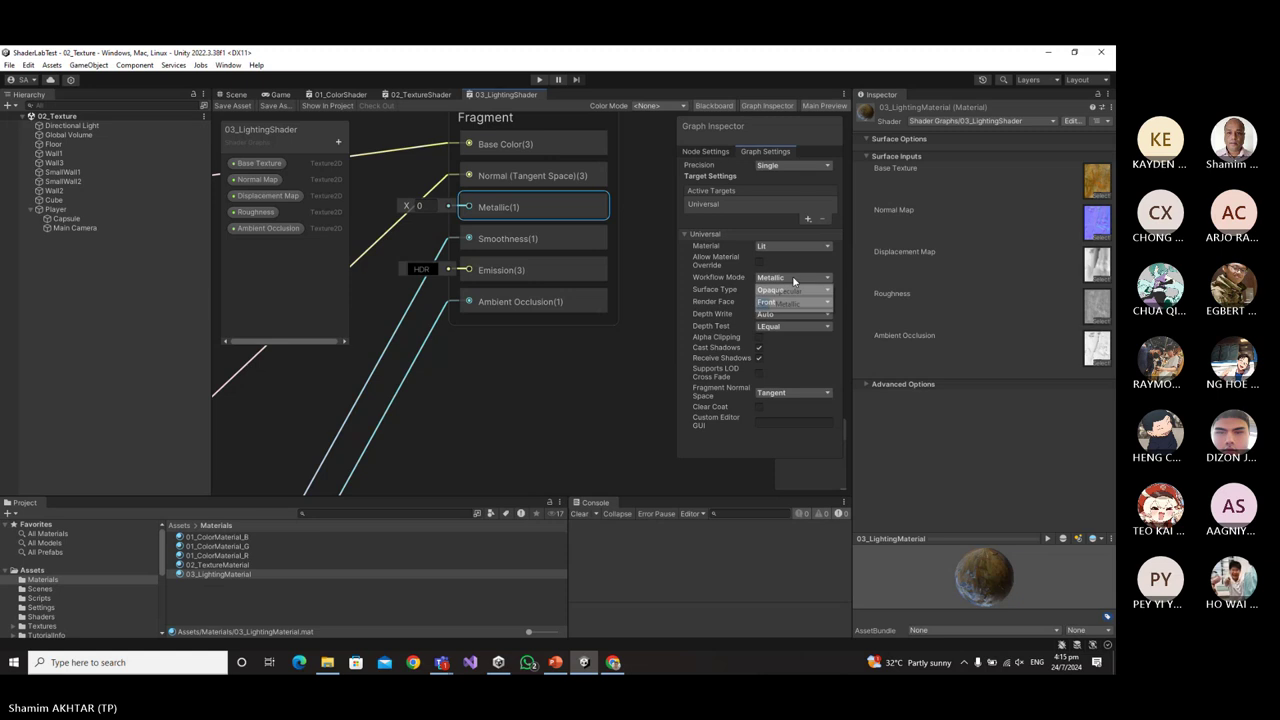
{"action": "left_click", "coordinate": [793, 292]}
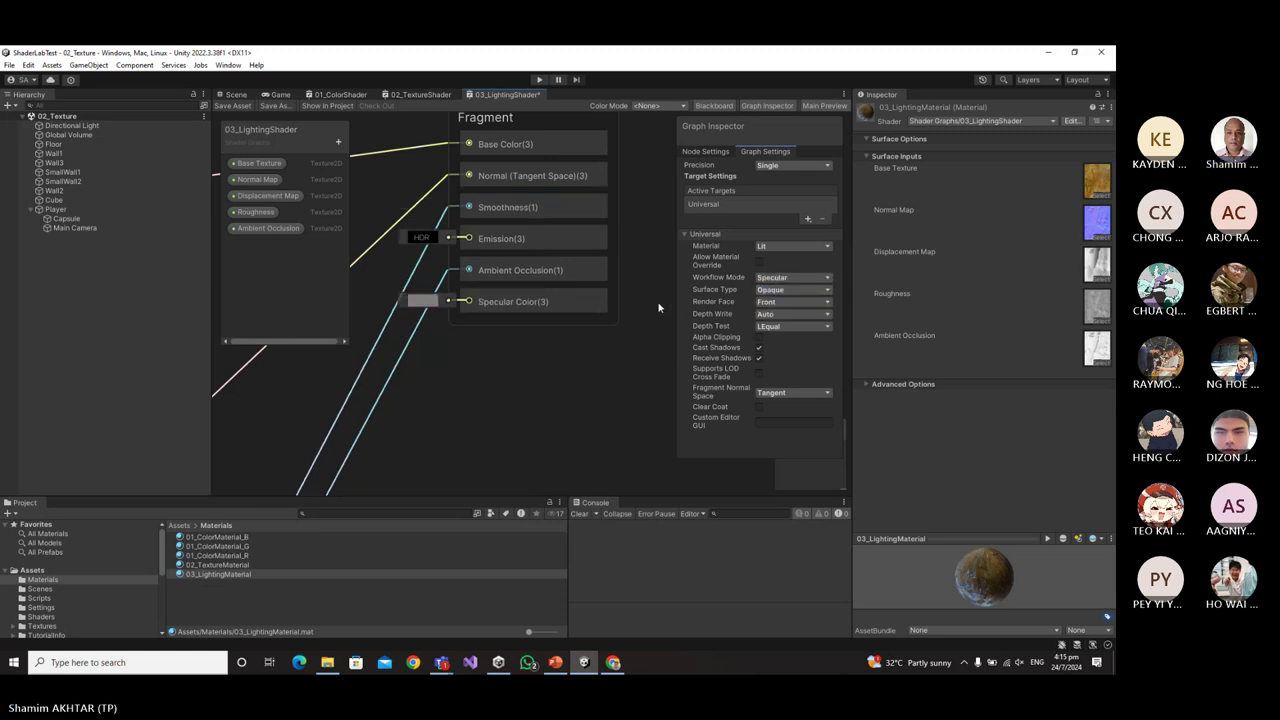
{"action": "left_click", "coordinate": [233, 106]}
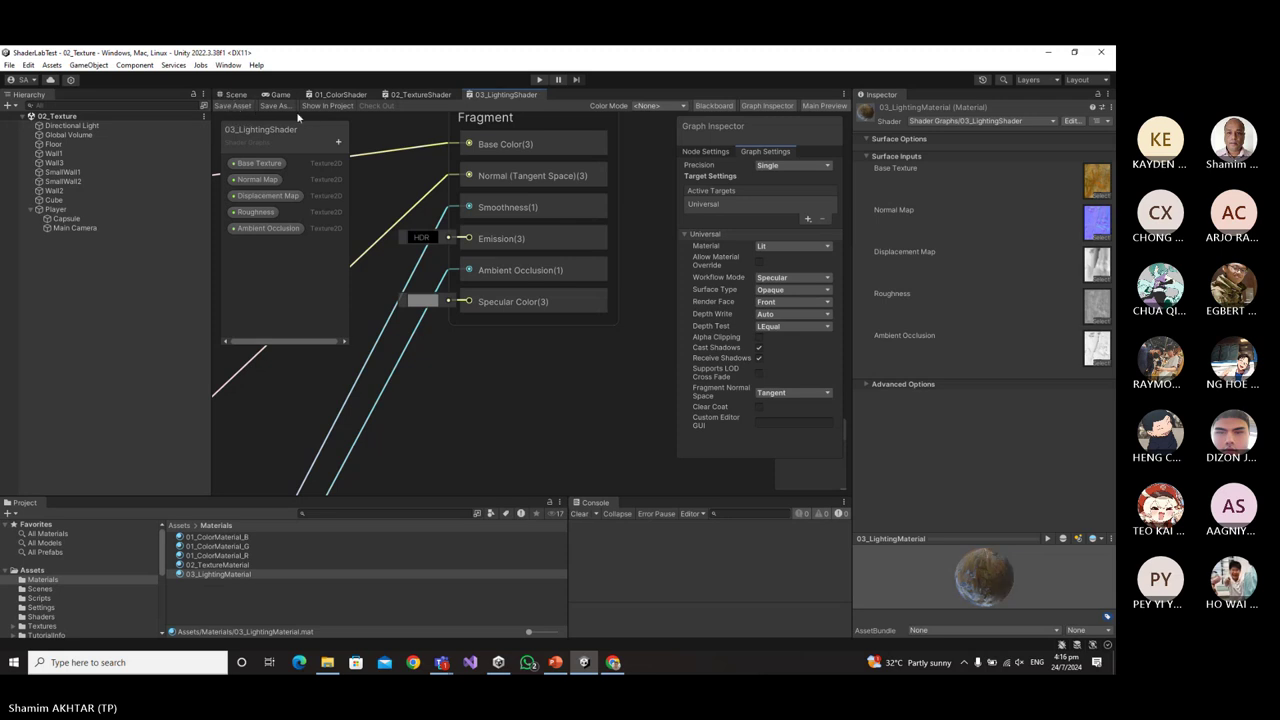
{"action": "left_click", "coordinate": [540, 80]}
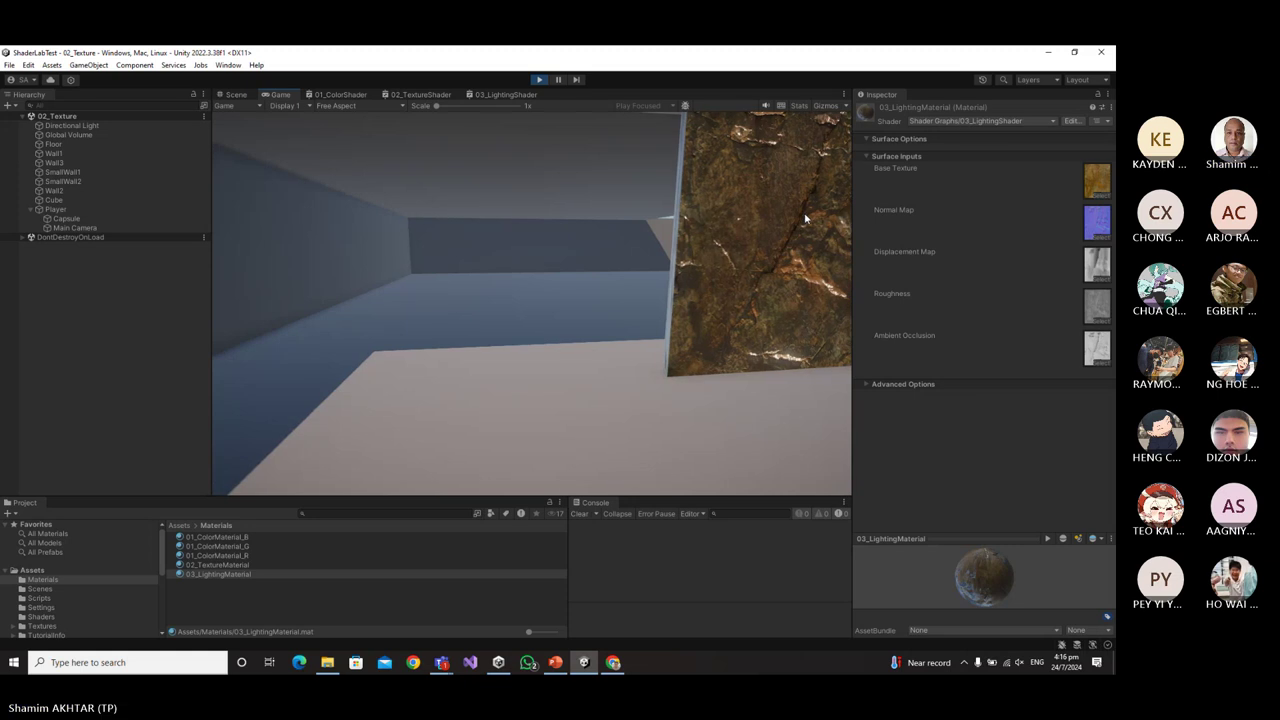
{"action": "left_click", "coordinate": [539, 79]}
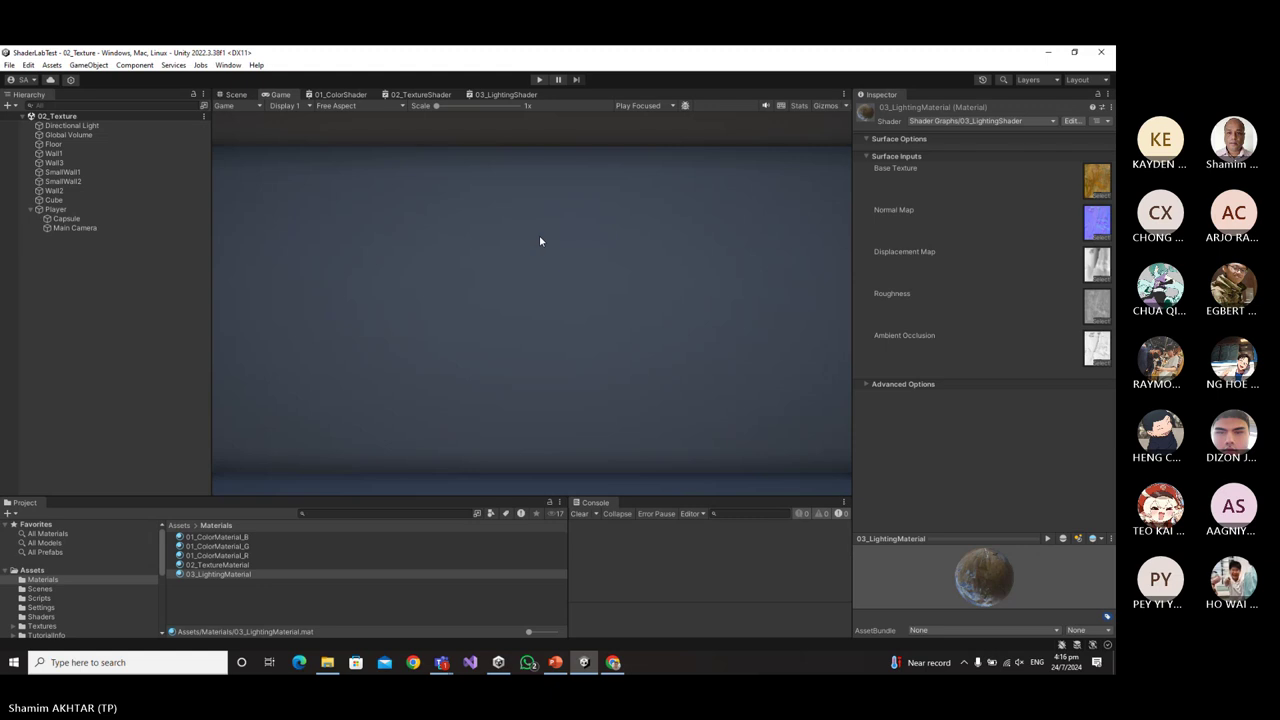
Set the Graph Settings Workflow Mode back to Metallic so the Fragment stack regains its Metallic input.
{"action": "left_click", "coordinate": [505, 94]}
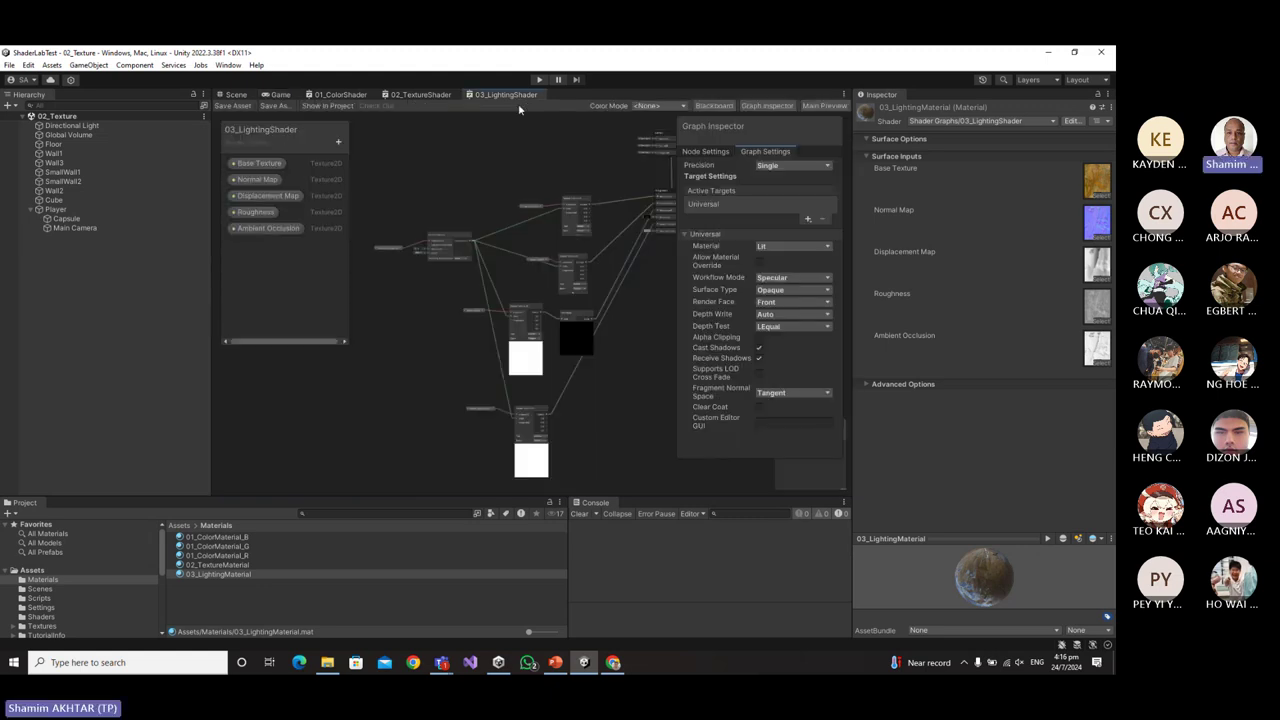
{"action": "scroll", "coordinate": [625, 305], "scroll_direction": "up", "scroll_amount": 2}
{"action": "scroll", "coordinate": [626, 298], "scroll_direction": "up", "scroll_amount": 2}
{"action": "middle_click_drag", "start_coordinate": [629, 297], "coordinate": [530, 438]}
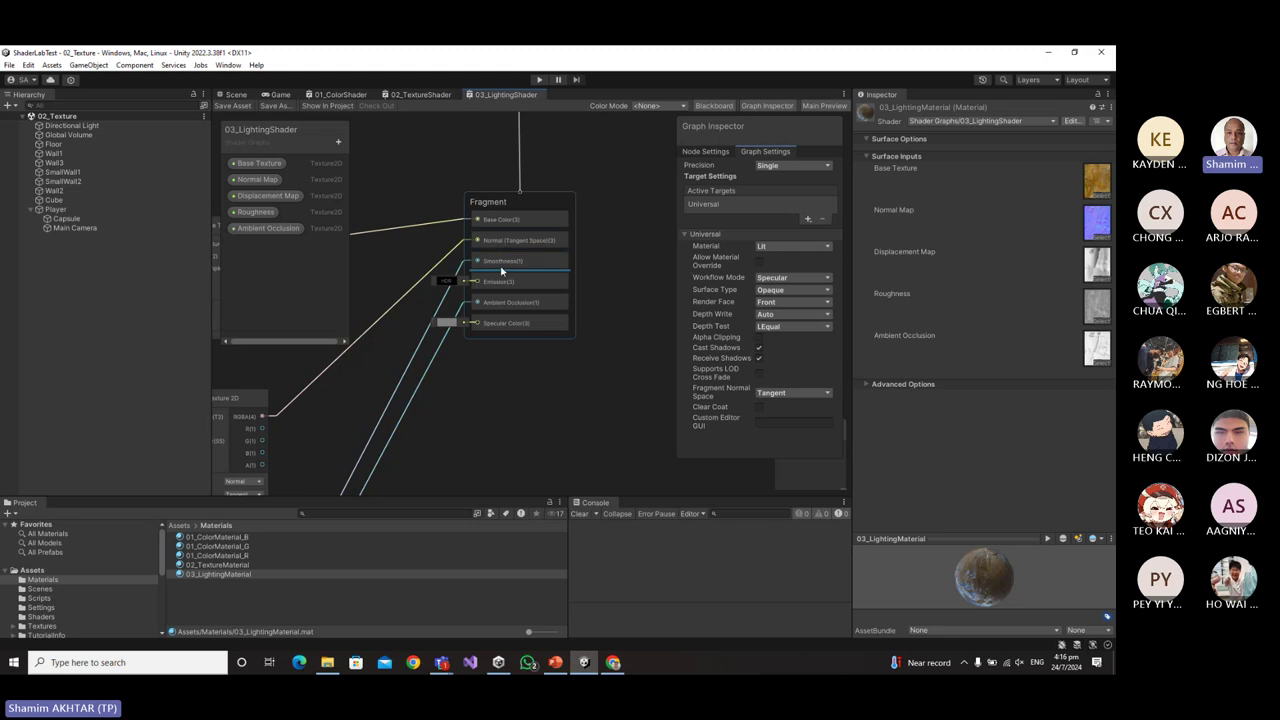
{"action": "left_click", "coordinate": [506, 324]}
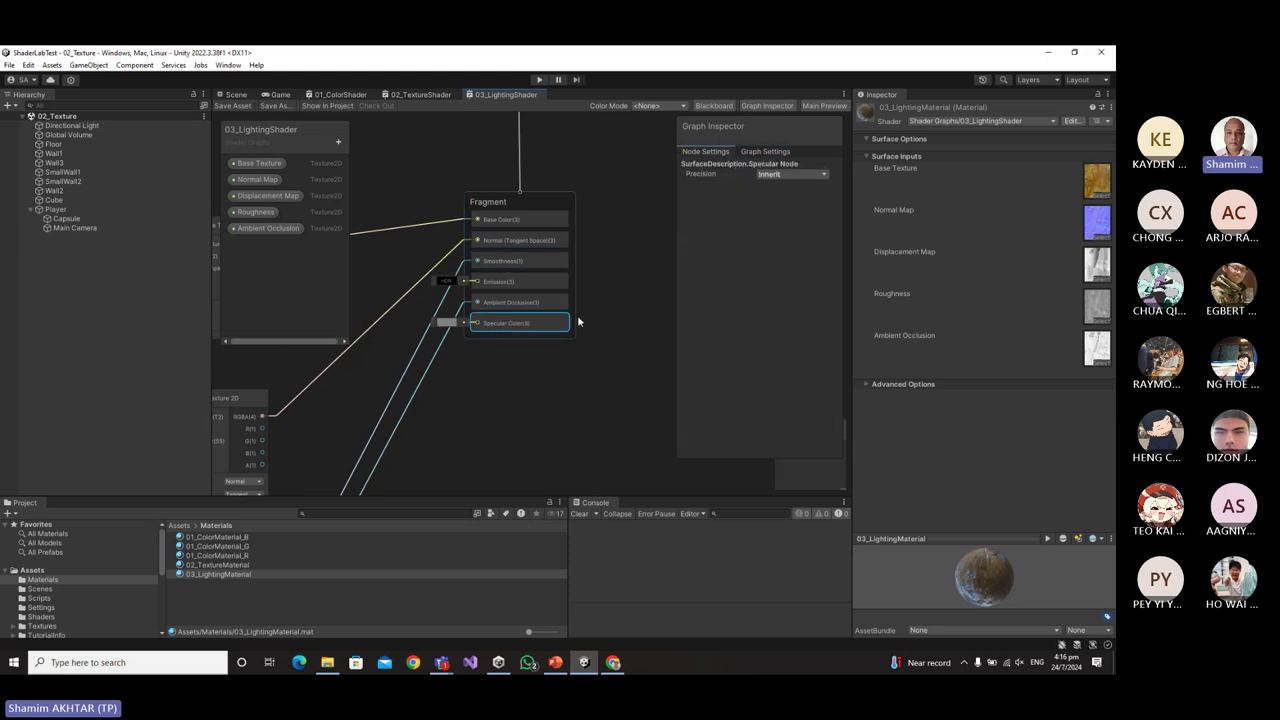
{"action": "left_click", "coordinate": [781, 151]}
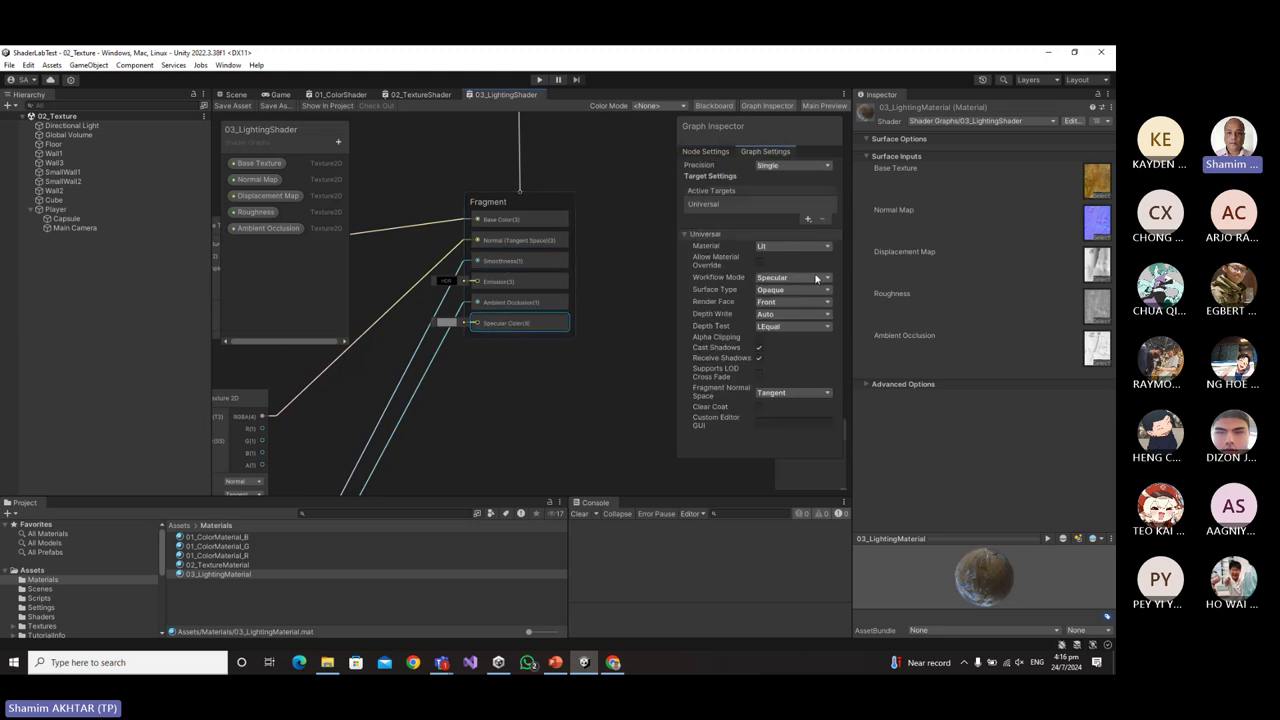
{"action": "left_click", "coordinate": [792, 277]}
{"action": "left_click", "coordinate": [795, 304]}
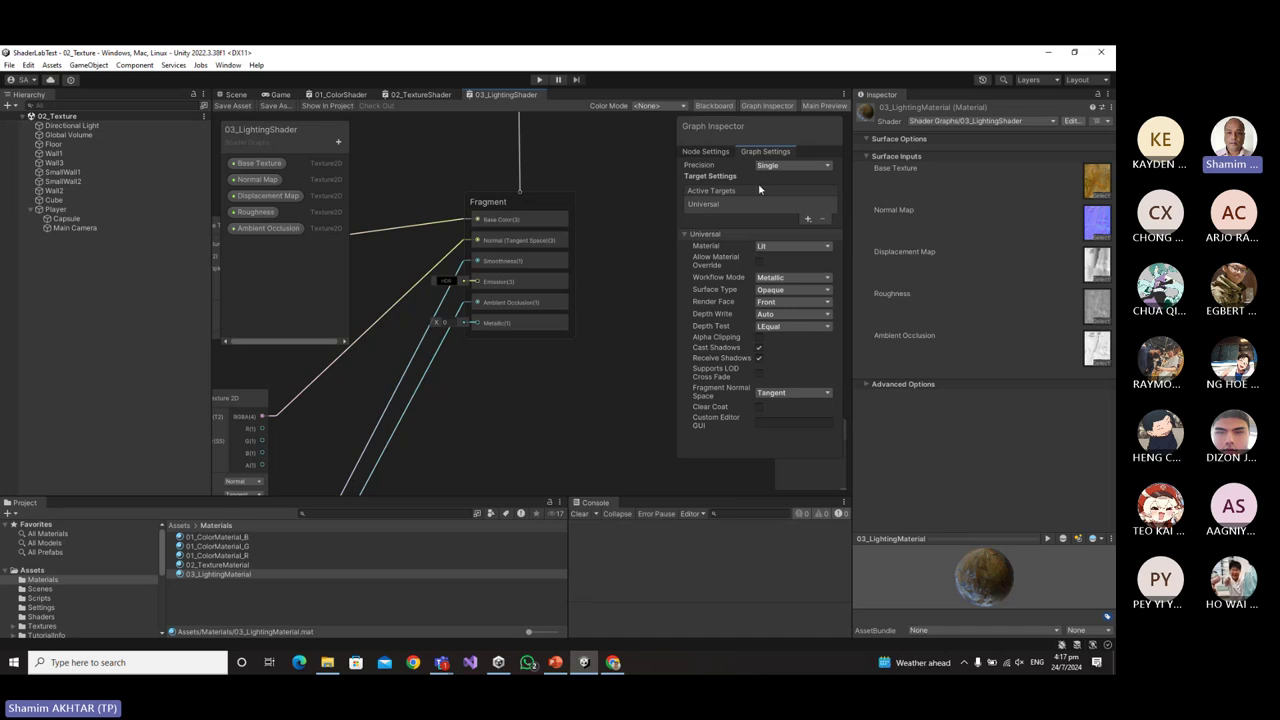
{"action": "left_click", "coordinate": [785, 280]}
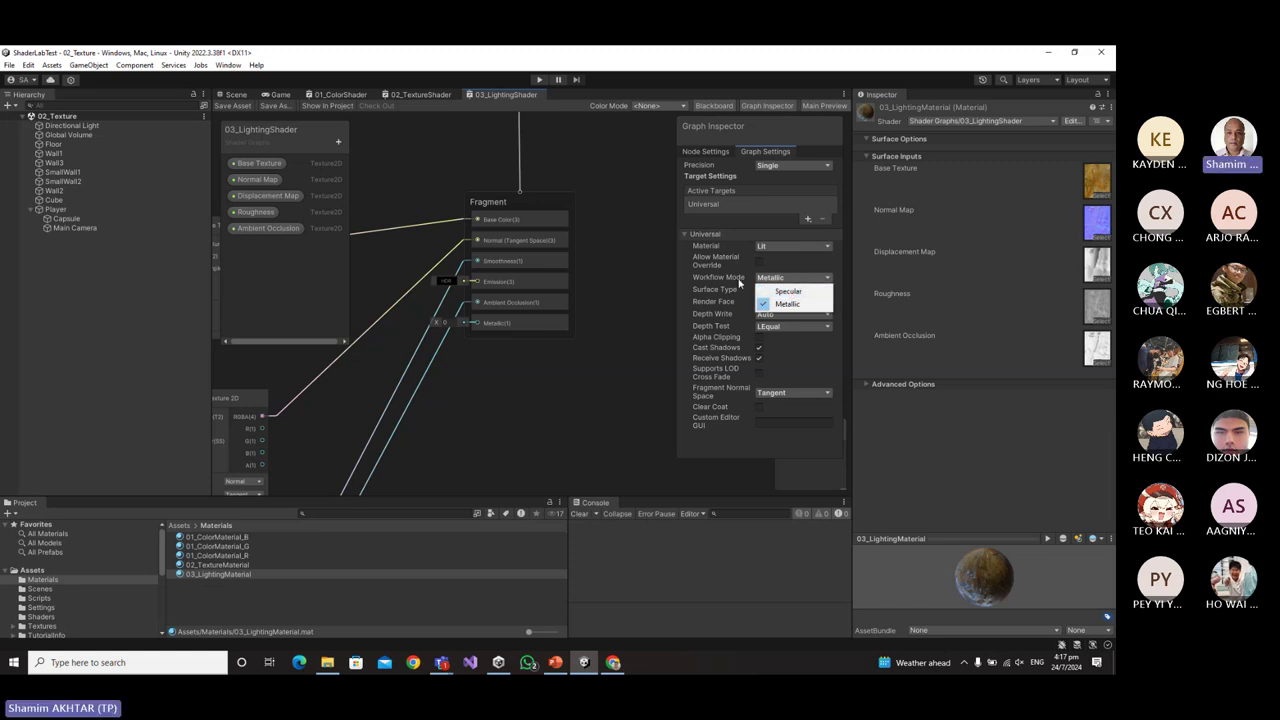
{"action": "left_click", "coordinate": [642, 307]}
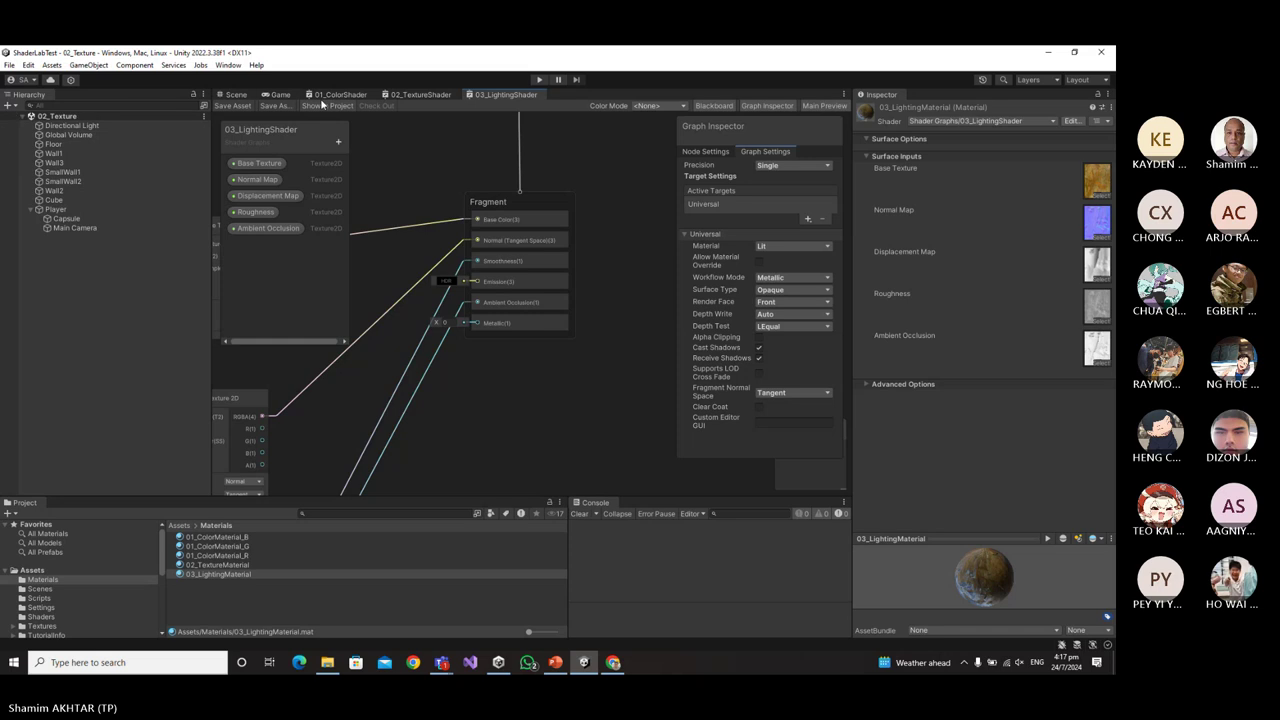
Return to the Scene view and orbit and pan over the rock-textured walls and floor.
{"action": "left_click", "coordinate": [236, 94]}
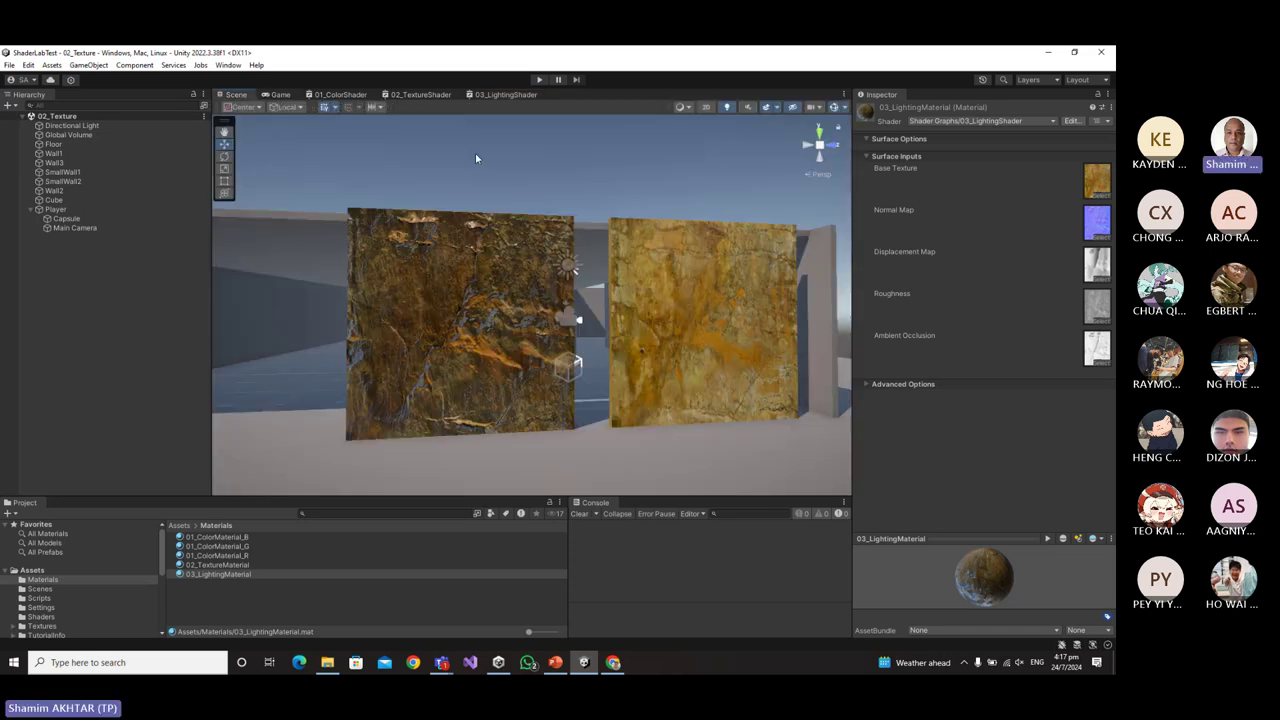
{"action": "scroll", "coordinate": [475, 153], "scroll_direction": "up", "scroll_amount": 3}
{"action": "scroll", "coordinate": [570, 323], "scroll_direction": "down", "scroll_amount": 5}
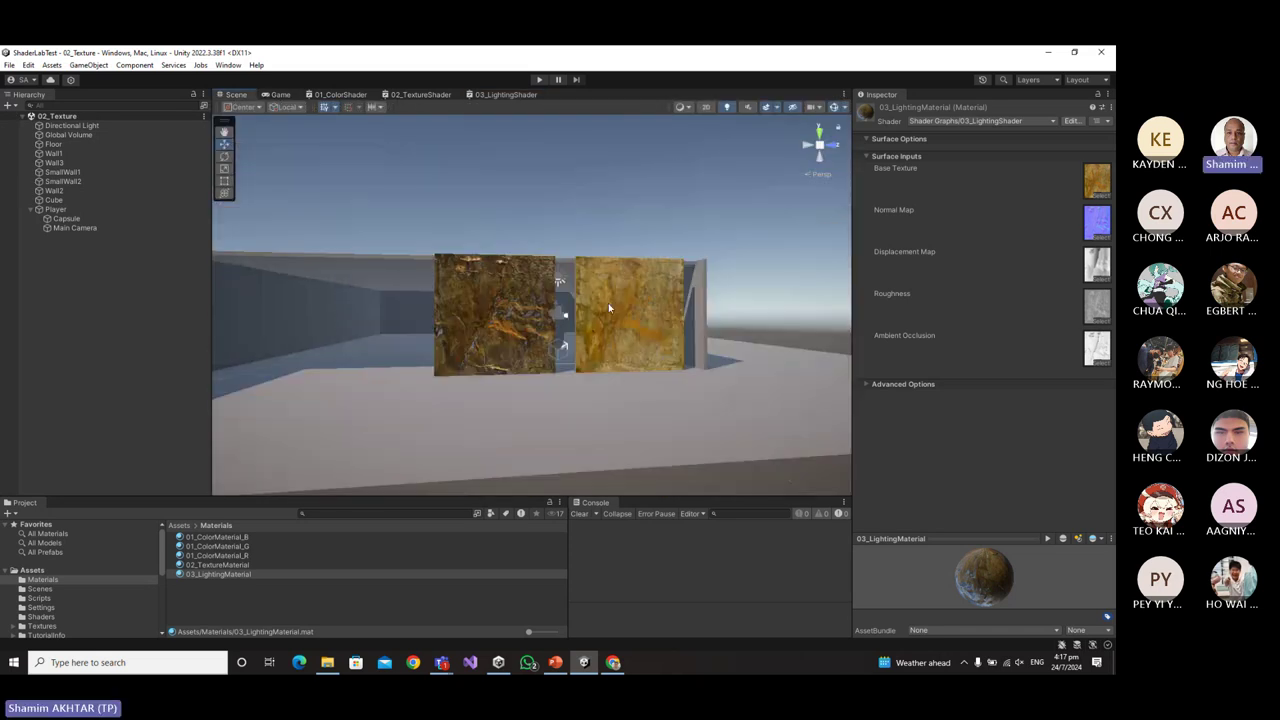
{"action": "right_click_drag", "start_coordinate": [608, 303], "coordinate": [578, 367]}
{"action": "middle_click_drag", "start_coordinate": [578, 367], "coordinate": [555, 379]}
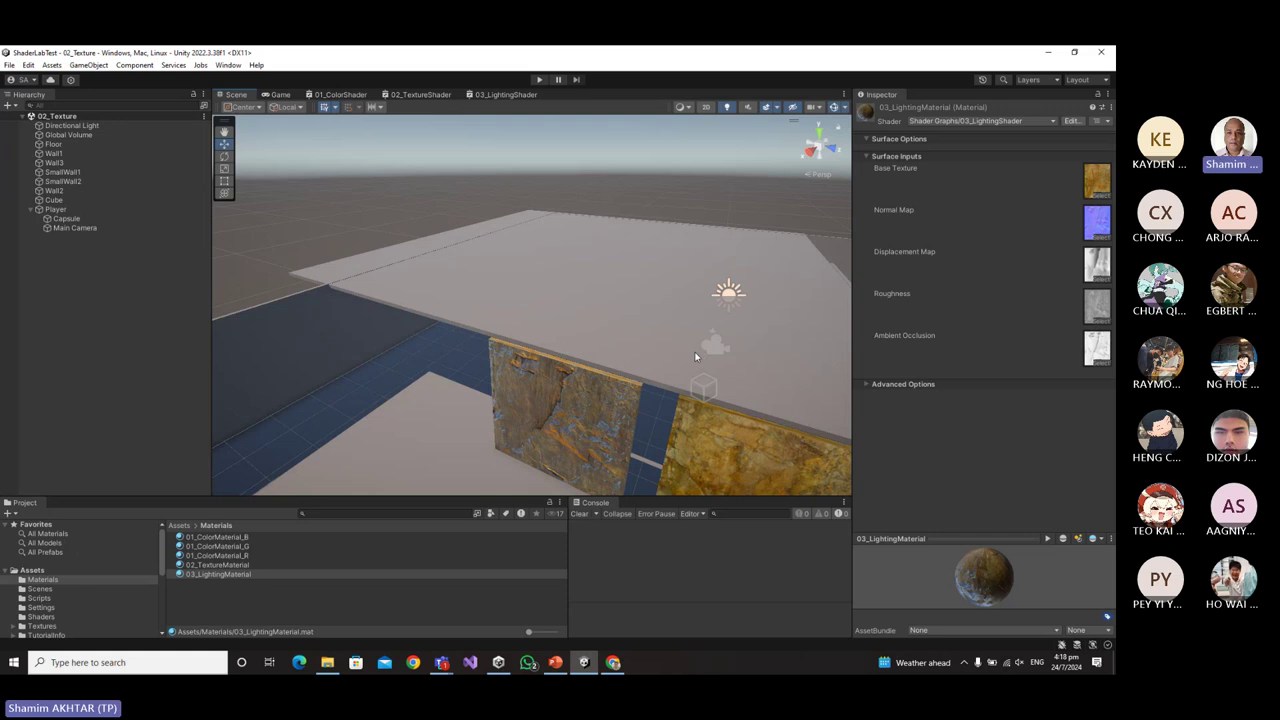
Back in the browser, search ambientCG for 'wood' materials.
{"action": "left_click", "coordinate": [613, 662]}
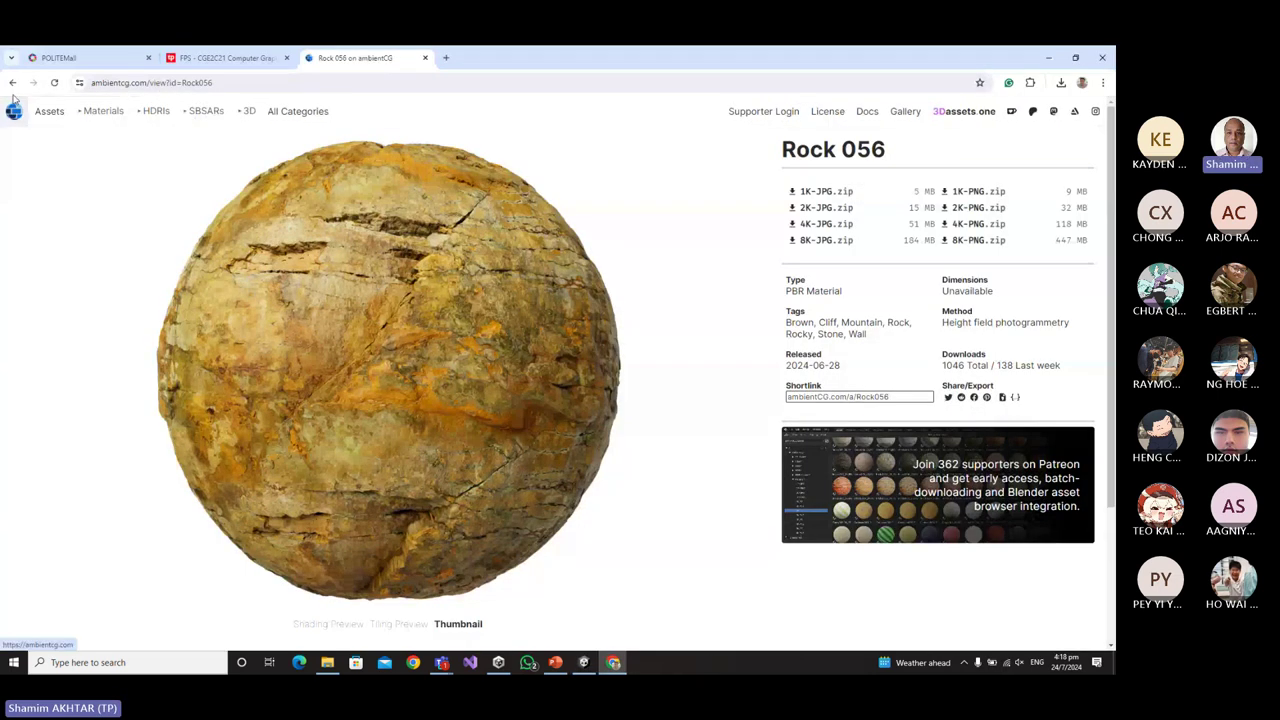
{"action": "left_click", "coordinate": [12, 82]}
{"action": "scroll", "coordinate": [53, 103], "scroll_direction": "down", "scroll_amount": 1}
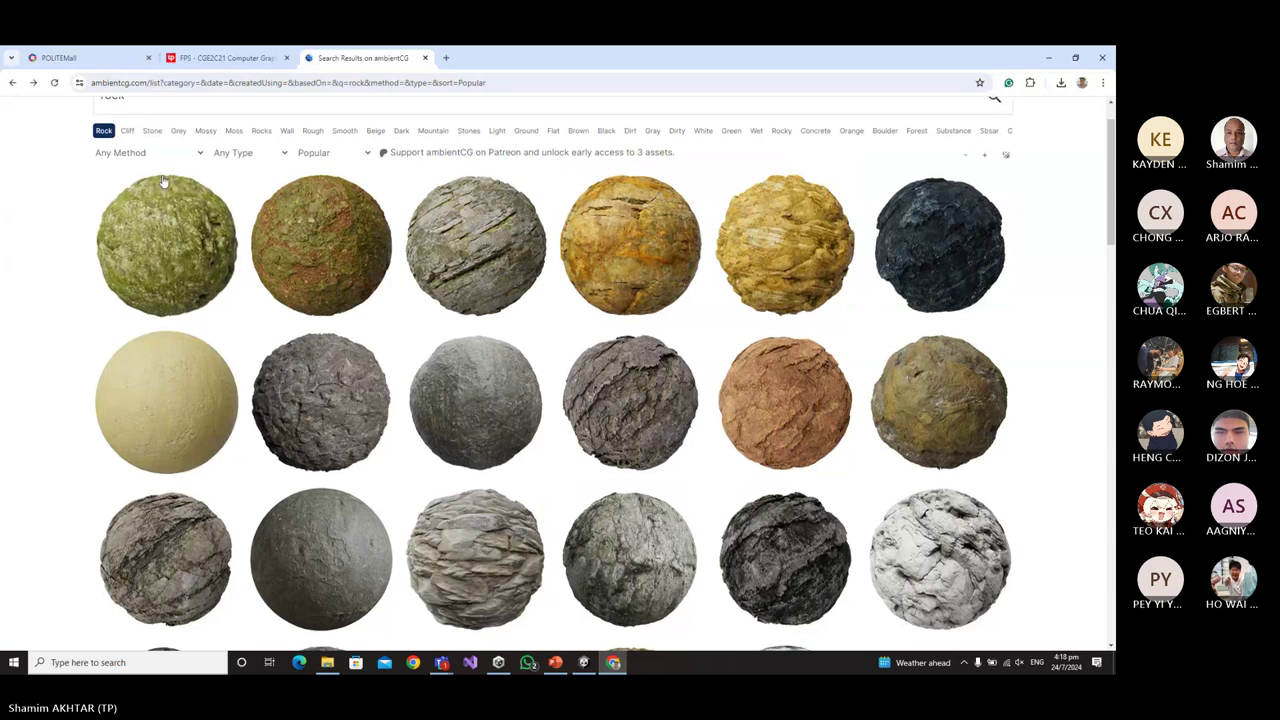
{"action": "scroll", "coordinate": [120, 140], "scroll_direction": "up", "scroll_amount": 1}
{"action": "left_click_drag", "start_coordinate": [145, 155], "coordinate": [97, 157]}
{"action": "type", "text": "wood"}
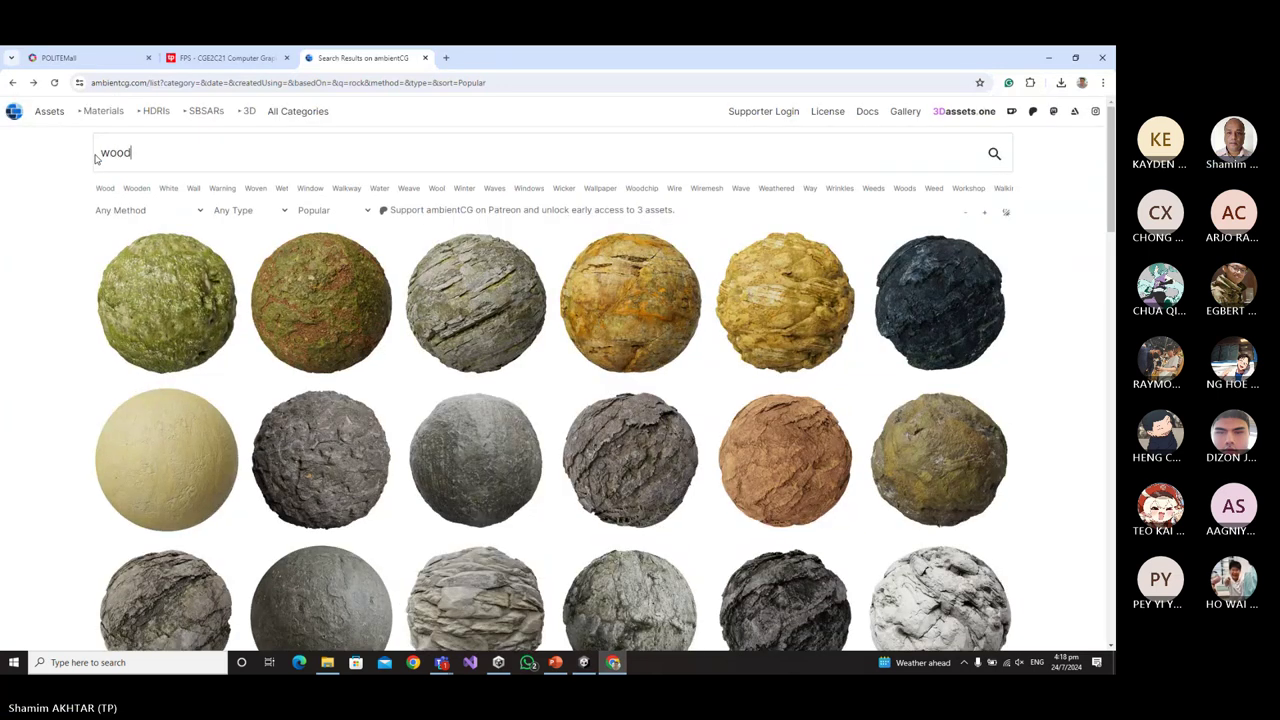
{"action": "key", "text": "Return"}
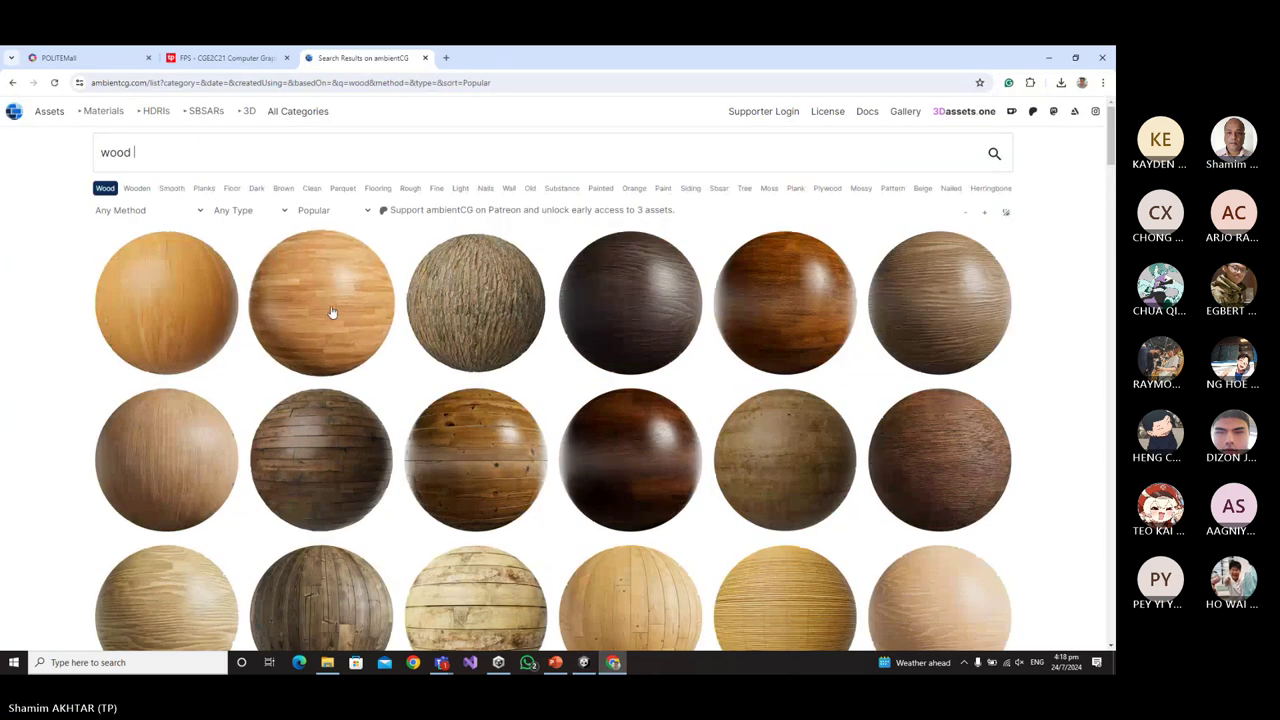
Open Wood Floor 040 and download its 4K-JPG zip package.
{"action": "scroll", "coordinate": [423, 320], "scroll_direction": "down", "scroll_amount": 2}
{"action": "scroll", "coordinate": [707, 360], "scroll_direction": "down", "scroll_amount": 1}
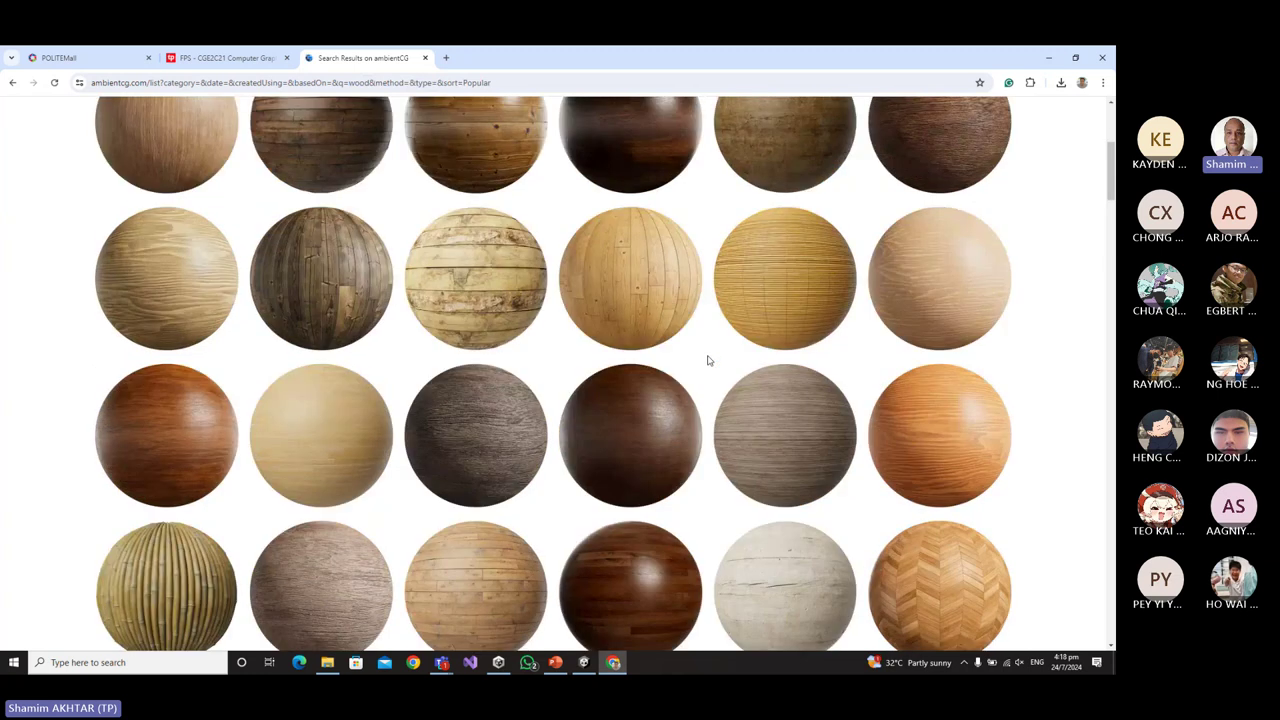
{"action": "left_click", "coordinate": [645, 266]}
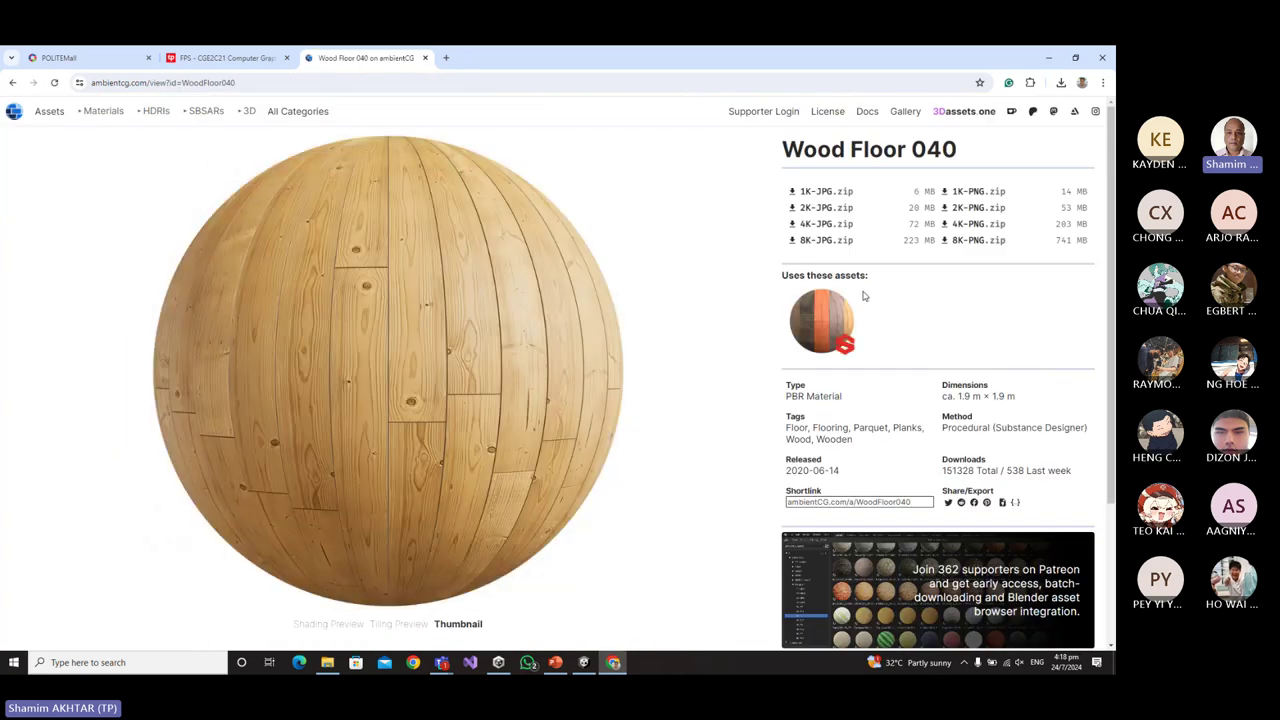
{"action": "left_click", "coordinate": [790, 225]}
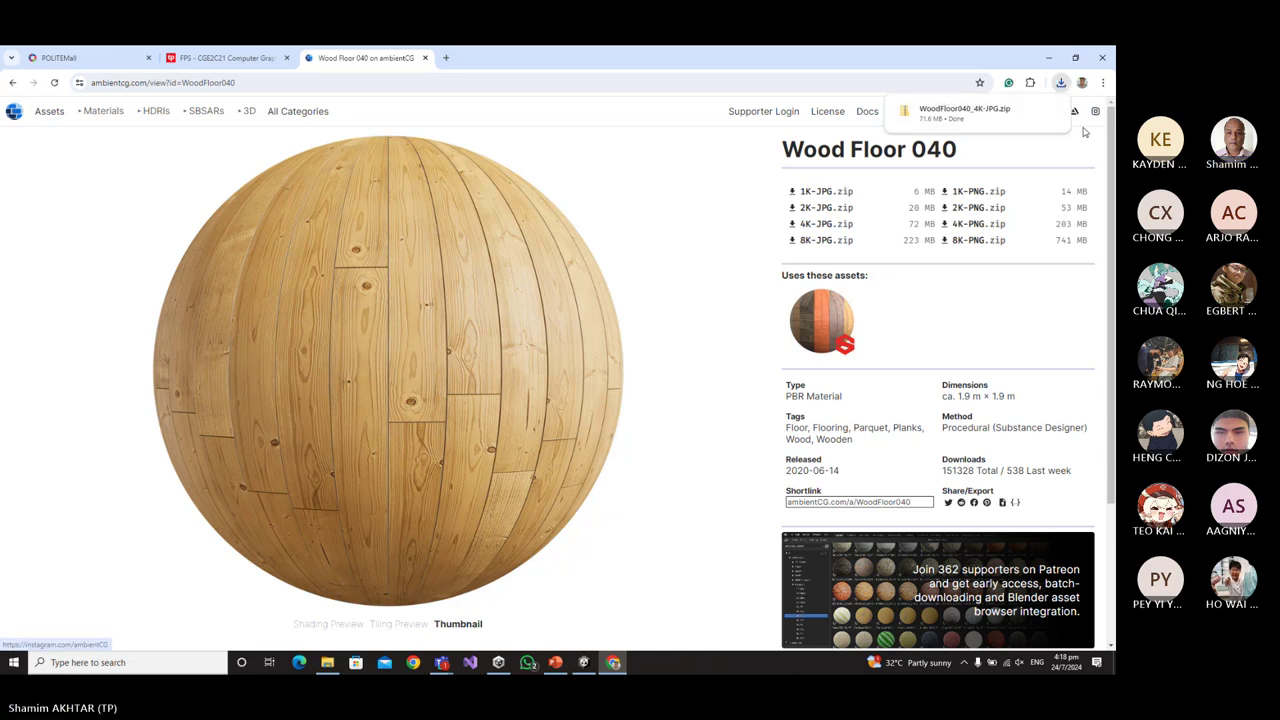
Extract the downloaded WoodFloor040_4K-JPG.zip into its own folder.
{"action": "left_click", "coordinate": [1030, 112]}
{"action": "right_click", "coordinate": [430, 300]}
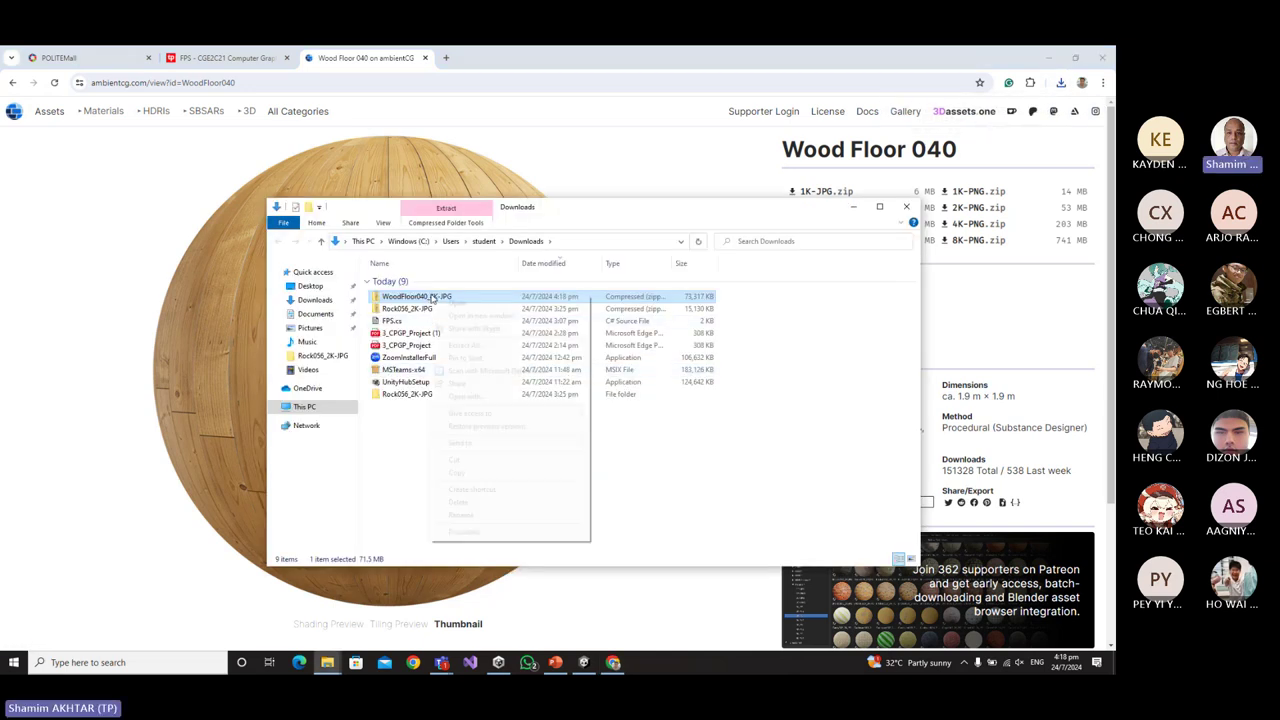
{"action": "left_click", "coordinate": [456, 346]}
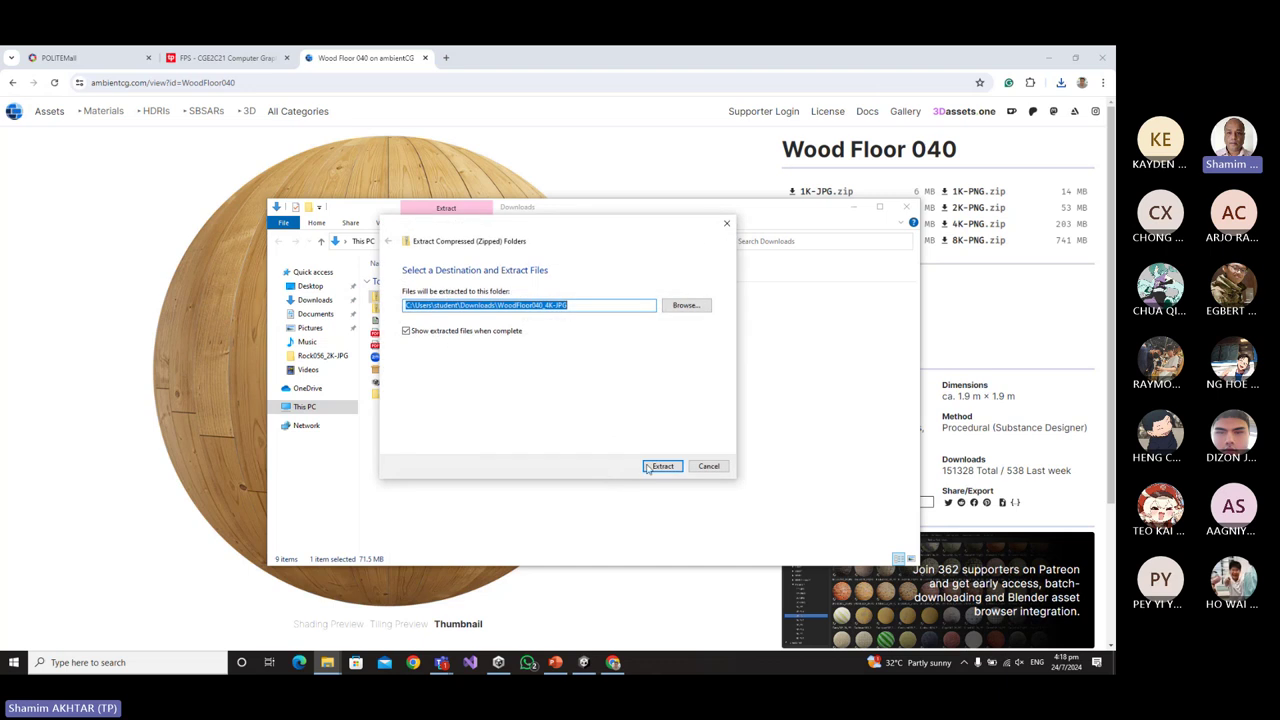
{"action": "left_click", "coordinate": [662, 465]}
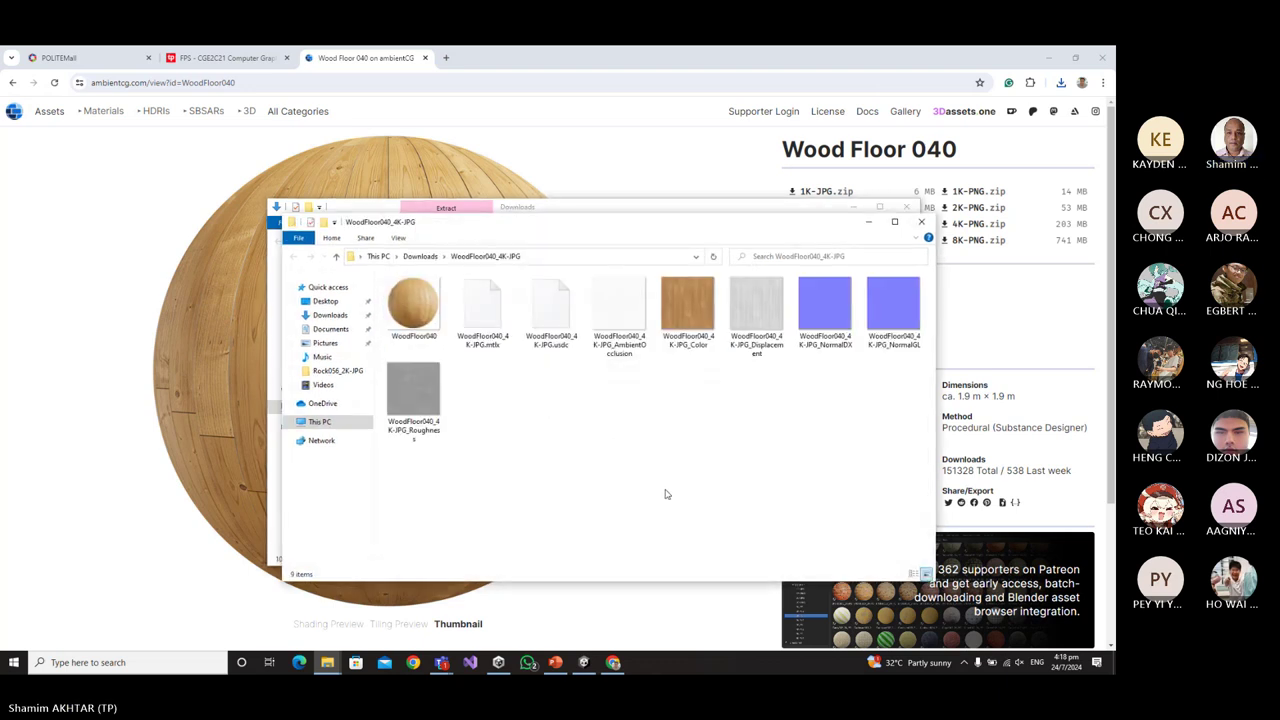
Copy the WoodFloor040_4K-JPG folder from Downloads into Unity's Assets/Textures folder.
{"action": "left_click", "coordinate": [422, 256]}
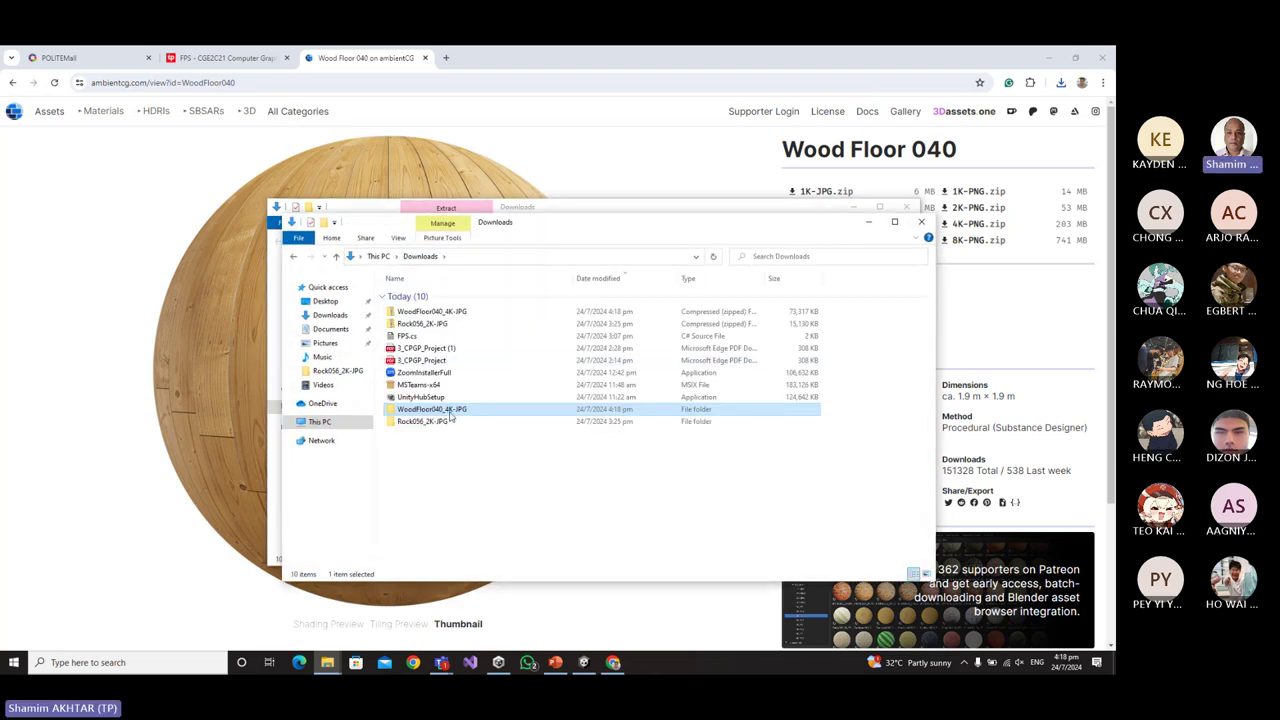
{"action": "left_click_drag", "start_coordinate": [450, 414], "coordinate": [88, 626]}
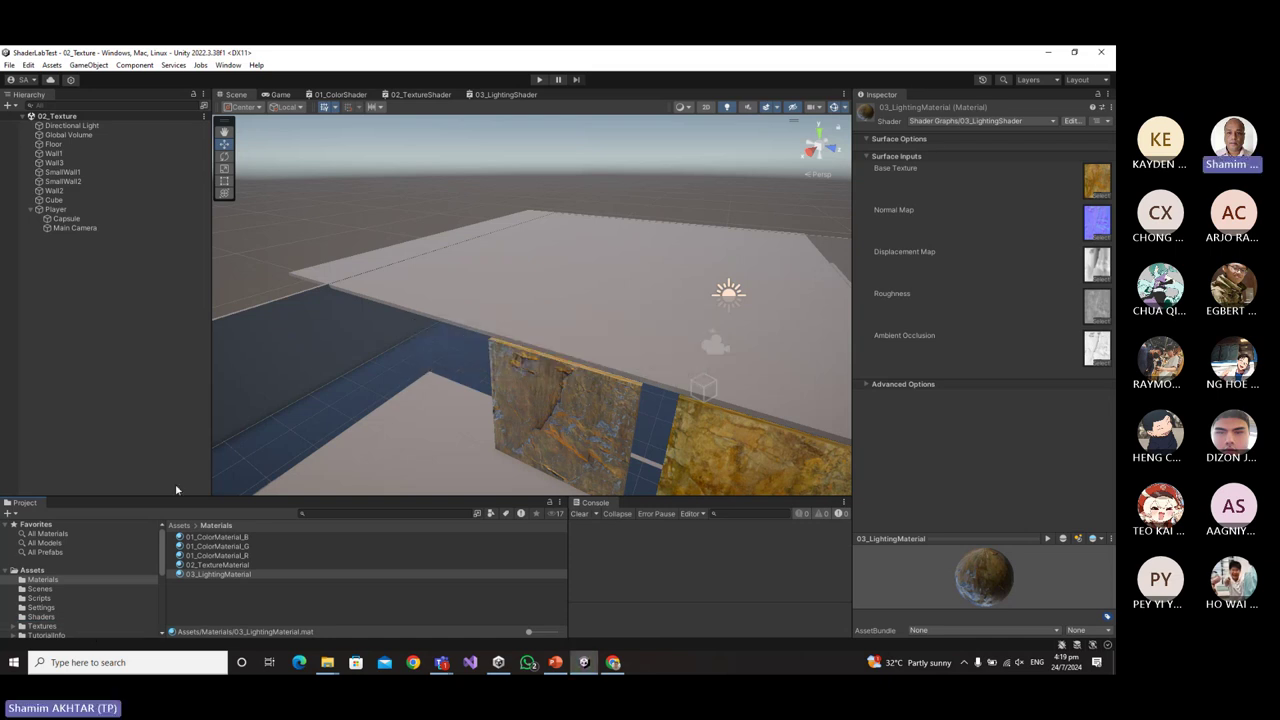
{"action": "left_click", "coordinate": [50, 626]}
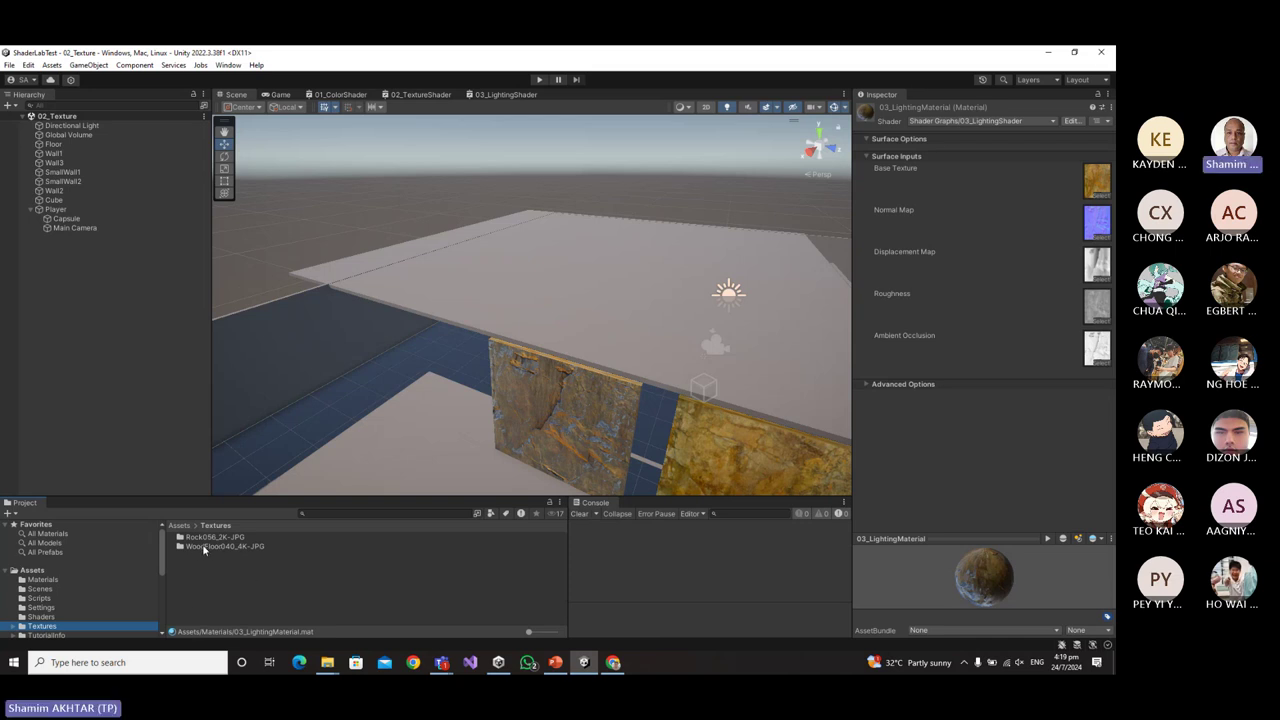
Duplicate 03_LightingMaterial in the Materials folder with Ctrl+D and rename the copy 03_LightingFloorMaterial.
{"action": "left_click", "coordinate": [42, 580]}
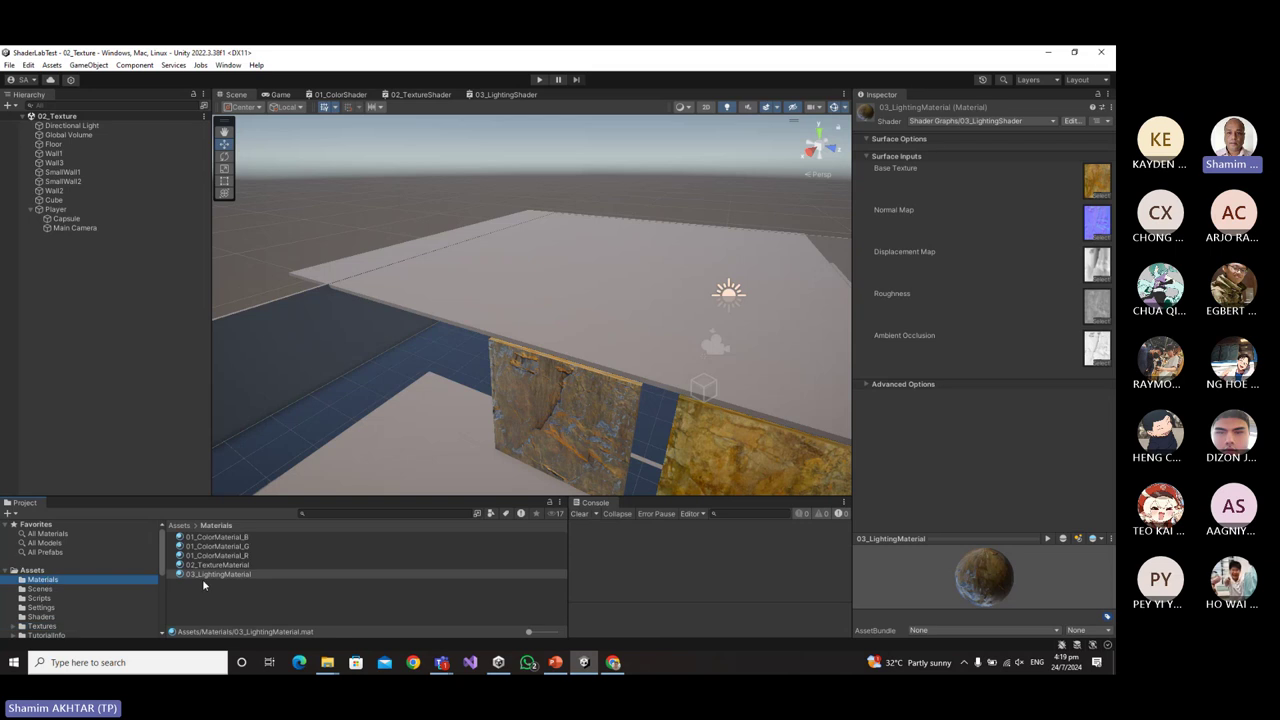
{"action": "left_click", "coordinate": [224, 576]}
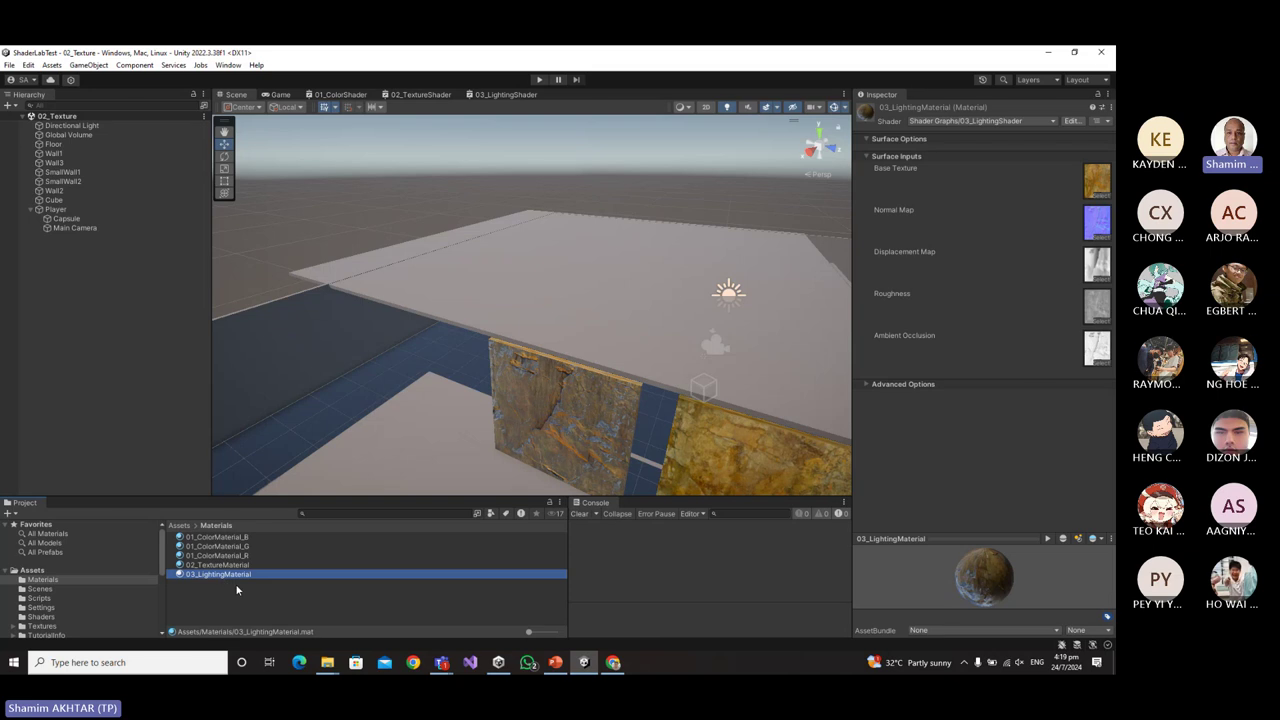
{"action": "key", "text": "ctrl+d"}
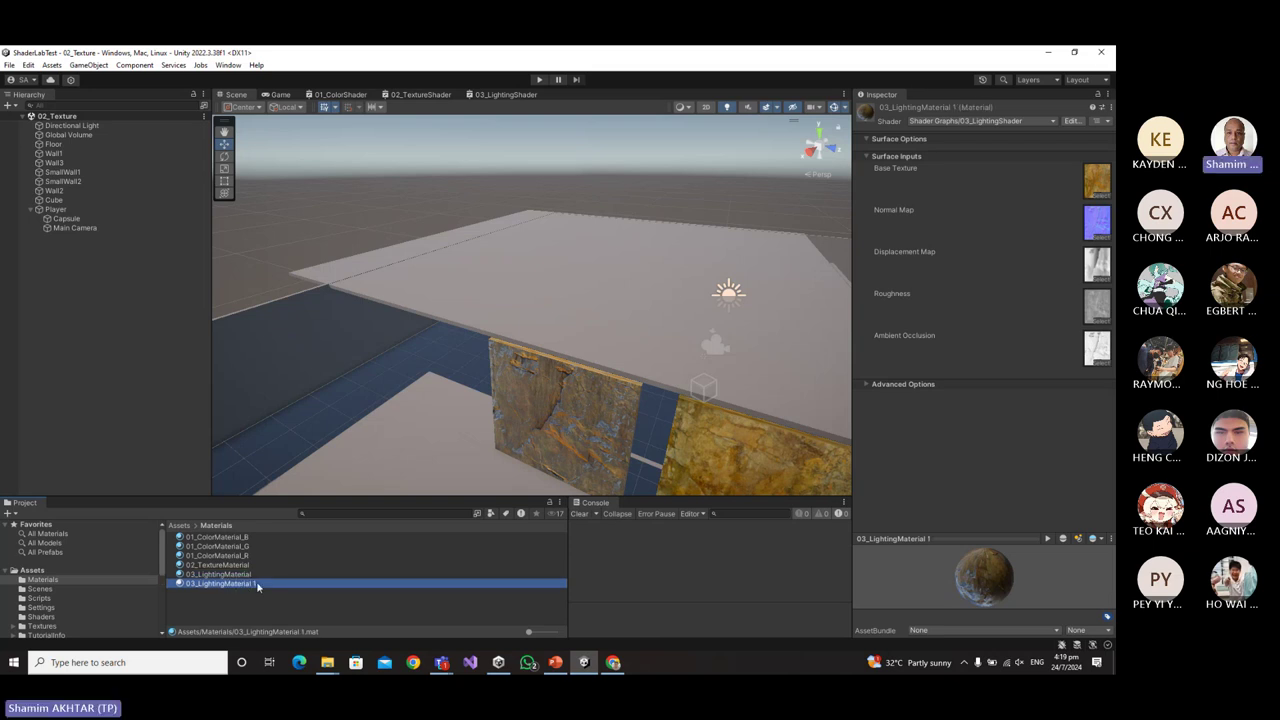
{"action": "left_click", "coordinate": [268, 582]}
{"action": "left_click", "coordinate": [271, 586]}
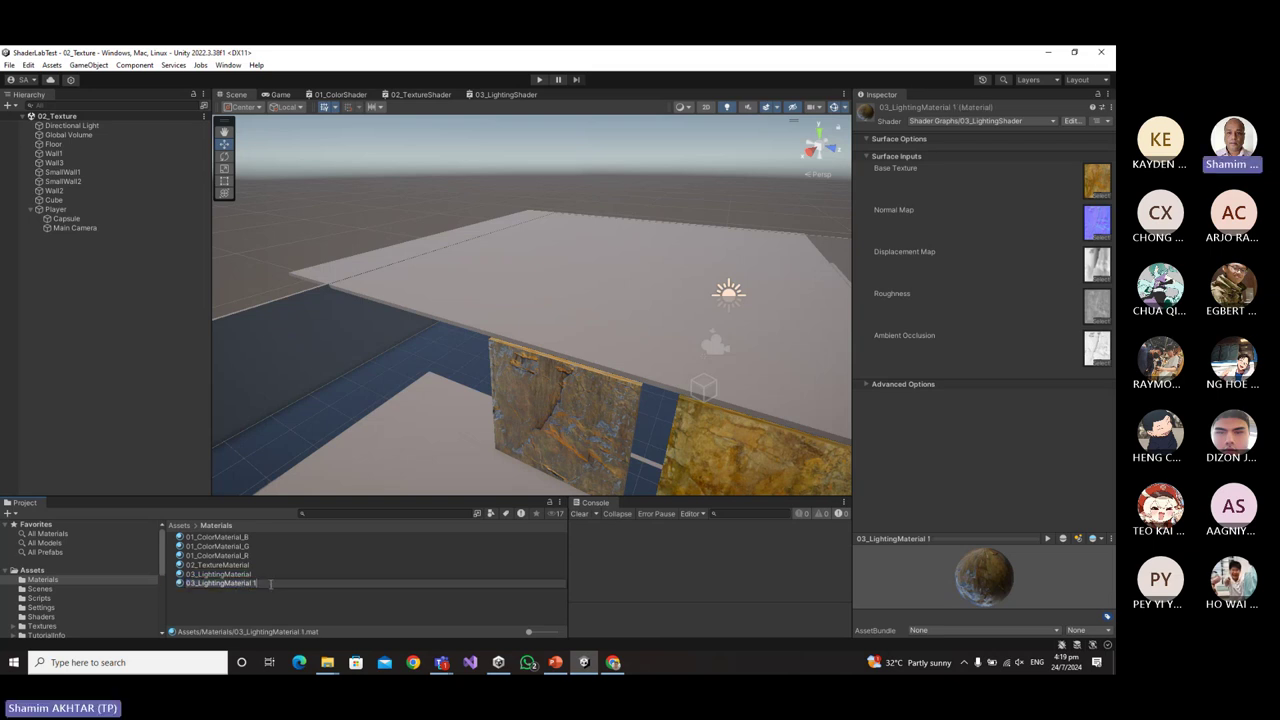
{"action": "key", "text": "BackSpace"}
{"action": "key", "text": "BackSpace"}
{"action": "key", "text": "BackSpace"}
{"action": "key", "text": "BackSpace"}
{"action": "type", "text": "Floor"}
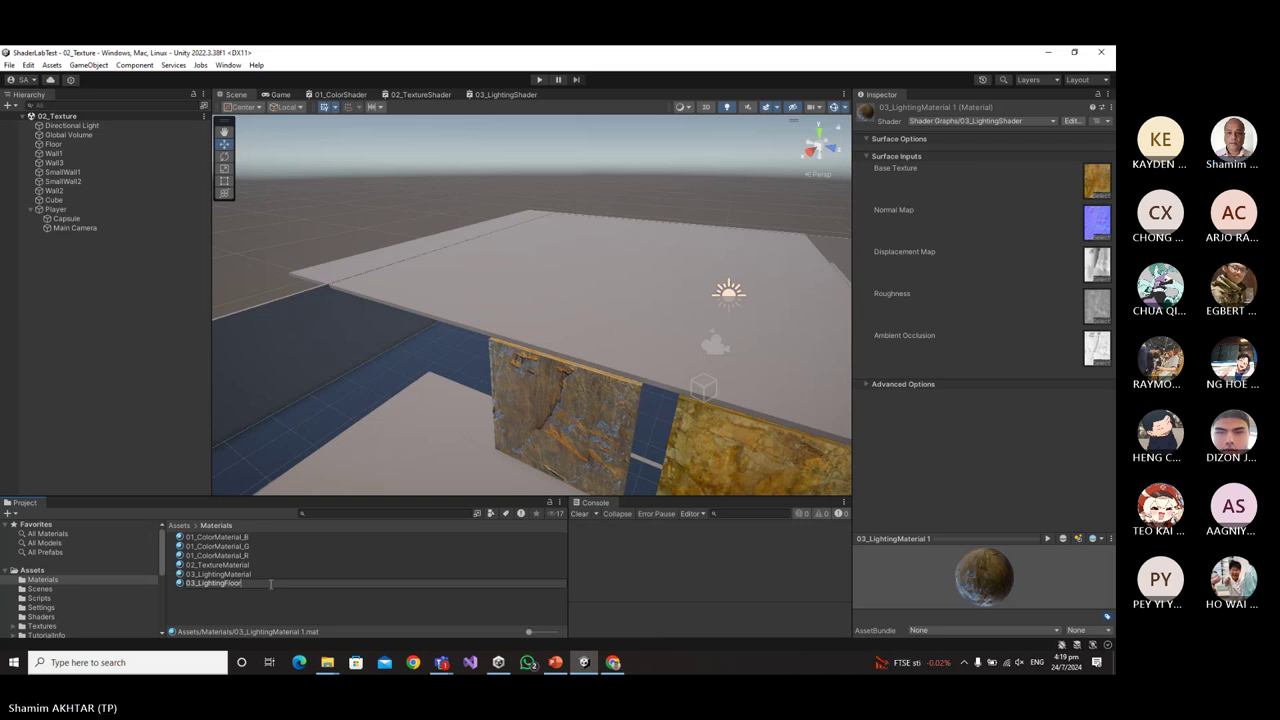
{"action": "type", "text": "Material"}
{"action": "key", "text": "Return"}
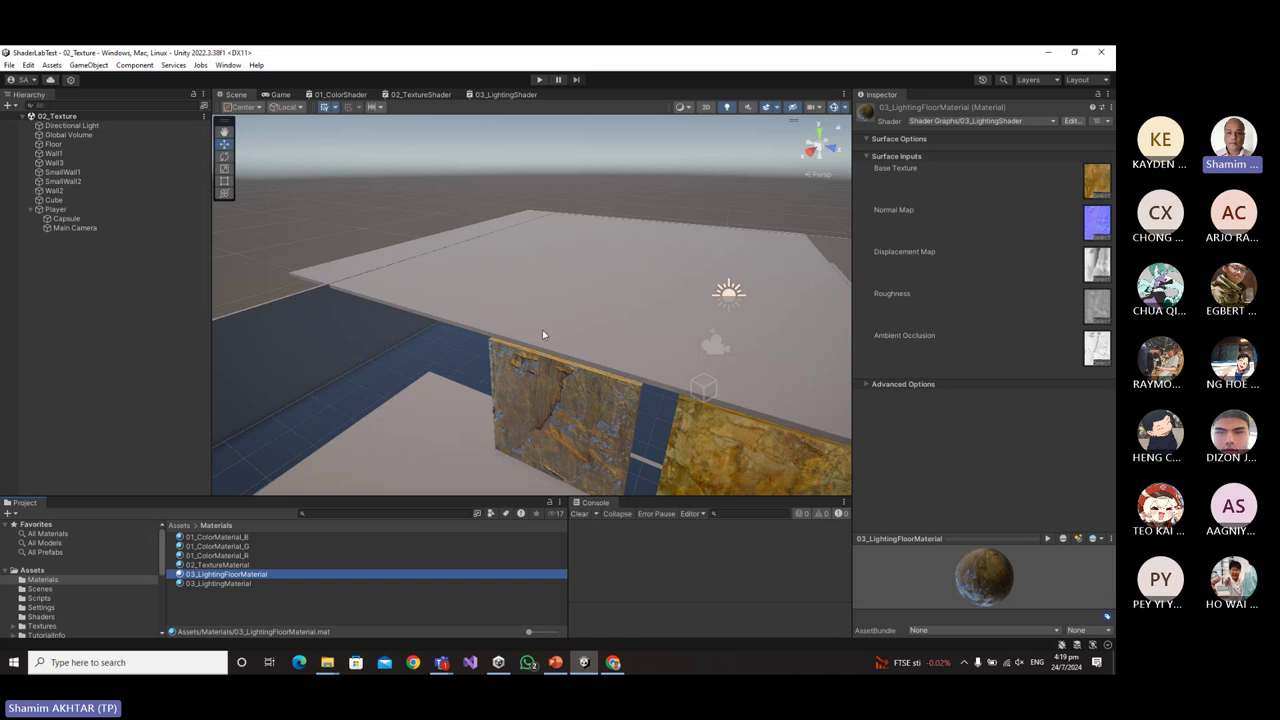
Assign the WoodFloor040 colour and normal textures to the material's Base Texture and Normal Map.
{"action": "mouse_move", "coordinate": [542, 329]}
{"action": "right_mouse_down"}
{"action": "mouse_move", "coordinate": [586, 357]}
{"action": "mouse_move", "coordinate": [586, 314]}
{"action": "mouse_move", "coordinate": [631, 286]}
{"action": "mouse_move", "coordinate": [540, 309]}
{"action": "right_mouse_up"}
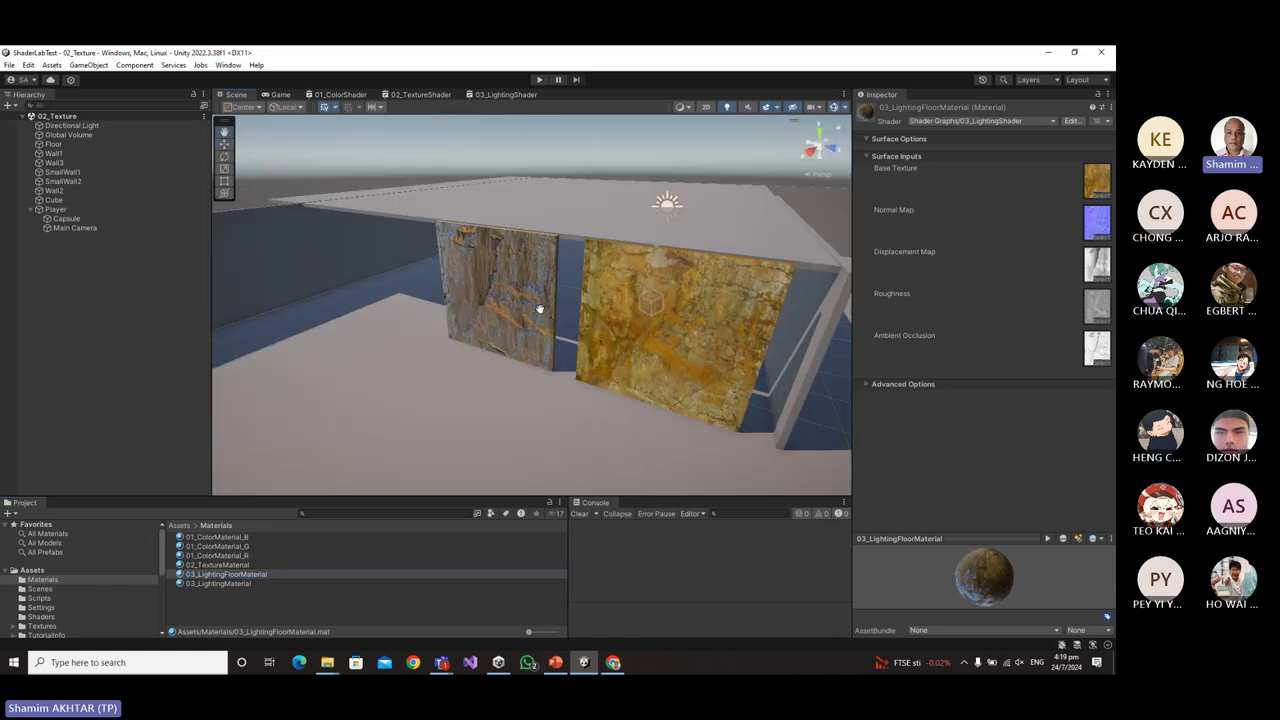
{"action": "left_click", "coordinate": [1100, 198]}
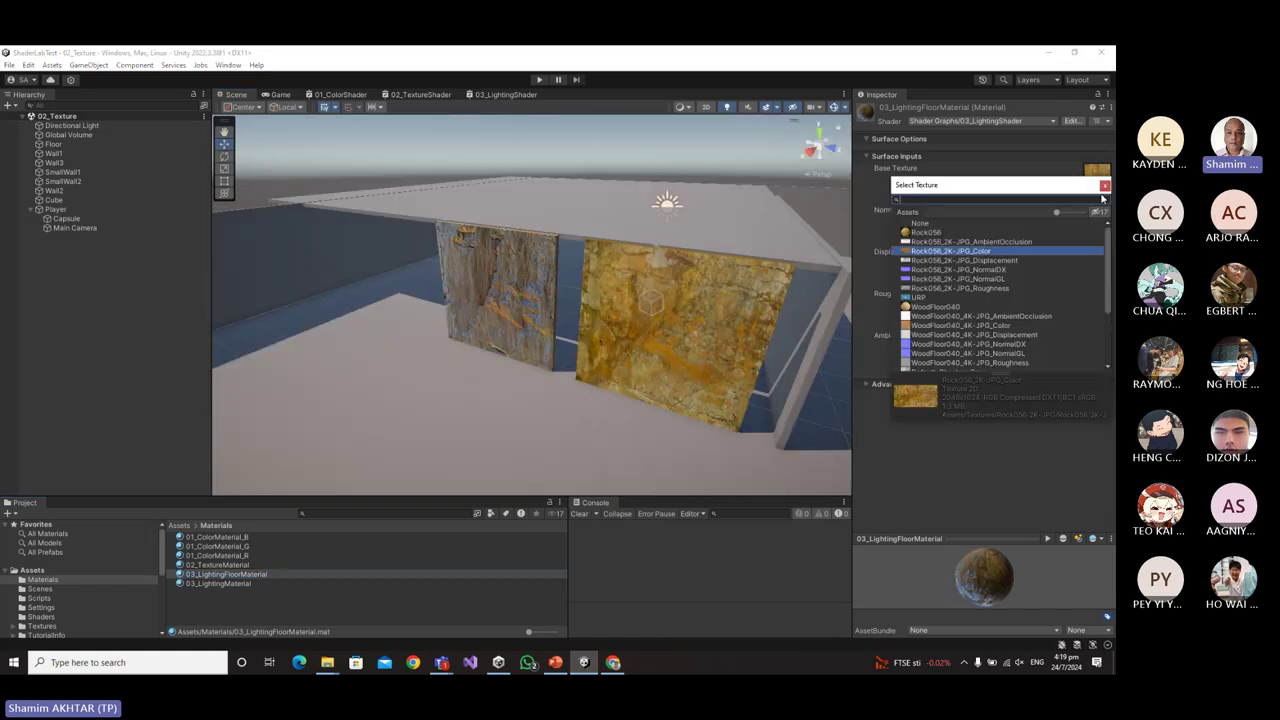
{"action": "left_click", "coordinate": [1006, 327]}
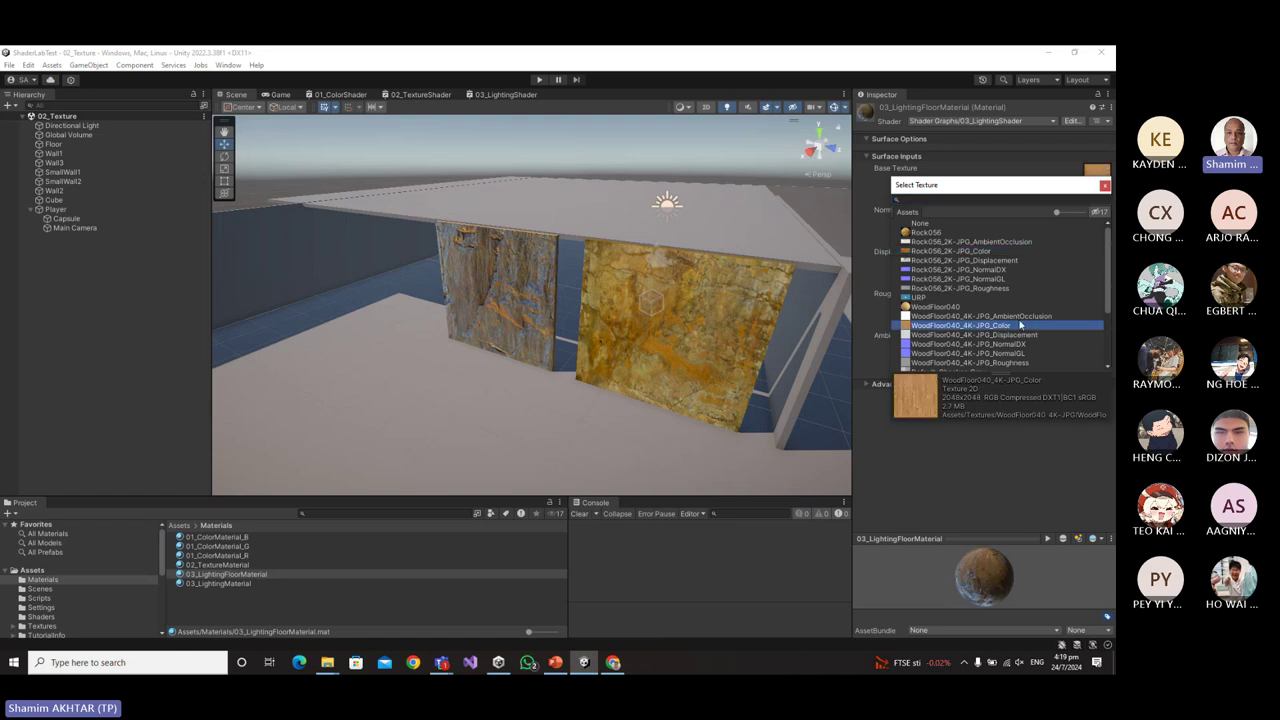
{"action": "double_click", "coordinate": [1038, 325]}
{"action": "left_click", "coordinate": [1104, 235]}
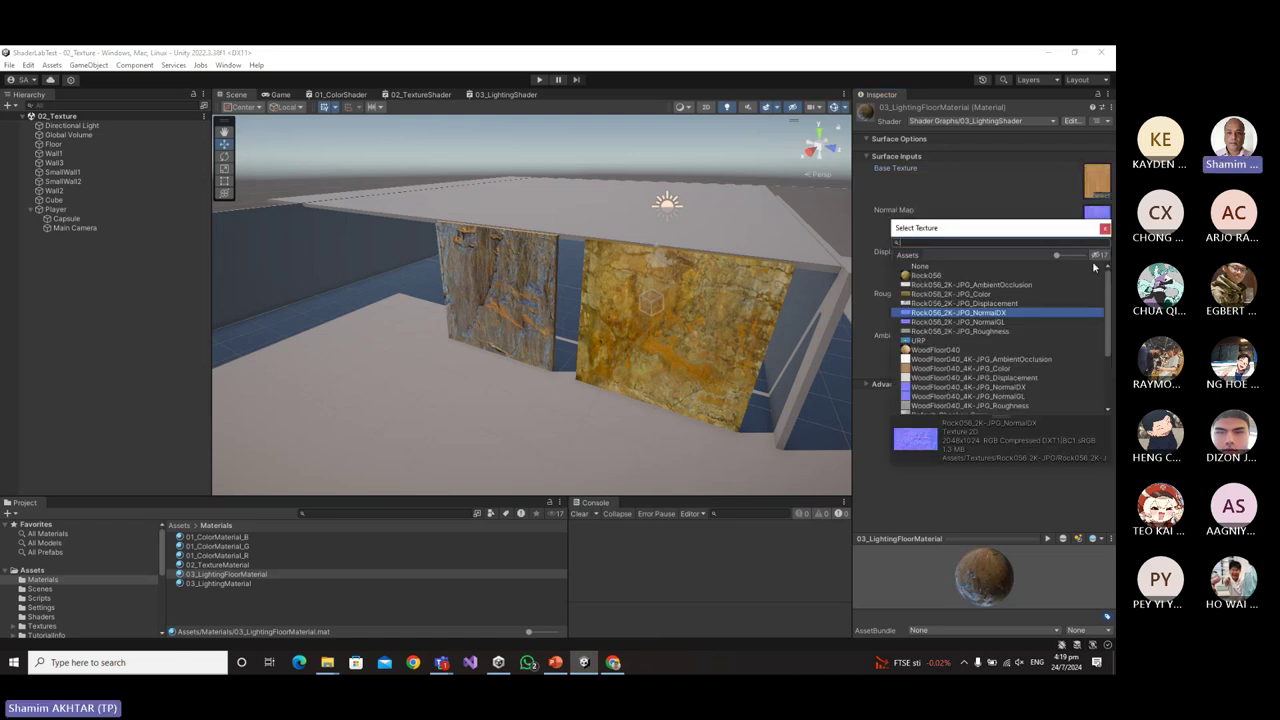
{"action": "double_click", "coordinate": [1030, 388]}
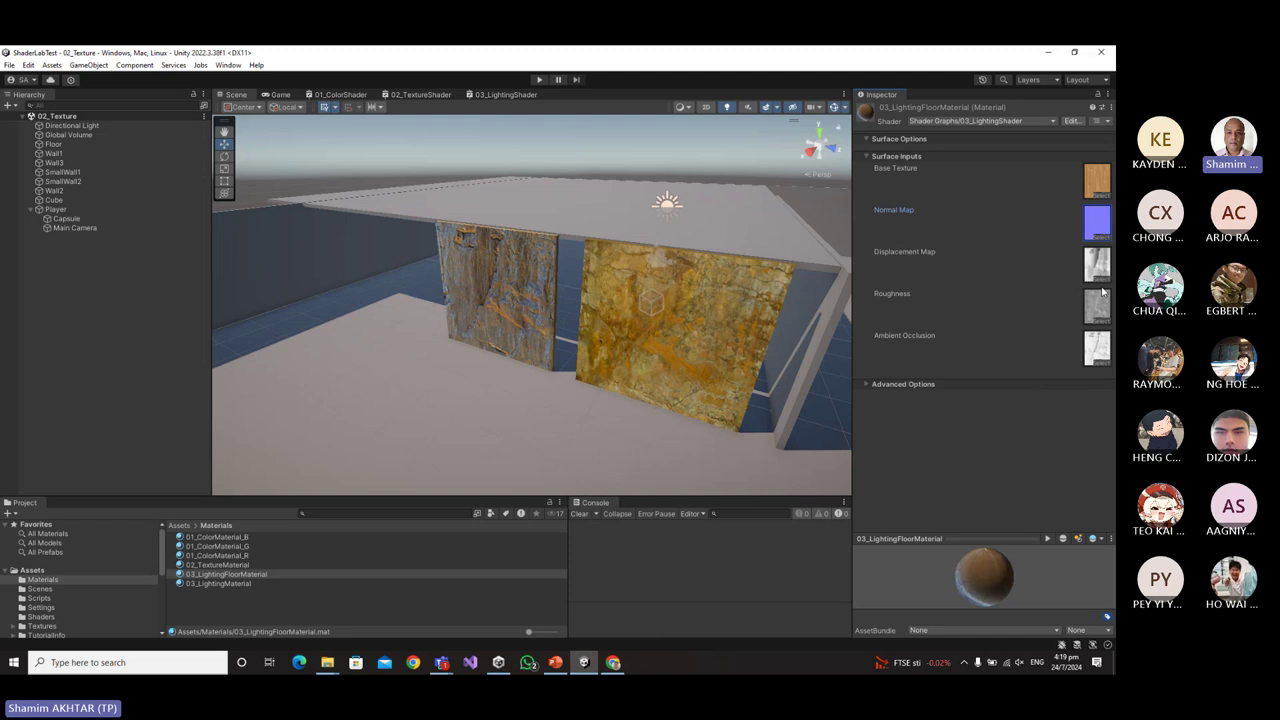
Assign the WoodFloor040 displacement, roughness and ambient occlusion maps, then drag the material onto the floor.
{"action": "left_click", "coordinate": [1103, 283]}
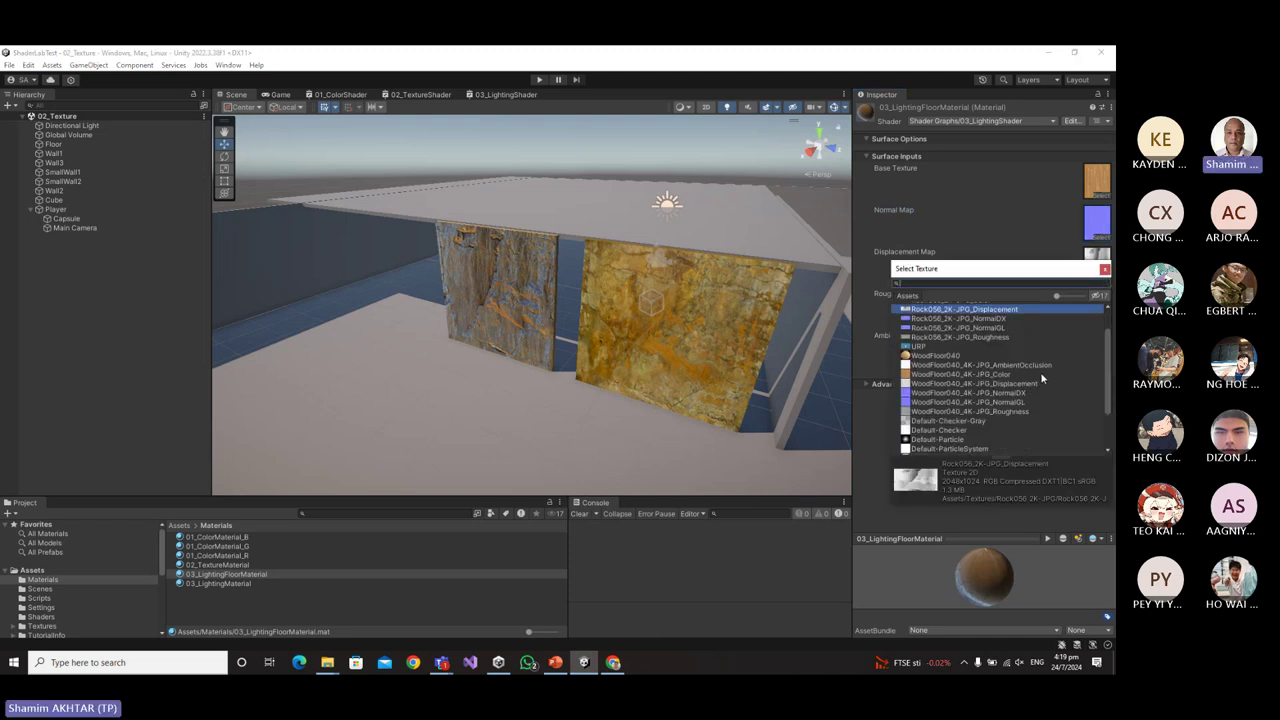
{"action": "scroll", "coordinate": [1042, 370], "scroll_direction": "down", "scroll_amount": 2}
{"action": "double_click", "coordinate": [1036, 384]}
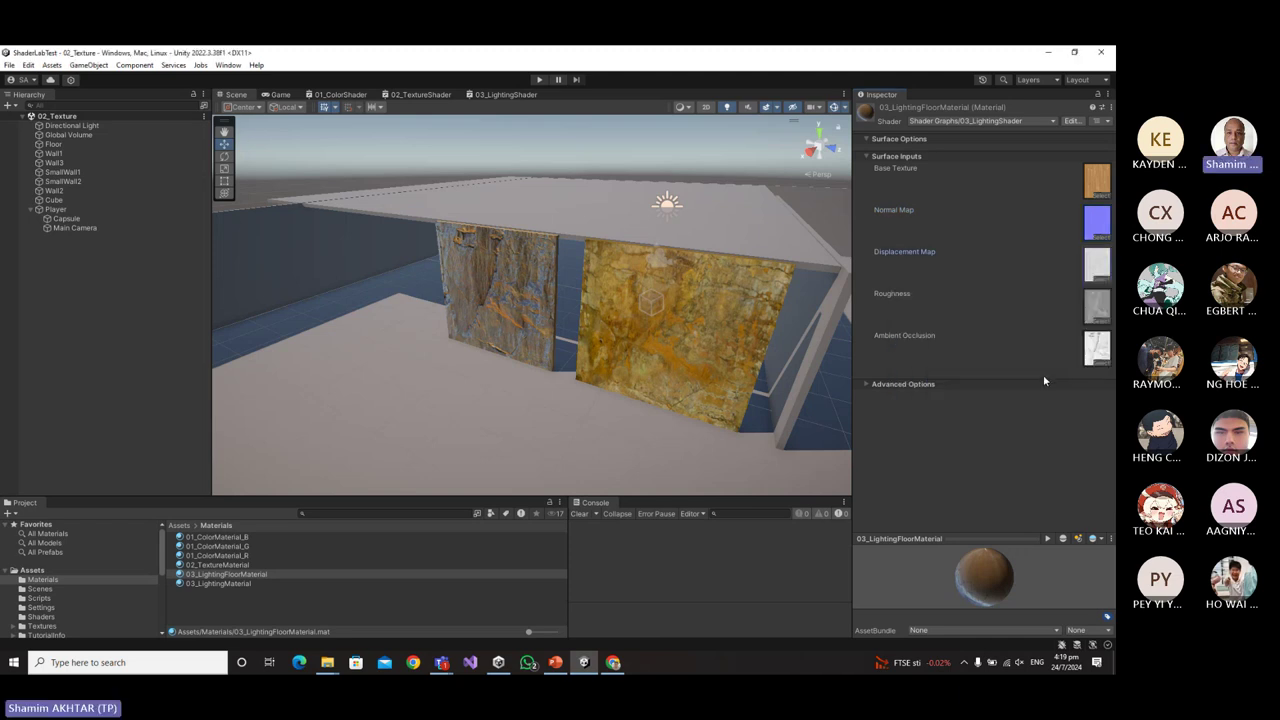
{"action": "left_click", "coordinate": [1100, 320]}
{"action": "scroll", "coordinate": [1025, 410], "scroll_direction": "down", "scroll_amount": 3}
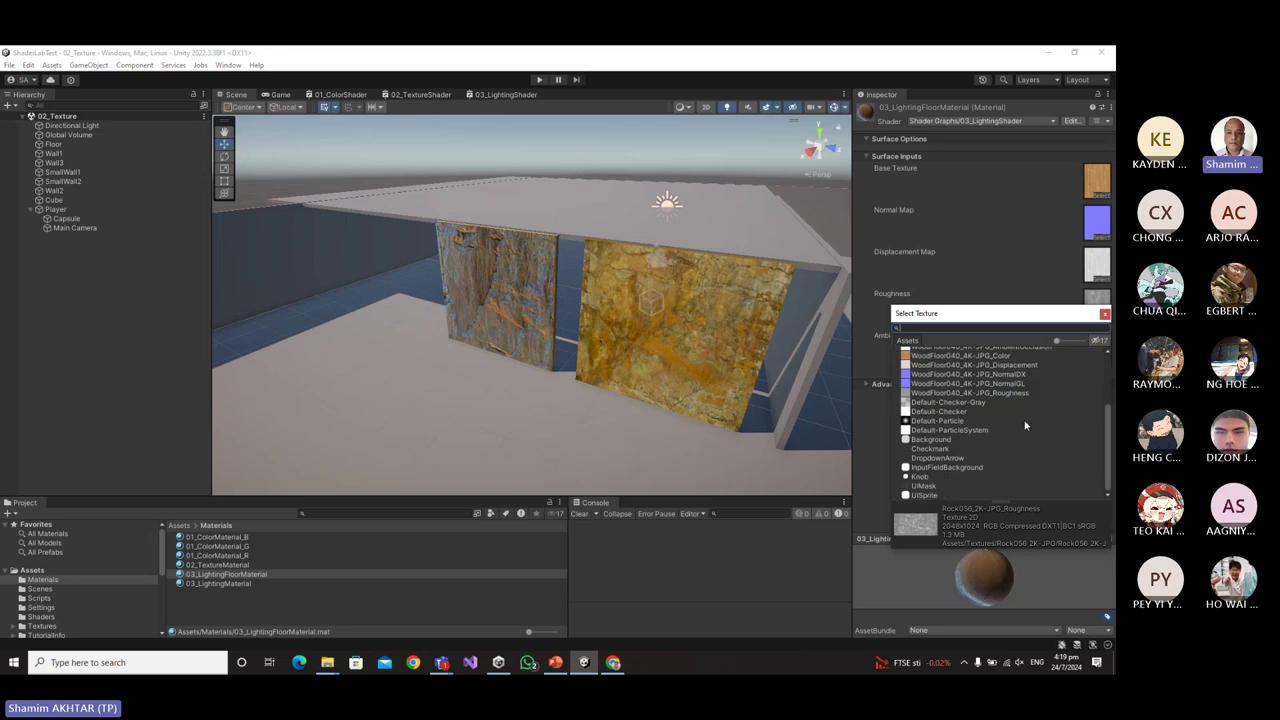
{"action": "double_click", "coordinate": [1022, 394]}
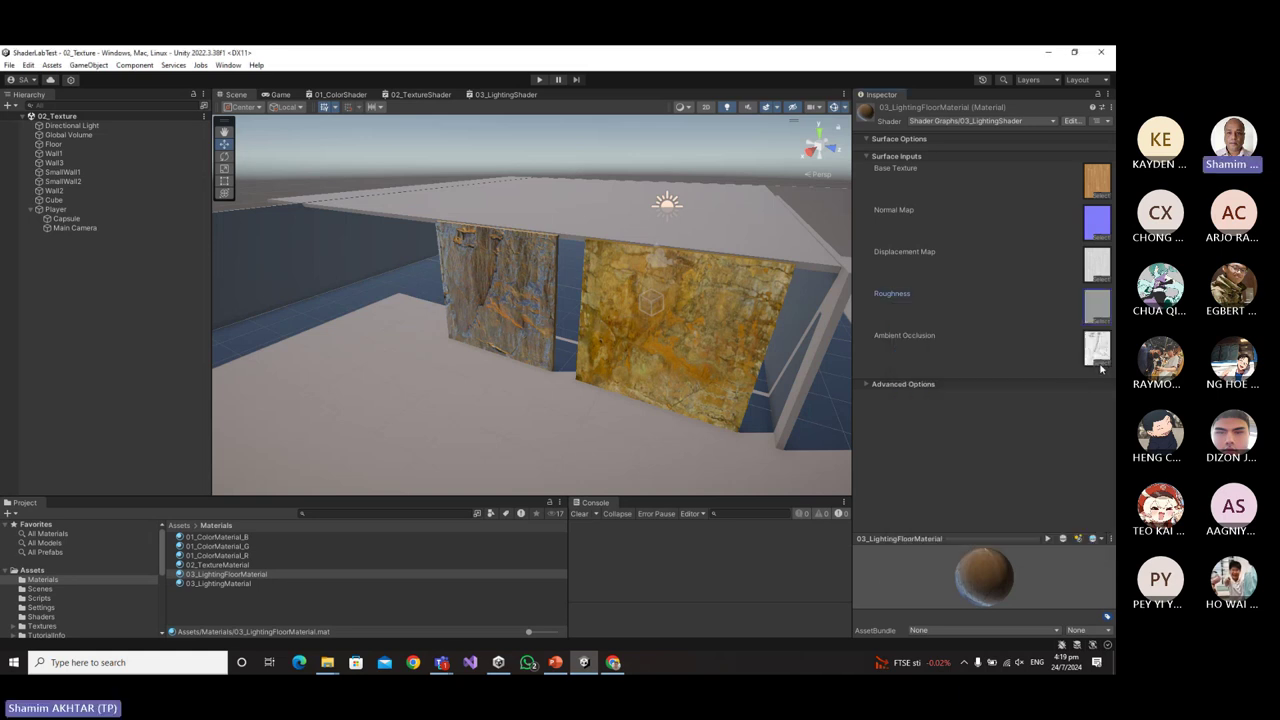
{"action": "left_click", "coordinate": [1100, 362]}
{"action": "double_click", "coordinate": [1028, 487]}
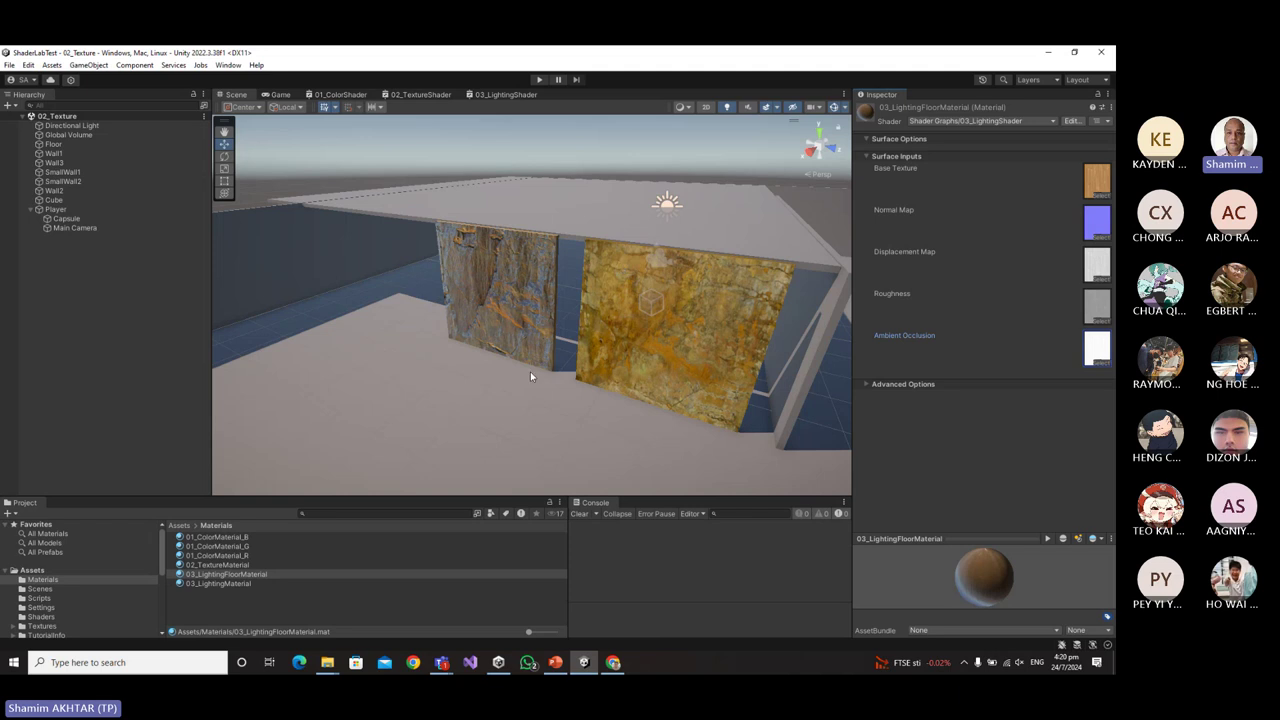
{"action": "left_click_drag", "start_coordinate": [262, 576], "coordinate": [419, 455]}
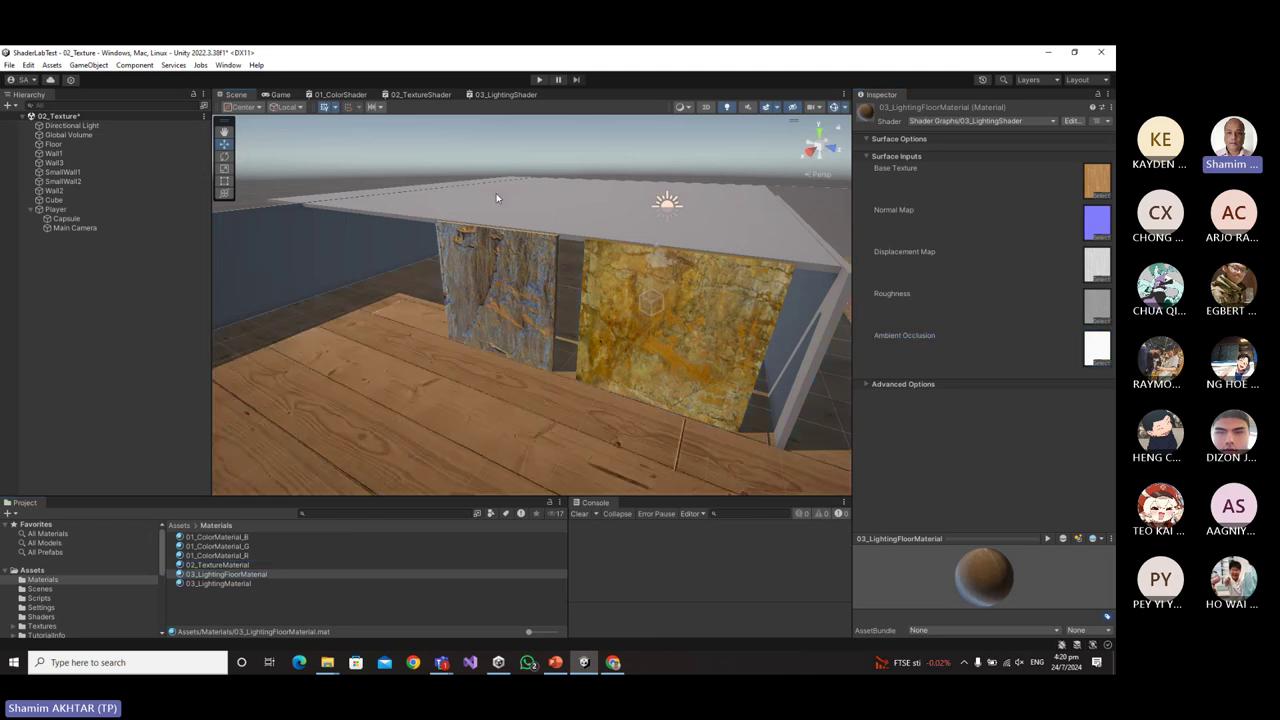
{"action": "left_click", "coordinate": [539, 79]}
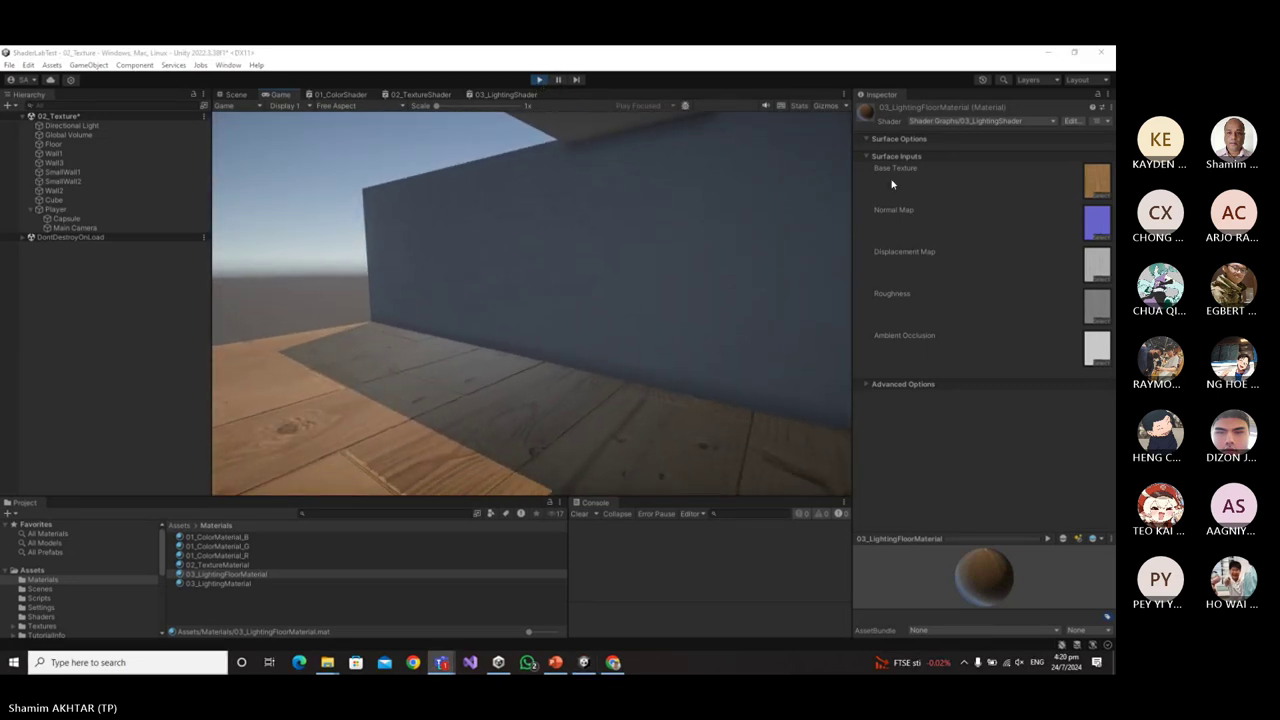
{"action": "left_click", "coordinate": [876, 150]}
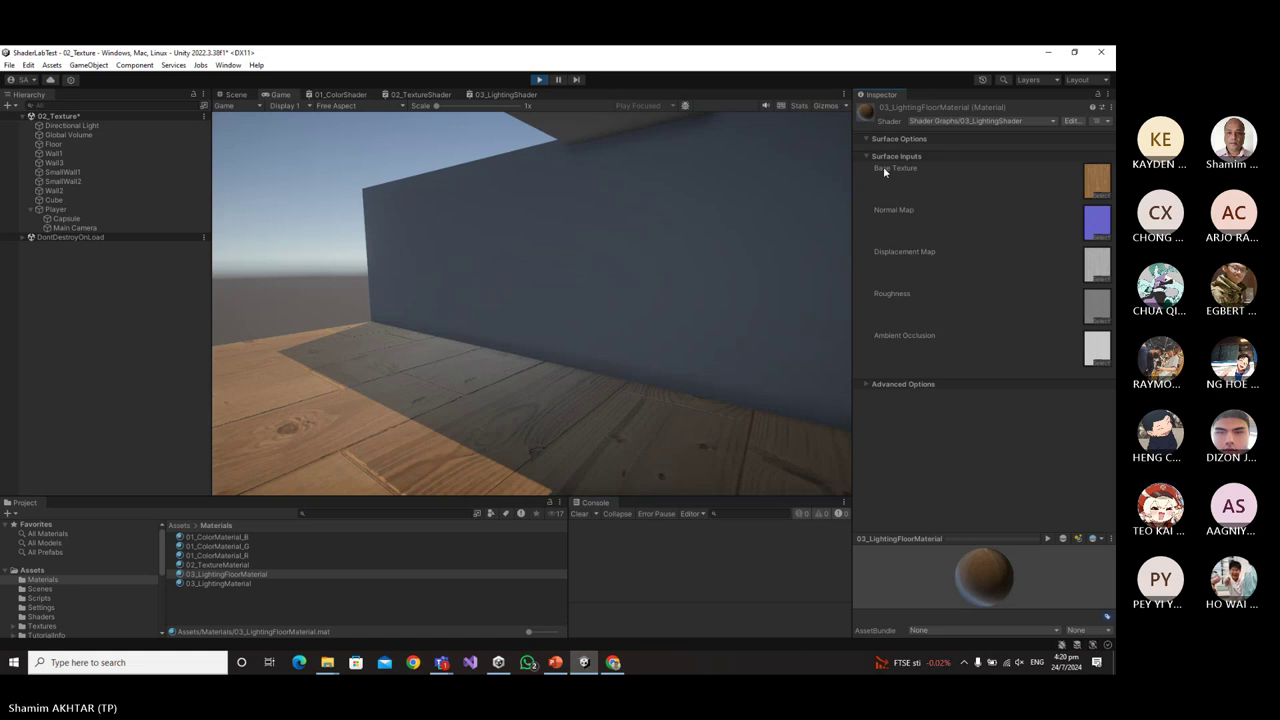
{"action": "left_click", "coordinate": [868, 382]}
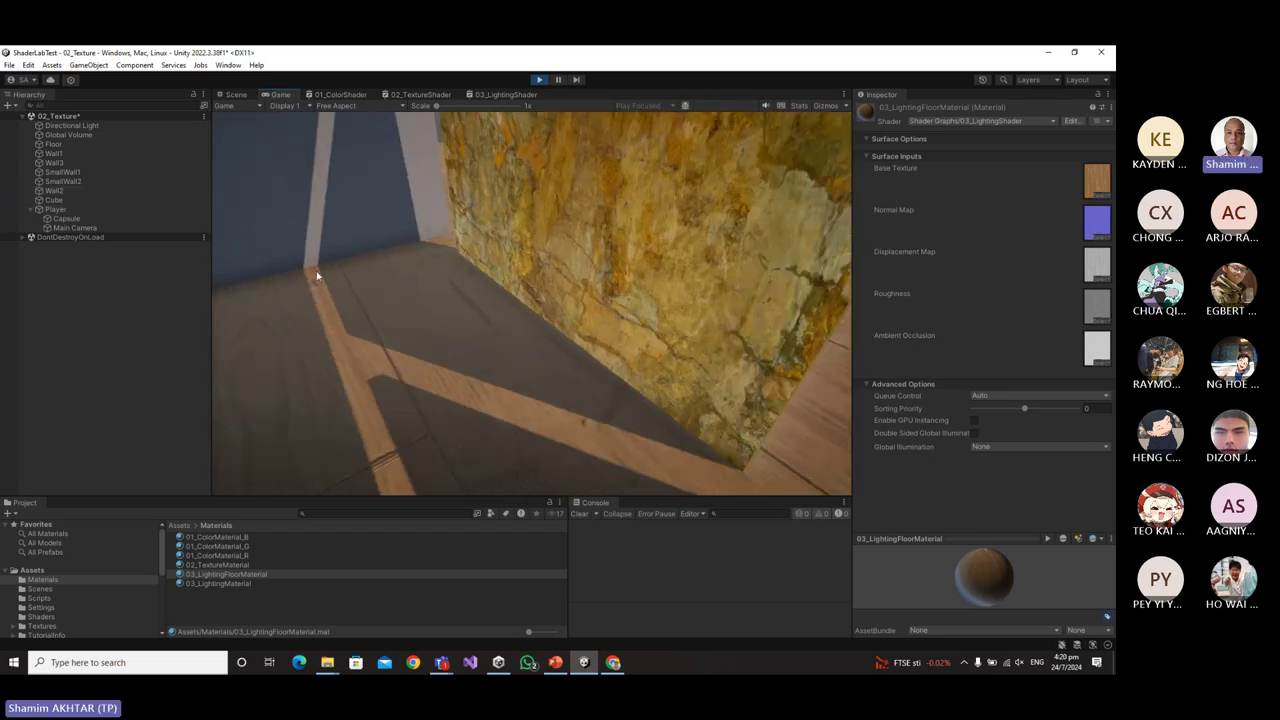
{"action": "key", "text": "s"}
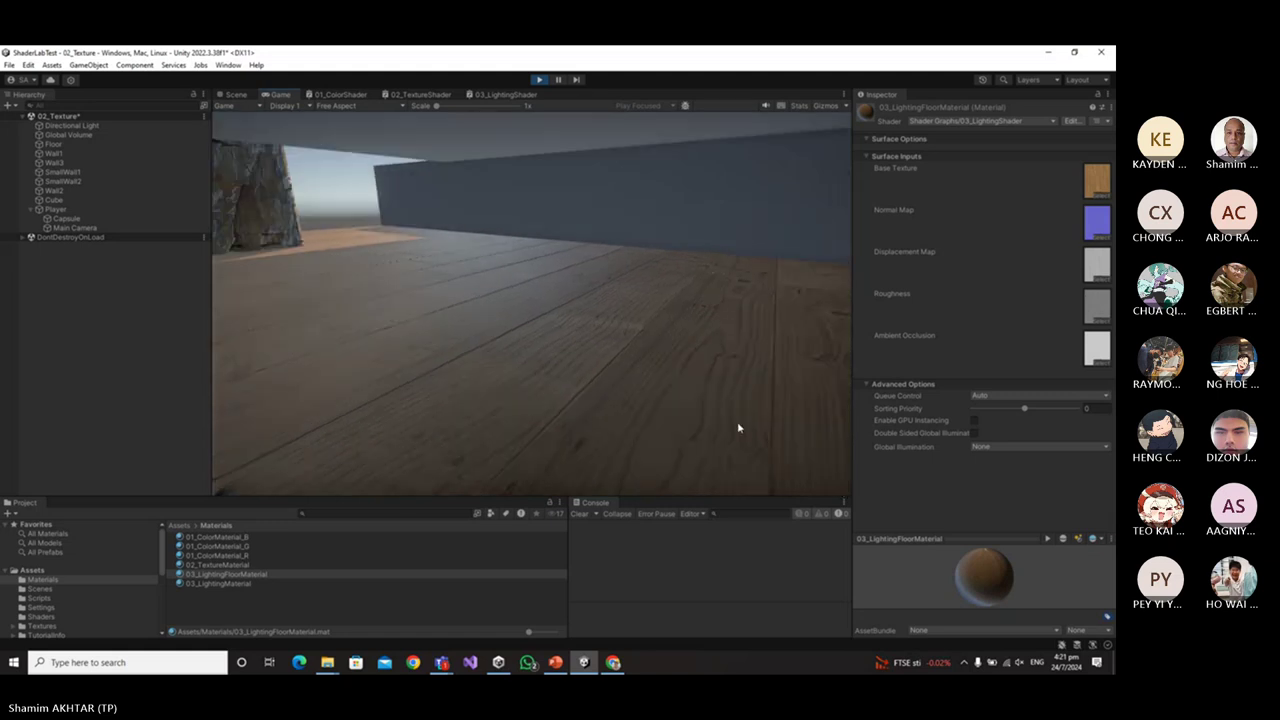
{"action": "left_click", "coordinate": [540, 80]}
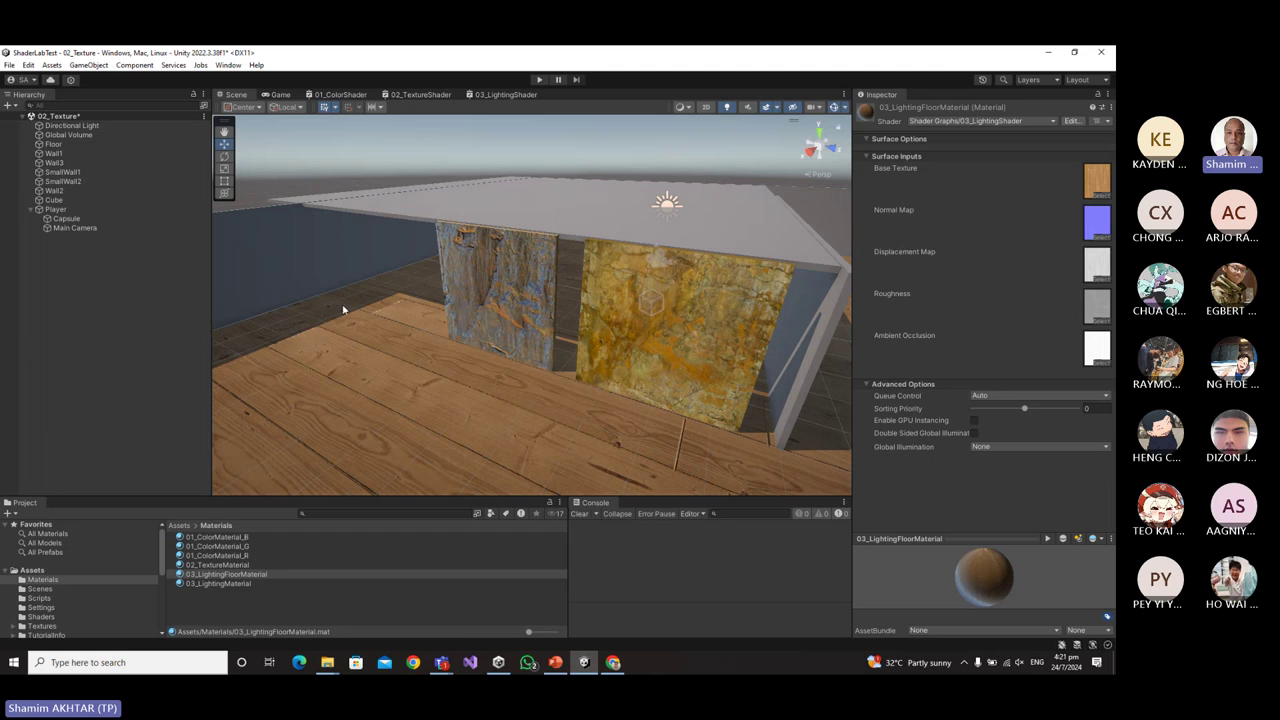
Move the Scene view into the room and select the back wall, Wall3.
{"action": "scroll", "coordinate": [550, 396], "scroll_direction": "up", "scroll_amount": 5}
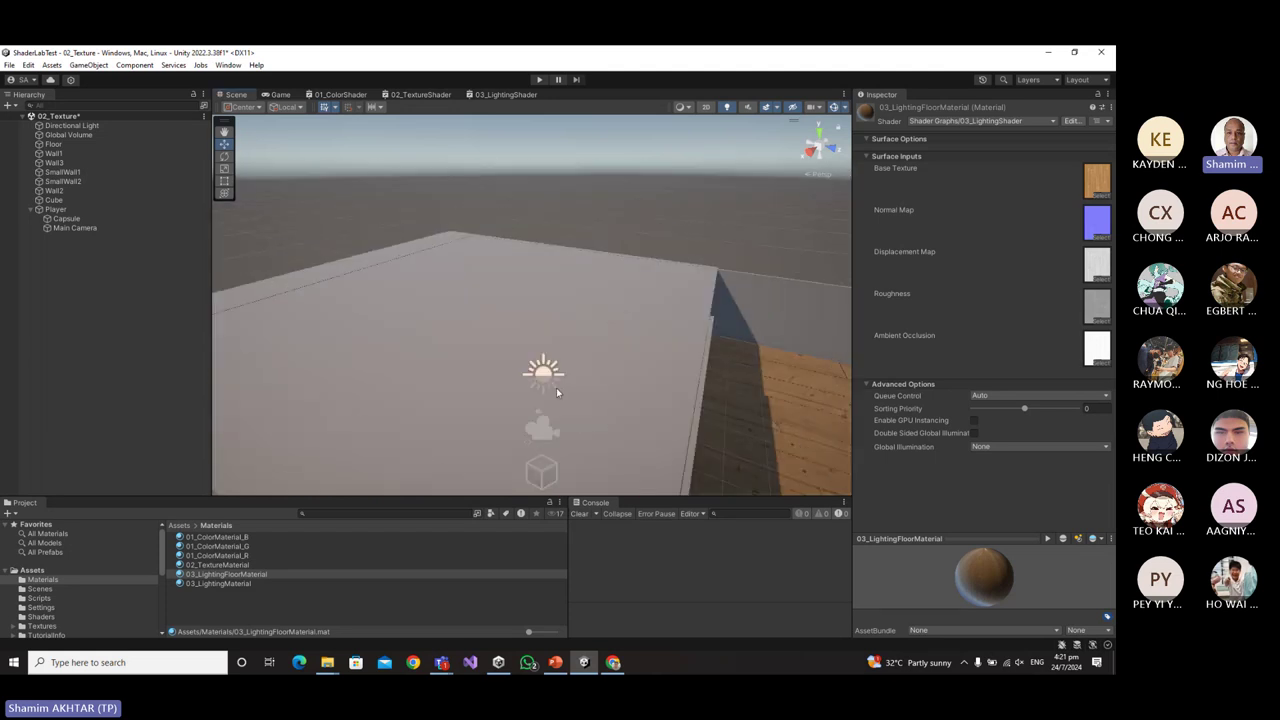
{"action": "scroll", "coordinate": [563, 393], "scroll_direction": "up", "scroll_amount": 6}
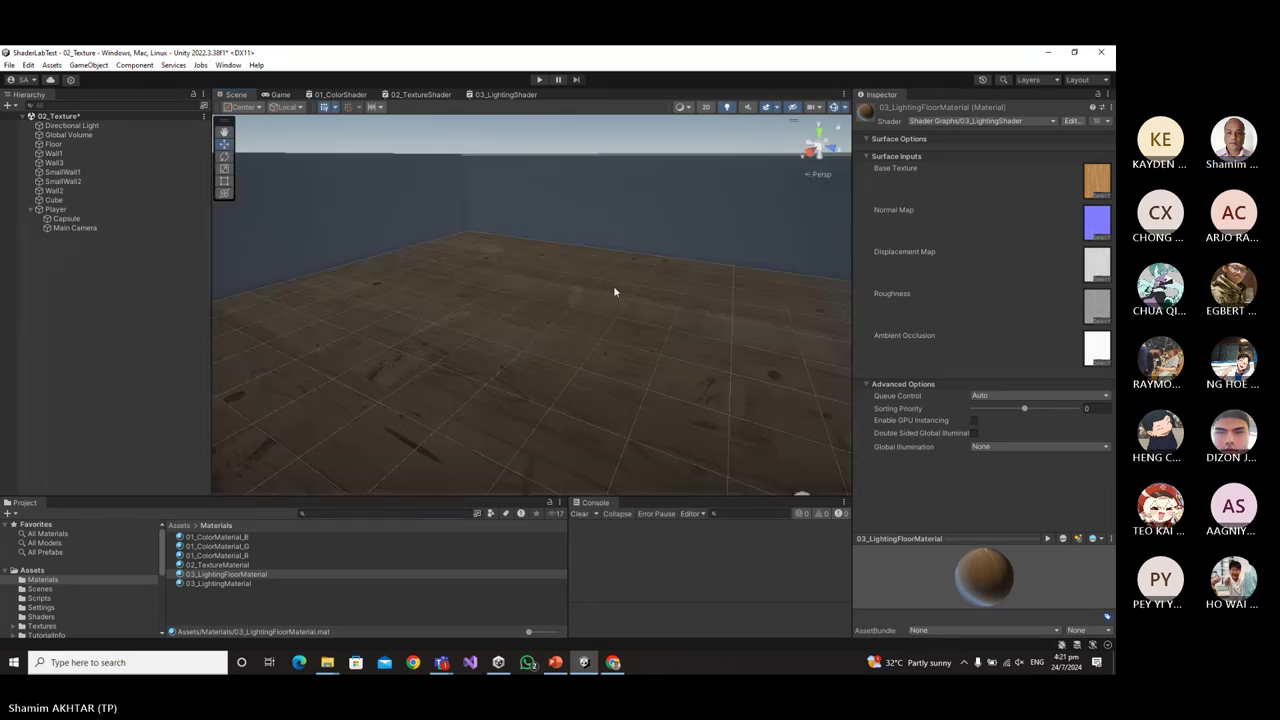
{"action": "scroll", "coordinate": [632, 313], "scroll_direction": "up", "scroll_amount": 6}
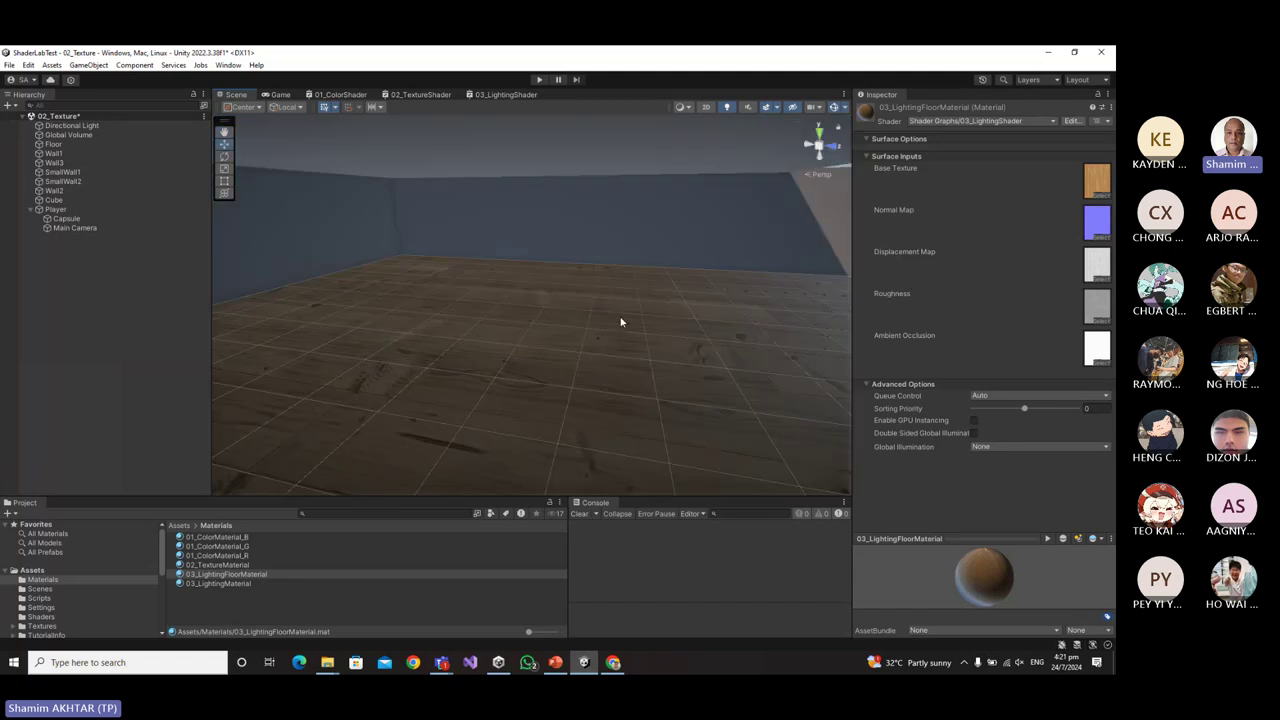
{"action": "scroll", "coordinate": [594, 331], "scroll_direction": "down", "scroll_amount": 2}
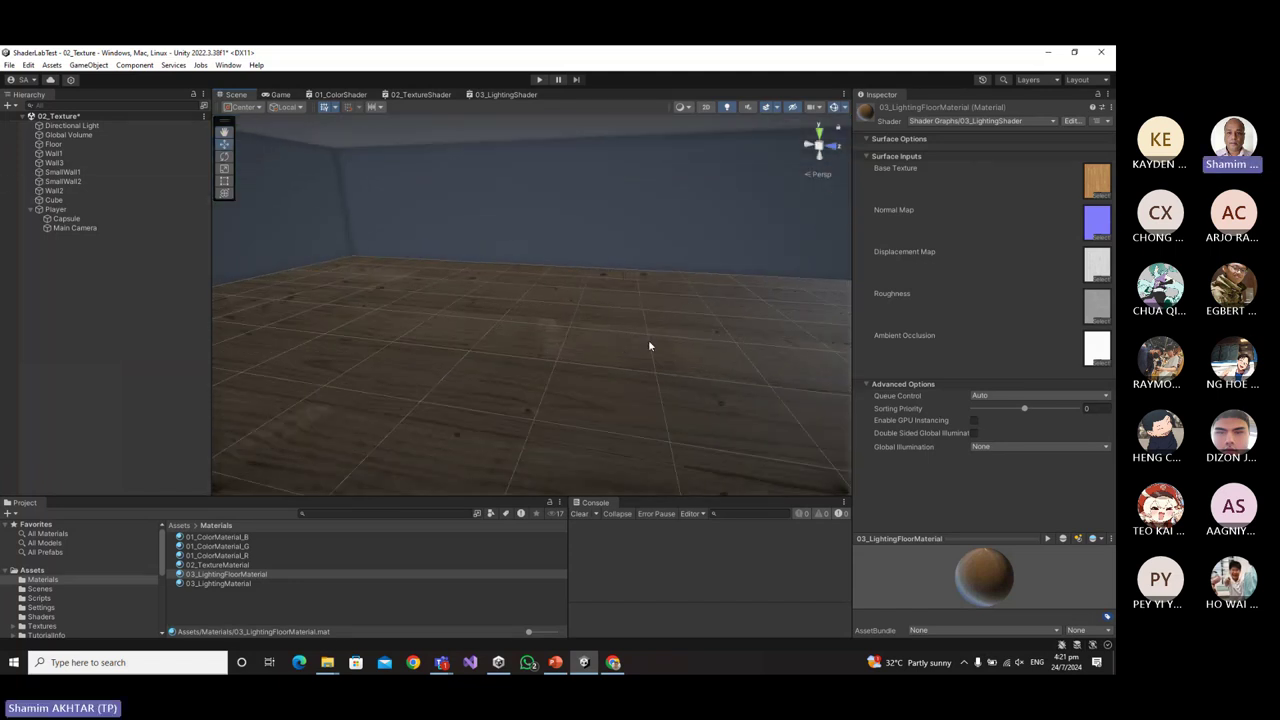
{"action": "left_click_drag", "start_coordinate": [606, 351], "coordinate": [614, 352]}
{"action": "scroll", "coordinate": [651, 369], "scroll_direction": "up", "scroll_amount": 3}
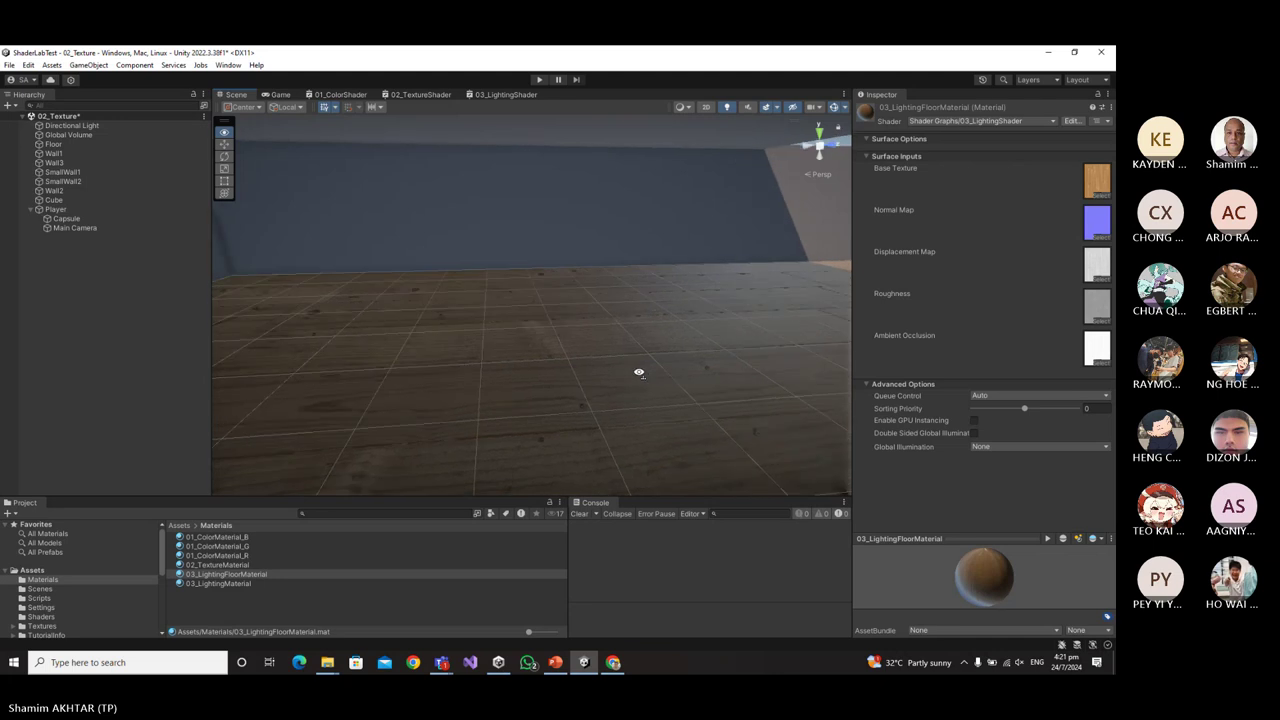
{"action": "left_click", "coordinate": [533, 209]}
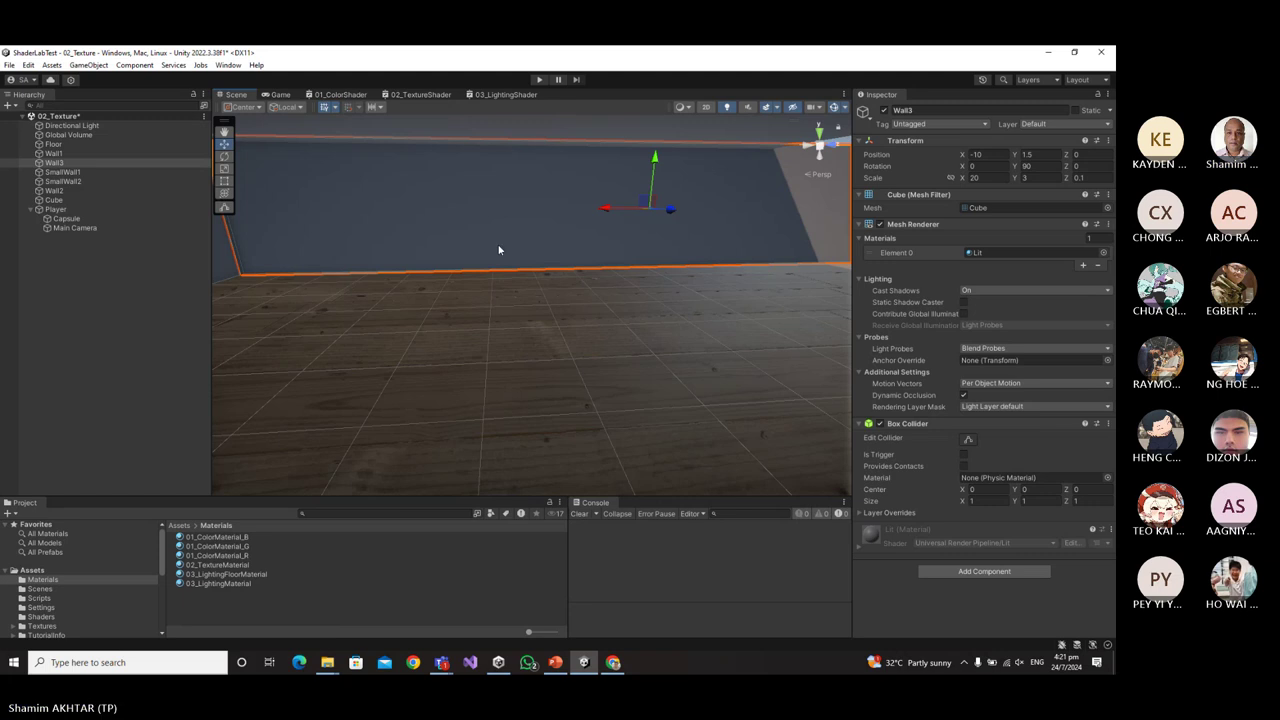
Move Wall3 to X -9.8 and try scaling it down to 4 by 2.5.
{"action": "right_click_drag", "start_coordinate": [499, 250], "coordinate": [611, 331]}
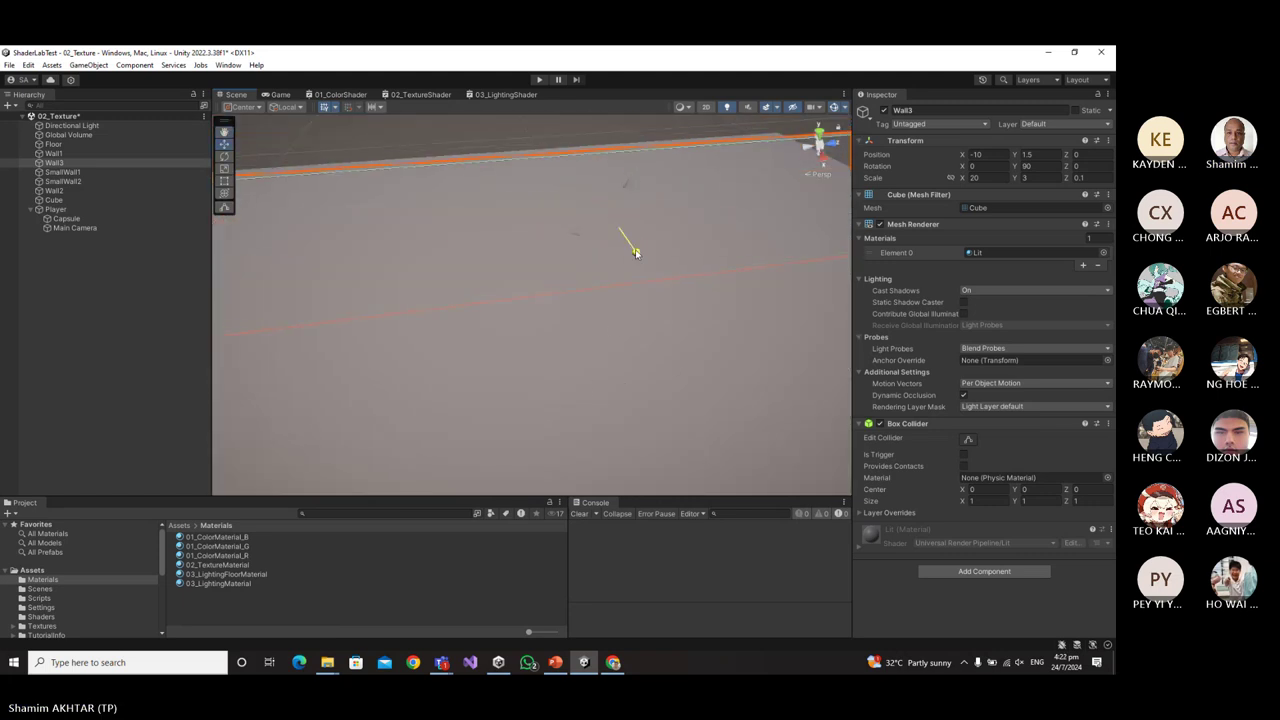
{"action": "left_click_drag", "start_coordinate": [634, 252], "coordinate": [640, 259]}
{"action": "left_click", "coordinate": [994, 178]}
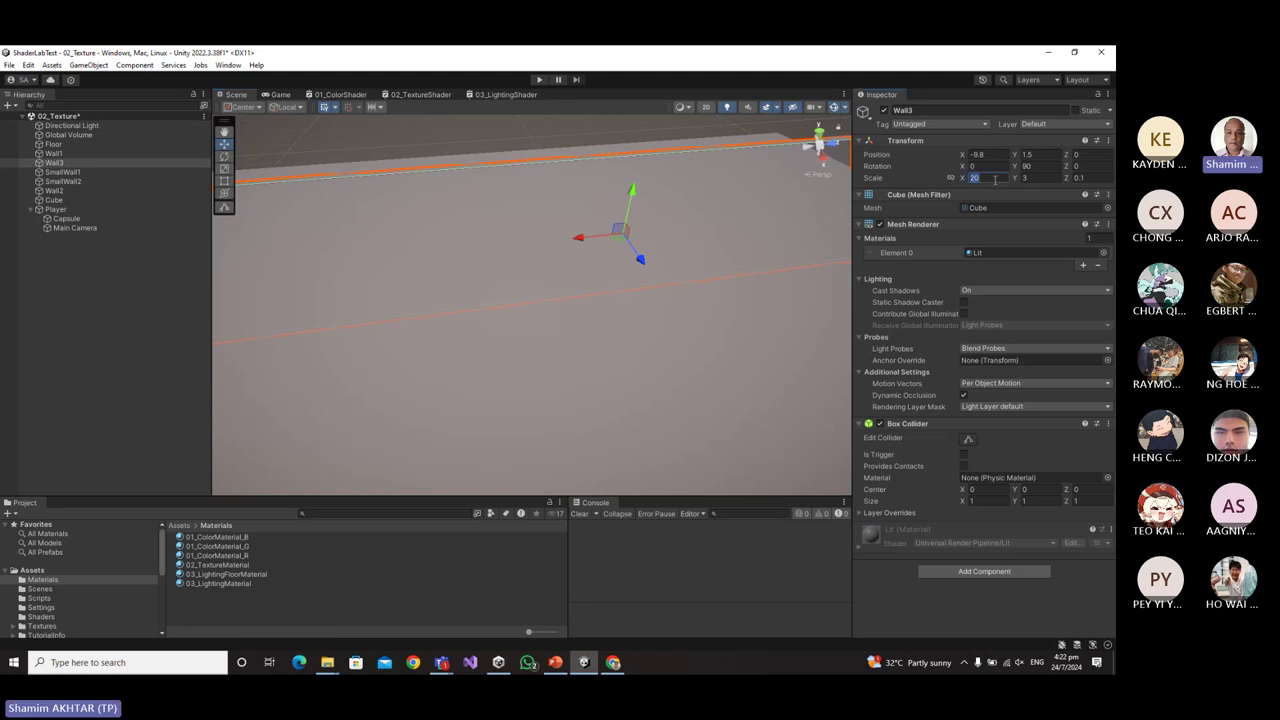
{"action": "type", "text": "4"}
{"action": "key", "text": "Tab"}
{"action": "key", "text": "Tab"}
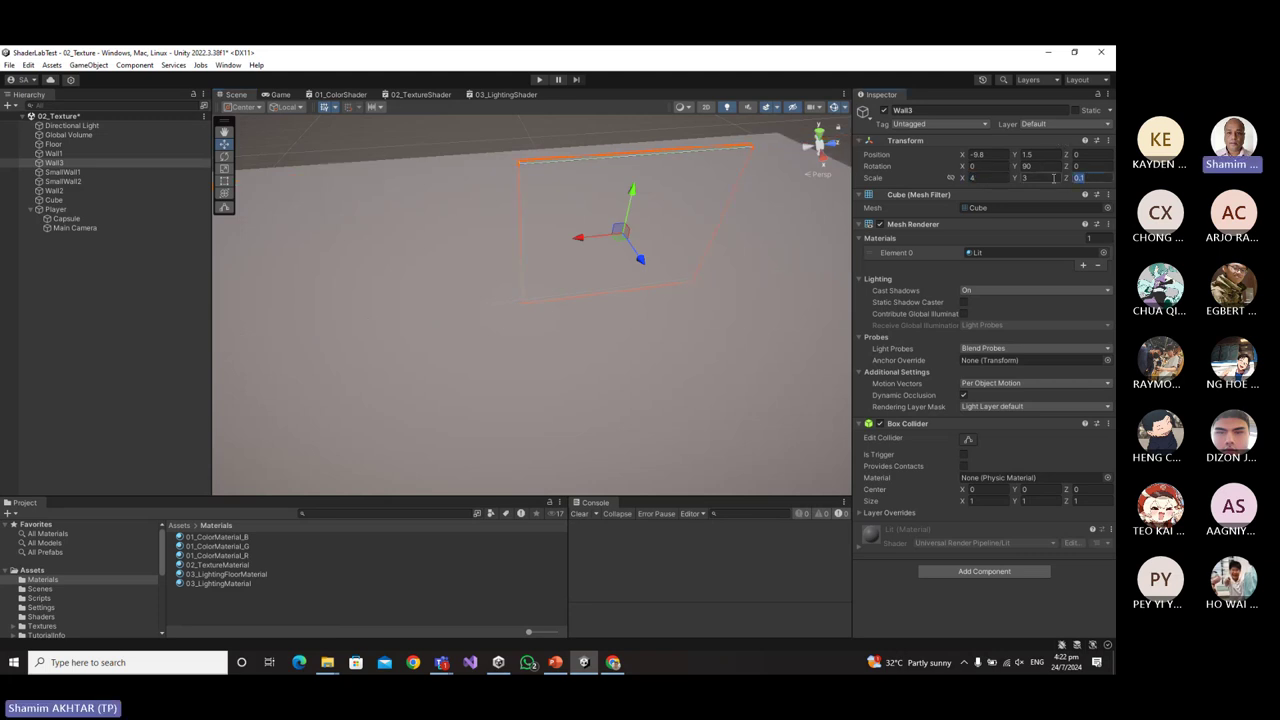
{"action": "left_click", "coordinate": [1053, 178]}
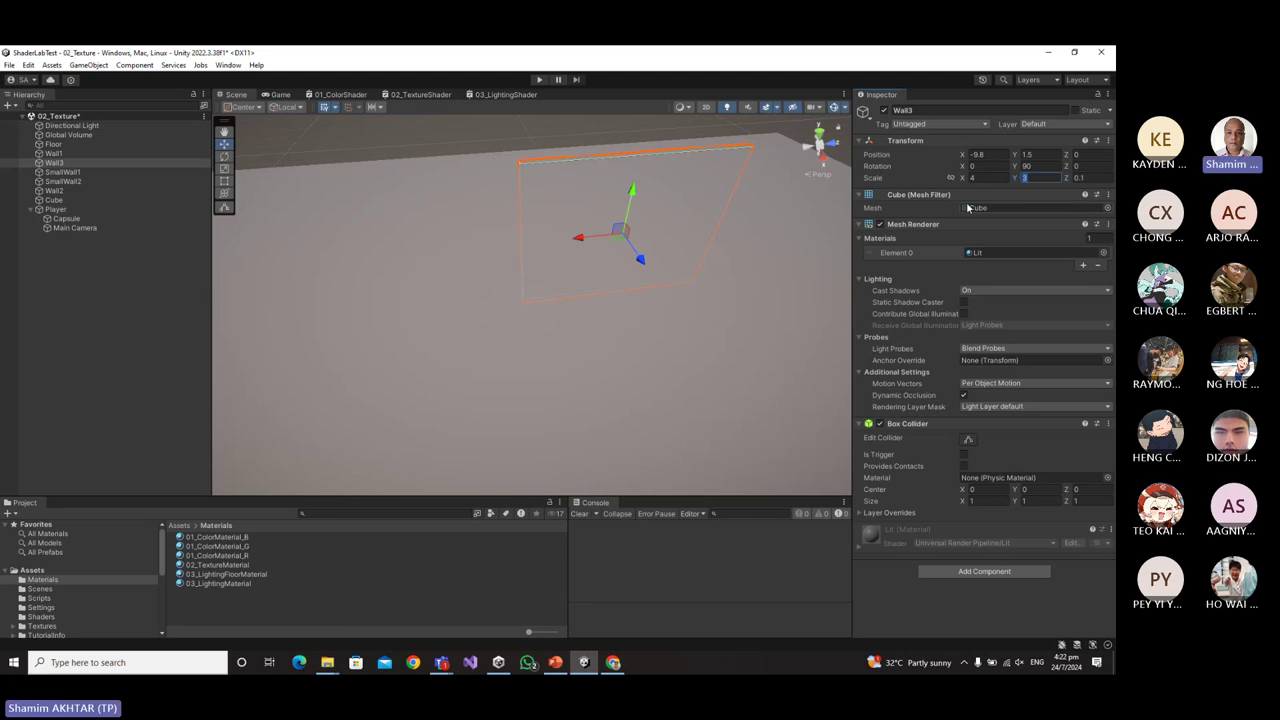
{"action": "left_click", "coordinate": [988, 178]}
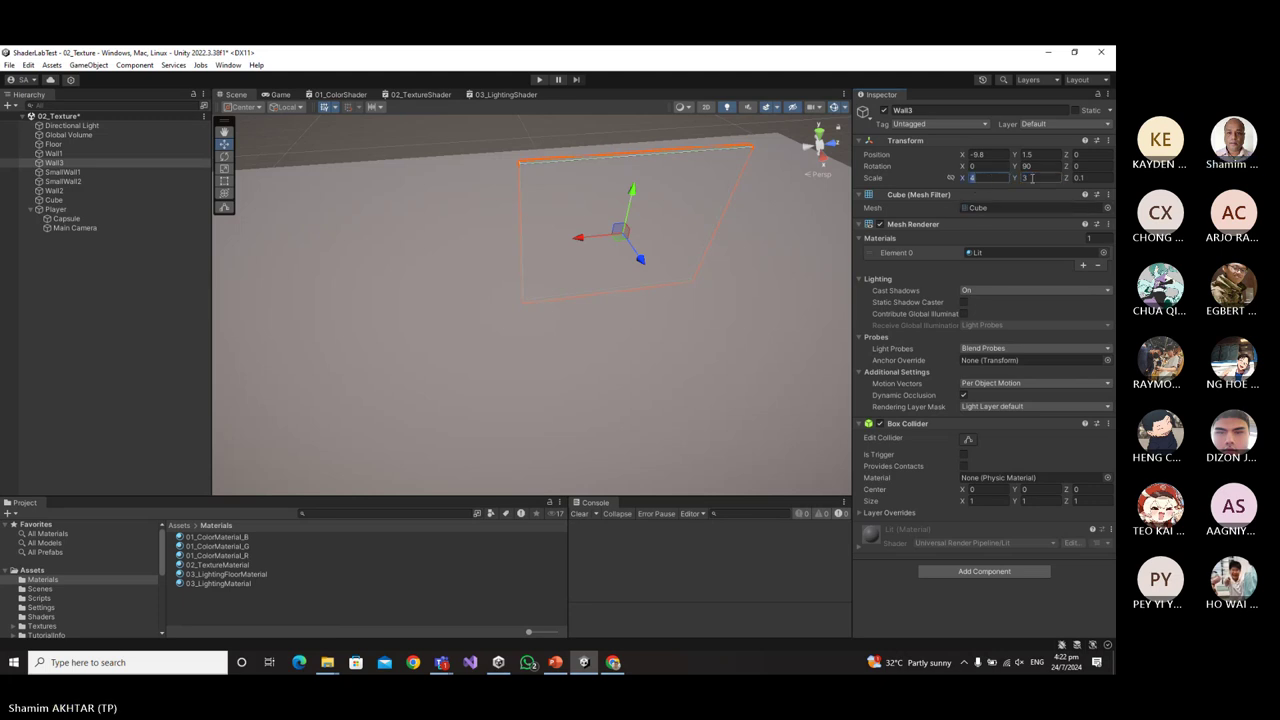
{"action": "left_click", "coordinate": [1030, 178]}
{"action": "type", "text": "2"}
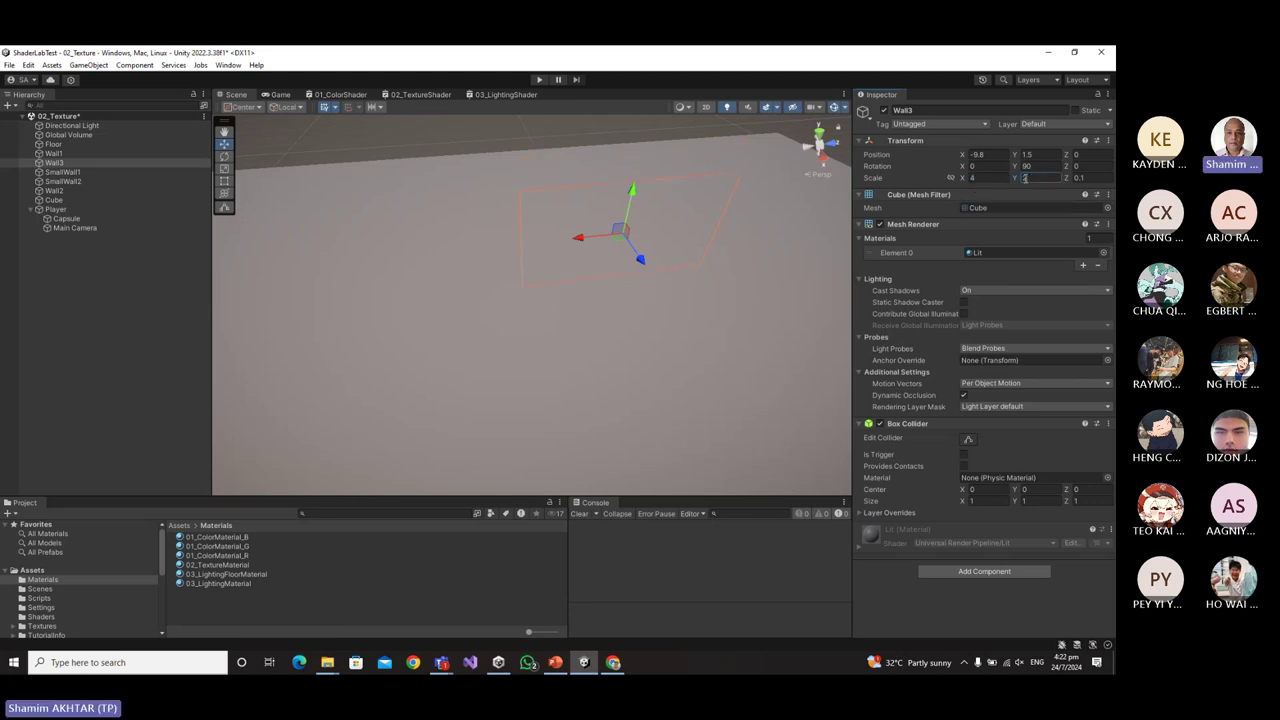
{"action": "type", "text": ".5"}
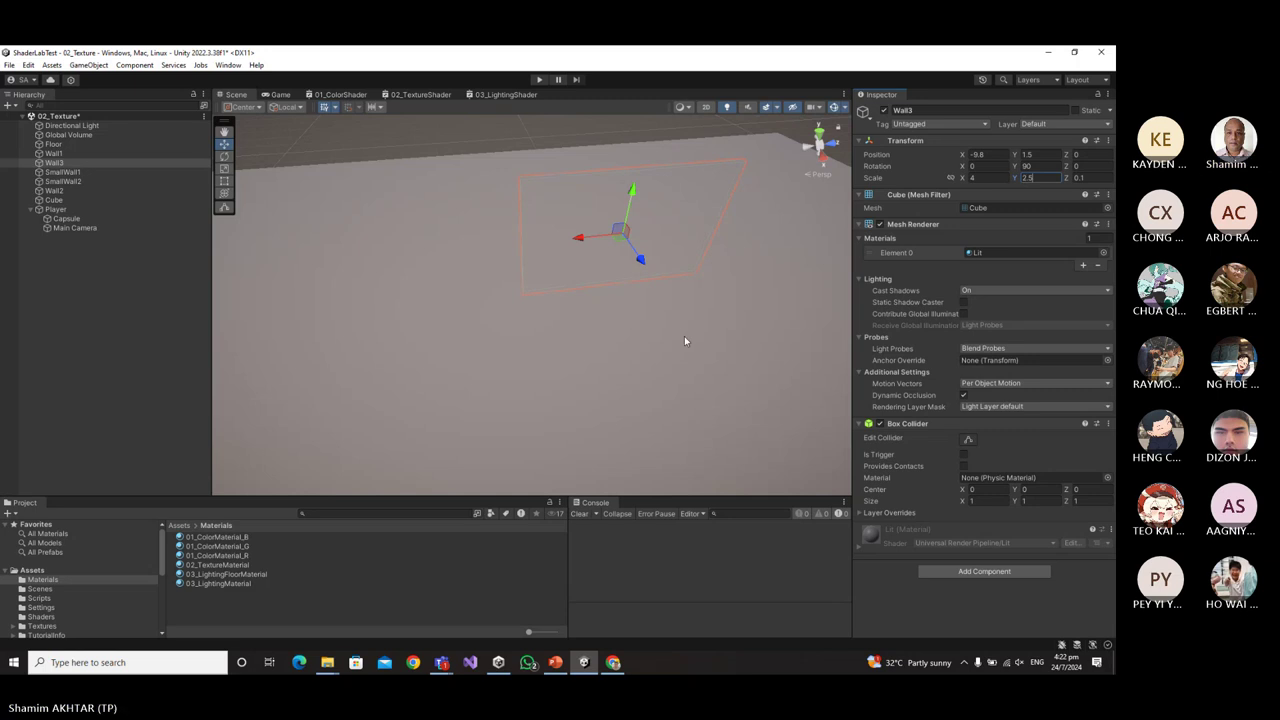
Undo the resize so Wall3 returns to its 20 × 3 × 0.1 scale.
{"action": "mouse_move", "coordinate": [686, 340]}
{"action": "right_mouse_down"}
{"action": "mouse_move", "coordinate": [709, 317]}
{"action": "mouse_move", "coordinate": [680, 246]}
{"action": "mouse_move", "coordinate": [690, 317]}
{"action": "mouse_move", "coordinate": [677, 214]}
{"action": "mouse_move", "coordinate": [699, 349]}
{"action": "right_mouse_up"}
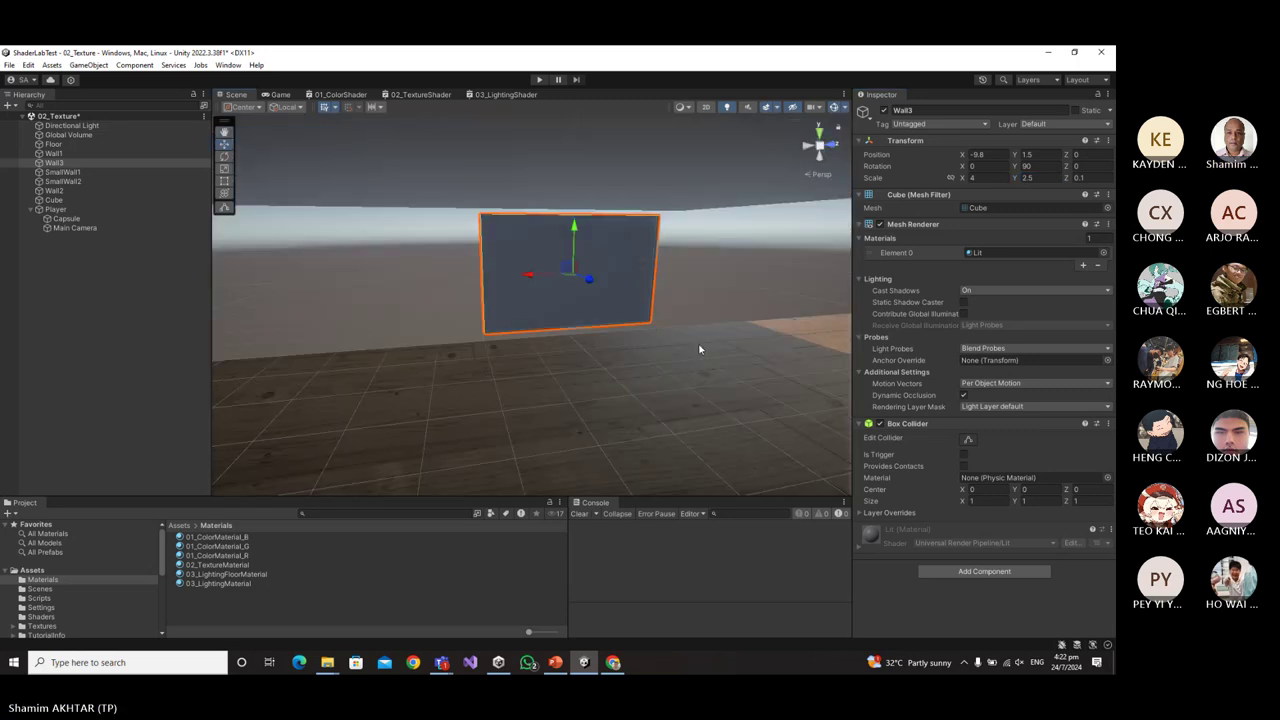
{"action": "right_click_drag", "start_coordinate": [624, 383], "coordinate": [674, 423]}
{"action": "left_click", "coordinate": [621, 401]}
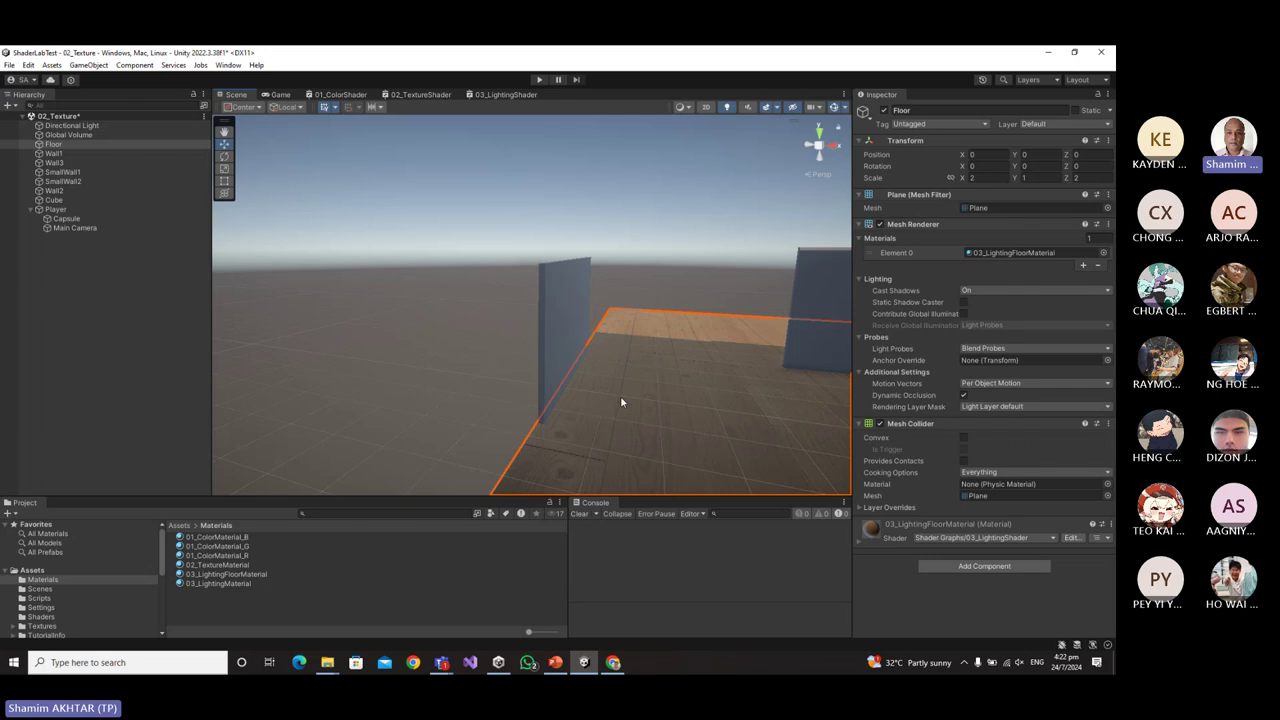
{"action": "key", "text": "ctrl+z"}
{"action": "key", "text": "f"}
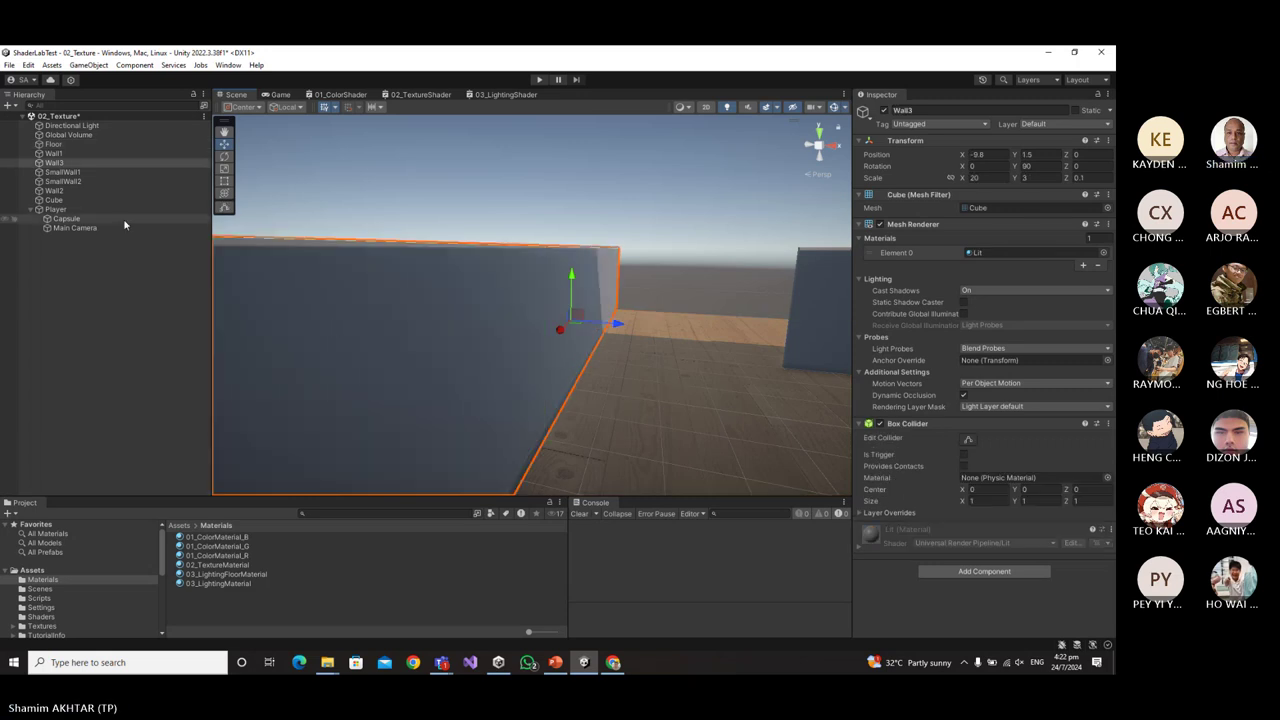
Duplicate Wall3 and scale the copy to X 4 and Y 2.5.
{"action": "right_click_drag", "start_coordinate": [660, 340], "coordinate": [676, 413]}
{"action": "scroll", "coordinate": [680, 408], "scroll_direction": "up", "scroll_amount": 3}
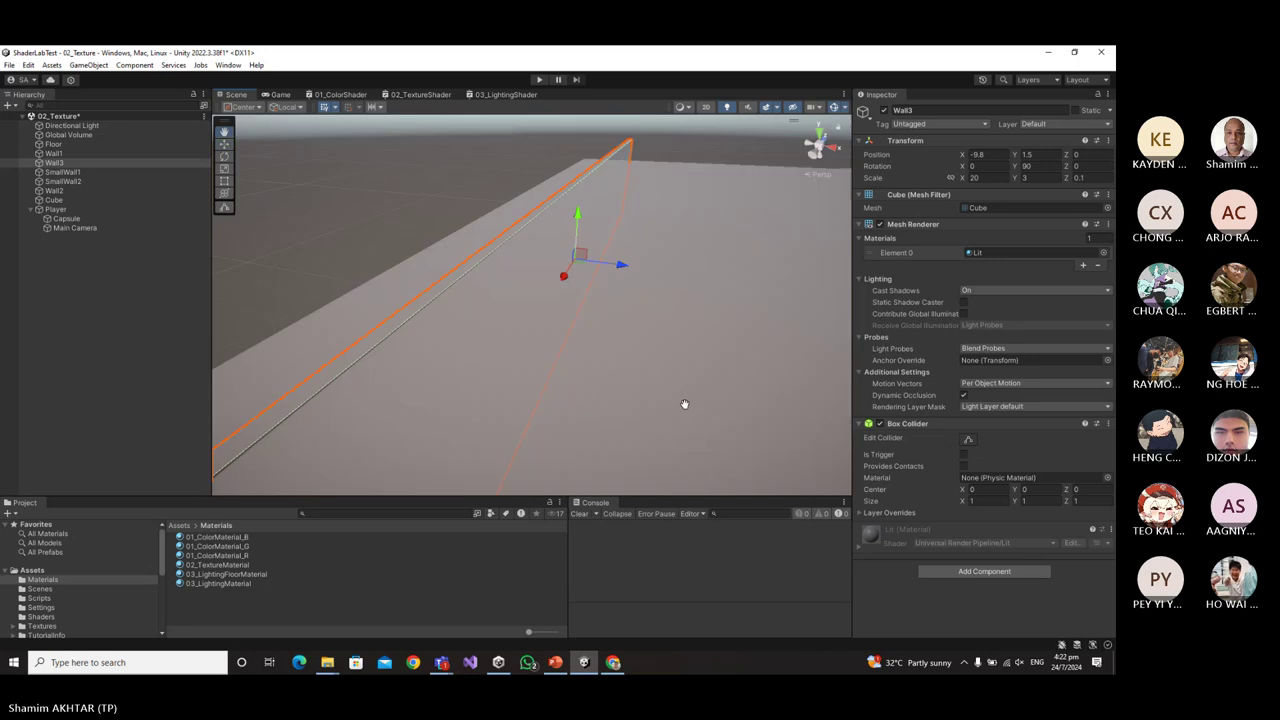
{"action": "left_click_drag", "start_coordinate": [689, 394], "coordinate": [694, 303]}
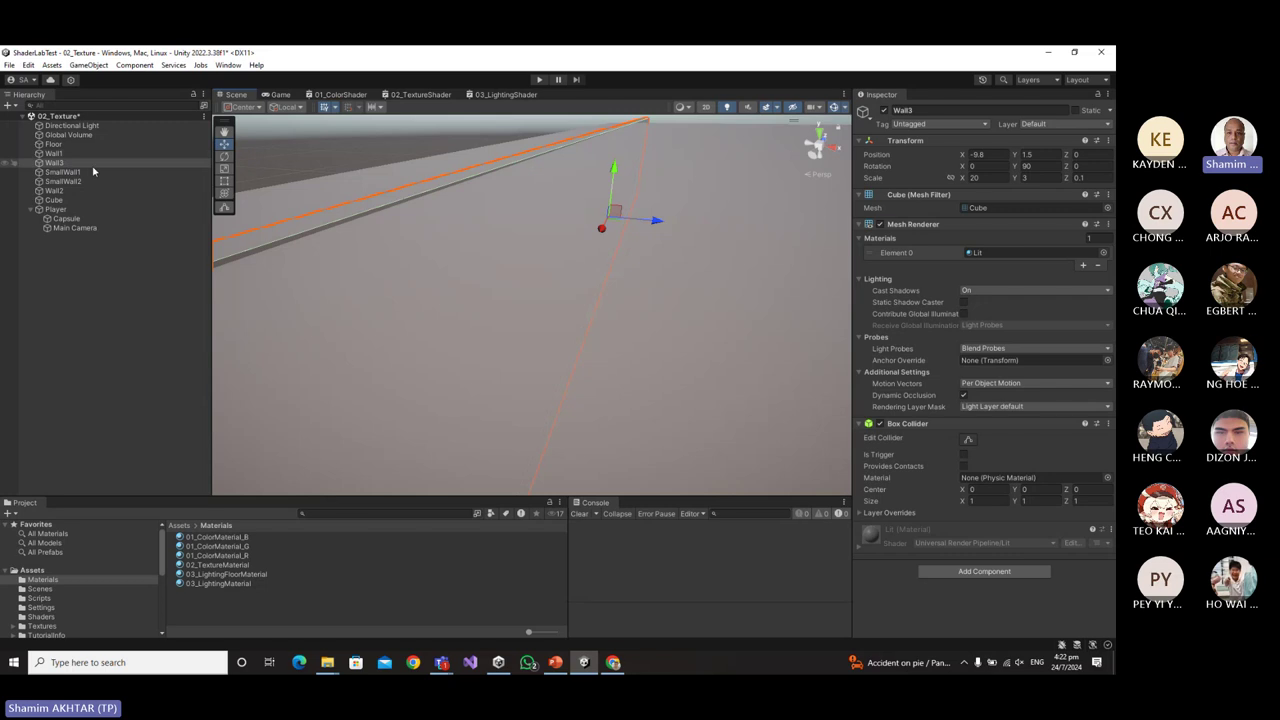
{"action": "key", "text": "ctrl+d"}
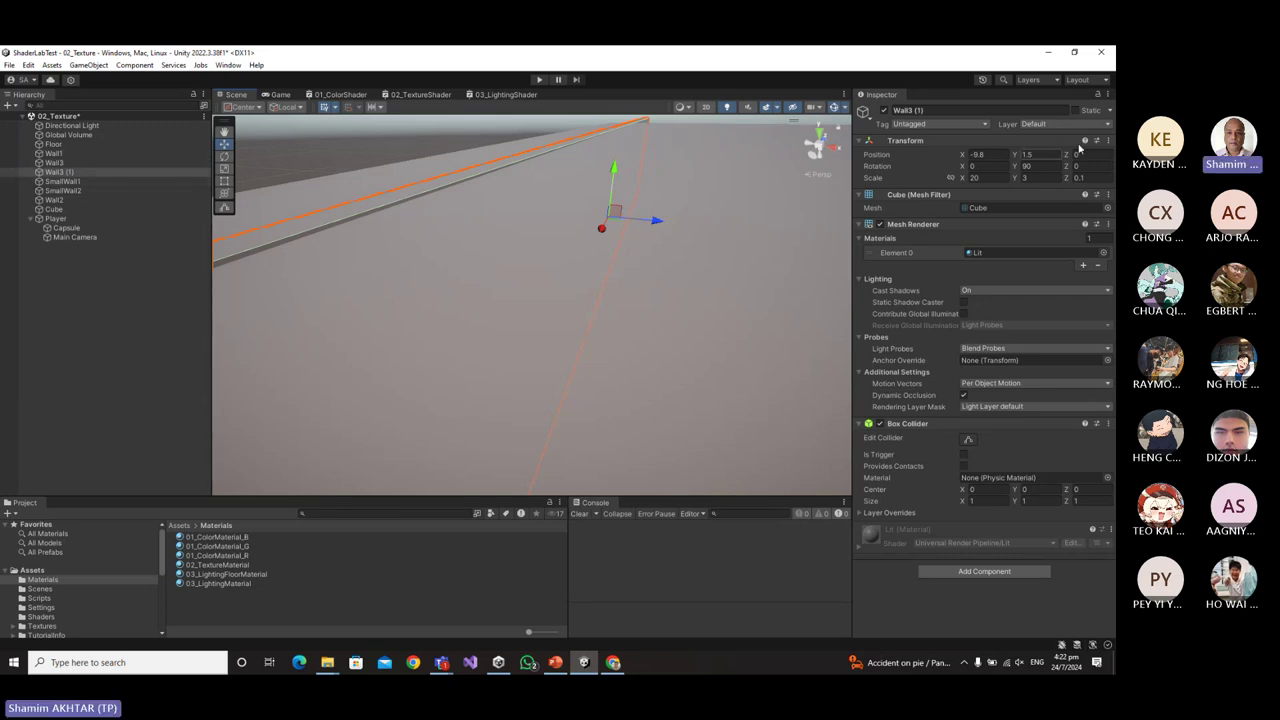
{"action": "left_click", "coordinate": [976, 177]}
{"action": "type", "text": "4"}
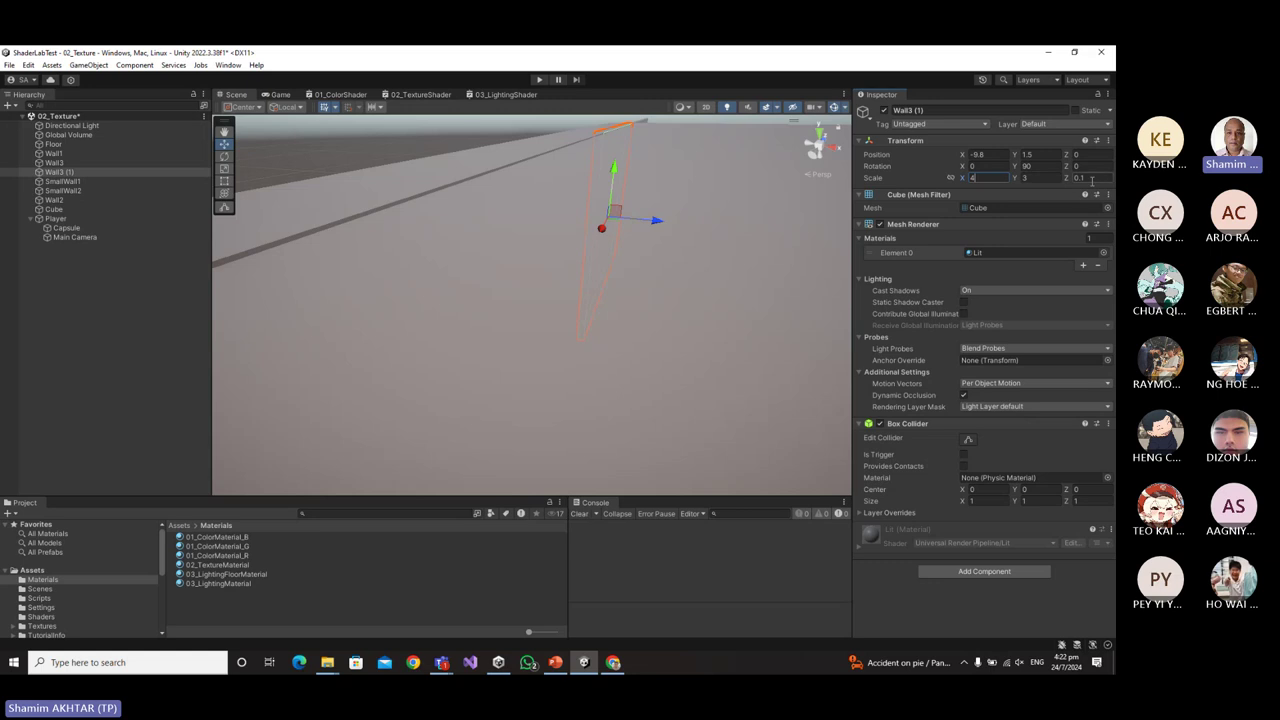
{"action": "left_click", "coordinate": [1050, 179]}
{"action": "type", "text": "2.5"}
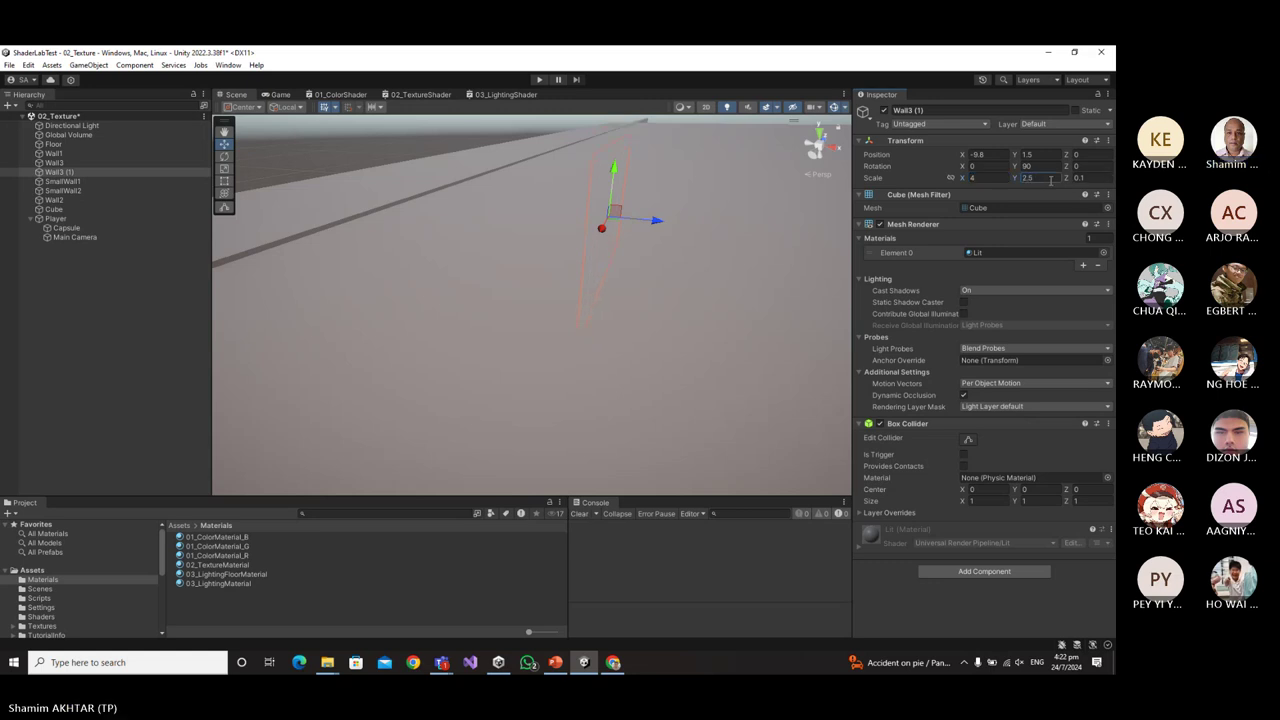
Move Wall3 (1) out to X -9.62 in front of the wall and search components for 'video'.
{"action": "left_click_drag", "start_coordinate": [655, 220], "coordinate": [666, 221]}
{"action": "mouse_move", "coordinate": [697, 271]}
{"action": "middle_mouse_down"}
{"action": "mouse_move", "coordinate": [706, 306]}
{"action": "mouse_move", "coordinate": [701, 290]}
{"action": "middle_mouse_up"}
{"action": "scroll", "coordinate": [701, 290], "scroll_direction": "down", "scroll_amount": 5}
{"action": "middle_click_drag", "start_coordinate": [720, 351], "coordinate": [569, 319]}
{"action": "left_click_drag", "start_coordinate": [569, 319], "coordinate": [627, 396], "text": "alt"}
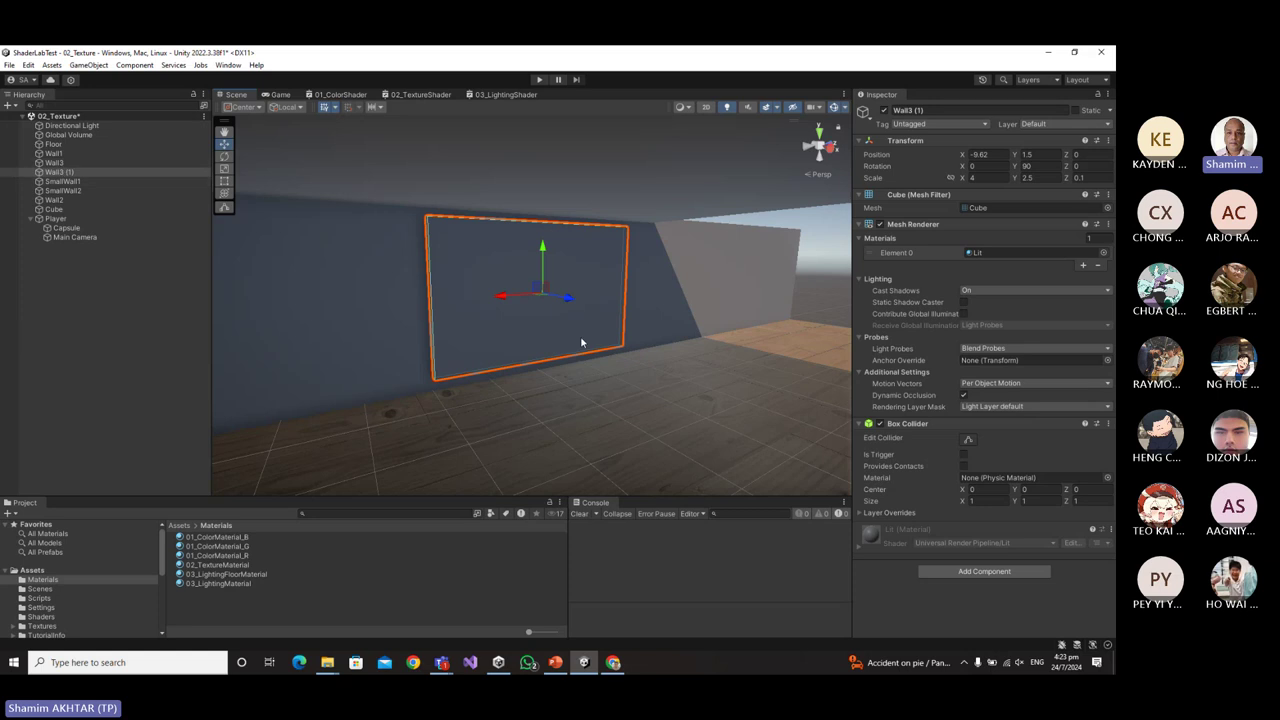
{"action": "left_click", "coordinate": [986, 574]}
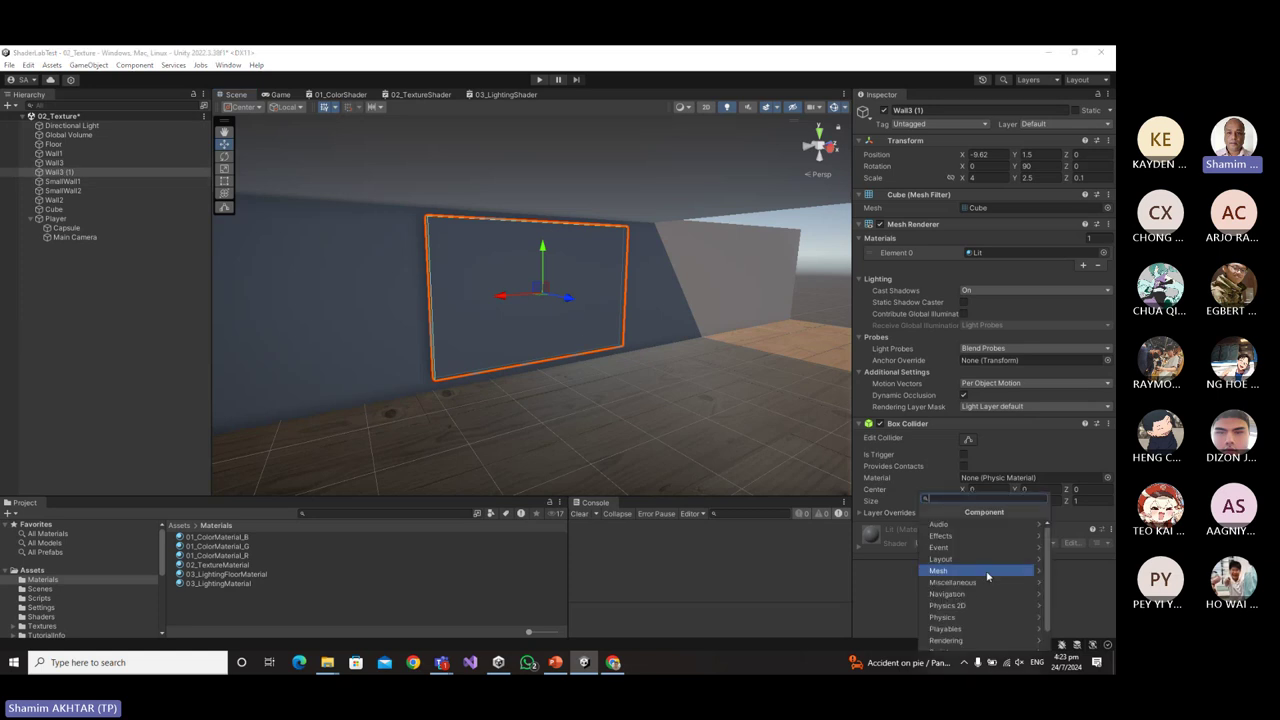
{"action": "type", "text": "video"}
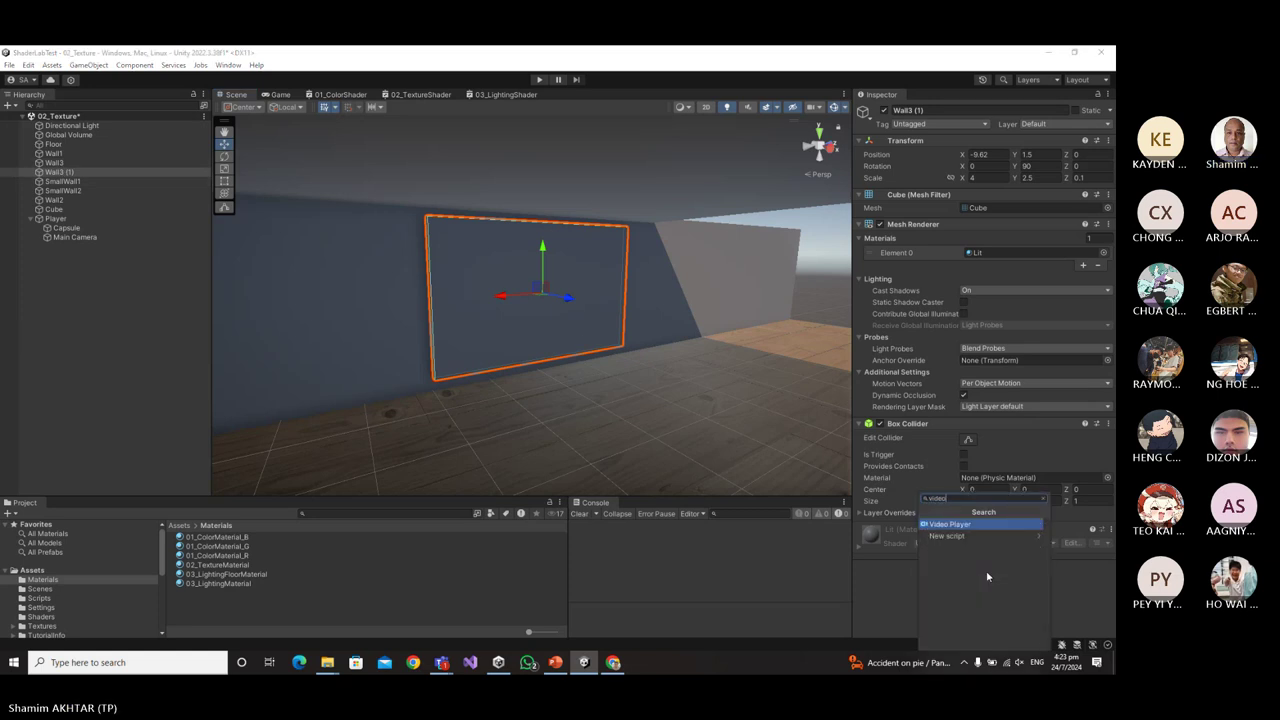
Add a Video Player component to Wall3 (1) and switch to the web browser.
{"action": "left_click", "coordinate": [975, 525]}
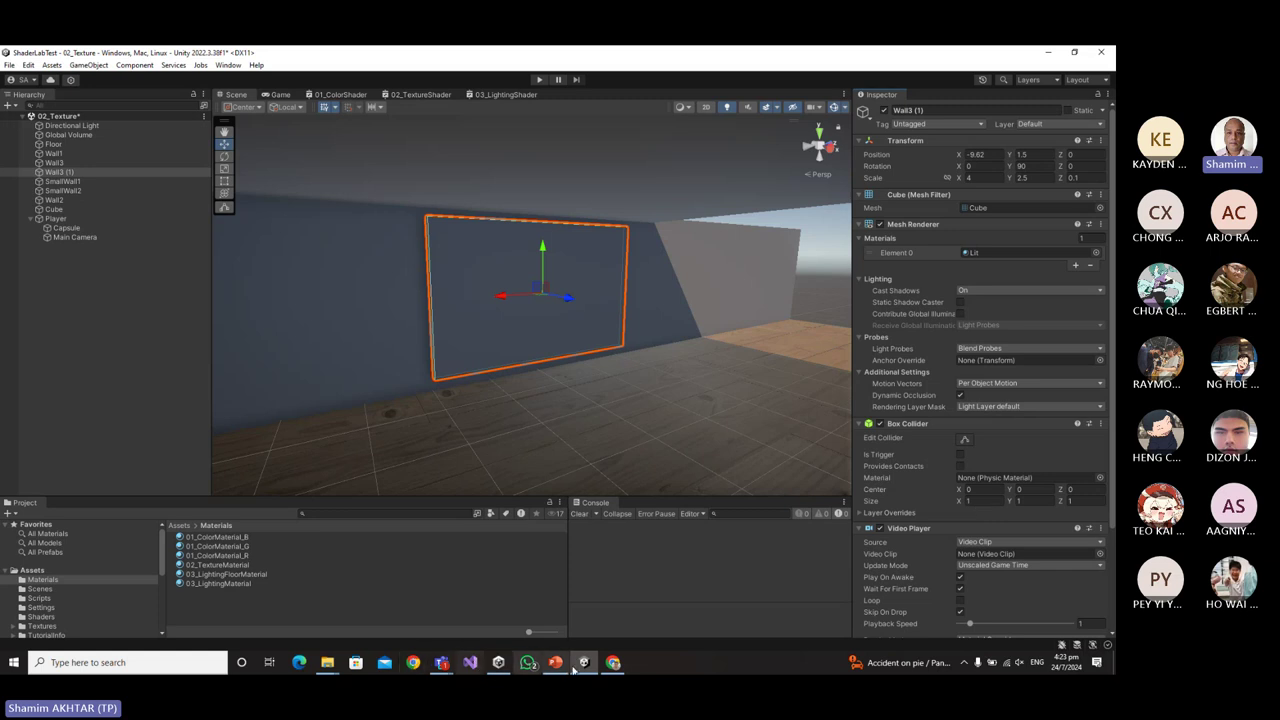
{"action": "left_click", "coordinate": [441, 662]}
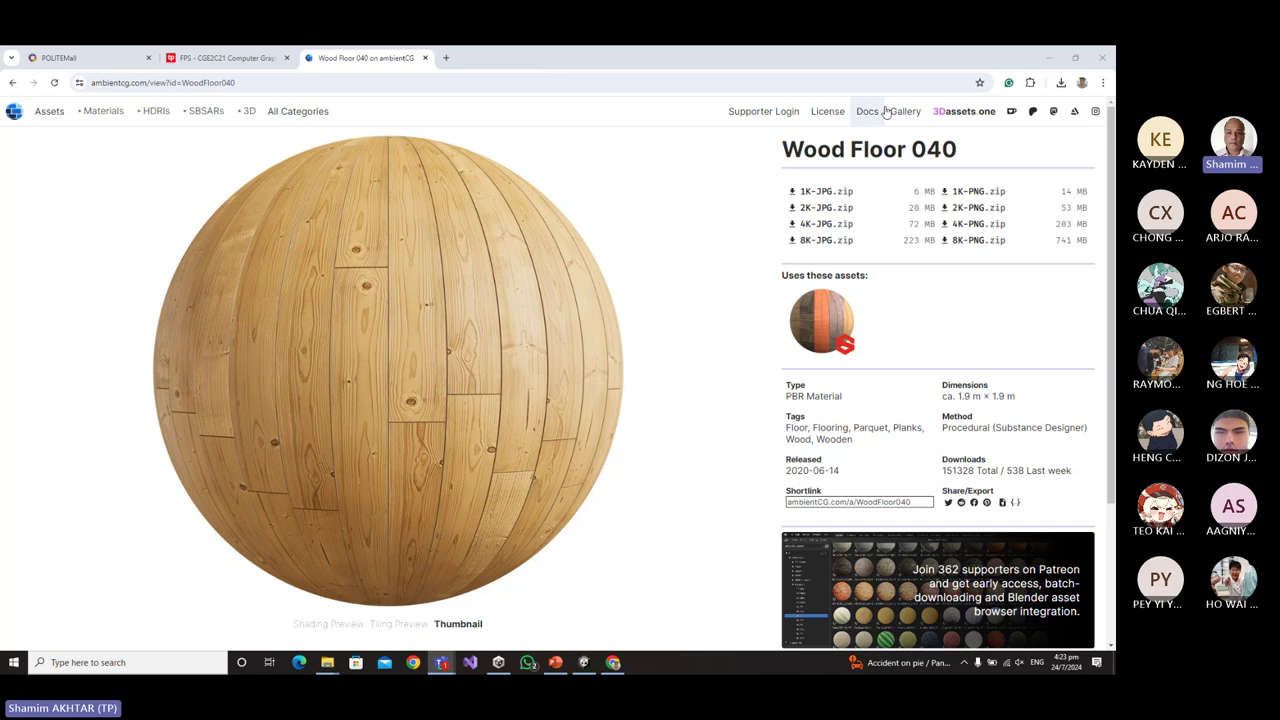
Go to pexels.com in the browser and accept the cookie banner.
{"action": "left_click", "coordinate": [218, 58]}
{"action": "left_click", "coordinate": [170, 83]}
{"action": "type", "text": "pexe"}
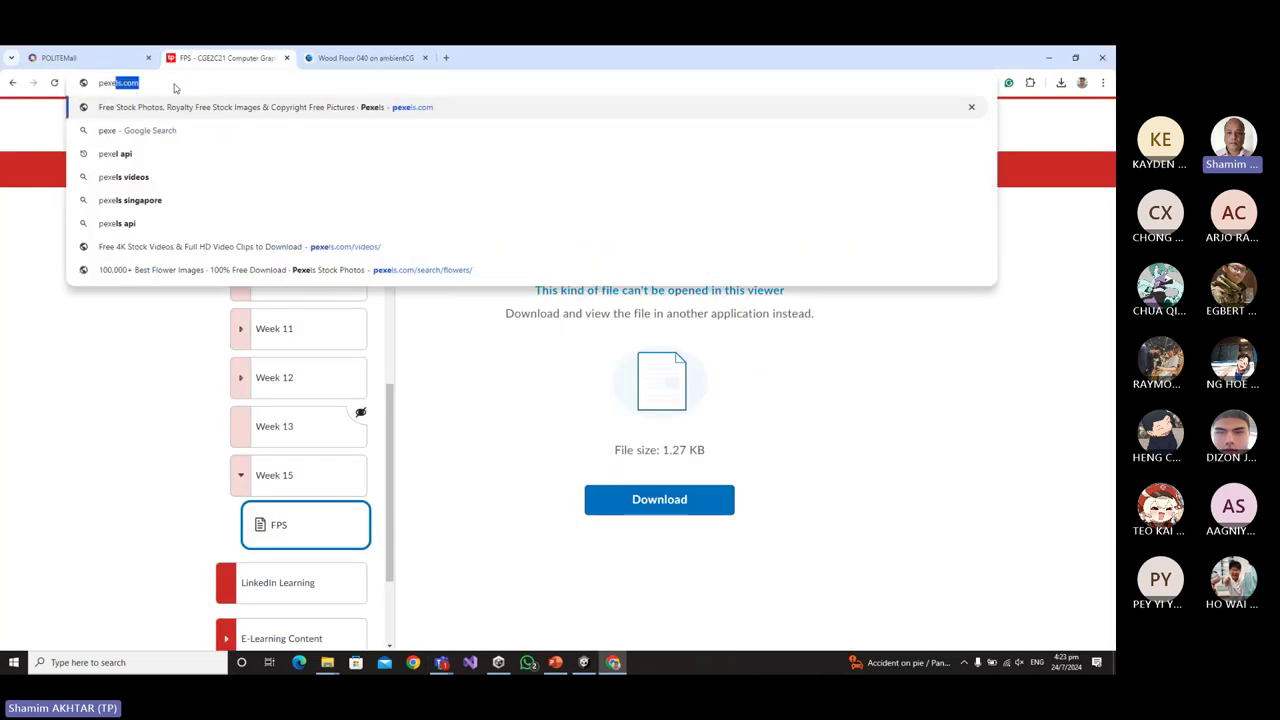
{"action": "type", "text": "ls.com"}
{"action": "key", "text": "Return"}
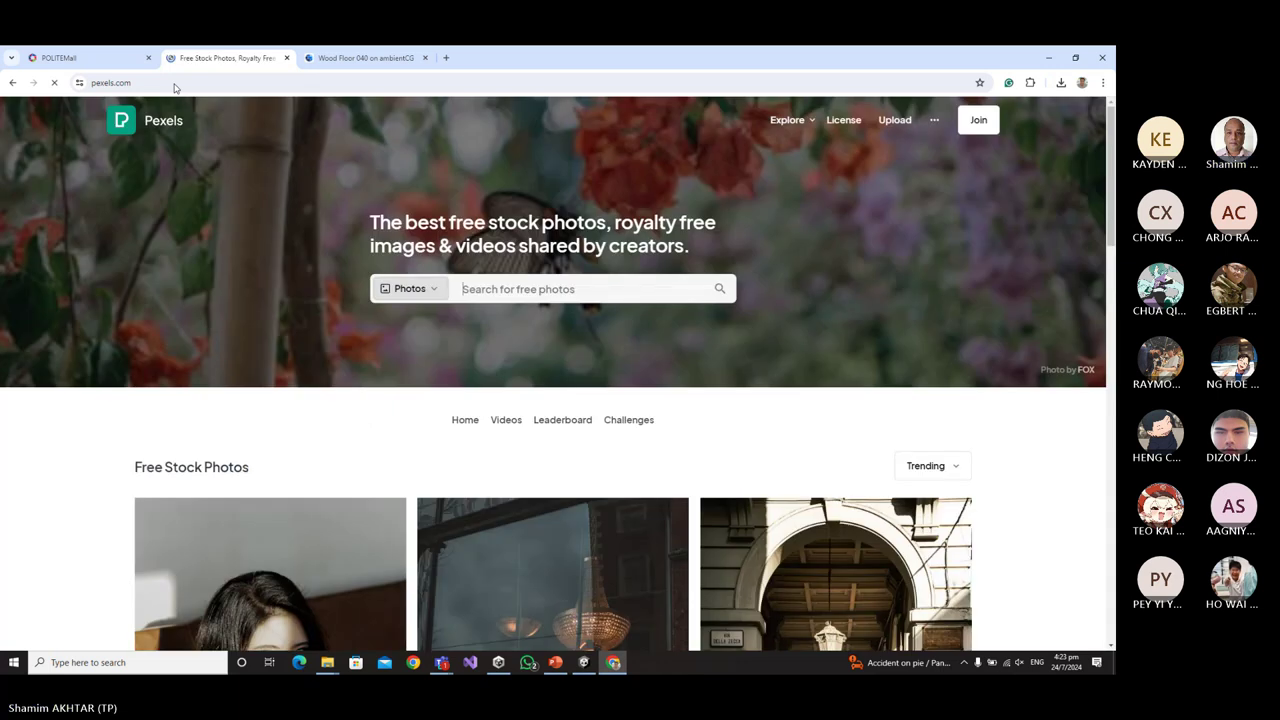
{"action": "scroll", "coordinate": [780, 470], "scroll_direction": "down", "scroll_amount": 2}
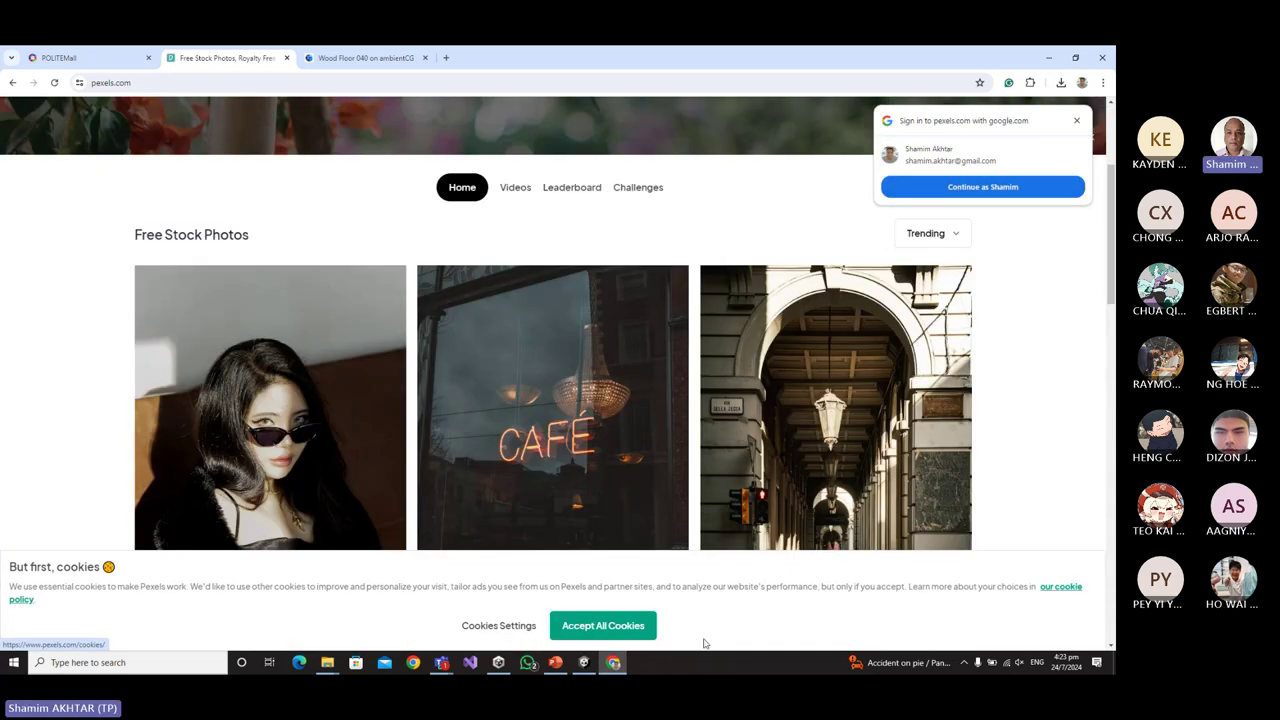
{"action": "left_click", "coordinate": [603, 626]}
{"action": "scroll", "coordinate": [640, 360], "scroll_direction": "up", "scroll_amount": 2}
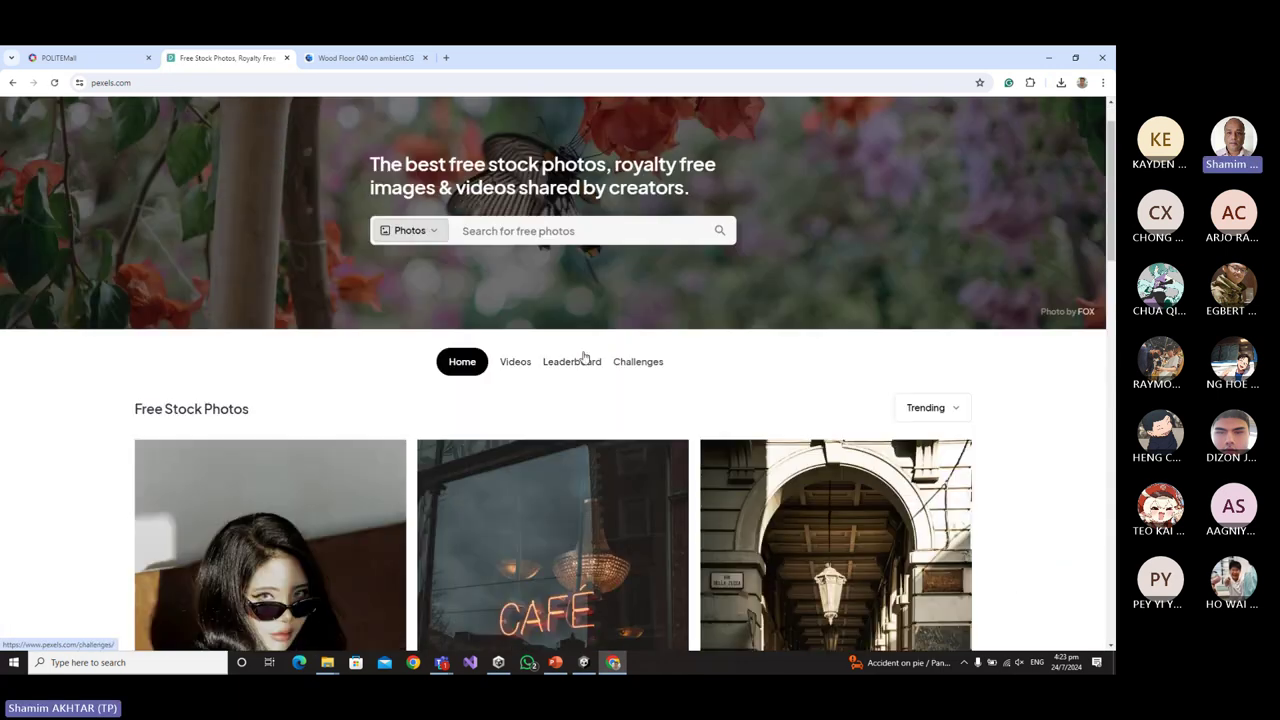
Download the waterfall clip from Pexels free videos and show it in the Downloads folder.
{"action": "left_click", "coordinate": [514, 364]}
{"action": "scroll", "coordinate": [980, 466], "scroll_direction": "down", "scroll_amount": 4}
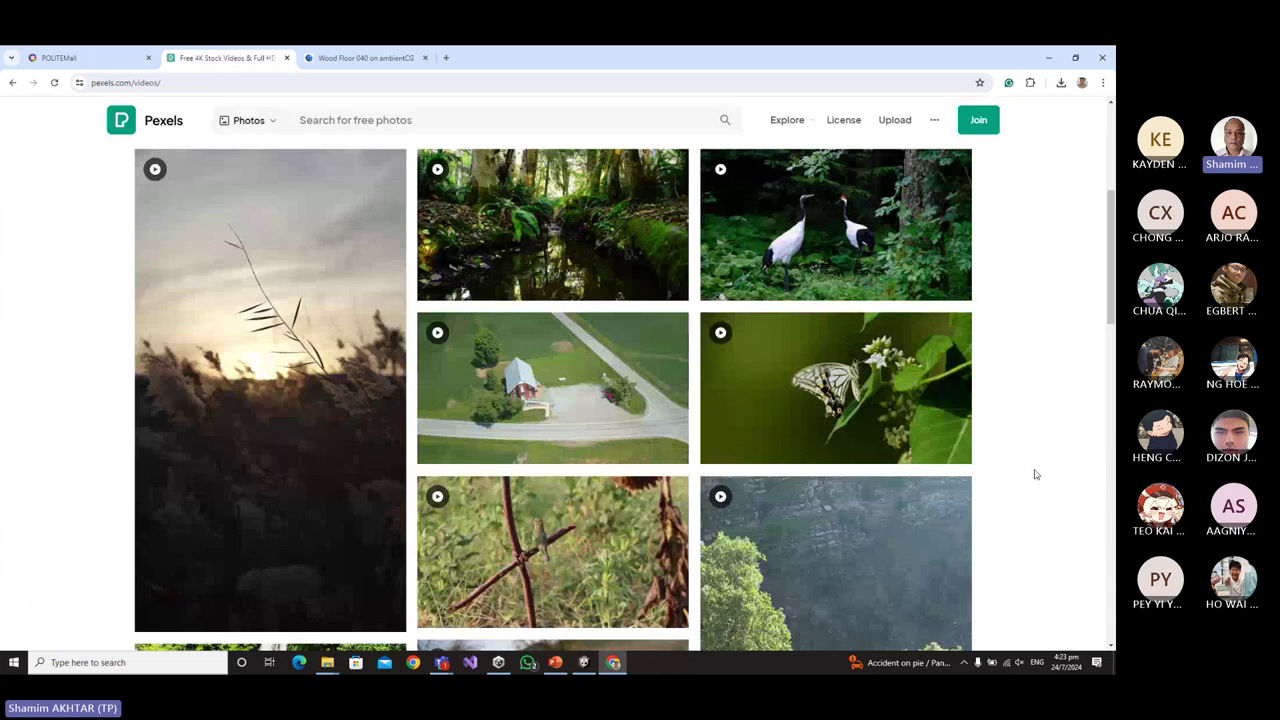
{"action": "scroll", "coordinate": [1014, 460], "scroll_direction": "up", "scroll_amount": 2}
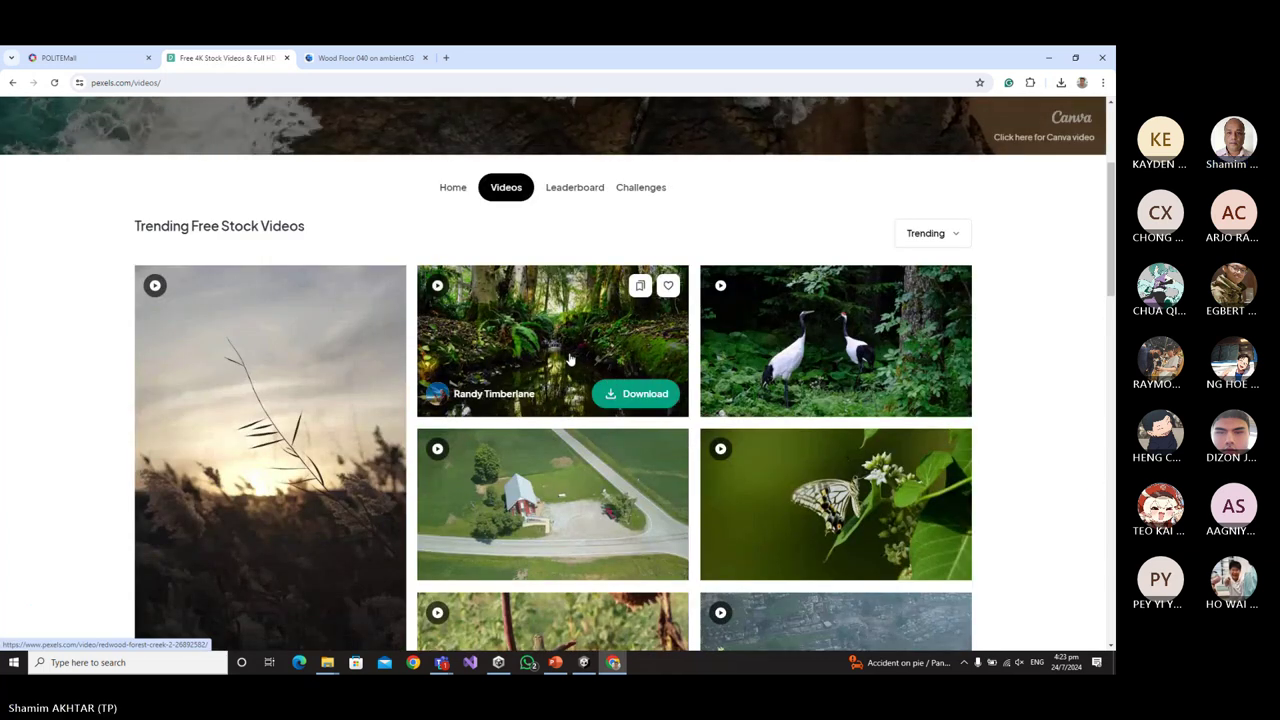
{"action": "scroll", "coordinate": [570, 358], "scroll_direction": "down", "scroll_amount": 10}
{"action": "scroll", "coordinate": [393, 316], "scroll_direction": "up", "scroll_amount": 2}
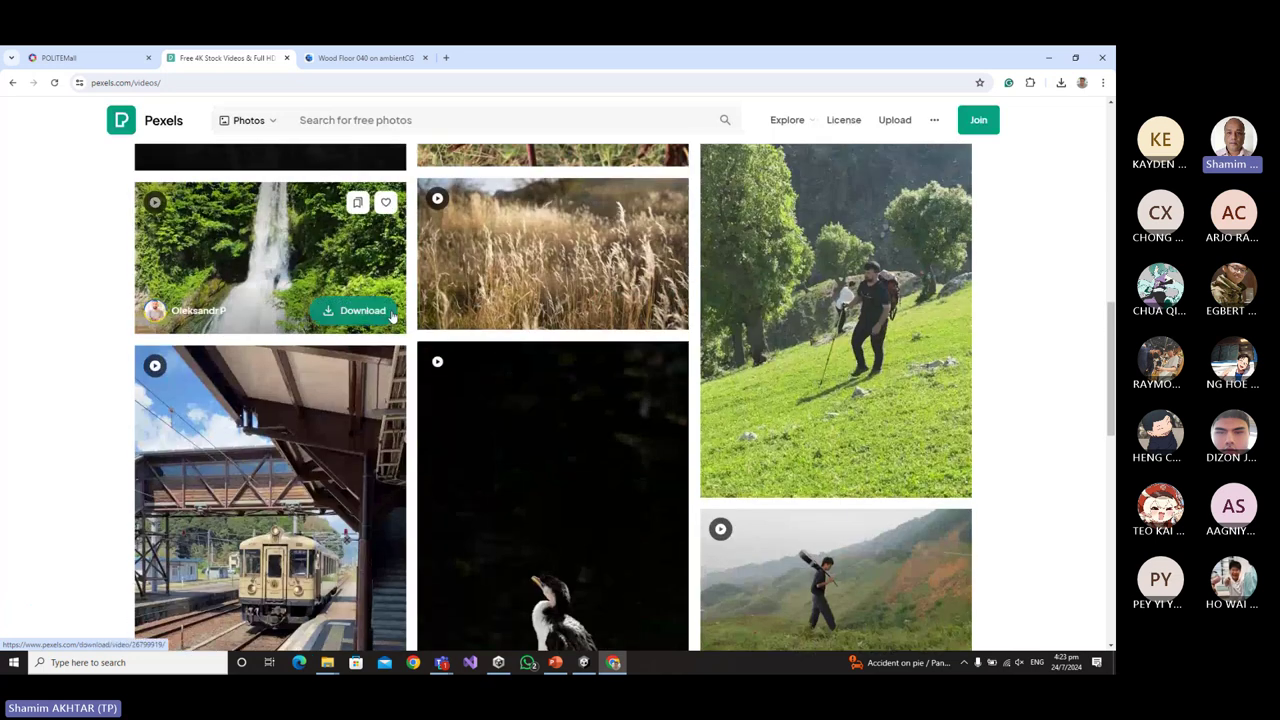
{"action": "scroll", "coordinate": [393, 316], "scroll_direction": "up", "scroll_amount": 1}
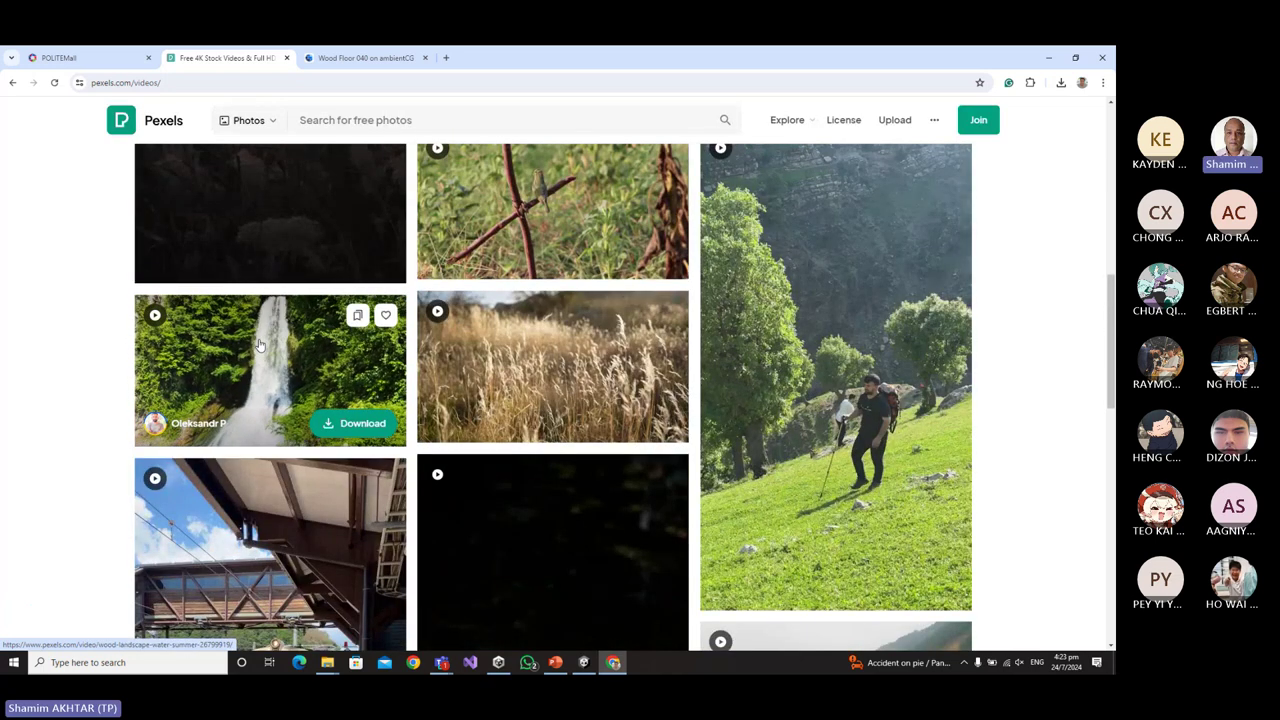
{"action": "left_click", "coordinate": [355, 423]}
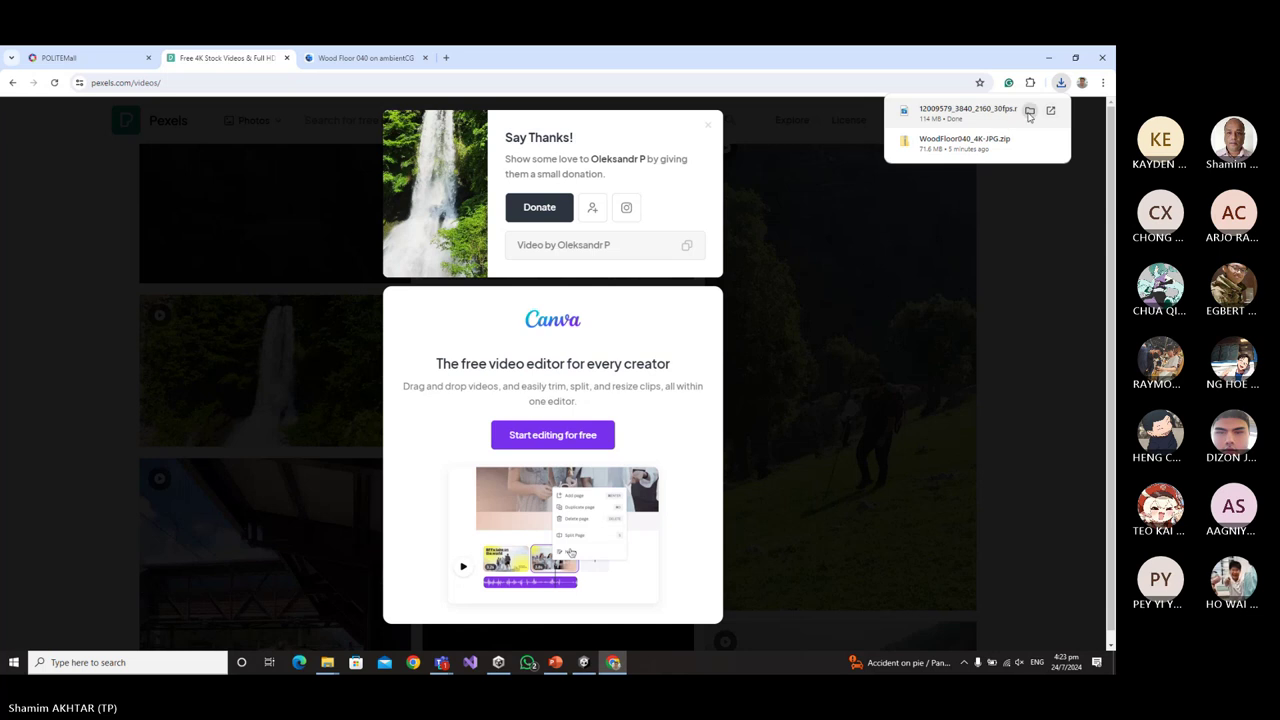
{"action": "left_click", "coordinate": [1029, 112]}
Rename the downloaded waterfall MP4 to sample_video and drag it into Unity's Textures folder.
{"action": "left_click", "coordinate": [425, 432]}
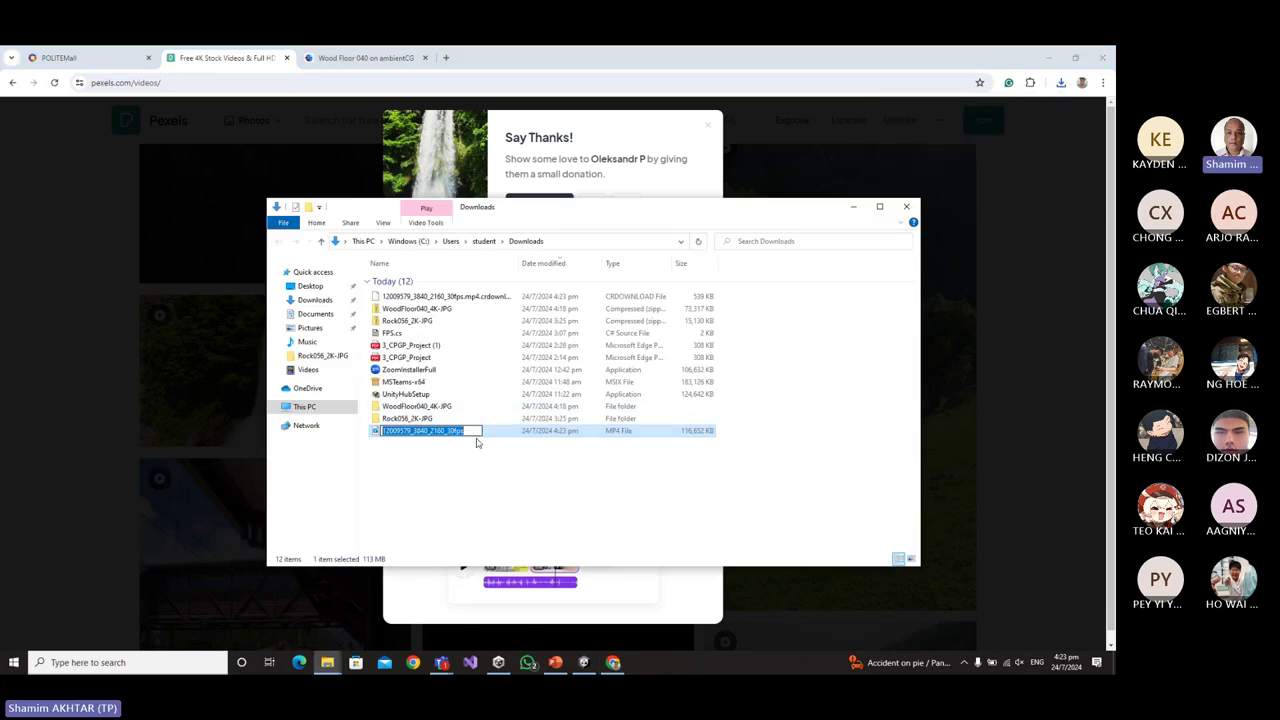
{"action": "type", "text": "sa"}
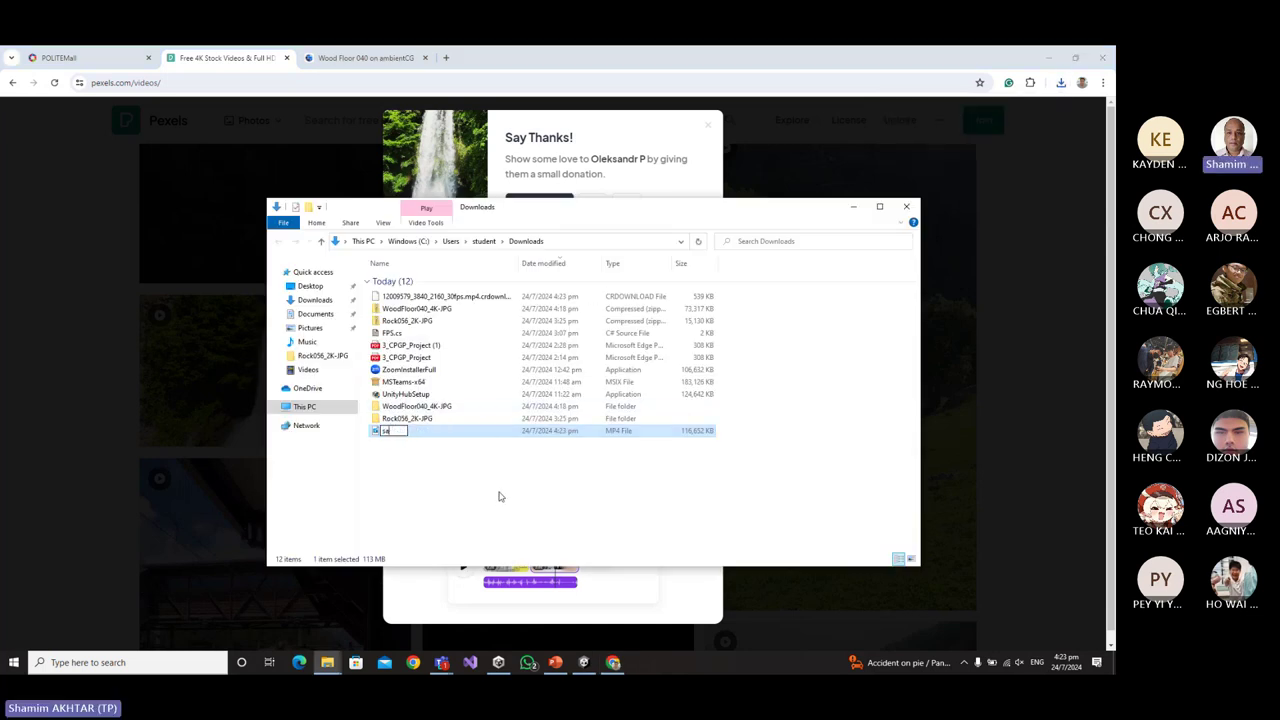
{"action": "type", "text": "mple_video"}
{"action": "key", "text": "Return"}
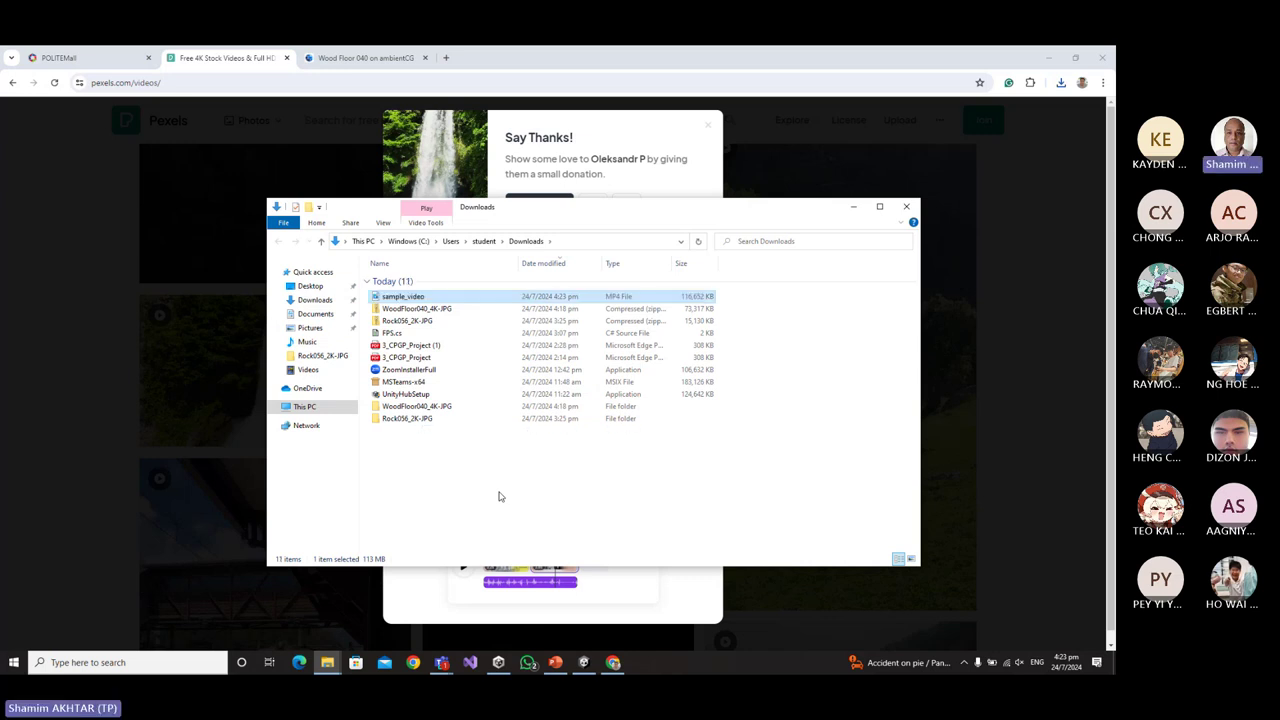
{"action": "left_click_drag", "start_coordinate": [420, 298], "coordinate": [59, 631]}
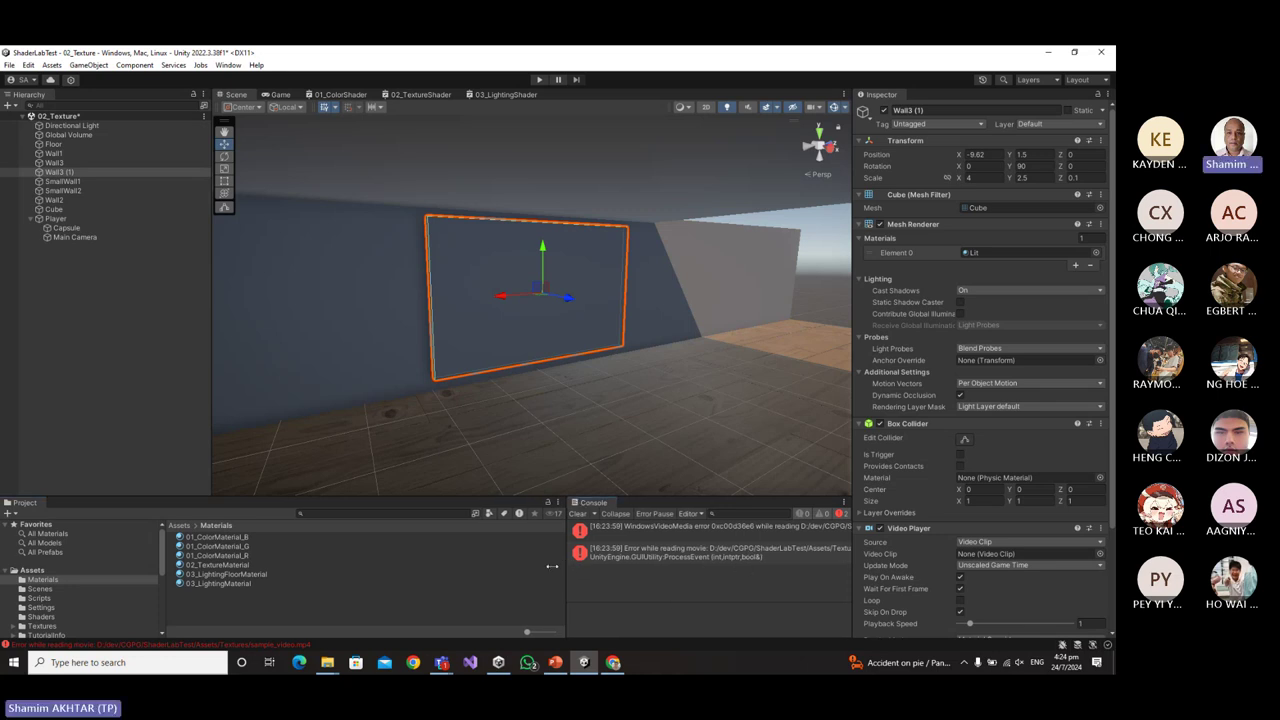
Widen the Console, show the Textures folder and clear the console errors.
{"action": "left_click_drag", "start_coordinate": [569, 566], "coordinate": [444, 555]}
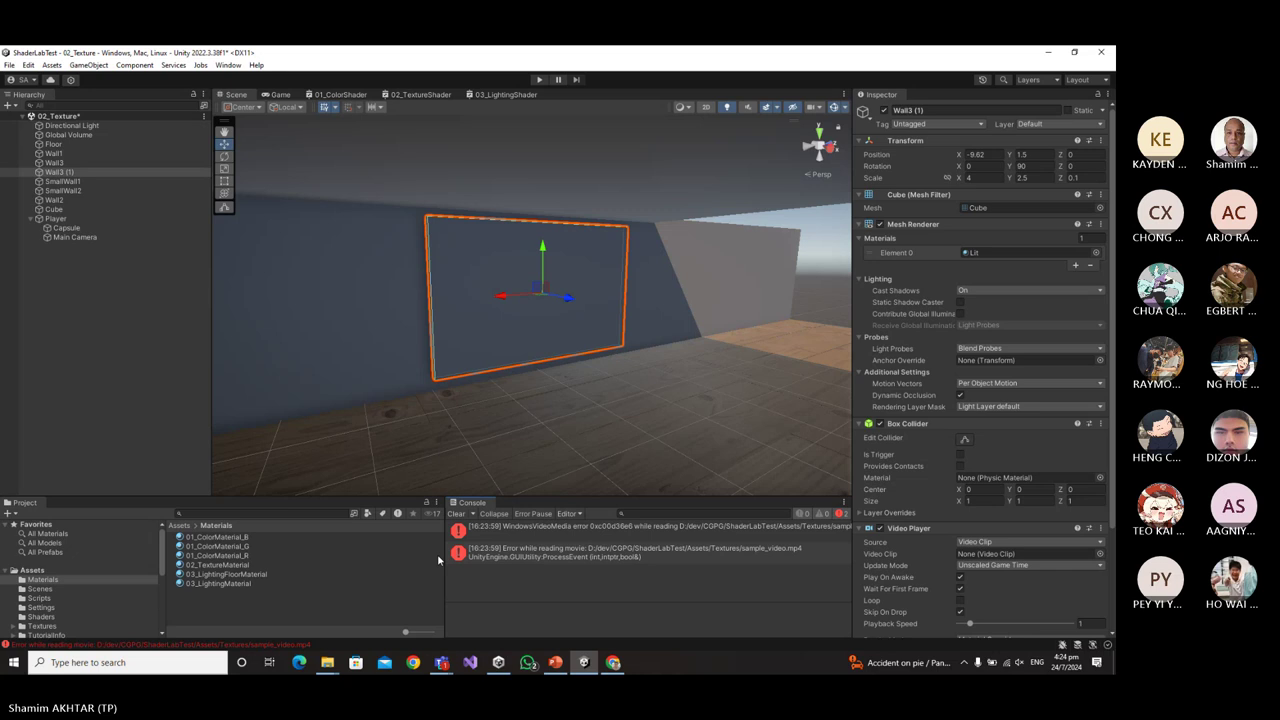
{"action": "left_click", "coordinate": [44, 626]}
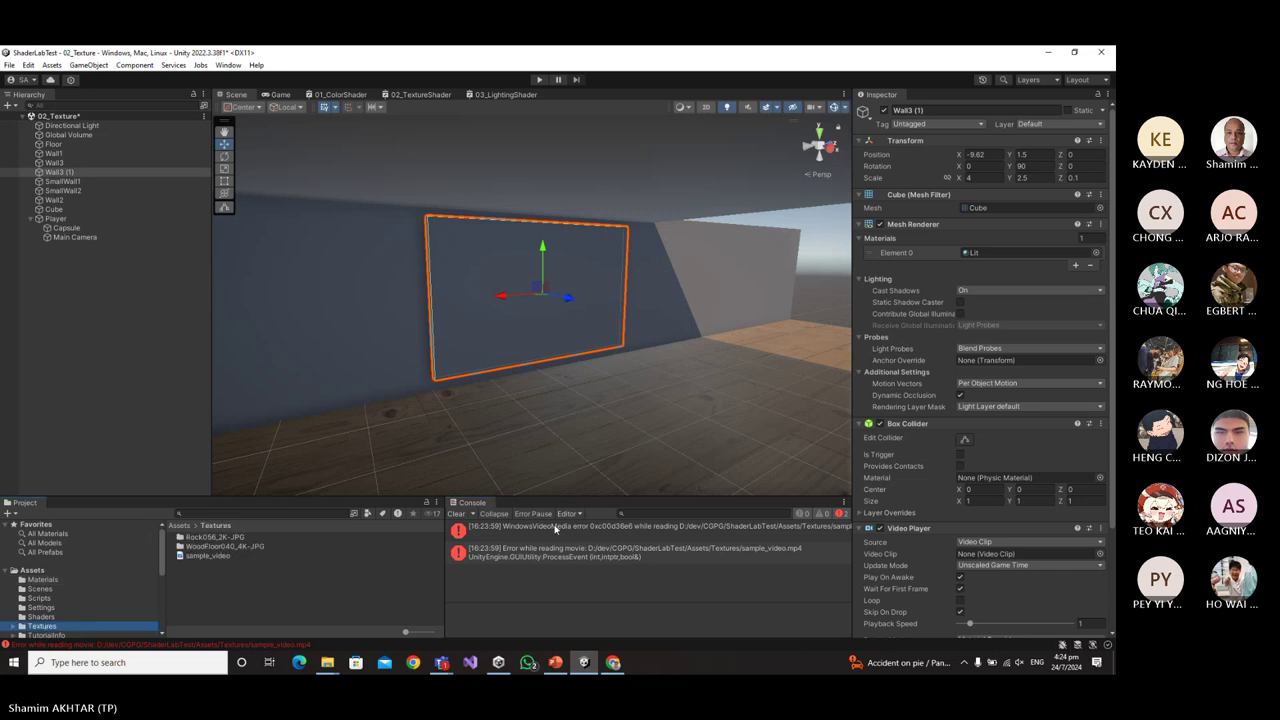
{"action": "left_click", "coordinate": [456, 513]}
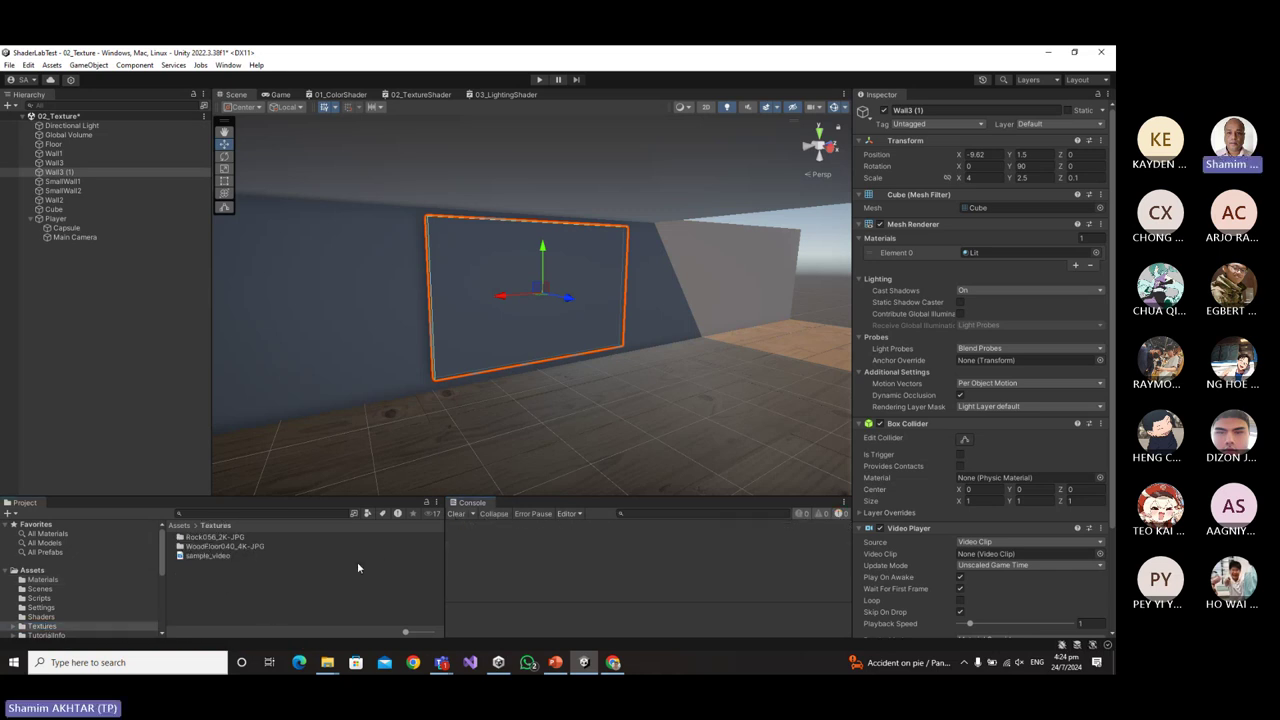
{"action": "key", "text": "alt+Tab"}
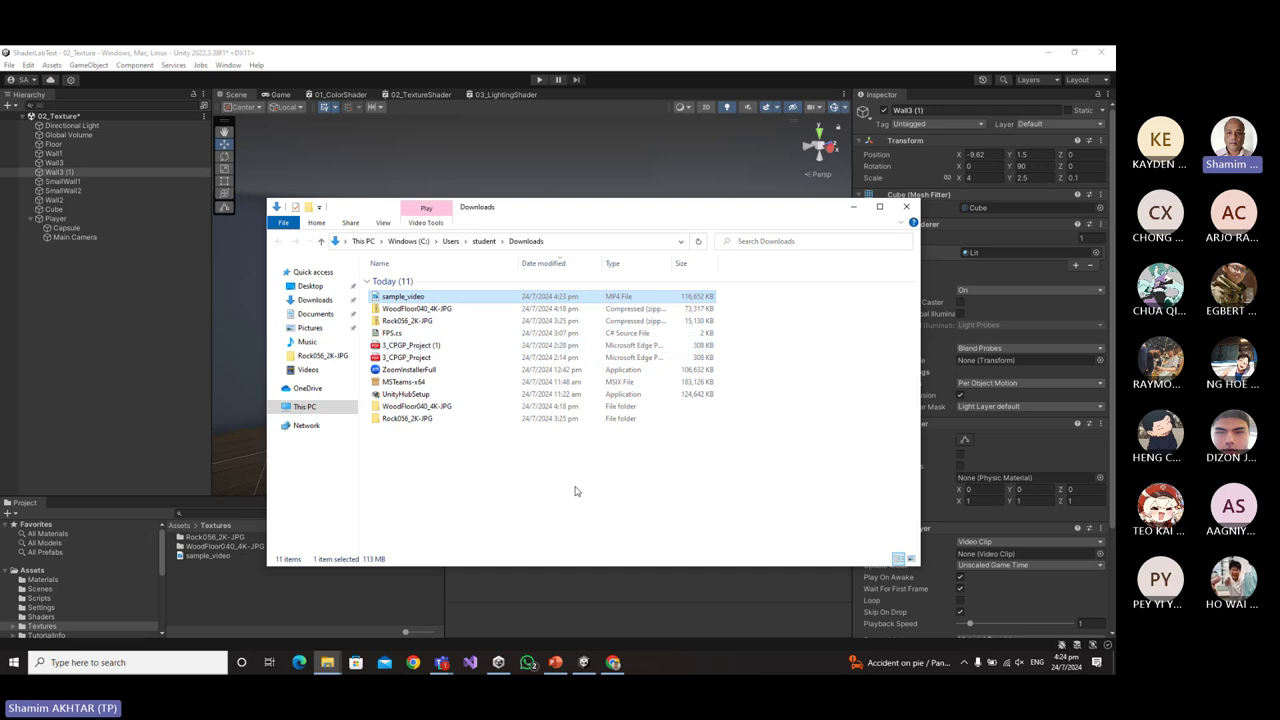
{"action": "key", "text": "alt+Tab"}
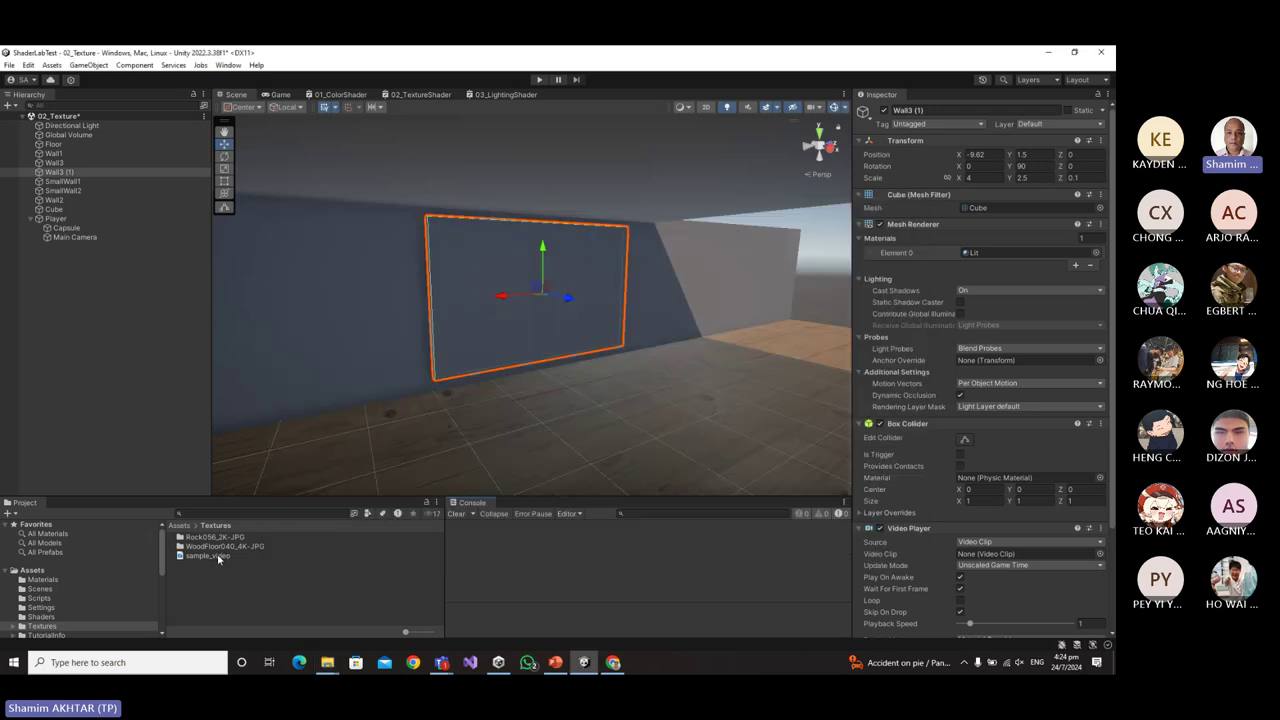
Move sample_video into the WoodFloor040_4K-JPG folder and view its import settings.
{"action": "left_click_drag", "start_coordinate": [219, 558], "coordinate": [968, 551]}
{"action": "double_click", "coordinate": [236, 538]}
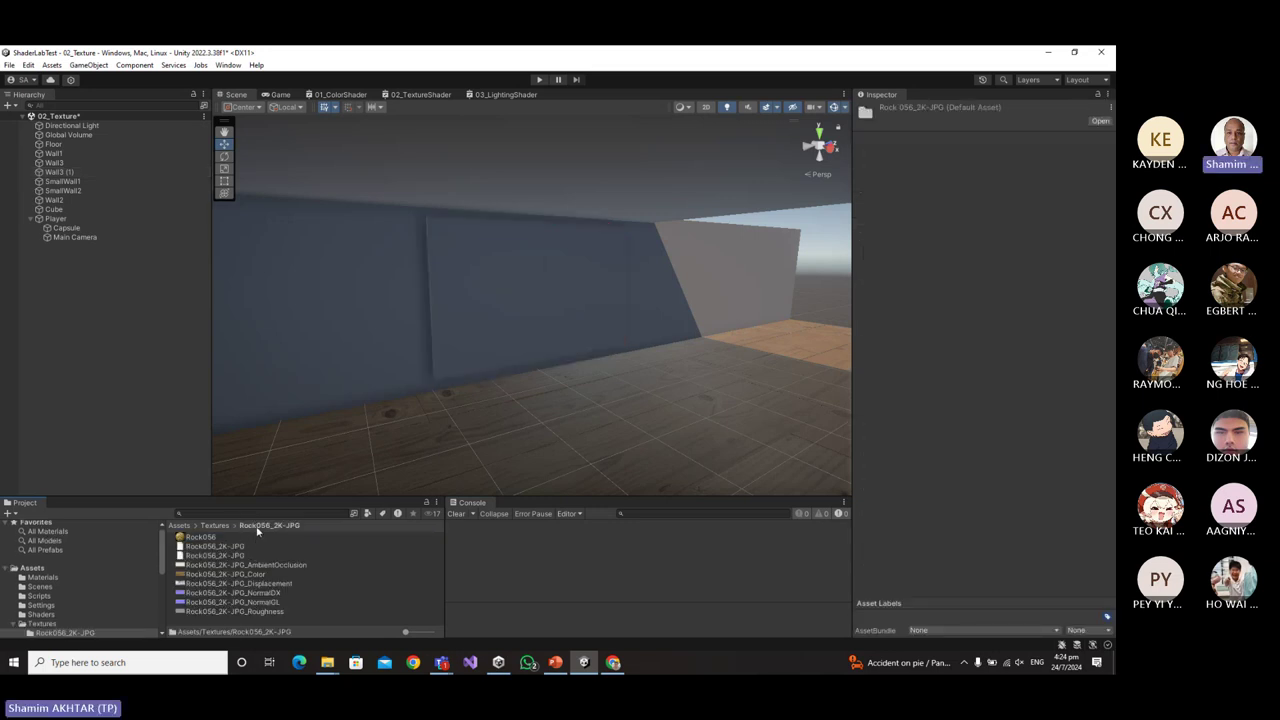
{"action": "left_click", "coordinate": [214, 526]}
{"action": "double_click", "coordinate": [232, 548]}
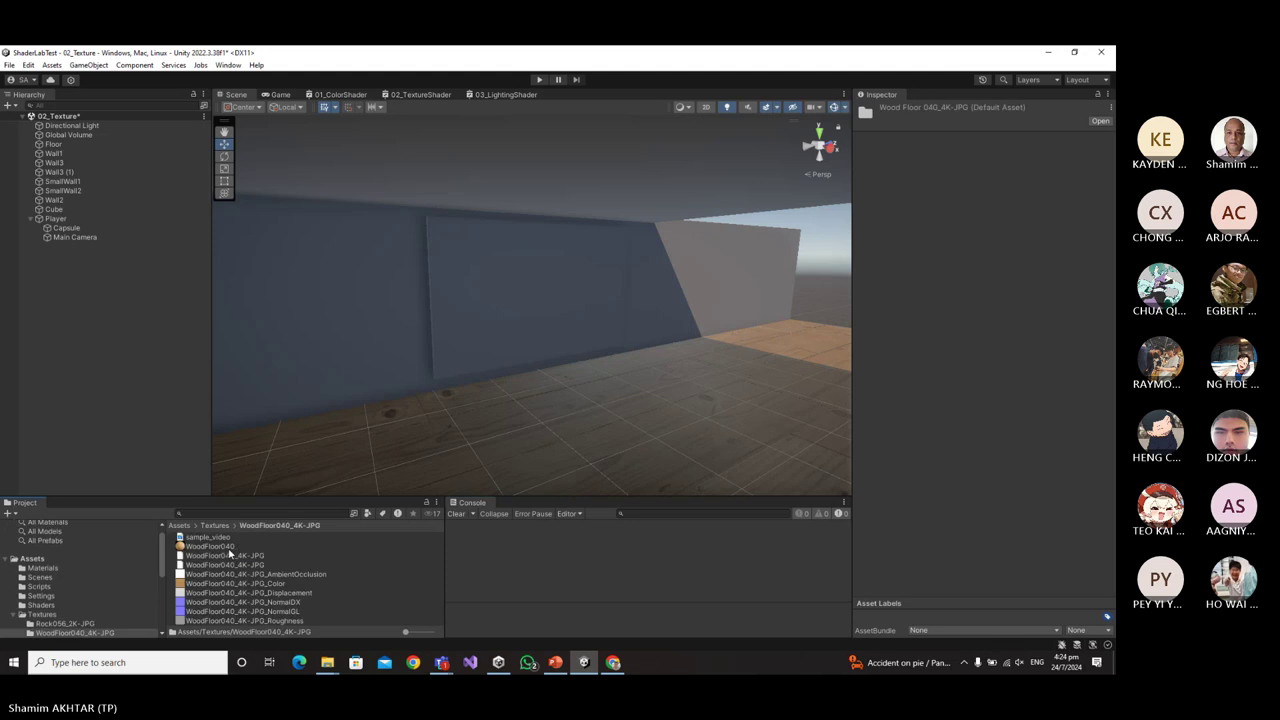
{"action": "left_click", "coordinate": [208, 537]}
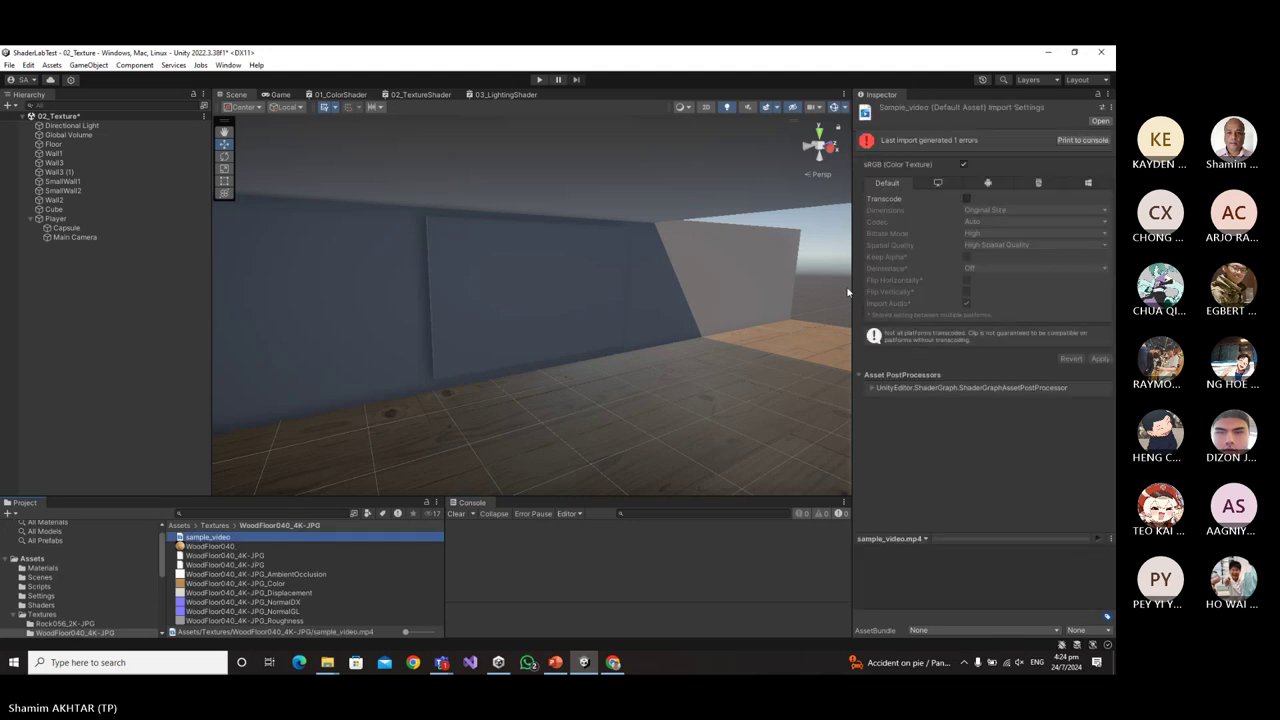
Enable and apply Transcode on sample_video, then read the WindowsVideoMedia 0xc00d36e6 errors.
{"action": "left_click", "coordinate": [1075, 141]}
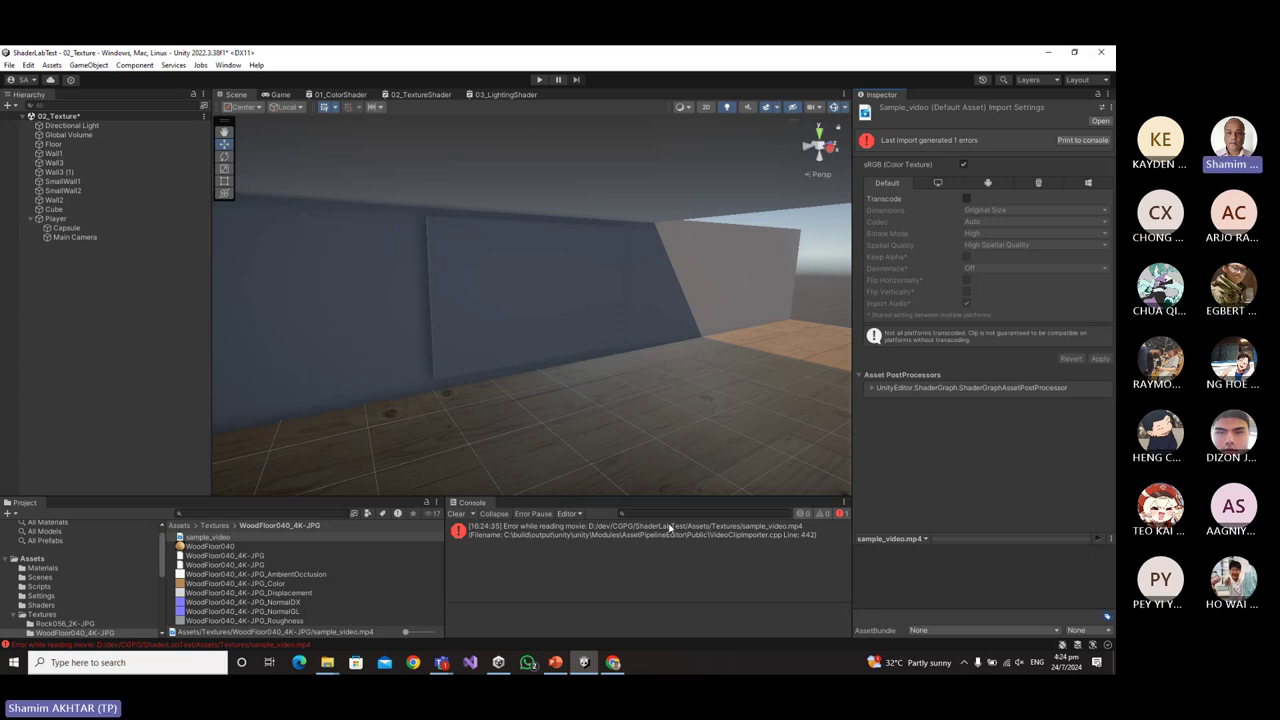
{"action": "left_click", "coordinate": [456, 513]}
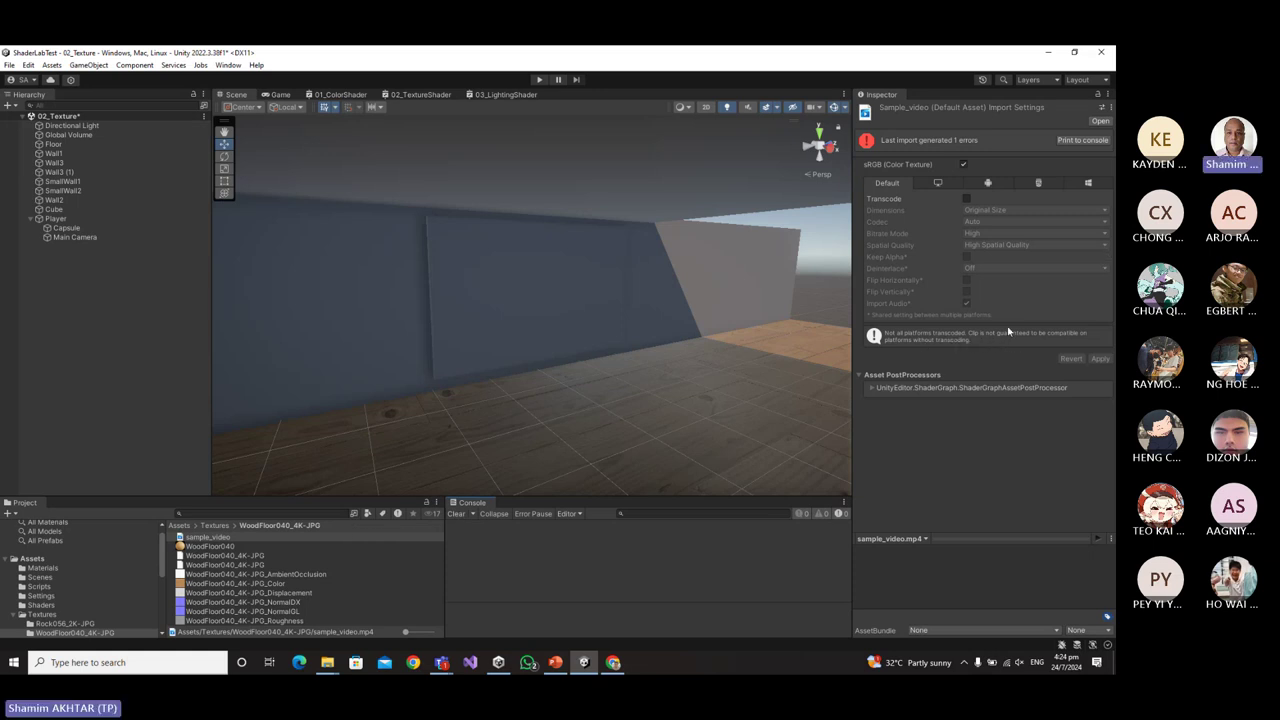
{"action": "left_click", "coordinate": [966, 199]}
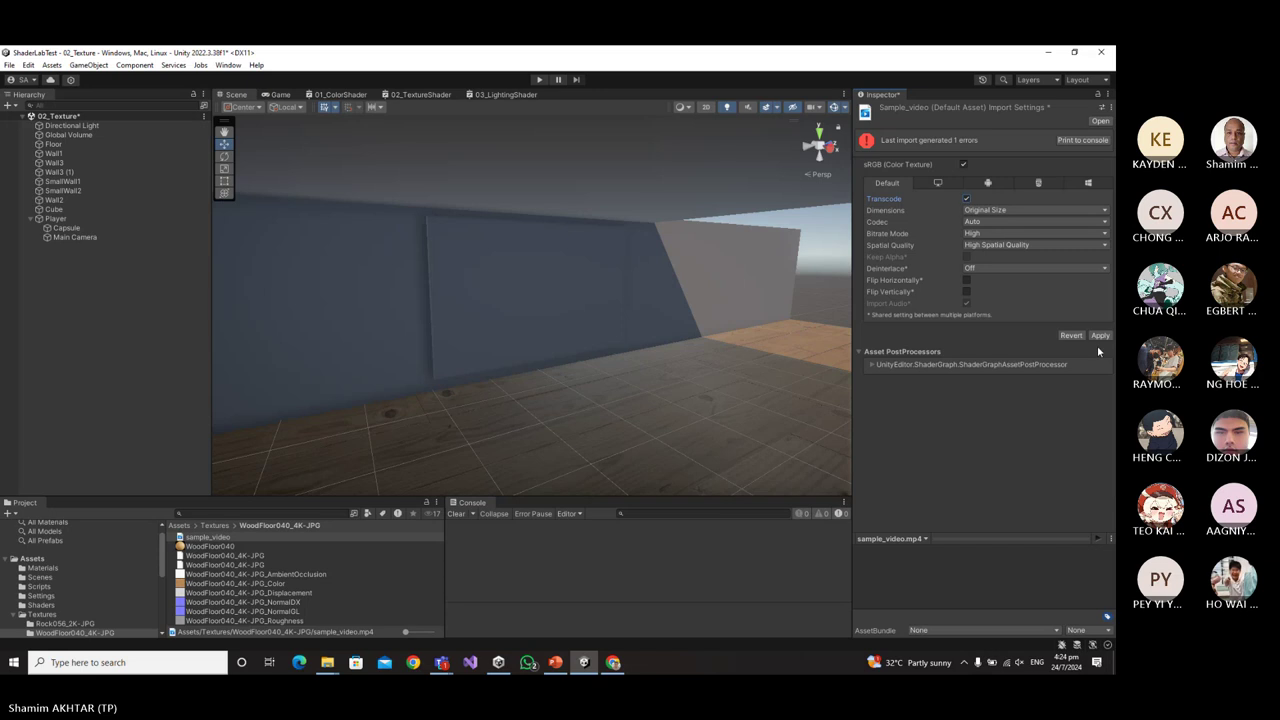
{"action": "left_click", "coordinate": [1099, 336]}
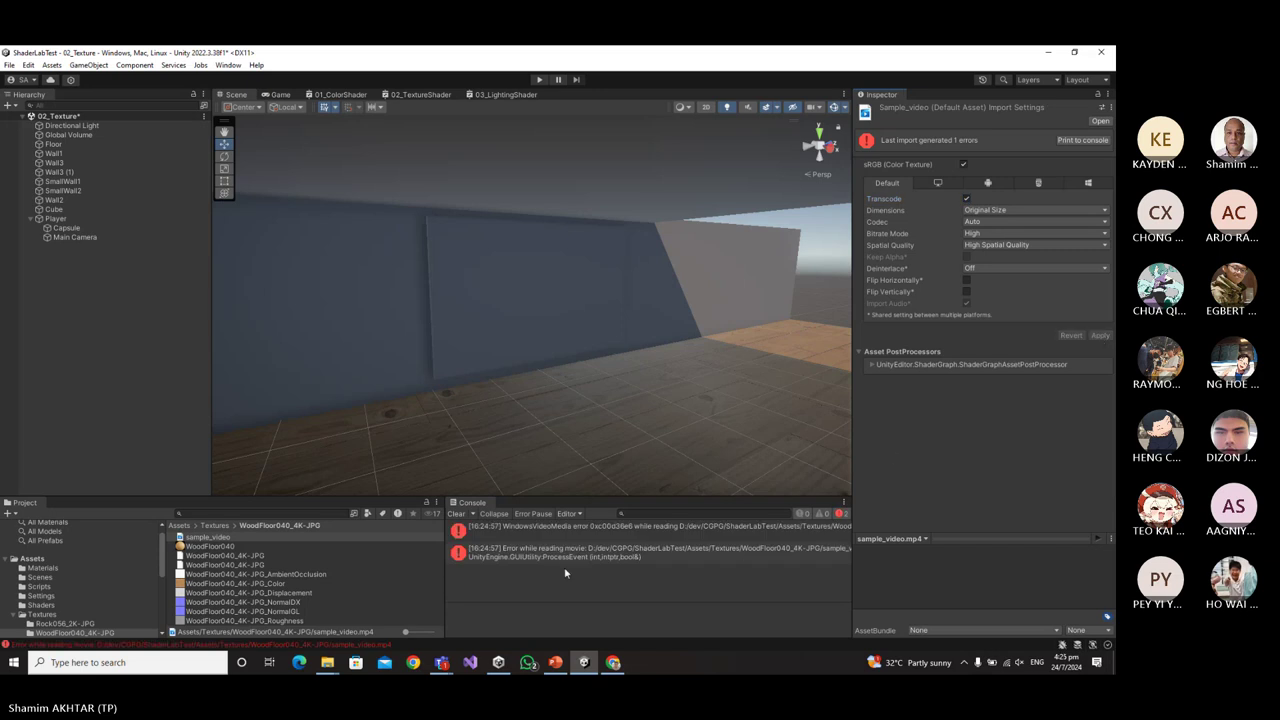
{"action": "left_click", "coordinate": [604, 554]}
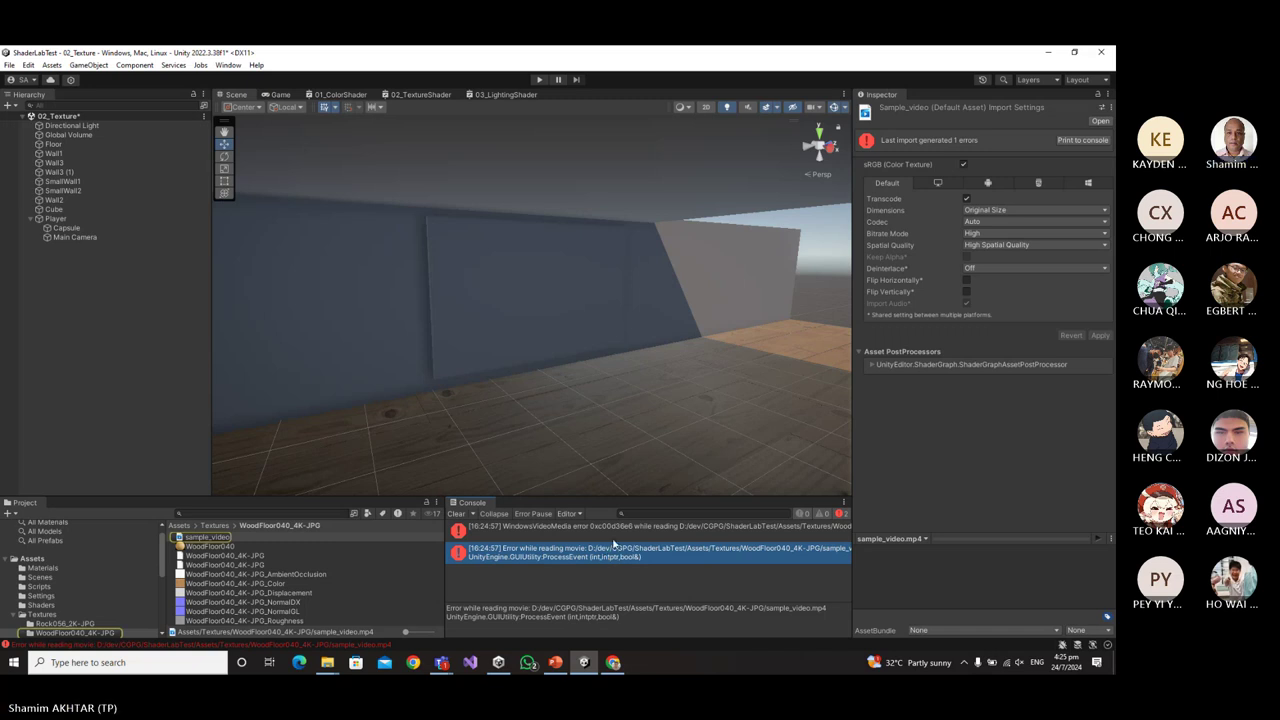
{"action": "left_click", "coordinate": [617, 528]}
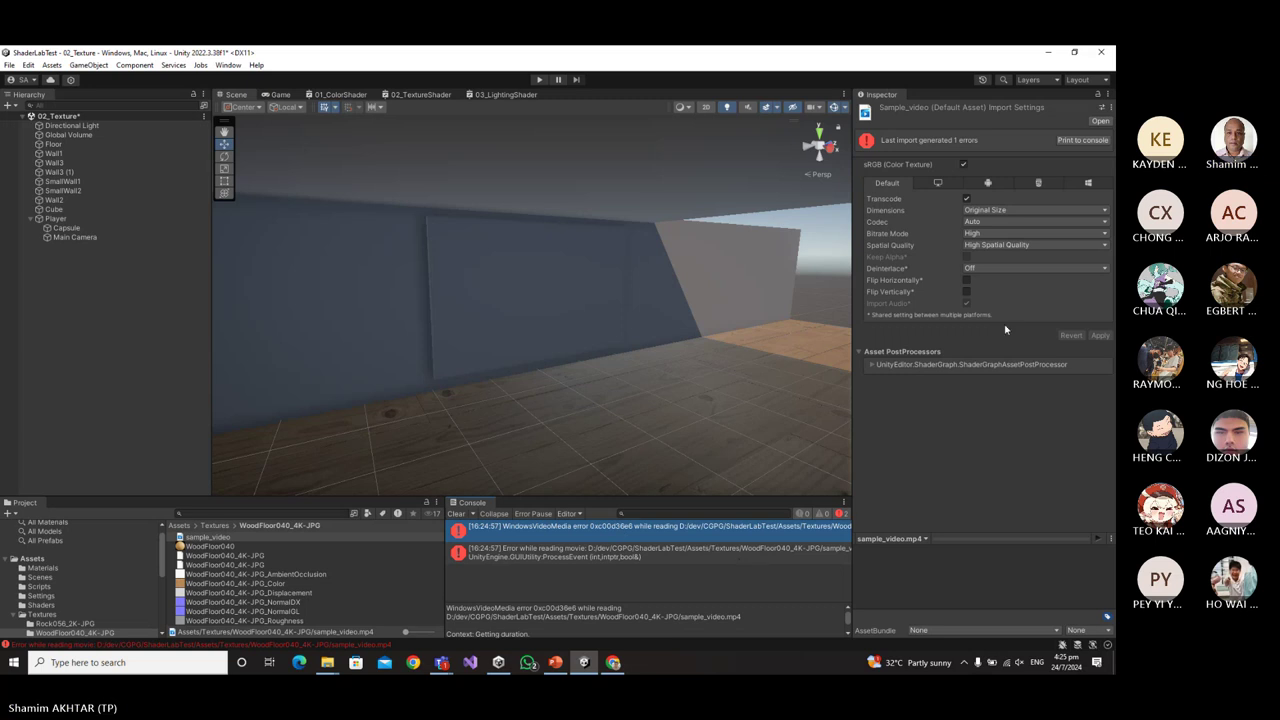
{"action": "left_click", "coordinate": [1100, 120]}
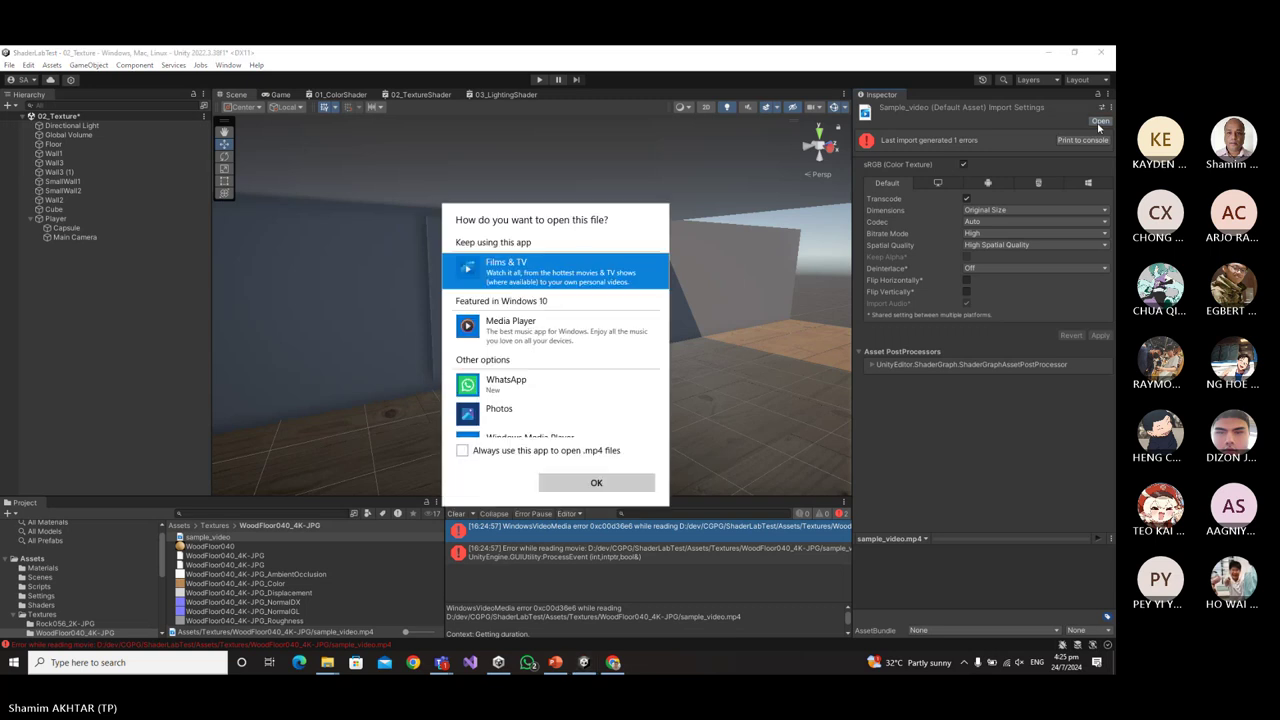
{"action": "left_click", "coordinate": [580, 484]}
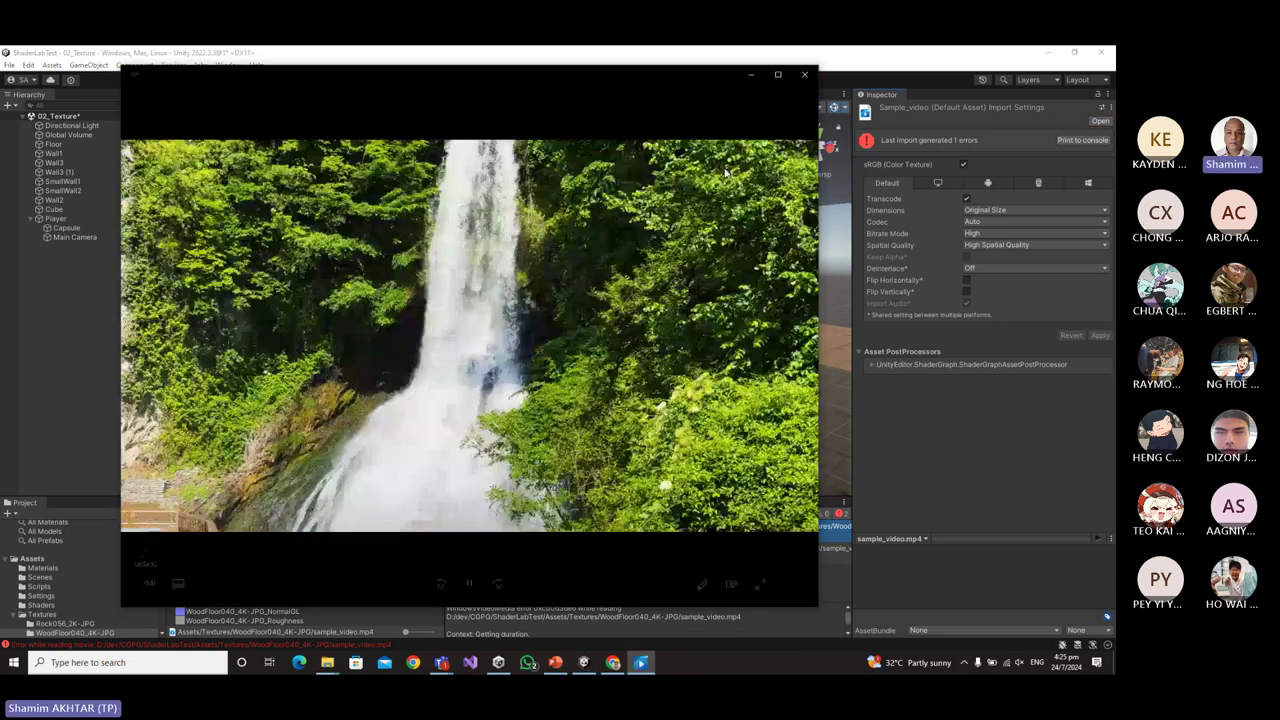
{"action": "left_click", "coordinate": [804, 76]}
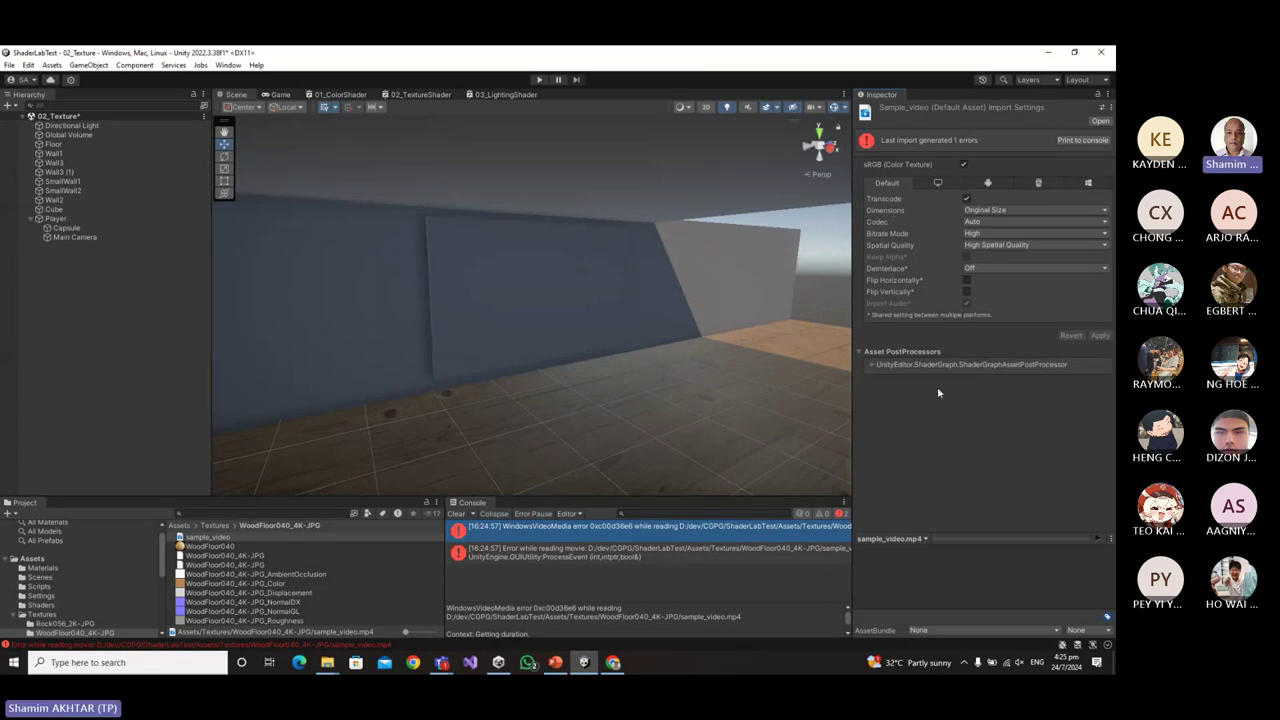
Set sample_video's import Dimensions to Half Res and apply it.
{"action": "left_click", "coordinate": [872, 368]}
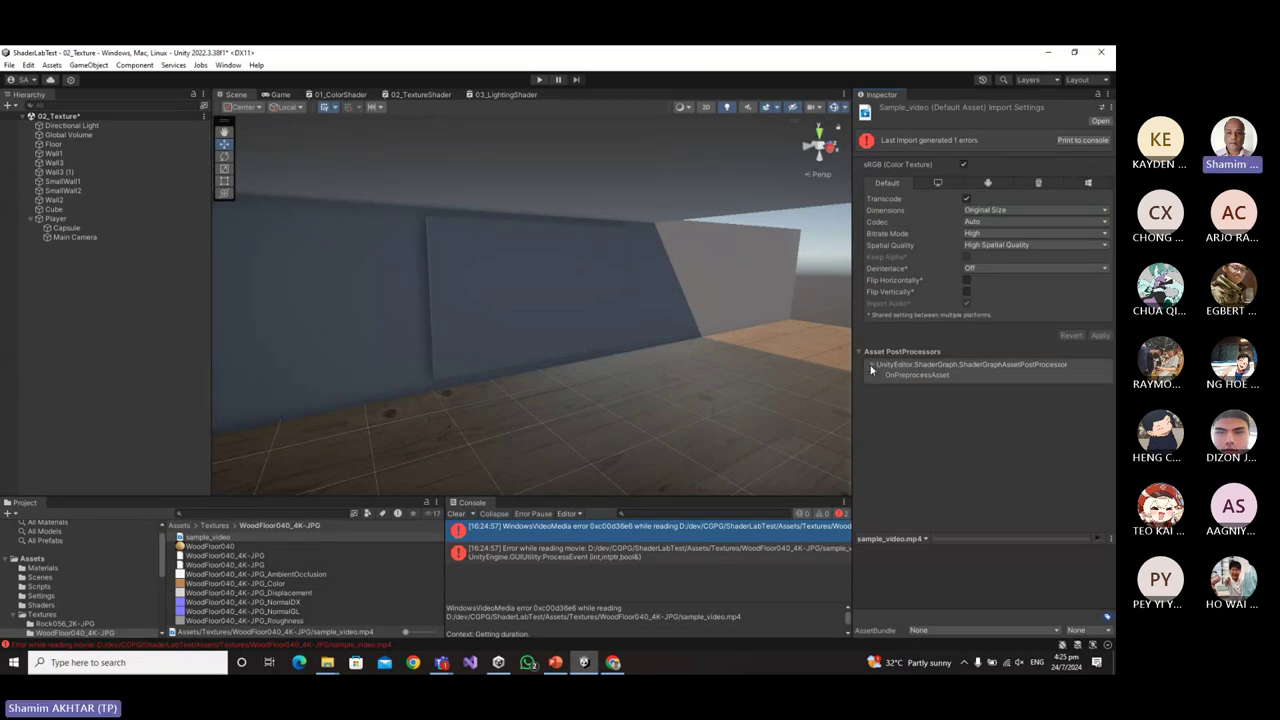
{"action": "left_click", "coordinate": [871, 367]}
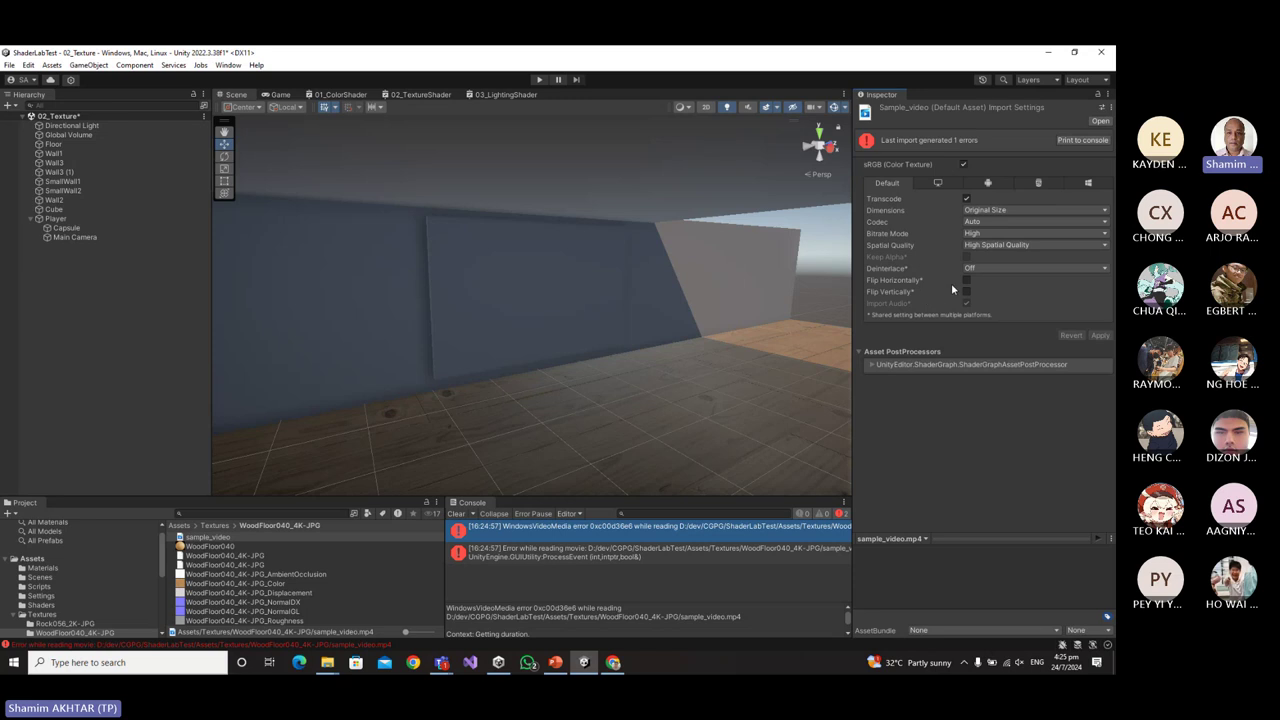
{"action": "left_click", "coordinate": [1017, 211]}
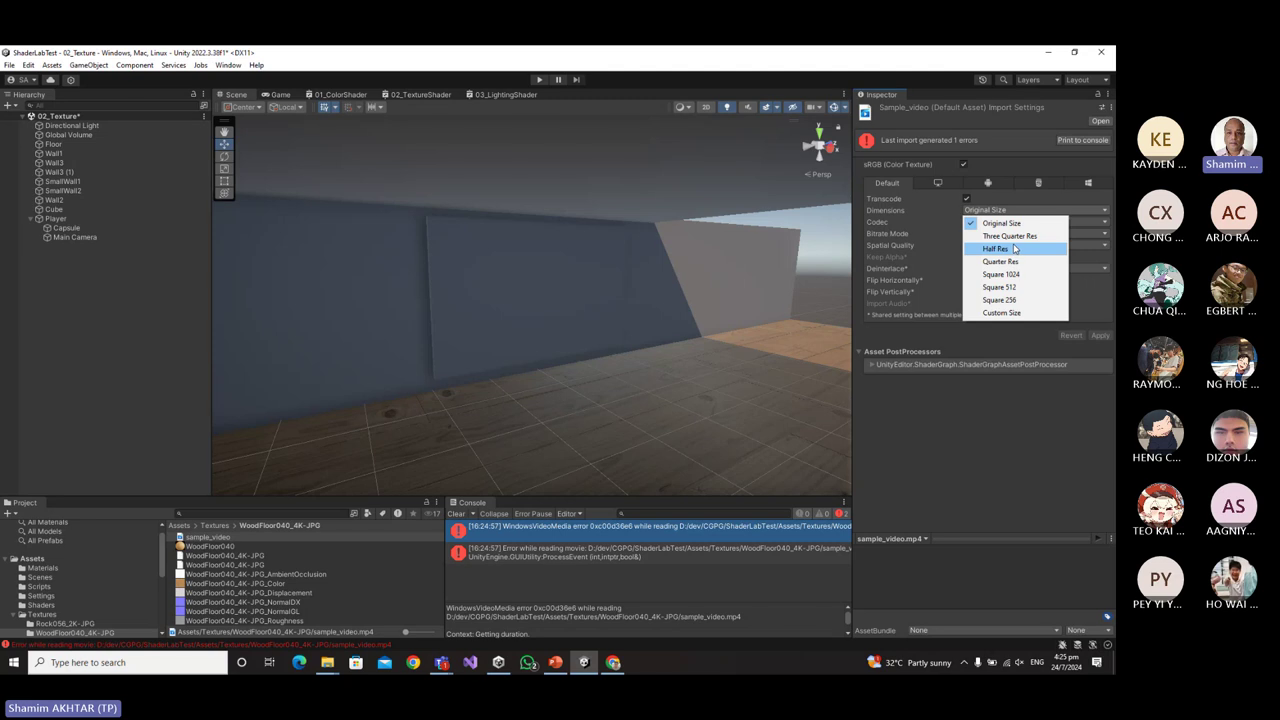
{"action": "left_click", "coordinate": [1014, 248]}
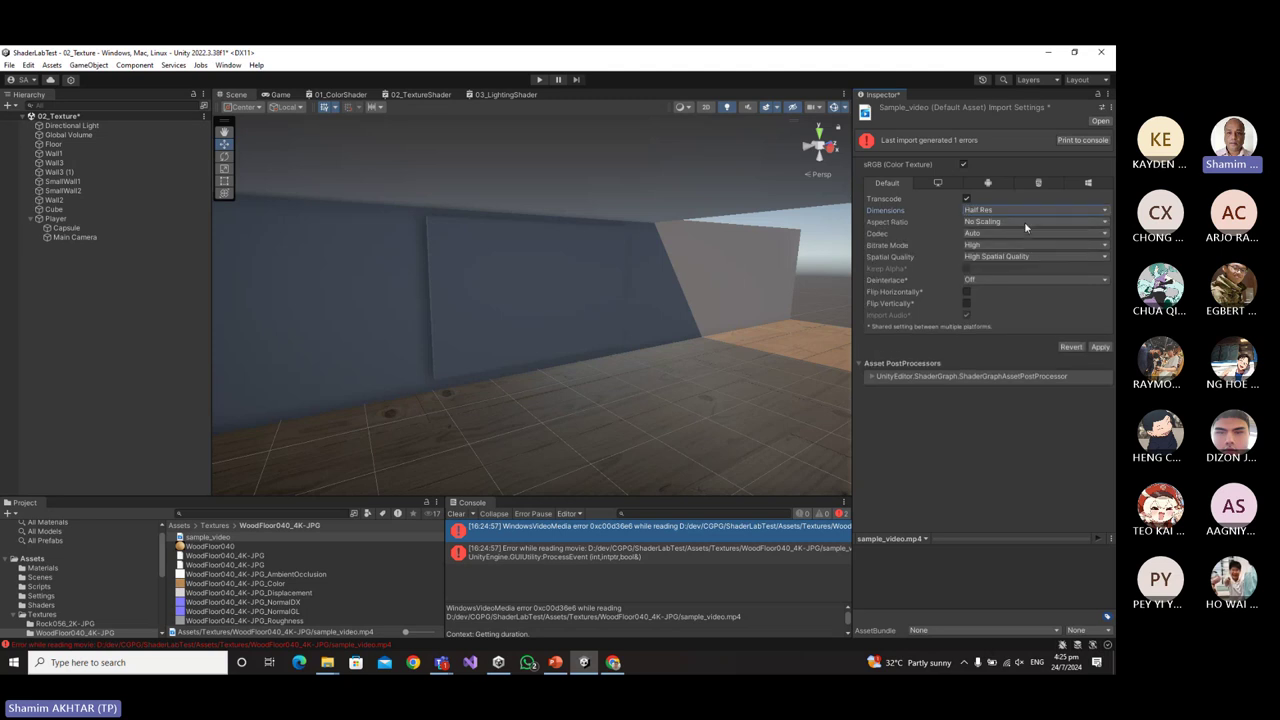
{"action": "left_click", "coordinate": [1098, 346]}
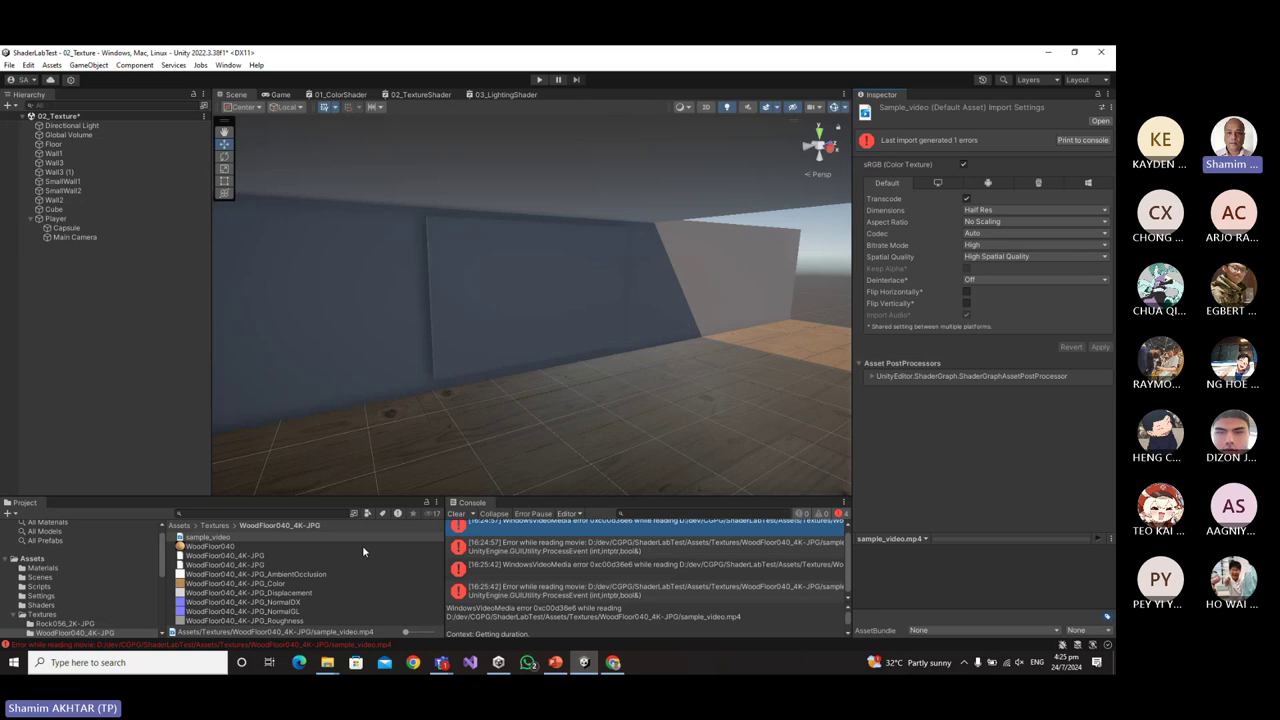
Delete the sample_video asset from the project and clear the Console.
{"action": "scroll", "coordinate": [89, 580], "scroll_direction": "down", "scroll_amount": 3}
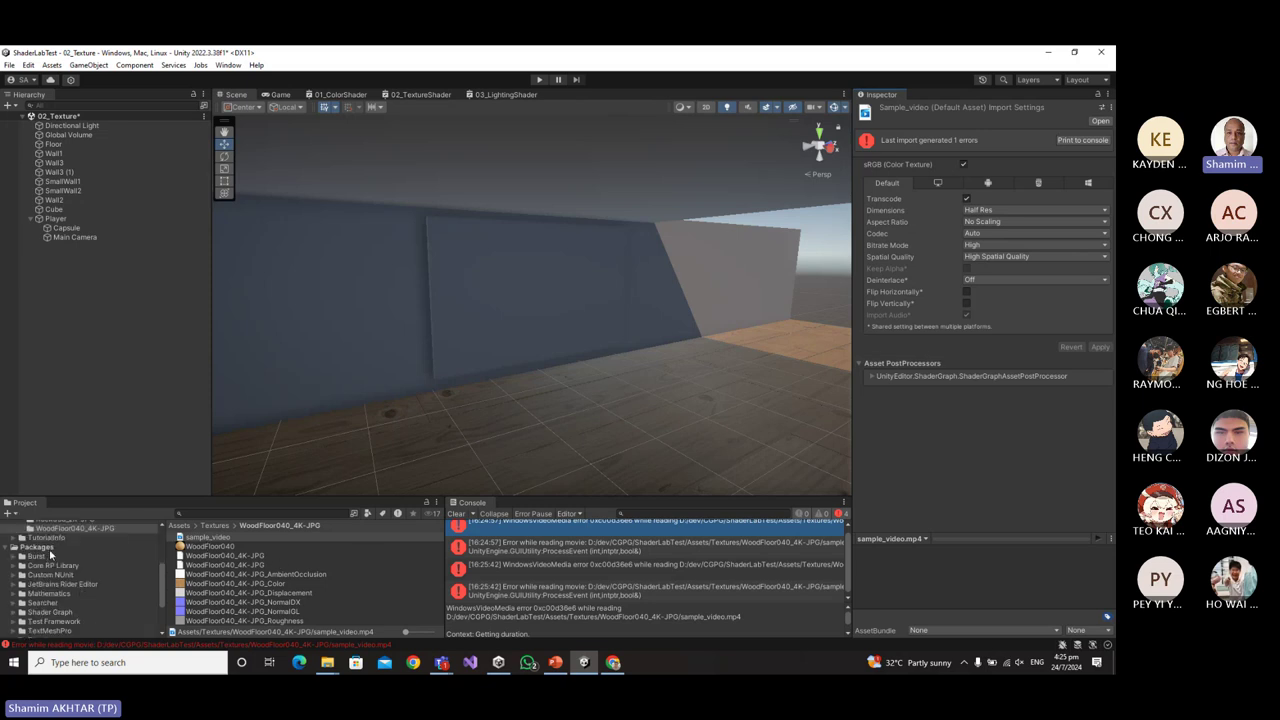
{"action": "scroll", "coordinate": [49, 549], "scroll_direction": "up", "scroll_amount": 3}
{"action": "left_click", "coordinate": [40, 580]}
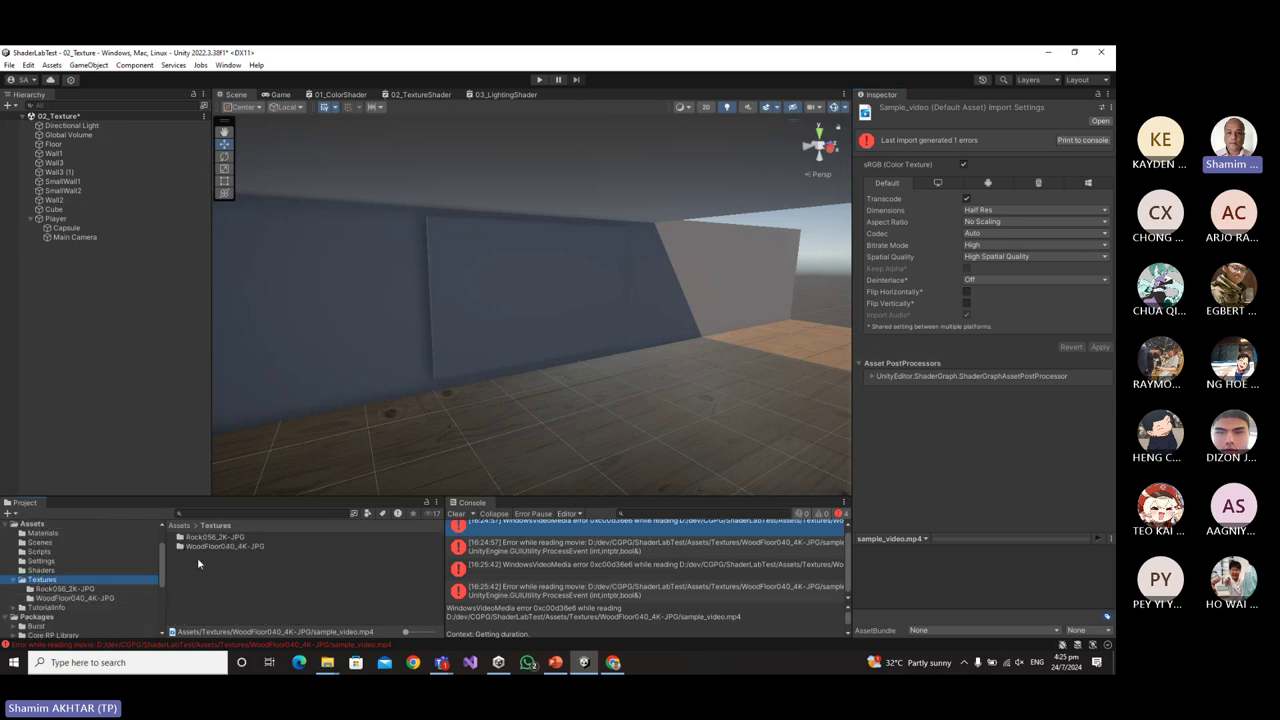
{"action": "double_click", "coordinate": [230, 539]}
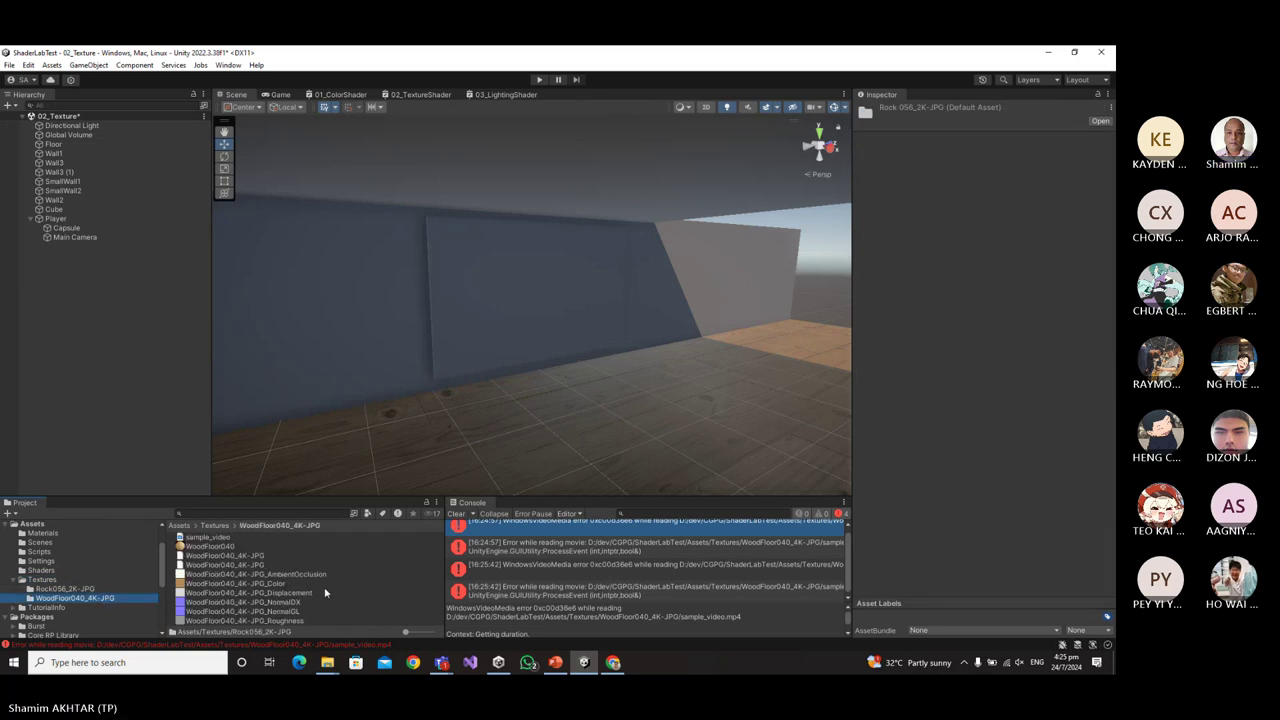
{"action": "left_click", "coordinate": [220, 537]}
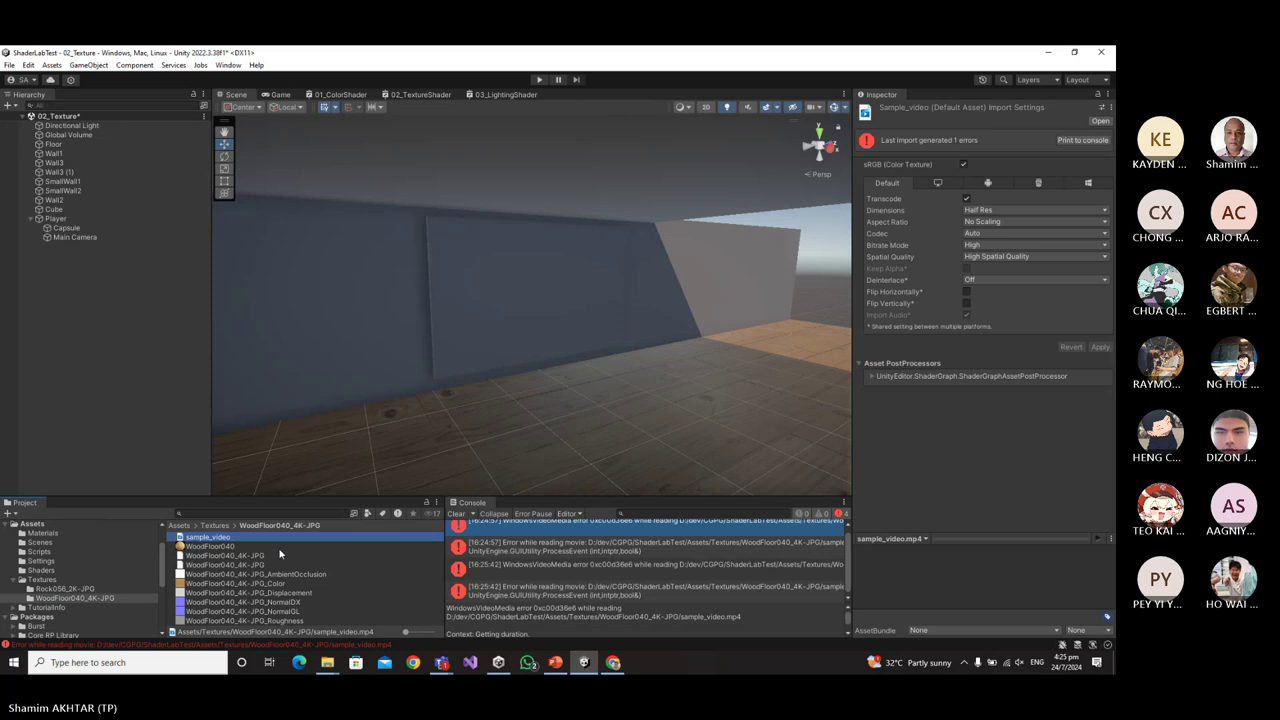
{"action": "key", "text": "Delete"}
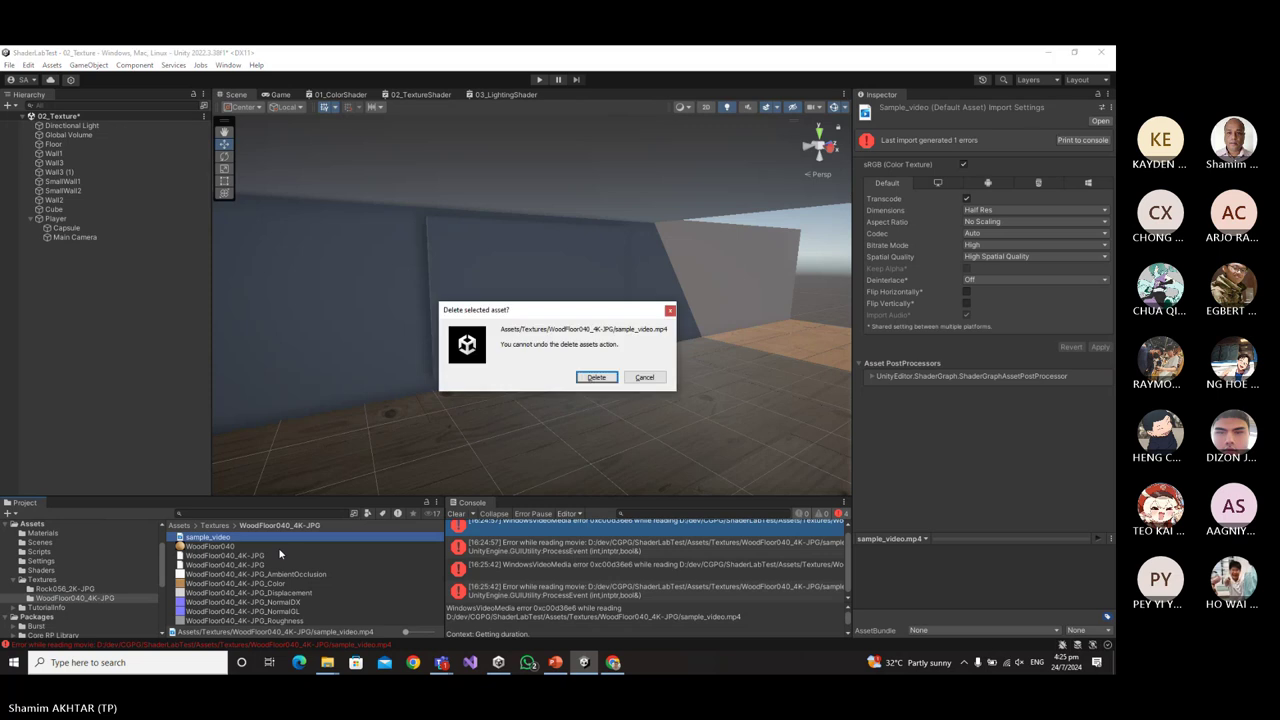
{"action": "left_click", "coordinate": [597, 378]}
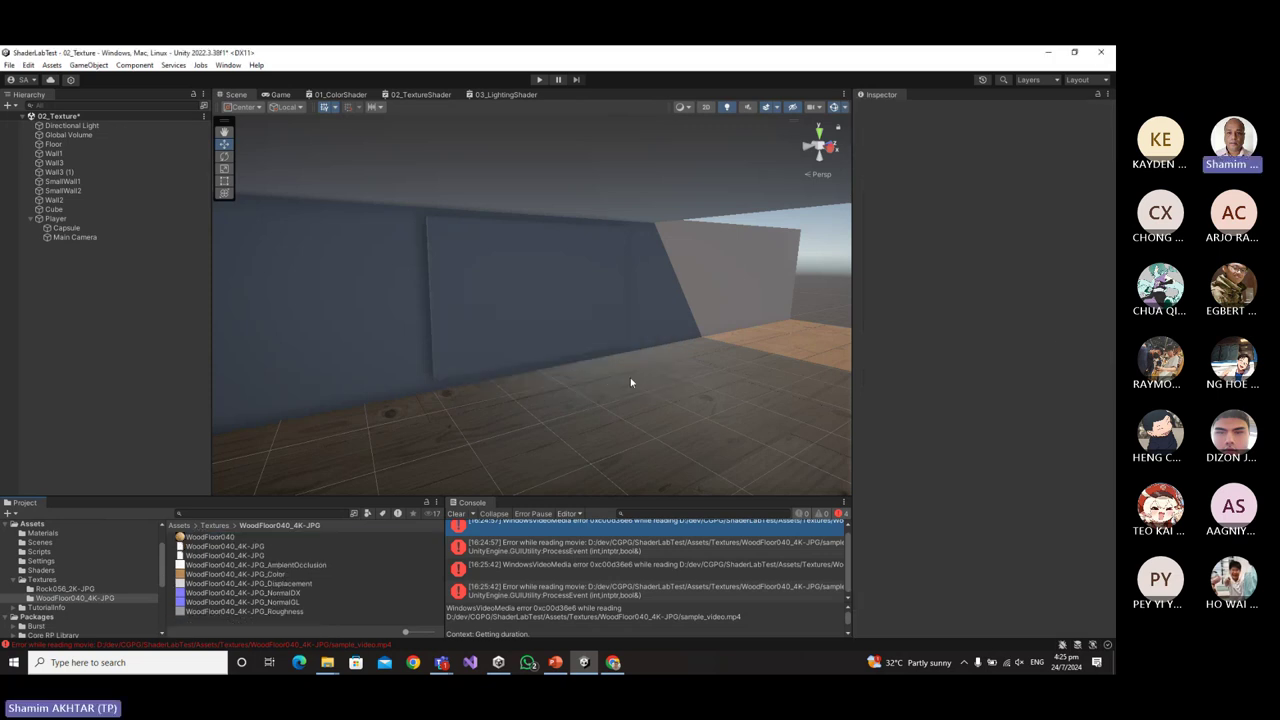
{"action": "left_click", "coordinate": [456, 513]}
Return to the Pexels videos page and dismiss its donation popup.
{"action": "key", "text": "alt+Tab"}
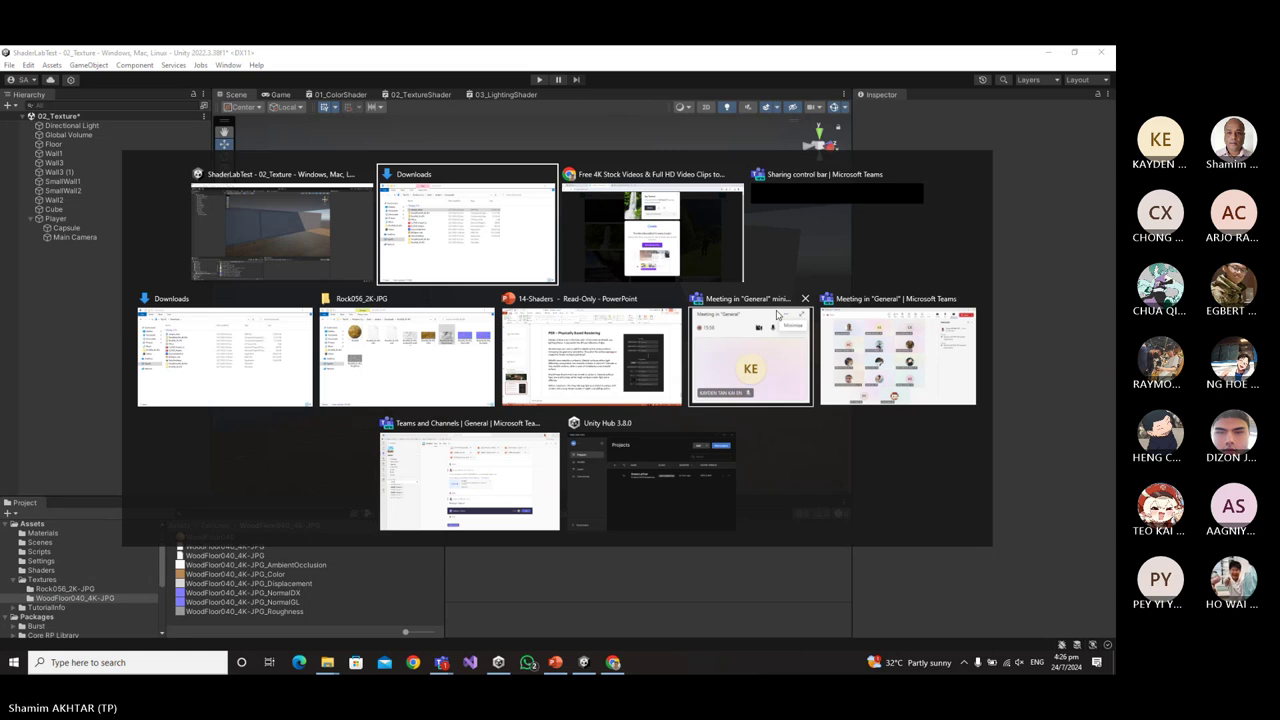
{"action": "key", "text": "alt+Tab"}
{"action": "left_click", "coordinate": [845, 308]}
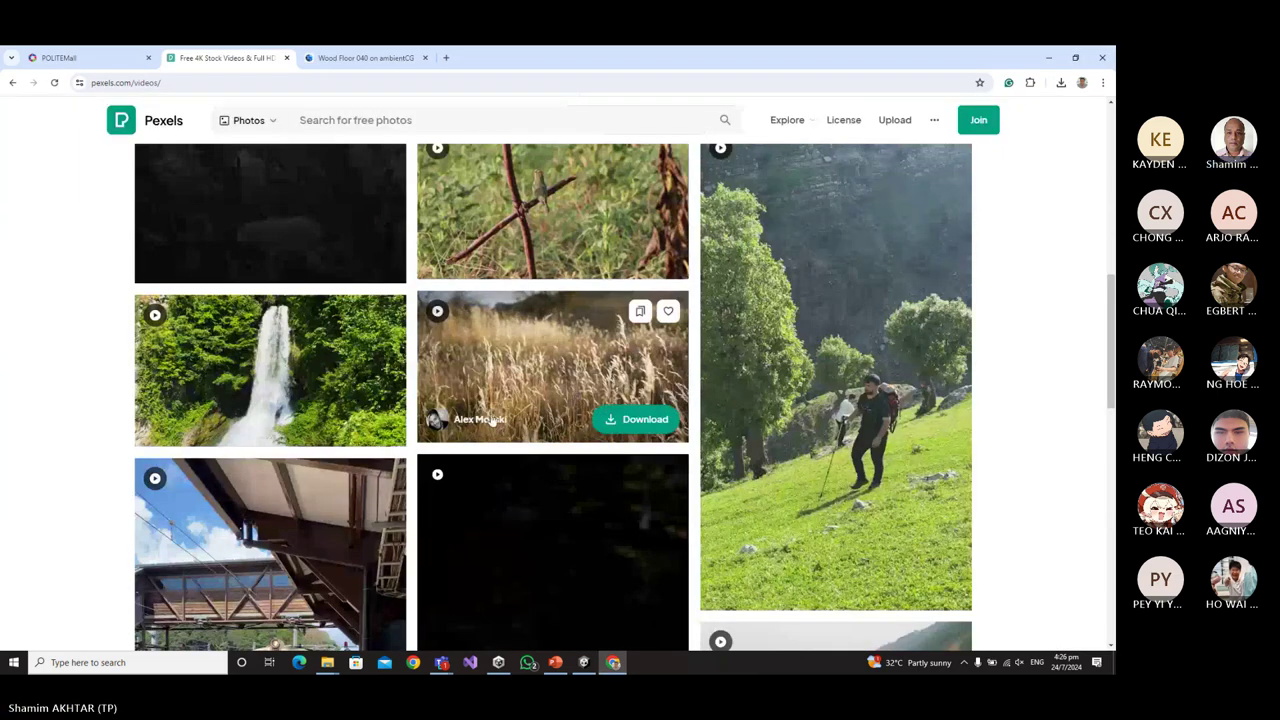
{"action": "scroll", "coordinate": [484, 427], "scroll_direction": "down", "scroll_amount": 3}
{"action": "scroll", "coordinate": [484, 427], "scroll_direction": "down", "scroll_amount": 3}
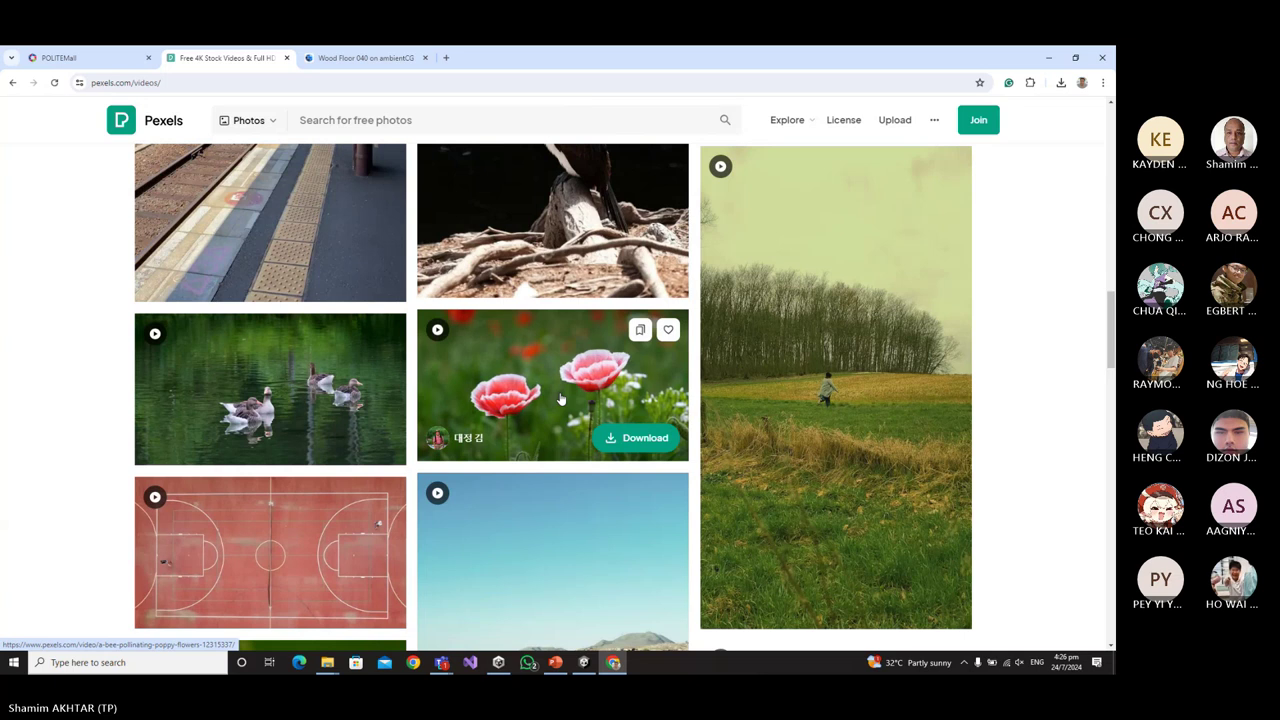
Download the pink poppy flowers clip from Pexels and show it in its folder.
{"action": "left_click", "coordinate": [636, 438]}
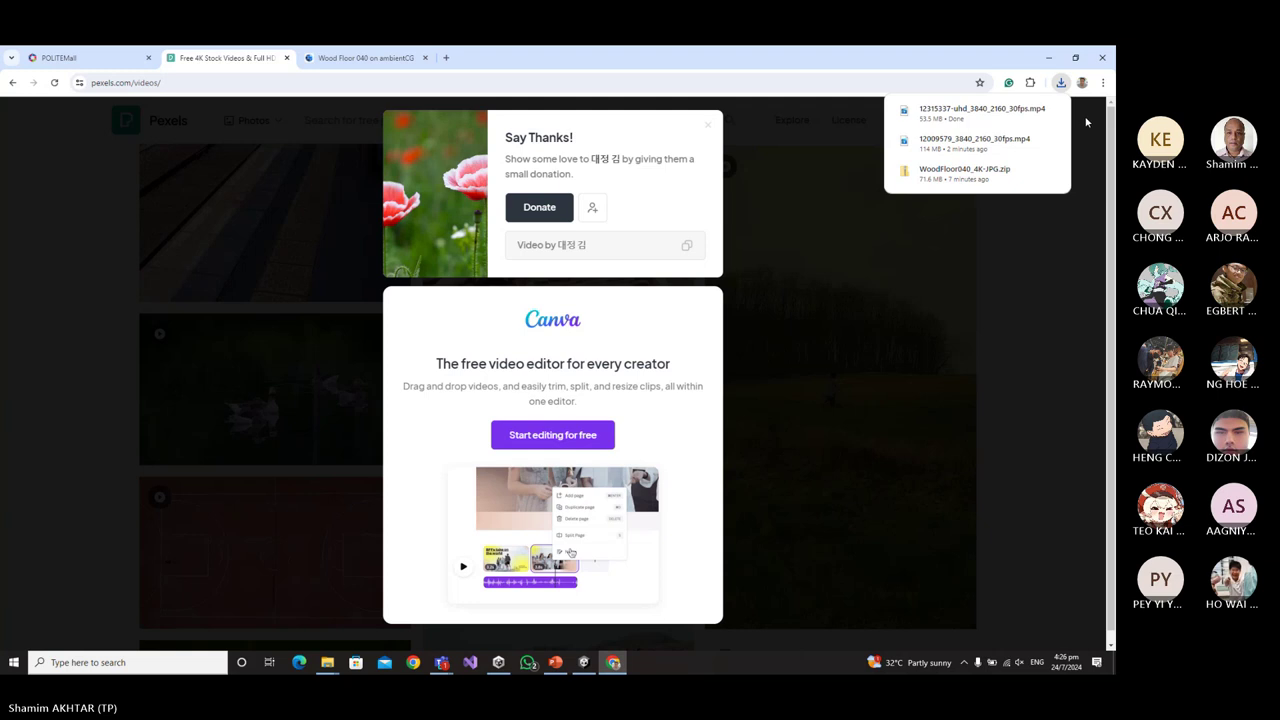
{"action": "left_click", "coordinate": [1034, 111]}
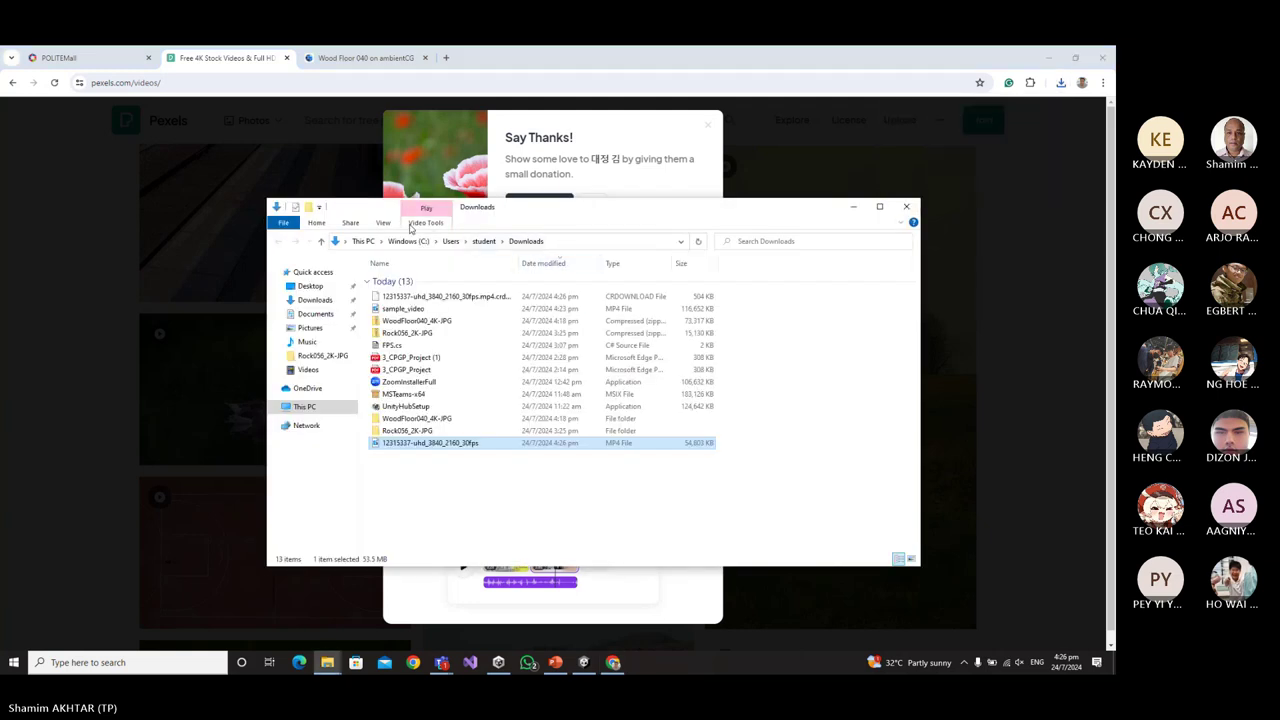
In Folder Options, show hidden files and file extensions, and stop hiding empty drives.
{"action": "left_click", "coordinate": [387, 225]}
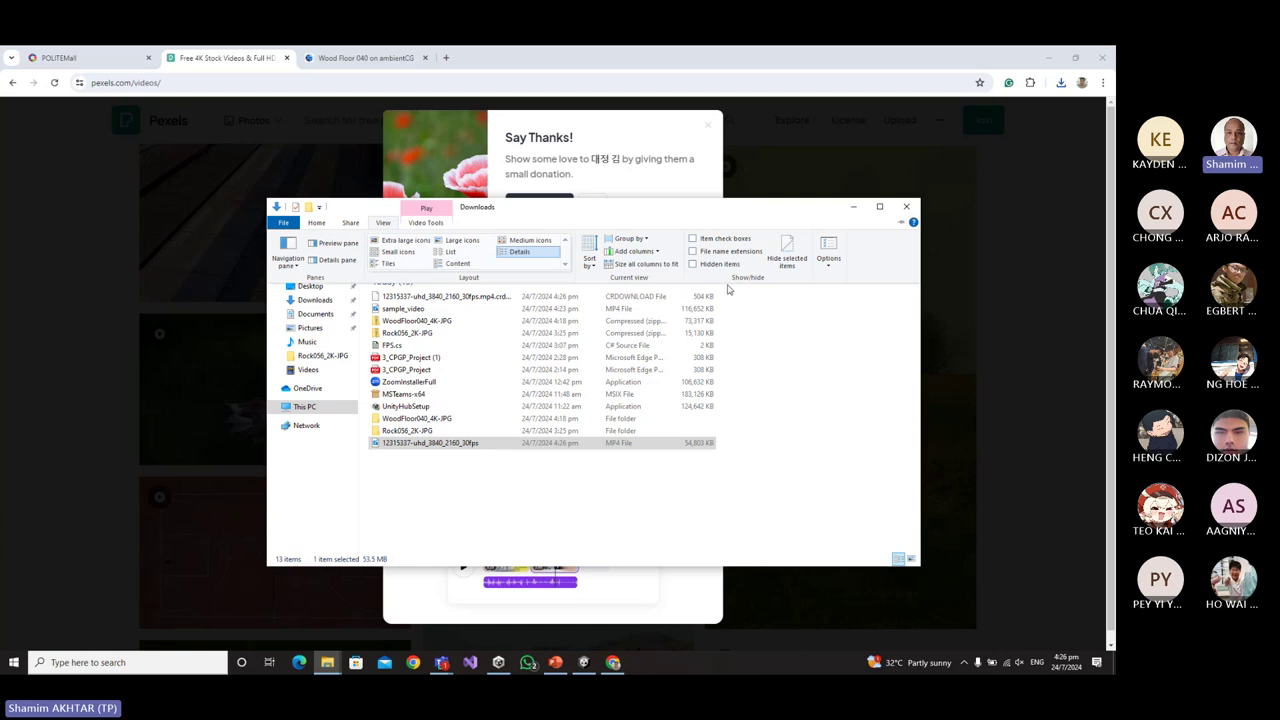
{"action": "left_click", "coordinate": [829, 255]}
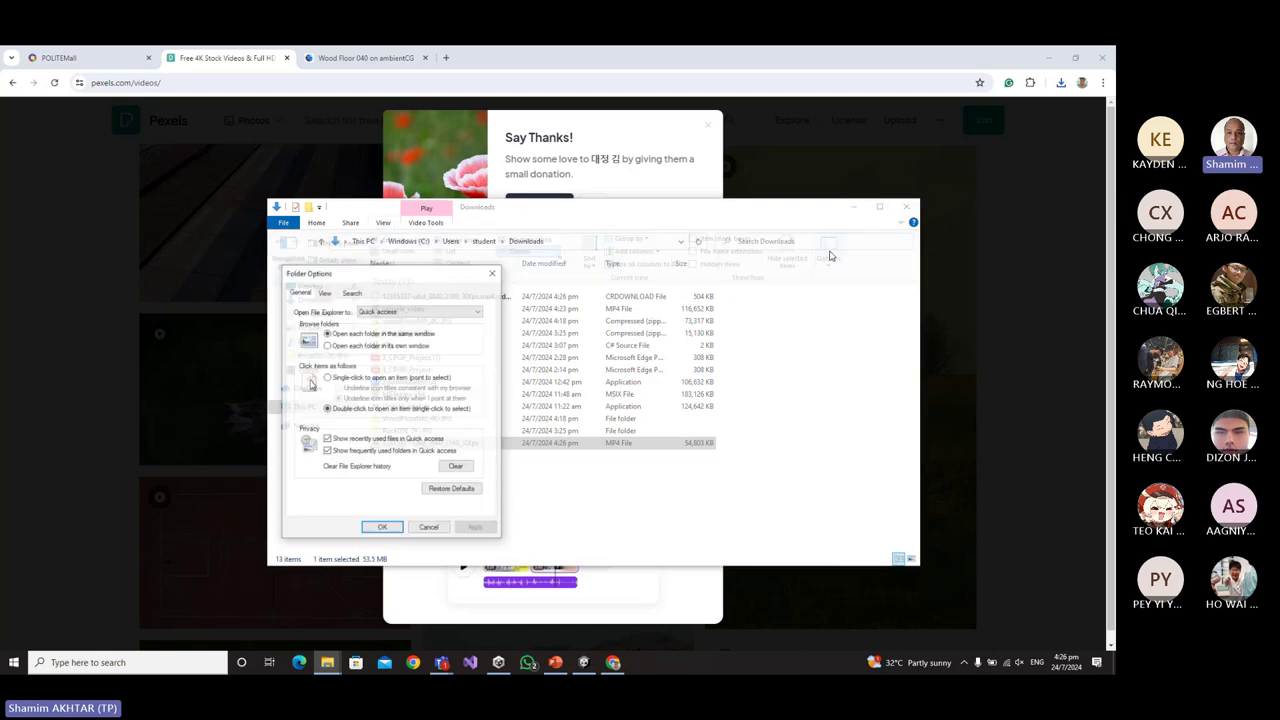
{"action": "left_click", "coordinate": [325, 292]}
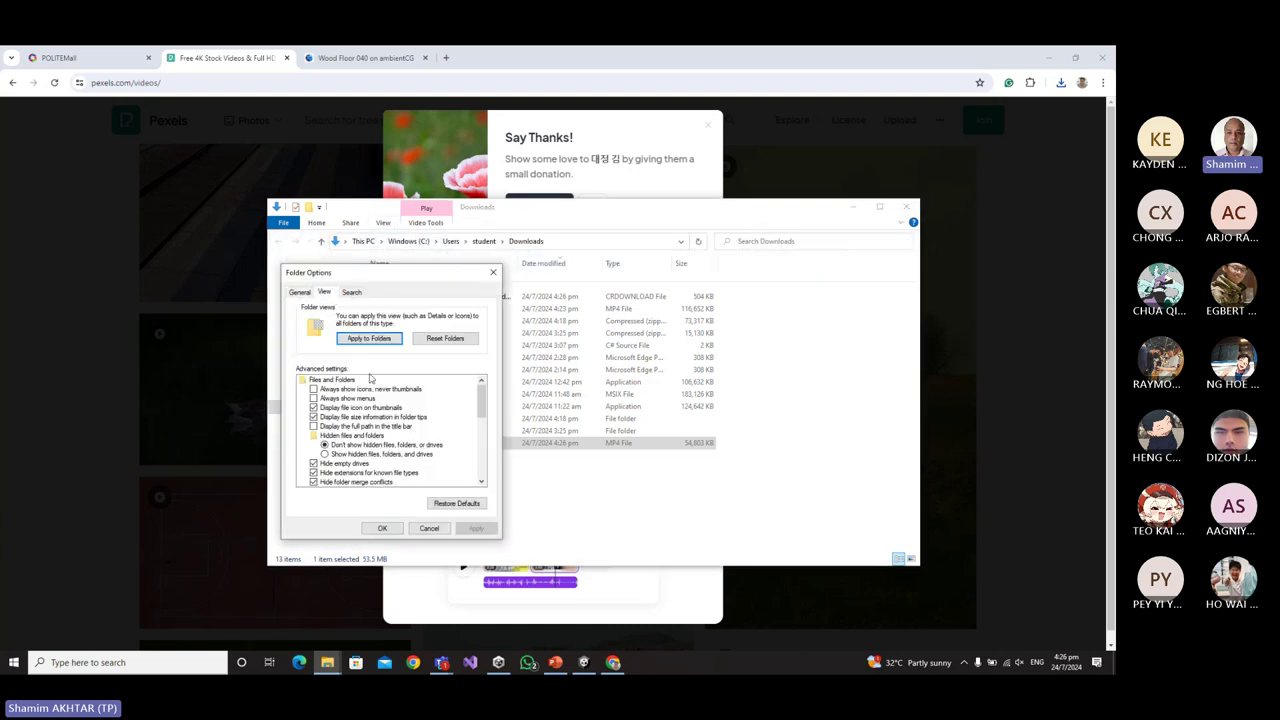
{"action": "left_click", "coordinate": [325, 454]}
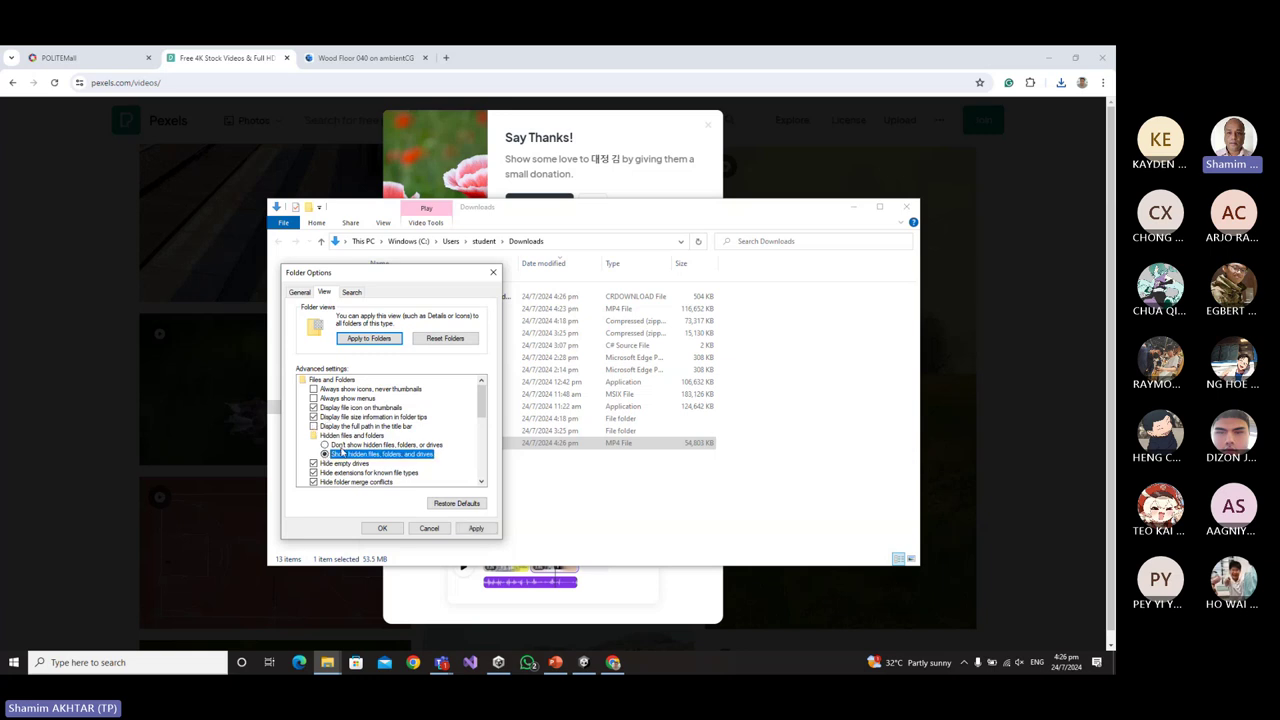
{"action": "left_click", "coordinate": [313, 474]}
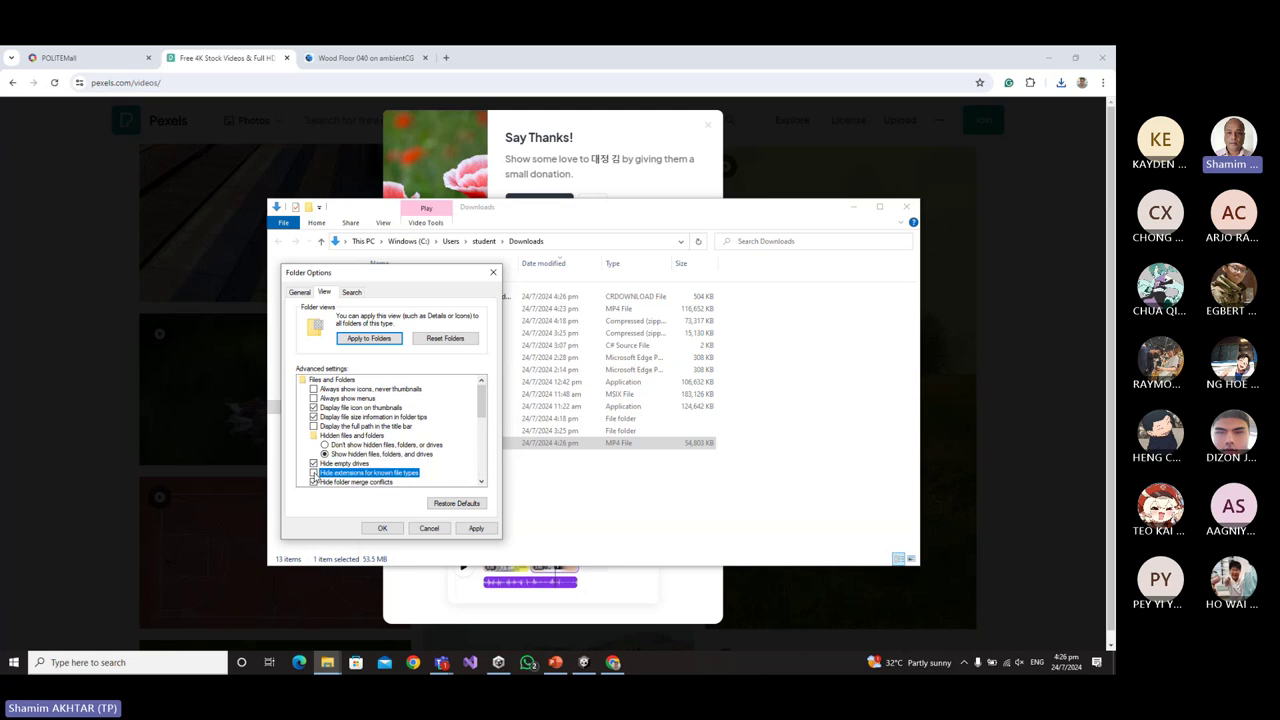
{"action": "scroll", "coordinate": [314, 472], "scroll_direction": "down", "scroll_amount": 2}
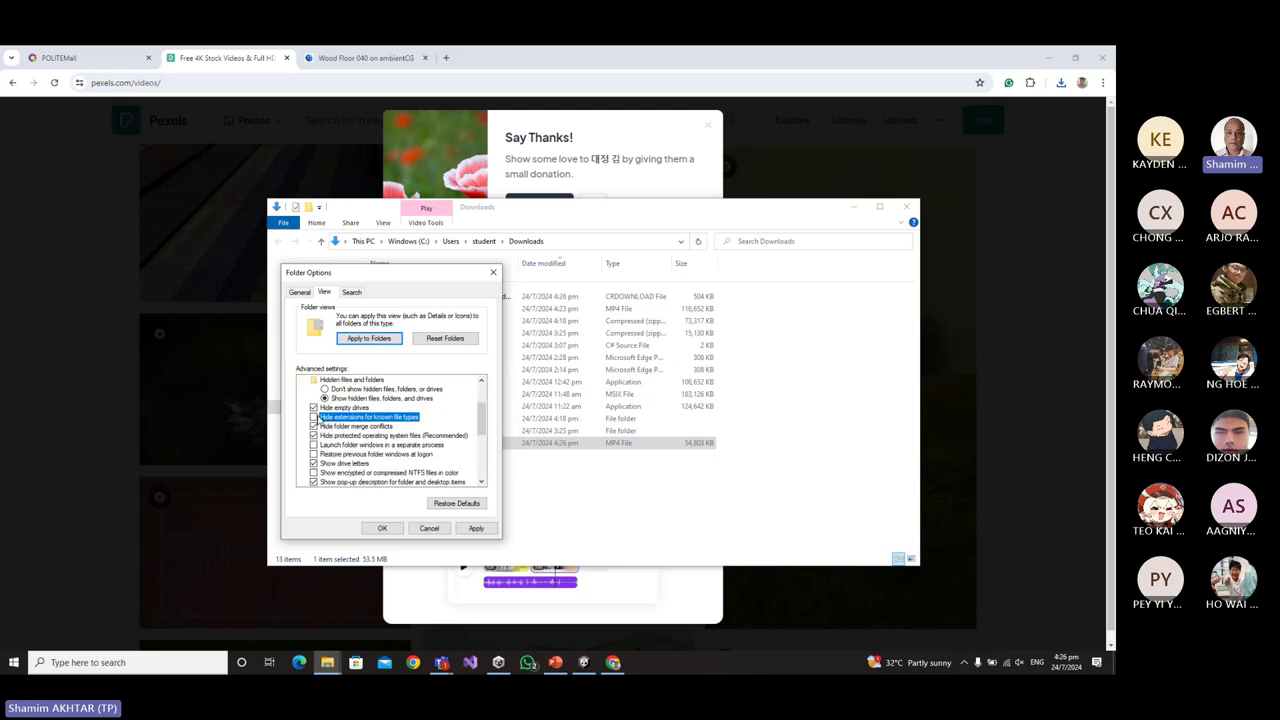
{"action": "left_click", "coordinate": [313, 408]}
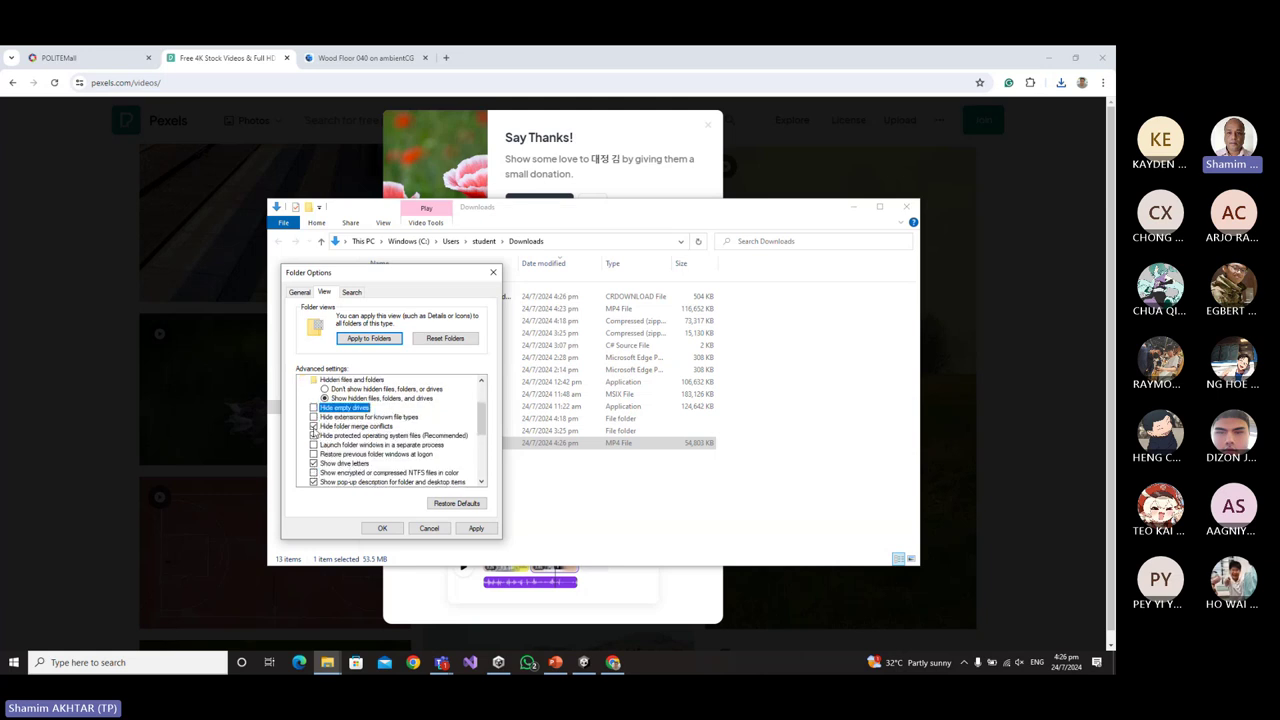
{"action": "left_click", "coordinate": [383, 528]}
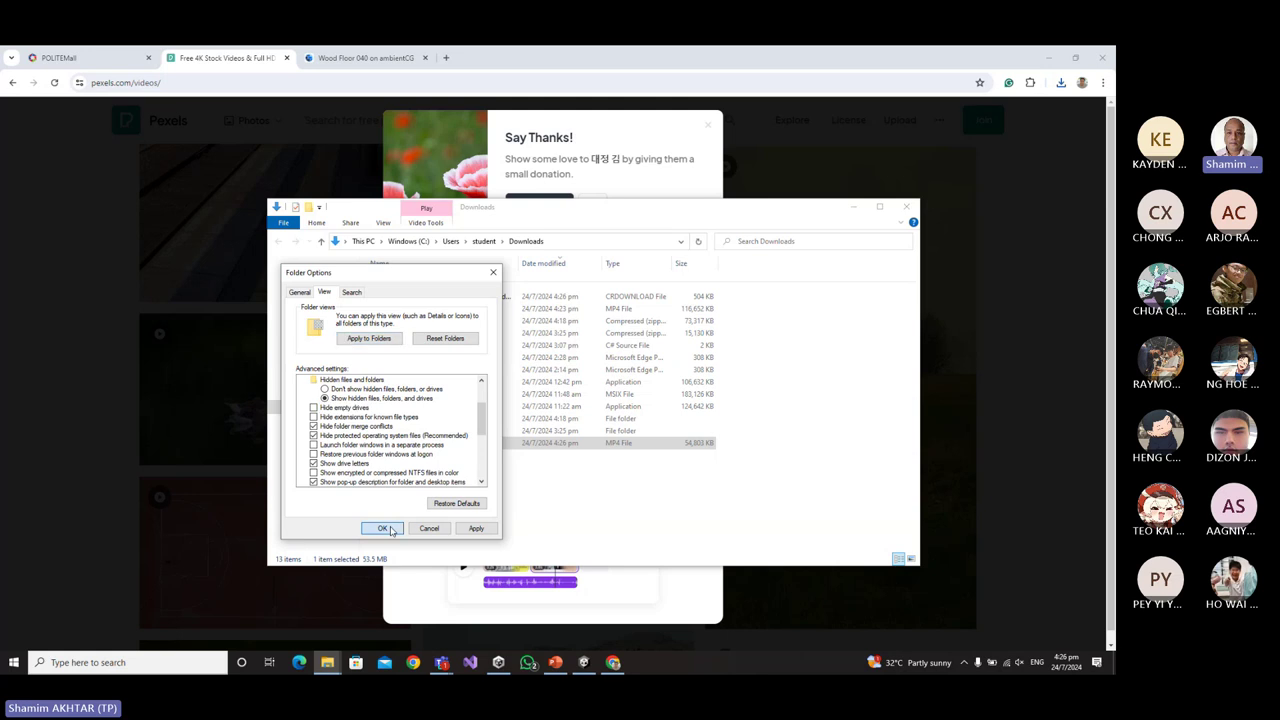
{"action": "left_click", "coordinate": [486, 504]}
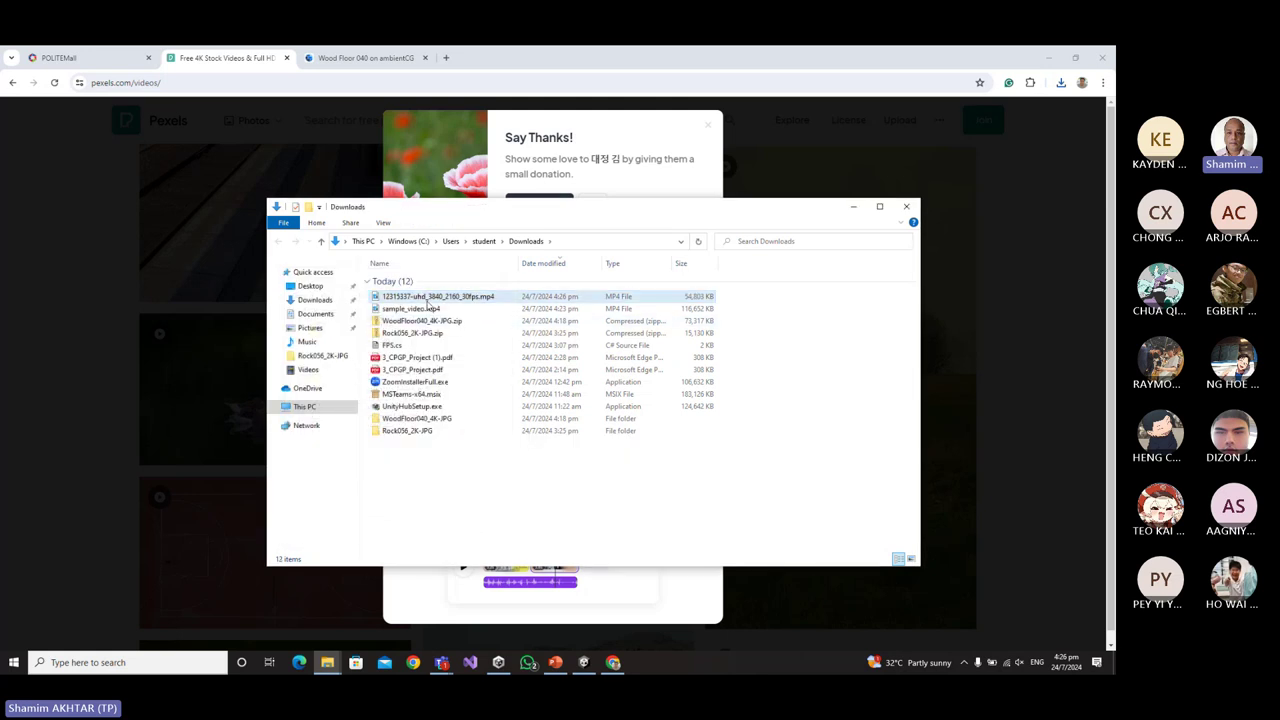
Delete the old sample_video.mp4 from Downloads.
{"action": "left_click", "coordinate": [423, 310]}
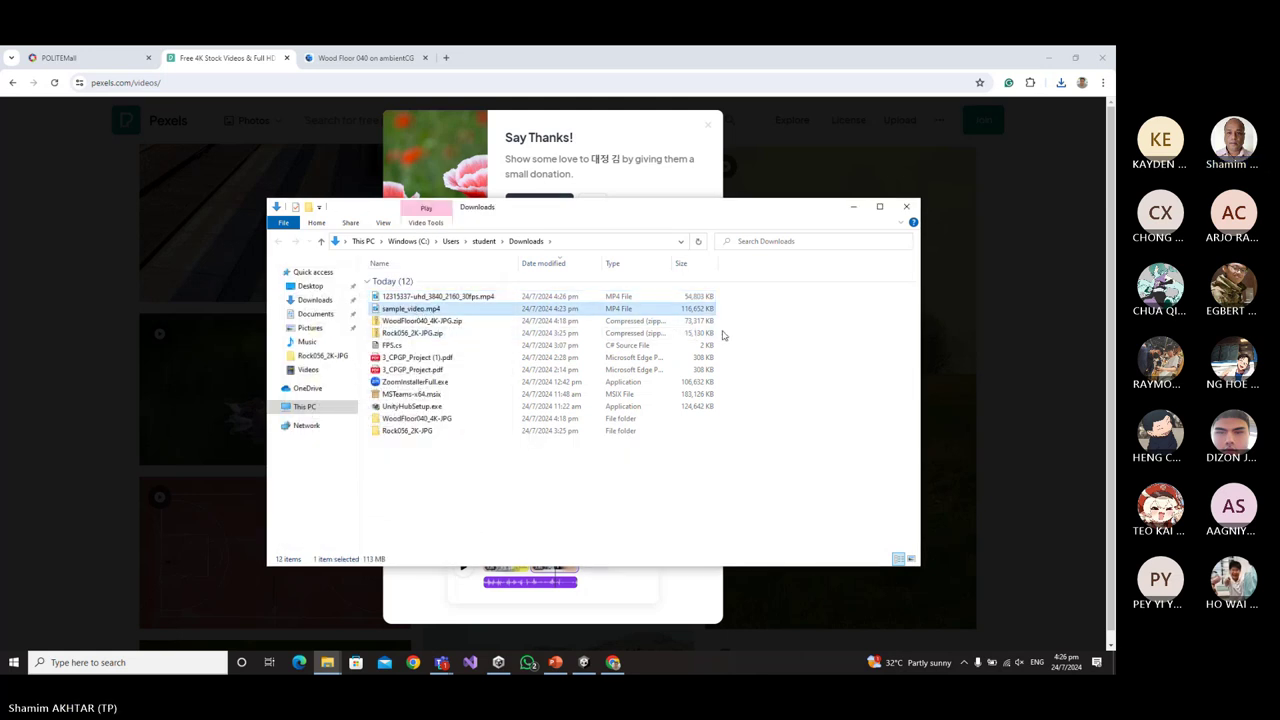
{"action": "key", "text": "Delete"}
{"action": "key", "text": "Return"}
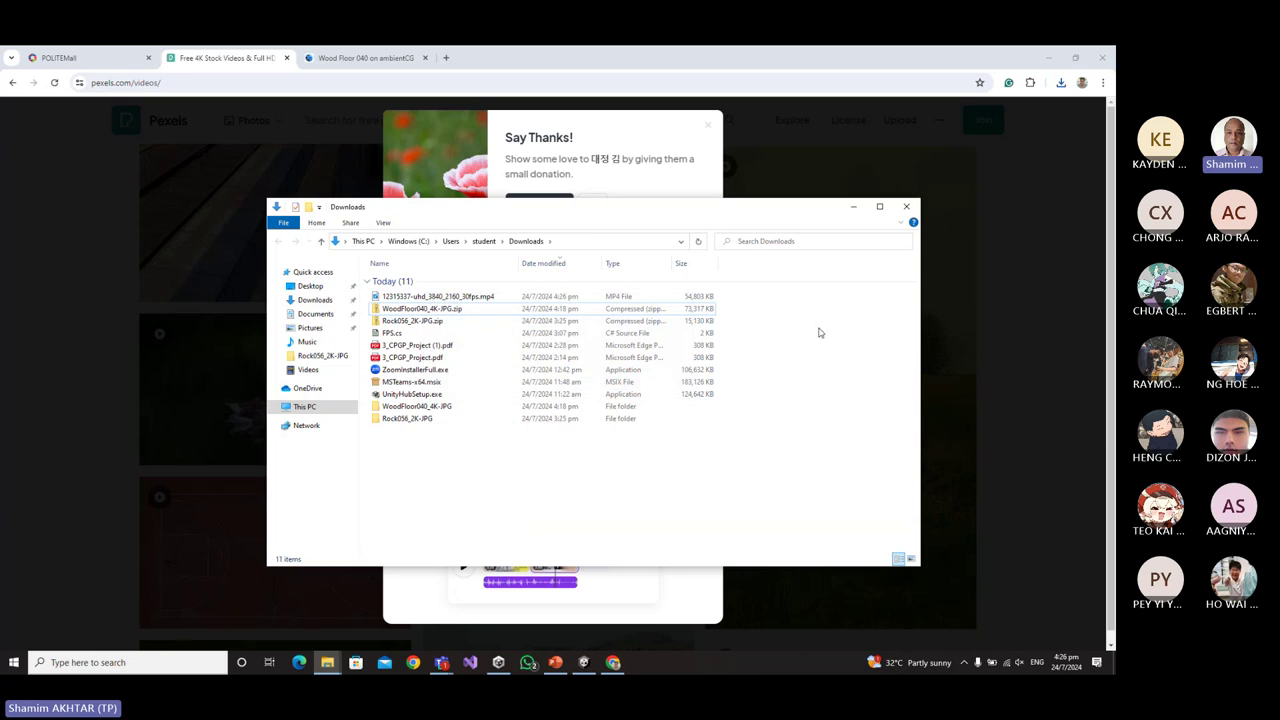
Rename the 12315337 poppy clip to sample.mp4 and drag it into Unity's Textures folder.
{"action": "left_click", "coordinate": [432, 298]}
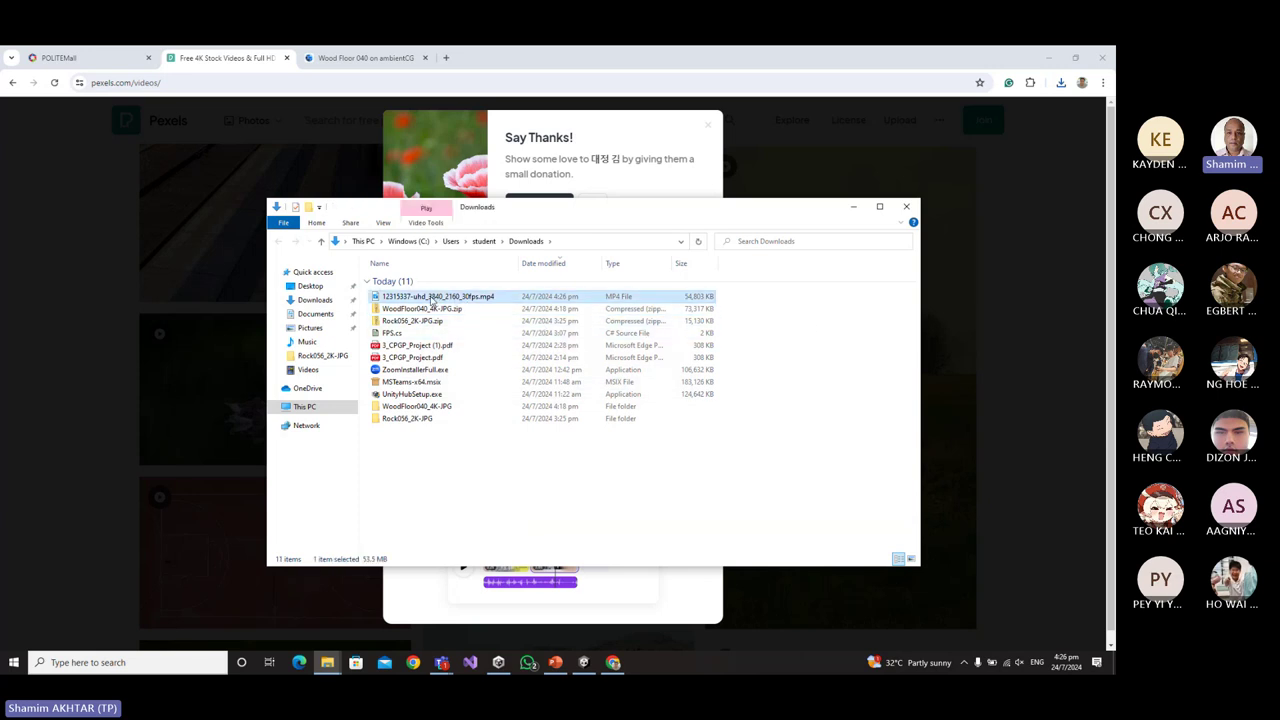
{"action": "left_click", "coordinate": [440, 298]}
{"action": "type", "text": "sample"}
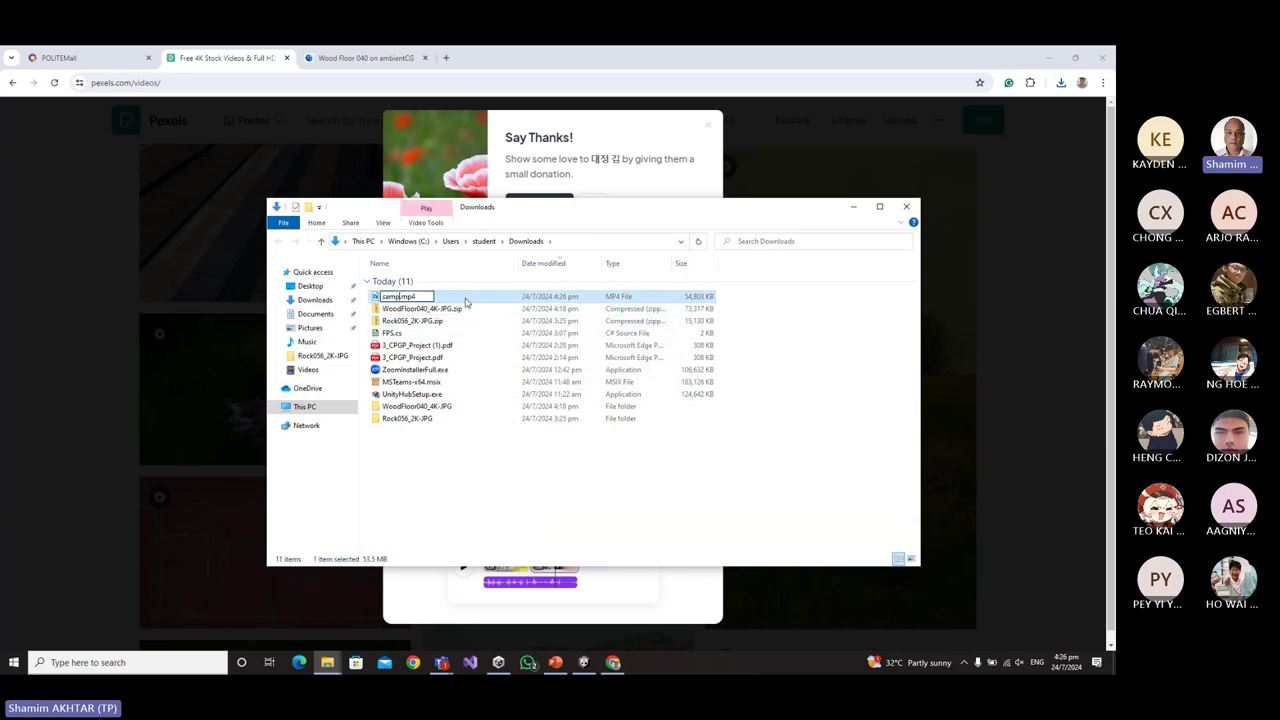
{"action": "key", "text": "Return"}
{"action": "left_click_drag", "start_coordinate": [415, 305], "coordinate": [45, 561]}
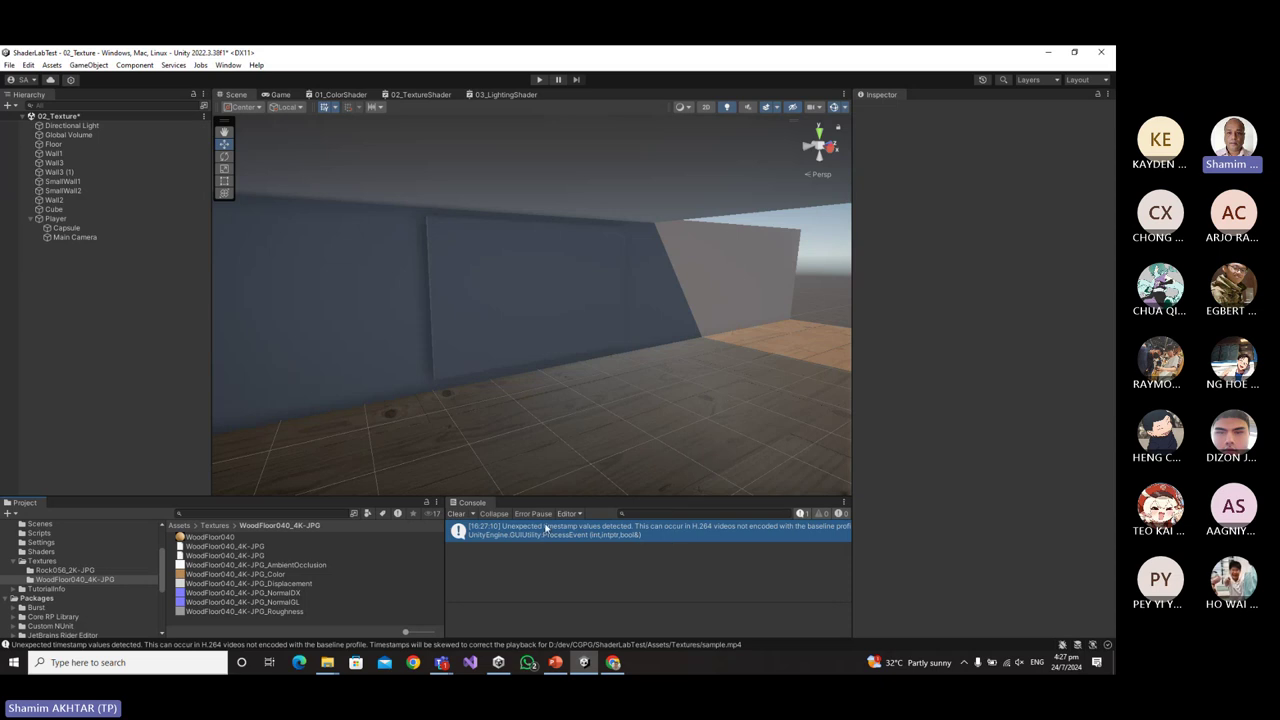
Select Wall3 (1) and assign the sample clip to its Video Player's Video Clip.
{"action": "left_click", "coordinate": [457, 513]}
{"action": "left_click", "coordinate": [38, 561]}
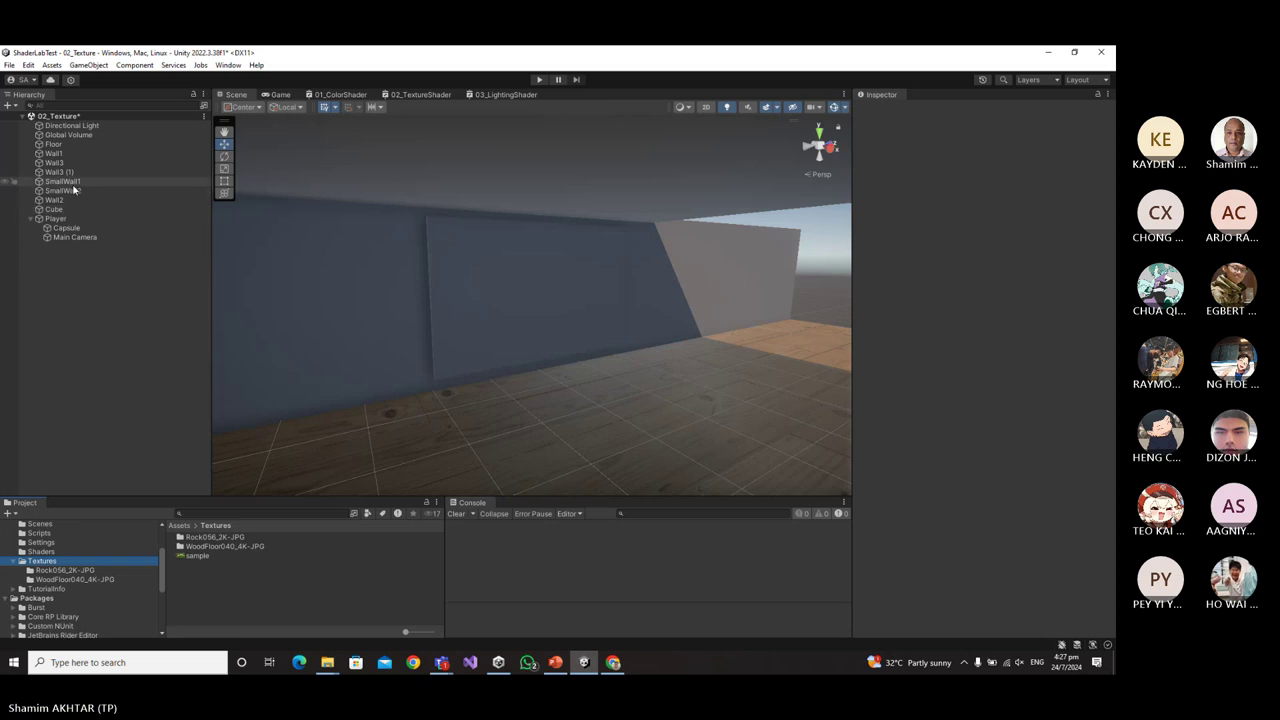
{"action": "left_click", "coordinate": [592, 336]}
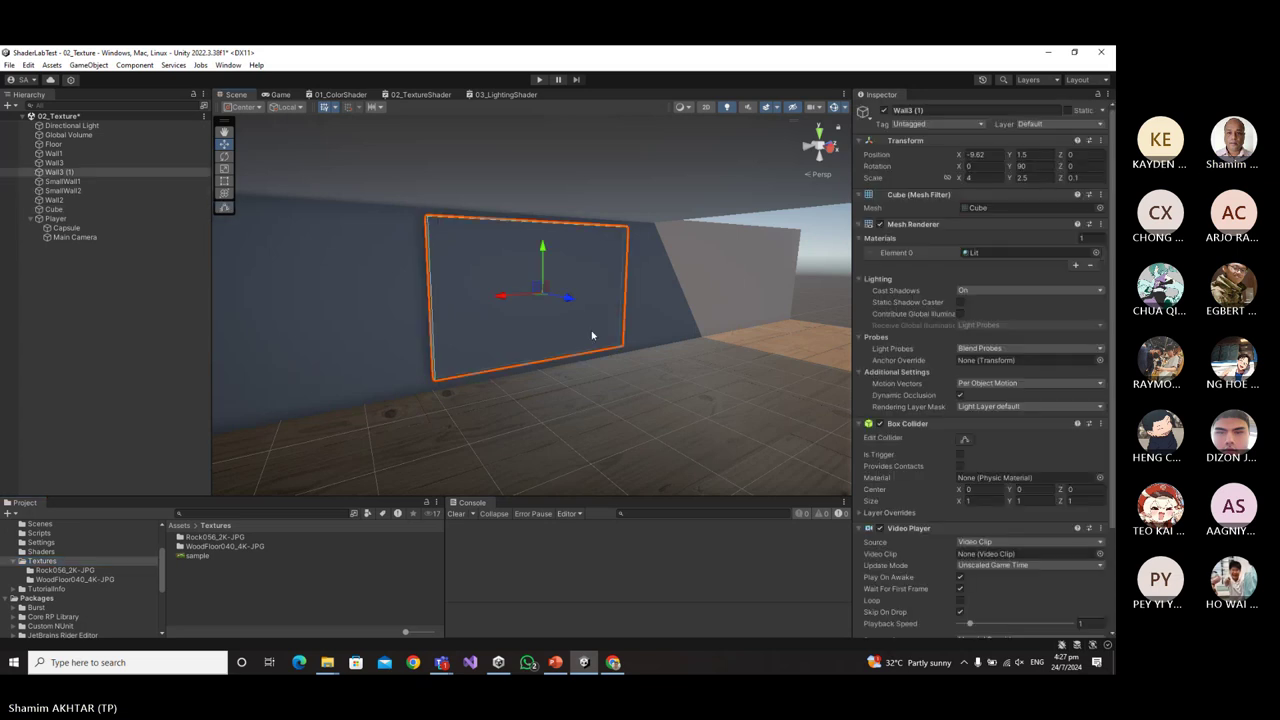
{"action": "left_click_drag", "start_coordinate": [210, 557], "coordinate": [983, 561]}
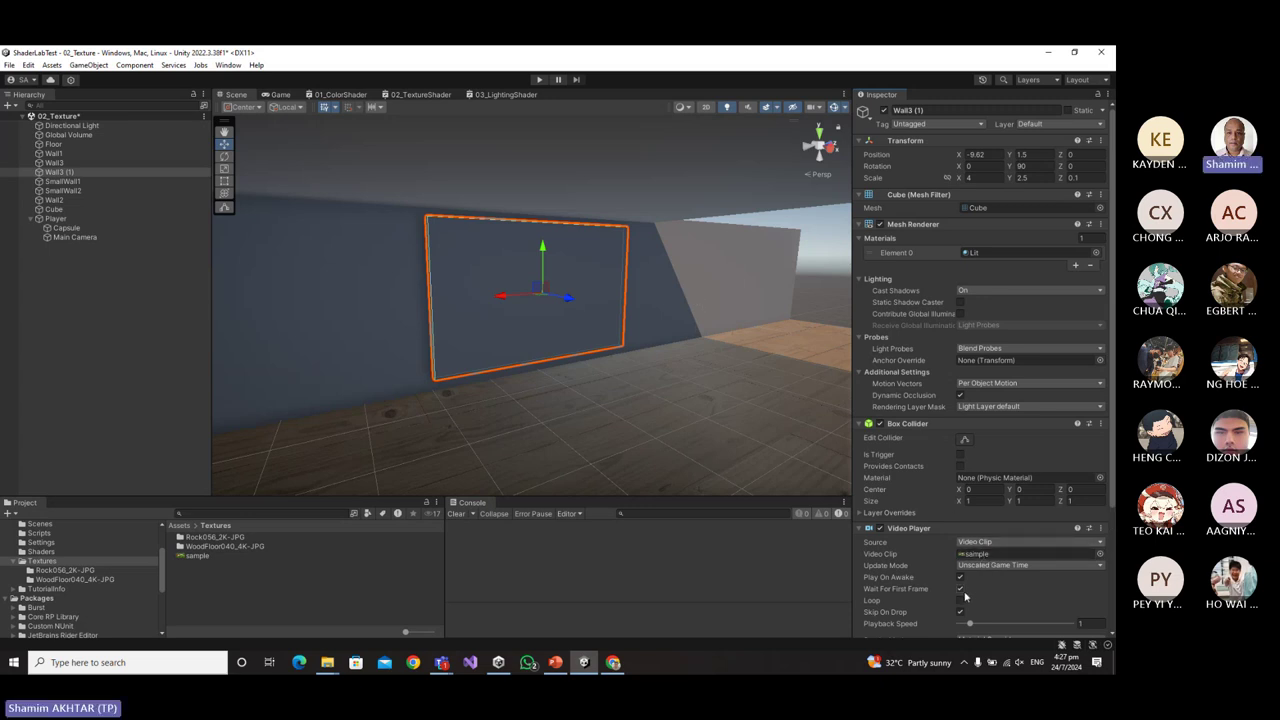
{"action": "left_click", "coordinate": [539, 80]}
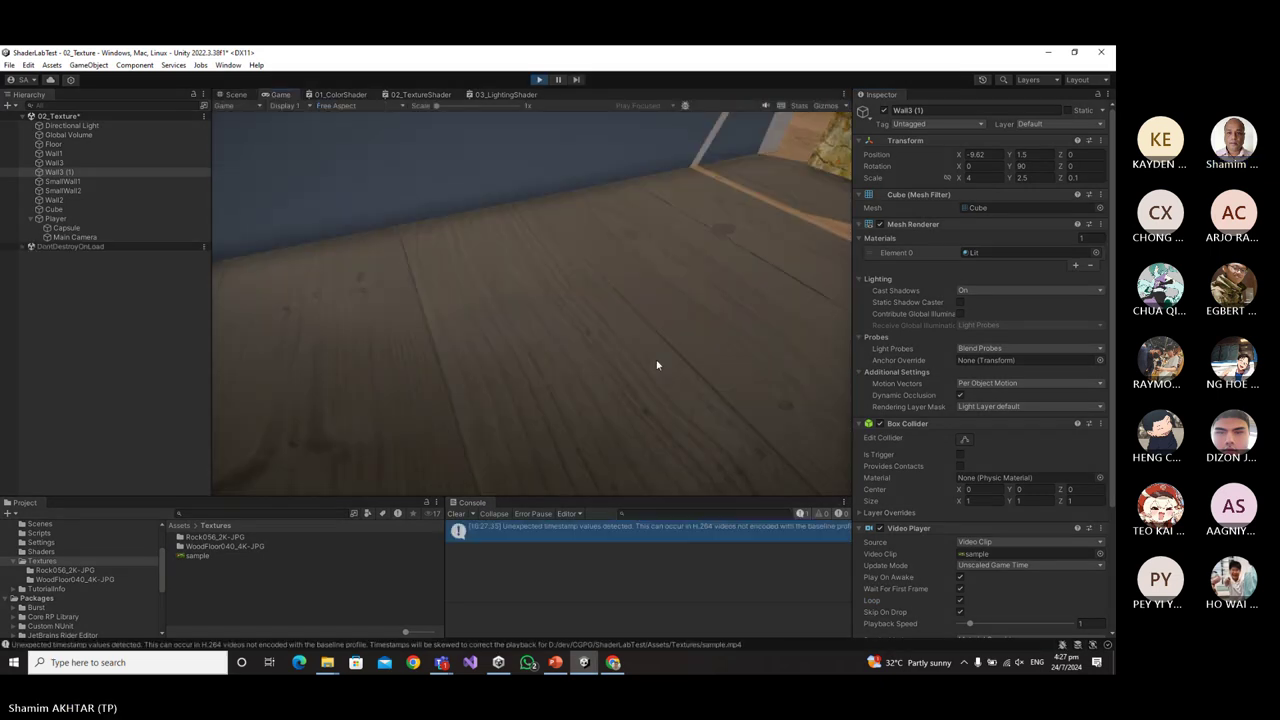
{"action": "key", "text": "s"}
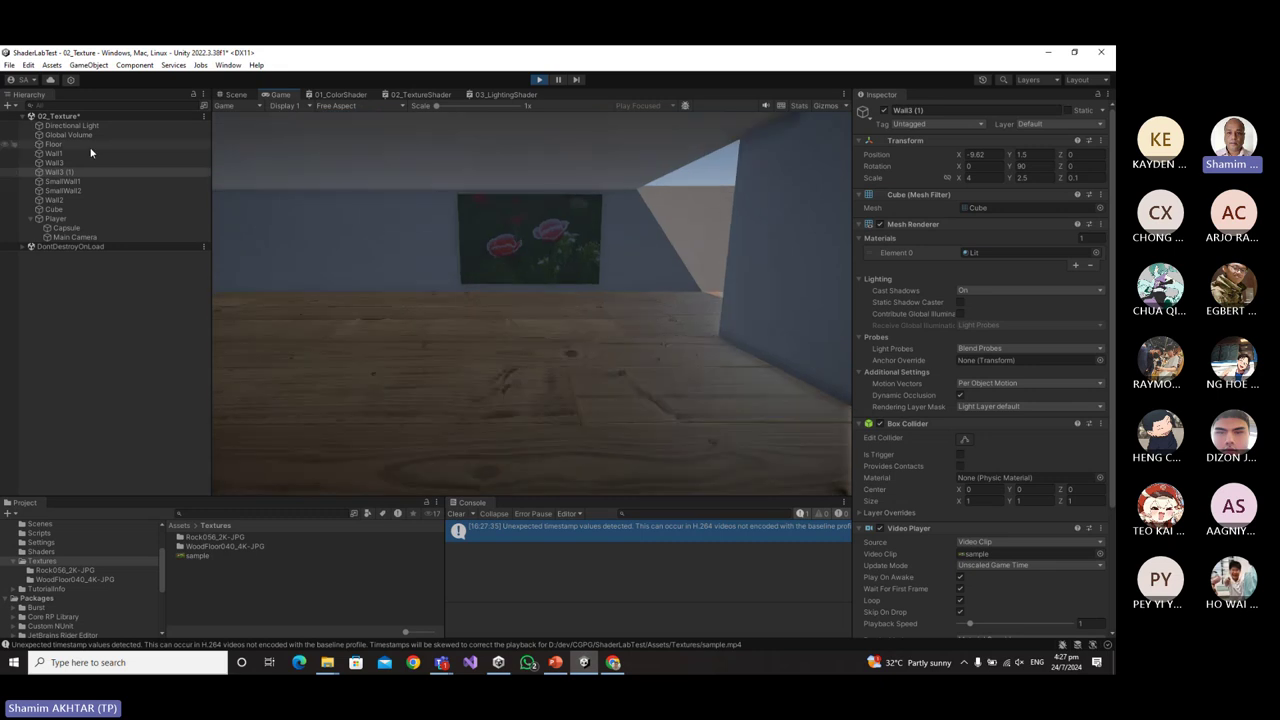
{"action": "key", "text": "w"}
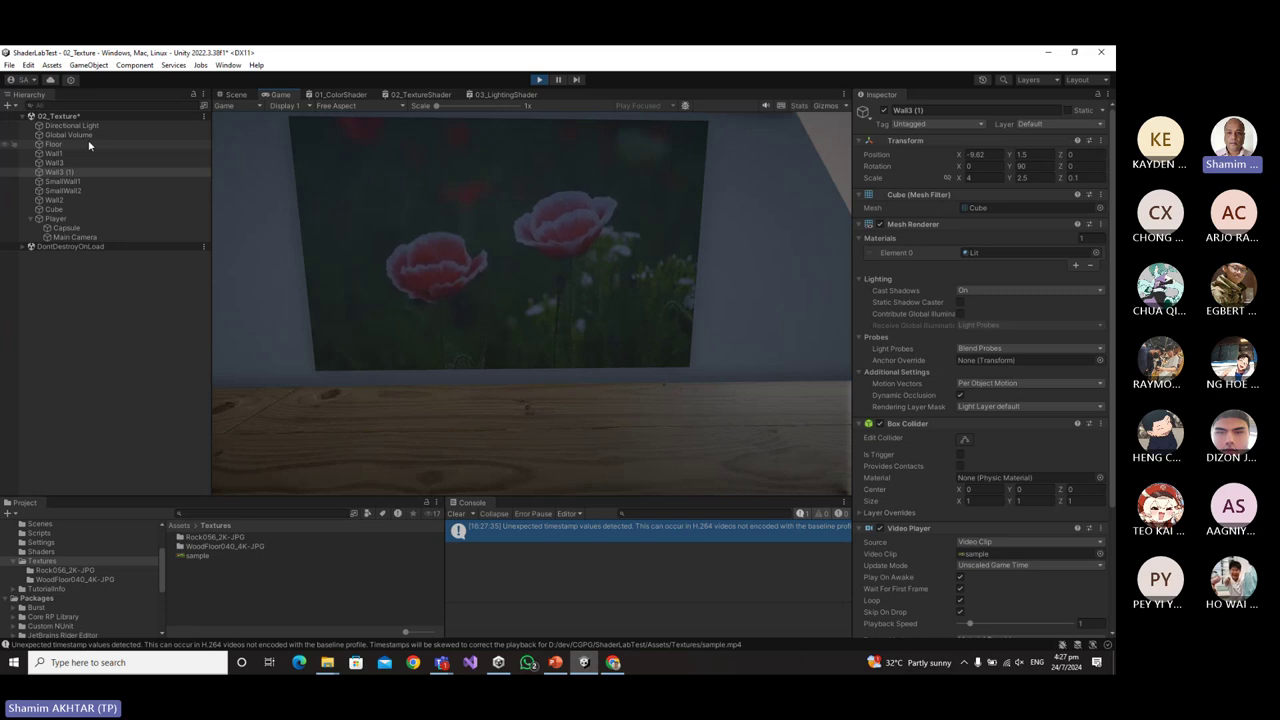
{"action": "left_click", "coordinate": [540, 80]}
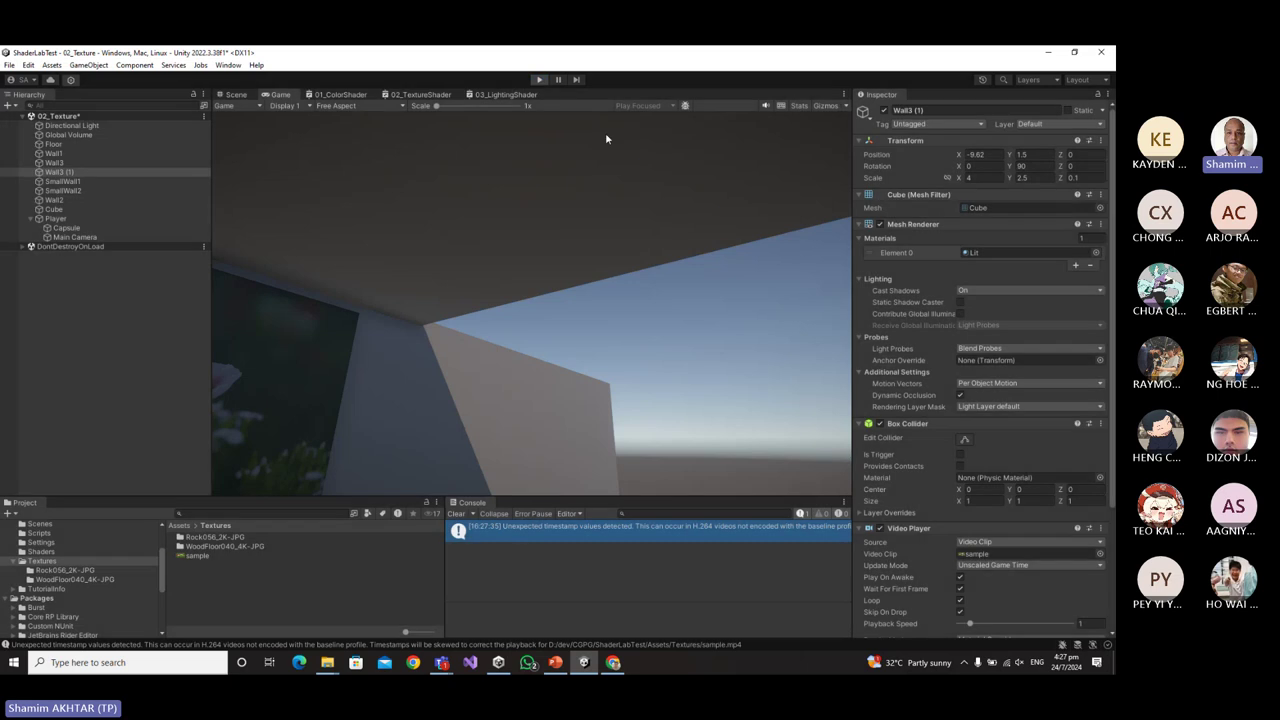
Set Wall3 (1)'s Cast Shadows to Off and its material to Sprites-Default, then enter Play mode.
{"action": "left_click", "coordinate": [993, 291]}
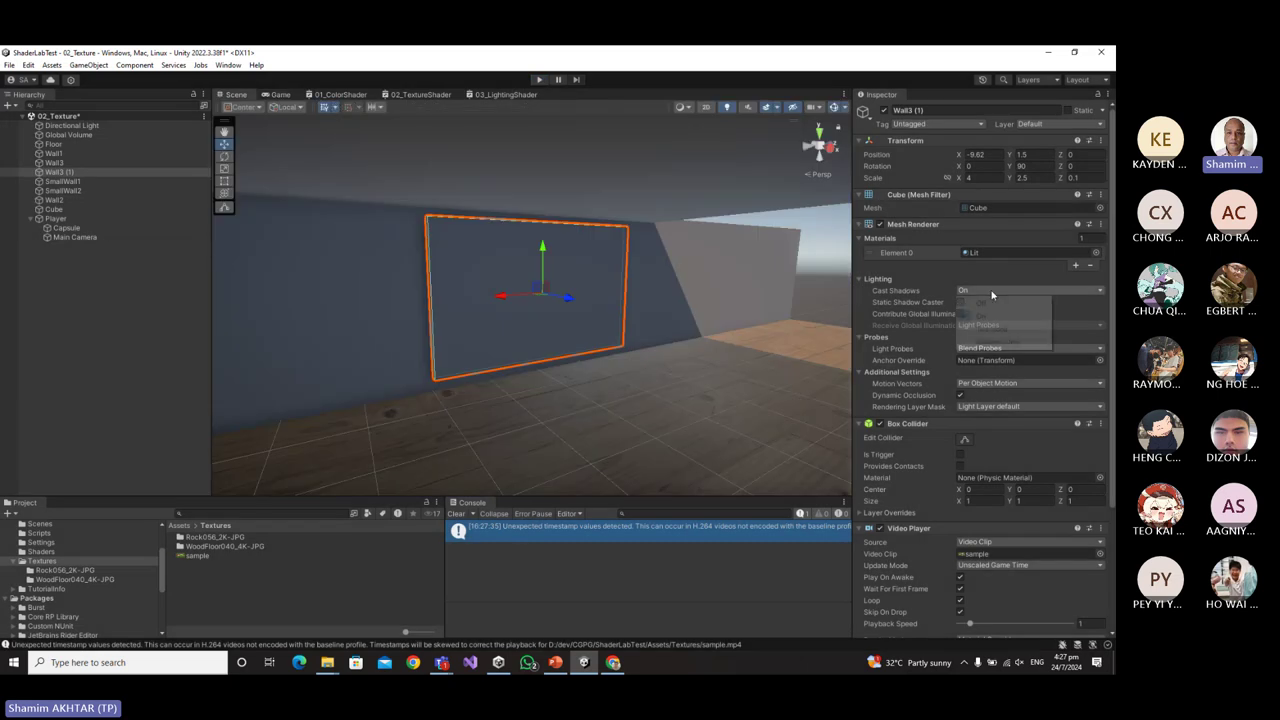
{"action": "left_click", "coordinate": [990, 302]}
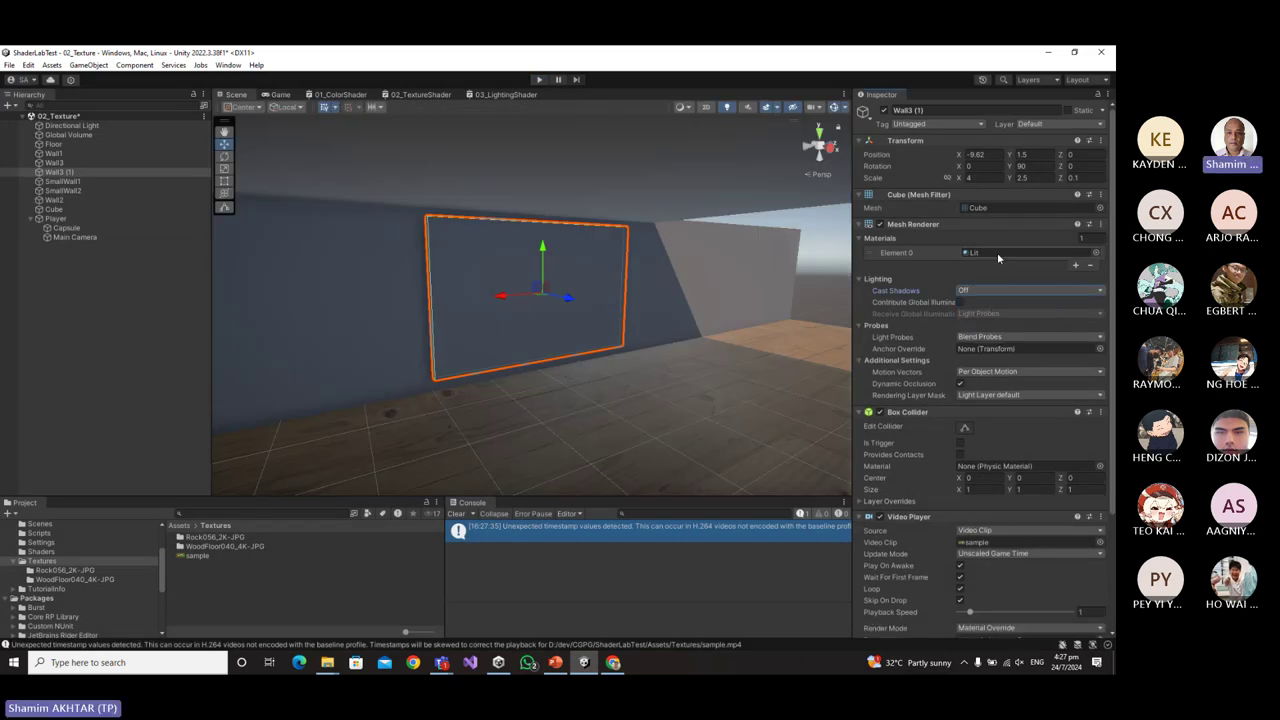
{"action": "left_click", "coordinate": [1096, 252]}
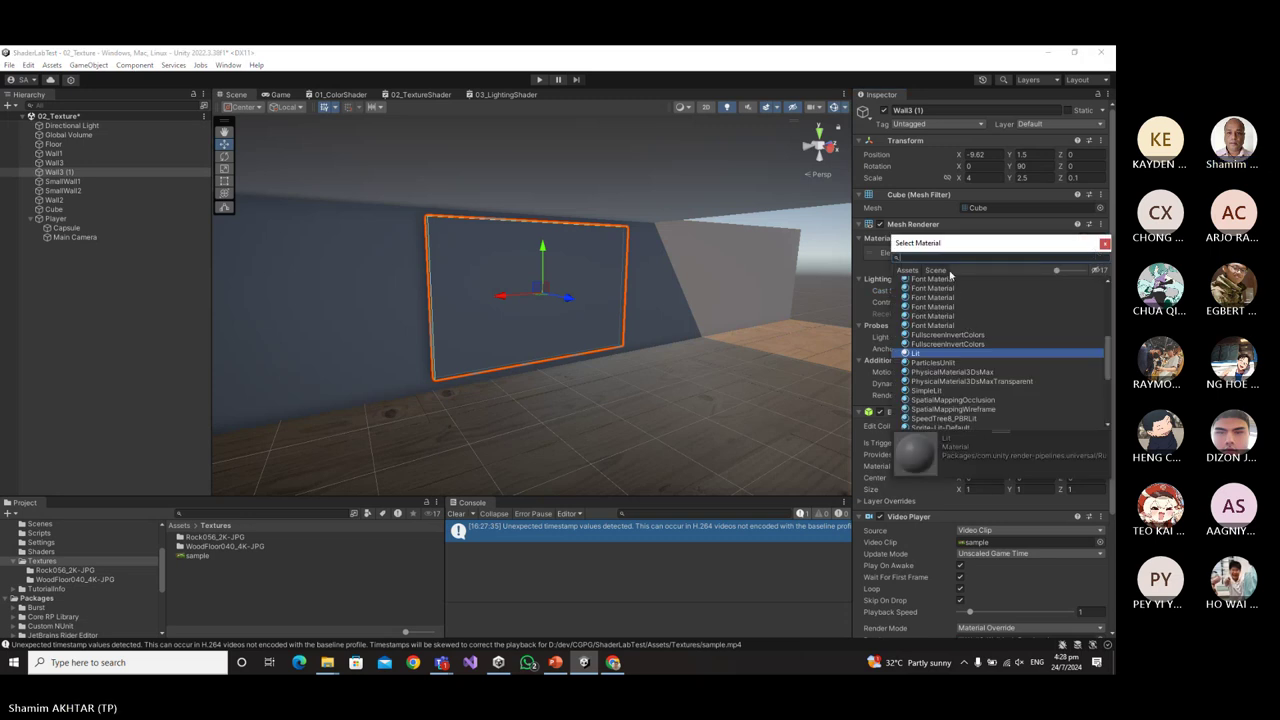
{"action": "type", "text": "unli"}
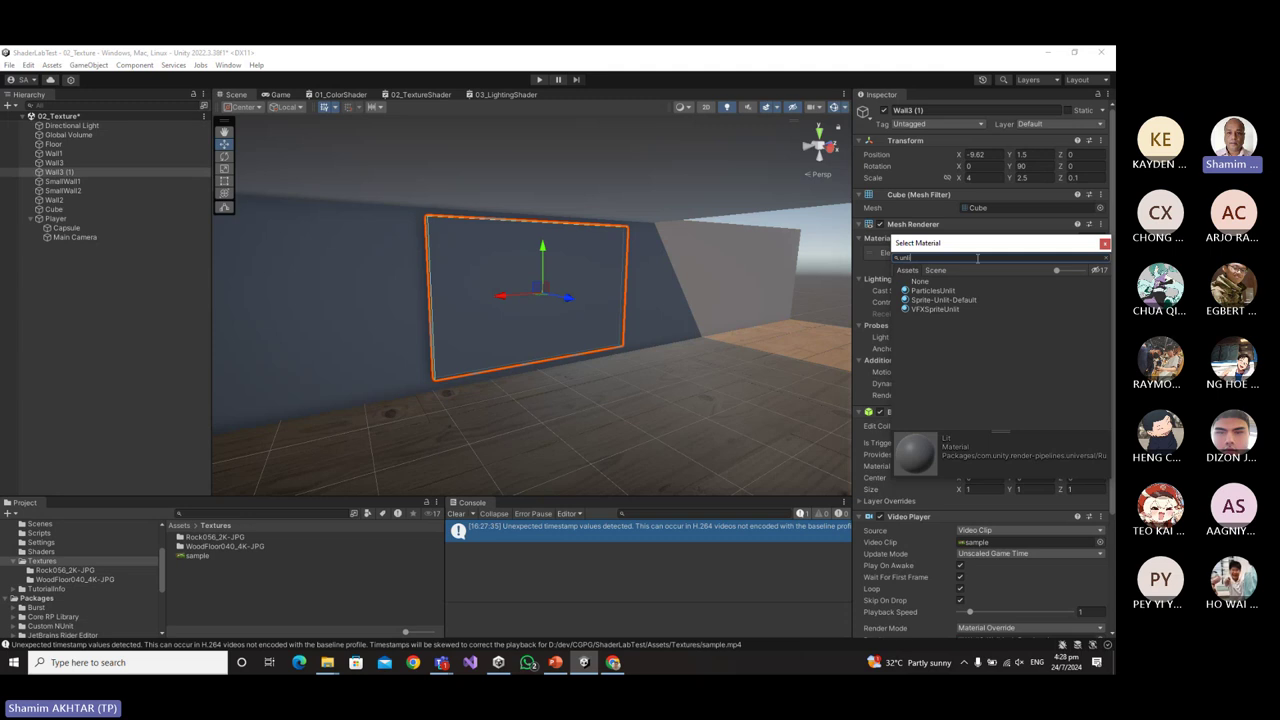
{"action": "key", "text": "BackSpace"}
{"action": "key", "text": "BackSpace"}
{"action": "key", "text": "BackSpace"}
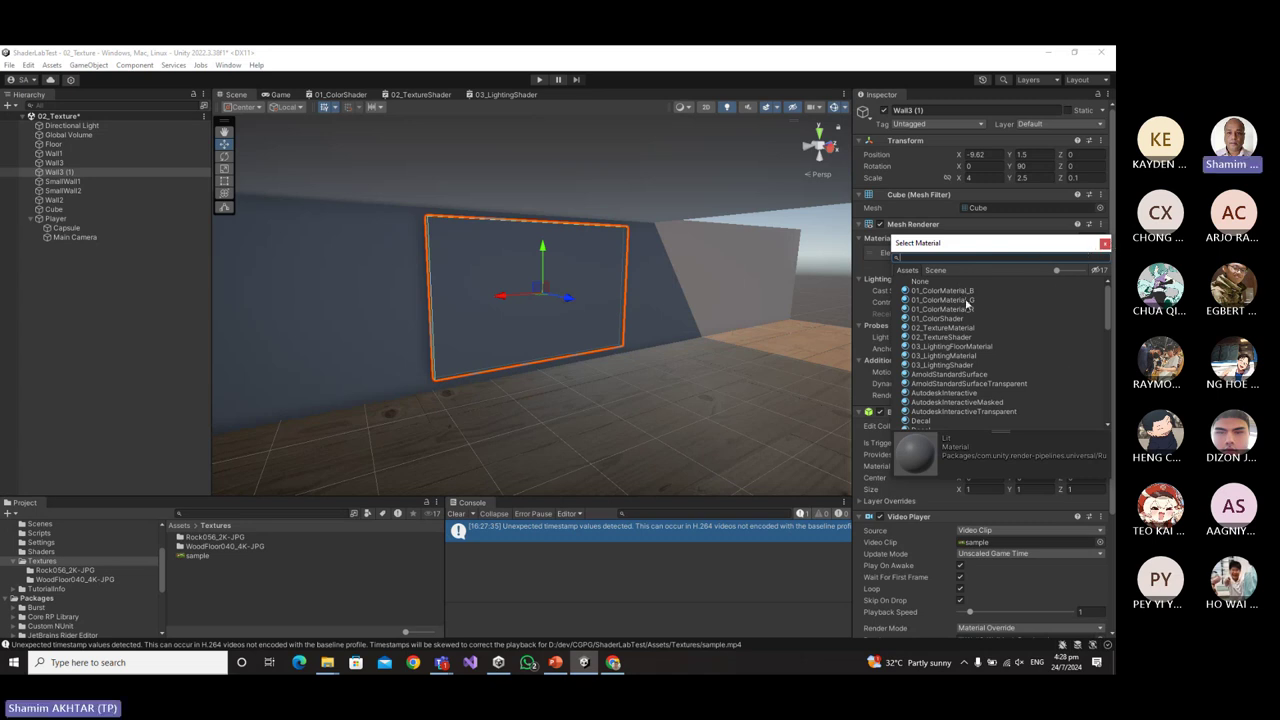
{"action": "scroll", "coordinate": [966, 378], "scroll_direction": "down", "scroll_amount": 6}
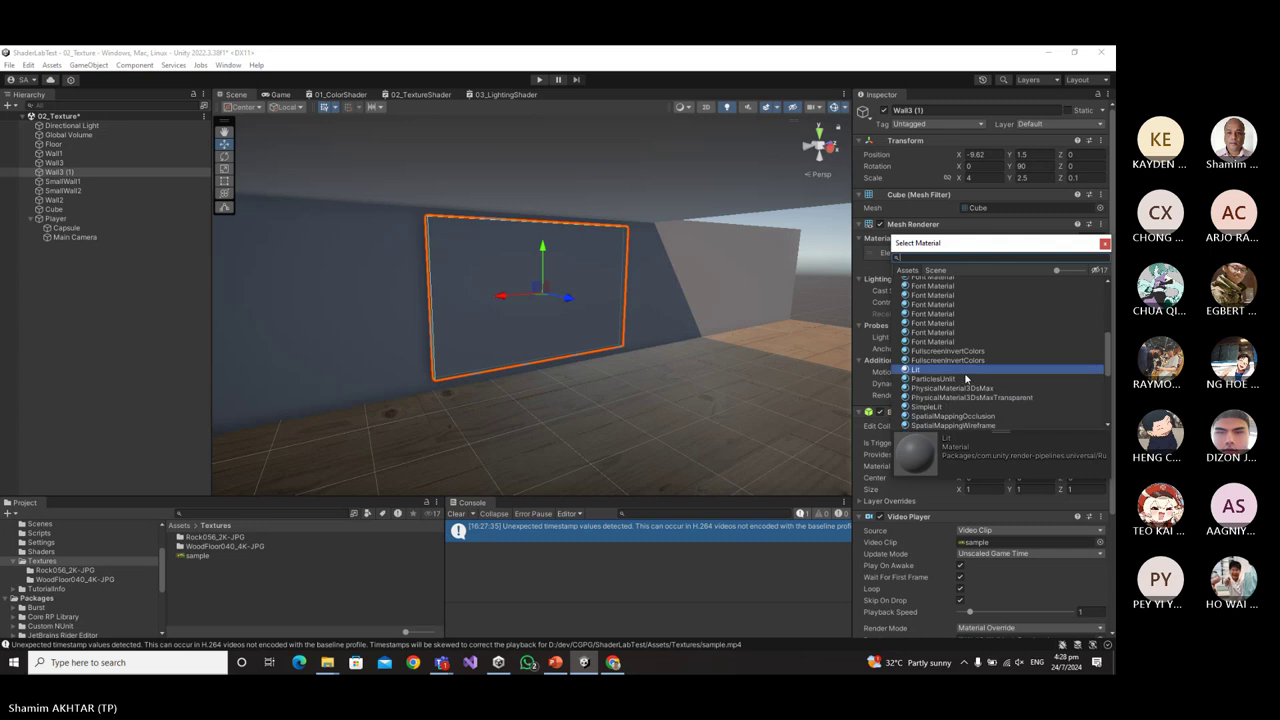
{"action": "scroll", "coordinate": [963, 381], "scroll_direction": "down", "scroll_amount": 5}
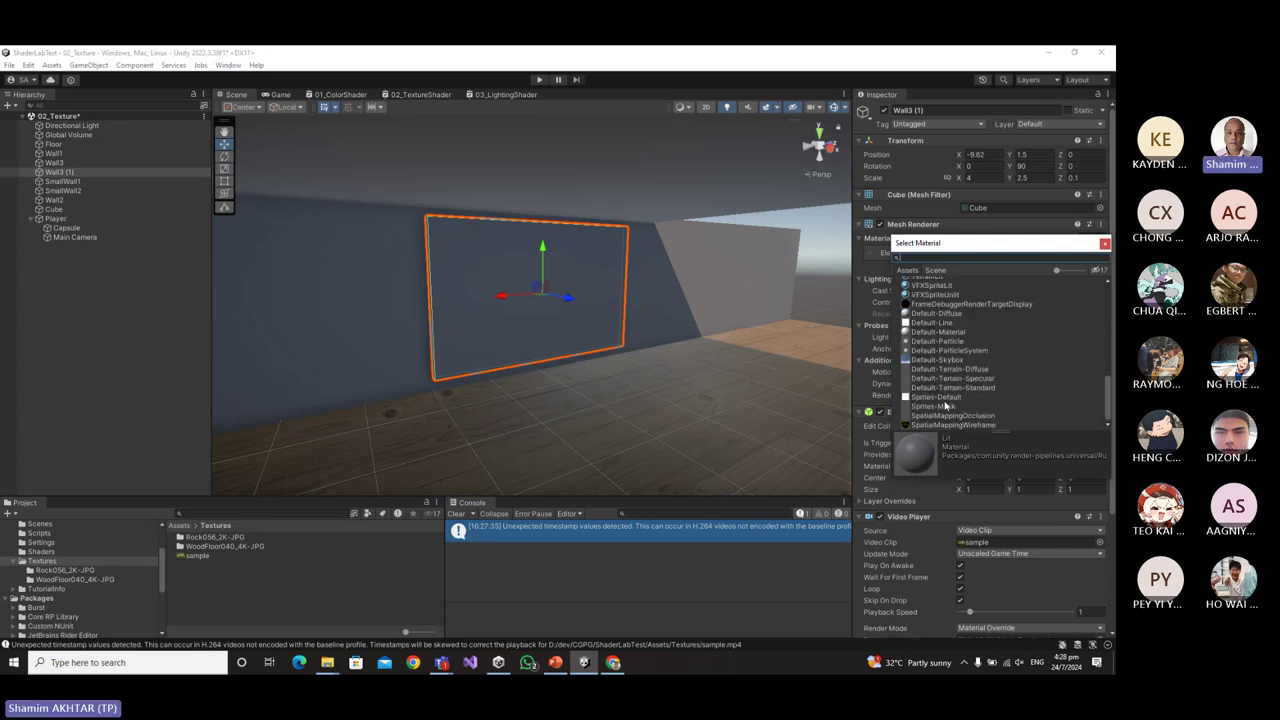
{"action": "left_click", "coordinate": [937, 397]}
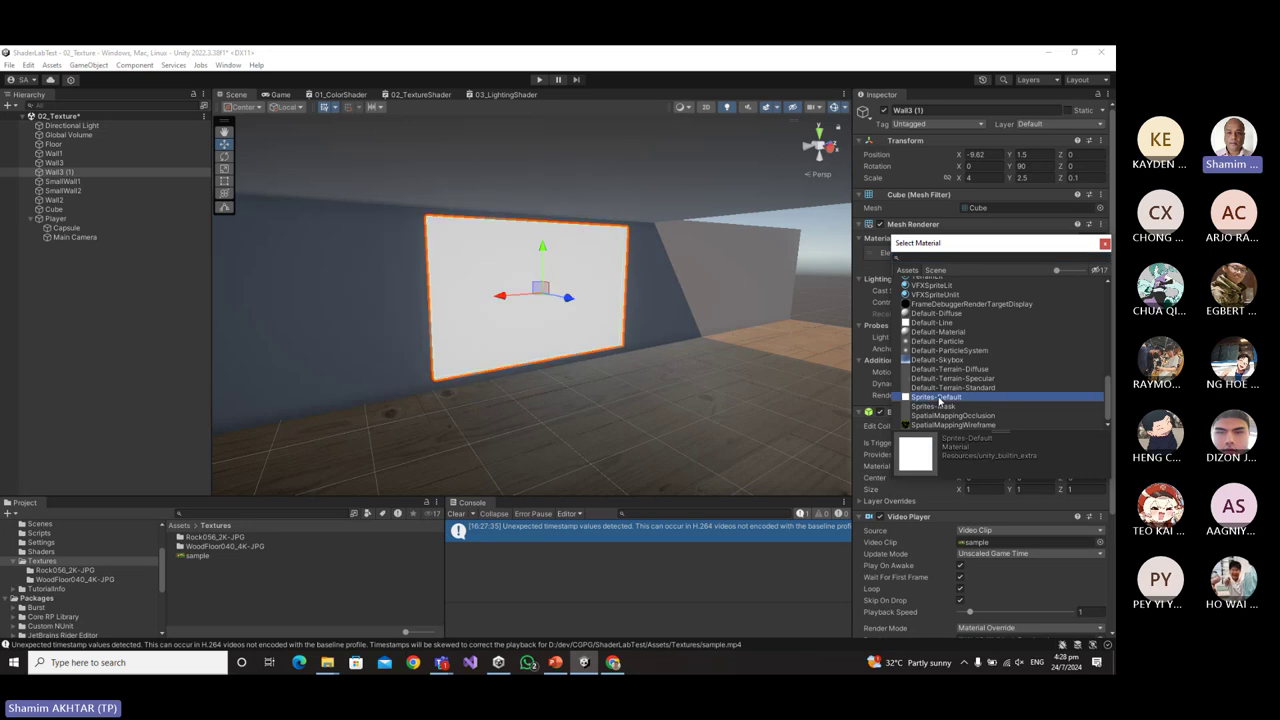
{"action": "left_click", "coordinate": [1104, 243]}
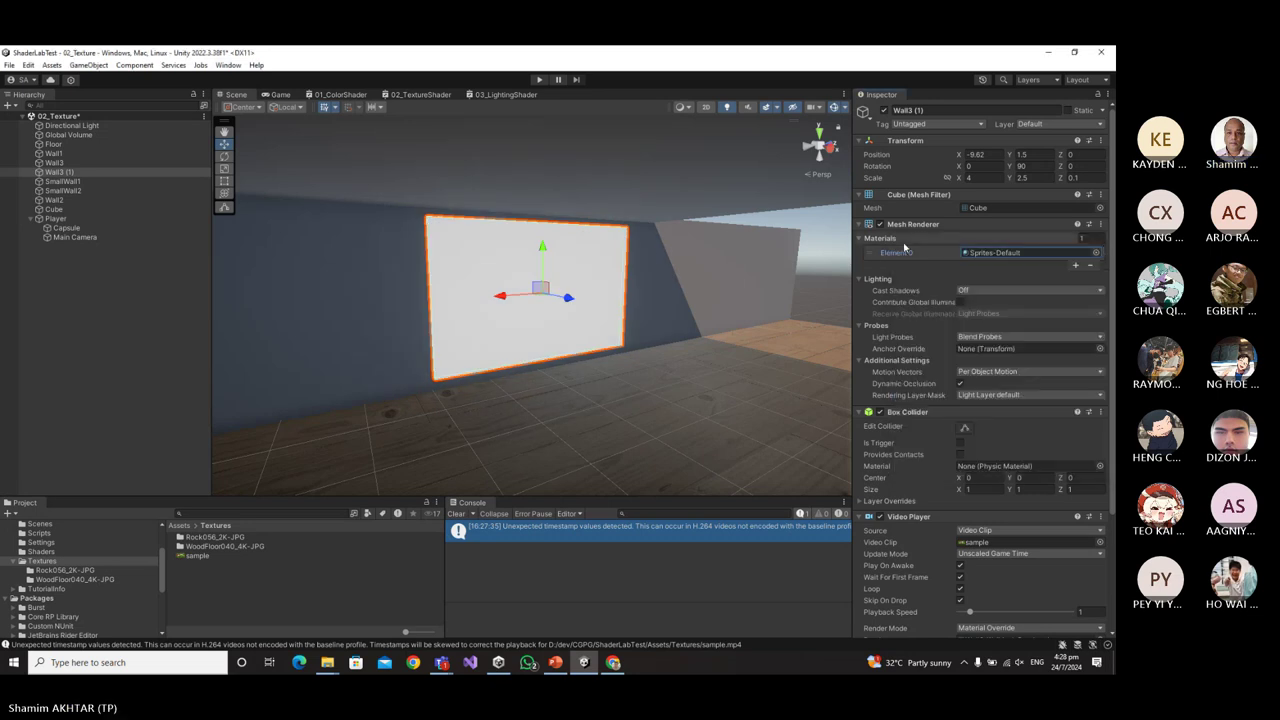
{"action": "left_click", "coordinate": [539, 79]}
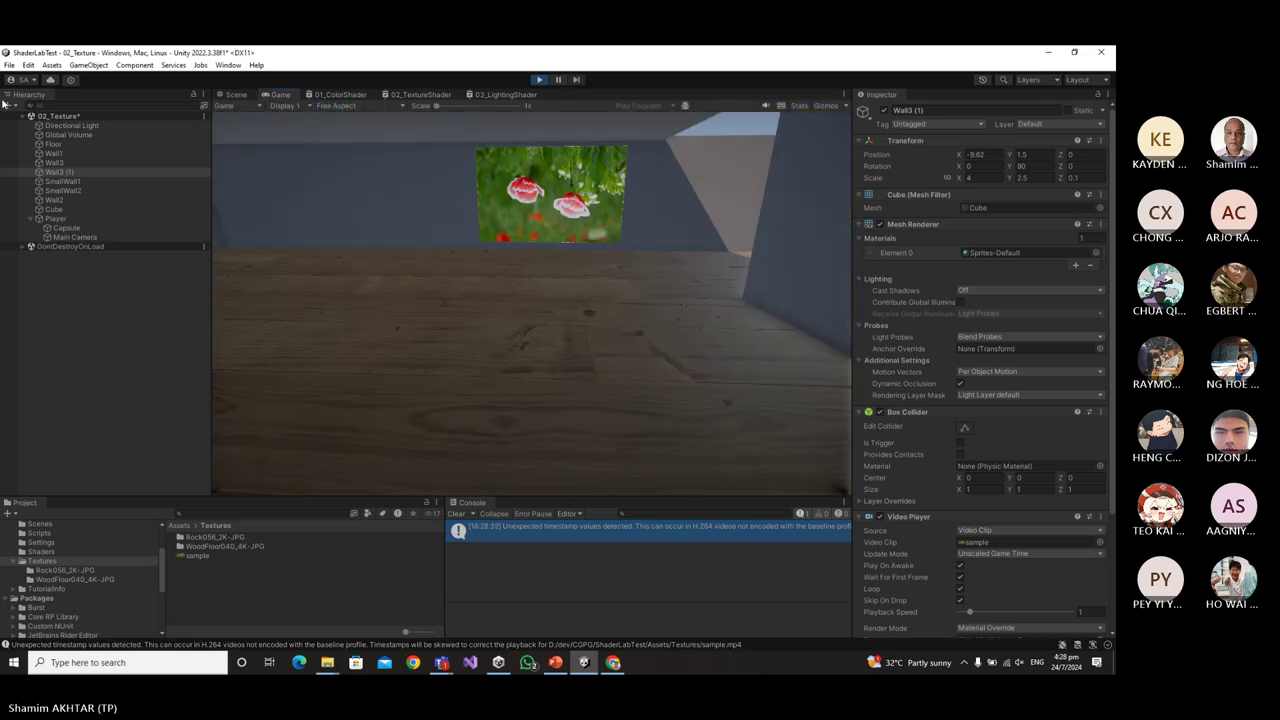
Walk the player forward to the poppy video wall, then exit Play mode with Ctrl+P.
{"action": "key", "text": "w"}
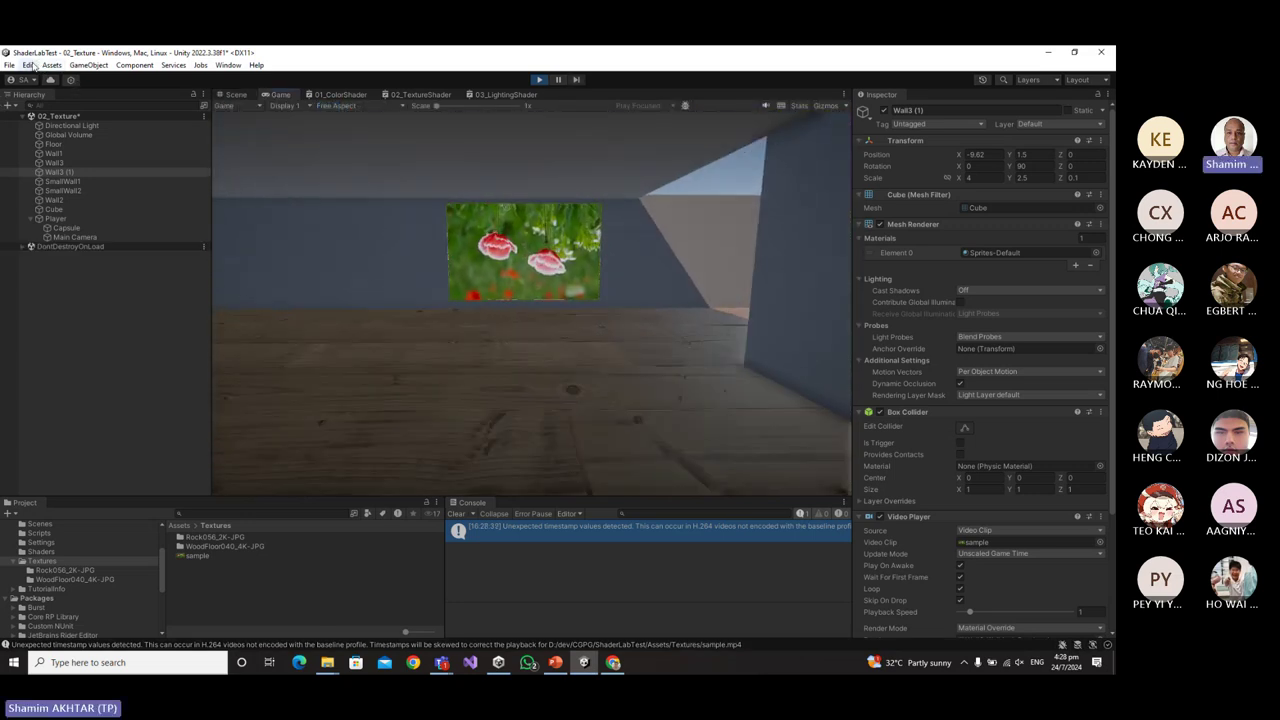
{"action": "key", "text": "w"}
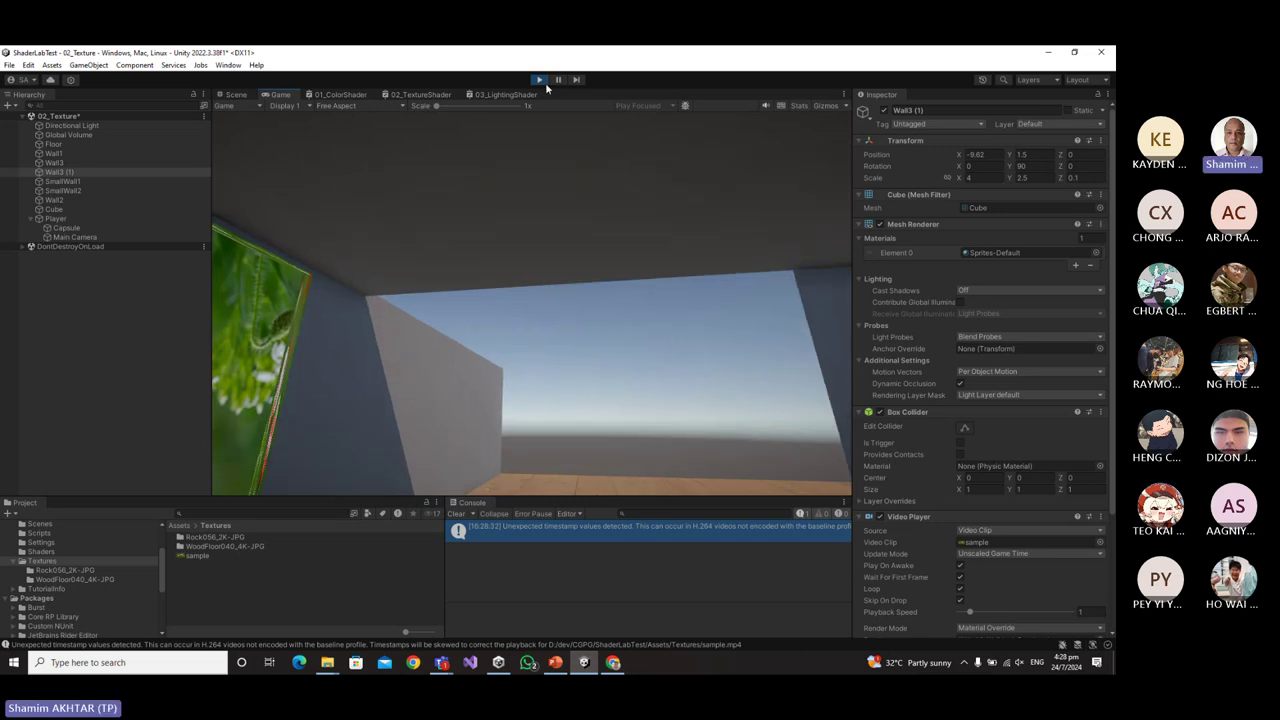
{"action": "key", "text": "ctrl+p"}
Assign 02_TextureMaterial to Wall3 (1)'s Element 0 and play the scene to see the rock texture.
{"action": "left_click", "coordinate": [1096, 253]}
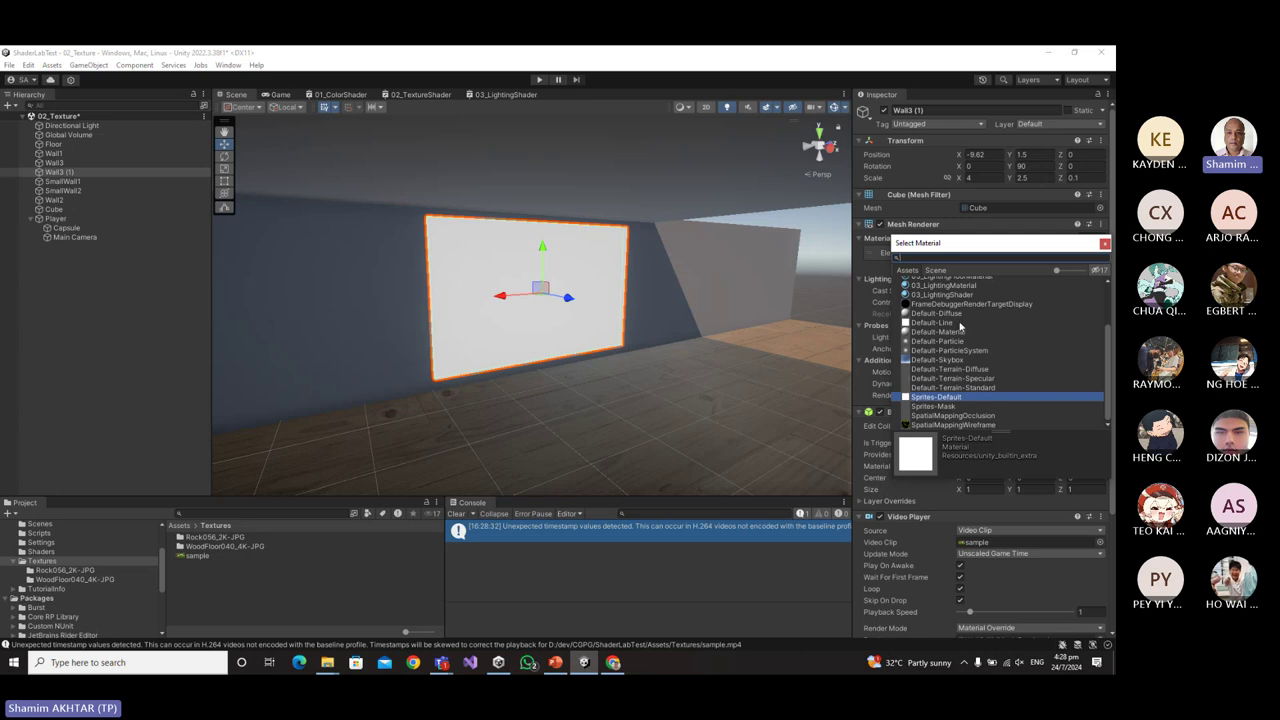
{"action": "scroll", "coordinate": [959, 323], "scroll_direction": "up", "scroll_amount": 2}
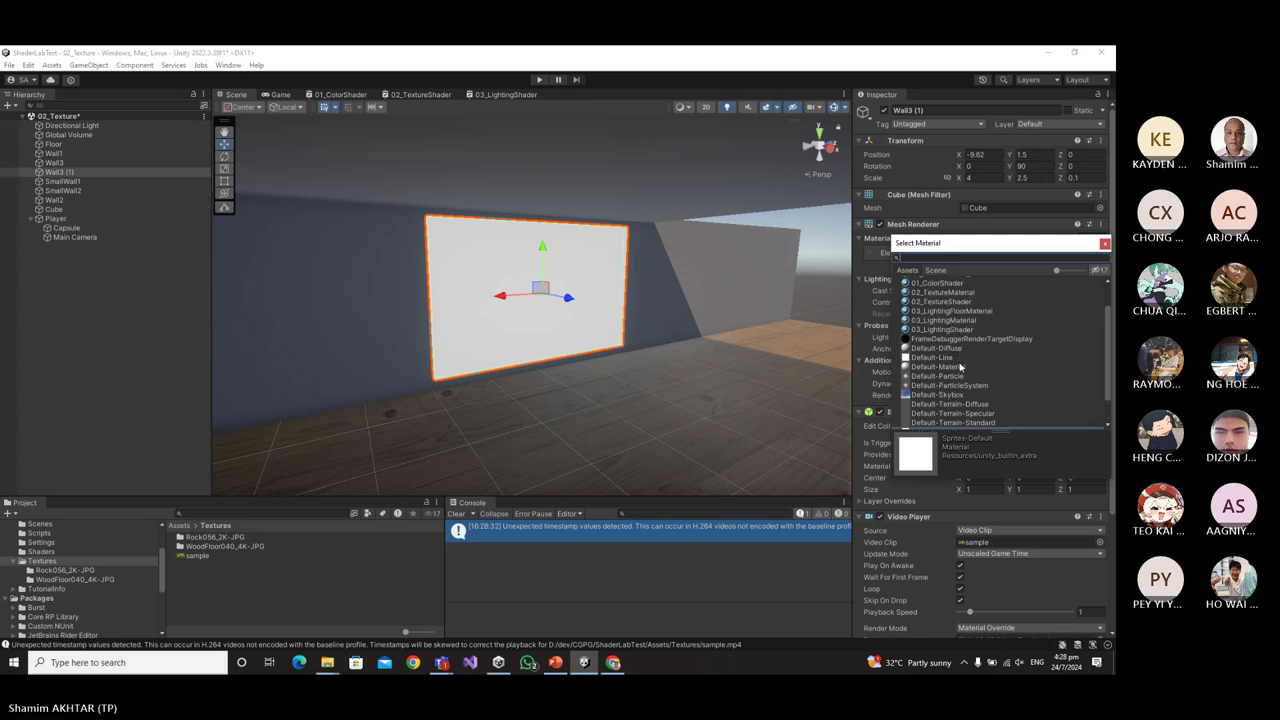
{"action": "scroll", "coordinate": [961, 371], "scroll_direction": "up", "scroll_amount": 2}
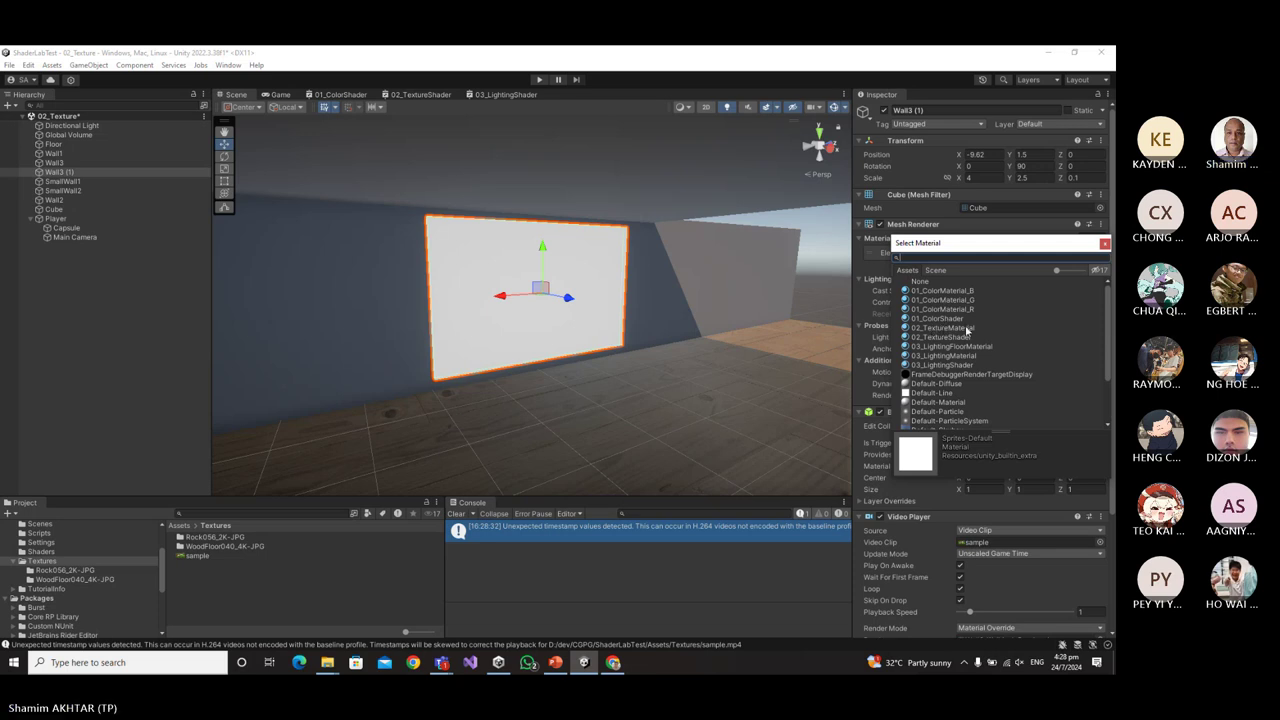
{"action": "double_click", "coordinate": [964, 330]}
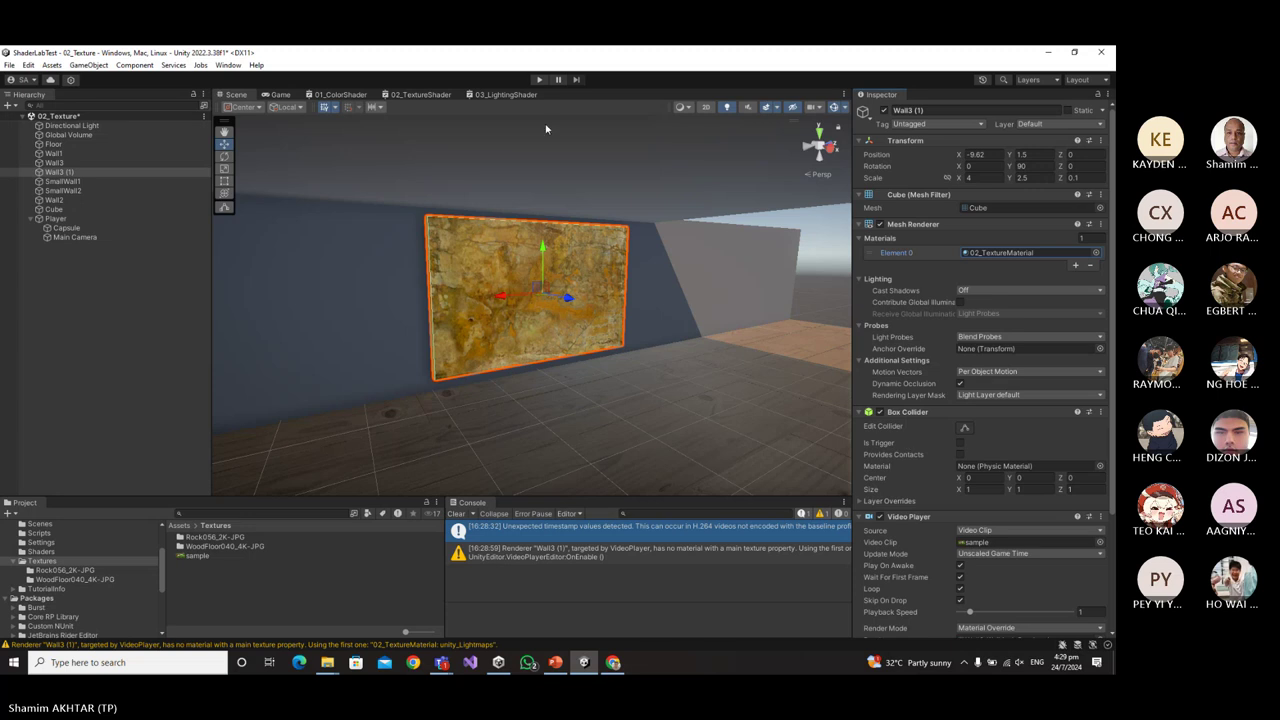
{"action": "left_click", "coordinate": [538, 80]}
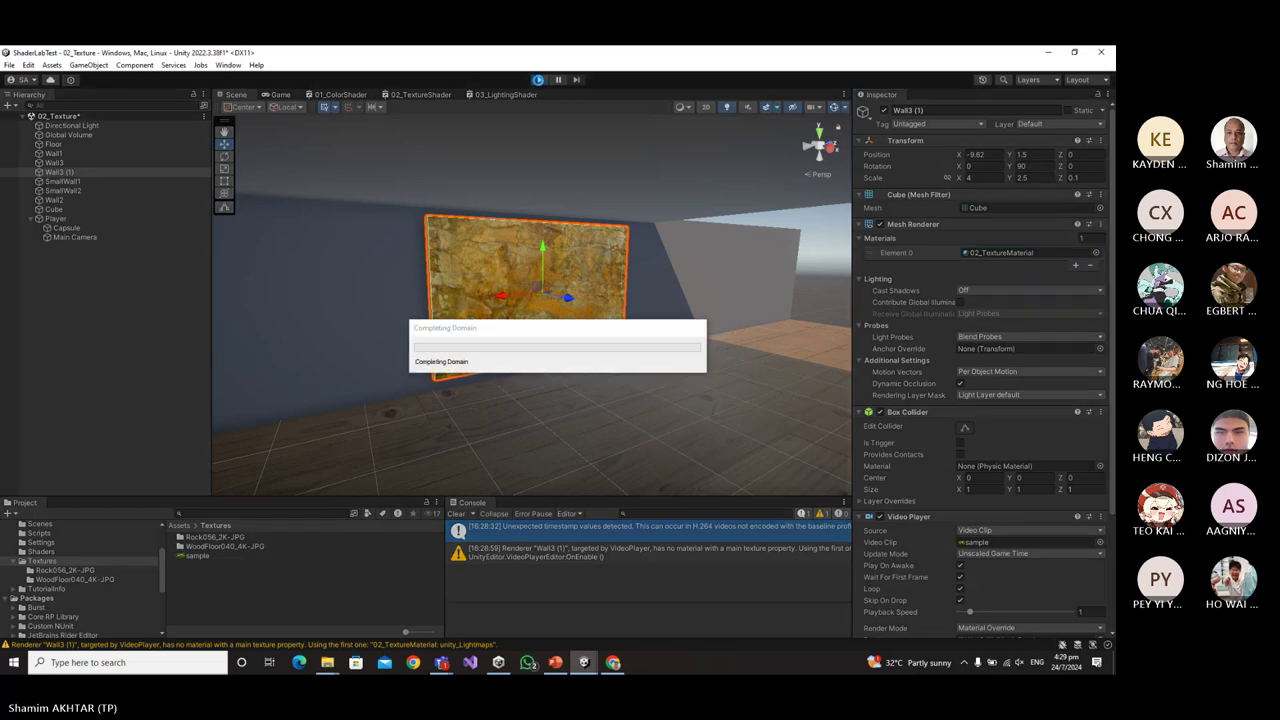
Stop play mode, swap Wall3 (1)'s material to the magenta Default-Diffuse, and play again.
{"action": "left_click", "coordinate": [538, 80]}
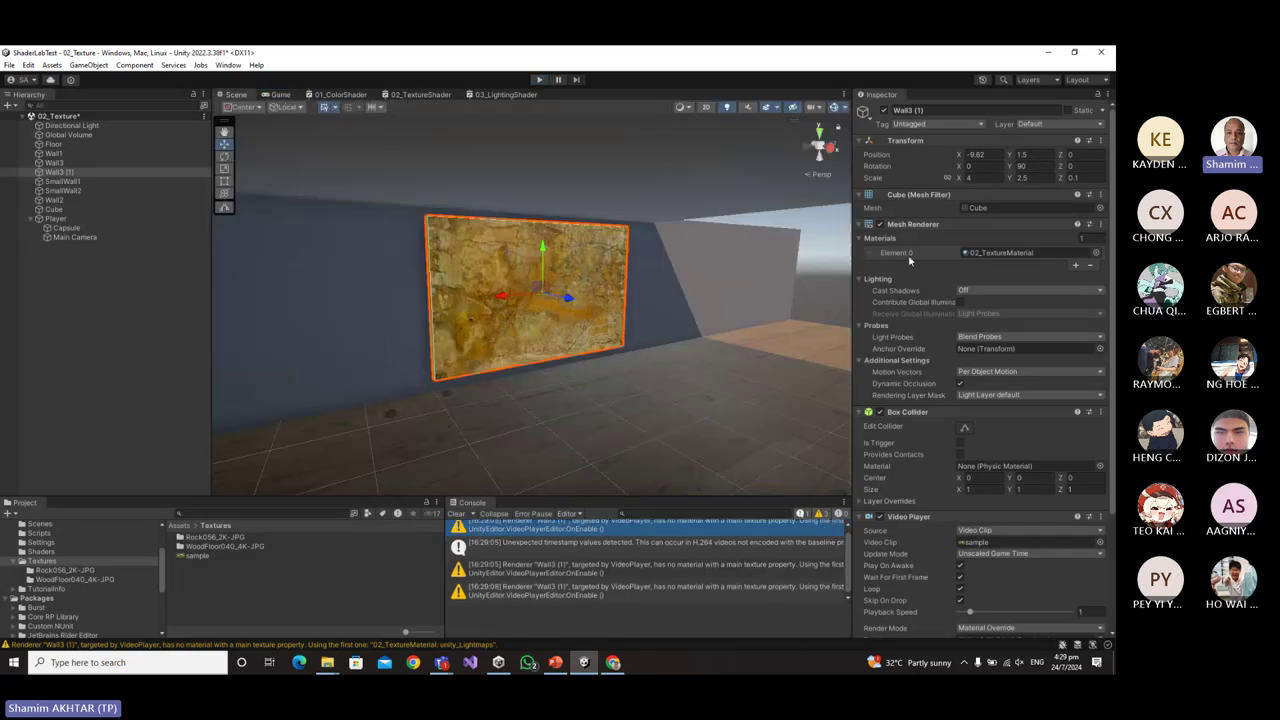
{"action": "left_click", "coordinate": [1097, 254]}
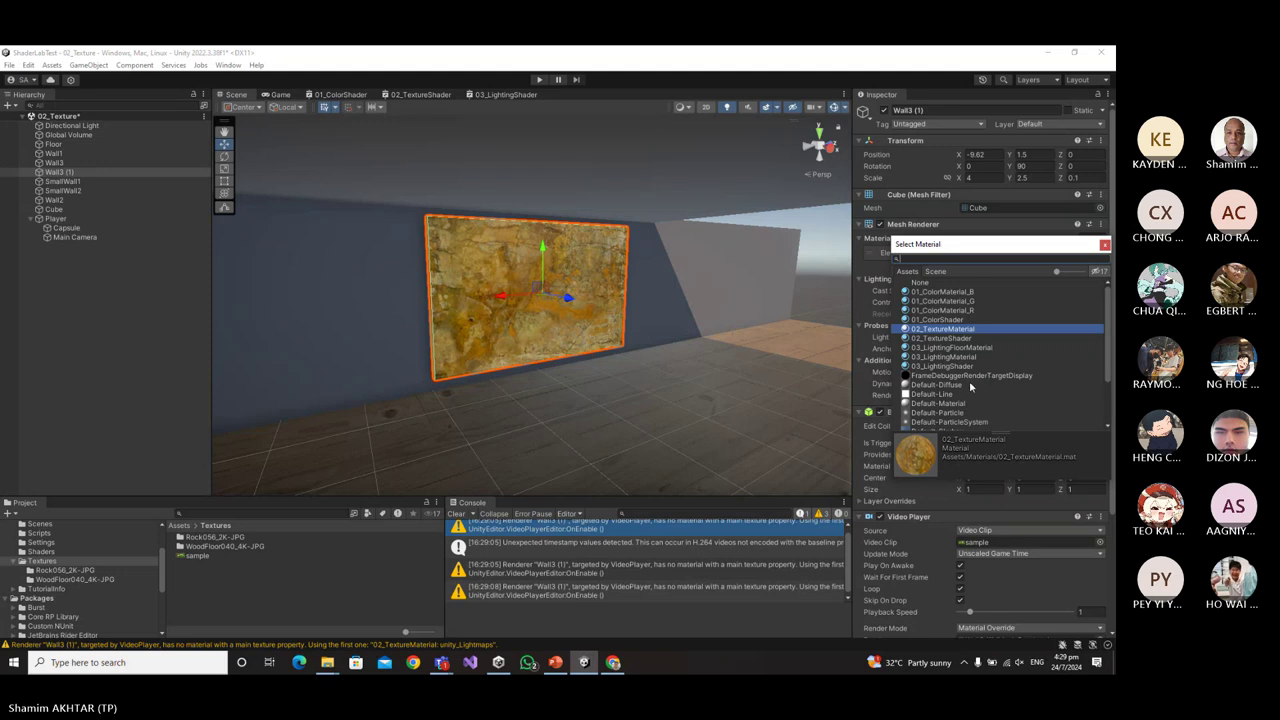
{"action": "left_click", "coordinate": [937, 385]}
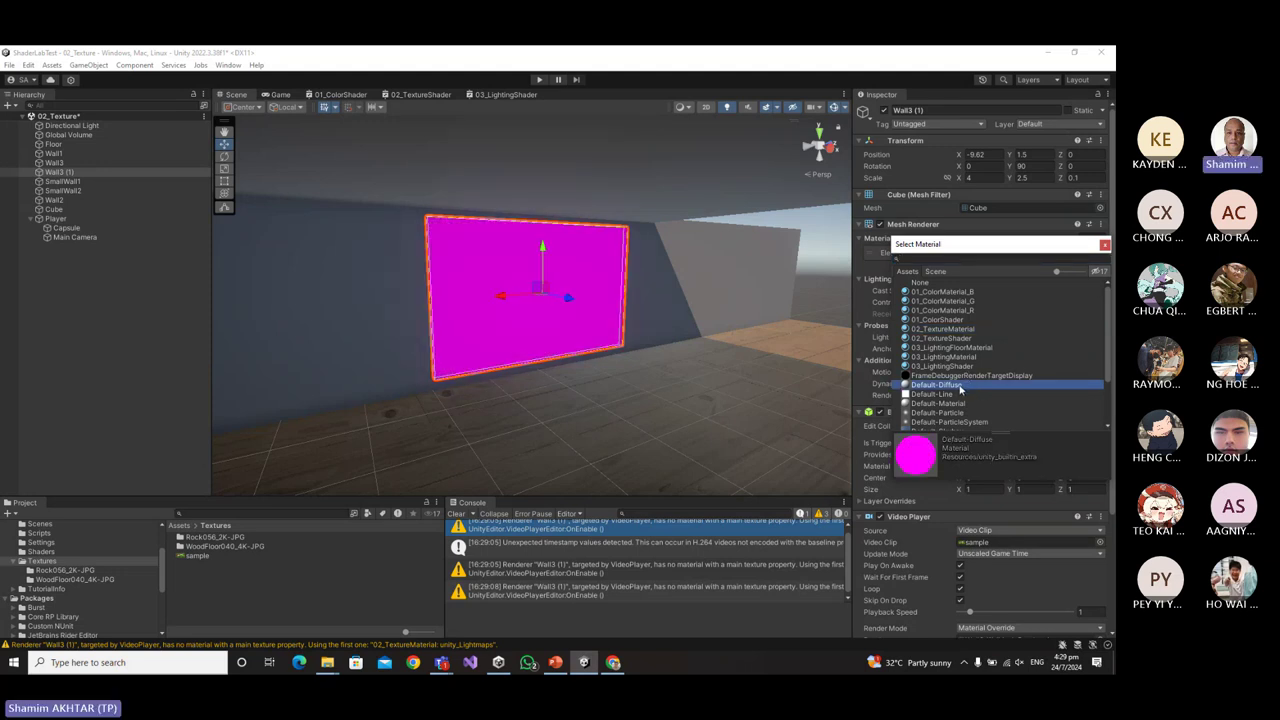
{"action": "double_click", "coordinate": [957, 387]}
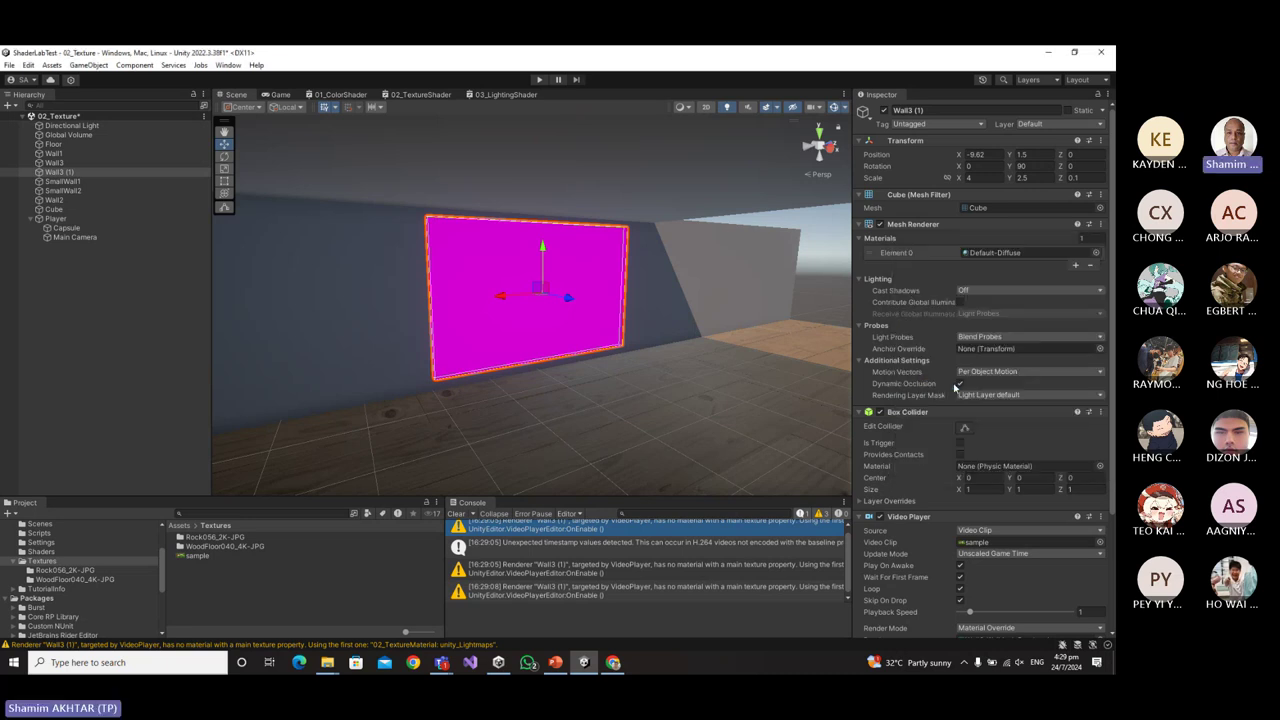
{"action": "left_click", "coordinate": [539, 80]}
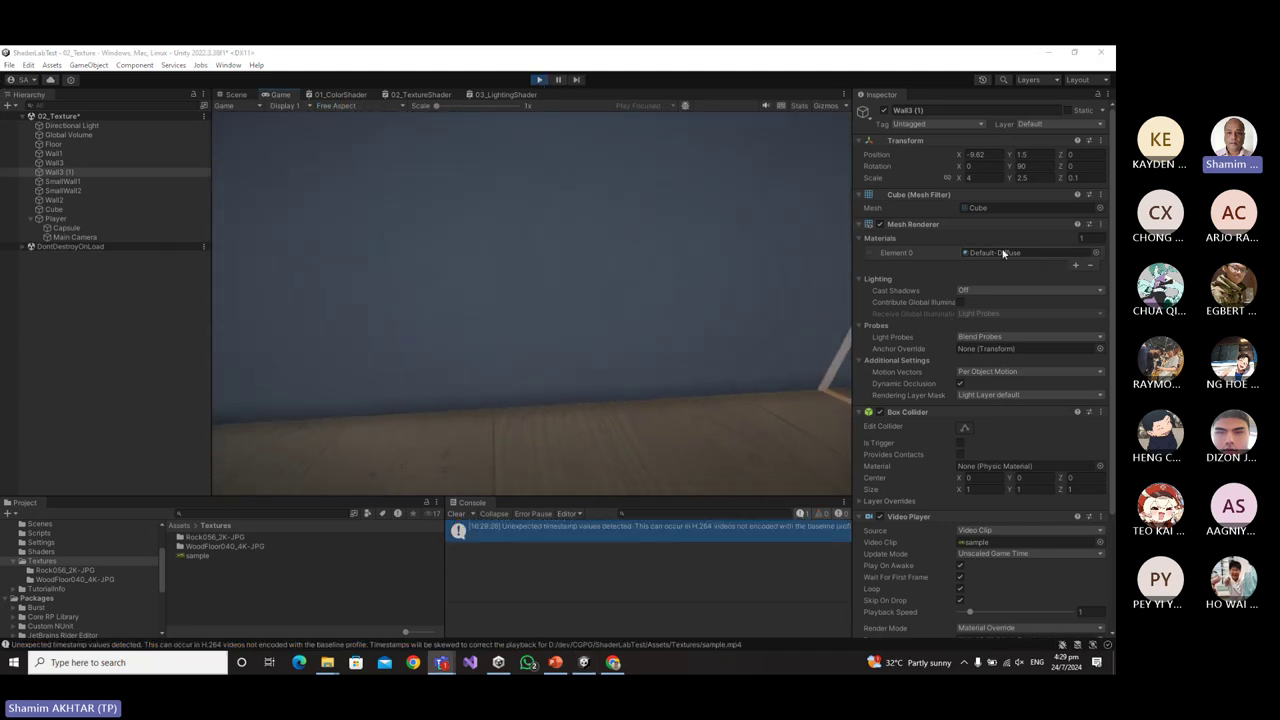
{"action": "left_click", "coordinate": [1076, 255]}
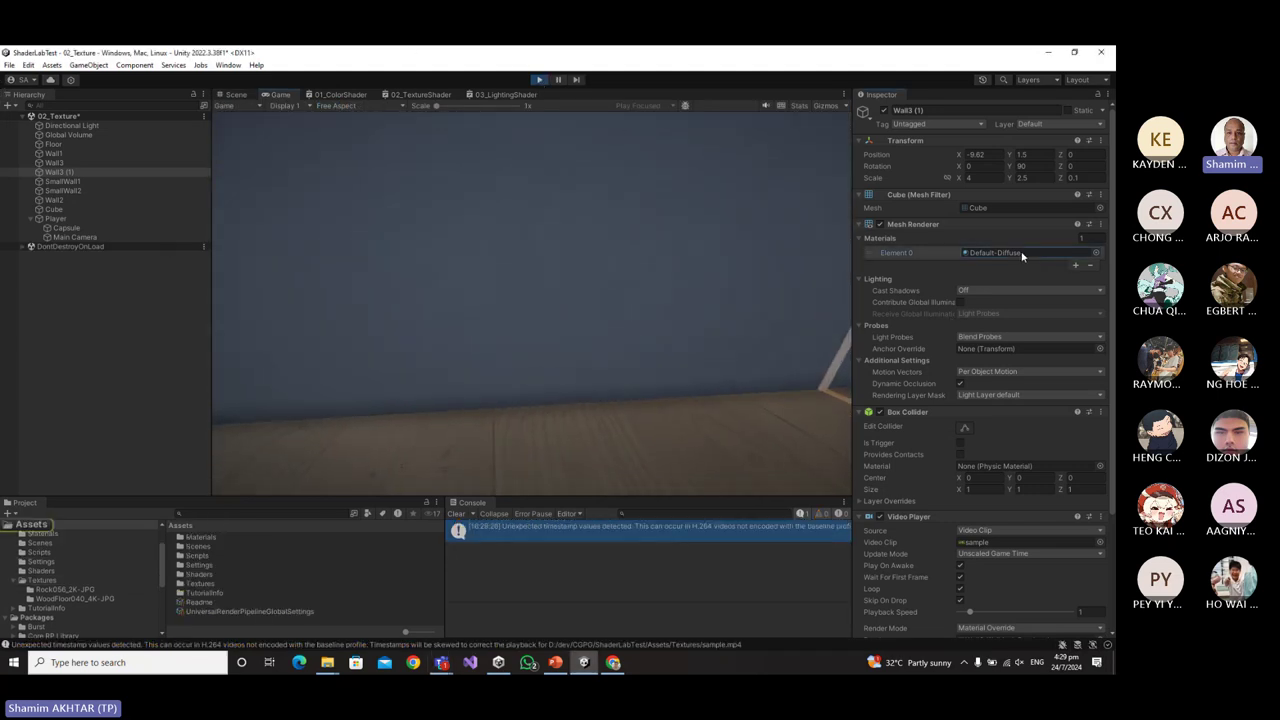
Search the panel's material picker for 'li' and close it without changing anything.
{"action": "left_click", "coordinate": [1097, 255]}
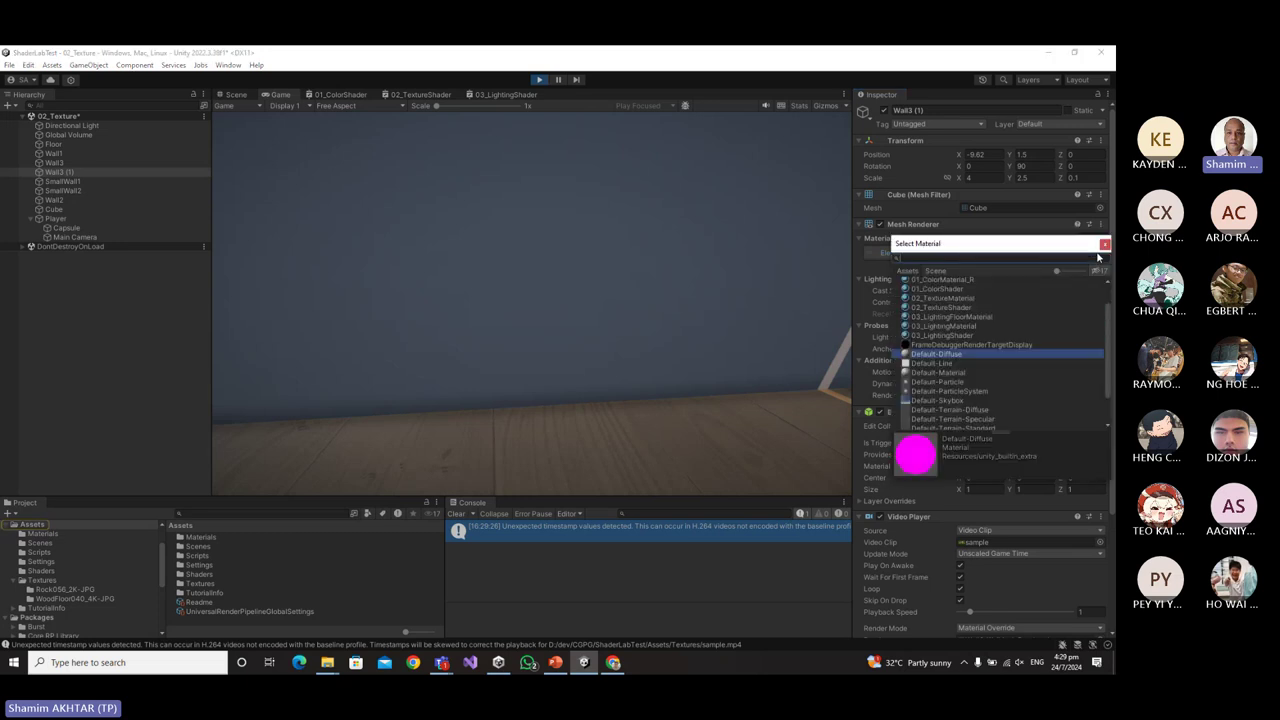
{"action": "type", "text": "li"}
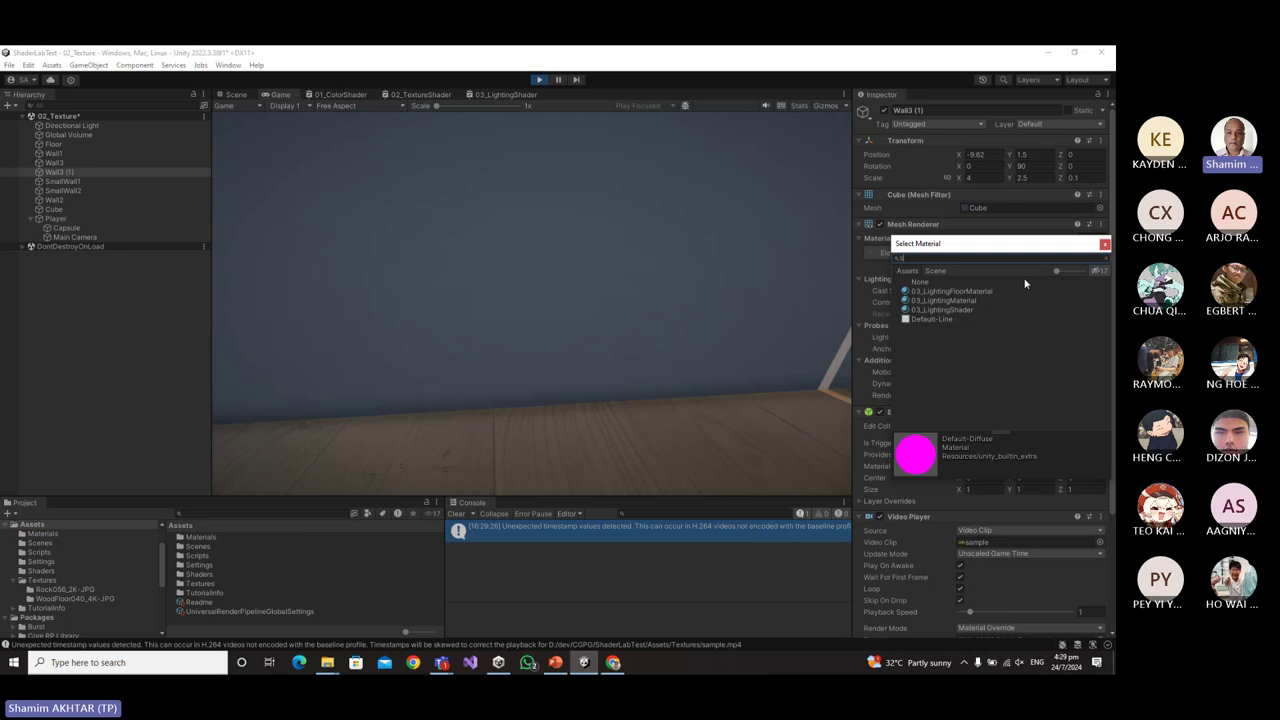
{"action": "key", "text": "Escape"}
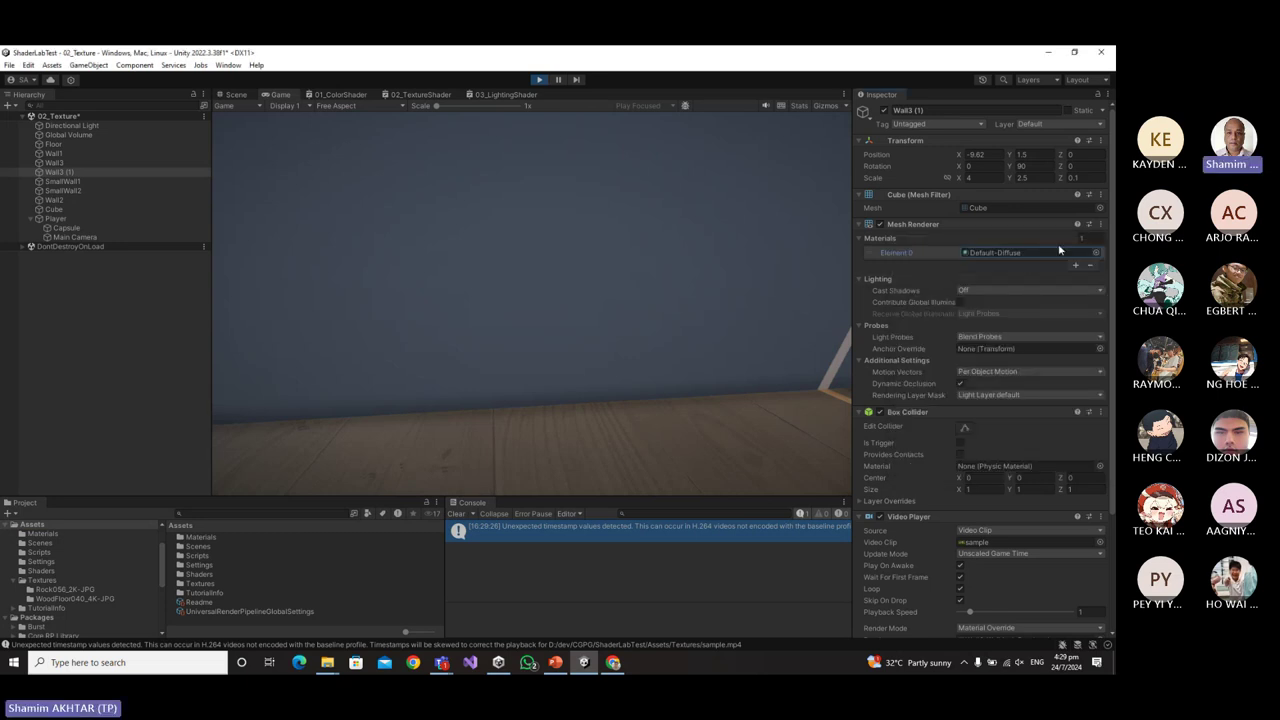
Remove and re-add the Materials element, browse Scene and Assets lists leaving it empty, then stop play.
{"action": "left_click", "coordinate": [1087, 266]}
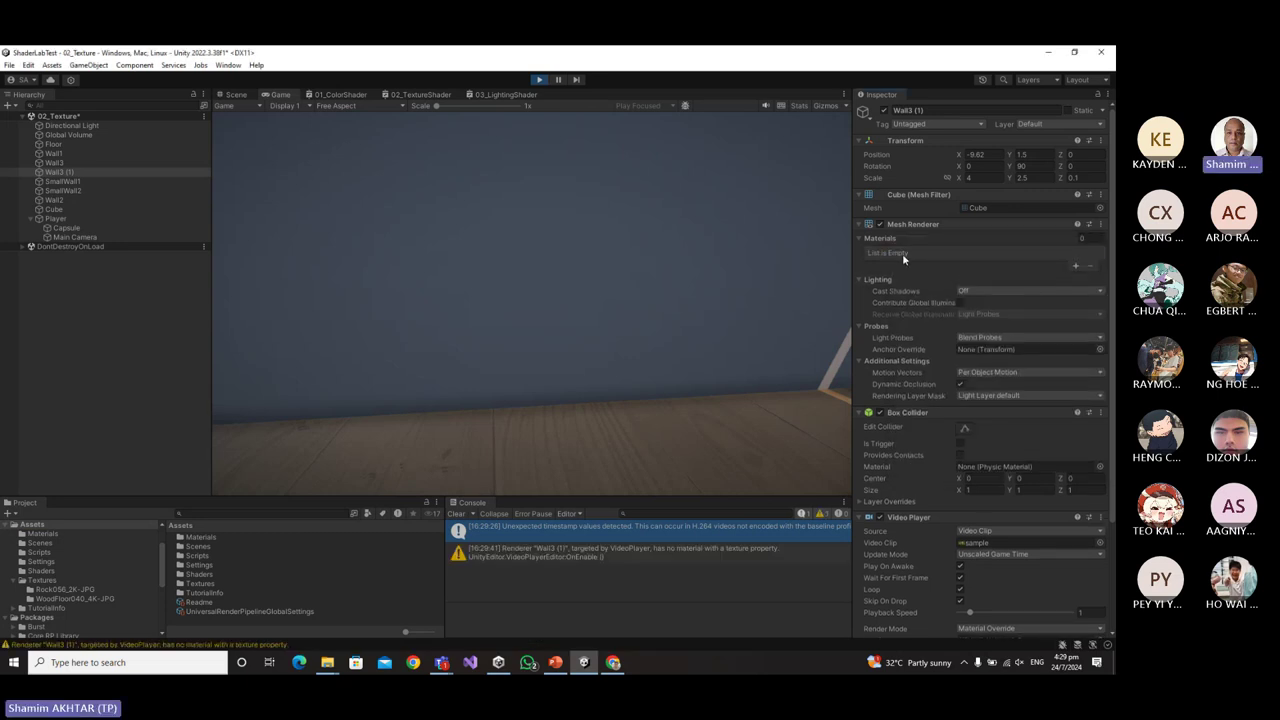
{"action": "left_click", "coordinate": [1075, 265]}
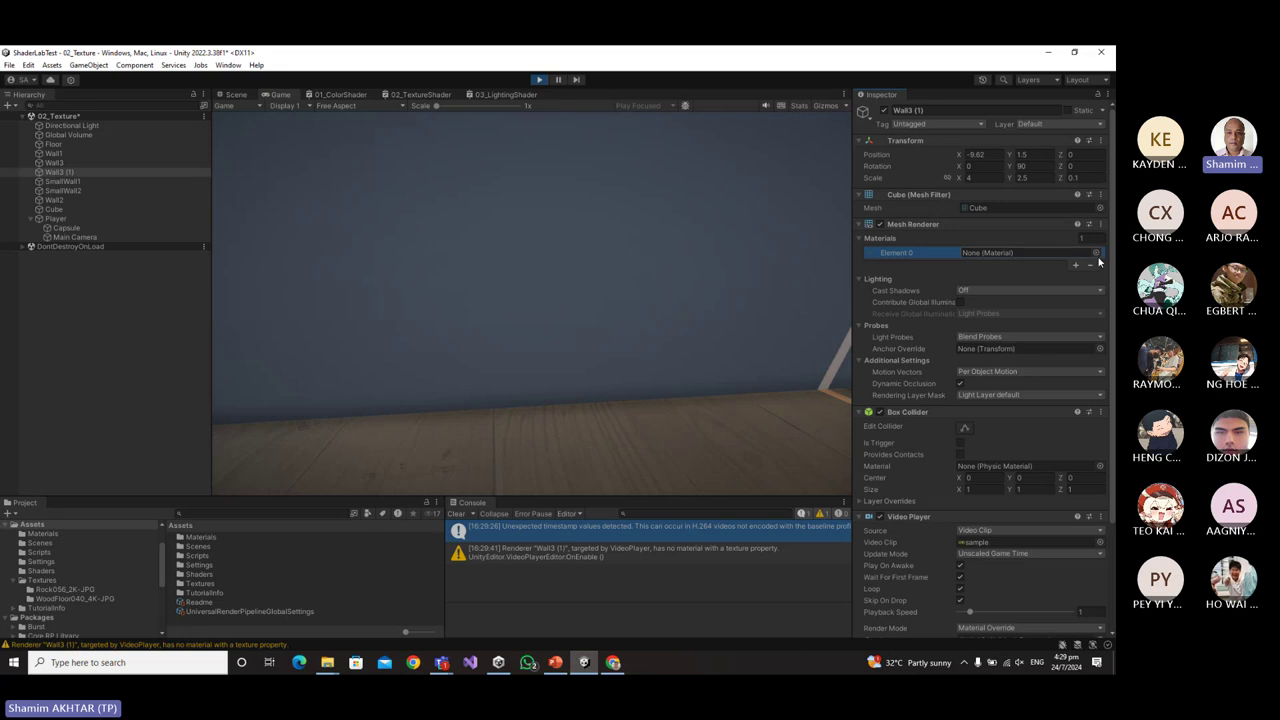
{"action": "left_click", "coordinate": [1097, 253]}
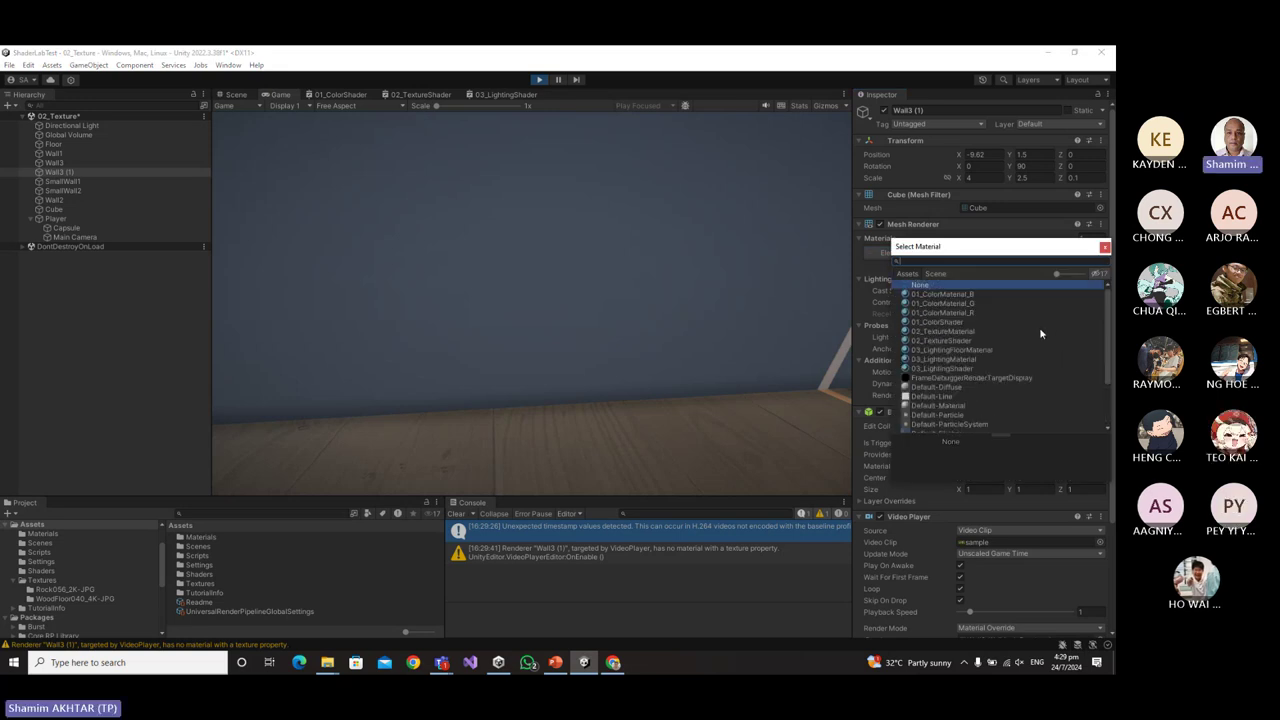
{"action": "left_click", "coordinate": [935, 274]}
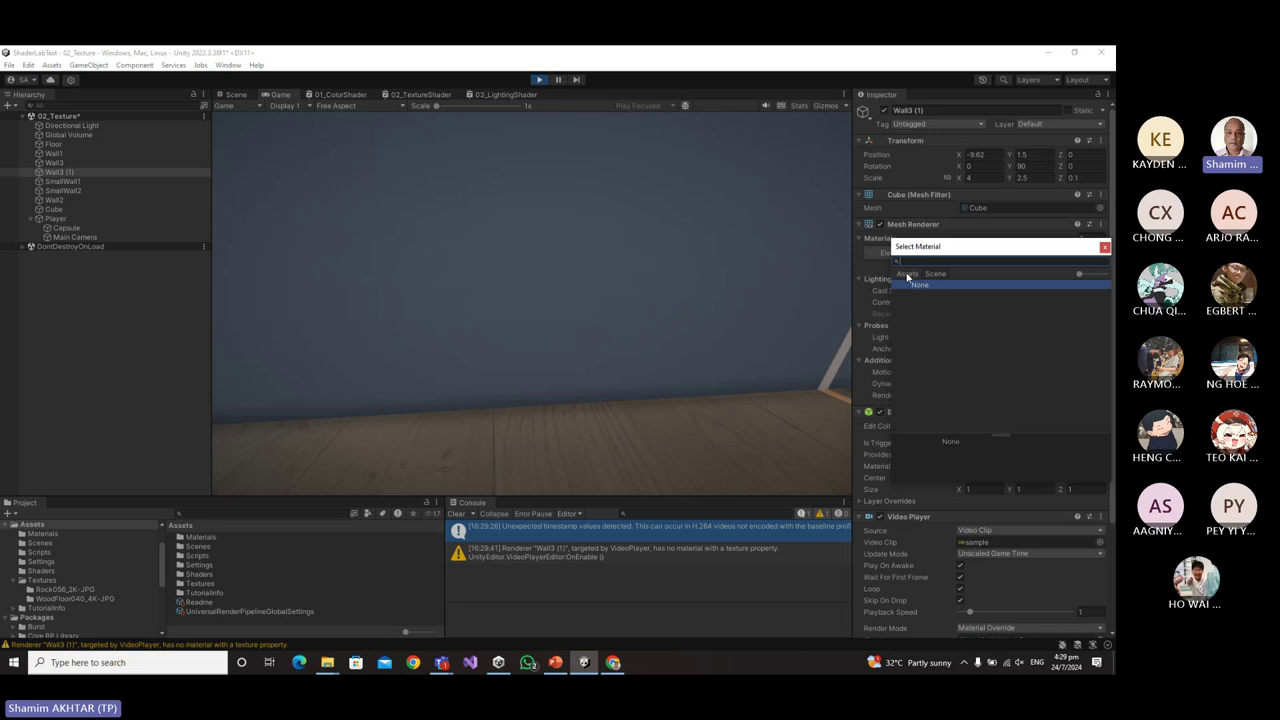
{"action": "left_click", "coordinate": [905, 274]}
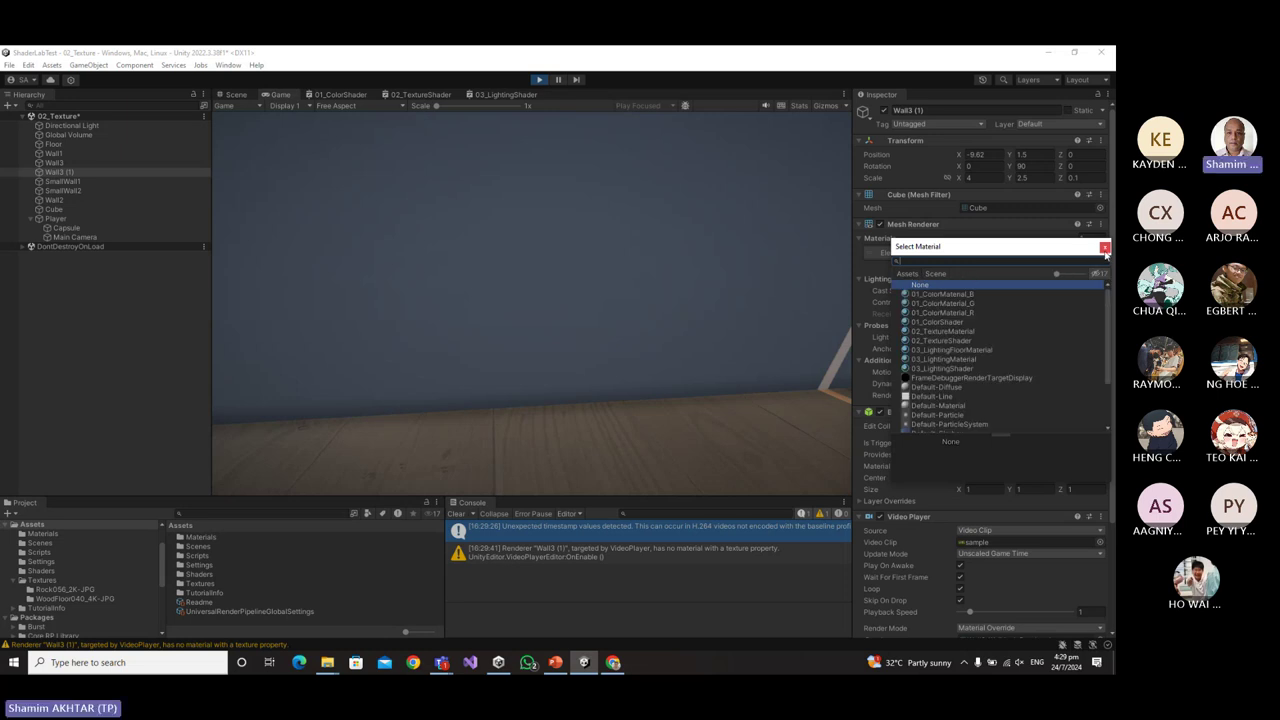
{"action": "left_click", "coordinate": [1105, 247]}
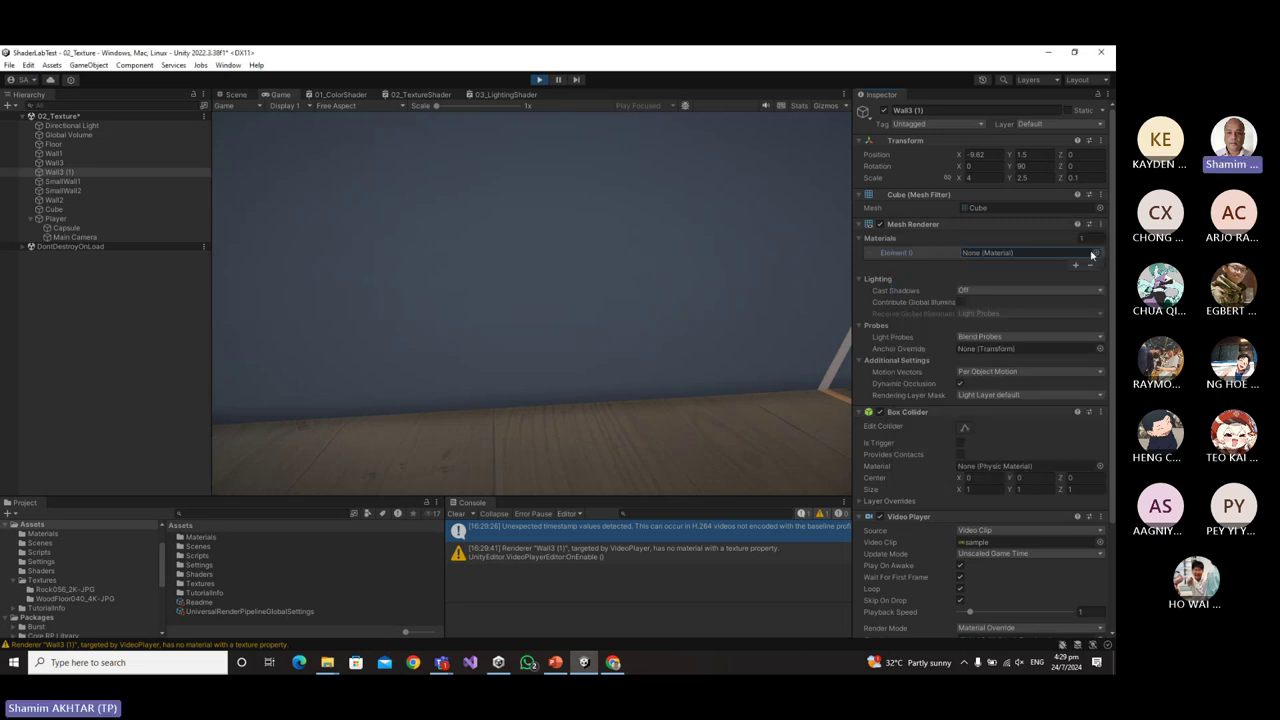
{"action": "left_click", "coordinate": [540, 80]}
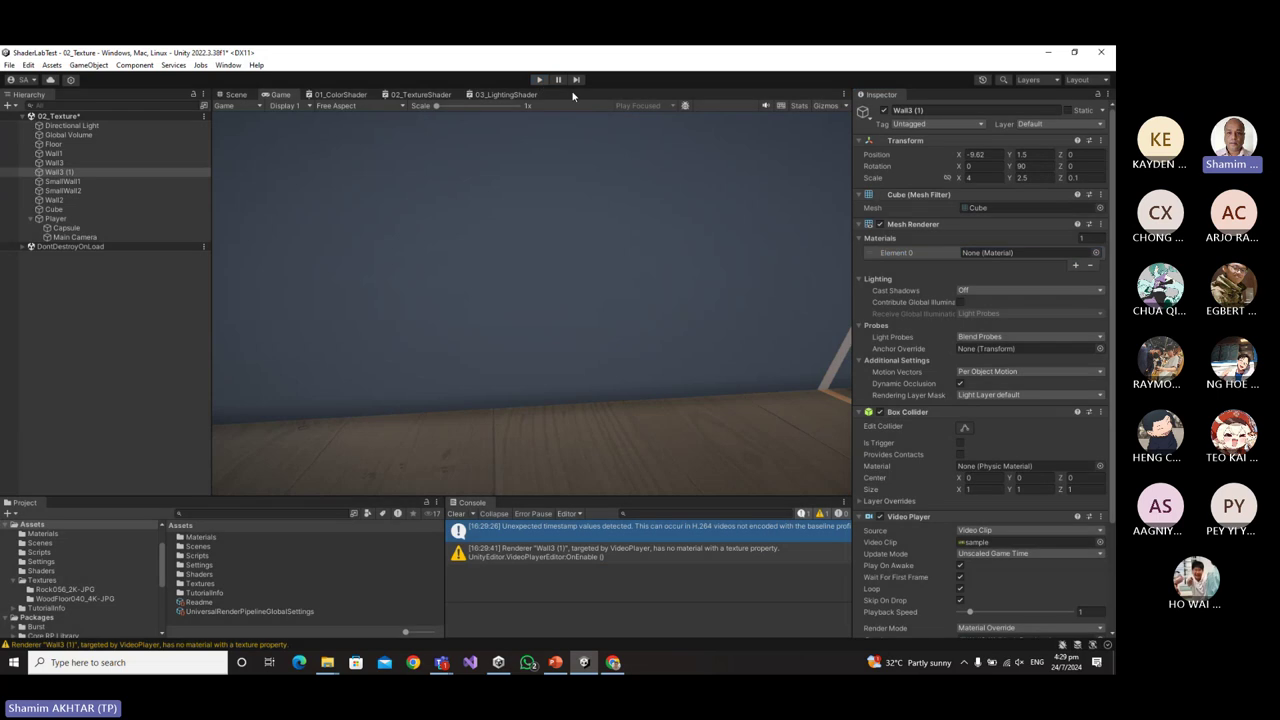
Search the panel's material picker for 'li' and dismiss it unchanged.
{"action": "left_click", "coordinate": [1095, 253]}
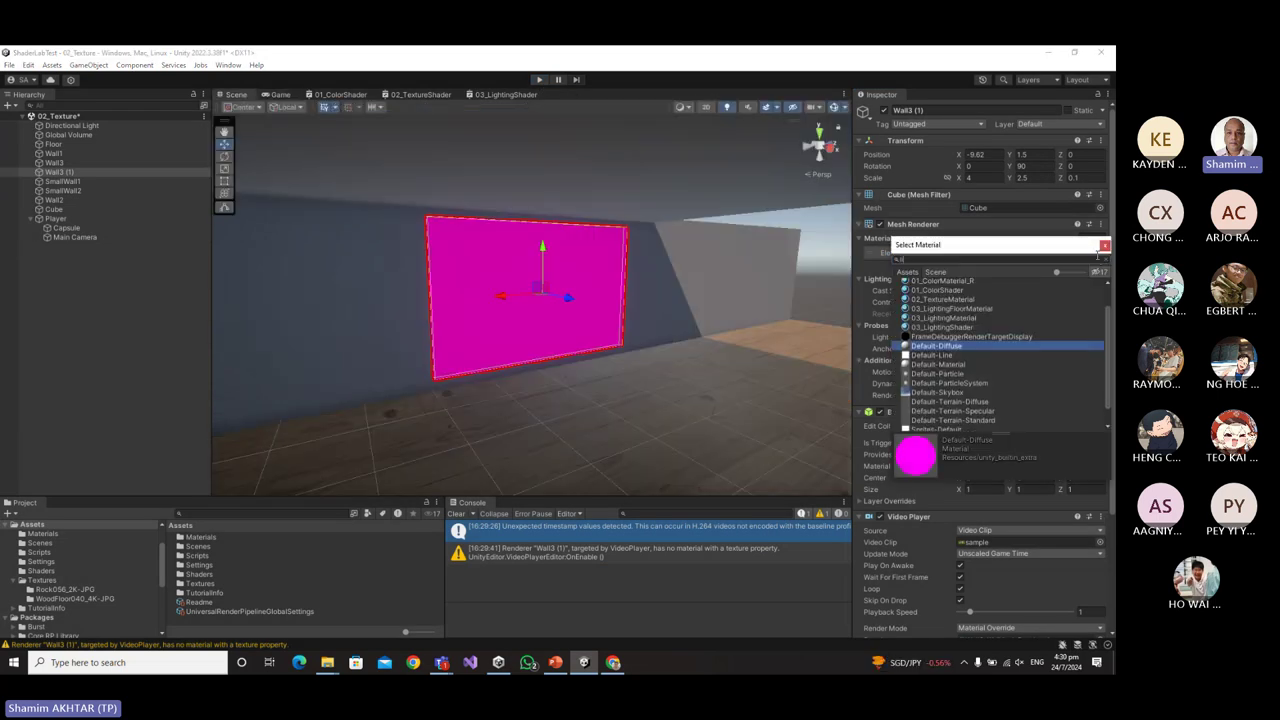
{"action": "type", "text": "li"}
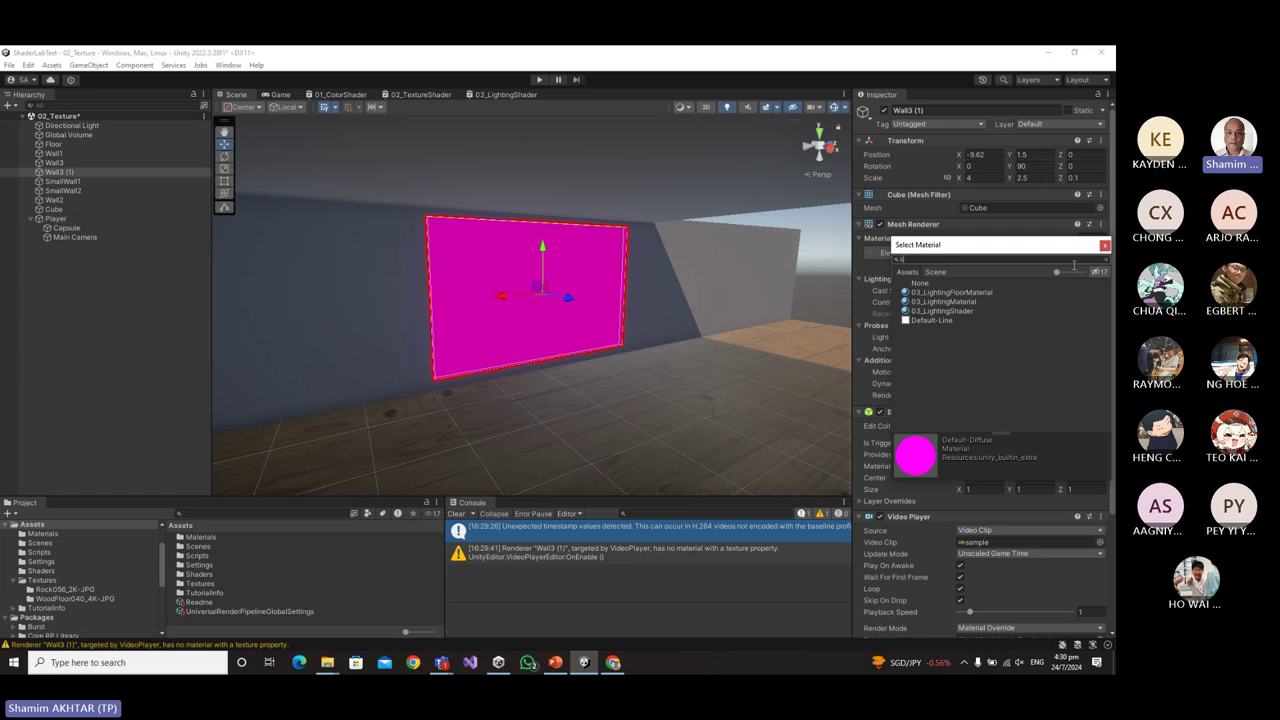
{"action": "key", "text": "Escape"}
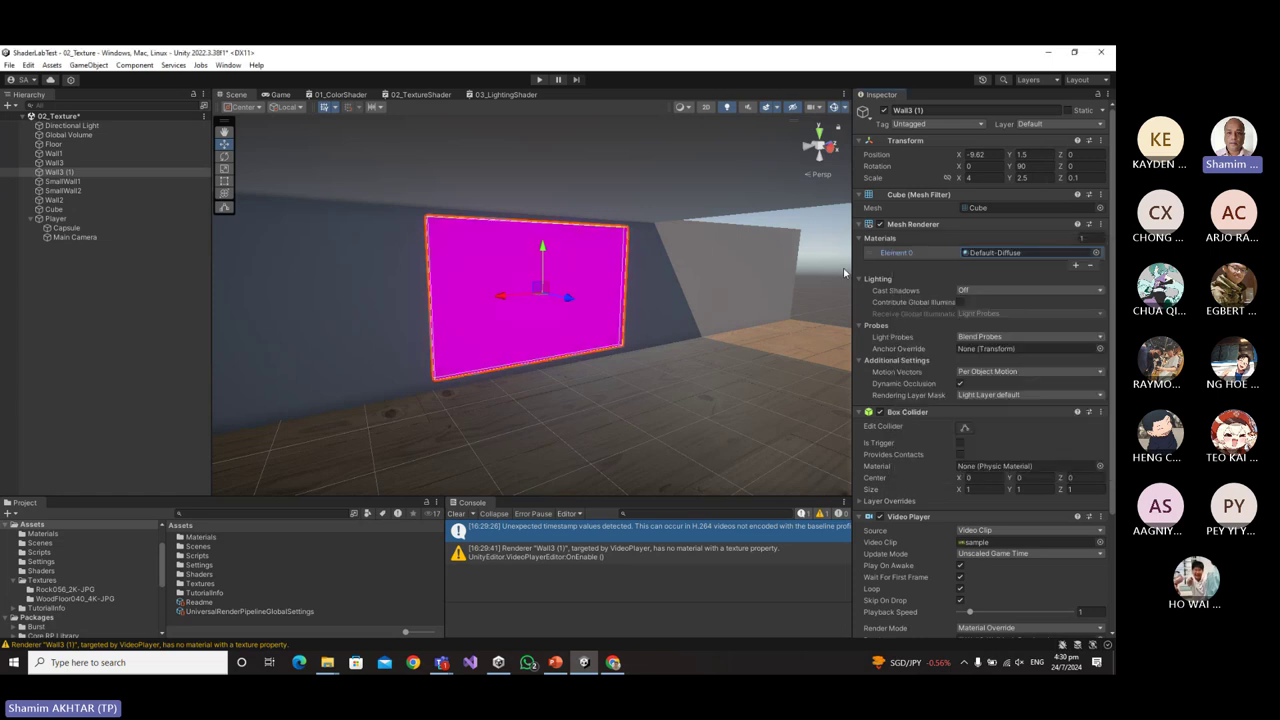
Inspect the original Wall3's Lit material in the project and picker, keeping Lit.
{"action": "left_click", "coordinate": [66, 165]}
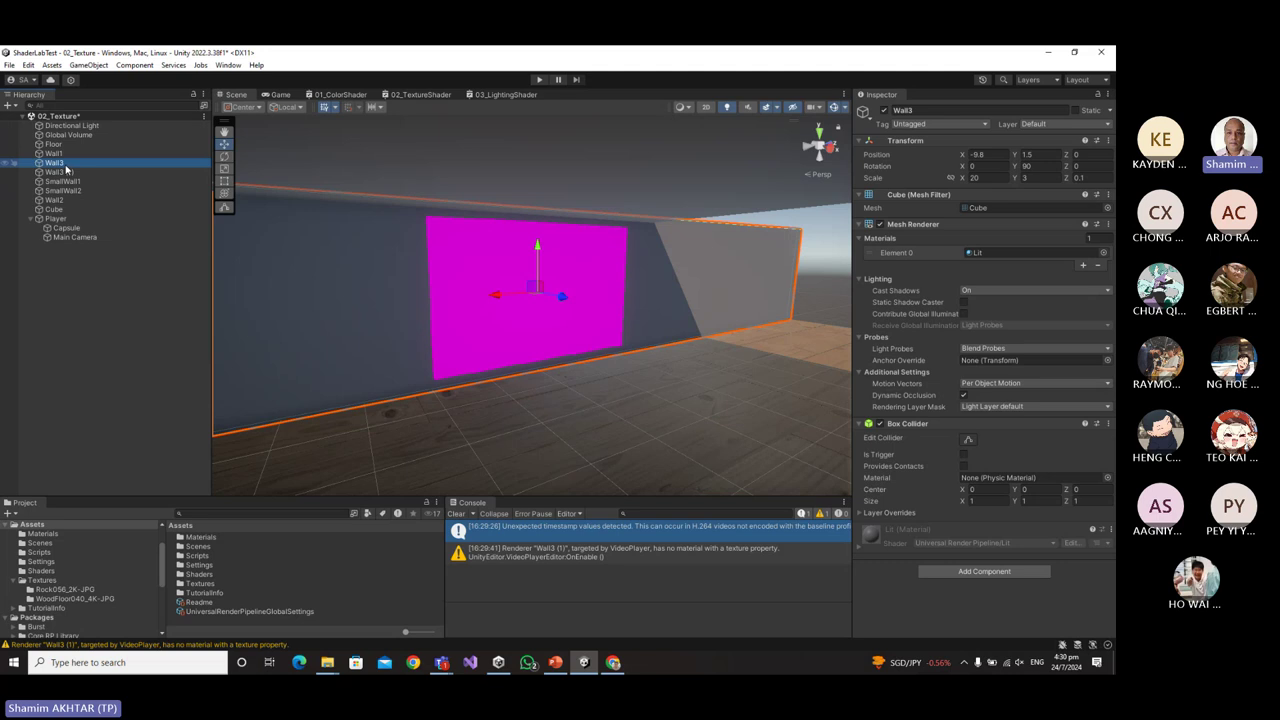
{"action": "left_click", "coordinate": [988, 254]}
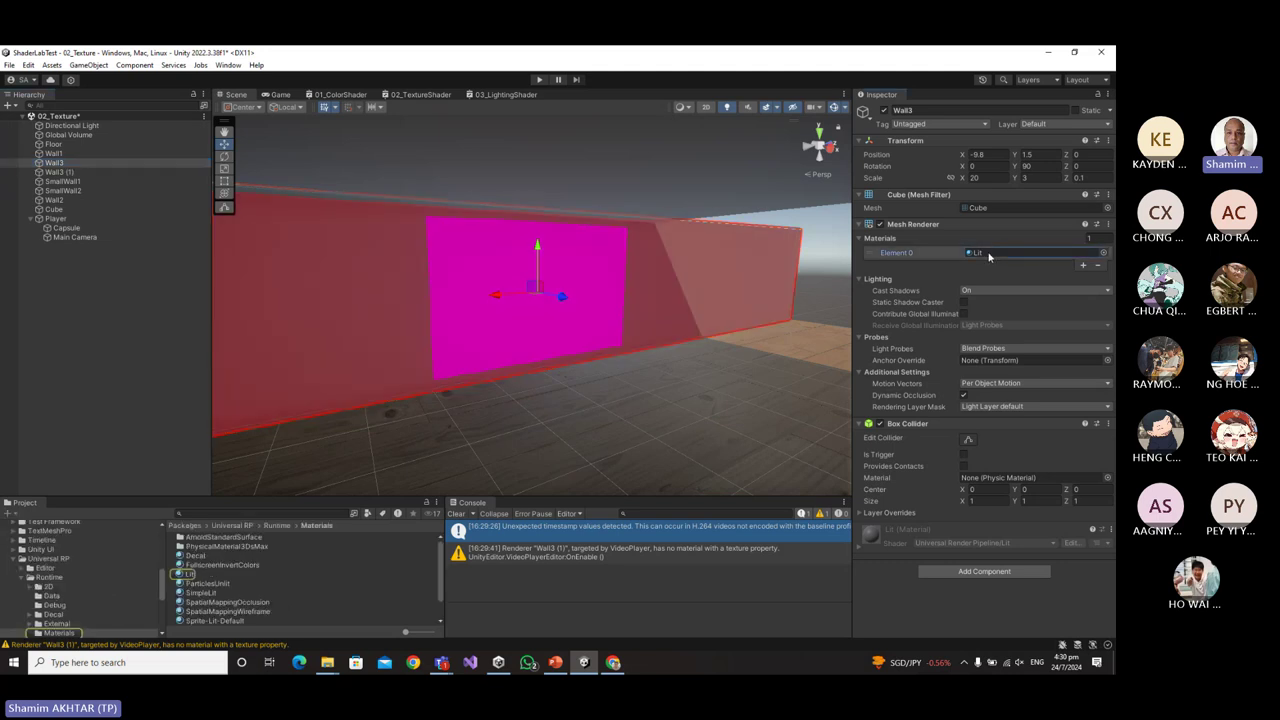
{"action": "left_click", "coordinate": [1106, 253]}
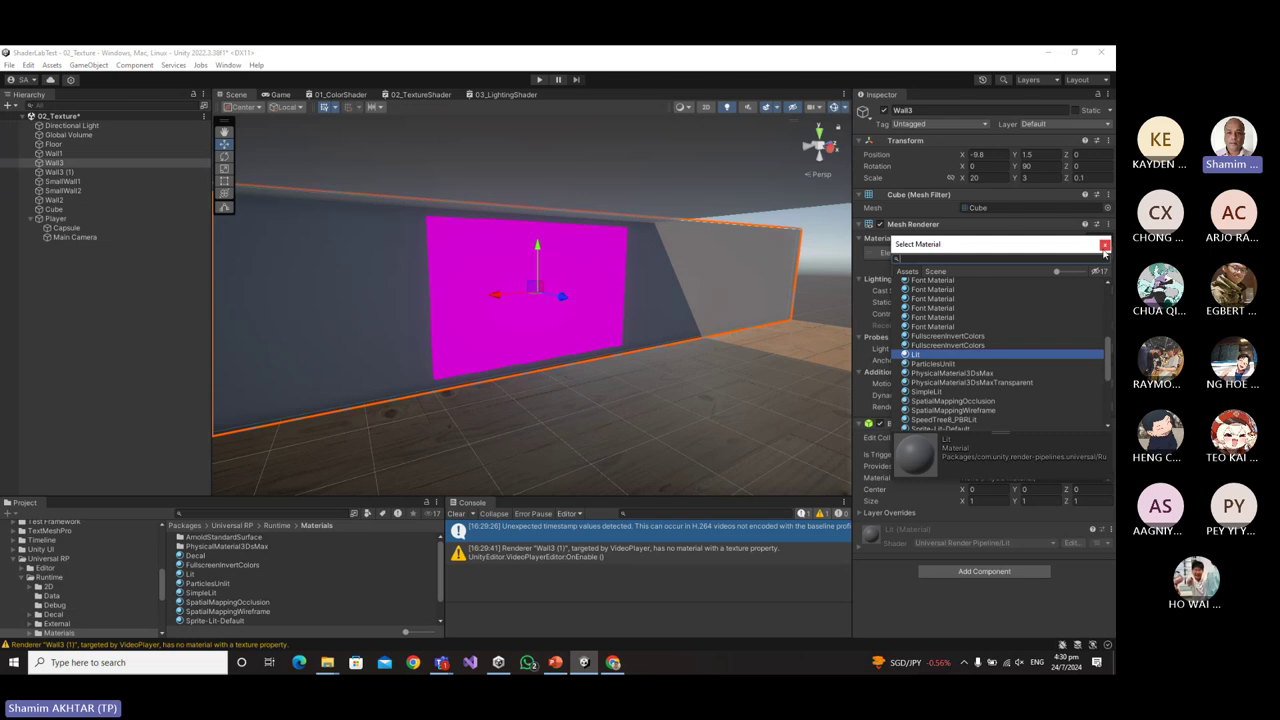
{"action": "left_click", "coordinate": [1104, 246]}
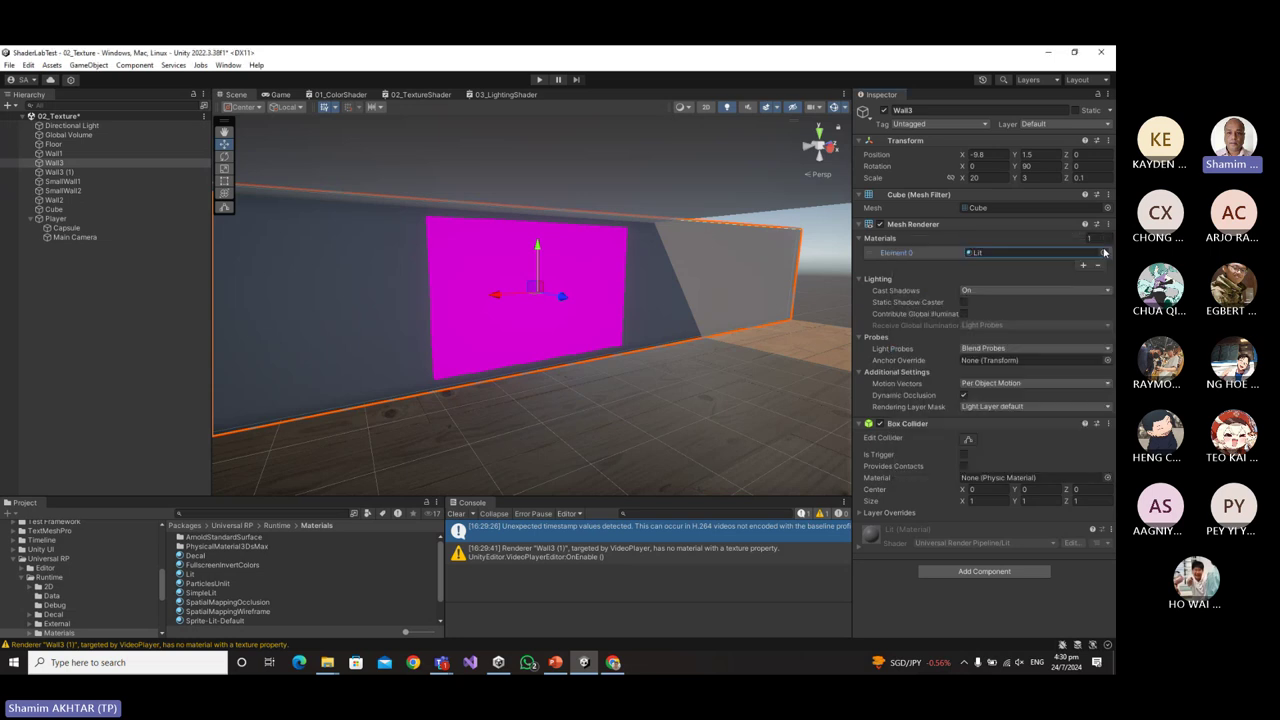
Reselect the magenta panel and browse its material picker for 'lit' without choosing anything.
{"action": "left_click", "coordinate": [516, 334]}
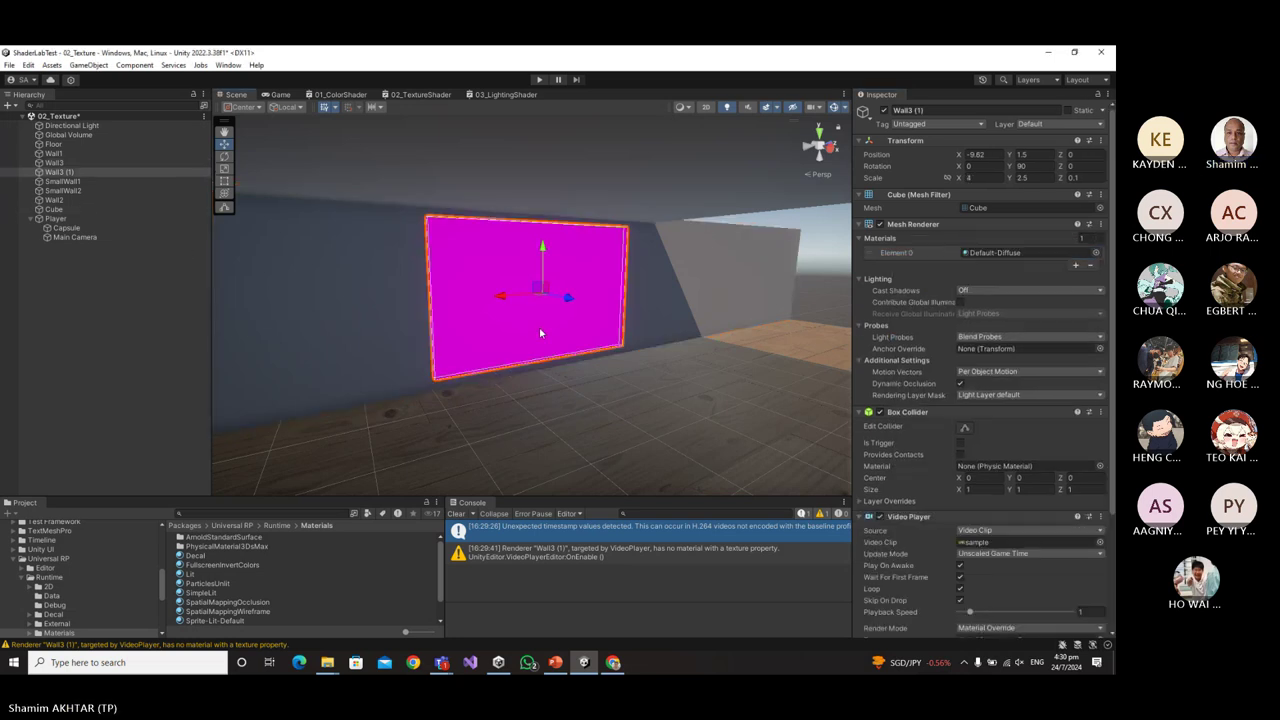
{"action": "left_click", "coordinate": [1098, 253]}
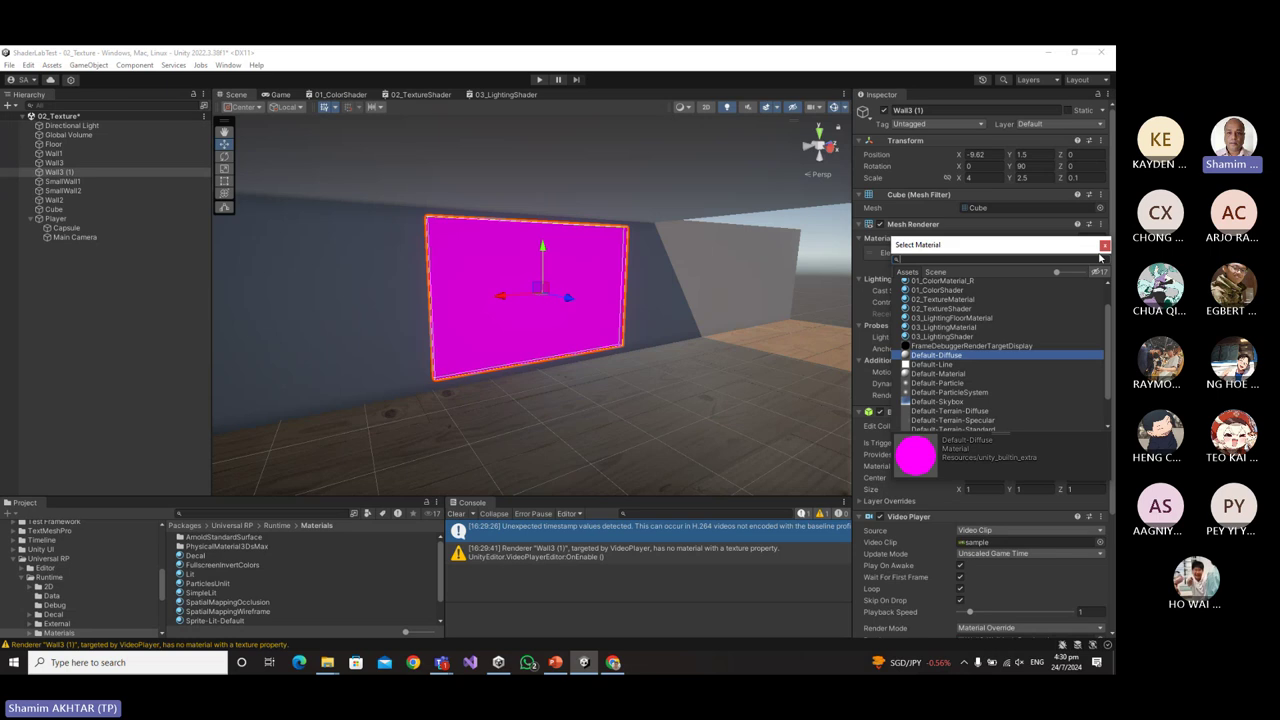
{"action": "type", "text": "lit"}
{"action": "key", "text": "Escape"}
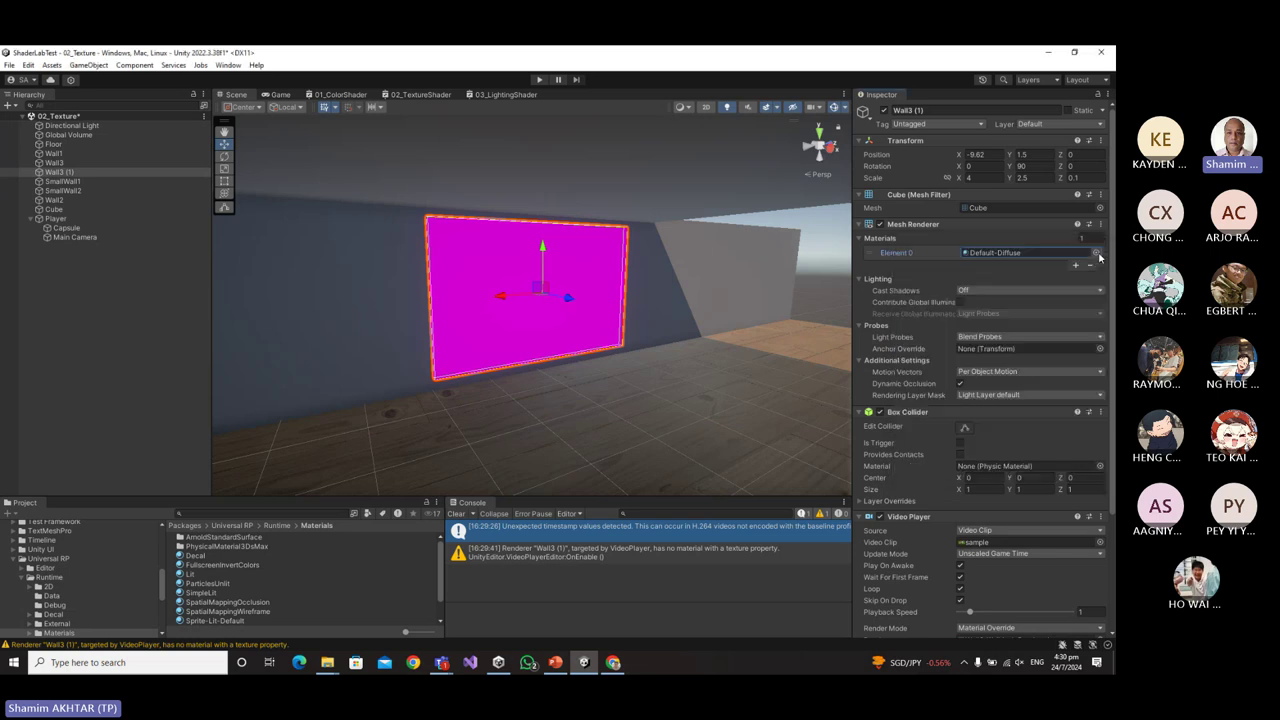
{"action": "left_click", "coordinate": [1098, 253]}
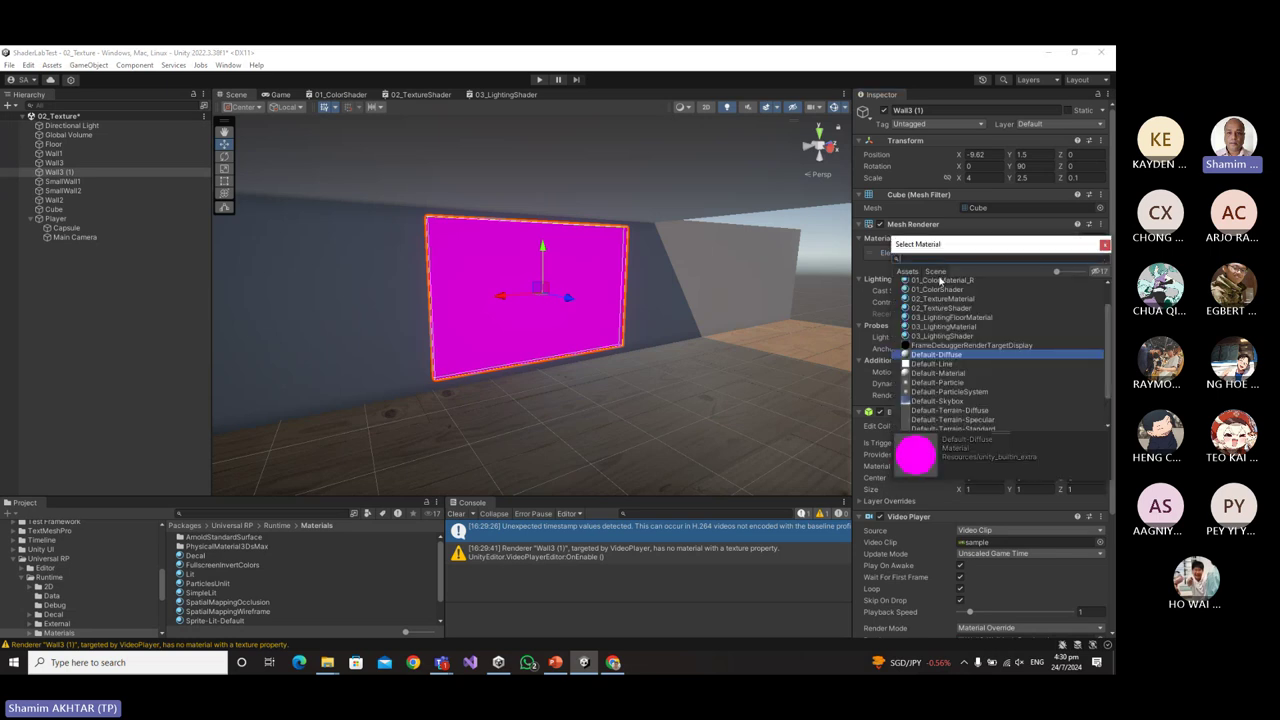
{"action": "left_click", "coordinate": [913, 272]}
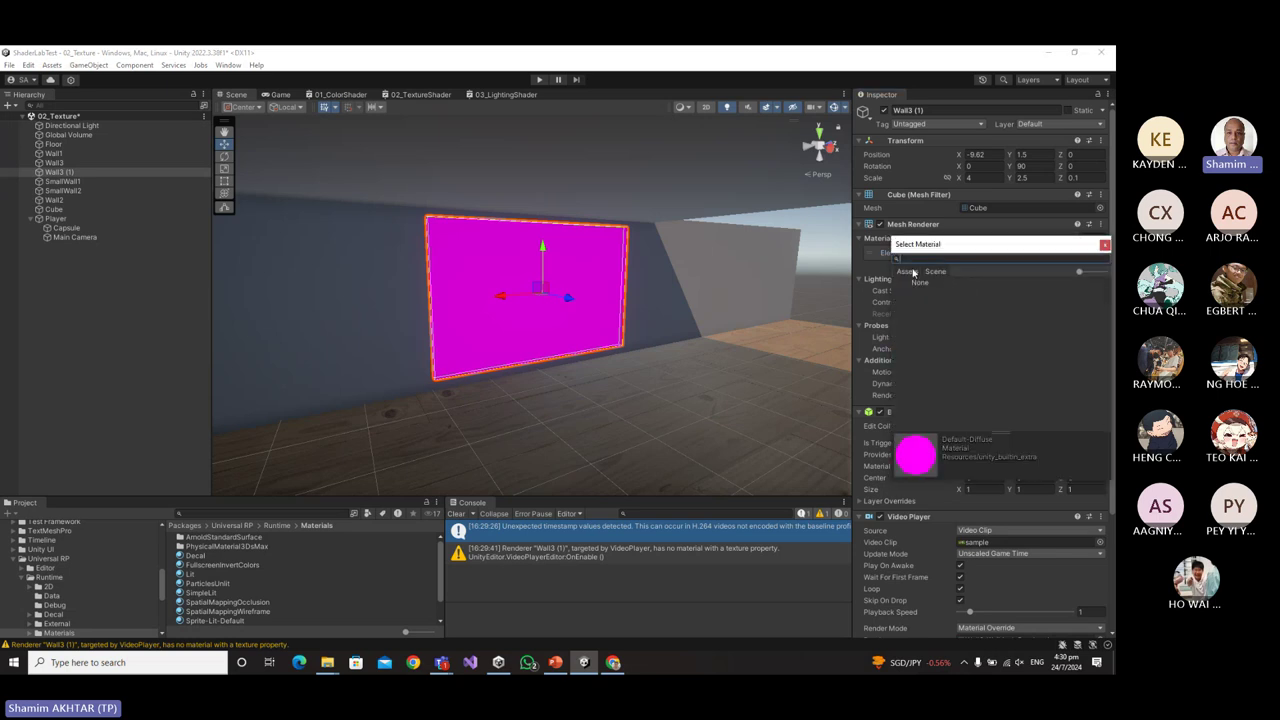
{"action": "left_click", "coordinate": [1104, 245]}
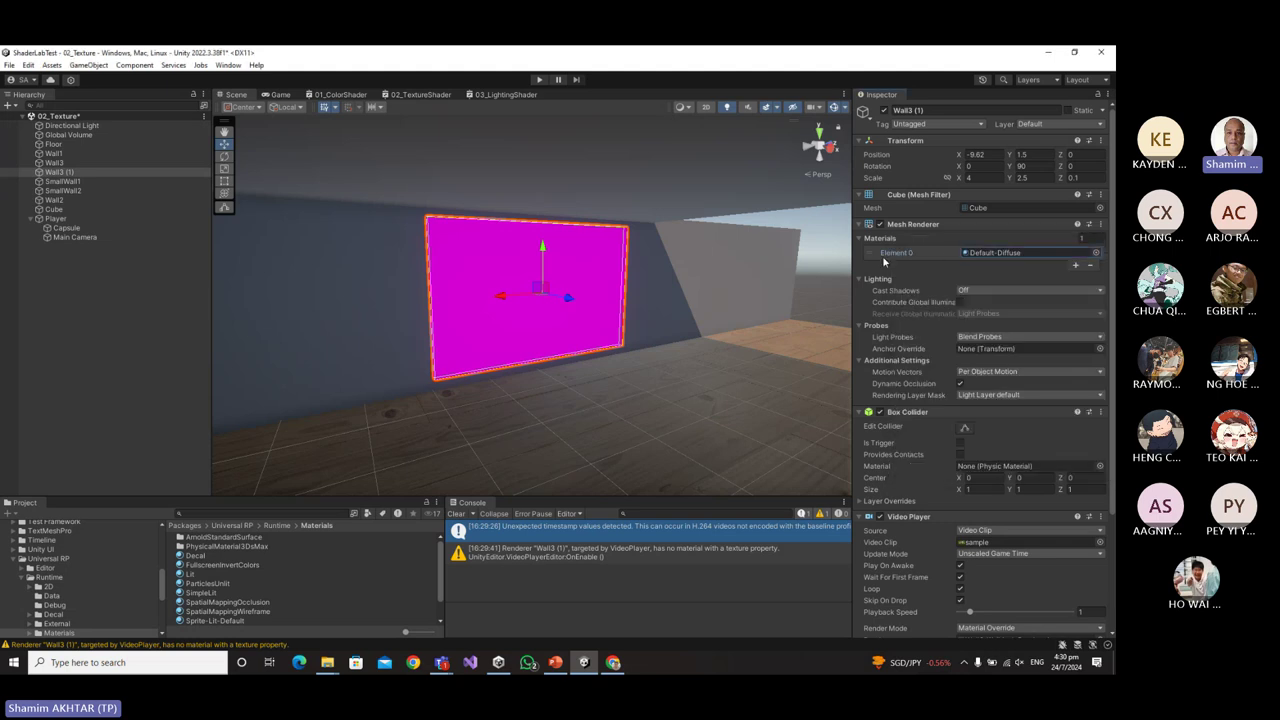
Remove and re-add the panel's material slot, leaving None, then delete Wall3 (1).
{"action": "left_click", "coordinate": [1090, 265]}
{"action": "left_click", "coordinate": [1077, 266]}
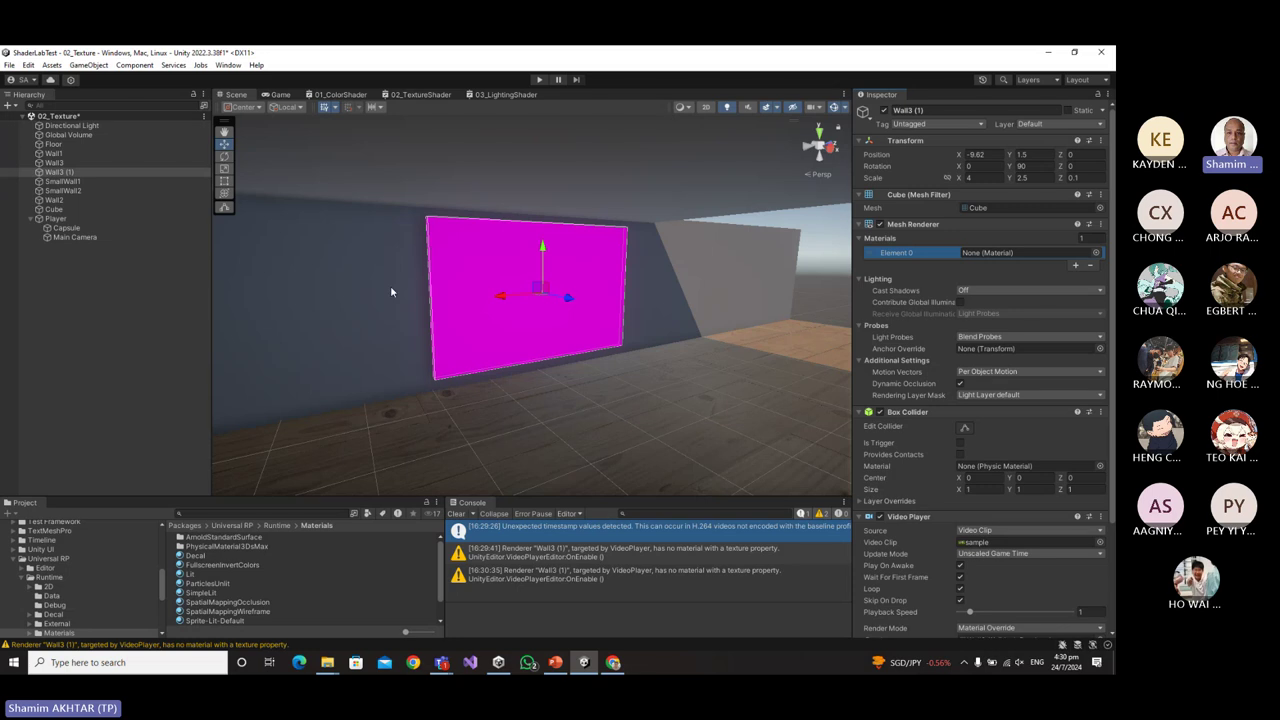
{"action": "left_click", "coordinate": [461, 296]}
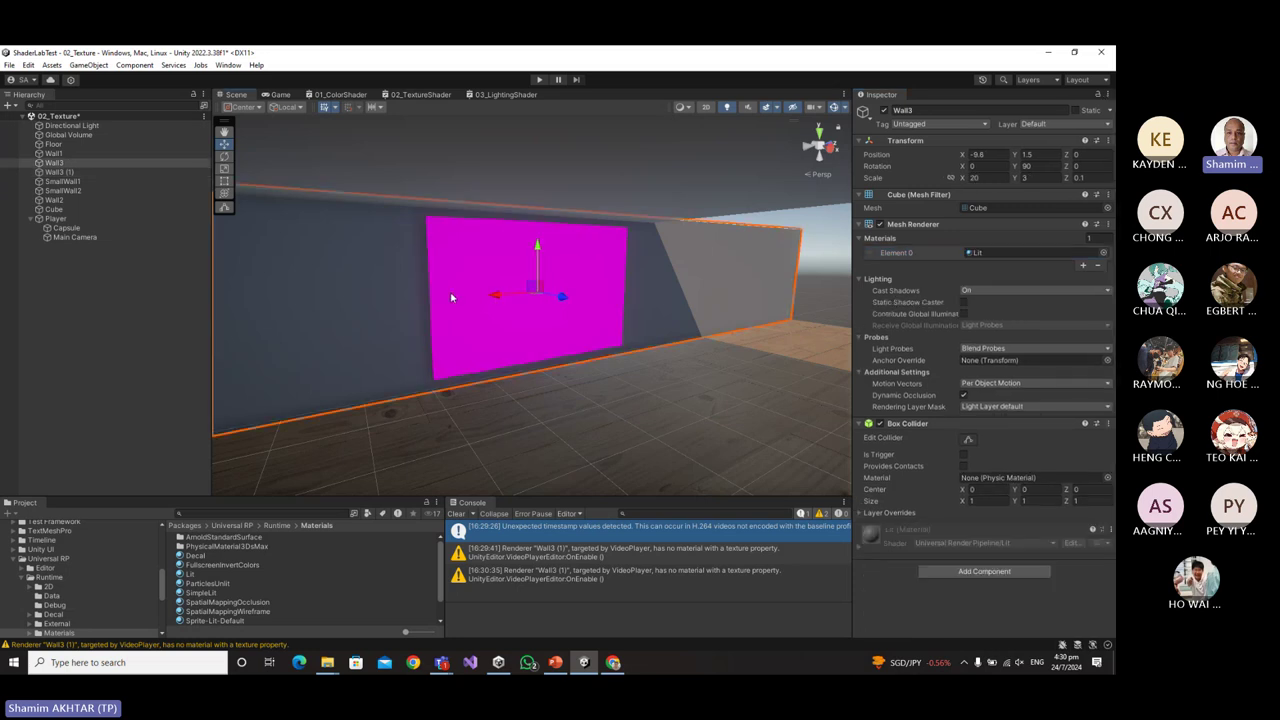
{"action": "left_click", "coordinate": [451, 297]}
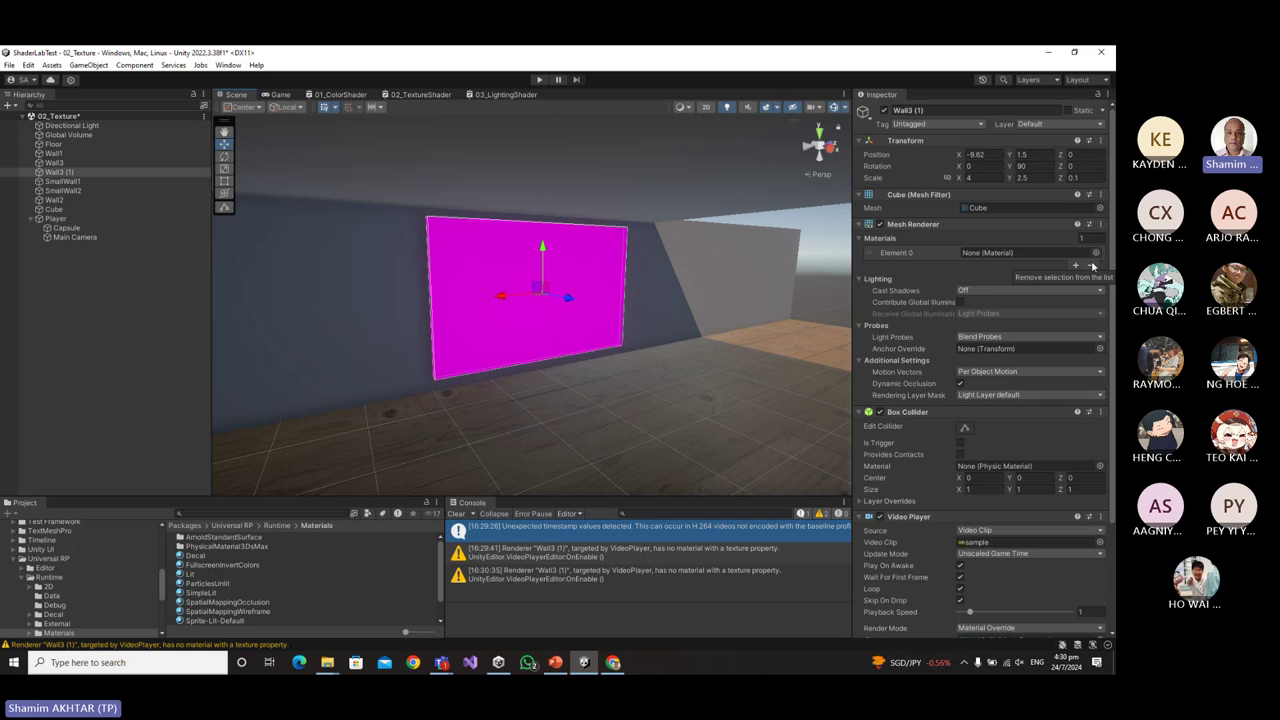
{"action": "key", "text": "Delete"}
Duplicate Wall3, nudge the copy, and scale it to X 4 and Y 2.25.
{"action": "left_click", "coordinate": [467, 298]}
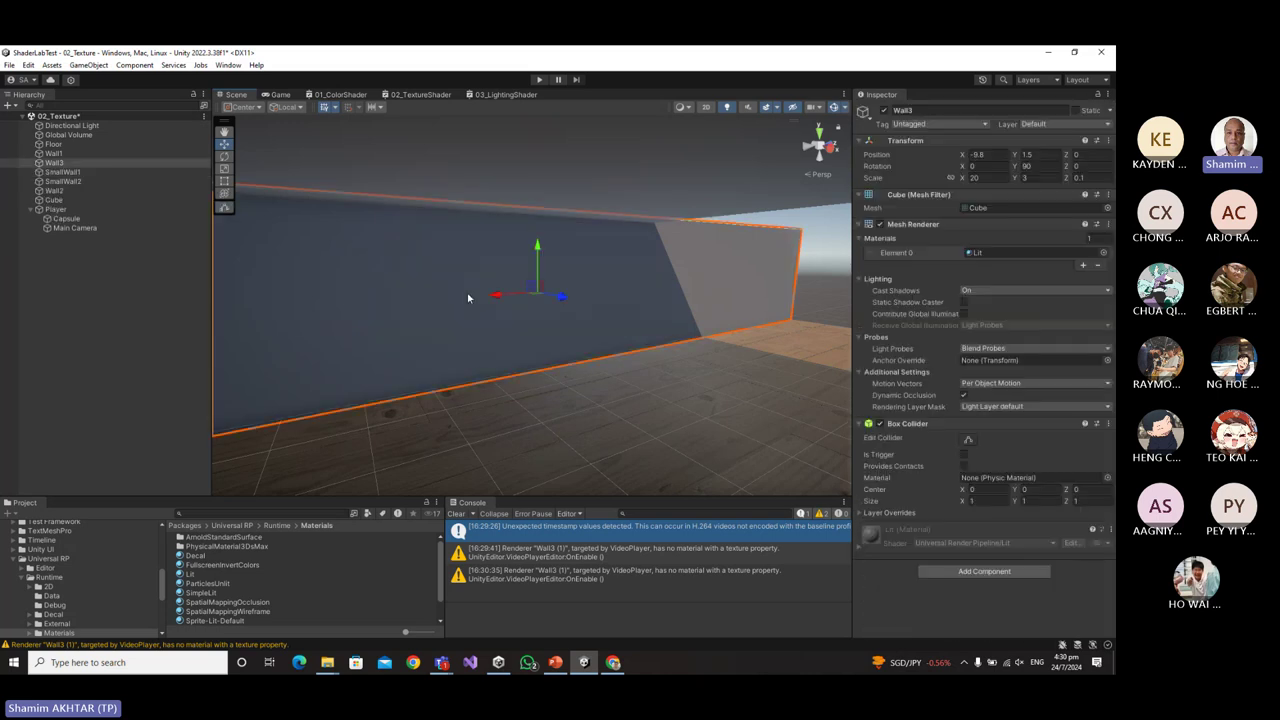
{"action": "key", "text": "ctrl+d"}
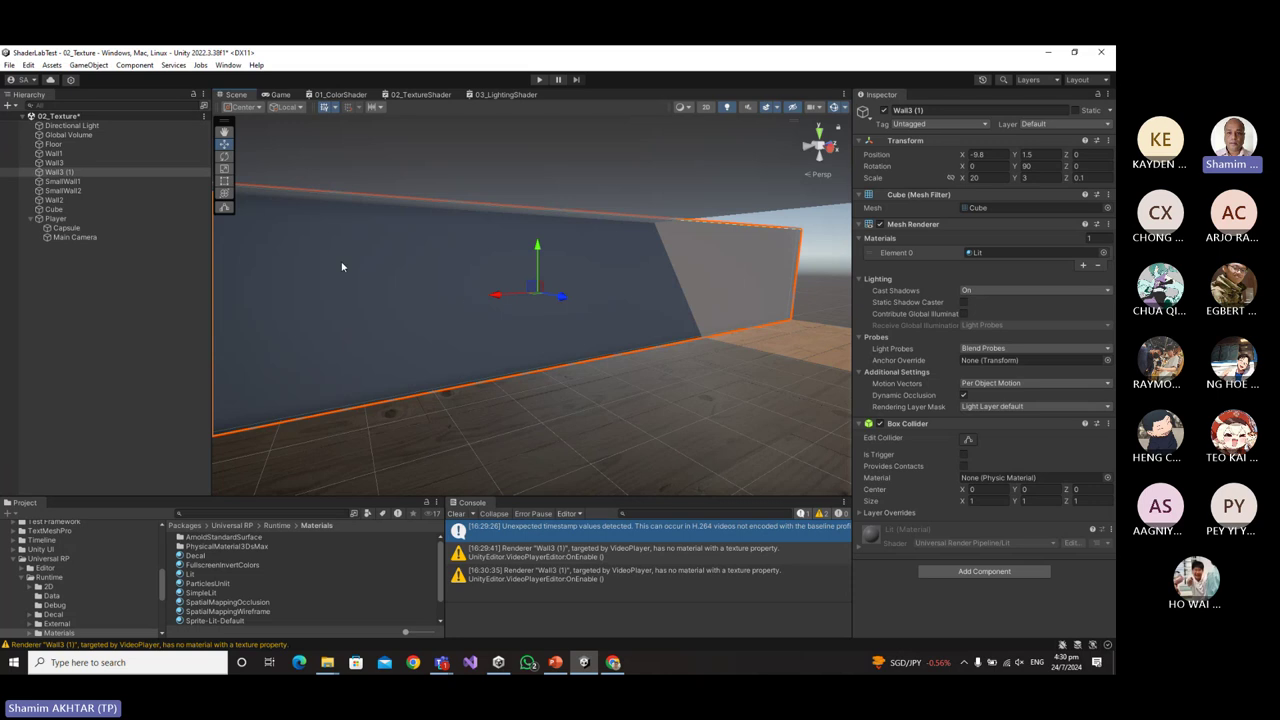
{"action": "left_click_drag", "start_coordinate": [562, 298], "coordinate": [569, 306]}
{"action": "left_click", "coordinate": [973, 177]}
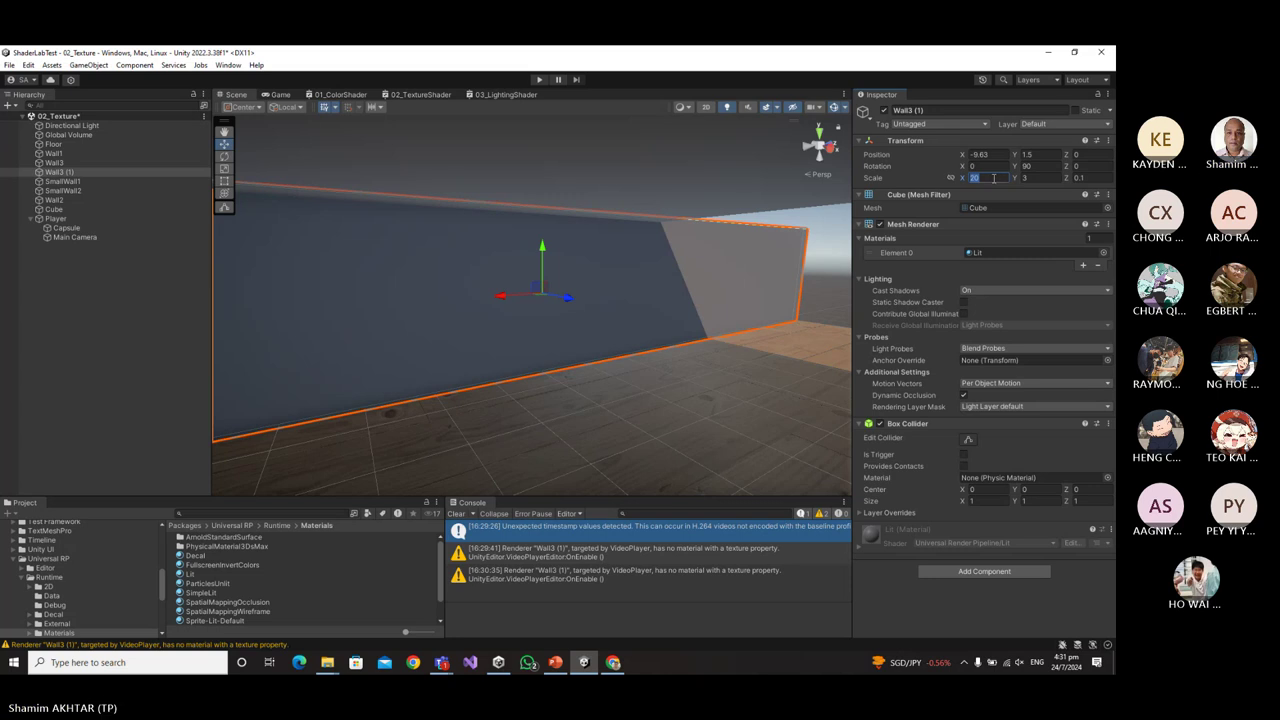
{"action": "type", "text": "4"}
{"action": "left_click", "coordinate": [1051, 178]}
{"action": "type", "text": "2"}
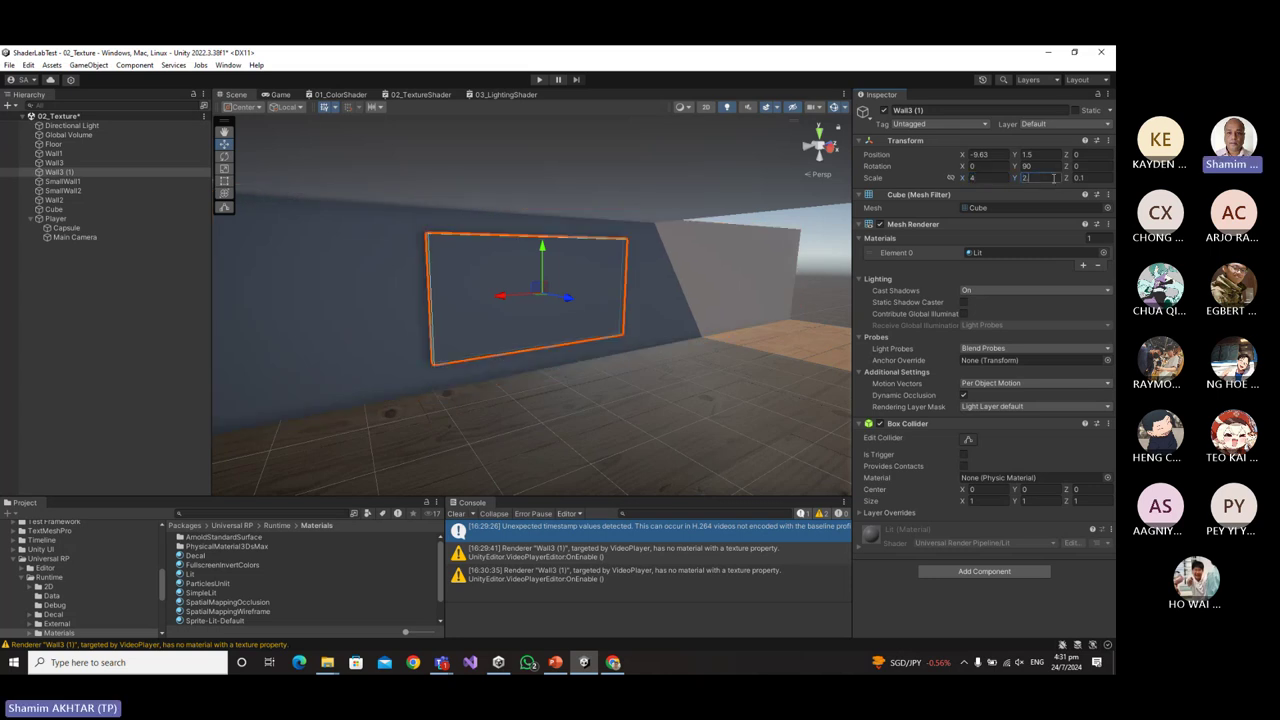
{"action": "type", "text": ".25"}
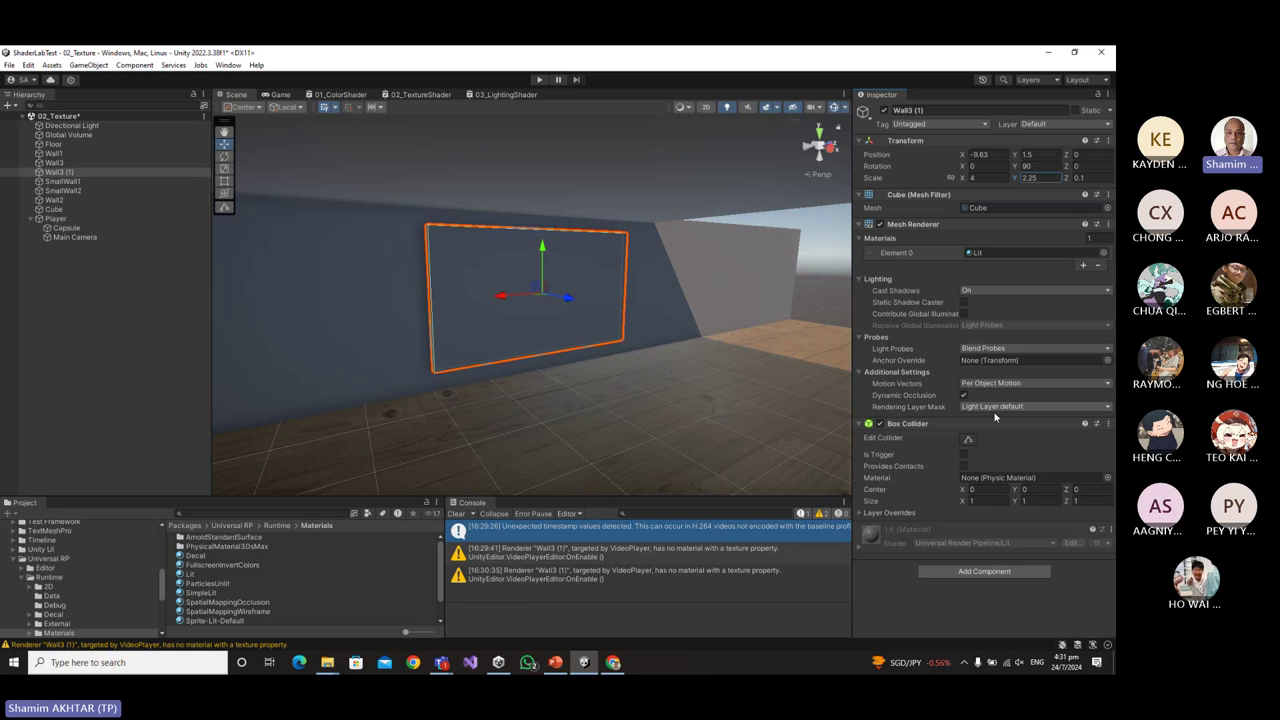
Add a Video Player component to the duplicate and enable Loop.
{"action": "left_click", "coordinate": [966, 571]}
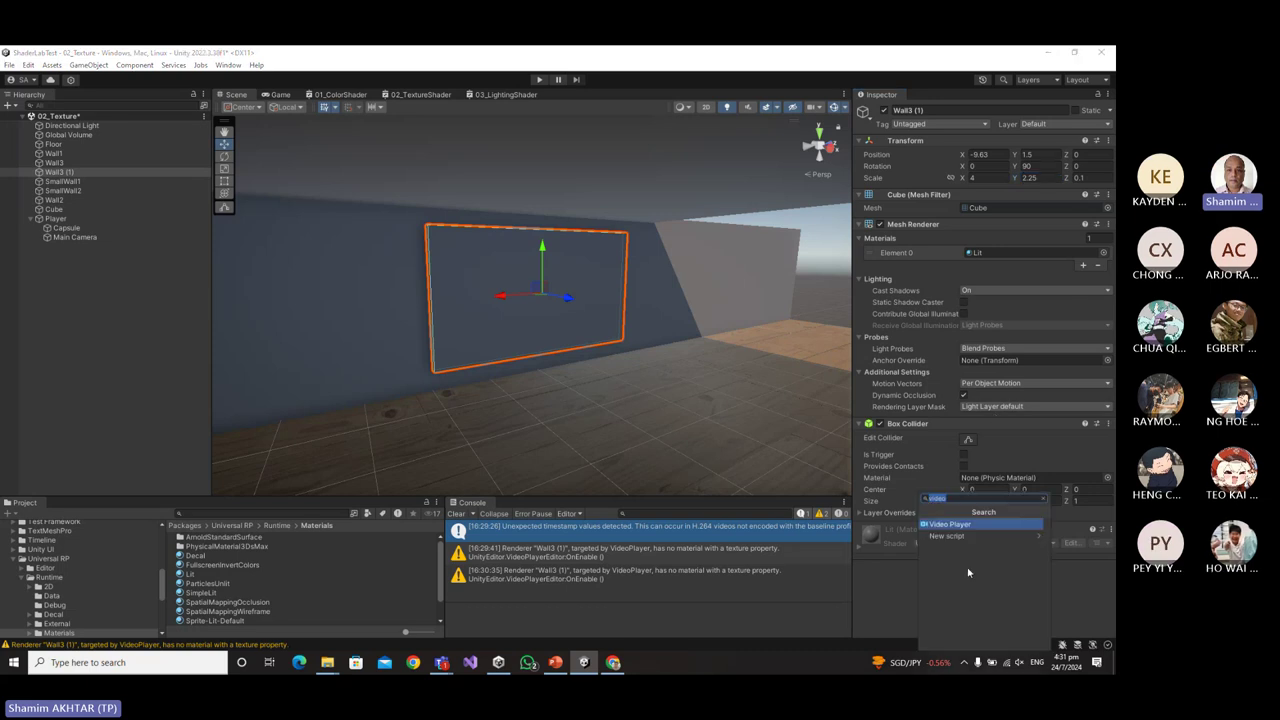
{"action": "type", "text": "video"}
{"action": "left_click", "coordinate": [962, 526]}
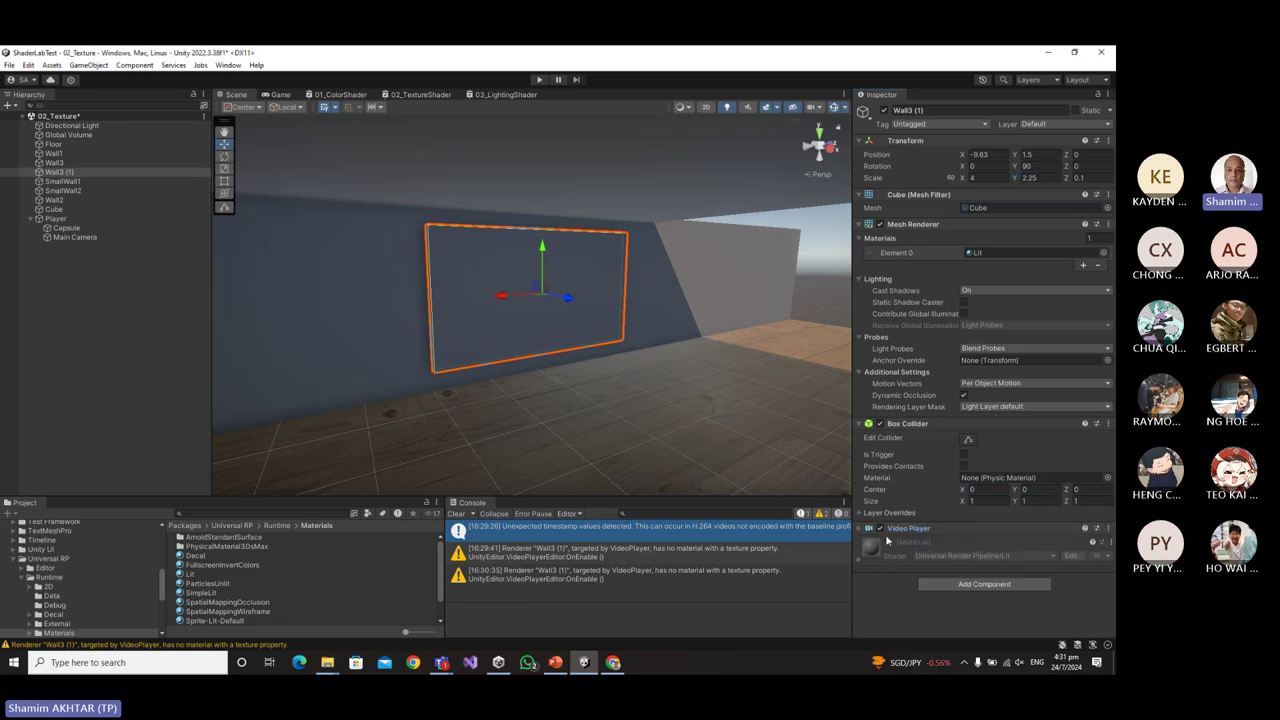
{"action": "scroll", "coordinate": [950, 548], "scroll_direction": "down", "scroll_amount": 2}
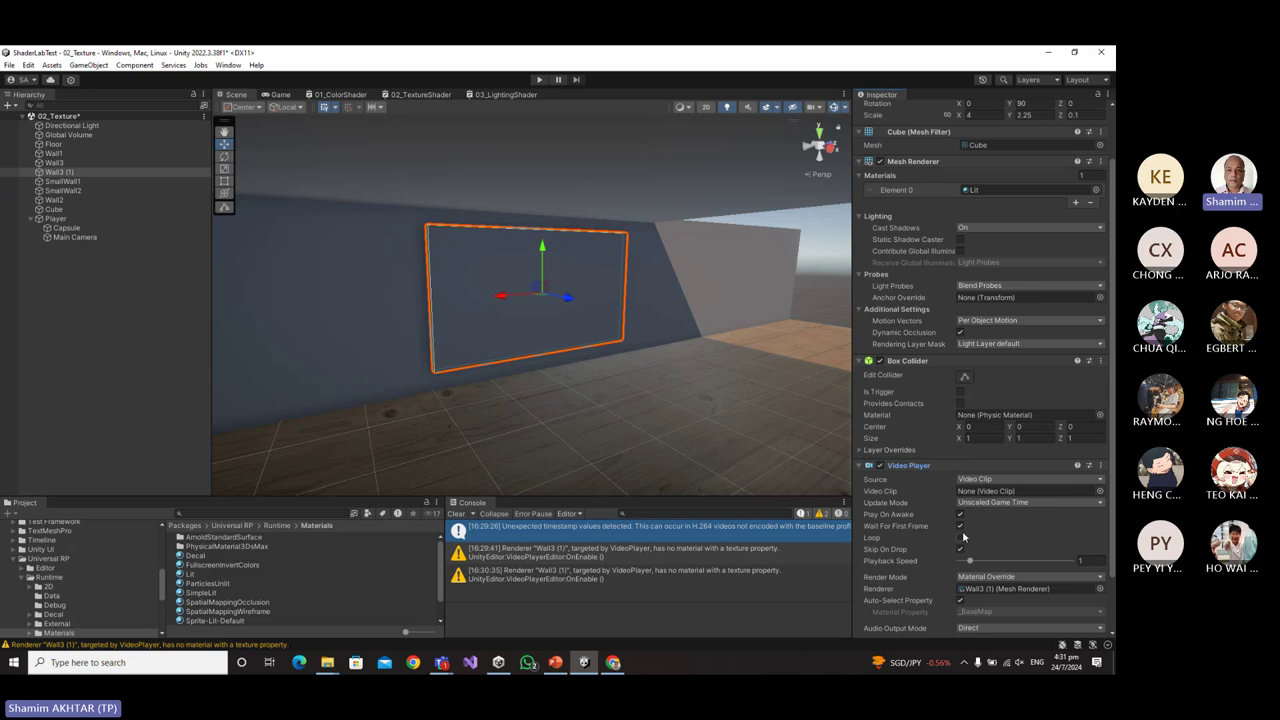
{"action": "left_click", "coordinate": [960, 538]}
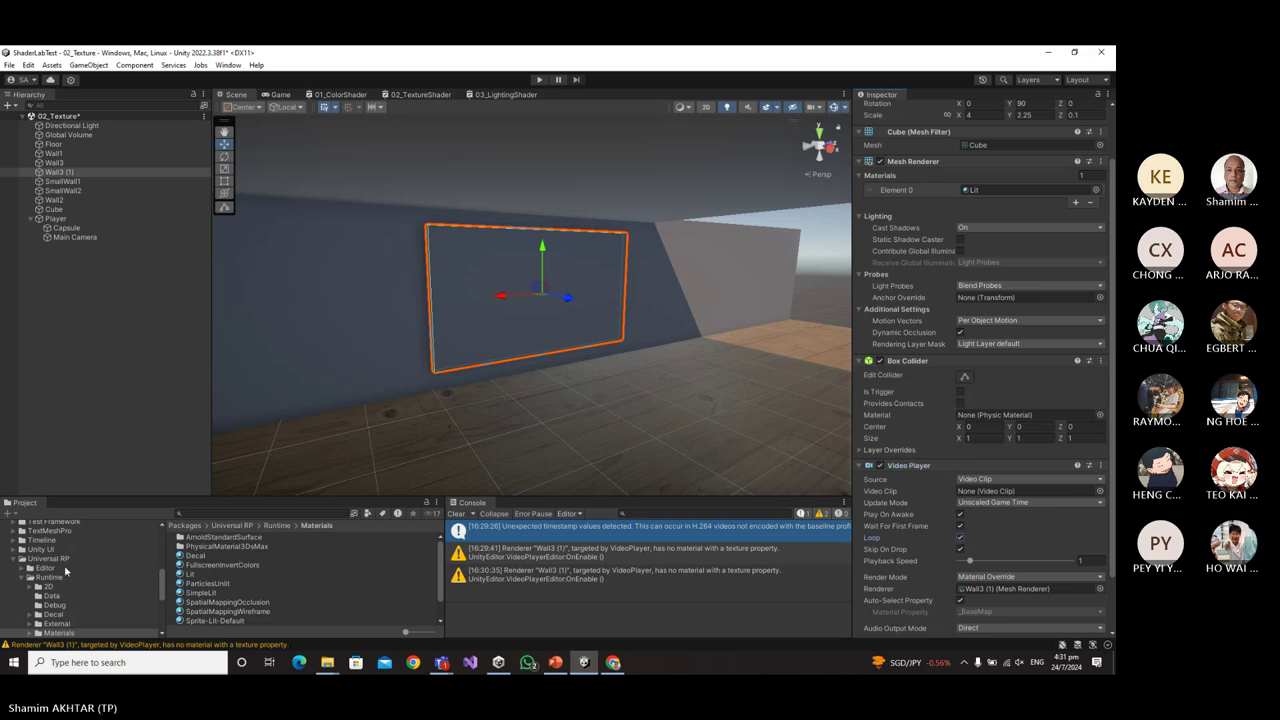
Drag the sample clip from Textures into Video Clip and enter play mode.
{"action": "scroll", "coordinate": [30, 565], "scroll_direction": "up", "scroll_amount": 5}
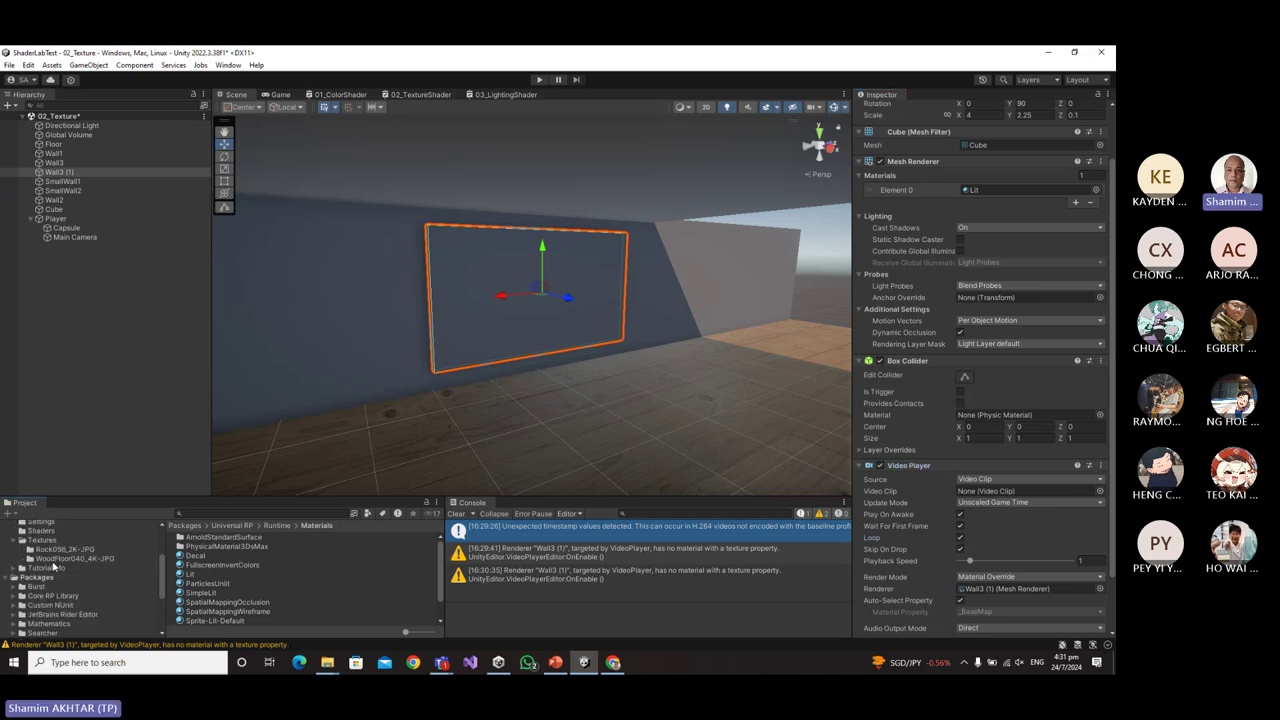
{"action": "scroll", "coordinate": [54, 566], "scroll_direction": "up", "scroll_amount": 1}
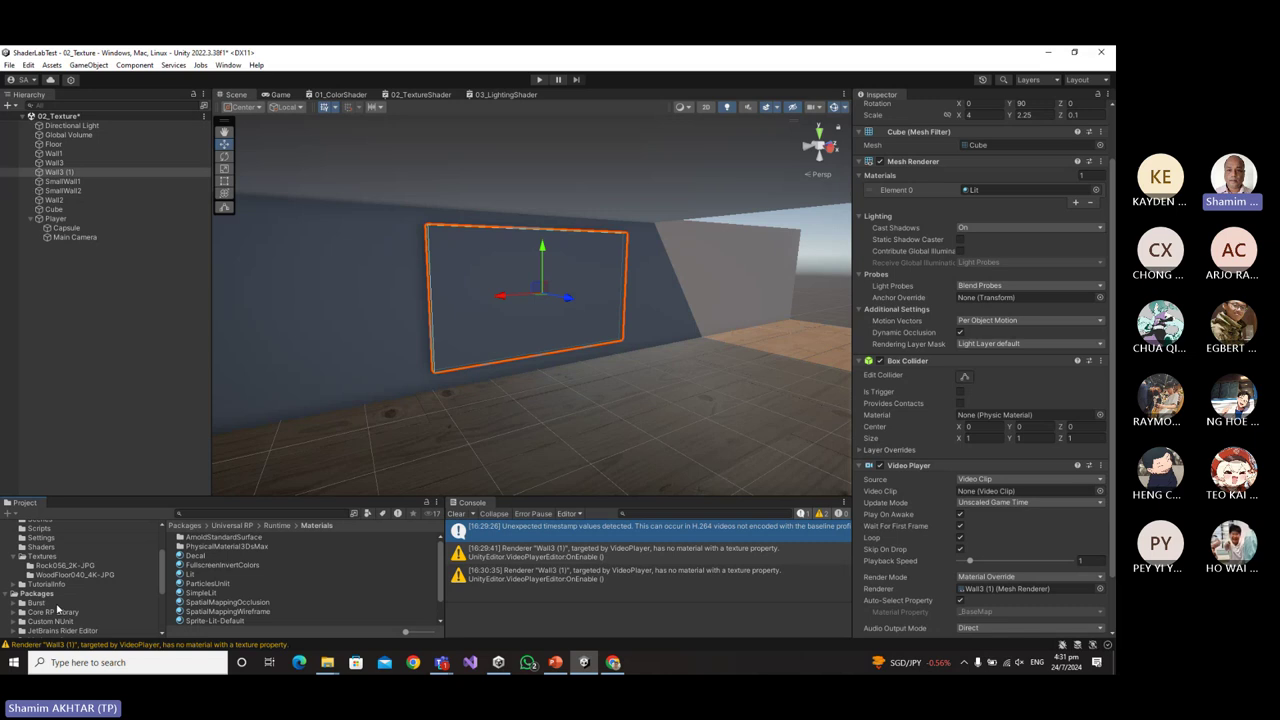
{"action": "left_click", "coordinate": [45, 557]}
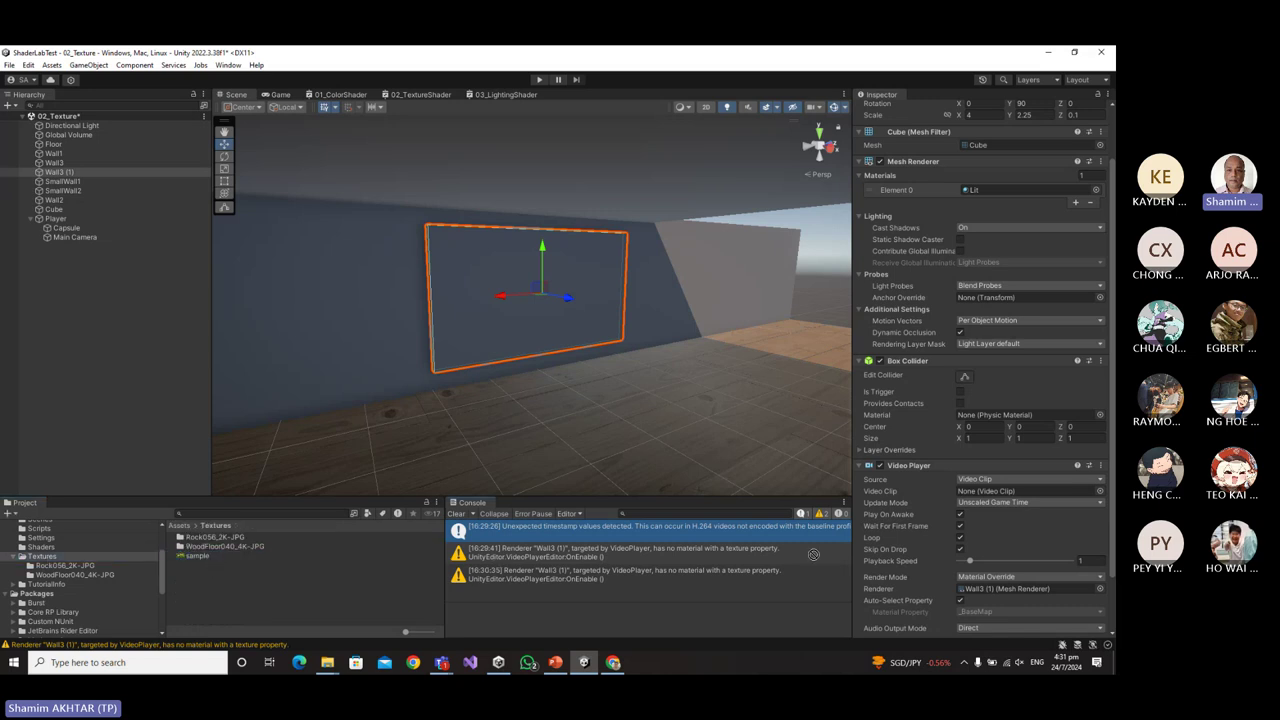
{"action": "left_click_drag", "start_coordinate": [813, 554], "coordinate": [1003, 491]}
{"action": "left_click", "coordinate": [539, 79]}
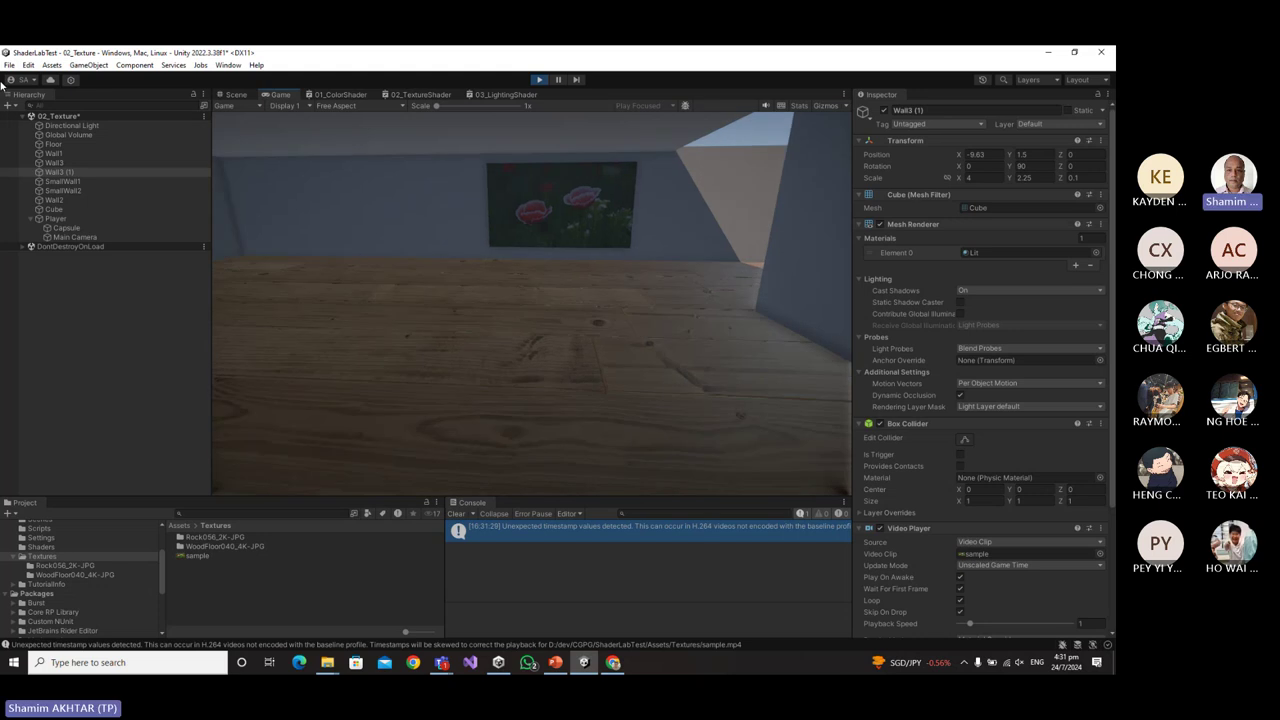
Walk up to watch the poppy video, stop play, then add material Element 1.
{"action": "key", "text": "w"}
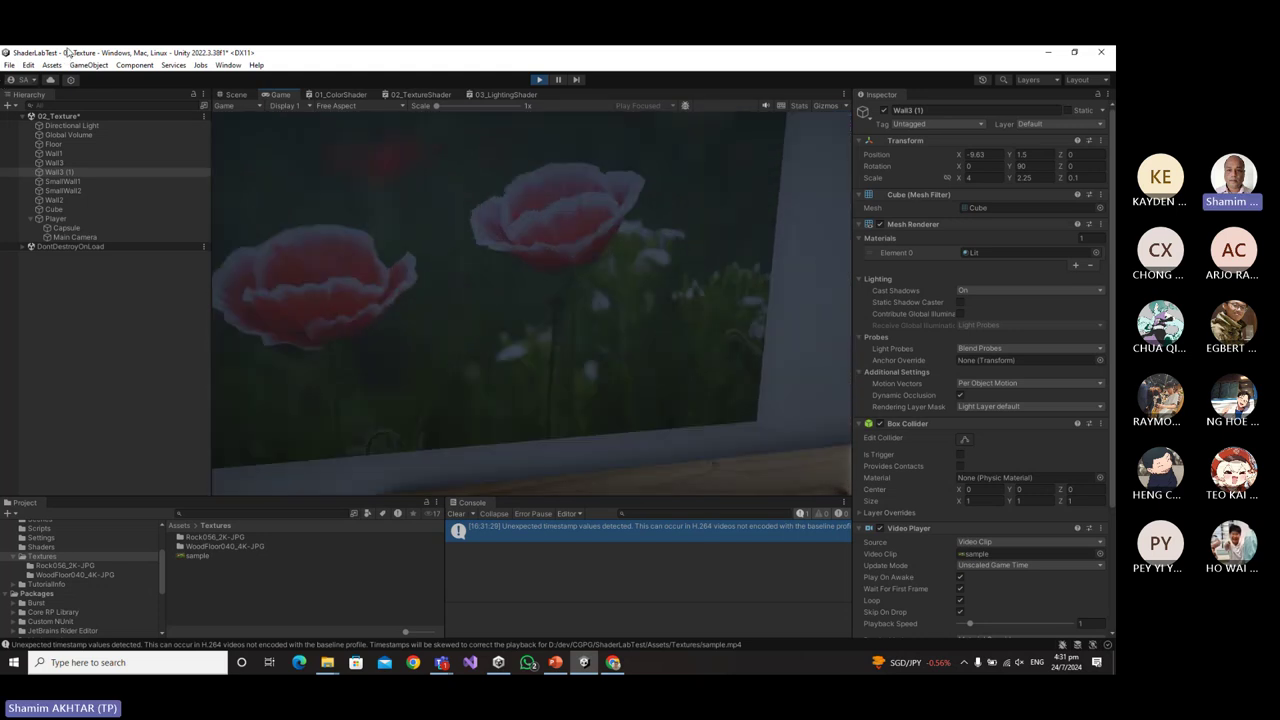
{"action": "key", "text": "s"}
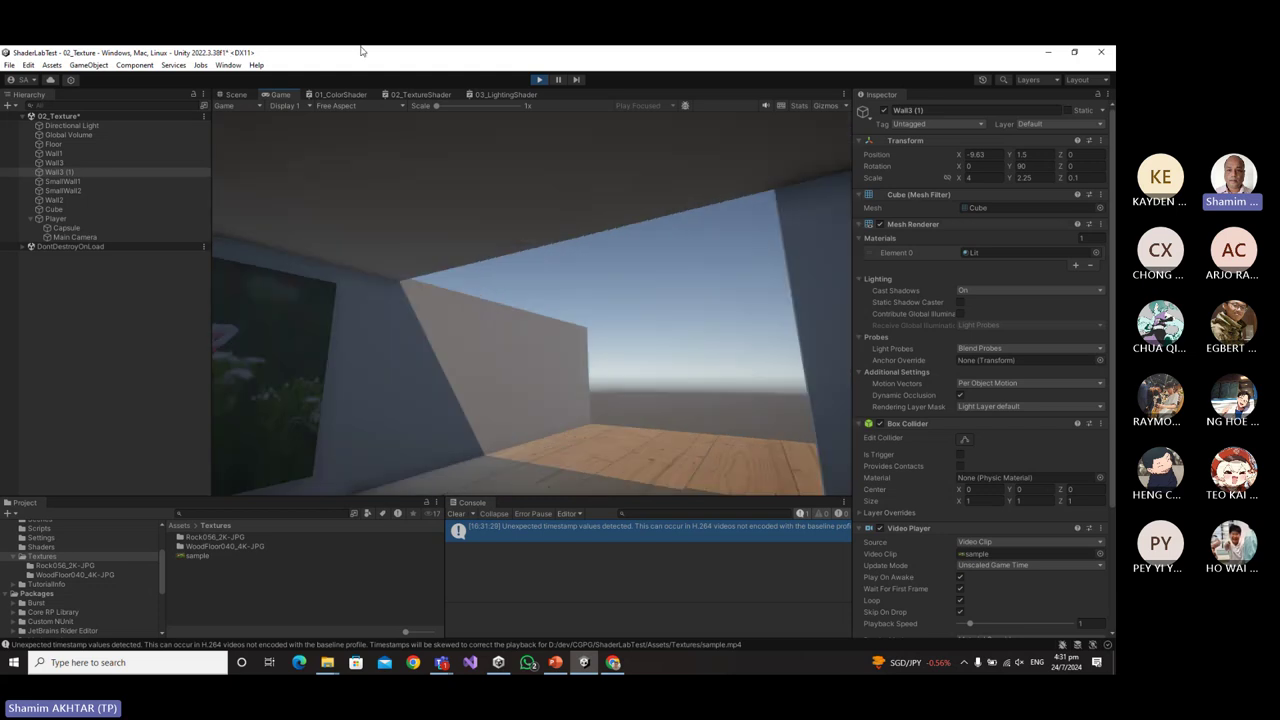
{"action": "left_click", "coordinate": [538, 80]}
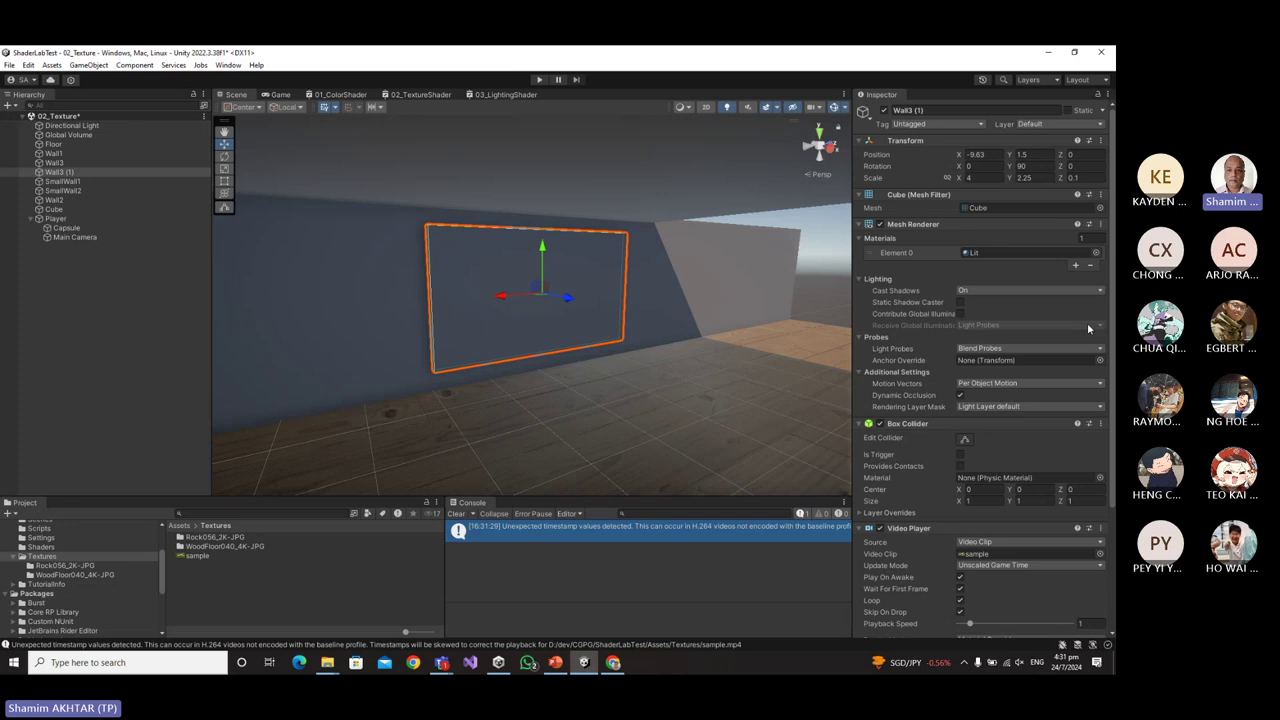
{"action": "left_click", "coordinate": [1076, 267]}
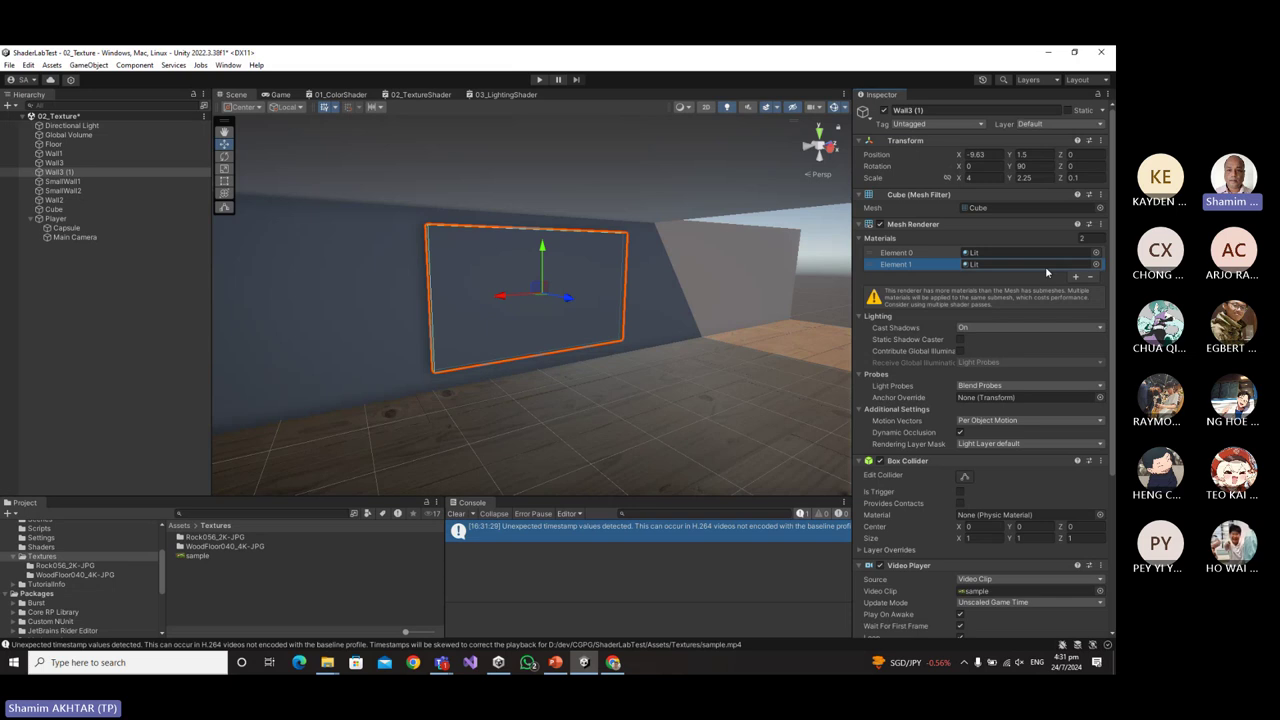
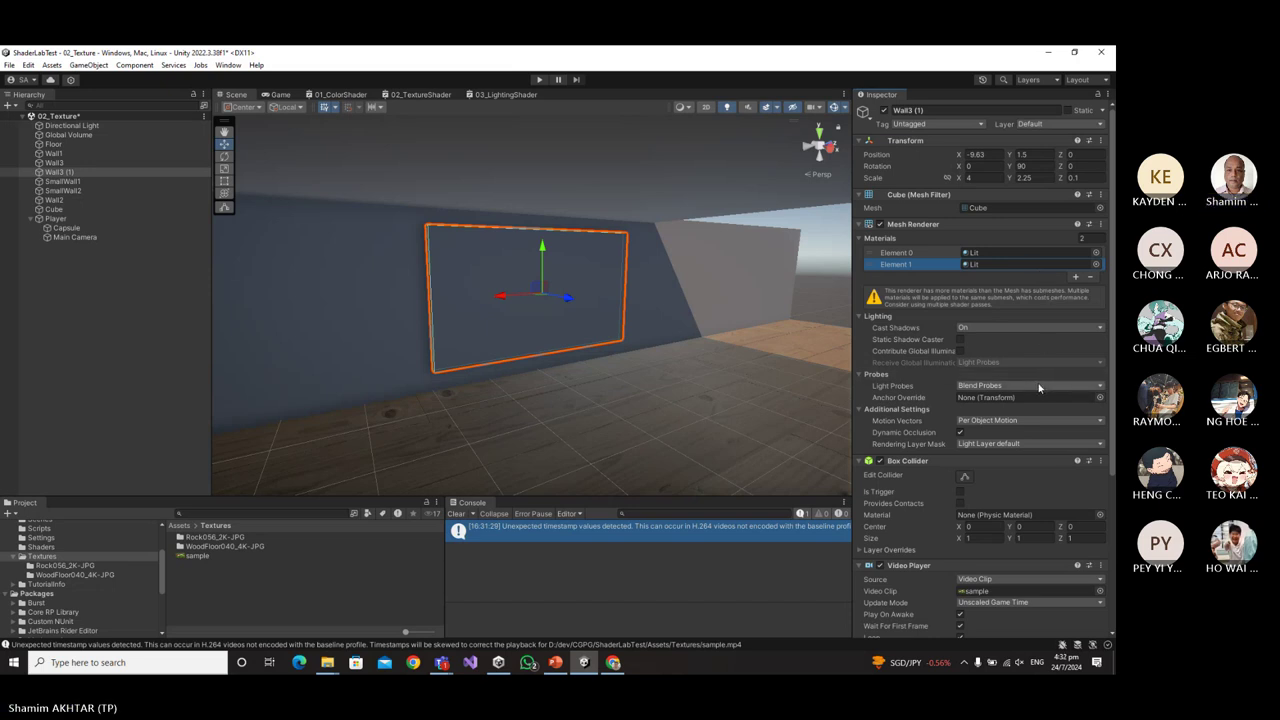
Remove Wall3 (1)'s second material slot, turn Cast Shadows and Light Probes off, then play.
{"action": "left_click", "coordinate": [1090, 277]}
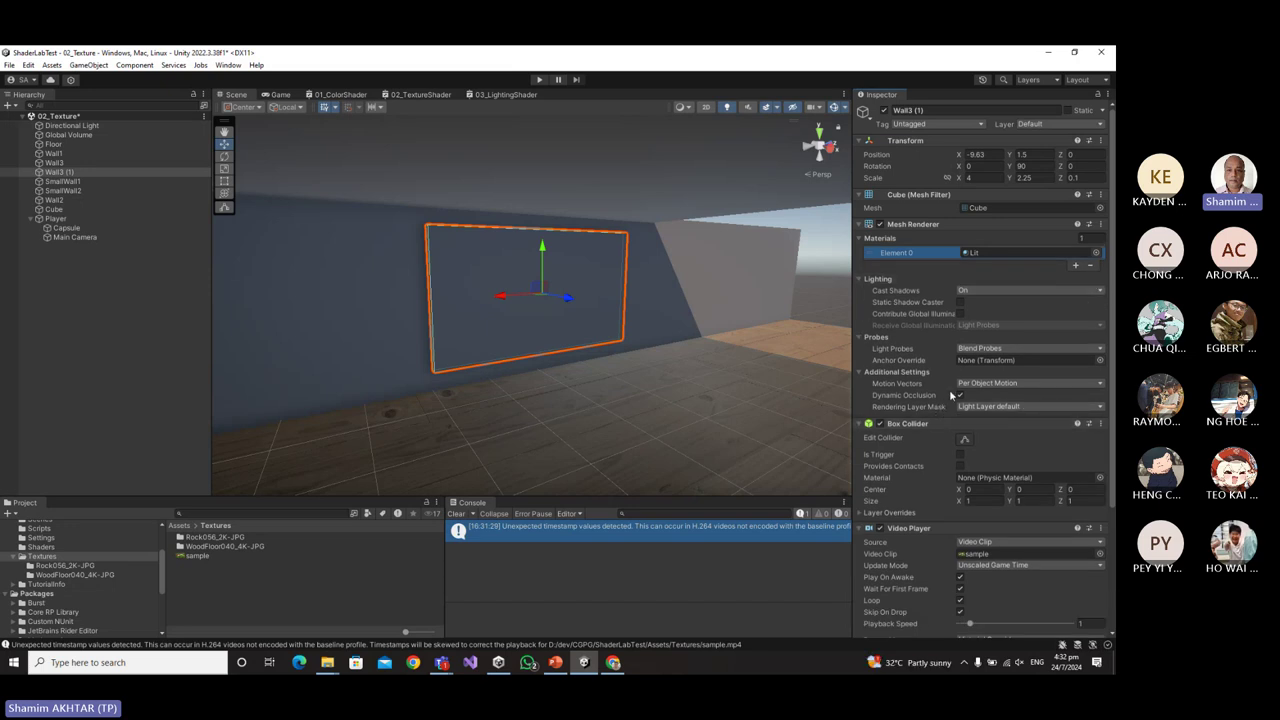
{"action": "left_click", "coordinate": [966, 291]}
{"action": "left_click", "coordinate": [977, 306]}
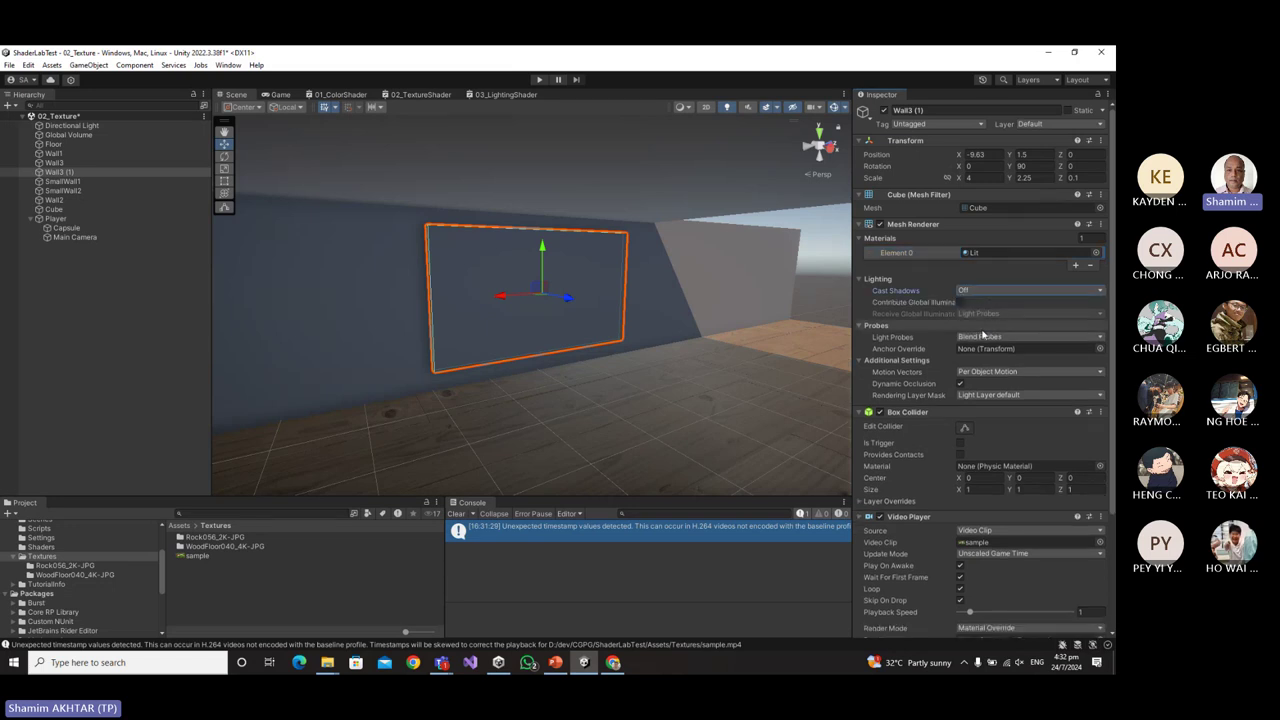
{"action": "left_click", "coordinate": [1001, 338]}
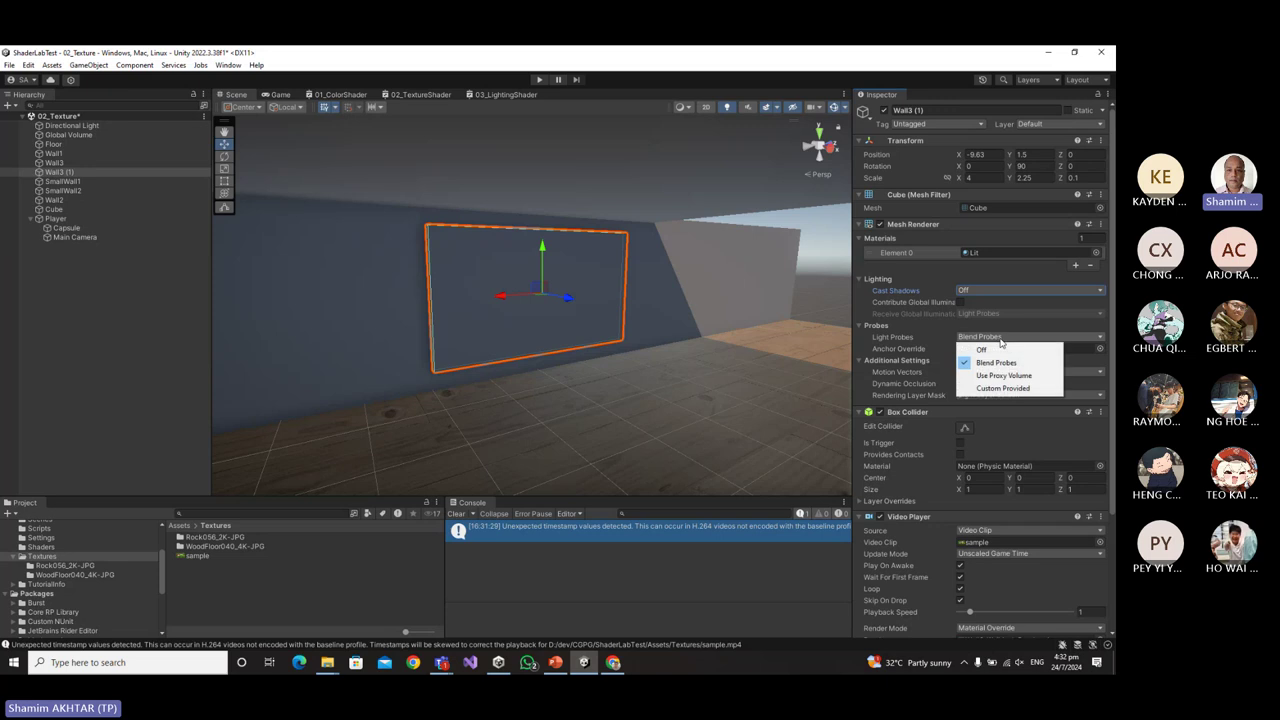
{"action": "left_click", "coordinate": [1004, 351]}
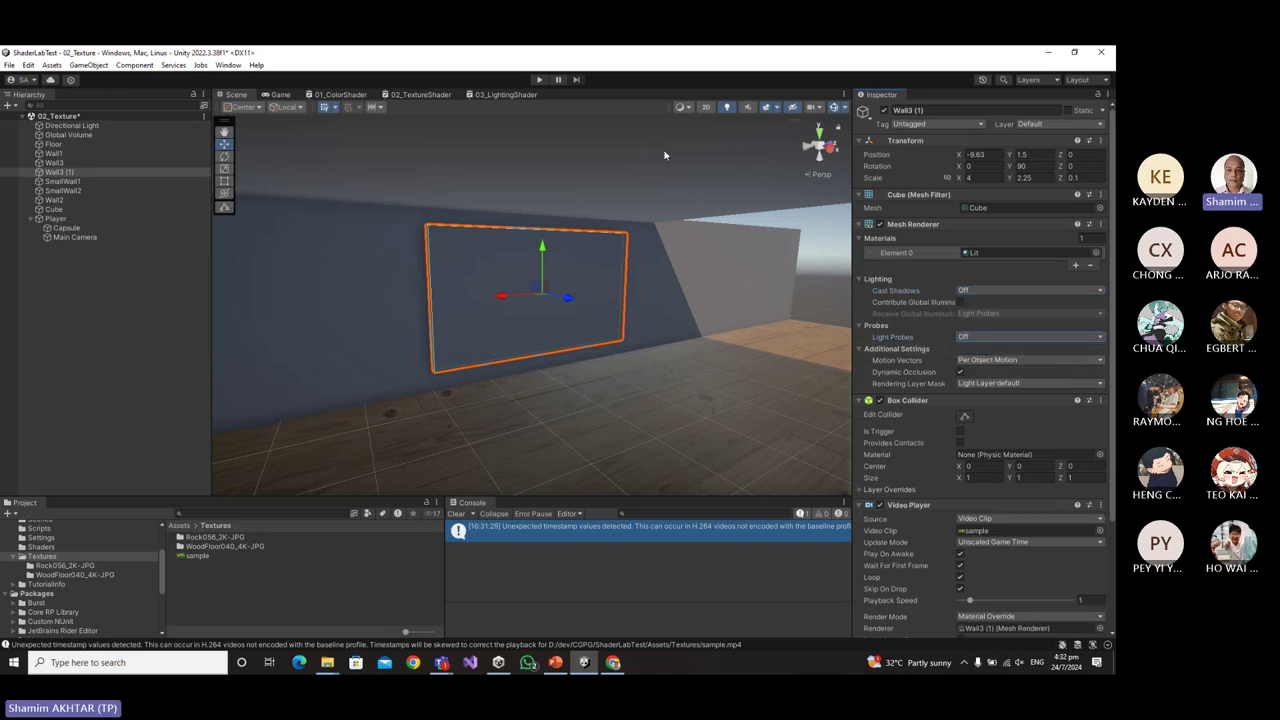
{"action": "left_click", "coordinate": [539, 79]}
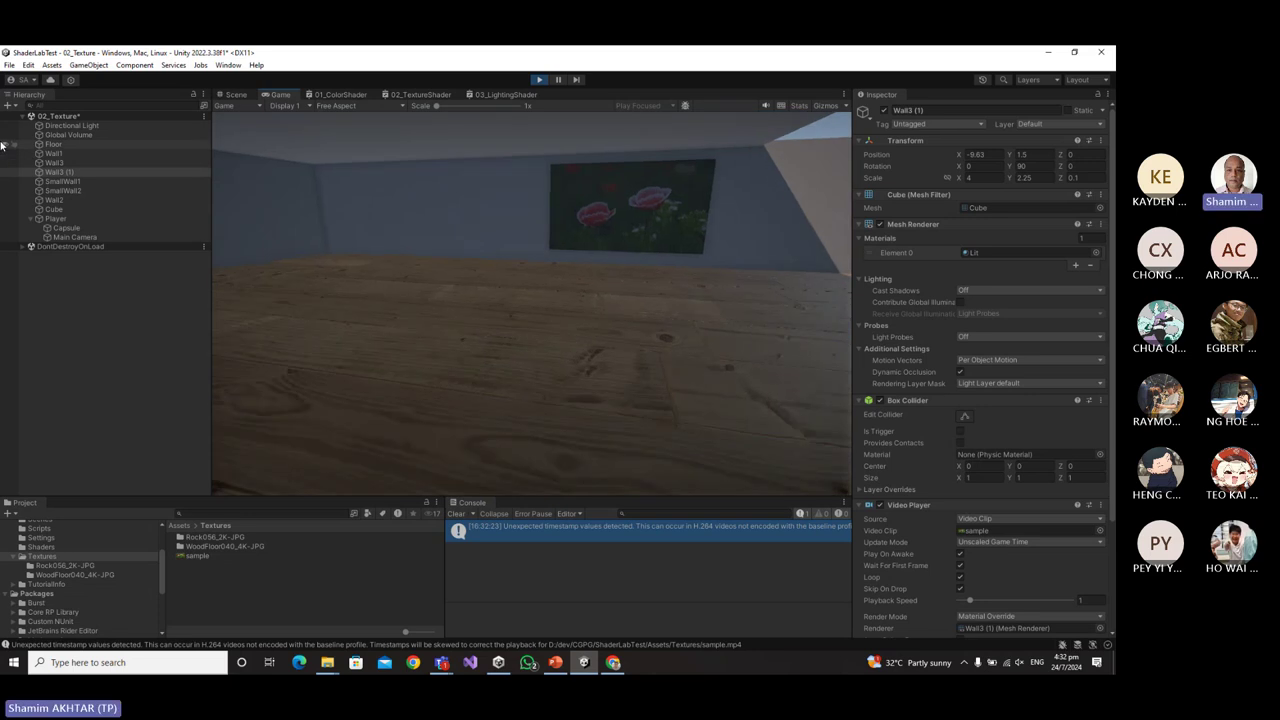
Walk around the running scene past the poppy video wall and stone walls, then stop playing.
{"action": "key", "text": "w"}
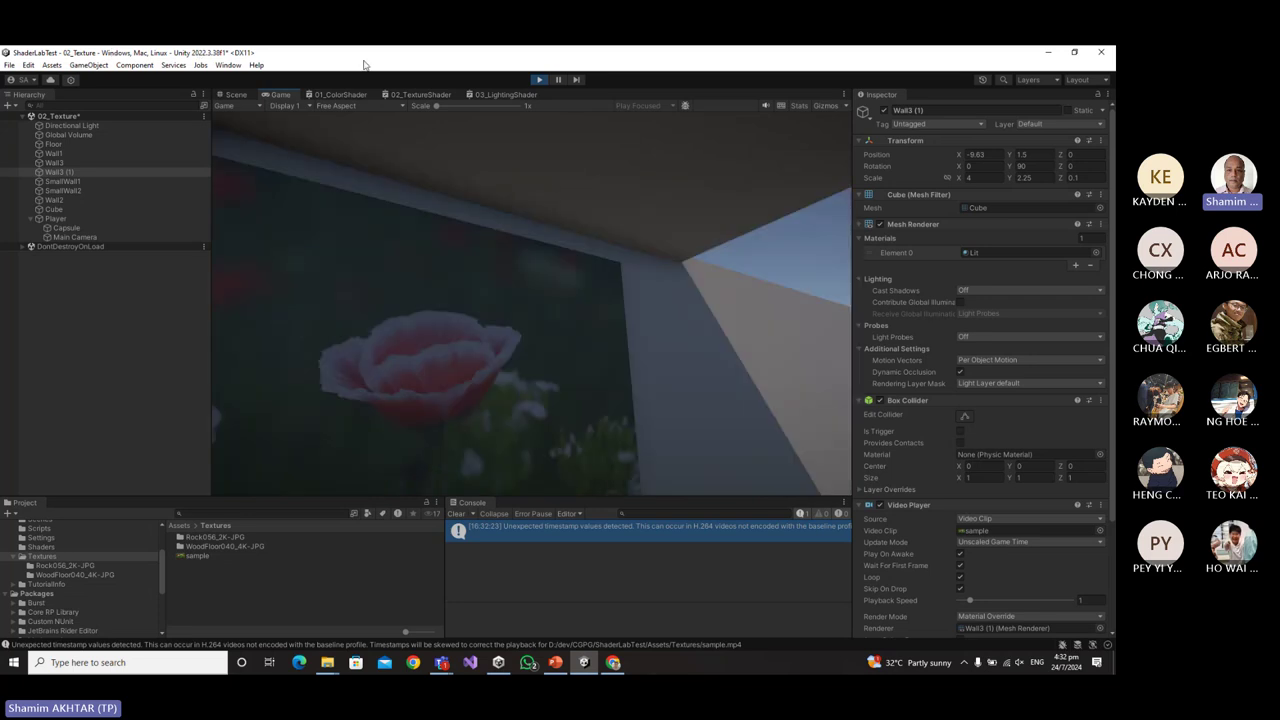
{"action": "key", "text": "s"}
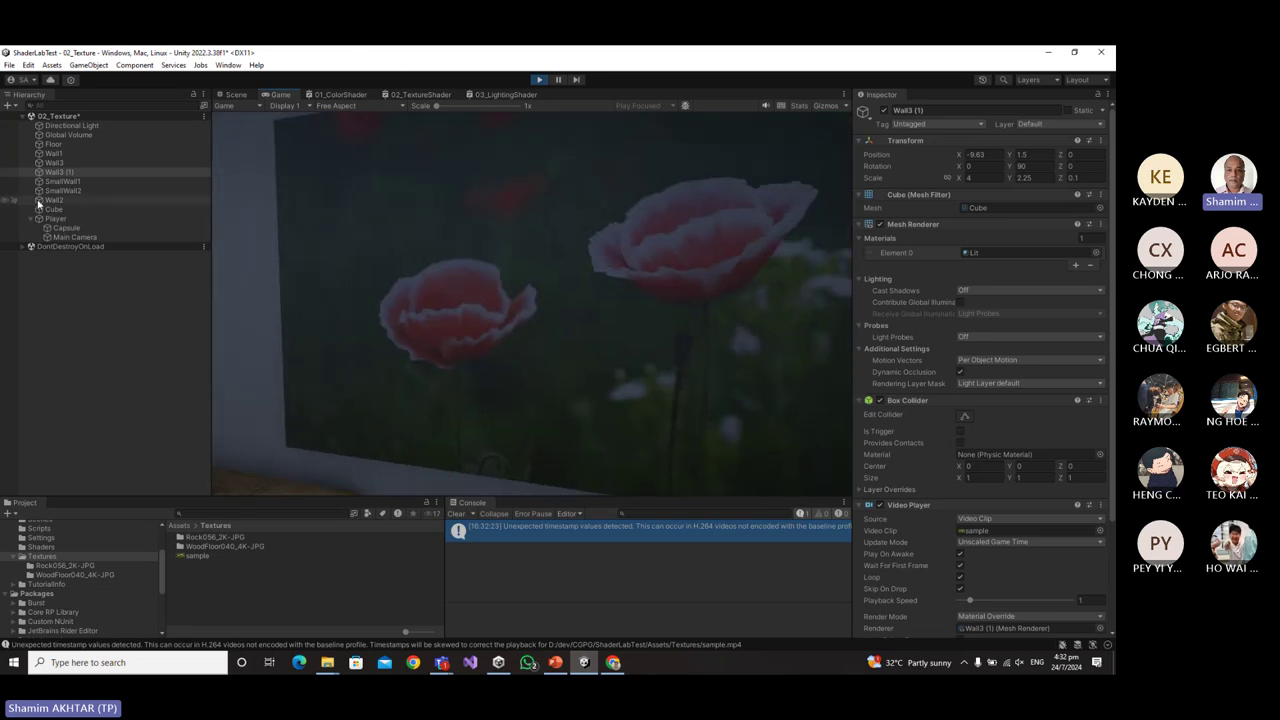
{"action": "key", "text": "a"}
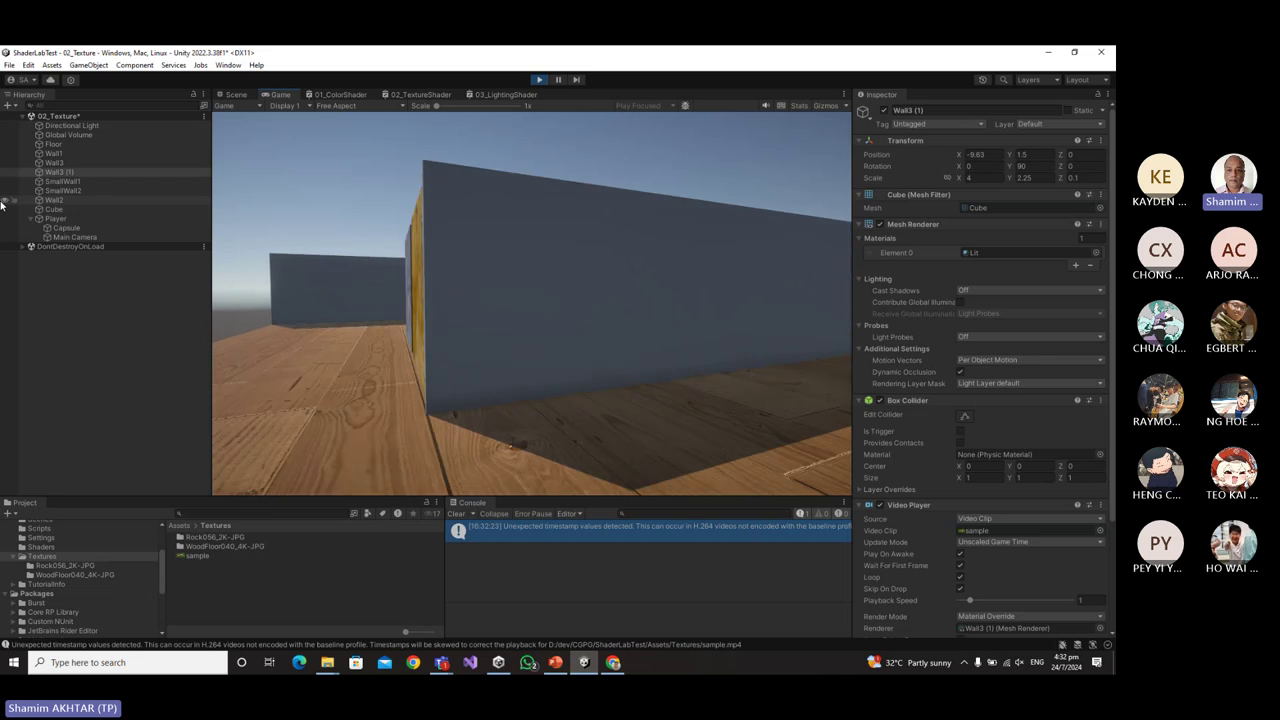
{"action": "key", "text": "w"}
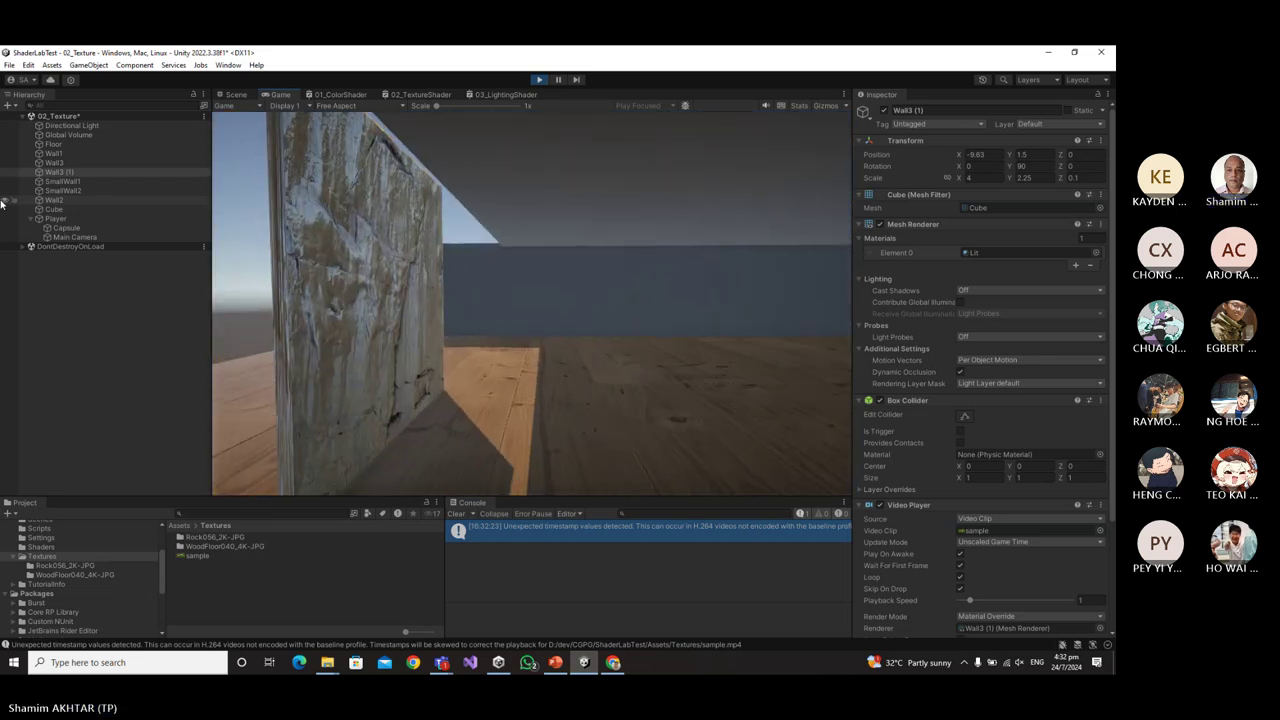
{"action": "key", "text": "a"}
{"action": "key", "text": "s"}
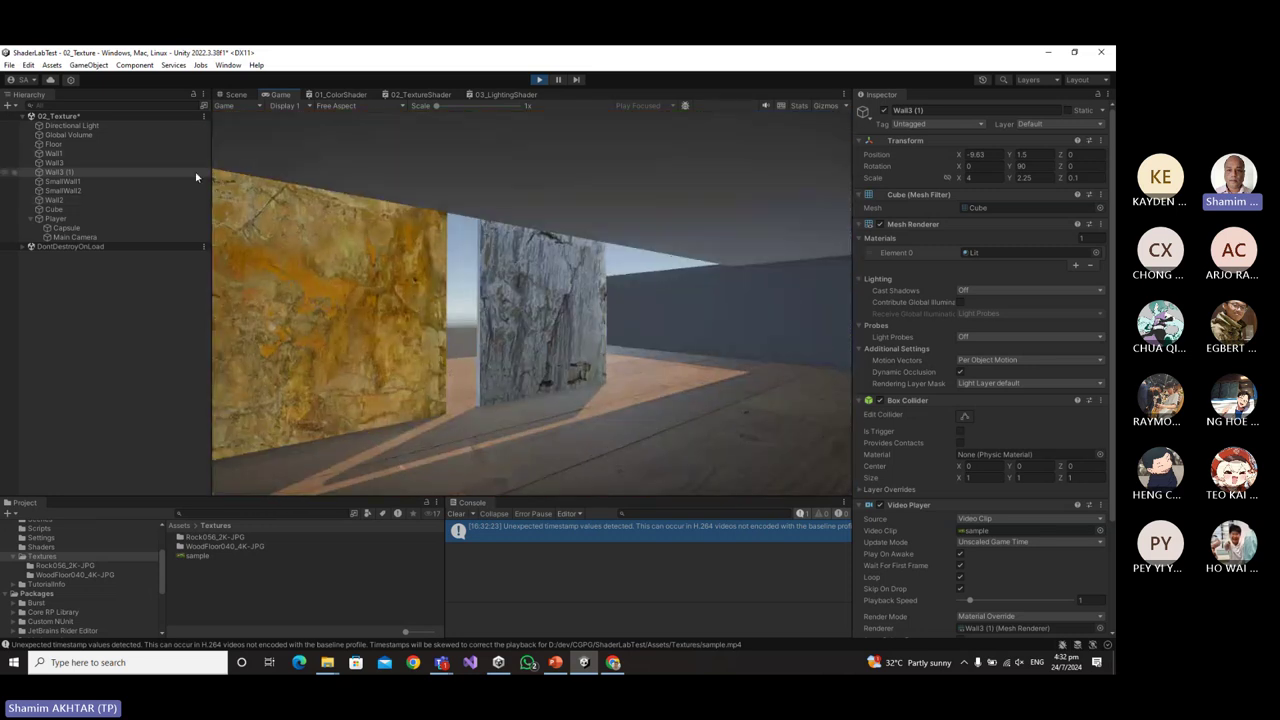
{"action": "key", "text": "w"}
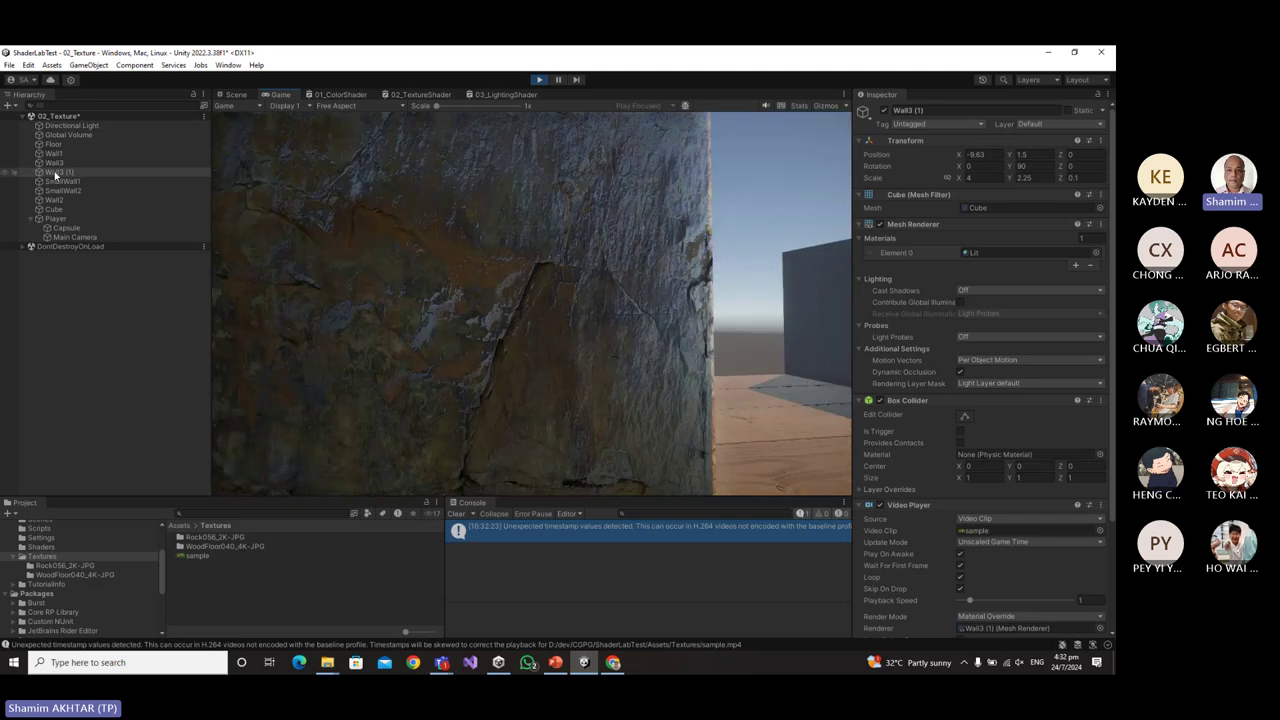
{"action": "key", "text": "a"}
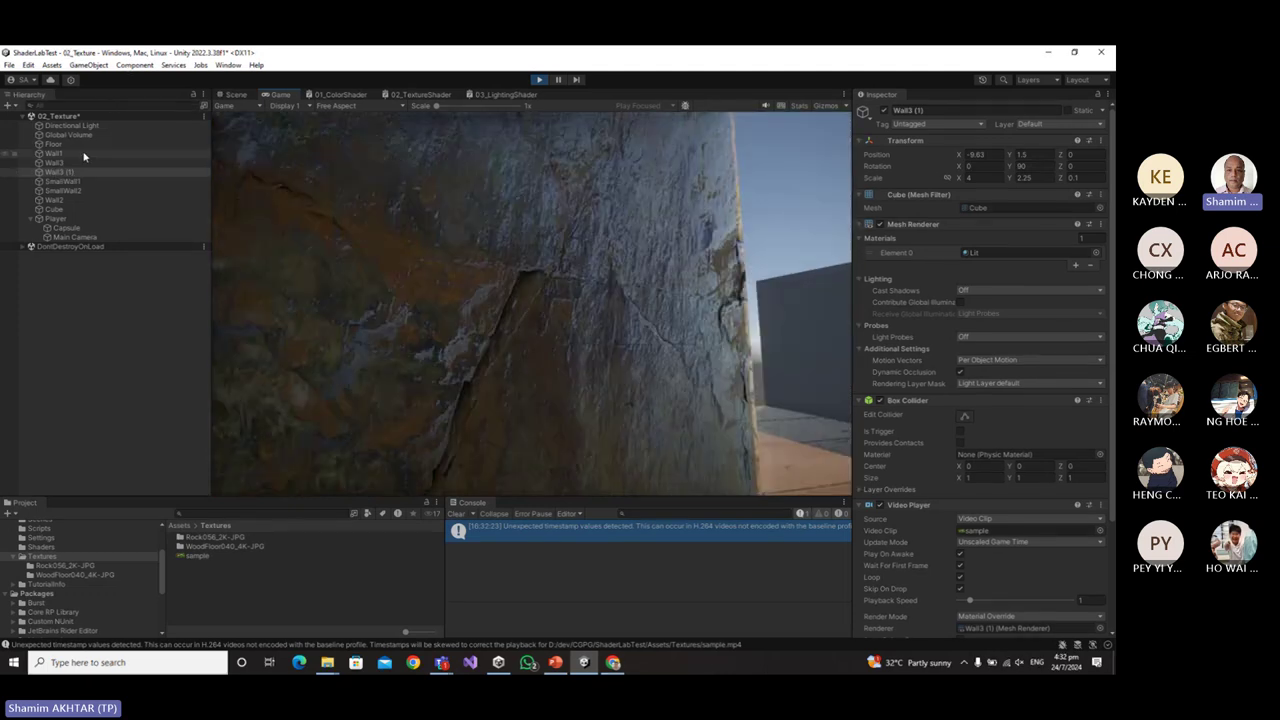
{"action": "key", "text": "s"}
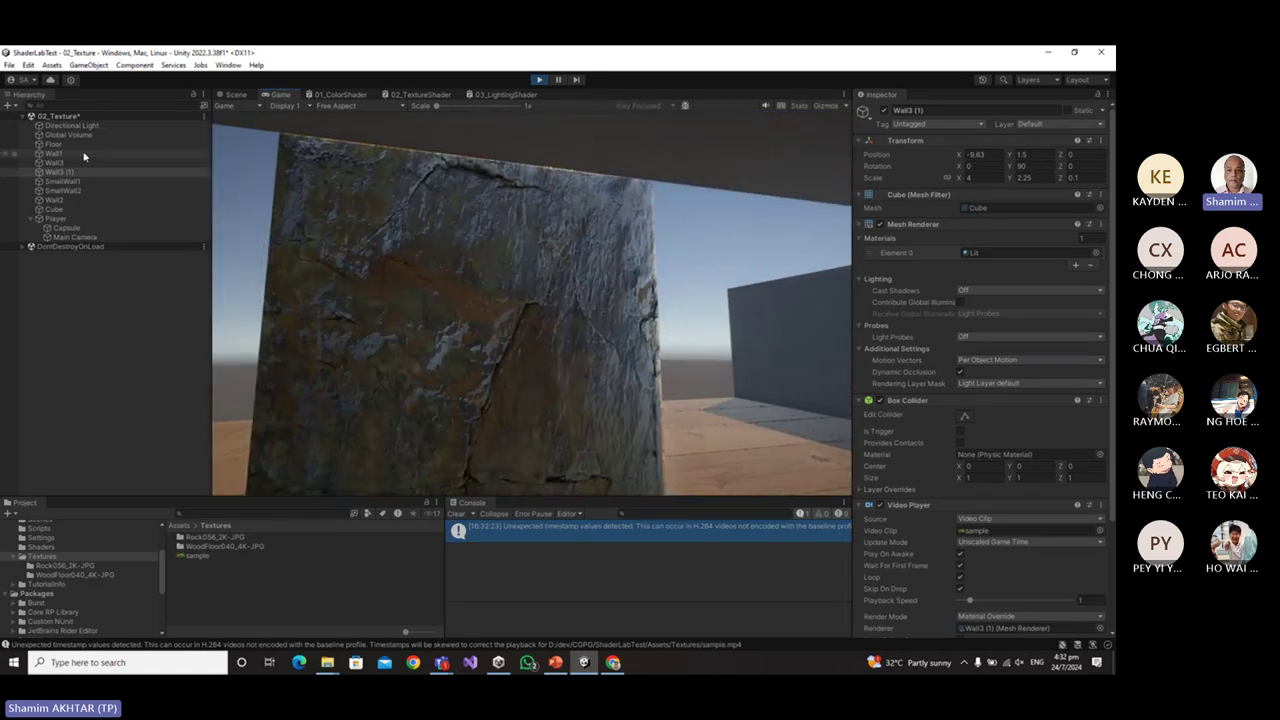
{"action": "key", "text": "s"}
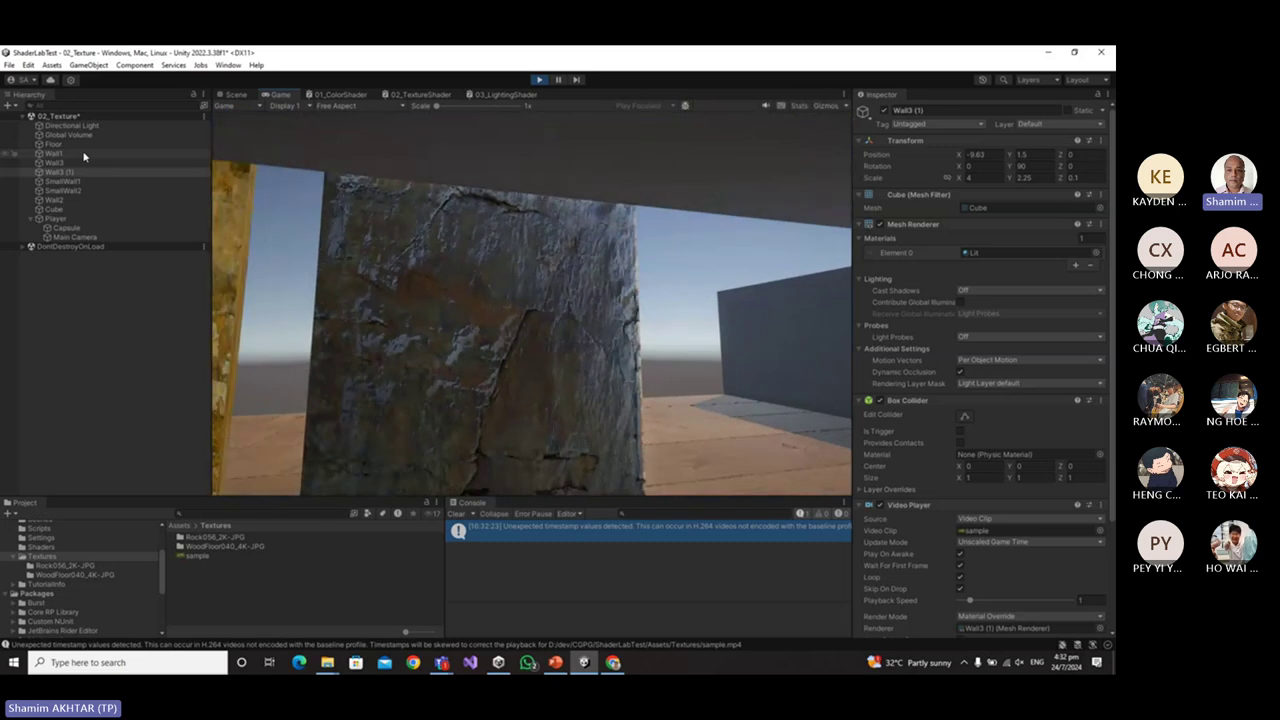
{"action": "key", "text": "w"}
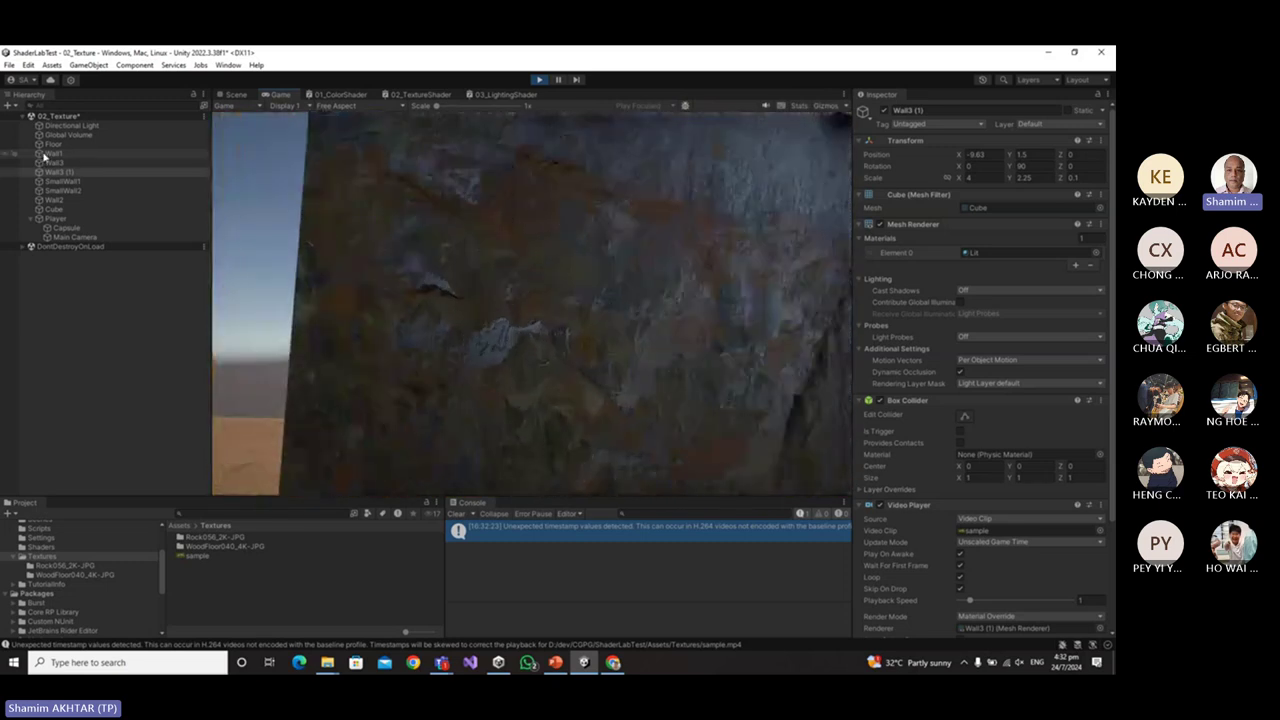
{"action": "key", "text": "w"}
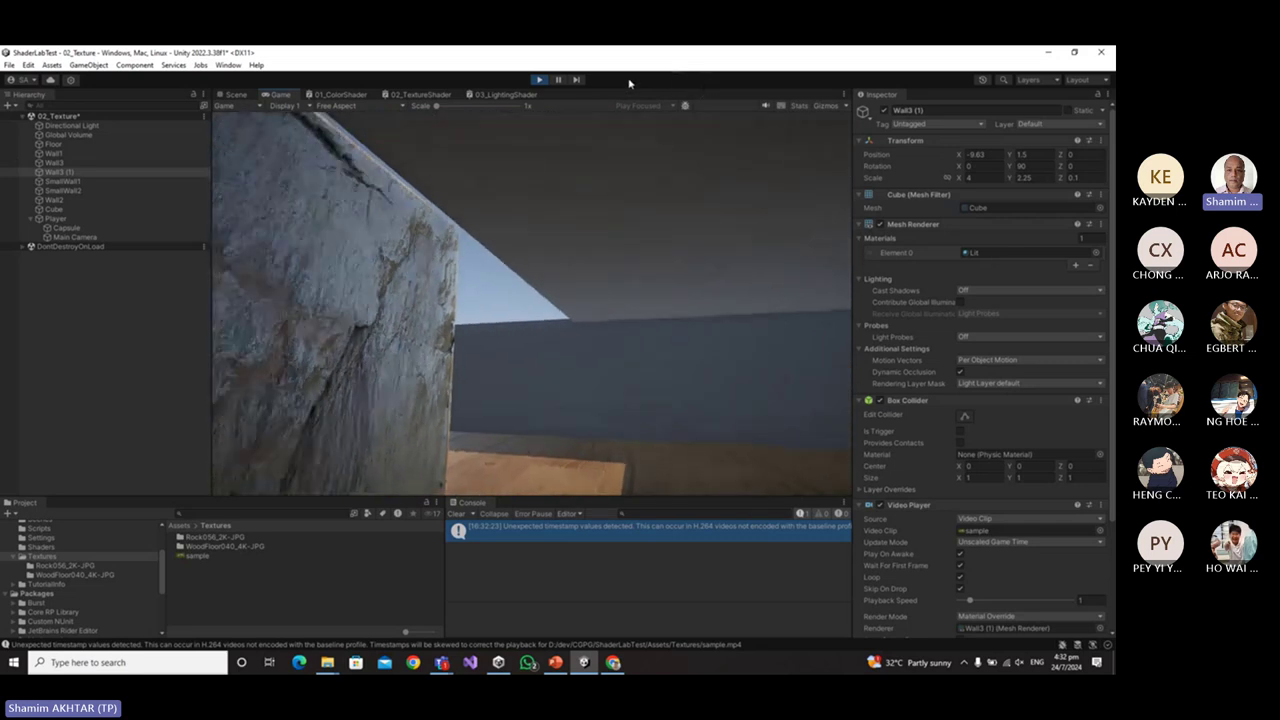
{"action": "left_click", "coordinate": [538, 80]}
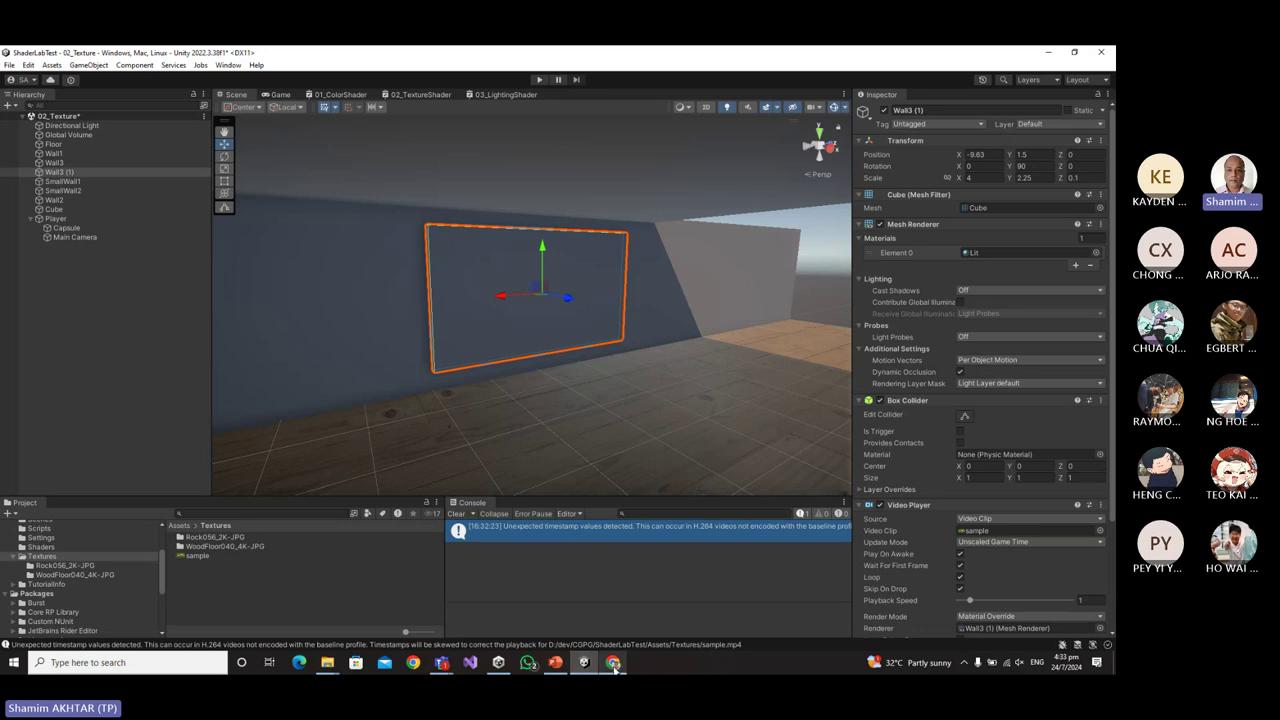
In Chrome, go back from Wood Floor 040 to the wood search results and scroll down.
{"action": "mouse_move", "coordinate": [614, 662]}
{"action": "mouse_move", "coordinate": [612, 628]}
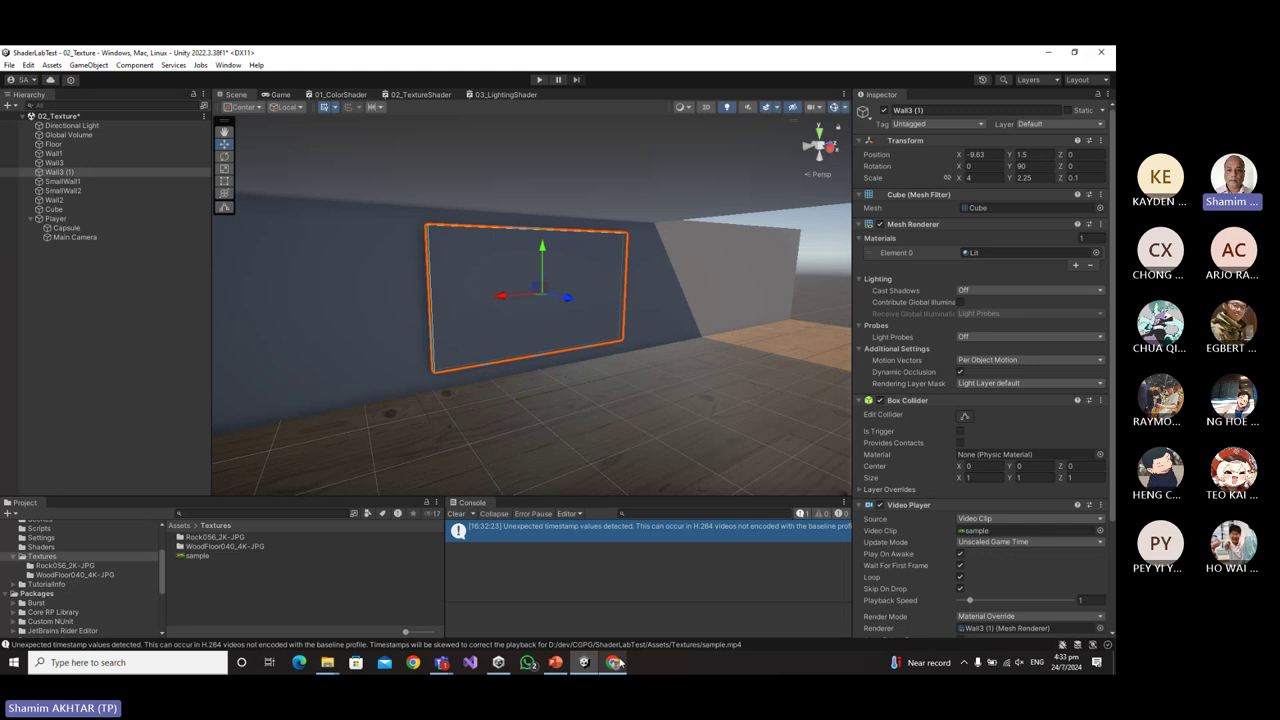
{"action": "left_click", "coordinate": [618, 662]}
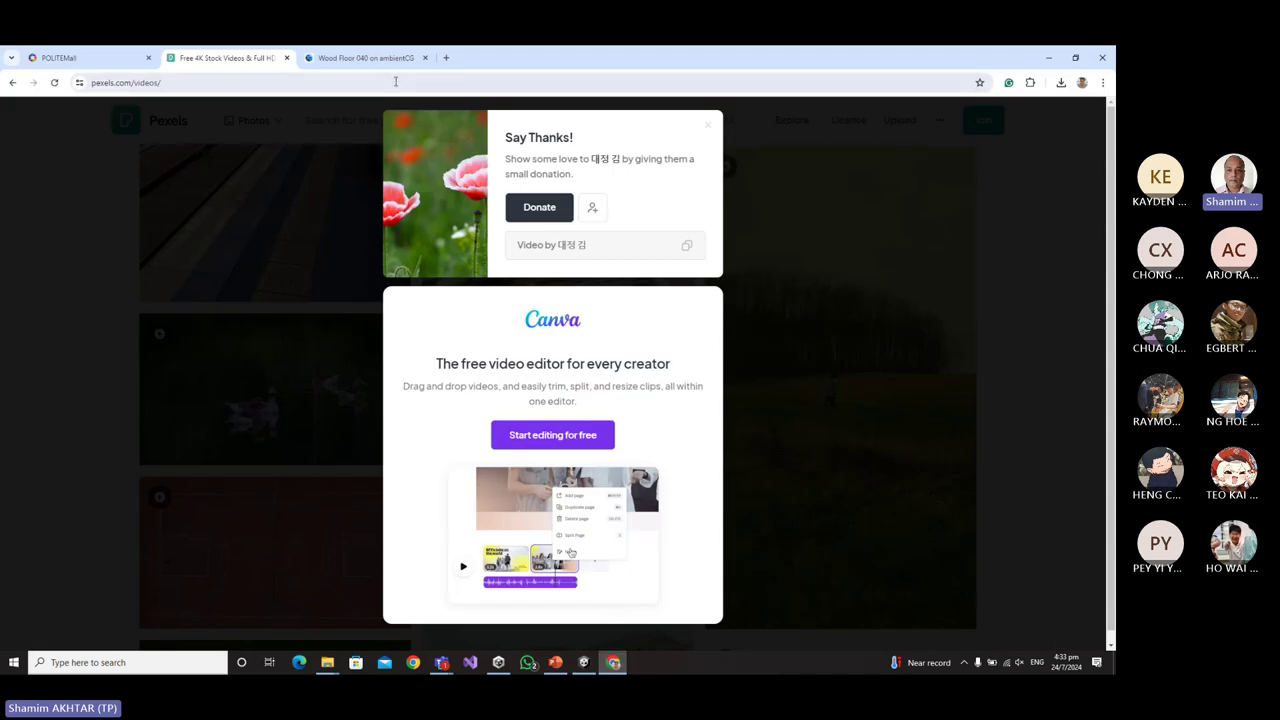
{"action": "left_click", "coordinate": [365, 57]}
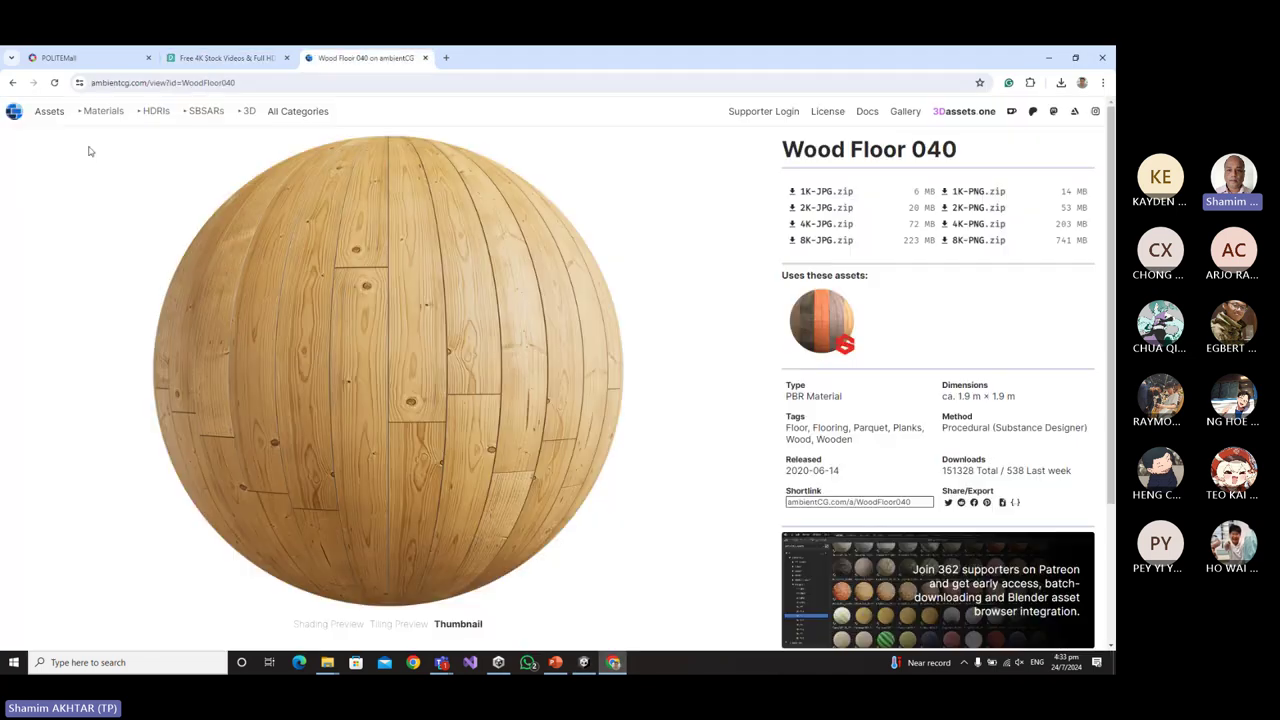
{"action": "left_click", "coordinate": [12, 82]}
{"action": "scroll", "coordinate": [648, 352], "scroll_direction": "down", "scroll_amount": 4}
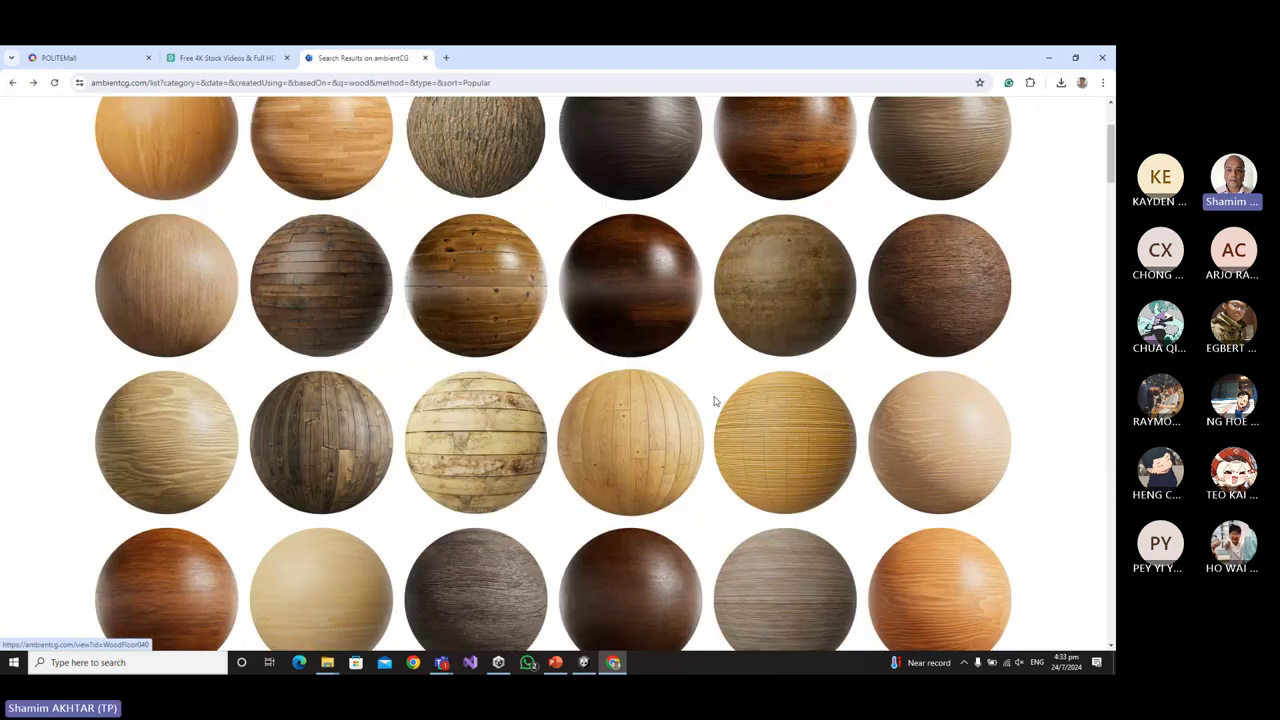
{"action": "scroll", "coordinate": [808, 440], "scroll_direction": "down", "scroll_amount": 2}
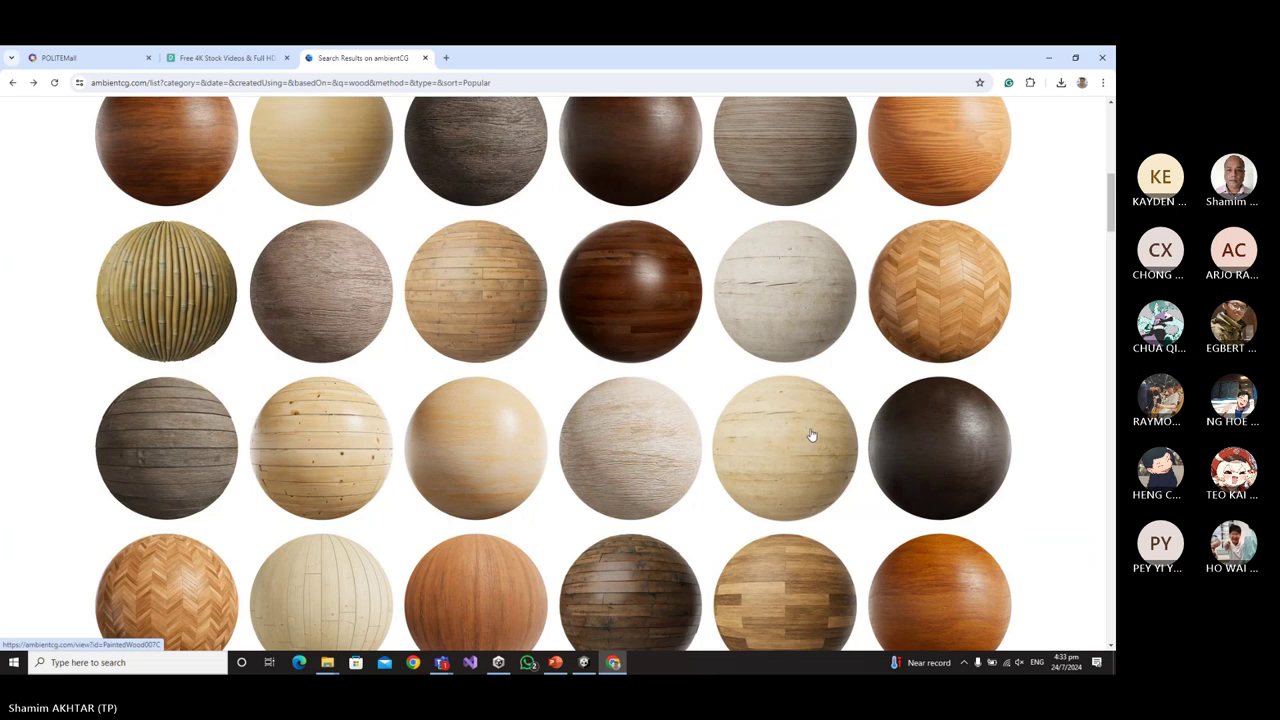
{"action": "key", "text": "alt+Tab"}
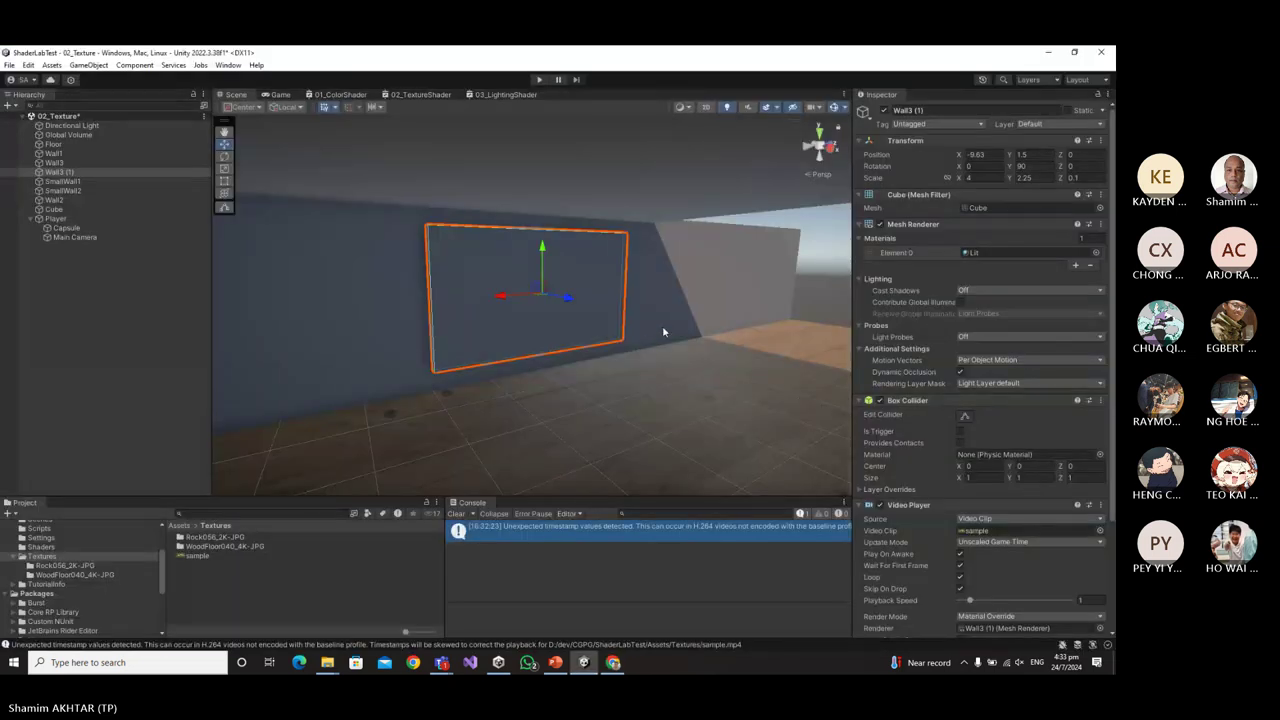
Orbit and zoom the Scene view around the room toward the large blue wall.
{"action": "scroll", "coordinate": [662, 325], "scroll_direction": "down", "scroll_amount": 8}
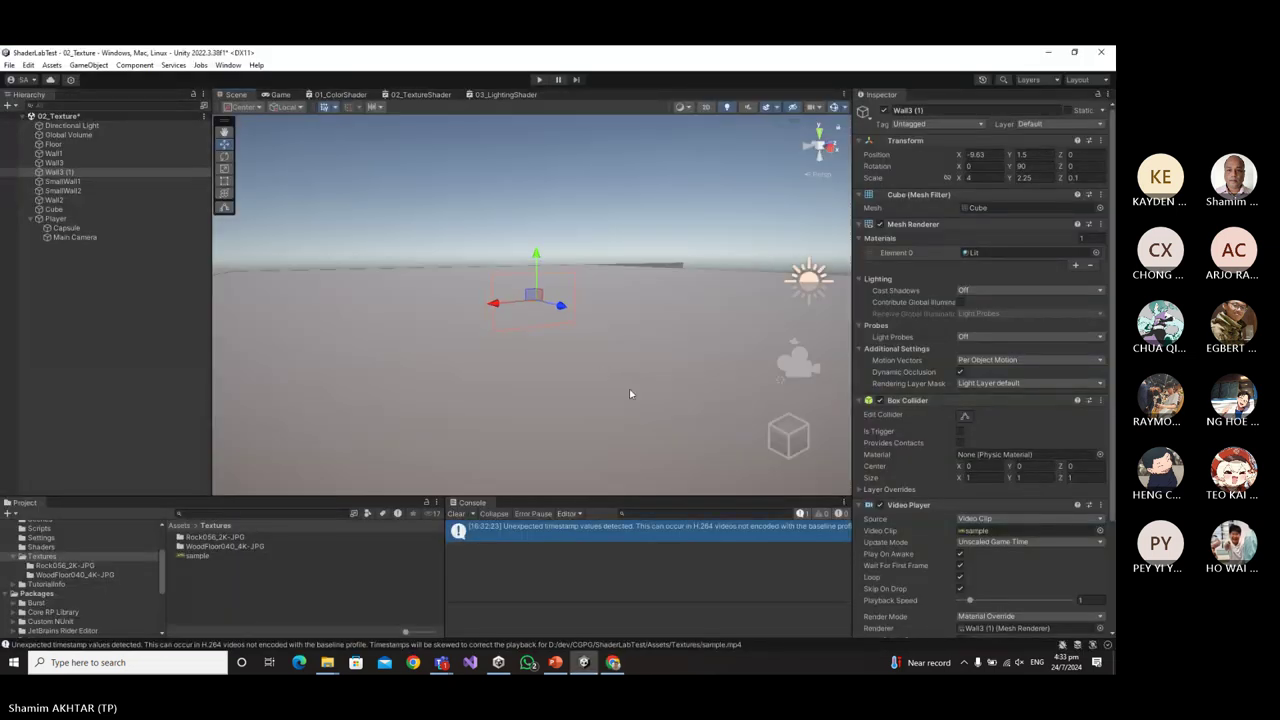
{"action": "scroll", "coordinate": [629, 393], "scroll_direction": "up", "scroll_amount": 5}
{"action": "scroll", "coordinate": [662, 329], "scroll_direction": "up", "scroll_amount": 3}
{"action": "right_click_drag", "start_coordinate": [663, 363], "coordinate": [525, 371]}
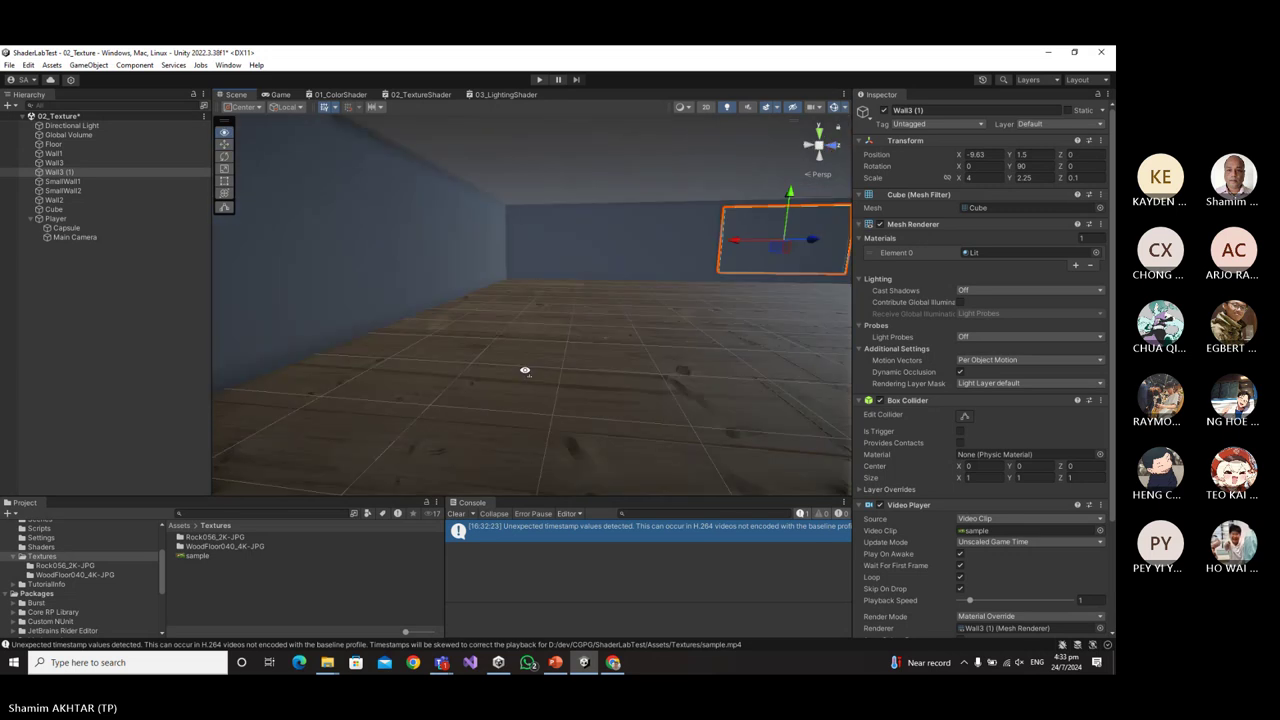
{"action": "right_click_drag", "start_coordinate": [651, 374], "coordinate": [540, 372]}
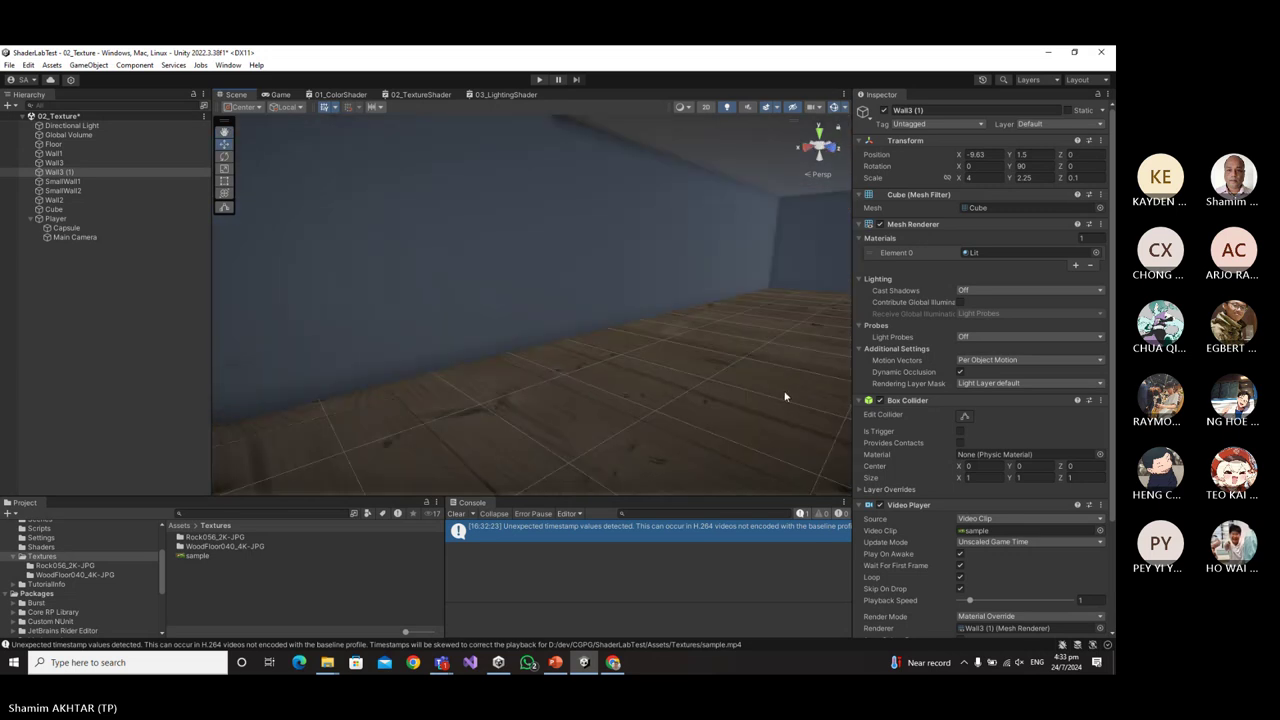
{"action": "scroll", "coordinate": [785, 397], "scroll_direction": "down", "scroll_amount": 3}
Replace the ambientCG search term 'wood' with 'wall' and run the search.
{"action": "key", "text": "alt+Tab"}
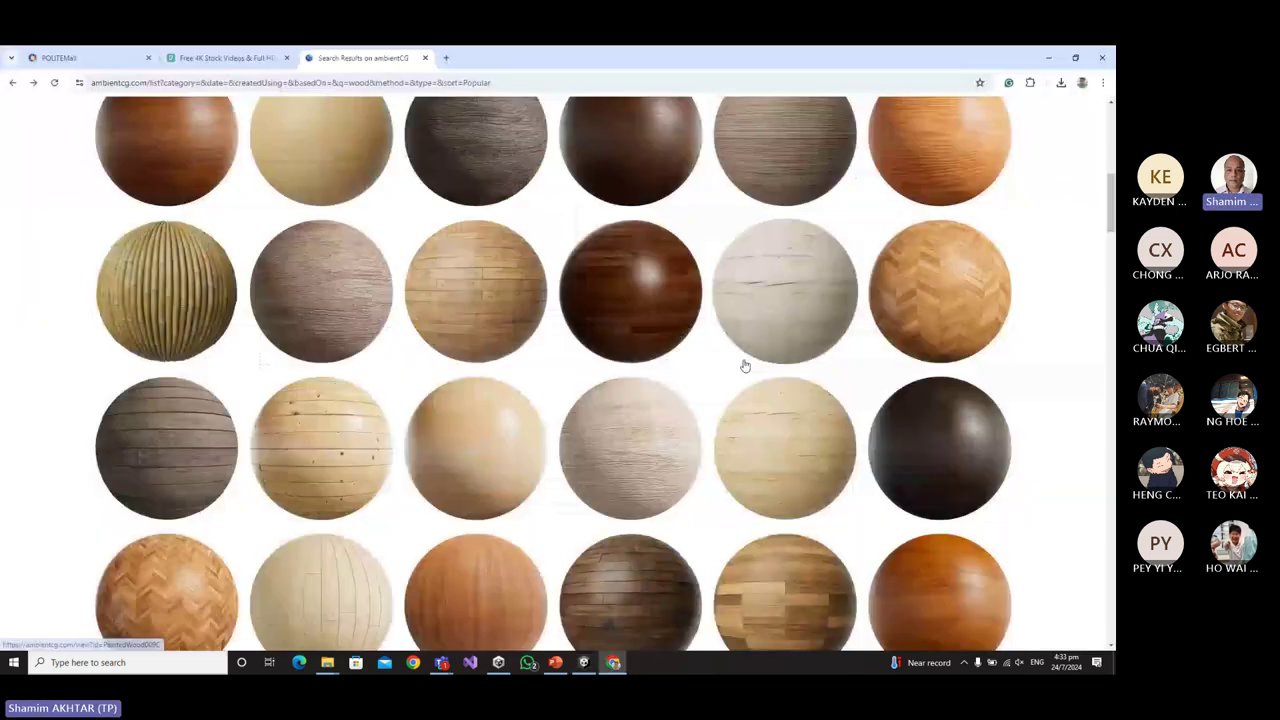
{"action": "scroll", "coordinate": [966, 425], "scroll_direction": "down", "scroll_amount": 3}
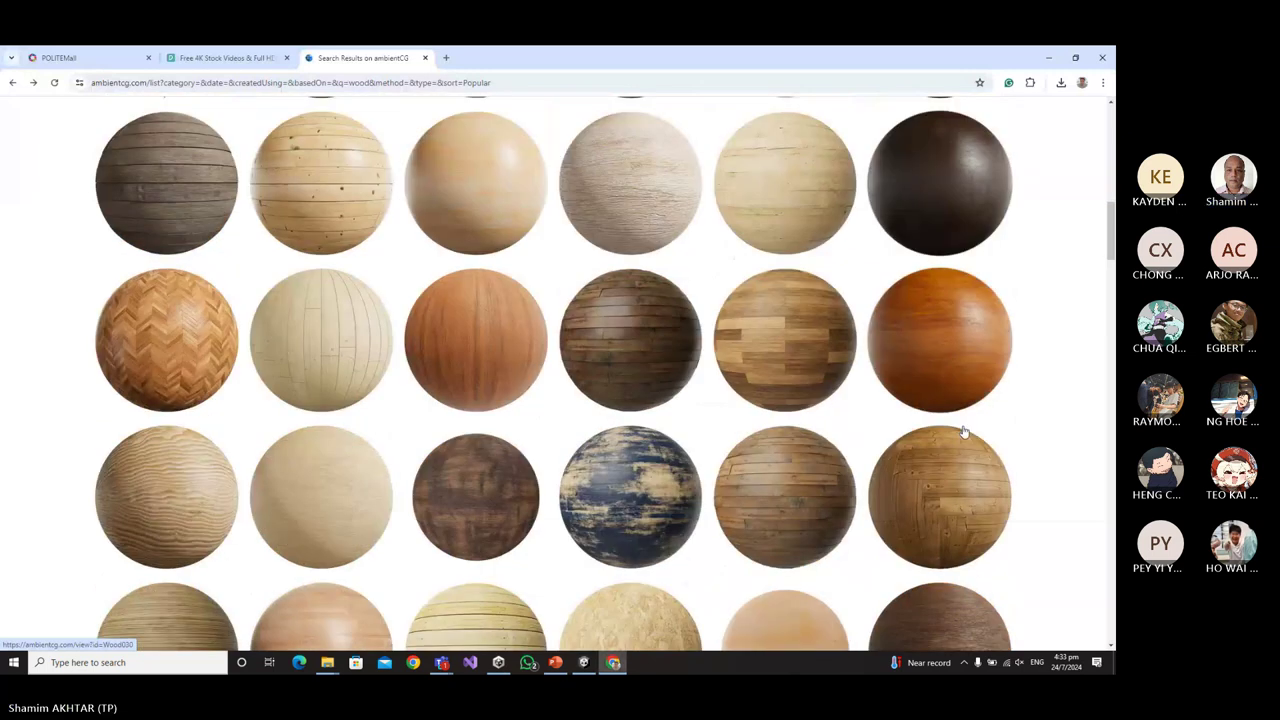
{"action": "scroll", "coordinate": [600, 340], "scroll_direction": "up", "scroll_amount": 5}
{"action": "scroll", "coordinate": [268, 278], "scroll_direction": "up", "scroll_amount": 4}
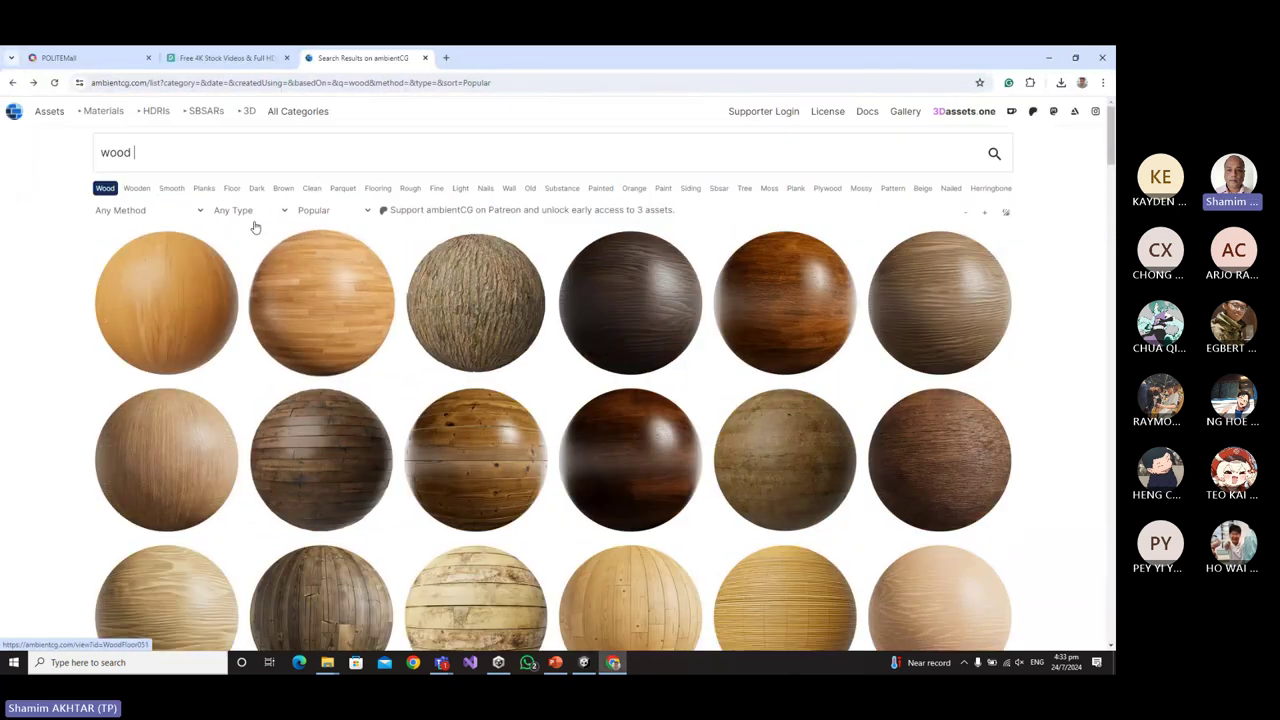
{"action": "left_click_drag", "start_coordinate": [139, 155], "coordinate": [72, 157]}
{"action": "type", "text": "wall"}
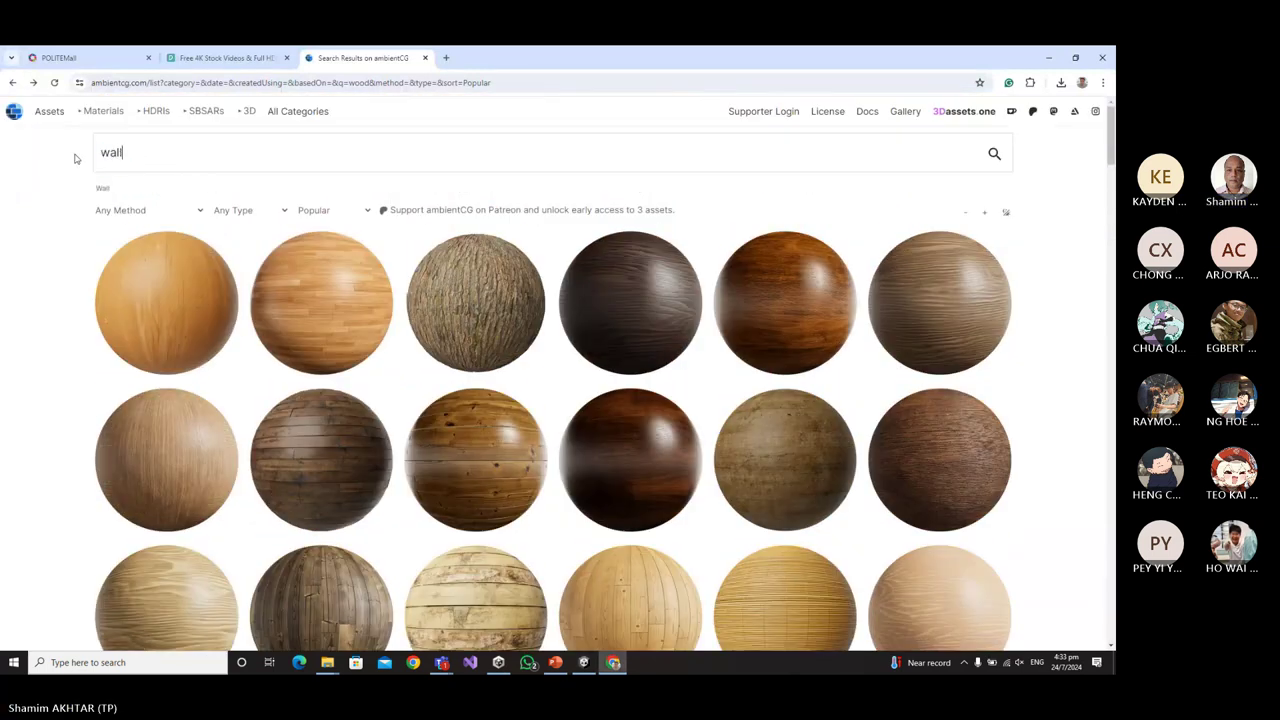
{"action": "key", "text": "Return"}
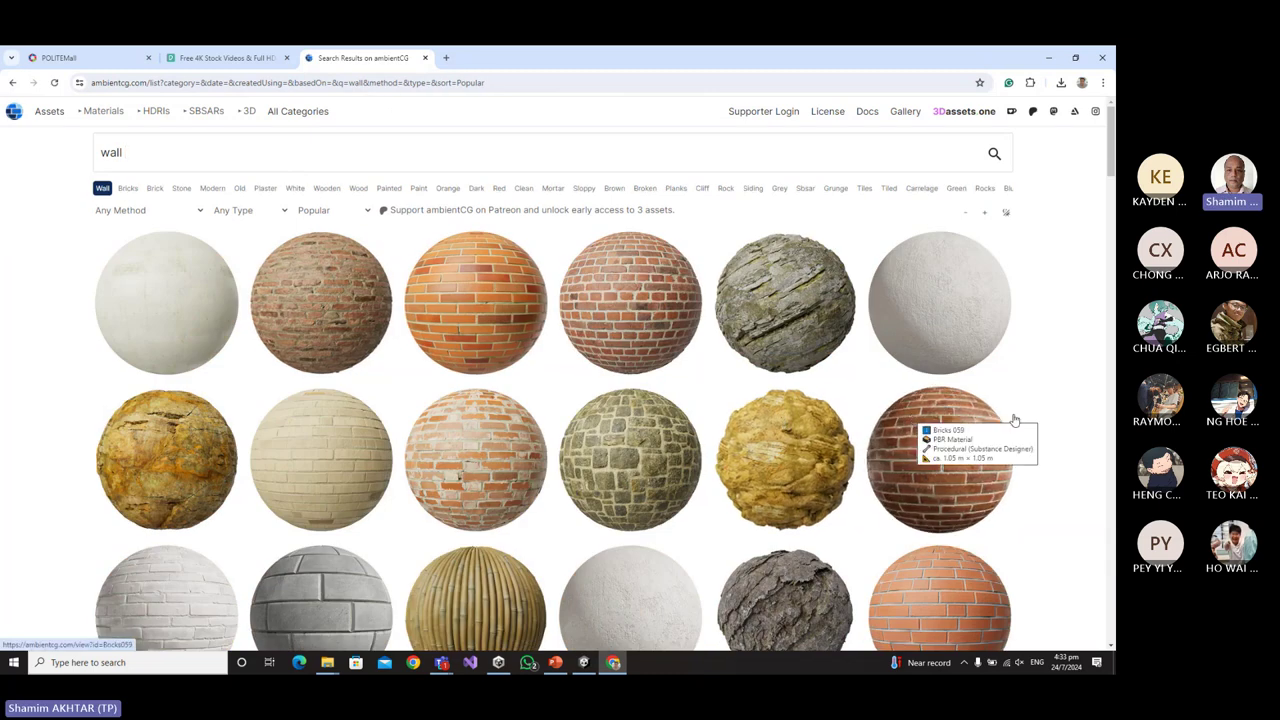
Open Plaster 006, get its 2K-JPG zip, and show Plaster006_2K-JPG.zip in Downloads.
{"action": "scroll", "coordinate": [1024, 418], "scroll_direction": "down", "scroll_amount": 1}
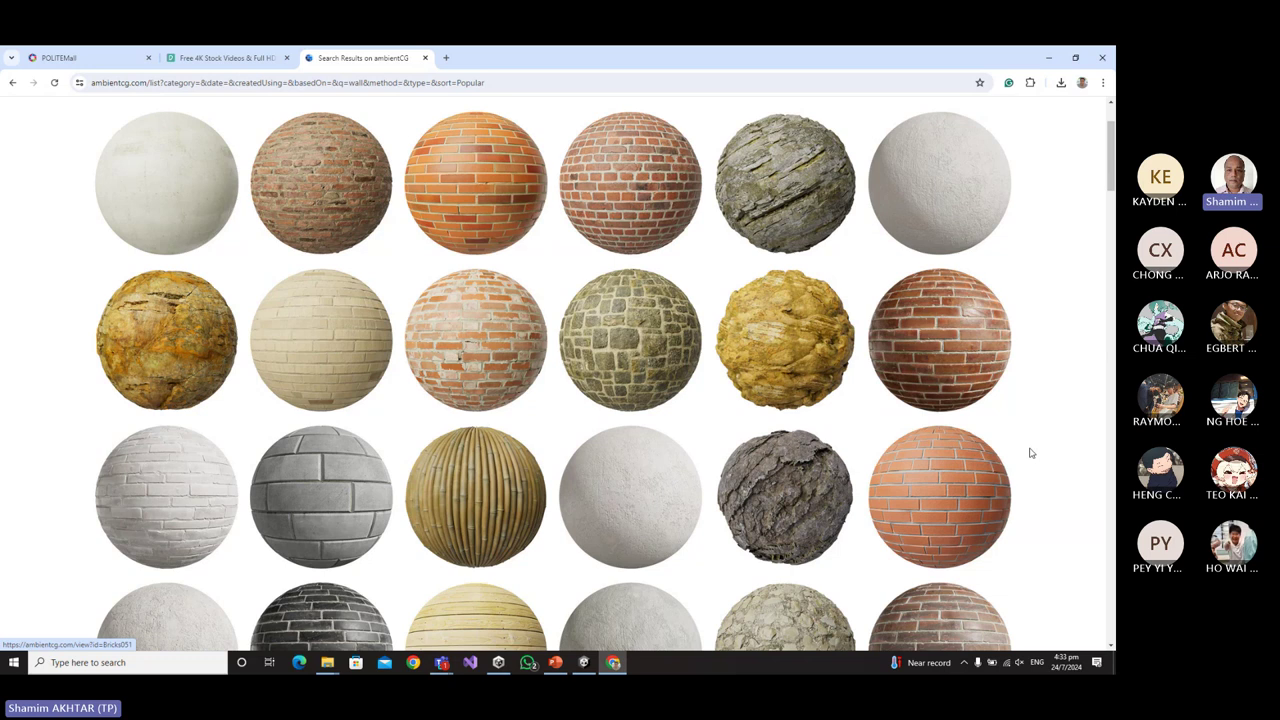
{"action": "scroll", "coordinate": [1031, 453], "scroll_direction": "down", "scroll_amount": 4}
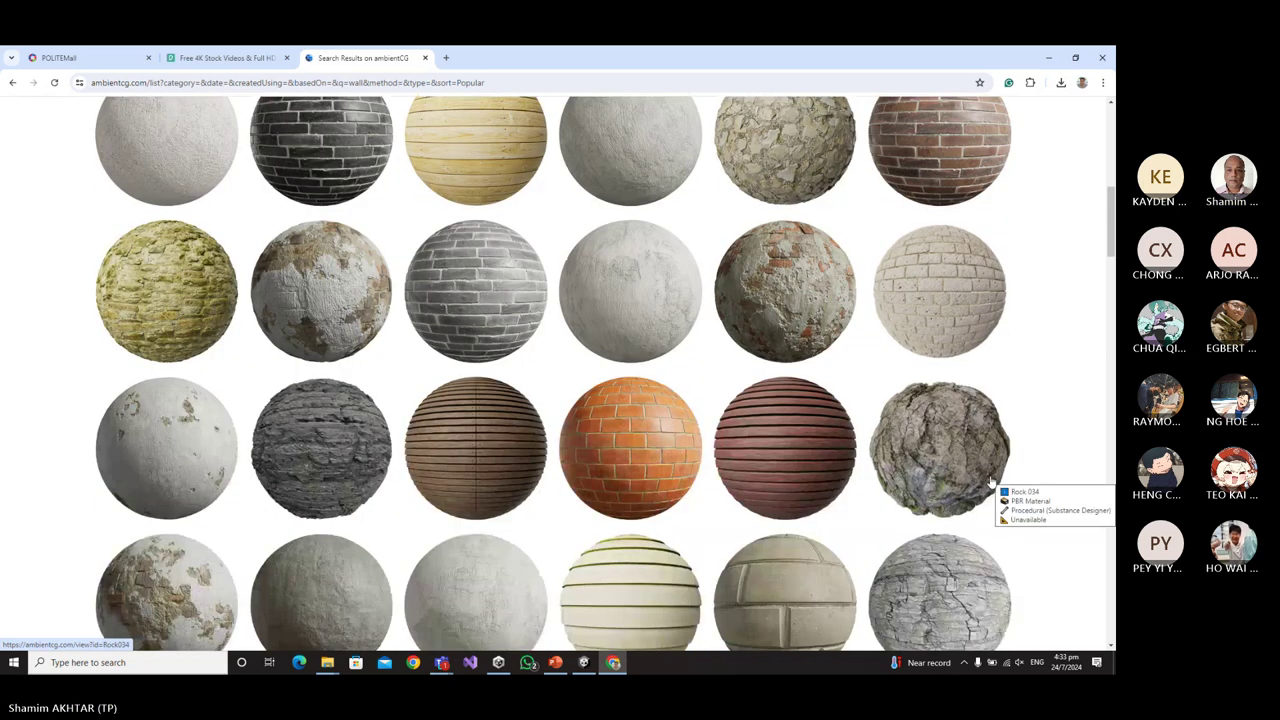
{"action": "mouse_move", "coordinate": [652, 311]}
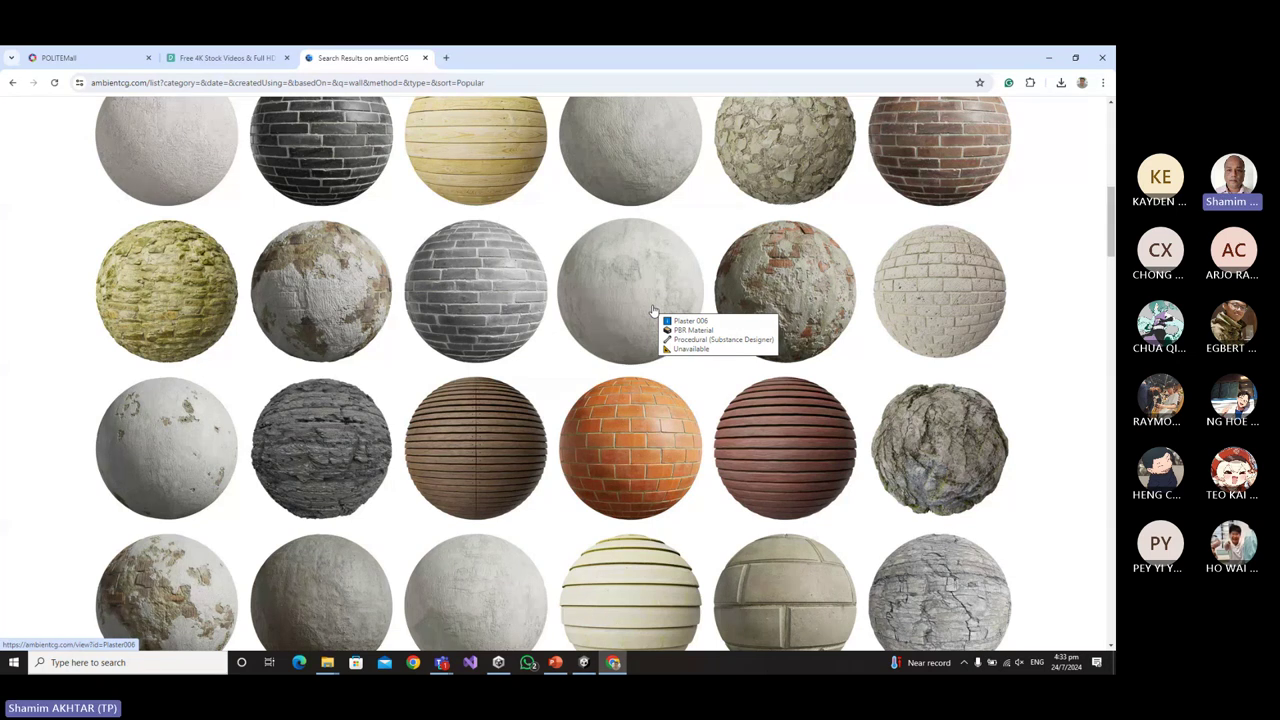
{"action": "scroll", "coordinate": [652, 311], "scroll_direction": "down", "scroll_amount": 1}
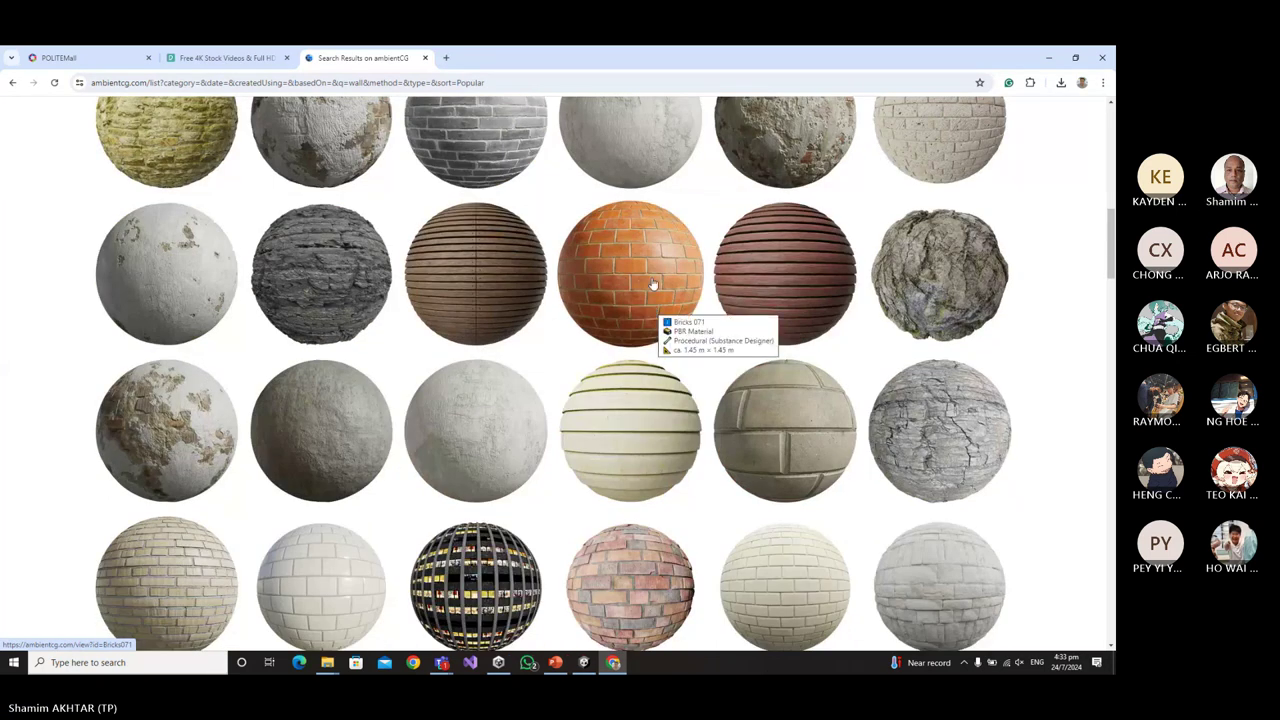
{"action": "scroll", "coordinate": [647, 231], "scroll_direction": "up", "scroll_amount": 1}
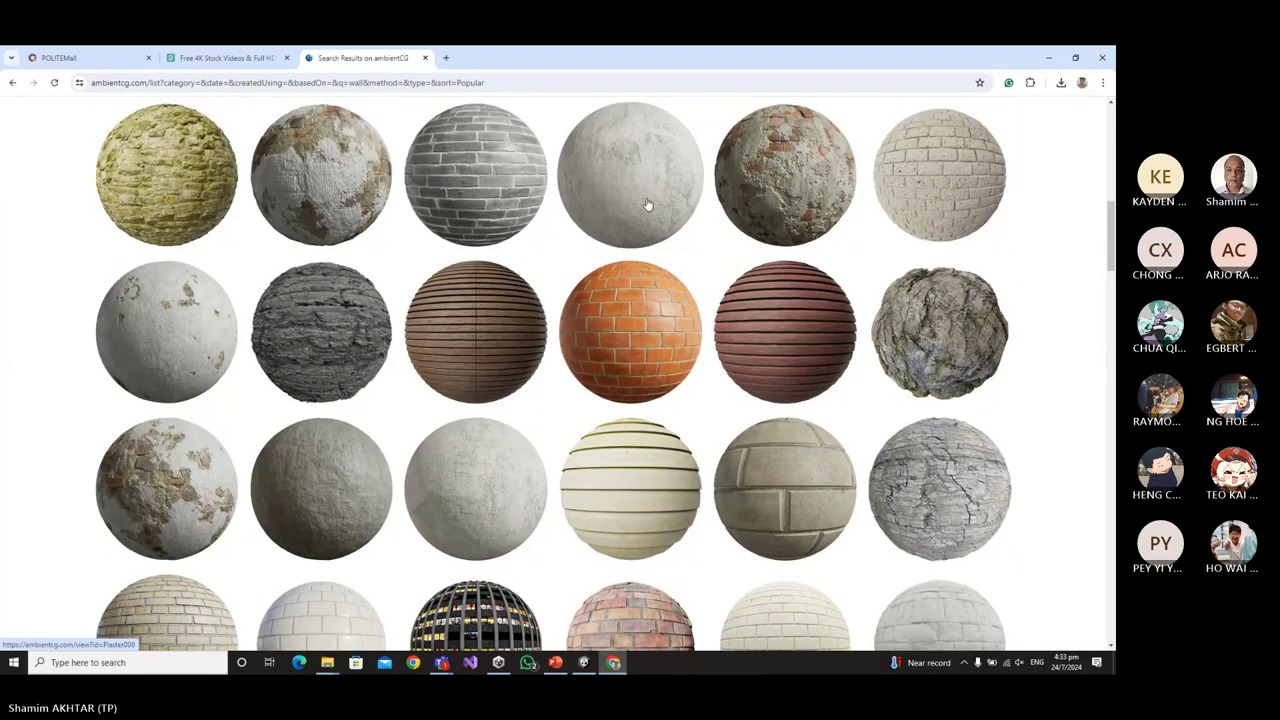
{"action": "left_click", "coordinate": [647, 204]}
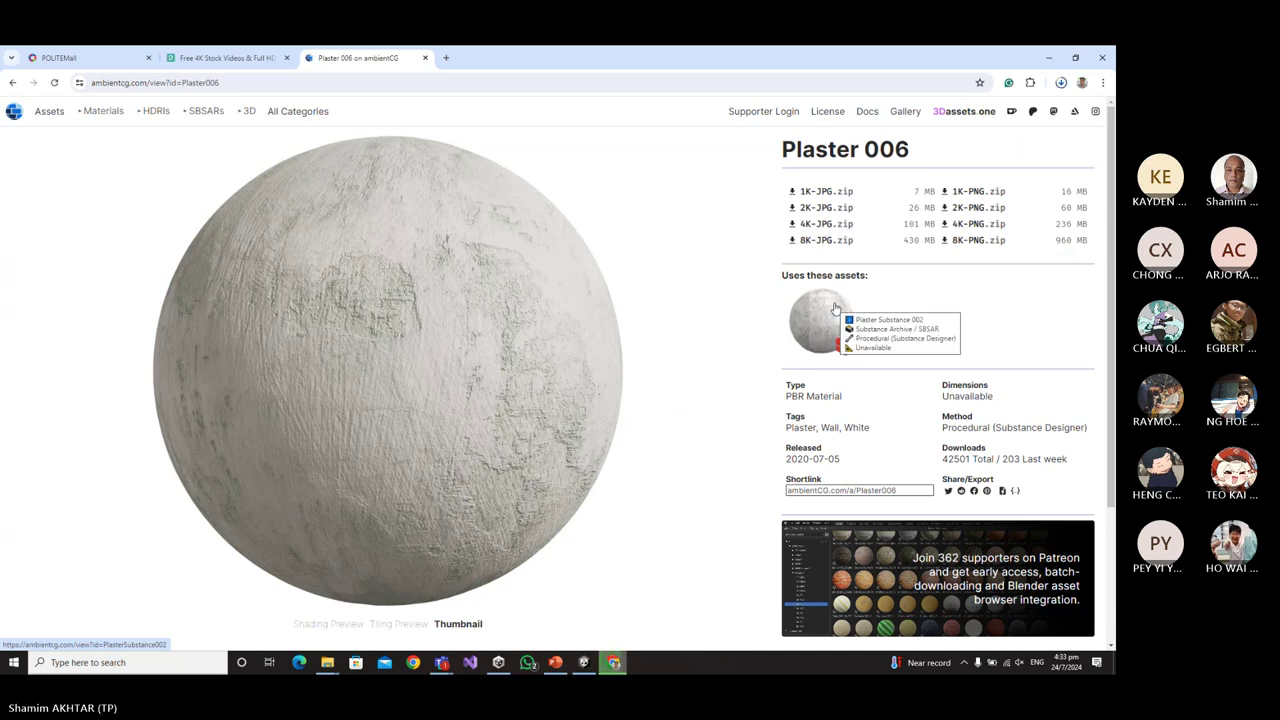
{"action": "left_click", "coordinate": [1061, 82]}
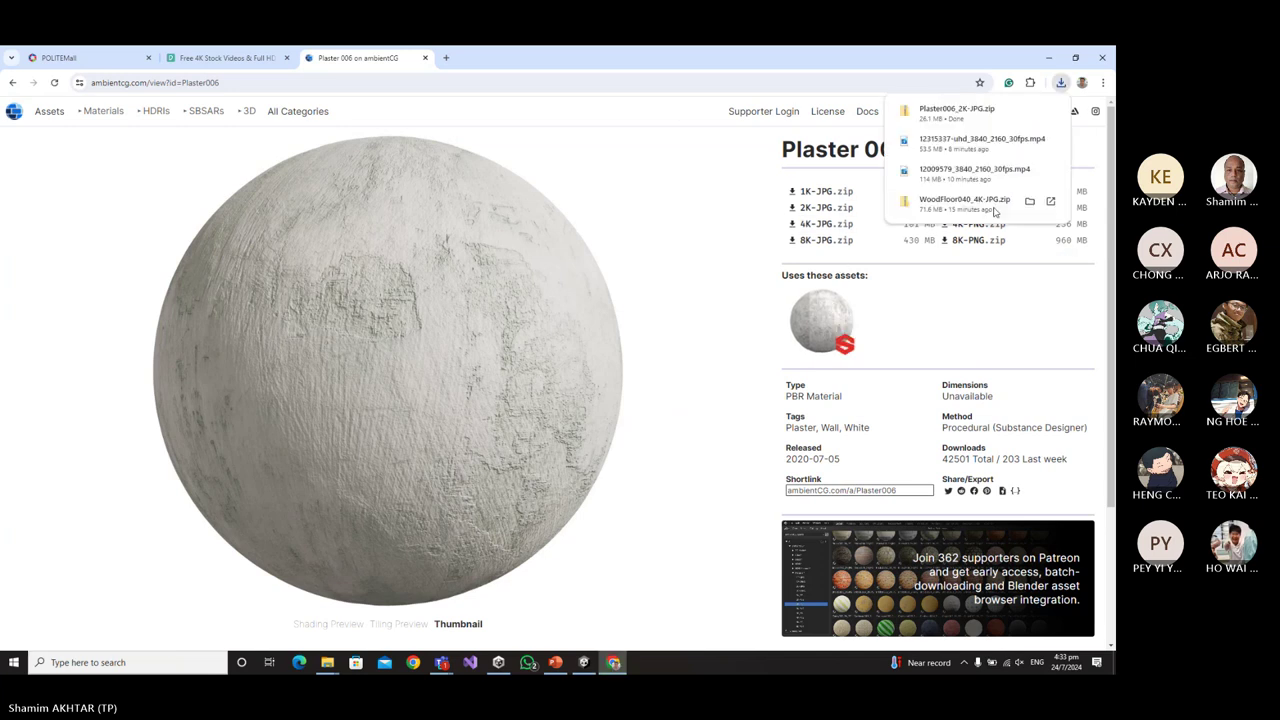
{"action": "left_click", "coordinate": [1028, 112]}
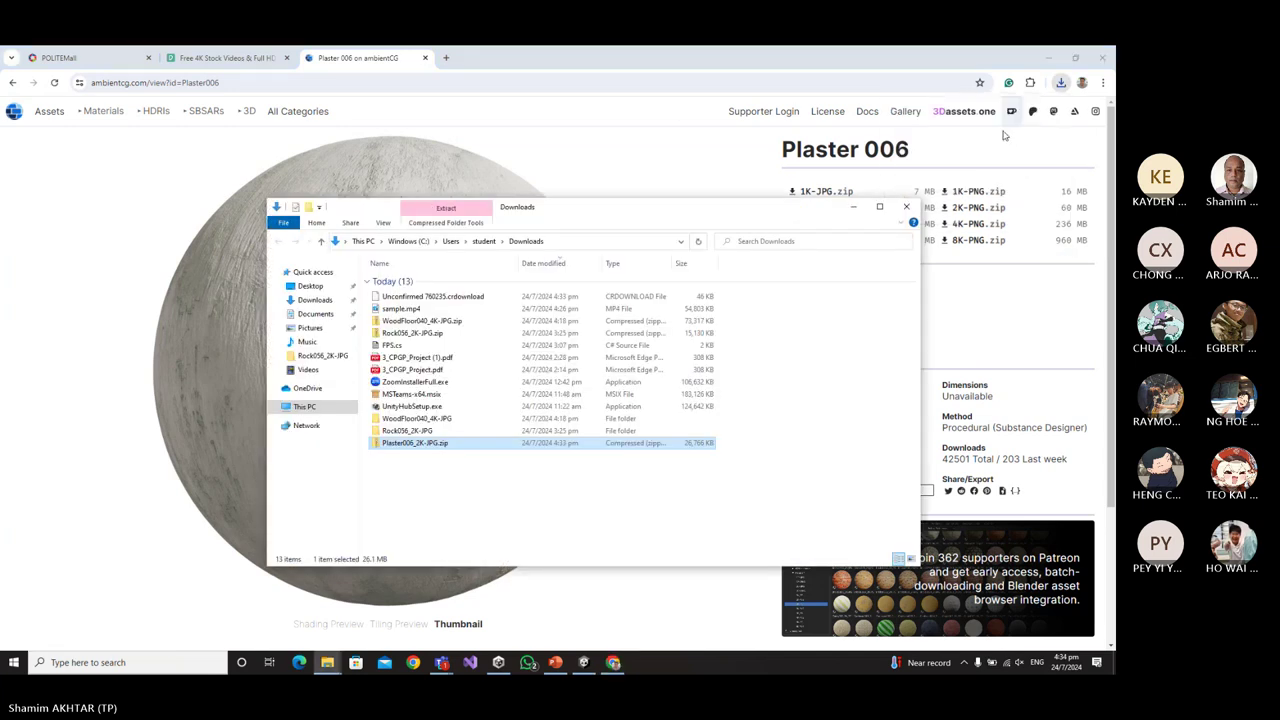
Extract Plaster006_2K-JPG.zip and drag the extracted folder into Unity's Assets/Textures folder.
{"action": "right_click", "coordinate": [416, 449]}
{"action": "left_click", "coordinate": [445, 252]}
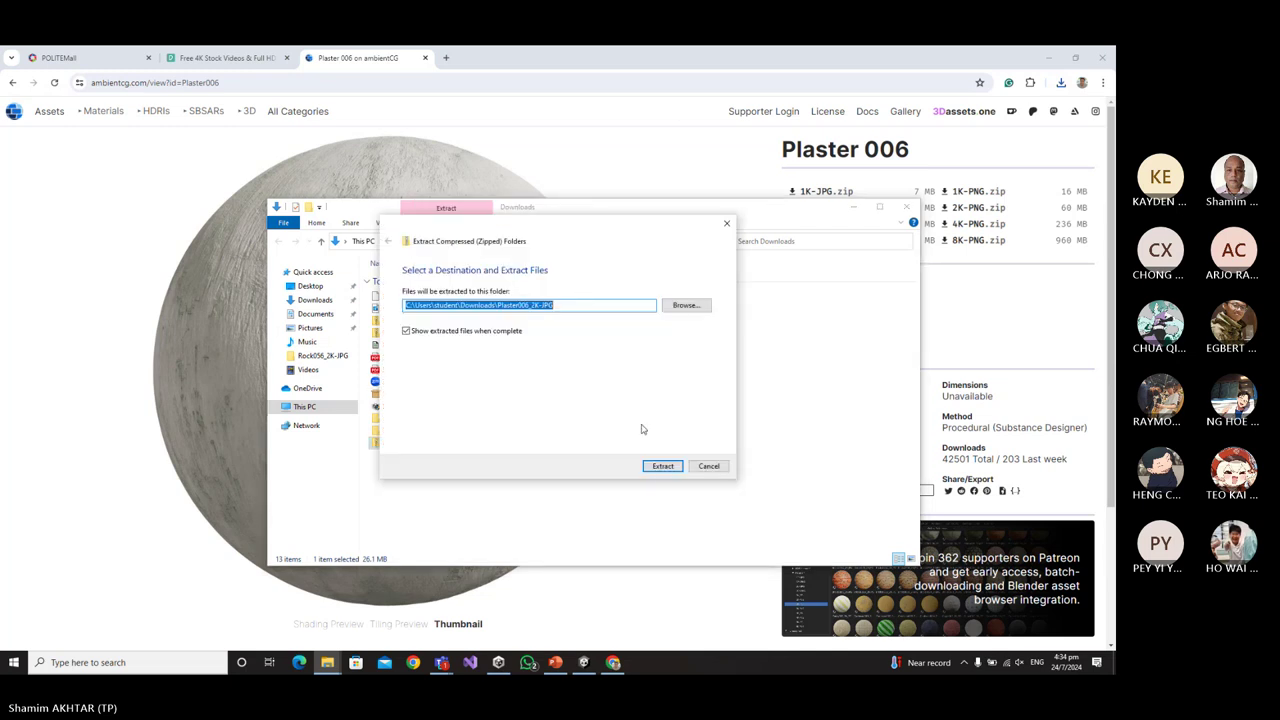
{"action": "left_click", "coordinate": [663, 466]}
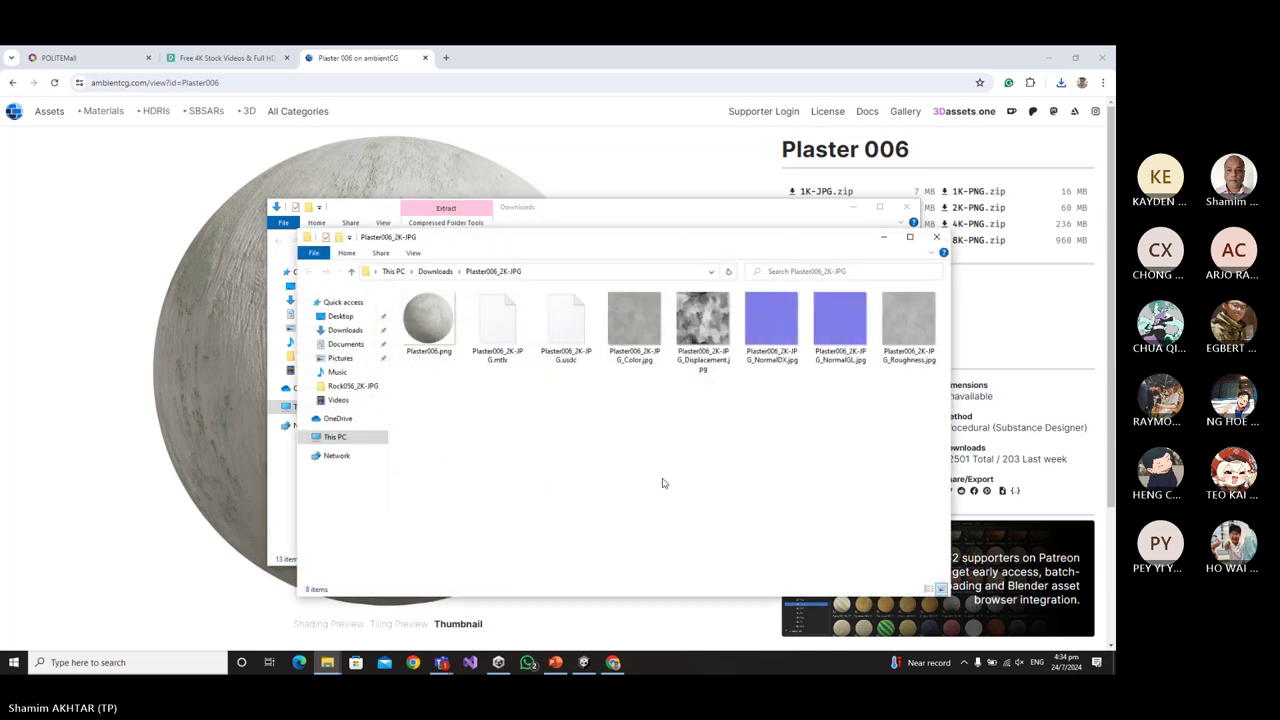
{"action": "left_click", "coordinate": [936, 237]}
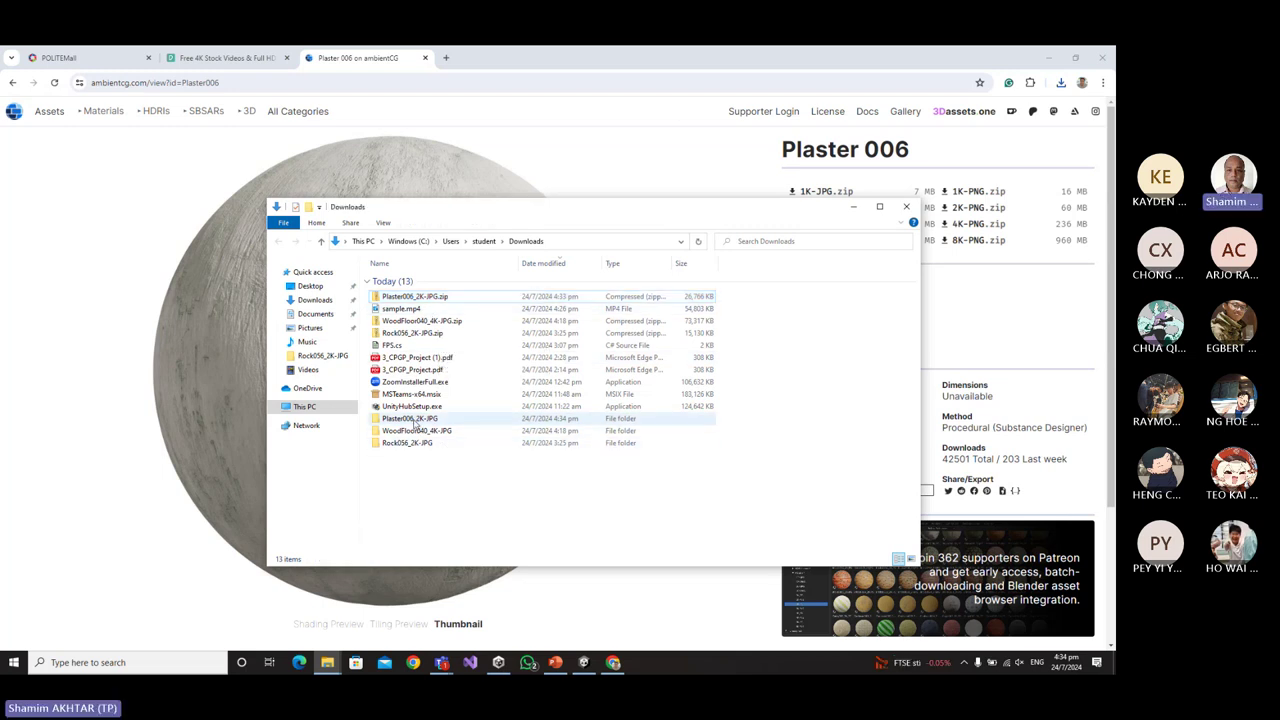
{"action": "left_click_drag", "start_coordinate": [413, 424], "coordinate": [55, 558]}
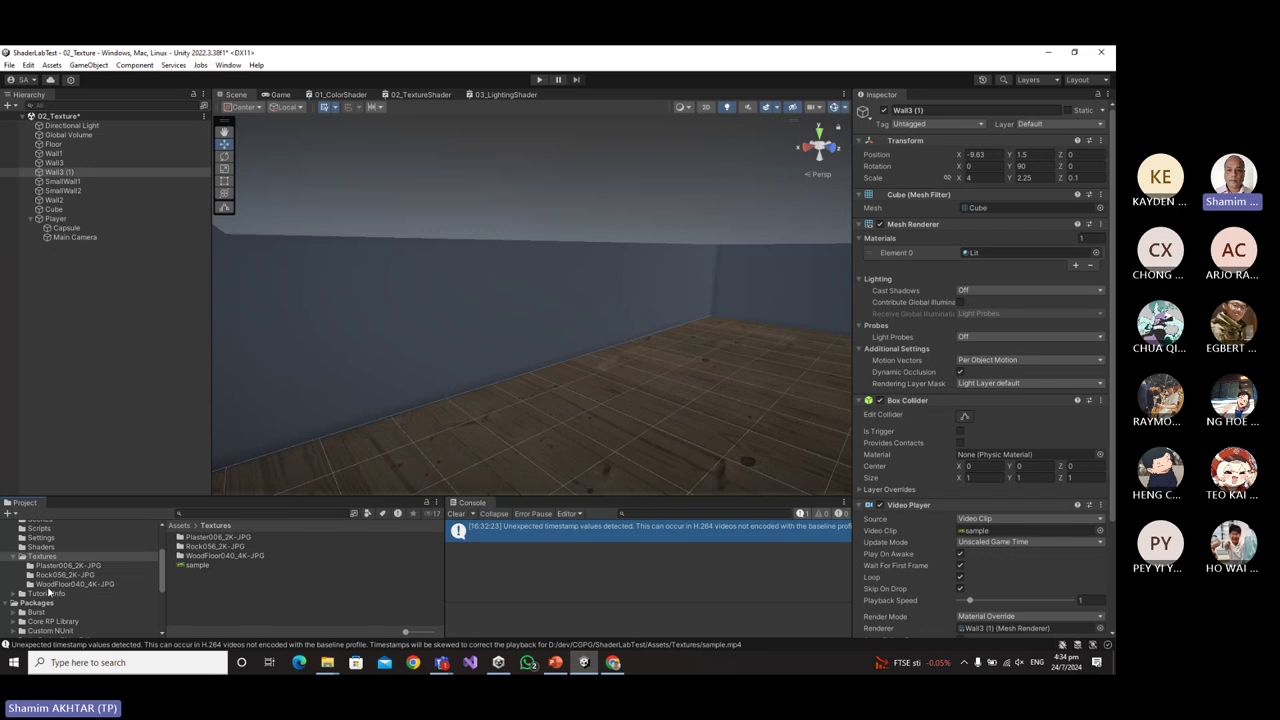
Duplicate 03_LightingFloorMaterial in Materials and rename the copy 03_LightingMaterialWall_1.
{"action": "left_click", "coordinate": [44, 548]}
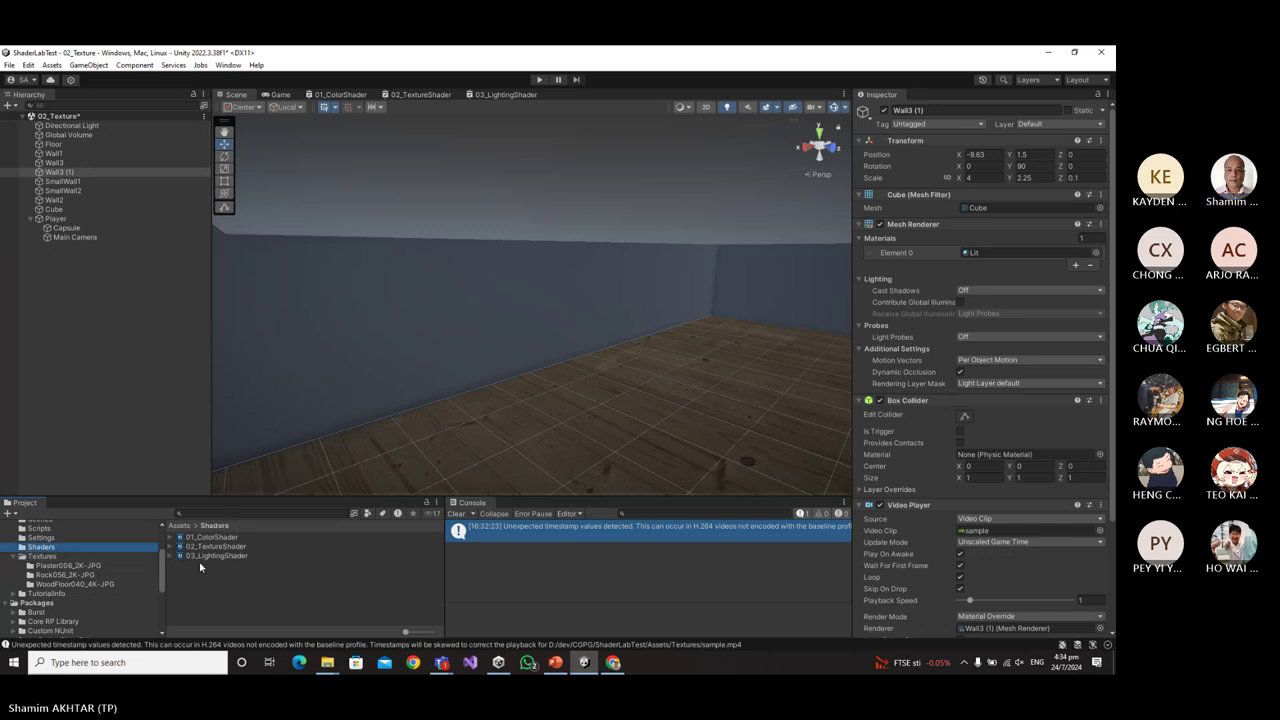
{"action": "scroll", "coordinate": [44, 555], "scroll_direction": "up", "scroll_amount": 3}
{"action": "left_click", "coordinate": [44, 580]}
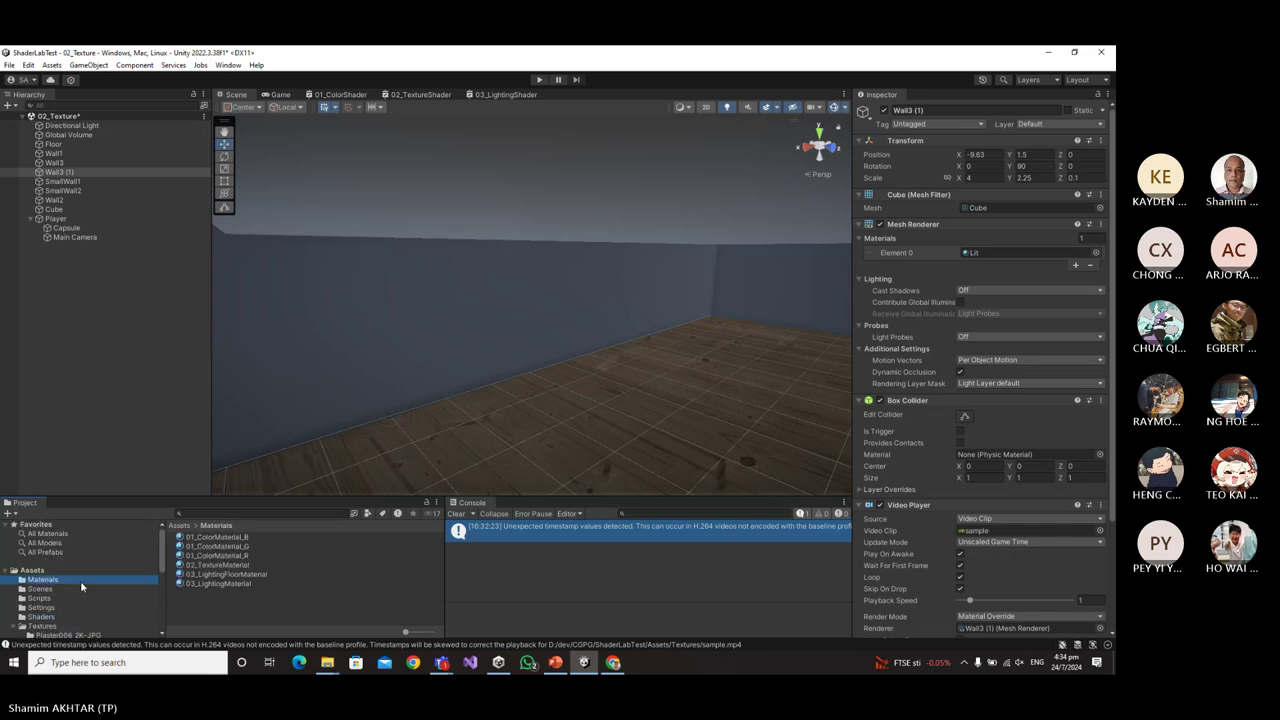
{"action": "left_click", "coordinate": [251, 574]}
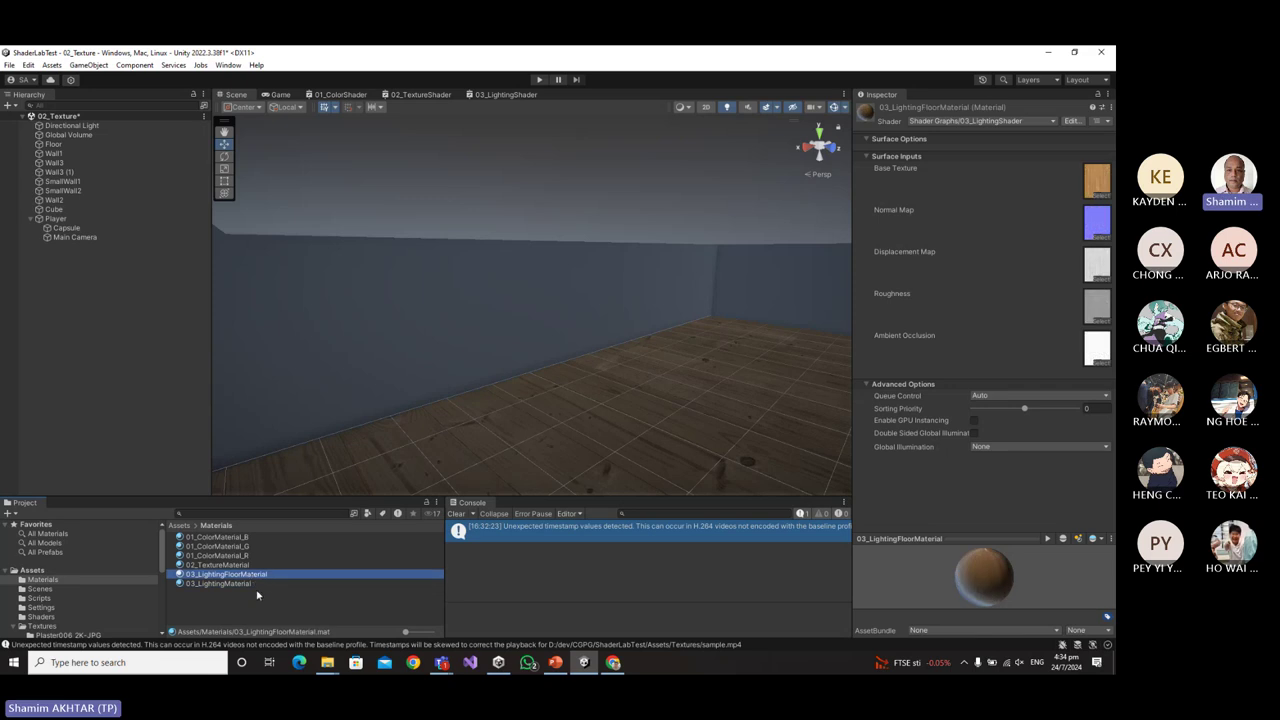
{"action": "key", "text": "ctrl+d"}
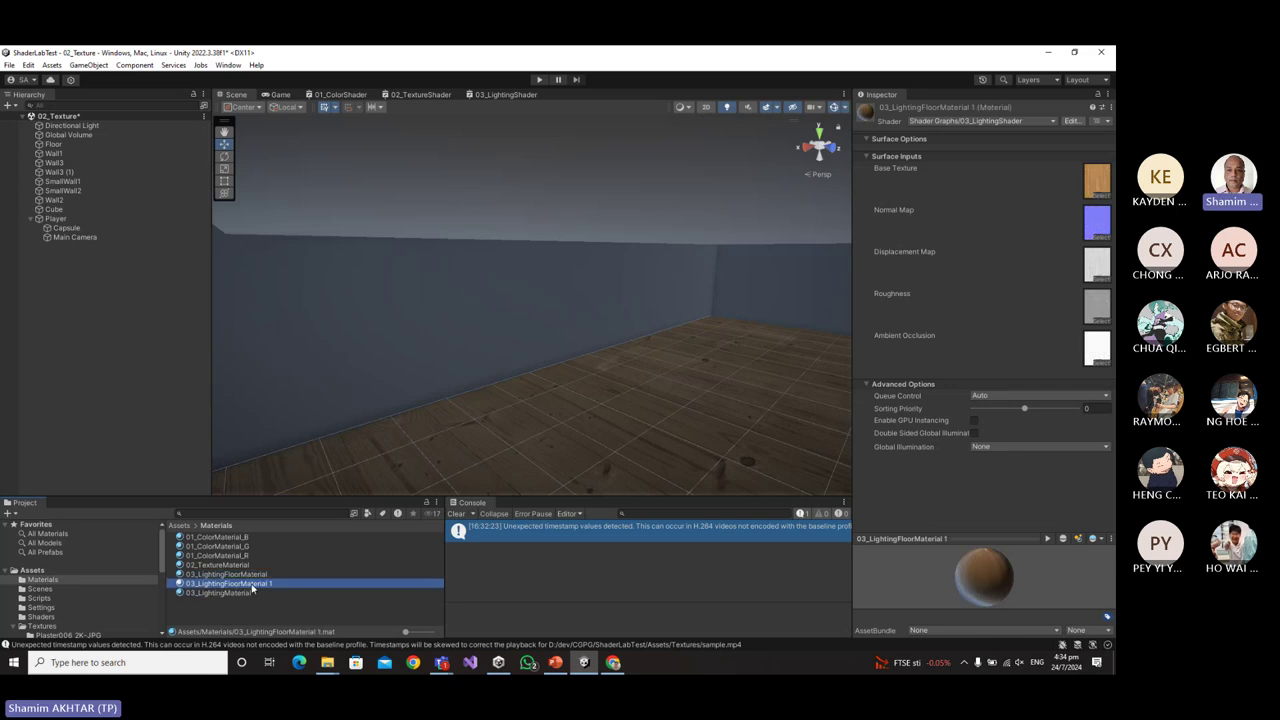
{"action": "left_click", "coordinate": [225, 585]}
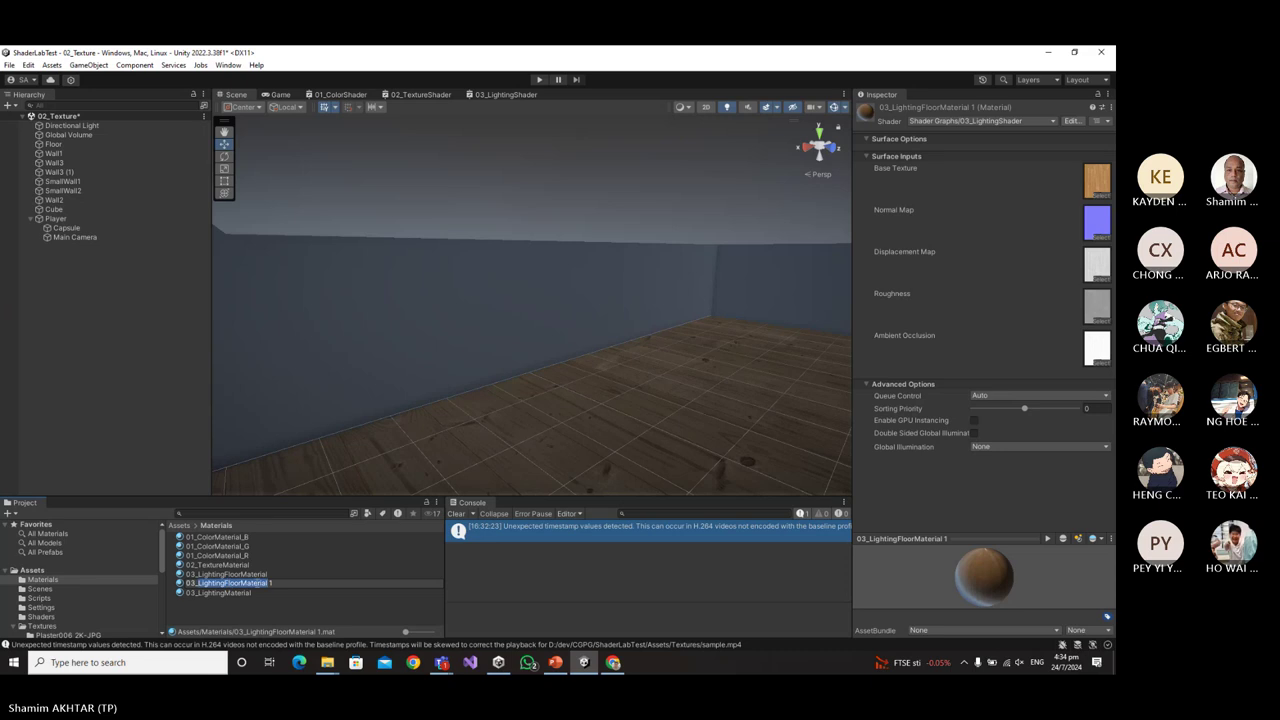
{"action": "type", "text": "03_Li"}
{"action": "key", "text": "Return"}
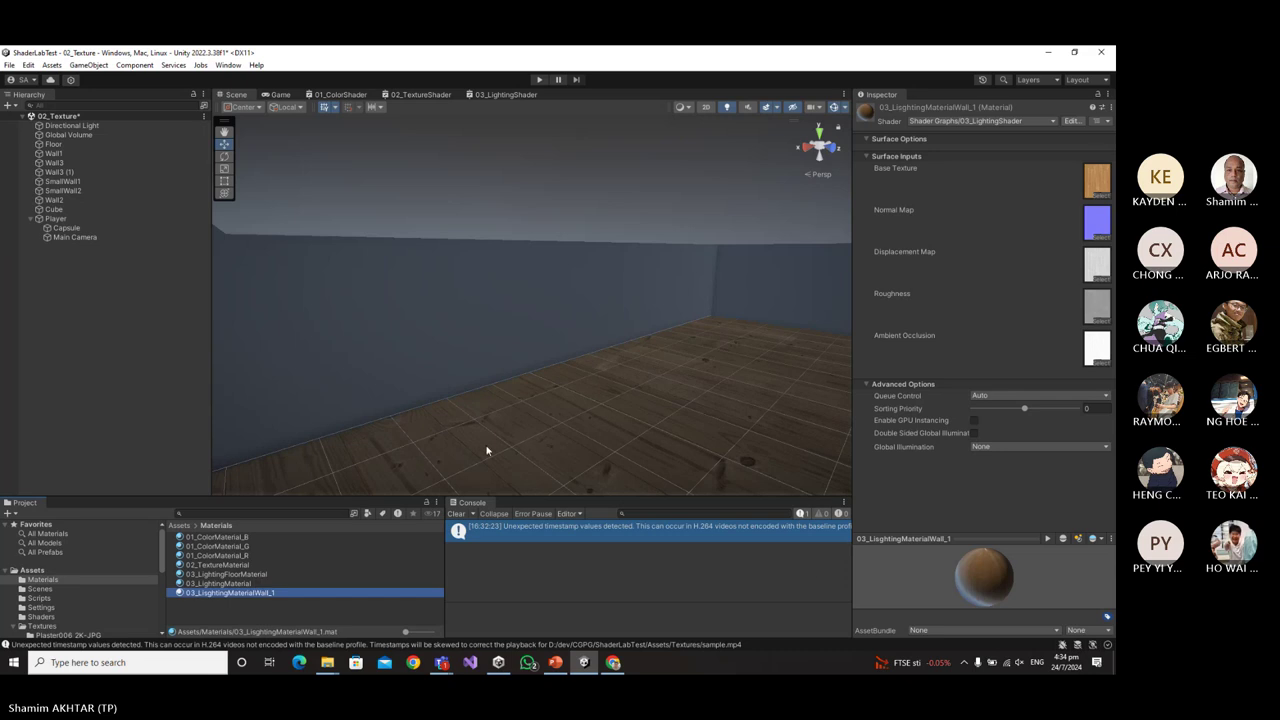
Apply the material to the back wall with Plaster006 Color base texture and NormalDX normal map.
{"action": "left_click_drag", "start_coordinate": [222, 593], "coordinate": [407, 375]}
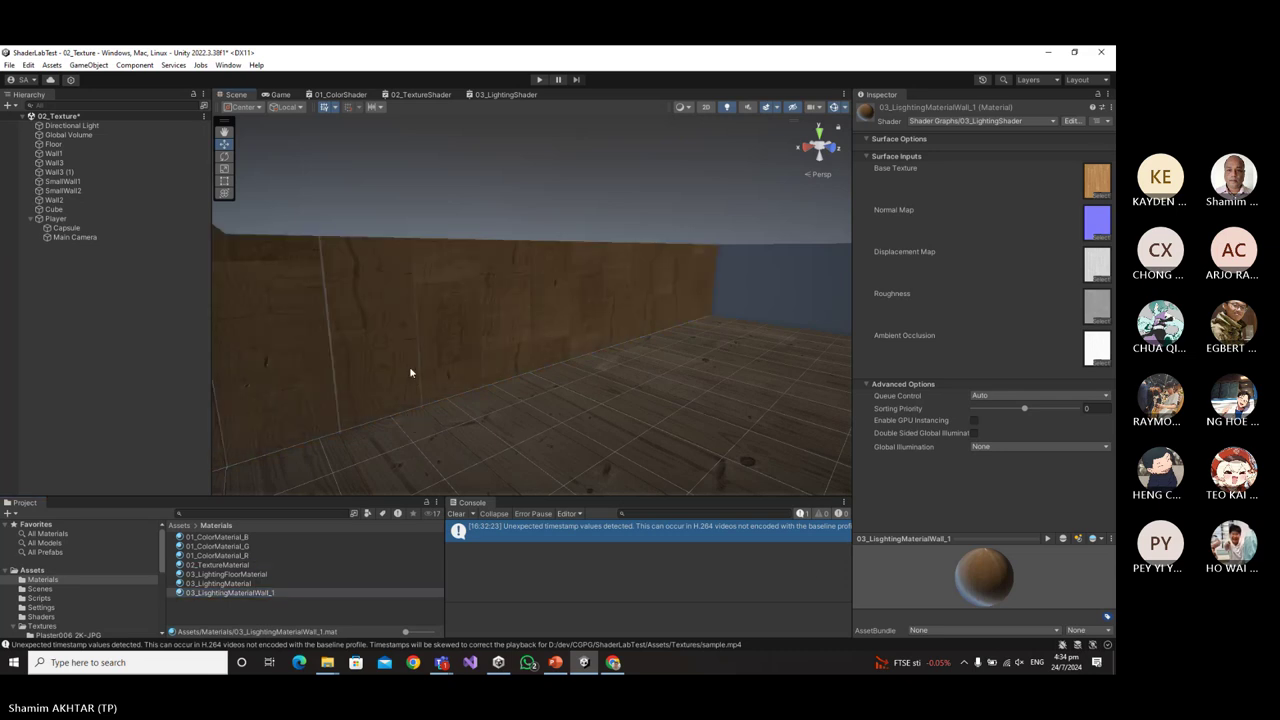
{"action": "left_click", "coordinate": [1104, 196]}
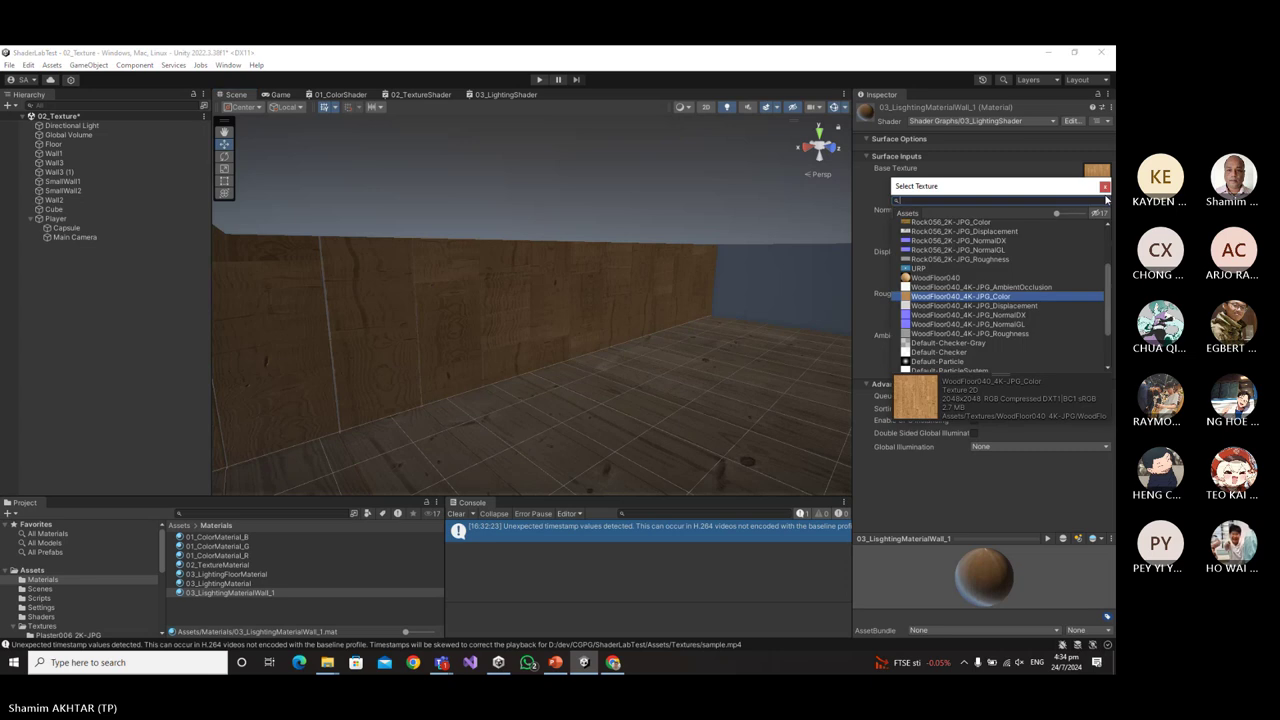
{"action": "scroll", "coordinate": [1005, 300], "scroll_direction": "up", "scroll_amount": 4}
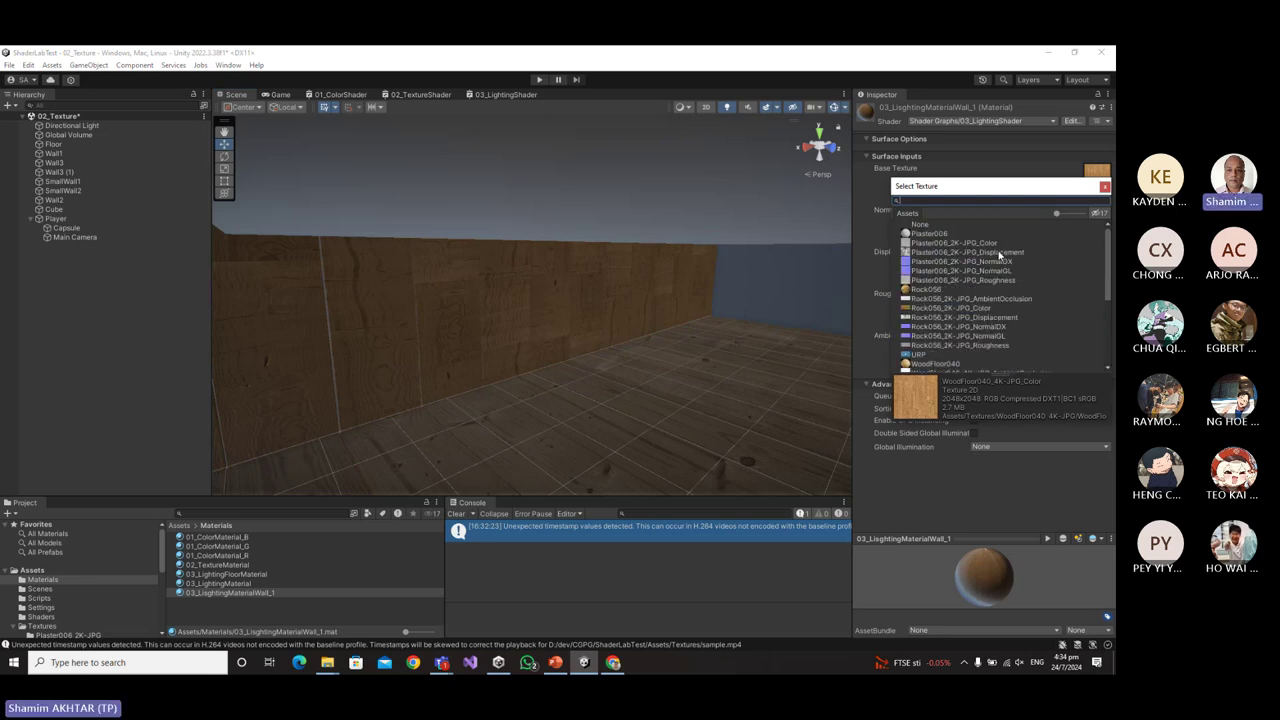
{"action": "left_click", "coordinate": [995, 243]}
{"action": "left_click", "coordinate": [1112, 213]}
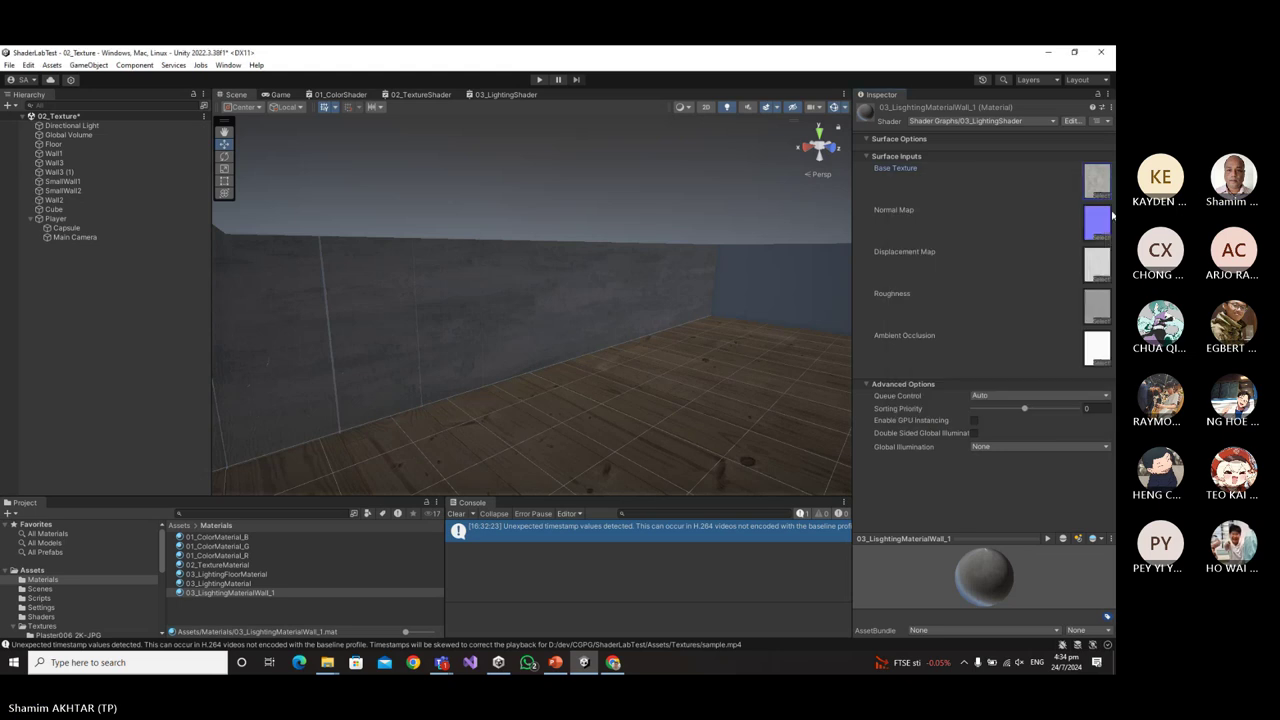
{"action": "left_click", "coordinate": [1105, 237]}
{"action": "scroll", "coordinate": [995, 310], "scroll_direction": "up", "scroll_amount": 3}
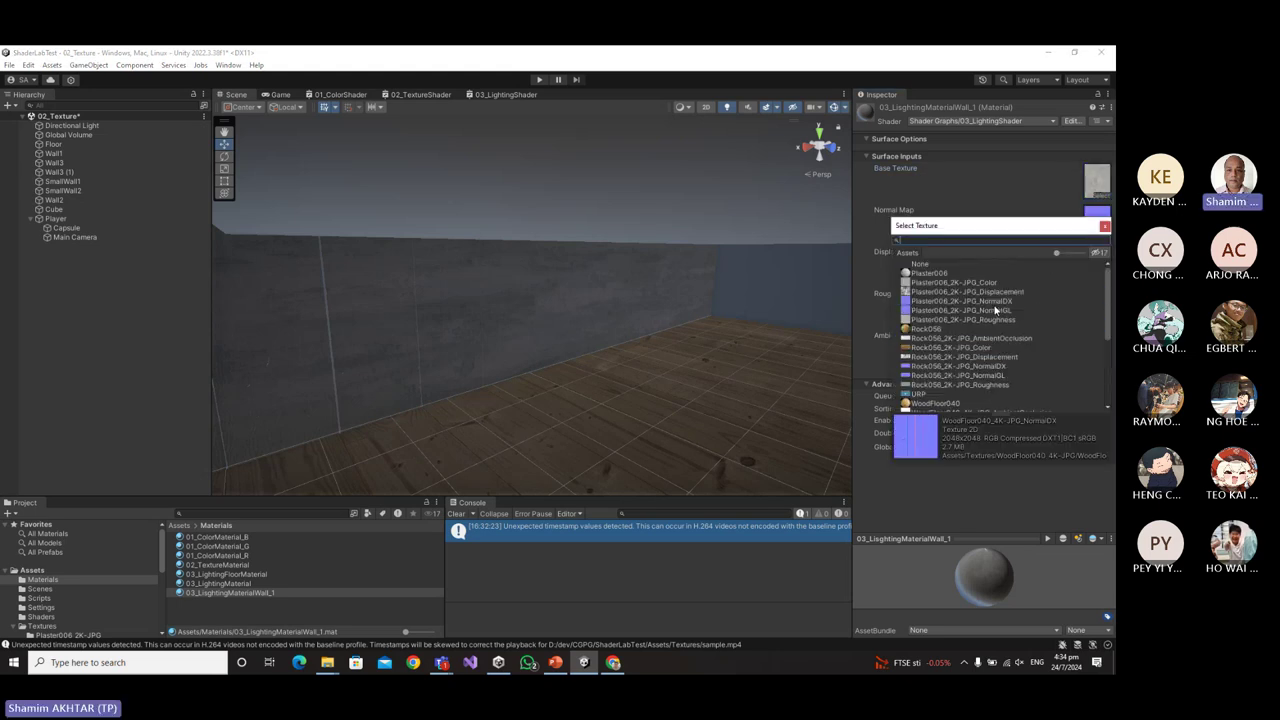
{"action": "left_click", "coordinate": [998, 301]}
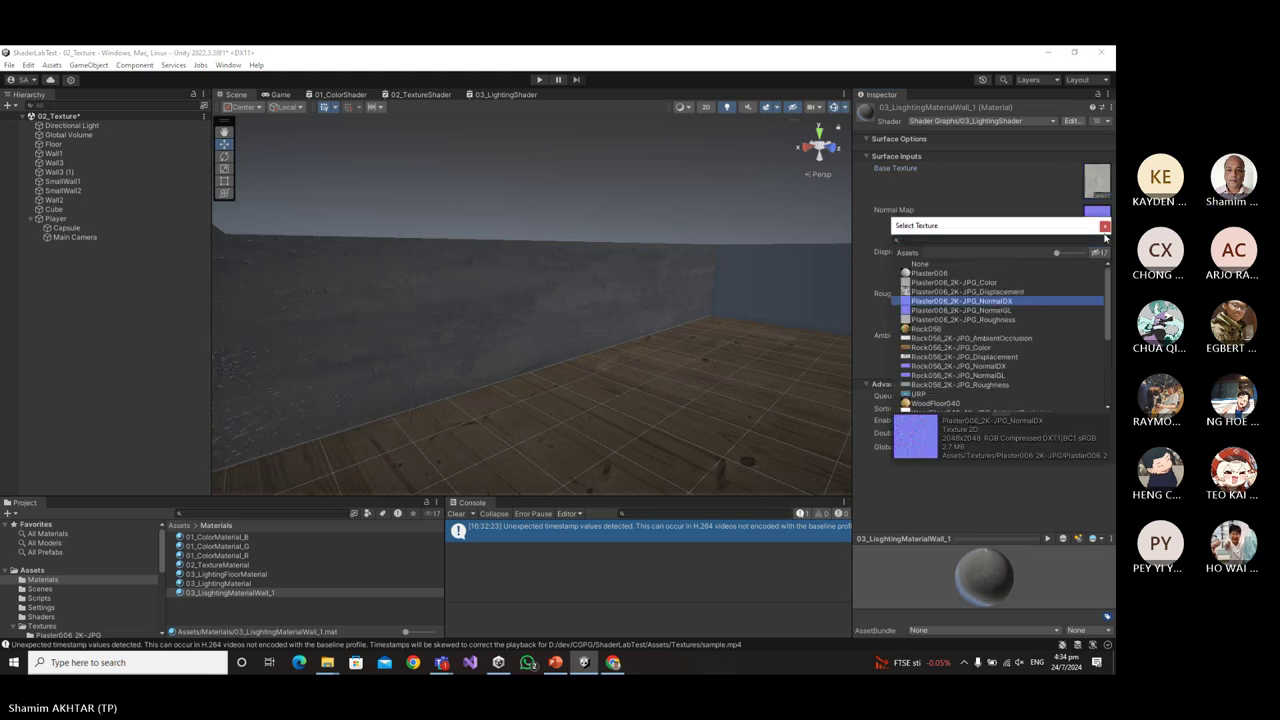
{"action": "left_click", "coordinate": [1104, 227]}
Assign the Plaster006 Displacement and Roughness textures to the Displacement Map and Roughness slots.
{"action": "left_click", "coordinate": [1105, 282]}
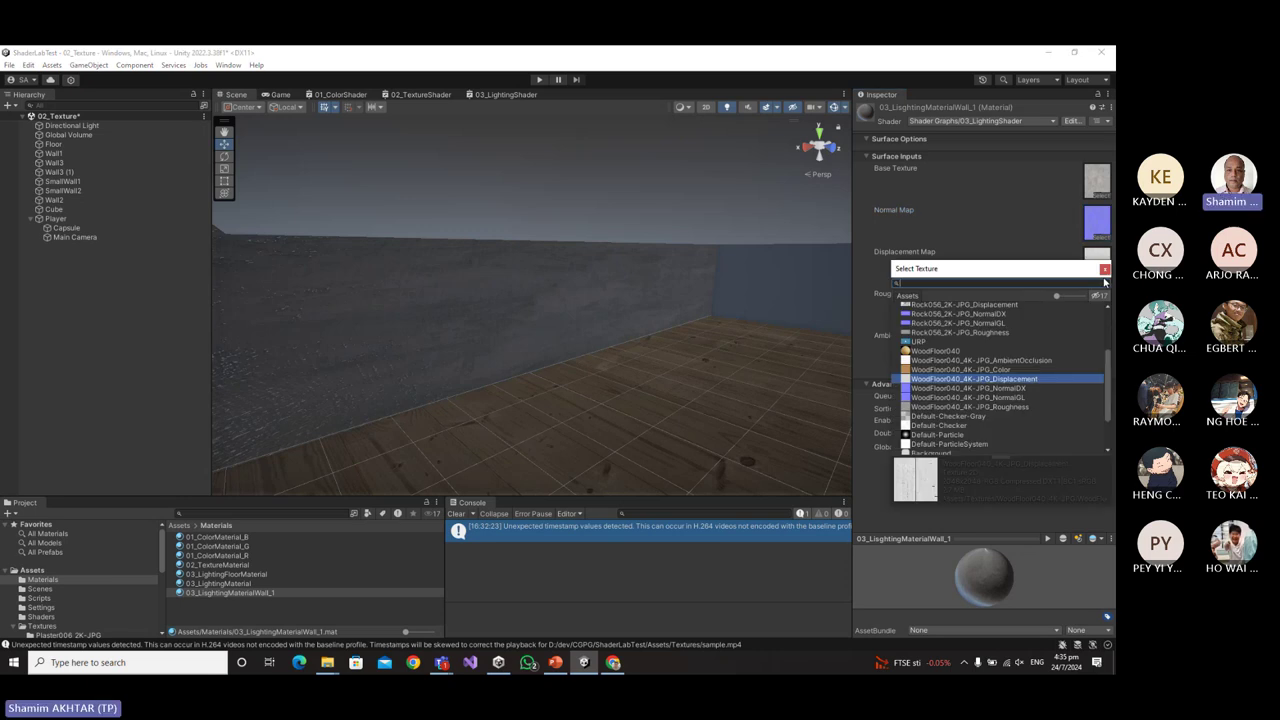
{"action": "scroll", "coordinate": [1022, 334], "scroll_direction": "up", "scroll_amount": 2}
{"action": "left_click", "coordinate": [1016, 335]}
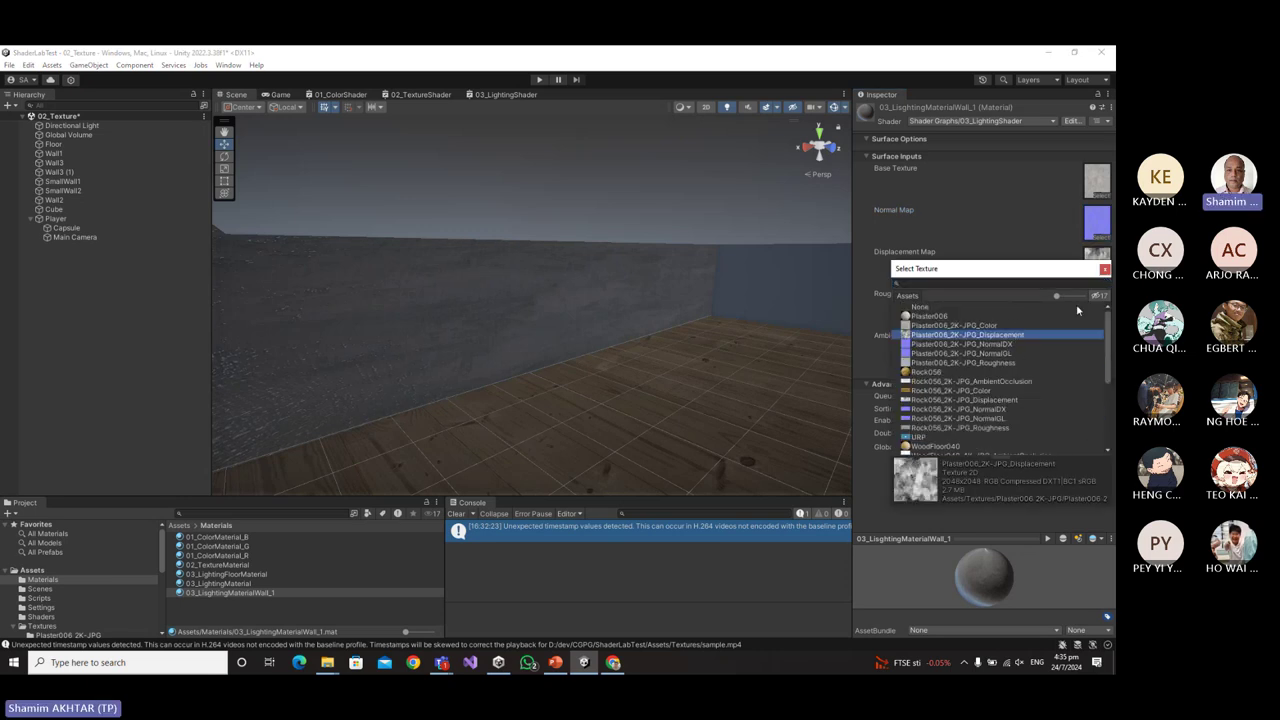
{"action": "left_click", "coordinate": [1104, 270]}
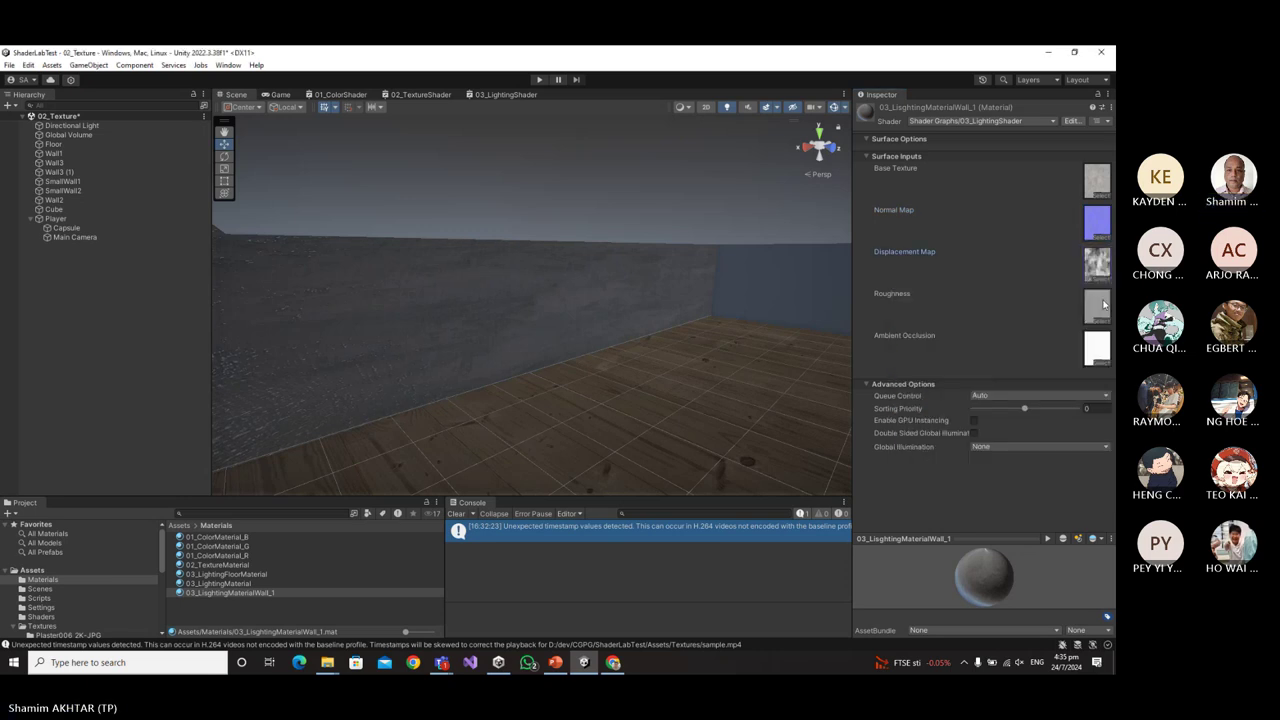
{"action": "left_click", "coordinate": [1104, 304]}
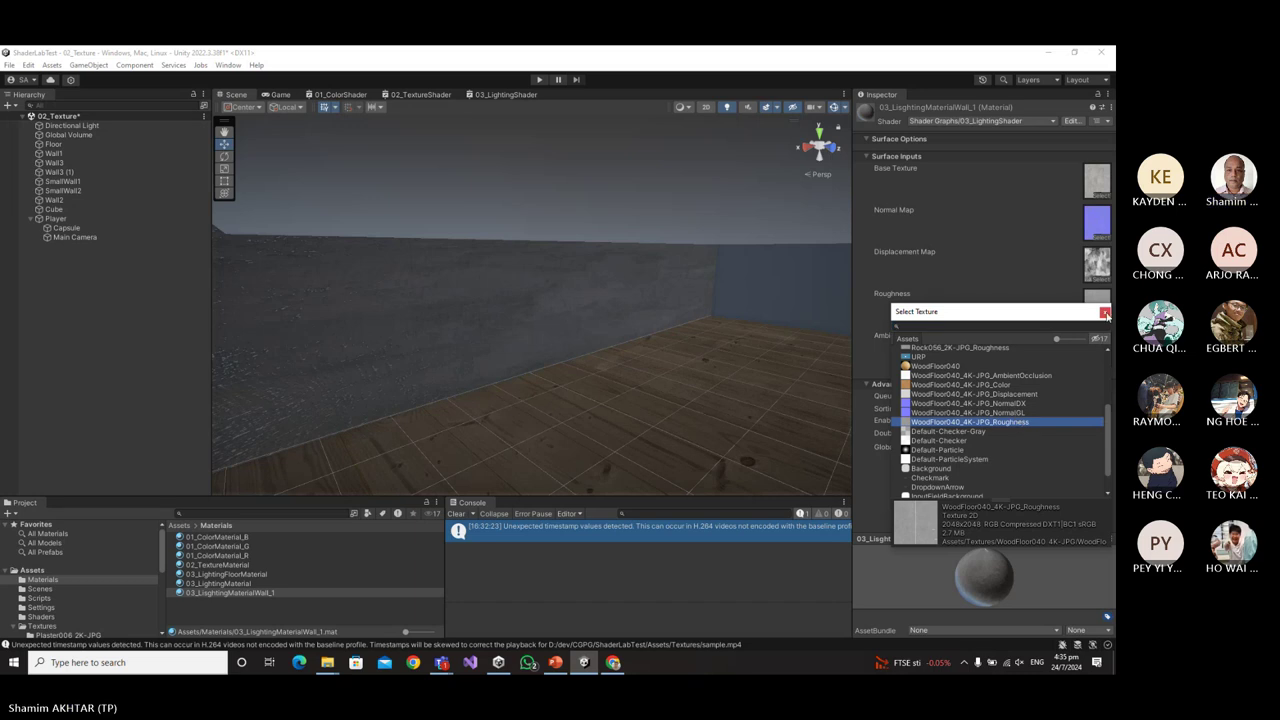
{"action": "left_click", "coordinate": [1105, 313]}
{"action": "left_click", "coordinate": [1097, 346]}
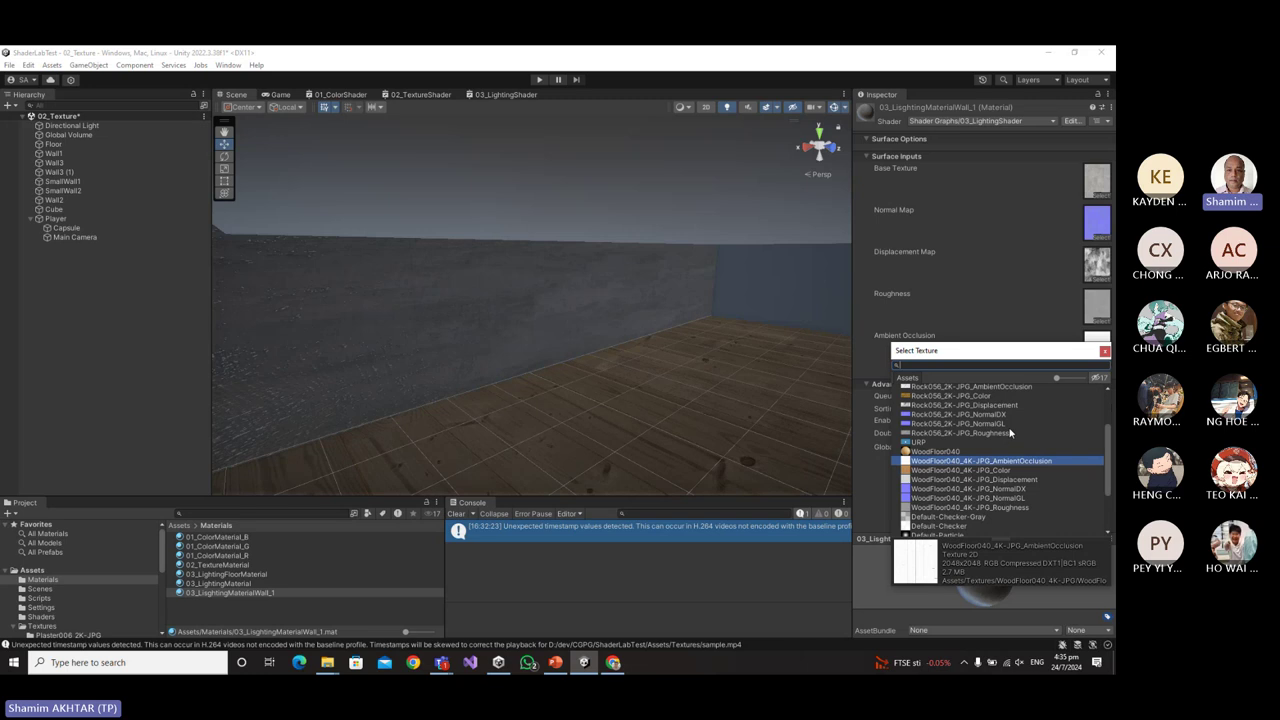
{"action": "scroll", "coordinate": [1010, 432], "scroll_direction": "up", "scroll_amount": 3}
{"action": "scroll", "coordinate": [1012, 447], "scroll_direction": "up", "scroll_amount": 1}
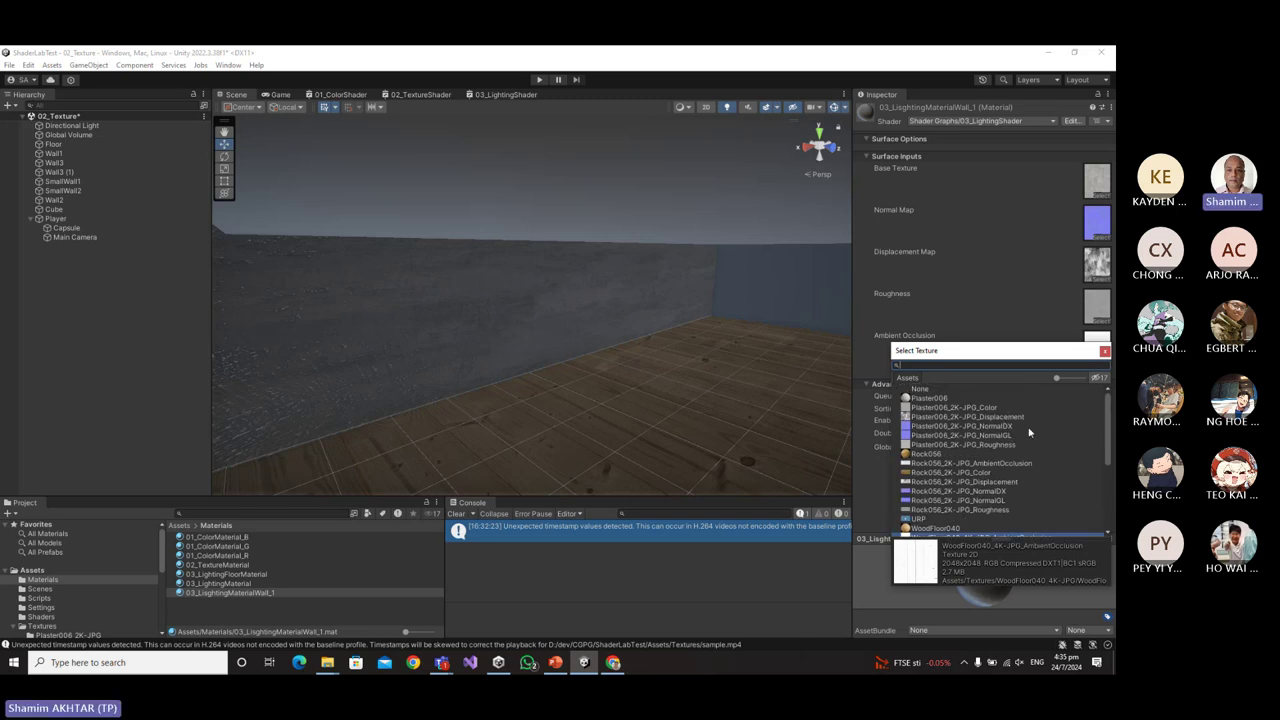
{"action": "left_click", "coordinate": [1104, 351]}
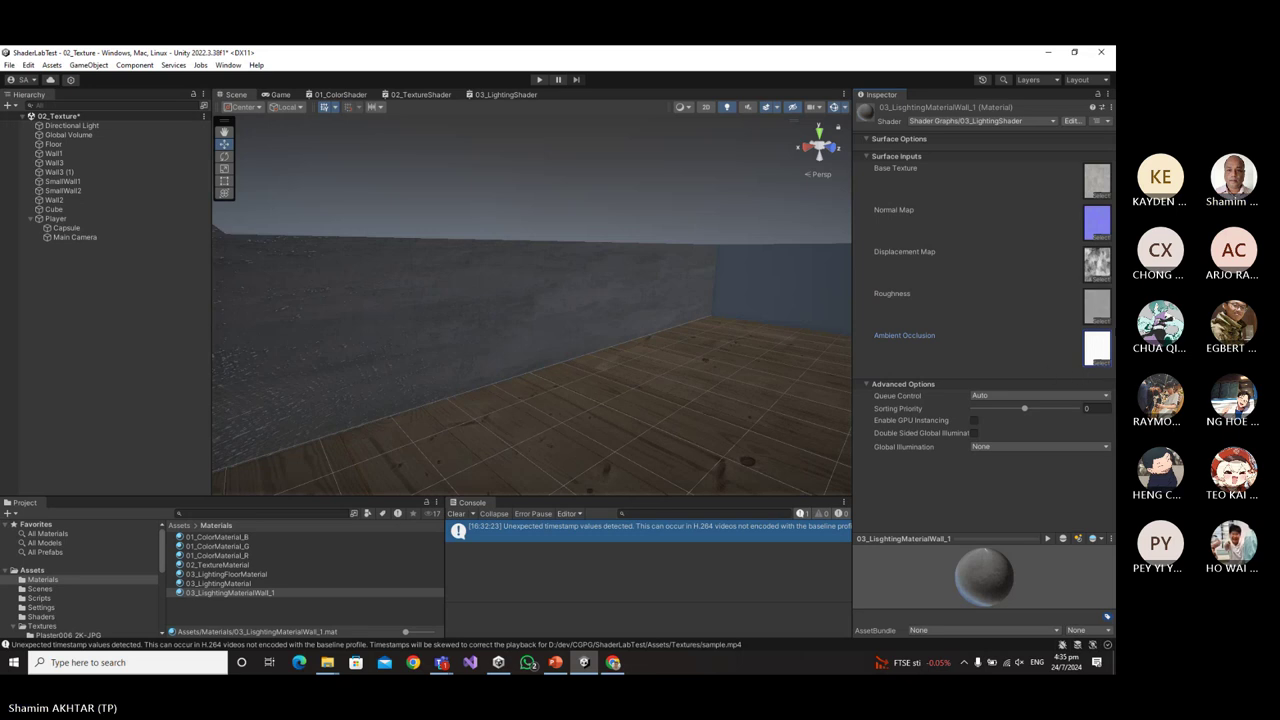
{"action": "left_click", "coordinate": [1108, 326]}
{"action": "scroll", "coordinate": [1001, 418], "scroll_direction": "up", "scroll_amount": 2}
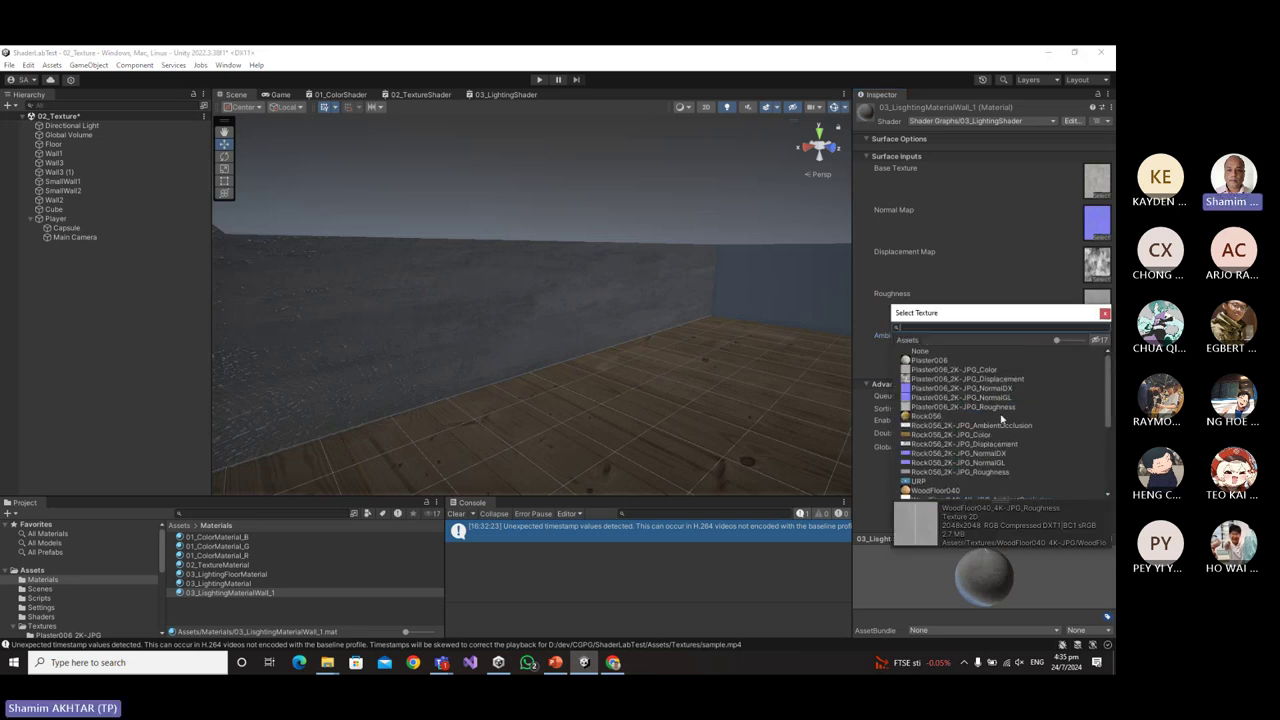
{"action": "left_click", "coordinate": [995, 408]}
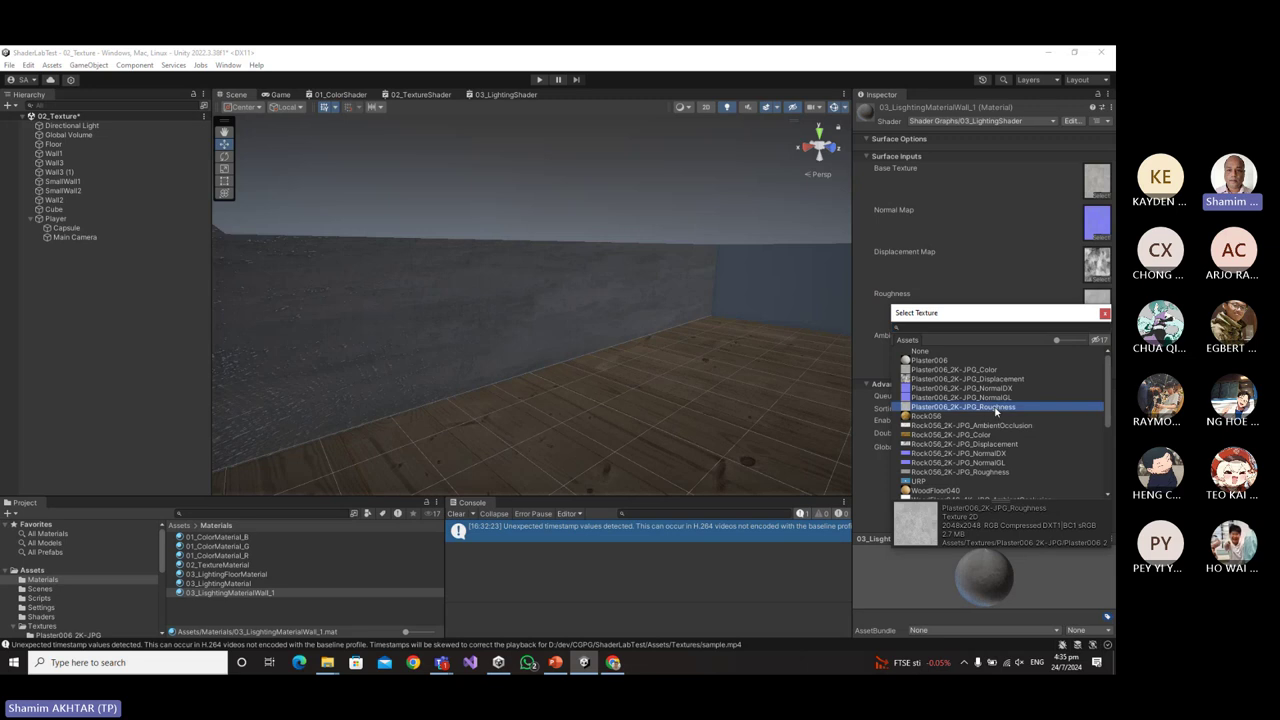
{"action": "double_click", "coordinate": [995, 408]}
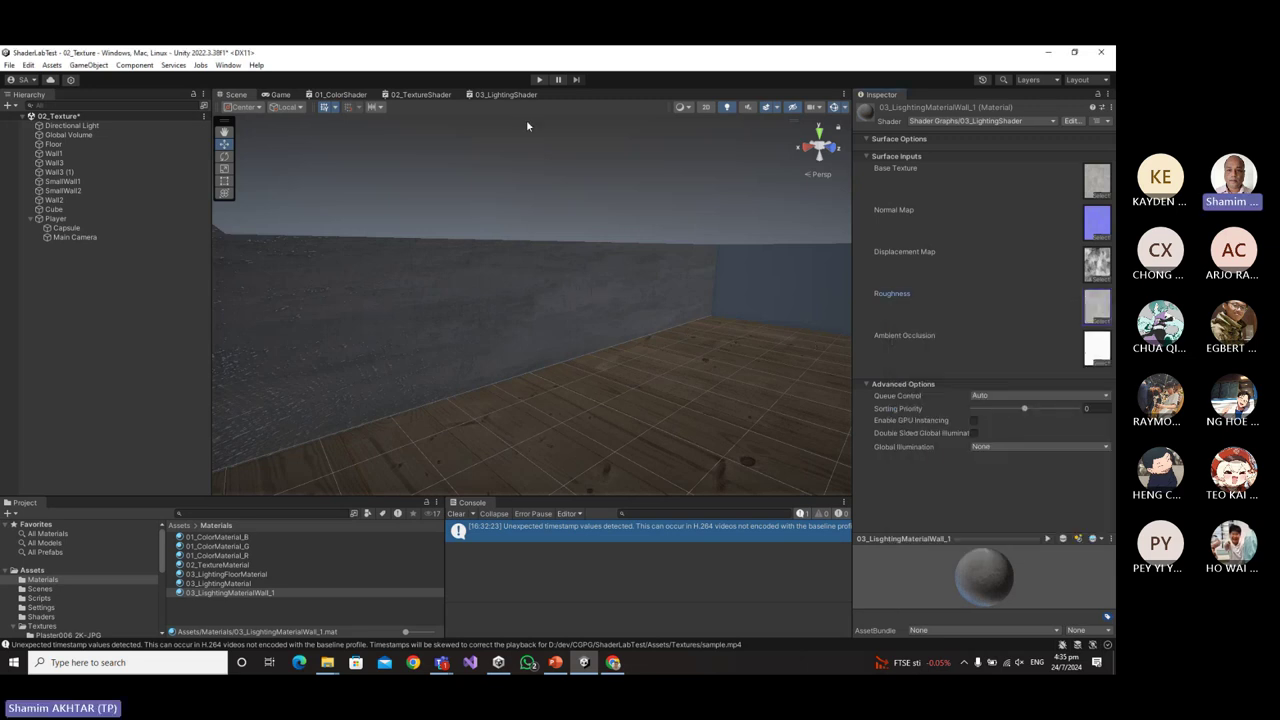
{"action": "left_click", "coordinate": [540, 80]}
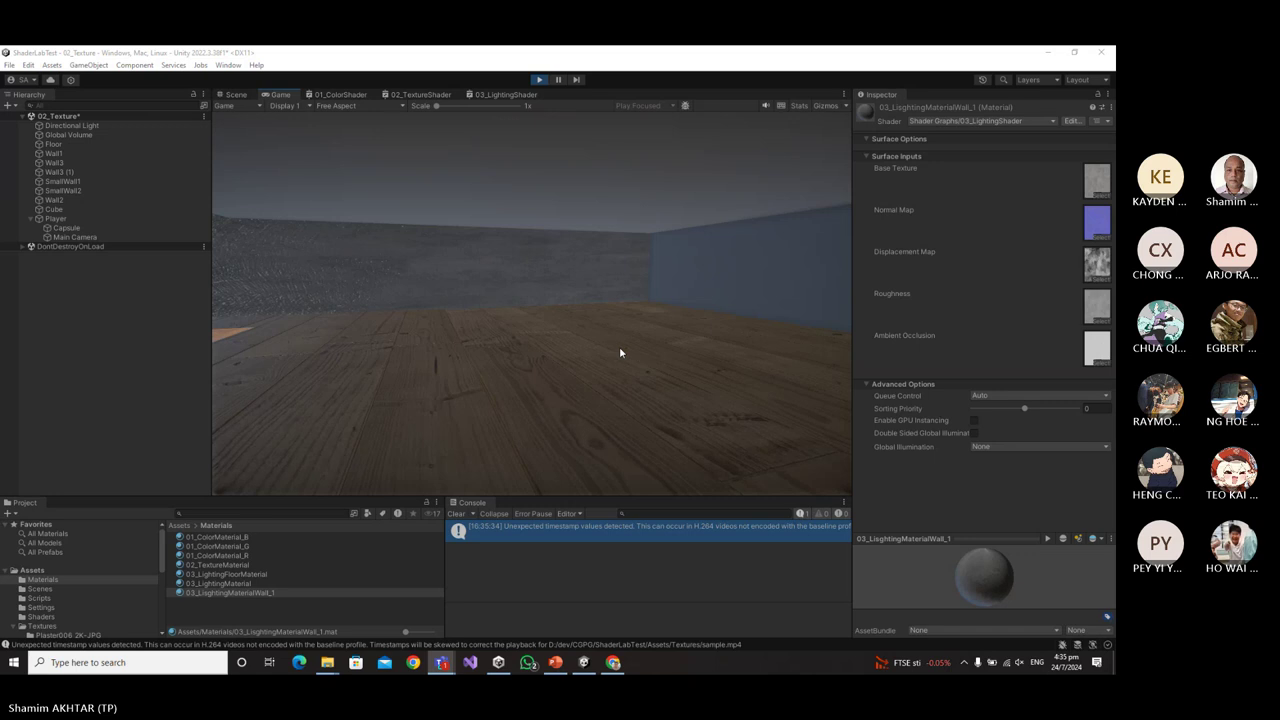
{"action": "left_click_drag", "start_coordinate": [619, 352], "coordinate": [346, 224]}
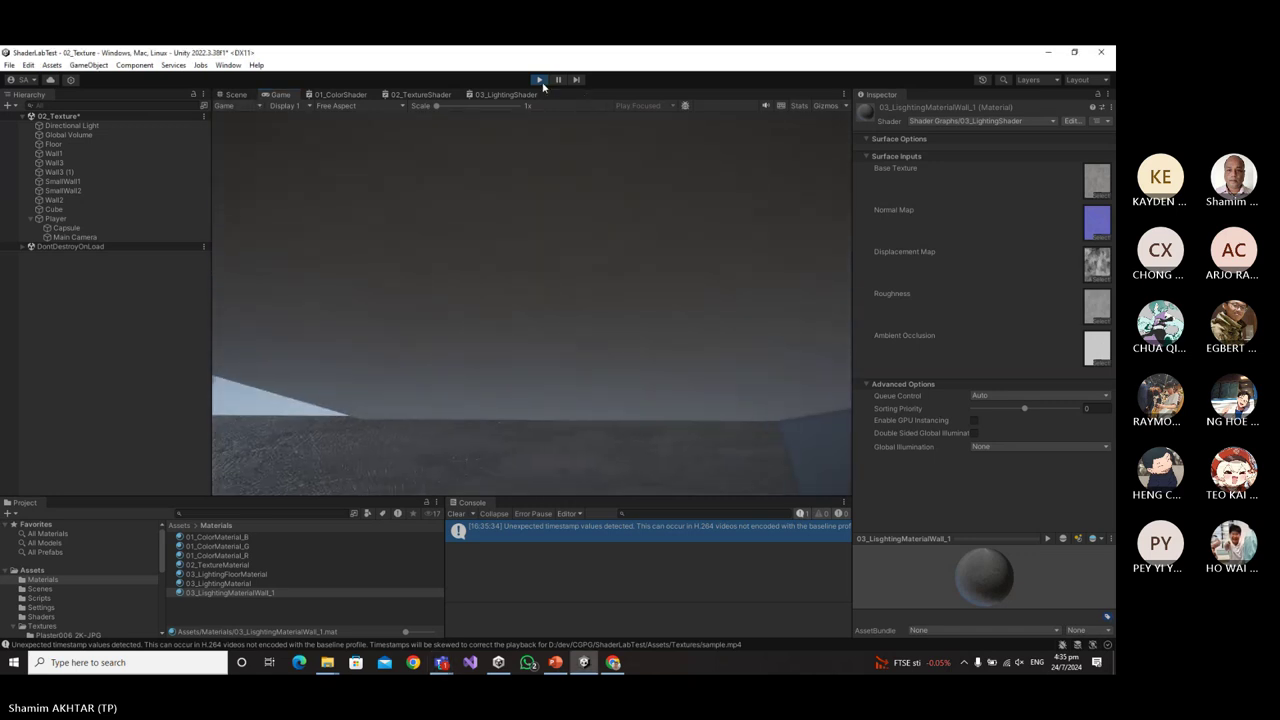
{"action": "left_click", "coordinate": [540, 79]}
{"action": "scroll", "coordinate": [430, 312], "scroll_direction": "down", "scroll_amount": 5}
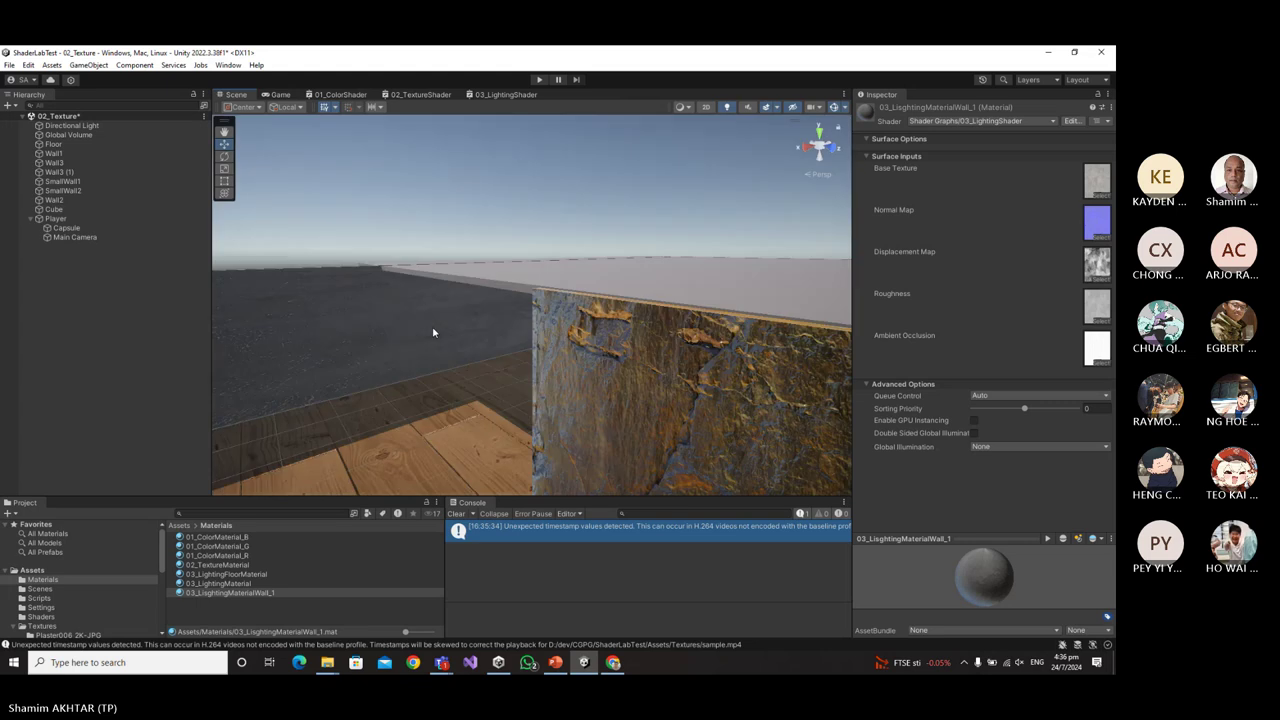
Set Wall1's Transform Scale X to 3 and start Play mode.
{"action": "left_click", "coordinate": [425, 329]}
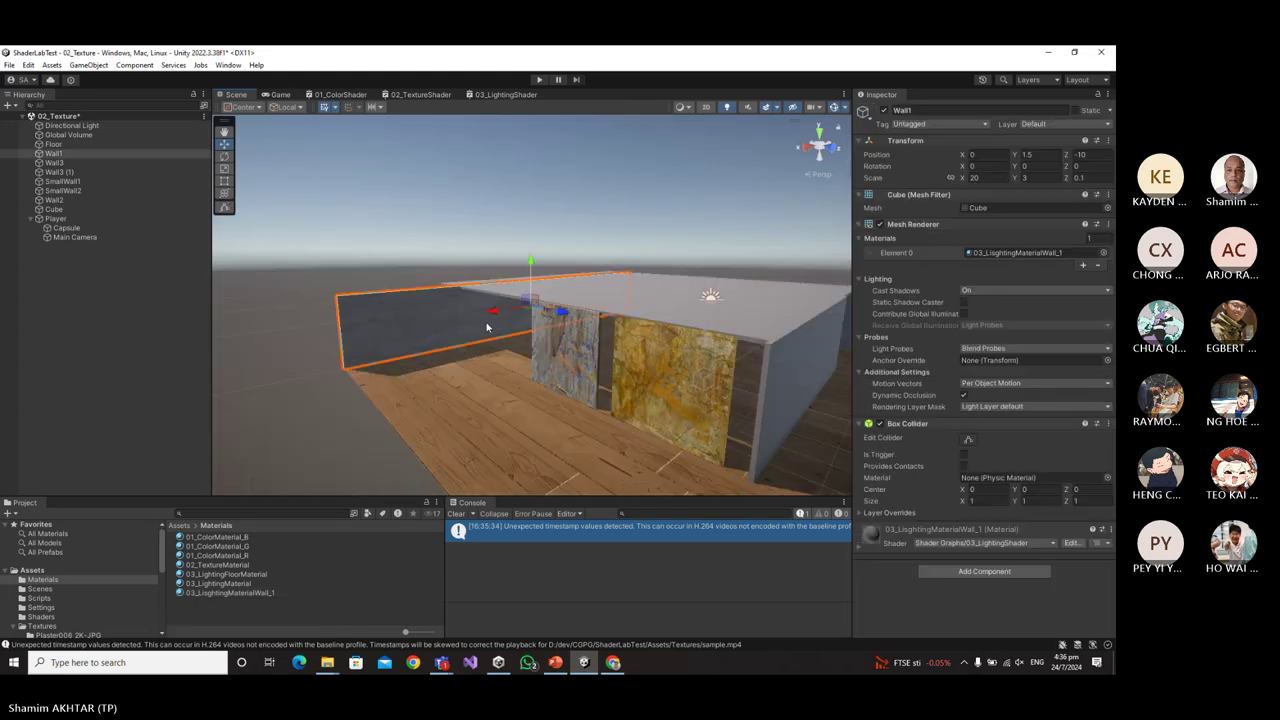
{"action": "left_click", "coordinate": [1030, 177]}
{"action": "key", "text": "Return"}
{"action": "type", "text": "3"}
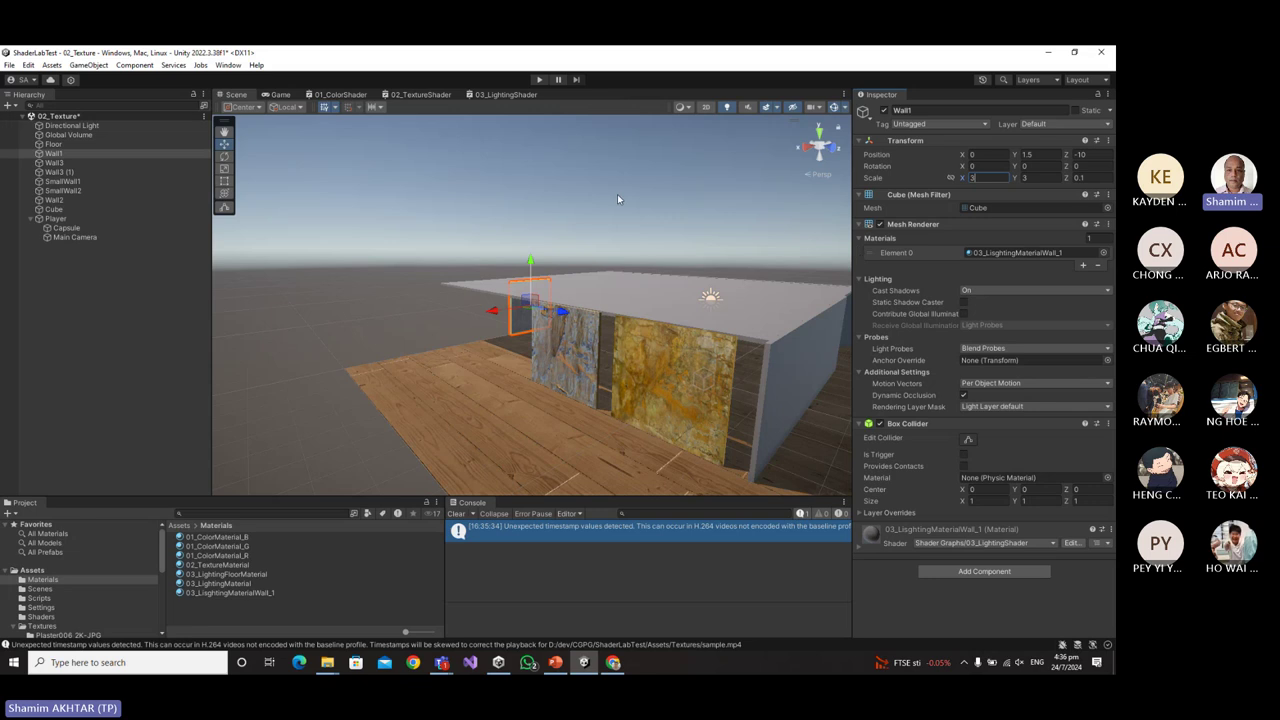
{"action": "left_click", "coordinate": [539, 80]}
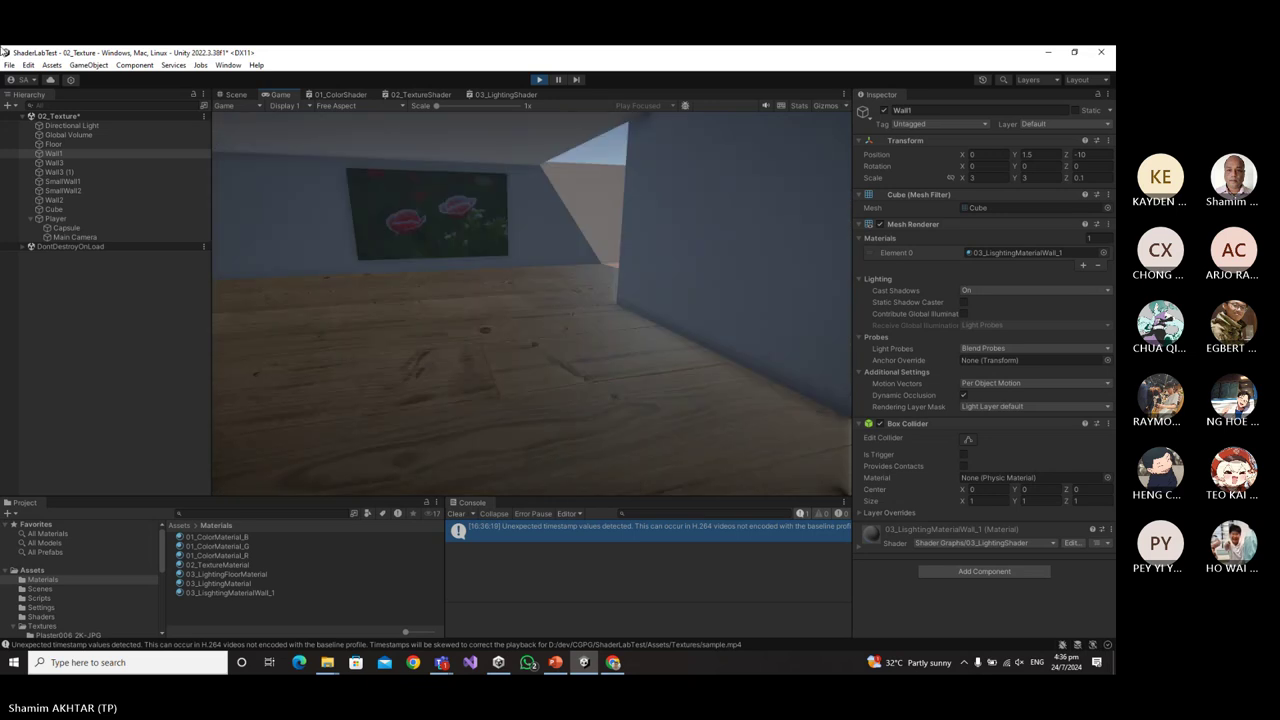
Walk up to the narrow grey Plaster006 Wall1, viewing it head-on and from both edges.
{"action": "key", "text": "s"}
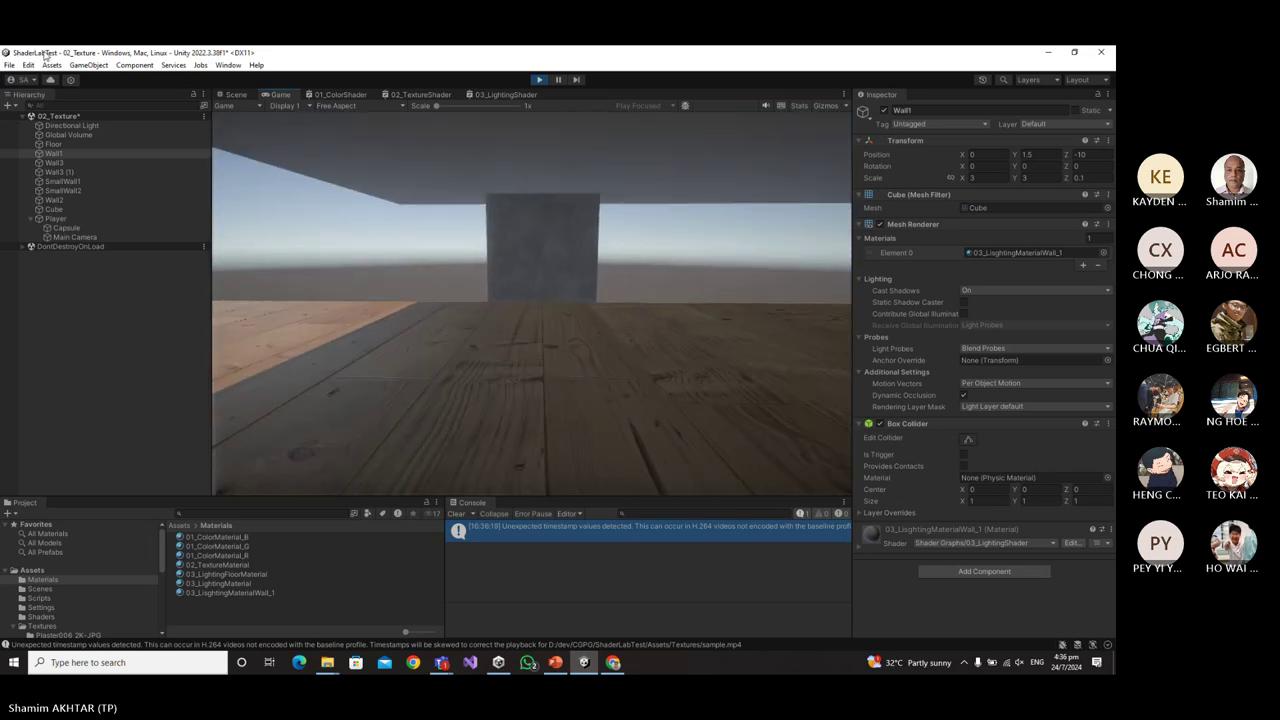
{"action": "key", "text": "w"}
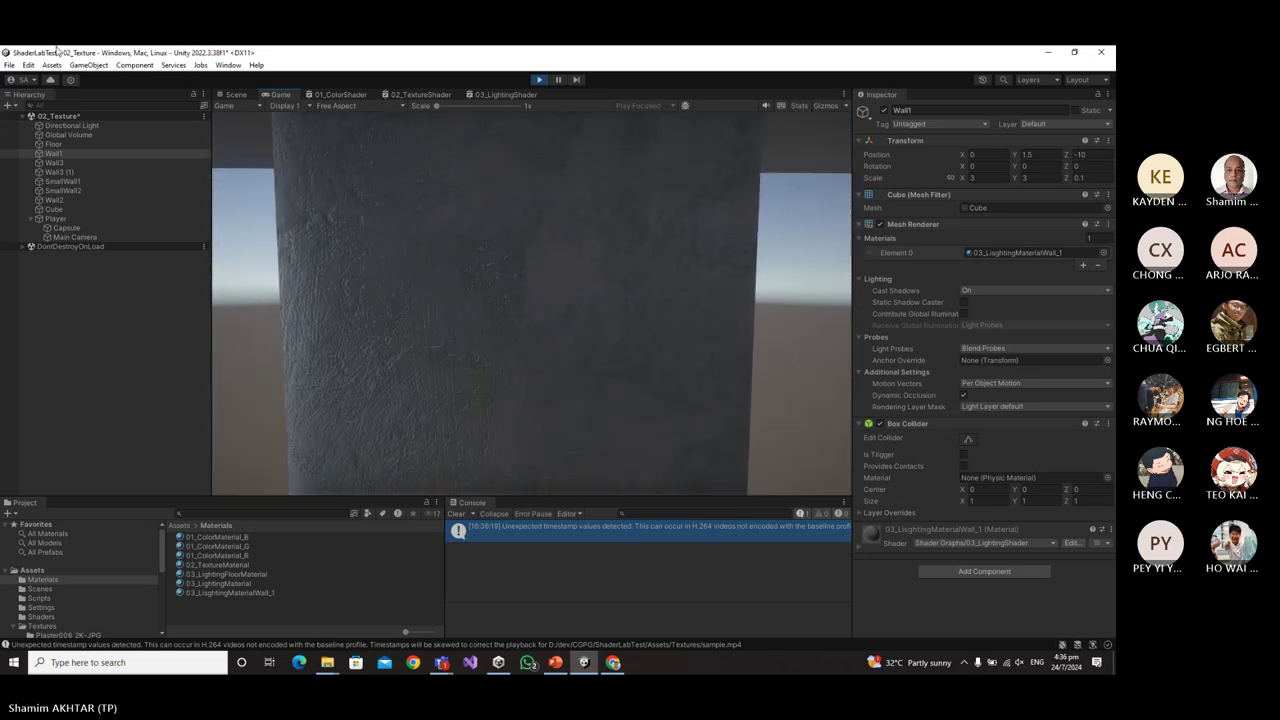
{"action": "key", "text": "w"}
{"action": "key", "text": "s"}
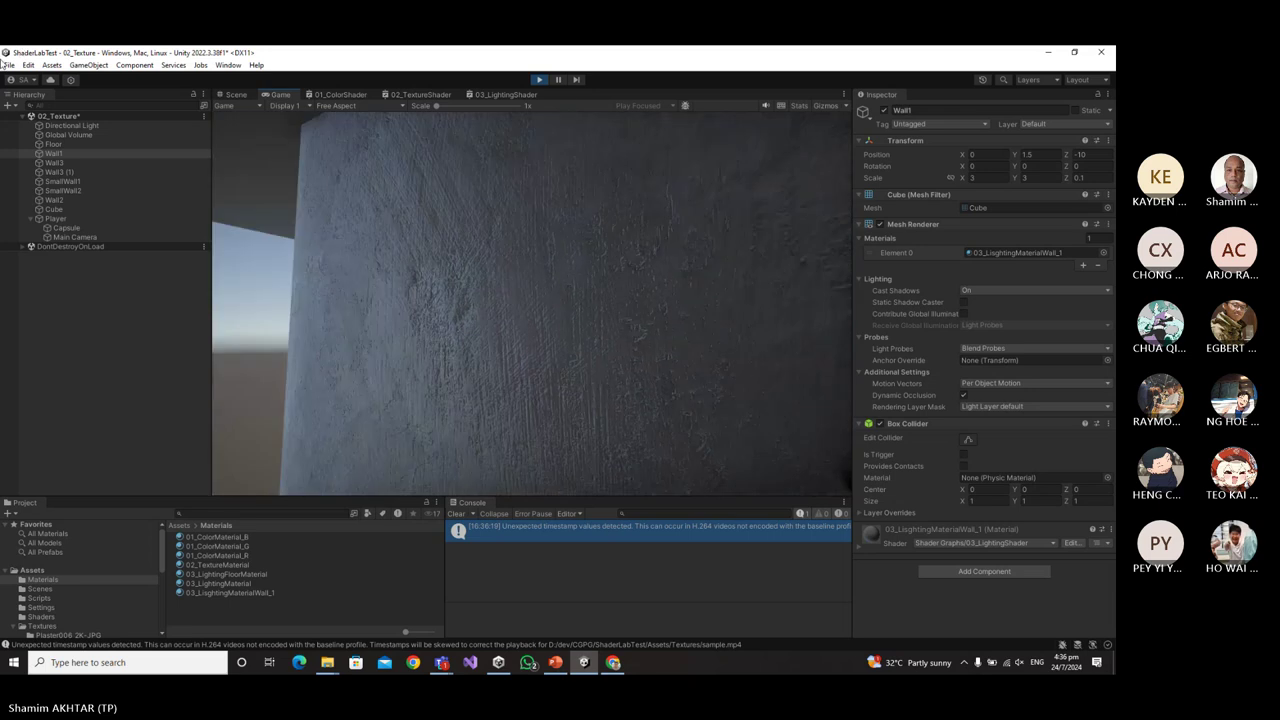
{"action": "key", "text": "d"}
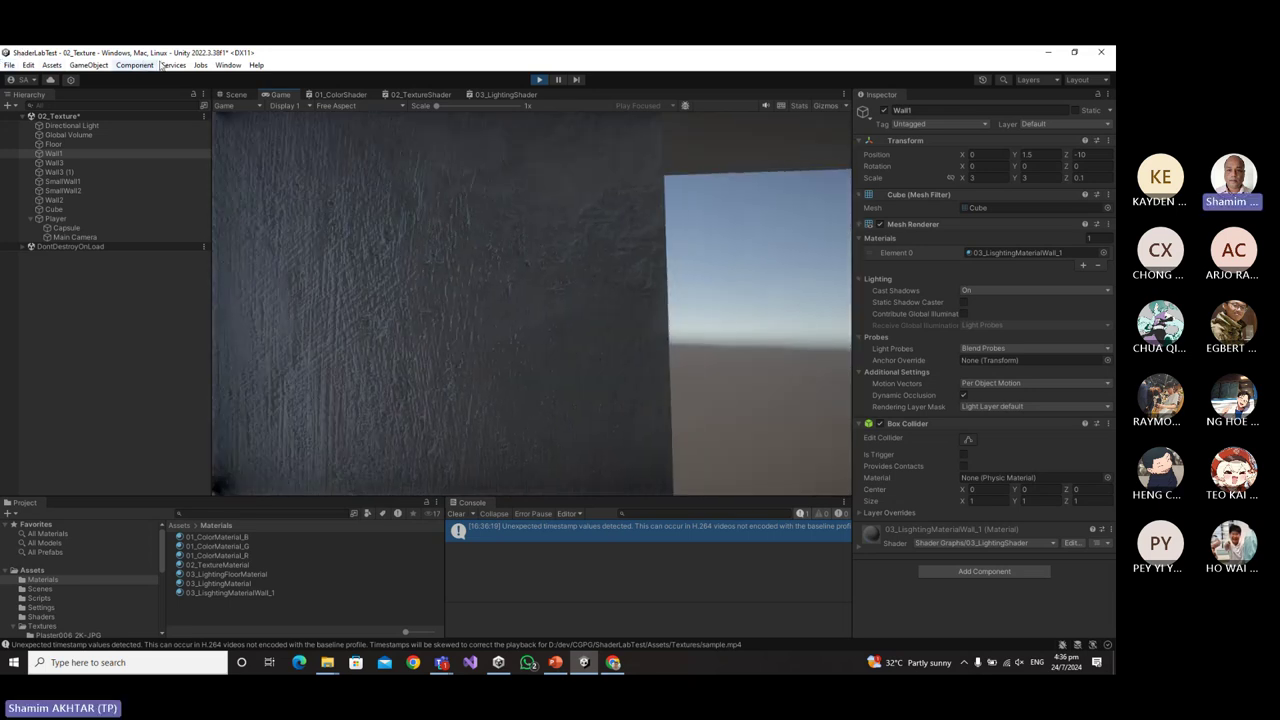
{"action": "key", "text": "w"}
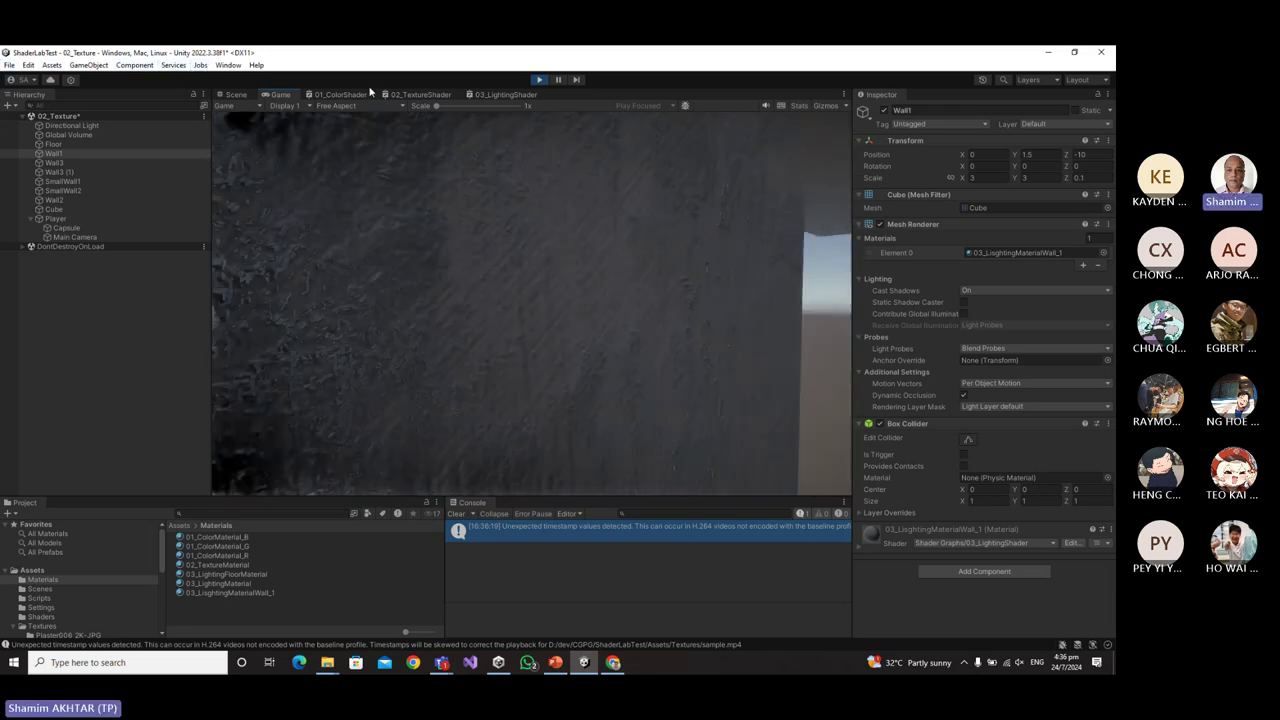
{"action": "key", "text": "s"}
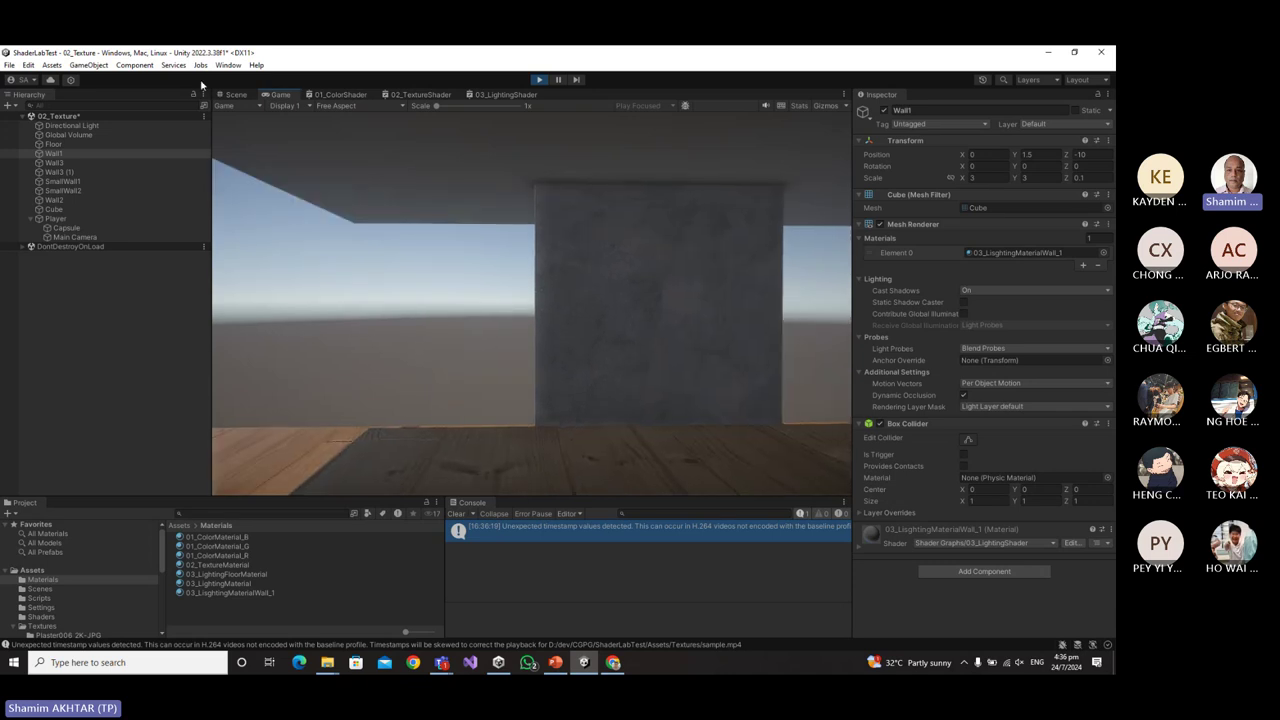
{"action": "key", "text": "w"}
{"action": "key", "text": "a"}
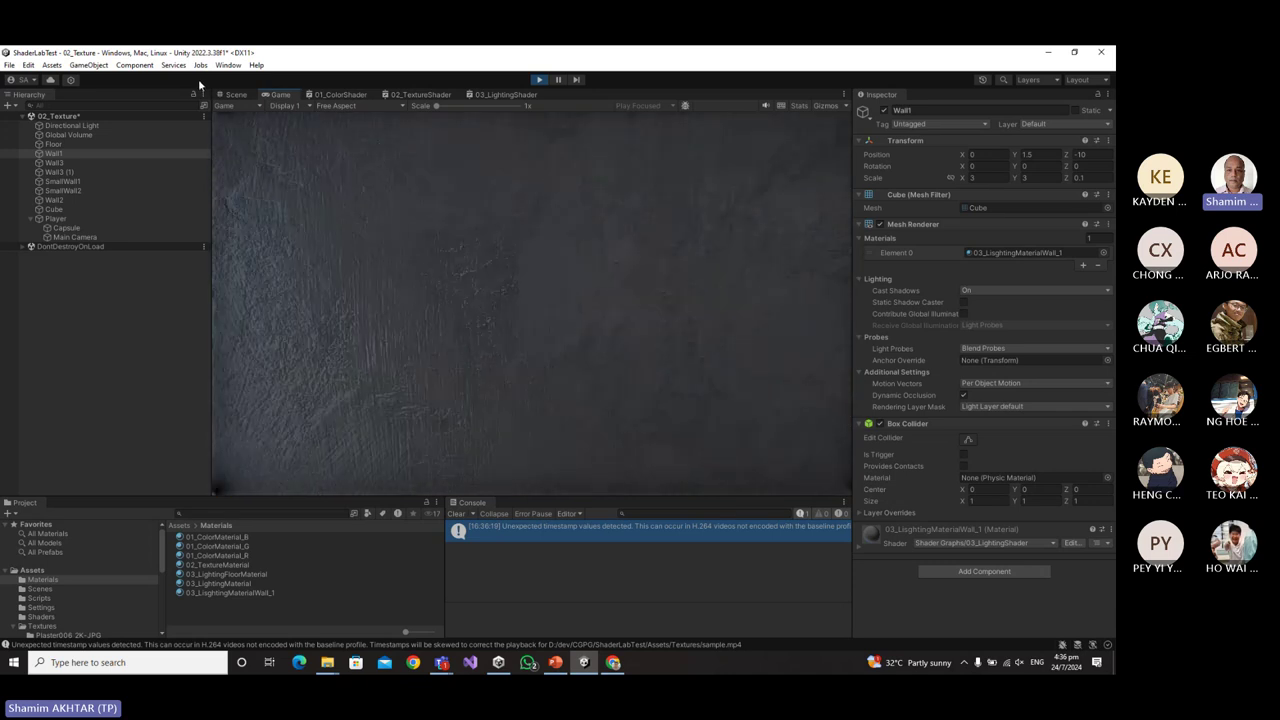
{"action": "key", "text": "a"}
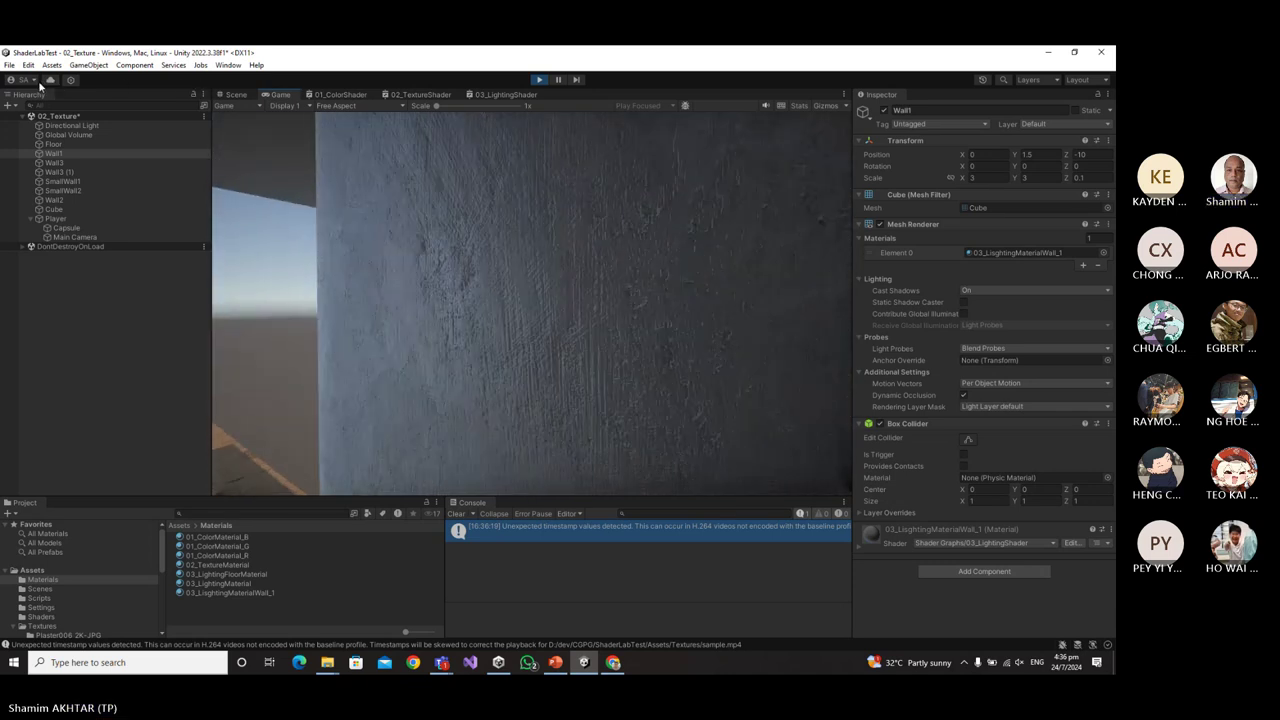
{"action": "key", "text": "s"}
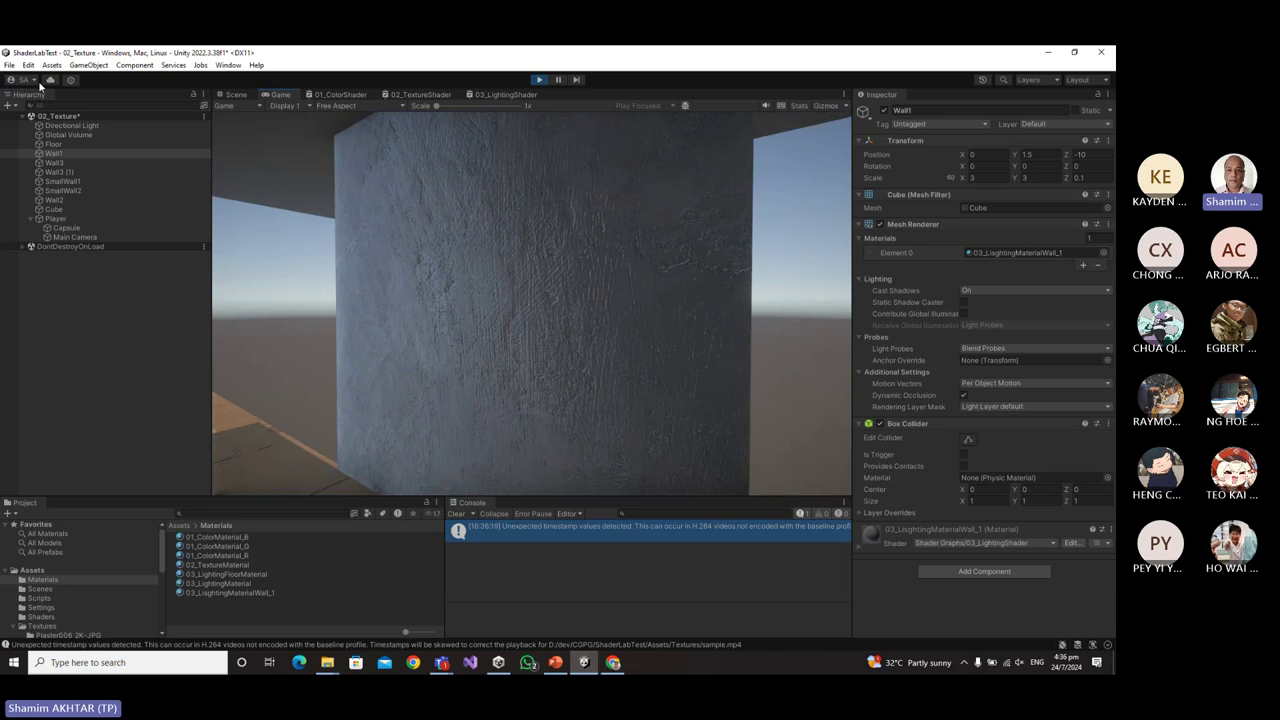
{"action": "key", "text": "d"}
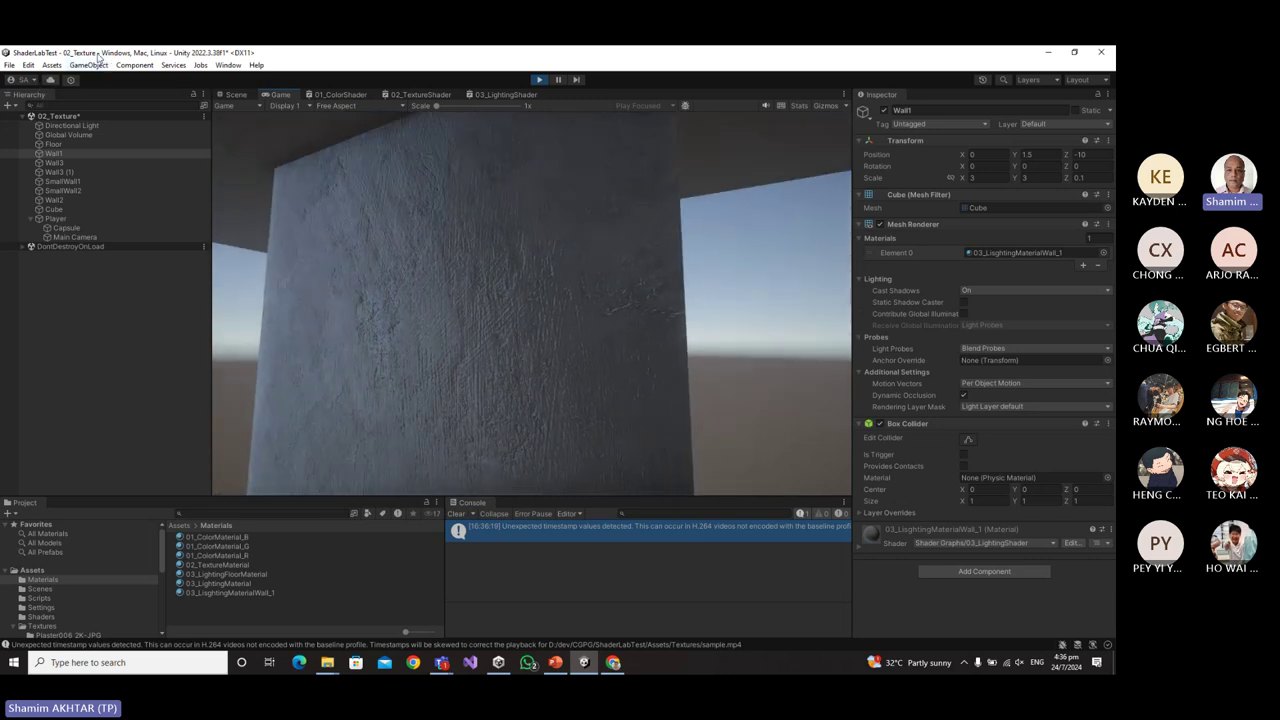
{"action": "key", "text": "a"}
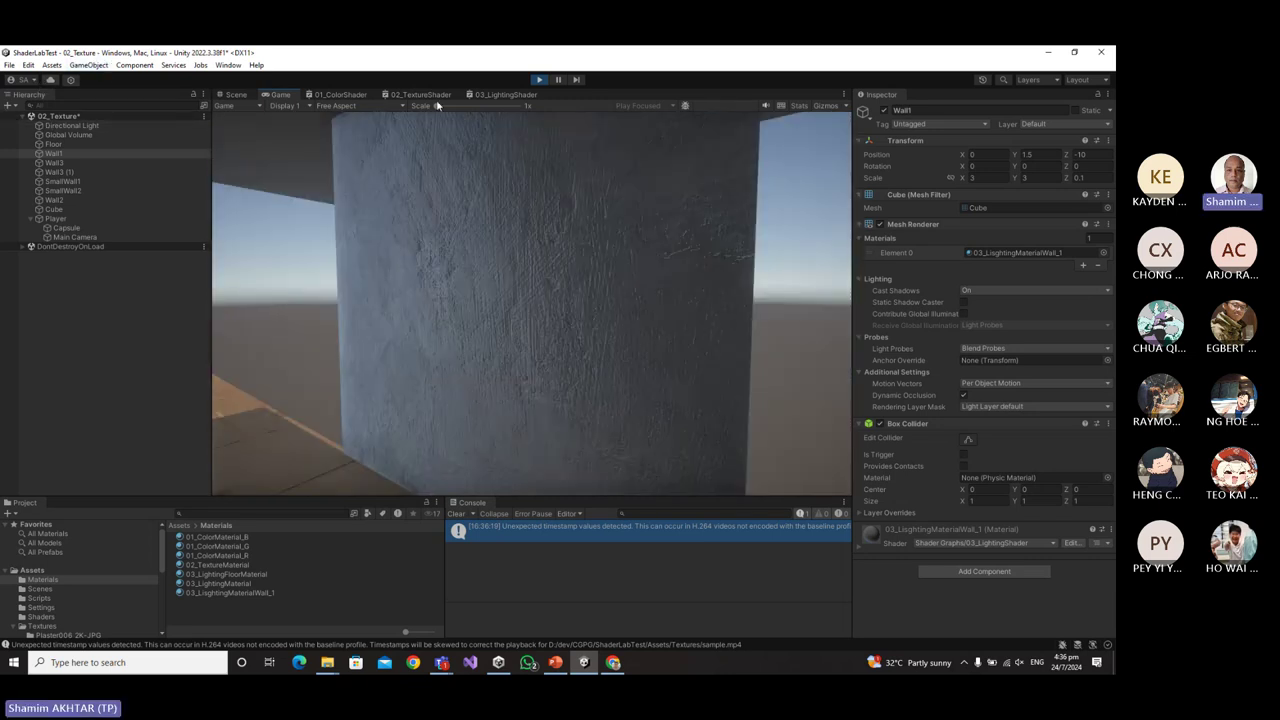
Exit play mode and switch to the browser showing ambientCG's Plaster 006 page.
{"action": "left_click", "coordinate": [540, 80]}
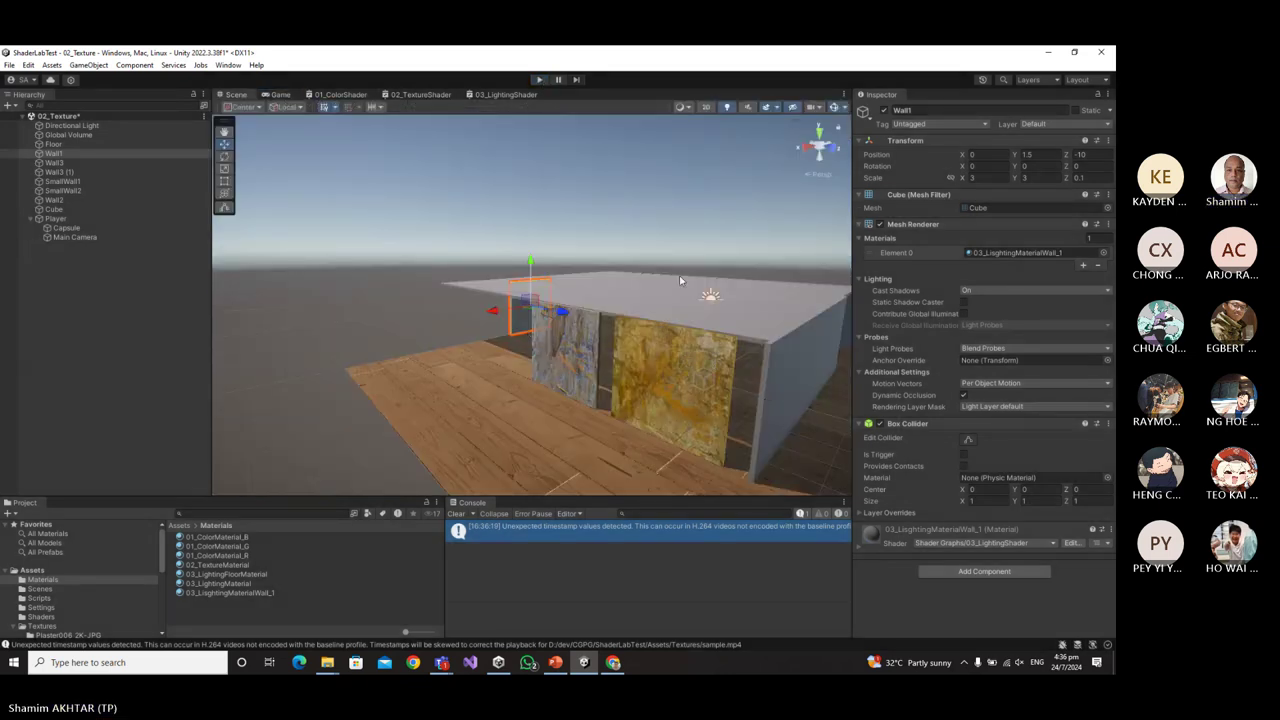
{"action": "key", "text": "alt+Tab"}
{"action": "key", "text": "alt+Tab"}
{"action": "key", "text": "alt+Tab"}
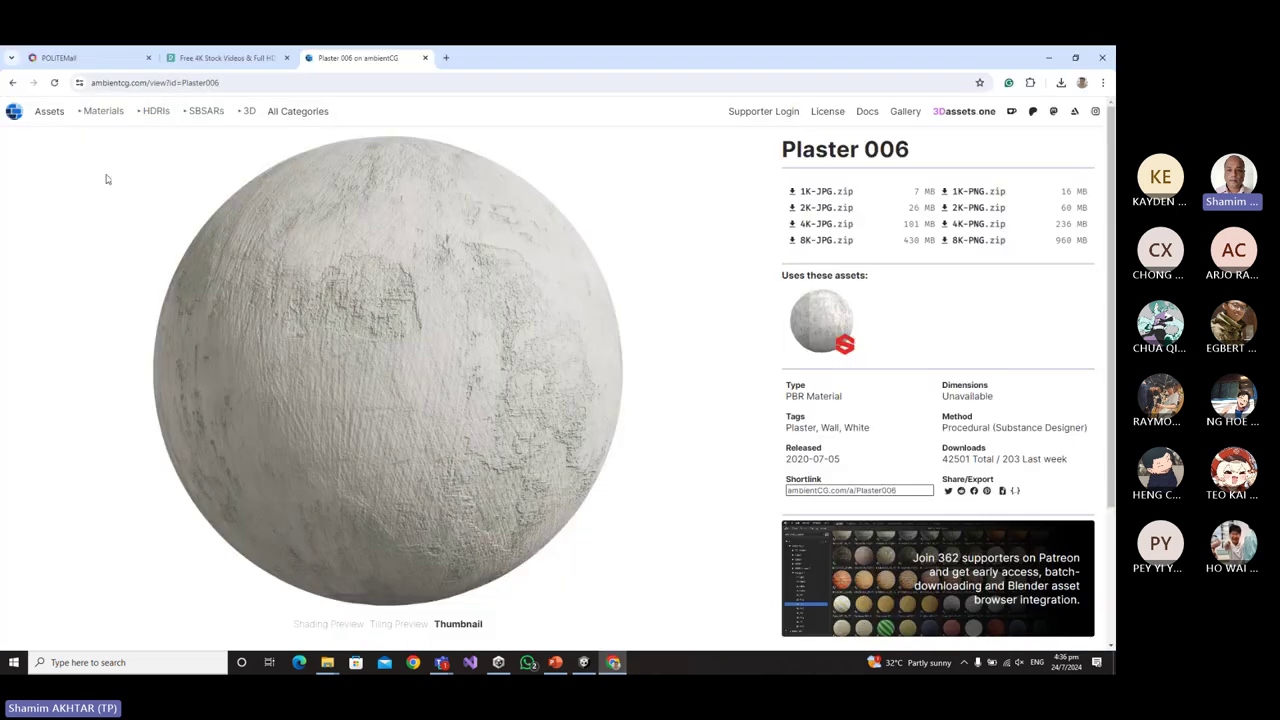
Look at Bricks 071, then get the Plaster 002 2K-JPG zip and confirm it finished downloading.
{"action": "left_click", "coordinate": [12, 82]}
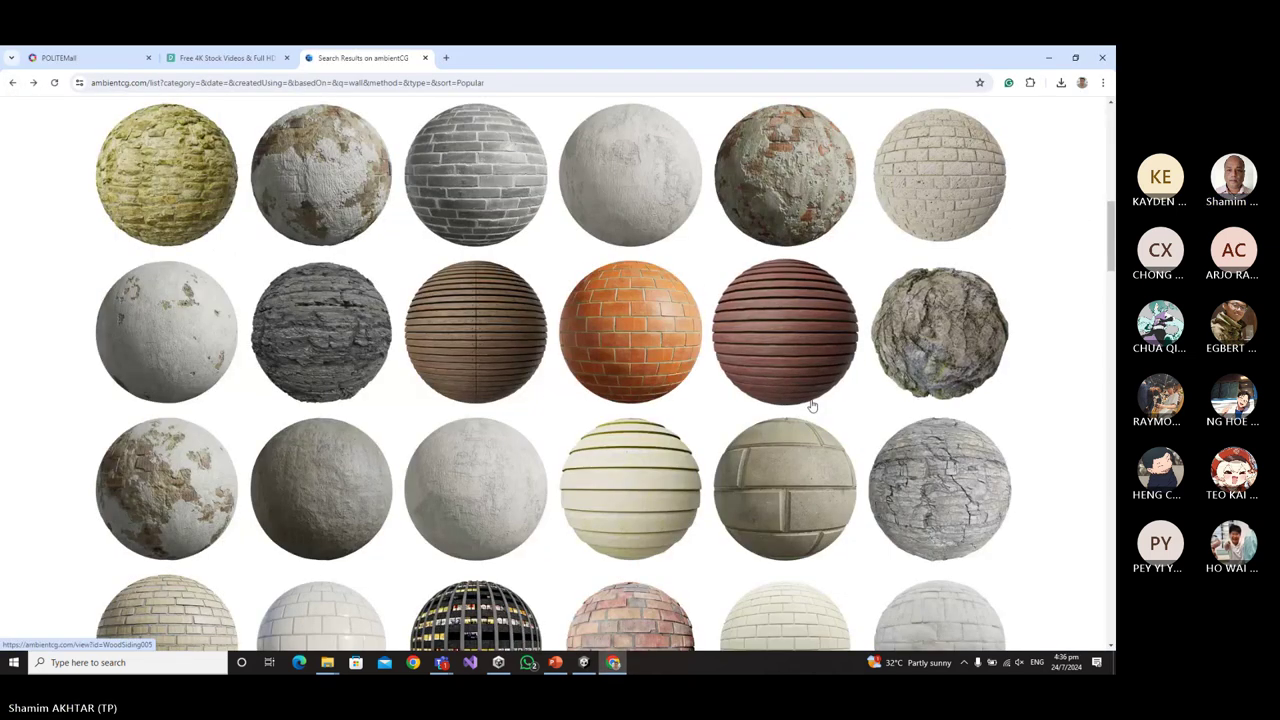
{"action": "left_click", "coordinate": [665, 334]}
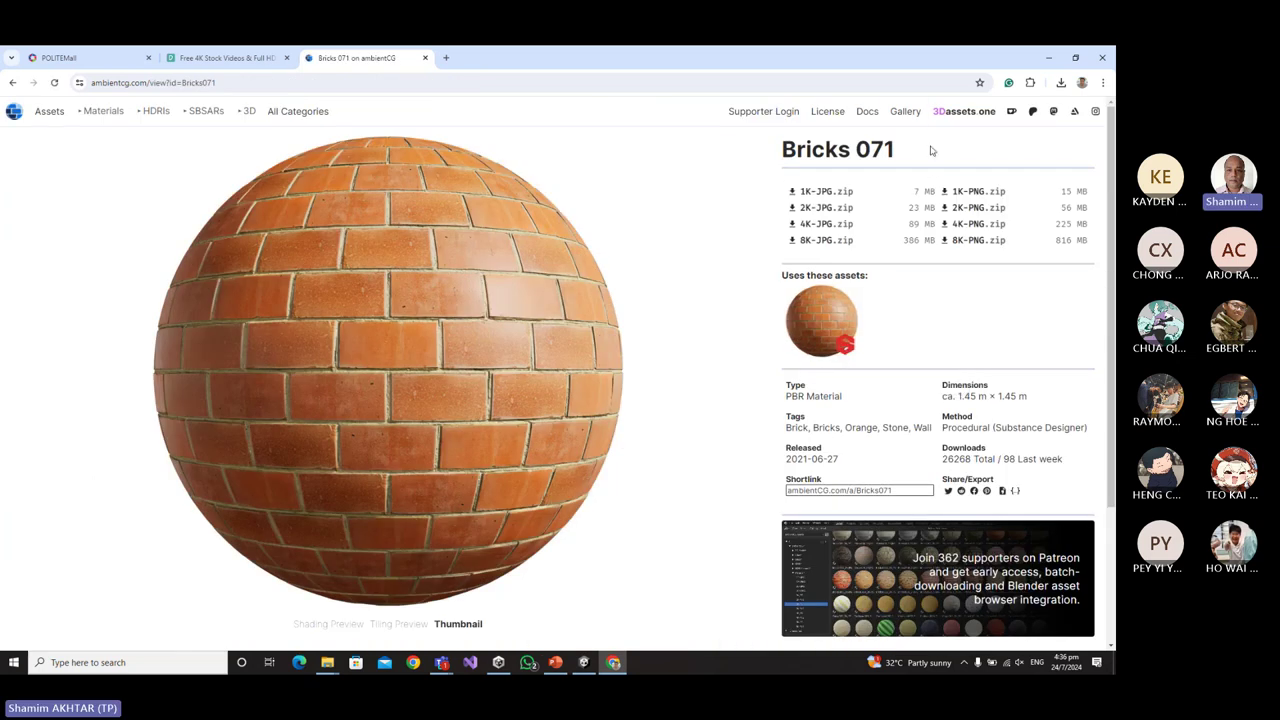
{"action": "left_click", "coordinate": [12, 82]}
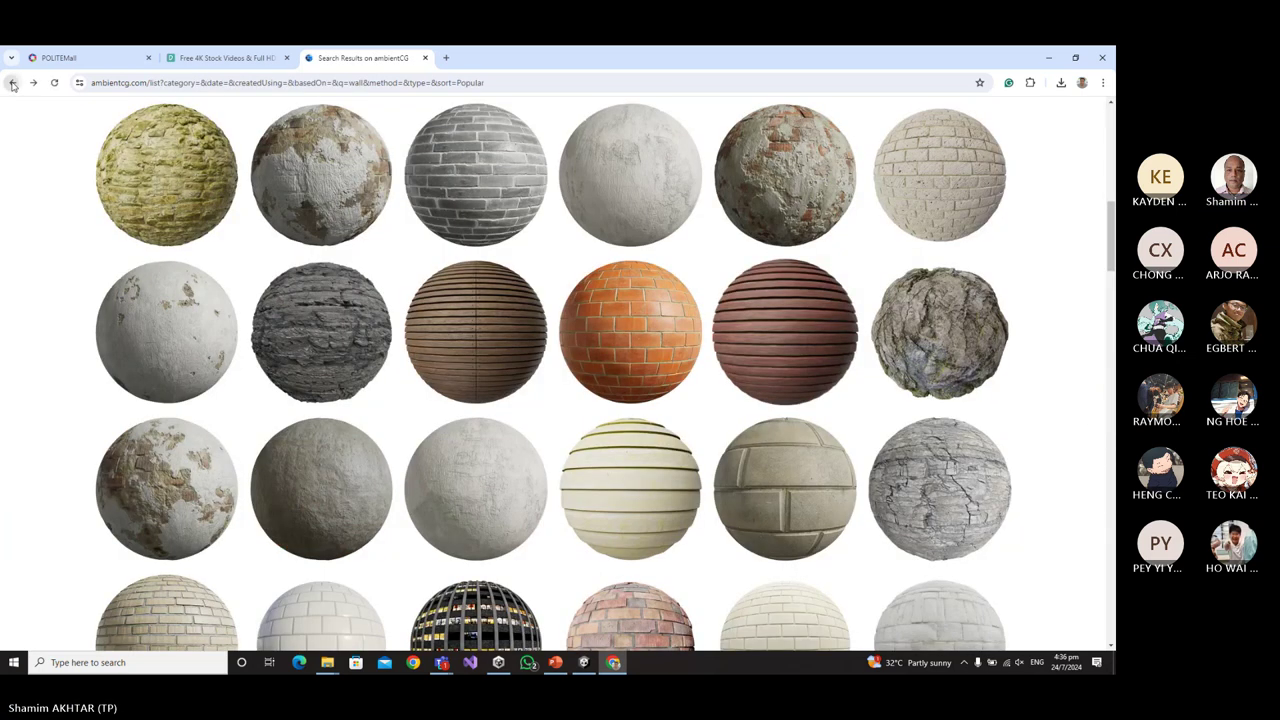
{"action": "scroll", "coordinate": [686, 445], "scroll_direction": "up", "scroll_amount": 5}
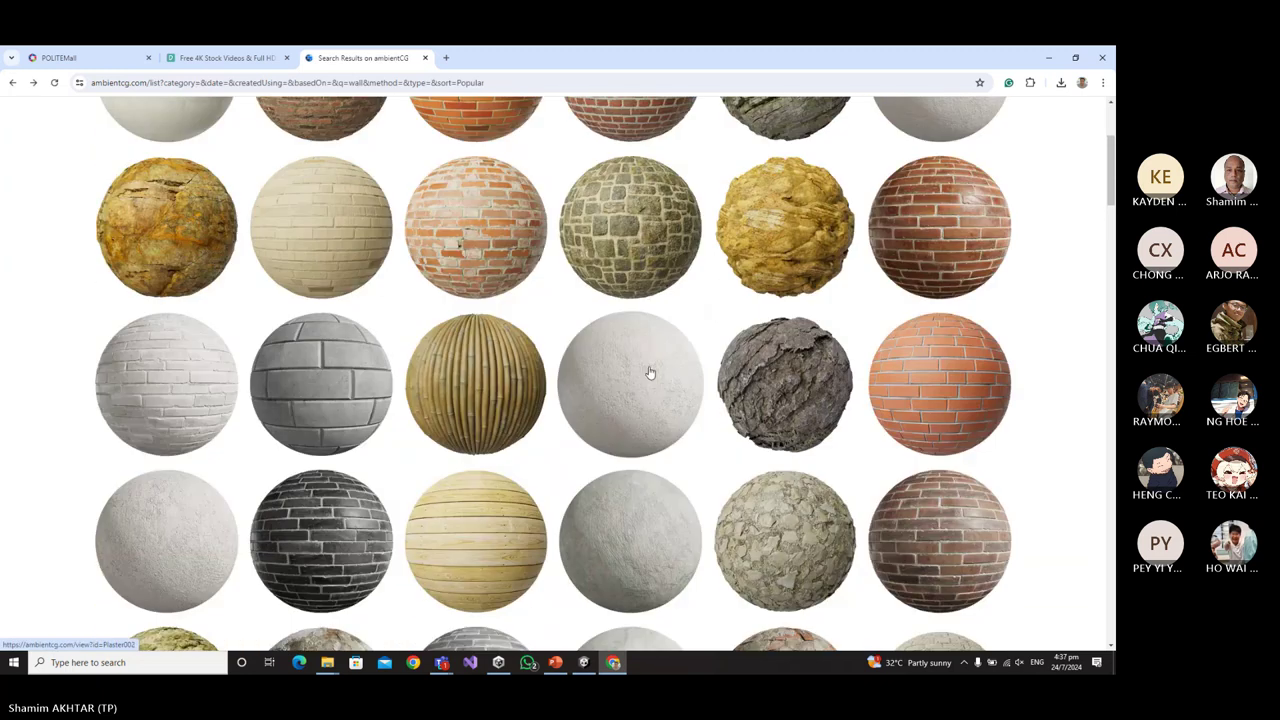
{"action": "left_click", "coordinate": [650, 372]}
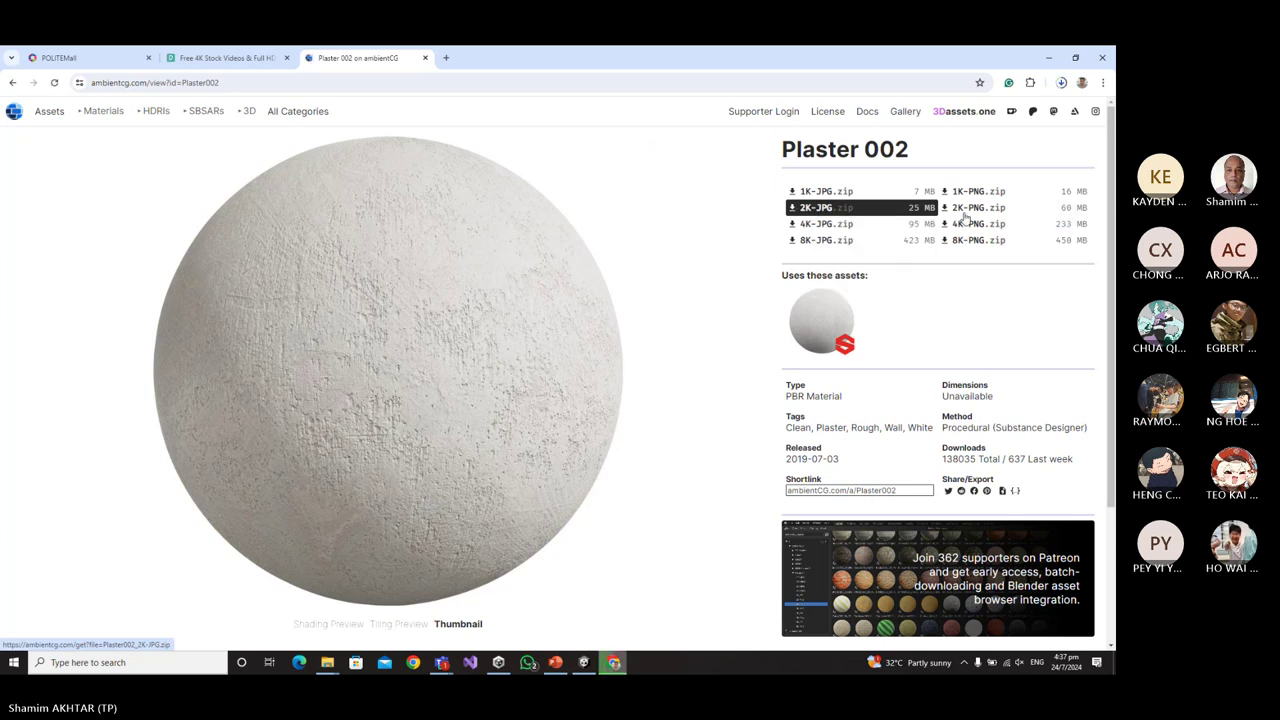
{"action": "left_click", "coordinate": [1055, 82]}
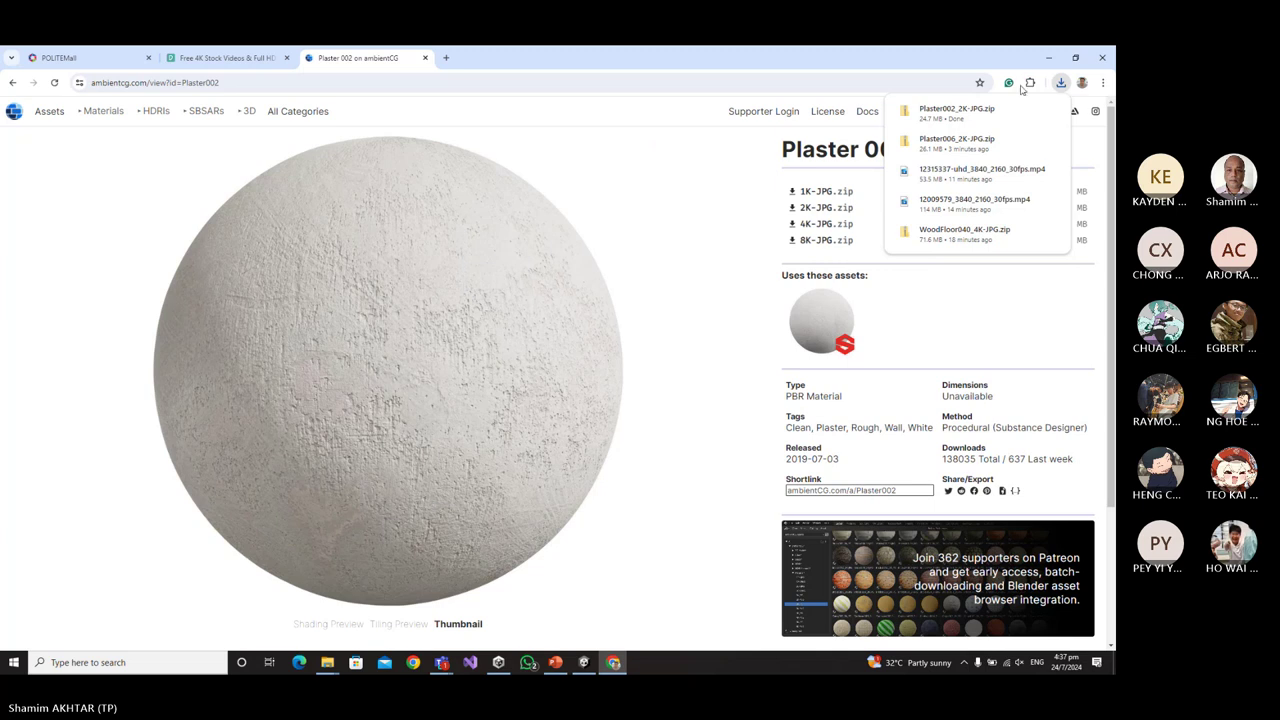
Extract Plaster002_2K-JPG.zip into its own Downloads folder and minimize both Explorer windows.
{"action": "left_click", "coordinate": [1033, 112]}
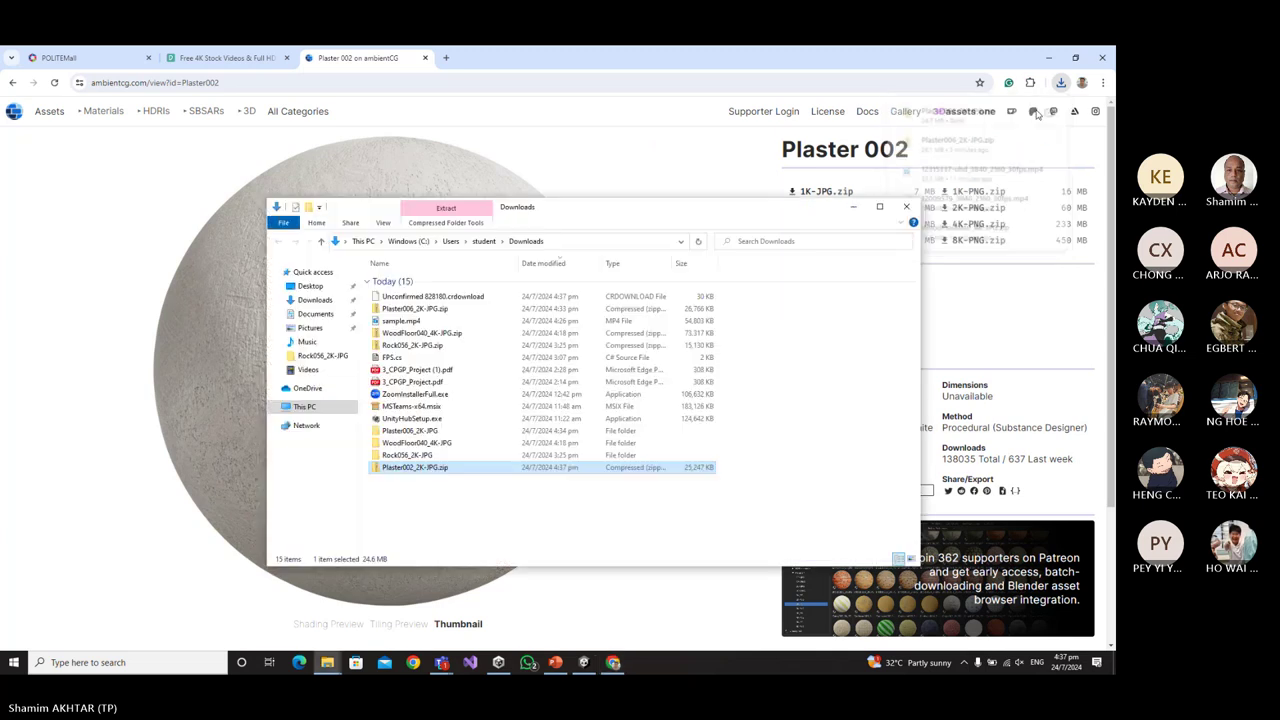
{"action": "right_click", "coordinate": [422, 469]}
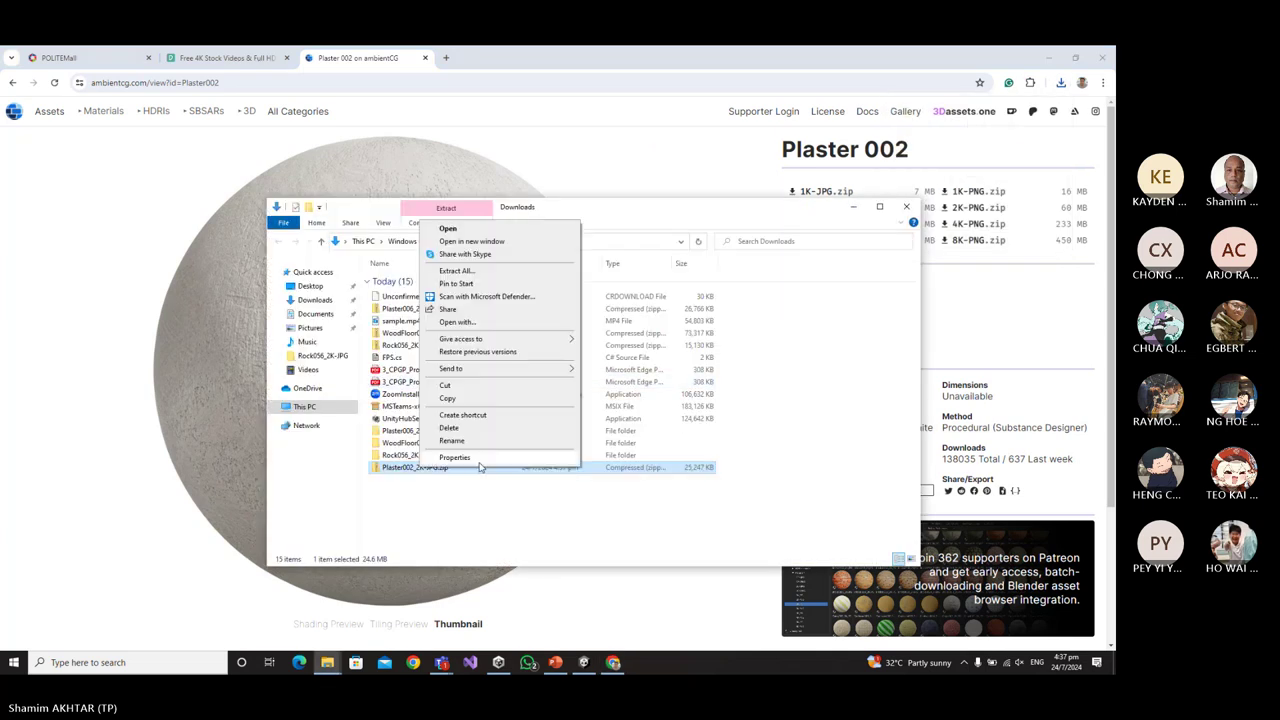
{"action": "left_click", "coordinate": [483, 272]}
{"action": "left_click", "coordinate": [654, 467]}
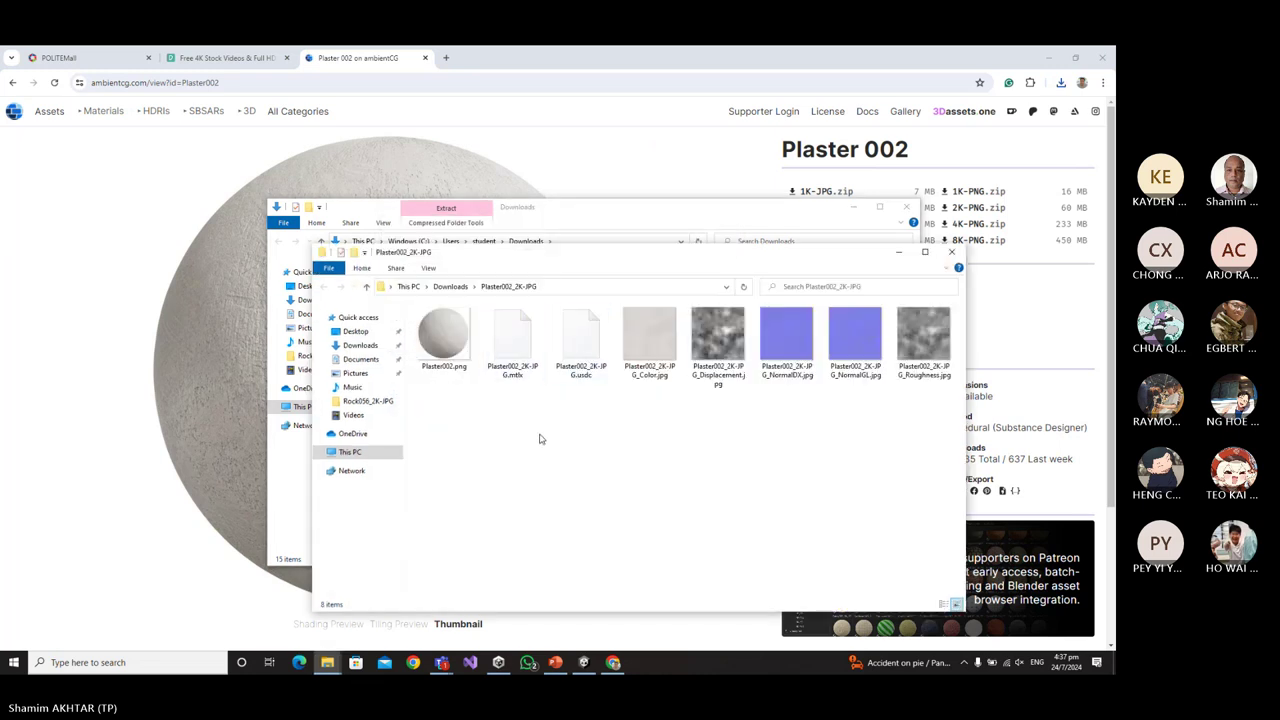
{"action": "left_click", "coordinate": [898, 251]}
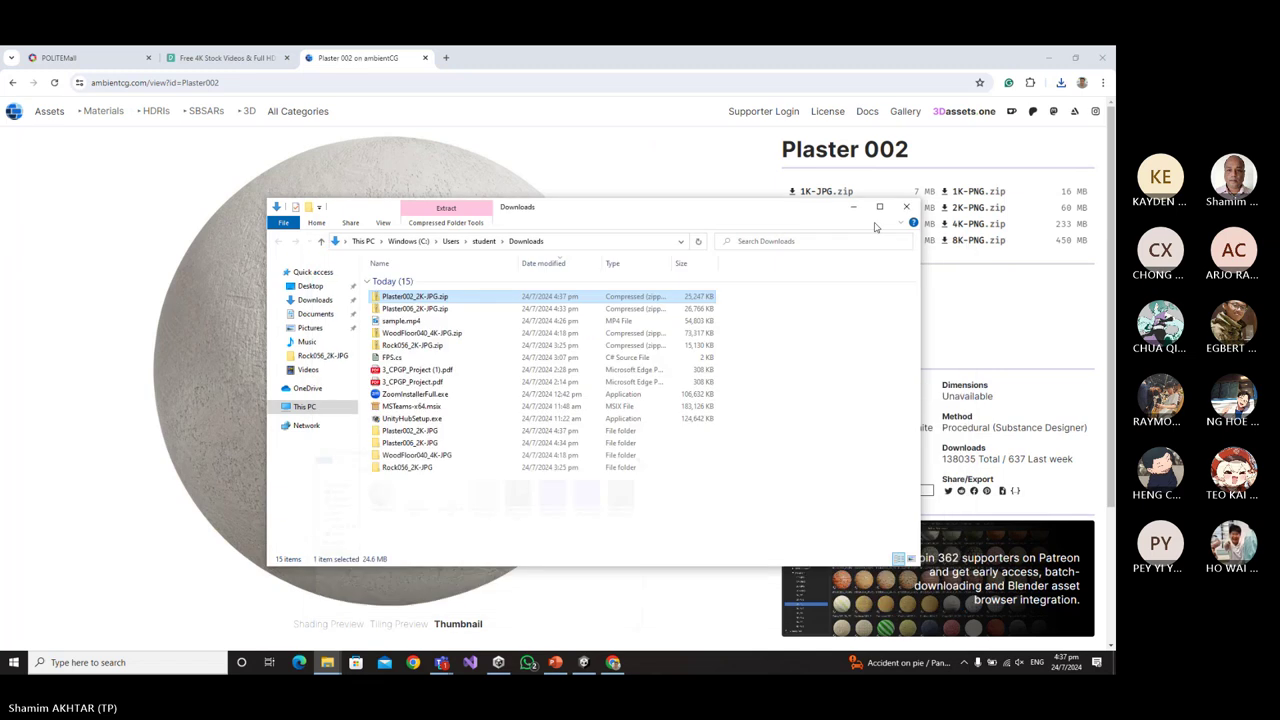
{"action": "left_click", "coordinate": [852, 207]}
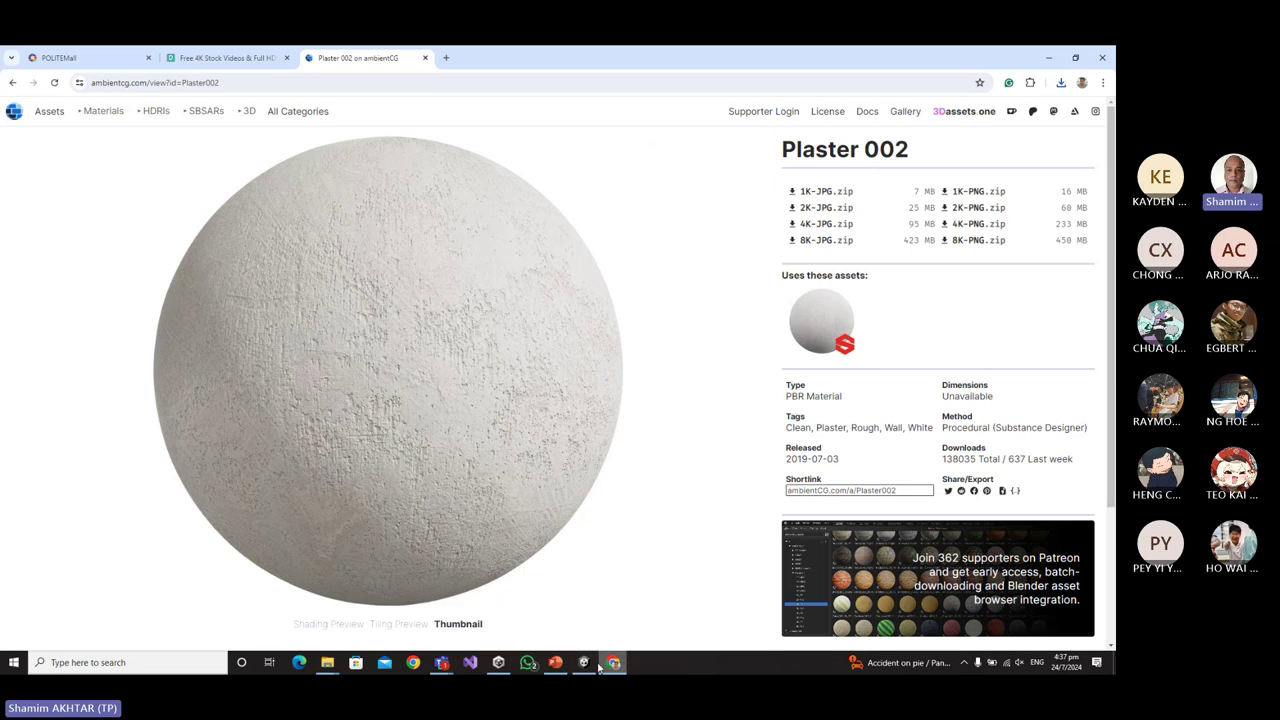
Reframe Unity's Scene view among the walls and show the Plaster006_2K-JPG textures in the Project panel.
{"action": "mouse_move", "coordinate": [585, 663]}
{"action": "left_click", "coordinate": [598, 626]}
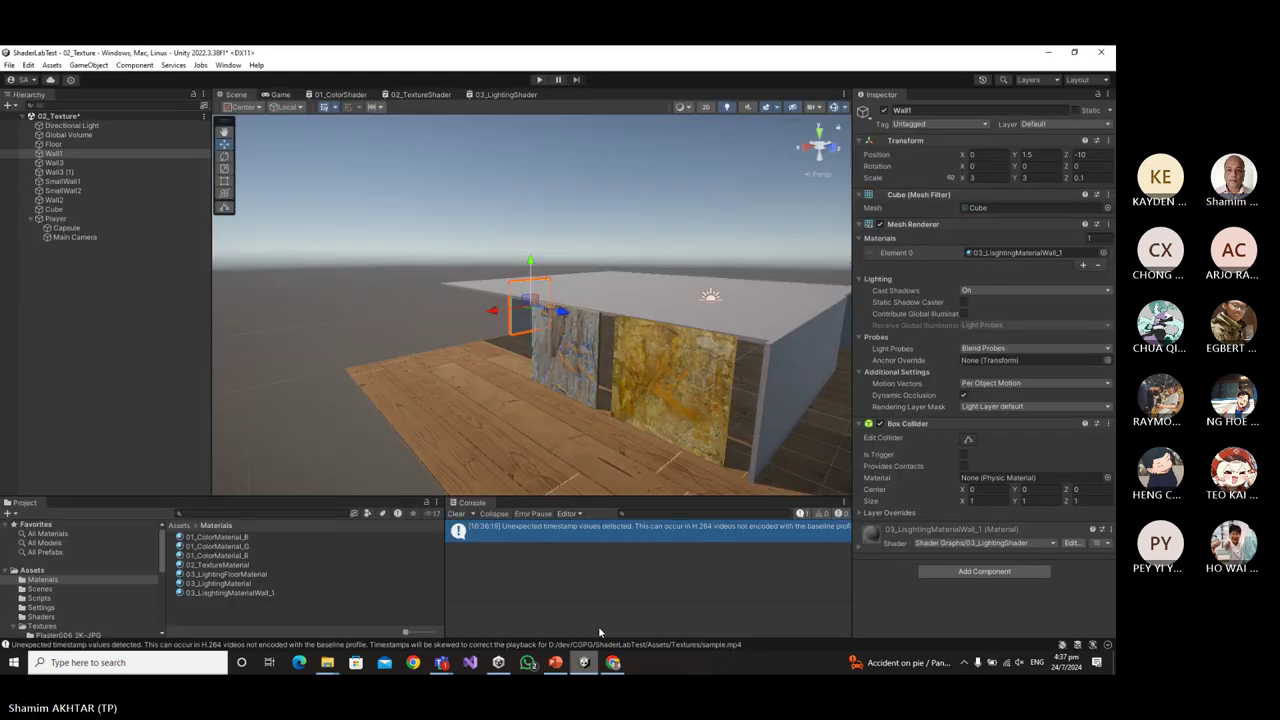
{"action": "middle_click_drag", "start_coordinate": [694, 425], "coordinate": [737, 396]}
{"action": "right_click_drag", "start_coordinate": [737, 396], "coordinate": [570, 395]}
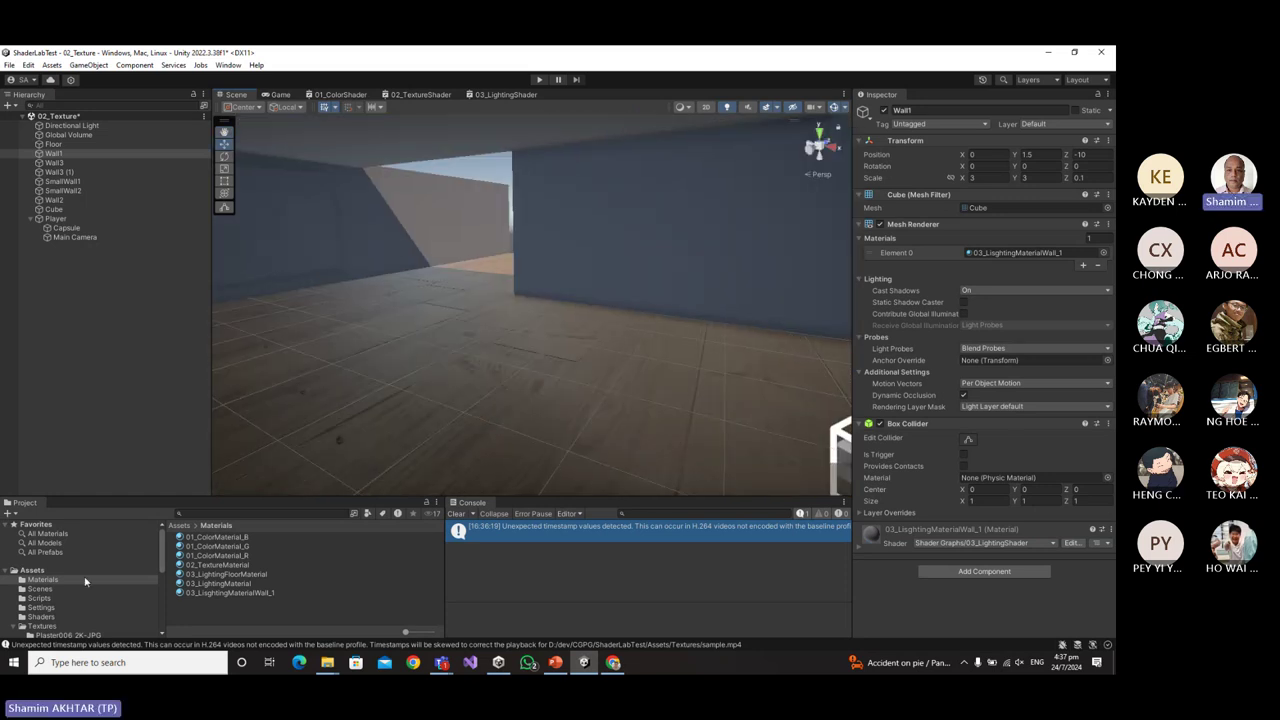
{"action": "scroll", "coordinate": [48, 592], "scroll_direction": "down", "scroll_amount": 3}
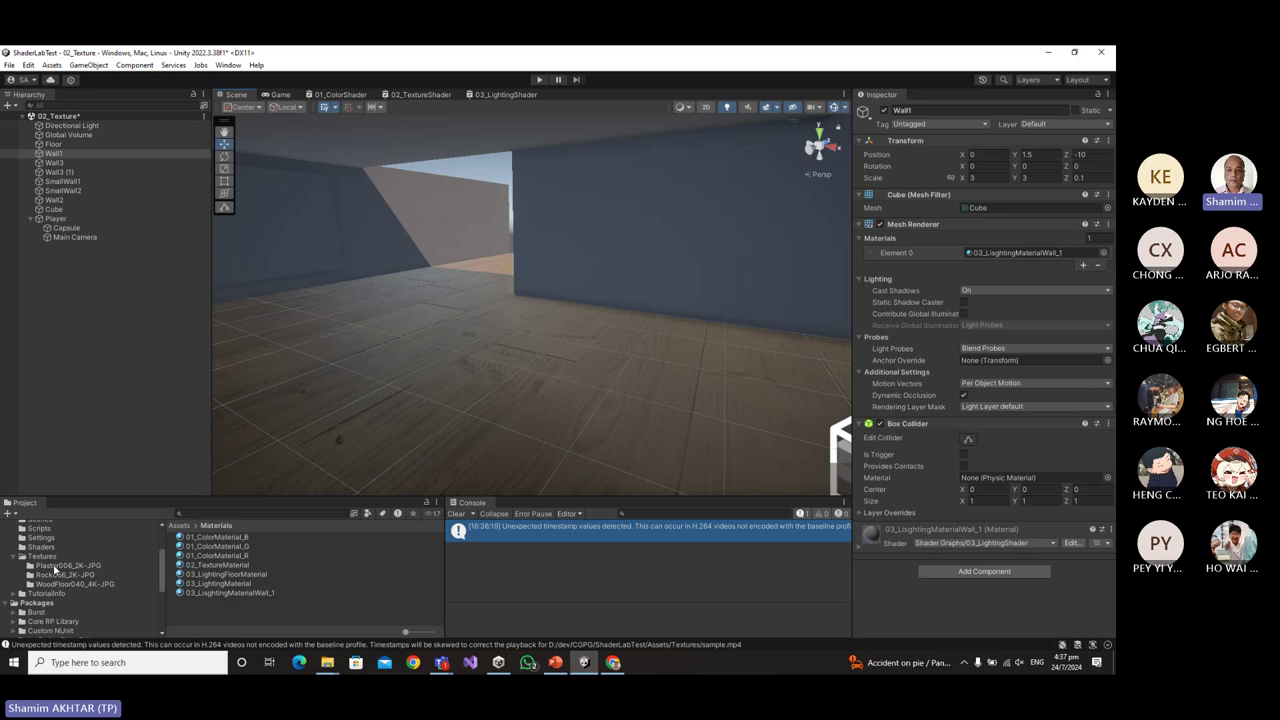
{"action": "left_click", "coordinate": [57, 566]}
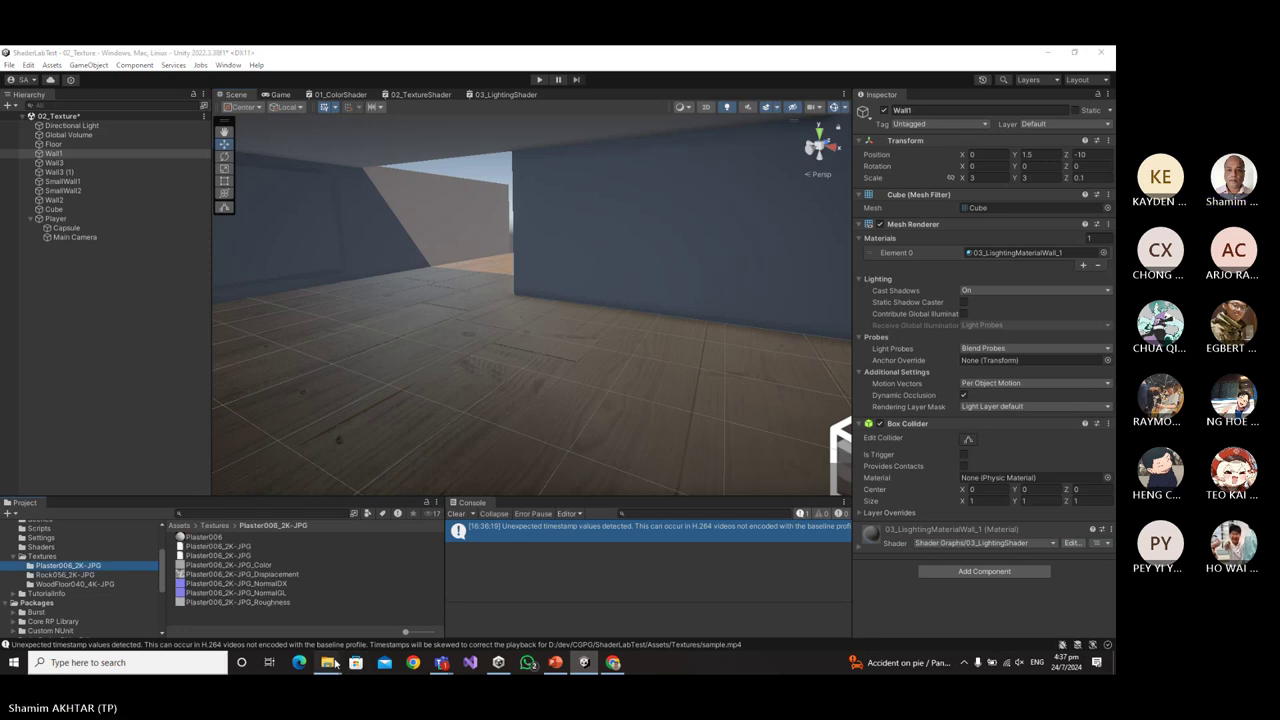
Drag the Plaster002_2K-JPG folder from Downloads into Unity's Assets/Textures and view its maps.
{"action": "mouse_move", "coordinate": [327, 662]}
{"action": "left_click", "coordinate": [494, 622]}
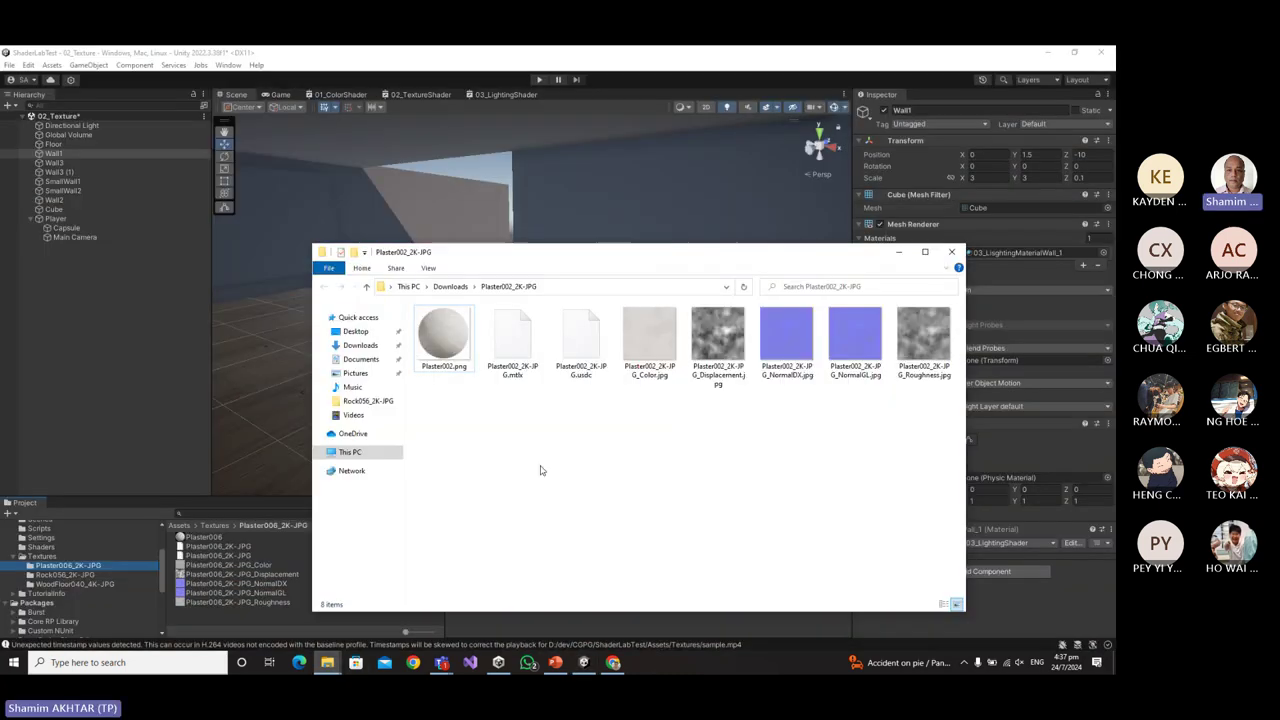
{"action": "left_click", "coordinate": [451, 286]}
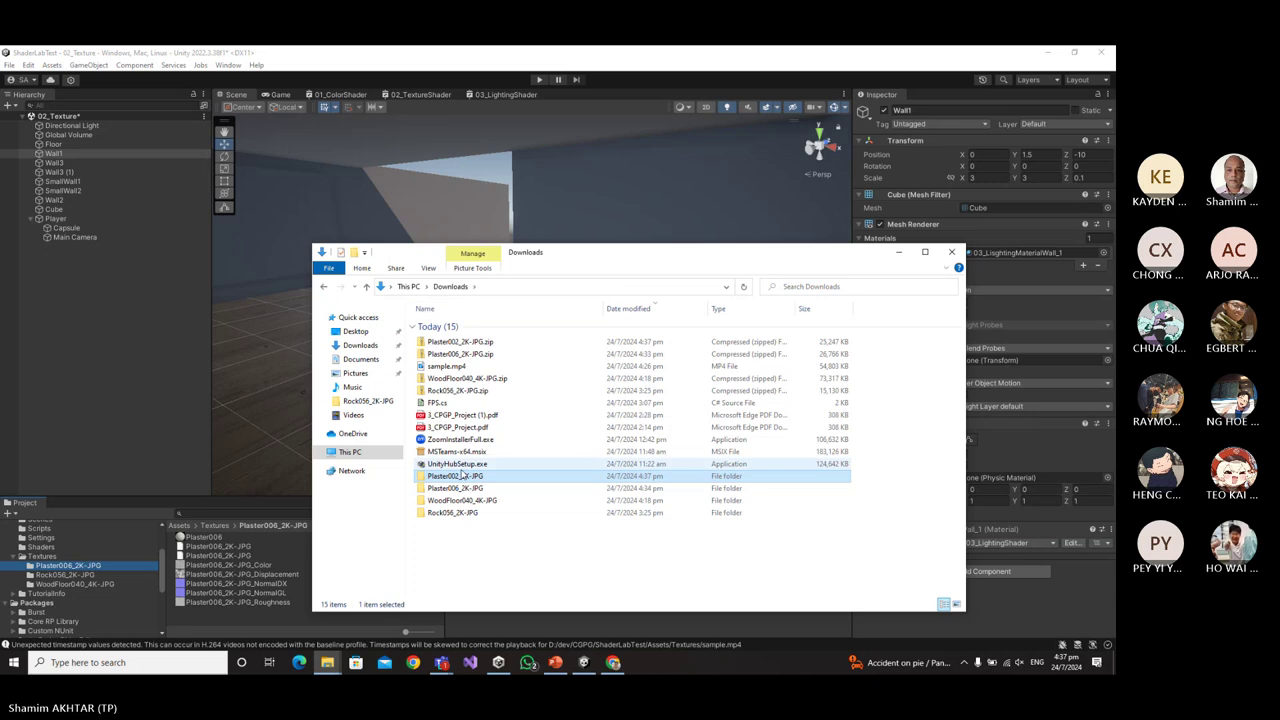
{"action": "left_click_drag", "start_coordinate": [459, 479], "coordinate": [60, 562]}
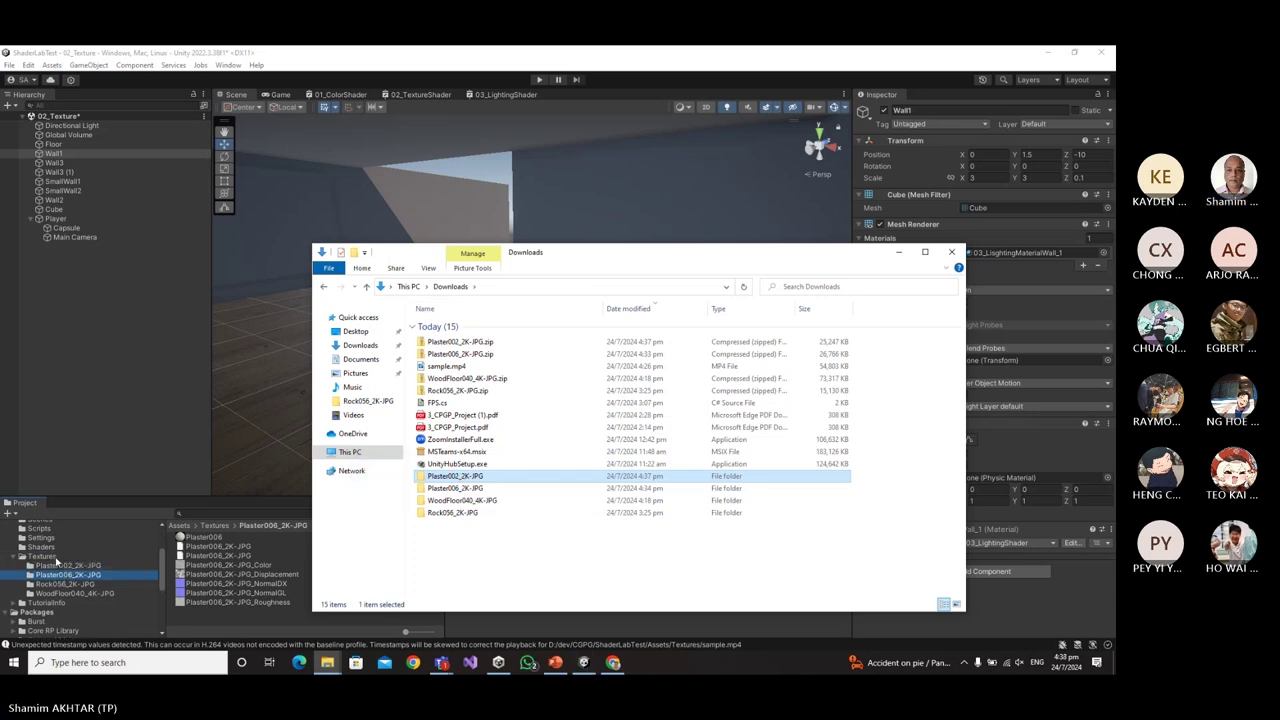
{"action": "left_click", "coordinate": [66, 566]}
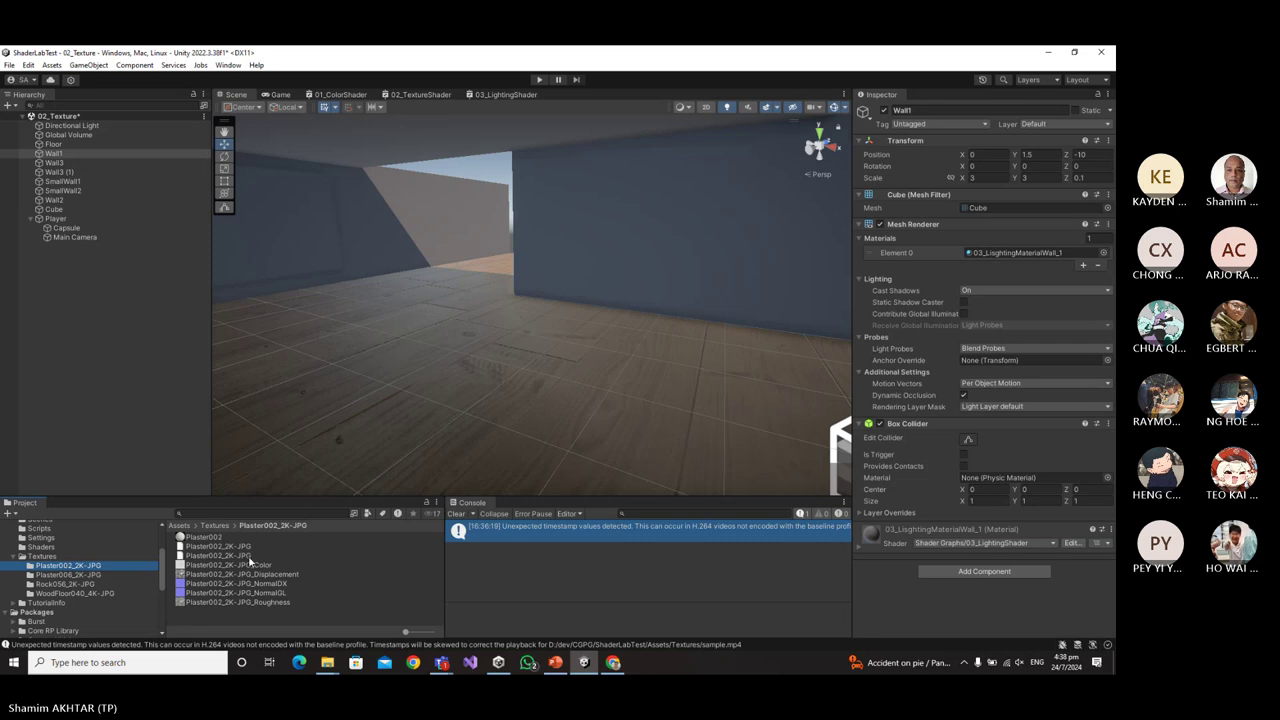
Drop the Plaster002 color texture onto a wall in the scene.
{"action": "left_click_drag", "start_coordinate": [245, 568], "coordinate": [733, 266]}
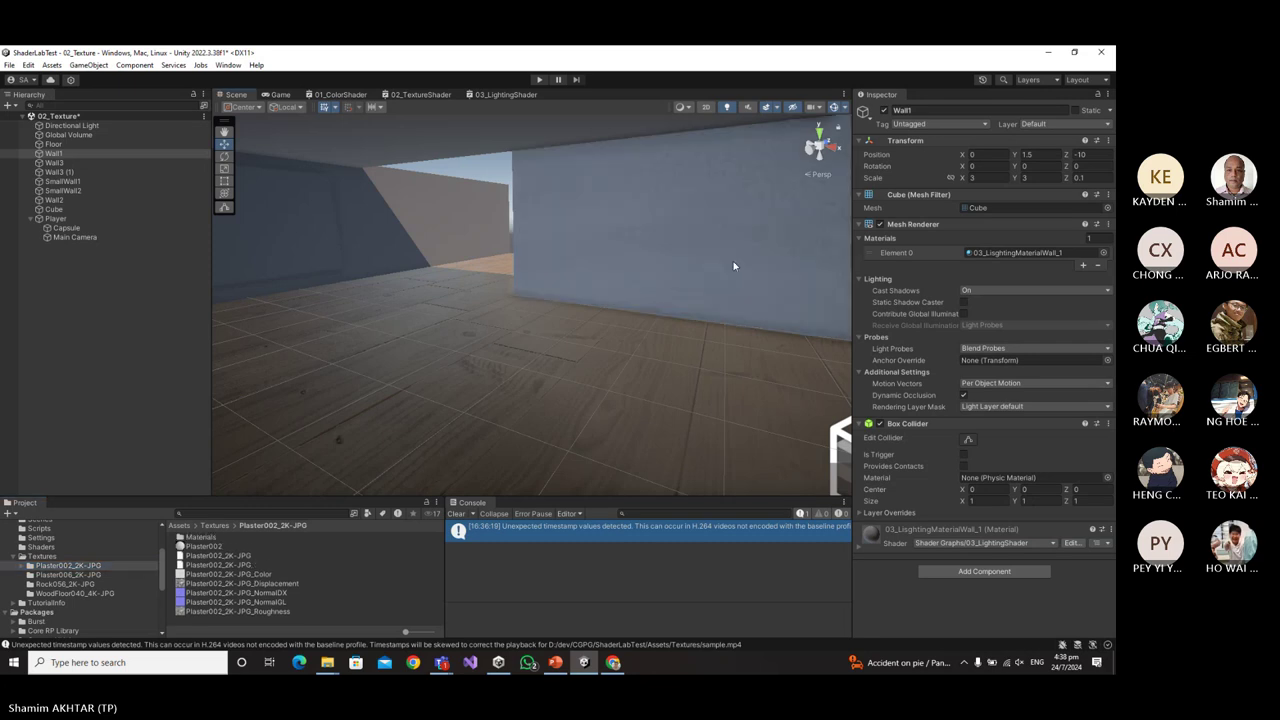
{"action": "right_click_drag", "start_coordinate": [614, 432], "coordinate": [289, 555]}
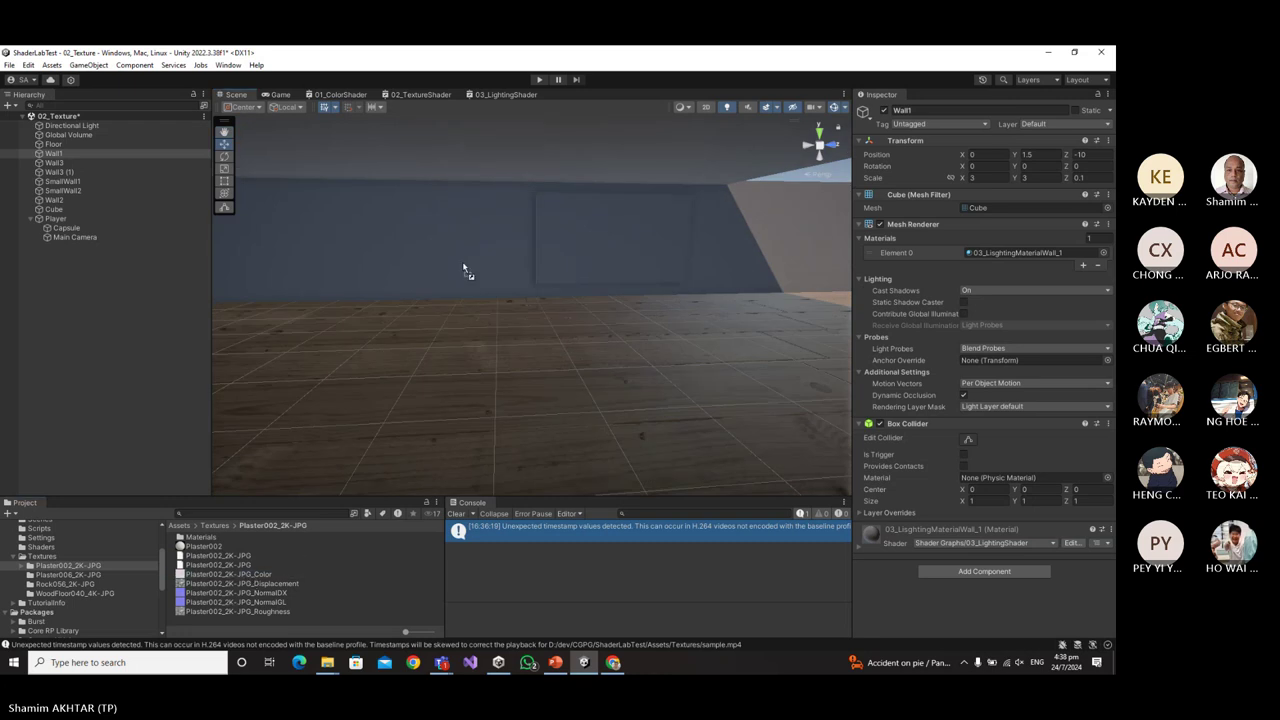
{"action": "right_click_drag", "start_coordinate": [557, 419], "coordinate": [497, 342]}
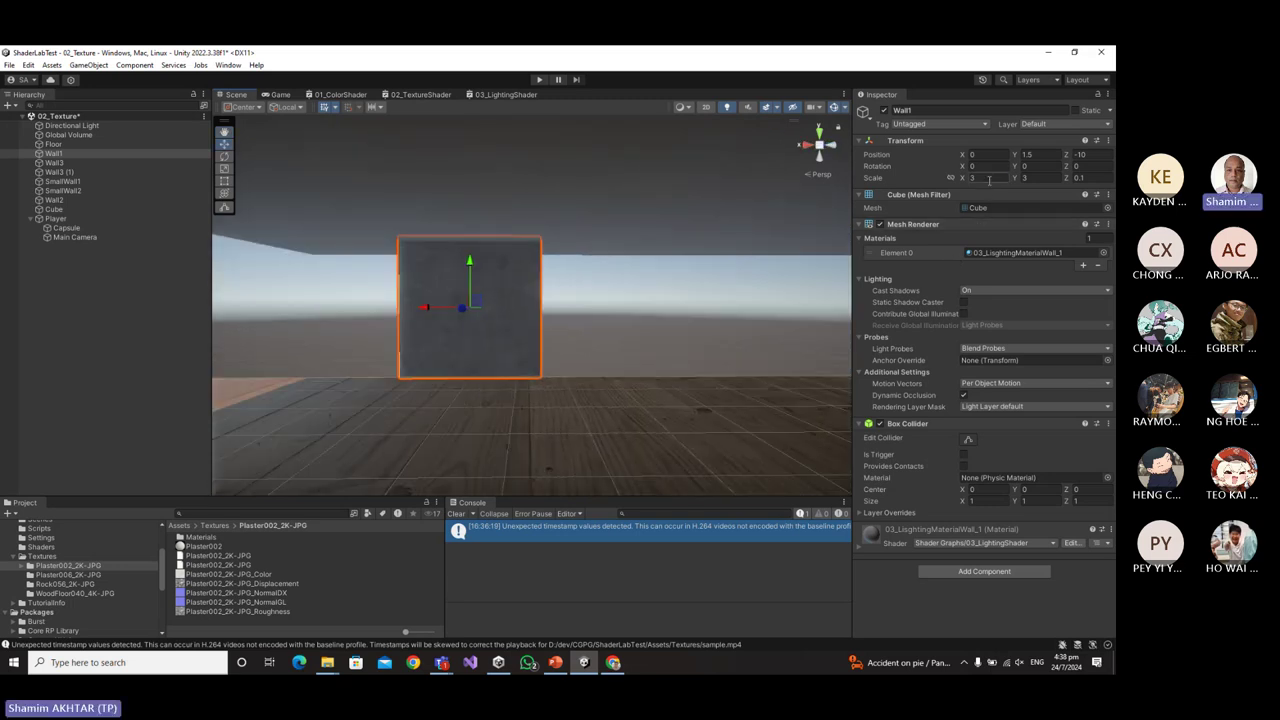
Set Wall1's Scale X to 6 and slide it to Position X -6.79.
{"action": "type", "text": "6"}
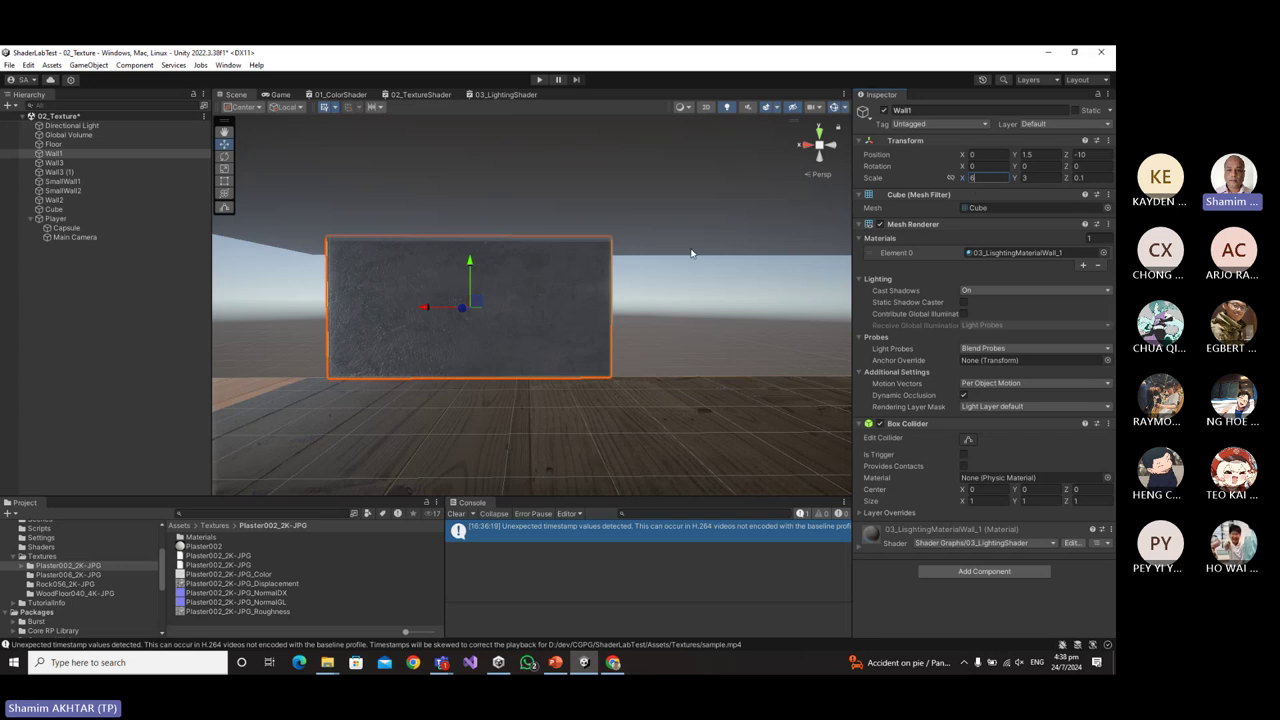
{"action": "left_click_drag", "start_coordinate": [446, 313], "coordinate": [675, 306]}
{"action": "middle_click_drag", "start_coordinate": [690, 418], "coordinate": [570, 408]}
{"action": "left_click_drag", "start_coordinate": [573, 312], "coordinate": [655, 313]}
{"action": "mouse_move", "coordinate": [654, 406]}
{"action": "right_mouse_down"}
{"action": "mouse_move", "coordinate": [735, 437]}
{"action": "mouse_move", "coordinate": [677, 439]}
{"action": "mouse_move", "coordinate": [662, 400]}
{"action": "mouse_move", "coordinate": [645, 411]}
{"action": "right_mouse_up"}
{"action": "left_click", "coordinate": [740, 421]}
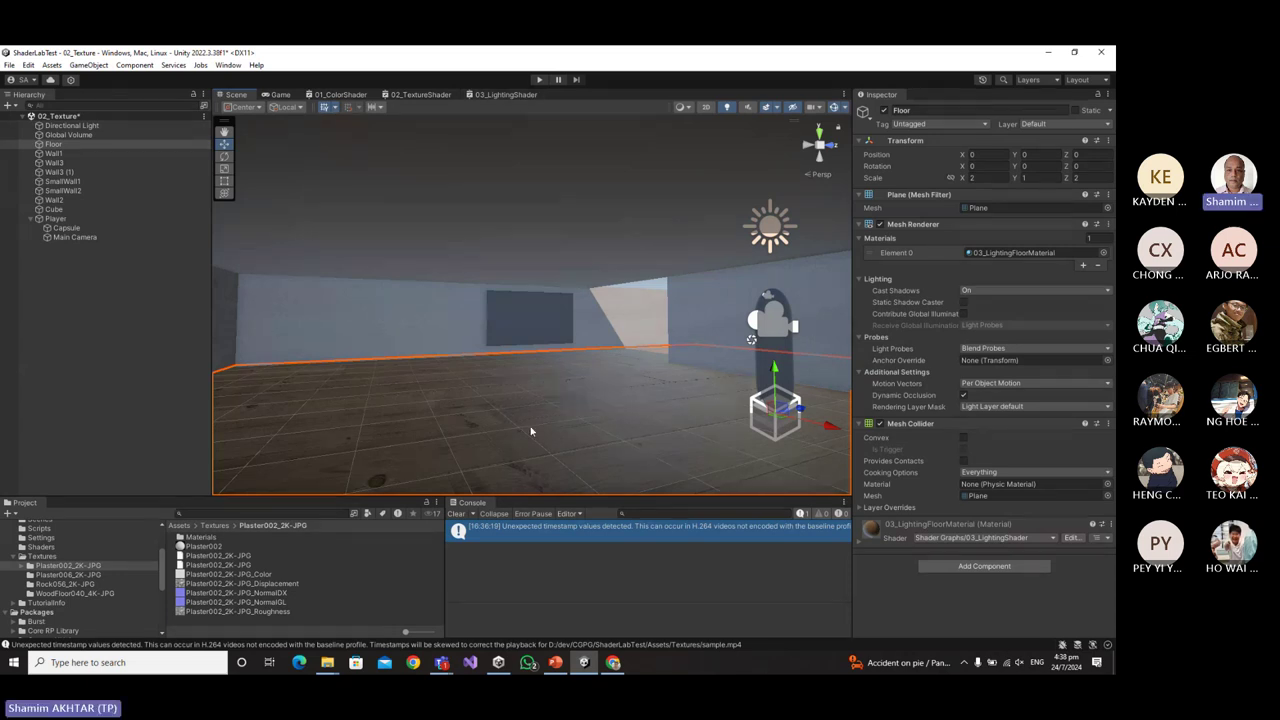
Collapse the Player entry in the Hierarchy to hide its Capsule and Main Camera children.
{"action": "middle_click_drag", "start_coordinate": [531, 431], "coordinate": [446, 404]}
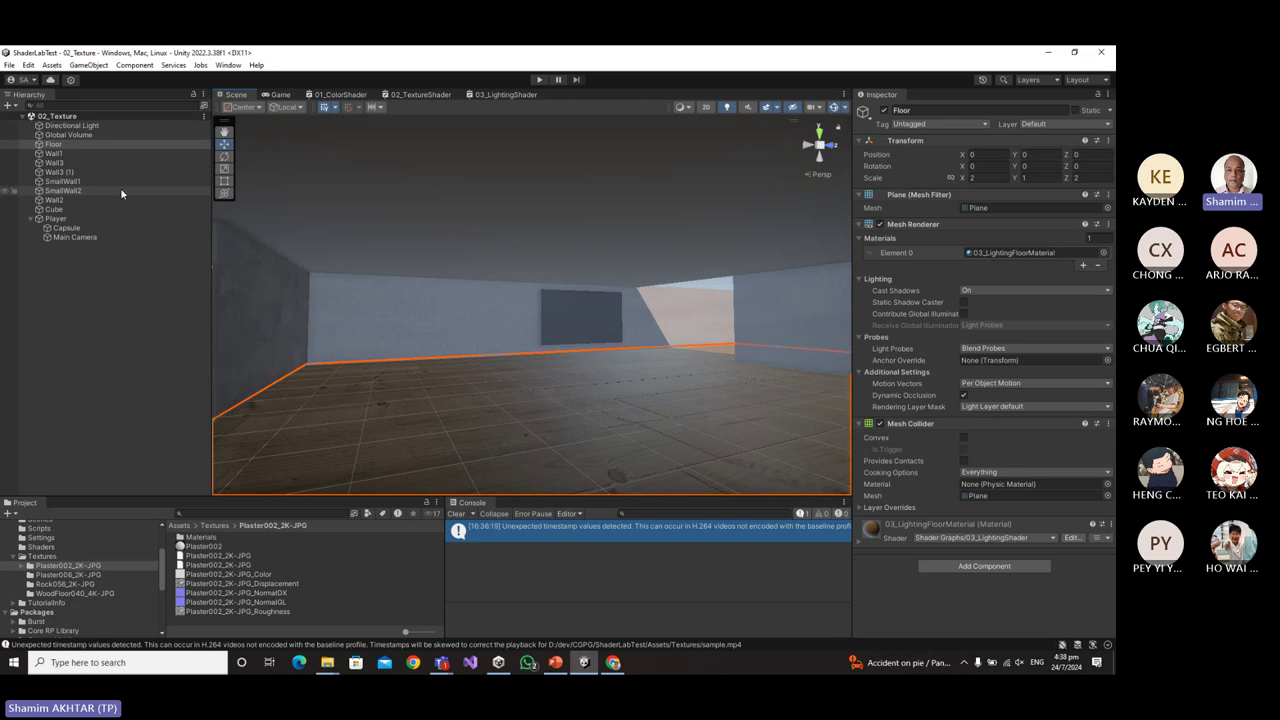
{"action": "left_click", "coordinate": [31, 219]}
Add a new Sphere to the scene from the Hierarchy's create menu.
{"action": "right_click", "coordinate": [72, 272]}
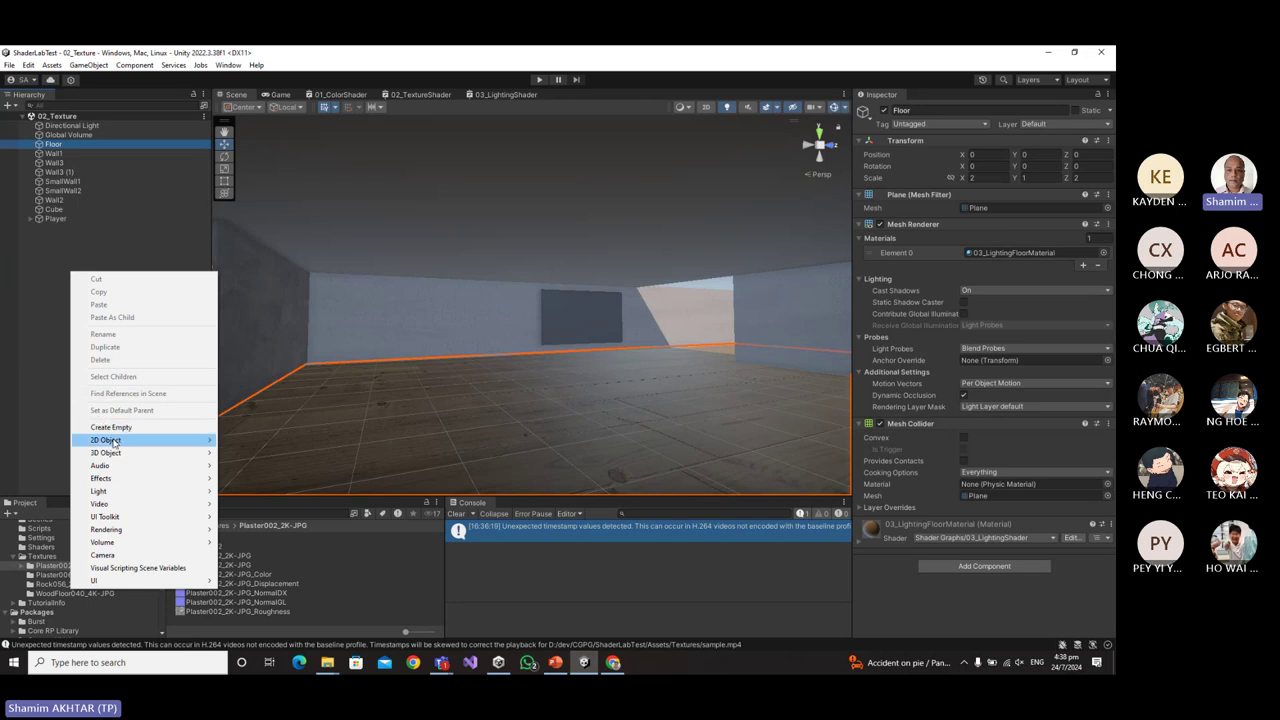
{"action": "mouse_move", "coordinate": [110, 453]}
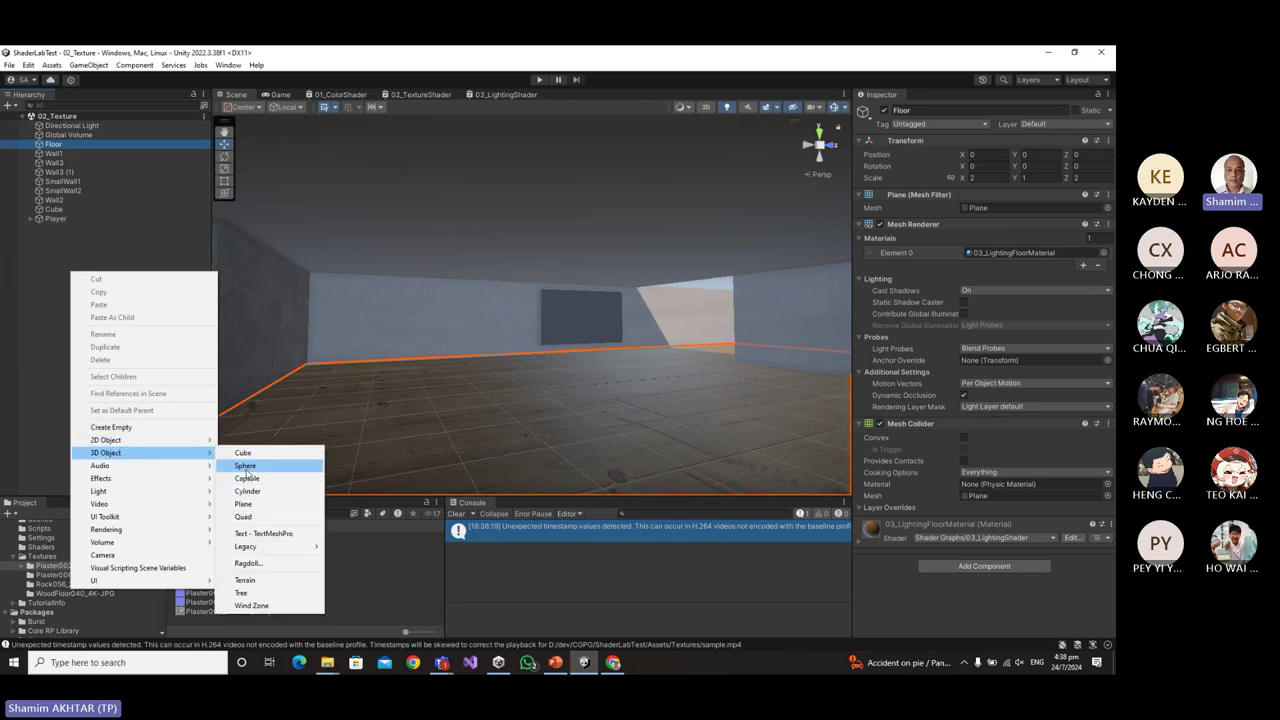
{"action": "left_click", "coordinate": [245, 466]}
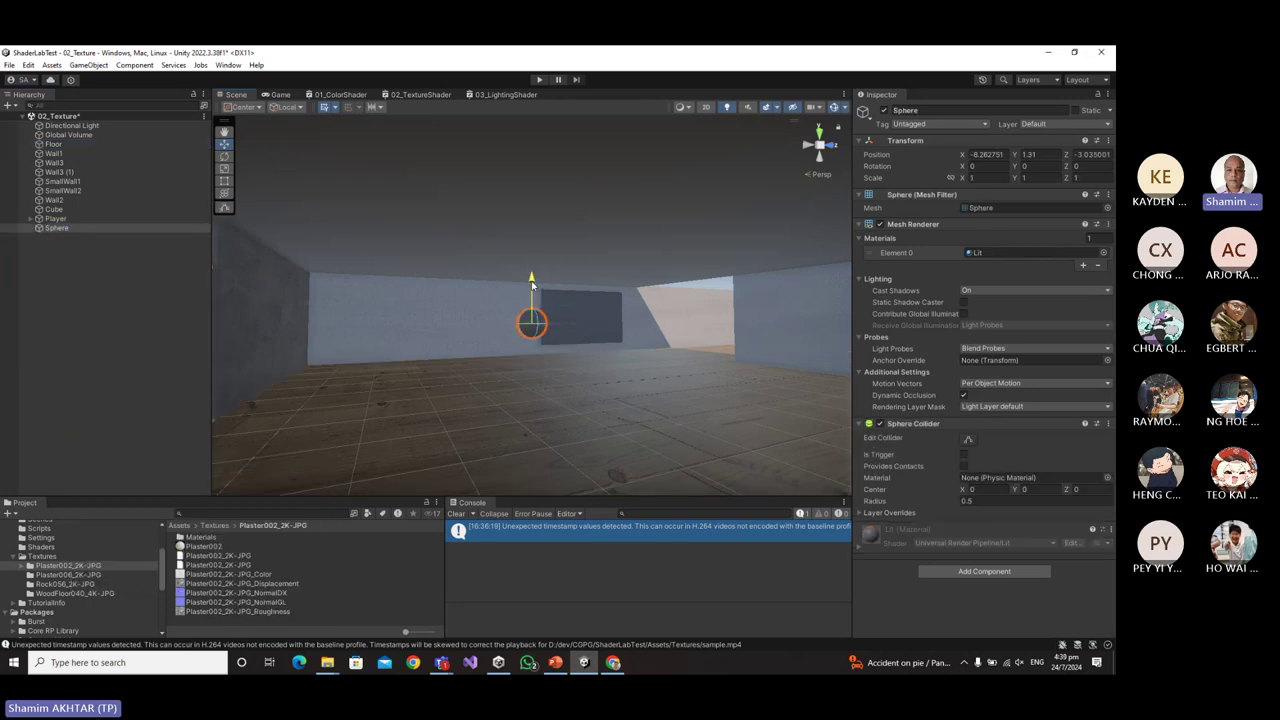
{"action": "left_click_drag", "start_coordinate": [532, 285], "coordinate": [532, 288]}
Scale the sphere to 2 on X, Y and Z and move it back to Z -7.14.
{"action": "type", "text": "2"}
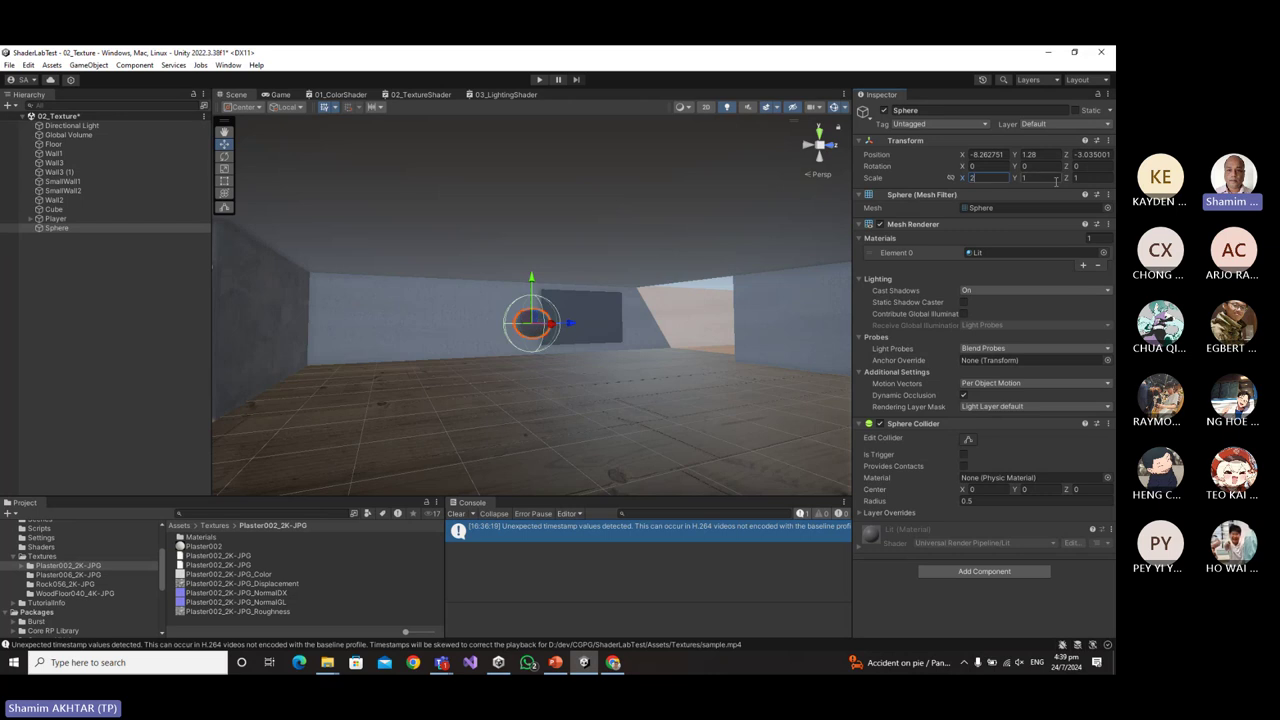
{"action": "key", "text": "Tab"}
{"action": "type", "text": "2"}
{"action": "key", "text": "Tab"}
{"action": "type", "text": "2"}
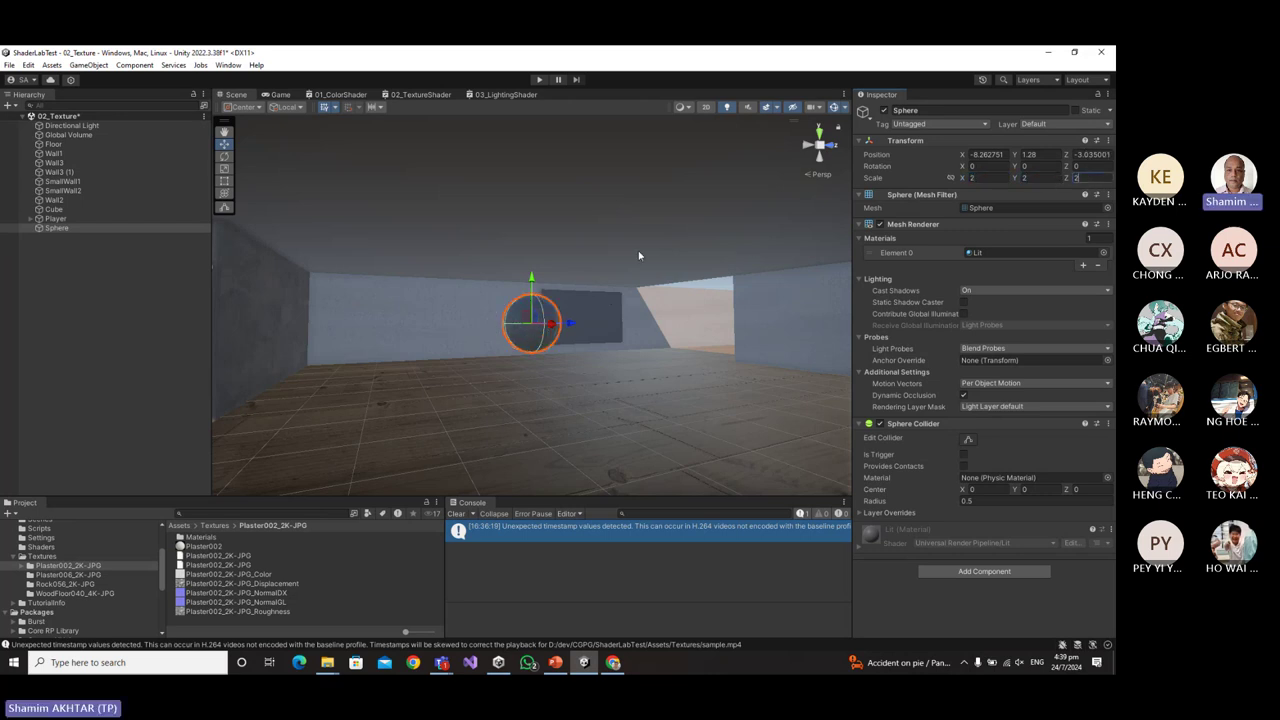
{"action": "left_click_drag", "start_coordinate": [560, 325], "coordinate": [448, 324]}
{"action": "left_click_drag", "start_coordinate": [533, 414], "coordinate": [560, 391], "text": "alt"}
{"action": "left_click_drag", "start_coordinate": [571, 366], "coordinate": [620, 309]}
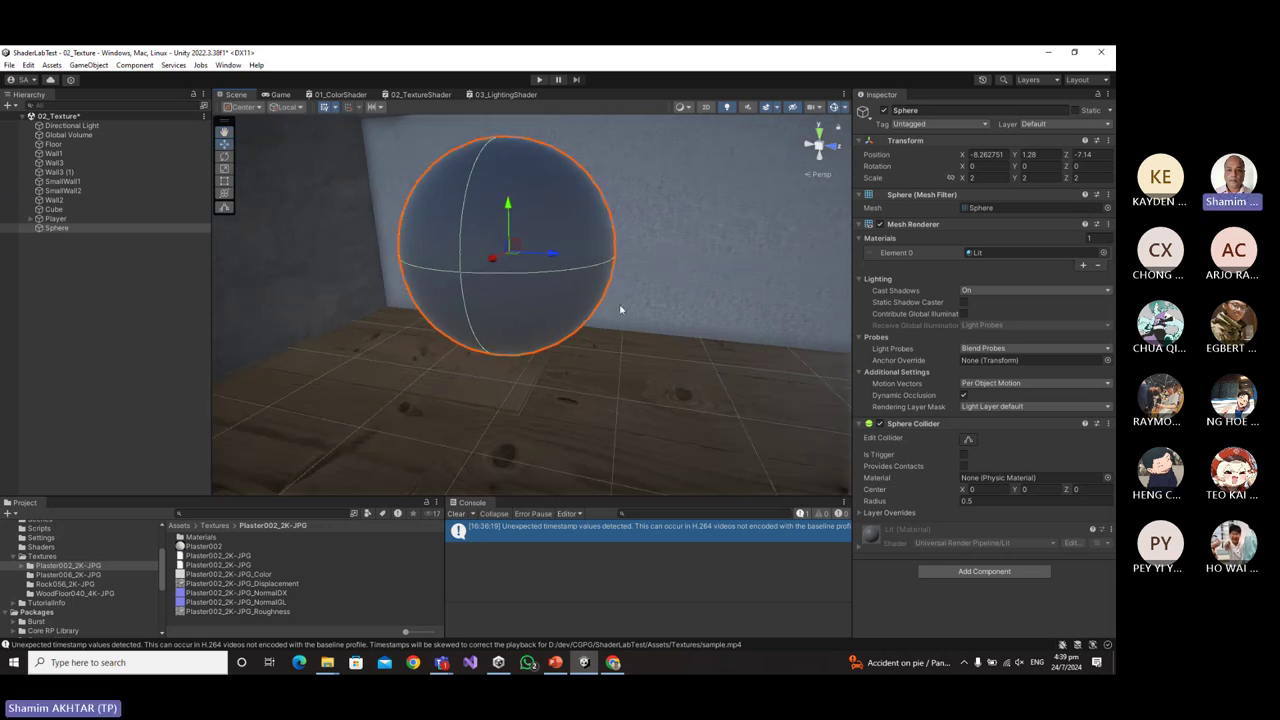
{"action": "scroll", "coordinate": [620, 371], "scroll_direction": "down", "scroll_amount": 4}
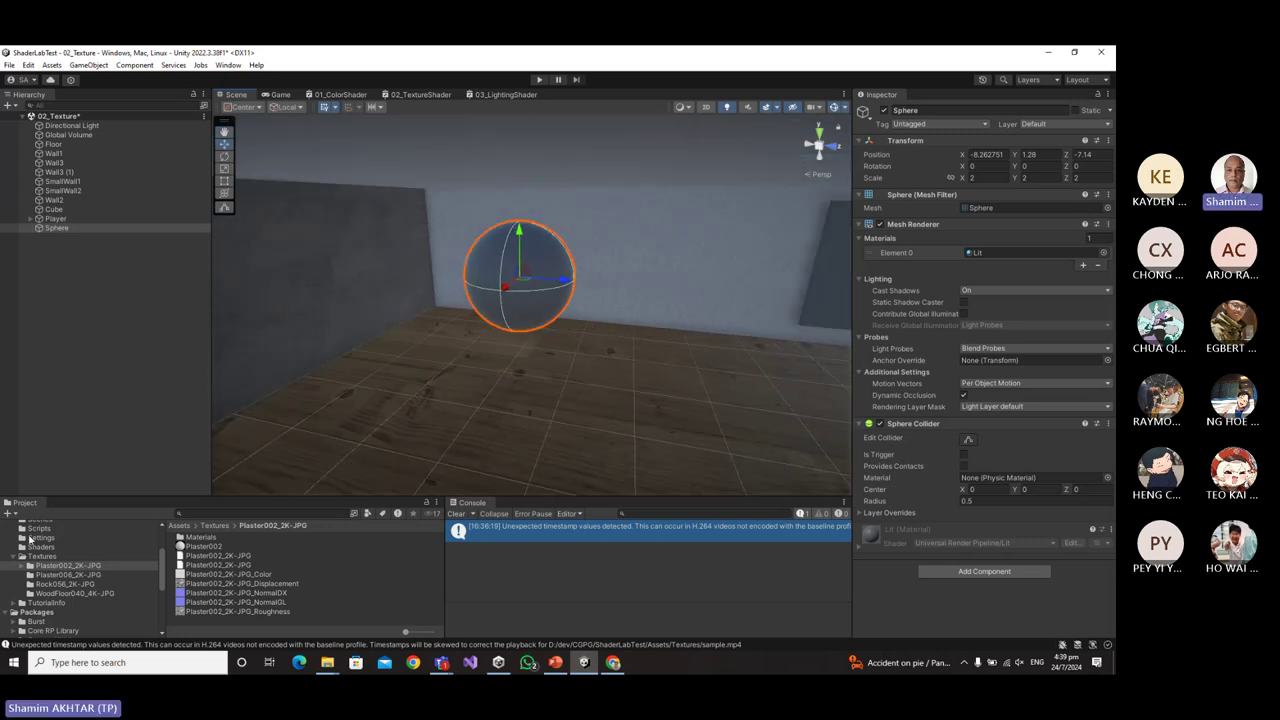
{"action": "scroll", "coordinate": [30, 540], "scroll_direction": "up", "scroll_amount": 3}
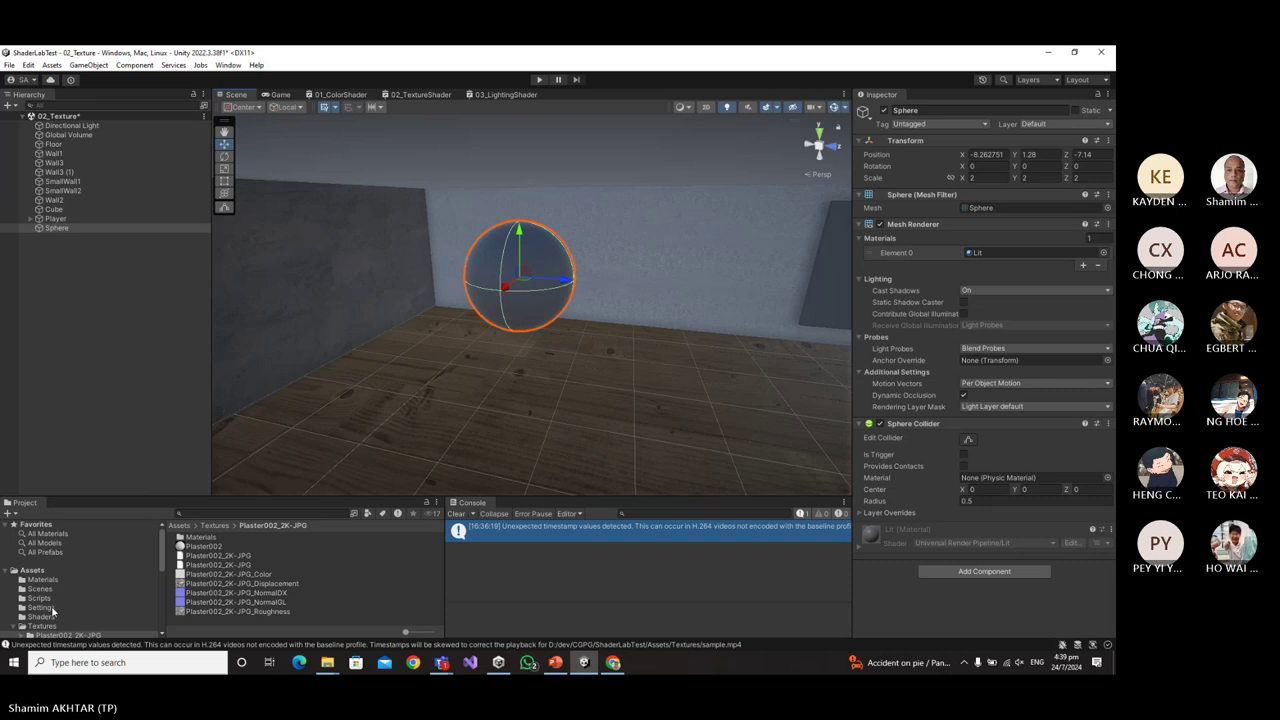
Open Assets/Shaders and make the Project panel taller.
{"action": "left_click", "coordinate": [52, 616]}
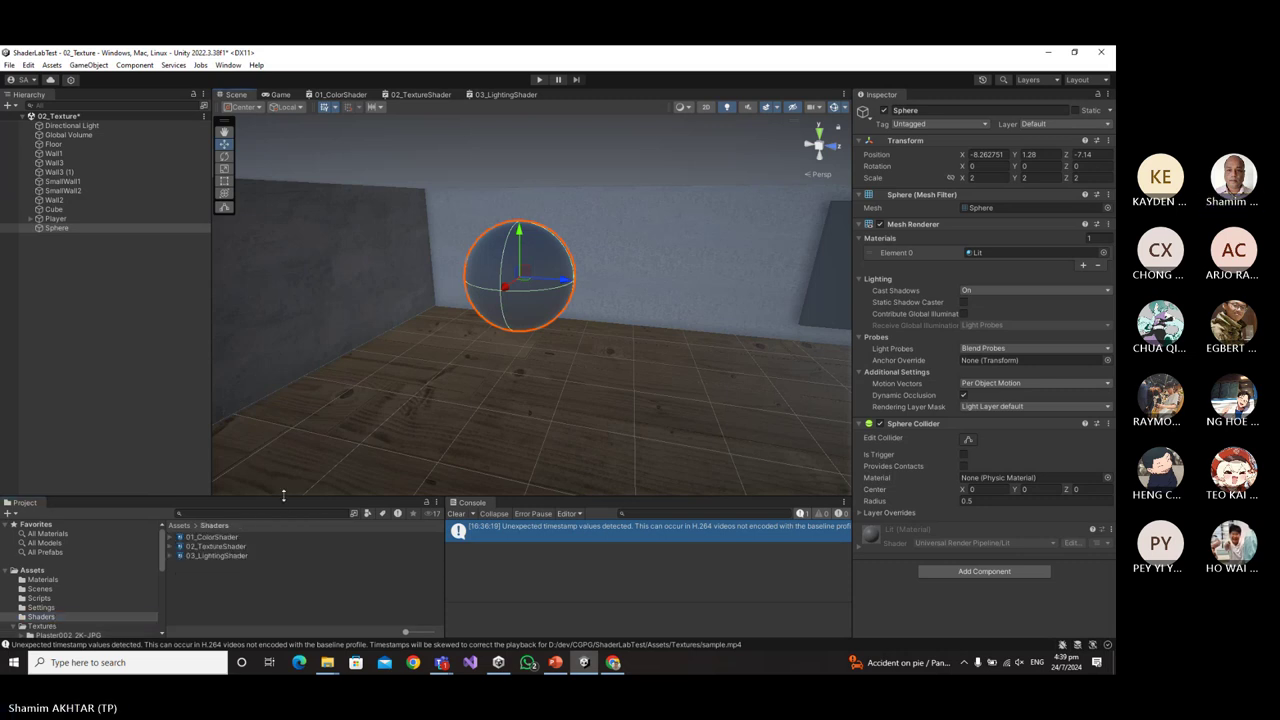
{"action": "left_click_drag", "start_coordinate": [283, 494], "coordinate": [283, 436]}
{"action": "right_click", "coordinate": [235, 573]}
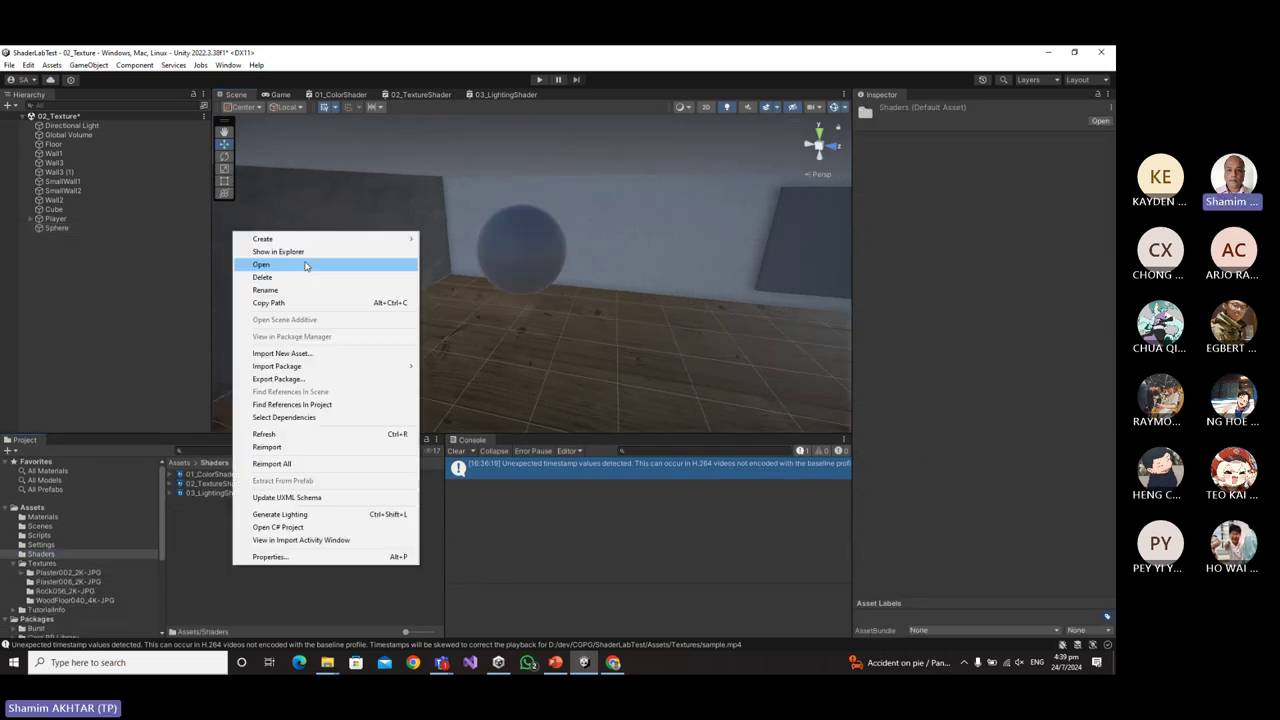
{"action": "mouse_move", "coordinate": [300, 239]}
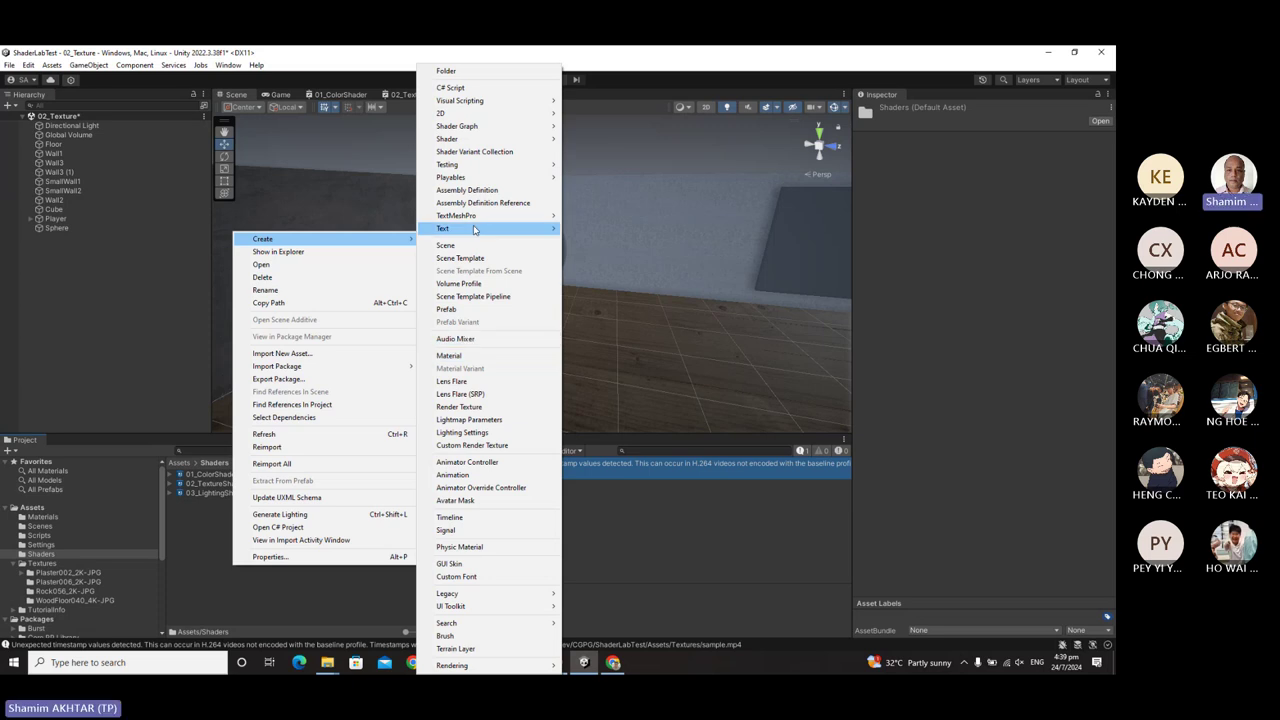
{"action": "mouse_move", "coordinate": [470, 141]}
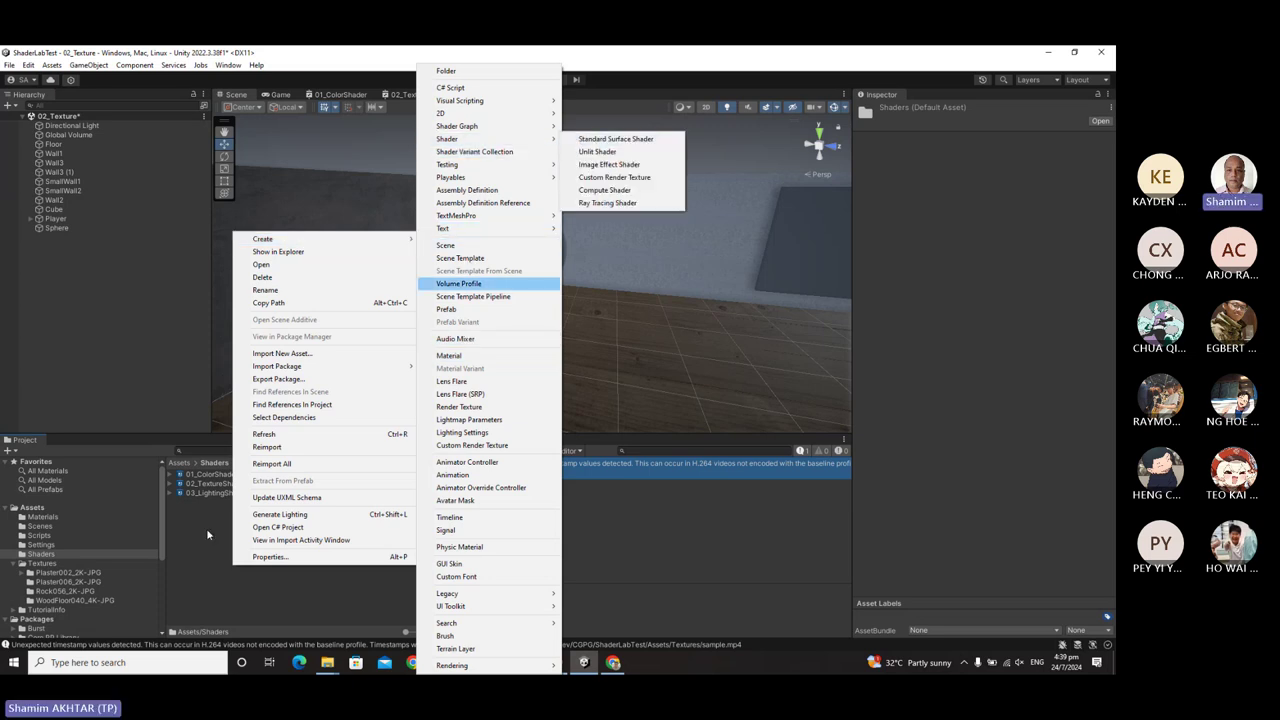
{"action": "left_click", "coordinate": [219, 504]}
Duplicate 03_LightingShader and rename the copy to 04_GlowingShader.
{"action": "left_click", "coordinate": [221, 494]}
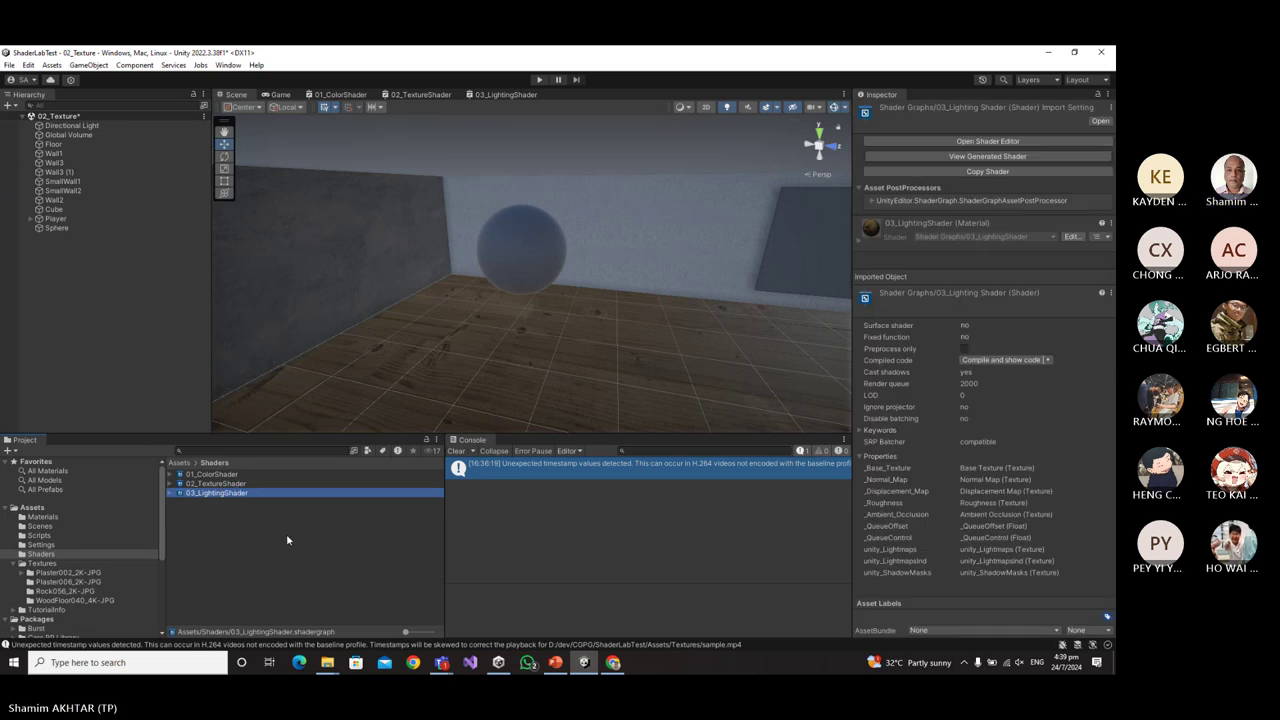
{"action": "key", "text": "ctrl+d"}
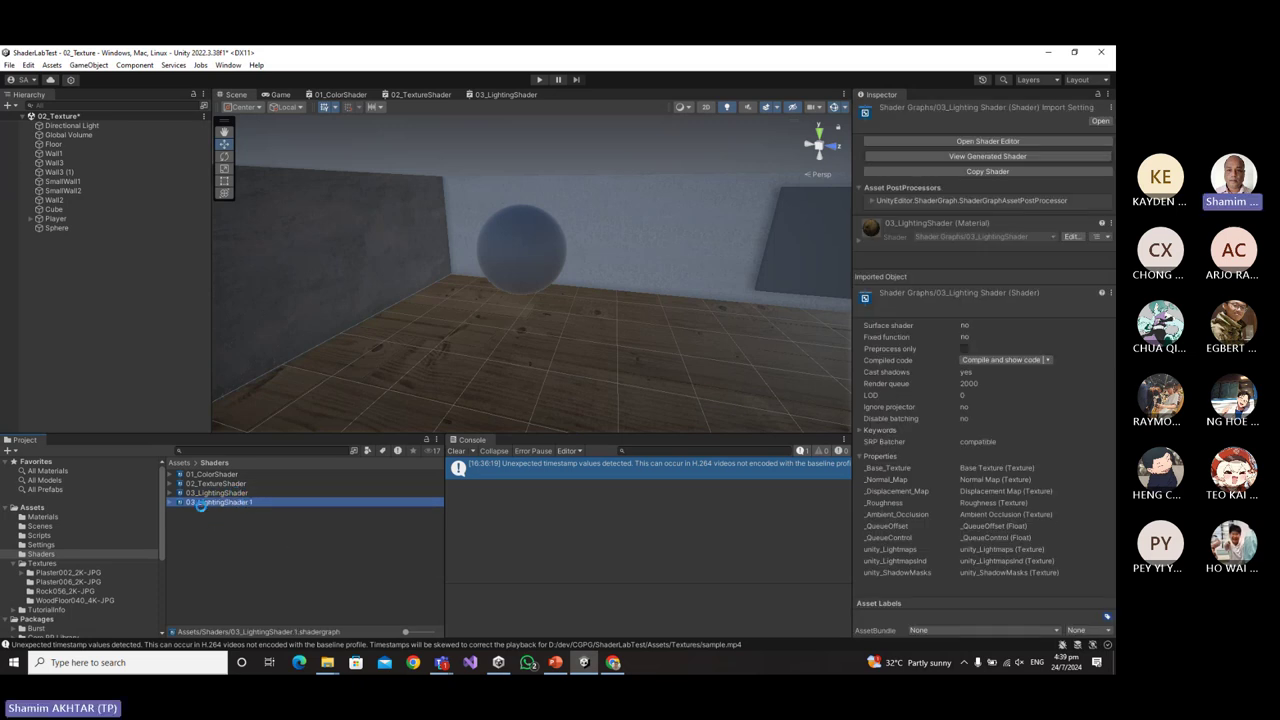
{"action": "left_click", "coordinate": [193, 501]}
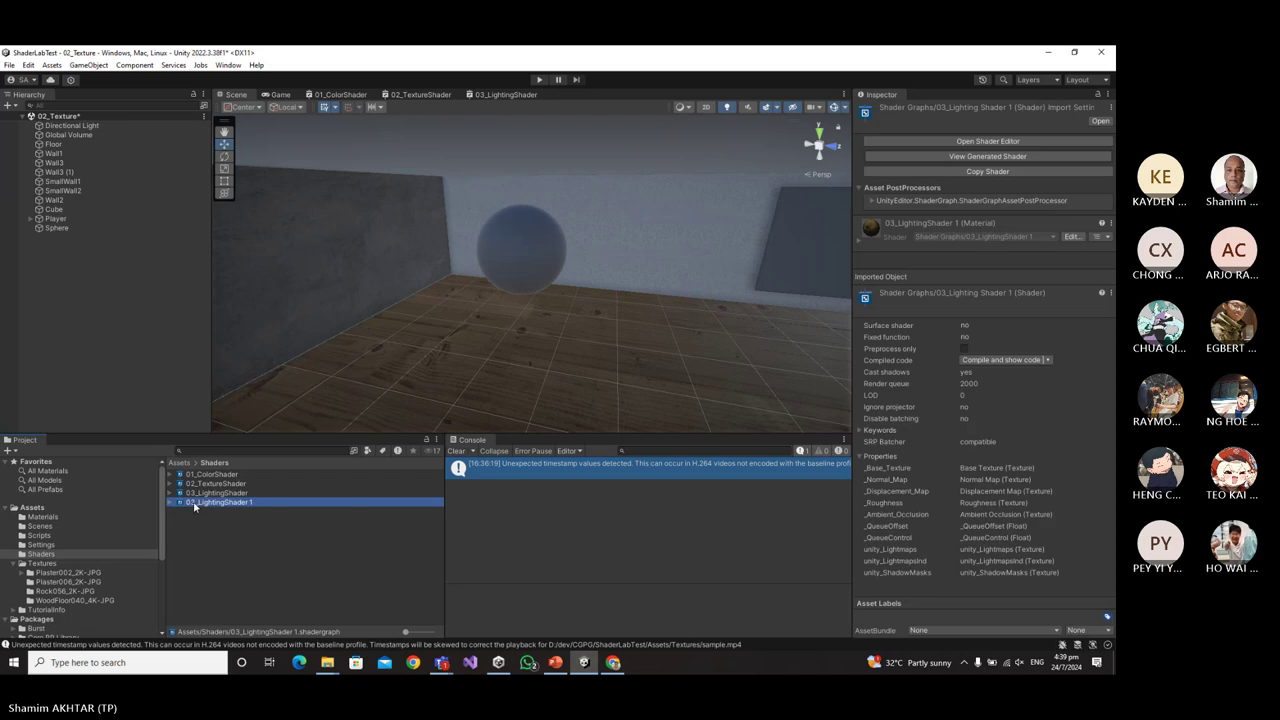
{"action": "left_click", "coordinate": [212, 502]}
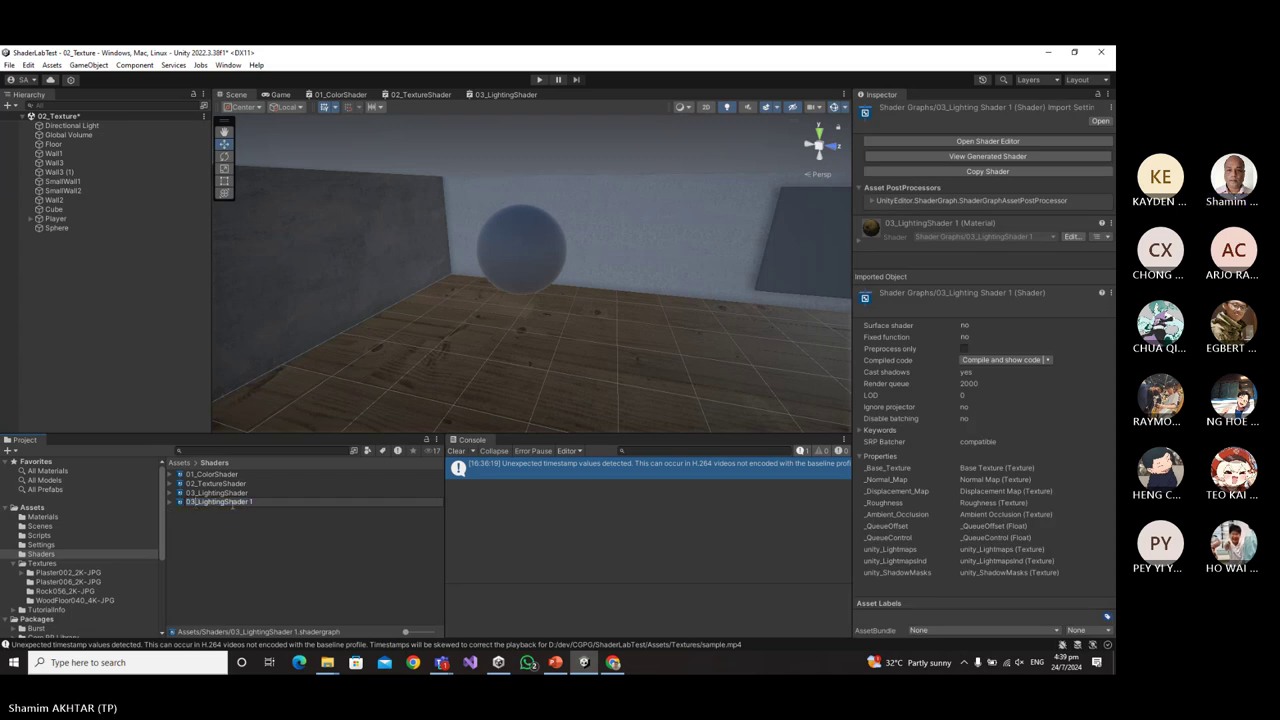
{"action": "key", "text": "BackSpace"}
{"action": "type", "text": "4"}
{"action": "key", "text": "shift+End"}
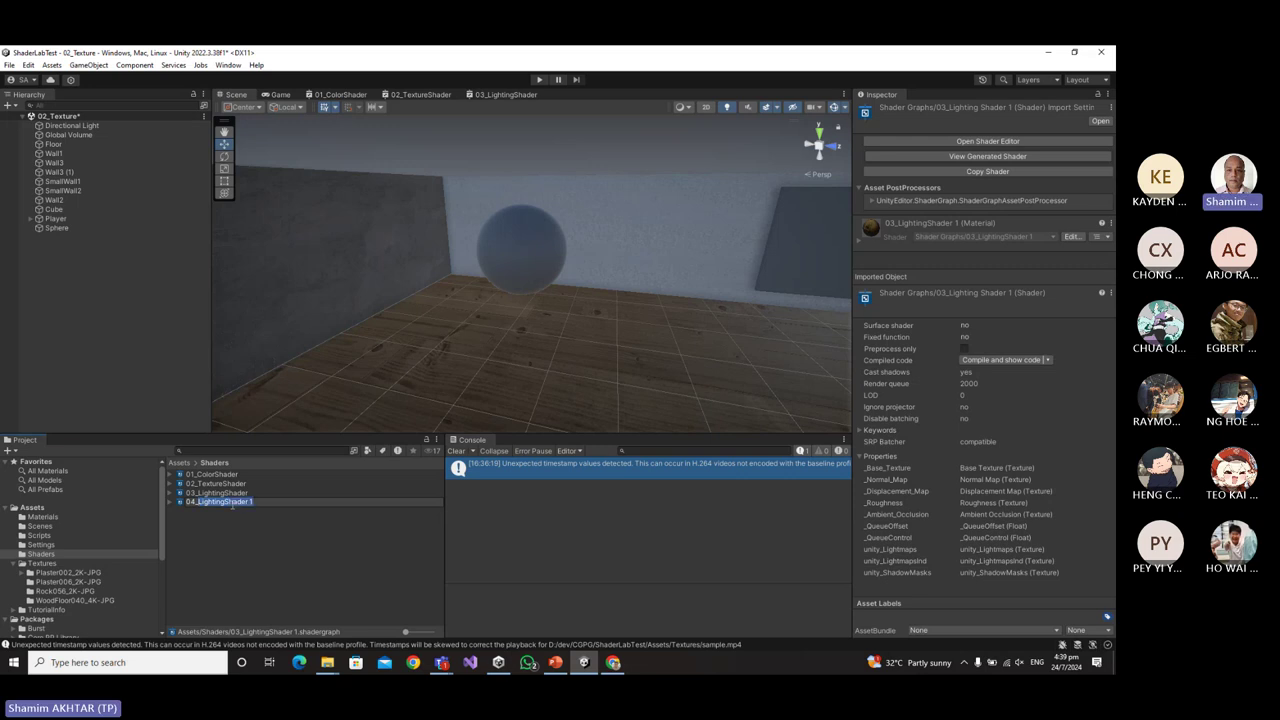
{"action": "type", "text": "_Glow"}
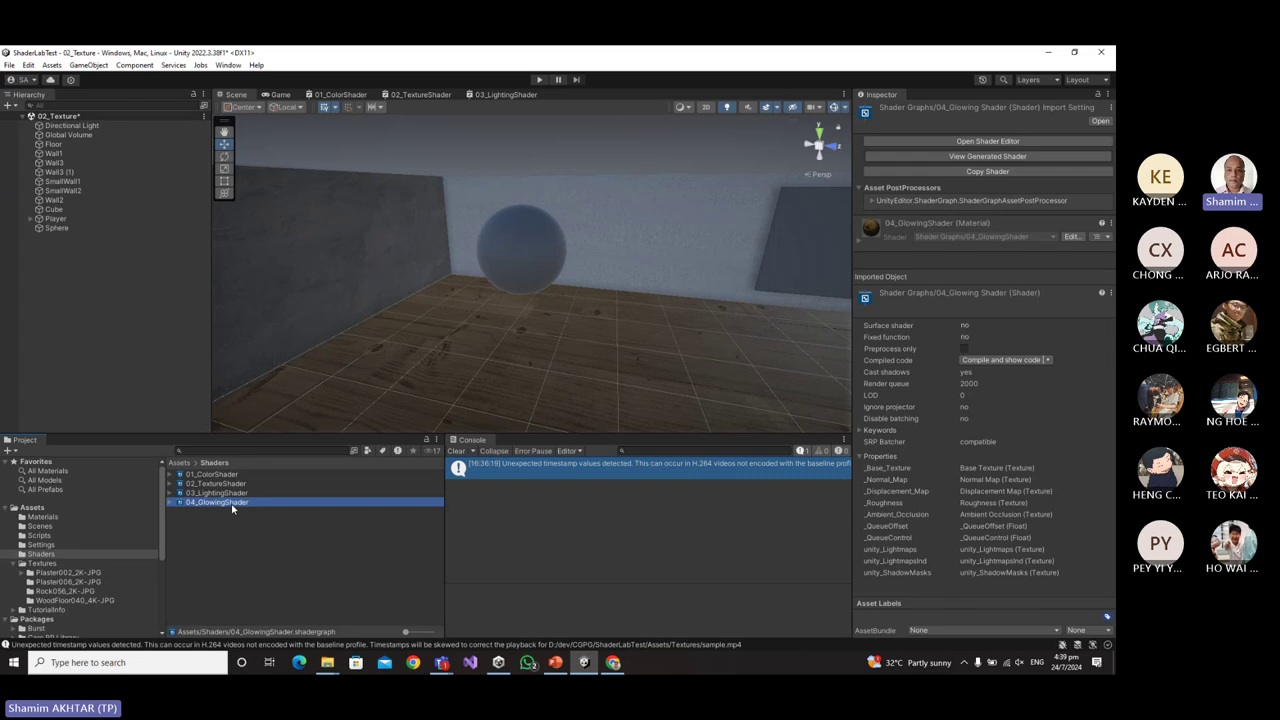
Open 04_GlowingShader in Shader Graph, maximized to fill the window.
{"action": "double_click", "coordinate": [232, 503]}
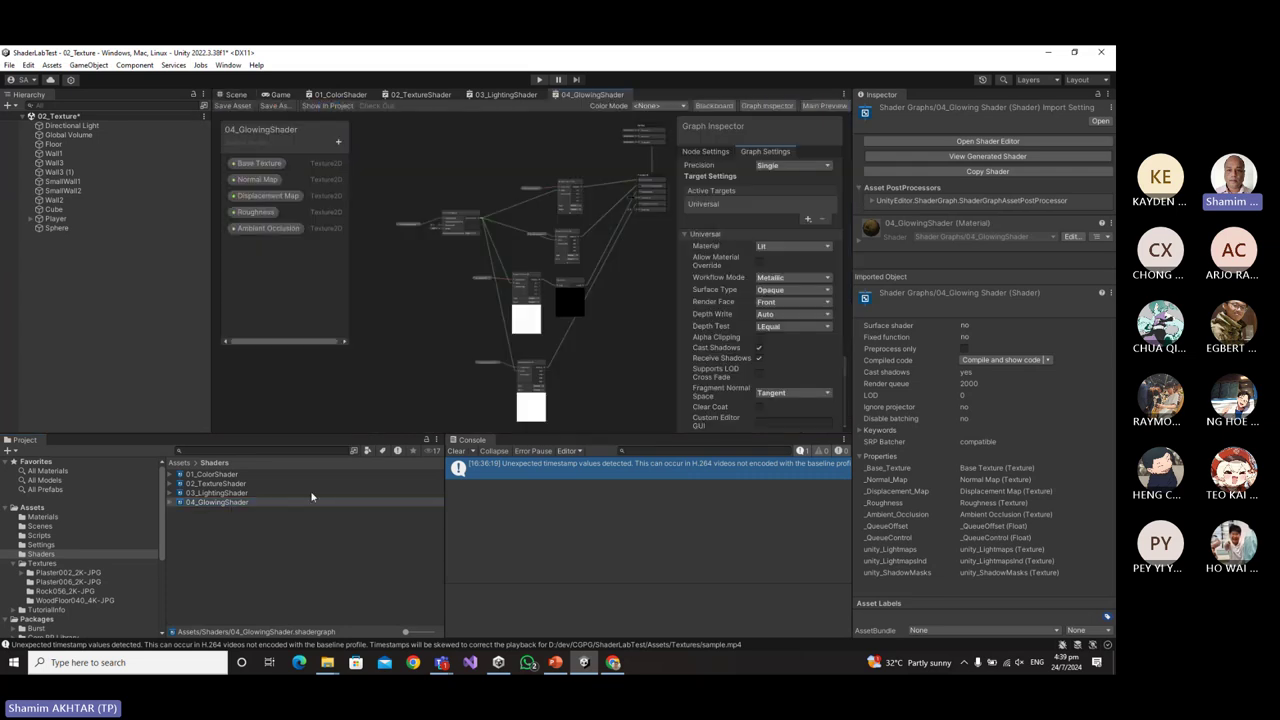
{"action": "right_click", "coordinate": [606, 96]}
{"action": "left_click", "coordinate": [632, 101]}
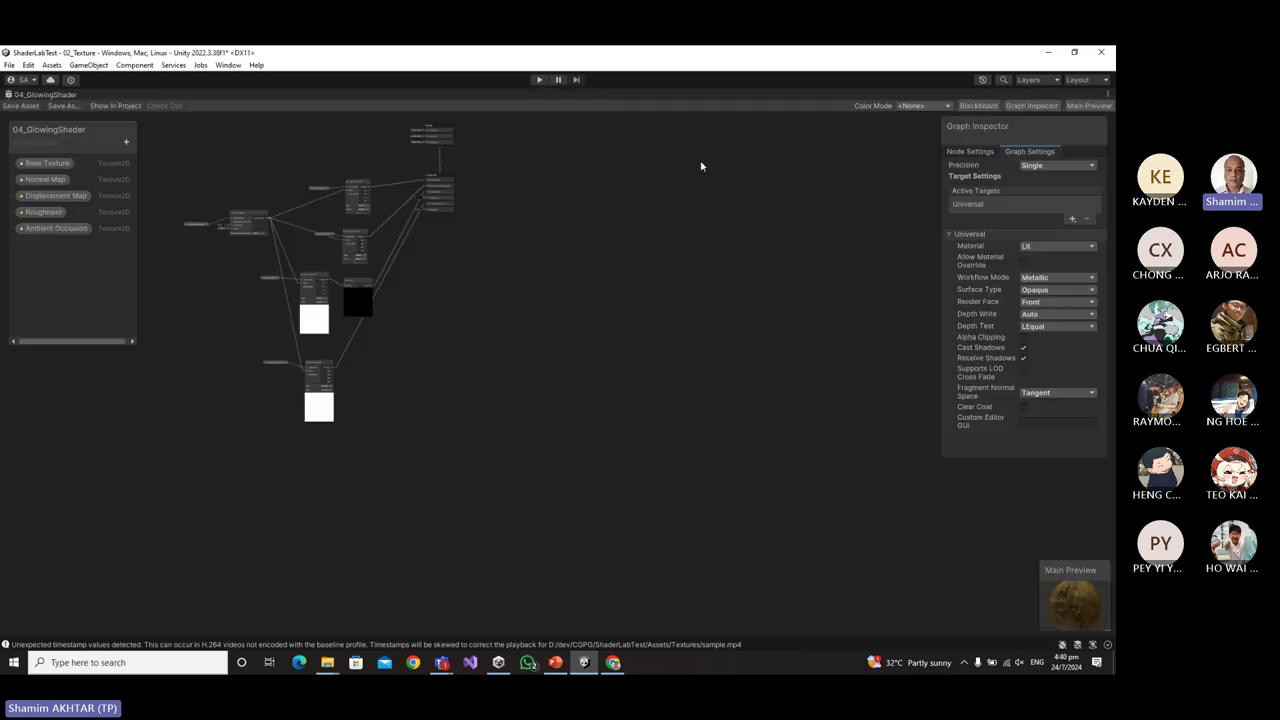
{"action": "scroll", "coordinate": [410, 400], "scroll_direction": "up", "scroll_amount": 5}
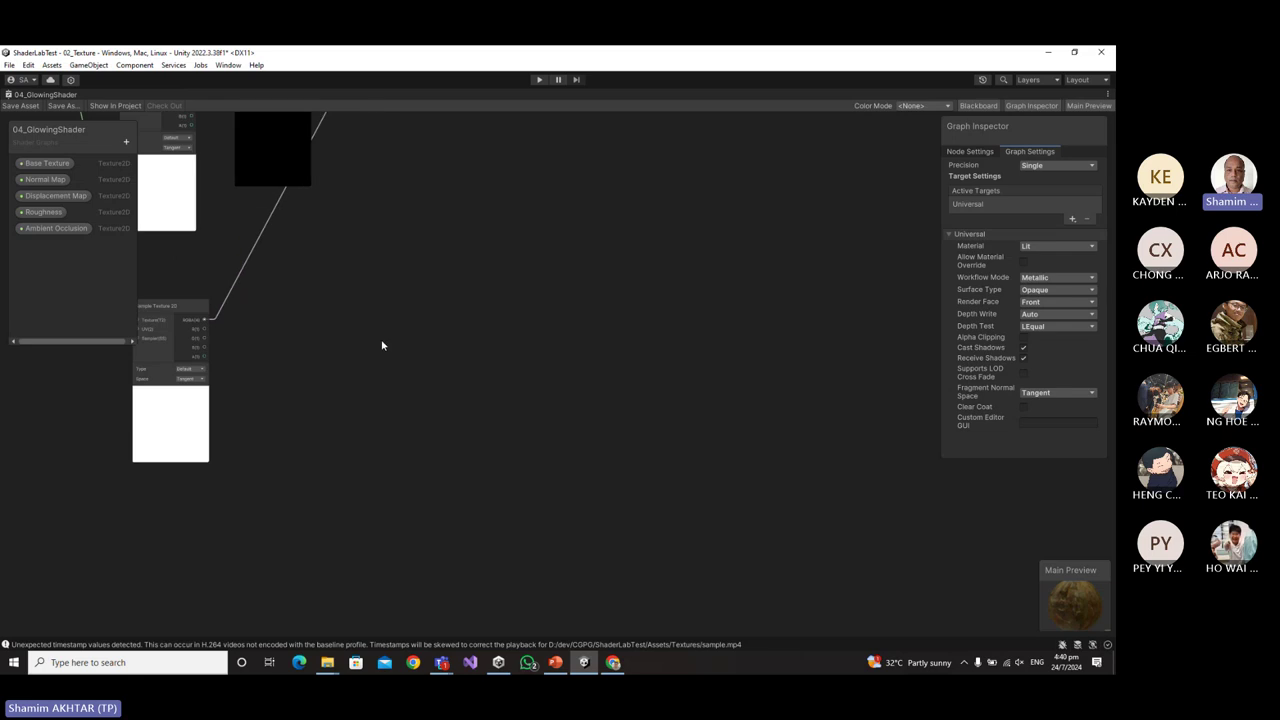
{"action": "middle_click_drag", "start_coordinate": [380, 343], "coordinate": [711, 403]}
{"action": "scroll", "coordinate": [710, 408], "scroll_direction": "up", "scroll_amount": 3}
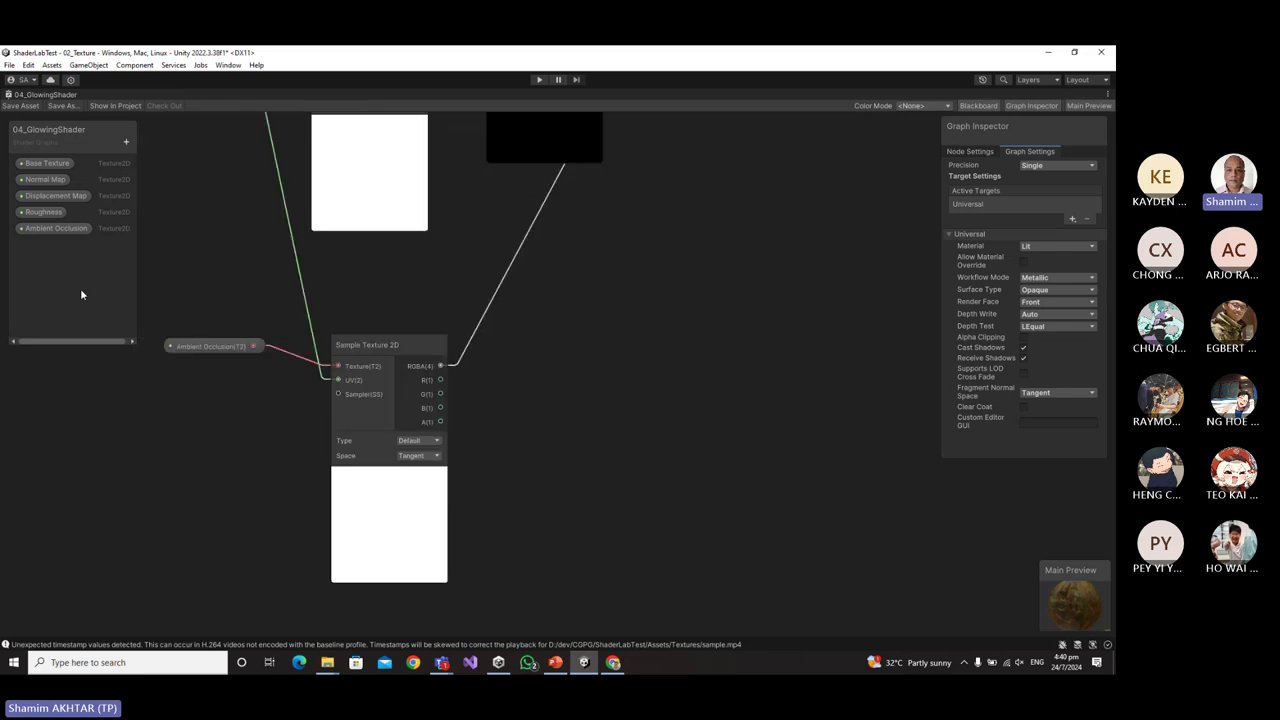
Delete the Ambient Occlusion property from the graph's Blackboard.
{"action": "left_click", "coordinate": [52, 229]}
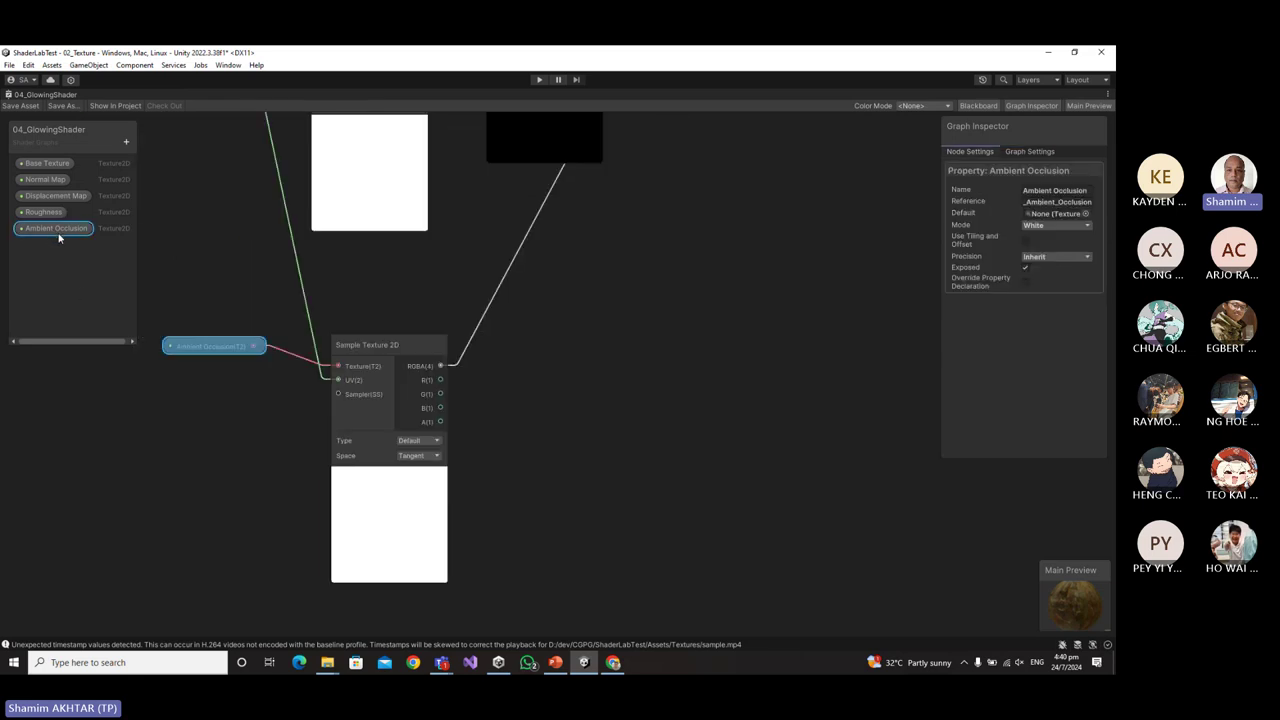
{"action": "key", "text": "Delete"}
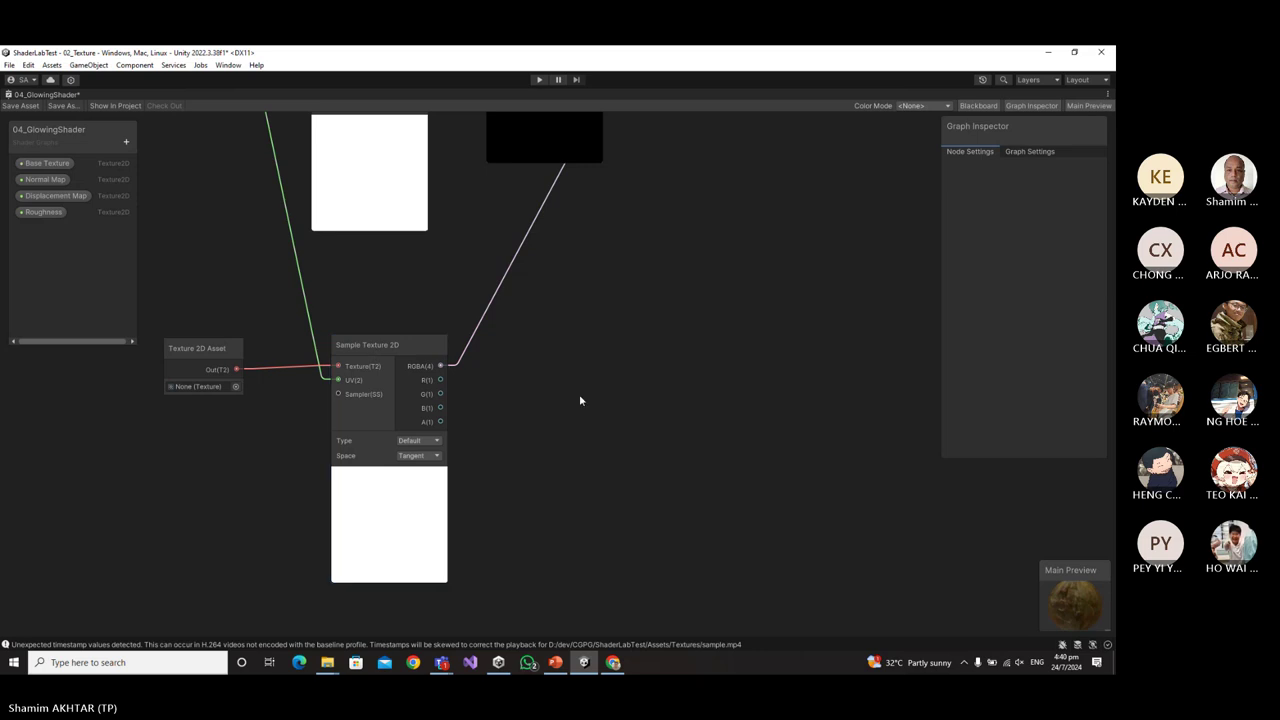
{"action": "middle_click_drag", "start_coordinate": [591, 399], "coordinate": [628, 431]}
{"action": "scroll", "coordinate": [640, 445], "scroll_direction": "up", "scroll_amount": 1}
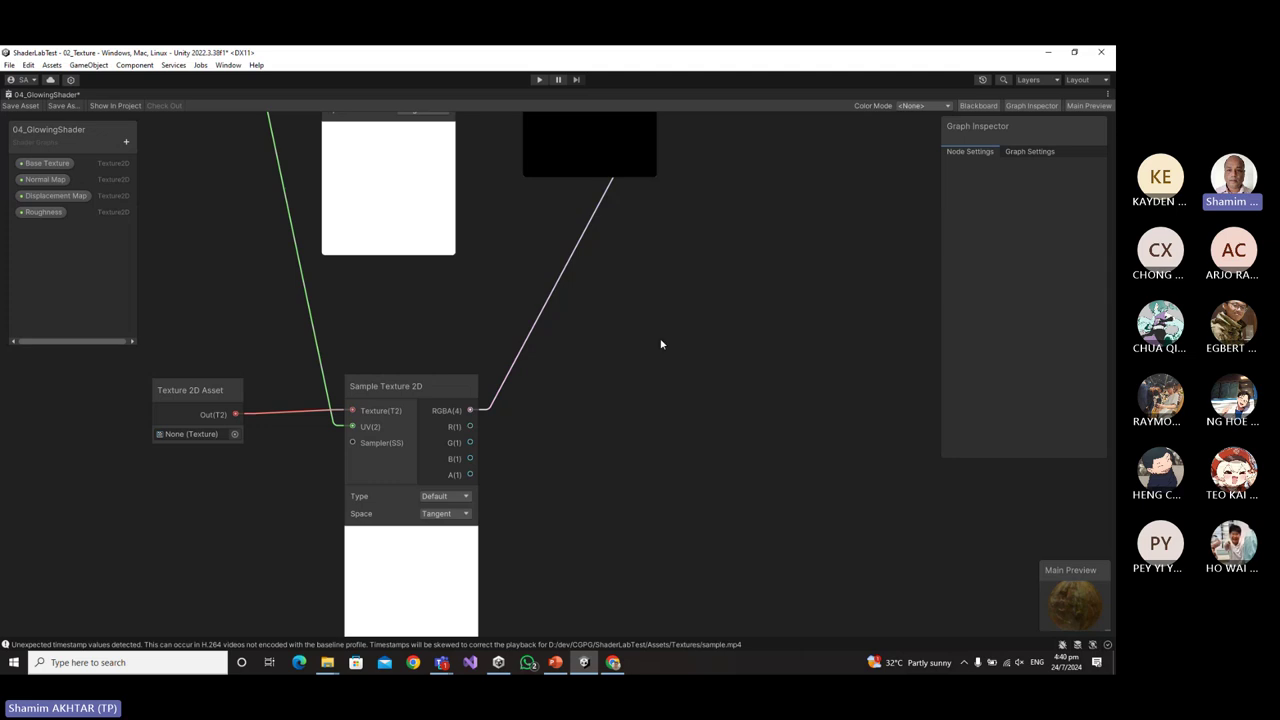
Delete the unused ambient occlusion Sample Texture 2D and Texture 2D Asset nodes.
{"action": "left_click", "coordinate": [397, 387]}
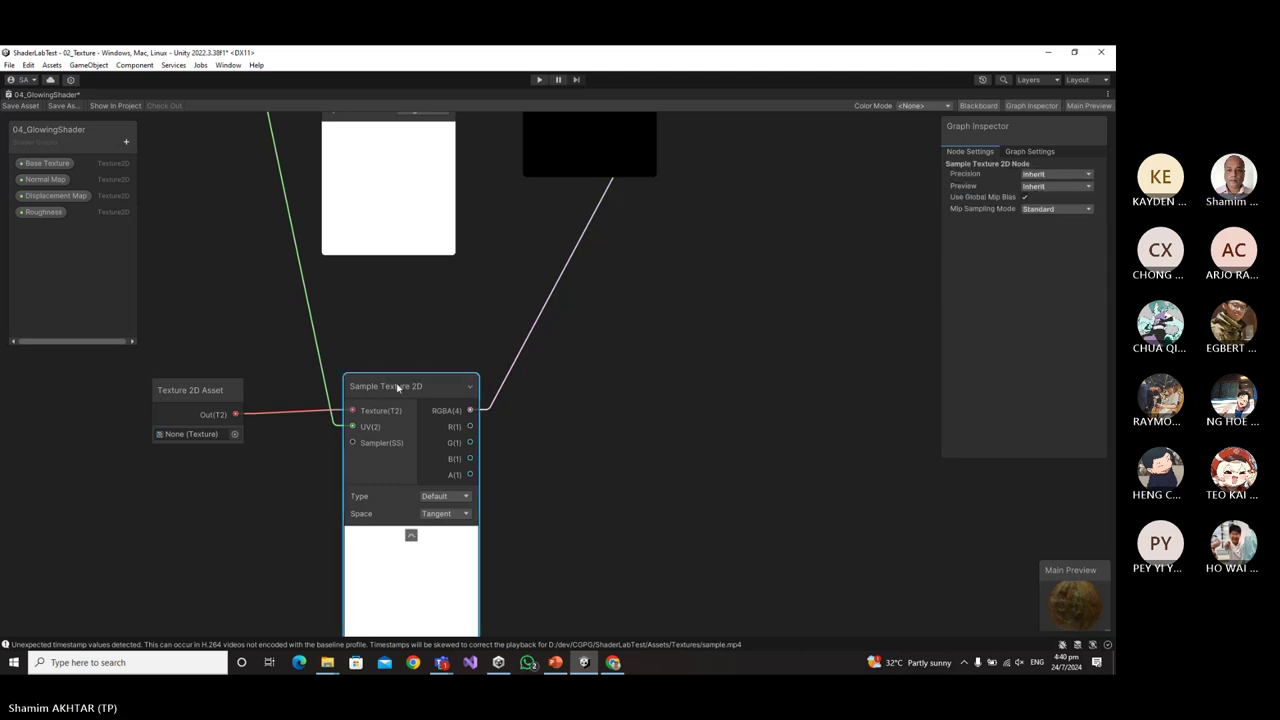
{"action": "key", "text": "Delete"}
{"action": "left_click", "coordinate": [235, 390]}
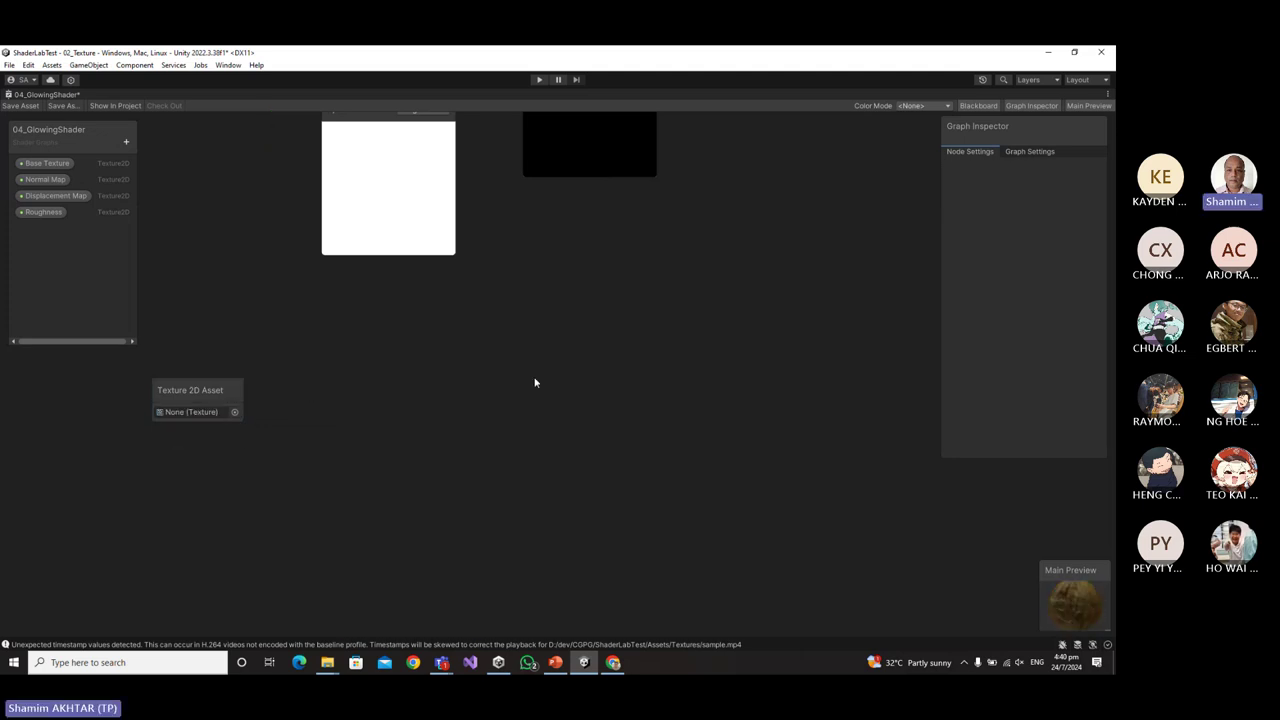
{"action": "key", "text": "Delete"}
{"action": "scroll", "coordinate": [648, 420], "scroll_direction": "up", "scroll_amount": 2}
{"action": "scroll", "coordinate": [634, 426], "scroll_direction": "down", "scroll_amount": 8}
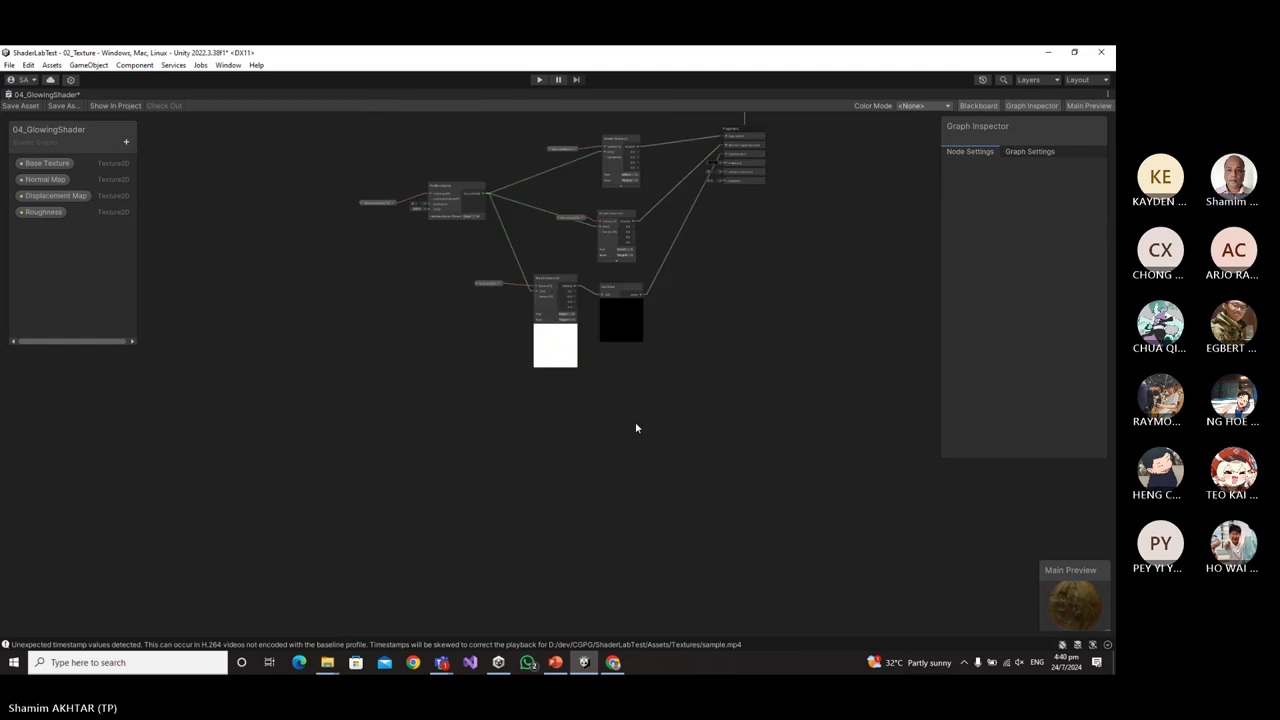
{"action": "scroll", "coordinate": [757, 418], "scroll_direction": "up", "scroll_amount": 2}
{"action": "scroll", "coordinate": [651, 397], "scroll_direction": "up", "scroll_amount": 2}
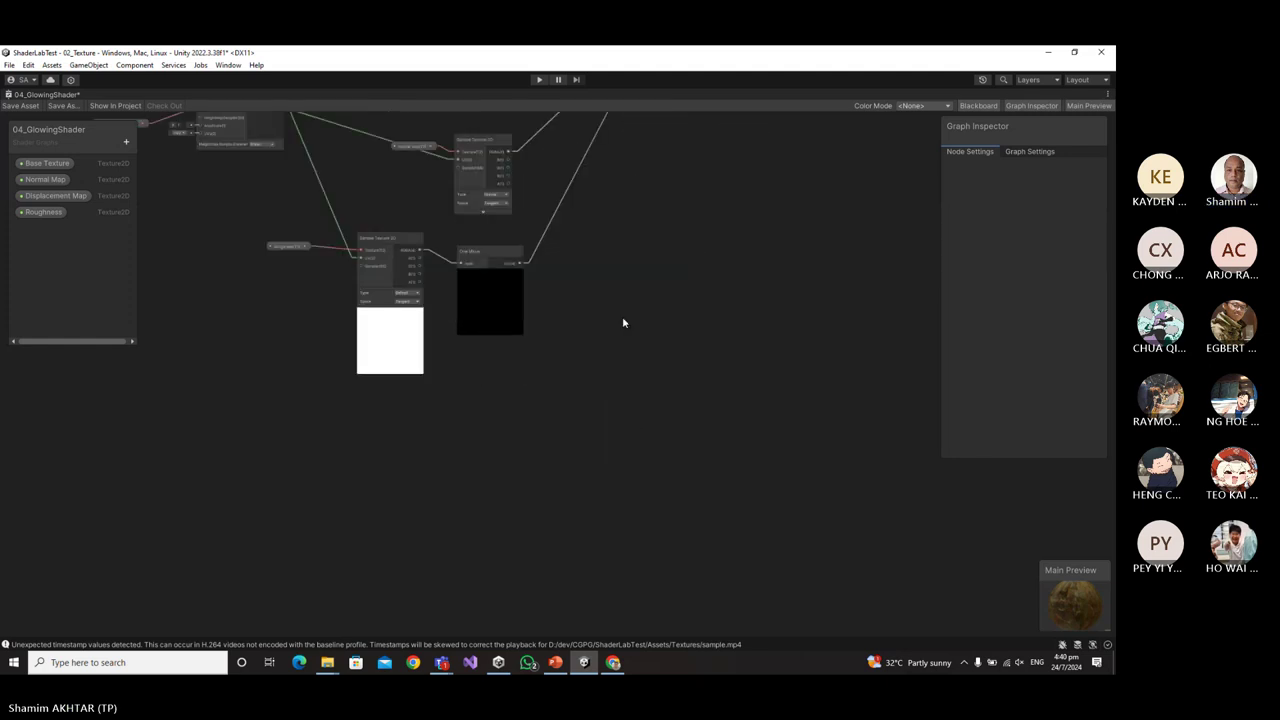
{"action": "middle_click_drag", "start_coordinate": [623, 323], "coordinate": [620, 404]}
{"action": "scroll", "coordinate": [612, 399], "scroll_direction": "up", "scroll_amount": 1}
{"action": "scroll", "coordinate": [623, 445], "scroll_direction": "up", "scroll_amount": 2}
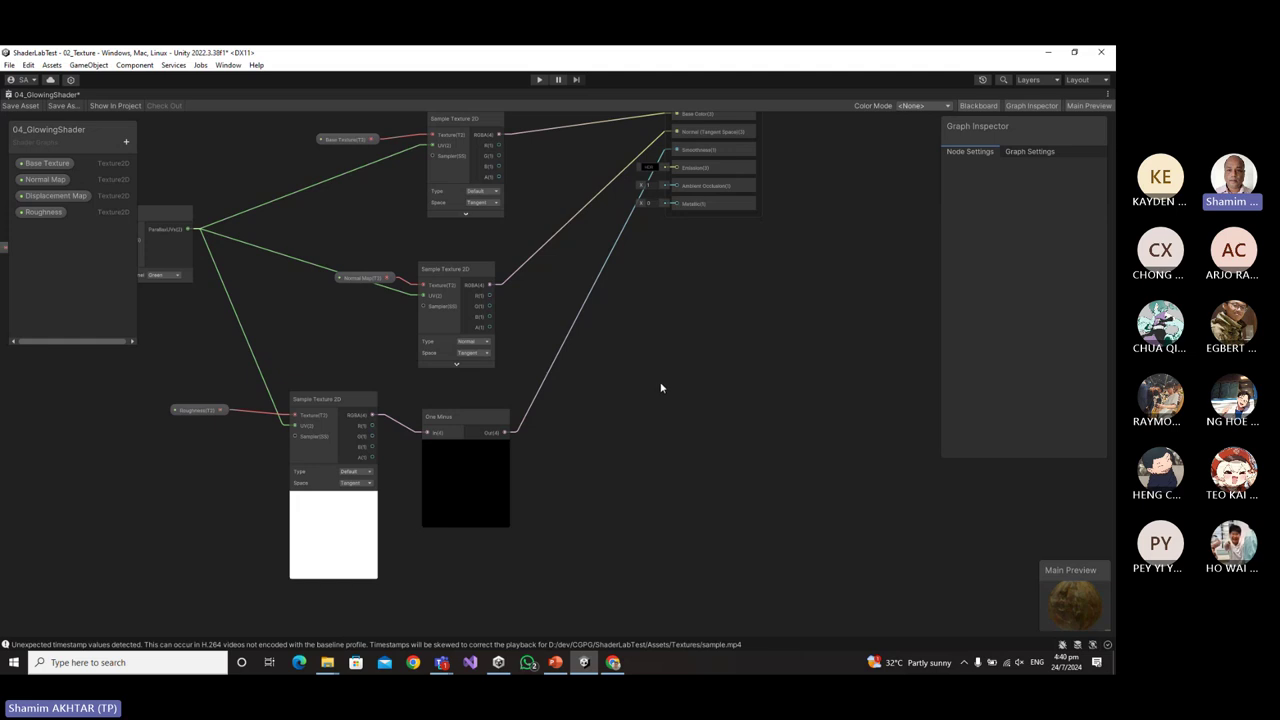
{"action": "middle_click_drag", "start_coordinate": [676, 398], "coordinate": [766, 436]}
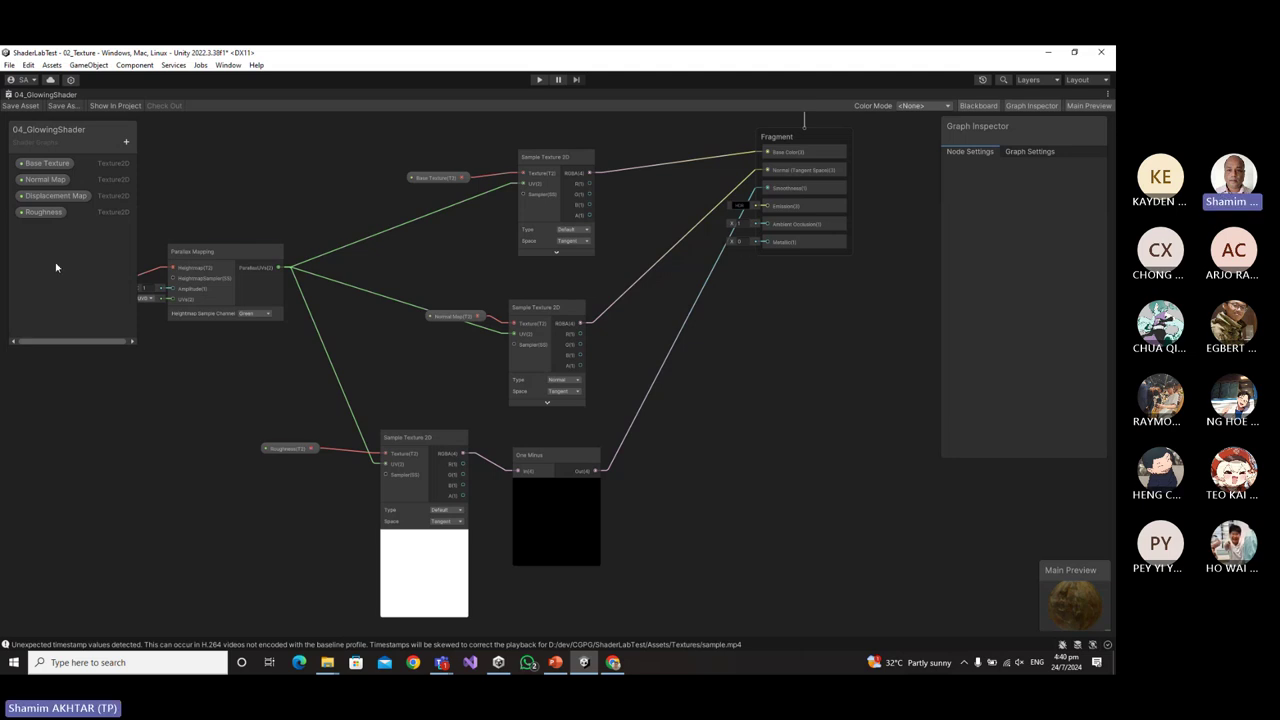
Add a Color property named Glow Color to the shader graph's Blackboard.
{"action": "left_click", "coordinate": [126, 142]}
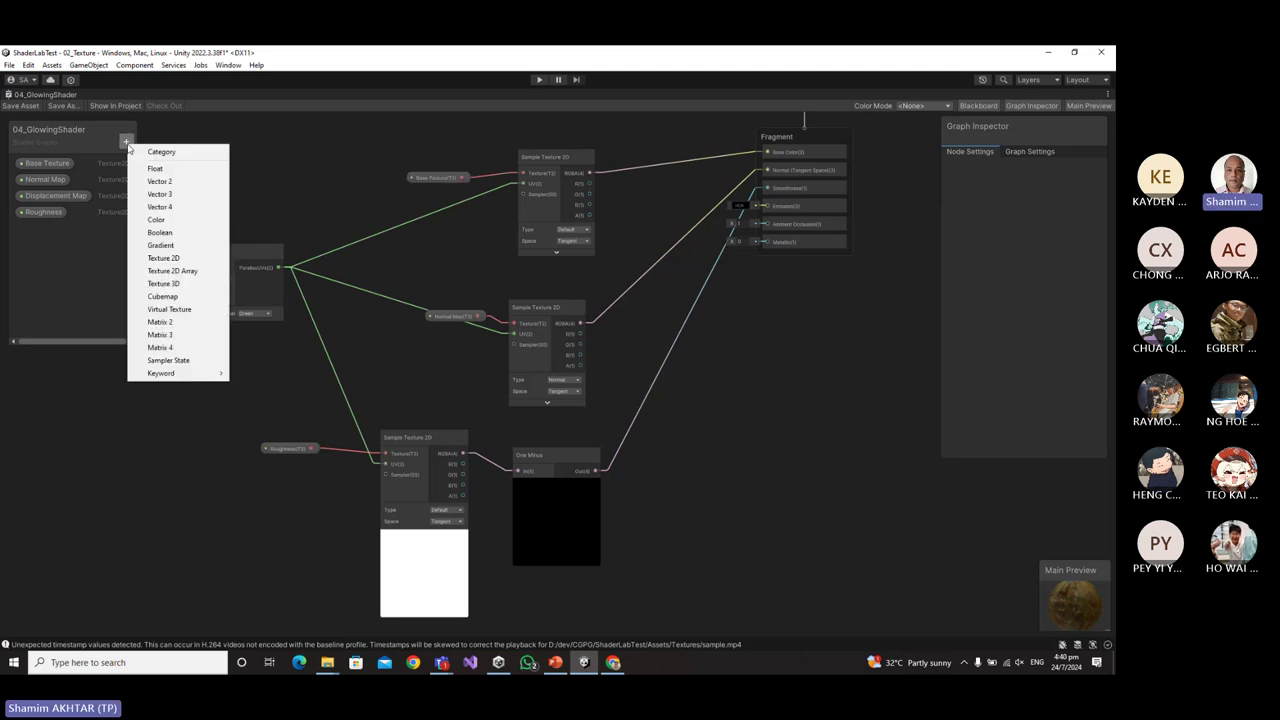
{"action": "left_click", "coordinate": [146, 220]}
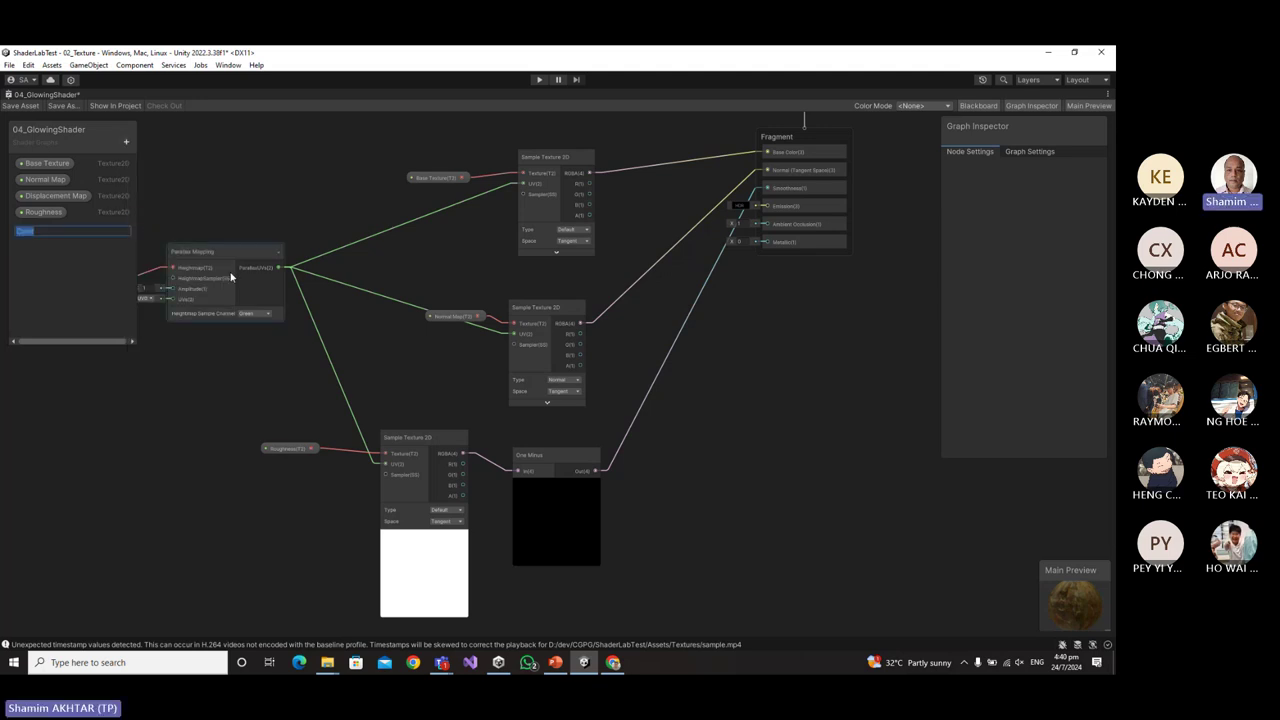
{"action": "type", "text": "Glow"}
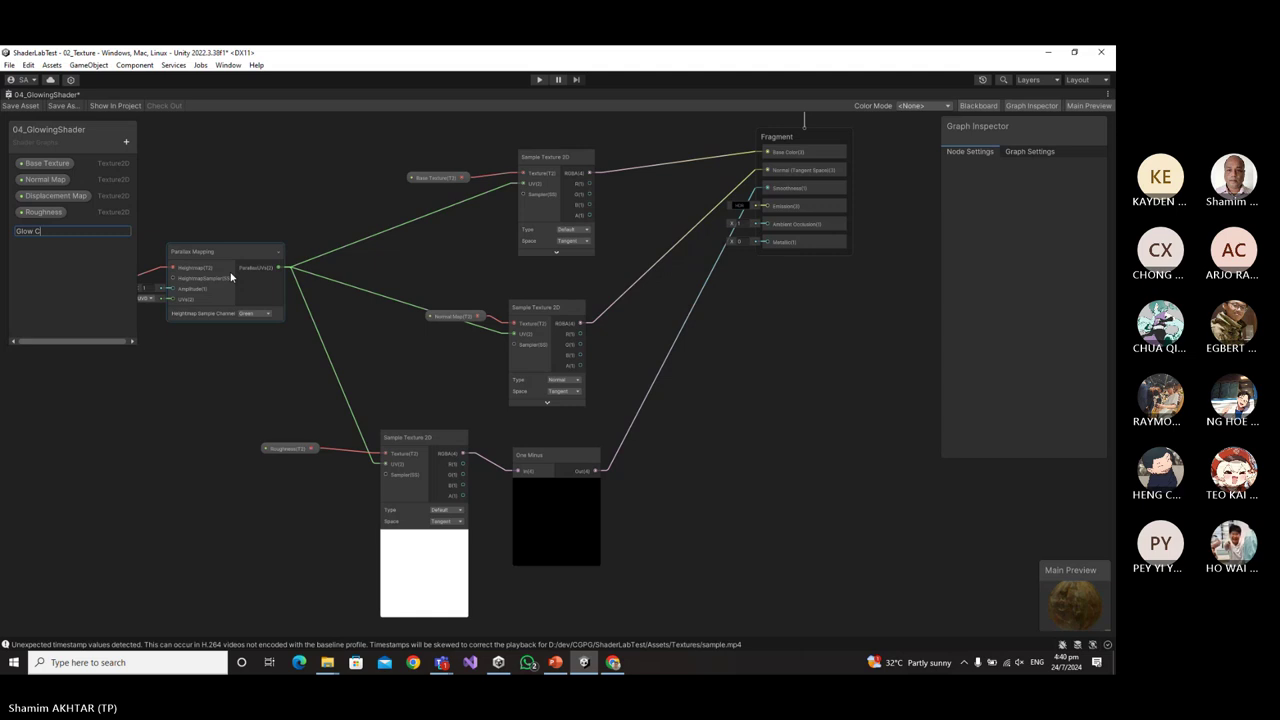
{"action": "key", "text": "Return"}
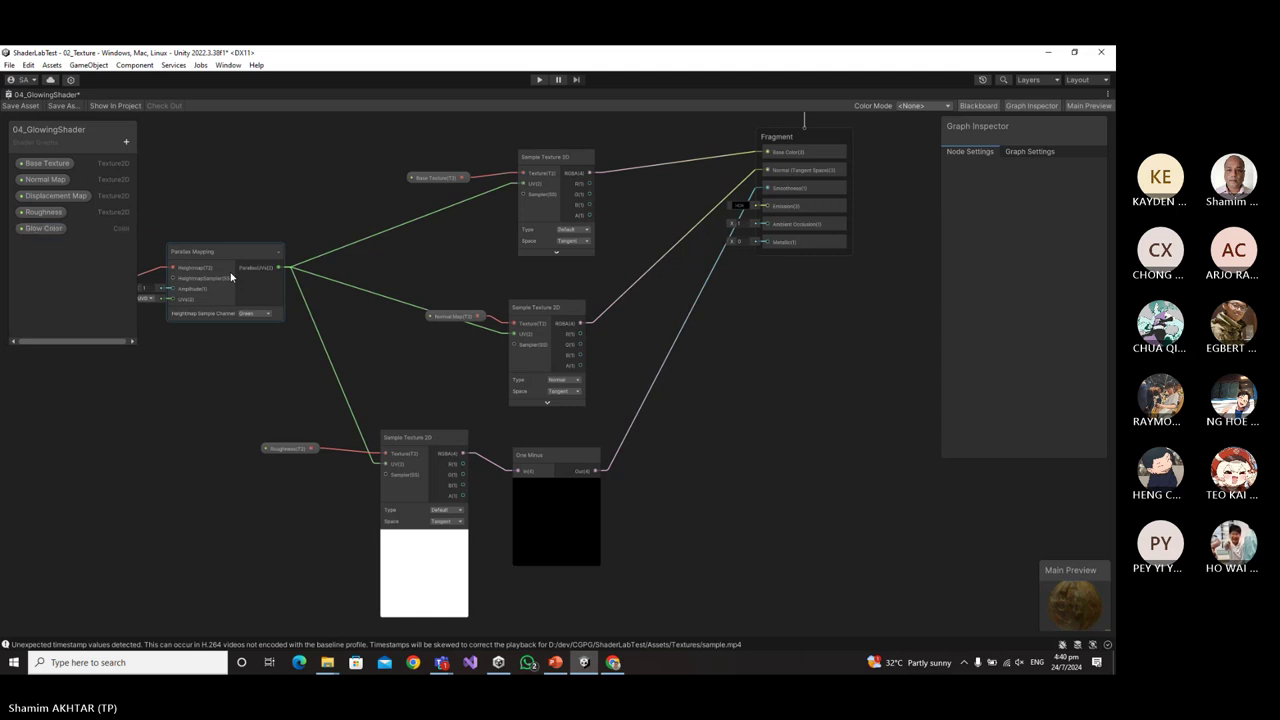
Set Glow Color to HDR mode with a bright red default at intensity 3.
{"action": "left_click", "coordinate": [45, 229]}
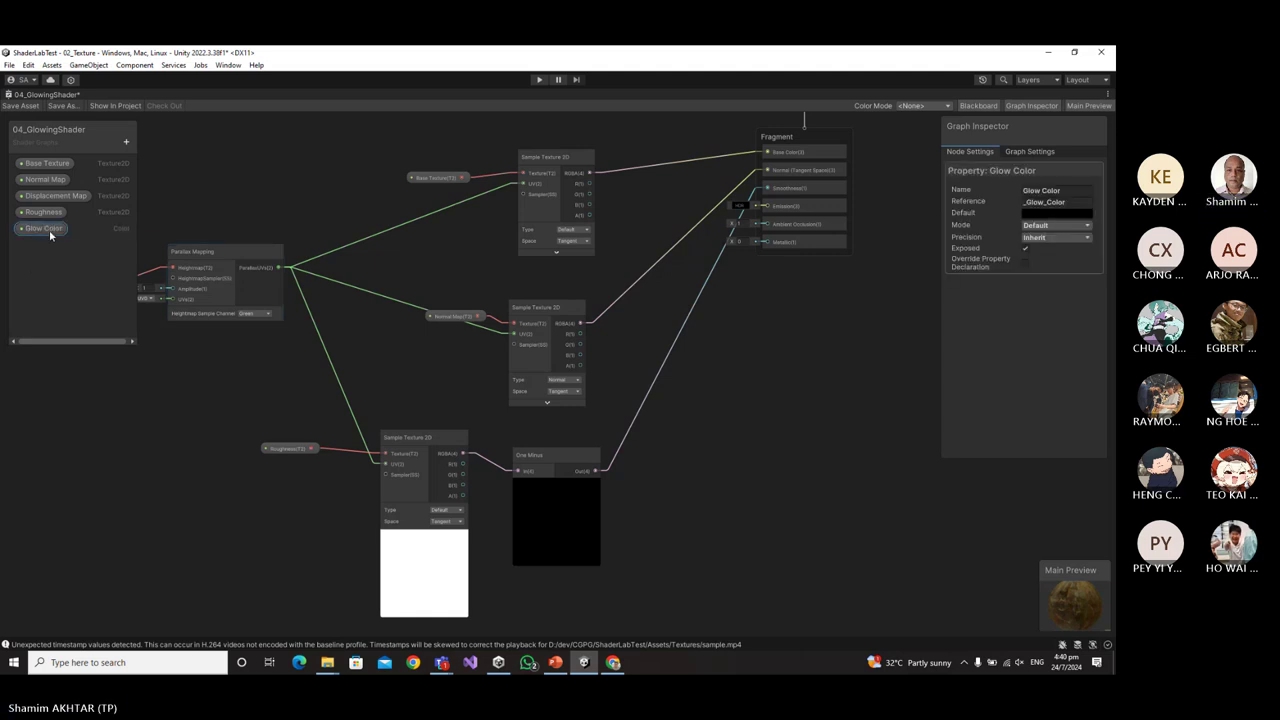
{"action": "left_click", "coordinate": [1065, 228]}
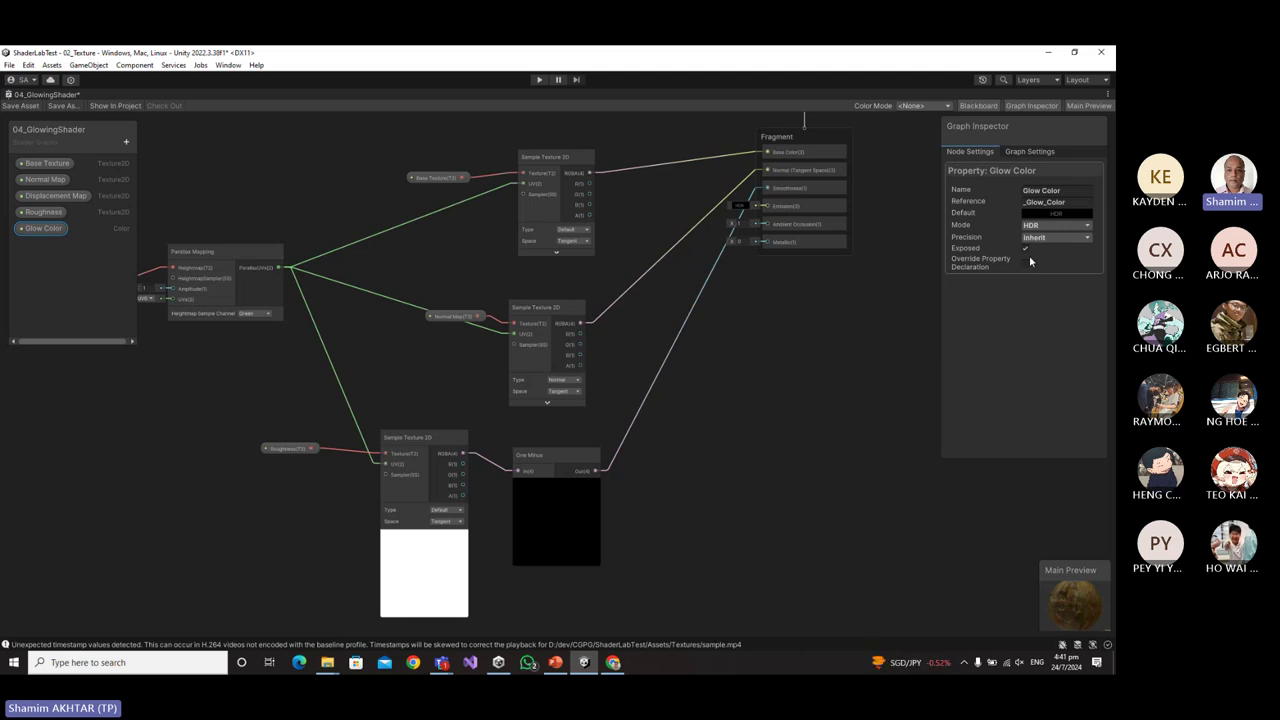
{"action": "left_click", "coordinate": [1072, 215]}
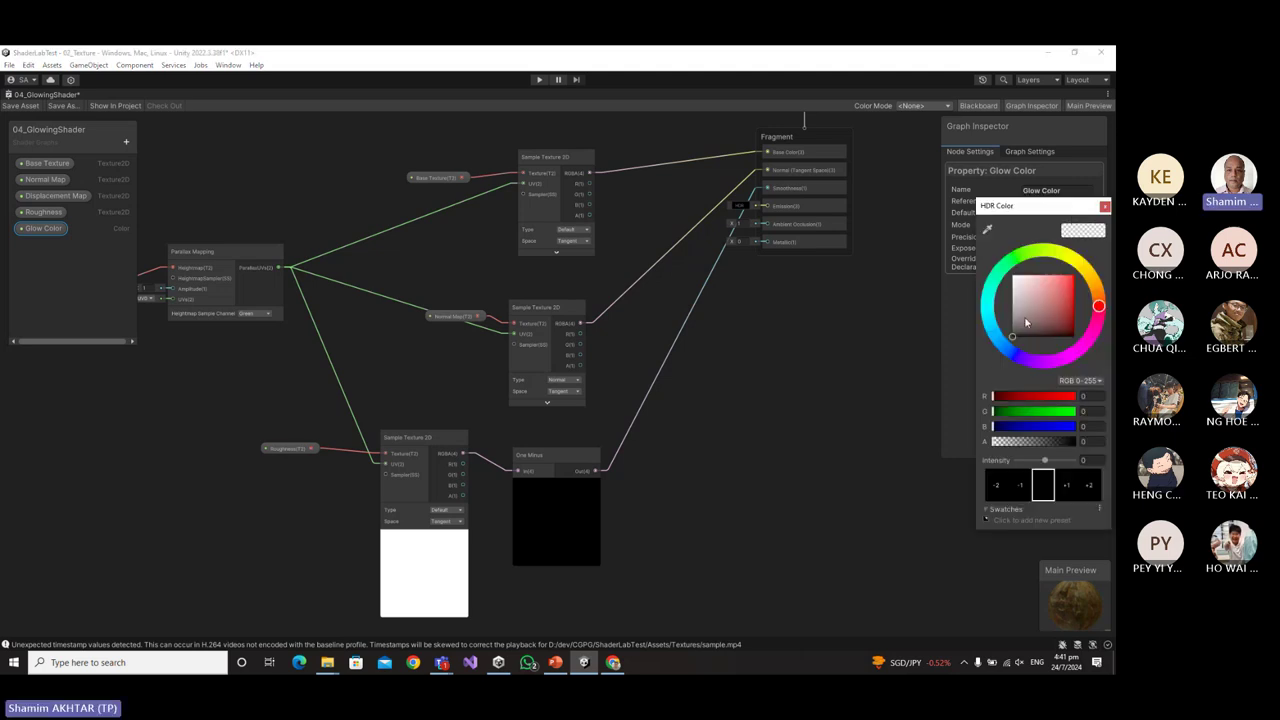
{"action": "mouse_move", "coordinate": [1025, 322]}
{"action": "left_mouse_down"}
{"action": "mouse_move", "coordinate": [1022, 290]}
{"action": "mouse_move", "coordinate": [1073, 278]}
{"action": "left_mouse_up"}
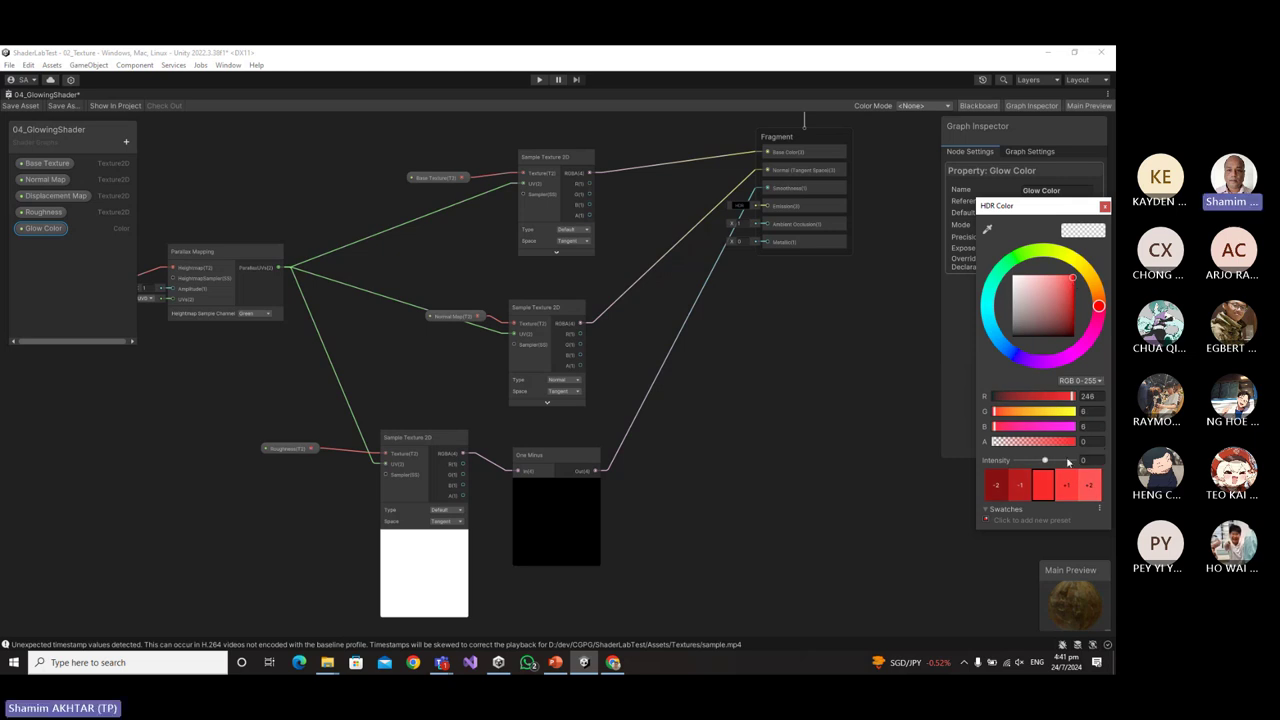
{"action": "left_click_drag", "start_coordinate": [1048, 462], "coordinate": [1055, 462]}
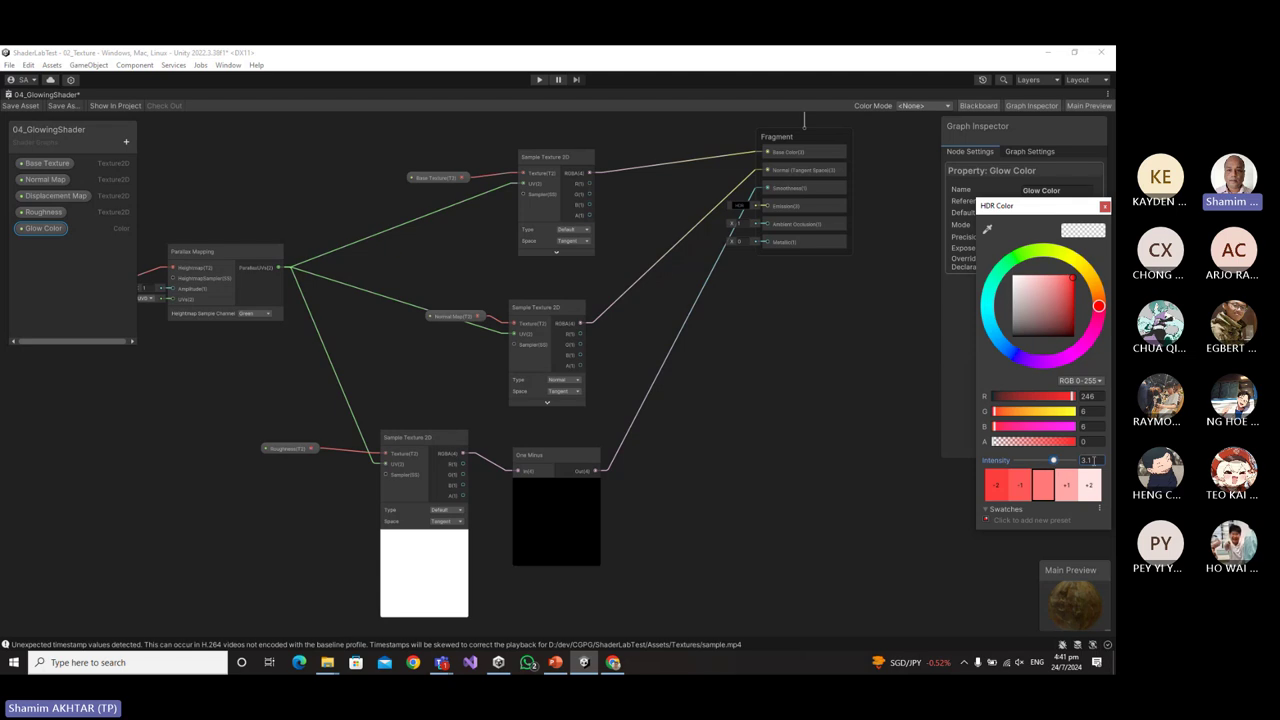
{"action": "left_click", "coordinate": [1095, 460]}
{"action": "type", "text": "3"}
Place a Glow Color node on the graph and wire it into the Fragment's Emission input.
{"action": "left_click_drag", "start_coordinate": [42, 230], "coordinate": [700, 376]}
{"action": "scroll", "coordinate": [790, 385], "scroll_direction": "up", "scroll_amount": 5}
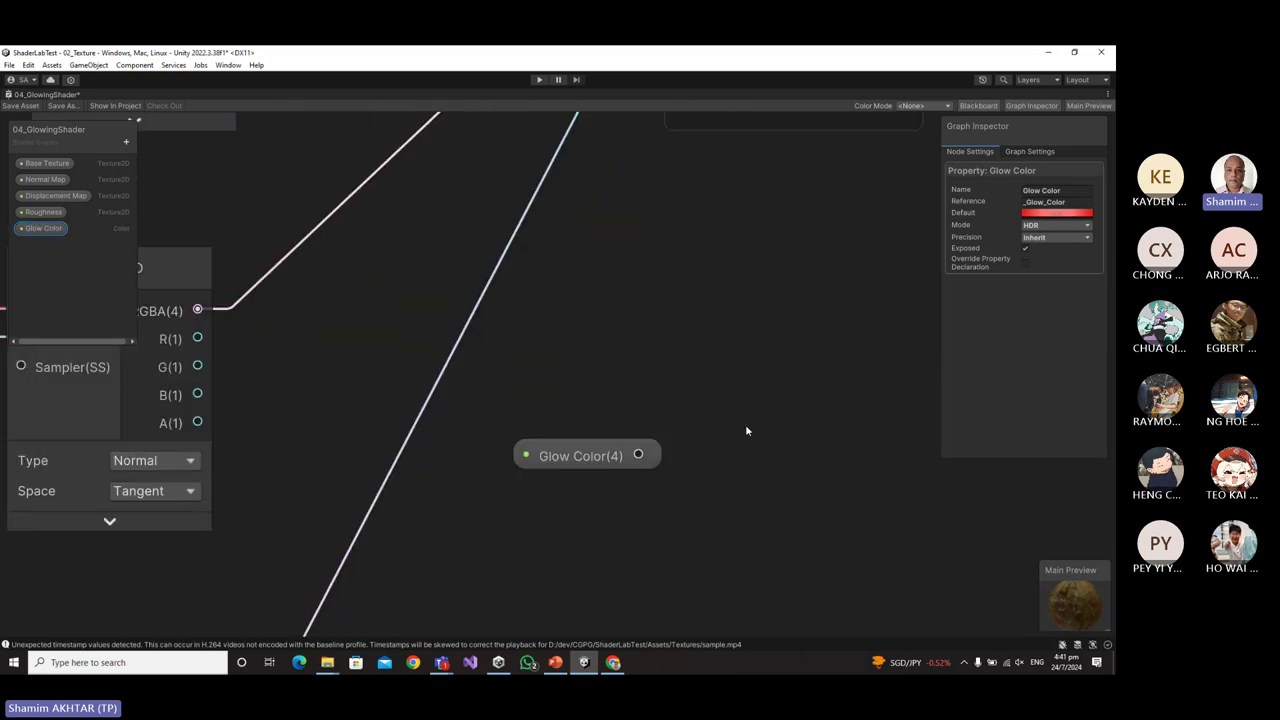
{"action": "scroll", "coordinate": [710, 383], "scroll_direction": "down", "scroll_amount": 2}
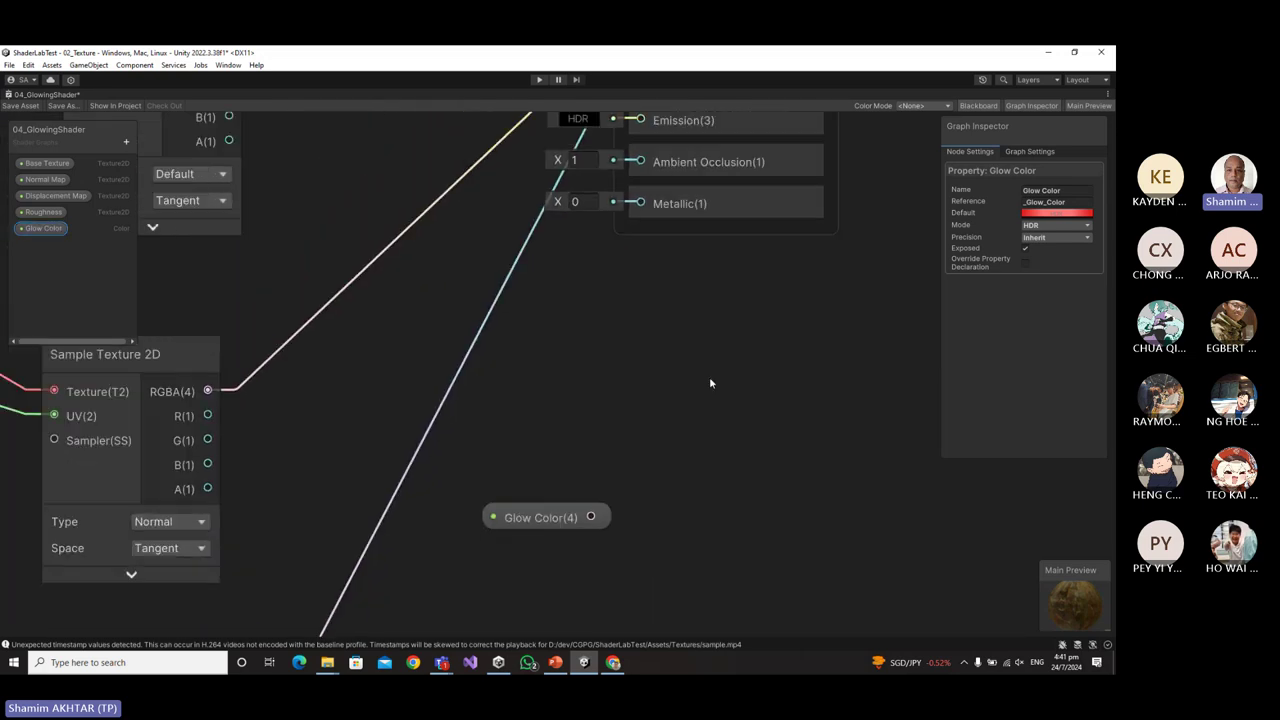
{"action": "left_click_drag", "start_coordinate": [594, 516], "coordinate": [638, 206]}
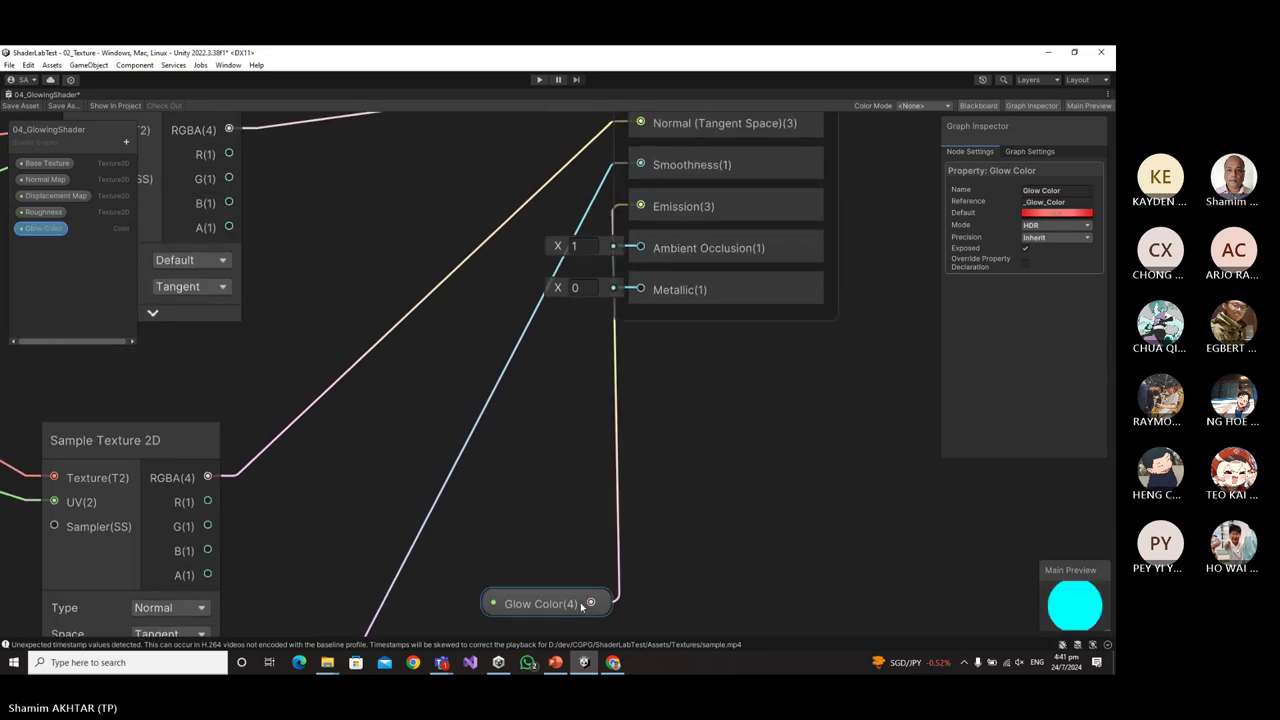
{"action": "left_click_drag", "start_coordinate": [580, 602], "coordinate": [380, 205]}
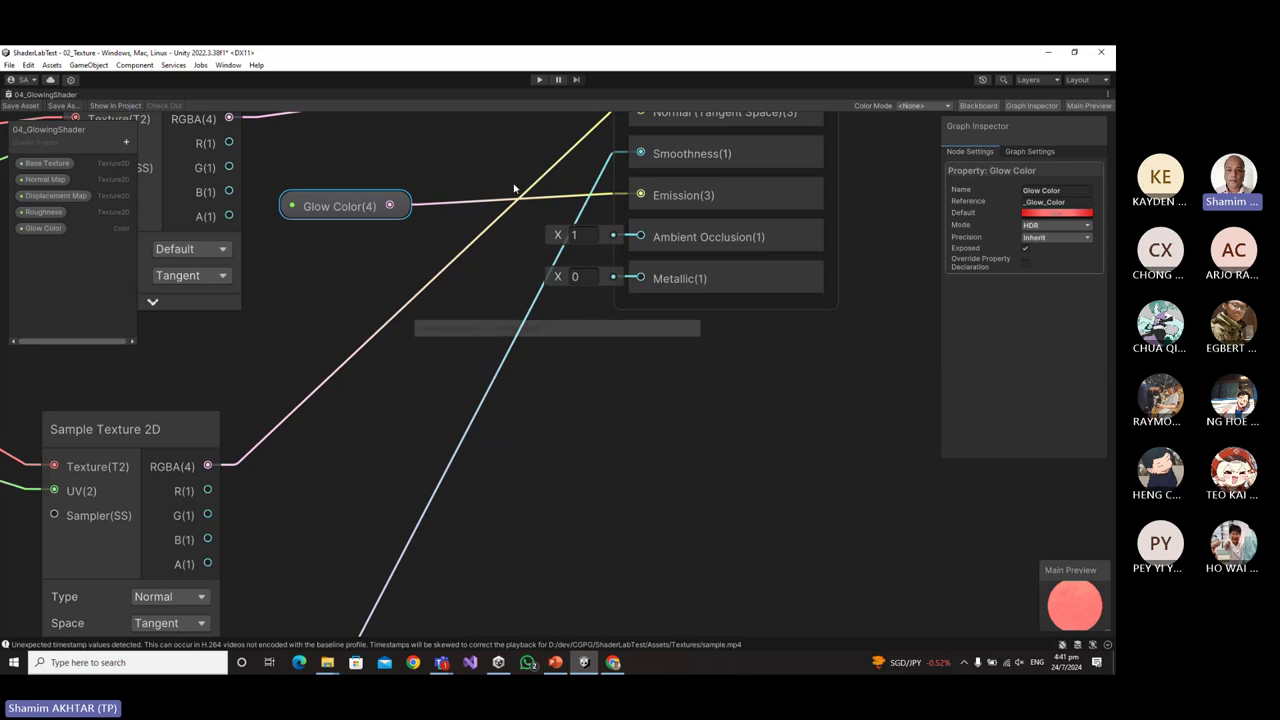
Un-maximize the shader graph window and select the 04_GlowingShader asset to view its Glow Color property.
{"action": "right_click", "coordinate": [50, 98]}
{"action": "left_click", "coordinate": [68, 101]}
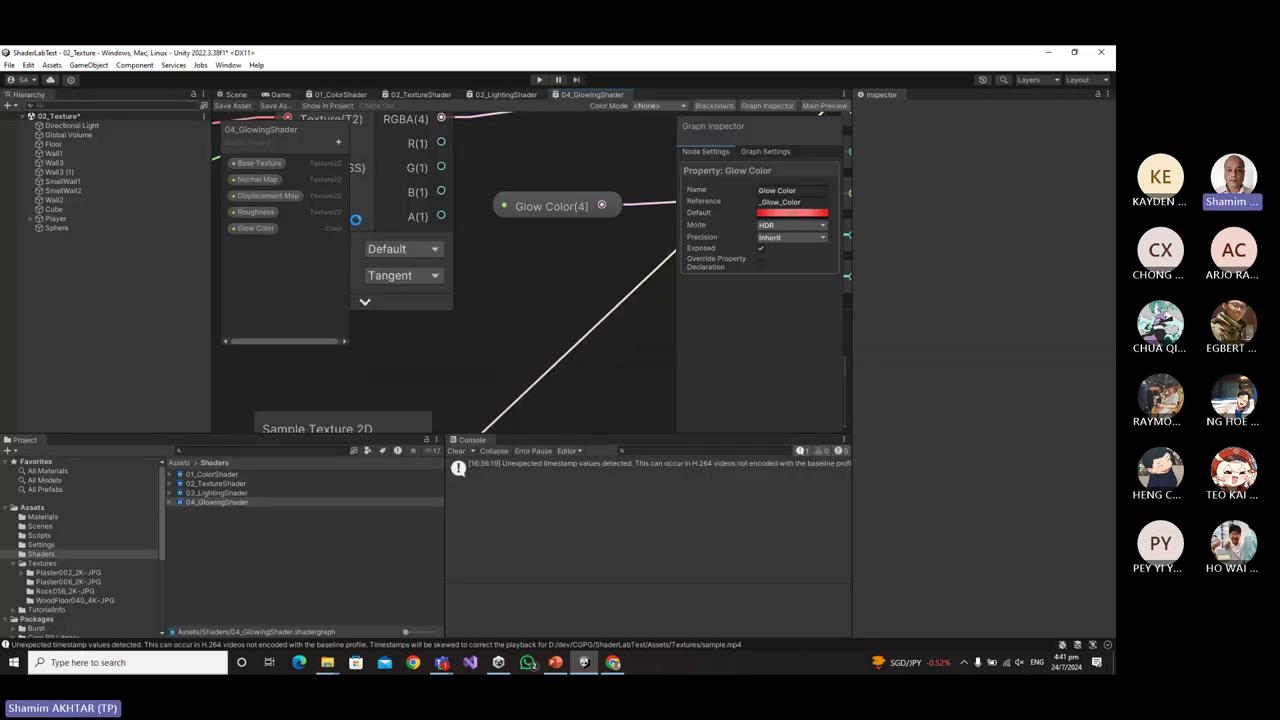
{"action": "left_click", "coordinate": [510, 300]}
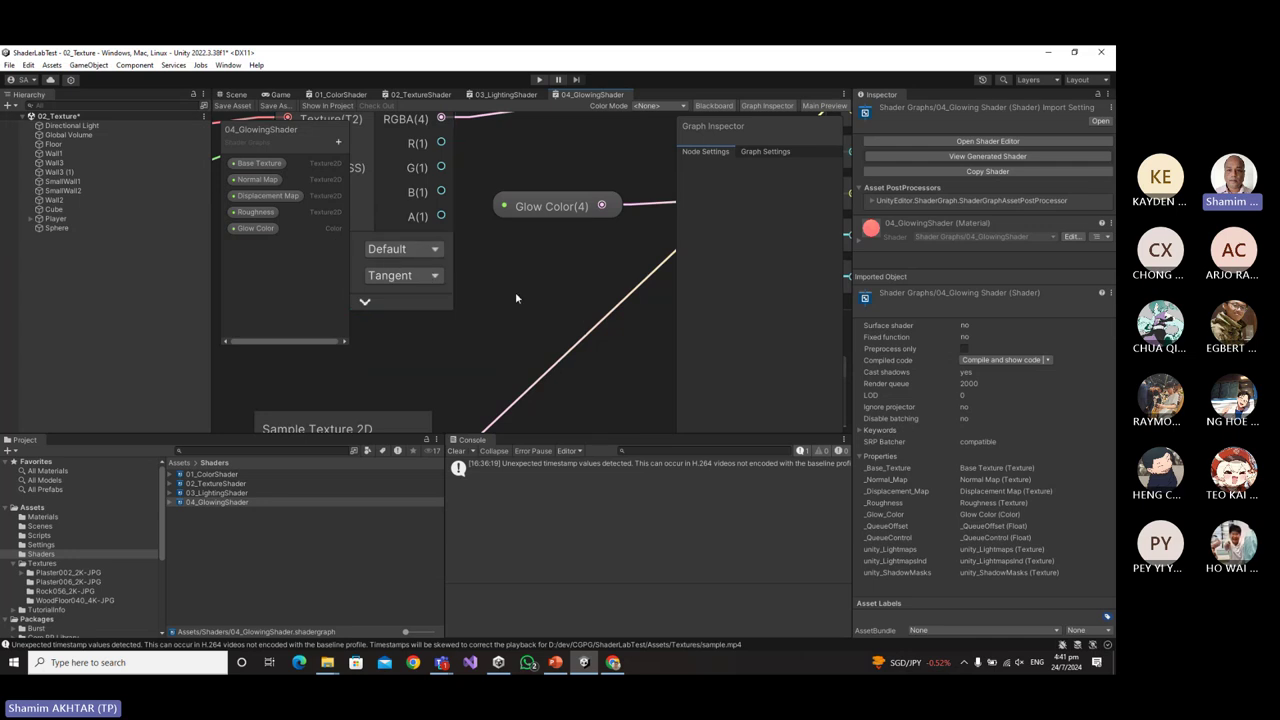
{"action": "left_click", "coordinate": [613, 663]}
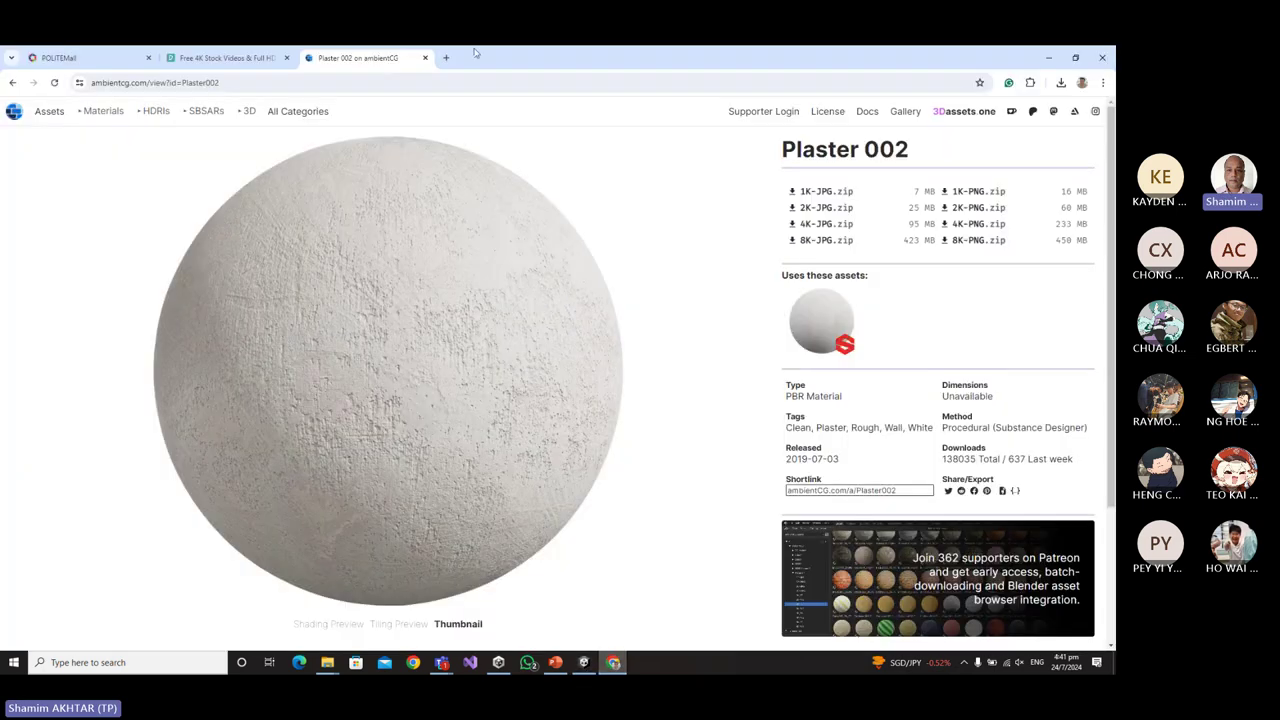
Search ambientCG for 'Lava' and download Lava 004 as Lava004_2K-JPG.zip.
{"action": "left_click", "coordinate": [13, 82]}
{"action": "scroll", "coordinate": [391, 280], "scroll_direction": "up", "scroll_amount": 3}
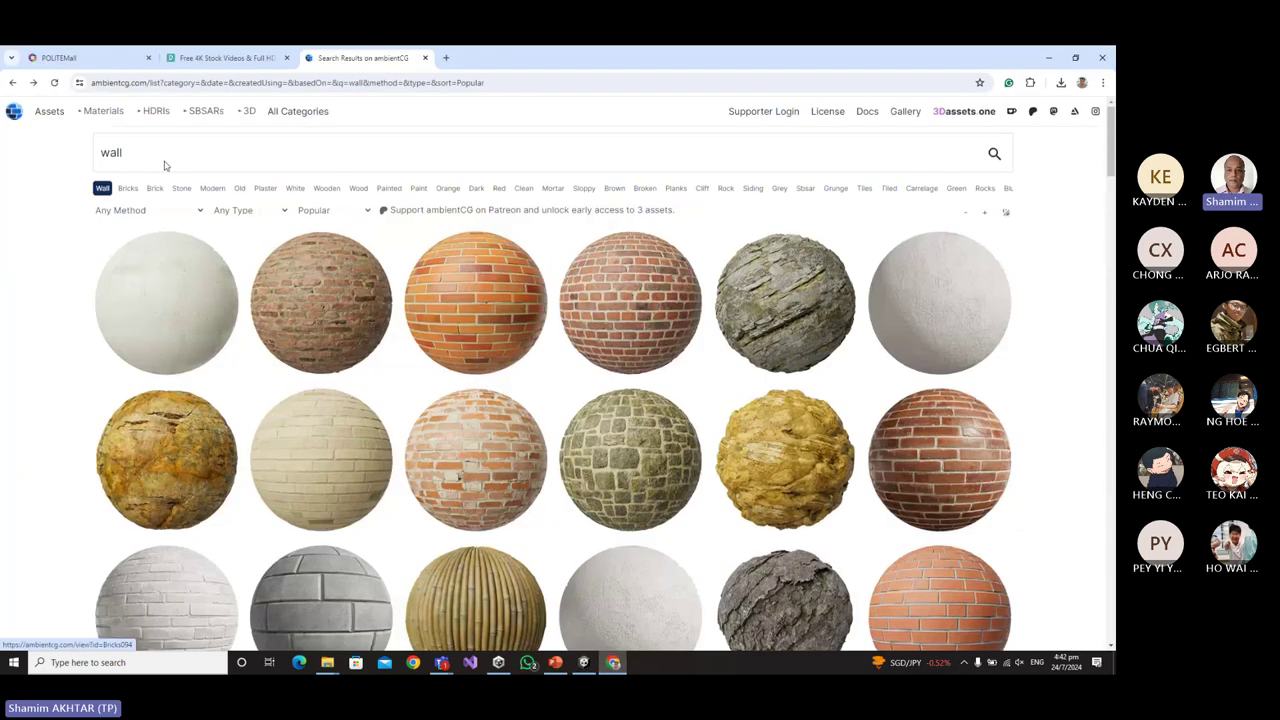
{"action": "left_click_drag", "start_coordinate": [163, 158], "coordinate": [70, 152]}
{"action": "type", "text": "Lava"}
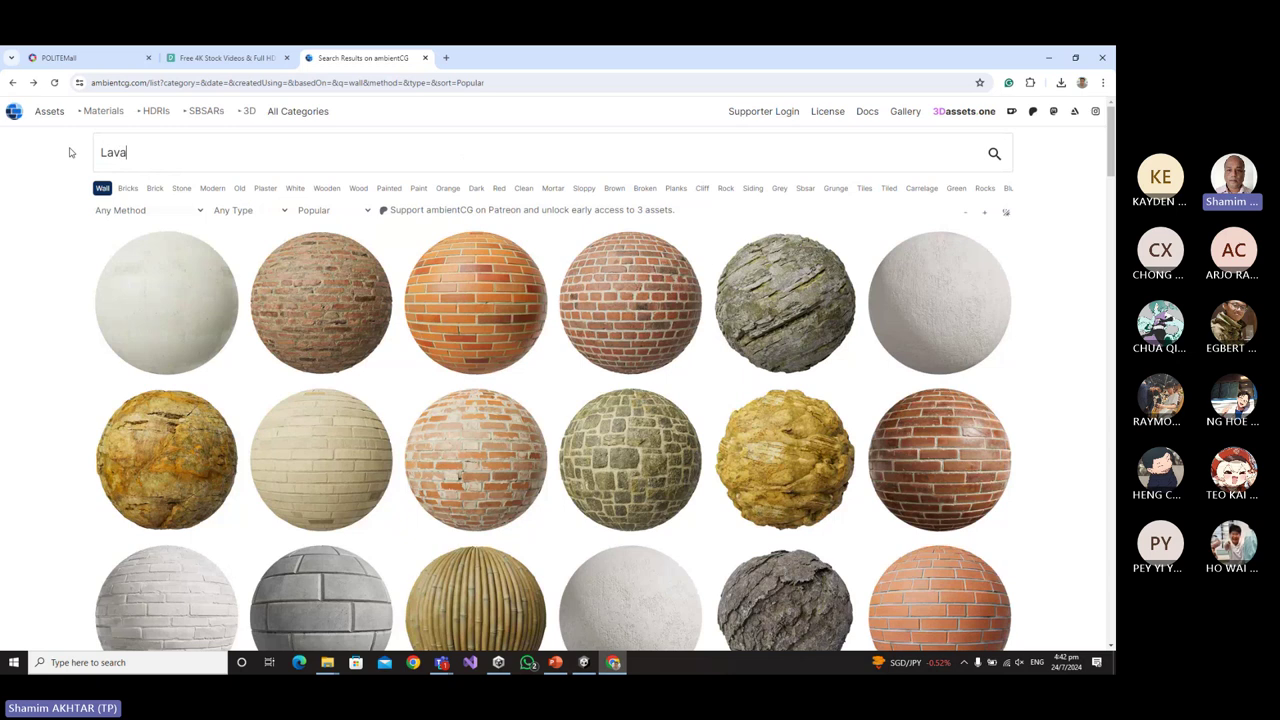
{"action": "key", "text": "Return"}
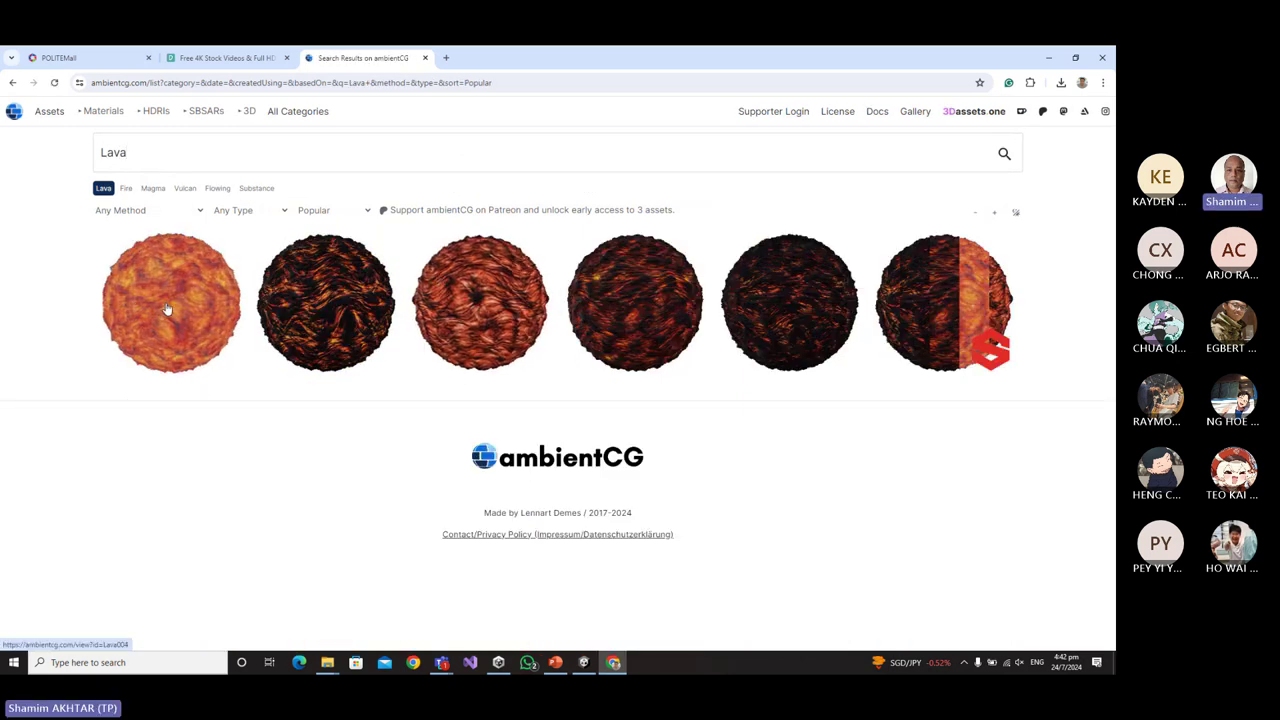
{"action": "left_click", "coordinate": [167, 309]}
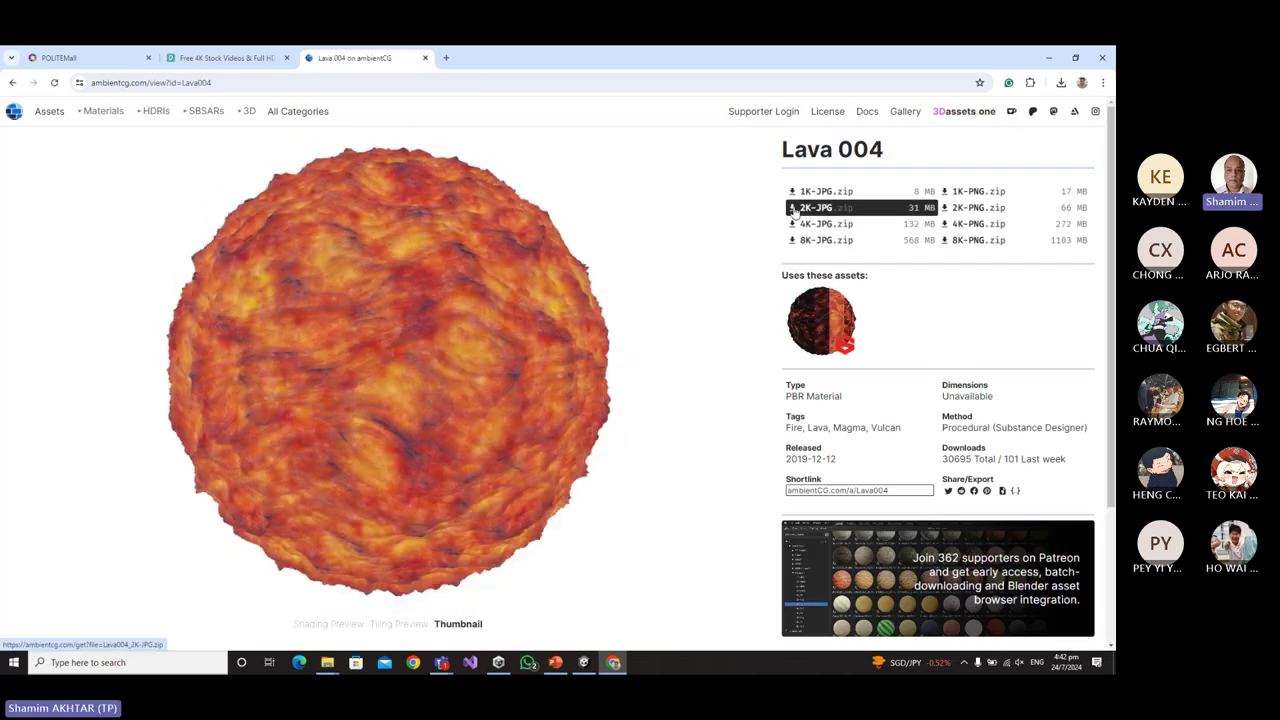
{"action": "left_click", "coordinate": [795, 208]}
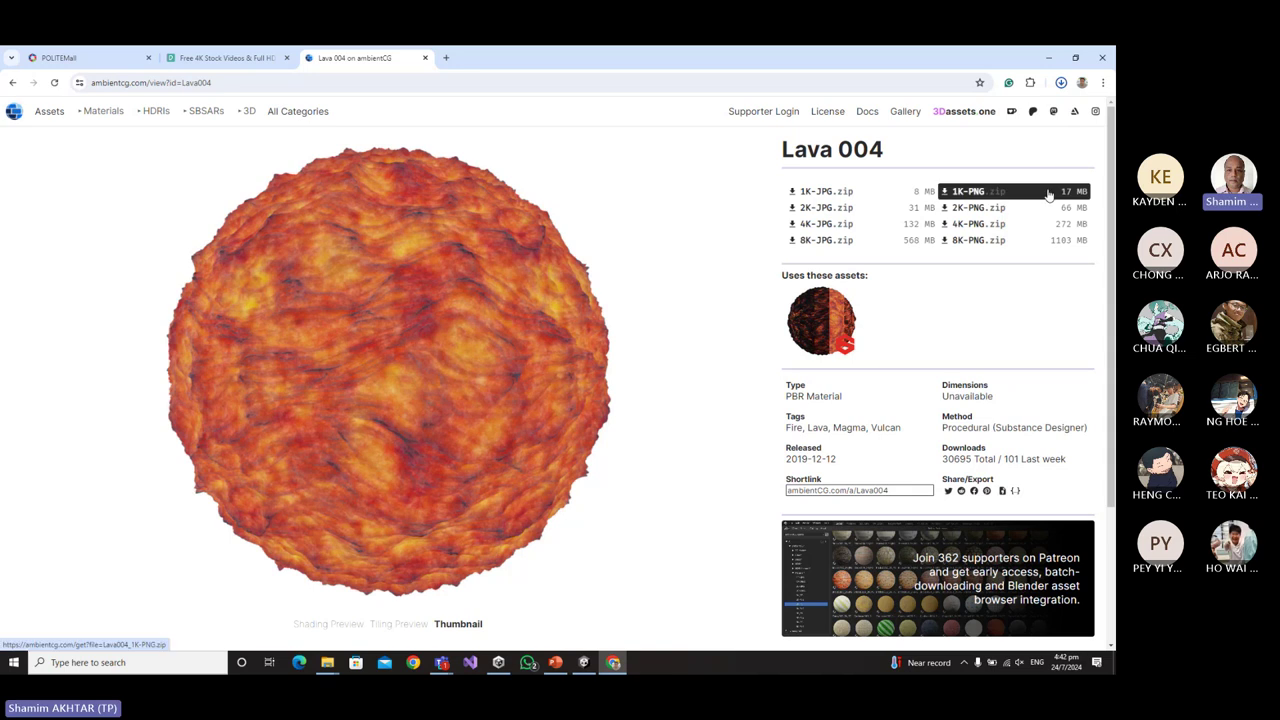
{"action": "left_click", "coordinate": [1061, 82]}
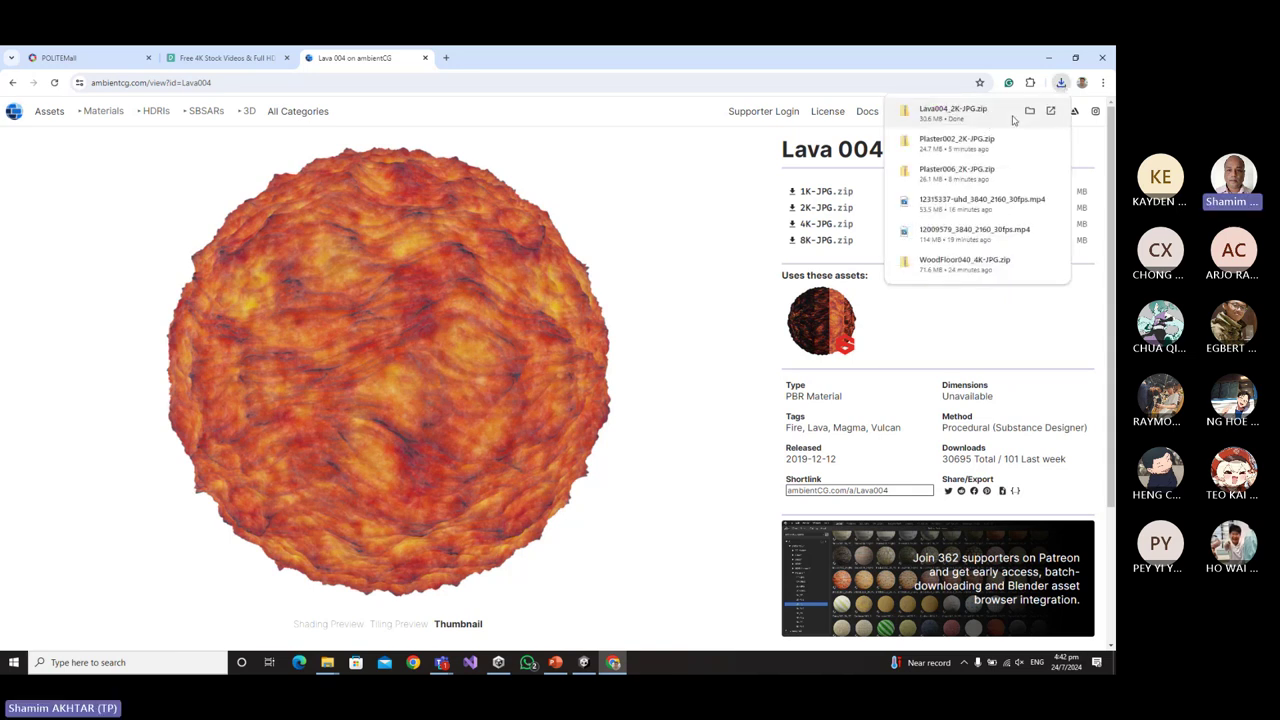
Extract Lava004_2K-JPG.zip in its Downloads folder.
{"action": "left_click", "coordinate": [1029, 112]}
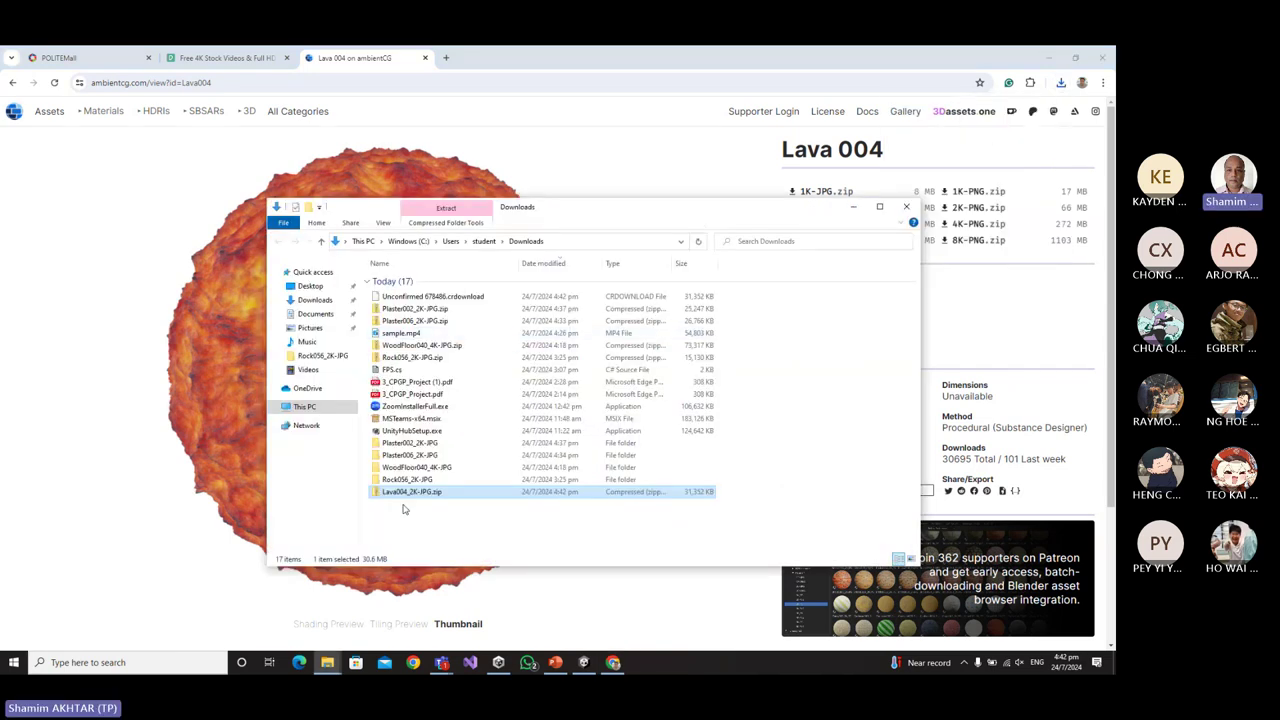
{"action": "right_click", "coordinate": [413, 501]}
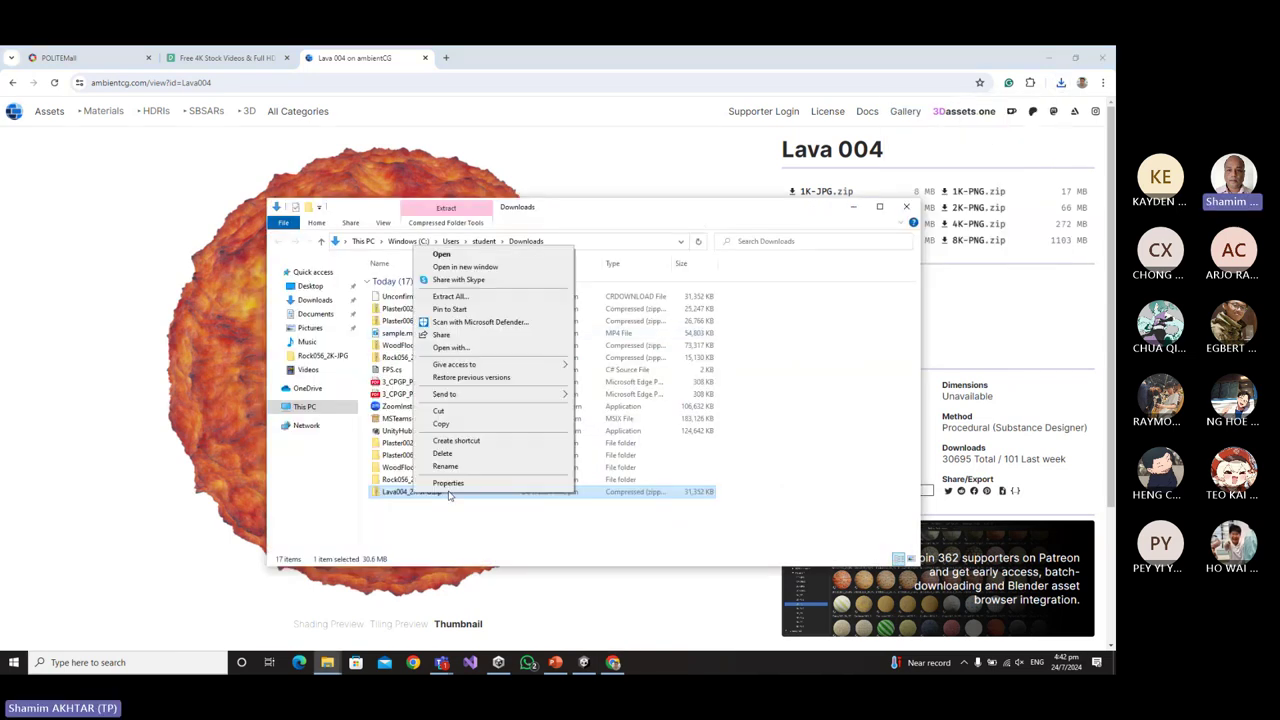
{"action": "left_click", "coordinate": [450, 296]}
{"action": "left_click", "coordinate": [676, 467]}
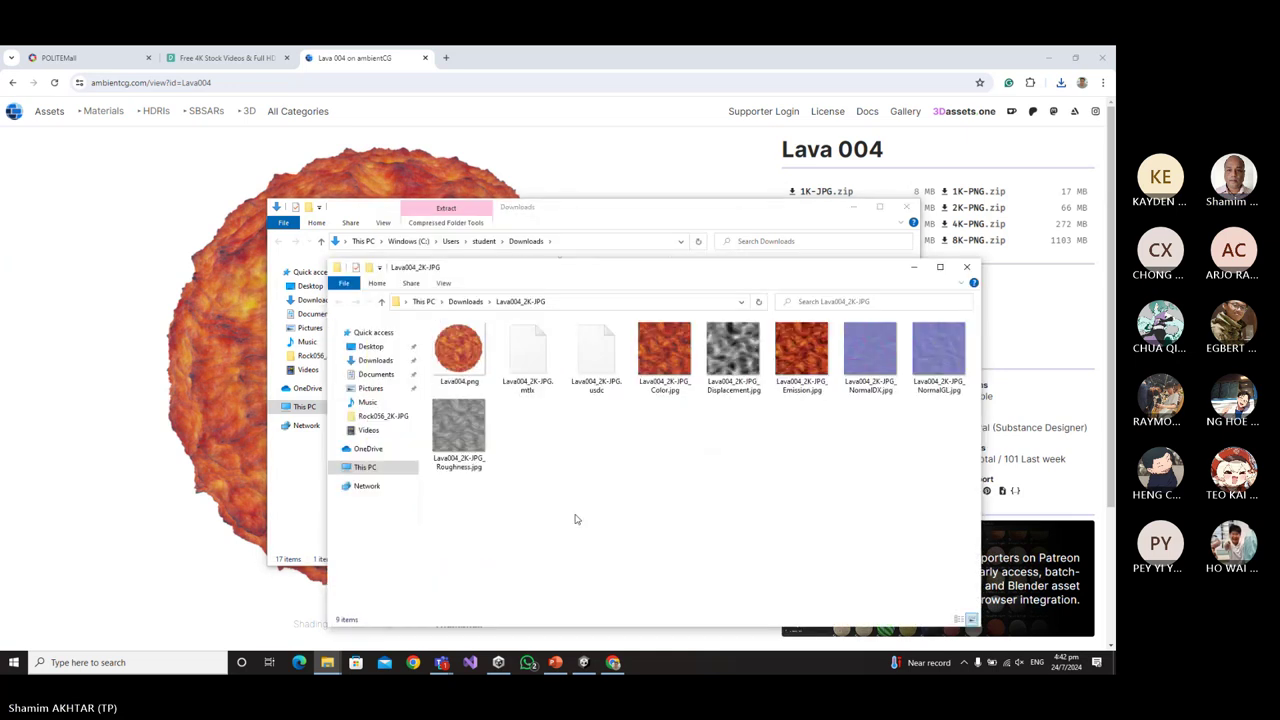
Import the extracted Lava004_2K-JPG folder into Unity's Assets/Textures folder.
{"action": "left_click", "coordinate": [465, 301]}
{"action": "left_click_drag", "start_coordinate": [490, 510], "coordinate": [585, 660]}
{"action": "left_click_drag", "start_coordinate": [173, 583], "coordinate": [88, 563]}
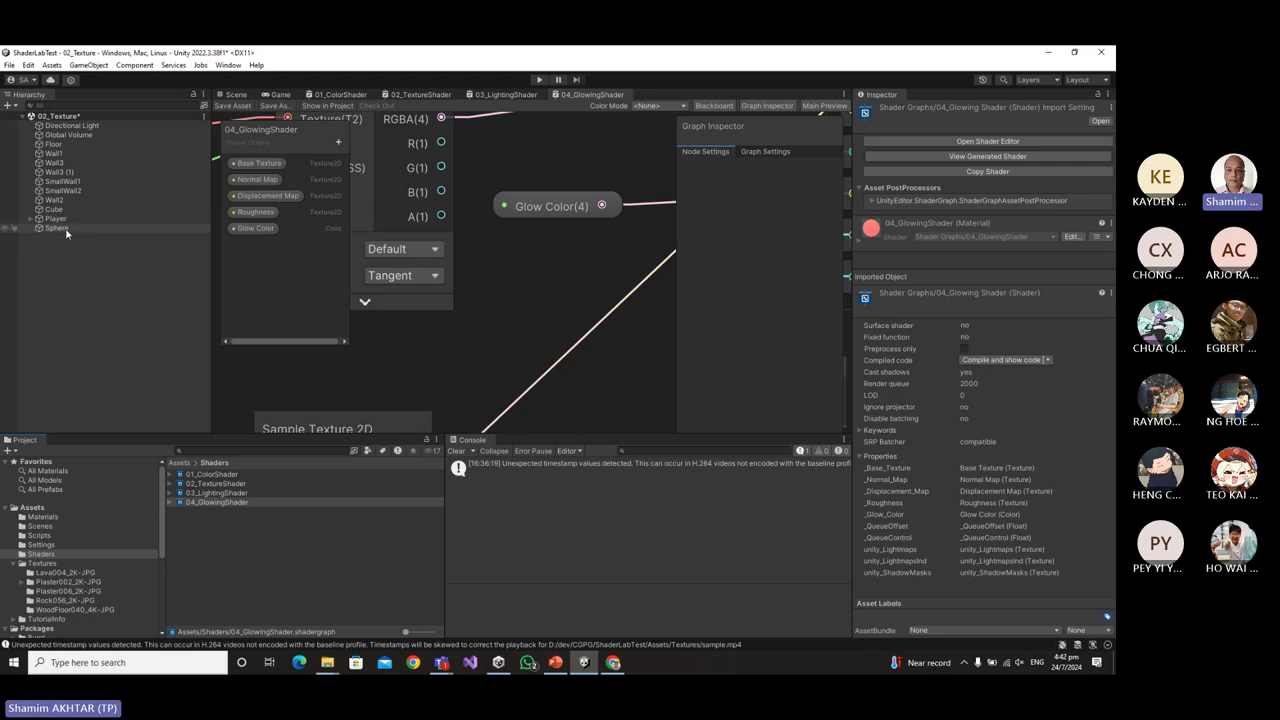
Duplicate 03_LightingMaterial in the Materials folder and rename the copy 04_GlowMaterial.
{"action": "left_click", "coordinate": [57, 517]}
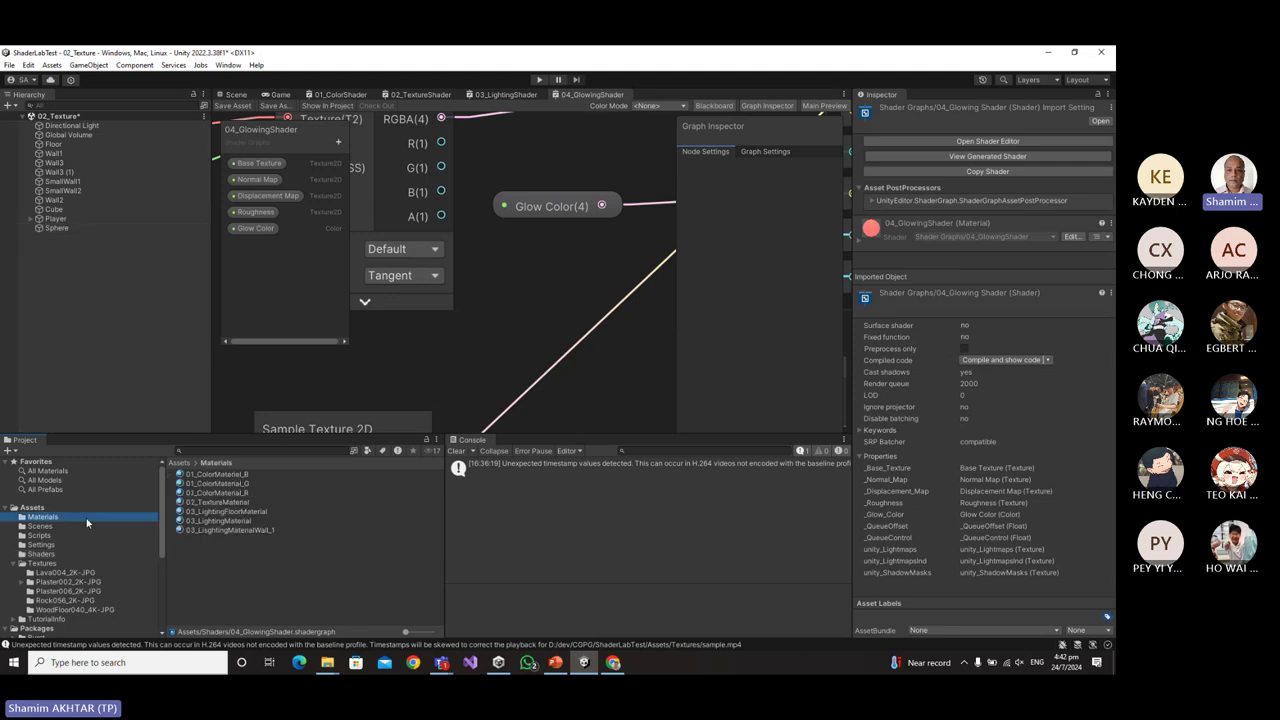
{"action": "left_click", "coordinate": [228, 522]}
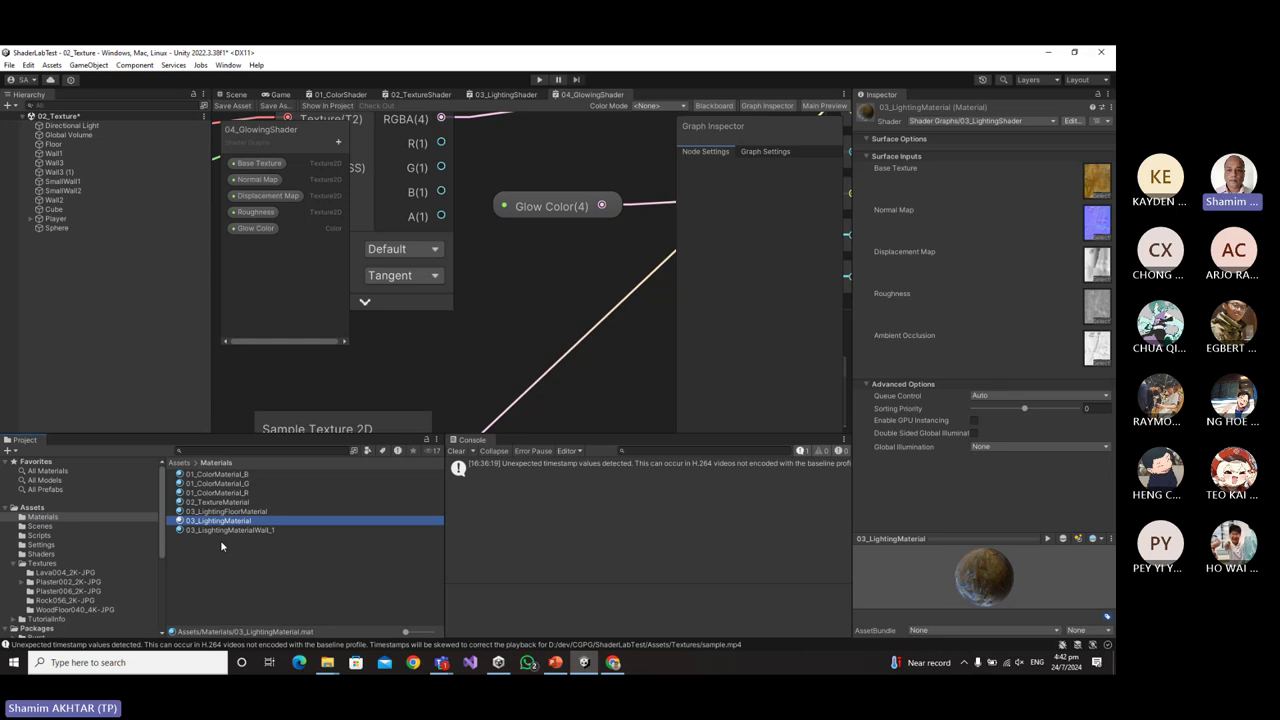
{"action": "key", "text": "ctrl+d"}
{"action": "key", "text": "F2"}
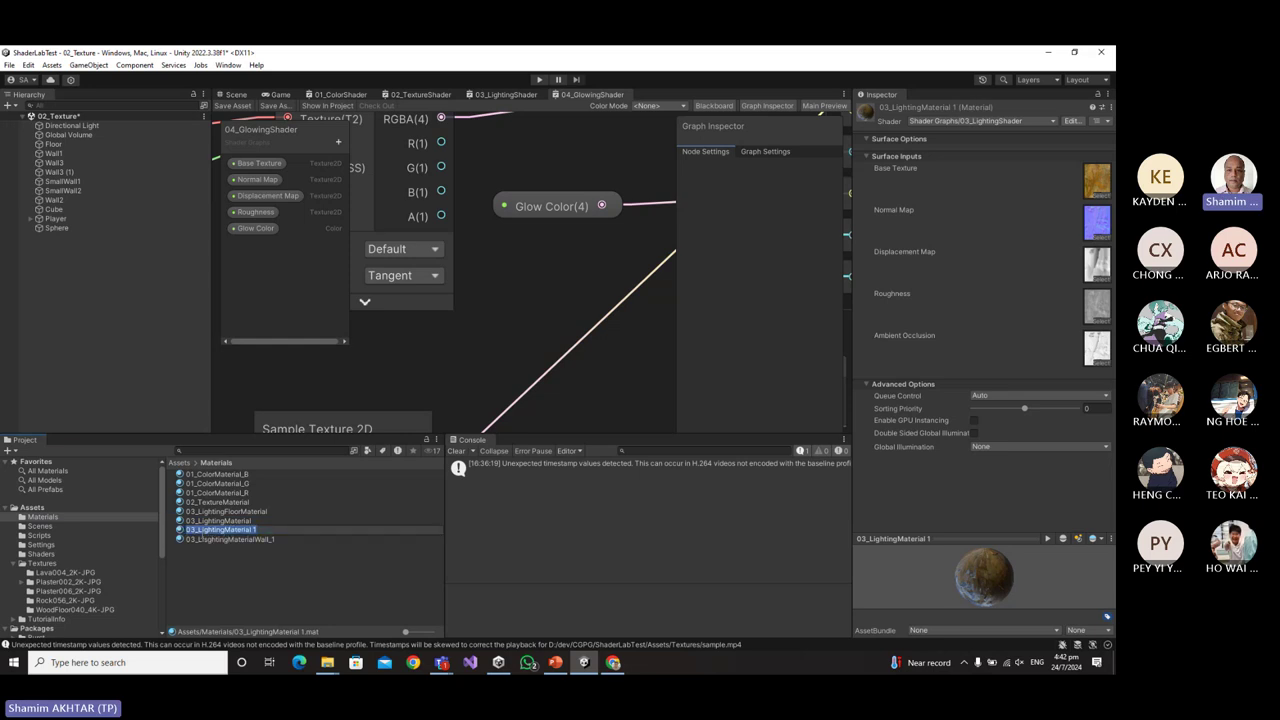
{"action": "type", "text": "04_Gl"}
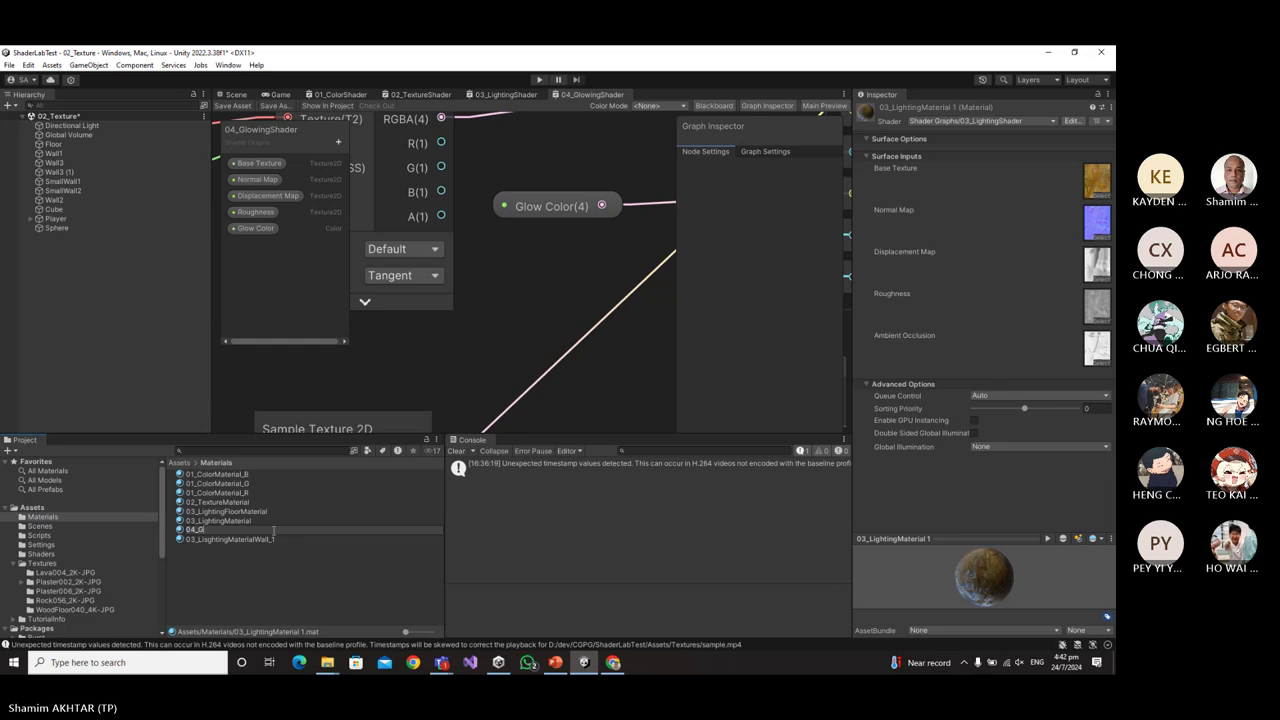
{"action": "type", "text": "owMaterial"}
{"action": "key", "text": "Return"}
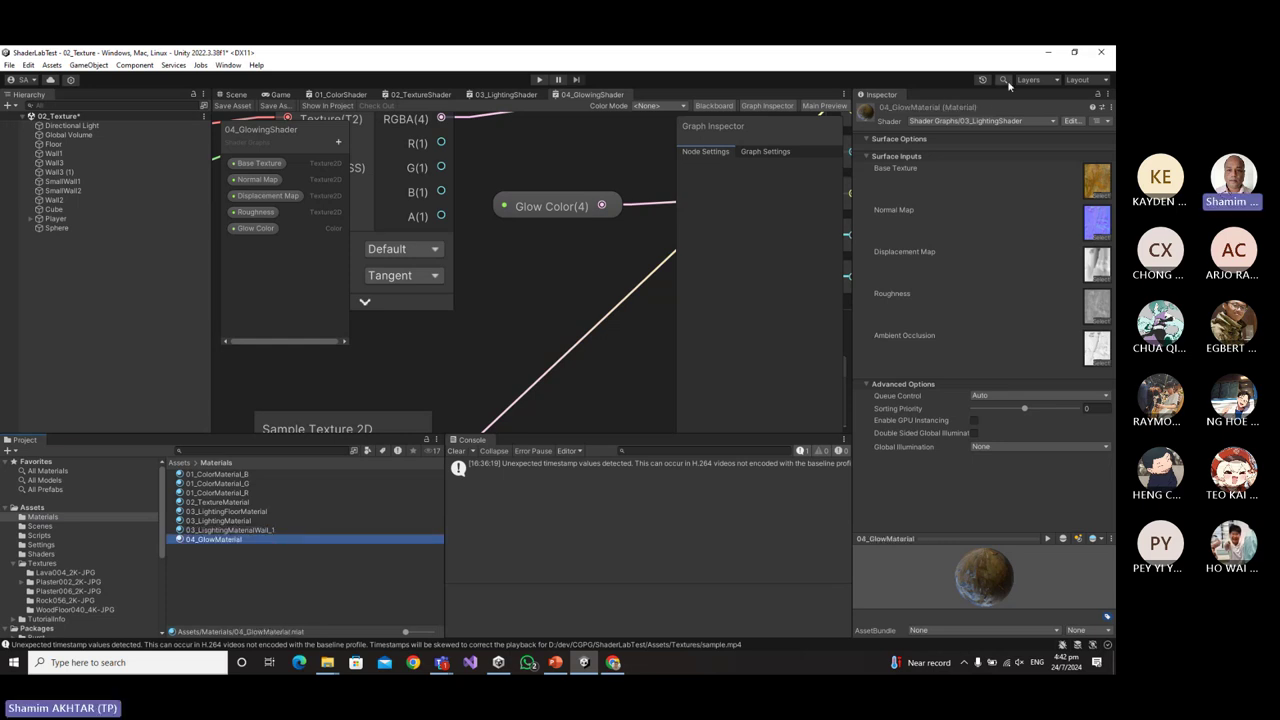
Set 04_GlowMaterial's shader to Shader Graphs/04_GlowingShader.
{"action": "left_click", "coordinate": [1010, 121]}
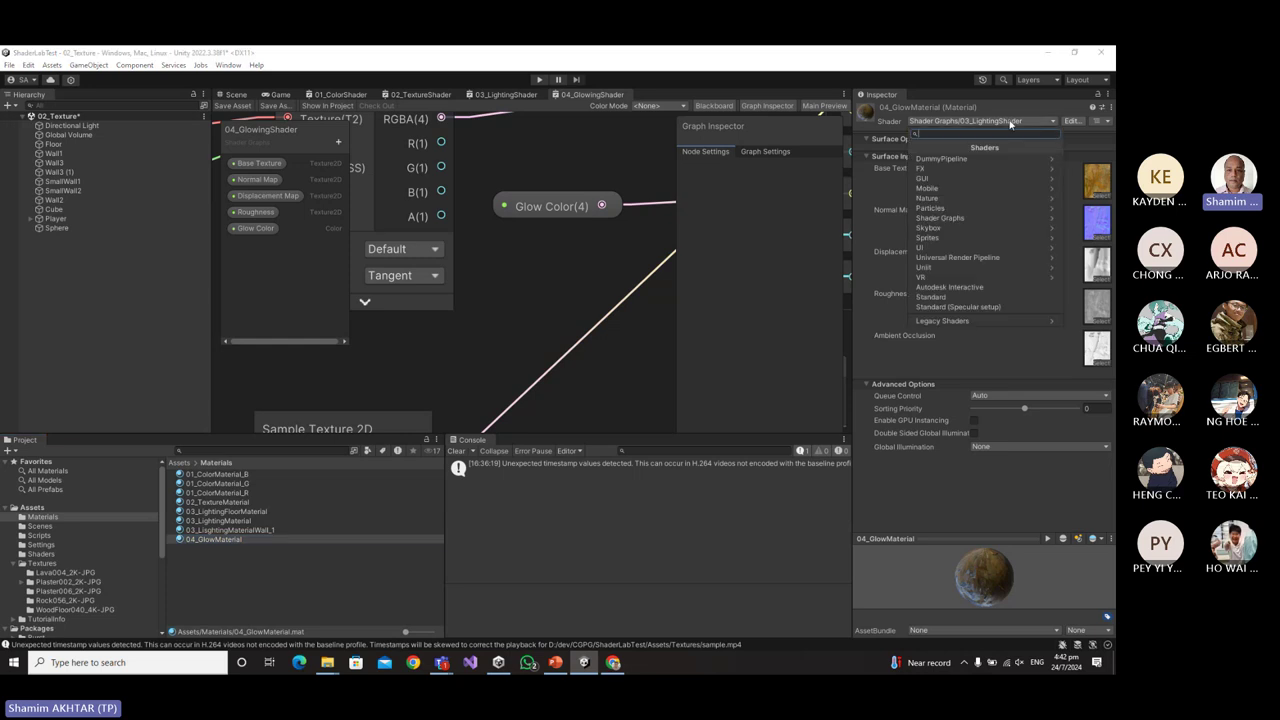
{"action": "type", "text": "04"}
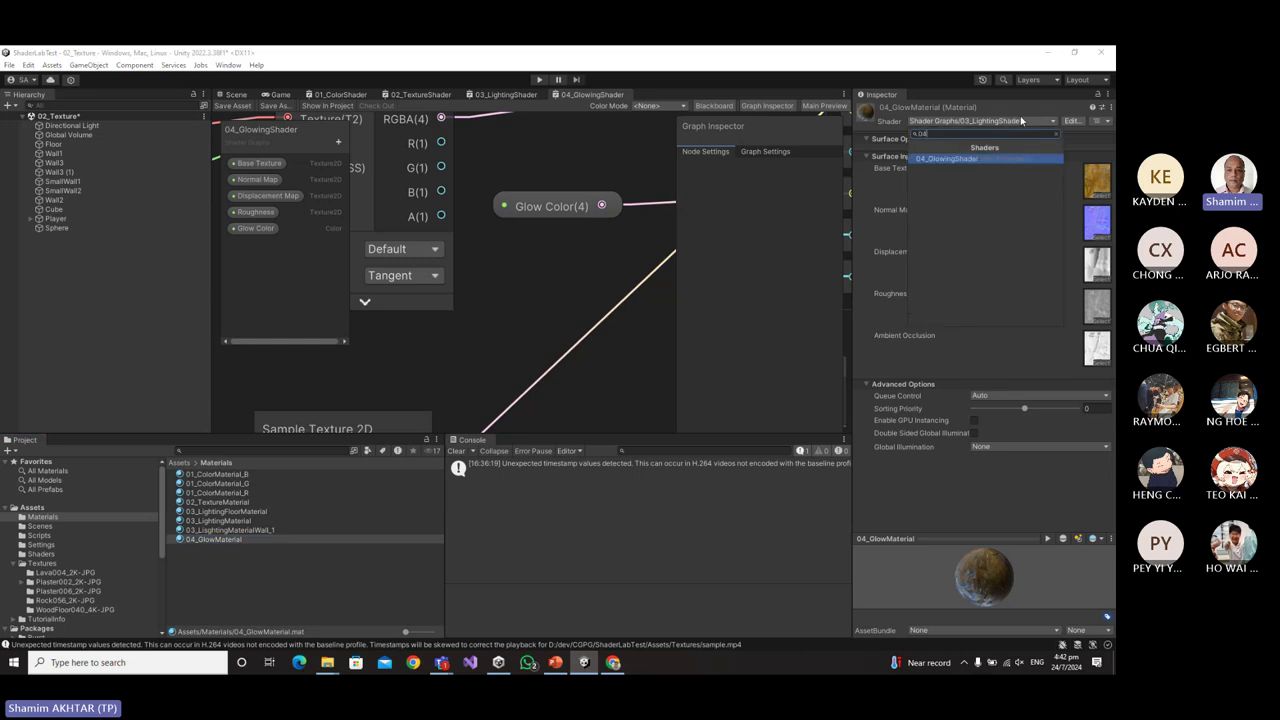
{"action": "left_click", "coordinate": [950, 158]}
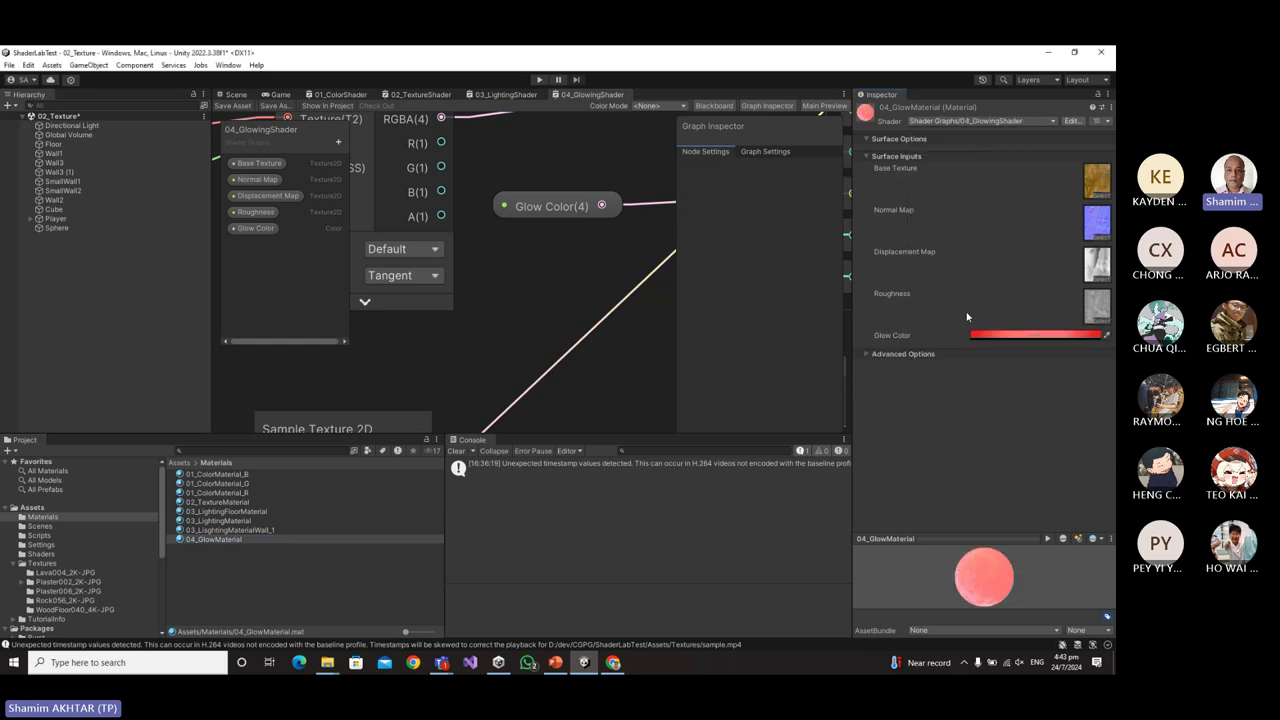
Assign Lava004_2K-JPG_Color as Base Texture and Lava004_2K-JPG_NormalDX as Normal Map.
{"action": "left_click", "coordinate": [1097, 192]}
{"action": "scroll", "coordinate": [962, 312], "scroll_direction": "up", "scroll_amount": 5}
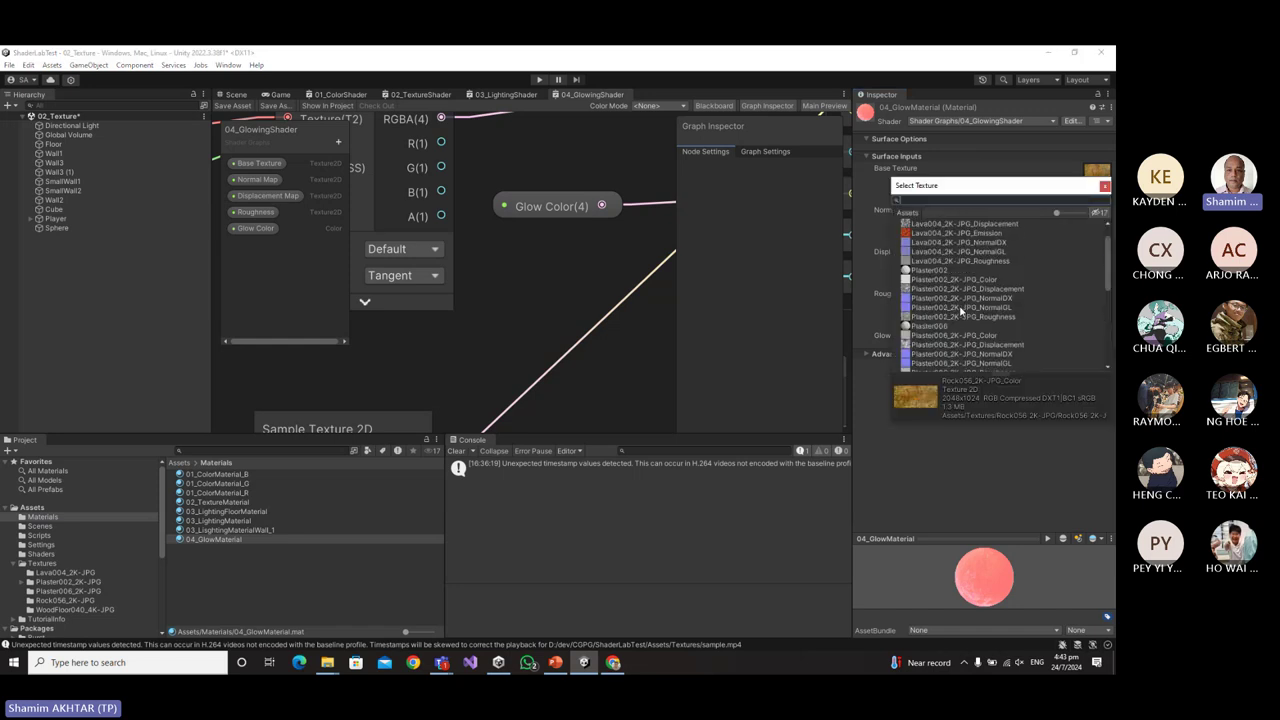
{"action": "double_click", "coordinate": [986, 242]}
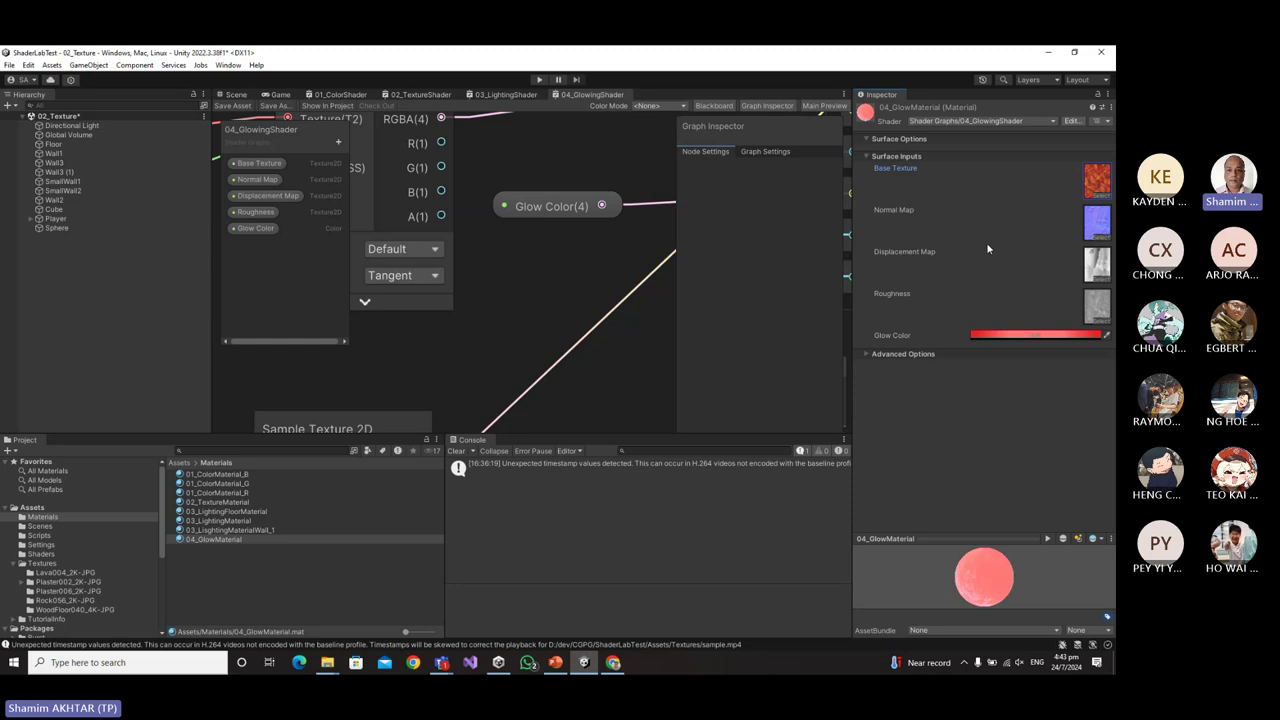
{"action": "left_click", "coordinate": [1097, 238]}
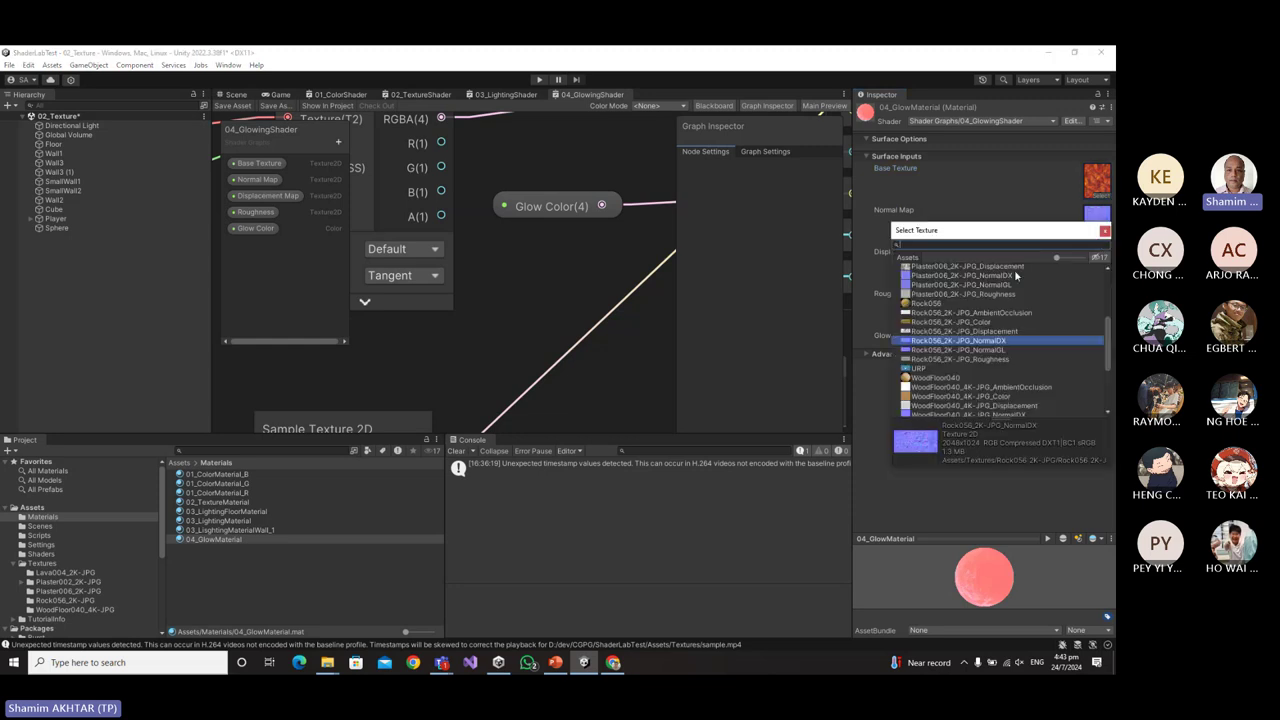
{"action": "scroll", "coordinate": [1014, 270], "scroll_direction": "up", "scroll_amount": 1}
{"action": "scroll", "coordinate": [985, 308], "scroll_direction": "up", "scroll_amount": 4}
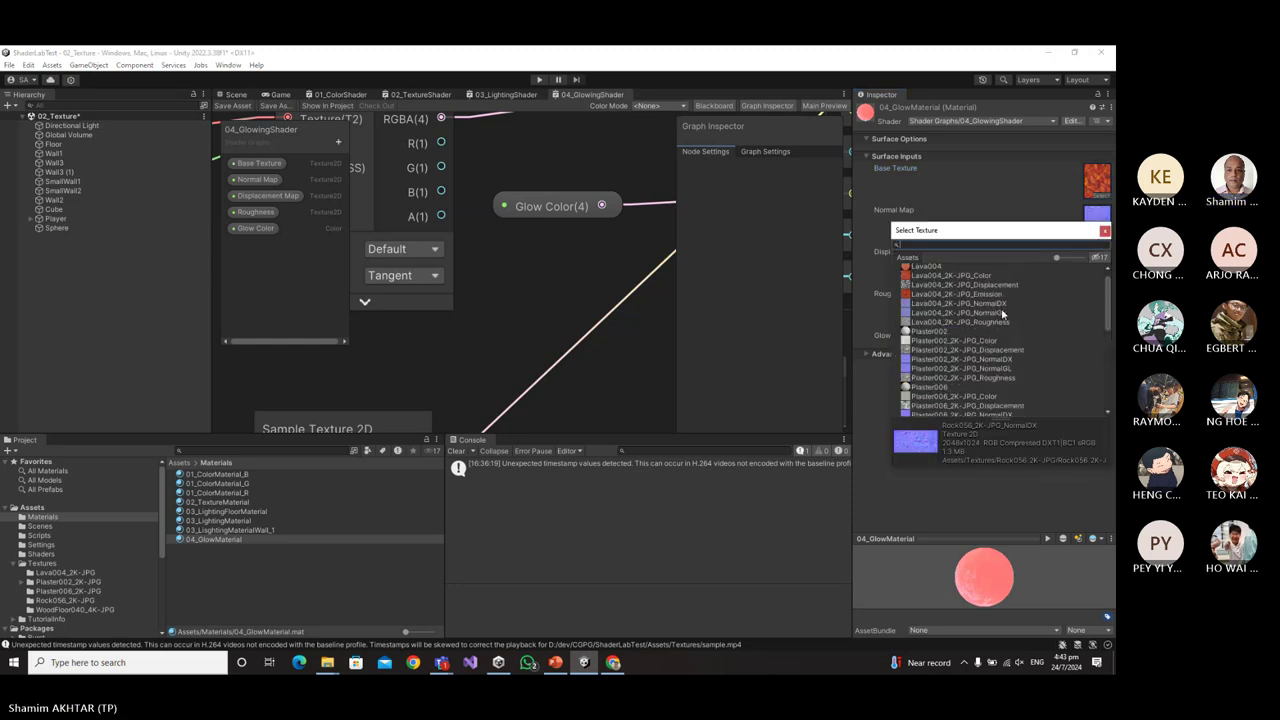
{"action": "double_click", "coordinate": [984, 303]}
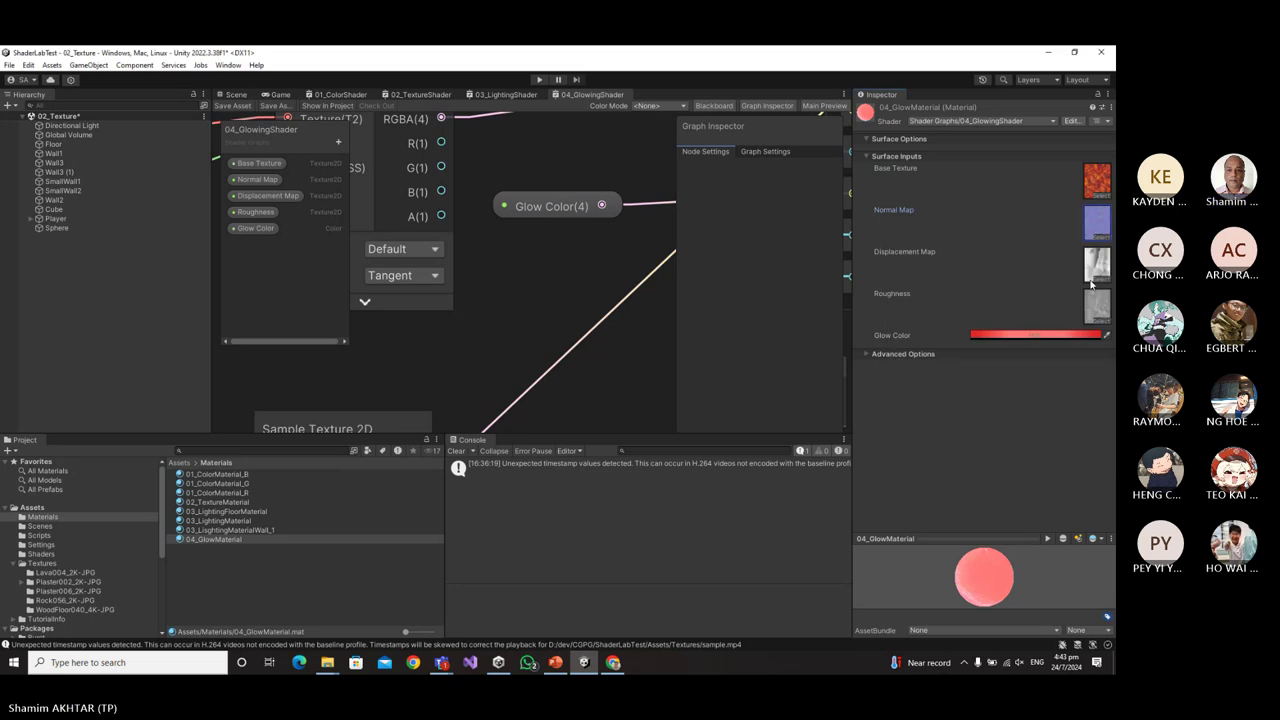
Fill the Displacement Map and Roughness slots with the Lava004 displacement and roughness textures.
{"action": "left_click", "coordinate": [1098, 282]}
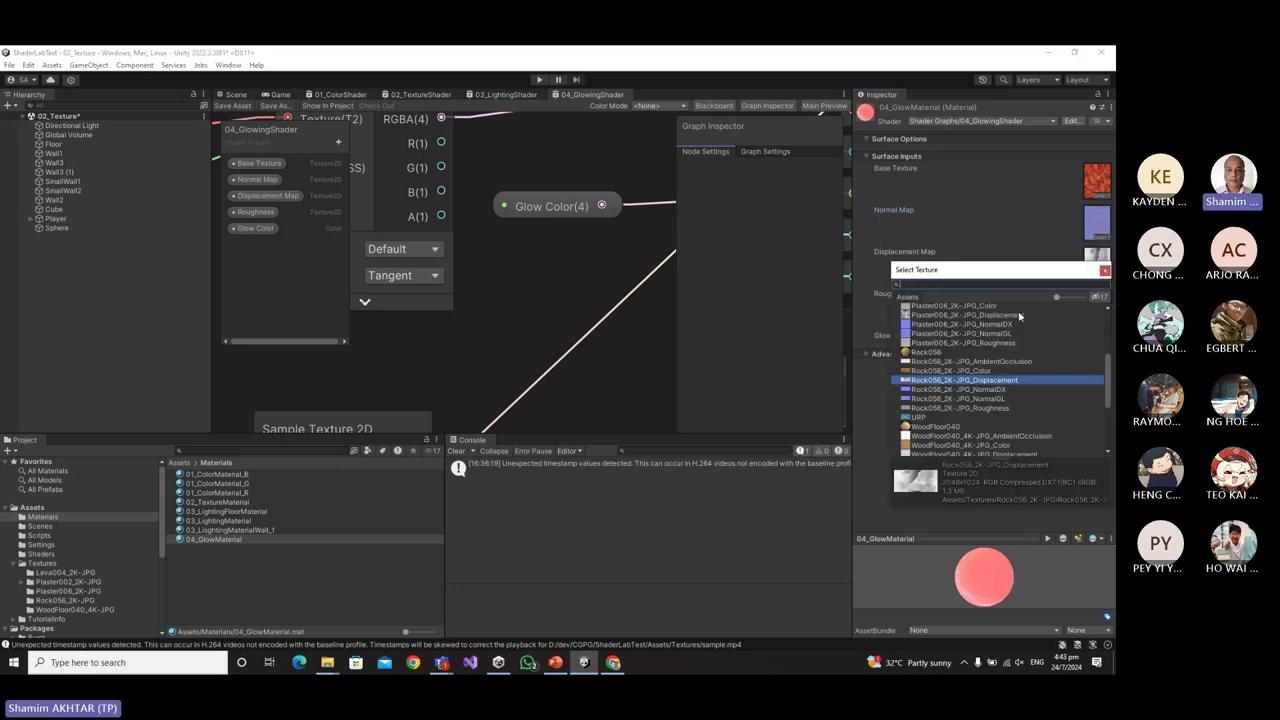
{"action": "scroll", "coordinate": [1022, 322], "scroll_direction": "up", "scroll_amount": 5}
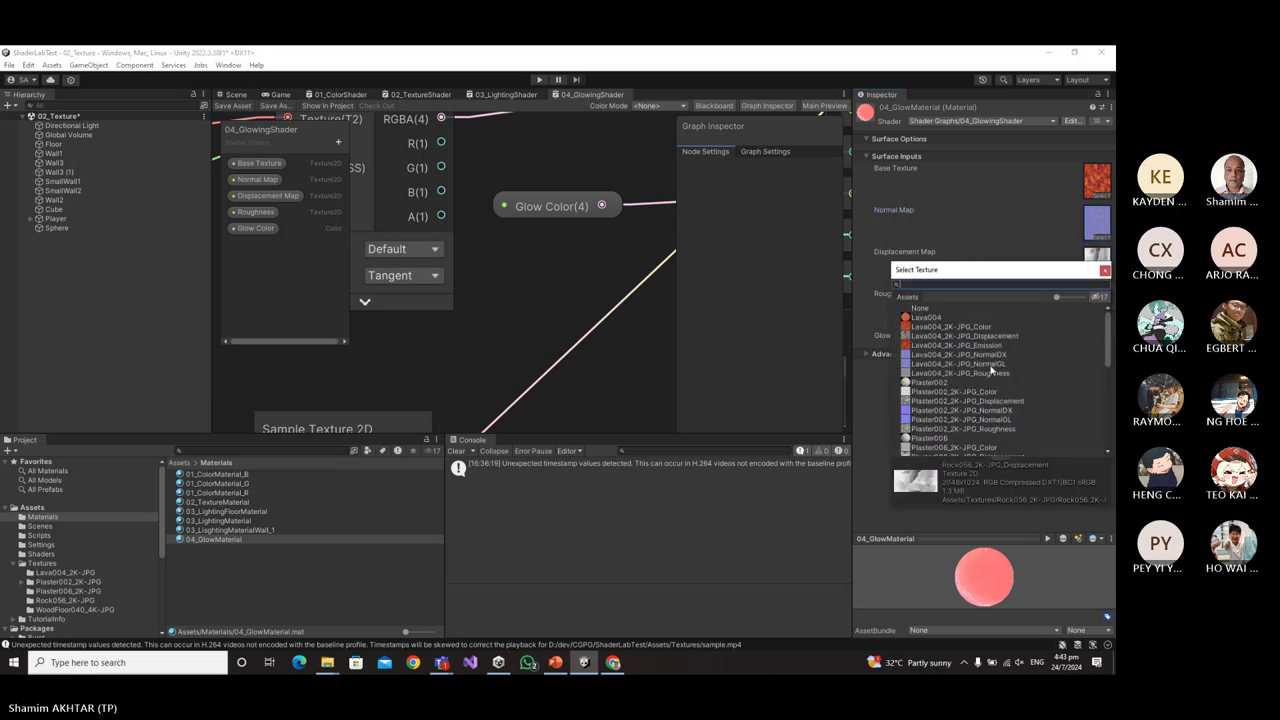
{"action": "left_click", "coordinate": [1003, 340]}
{"action": "double_click", "coordinate": [1003, 337]}
{"action": "left_click", "coordinate": [1103, 322]}
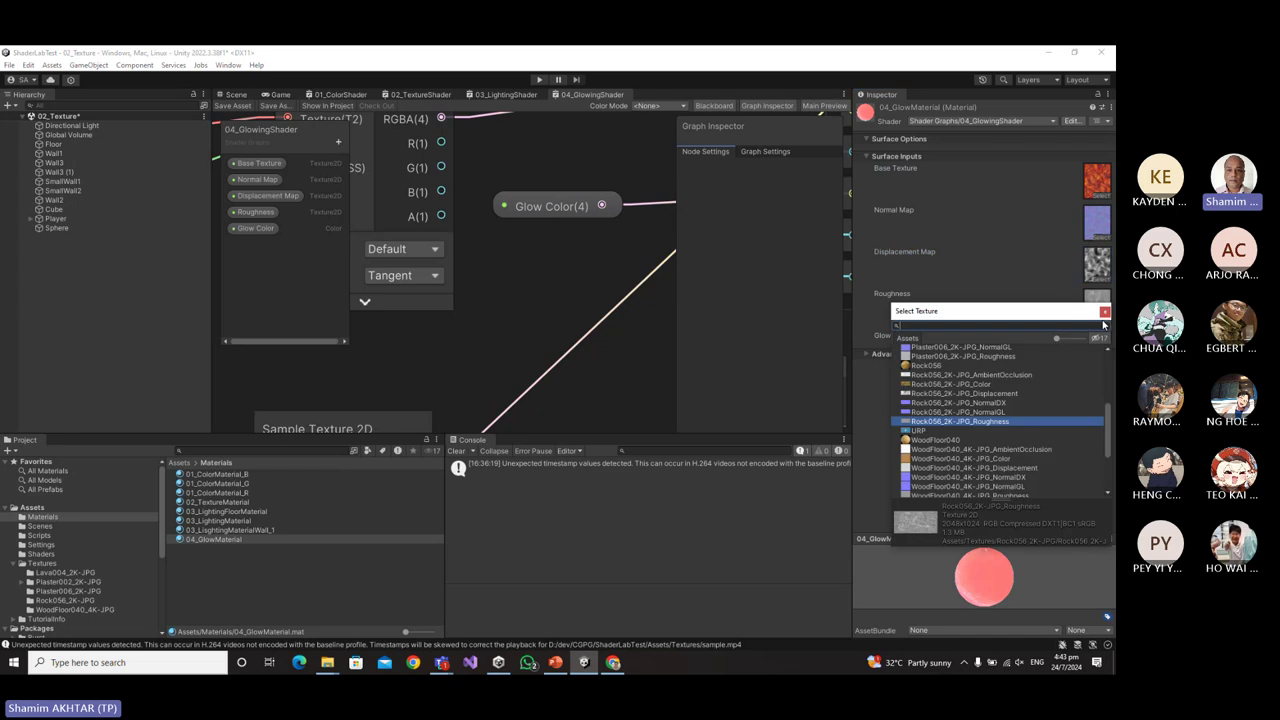
{"action": "scroll", "coordinate": [1027, 389], "scroll_direction": "up", "scroll_amount": 2}
{"action": "scroll", "coordinate": [1025, 390], "scroll_direction": "up", "scroll_amount": 2}
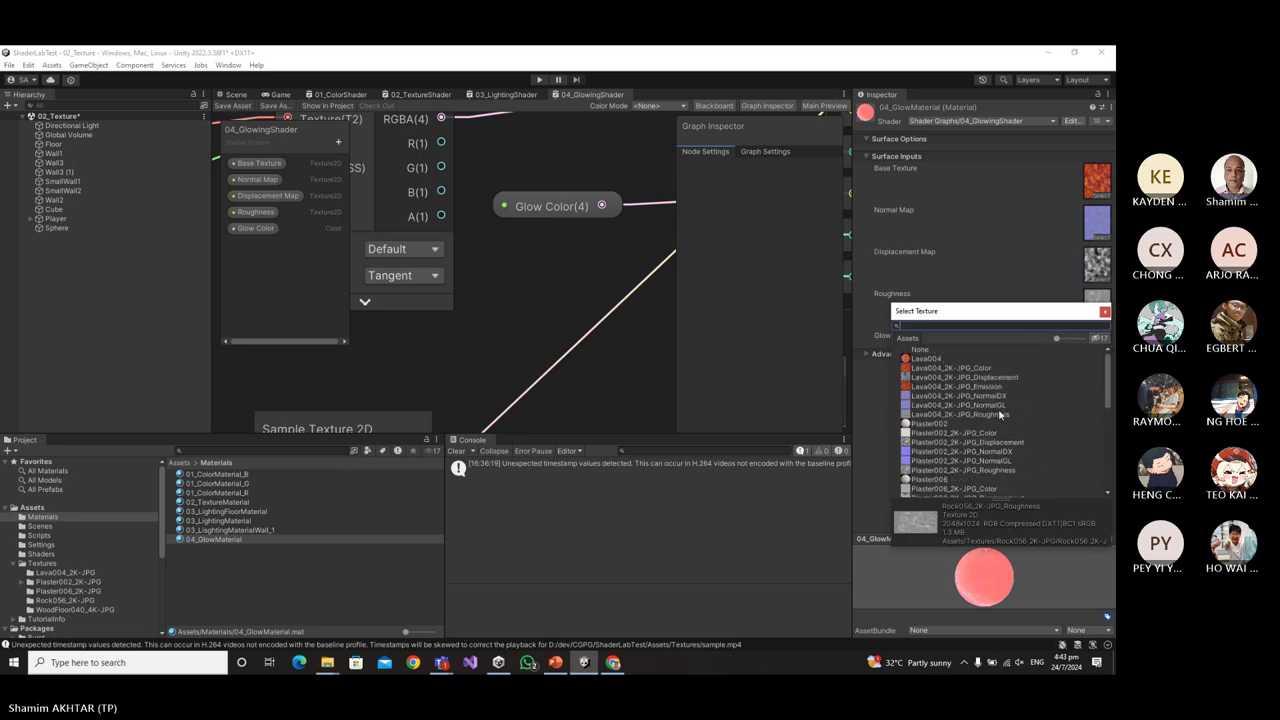
{"action": "left_click", "coordinate": [999, 414]}
{"action": "double_click", "coordinate": [999, 414]}
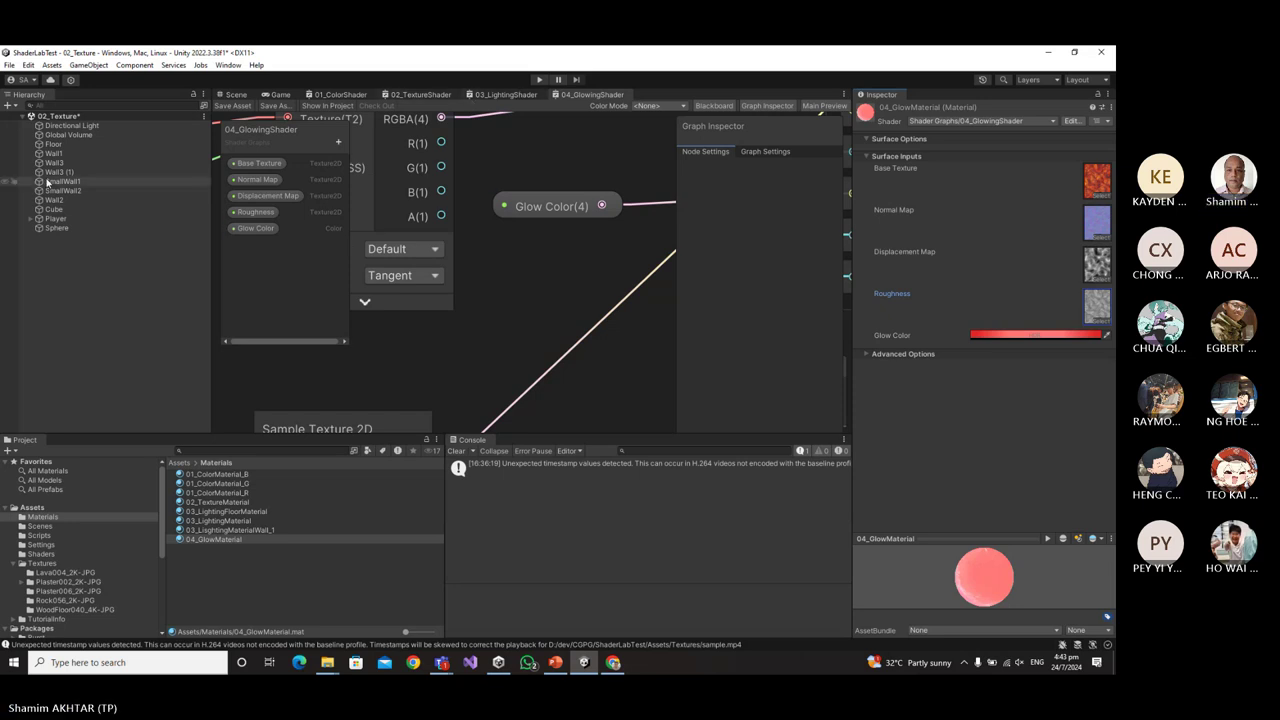
Drop 04_GlowMaterial onto the Sphere in the Scene view, enter Play mode, and look toward it.
{"action": "left_click", "coordinate": [56, 228]}
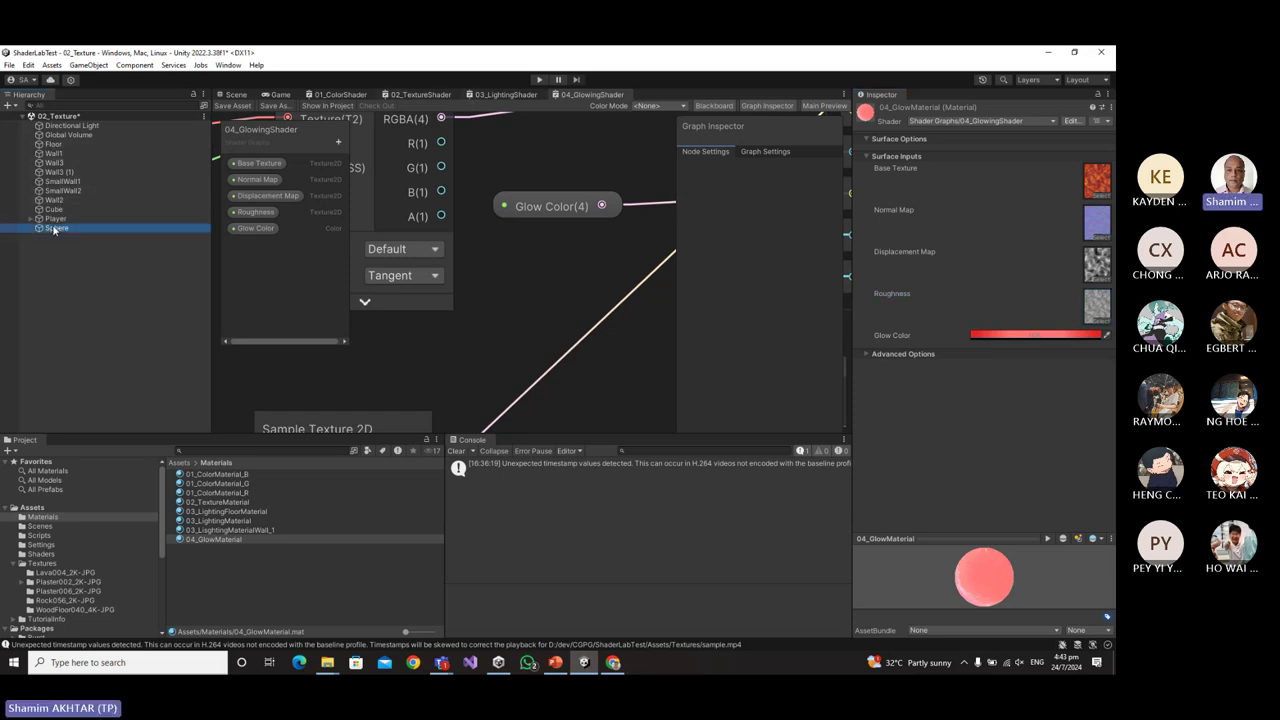
{"action": "left_click", "coordinate": [236, 94]}
{"action": "left_click_drag", "start_coordinate": [230, 538], "coordinate": [533, 285]}
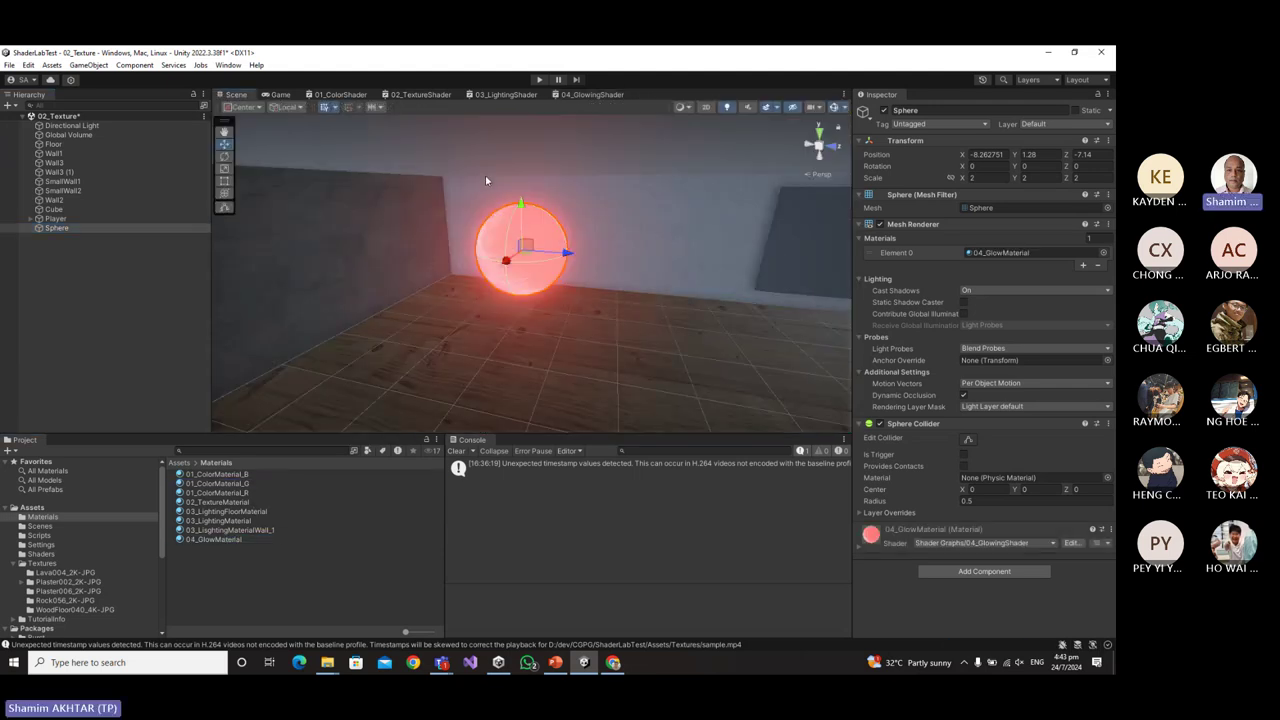
{"action": "left_click", "coordinate": [539, 79]}
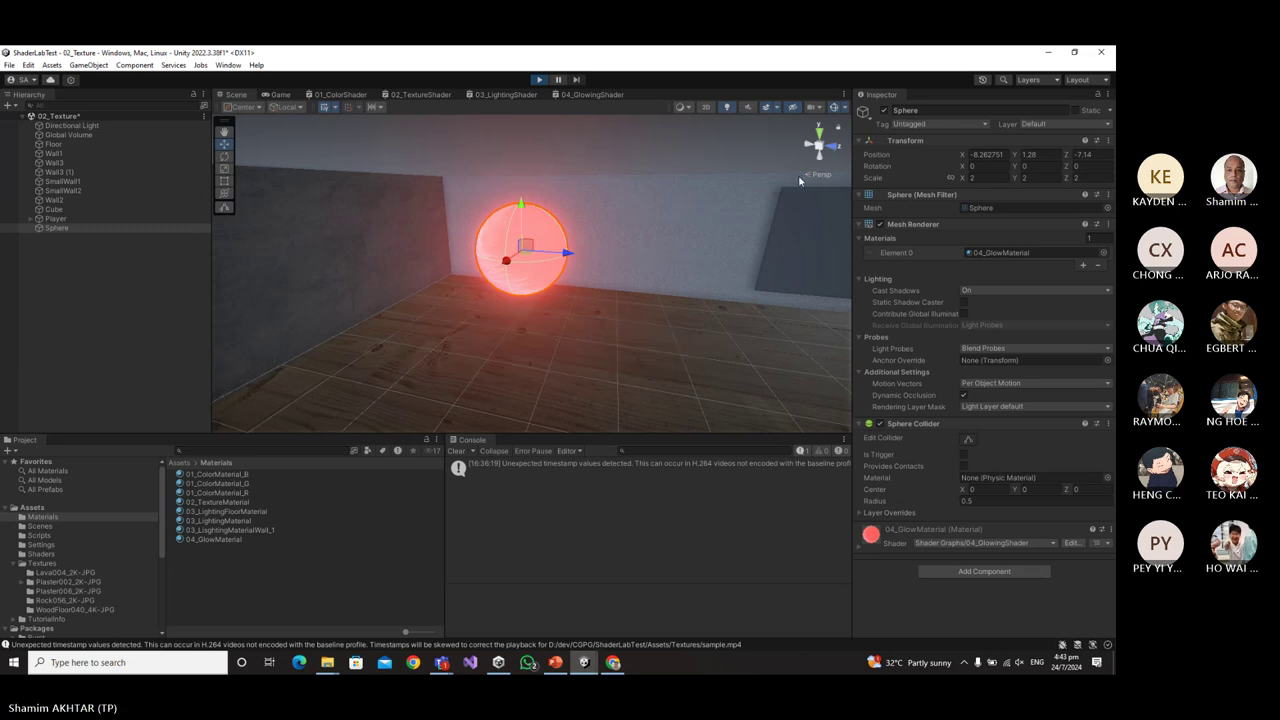
{"action": "left_click_drag", "start_coordinate": [257, 150], "coordinate": [1, 165]}
Walk the player forward with W up to the red-glowing sphere.
{"action": "key", "text": "w"}
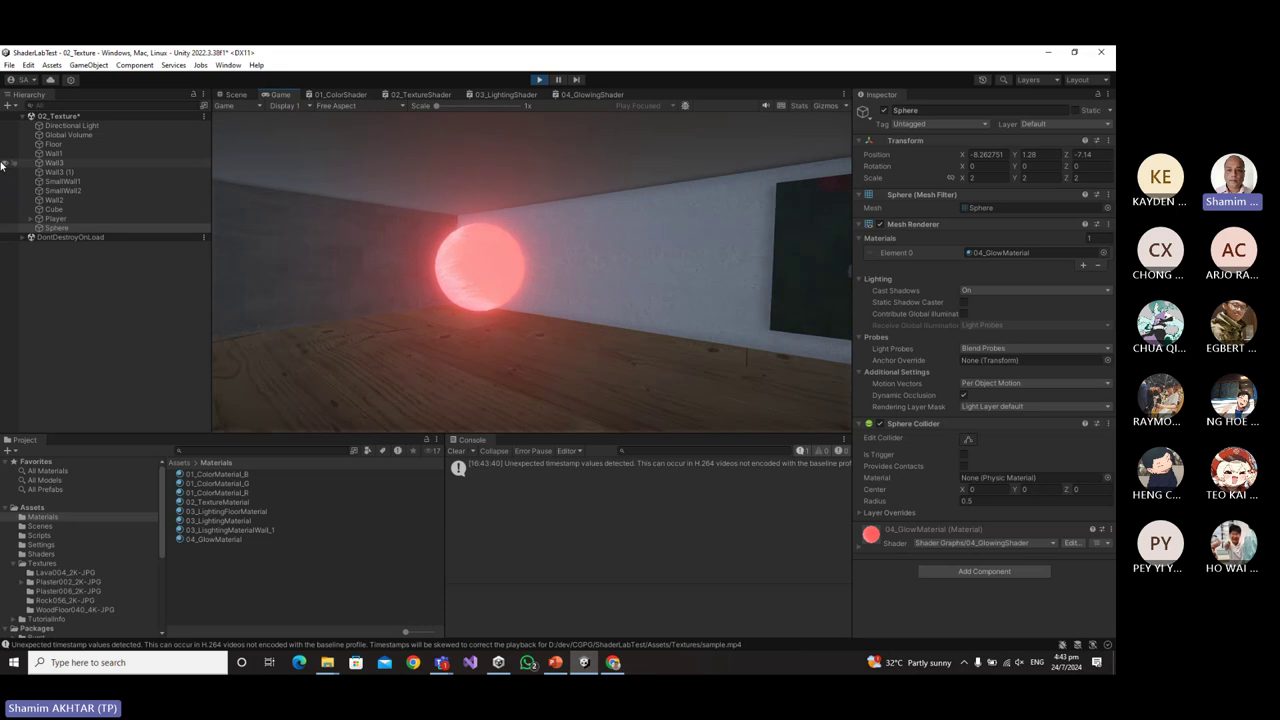
{"action": "key", "text": "w"}
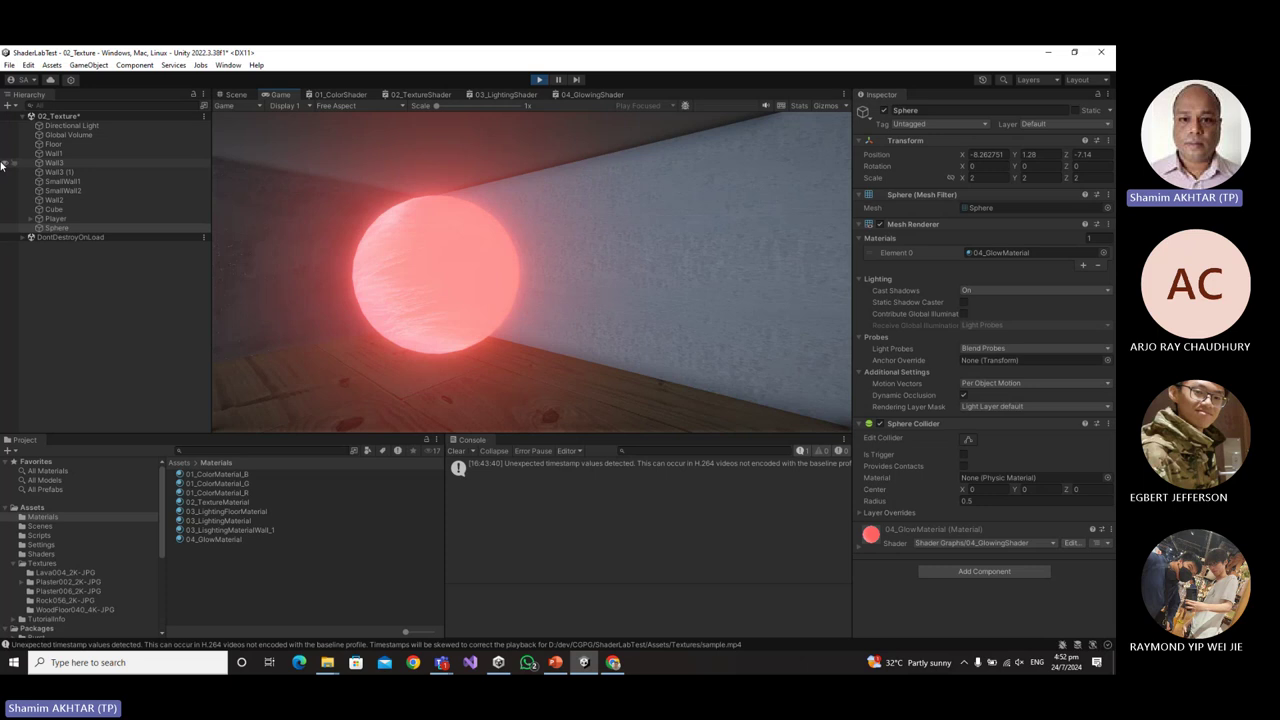
Walk past the sphere toward the wall, exit Play mode, and stop sharing the screen.
{"action": "key", "text": "w"}
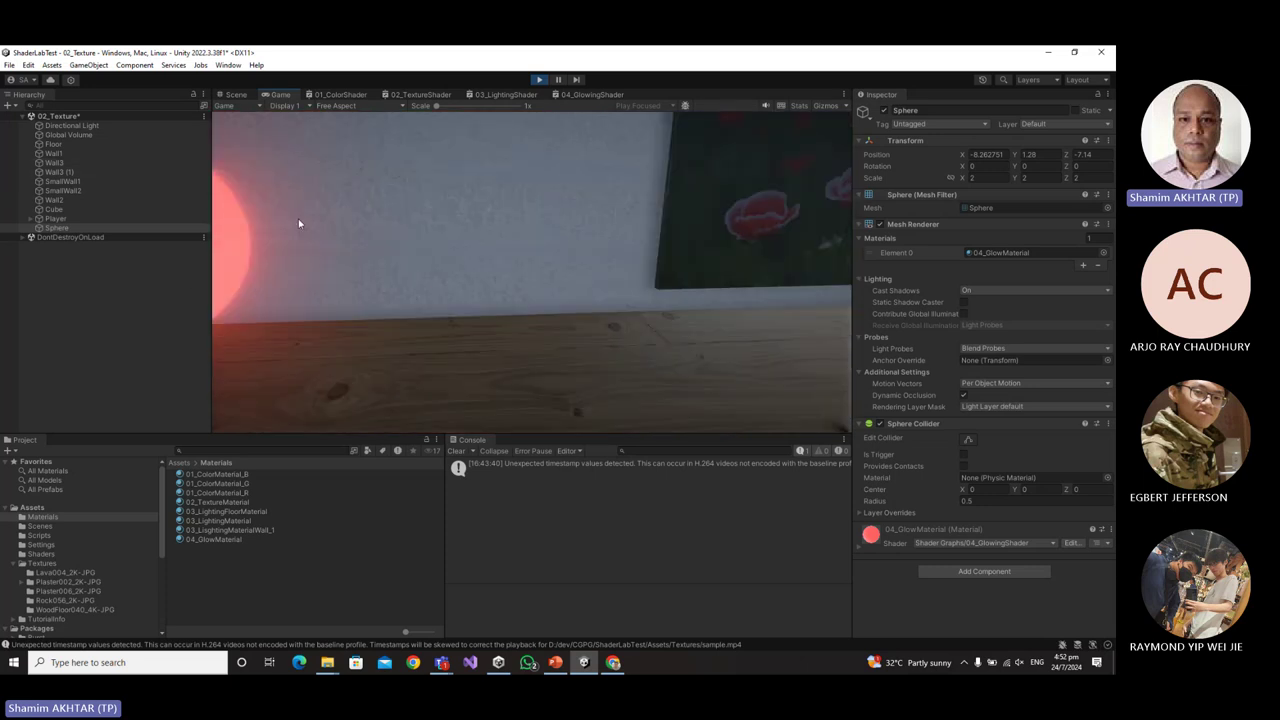
{"action": "left_click", "coordinate": [539, 79]}
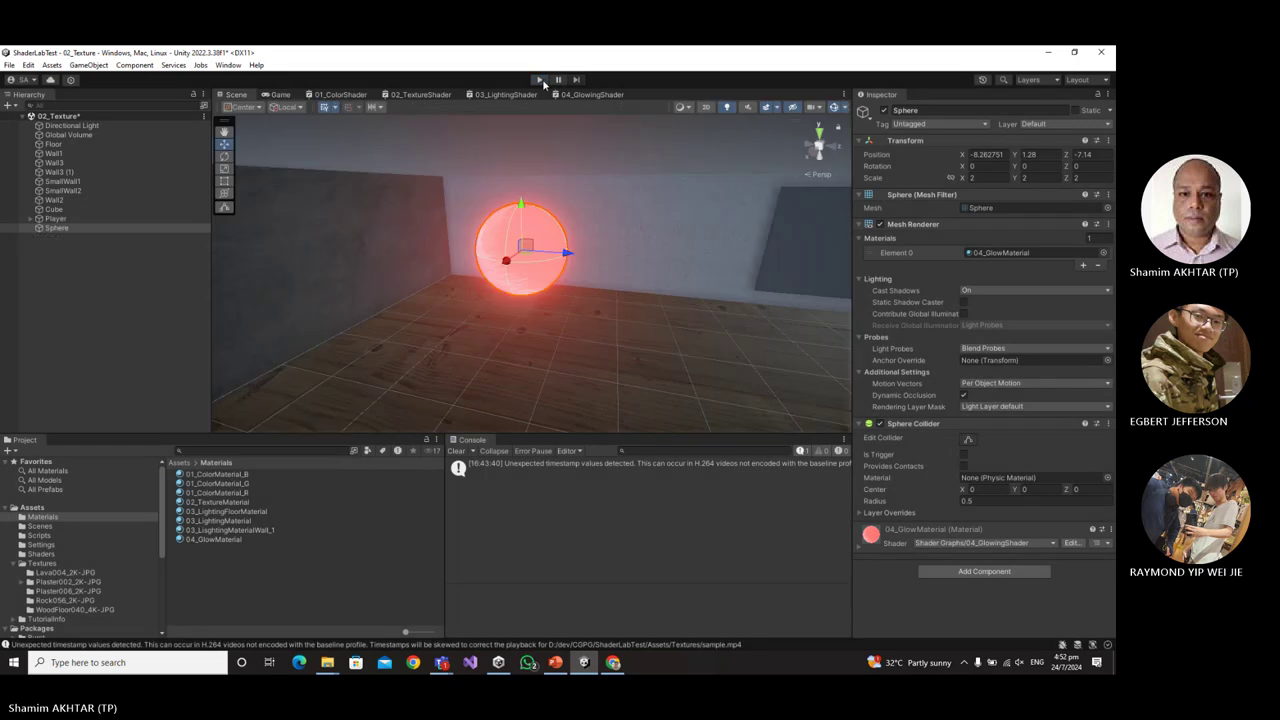
{"action": "left_click", "coordinate": [617, 58]}
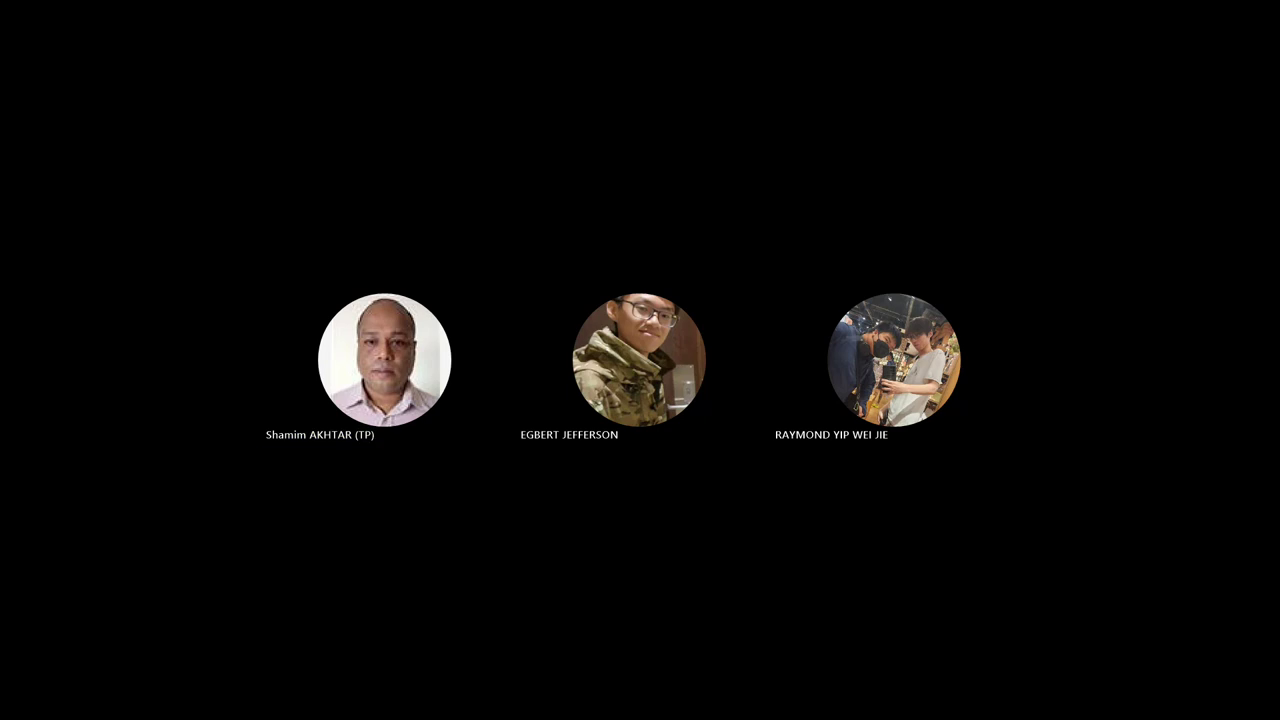